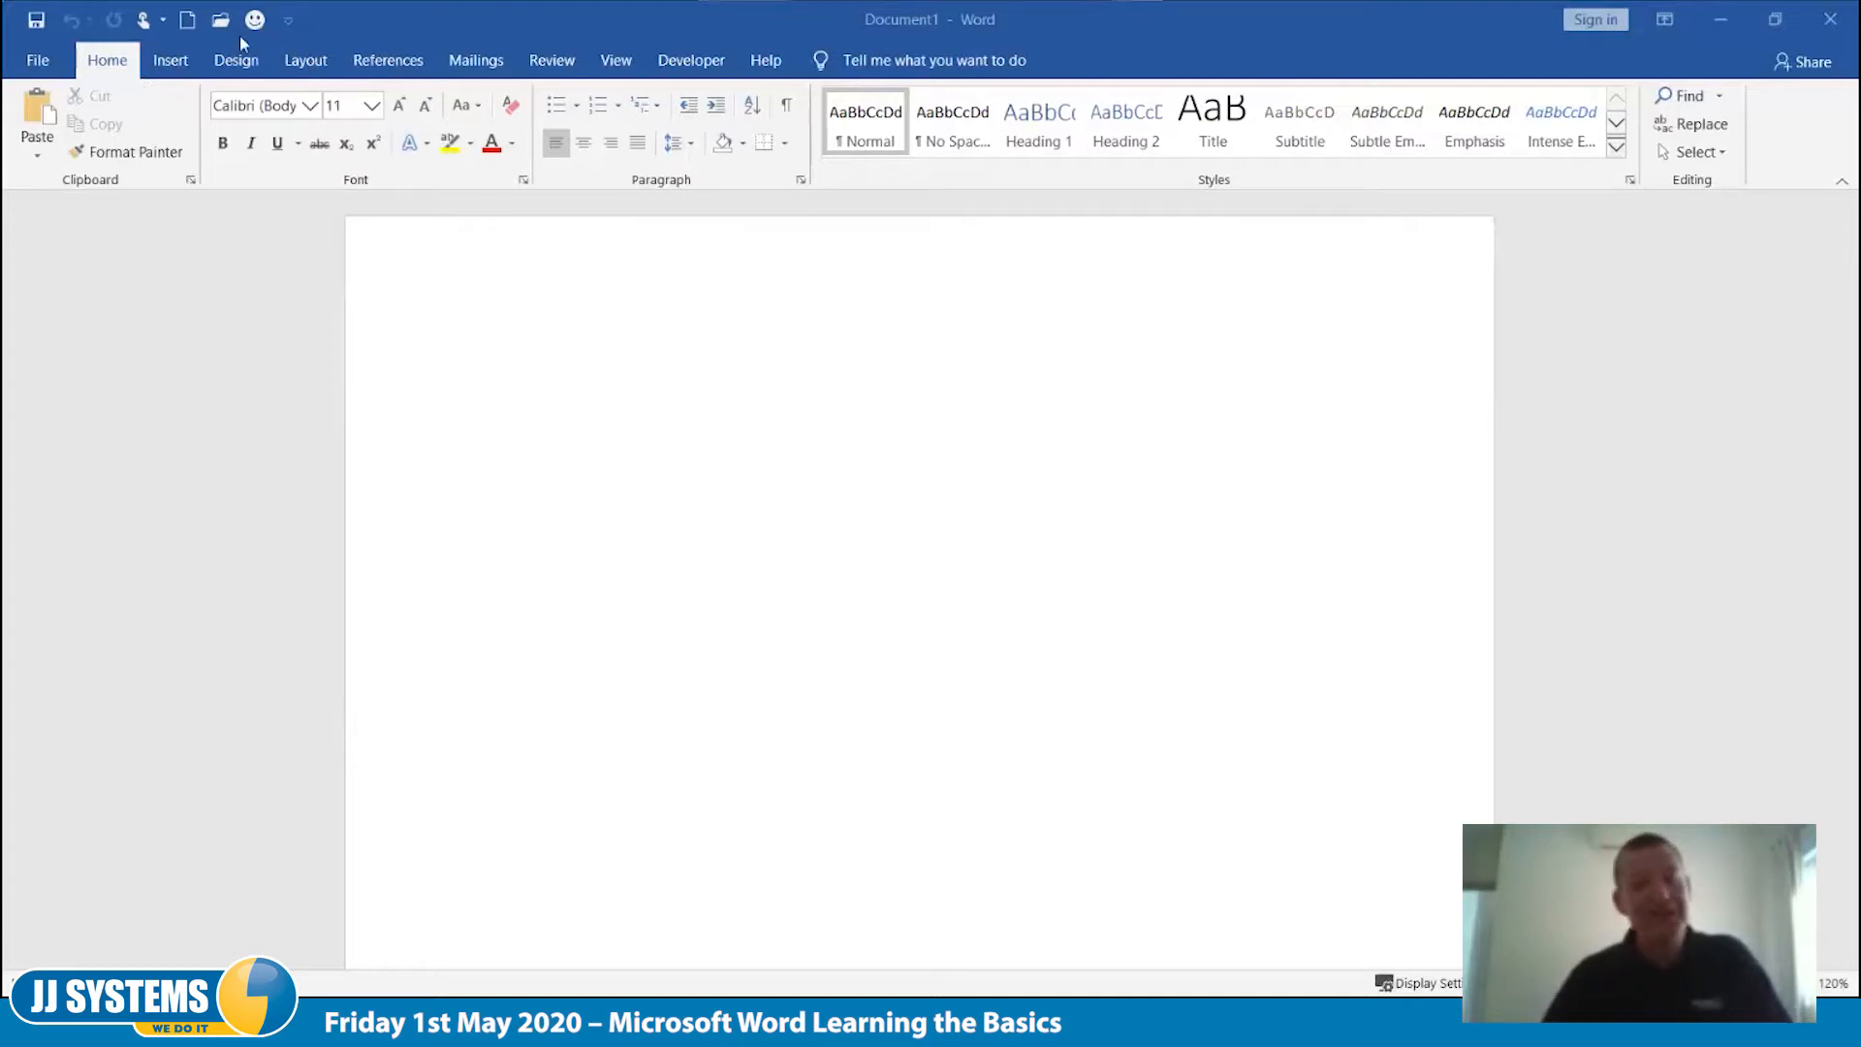
Step: Add the About command from the All Commands list to the Quick Access Toolbar
left_click(288, 21)
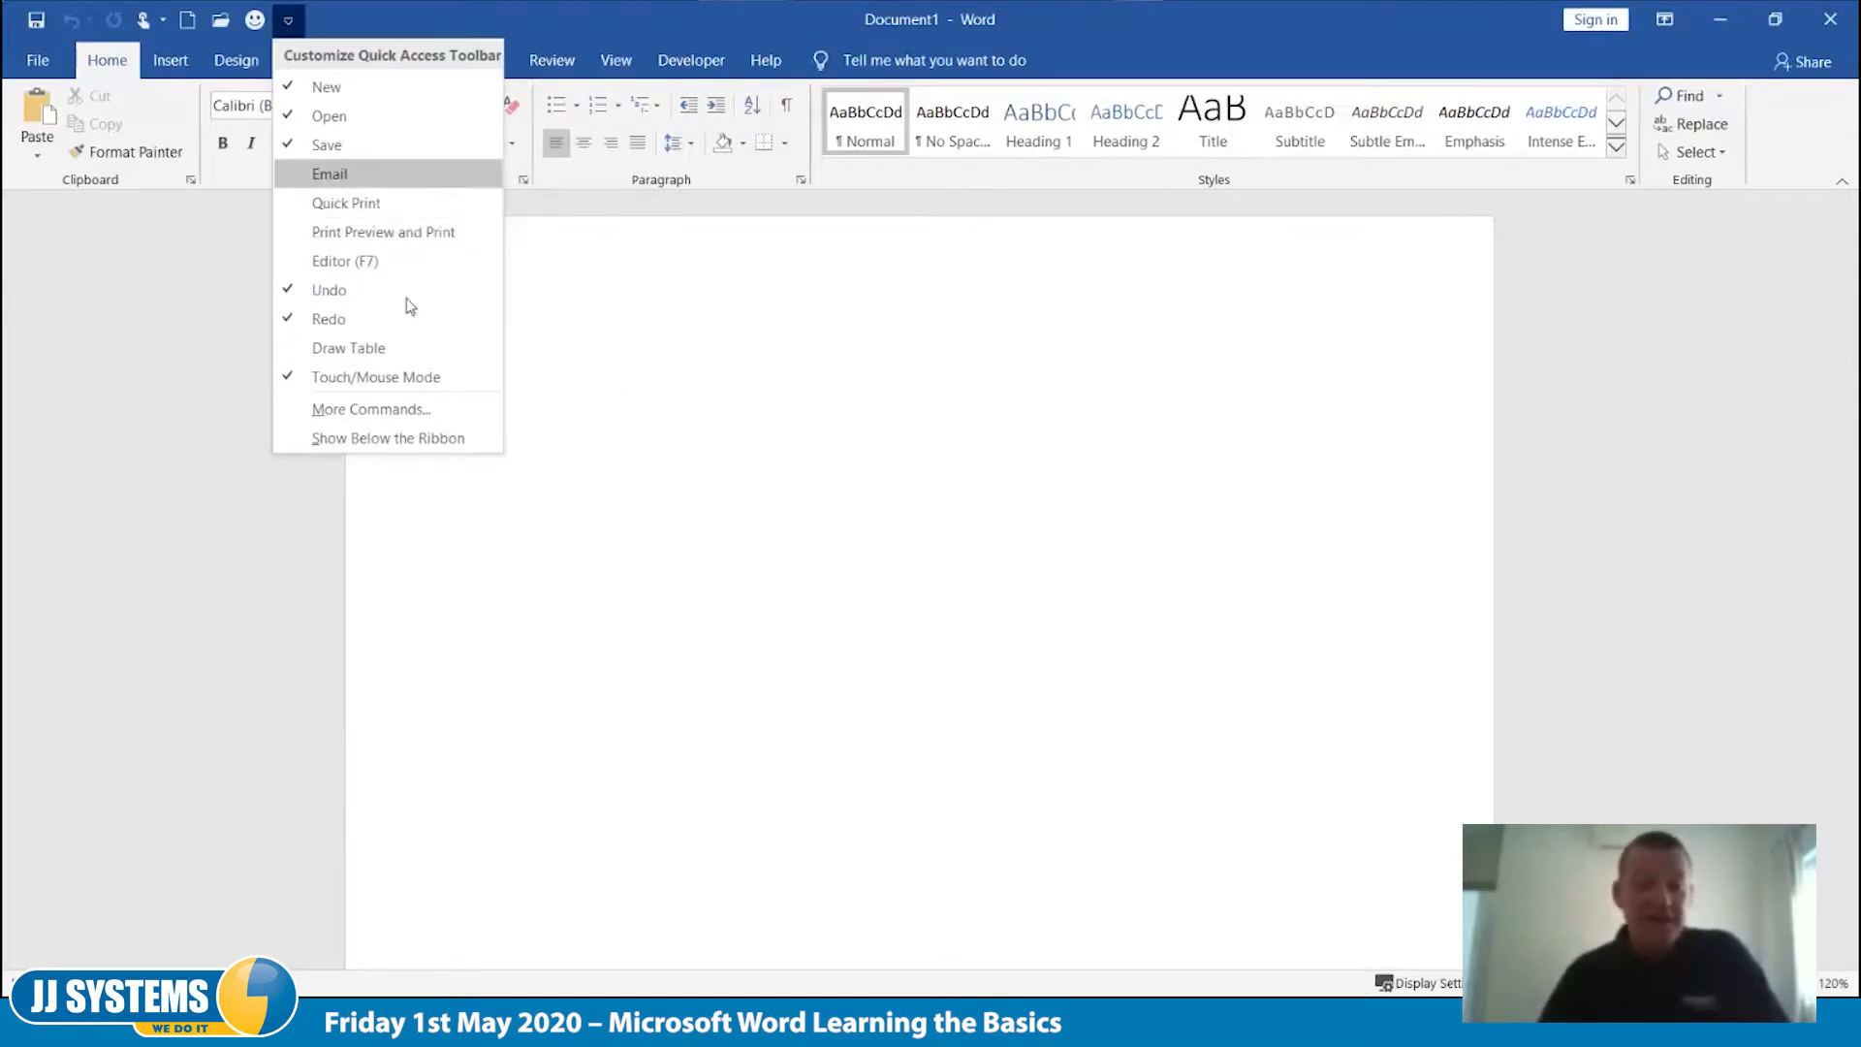
left_click(380, 416)
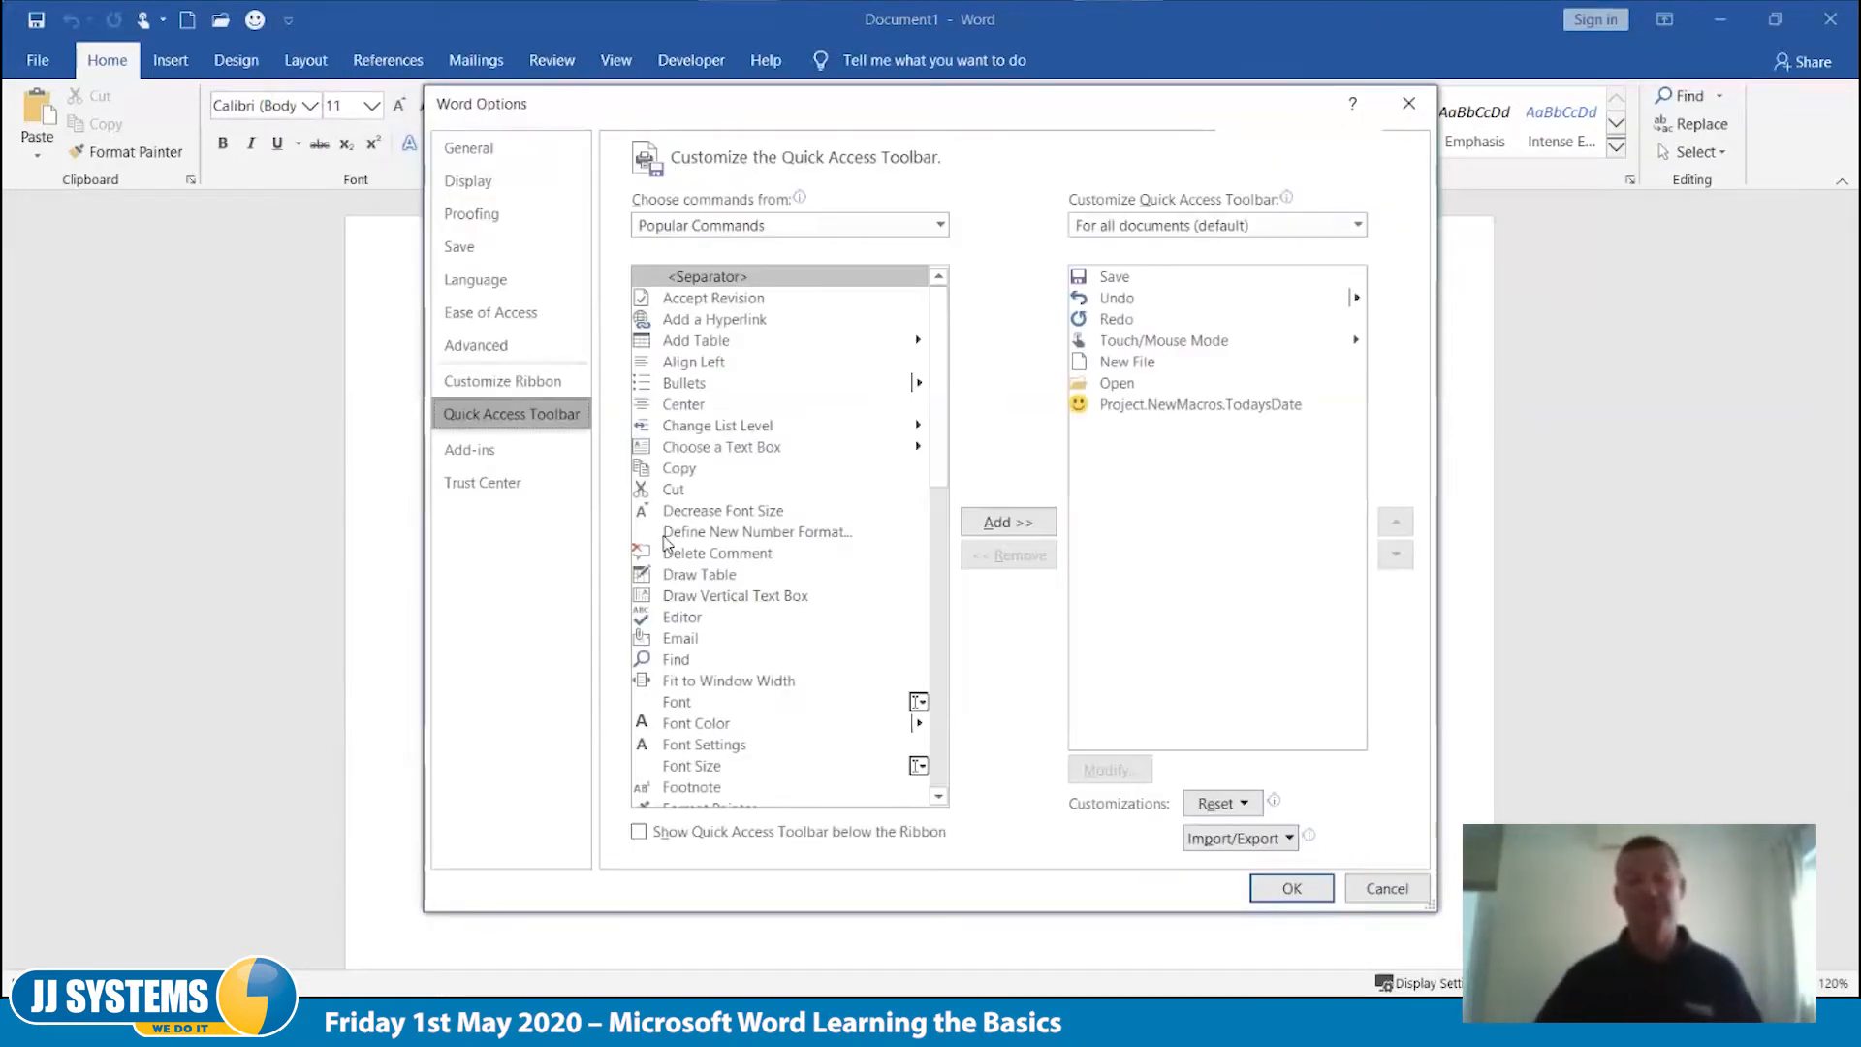
left_click(937, 236)
left_click(781, 301)
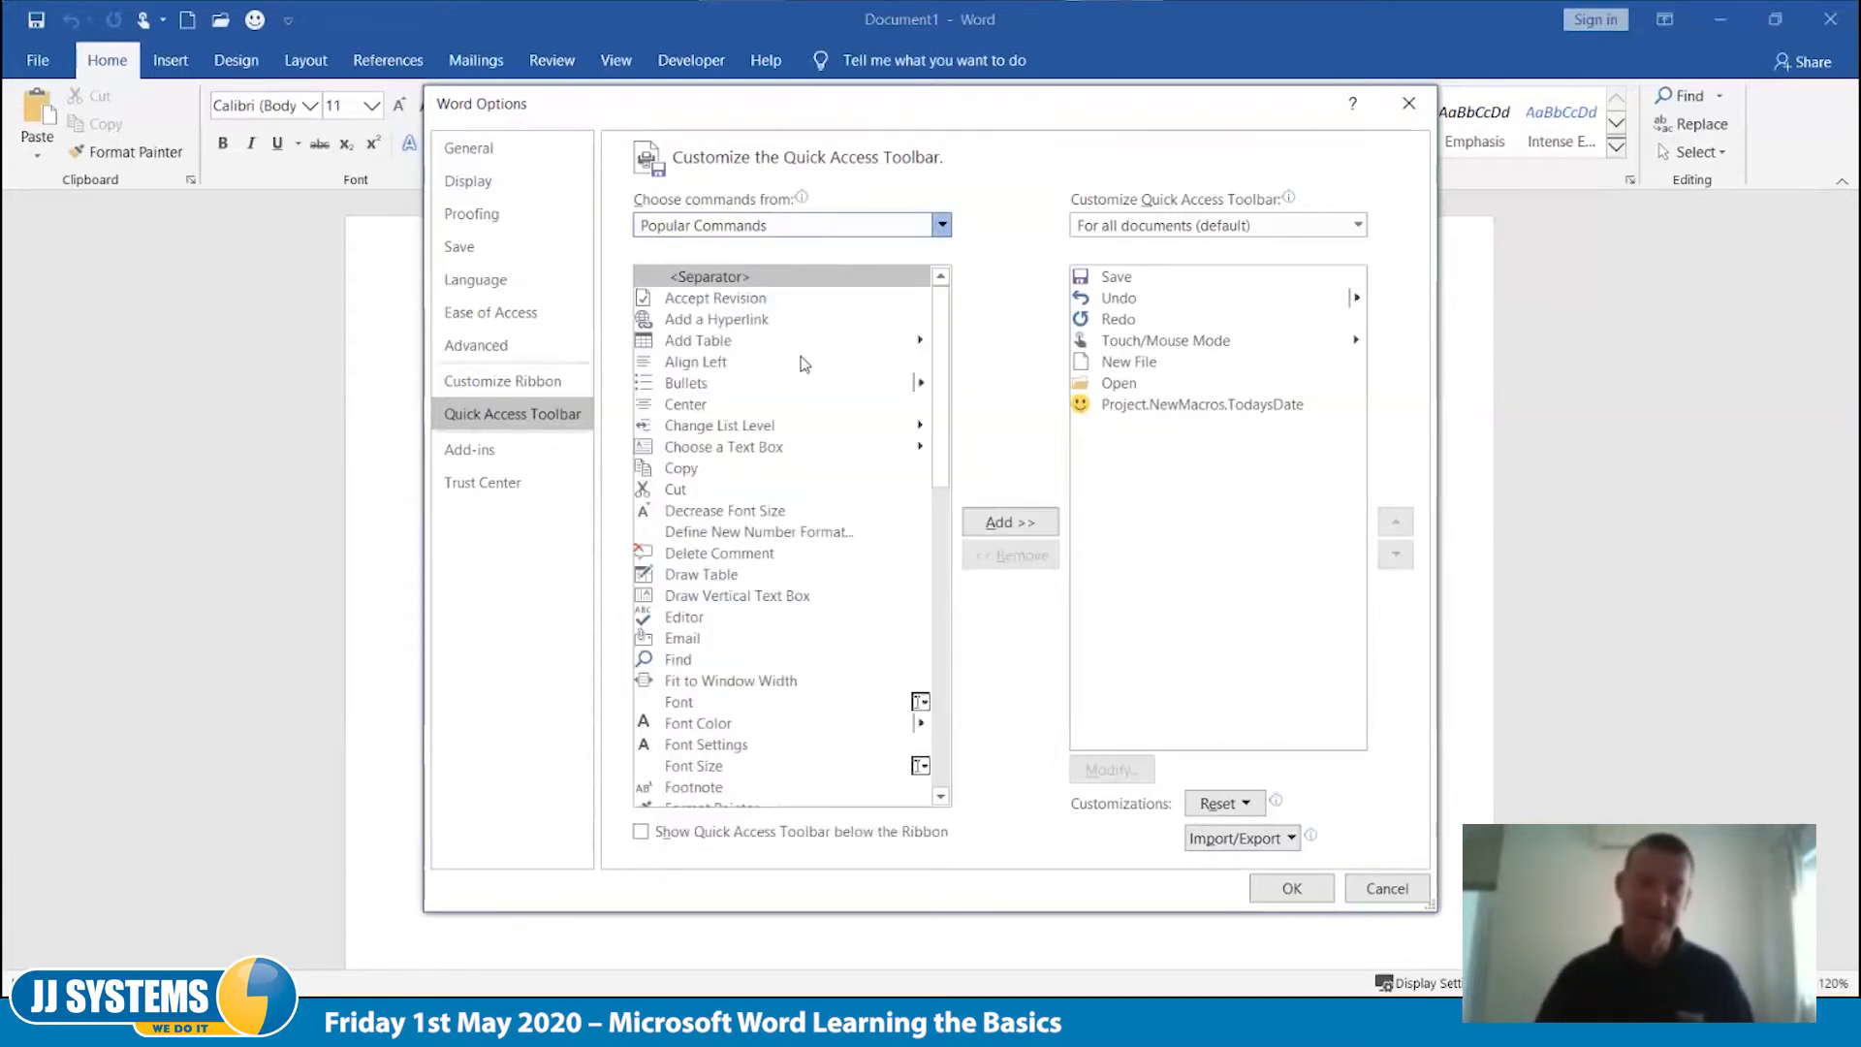
left_click(943, 229)
scroll(943, 229, "down", 2)
left_click(1009, 206)
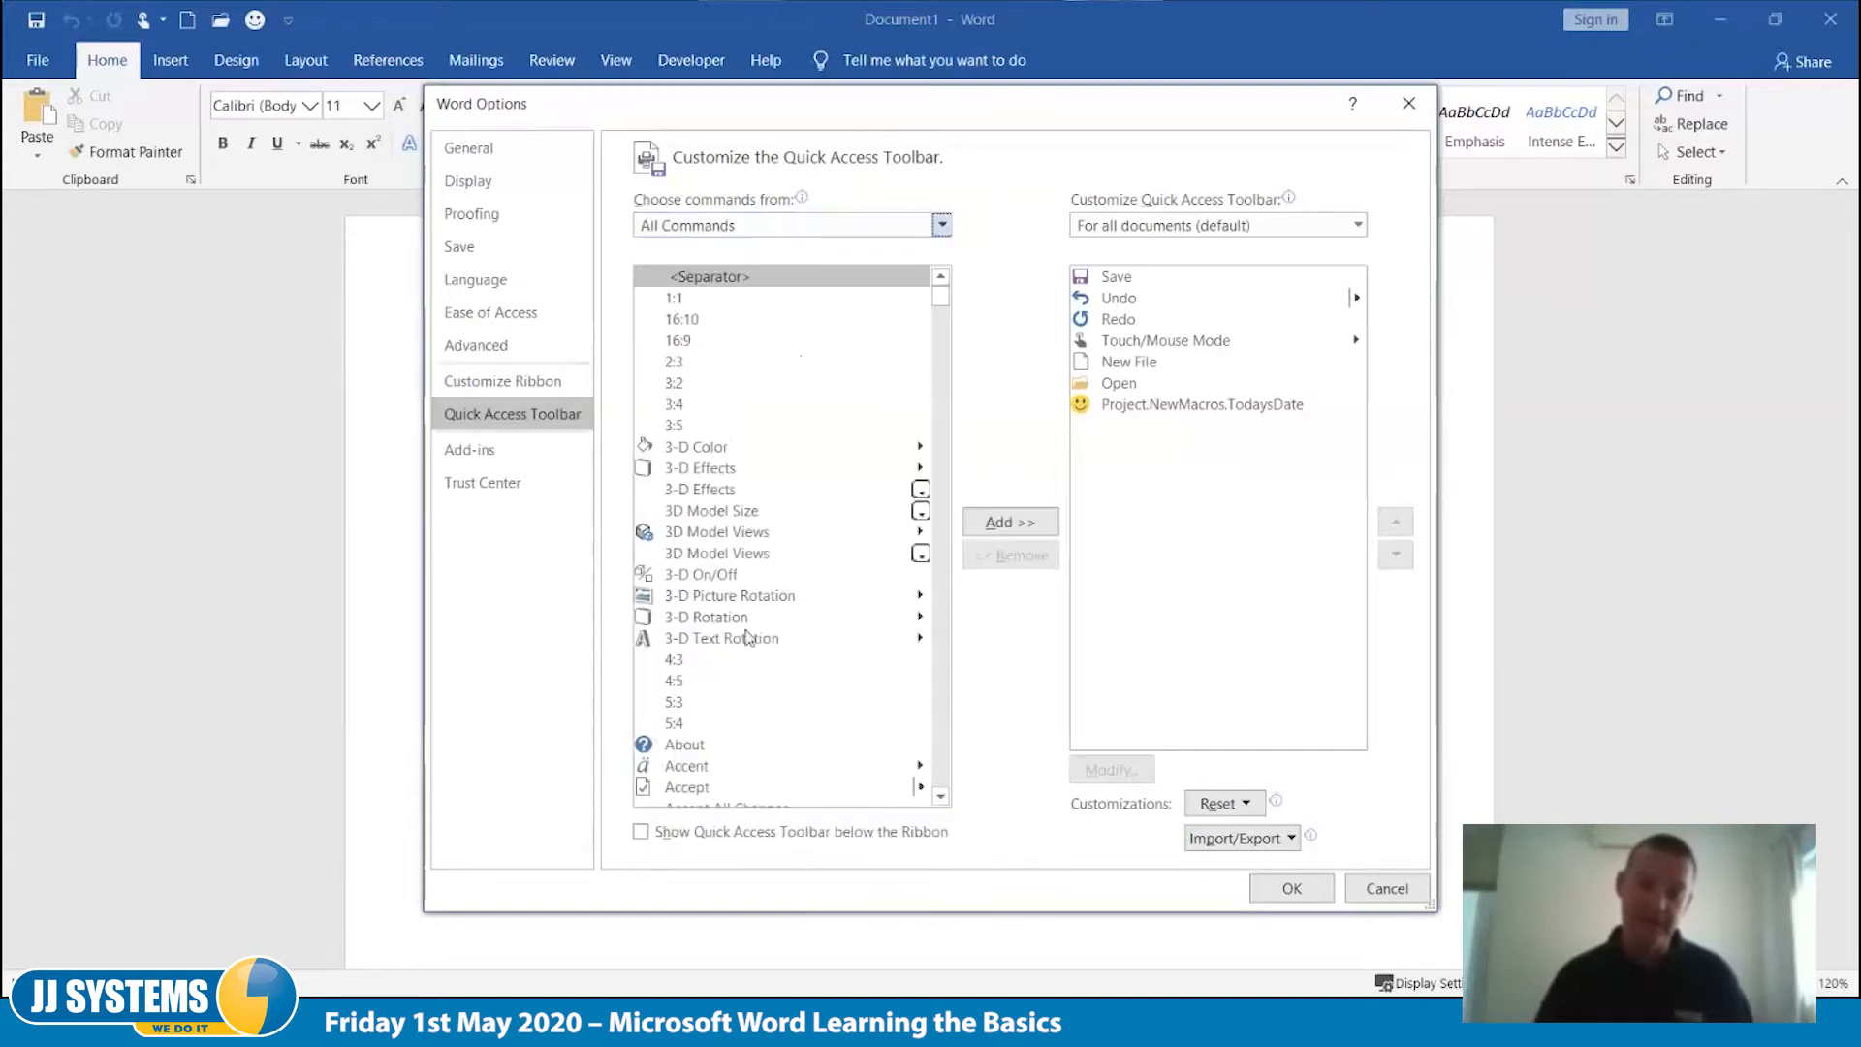
scroll(879, 806, "down", 2)
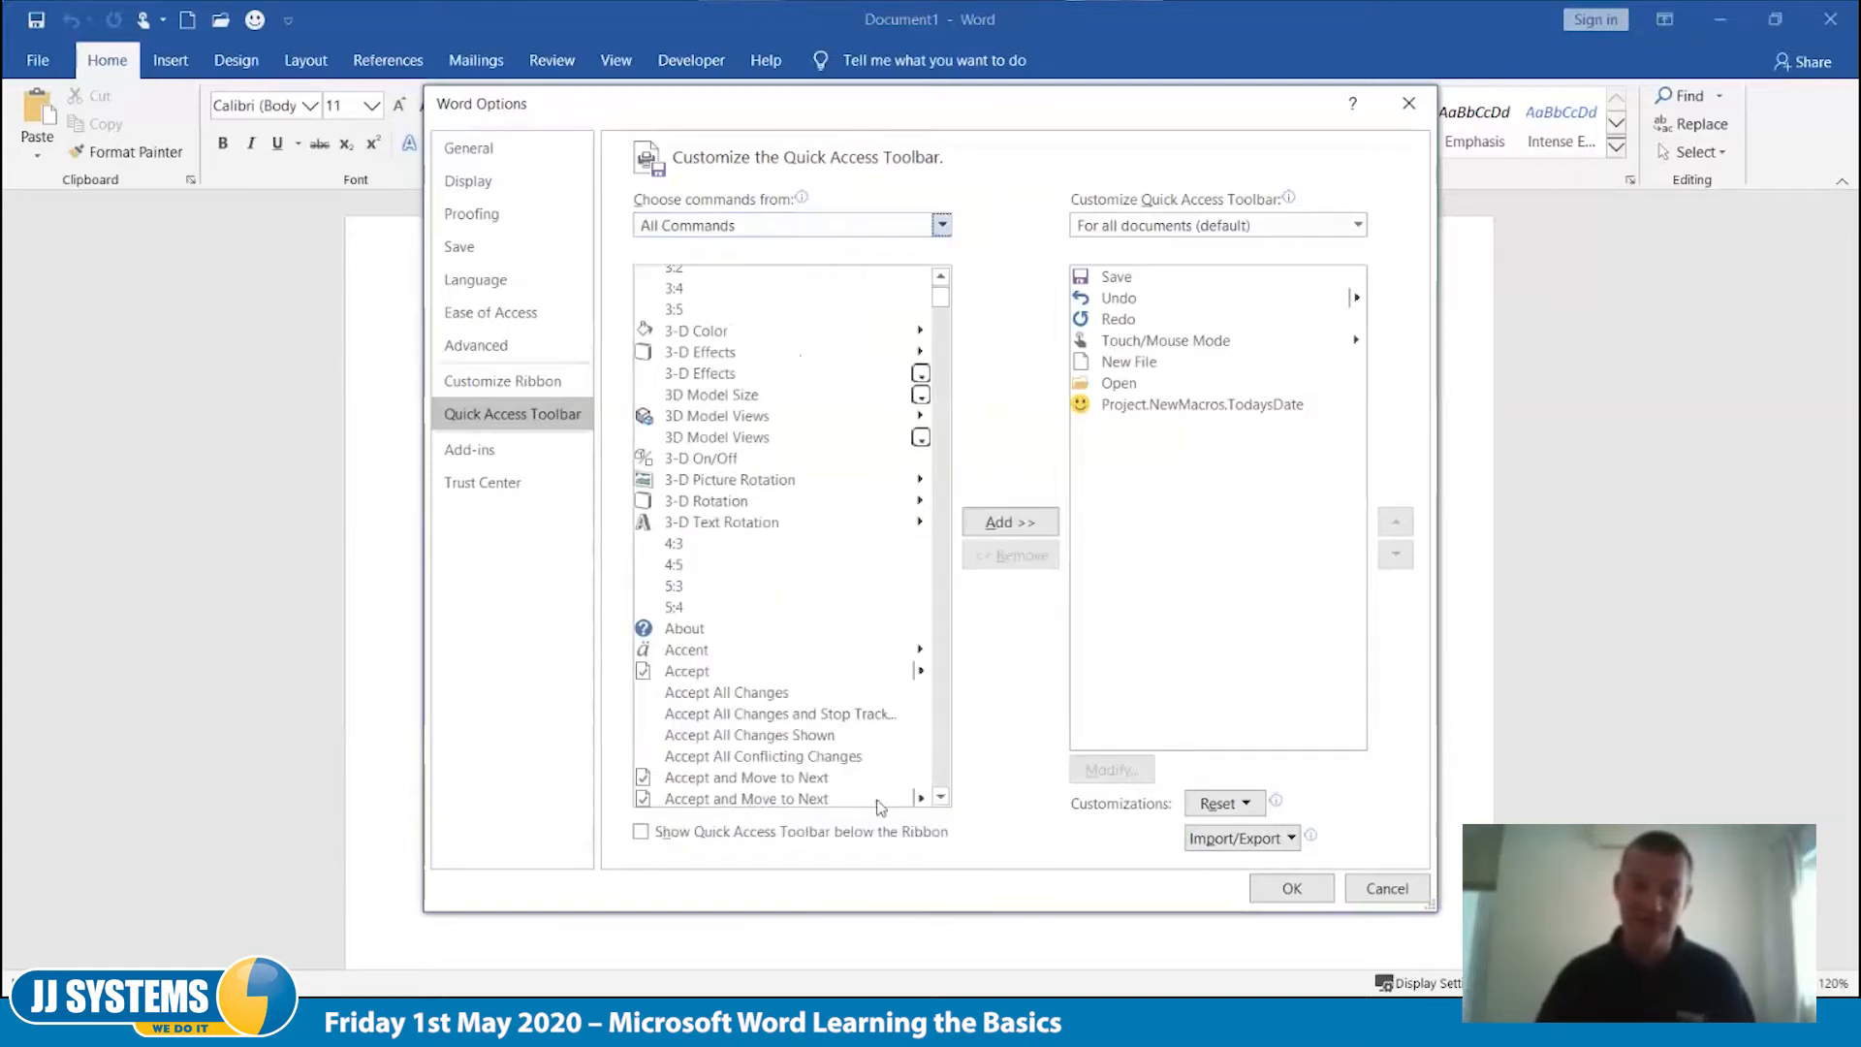
double_click(704, 631)
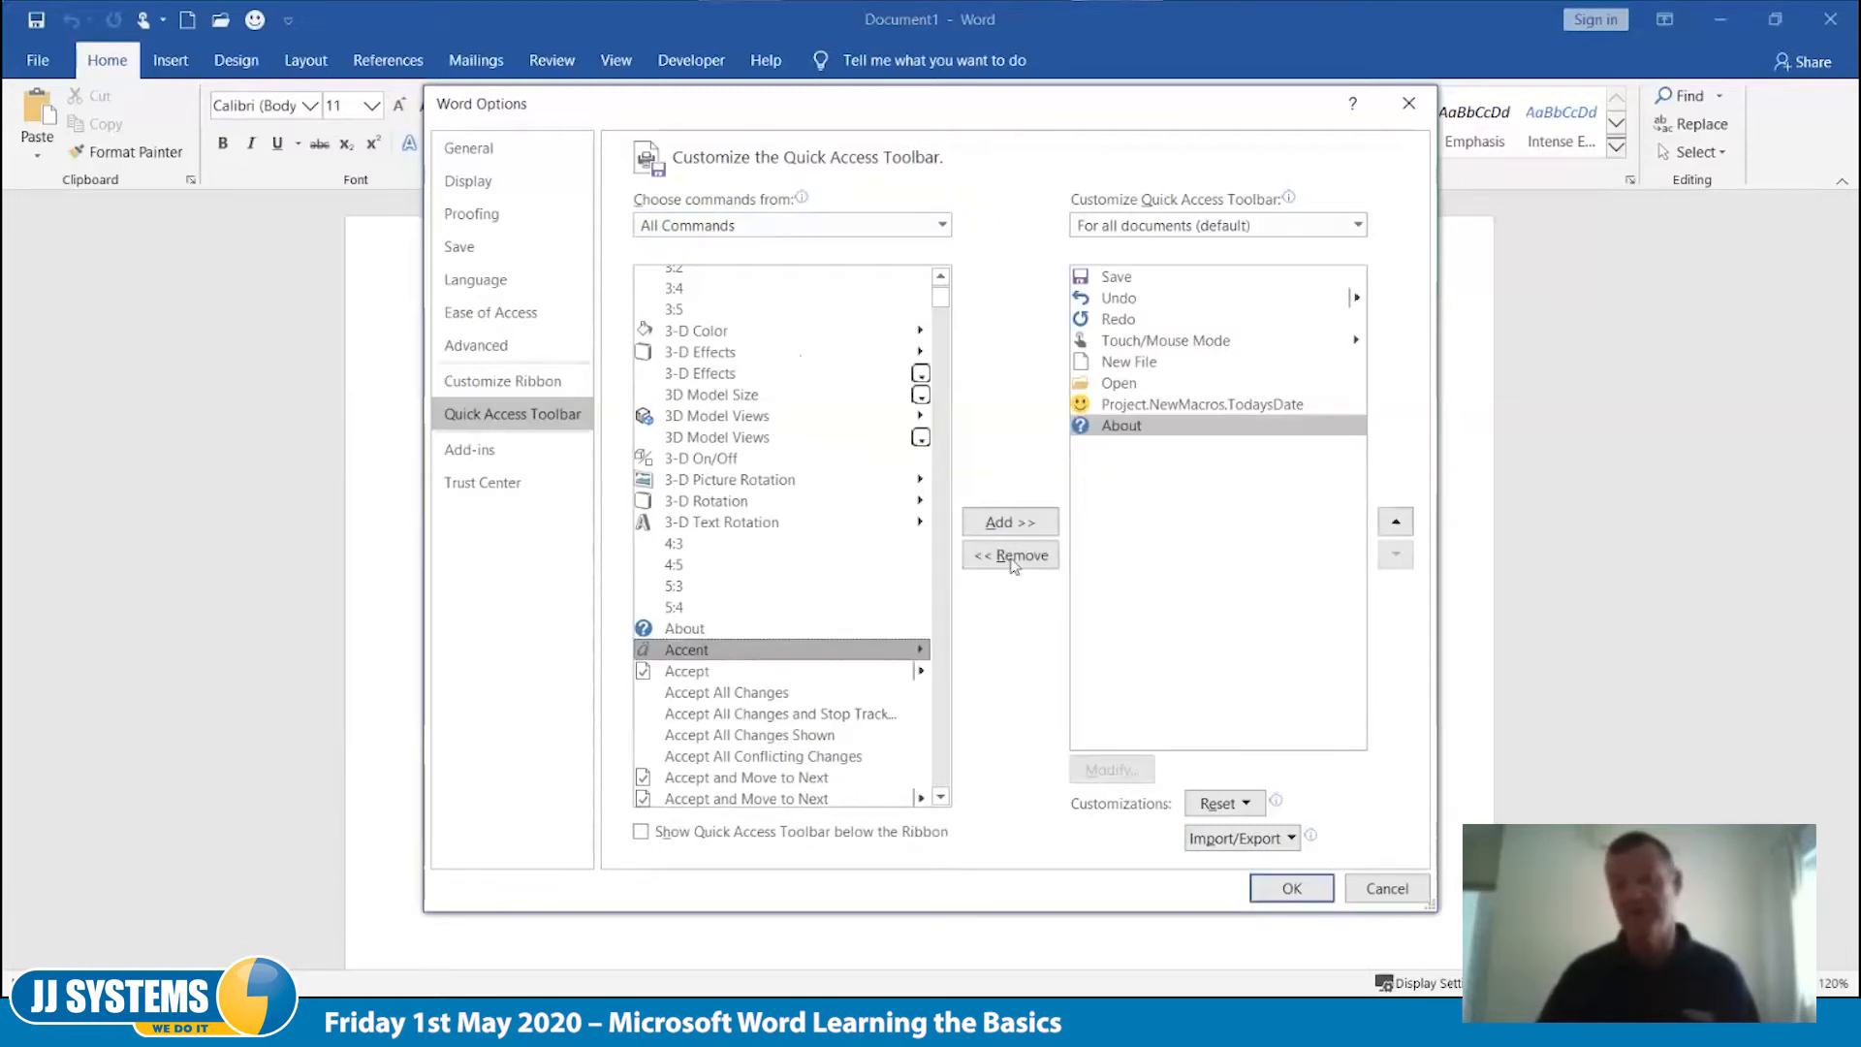
left_click(1292, 888)
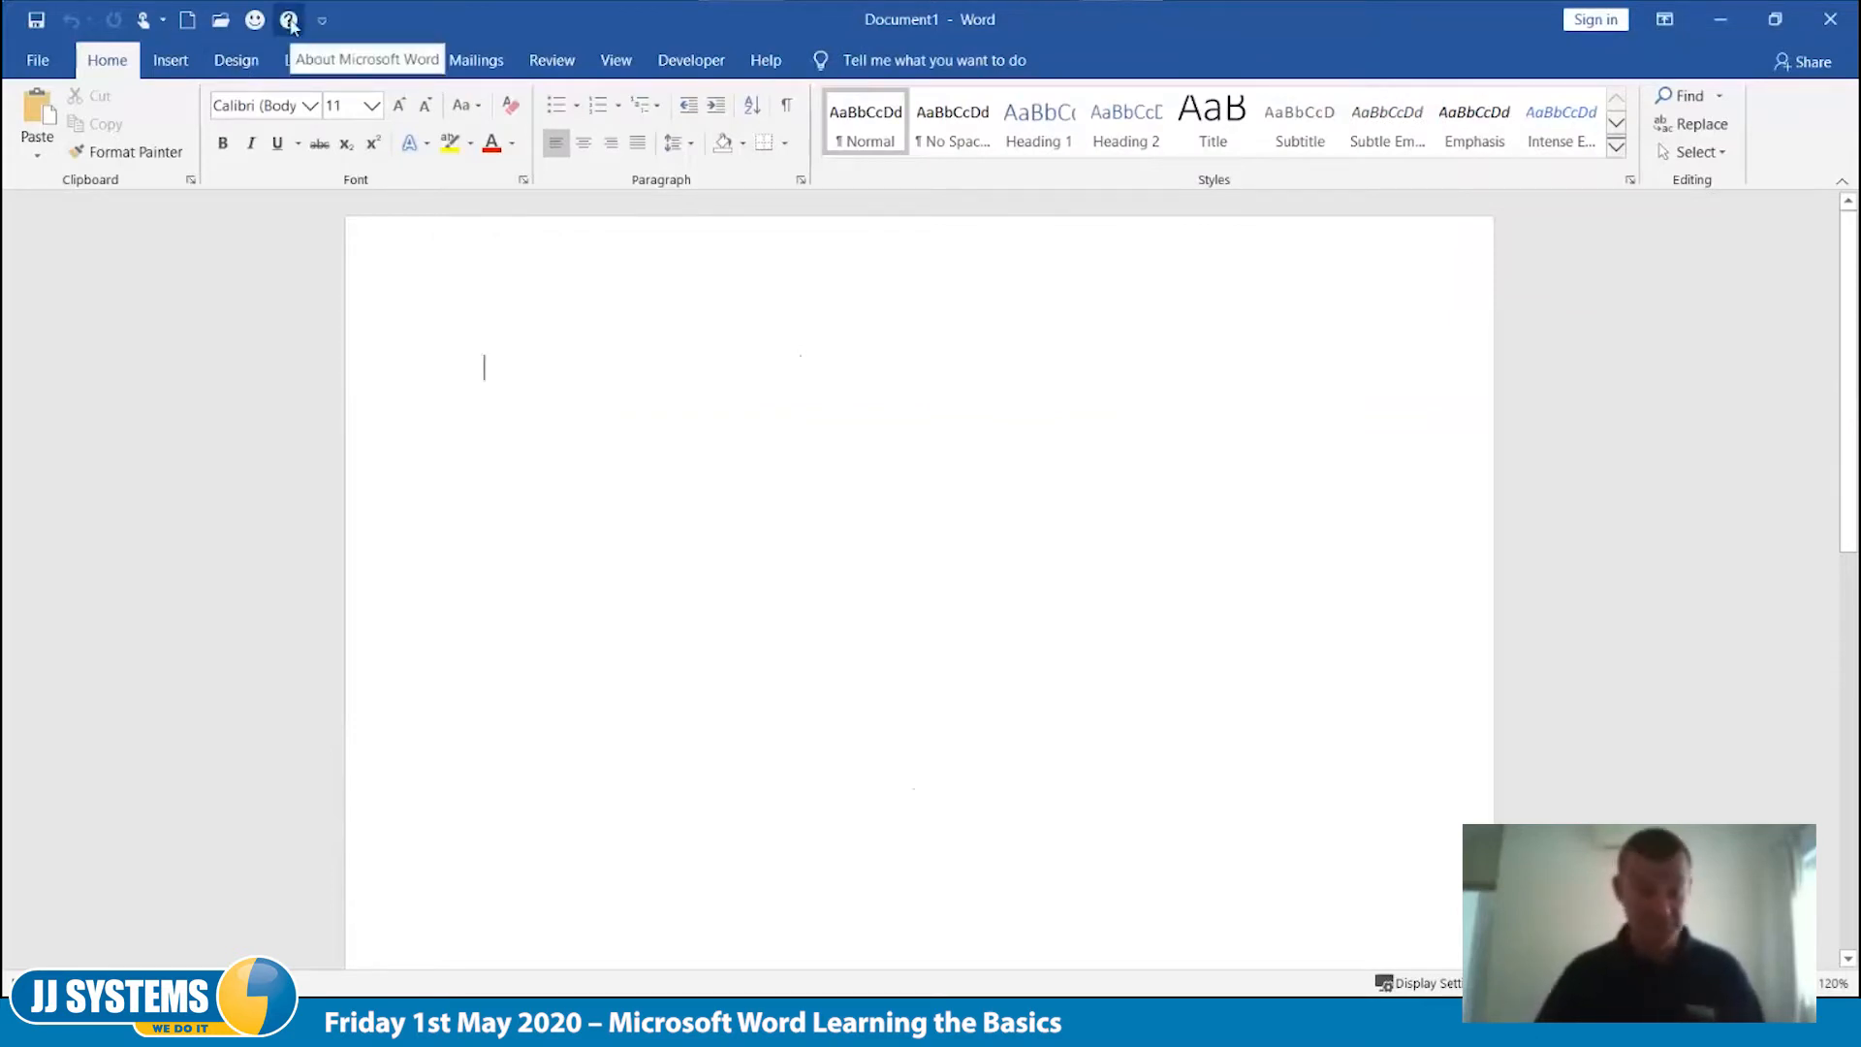
Step: Remove the About command from the Quick Access Toolbar
right_click(289, 22)
left_click(320, 31)
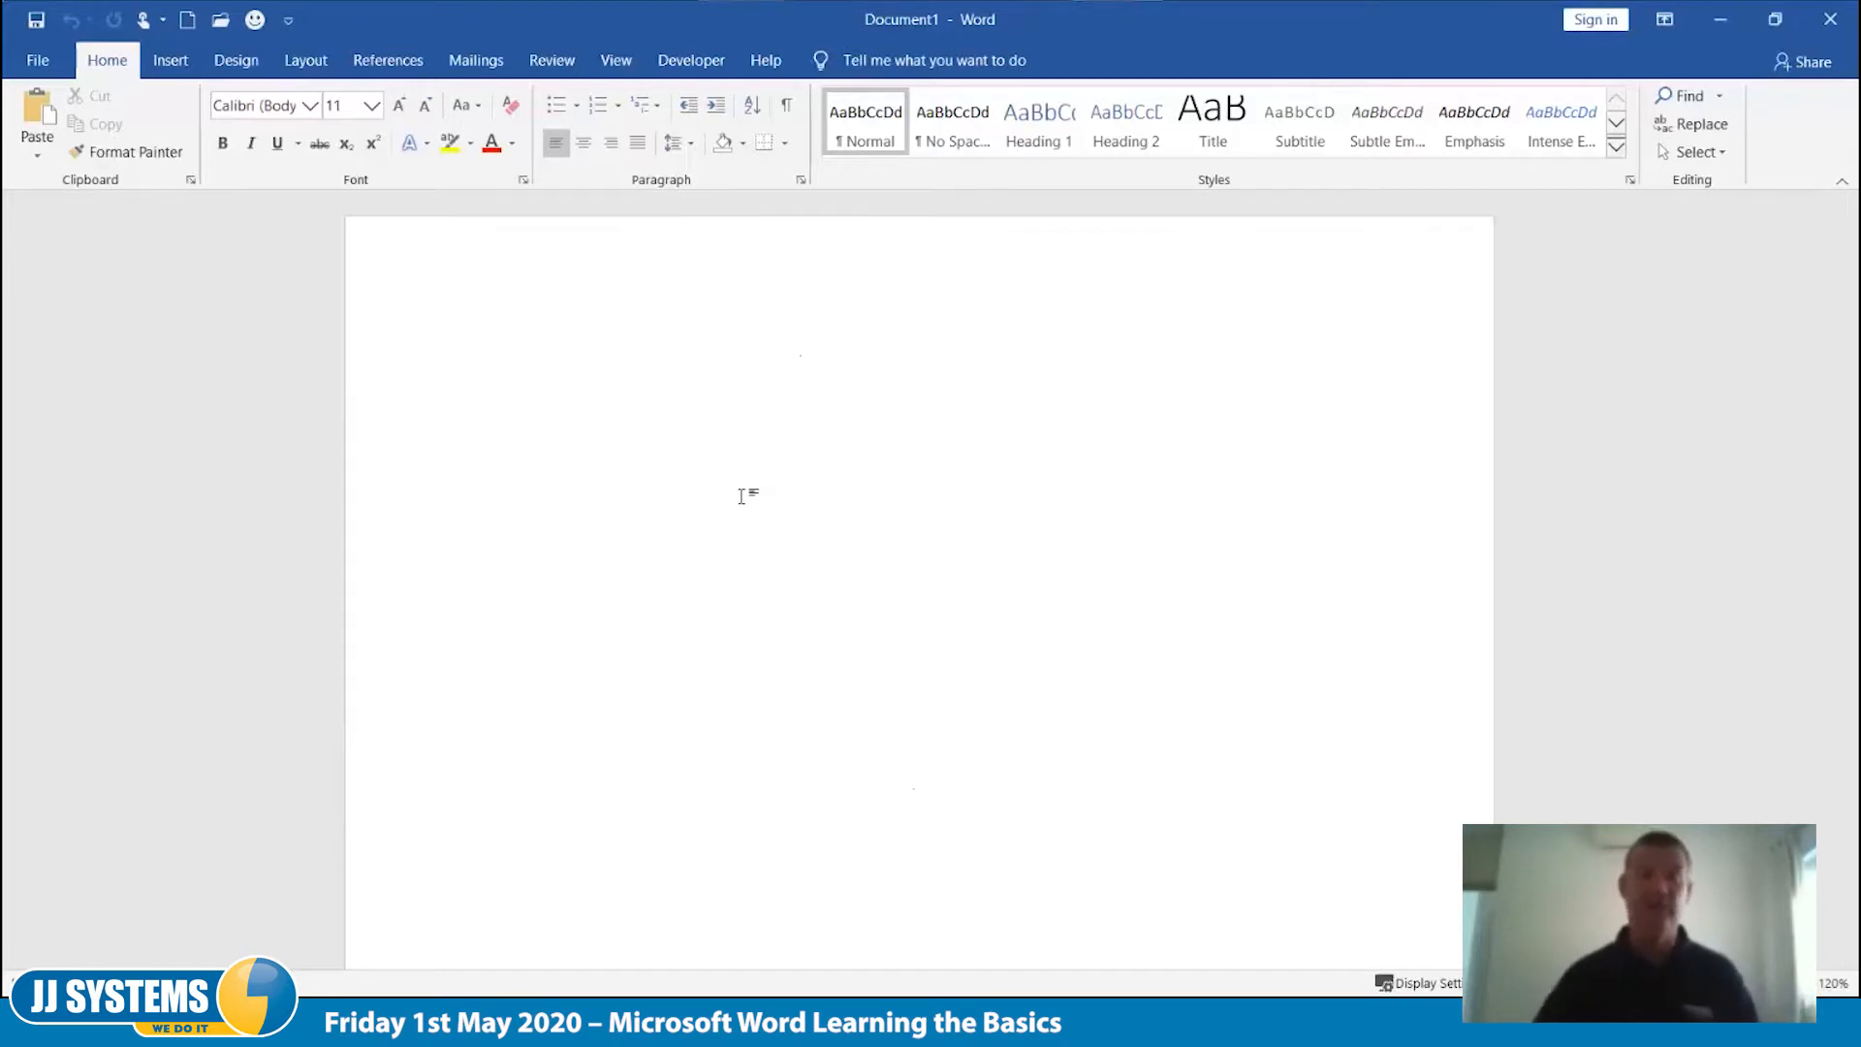
Step: Look through the Review, Insert and Home commands and examine the Font dialog's options, closing it without changes
left_click(560, 69)
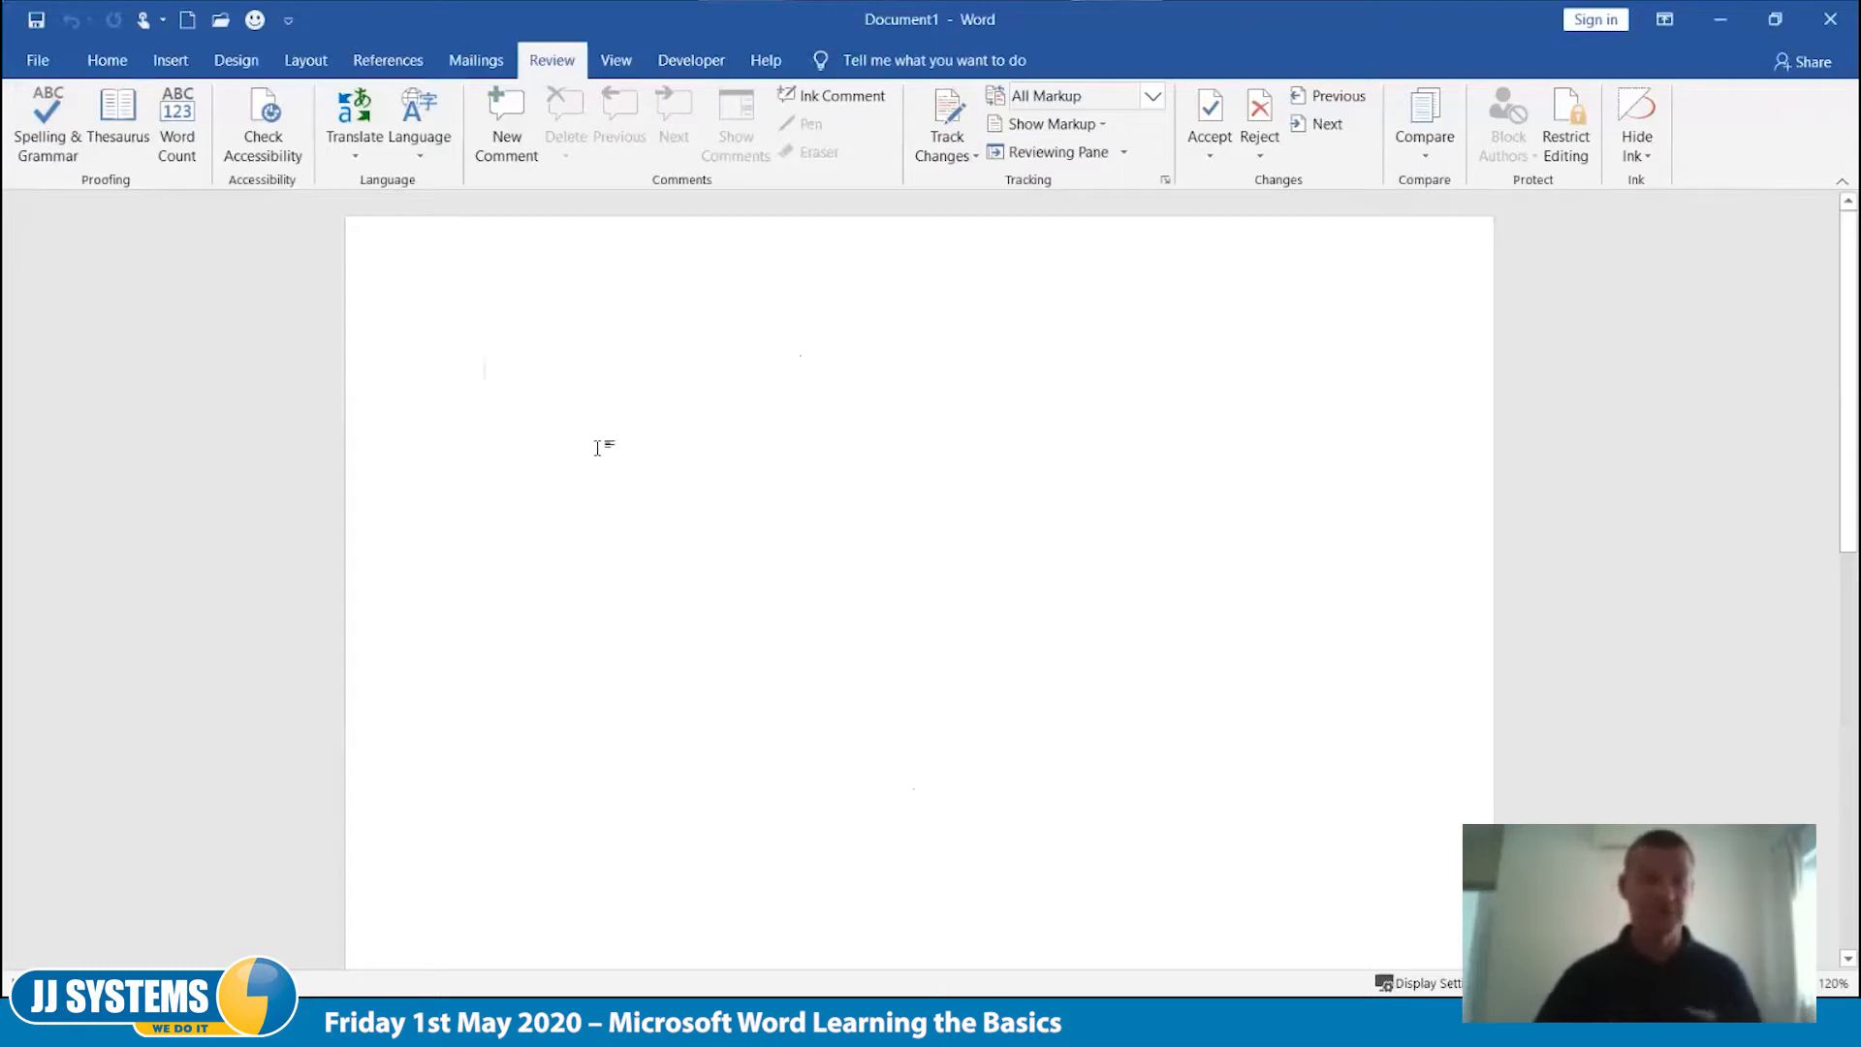
left_click(171, 60)
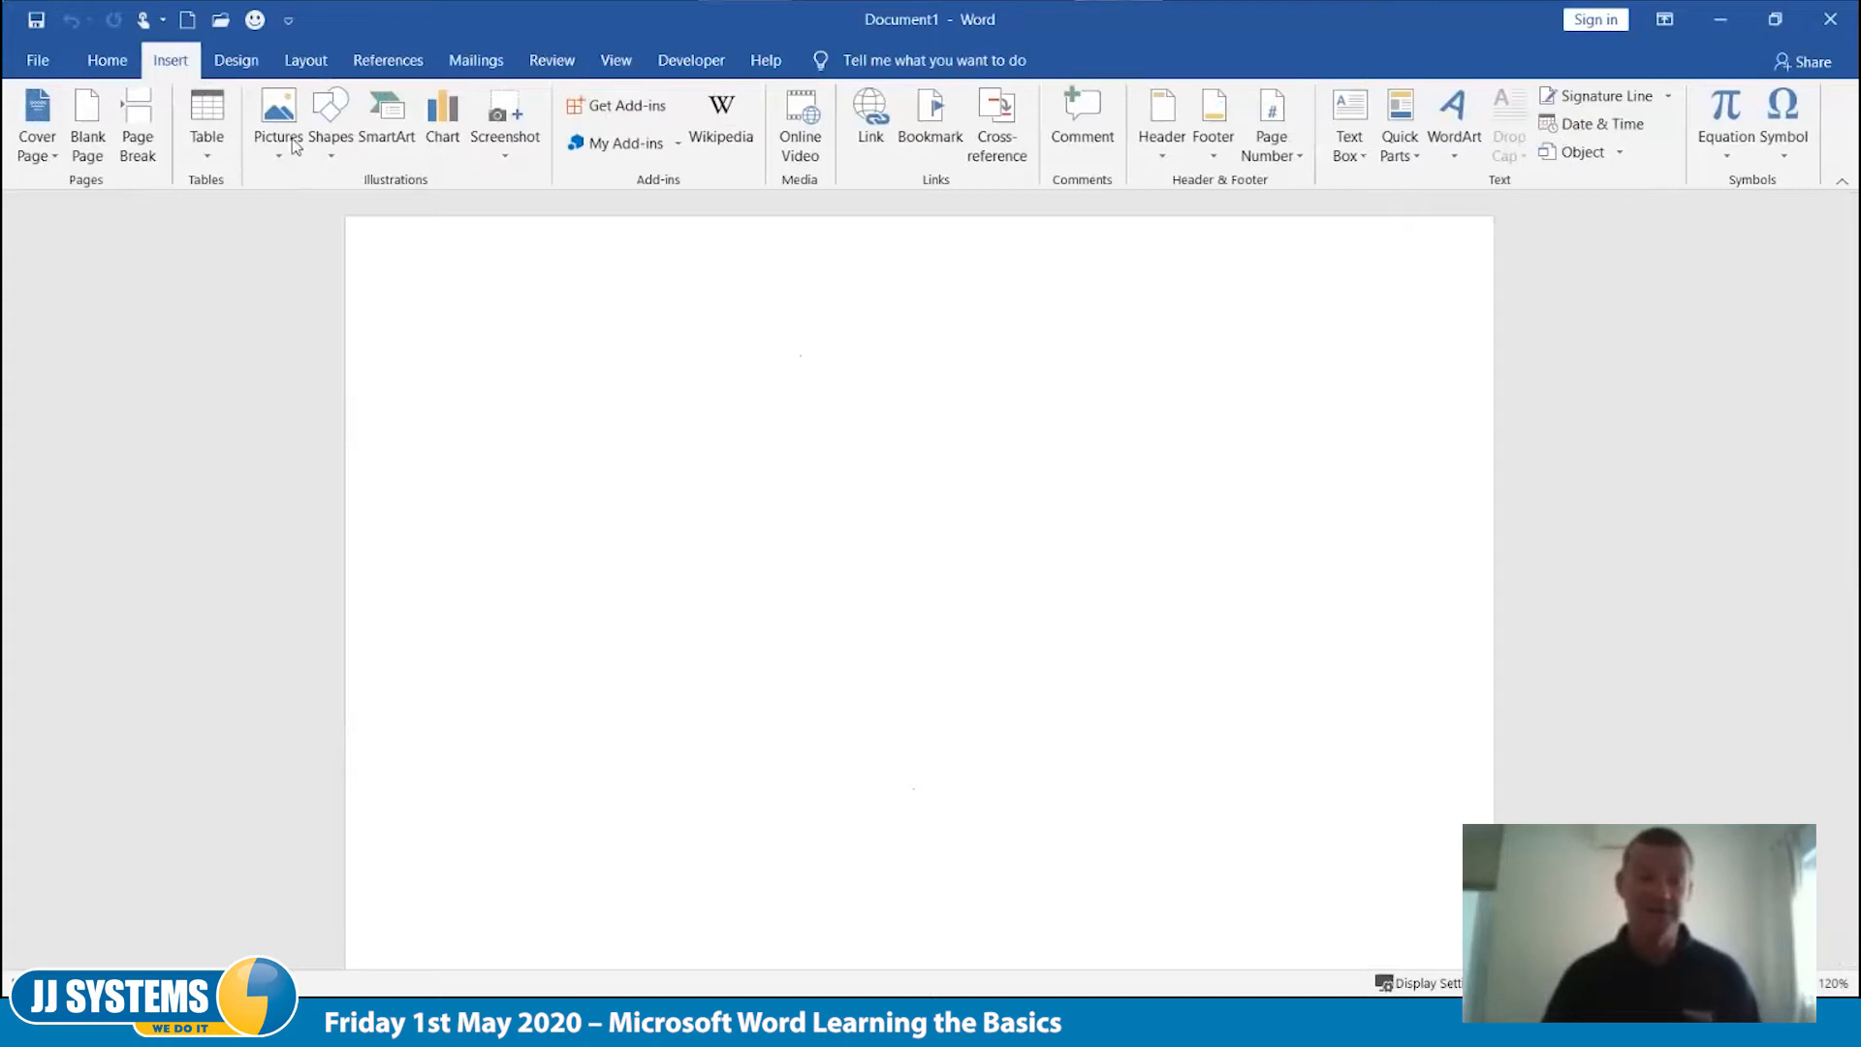
left_click(106, 60)
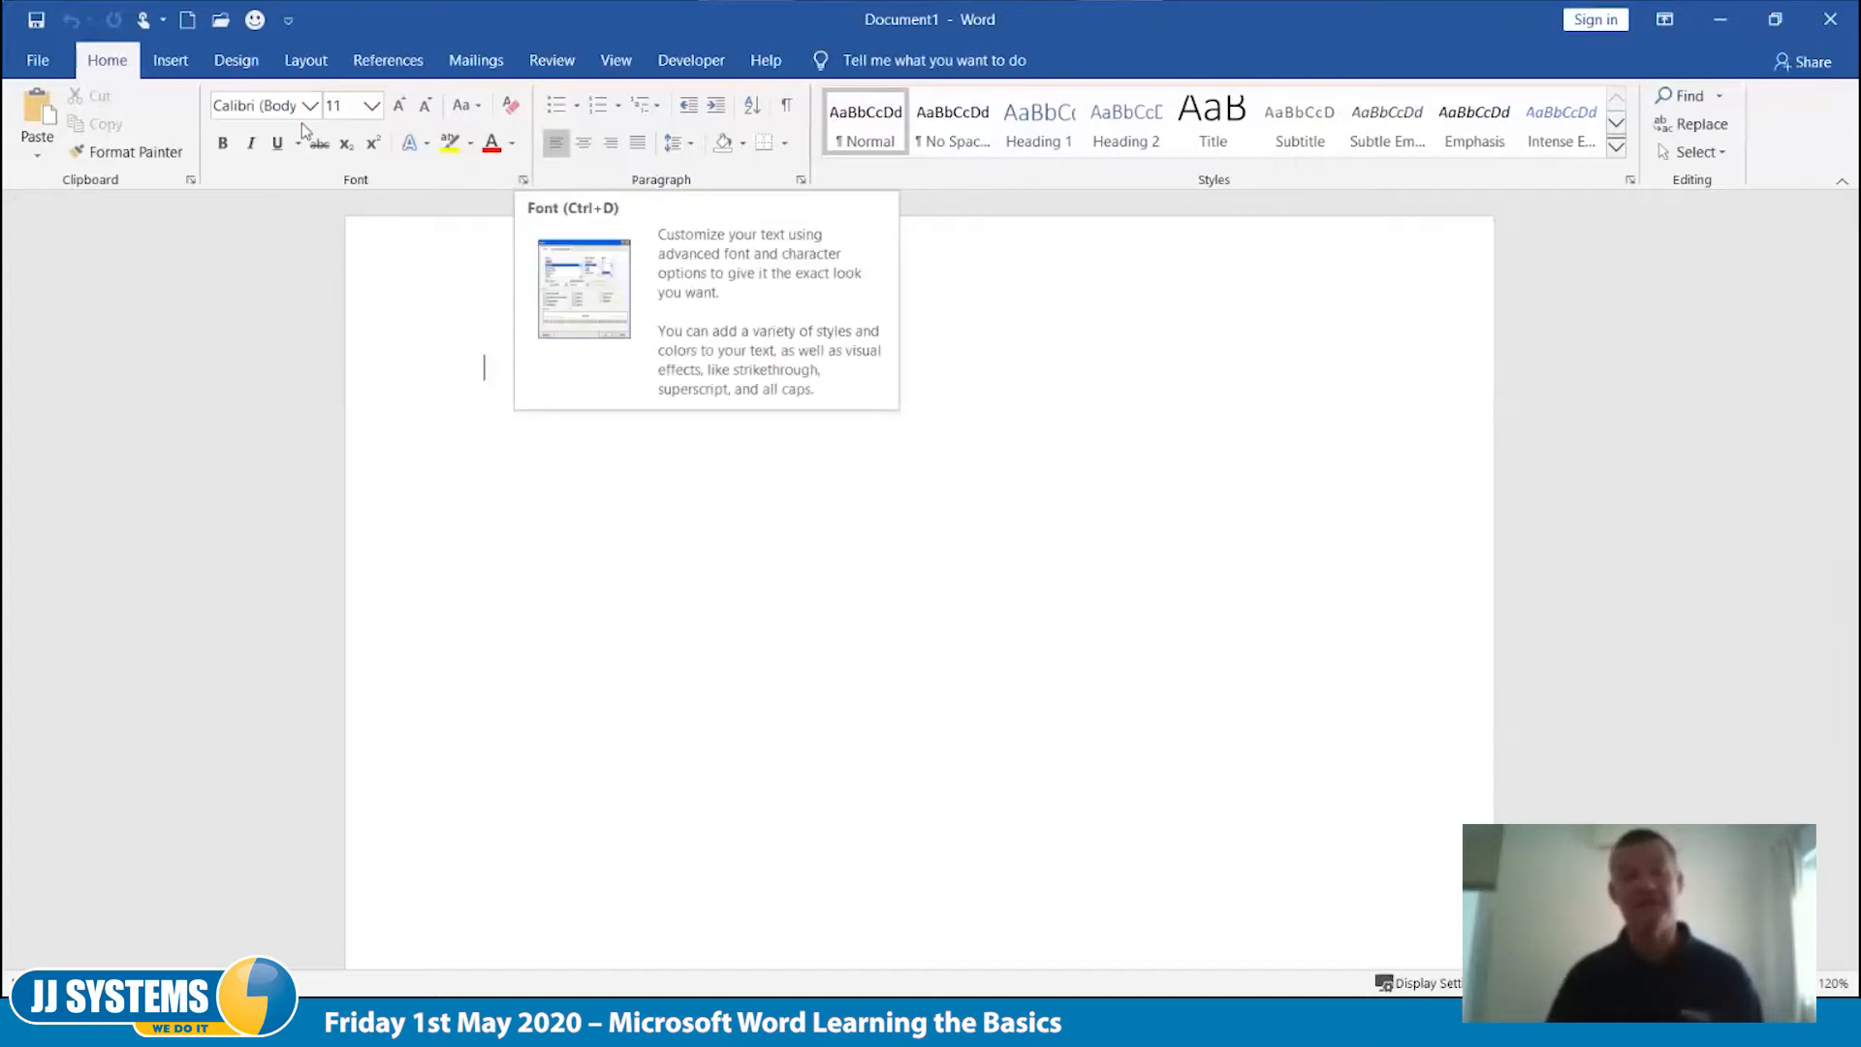
left_click(524, 183)
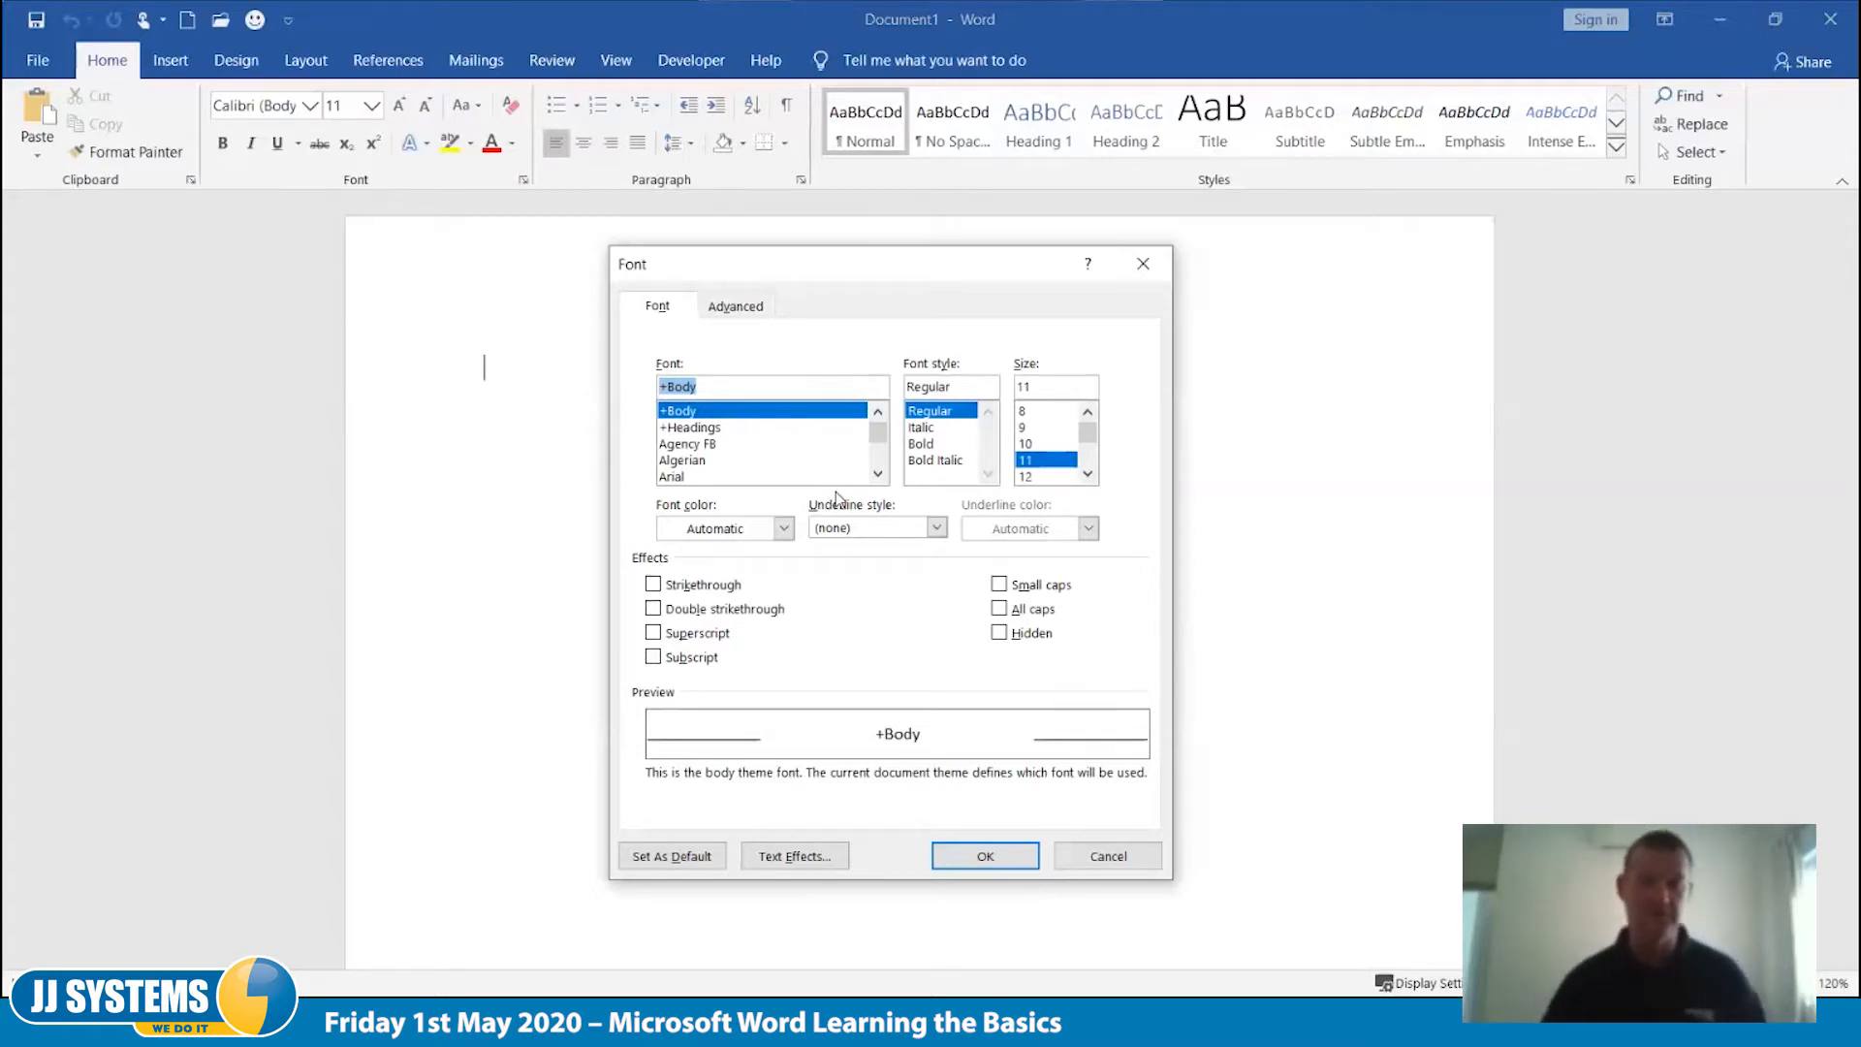
left_click(1109, 857)
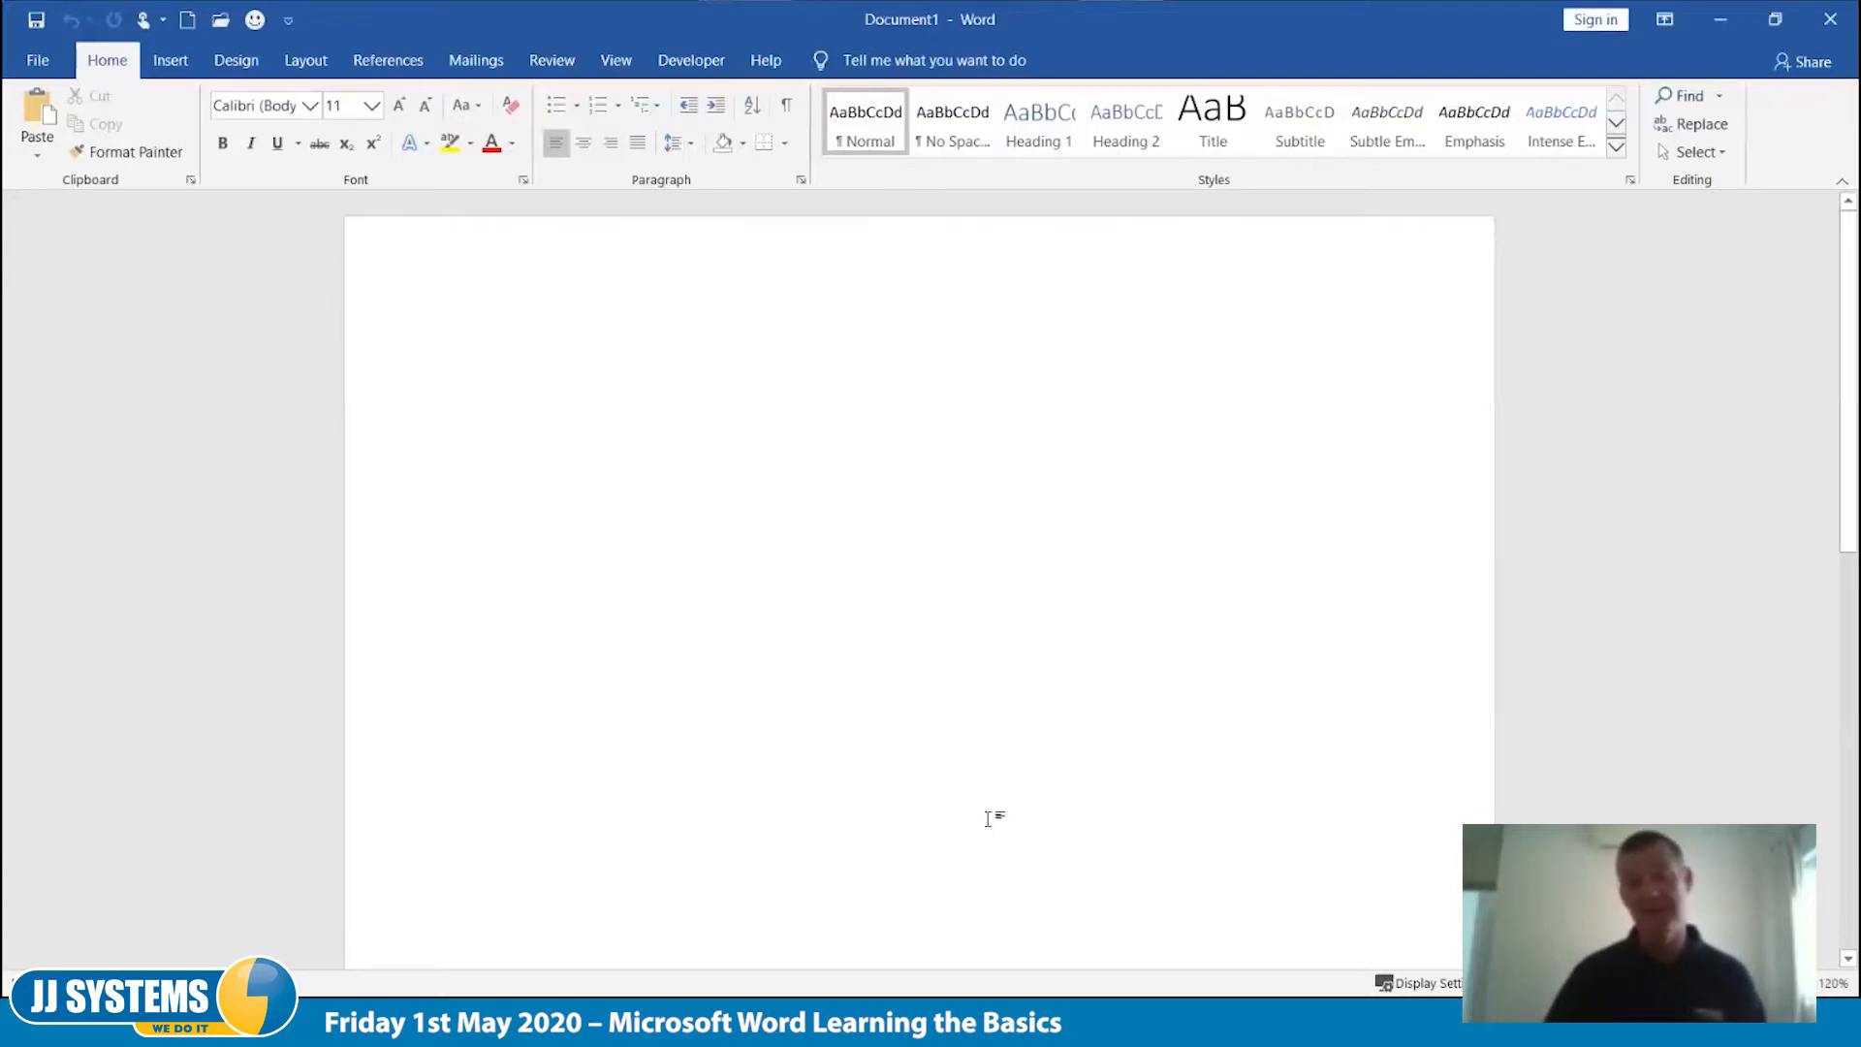
Step: Zoom the page in to 180%, out to 60%, and back in to 110%
scroll(988, 819, "up", 11, "ctrl")
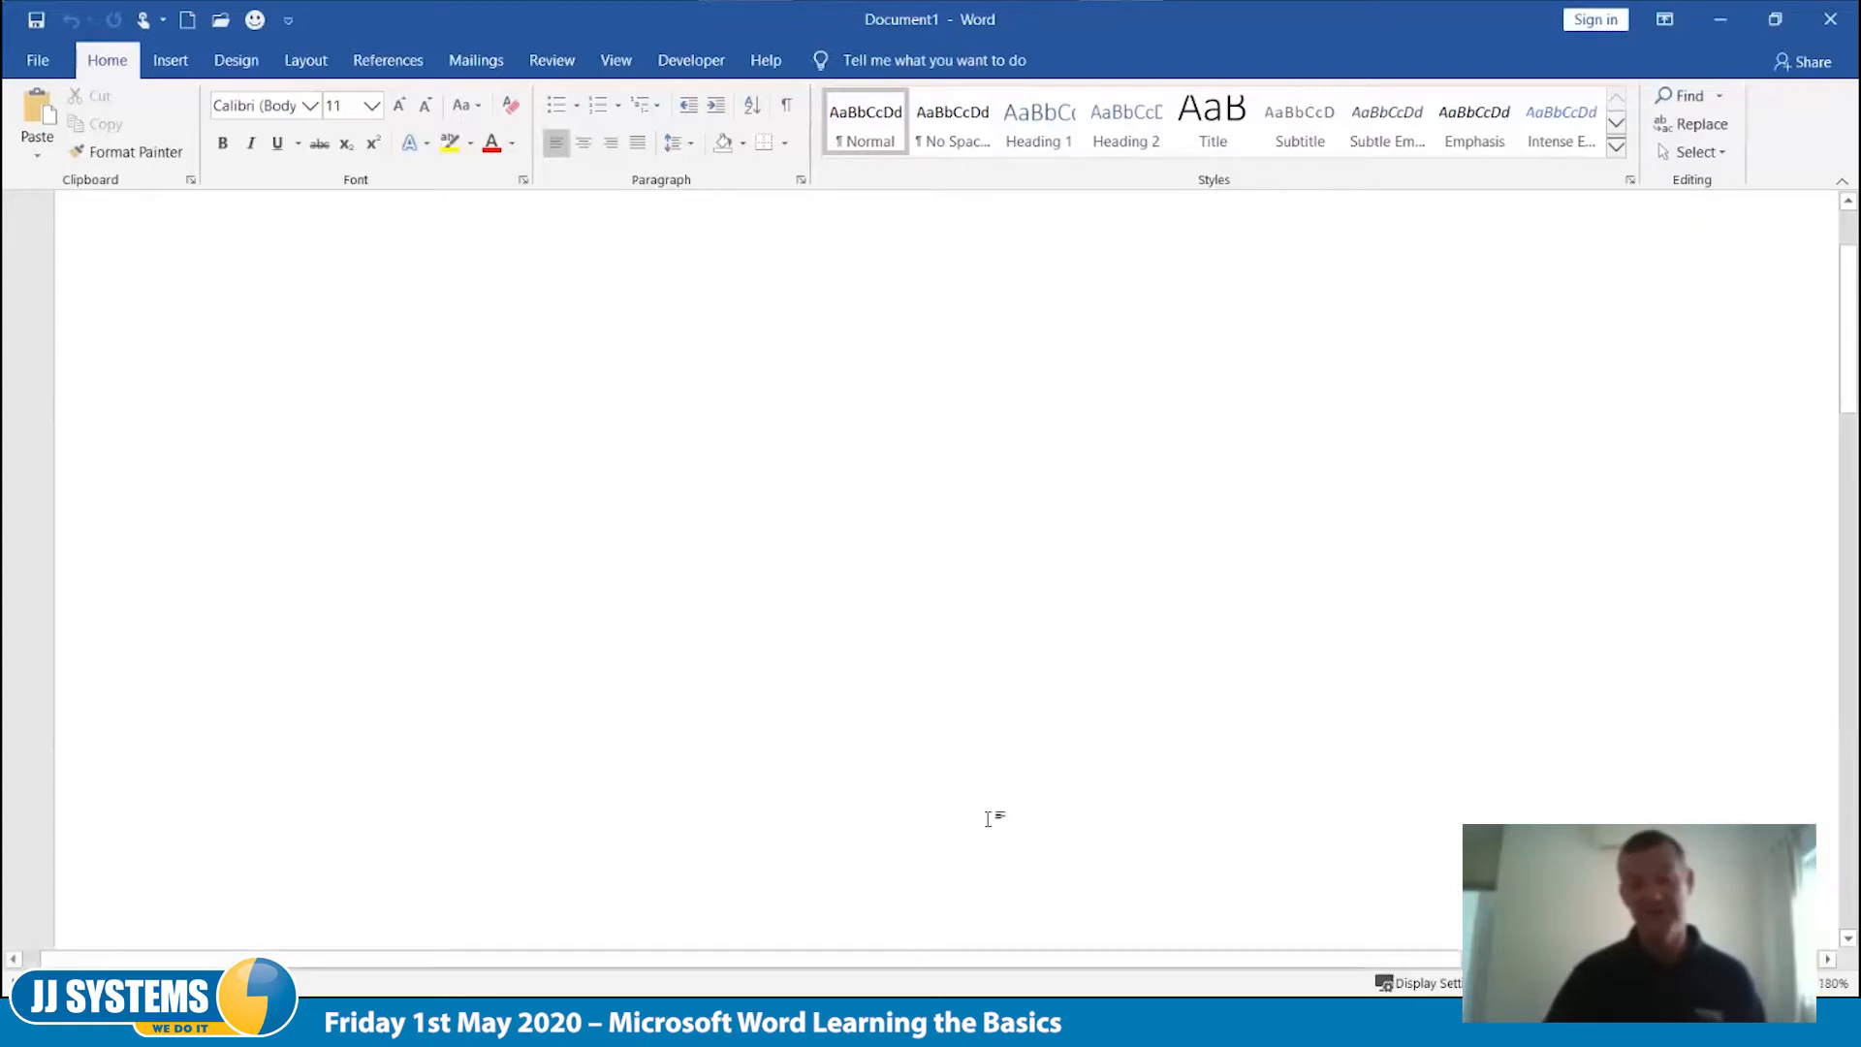
scroll(988, 819, "down", 17, "ctrl")
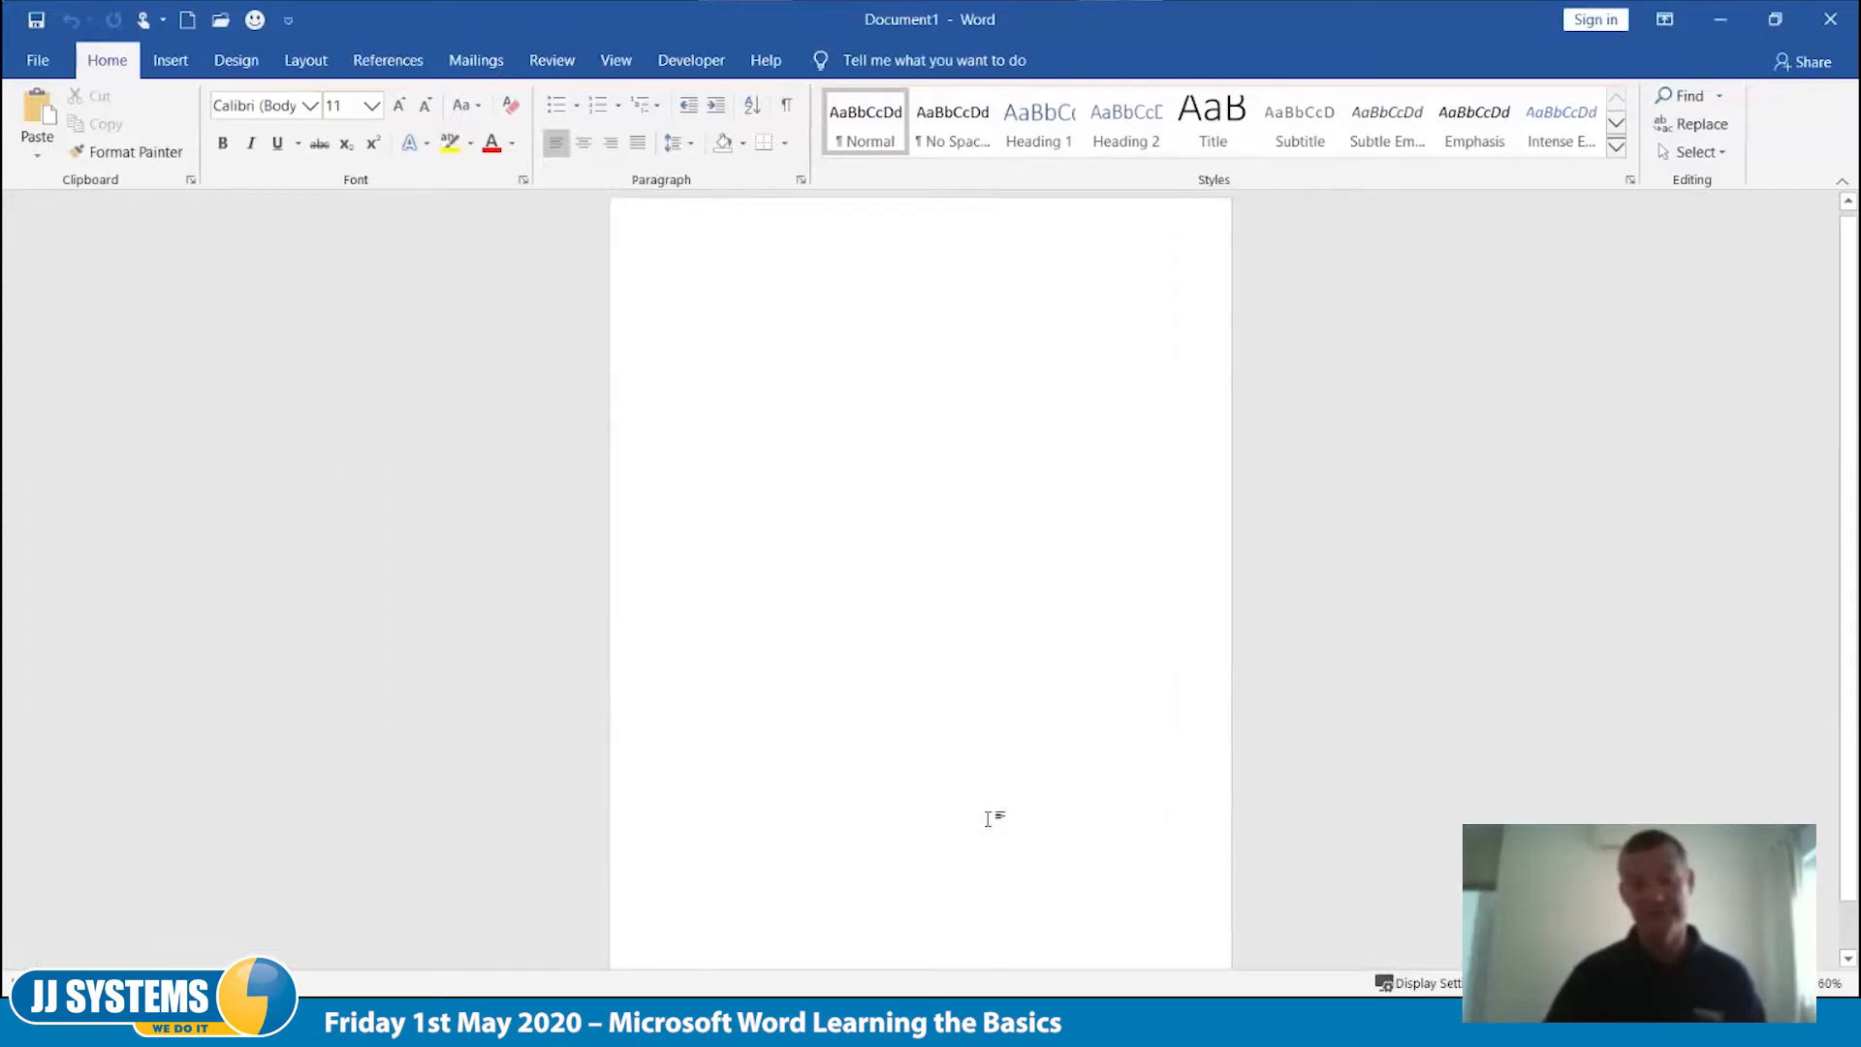
scroll(988, 820, "up", 5, "ctrl")
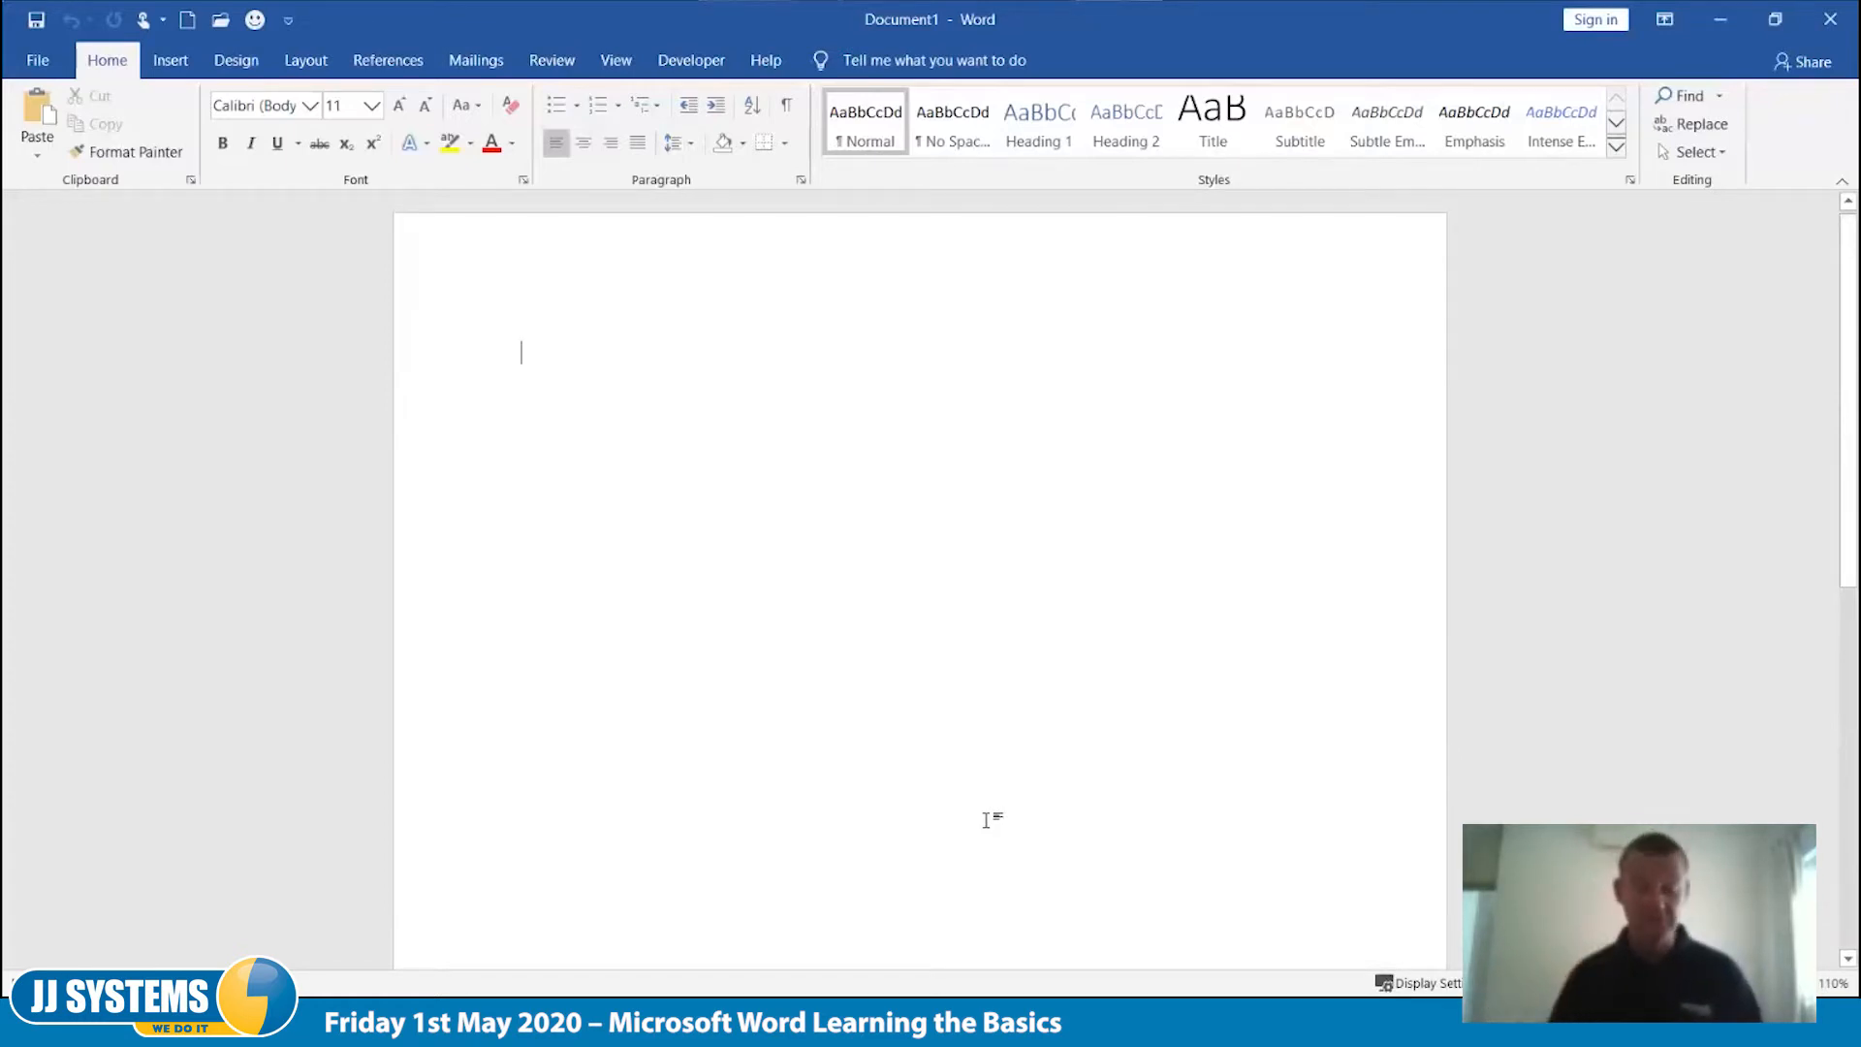
Step: Write "Stuff" on the first line and random placeholder letters on the second, without a leading space on the second line
type("stuff")
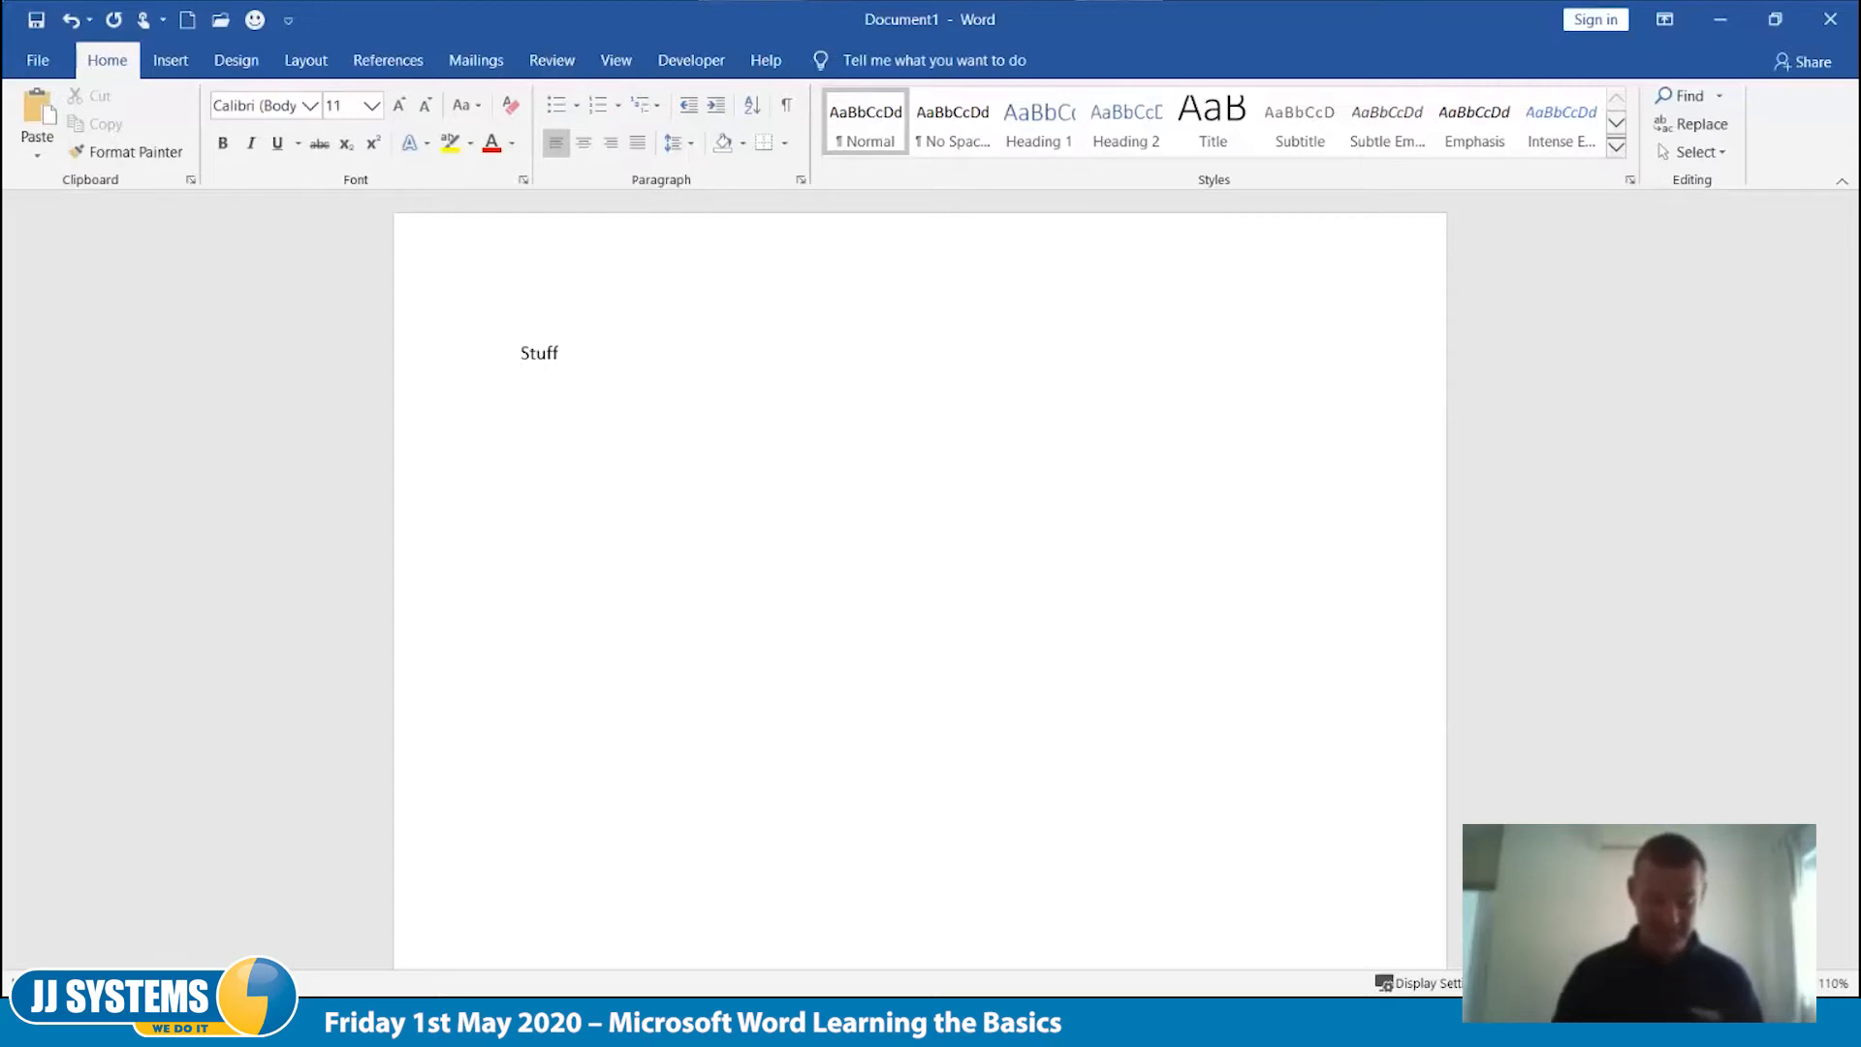
type("sdakjhsdfjkh sdf sdfkjsdhfkj ")
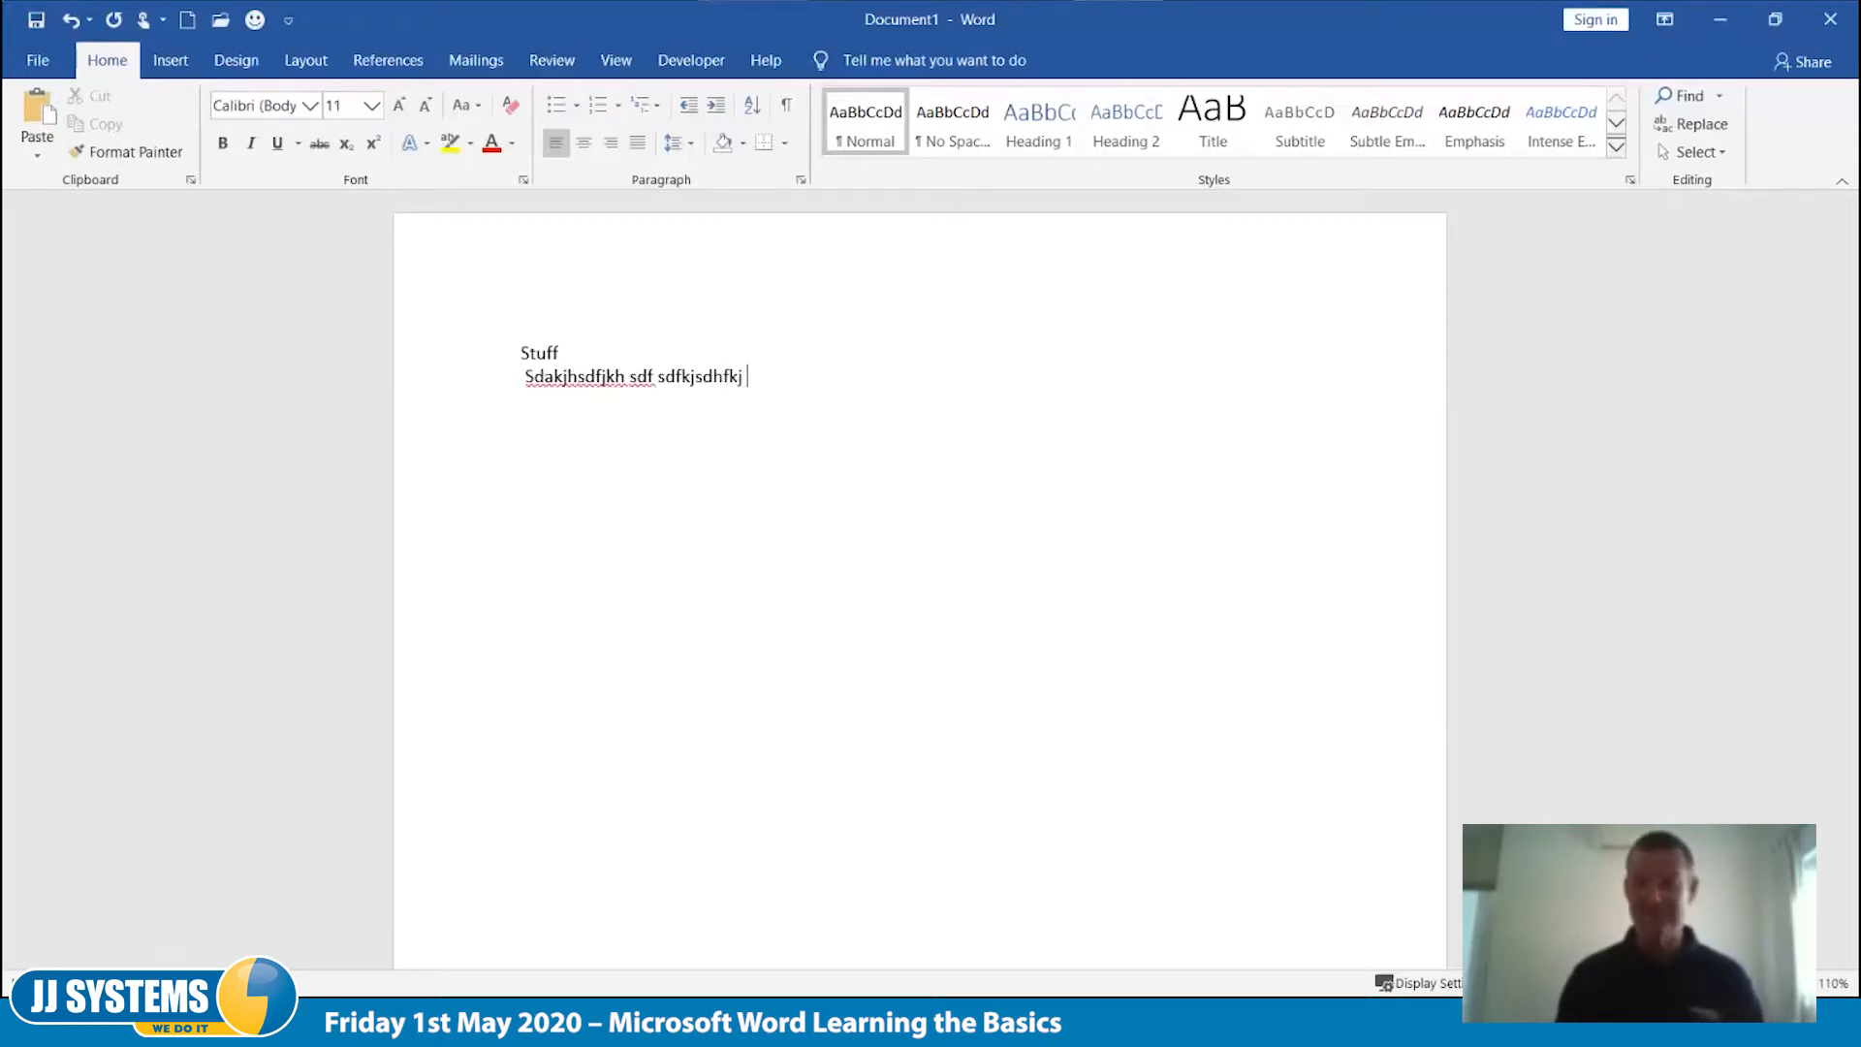
type("sdfkjsdfkj sfkljsdfh sdkjkjhsdfjkhsdklhsdfkh")
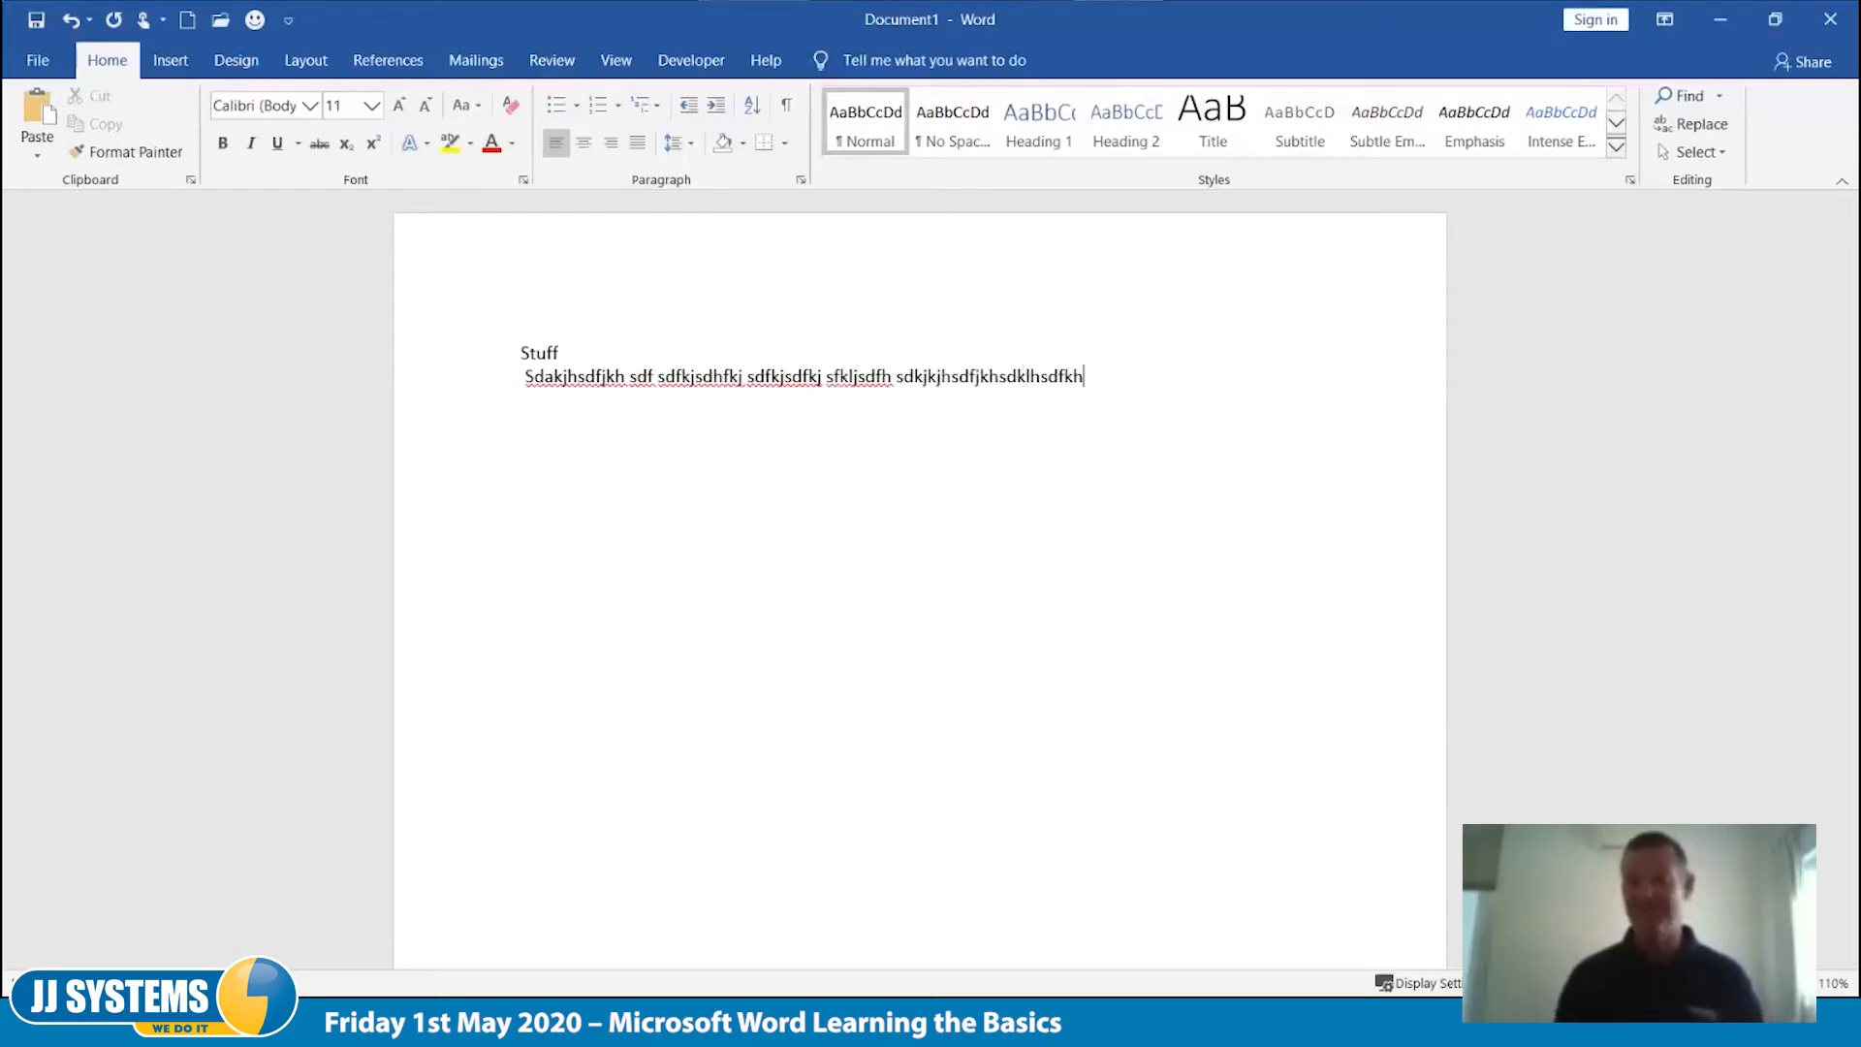
type(" sdfhsdhsdjhsdfkjhsdjhdf")
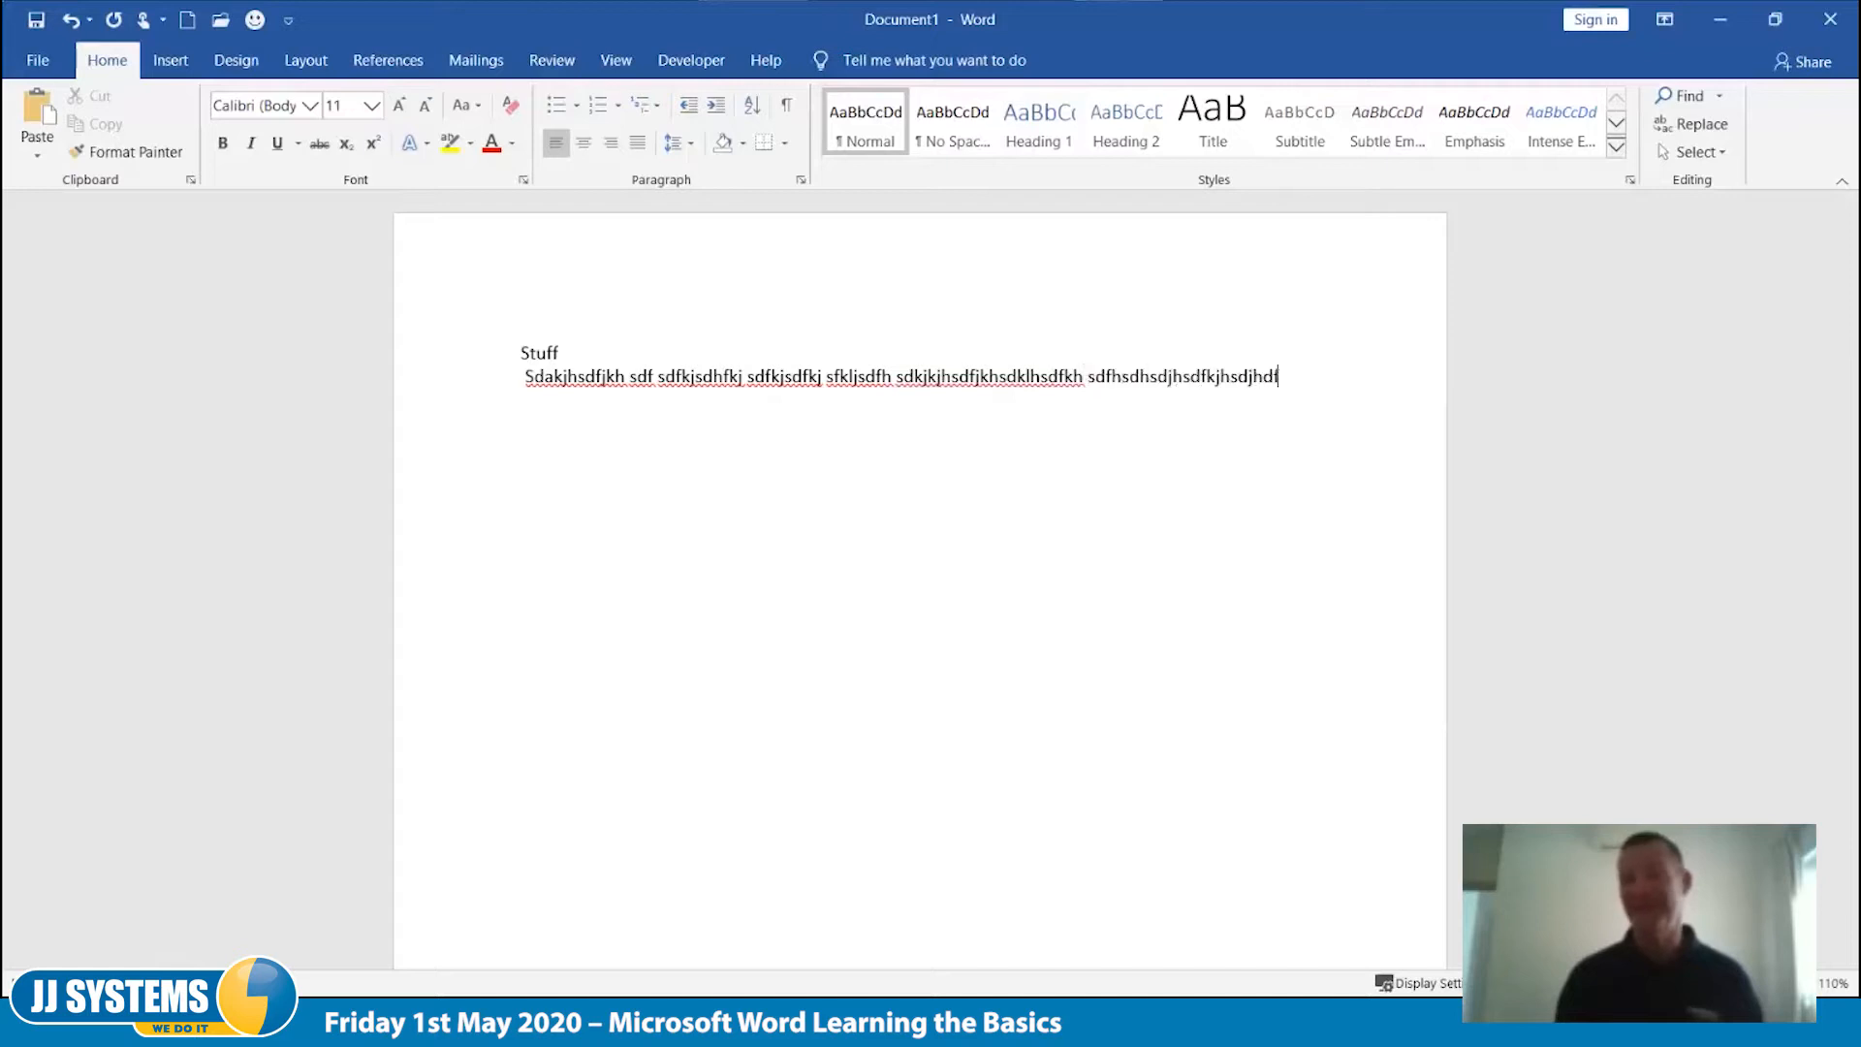
type(" ds dfkjhsdjhdsfk")
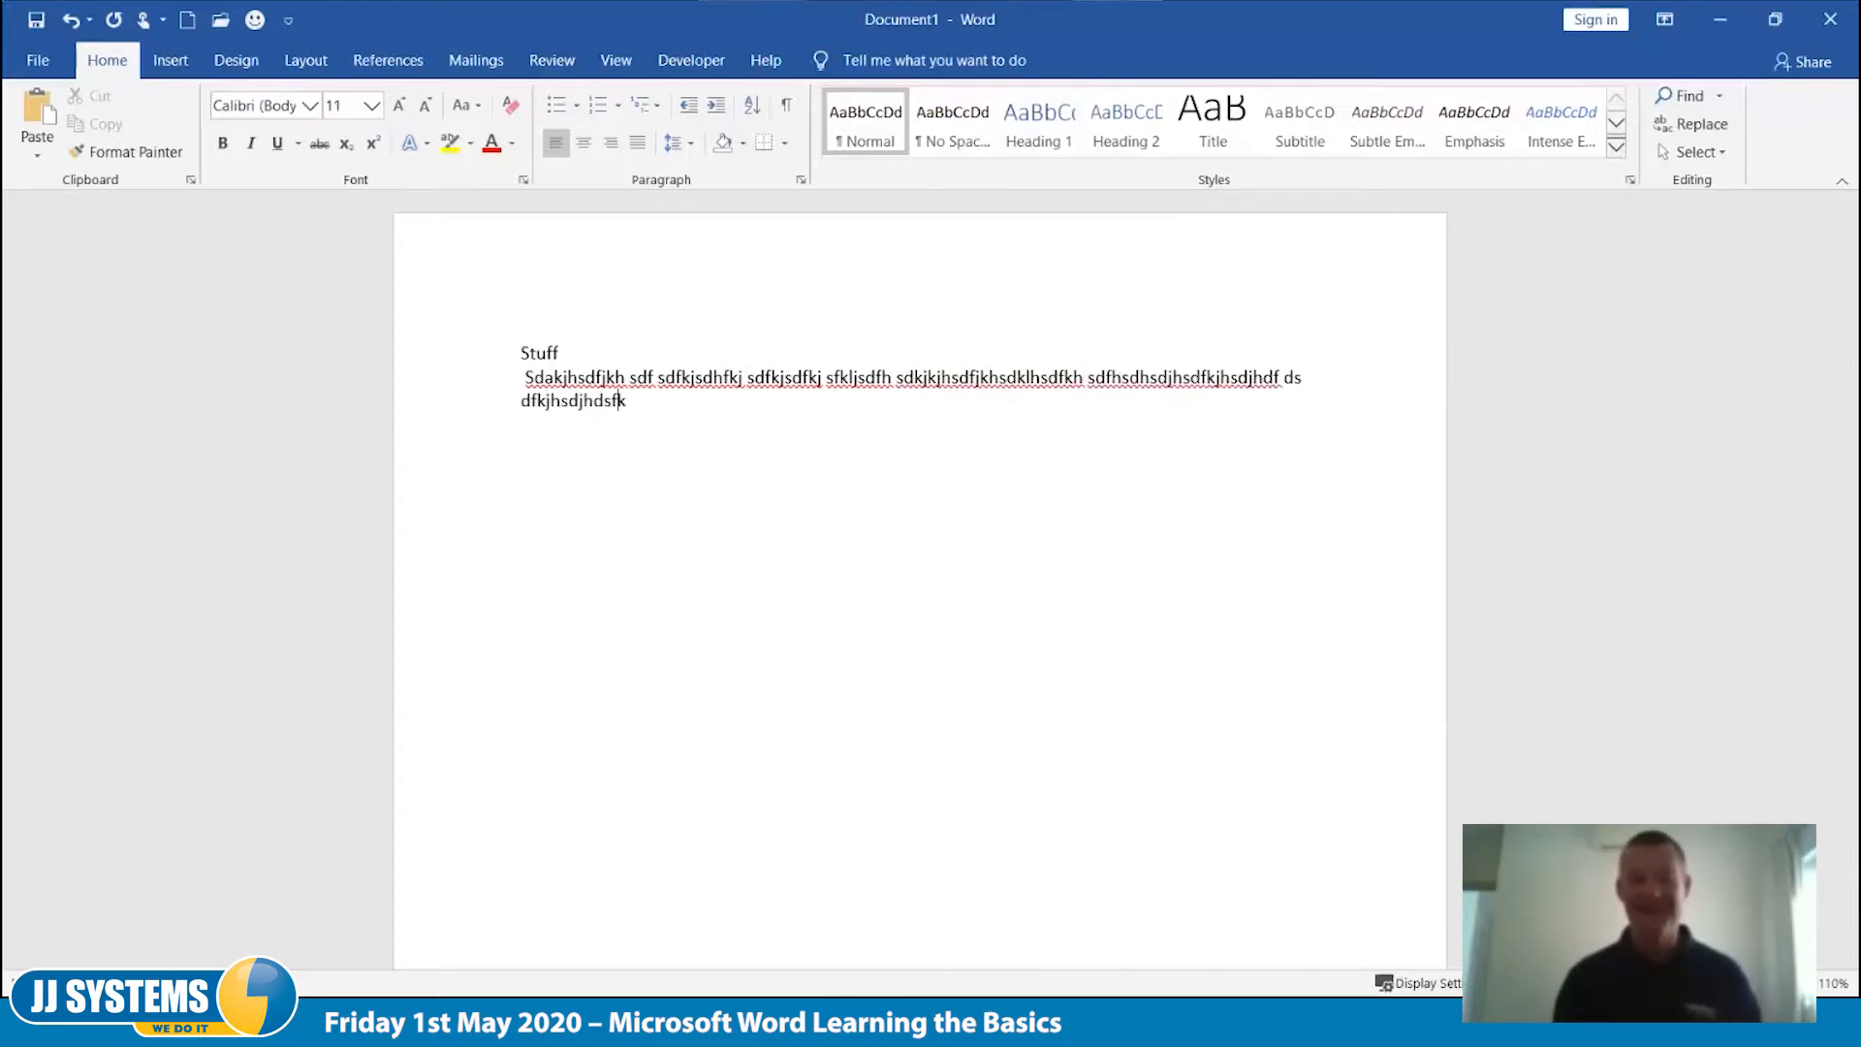
type("hsdfj sdf sdfk")
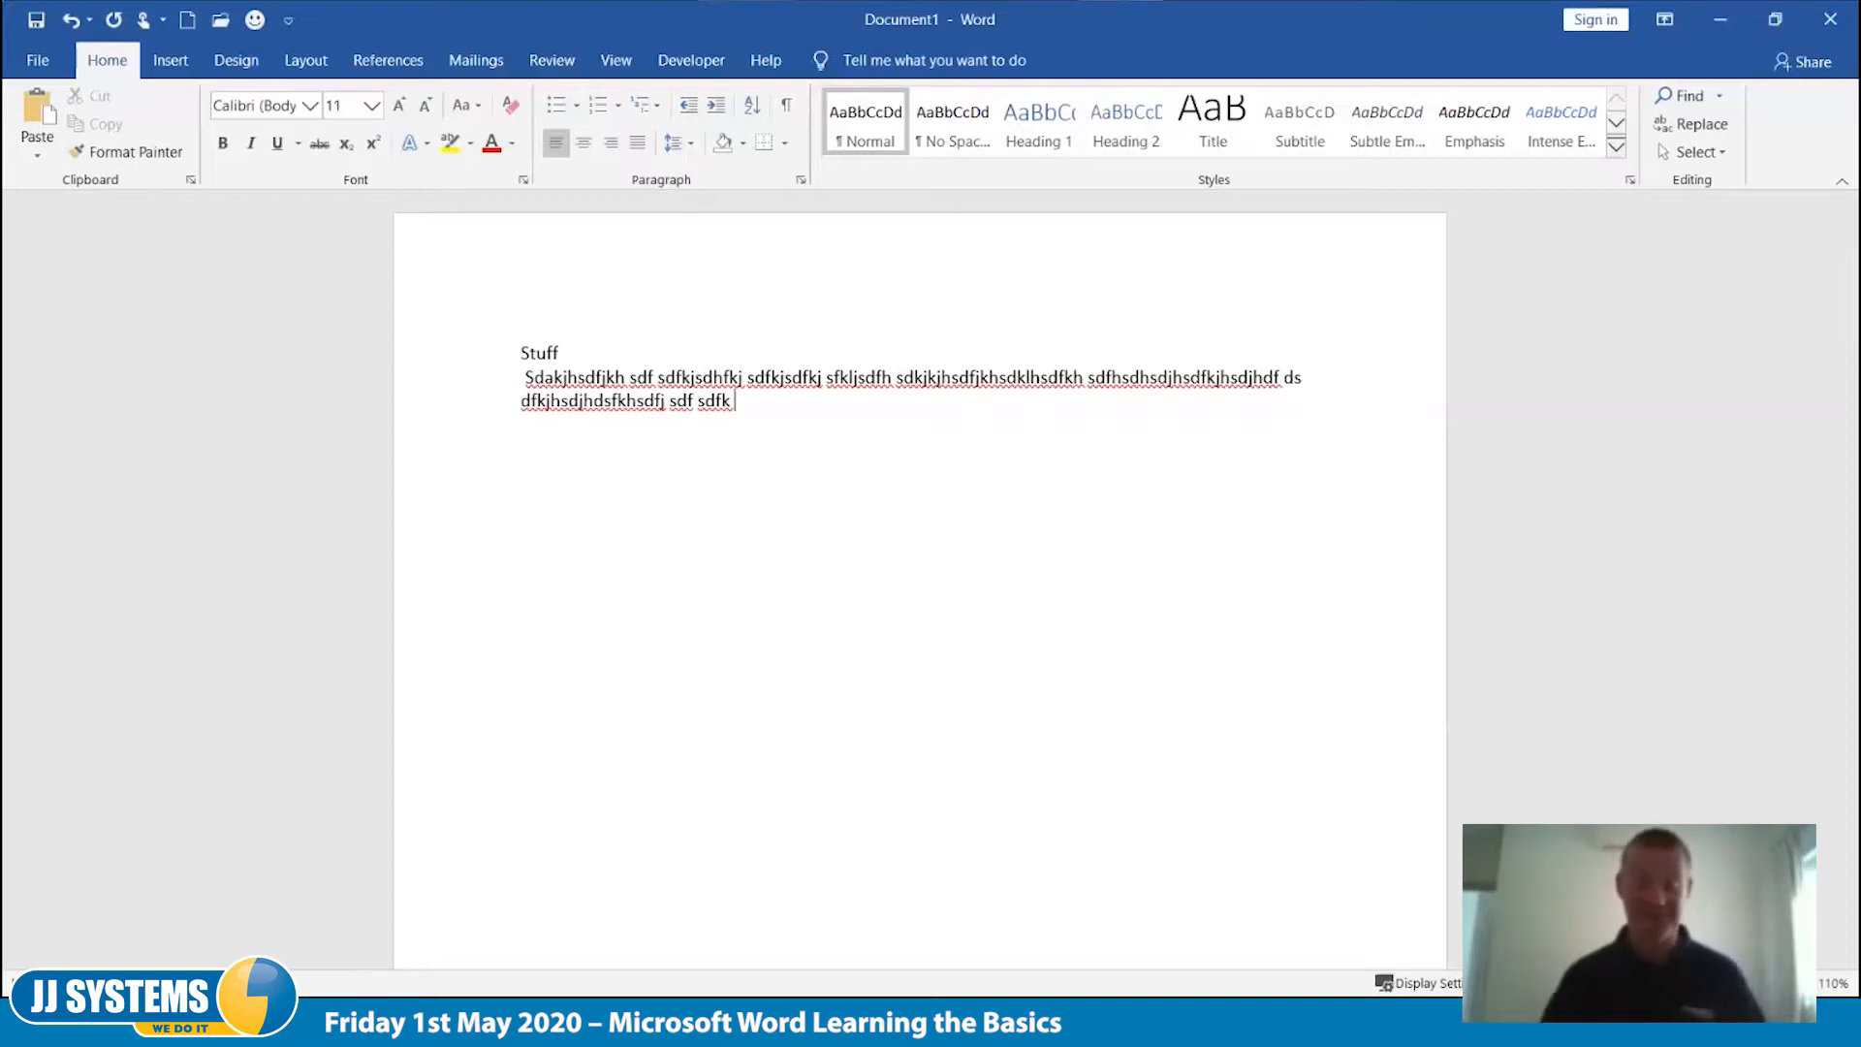
left_click(526, 377)
key("BackSpace")
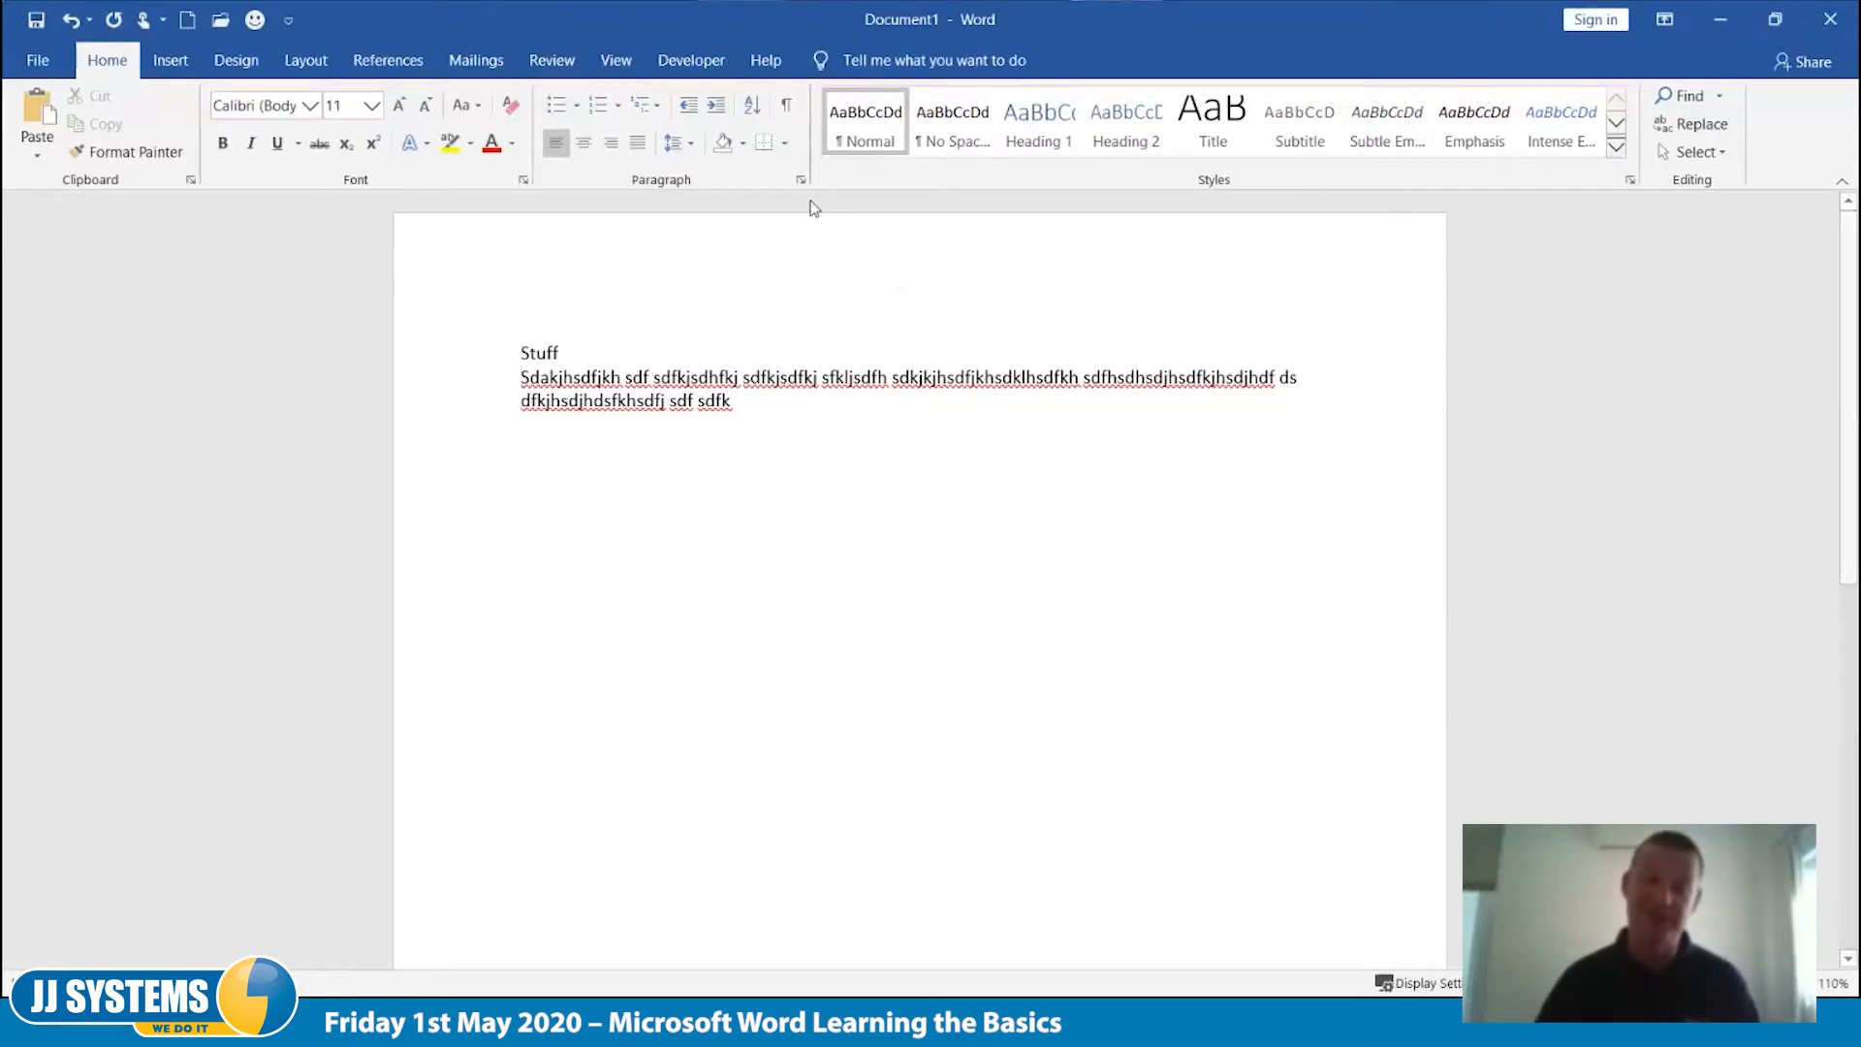
Step: Show the formatting marks and insert four tabs before "sdkjkjhsdfjkhsdklhsdfkh" in the second line
left_click(787, 113)
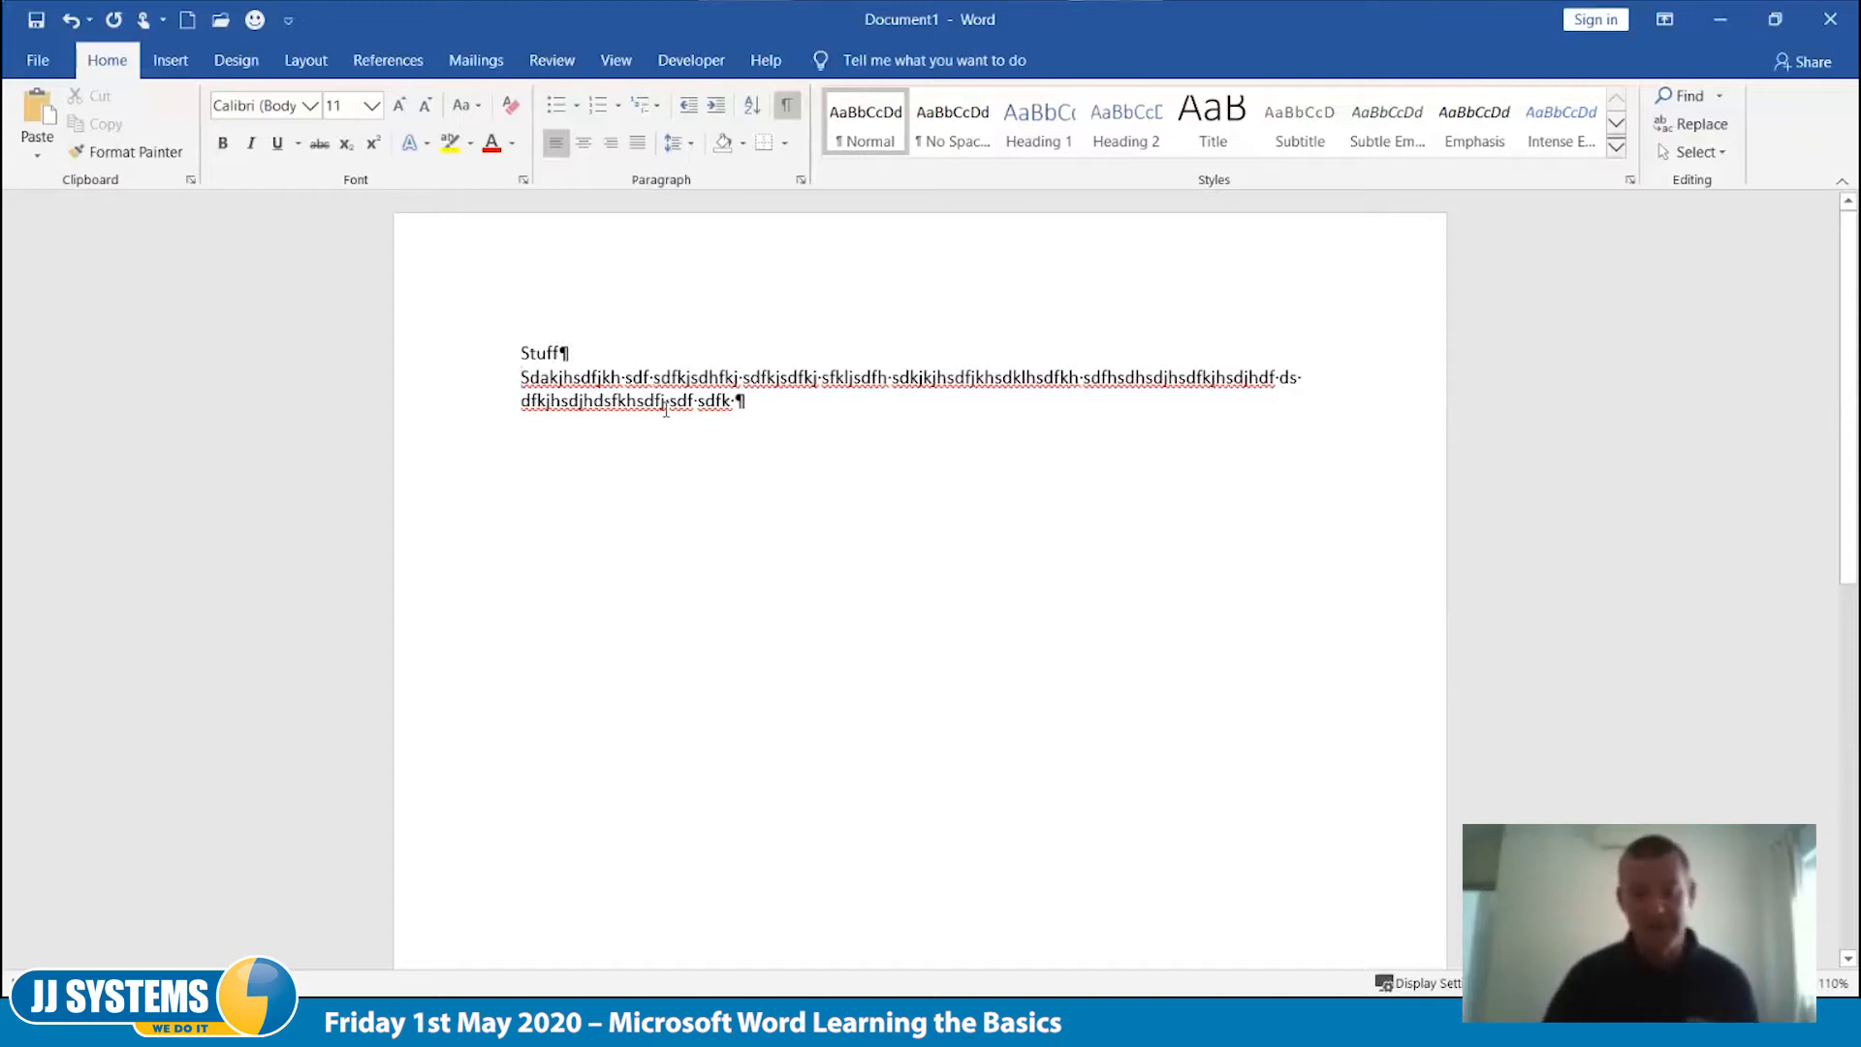
left_click(893, 380)
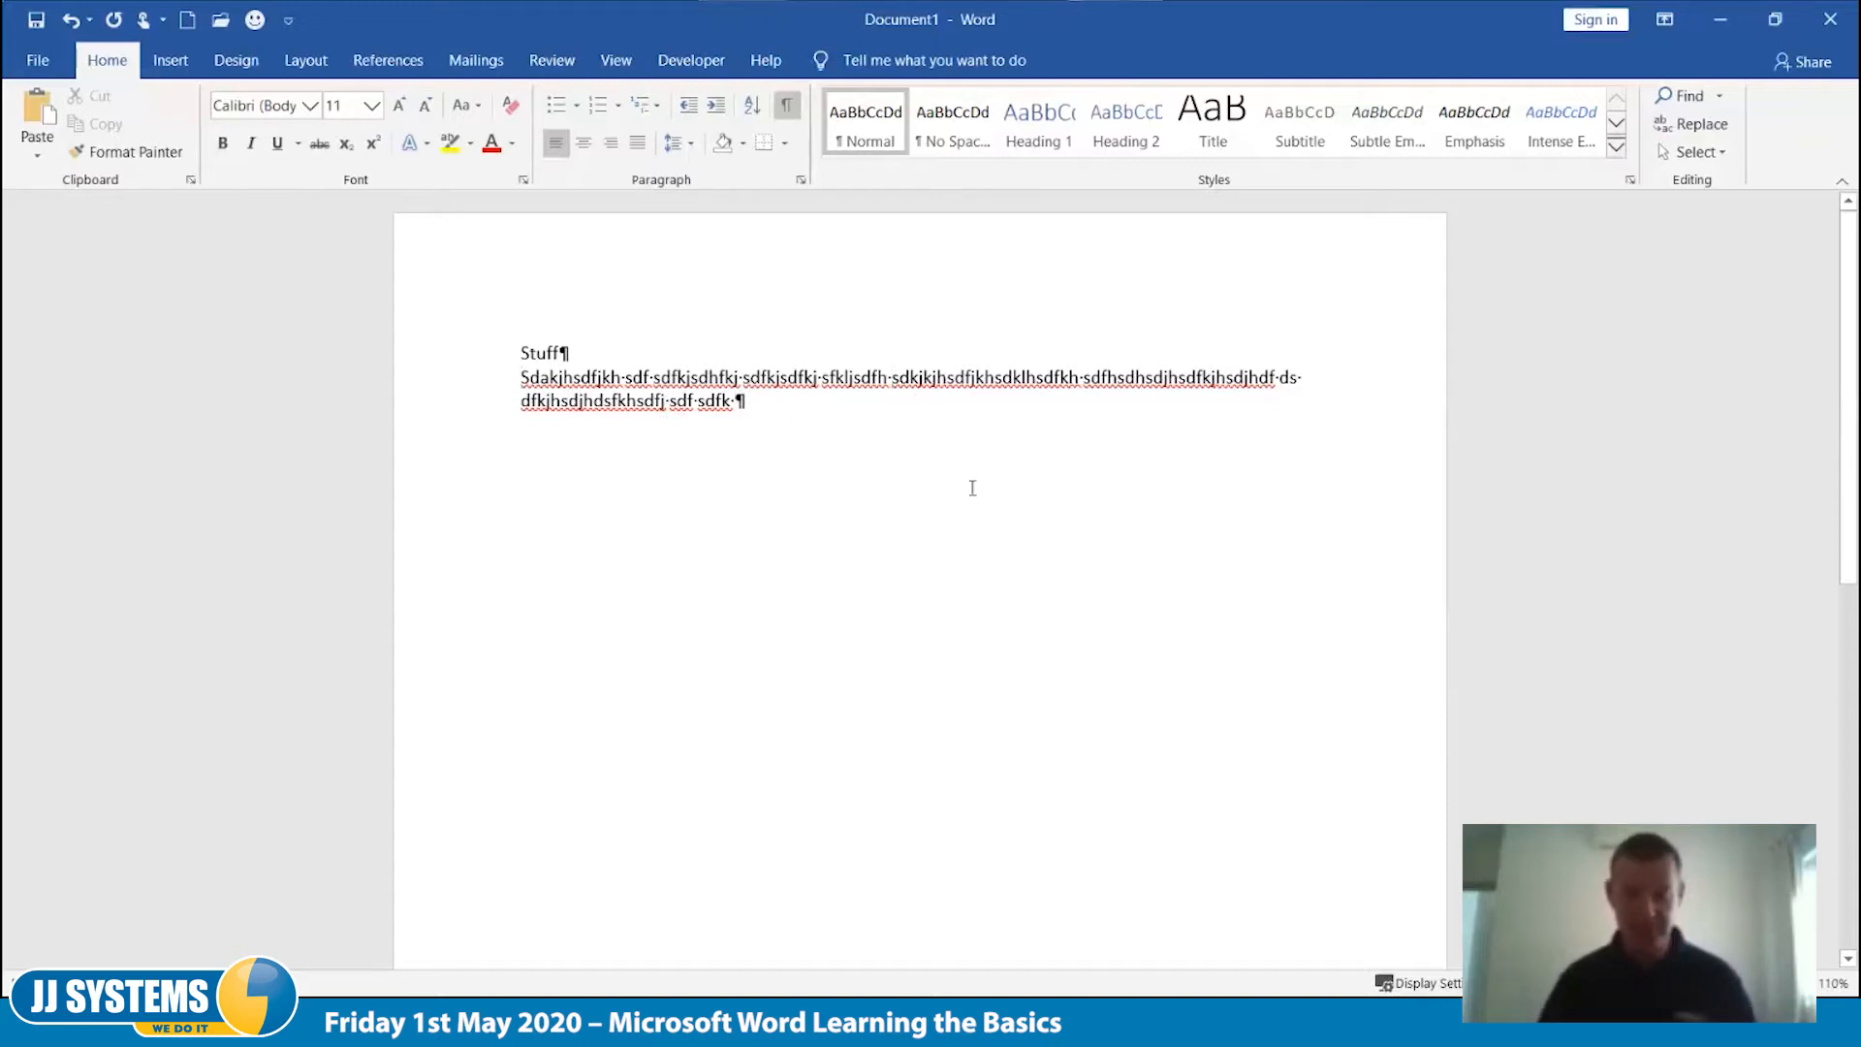
key("Tab")
key("Tab")
key("Tab")
key("Tab")
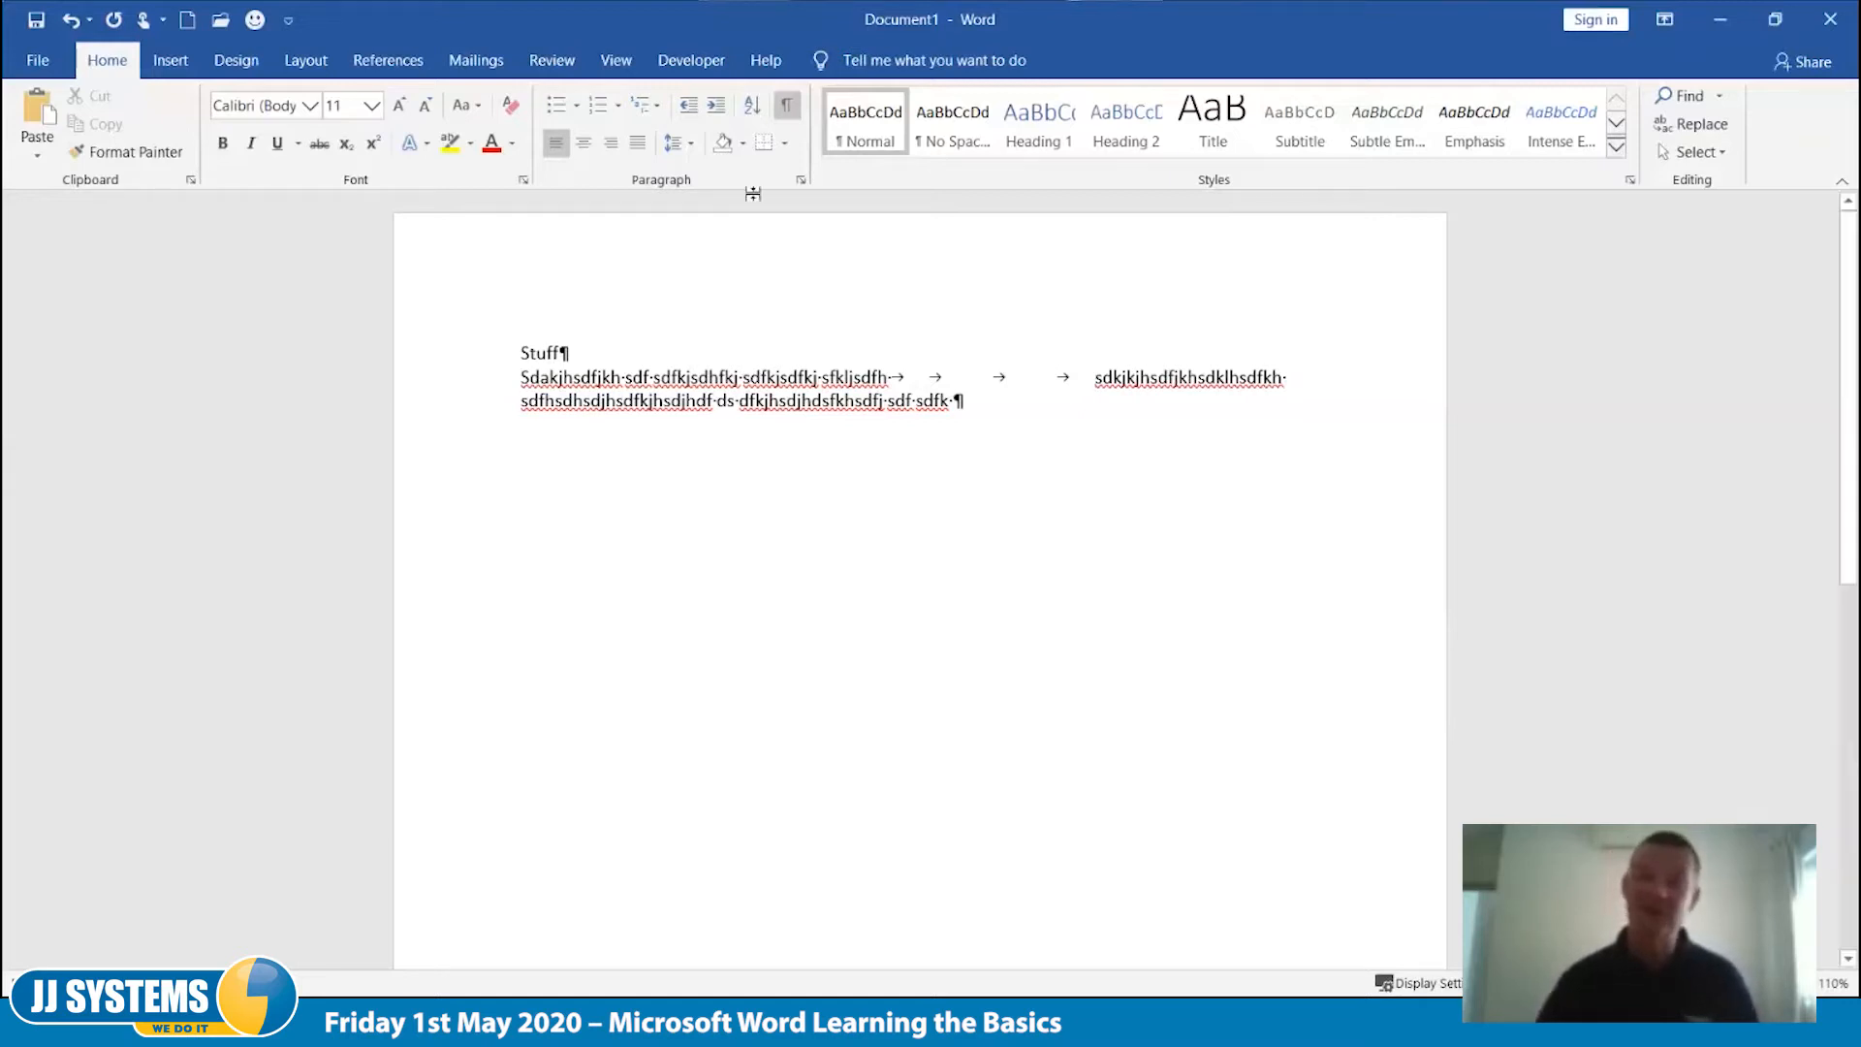
Step: Hide the formatting marks, show them again to compare the text, and leave them hidden
key("ctrl+shift+8")
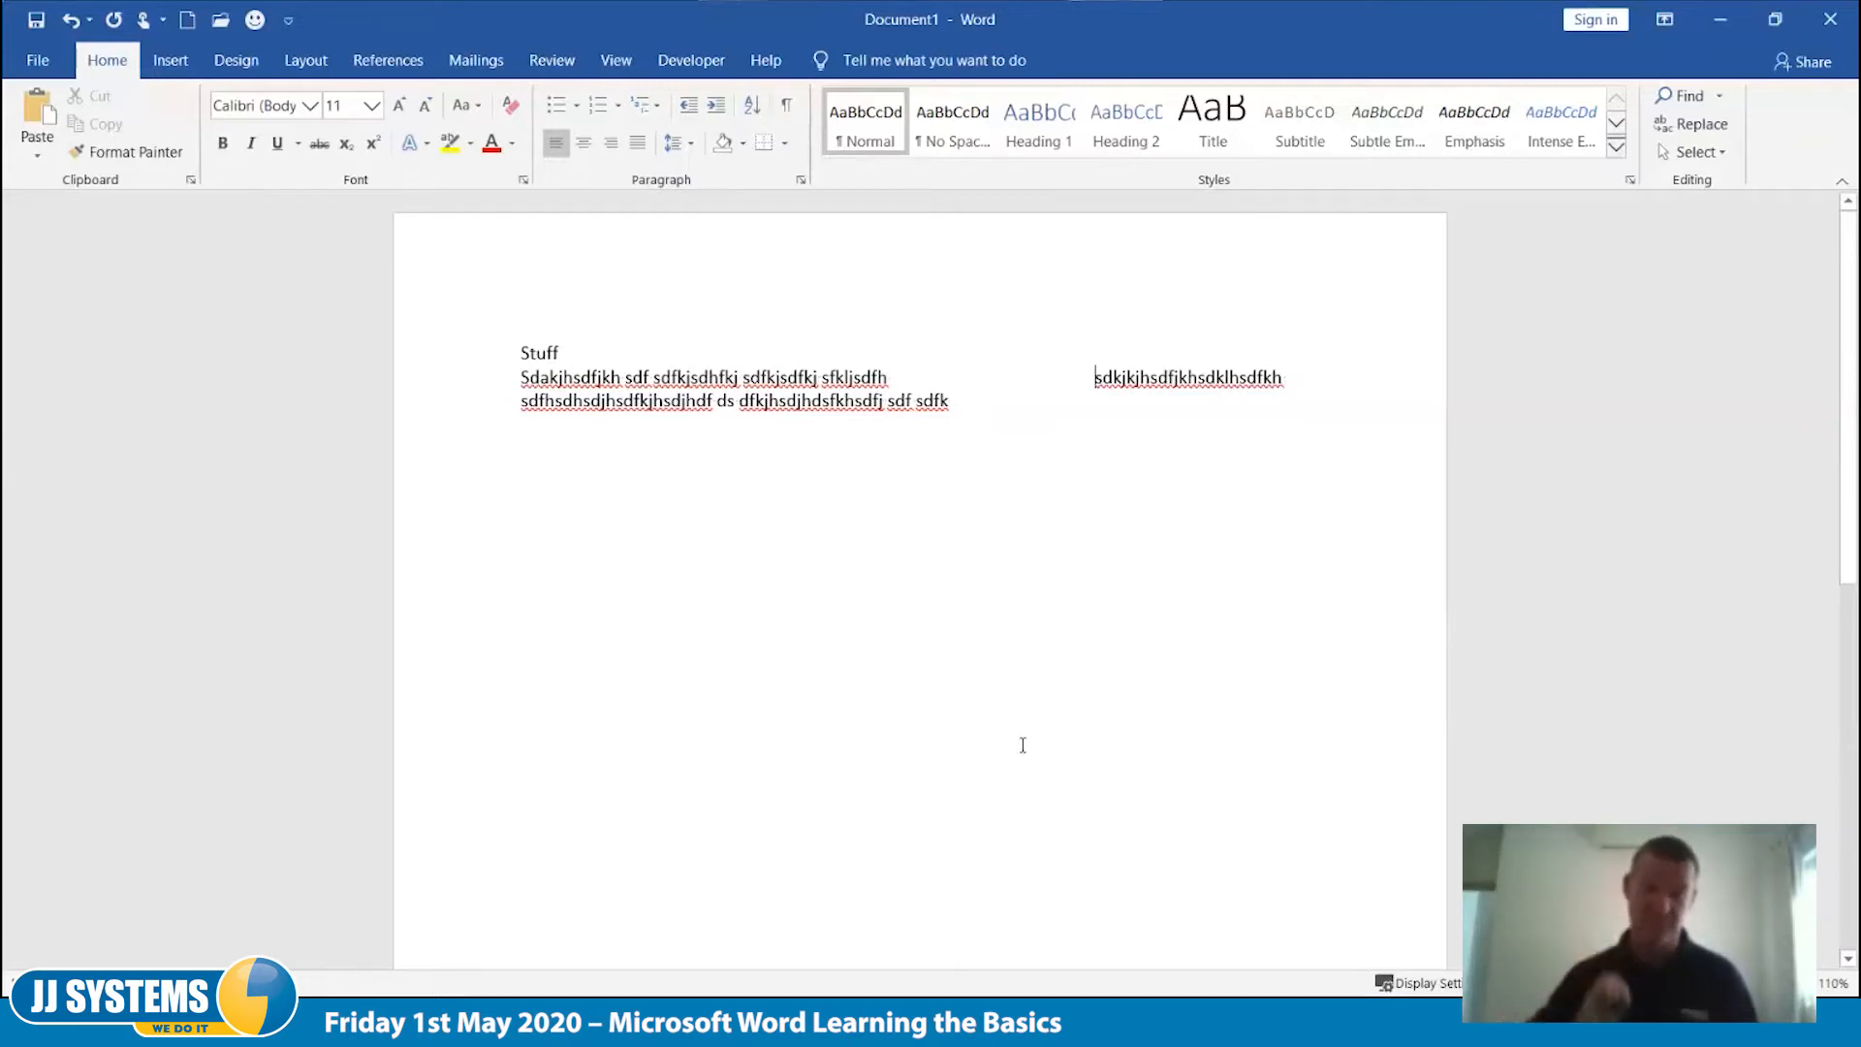
left_click(787, 104)
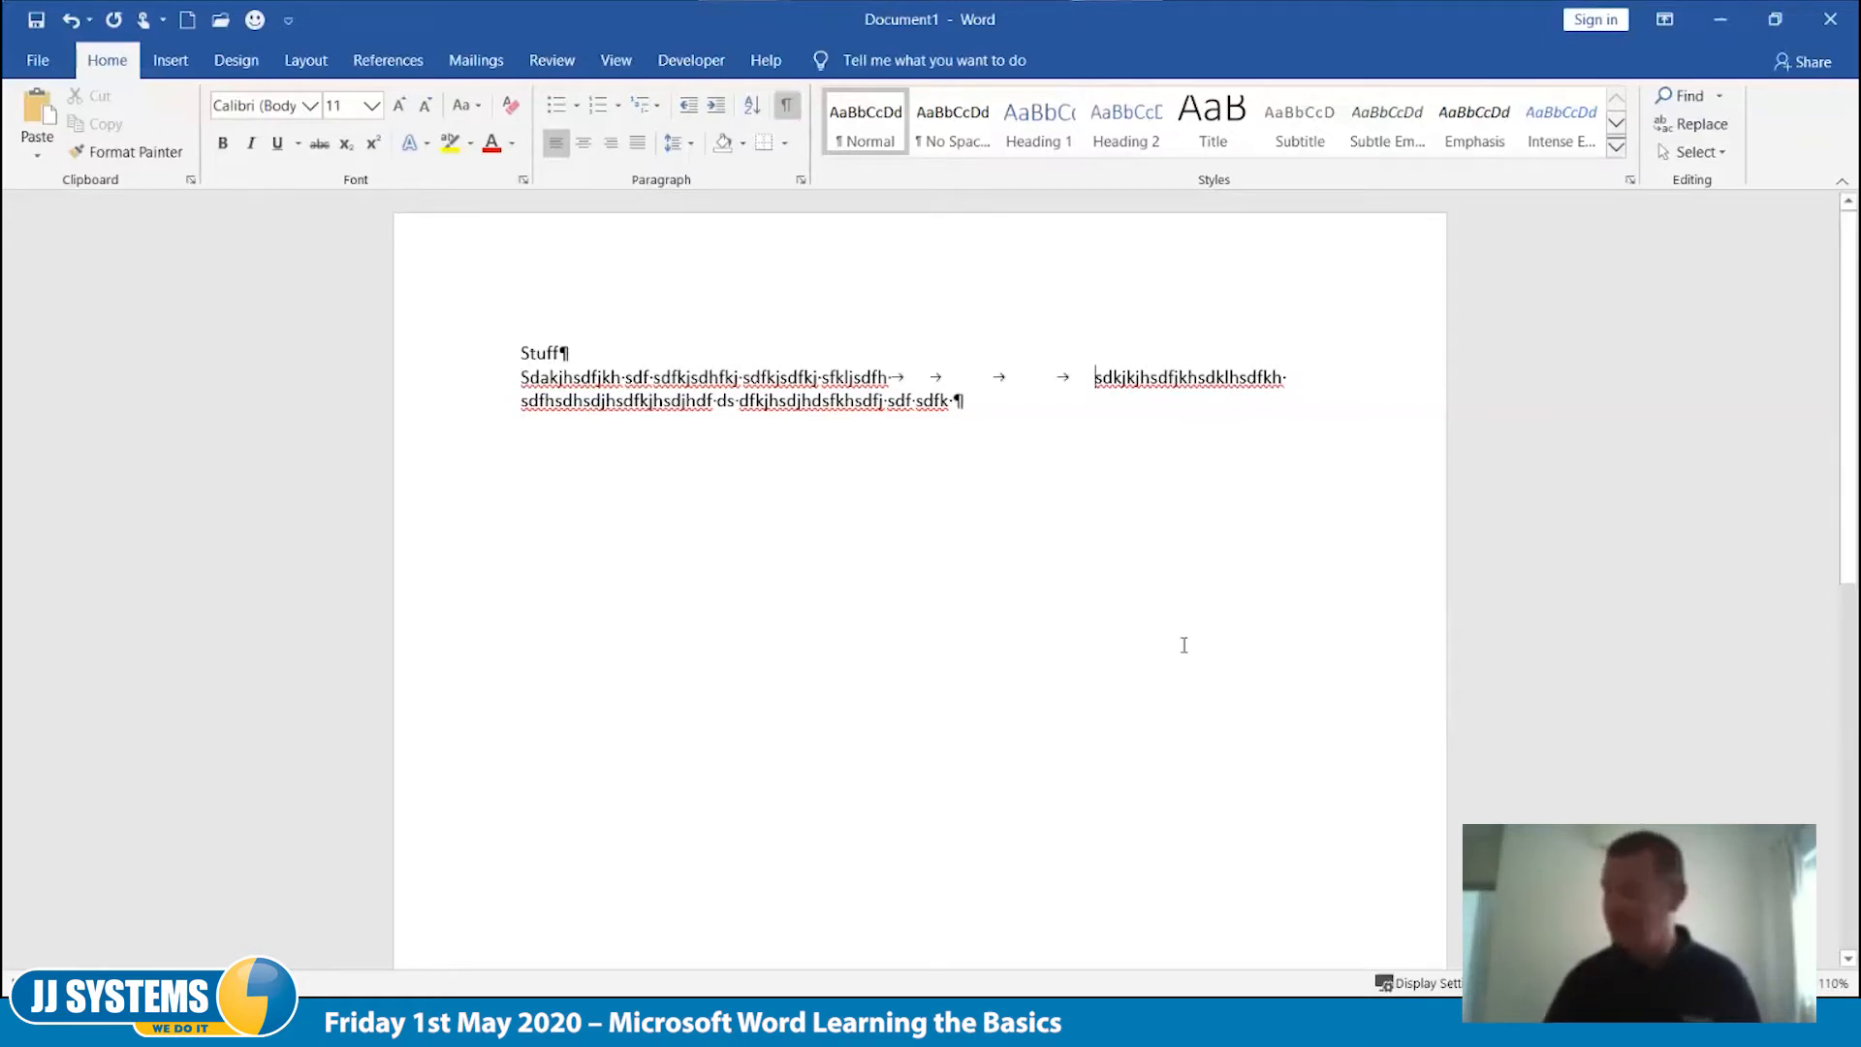
left_click(786, 105)
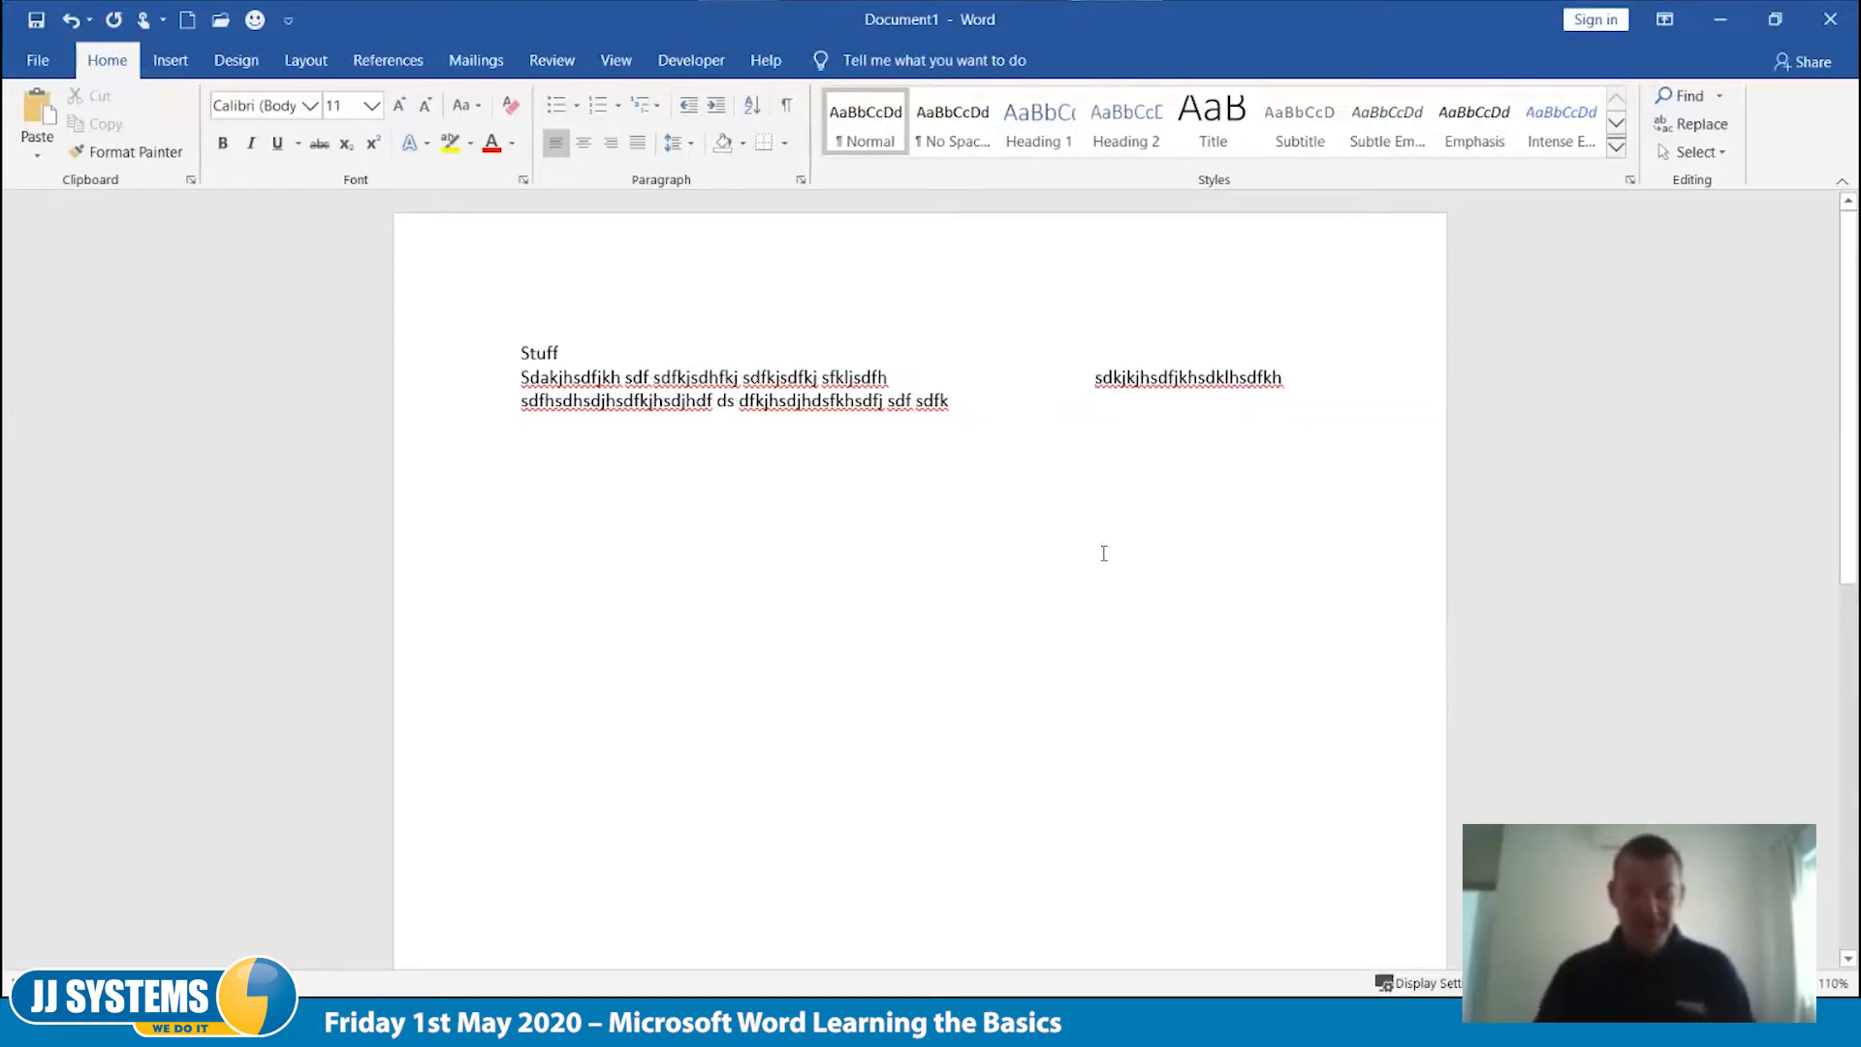
Step: Delete all text in the document and generate sample paragraphs with =rand(5,5)
key("ctrl+a")
key("Delete")
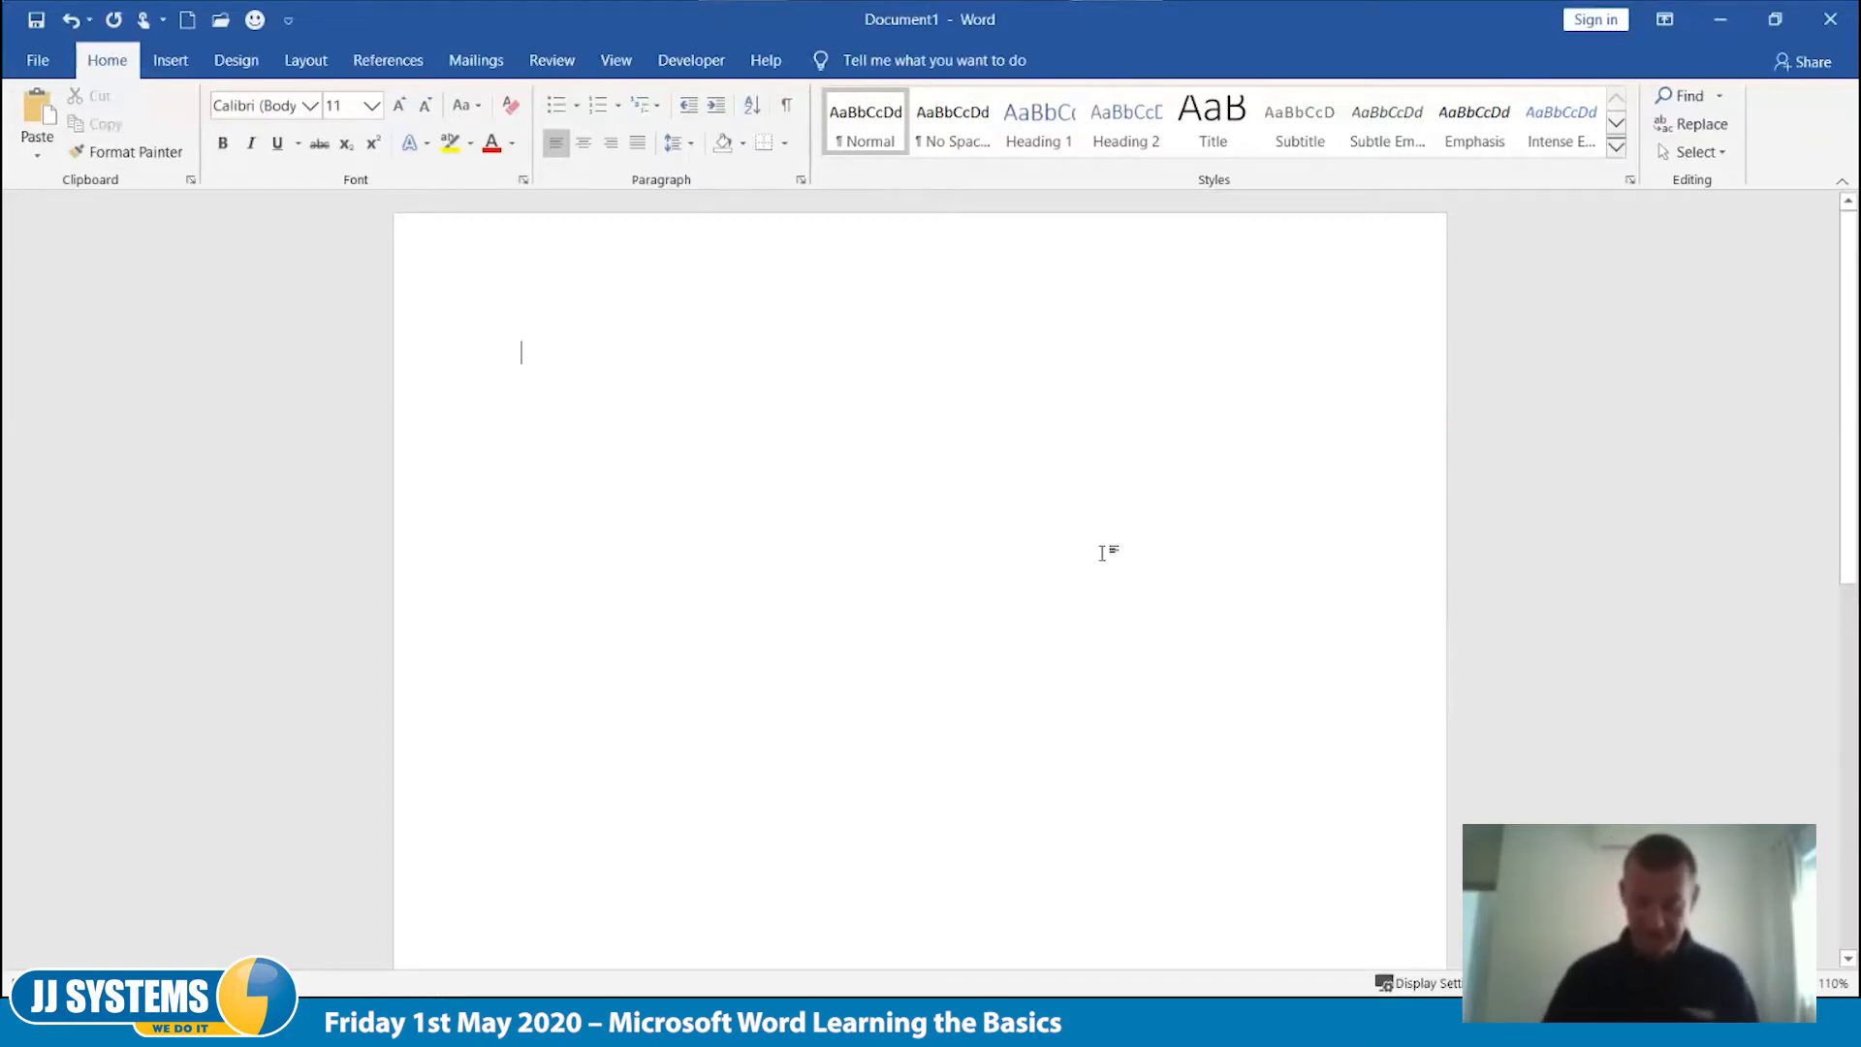
type("=rand")
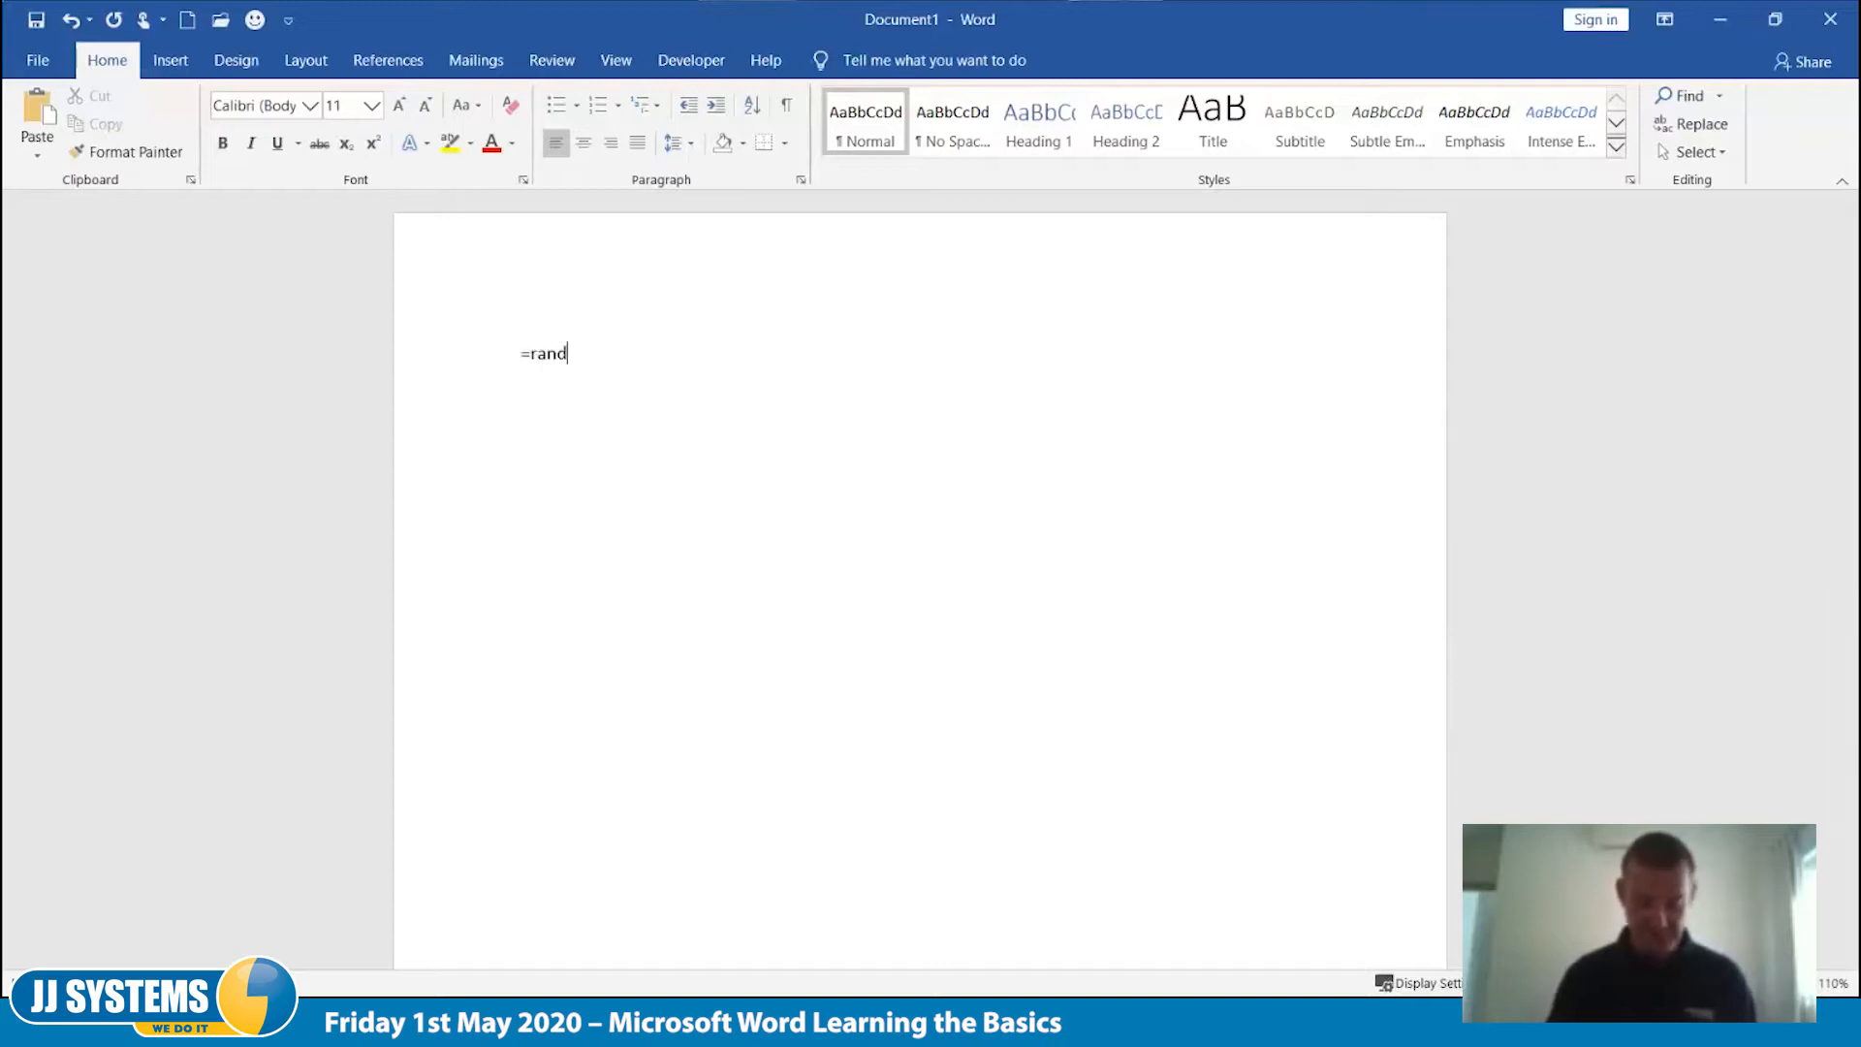
type("(5,5)")
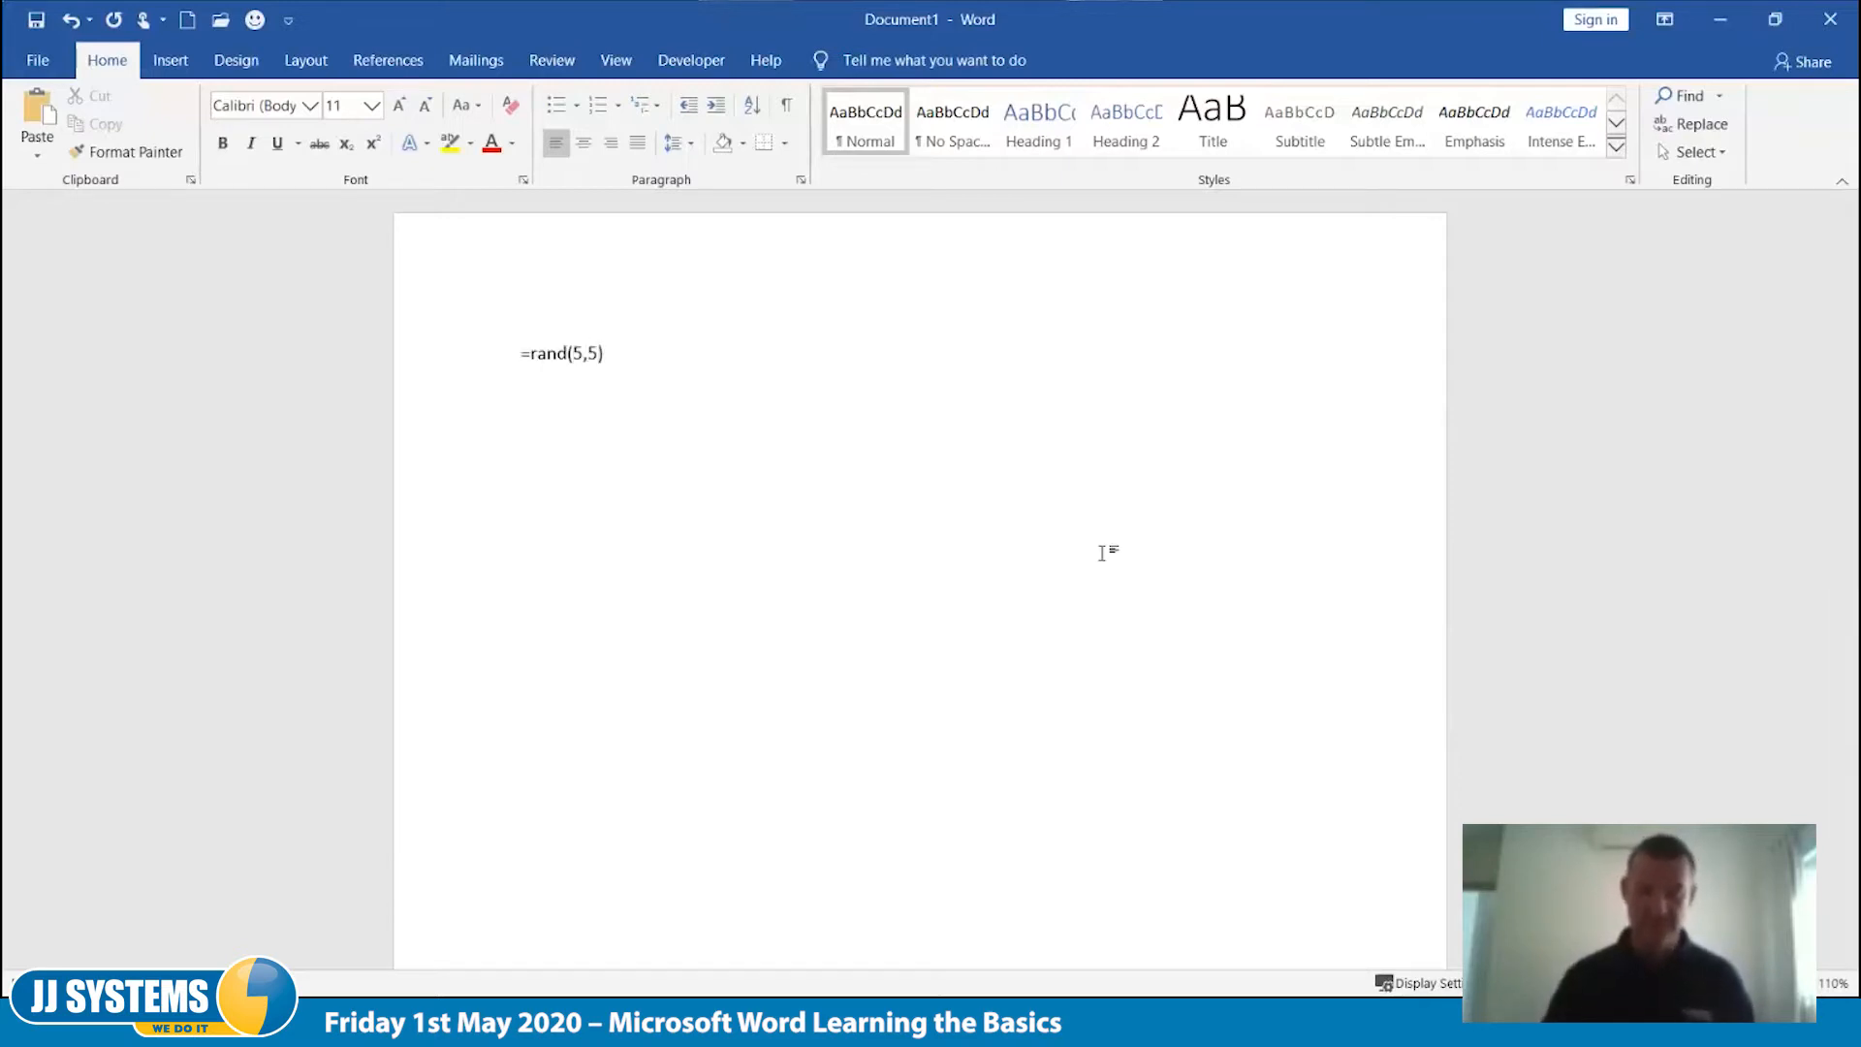
key("Return")
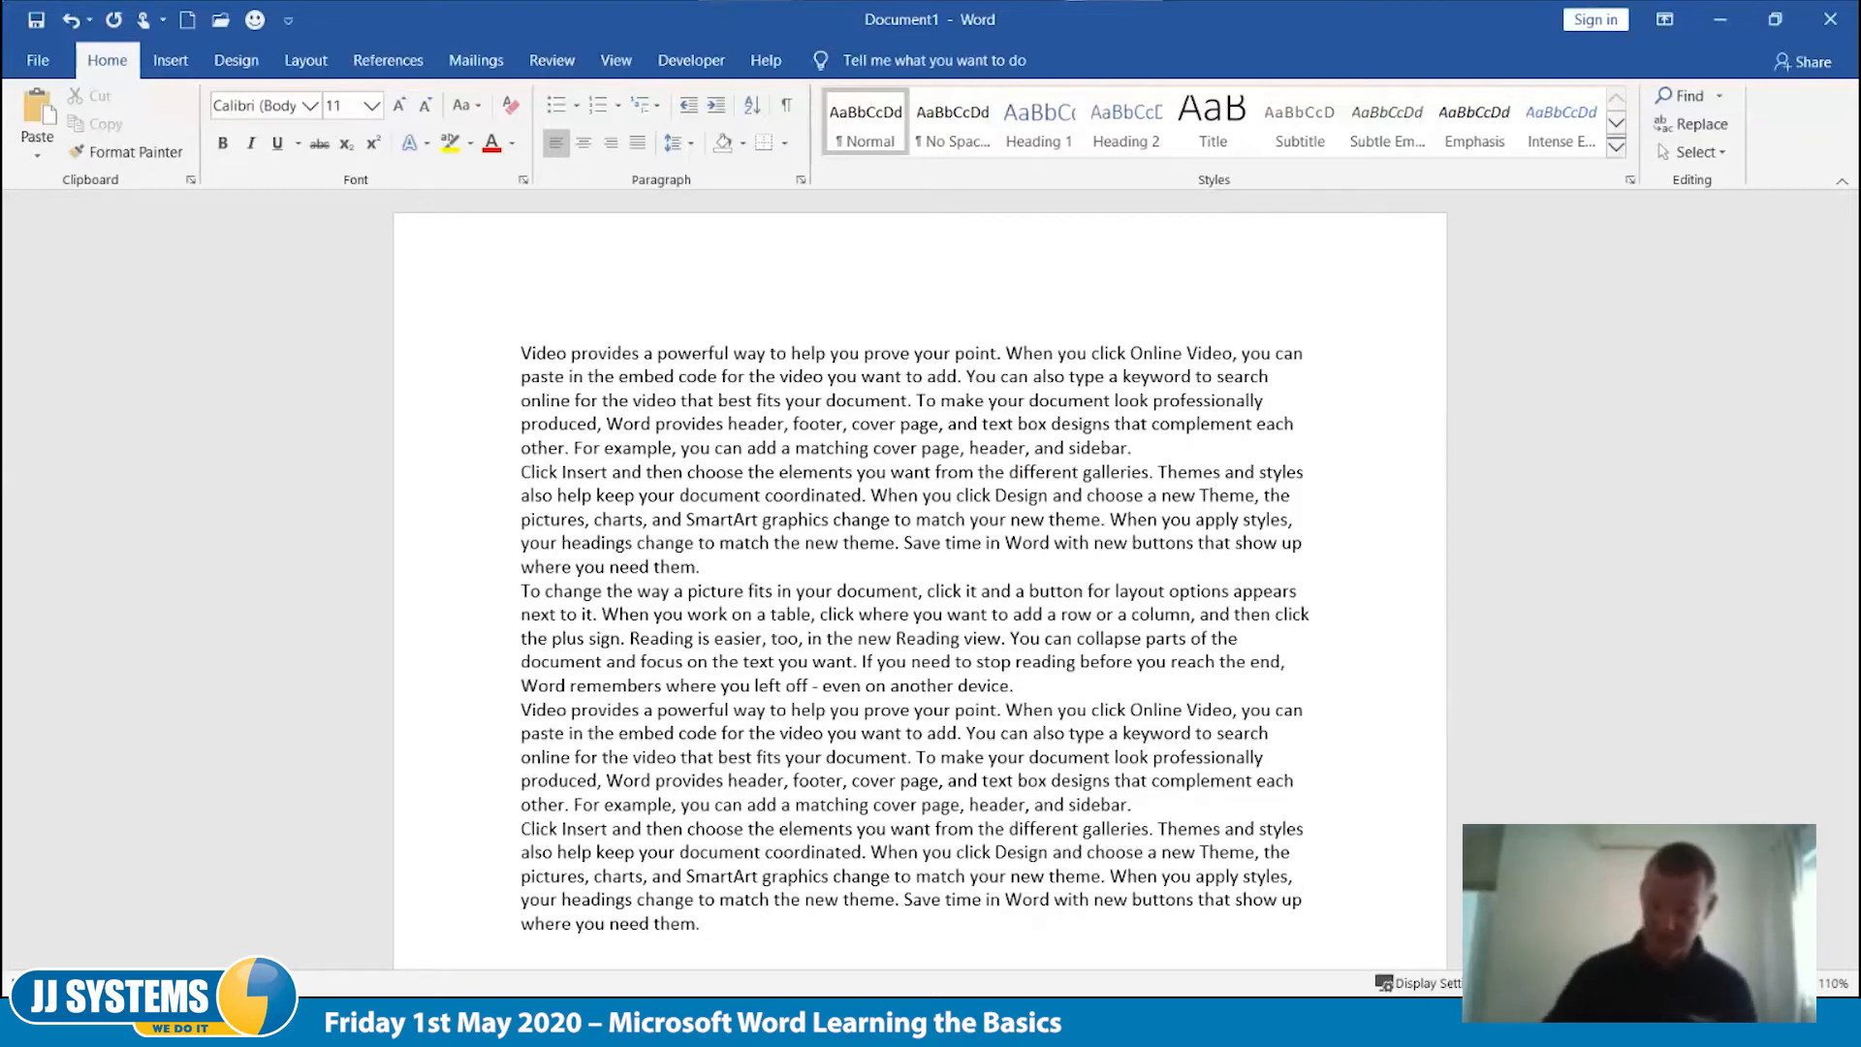
Step: Place the insertion point at the end of the third paragraph, after "even on another device."
key("ctrl+Up")
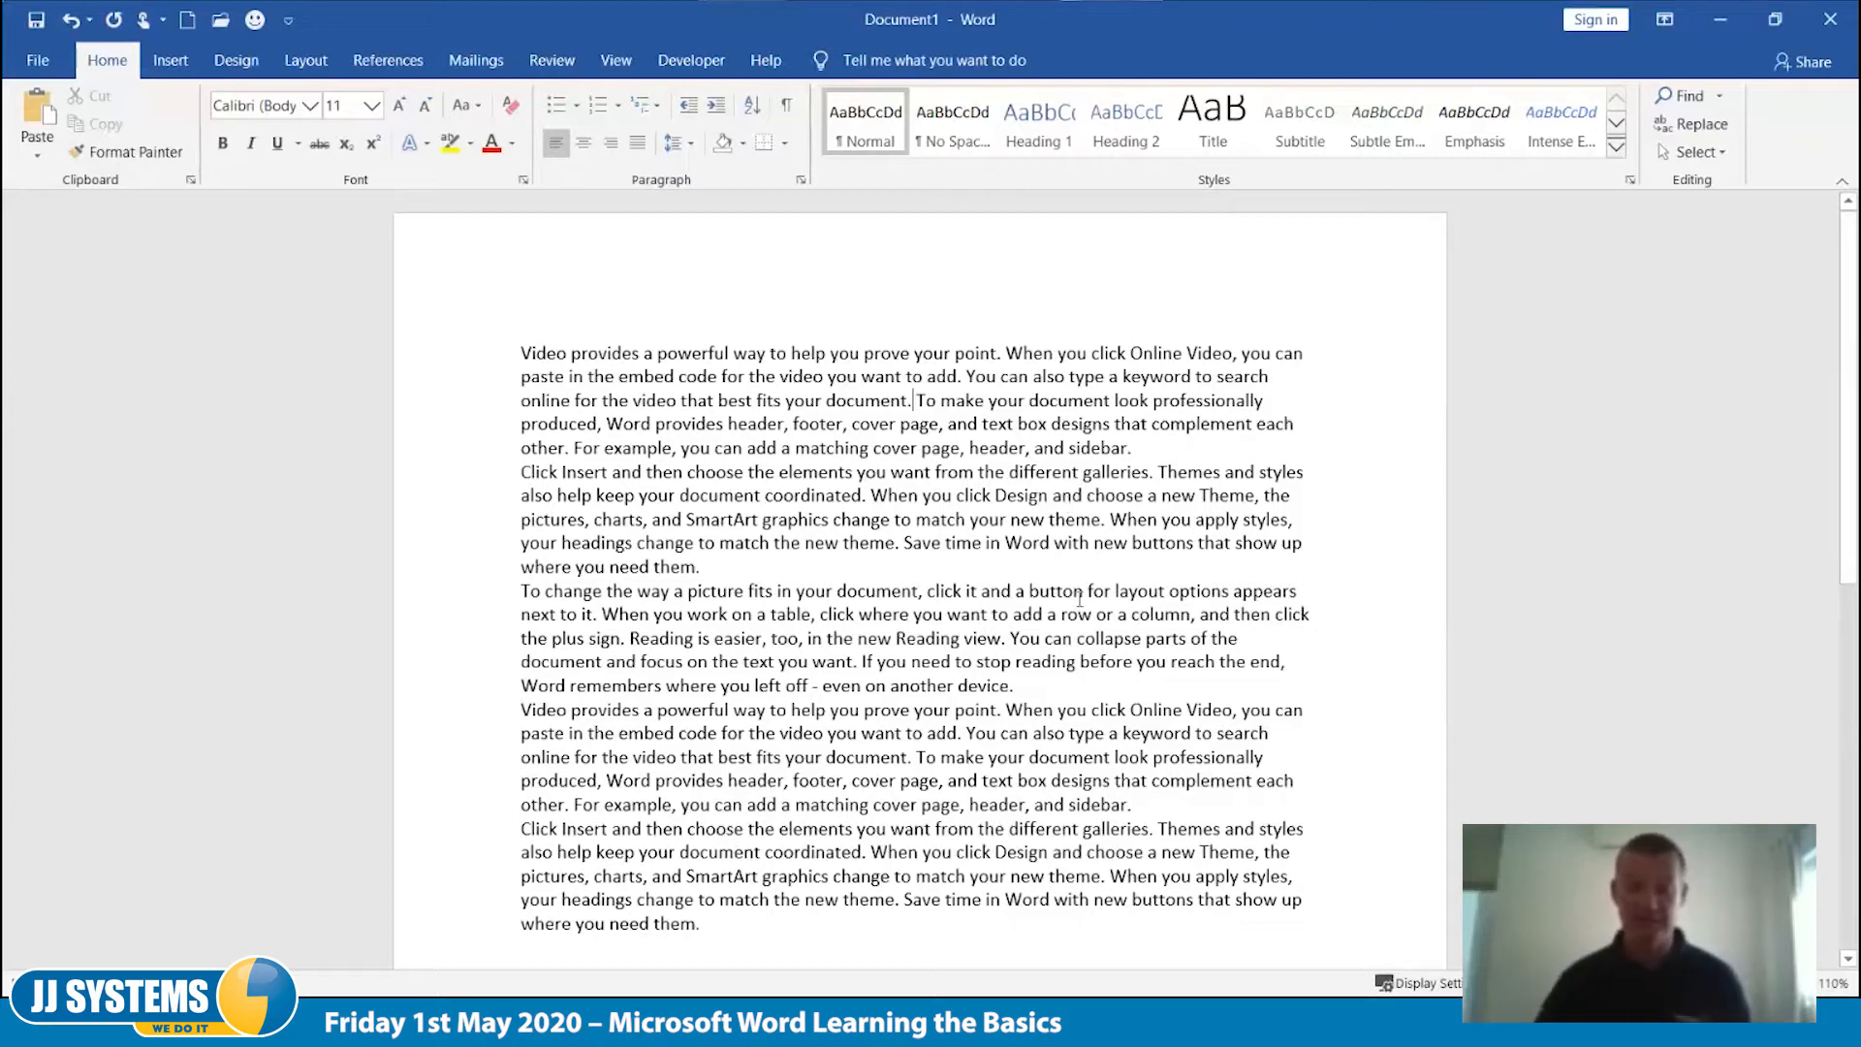
left_click(1066, 692)
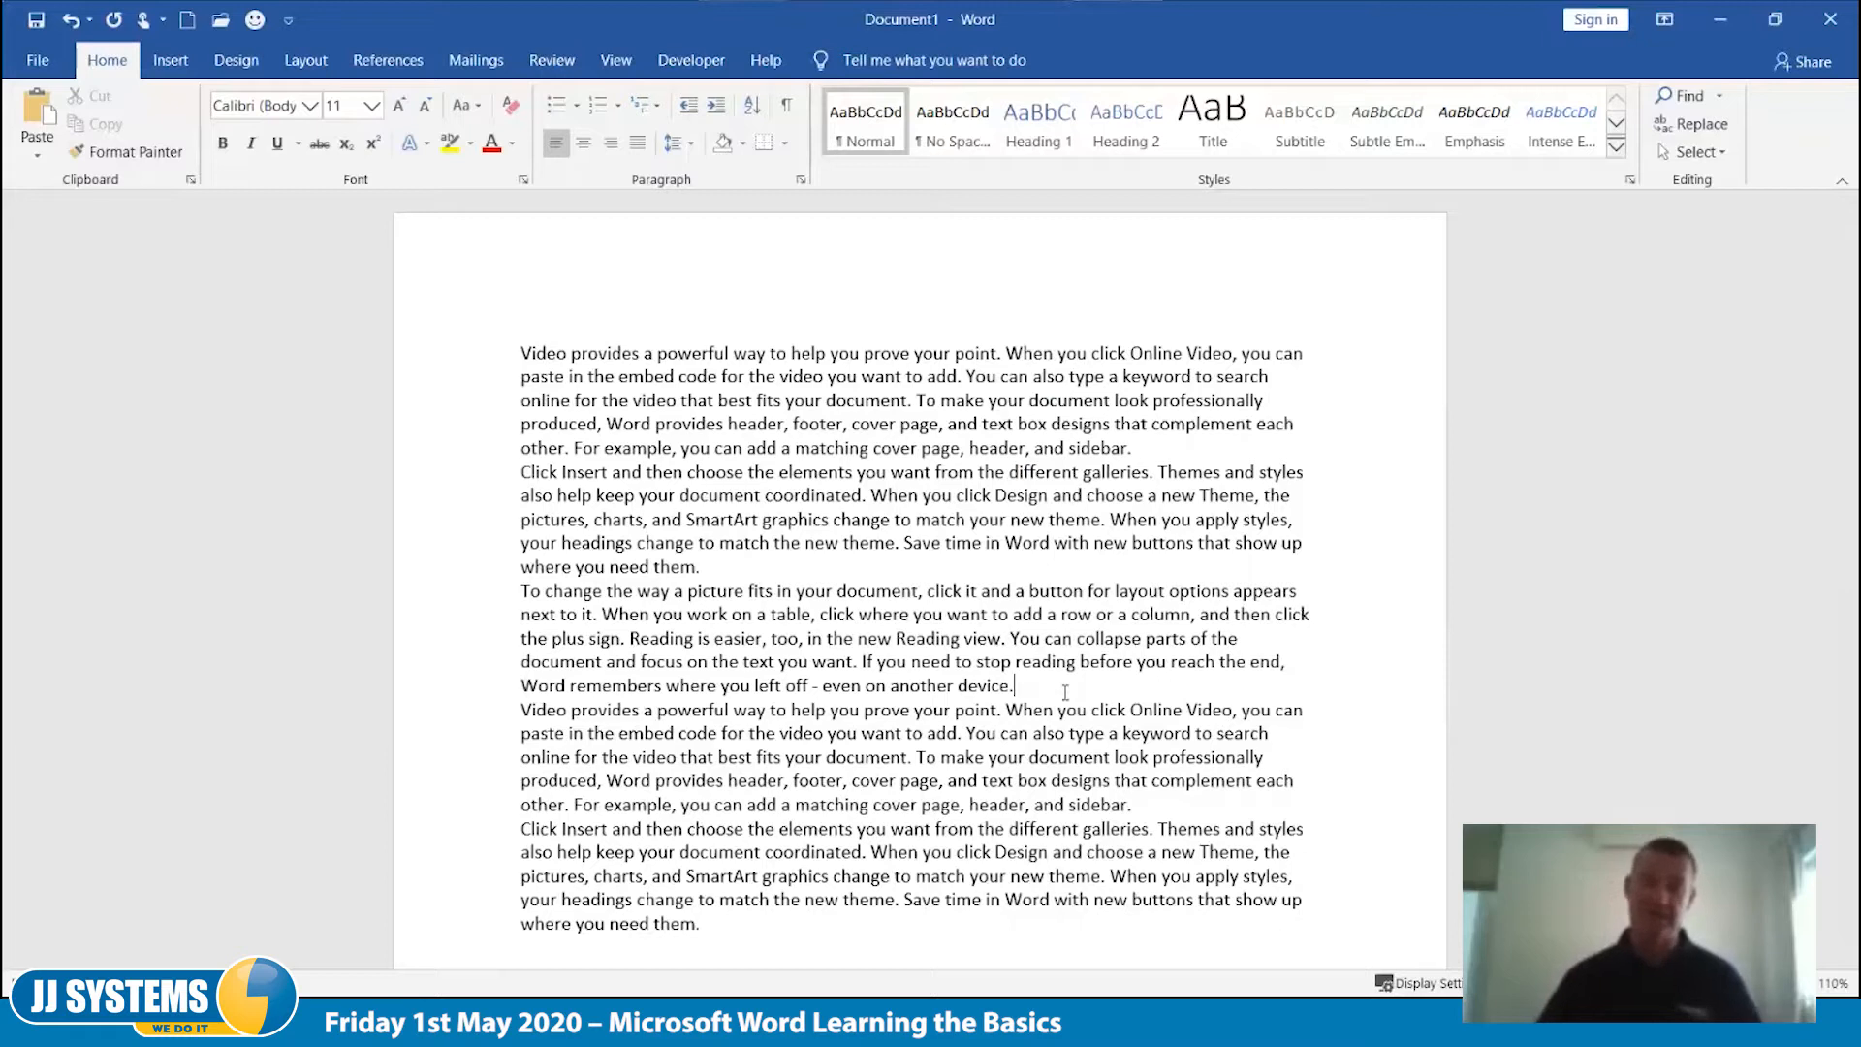
Step: Insert a blank line after the first paragraph, which ends with "header, and sidebar."
left_click(1130, 447)
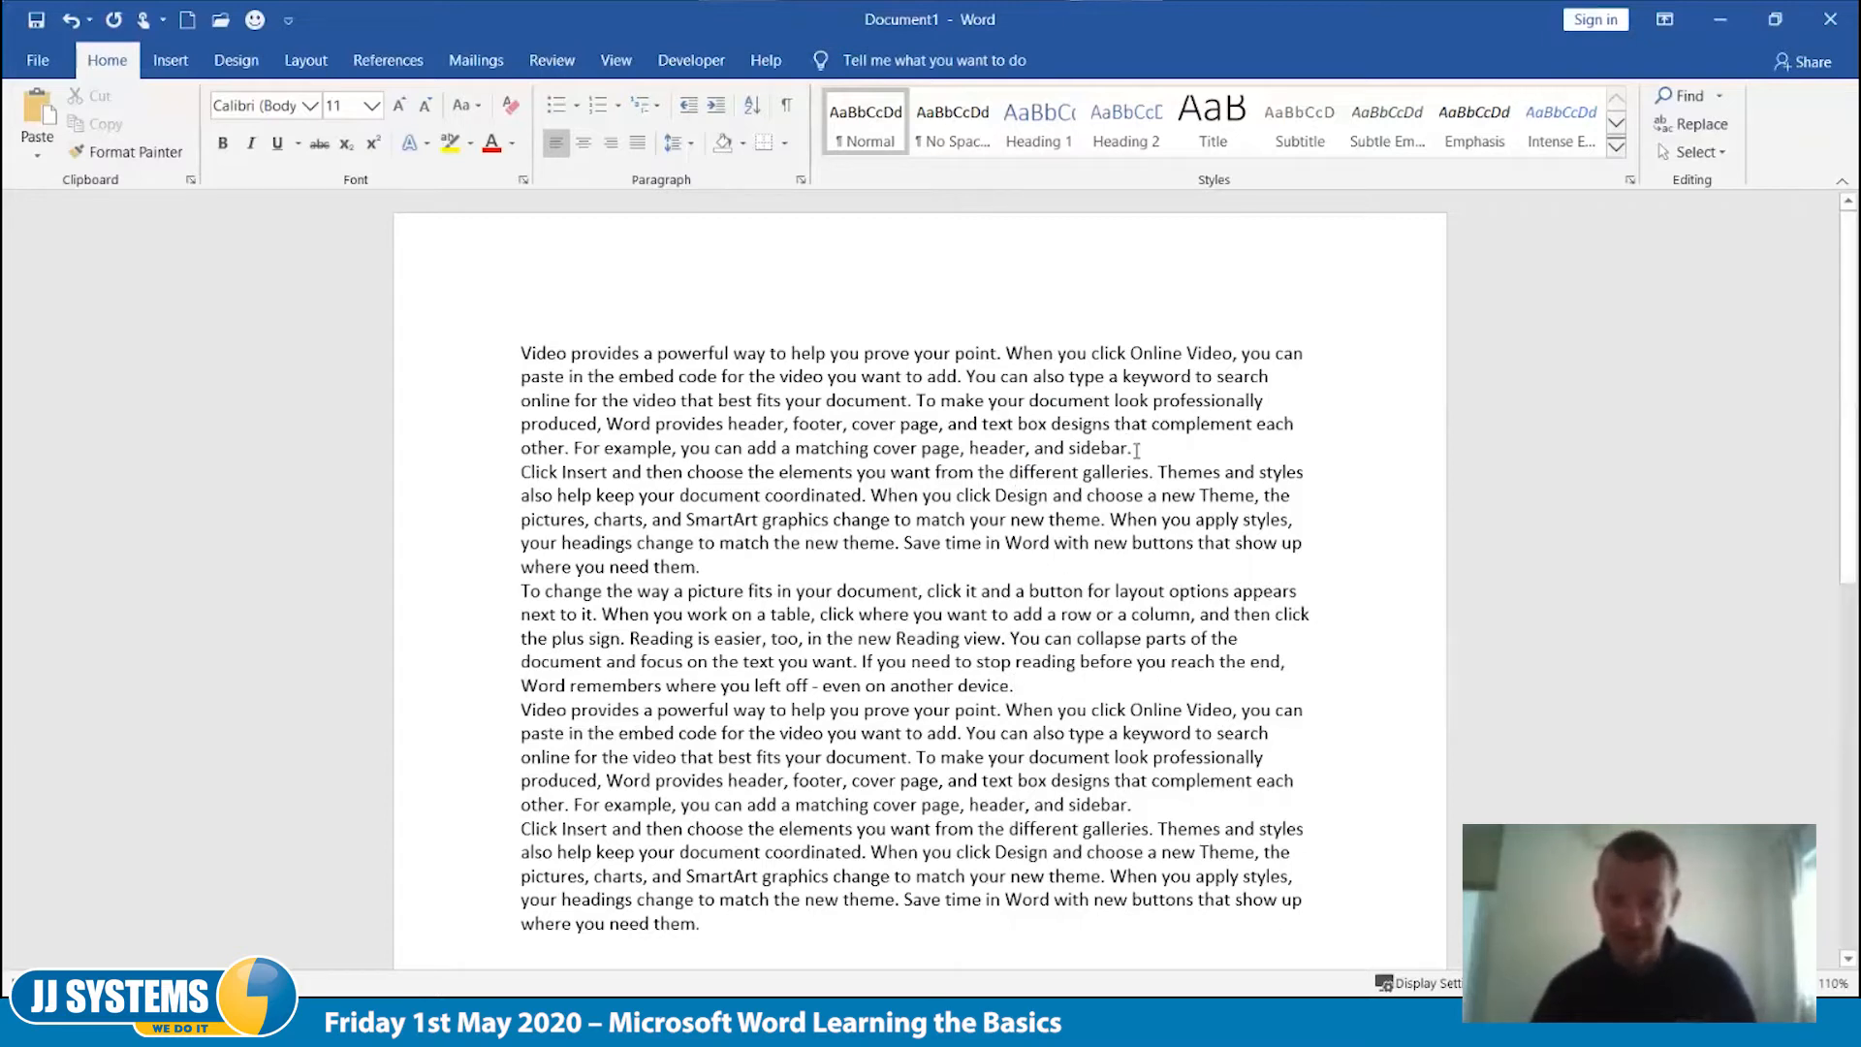
key("Return")
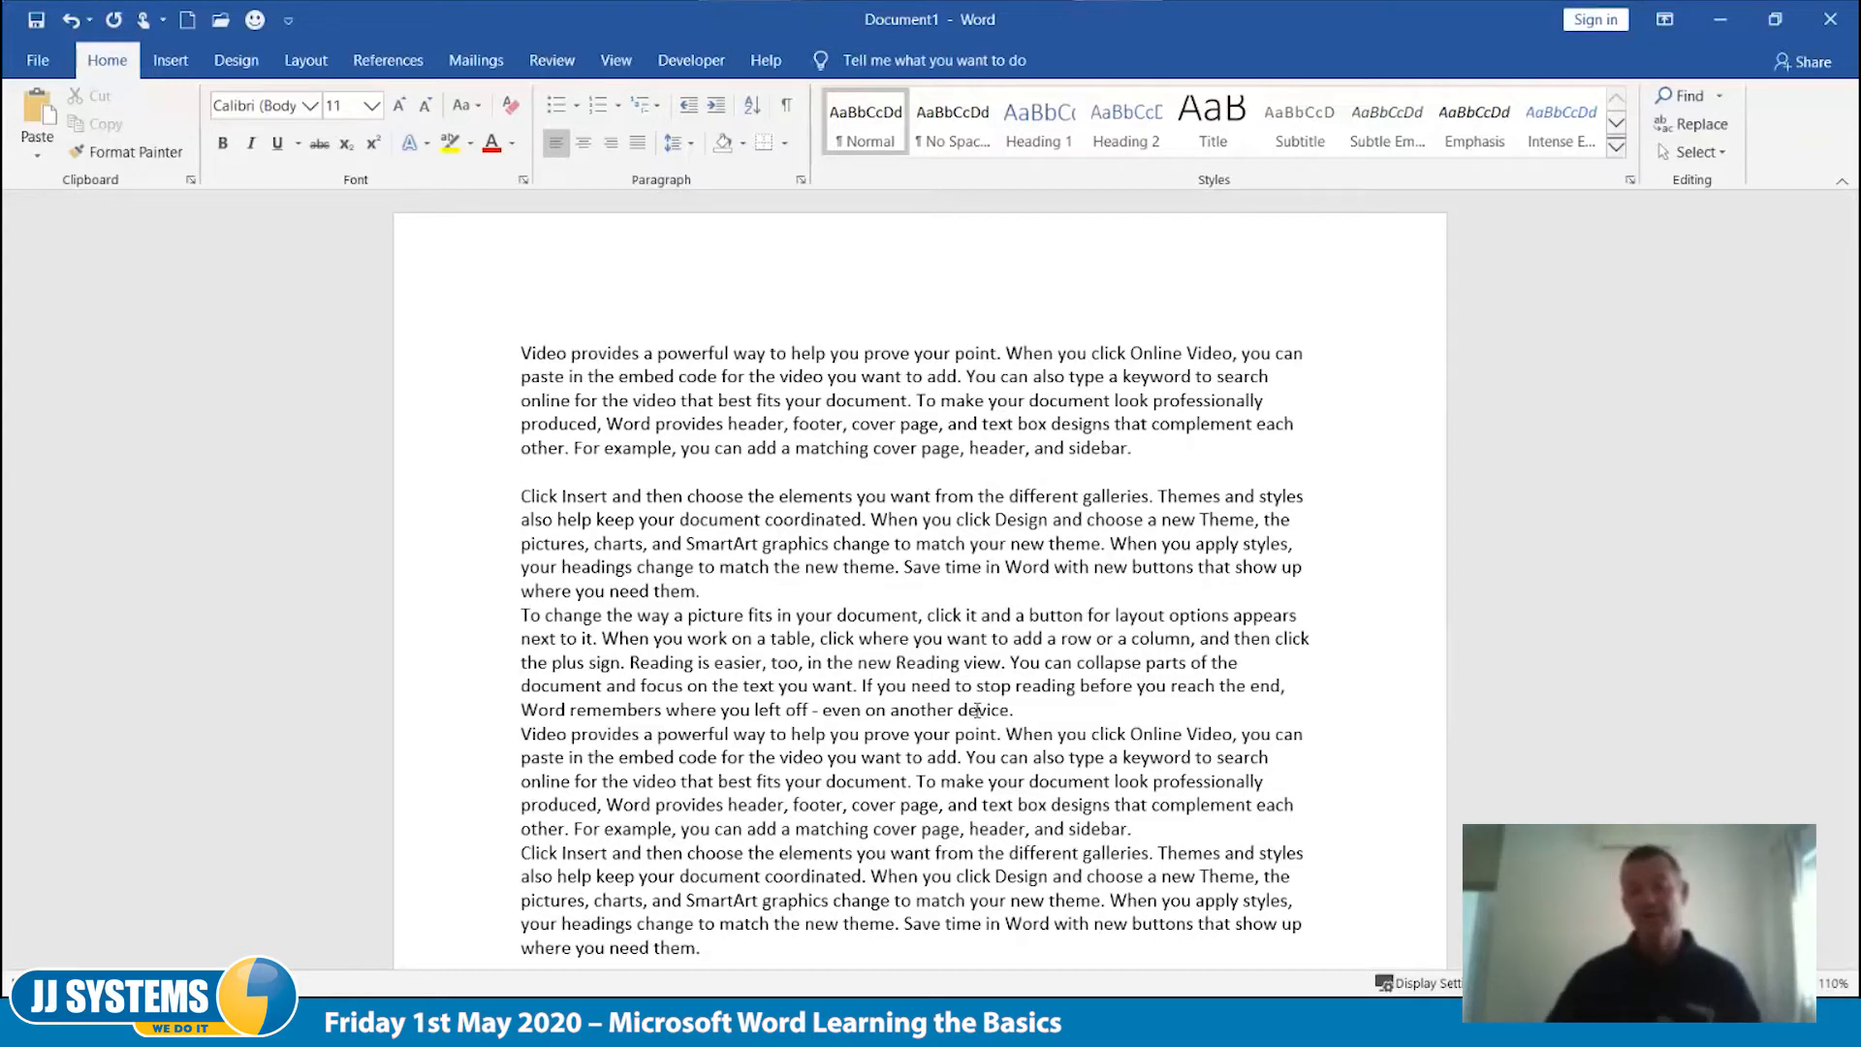
Step: Add several empty lines below the last paragraph, indent the new line with ten tabs and enter "kjgiuoysdofgsd"
scroll(978, 711, "down", 8)
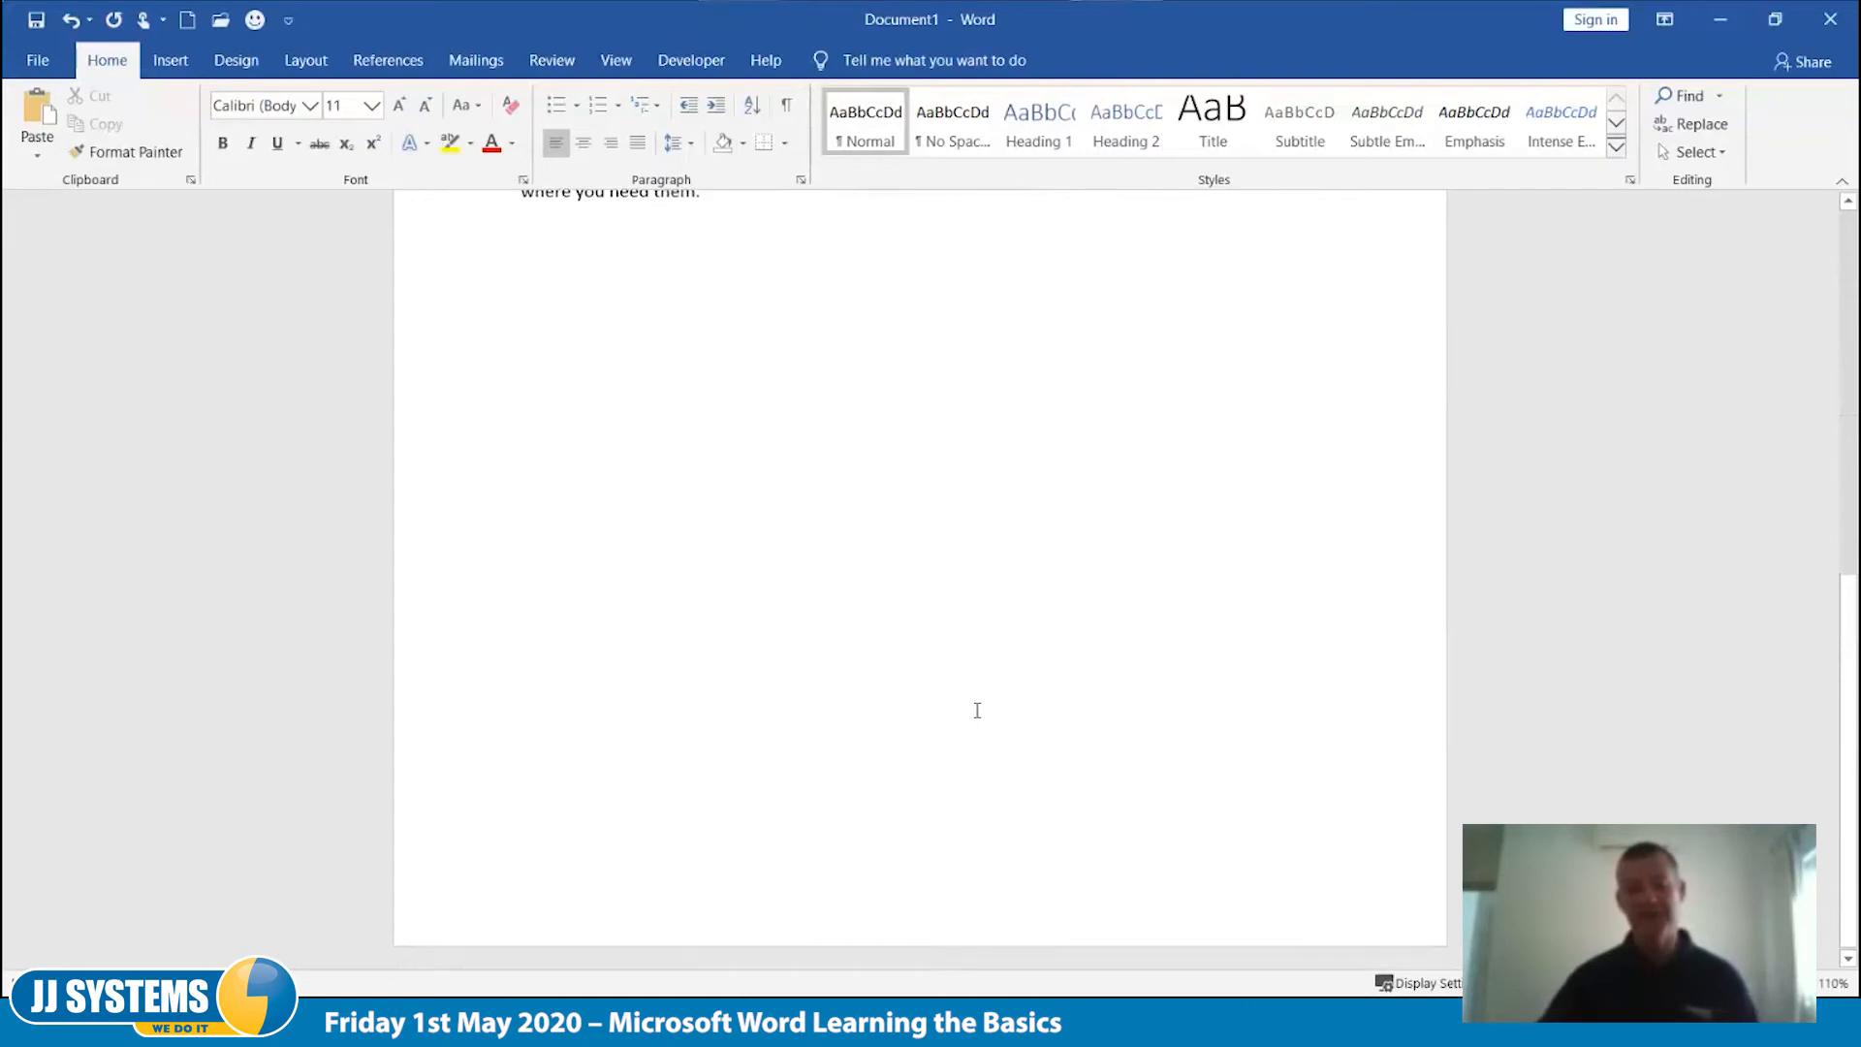
scroll(977, 711, "up", 1)
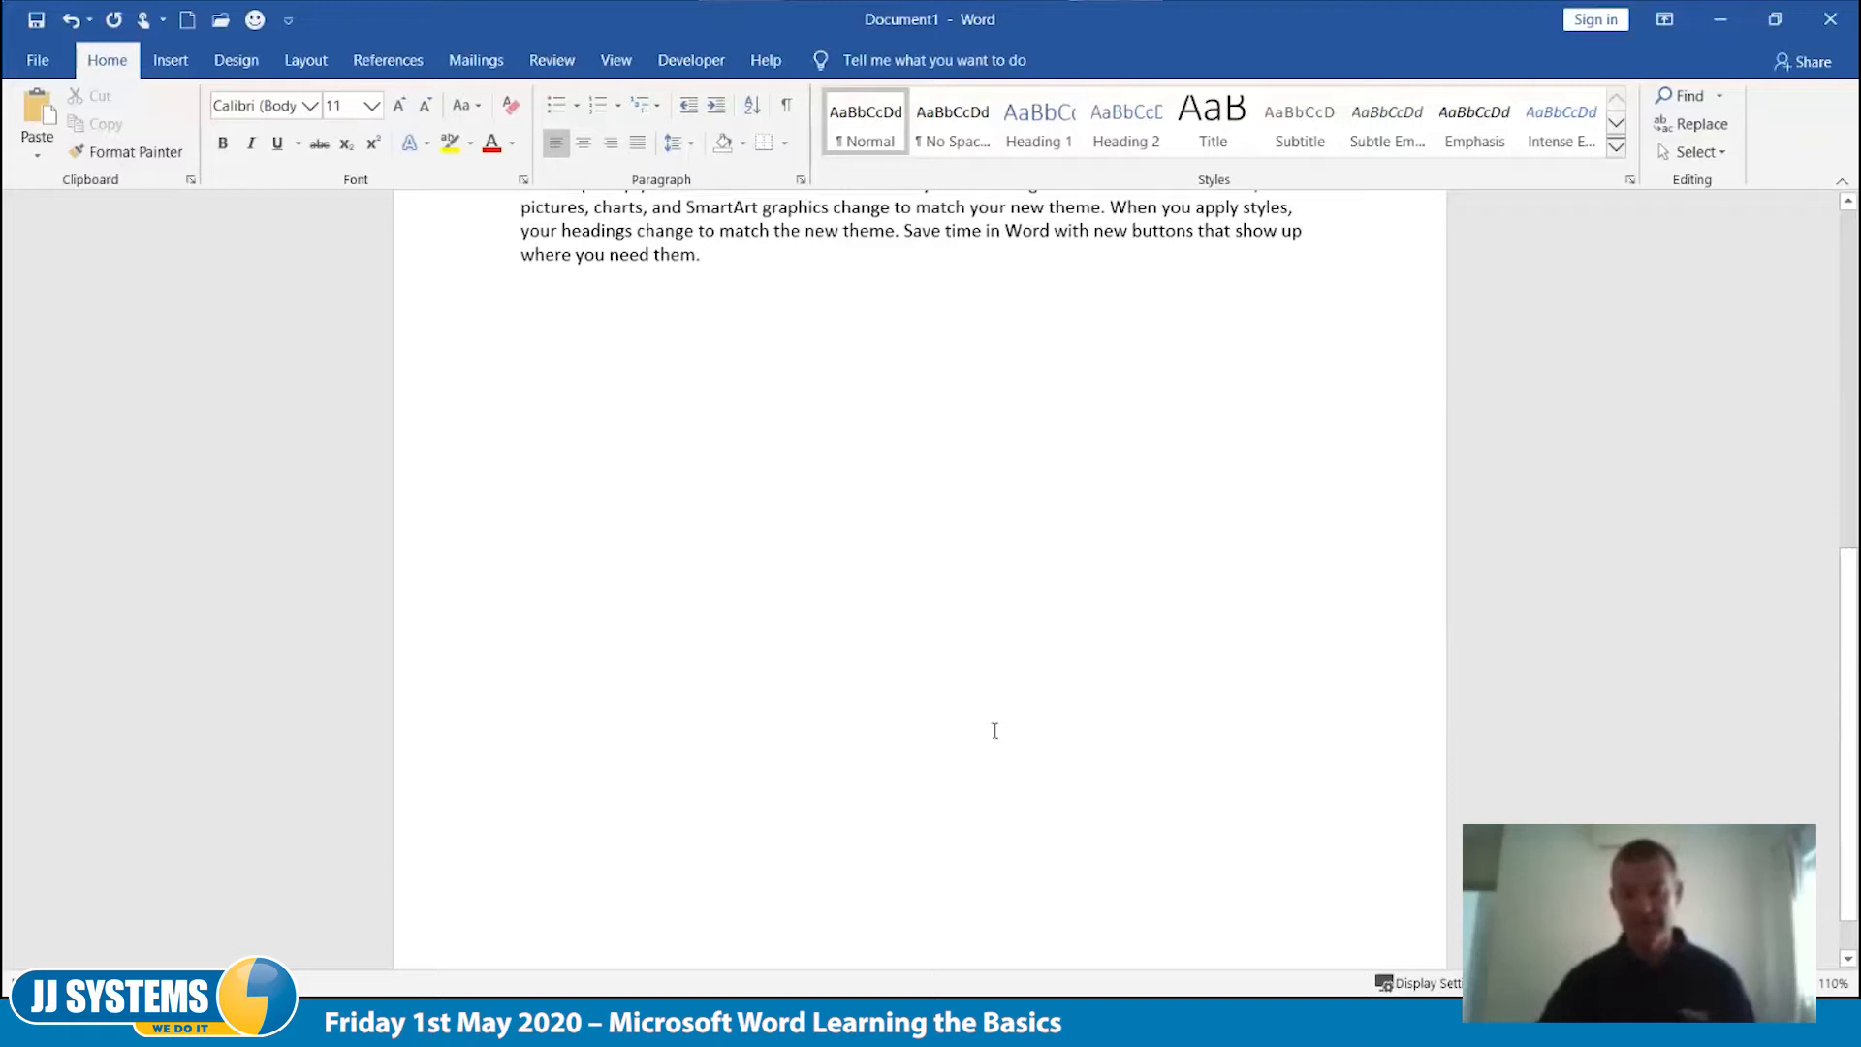
left_click(1291, 873)
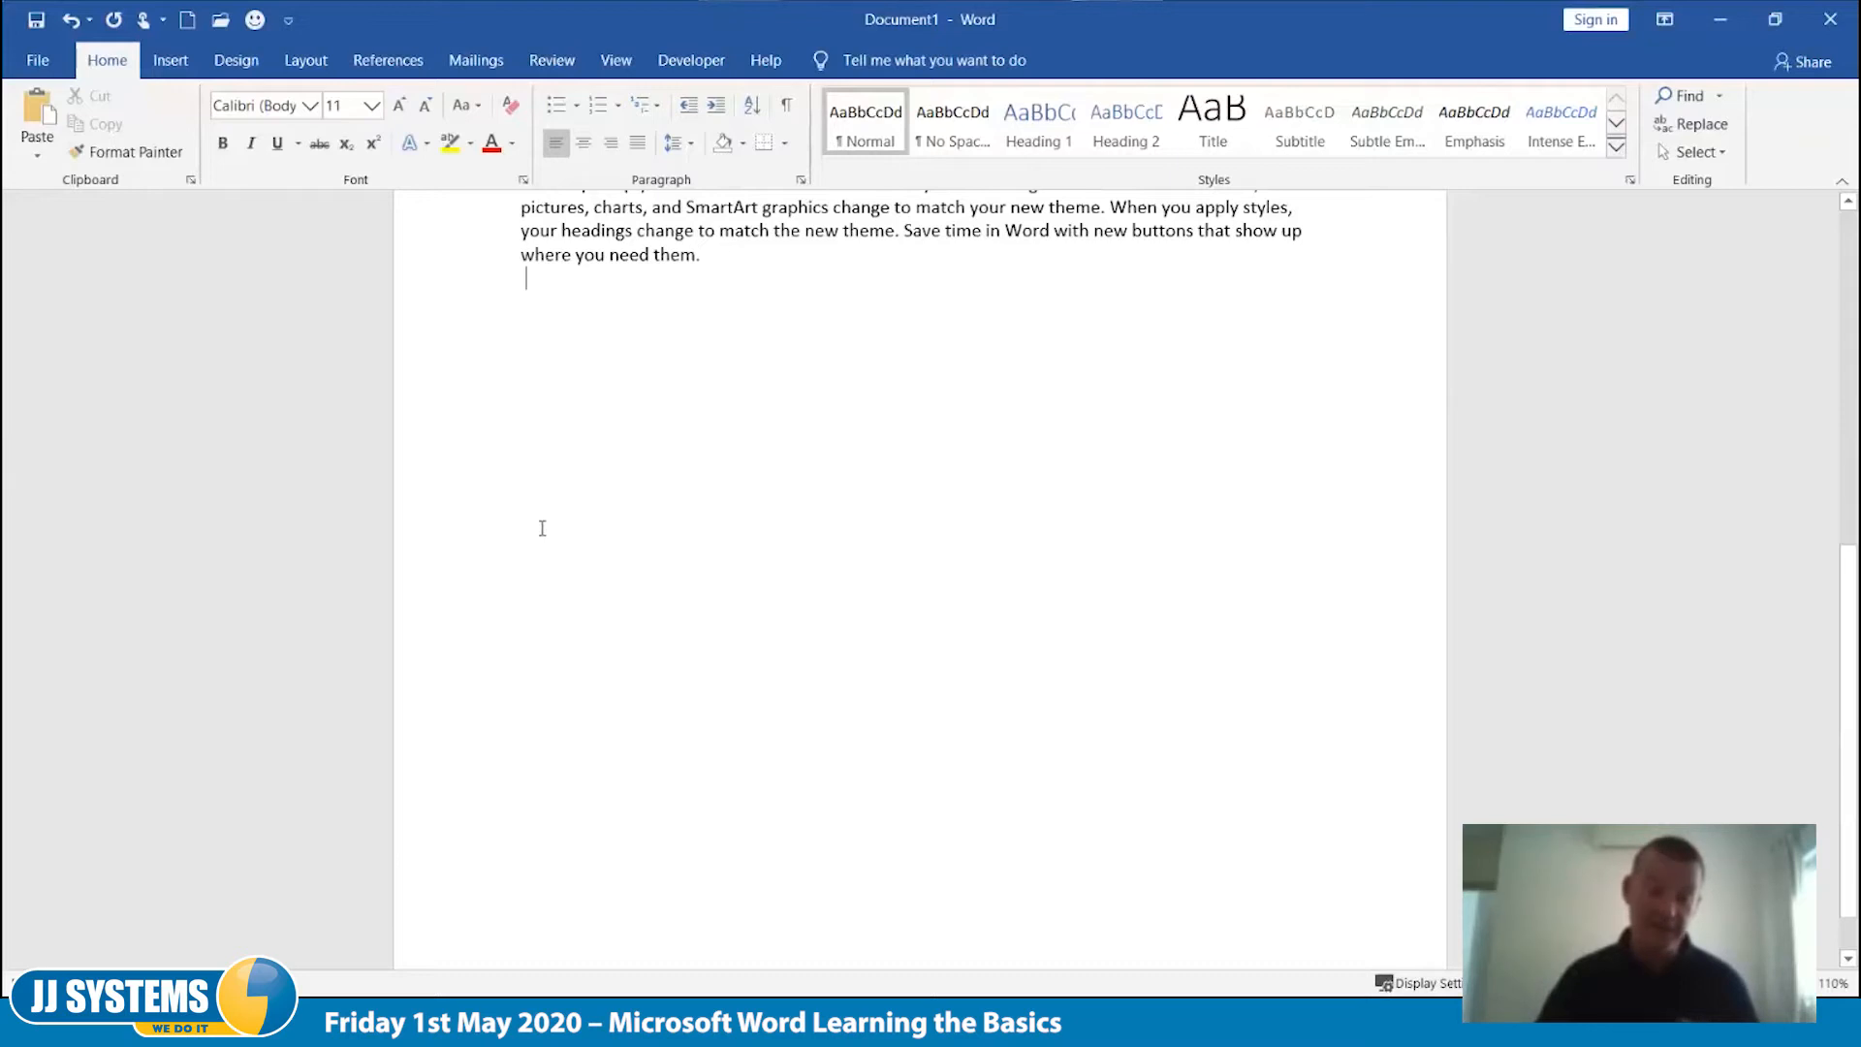
key("Return")
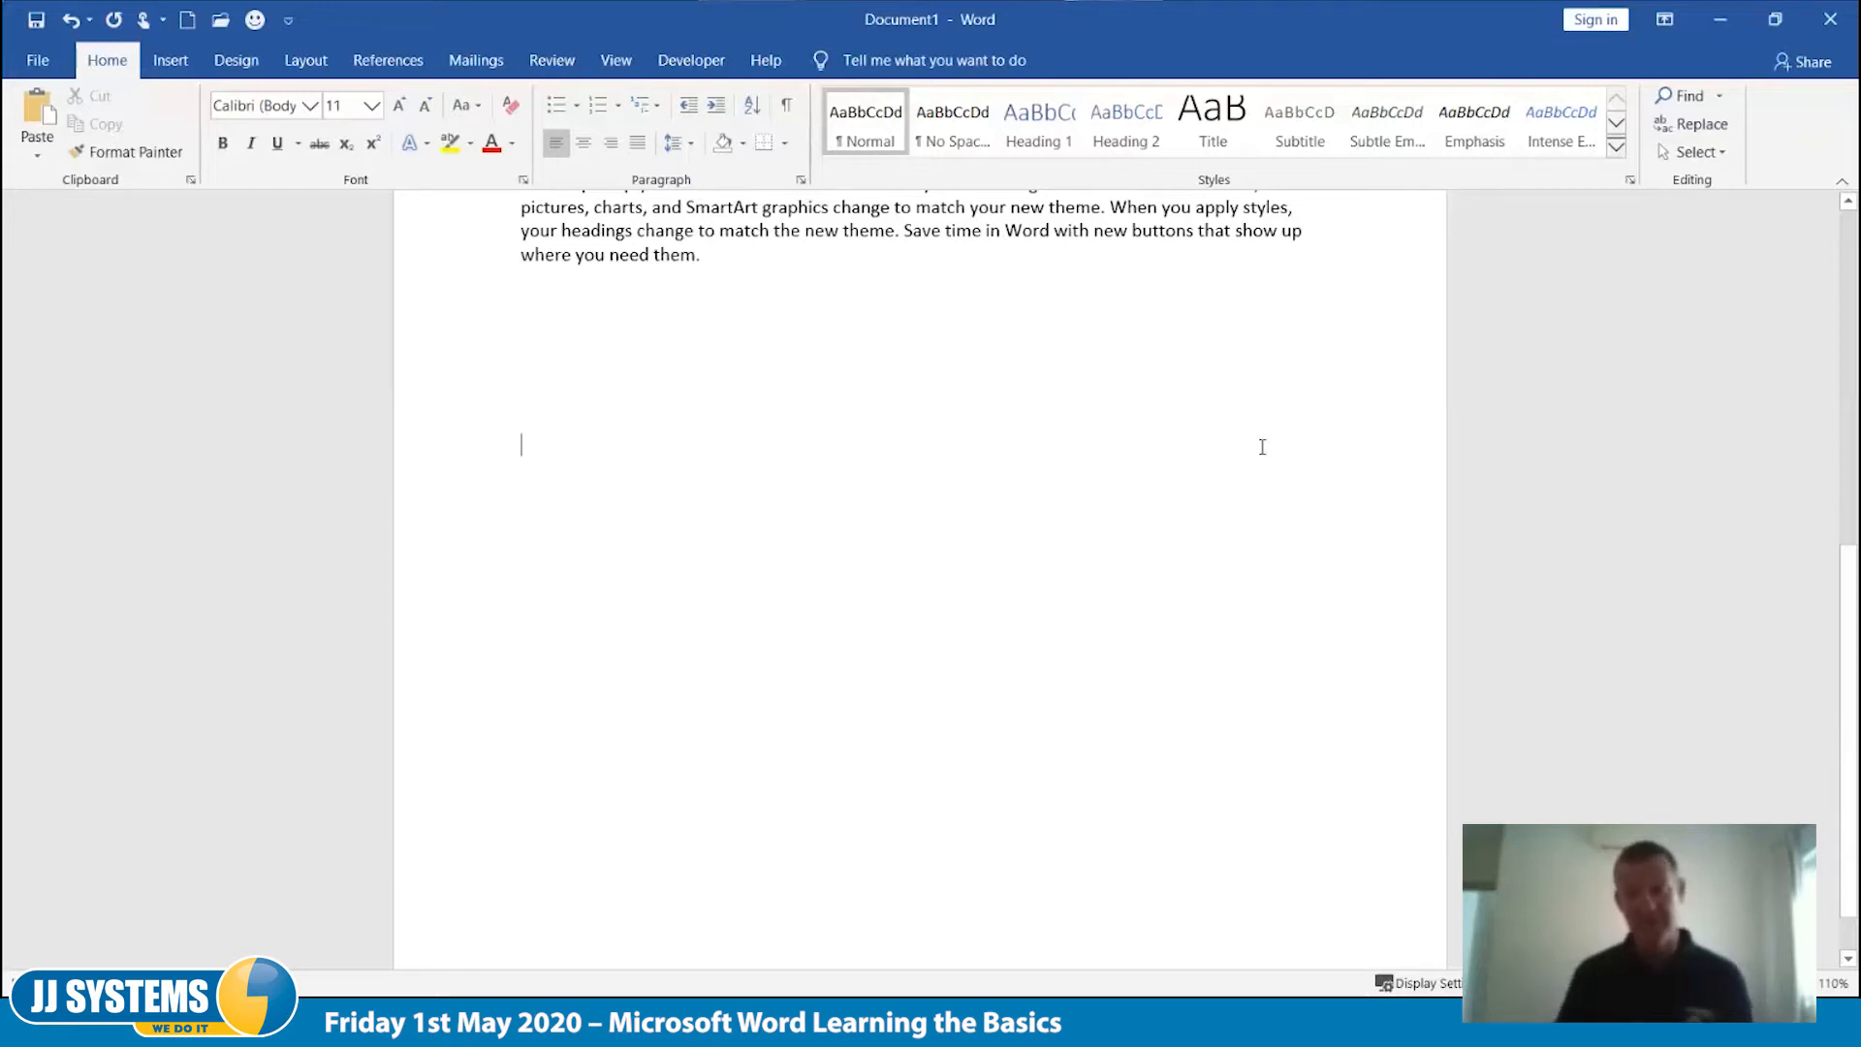
key("Tab")
key("Tab")
key("Tab")
key("Tab")
key("Tab")
key("Tab")
key("Tab")
key("Tab")
key("Tab")
key("Tab")
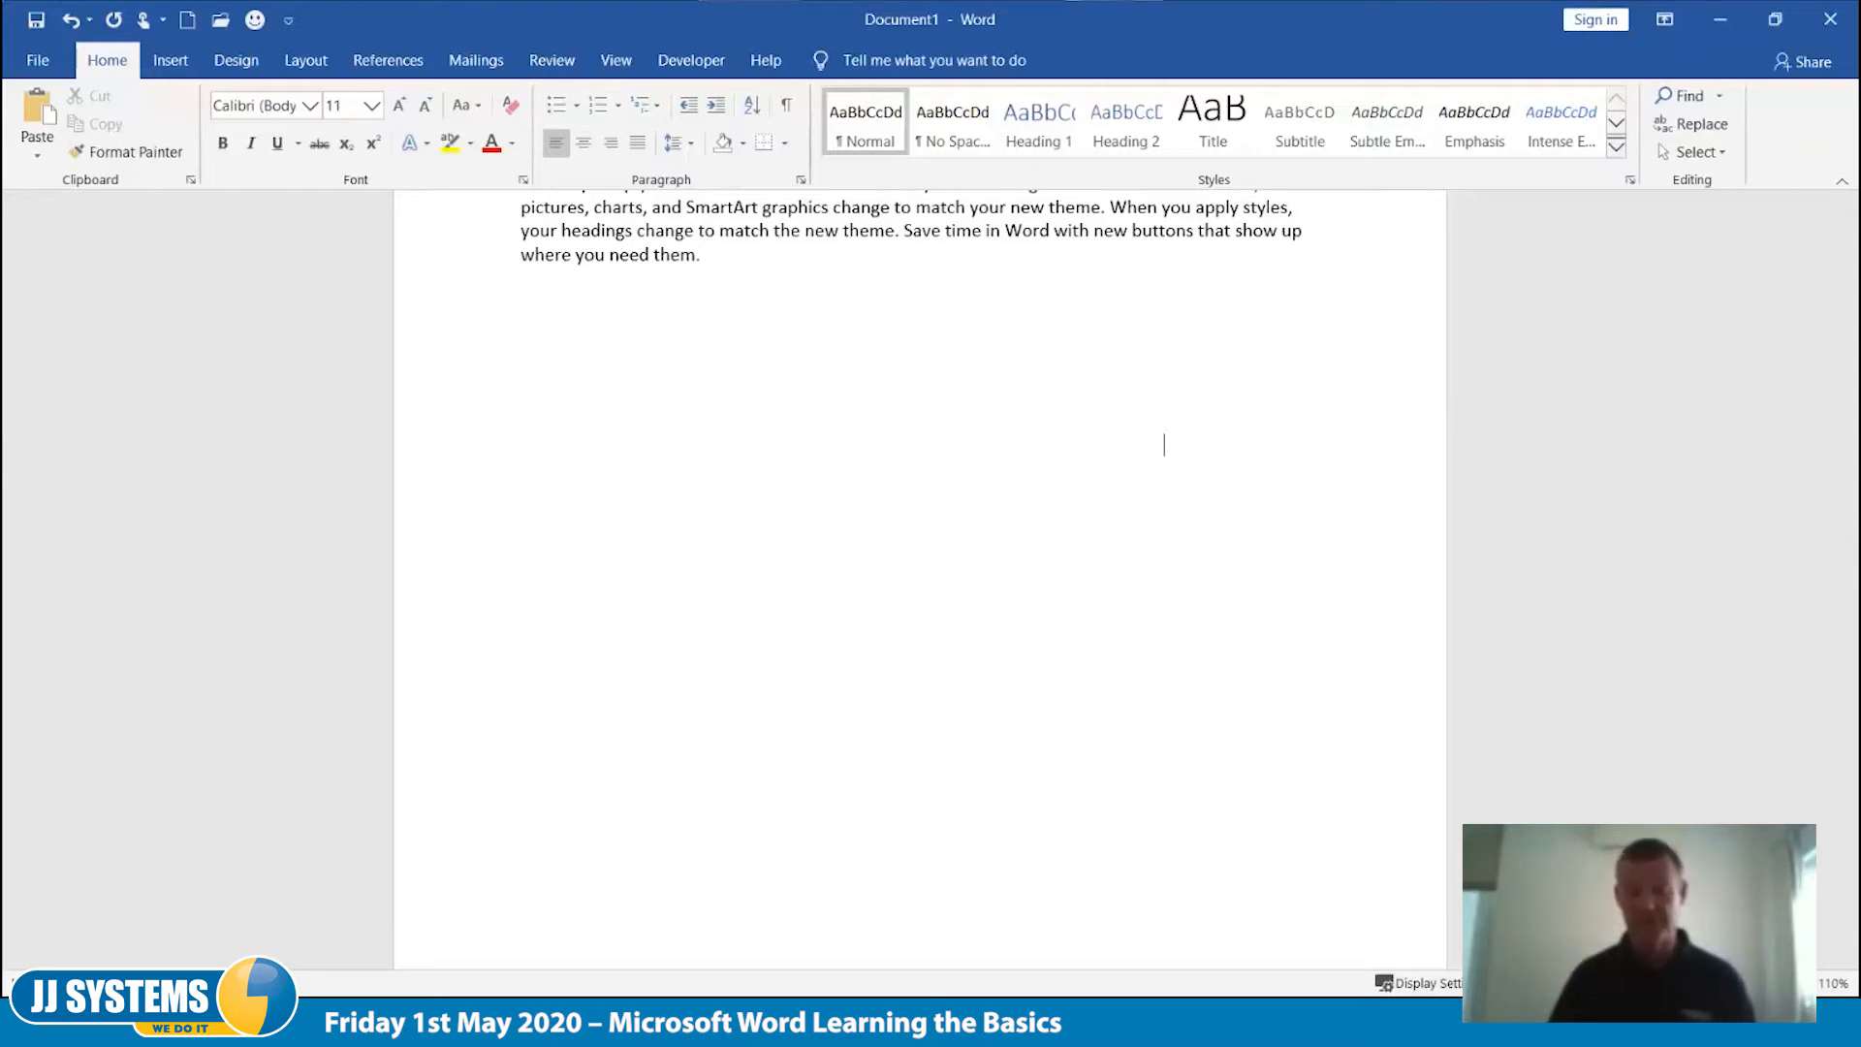
type("kjgiuoysdofgsd")
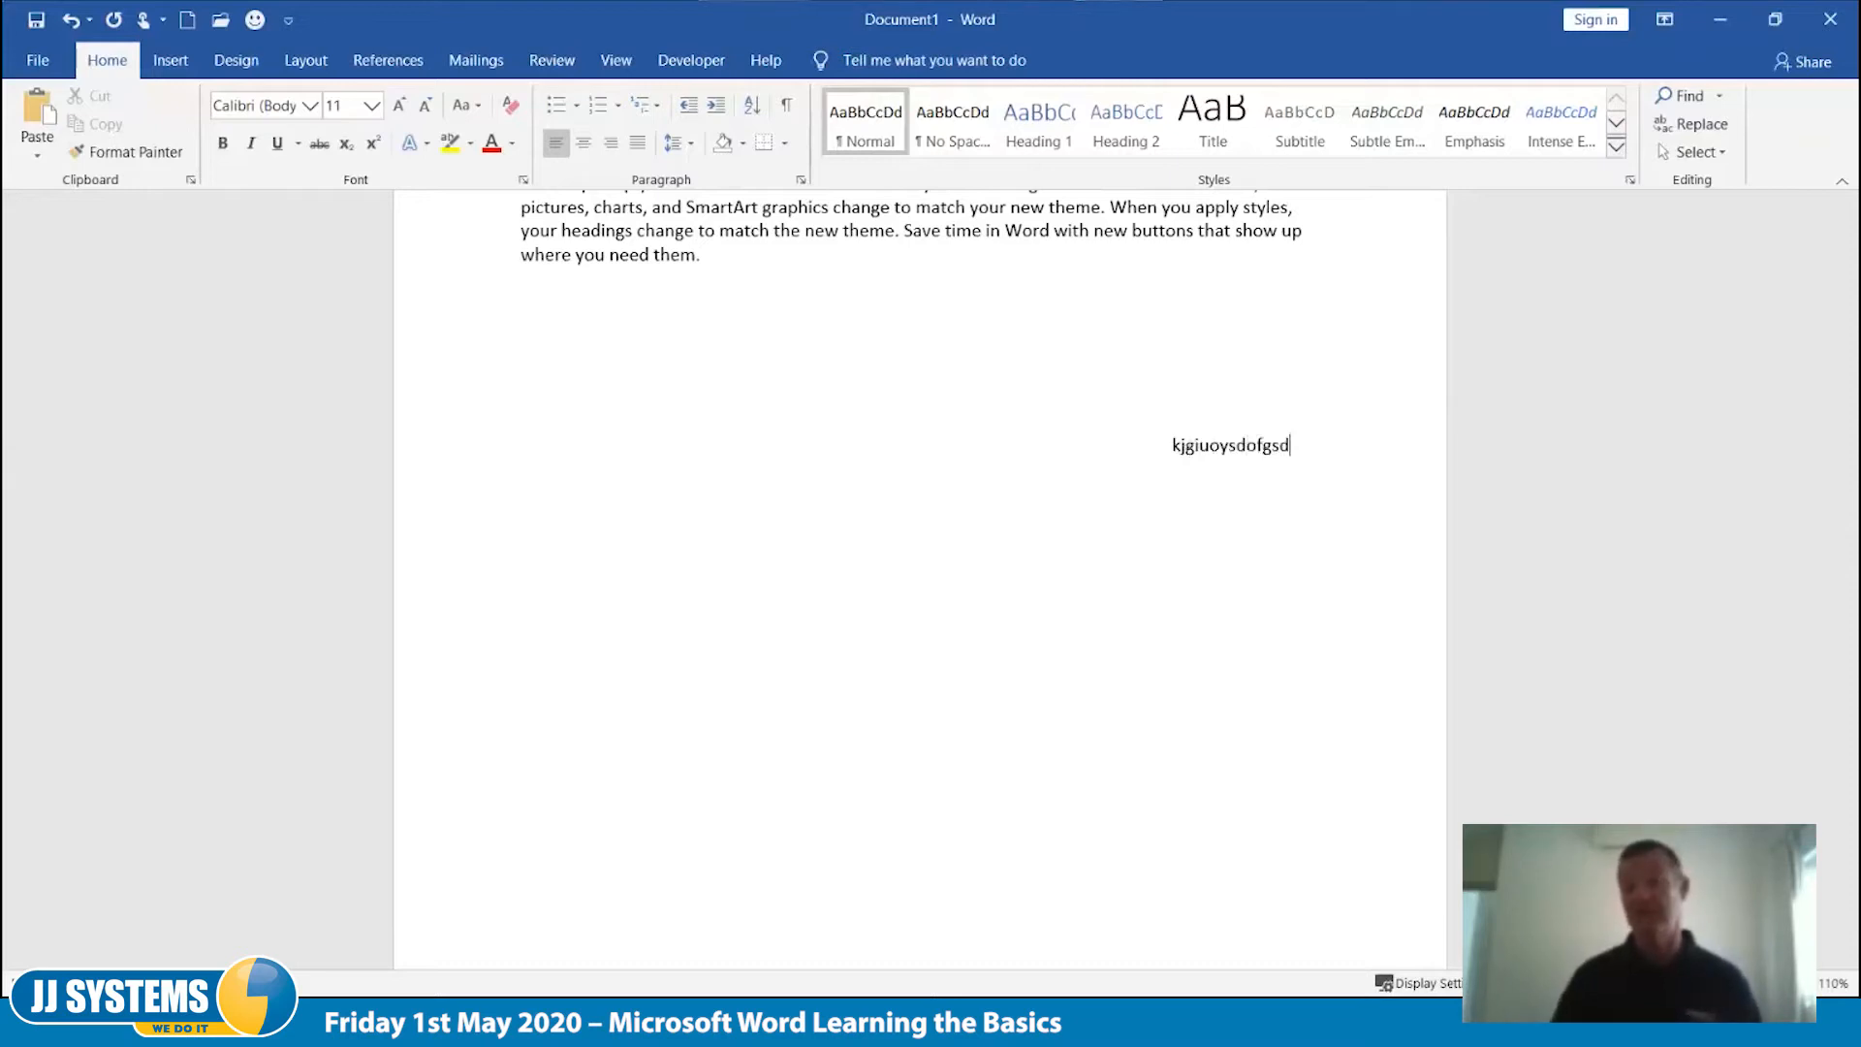
Step: Delete the tab-indented text "kjgiuoysdofgsd" together with the empty lines above it
key("shift+Up")
key("shift+Up")
key("shift+Up")
key("shift+Up")
key("shift+Up")
key("shift+Up")
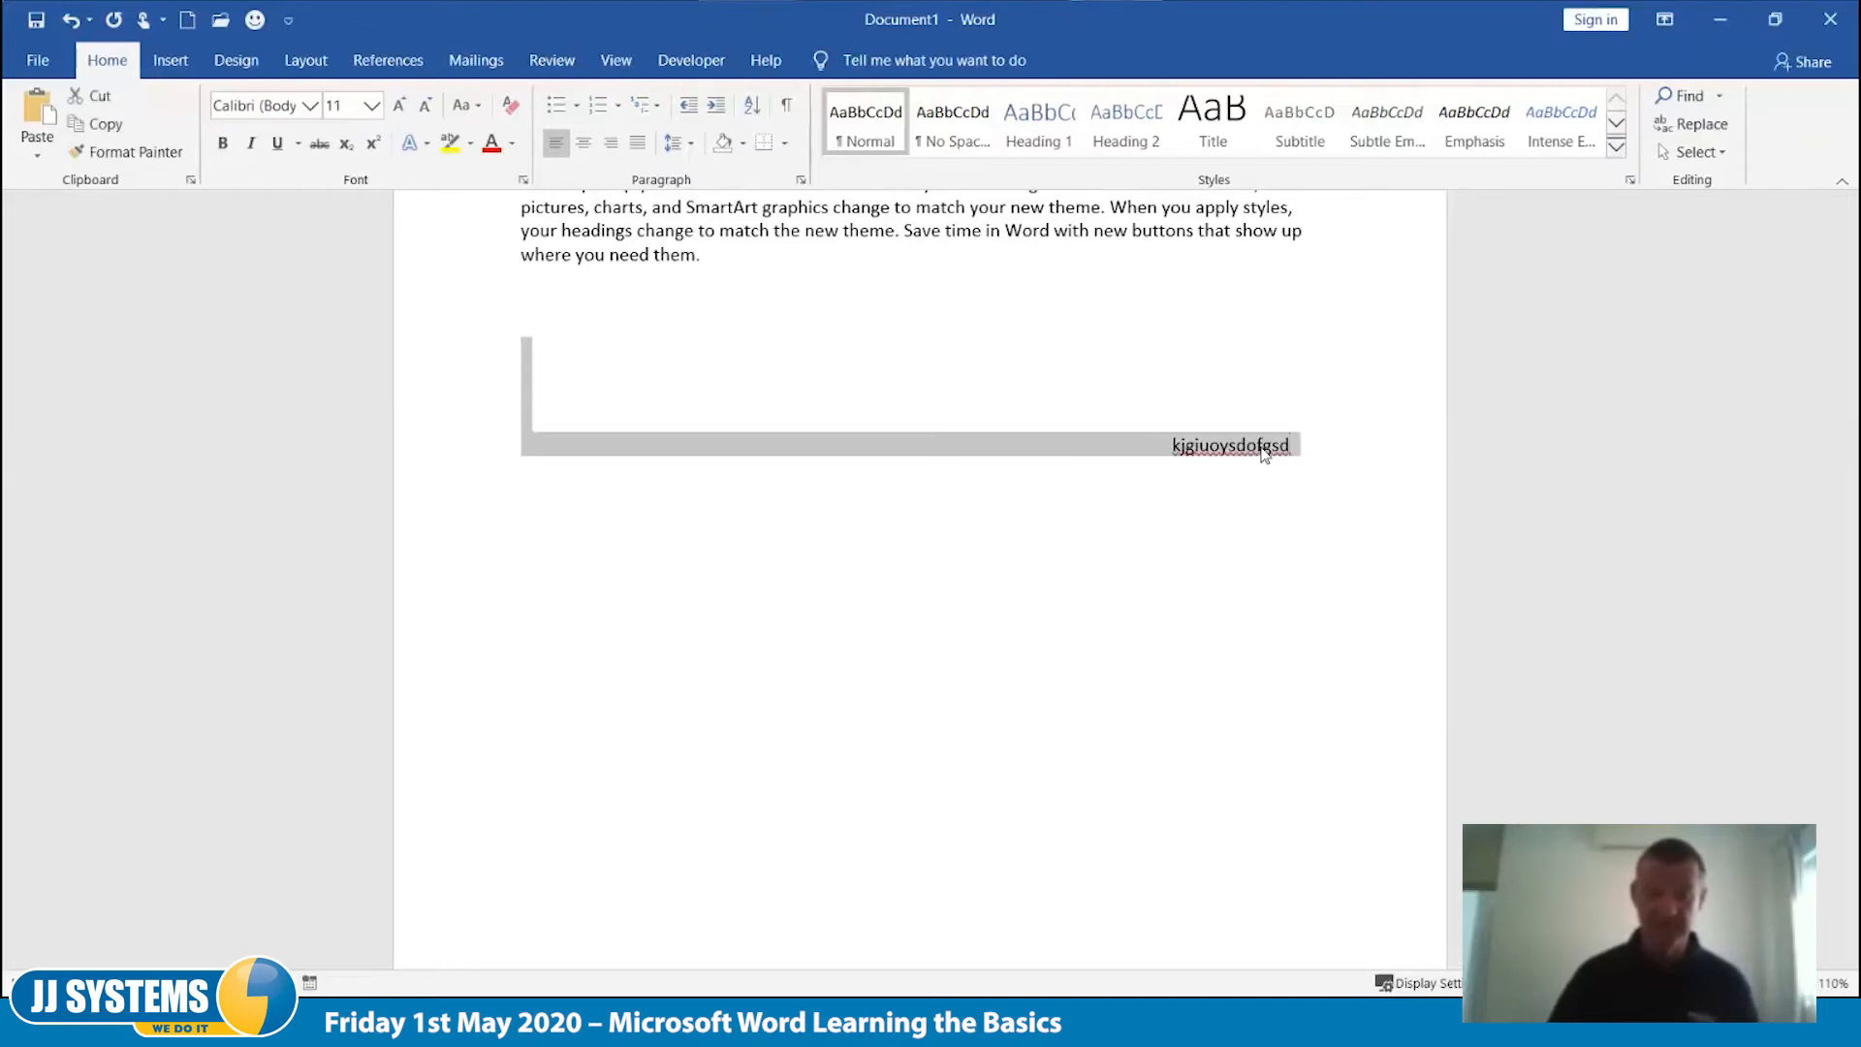
key("Delete")
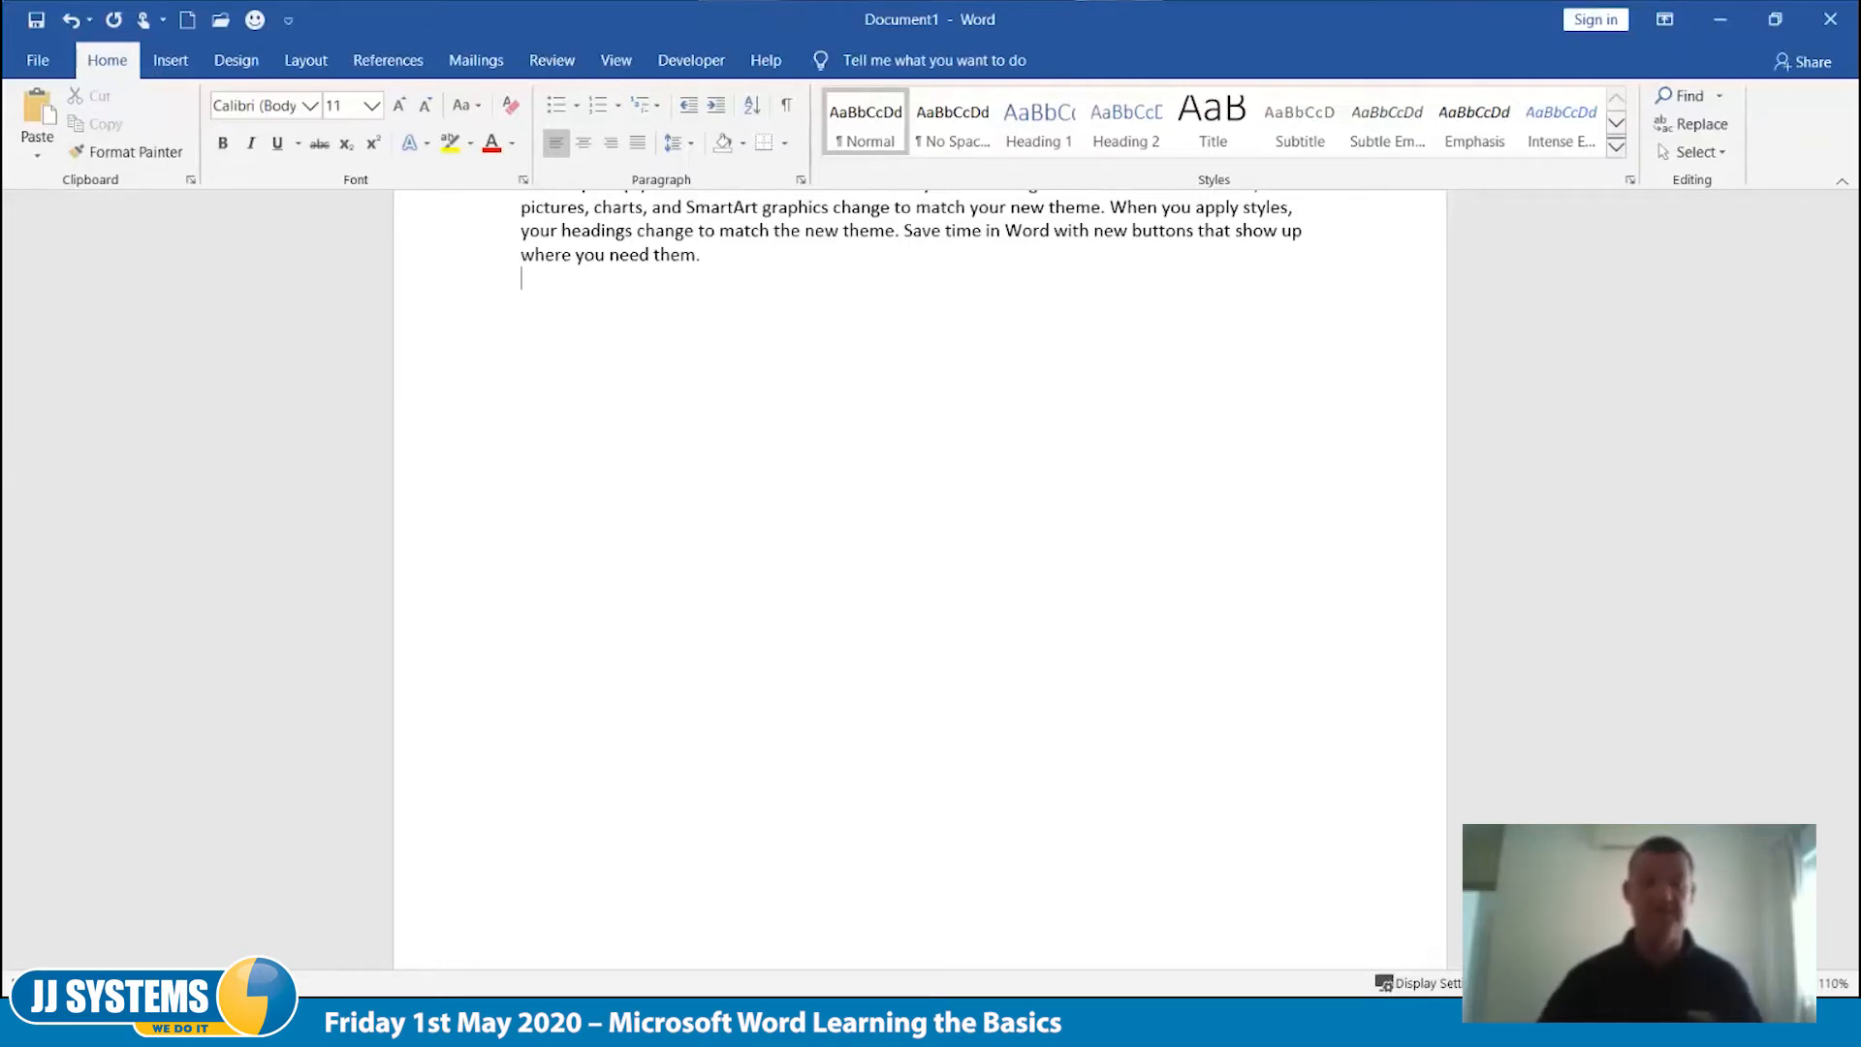
Step: Move the last paragraph, starting with "Click Insert", further down the page by inserting nine blank lines before it
type("To change the way a picture fits in your document, click it and a button for layout options appears next to it. When you work on a table, click where you want to add a row or a column, and then click the plus sign. Reading is easier, too, in the new Reading view. You can collapse parts of the document and focus on the text you want. If you need to stop reading before you reach the end, Word remembers where you left off - even on another device.\\nVideo provides a powerful way to help you prove your point. When you click Online Video, you can paste in the embed code for the video you want to add. You can also type a keyword to search online for the video that best fits your document. To make your document look professionally produced, Word provides header, footer, cover page, and text box designs that complement each other. For example, you can add a matching cover page, header, and sidebar.\\nClick Insert and then choose the elements you want from the different galleries. Themes and styles also help keep your document coordinated. When you click Design and choose a new Theme, the pictures, charts, and SmartArt graphics change to match your new theme. When you apply styles, your headings change to match the new theme. Save time in Word with new buttons that show up where you need them.")
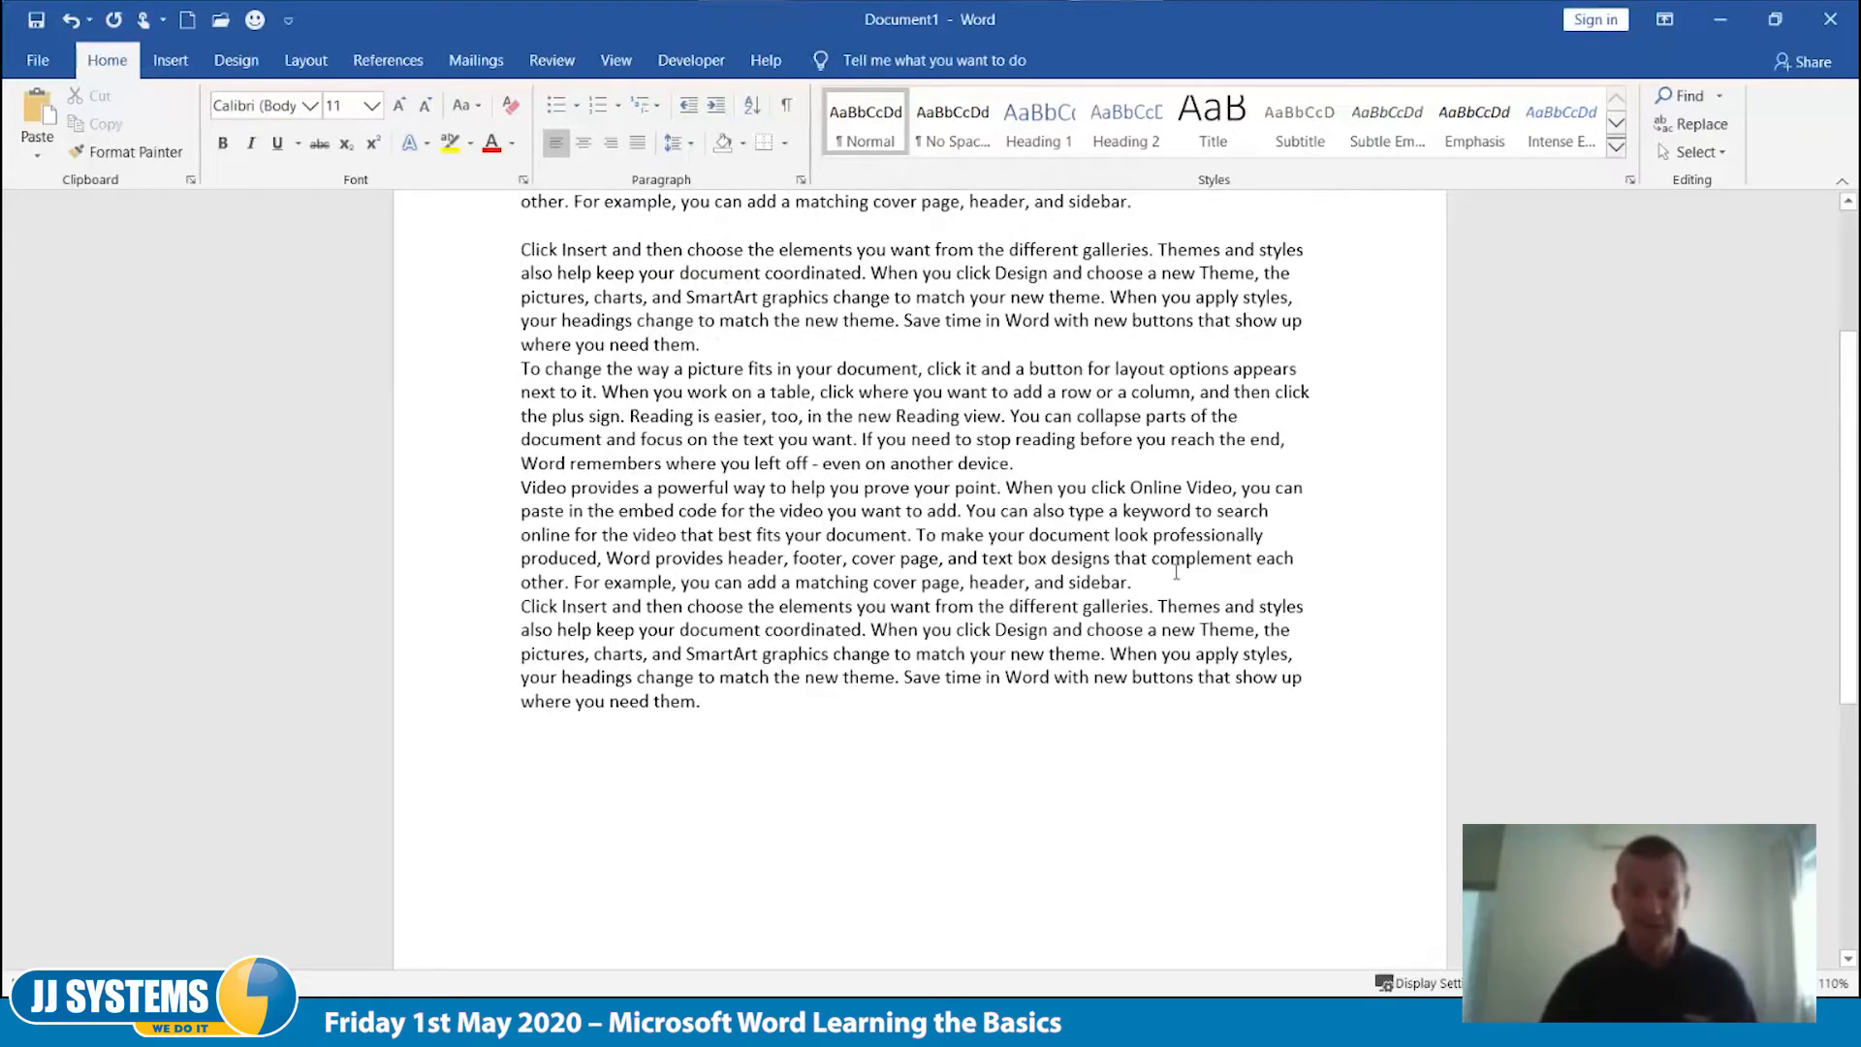
left_click(525, 609)
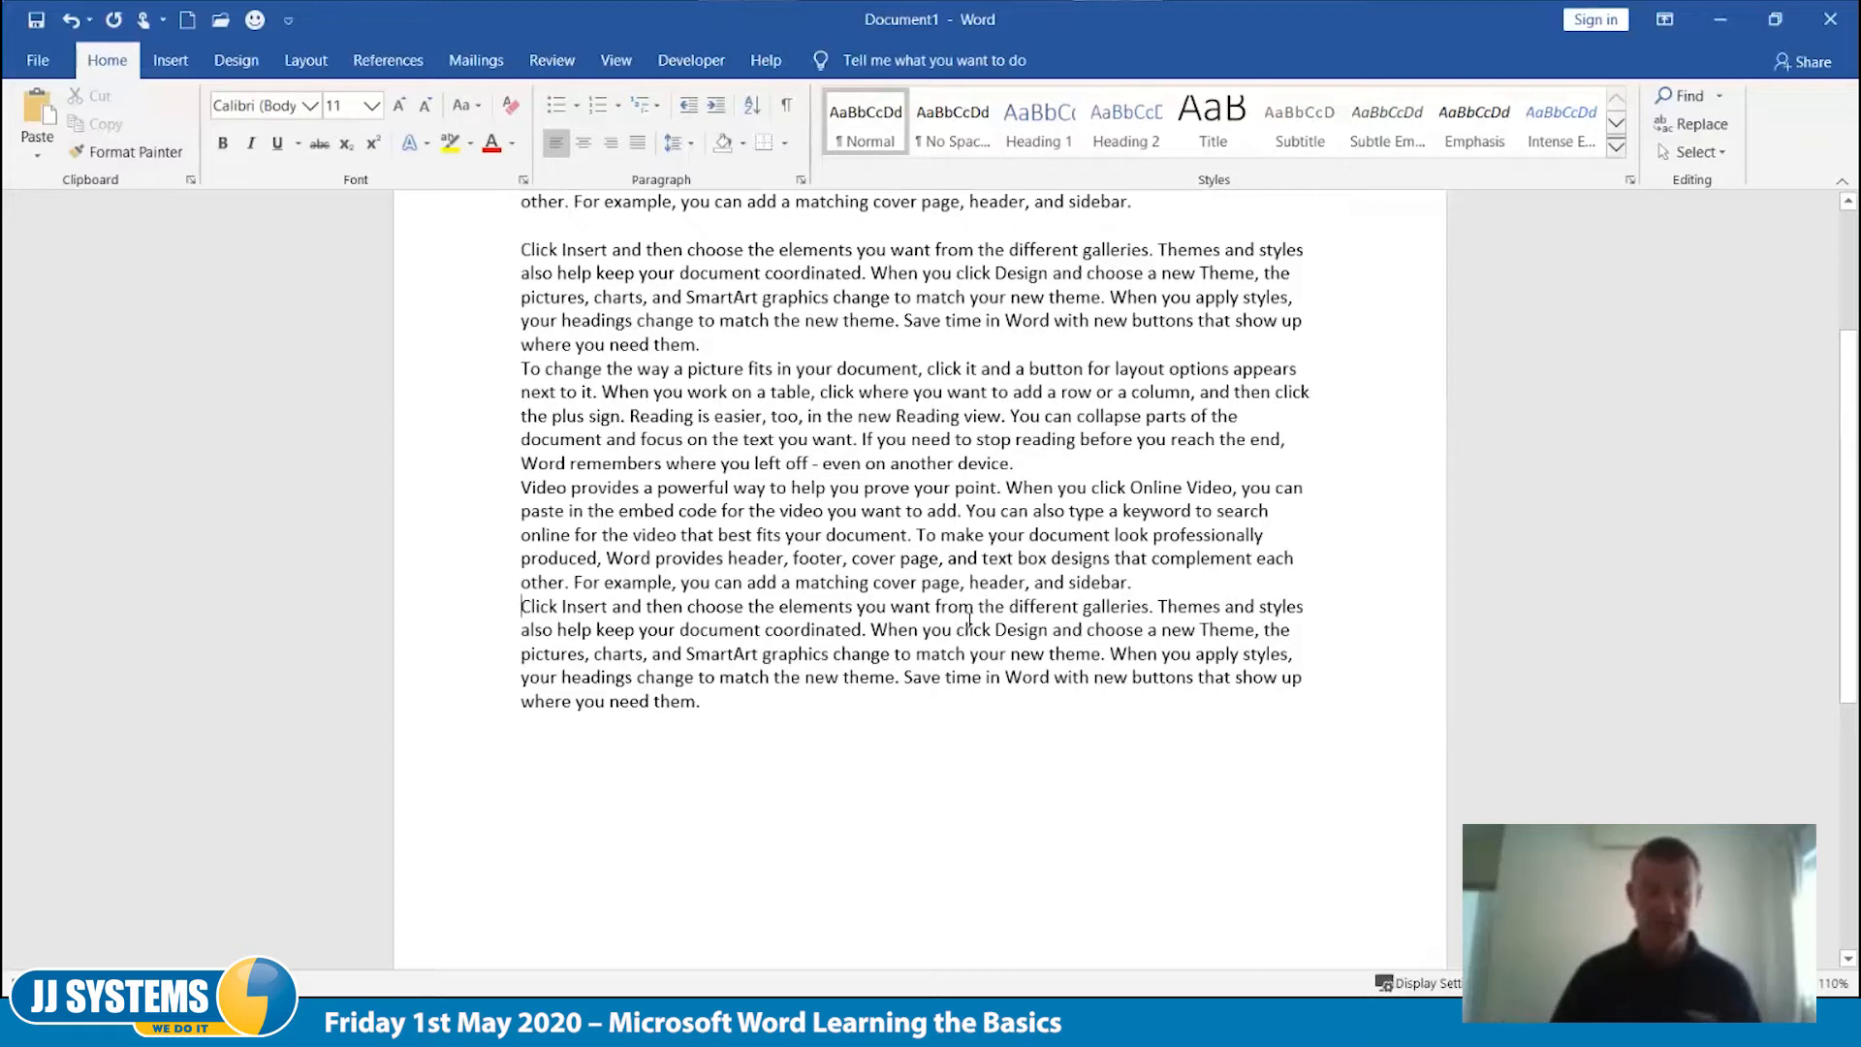
key("Return")
key("Return")
key("Return")
key("Return")
key("Return")
key("Return")
key("Return")
key("Return")
key("Return")
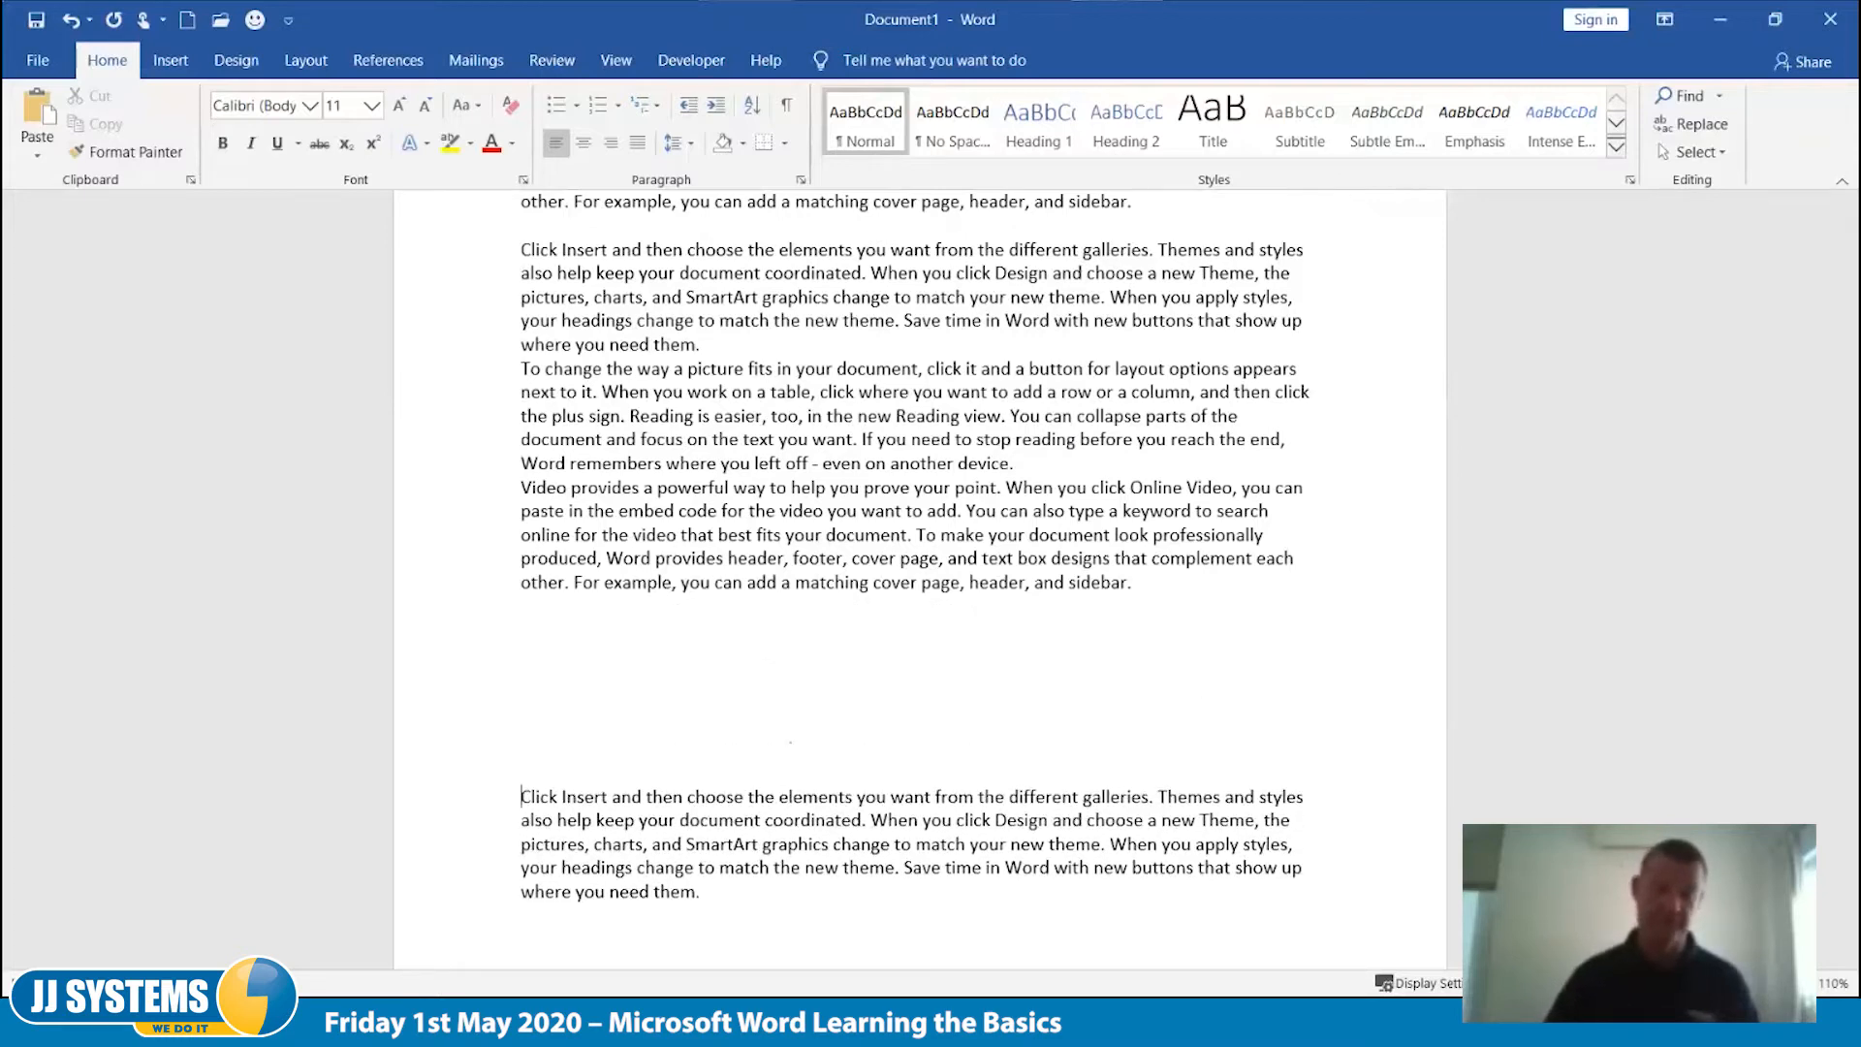
scroll(967, 621, "down", 5)
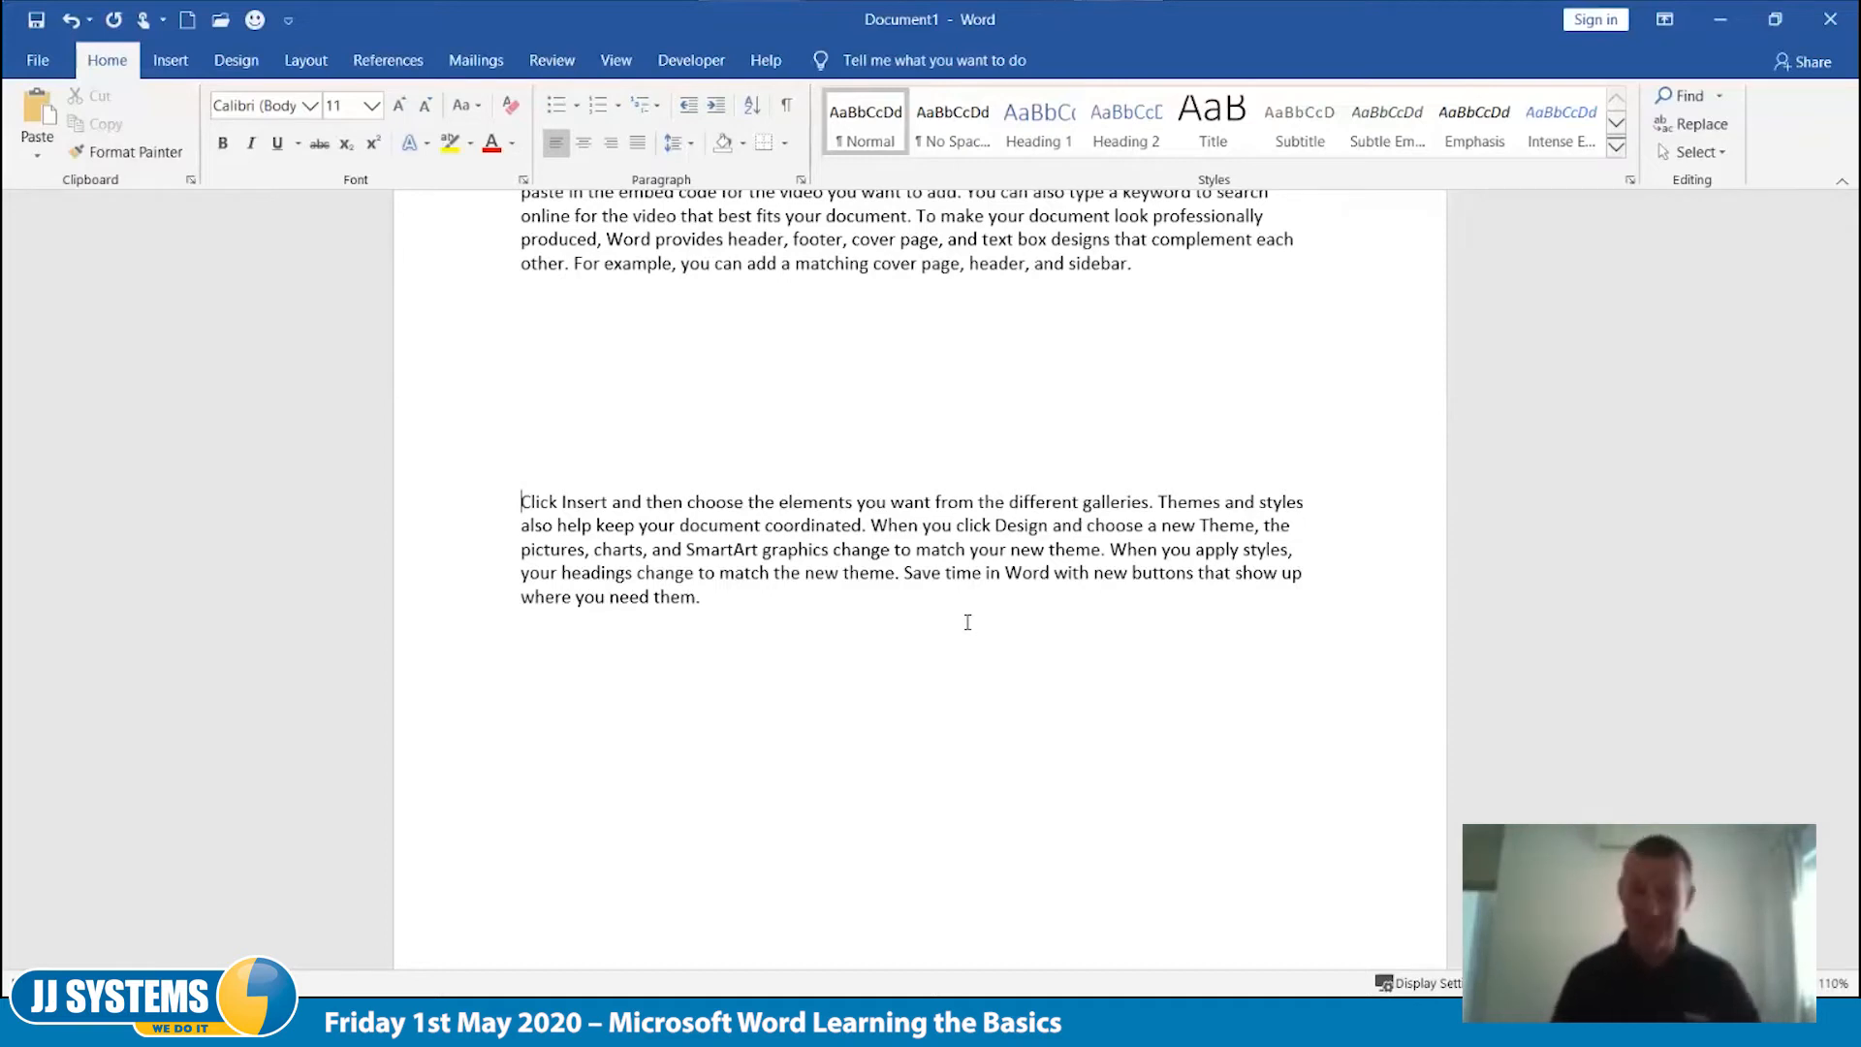
scroll(974, 640, "up", 5)
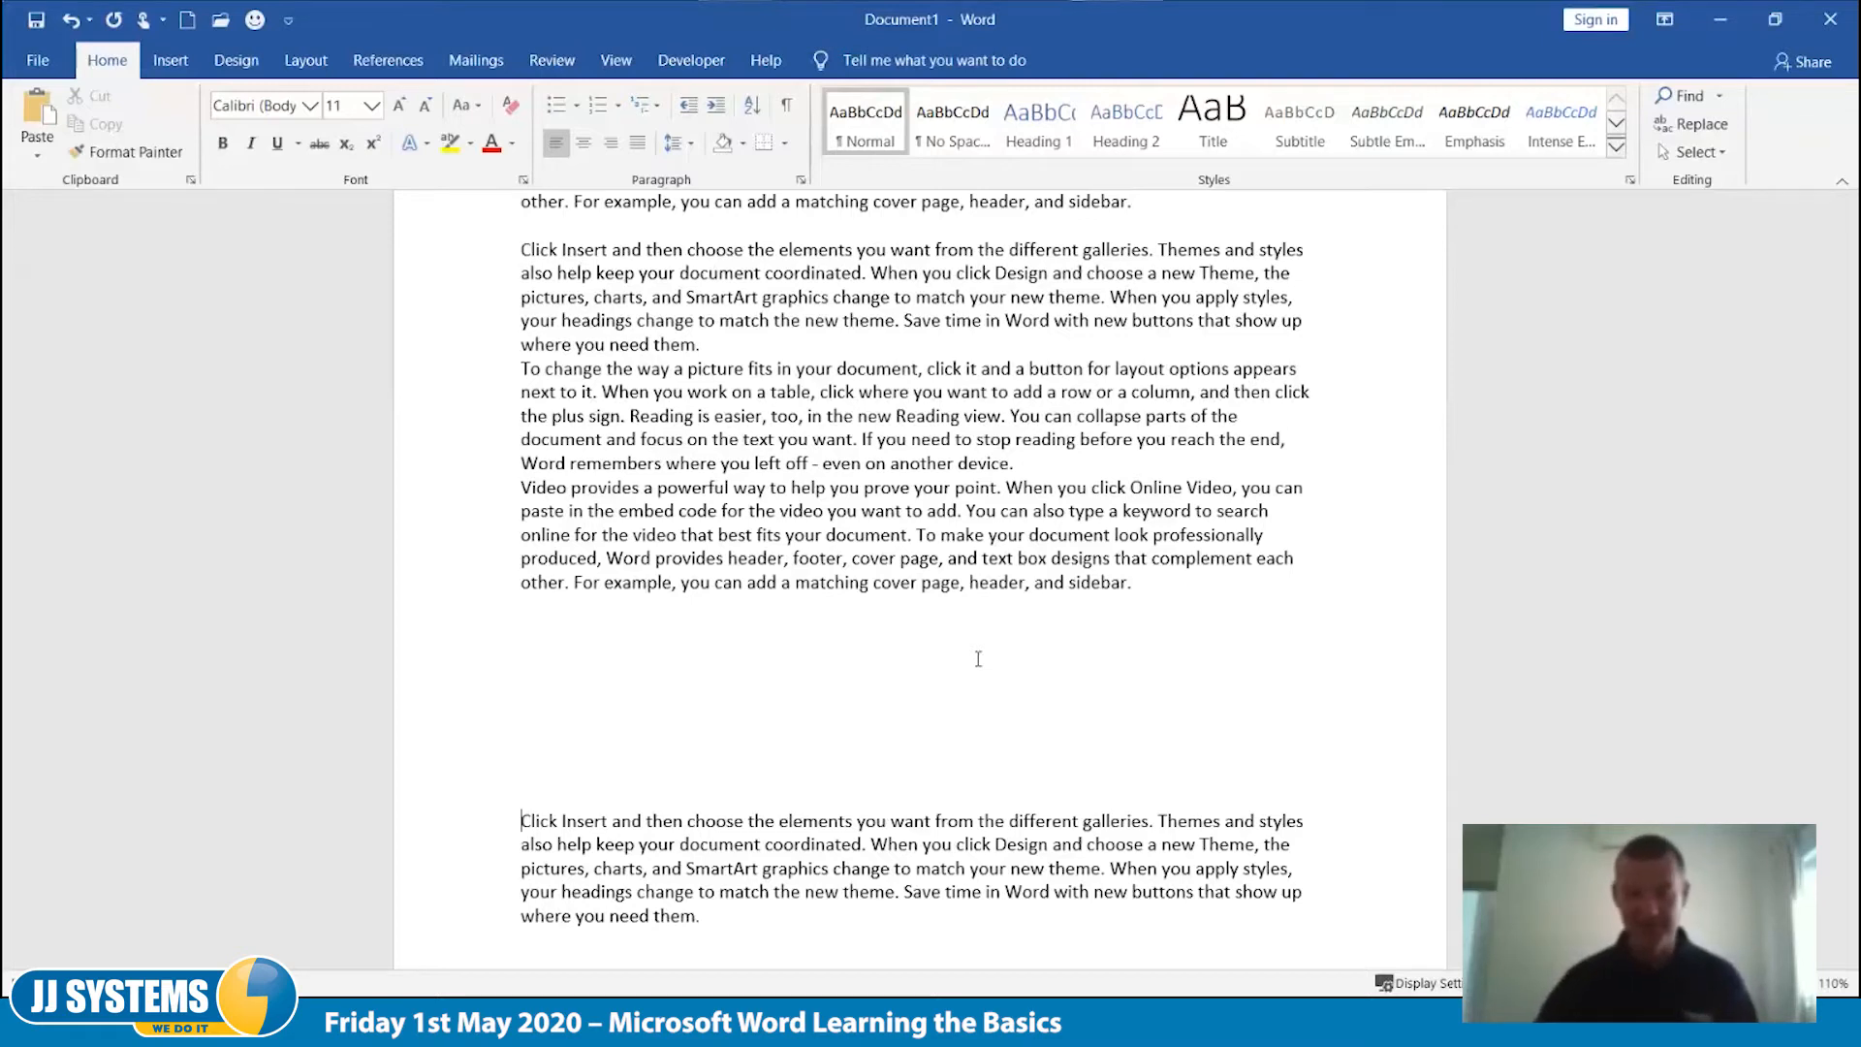
Step: Split the first paragraph after "prove your point." and leave one blank line before "When you click Online Video"
scroll(978, 659, "up", 4)
left_click(1007, 353)
key("Return")
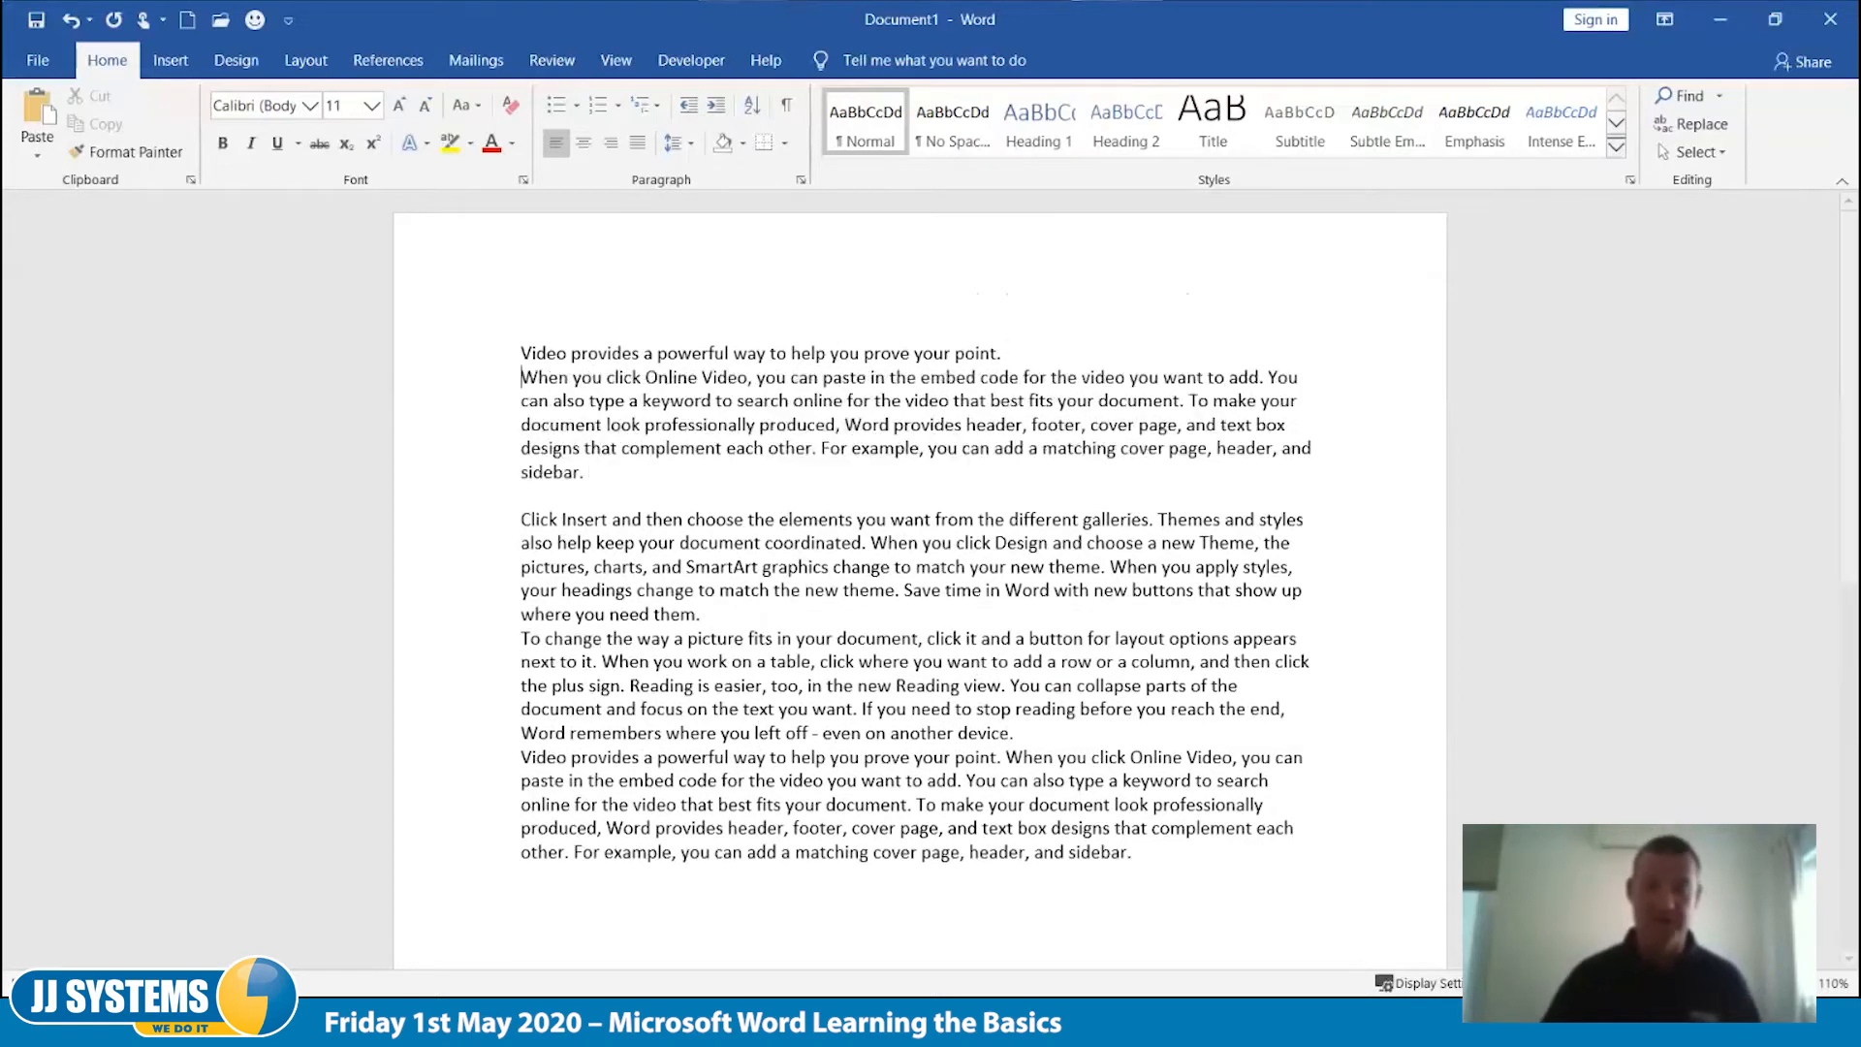
key("Return")
key("Return")
key("BackSpace")
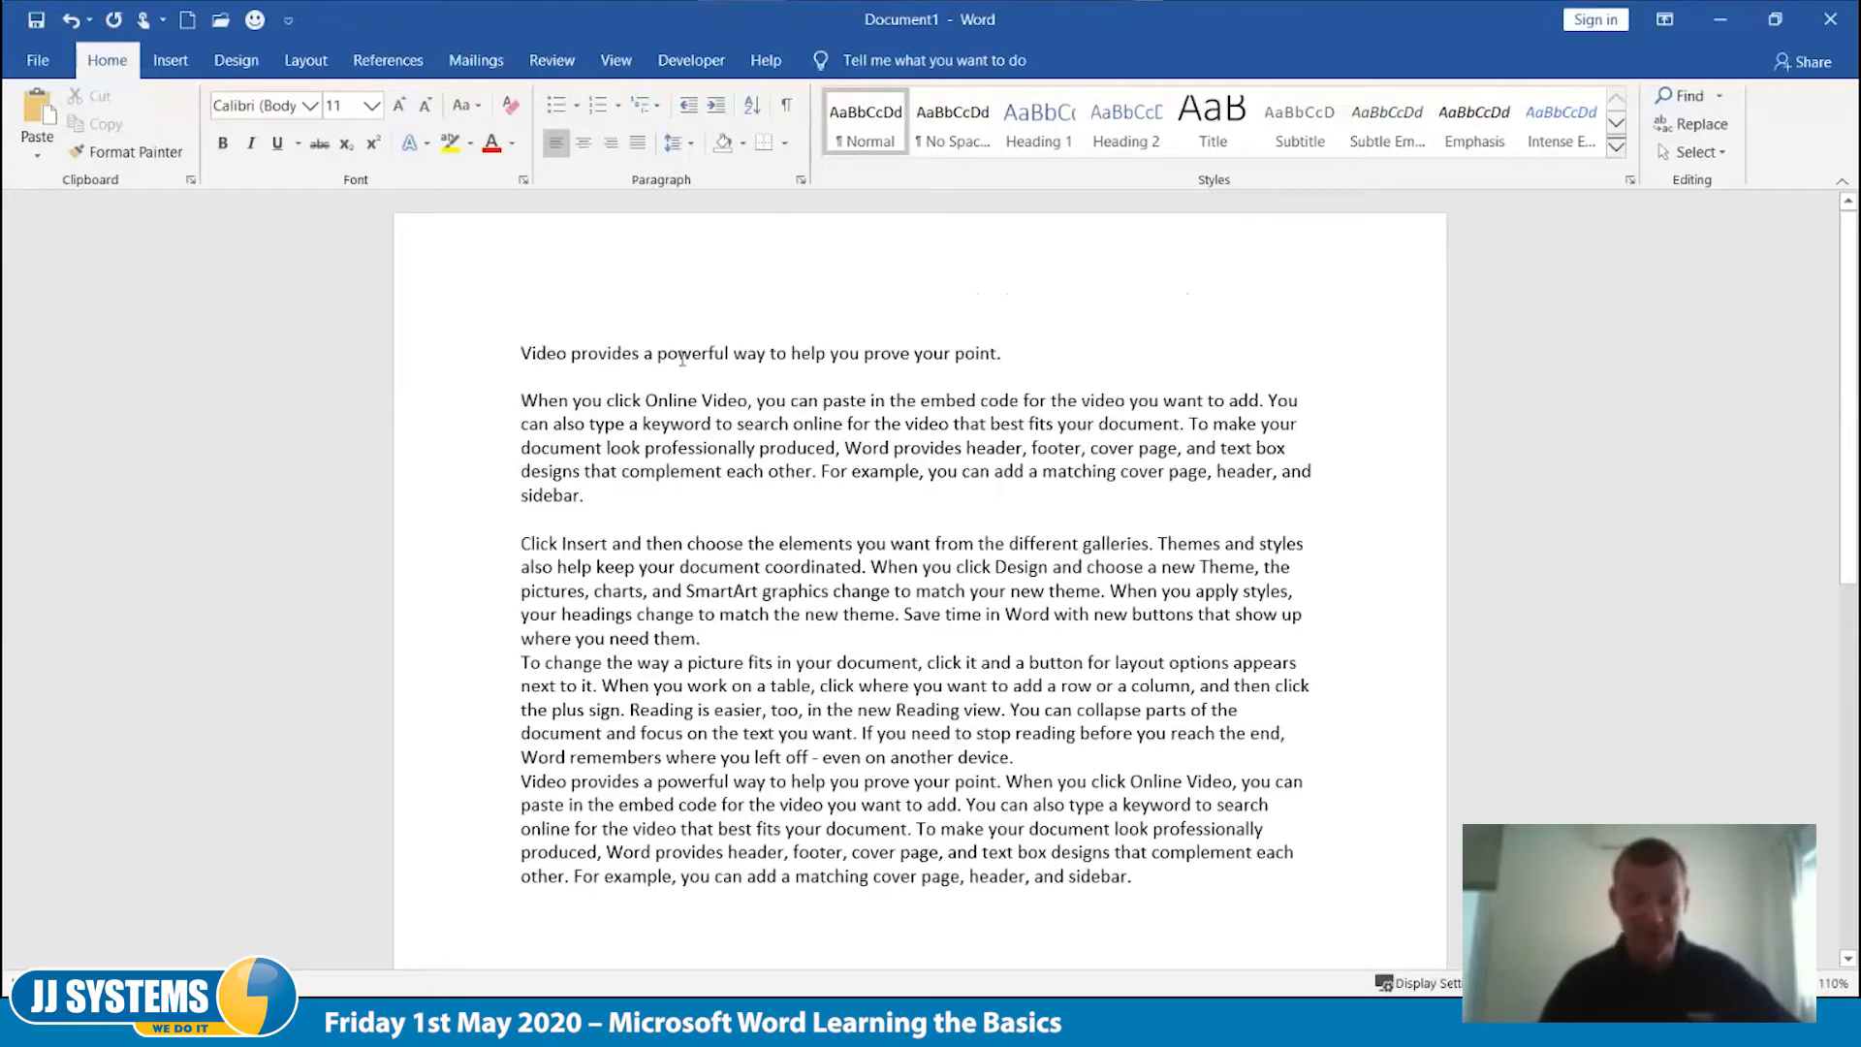
Step: Remove the full stop from the first line, "Video provides a powerful way to help you prove your point", and underline the whole line
left_click_drag(534, 354, 994, 352)
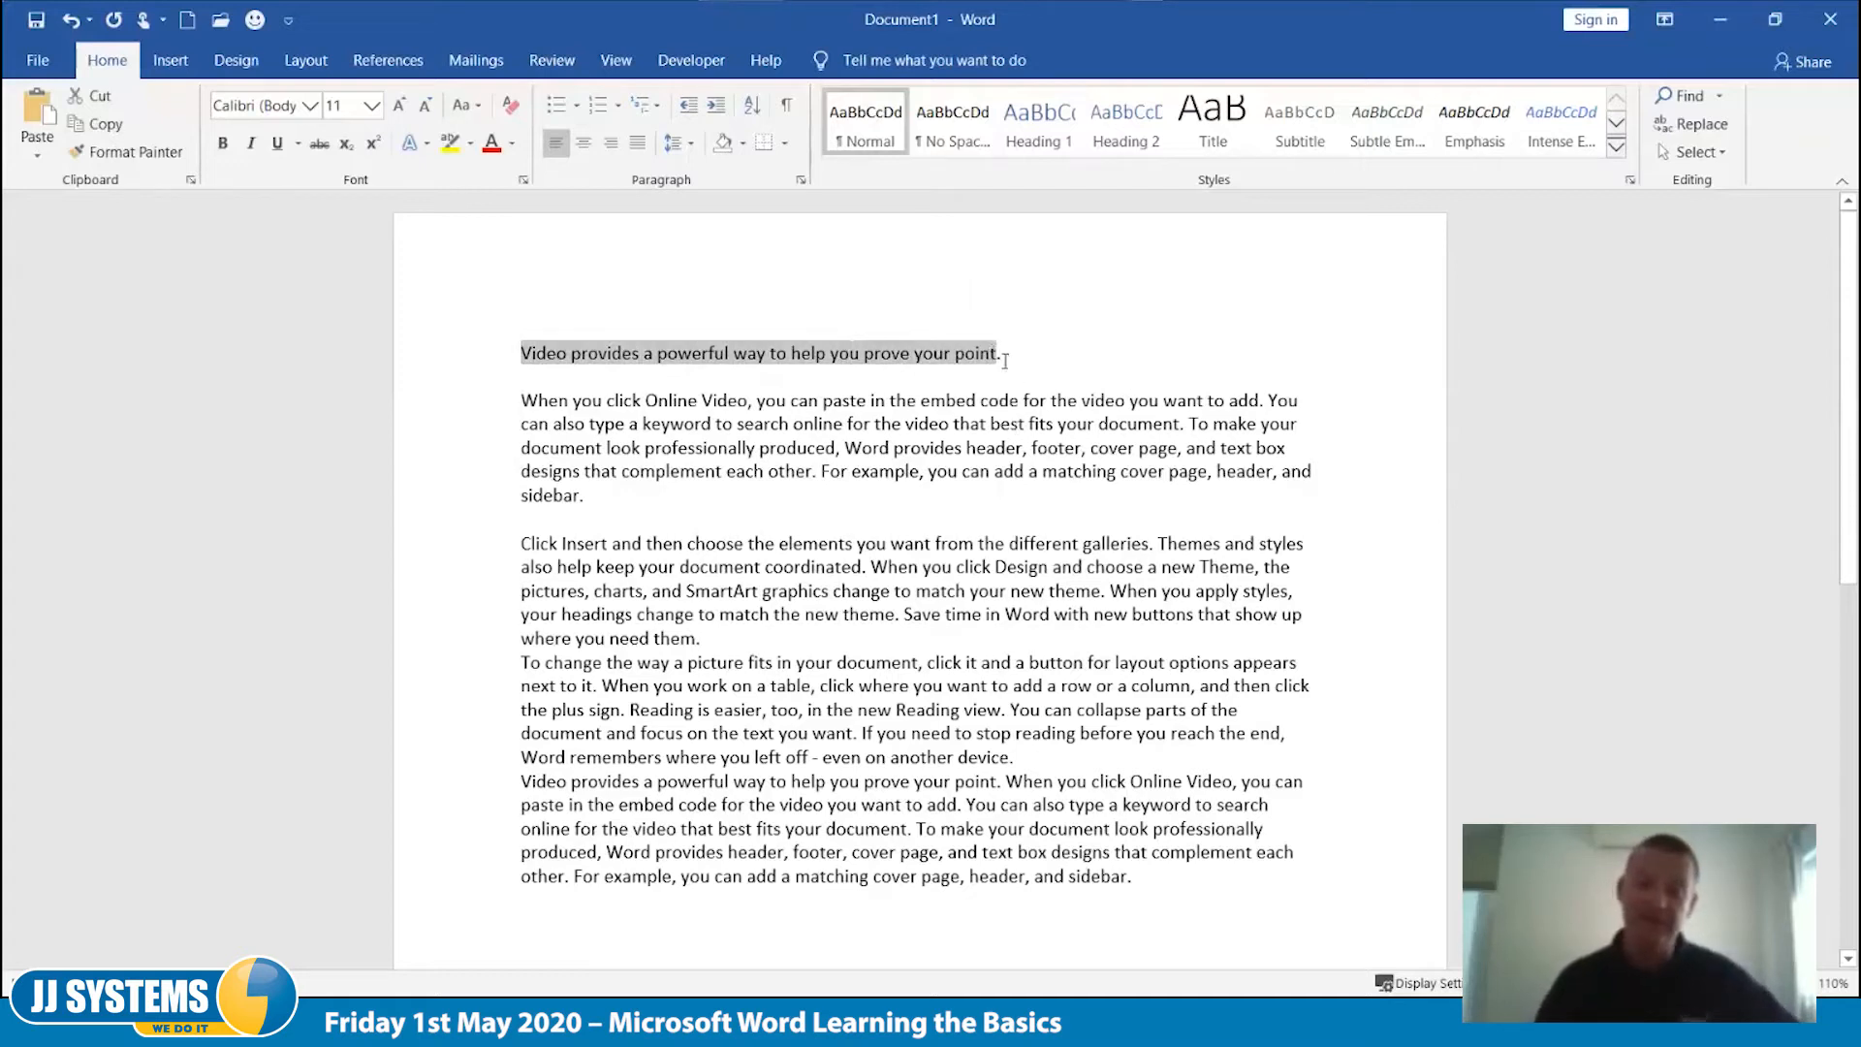
key("End")
key("BackSpace")
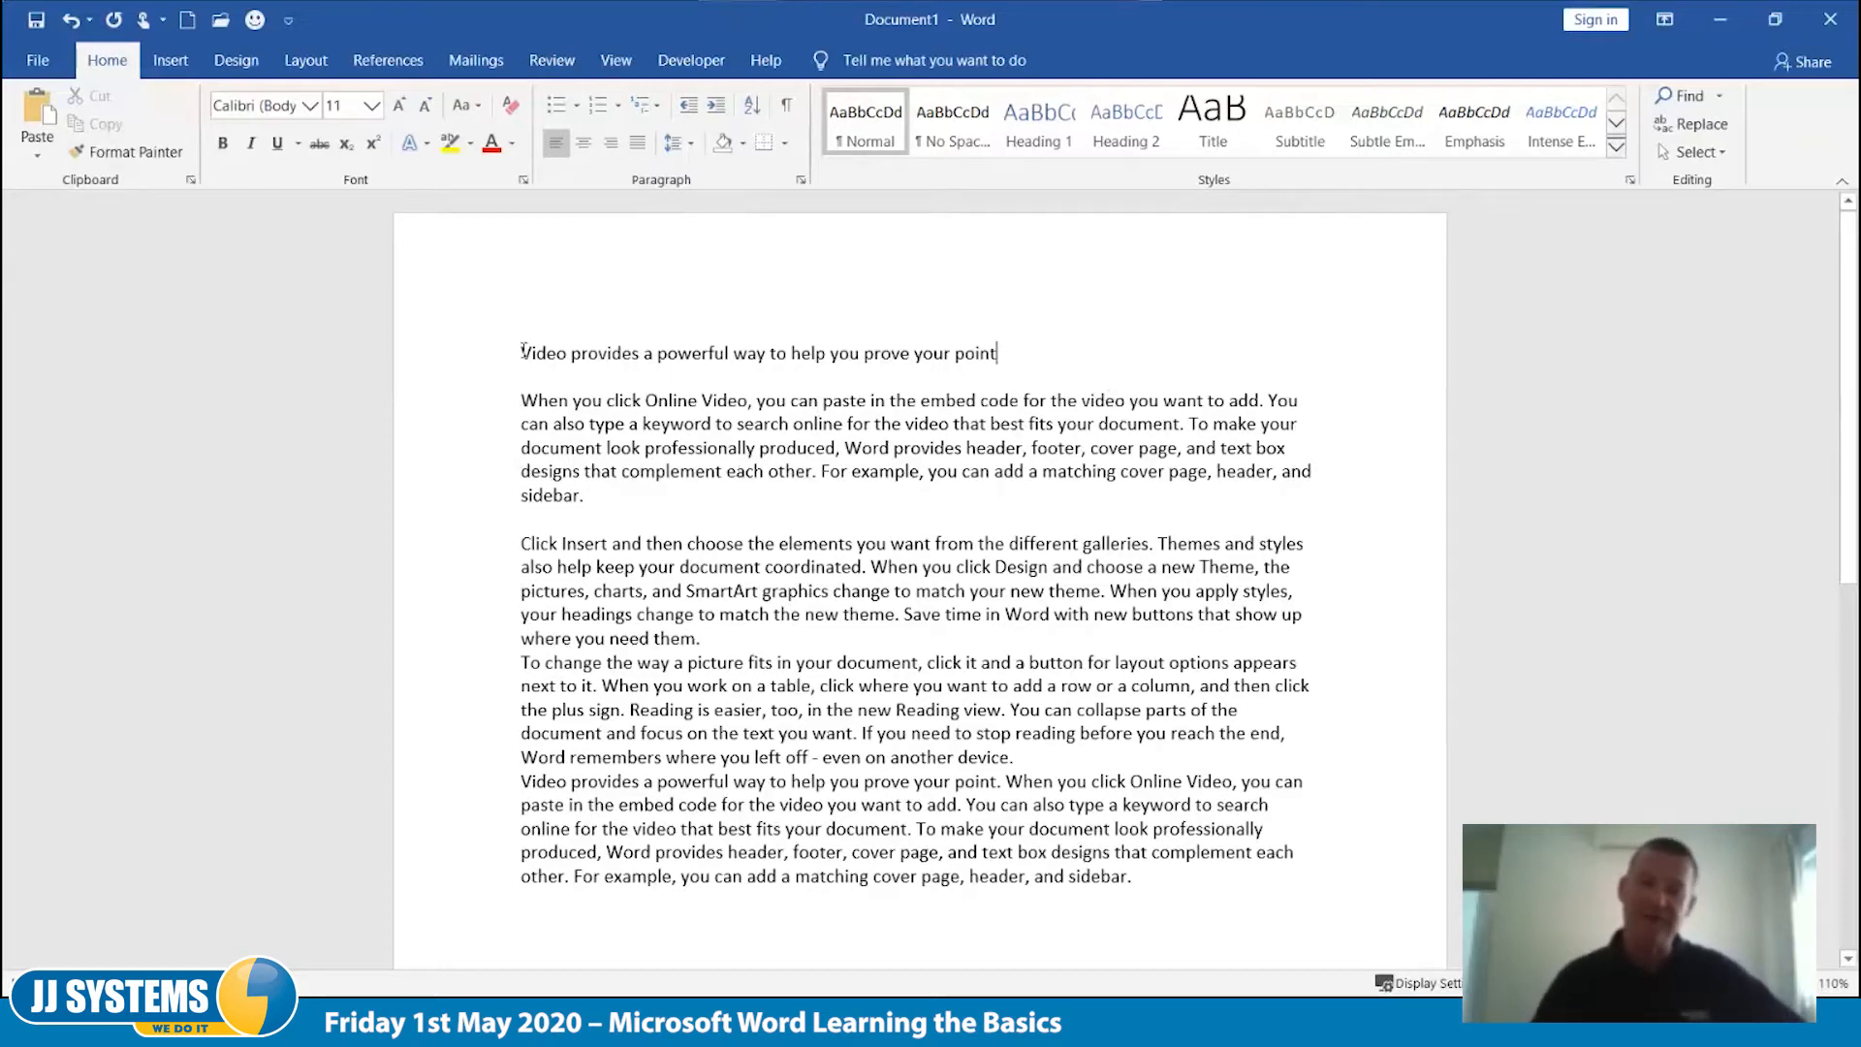
left_click_drag(520, 353, 1009, 355)
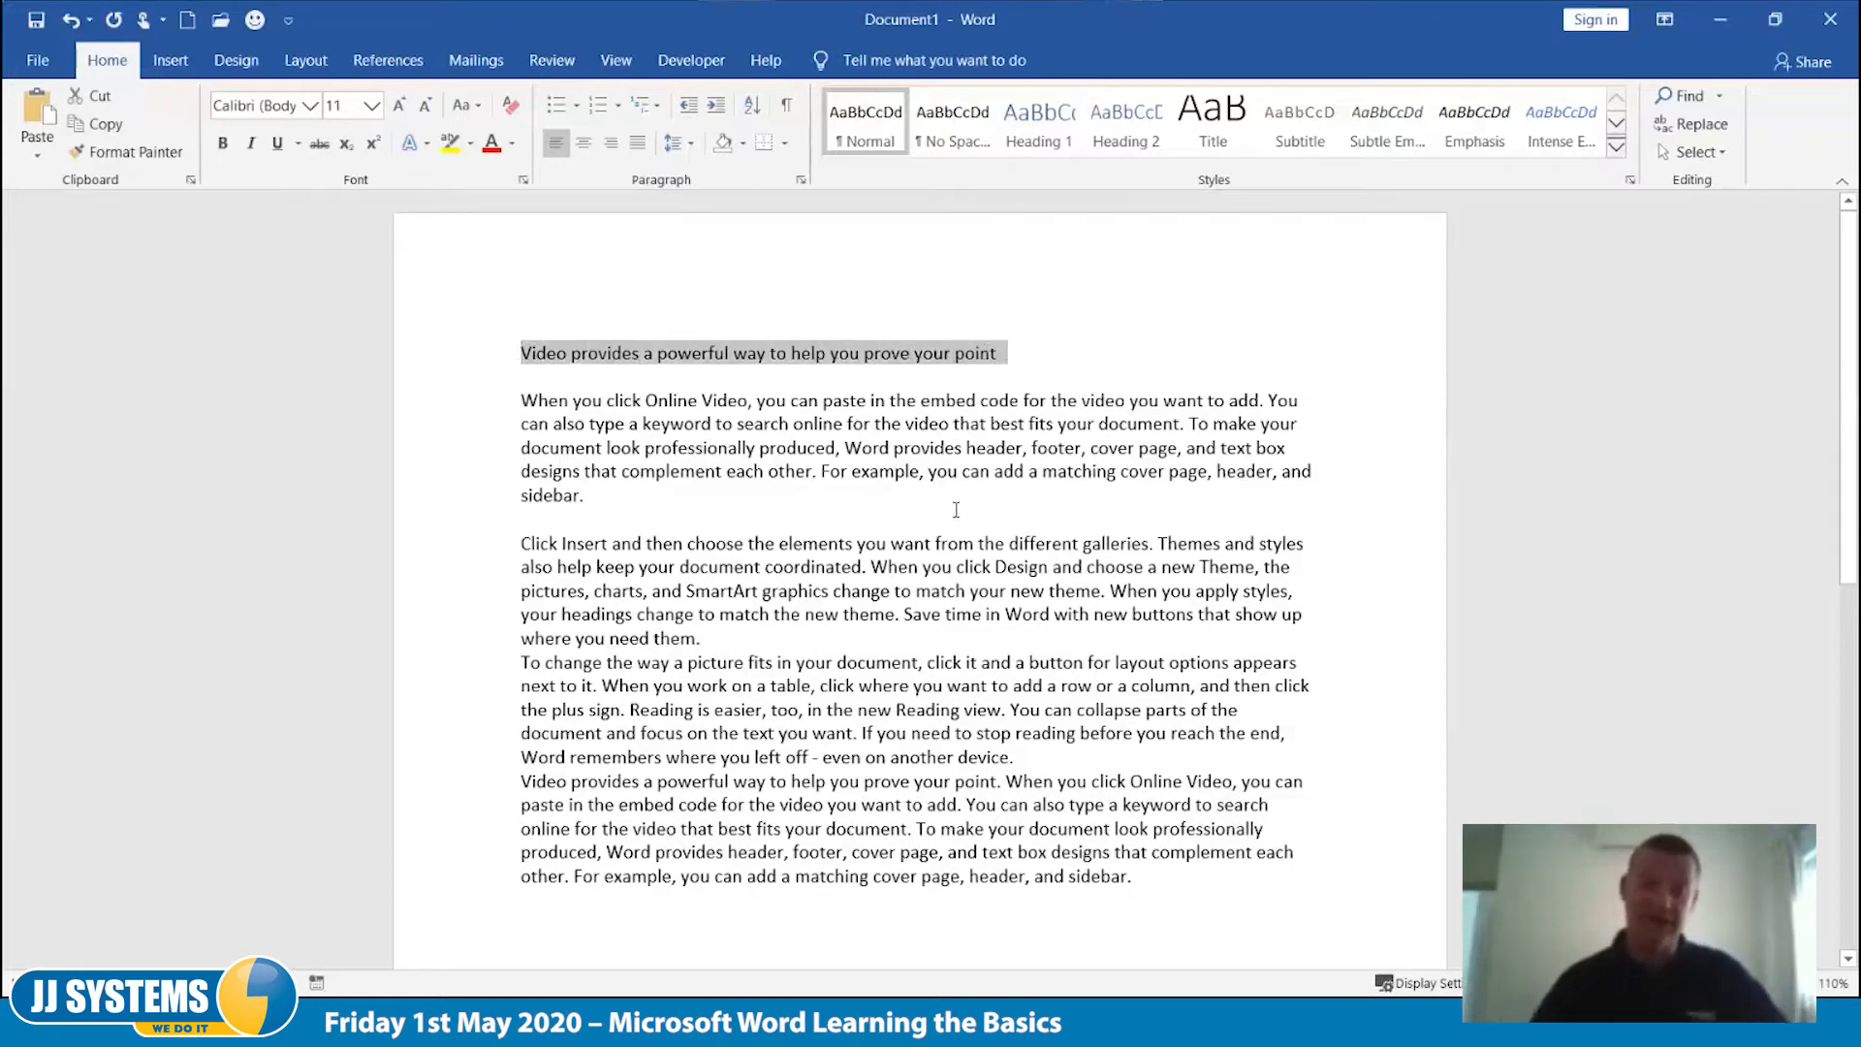
left_click(276, 153)
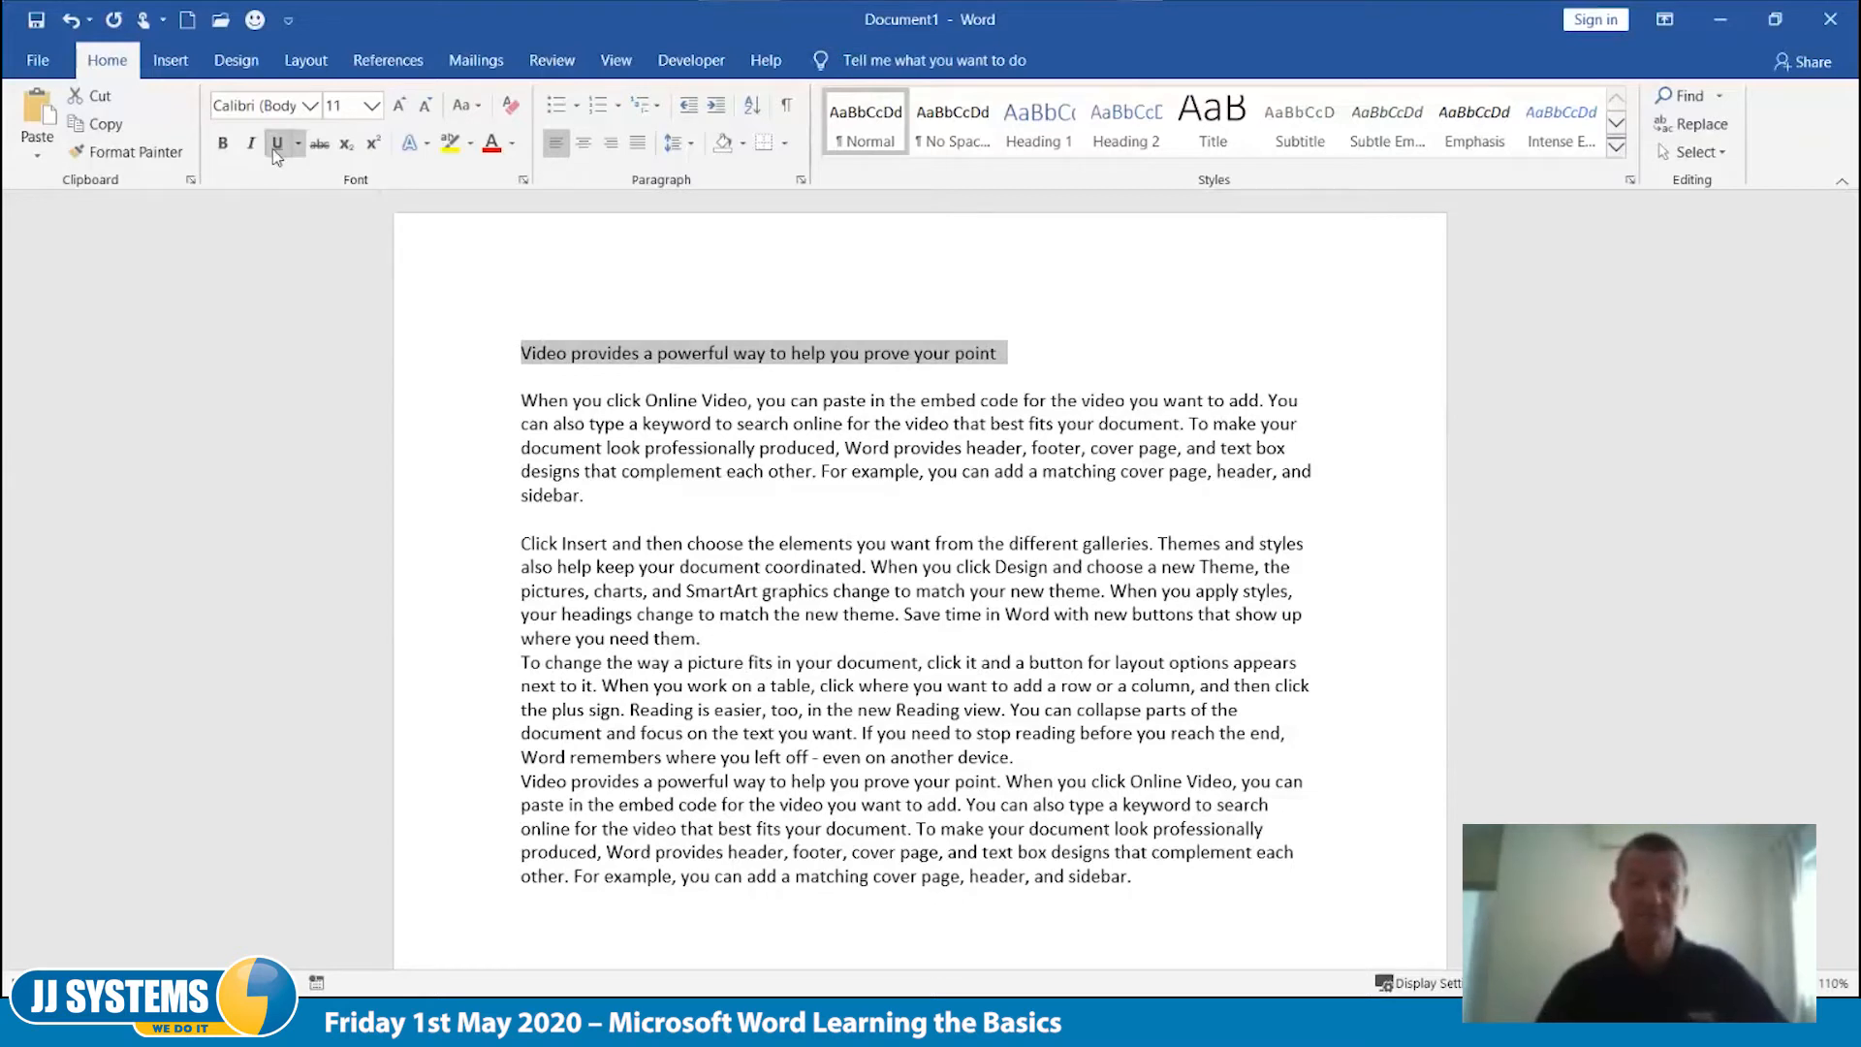
right_click(730, 358)
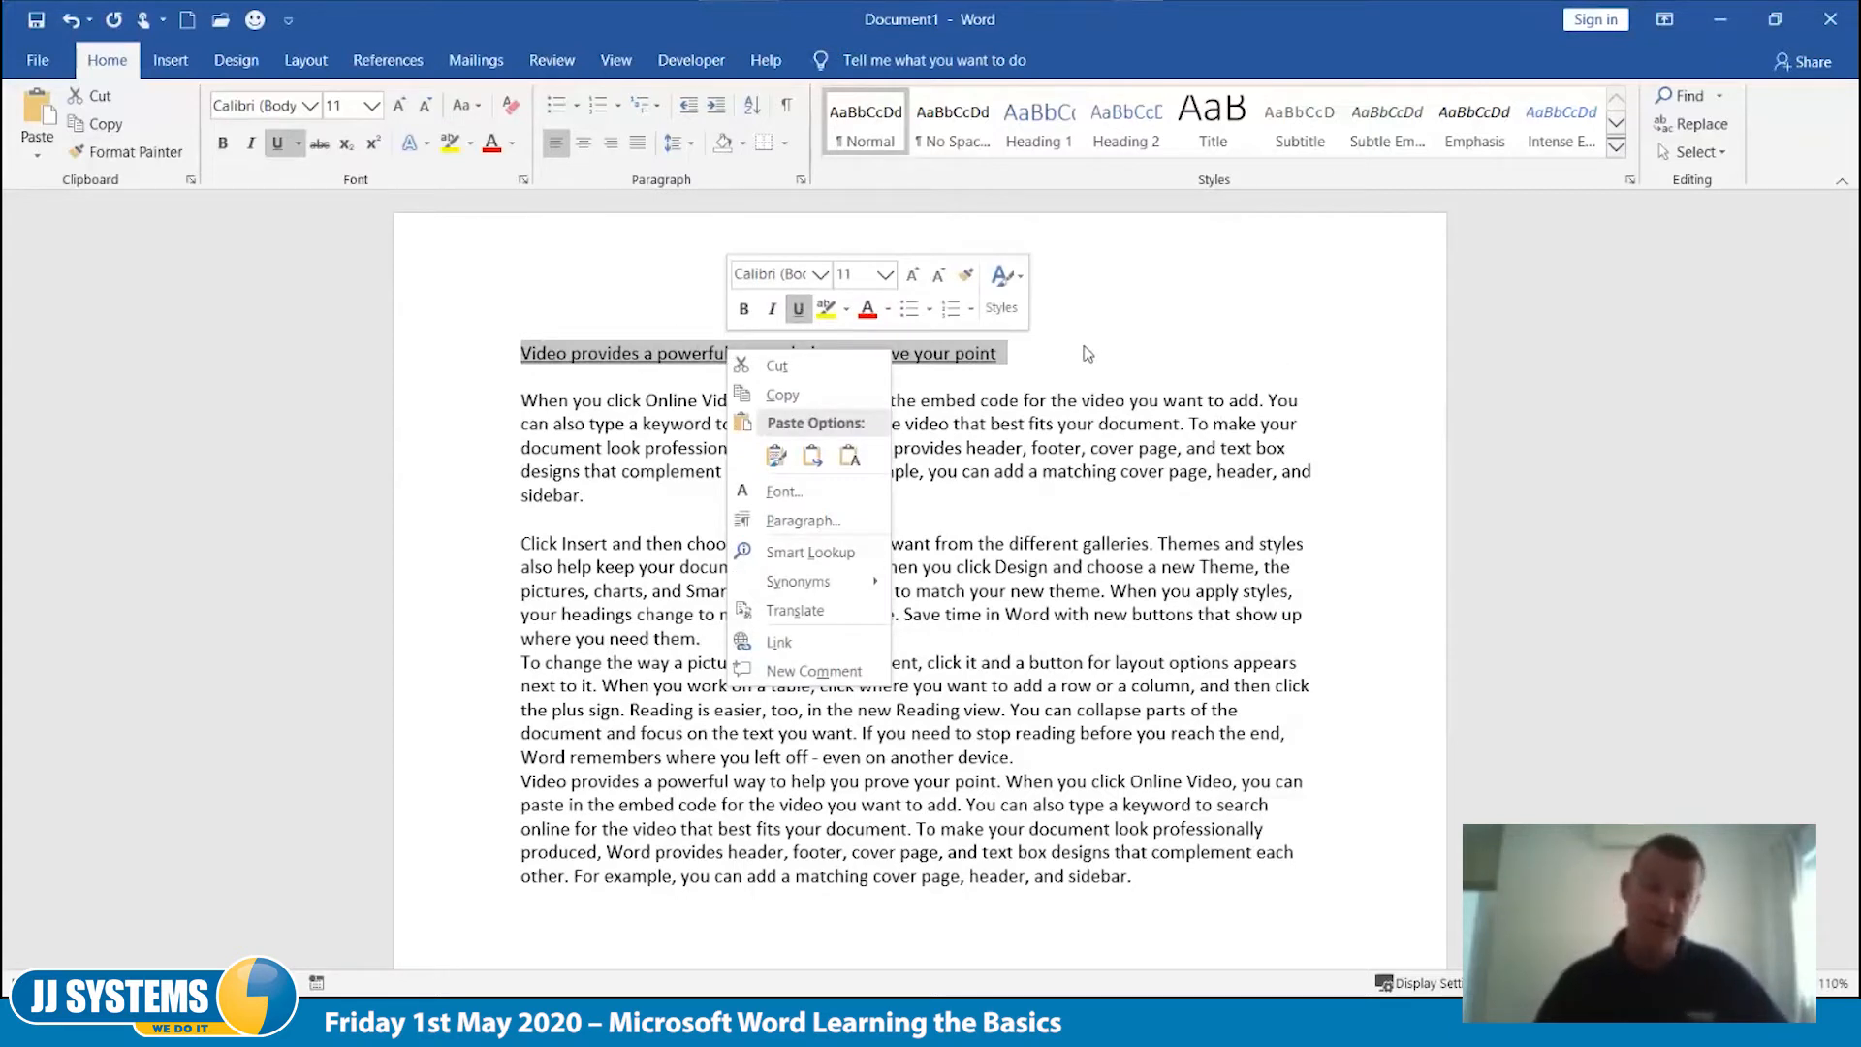
key("Escape")
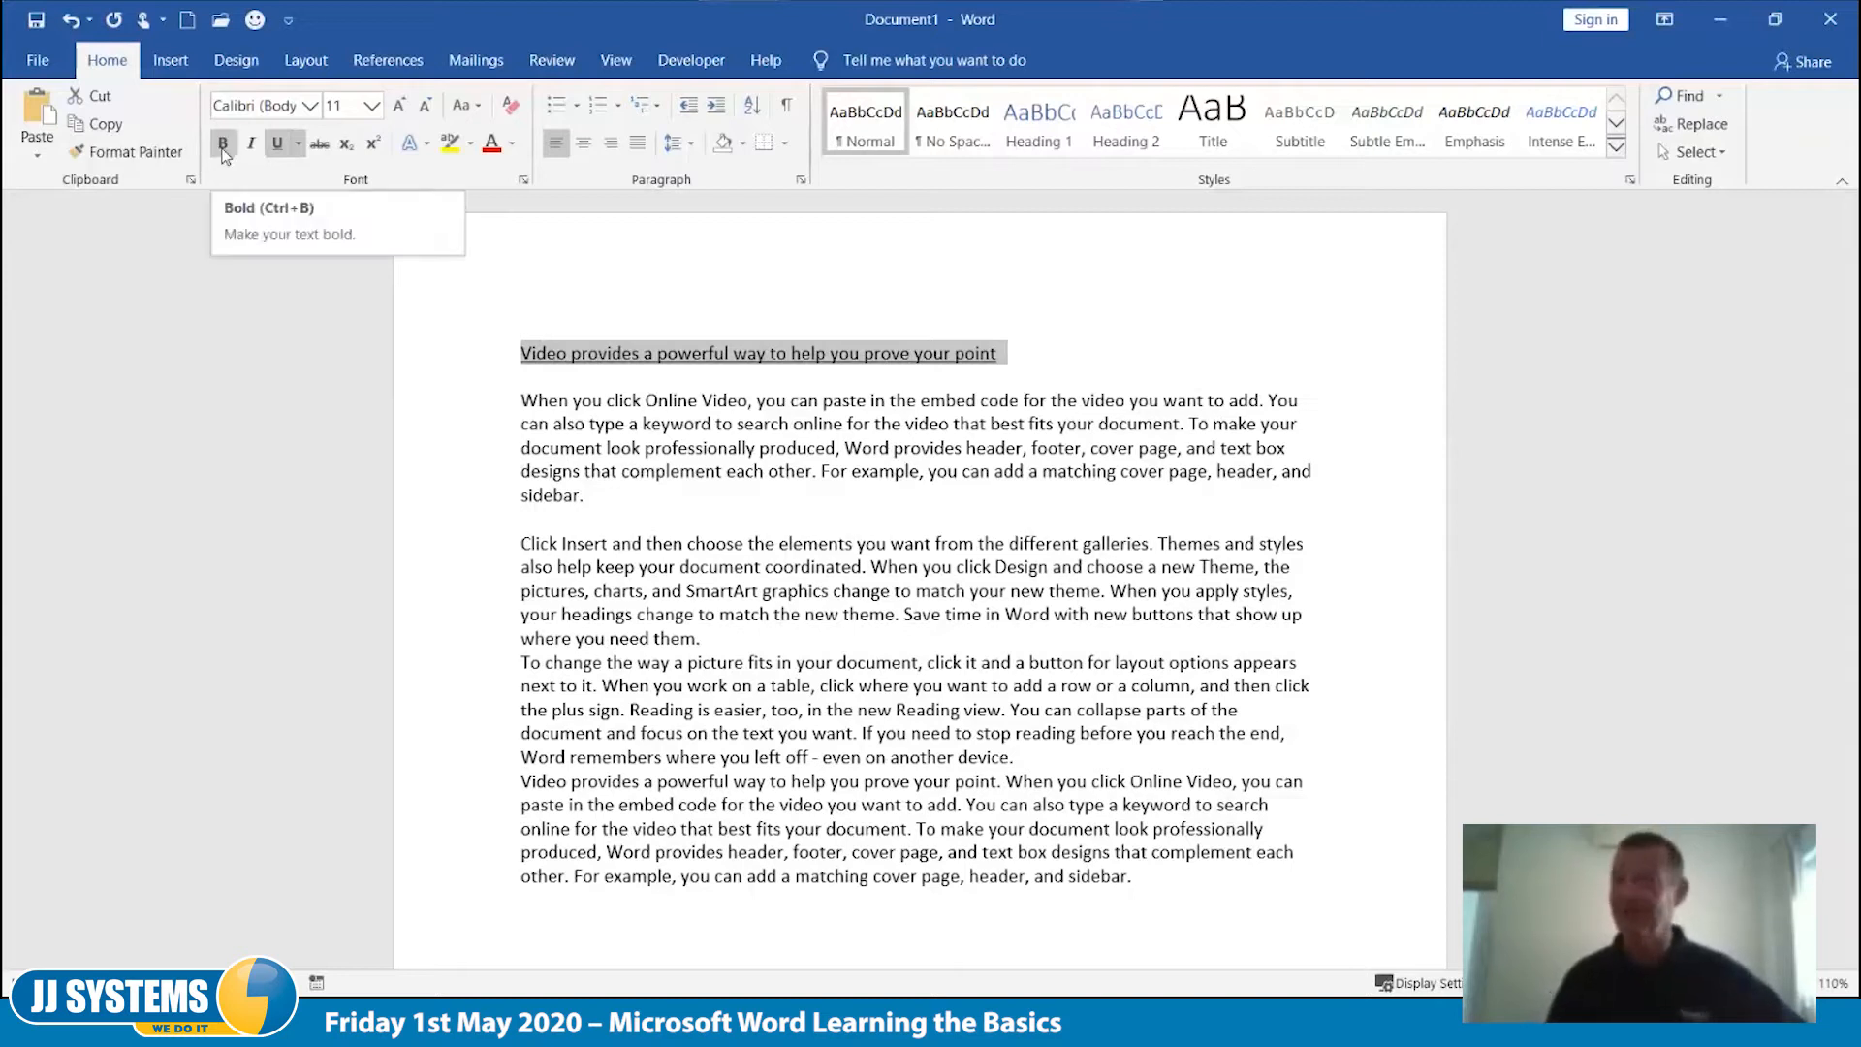
left_click(590, 405)
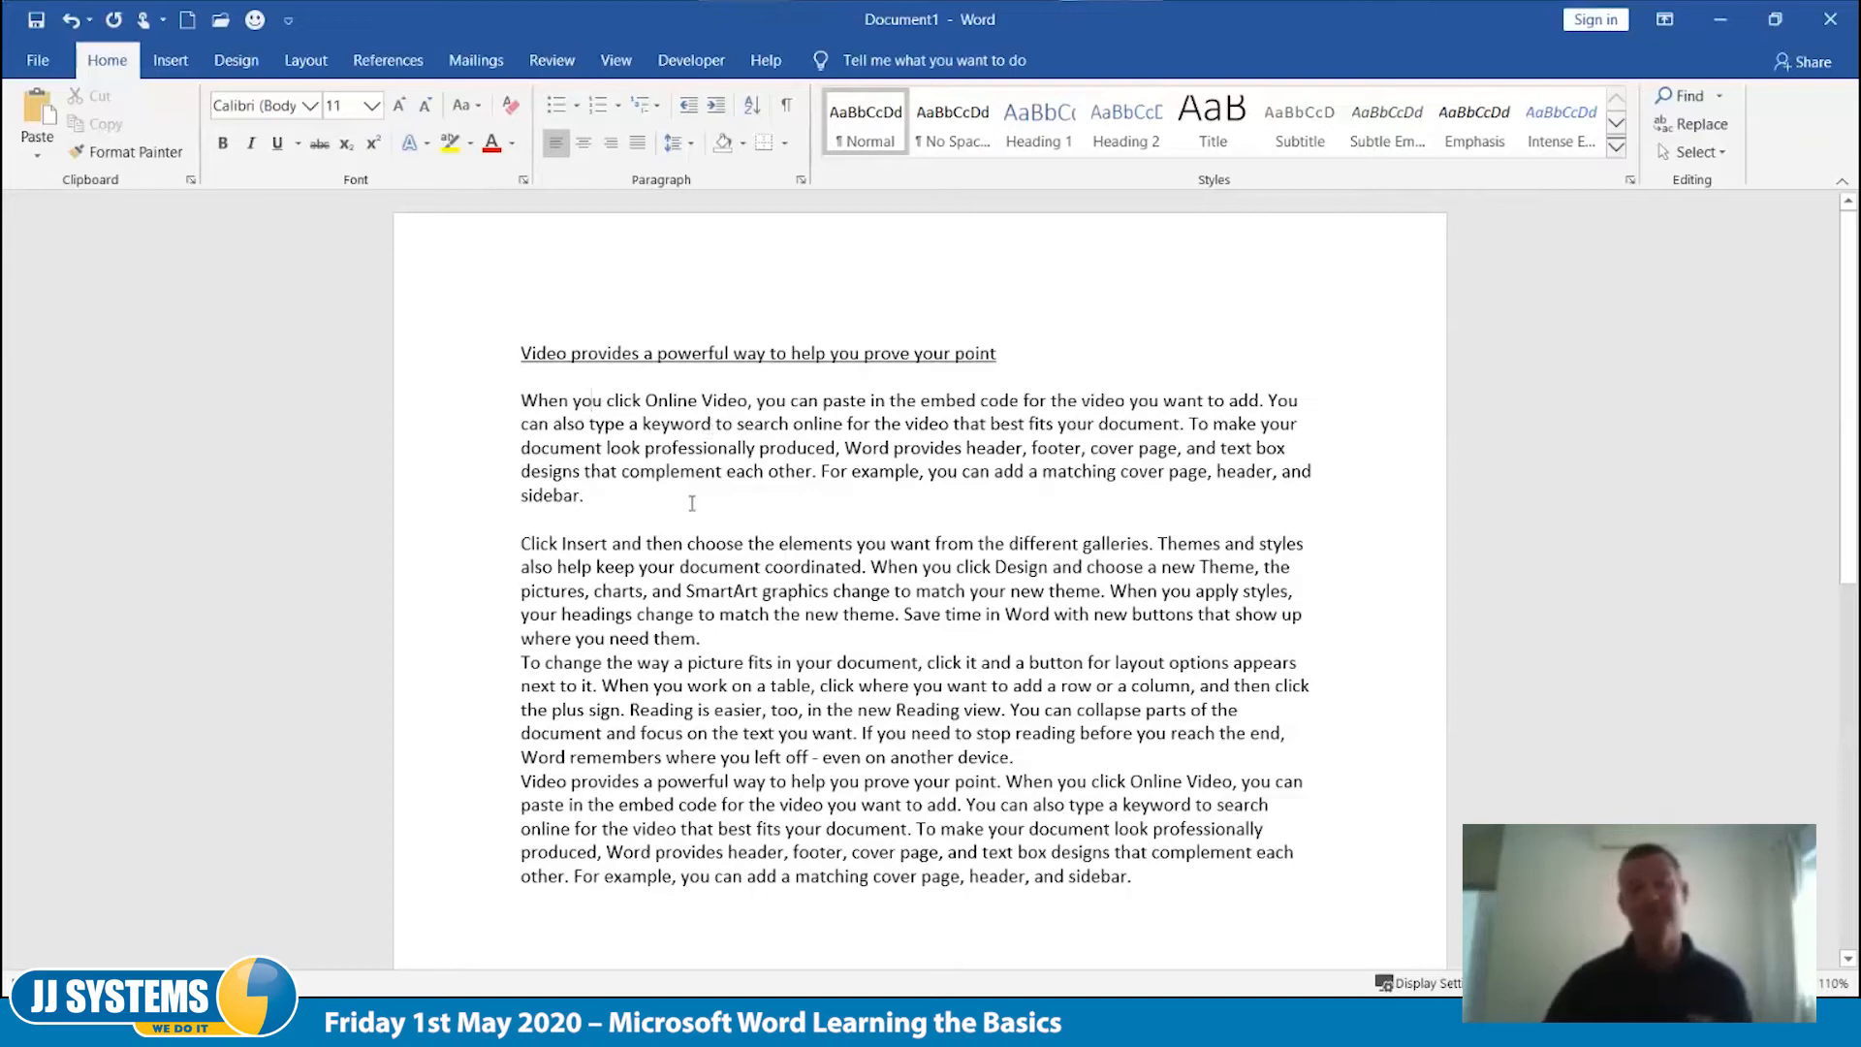
Step: Make the word "Video" bold in "When you click Online Video" in the paragraph below the underlined line
left_click(718, 400)
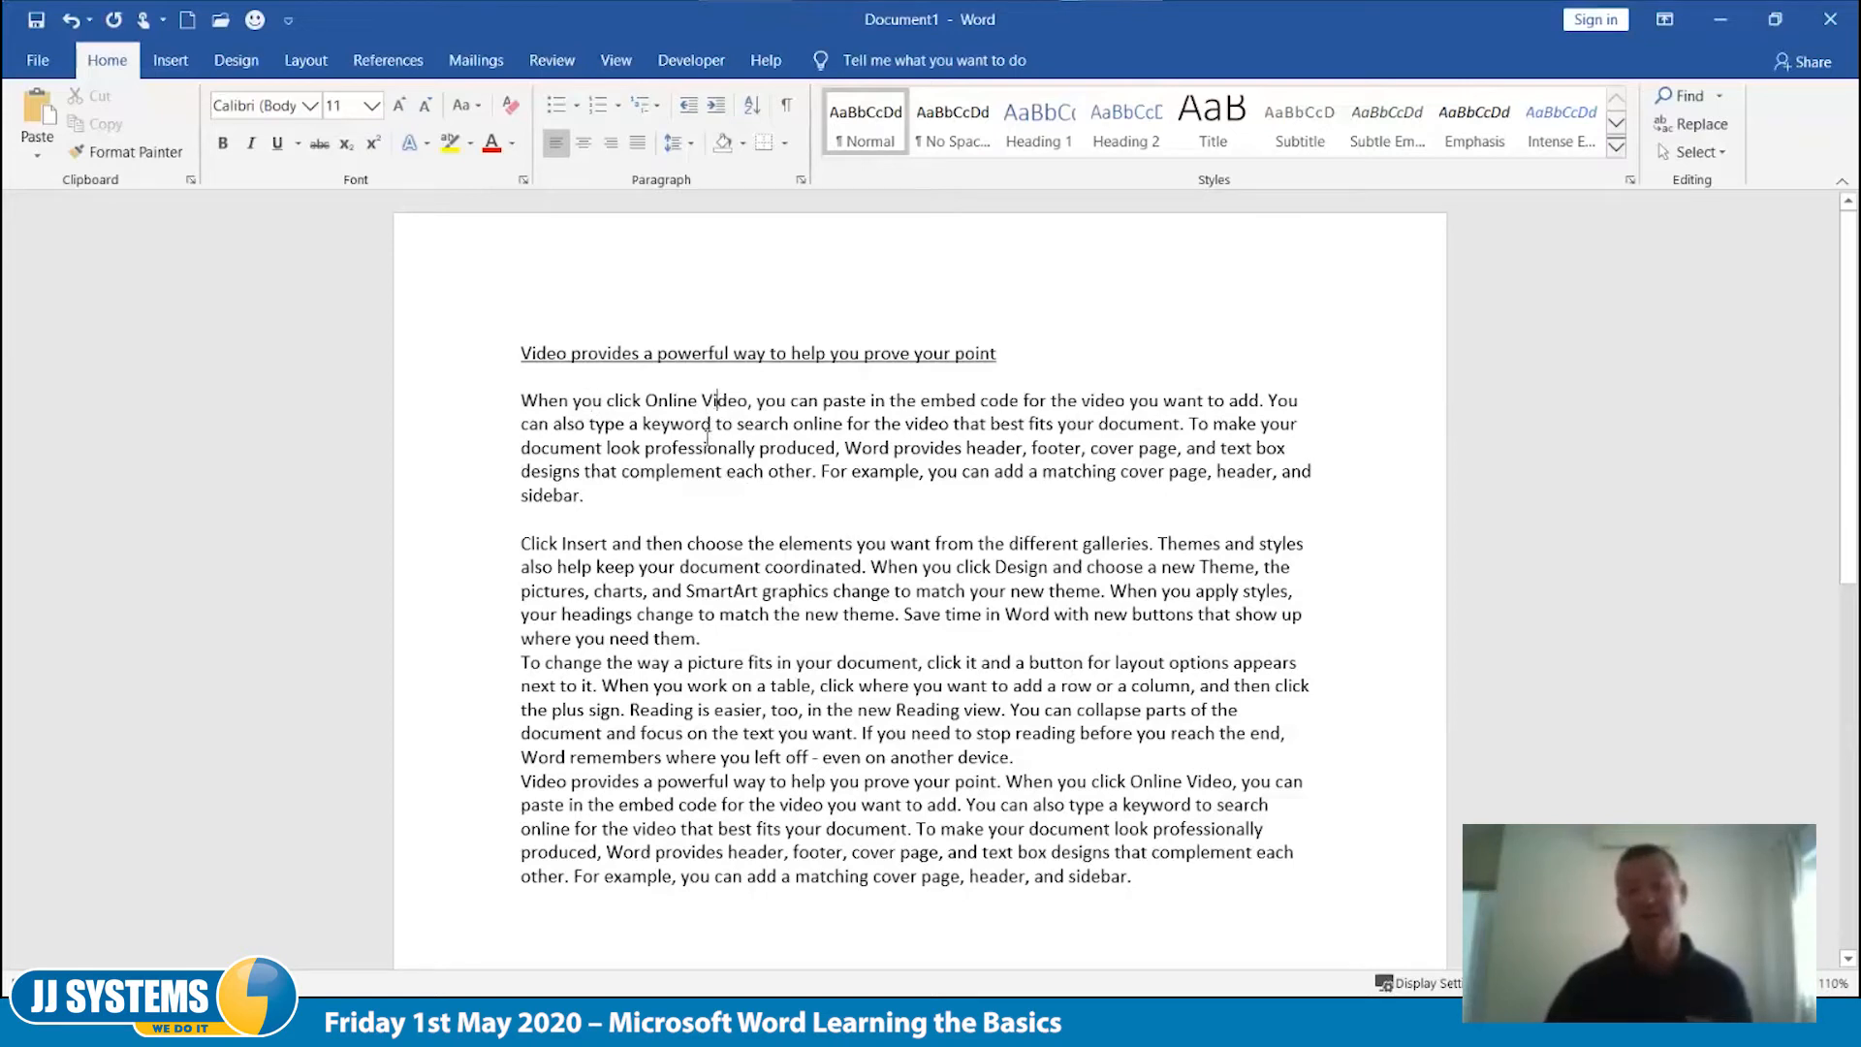
double_click(723, 401)
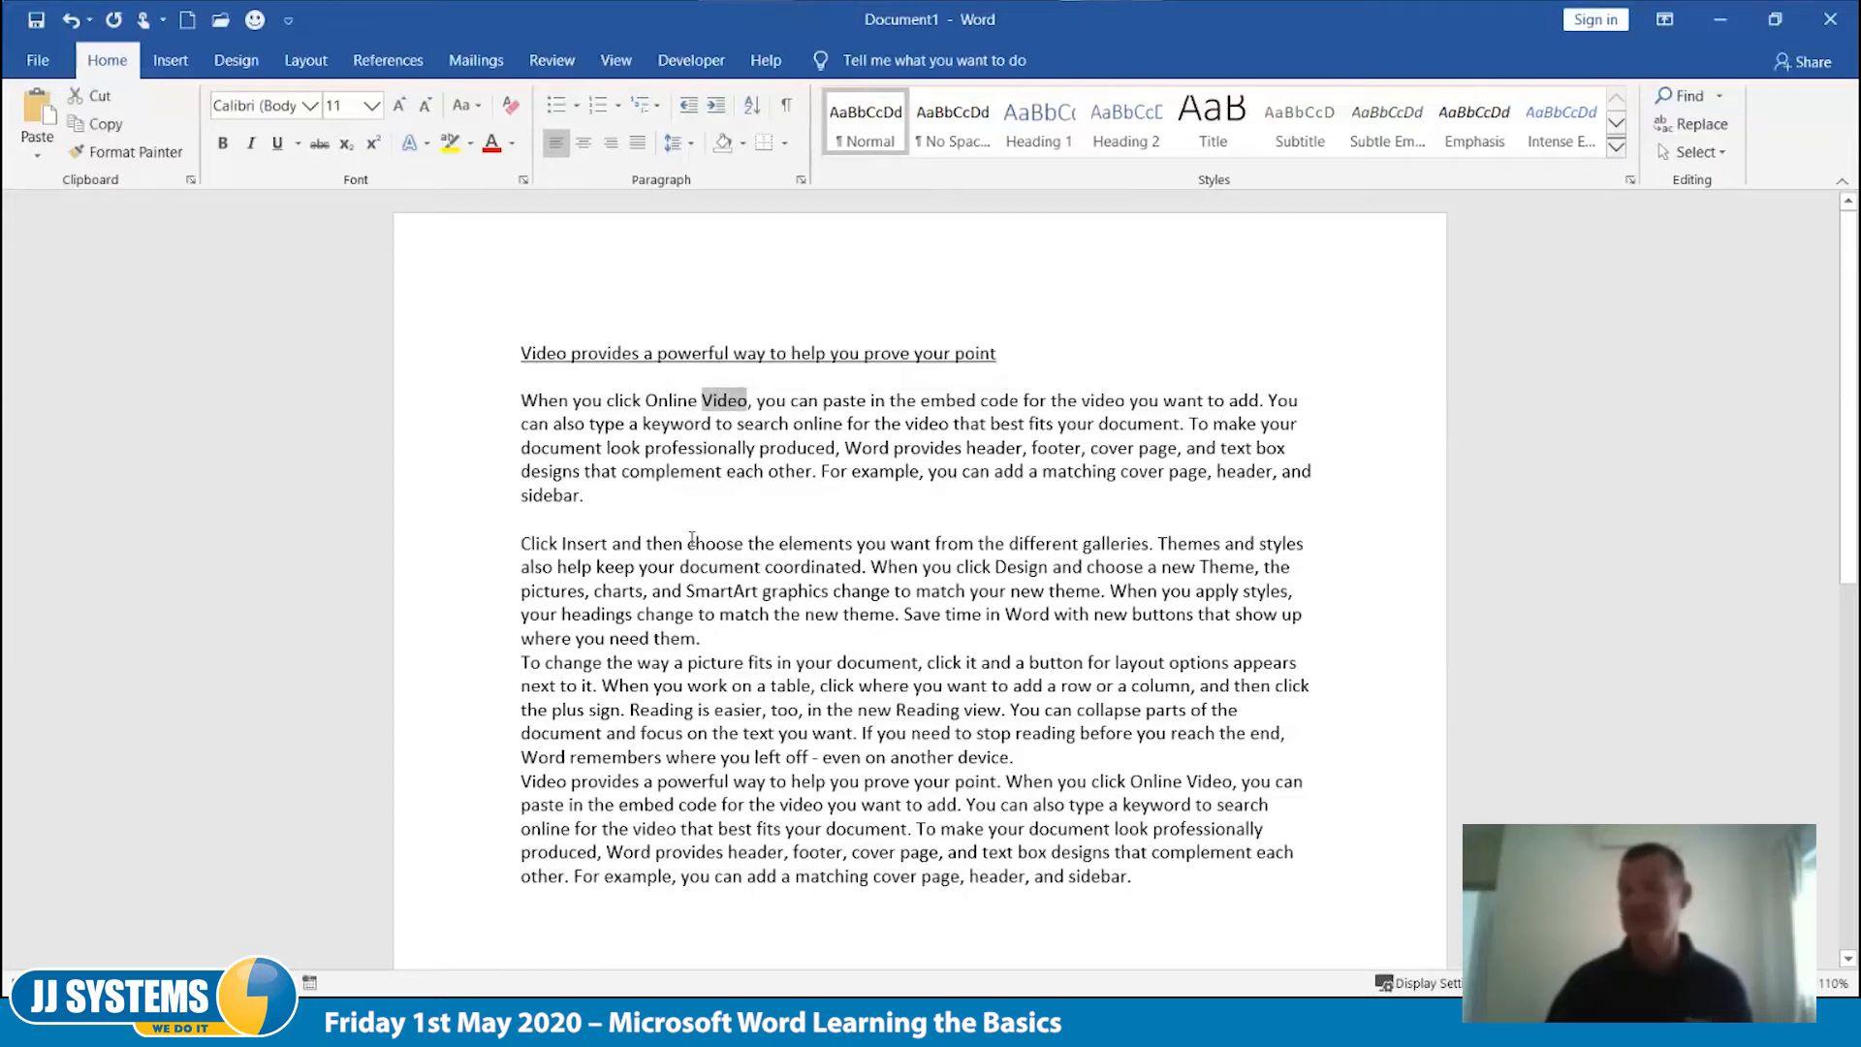
key("ctrl+b")
left_click(737, 471)
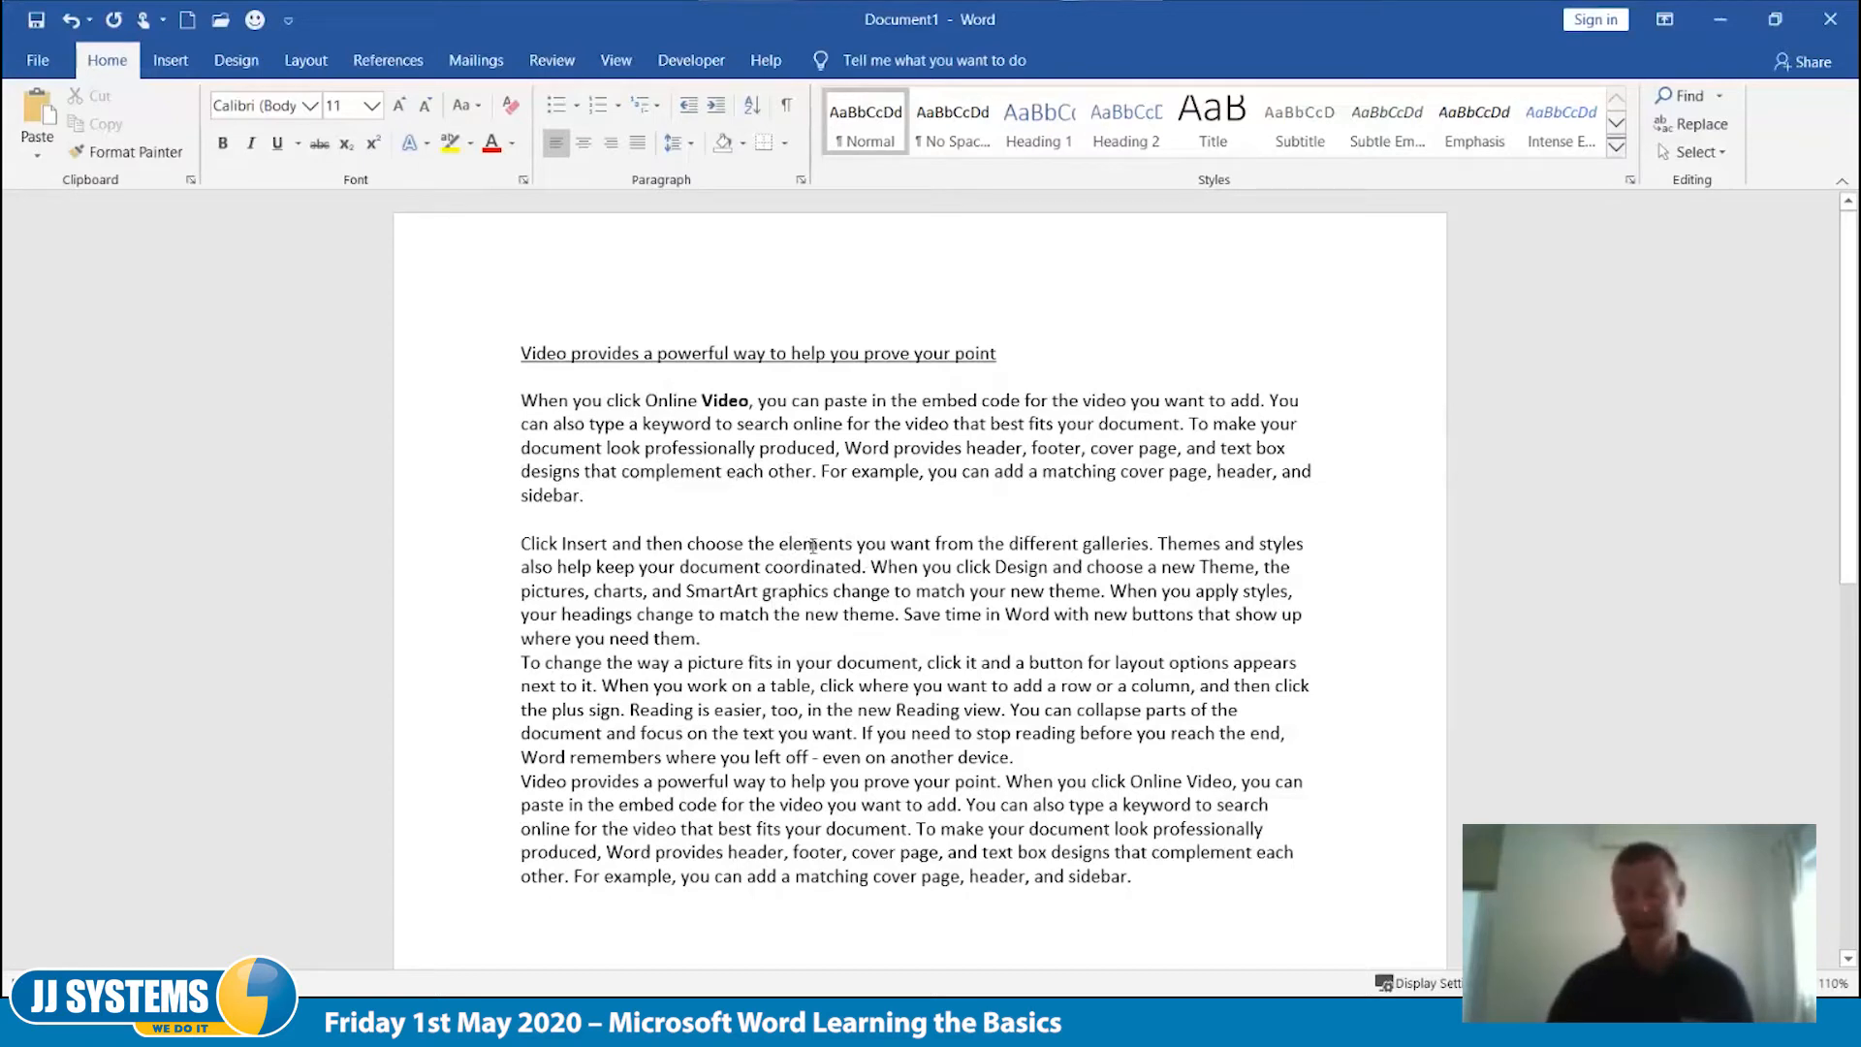
Step: Italicize the first paragraph beginning "Click Insert and then choose" and add two blank lines below it
triple_click(813, 545)
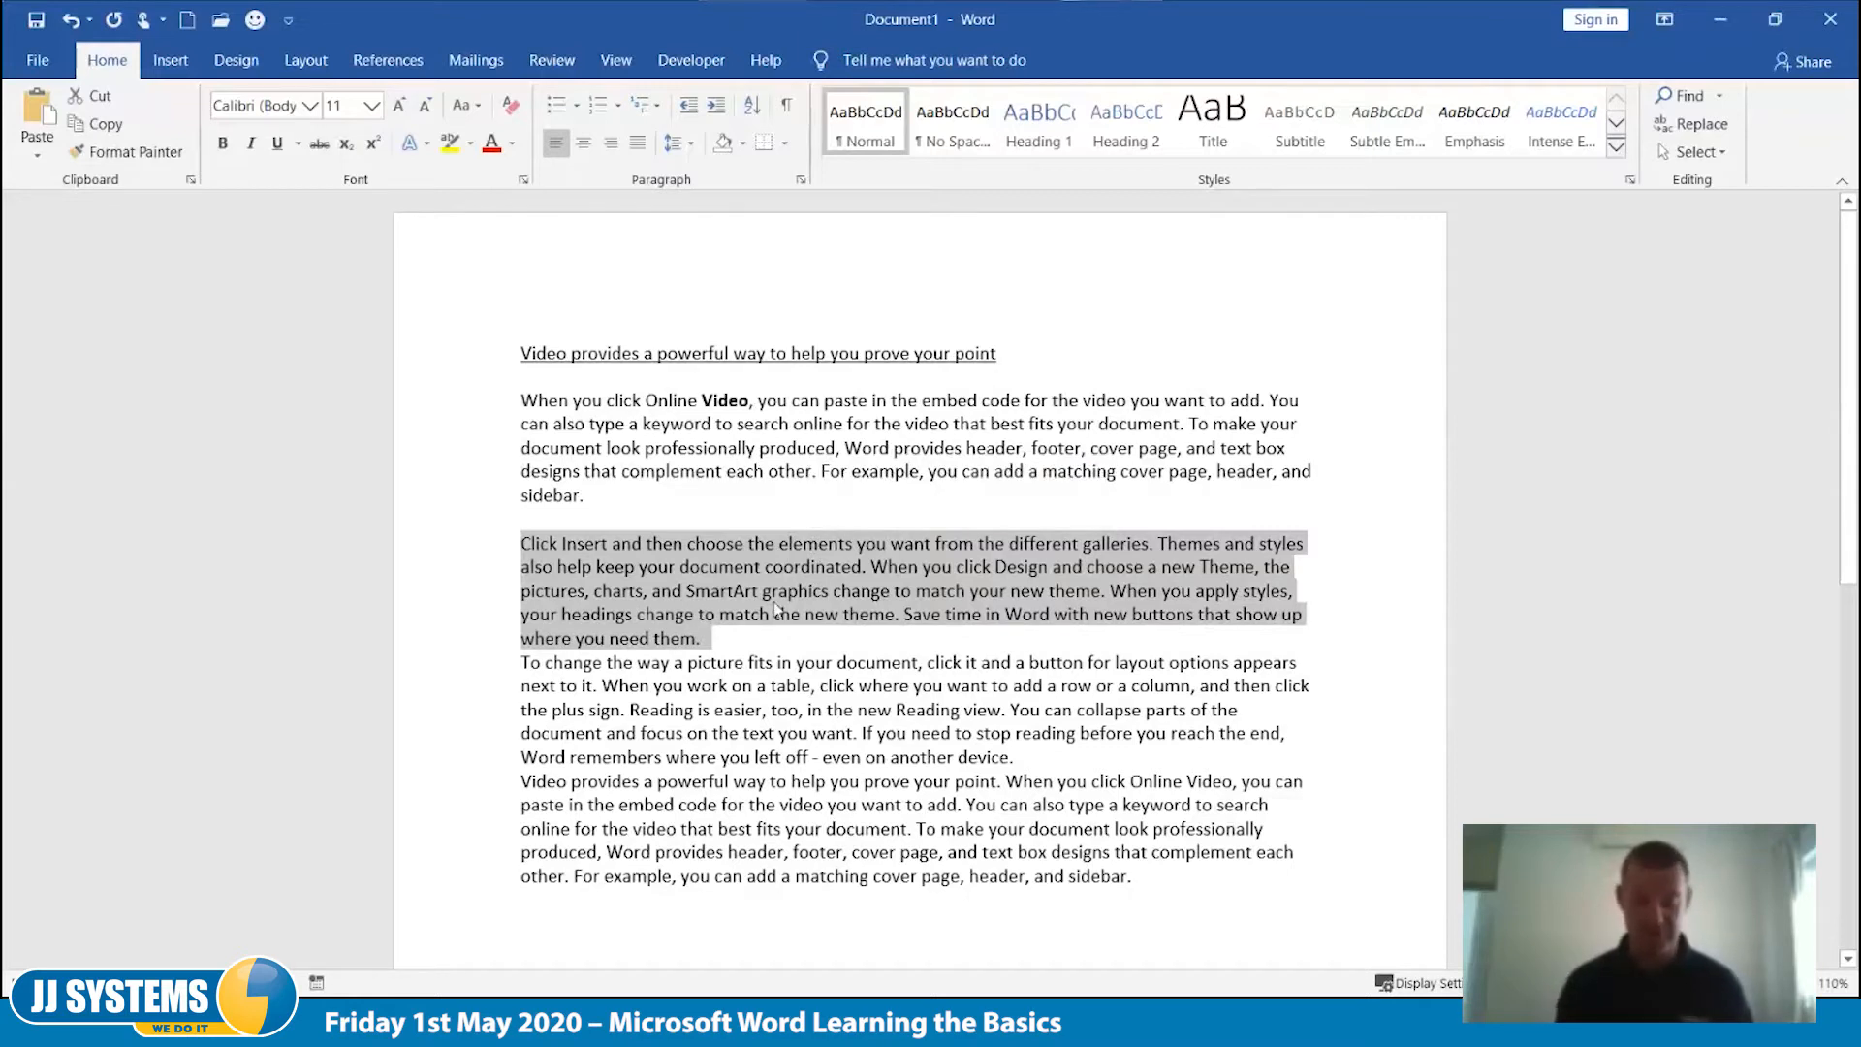
key("ctrl+i")
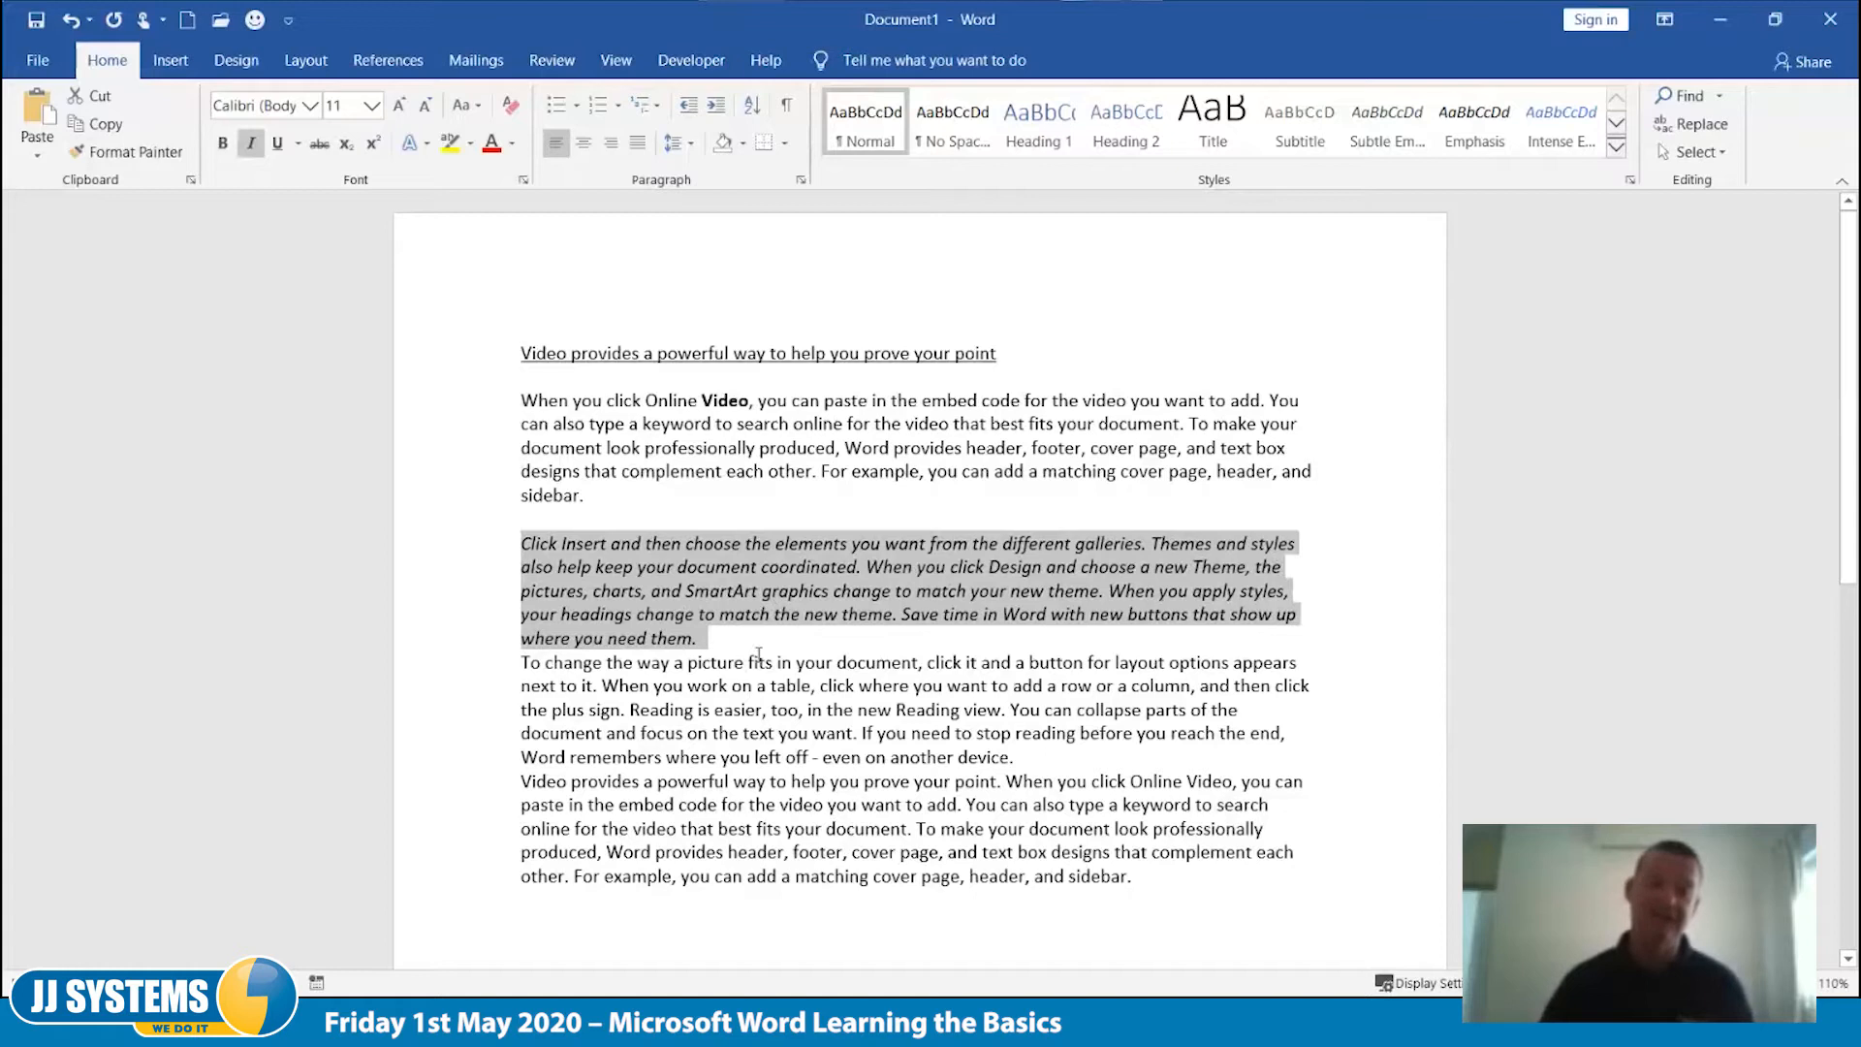
left_click(754, 647)
key("Return")
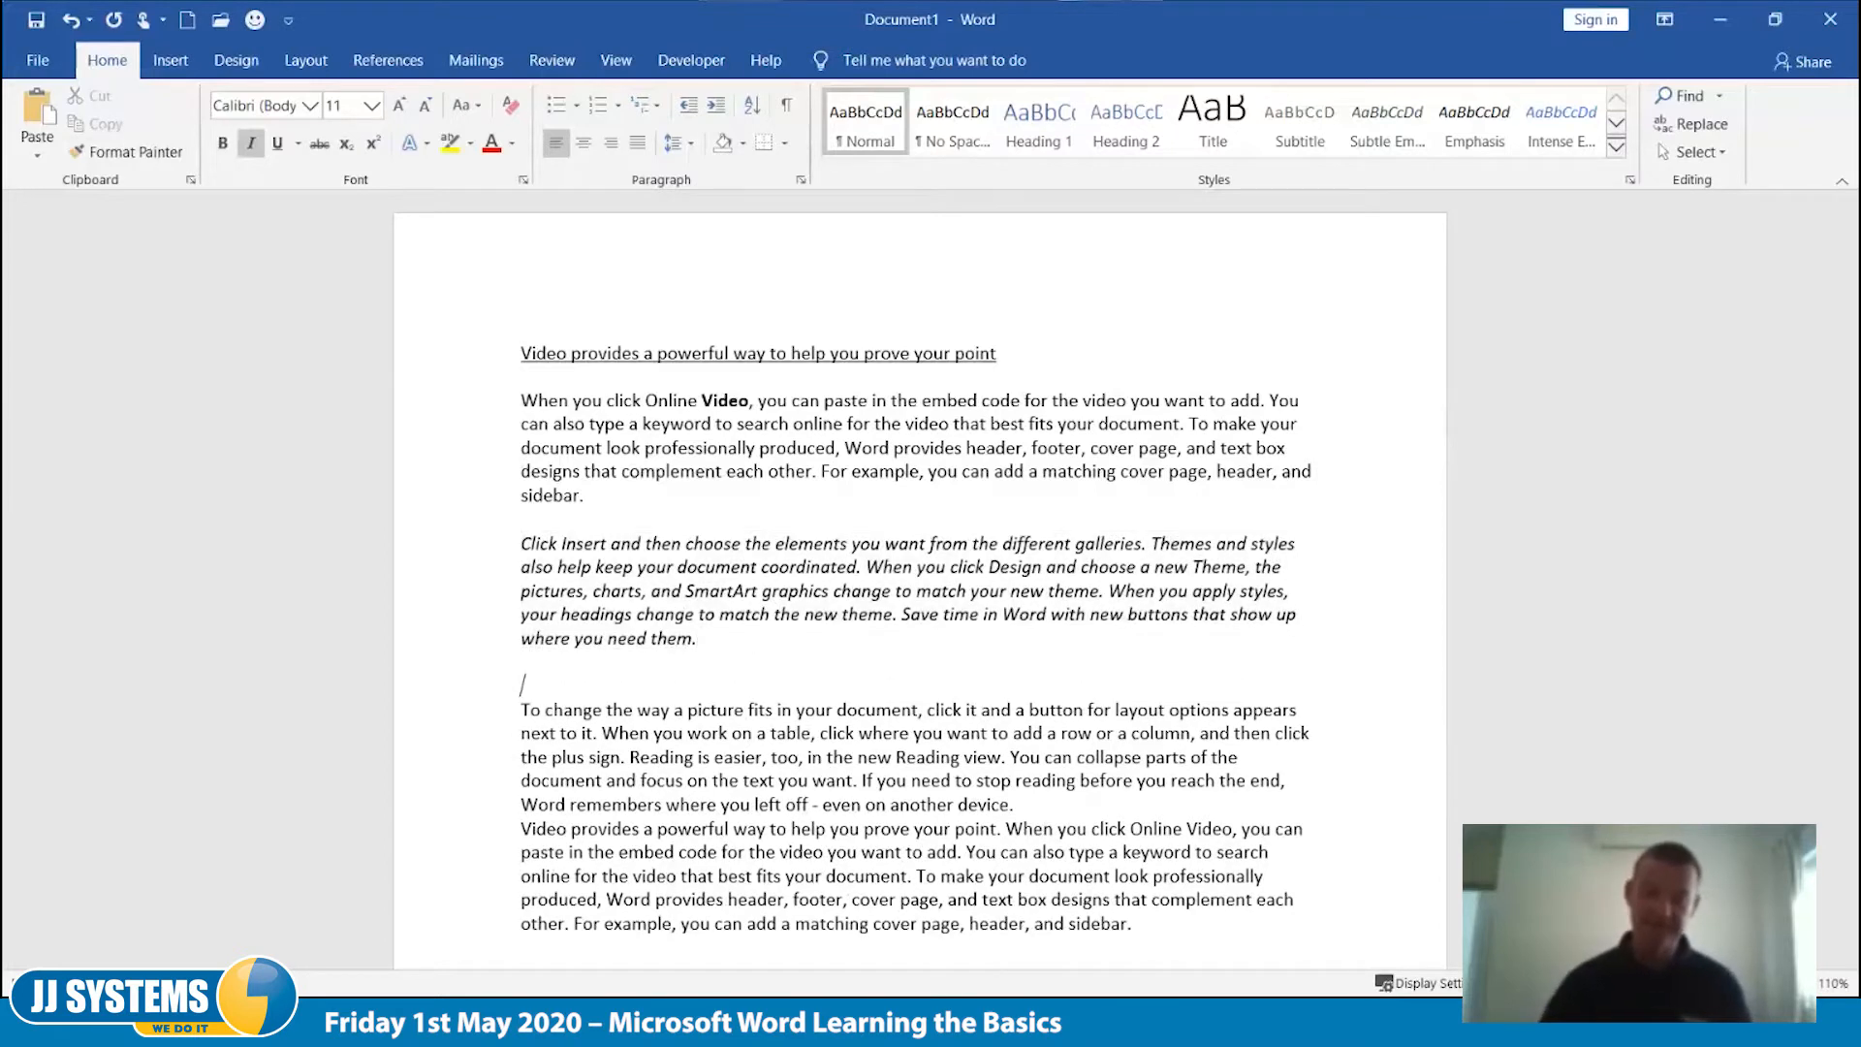
Step: Insert two blank lines after the paragraph that ends with "even on another device."
scroll(839, 681, "down", 1)
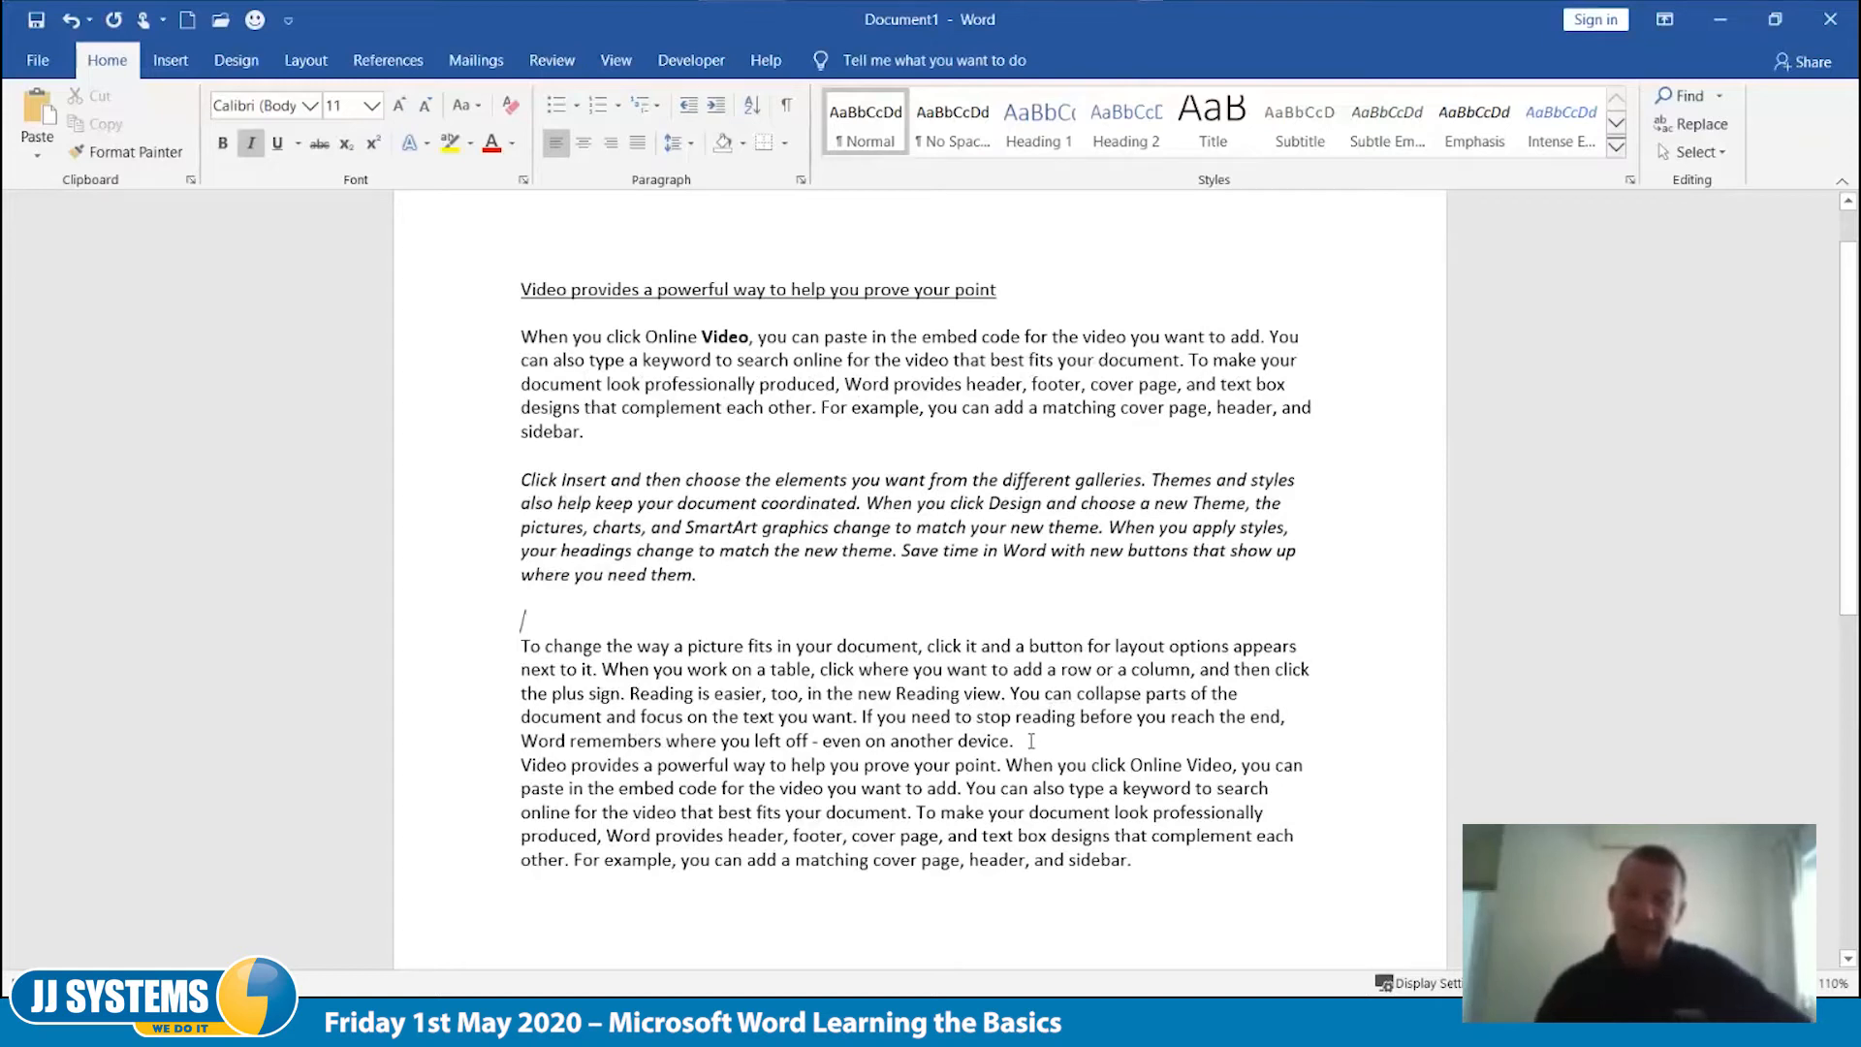
left_click(1101, 745)
key("Return")
key("Return")
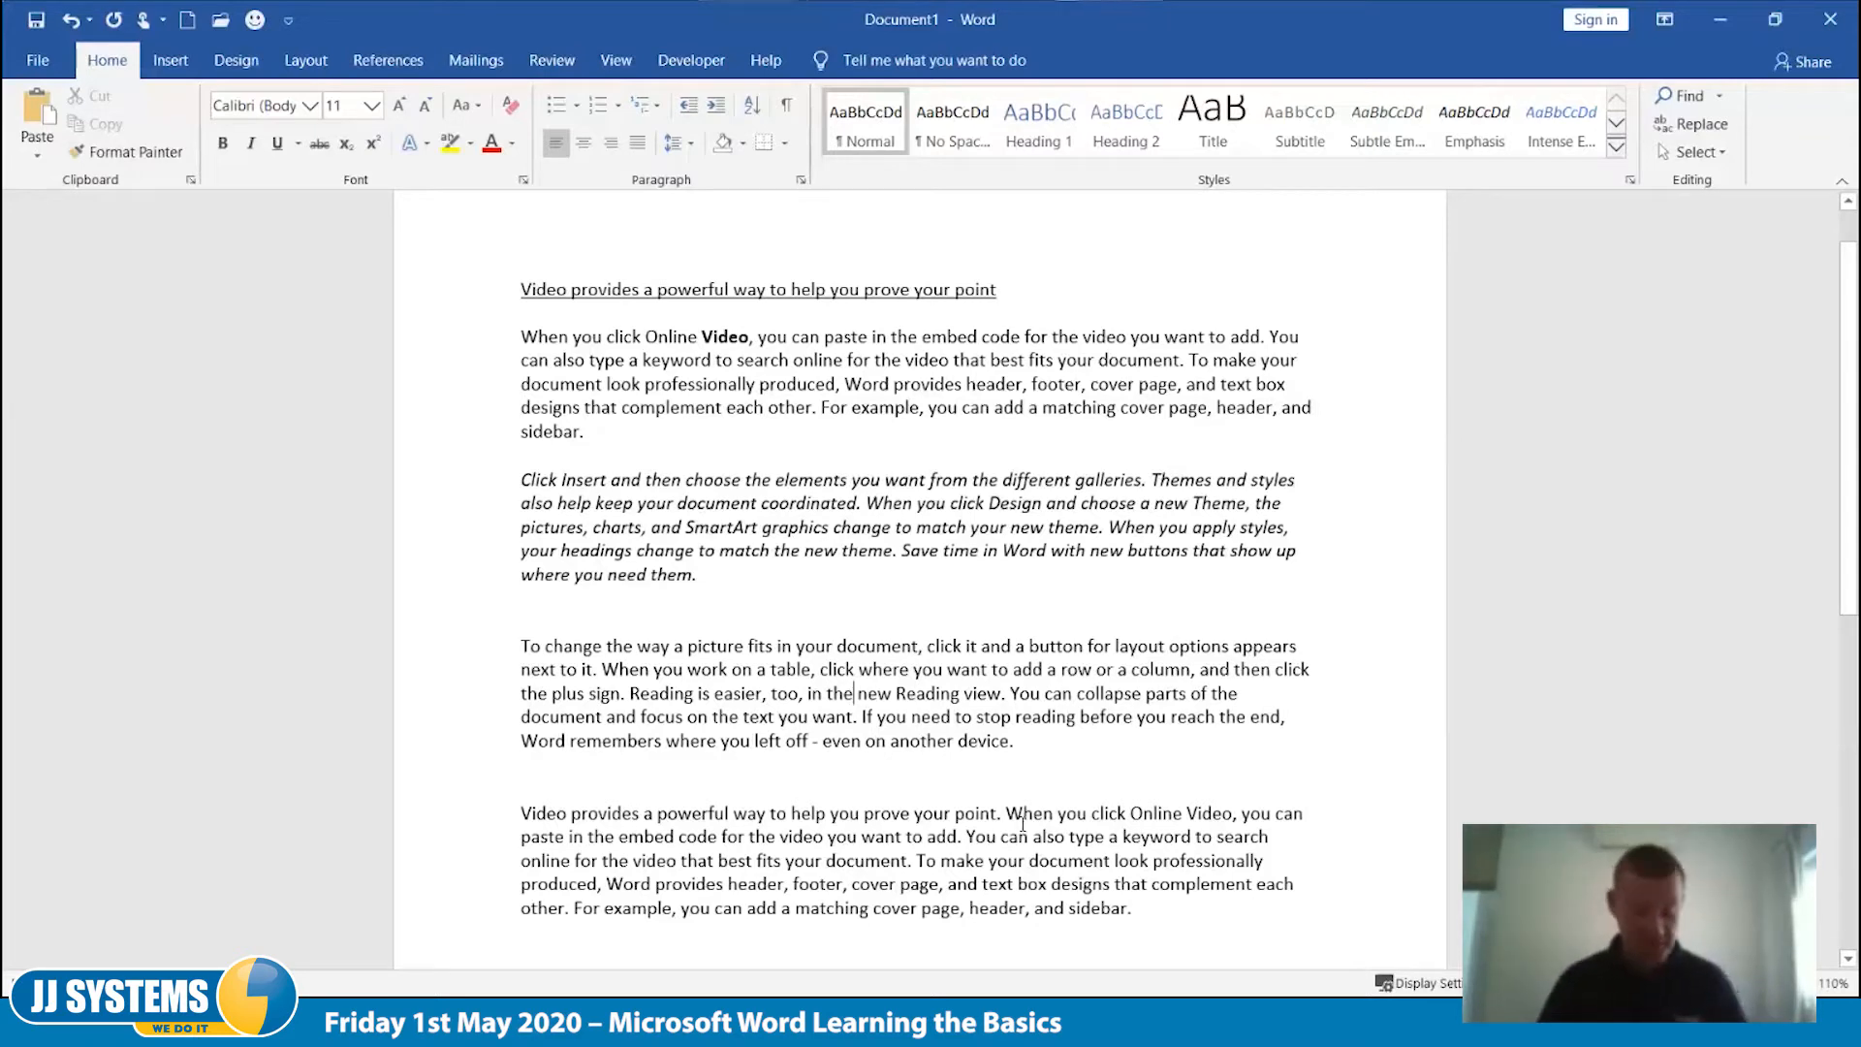
Step: Select the word "new" in the "To change the way" paragraph, and after that the whole sentence "Reading is easier, too, in the new Reading view."
double_click(861, 692)
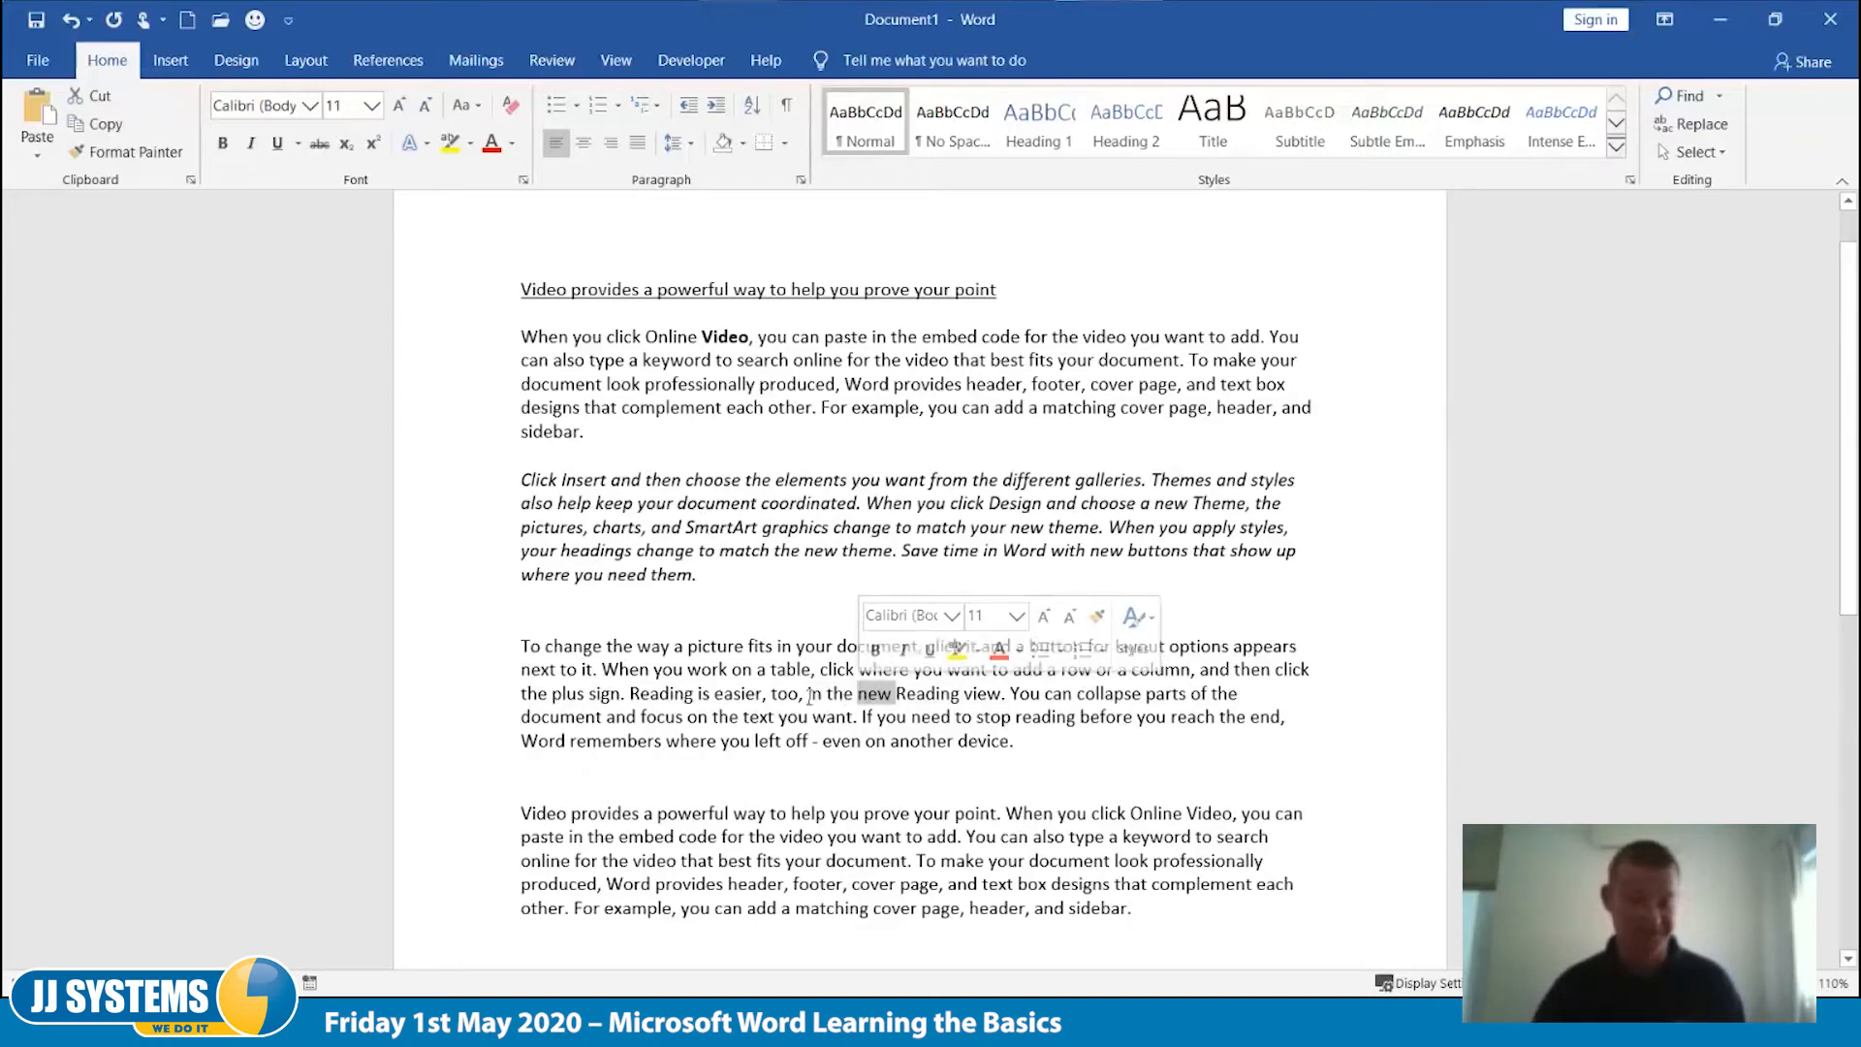
left_click(1101, 694)
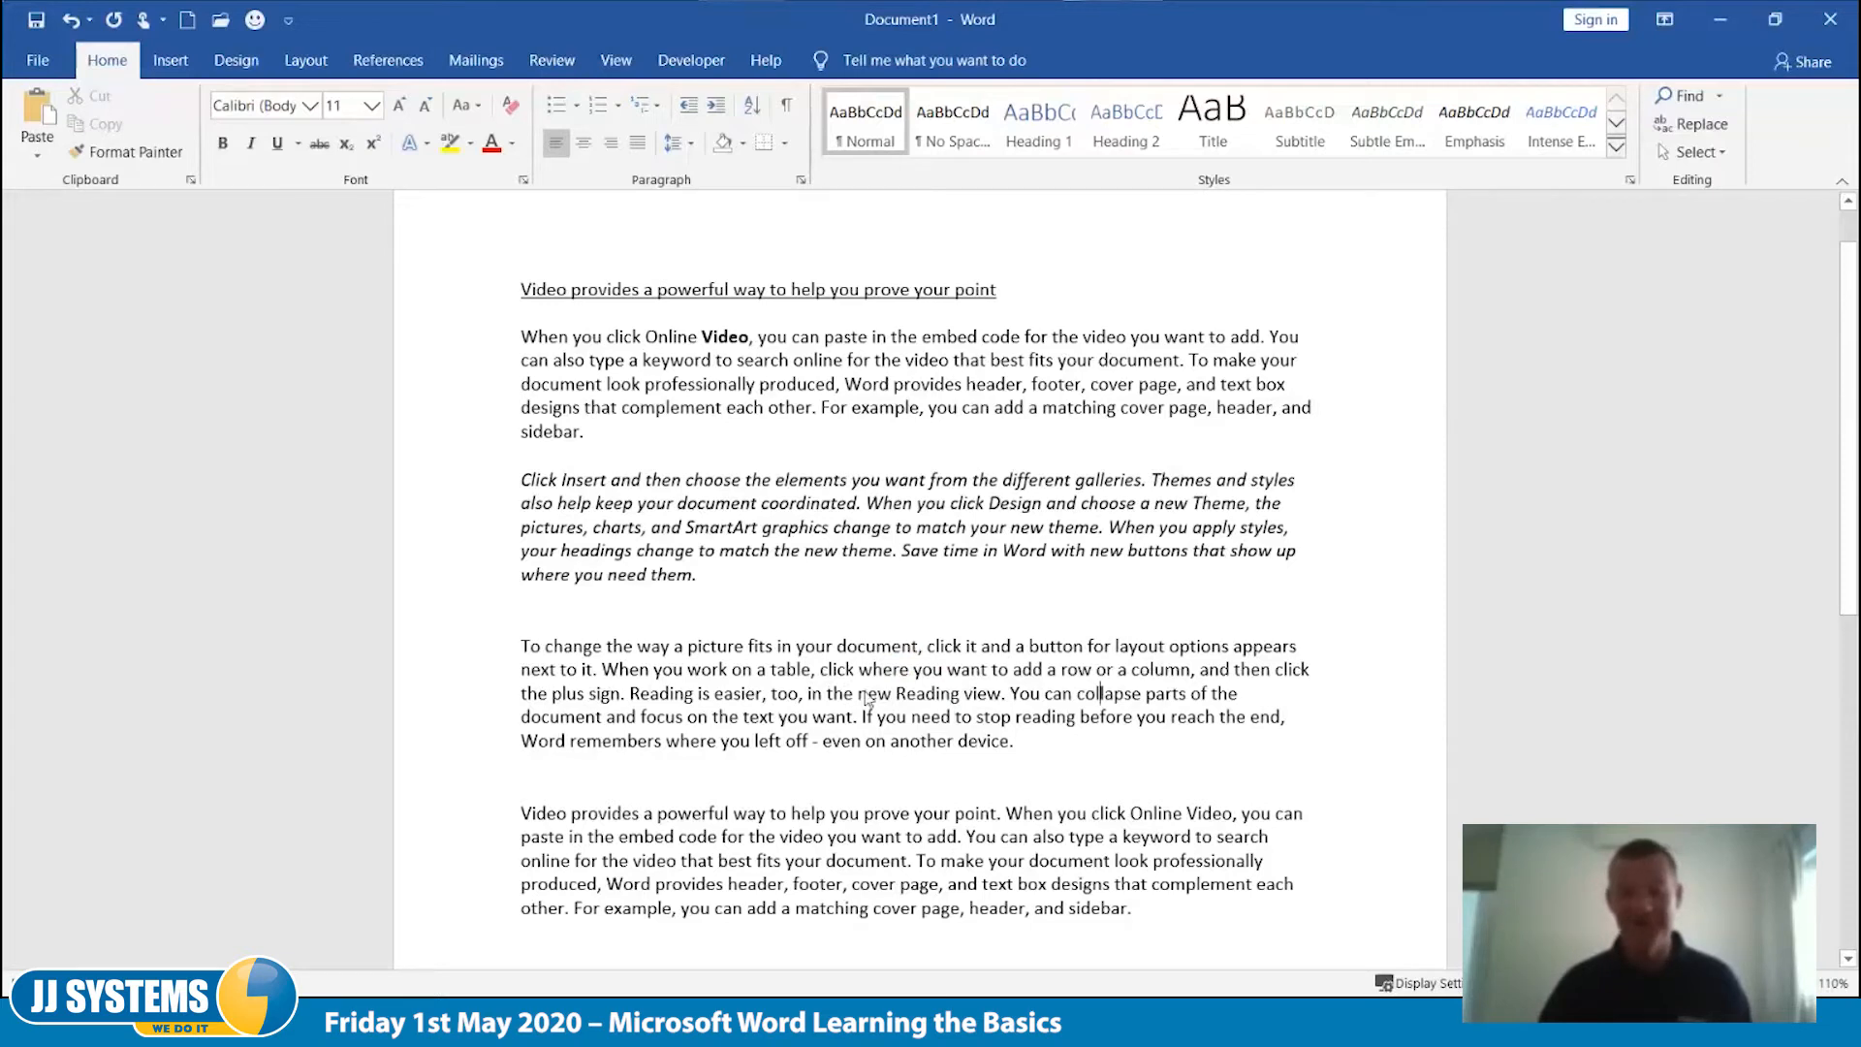
left_click(866, 693, "ctrl")
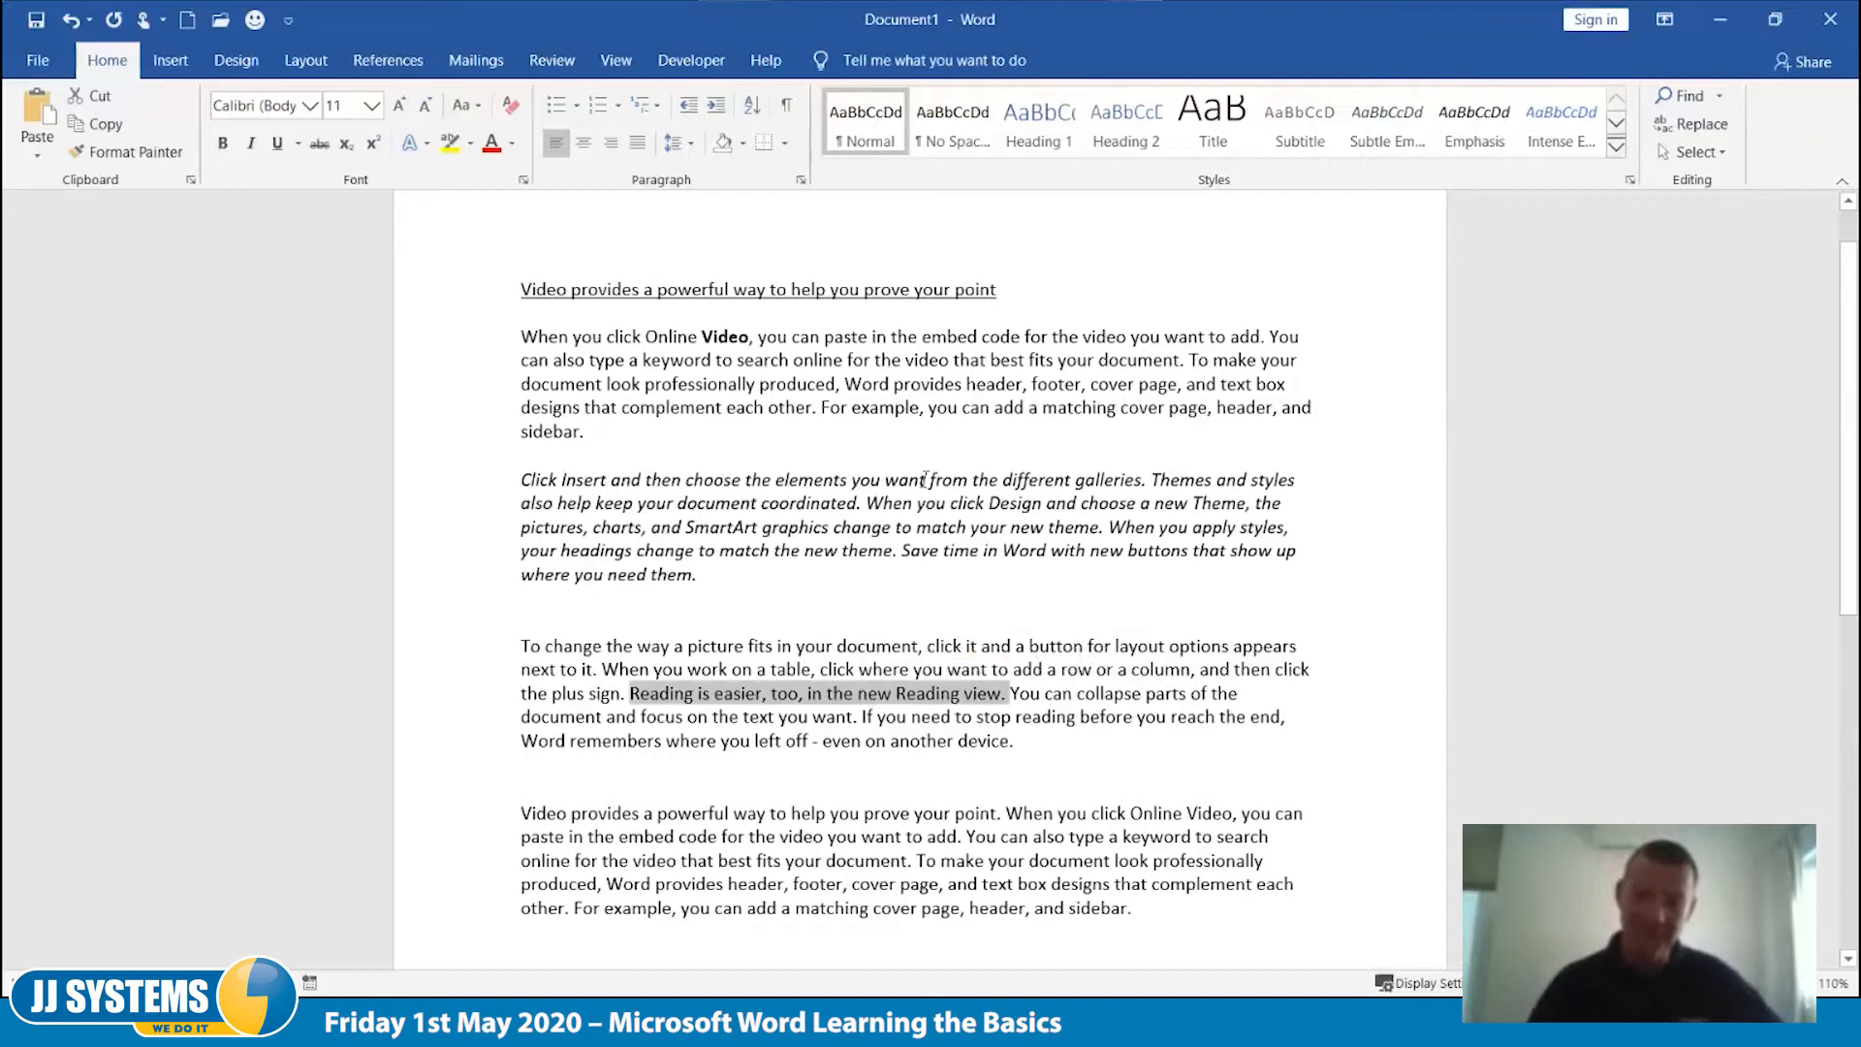
Step: Make the sentence "Reading is easier, too, in the new Reading view." bold and clear the selection
left_click(222, 143)
left_click(1089, 610)
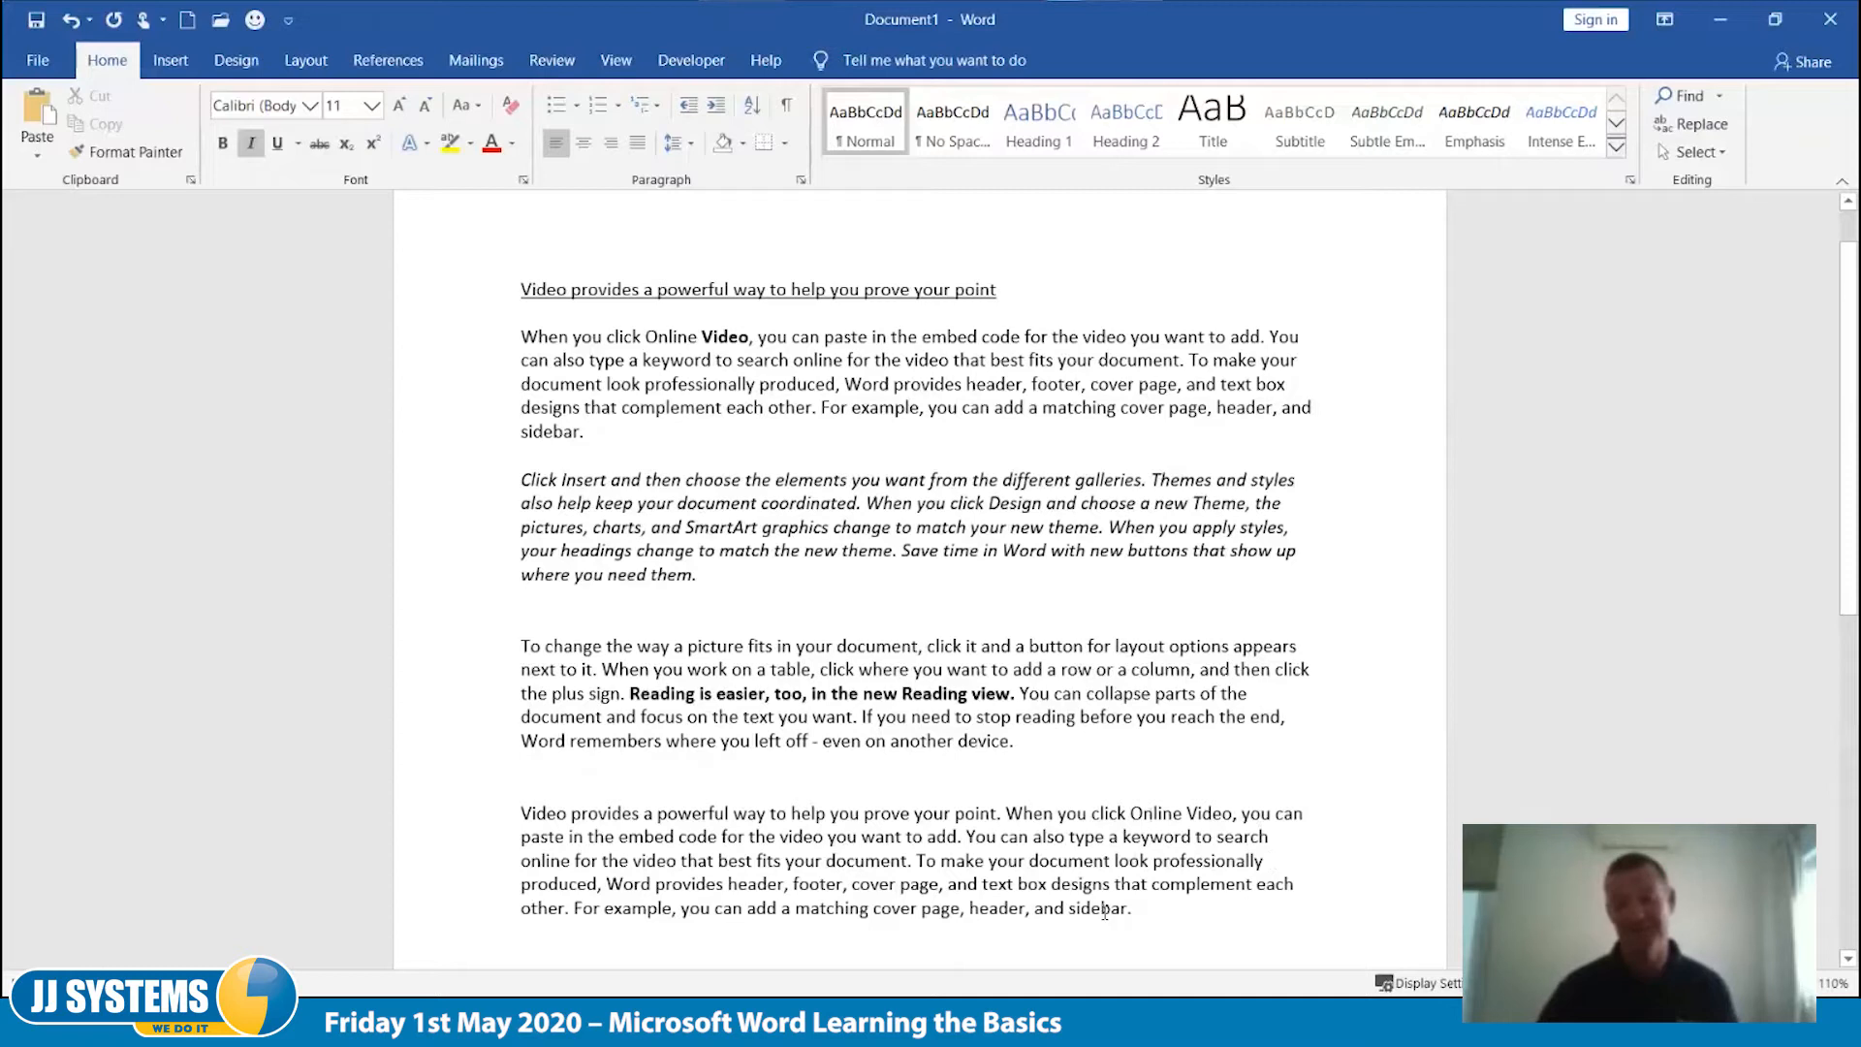
Step: Select the word "Online" in the last paragraph and then the whole paragraph, and clear the selection
double_click(1141, 814)
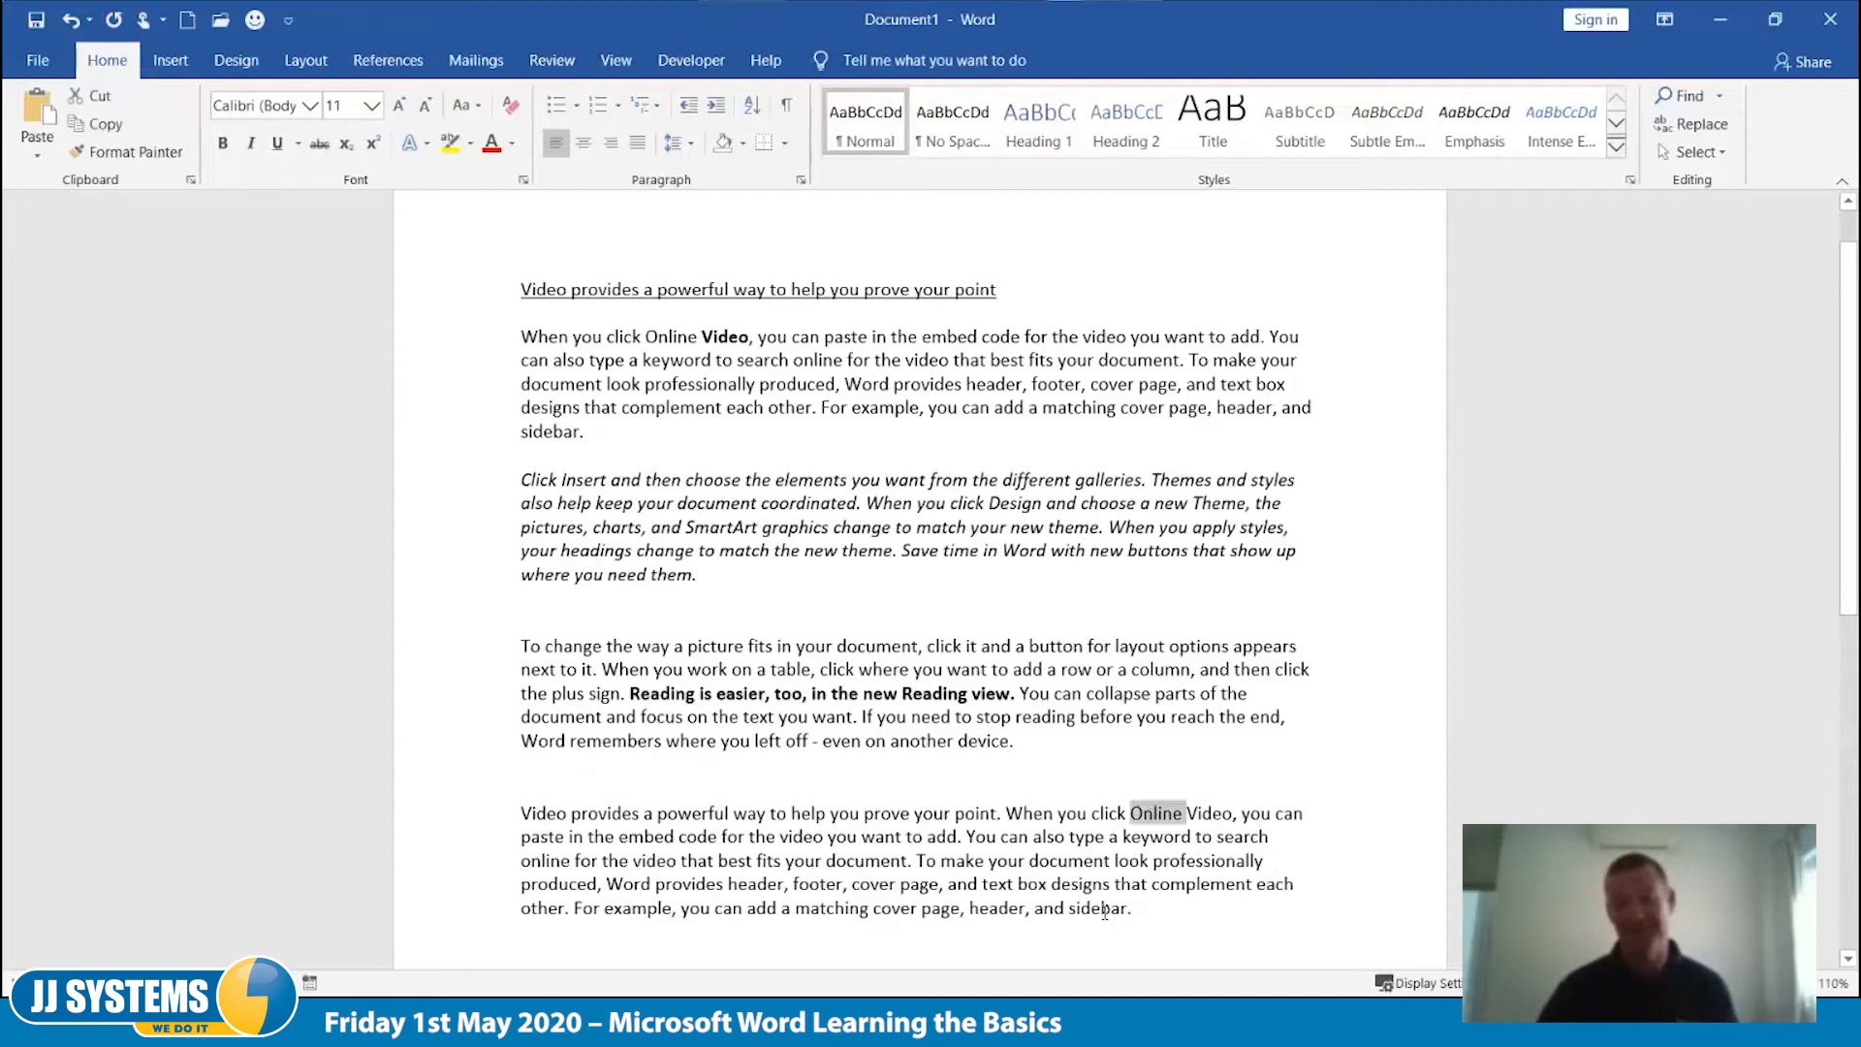
triple_click(1087, 810)
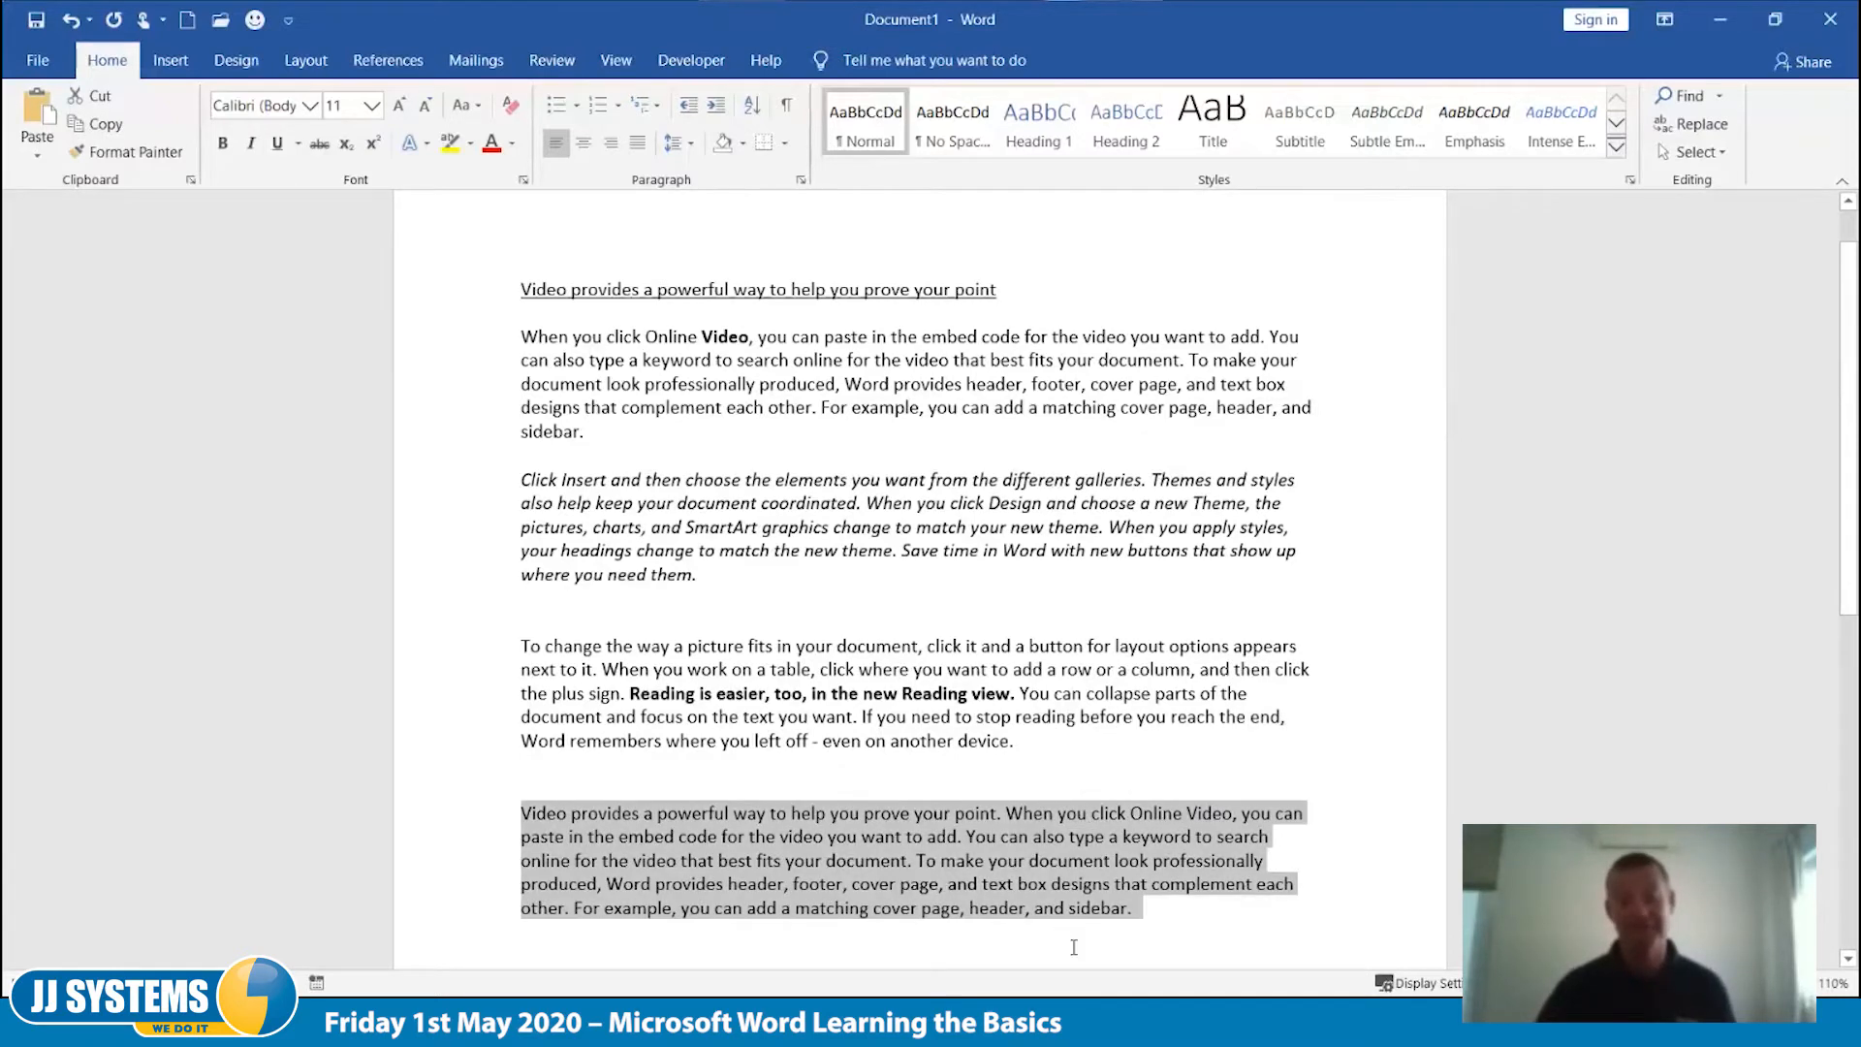
left_click(976, 889)
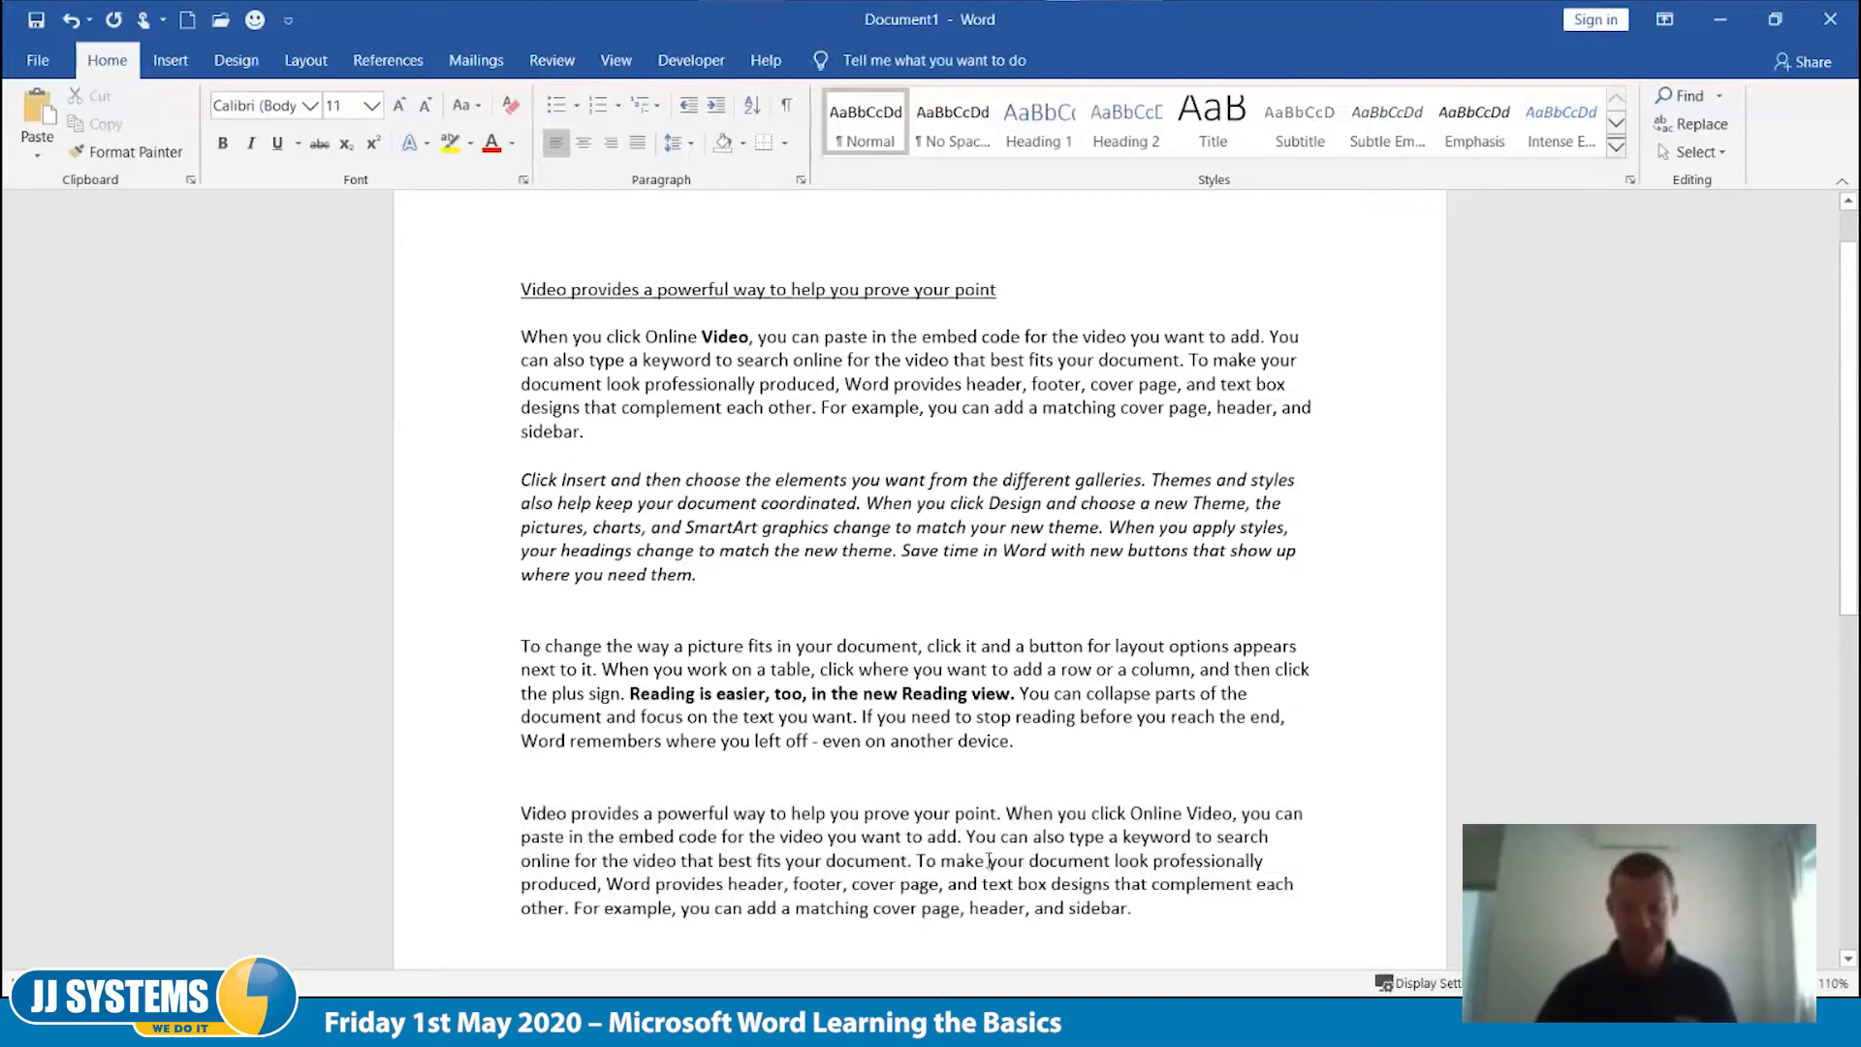
Step: Italicize the whole sentence beginning "To make your document look professionally produced" in the last paragraph
left_click(989, 860, "ctrl")
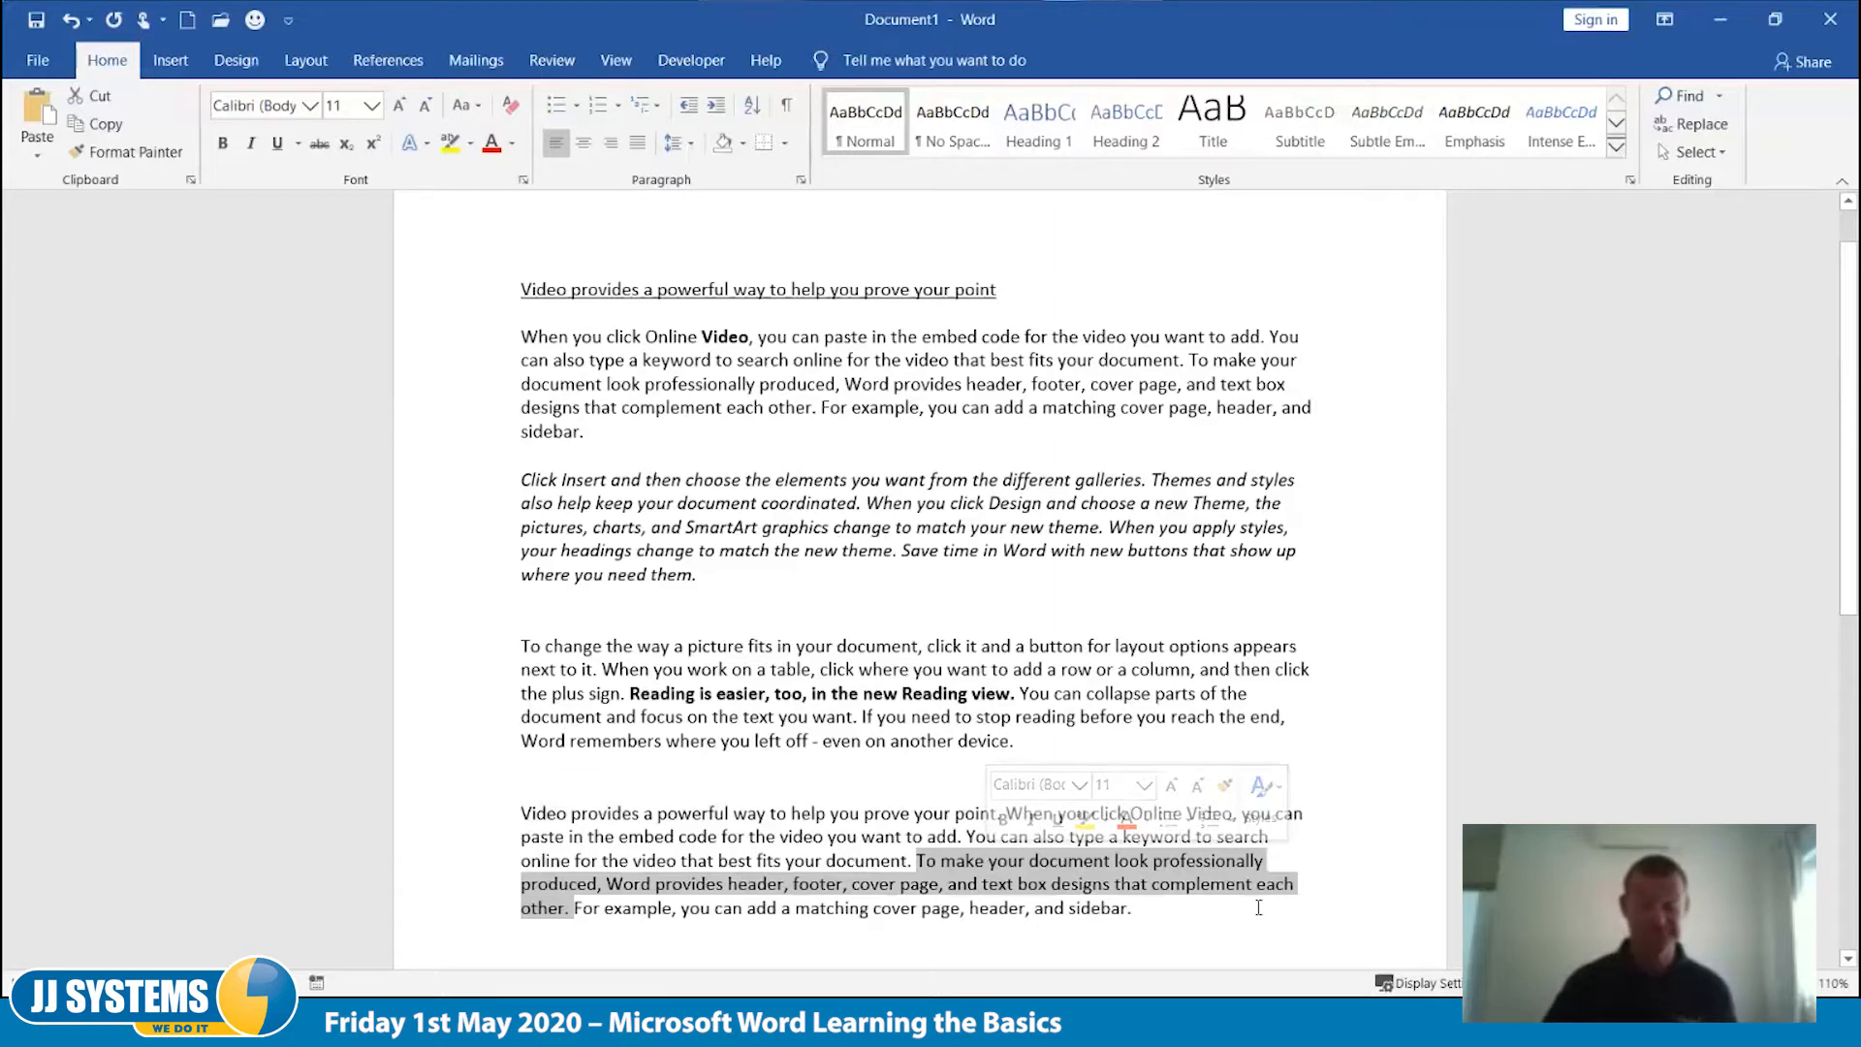
left_click(250, 143)
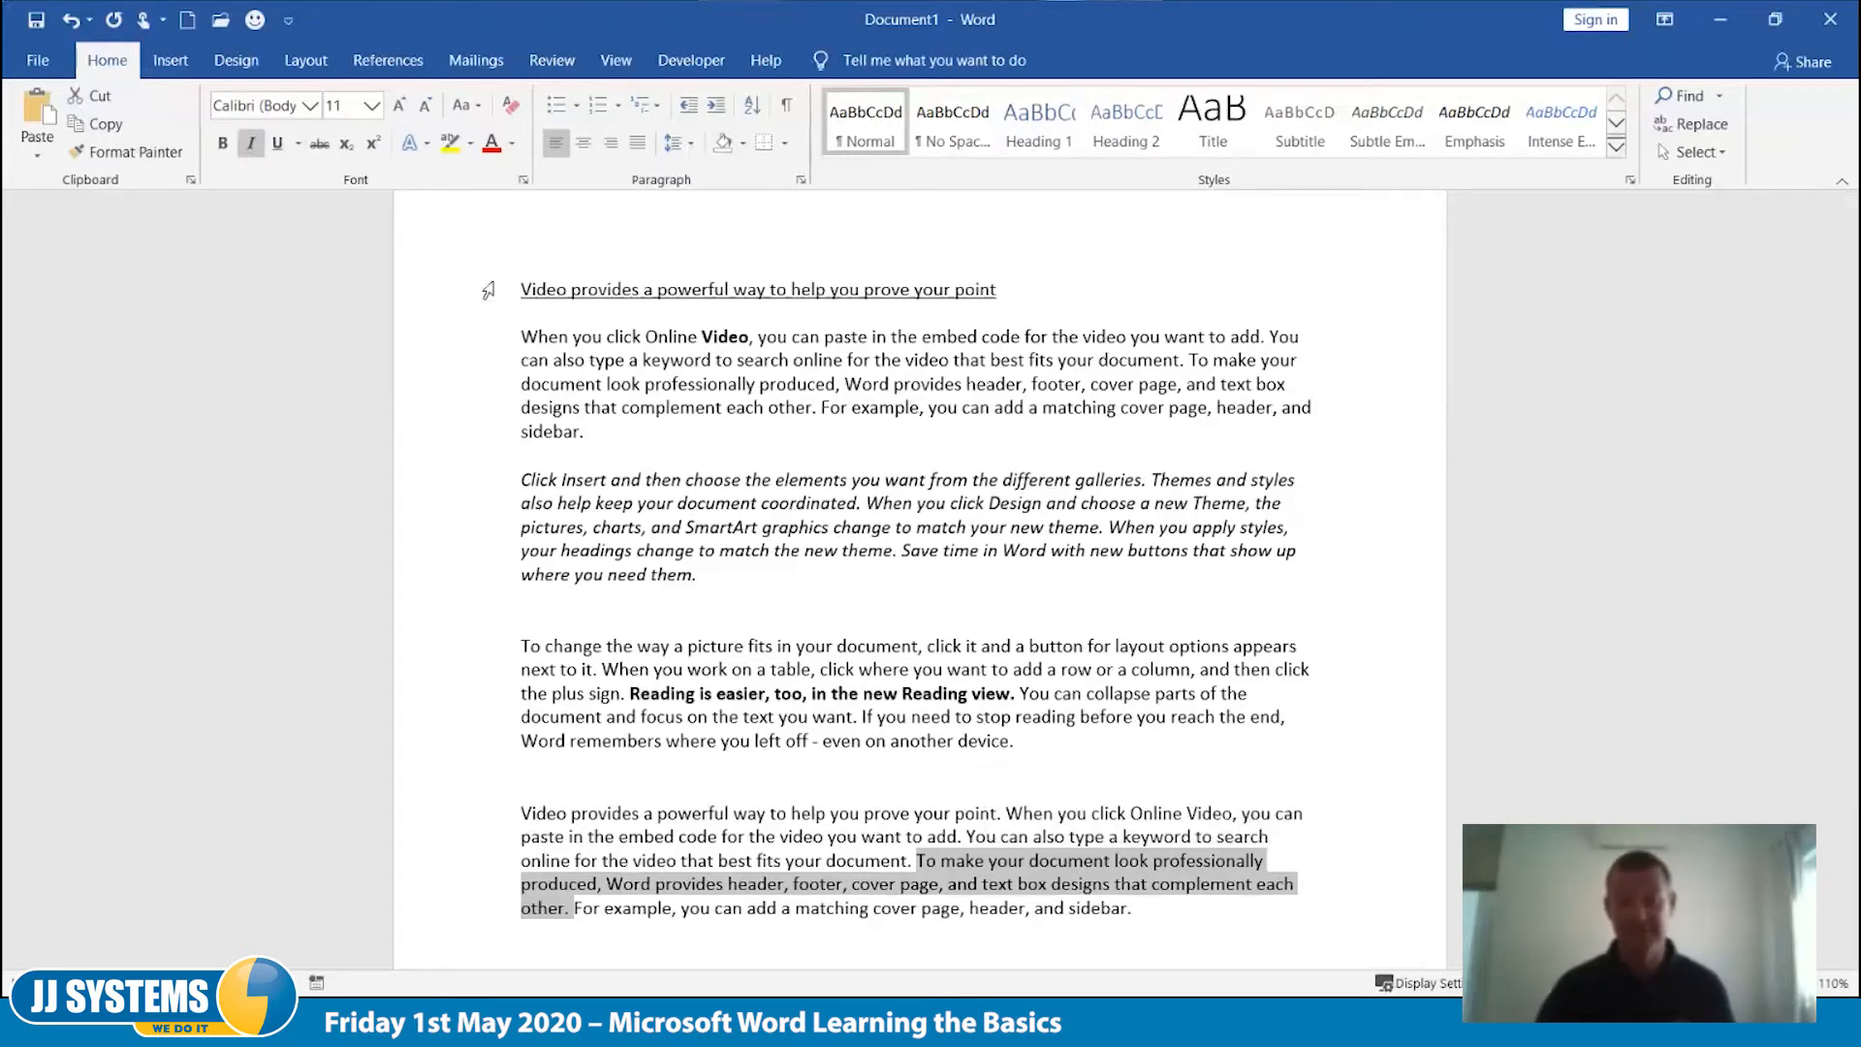
left_click(1295, 723)
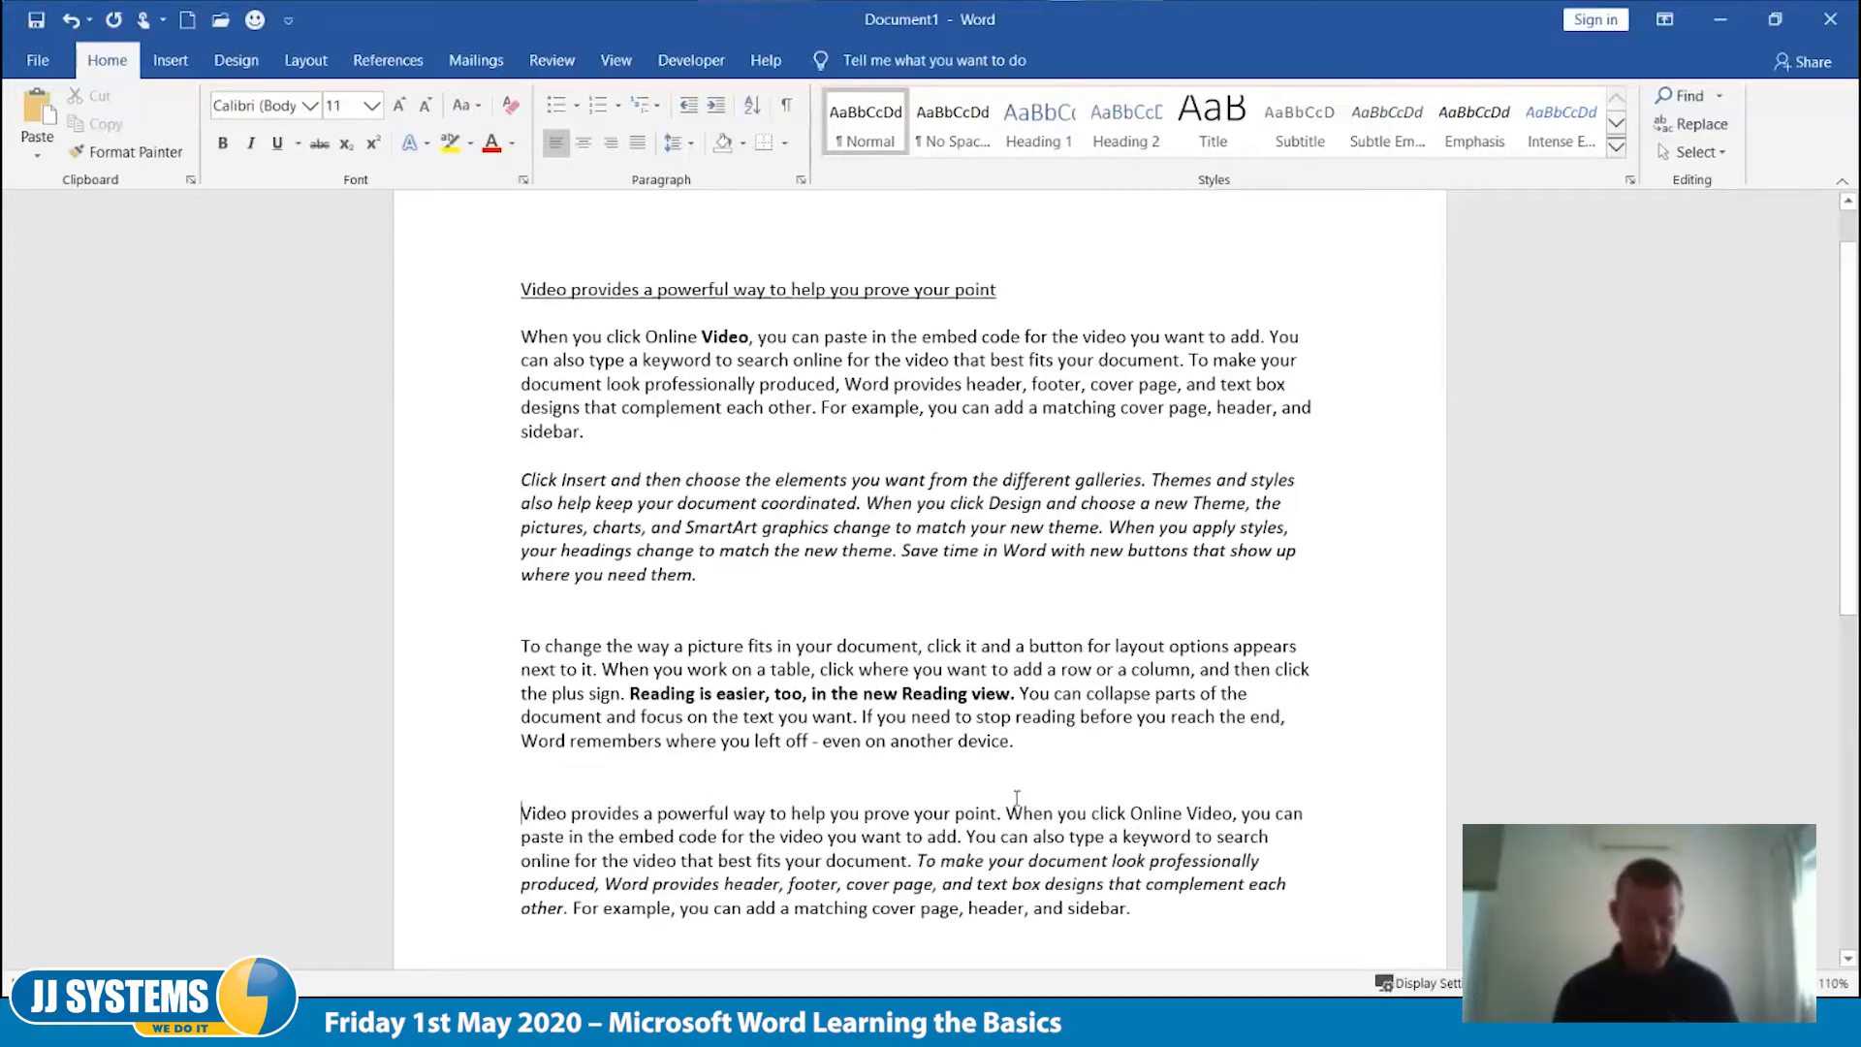
Step: Insert "Hello" before "Video" at the start of the last paragraph and return the cursor to the line's beginning
type("Hello")
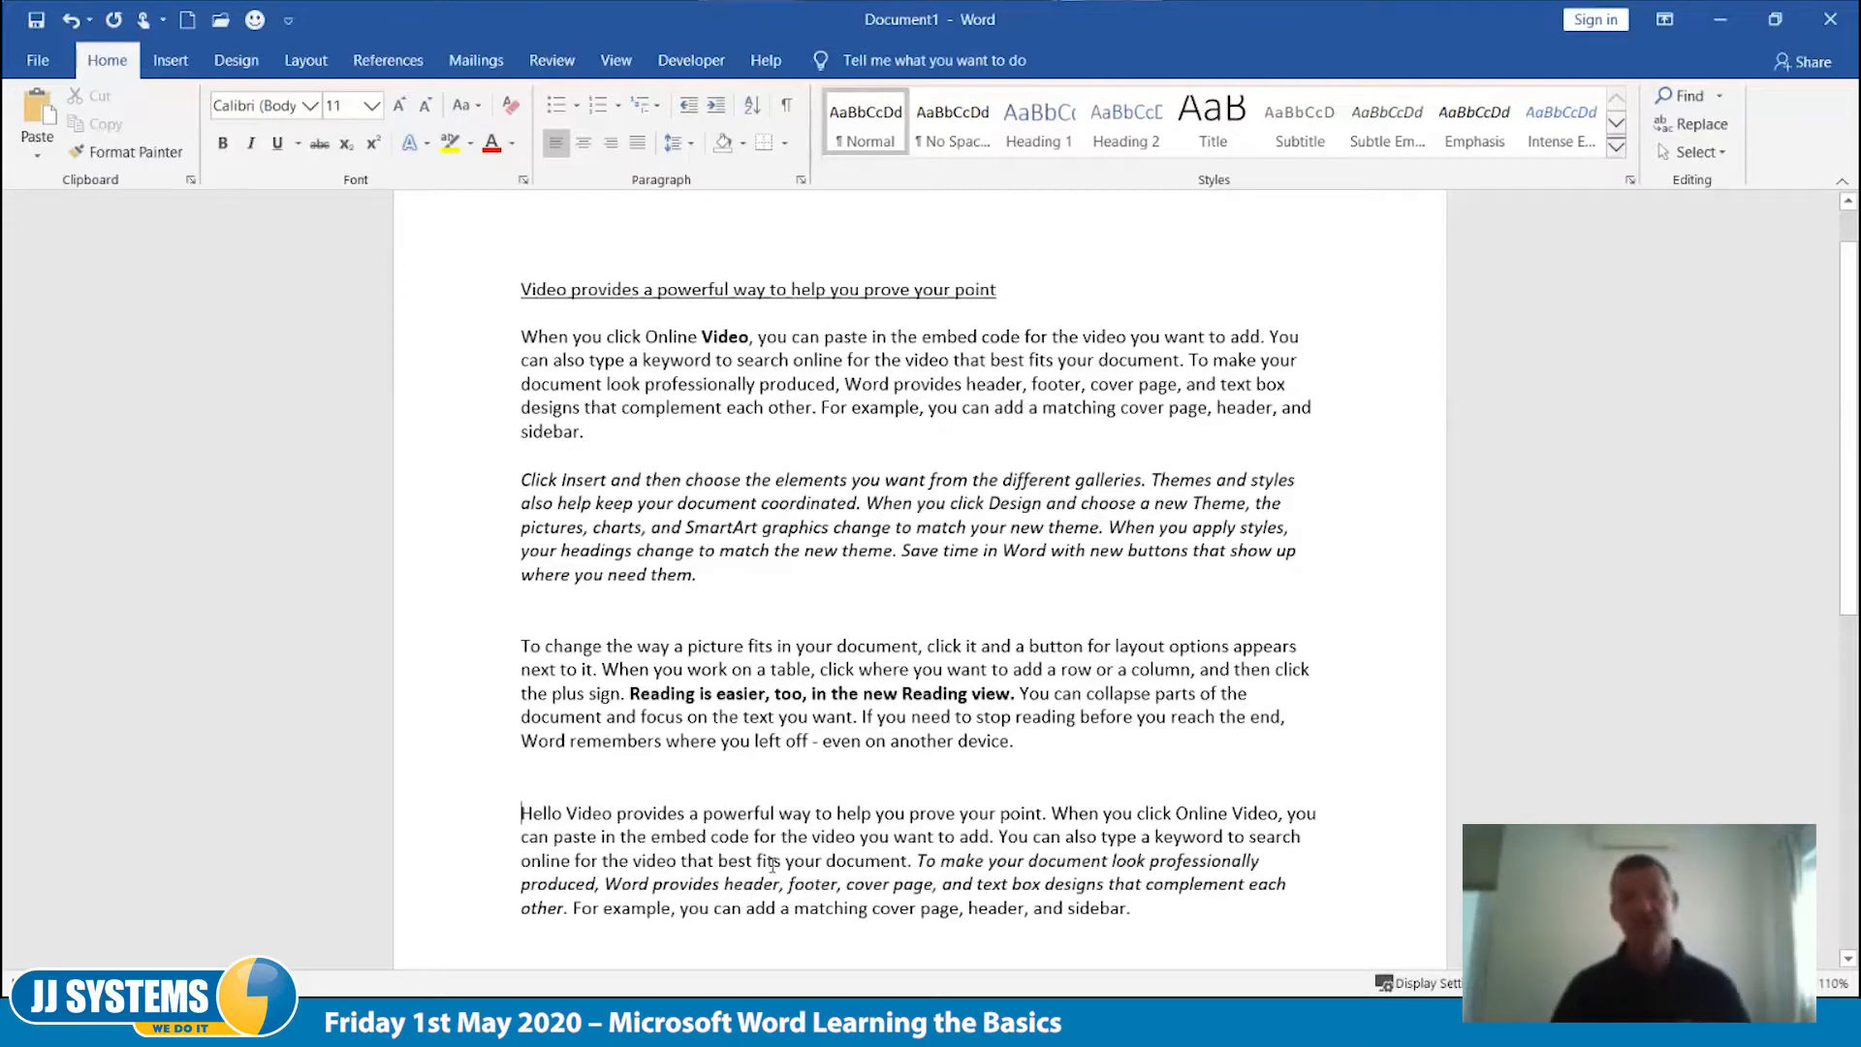
key("Home")
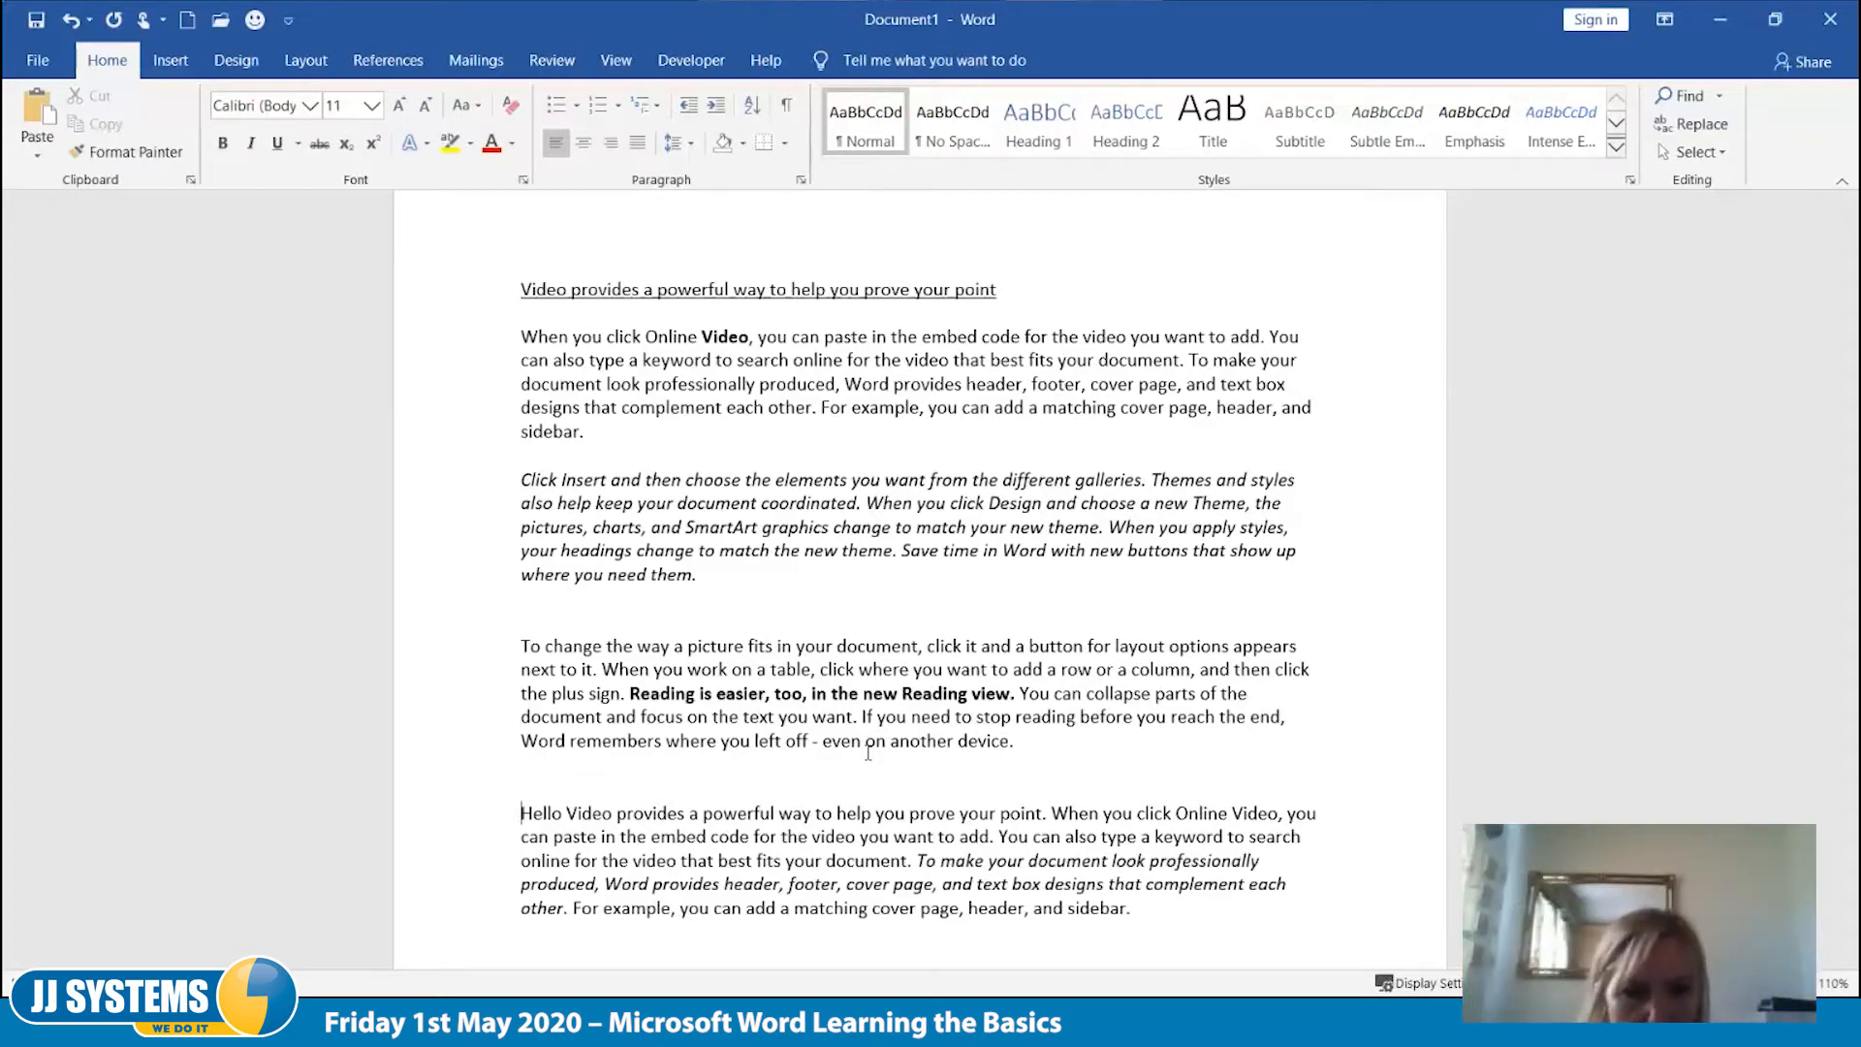
type("zzzzz")
key("BackSpace")
key("BackSpace")
key("BackSpace")
key("BackSpace")
key("BackSpace")
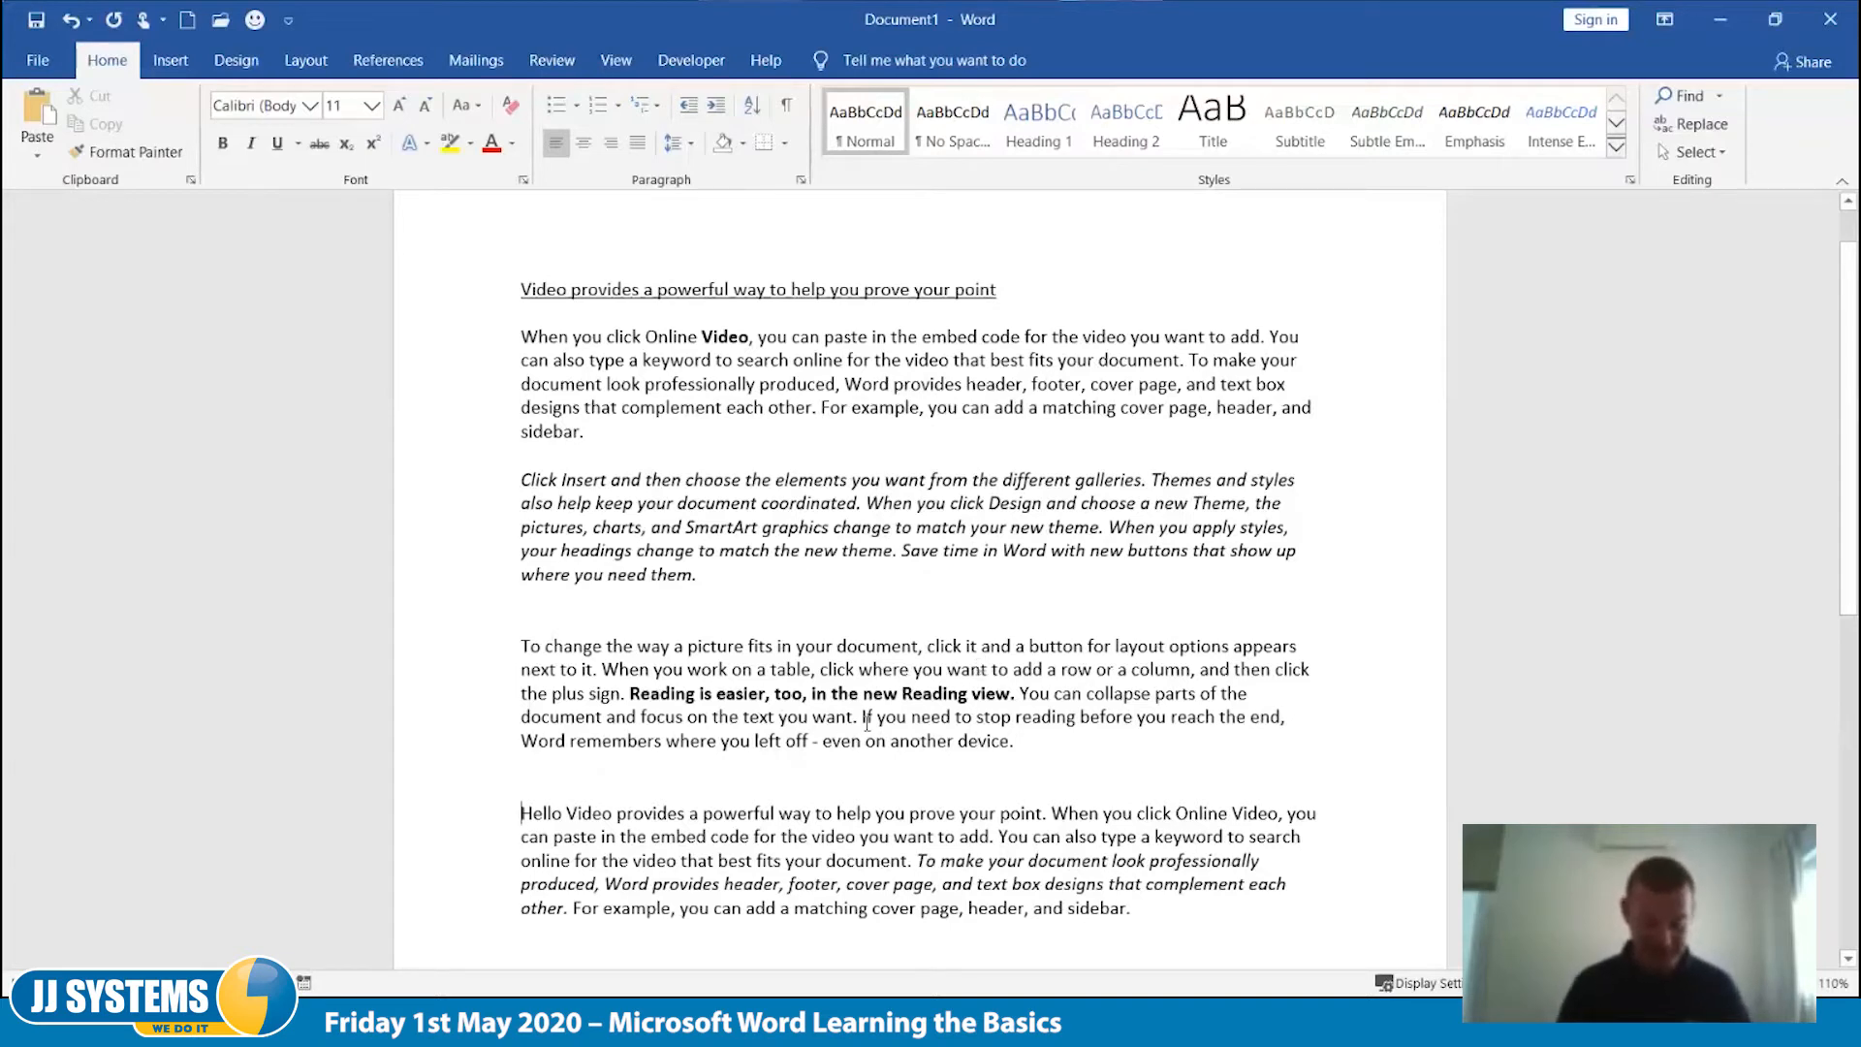
Step: Overtype the beginning of the last paragraph with "VHS it isn't" followed by a string of random letters
type("VHS")
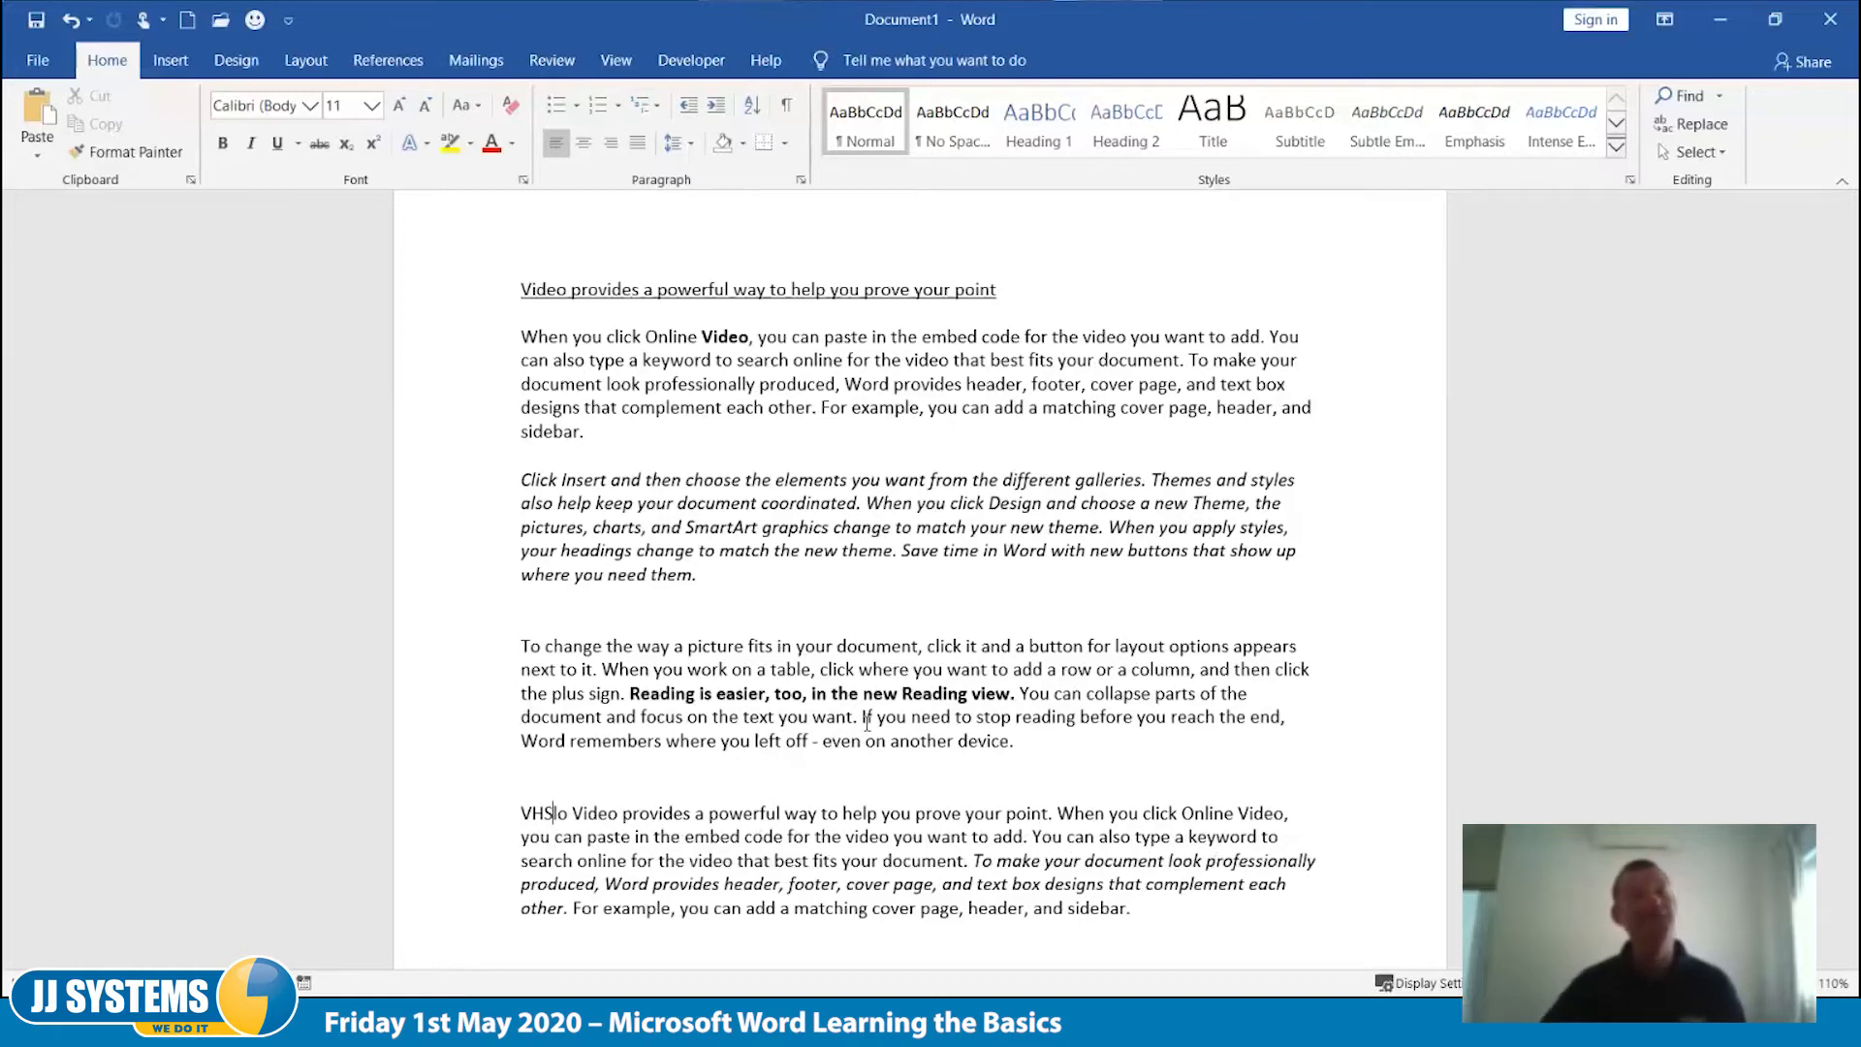
key("Down")
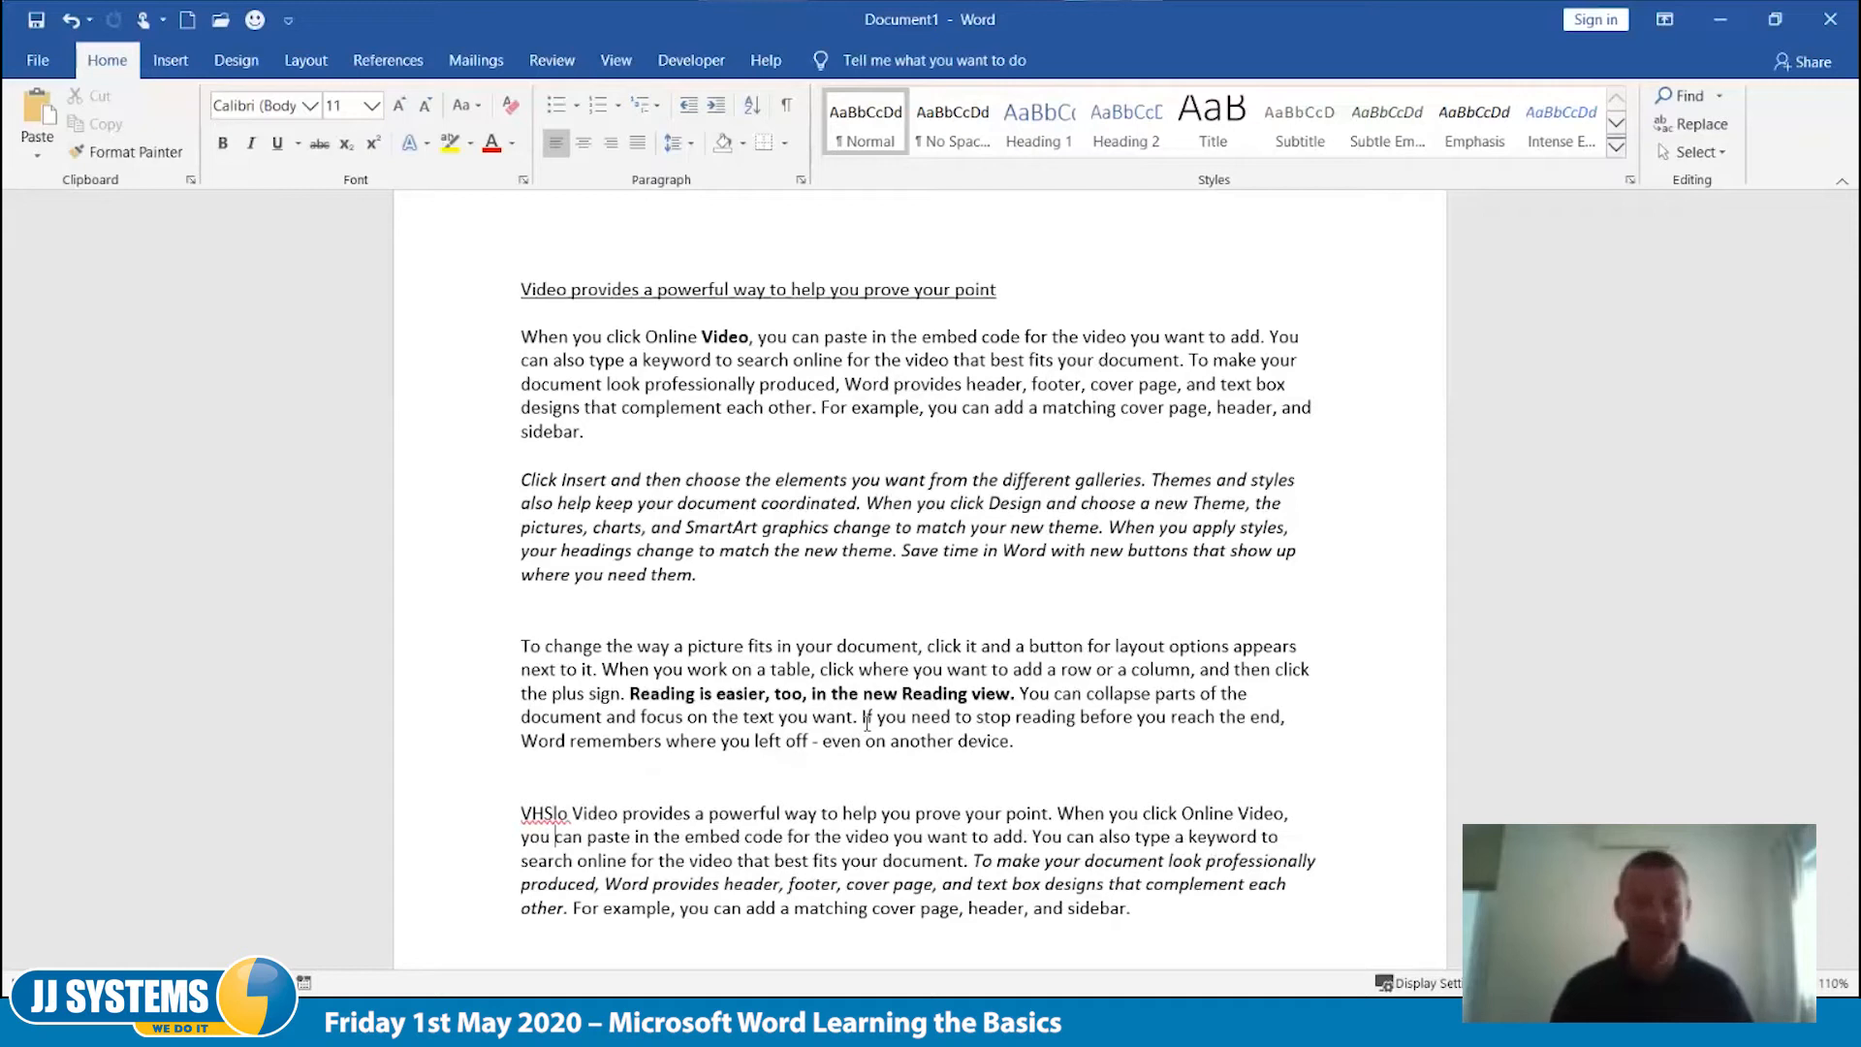
key("Up")
key("BackSpace")
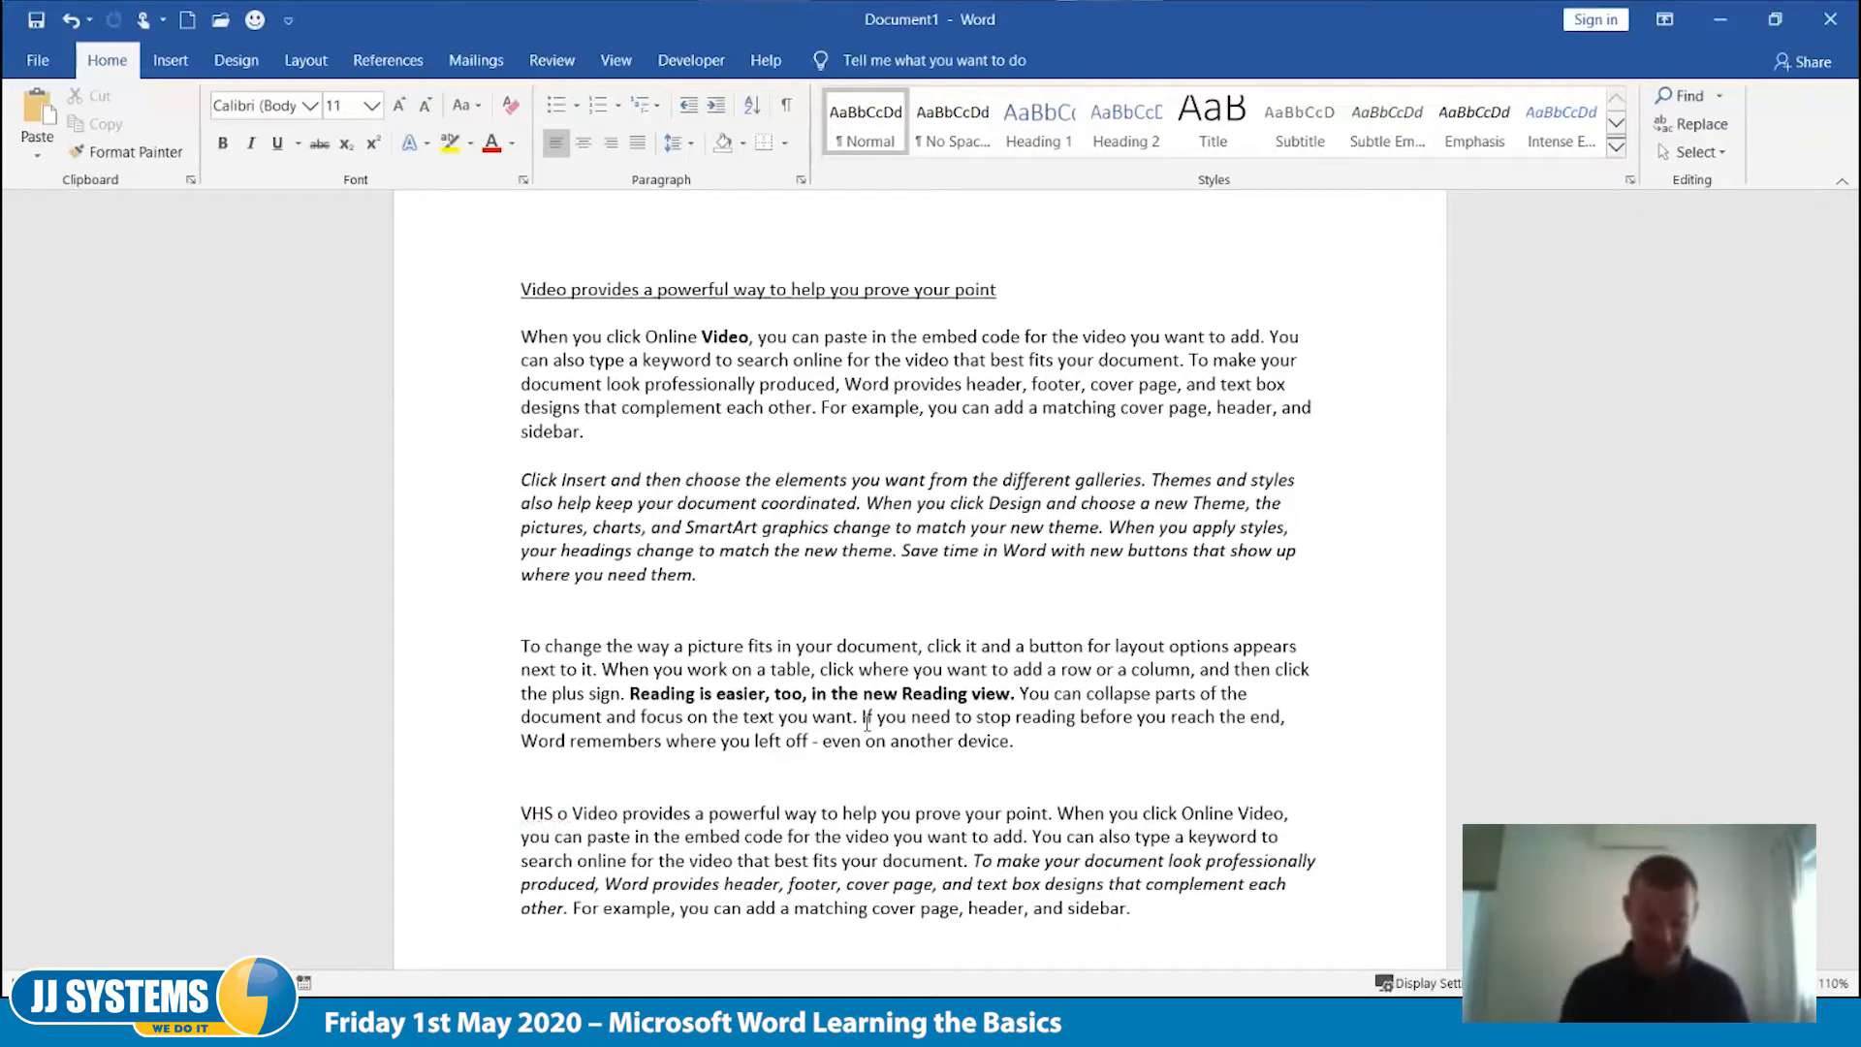
type("it isn't")
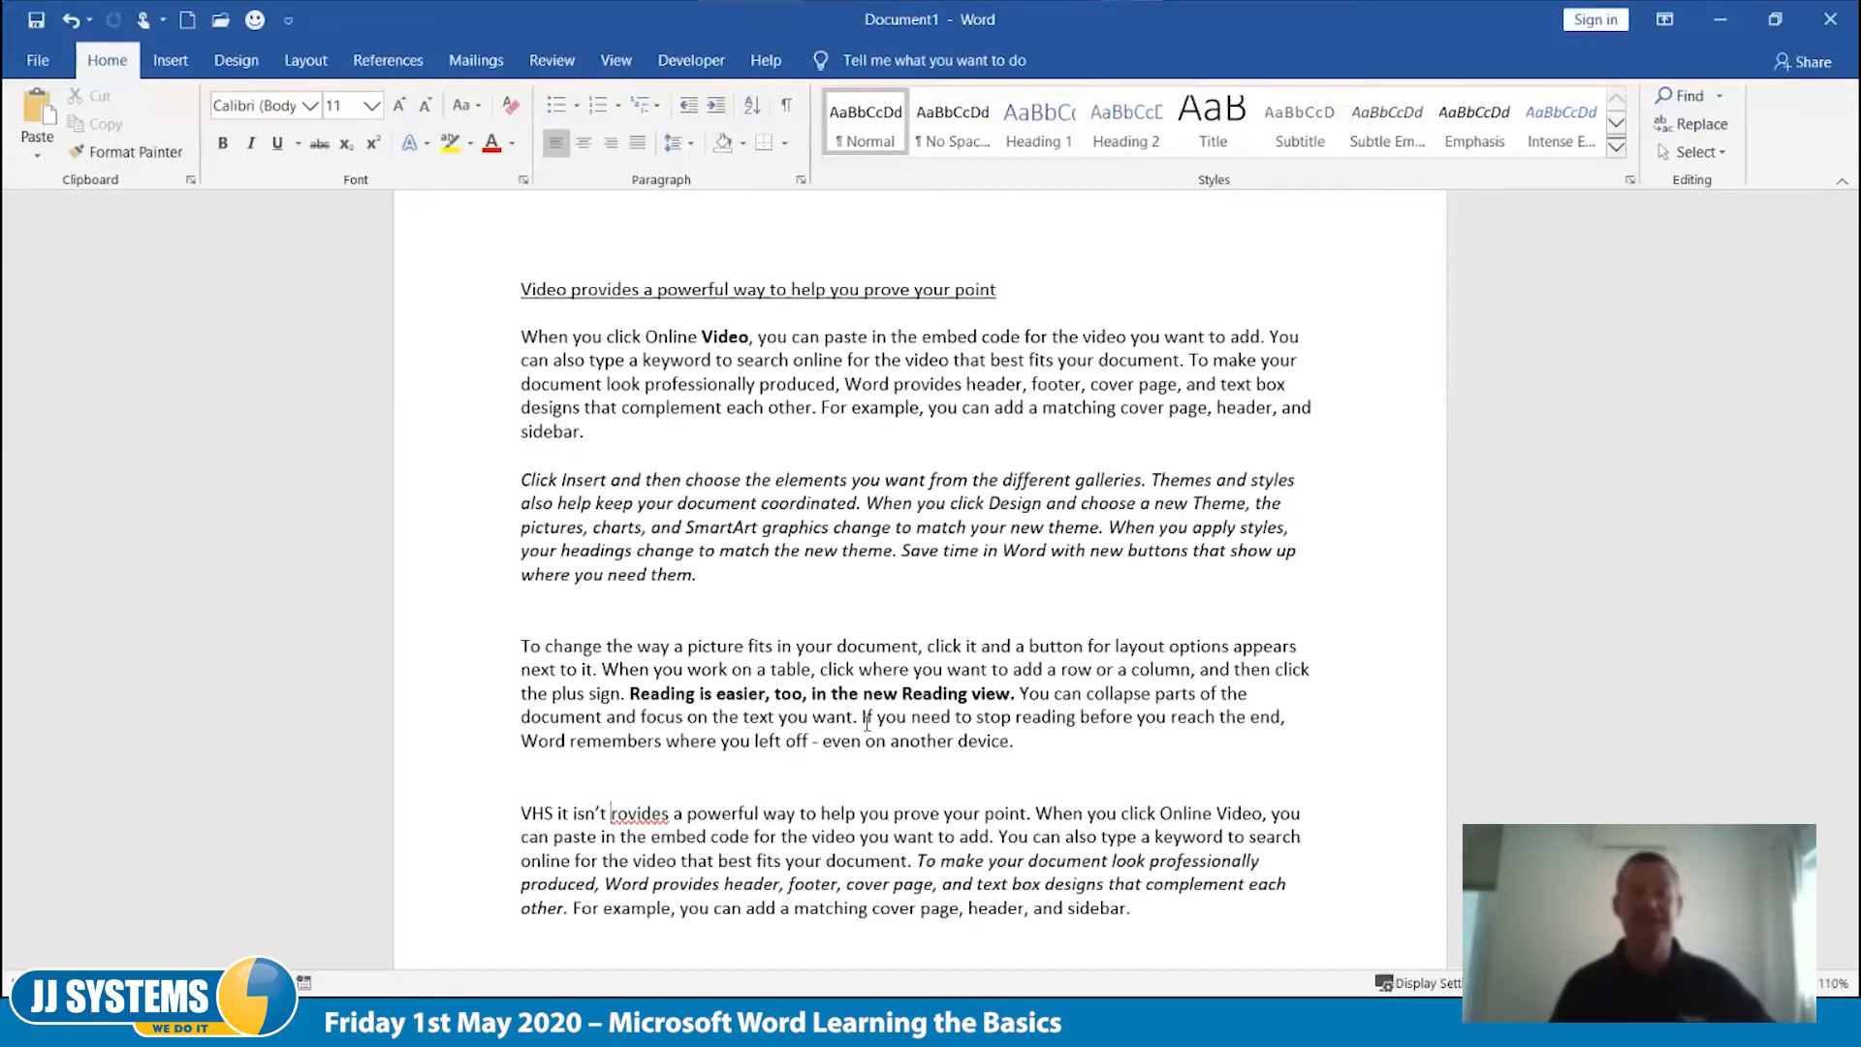
type("jkhgjk")
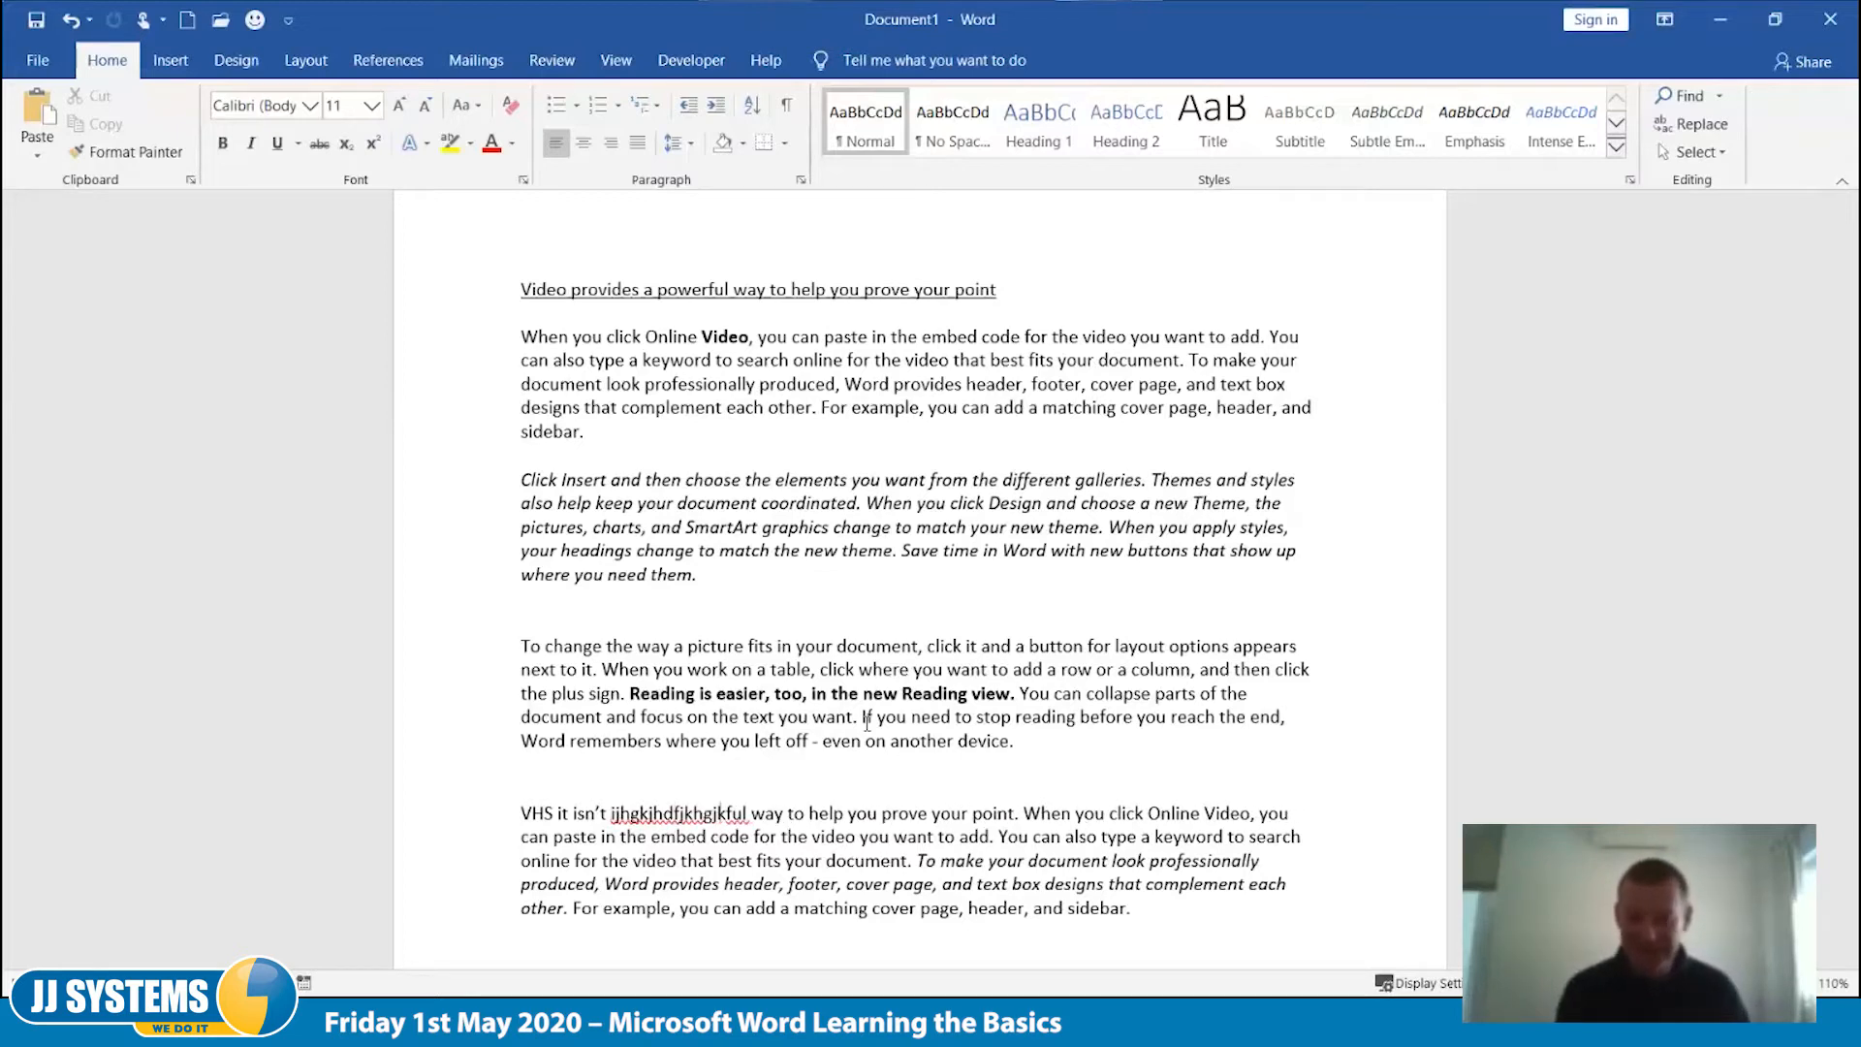
type(" g fgjkhdfj gkjgdf gdfjh")
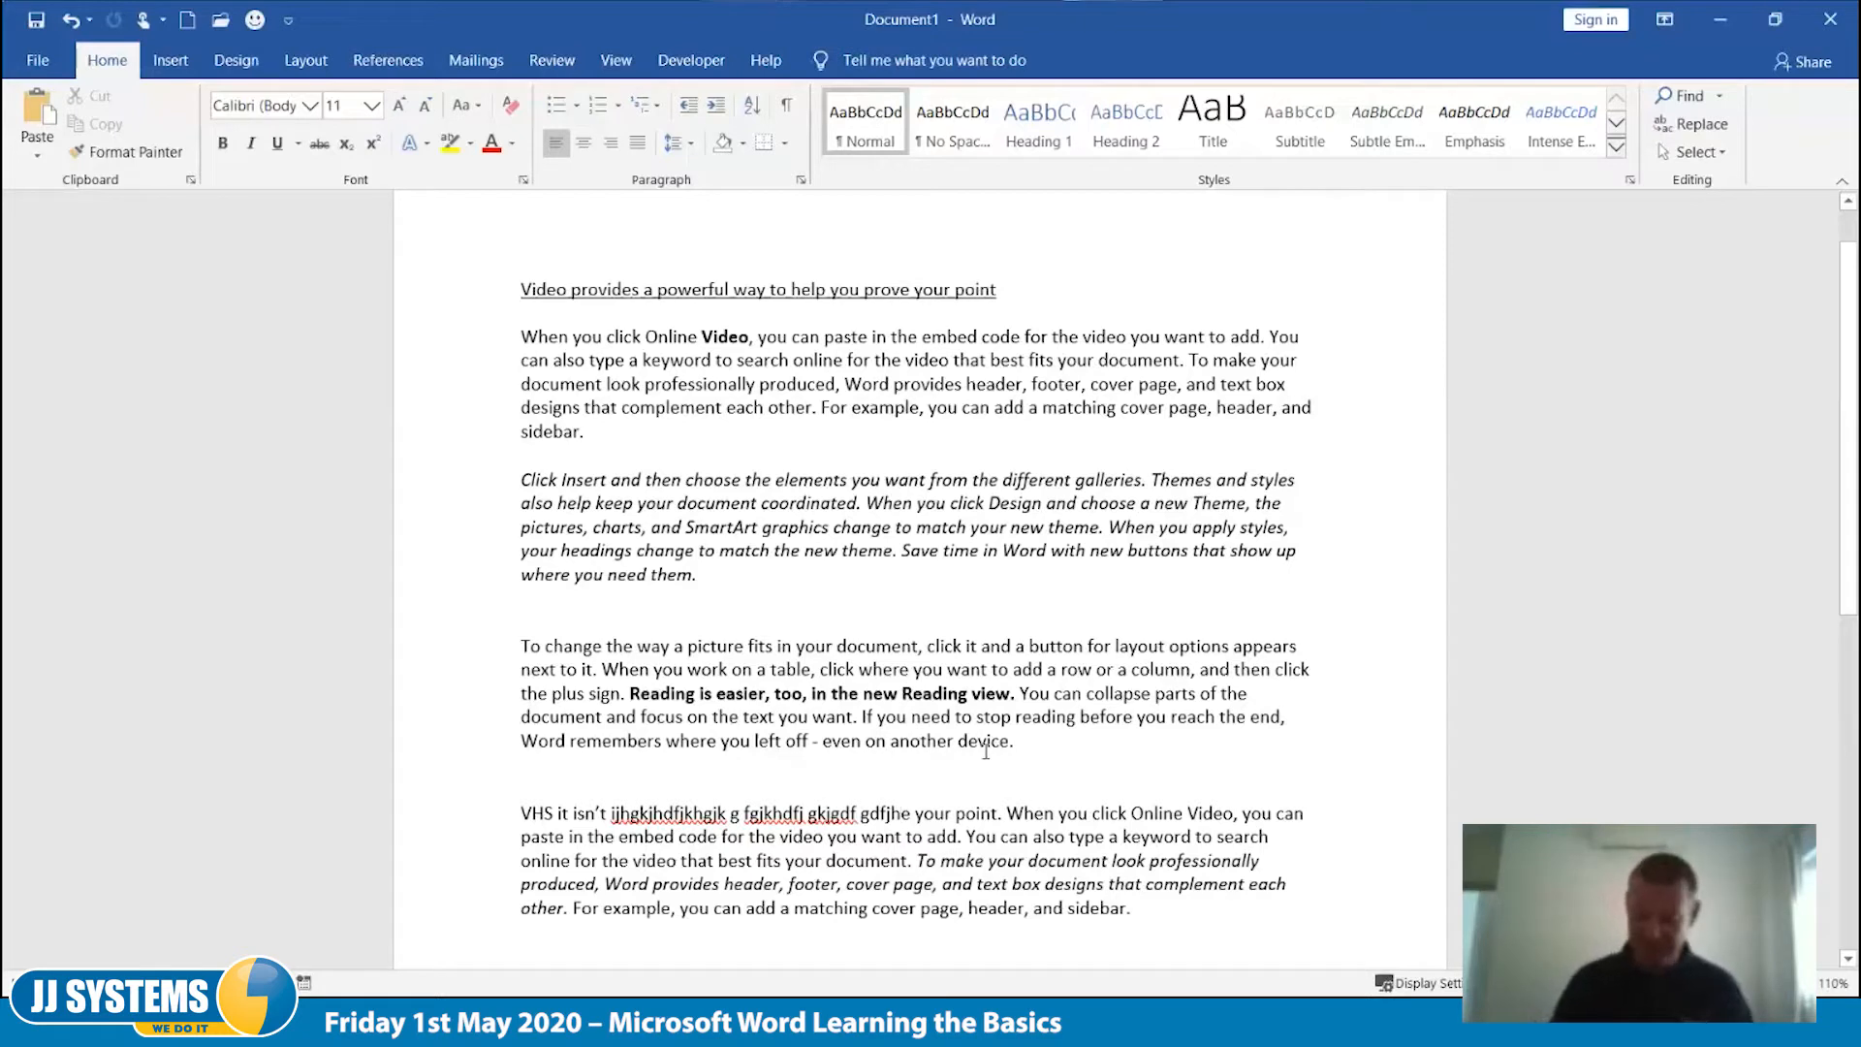
Step: Delete the overtyped text and the rest of that sentence so the last paragraph begins with "When you click Online Video"
key("shift+Home")
key("BackSpace")
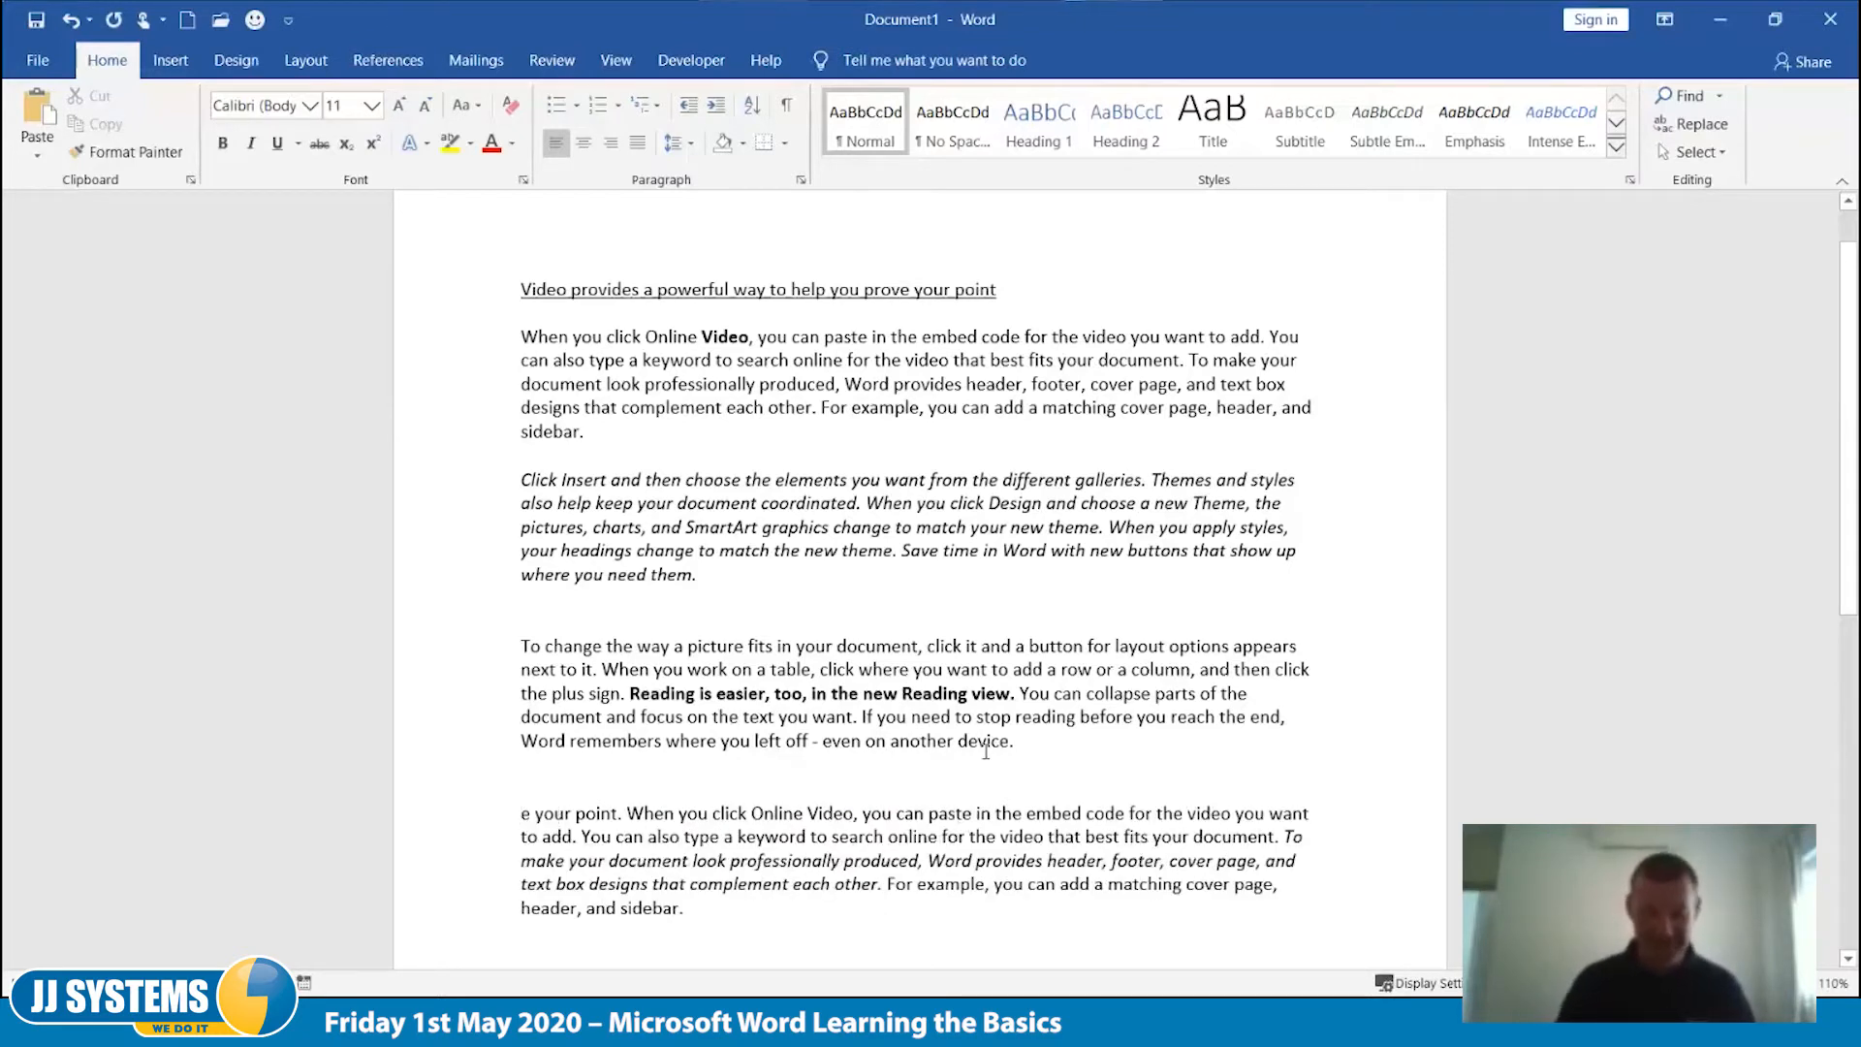
key("Delete")
key("Delete")
key("Delete")
key("Delete")
key("Delete")
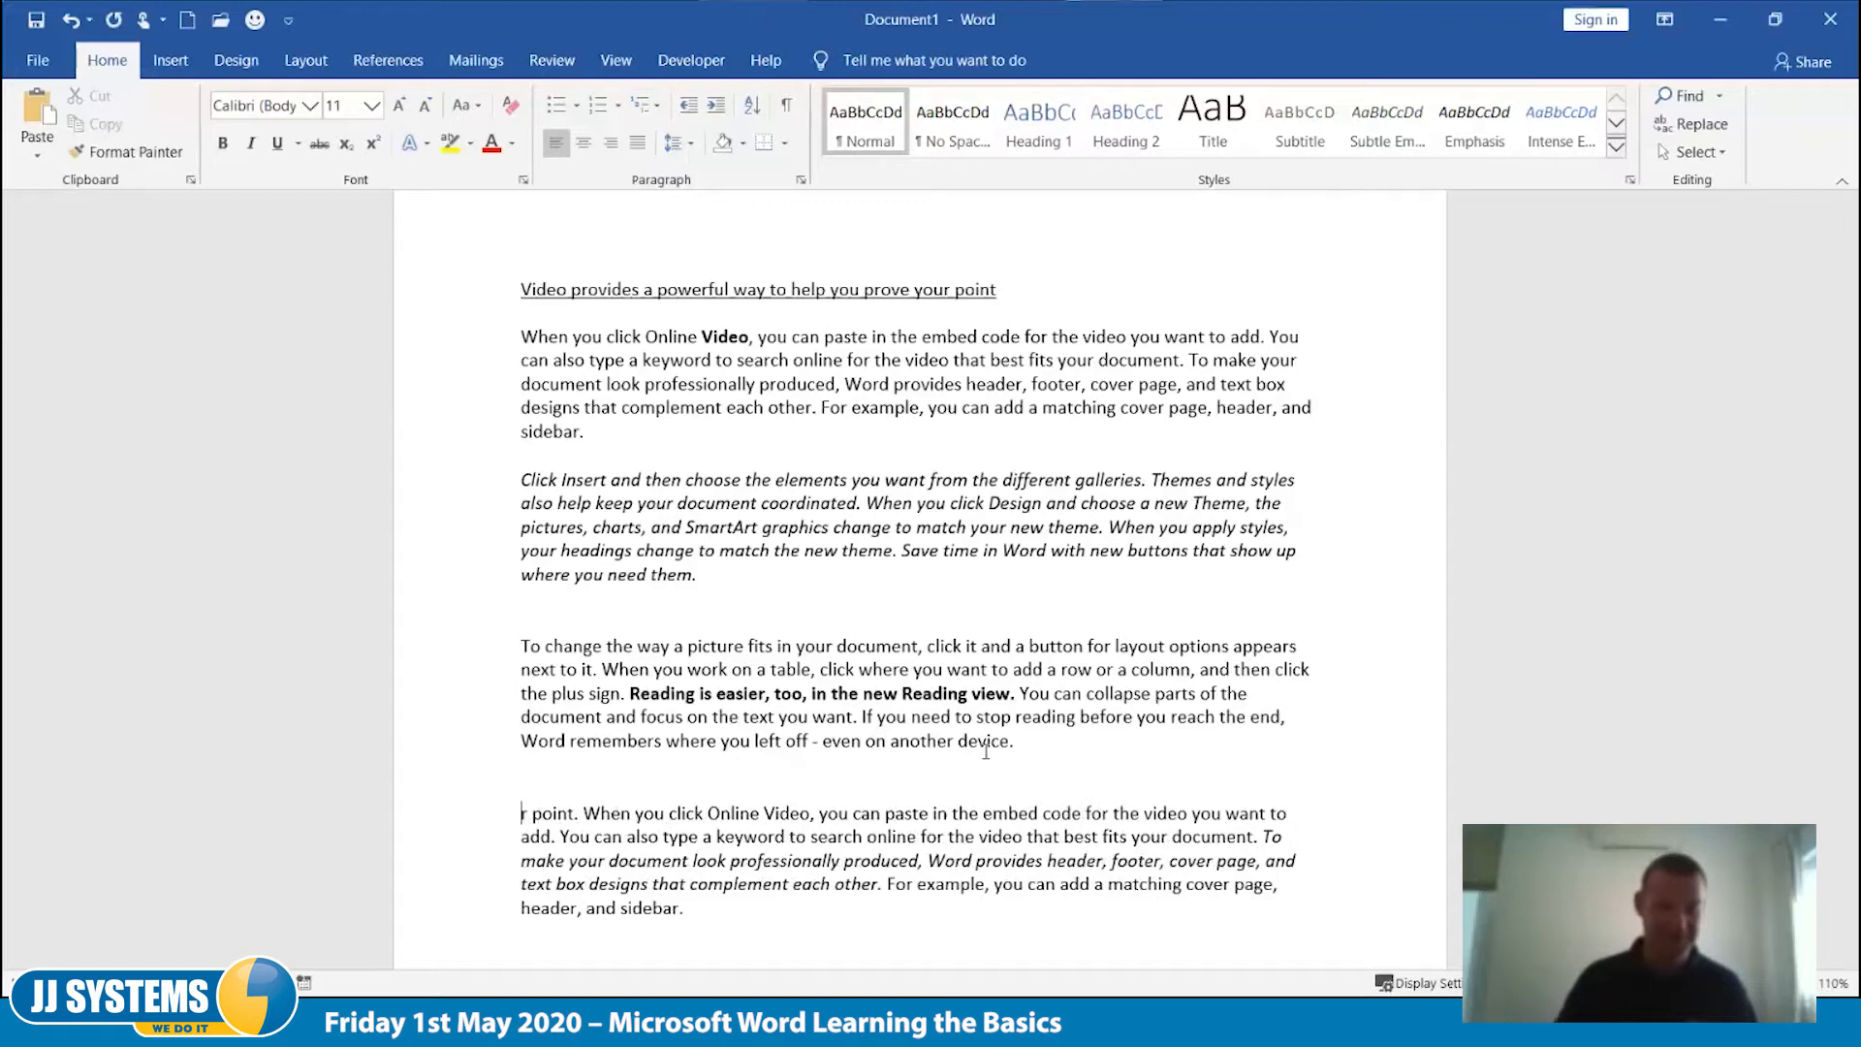
key("Delete")
key("Delete")
key("Delete")
key("Delete")
key("Delete")
key("Delete")
key("Delete")
key("Delete")
key("Delete")
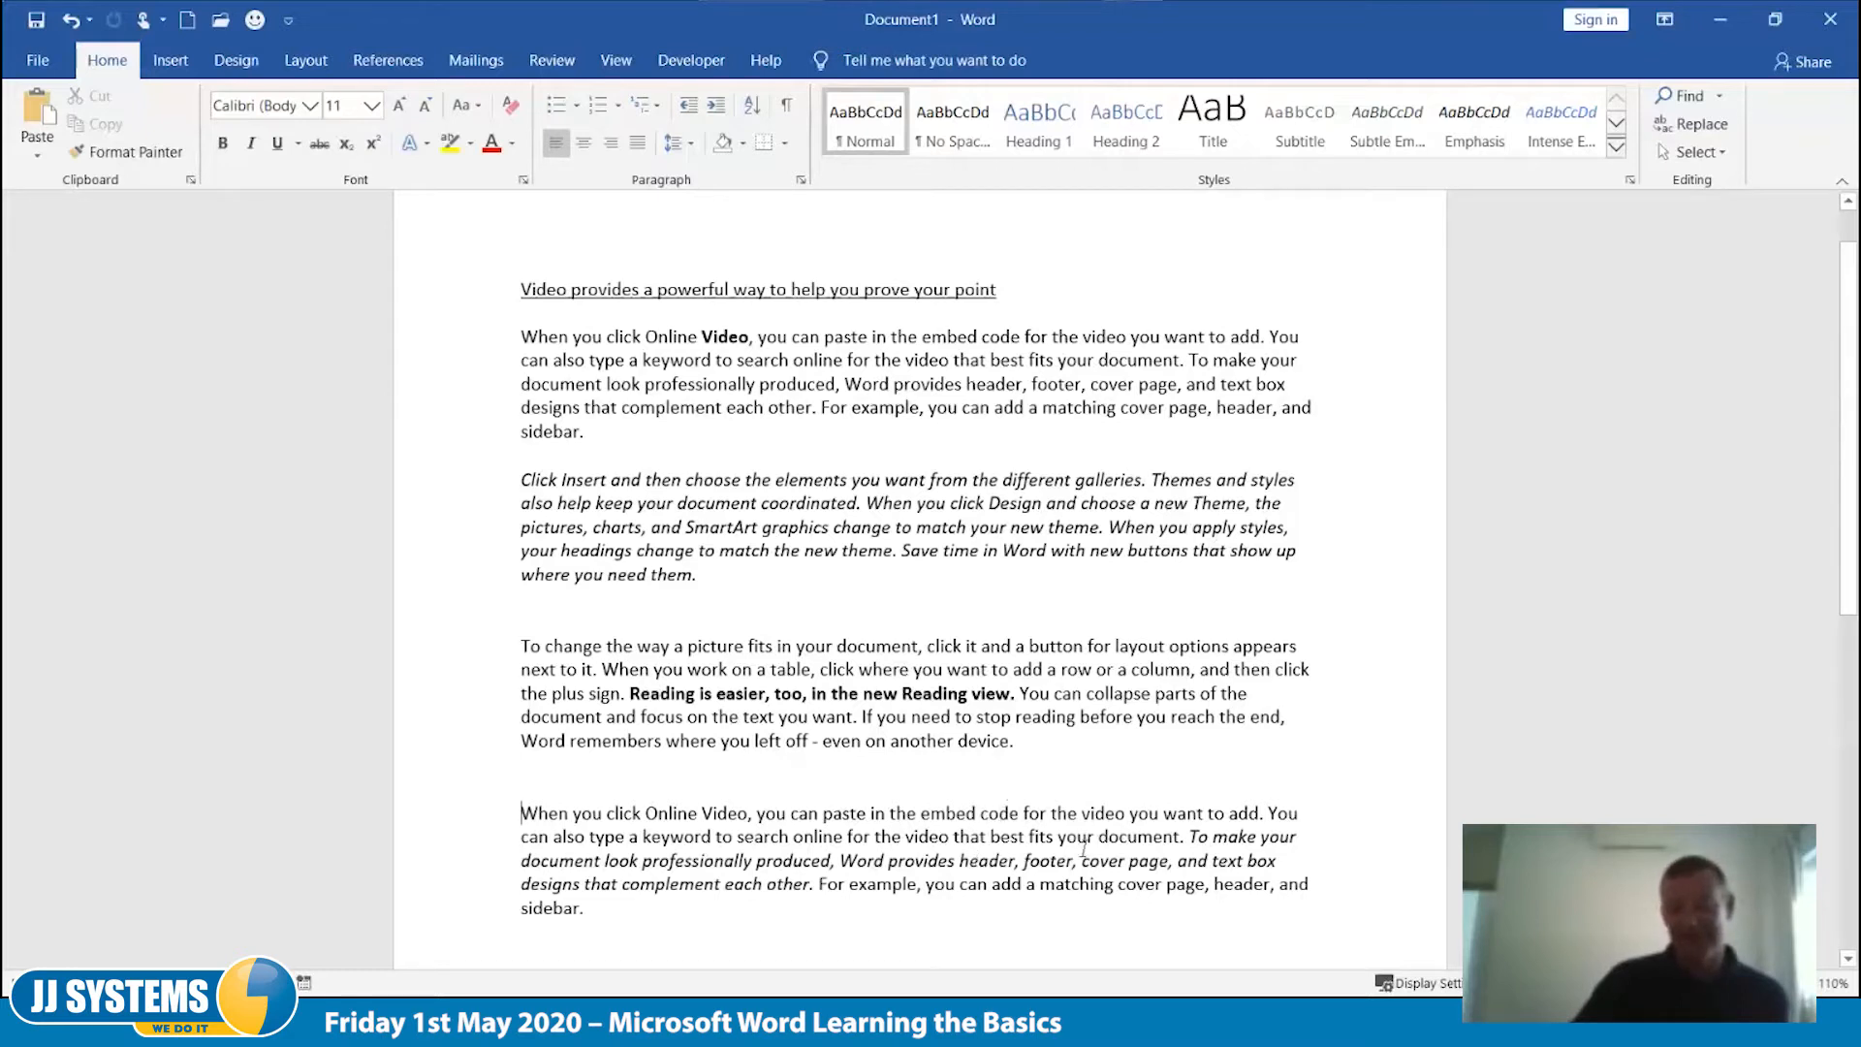
Step: Delete the last paragraph's first sentence, "When you click Online Video, you can paste in the embed code for the video you want to add."
left_click(646, 812, "ctrl")
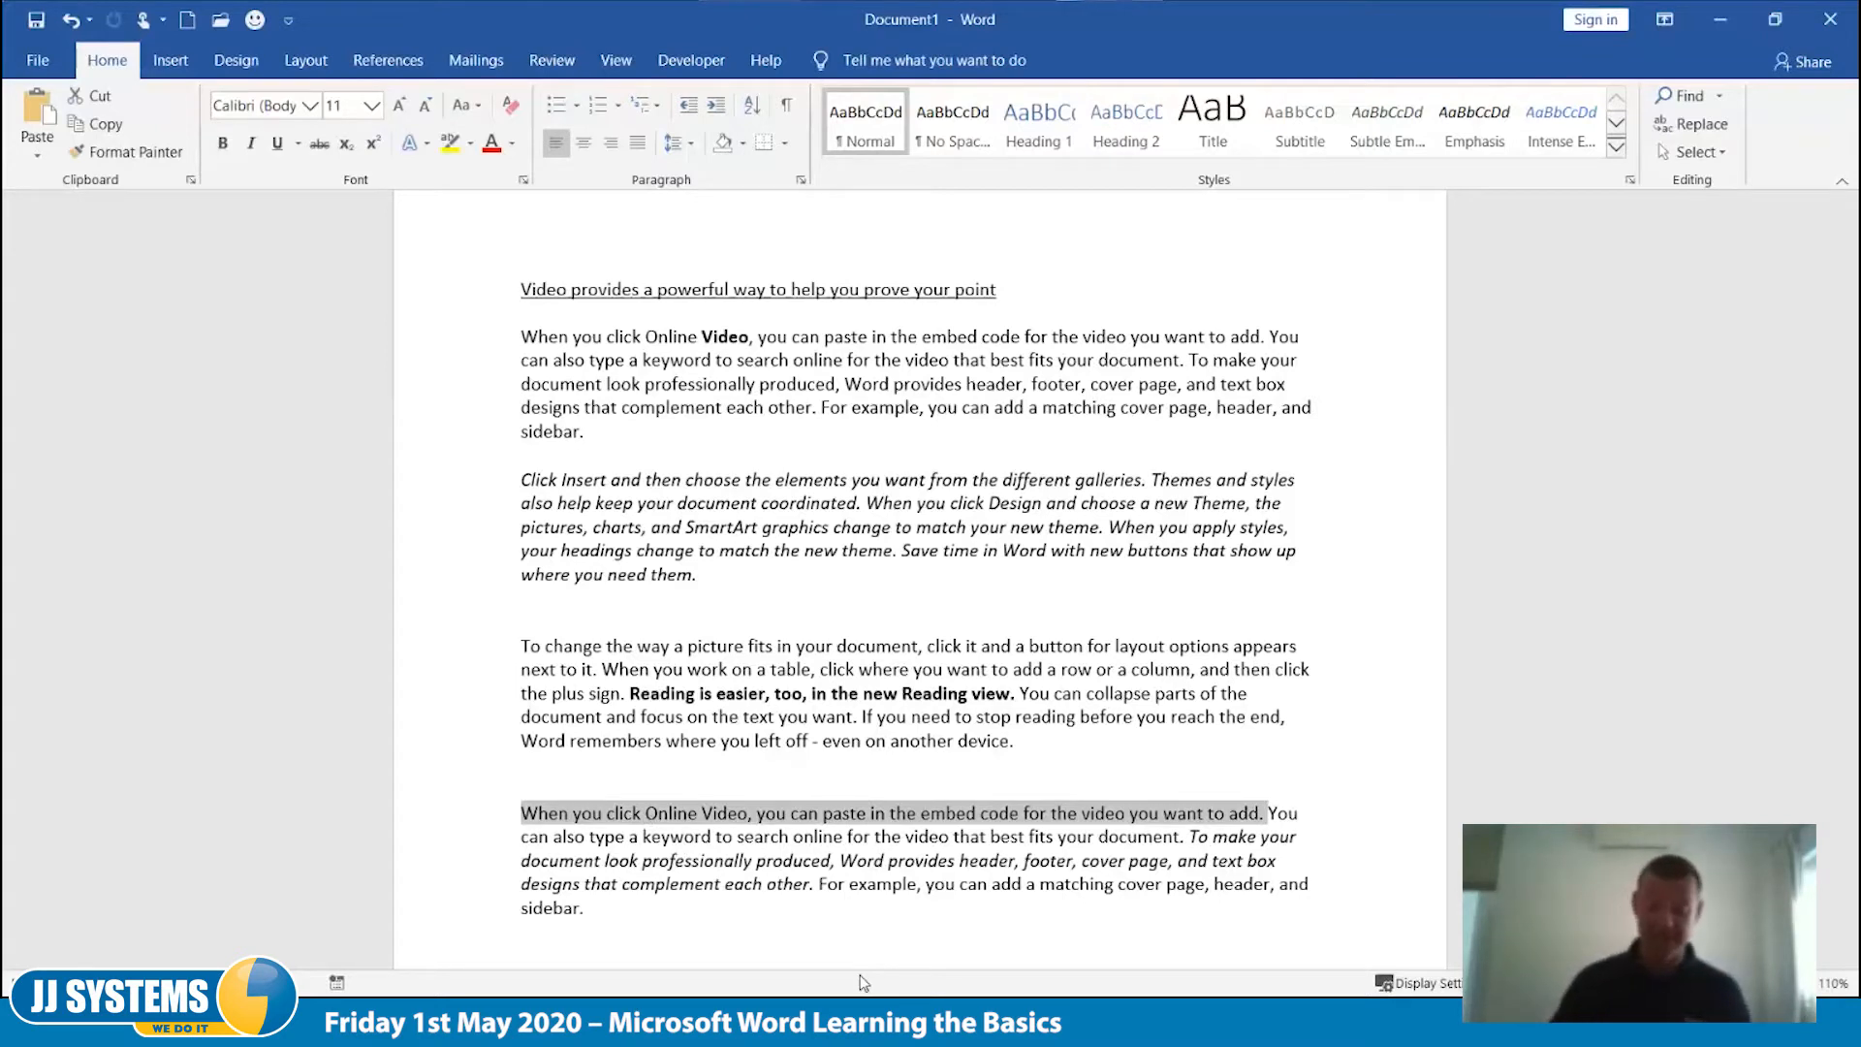
key("Delete")
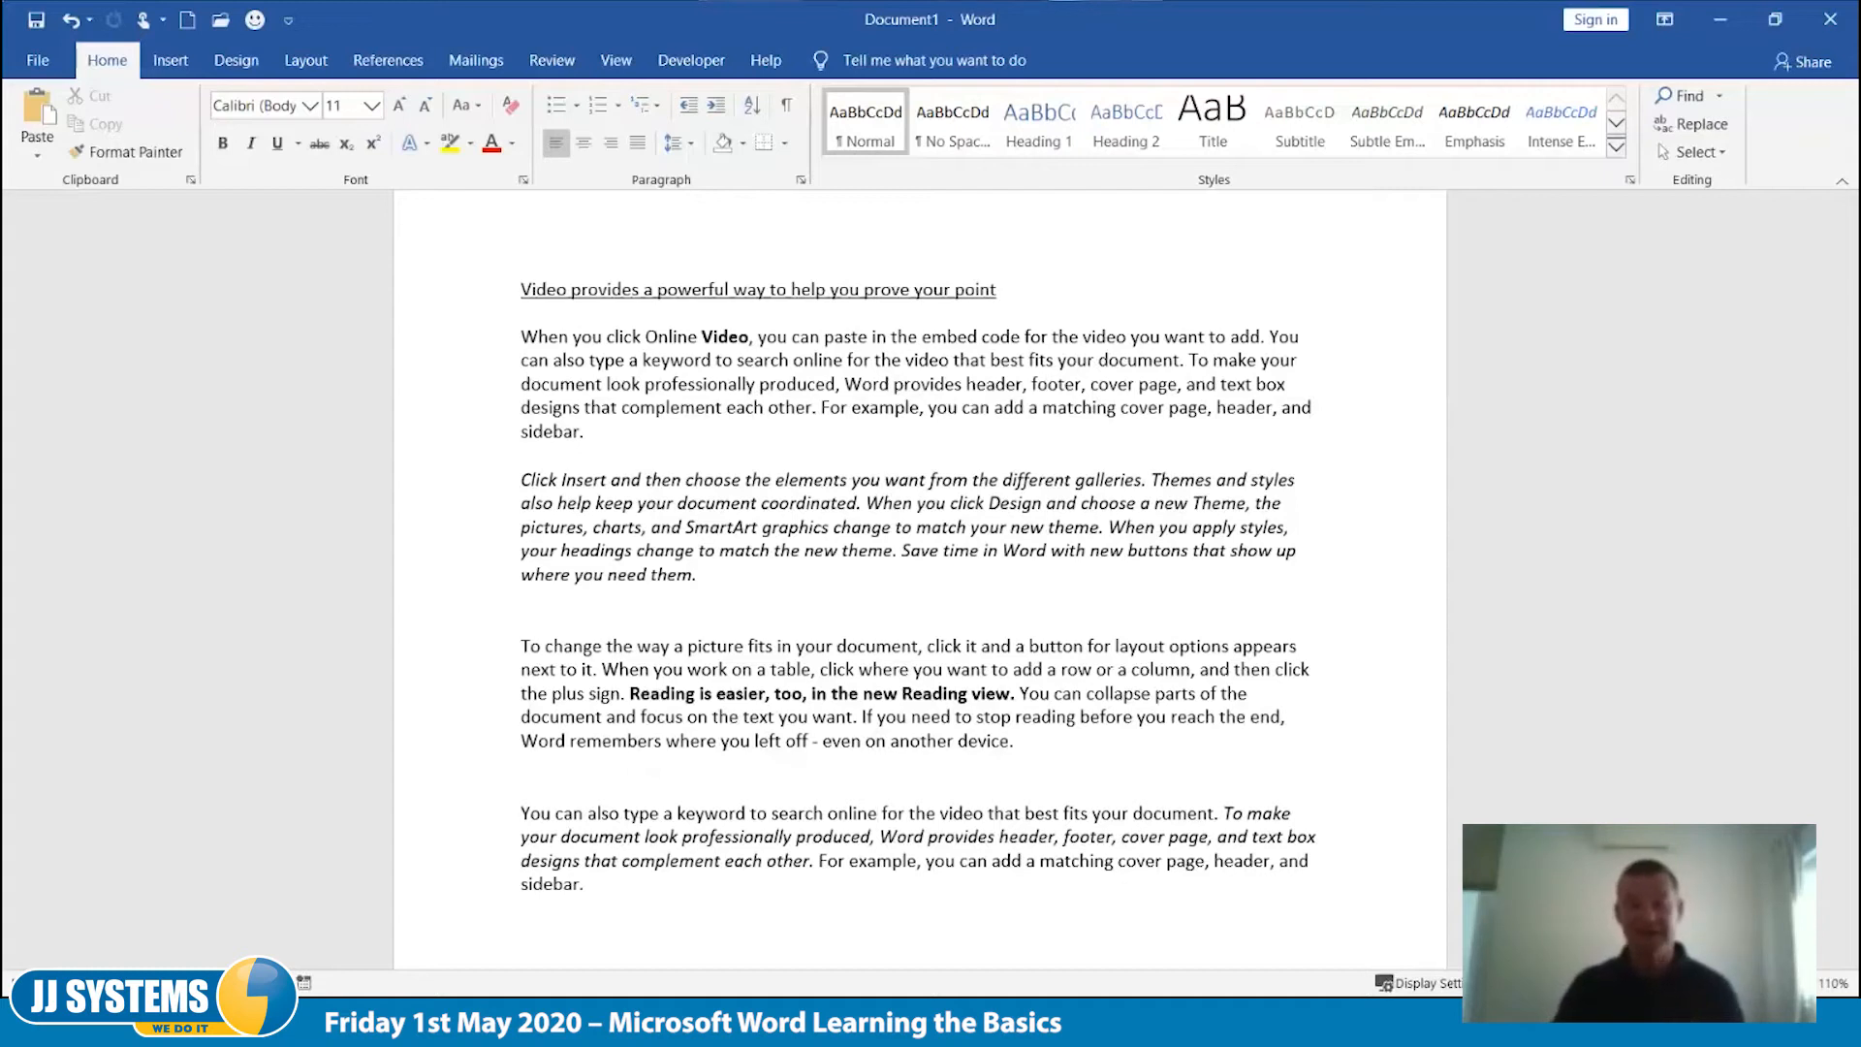
Step: Remove the words "online for" after "search" in the last paragraph's first sentence
key("BackSpace")
key("BackSpace")
key("BackSpace")
key("BackSpace")
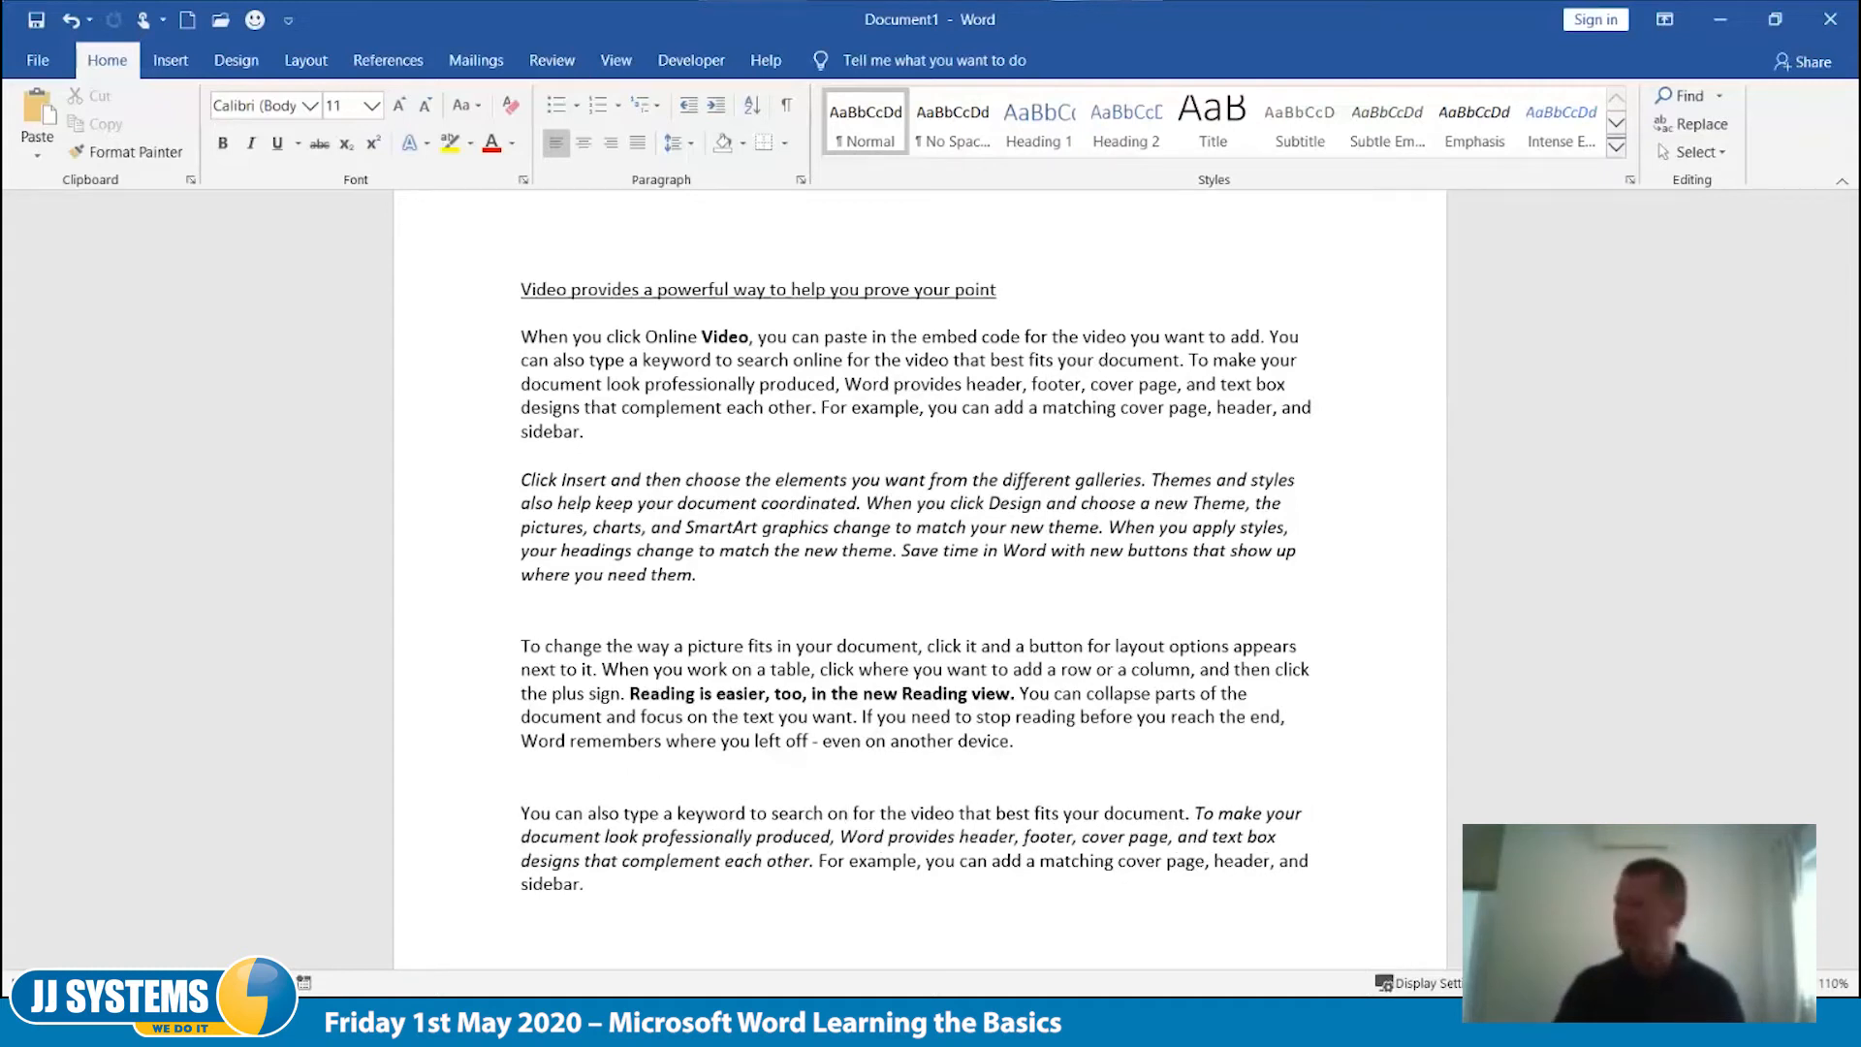
key("BackSpace")
key("BackSpace")
key("BackSpace")
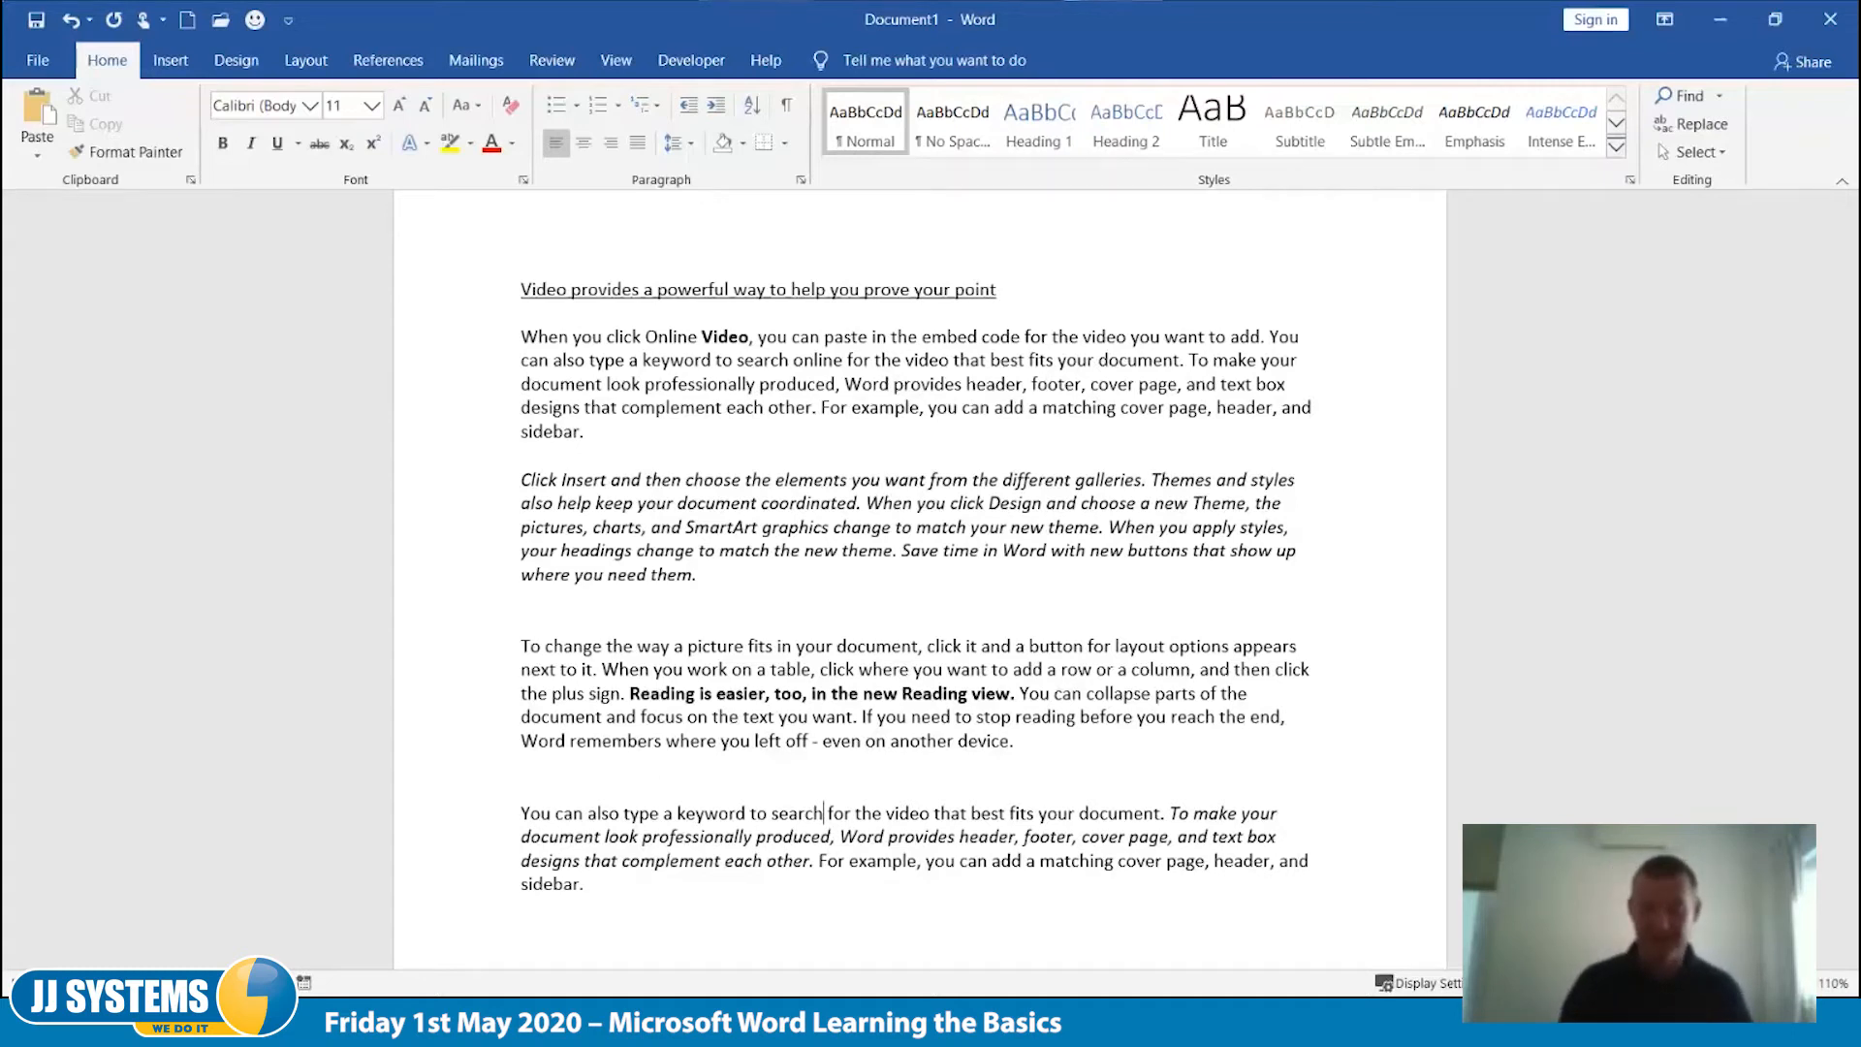
key("Delete")
key("Delete")
key("Delete")
key("Delete")
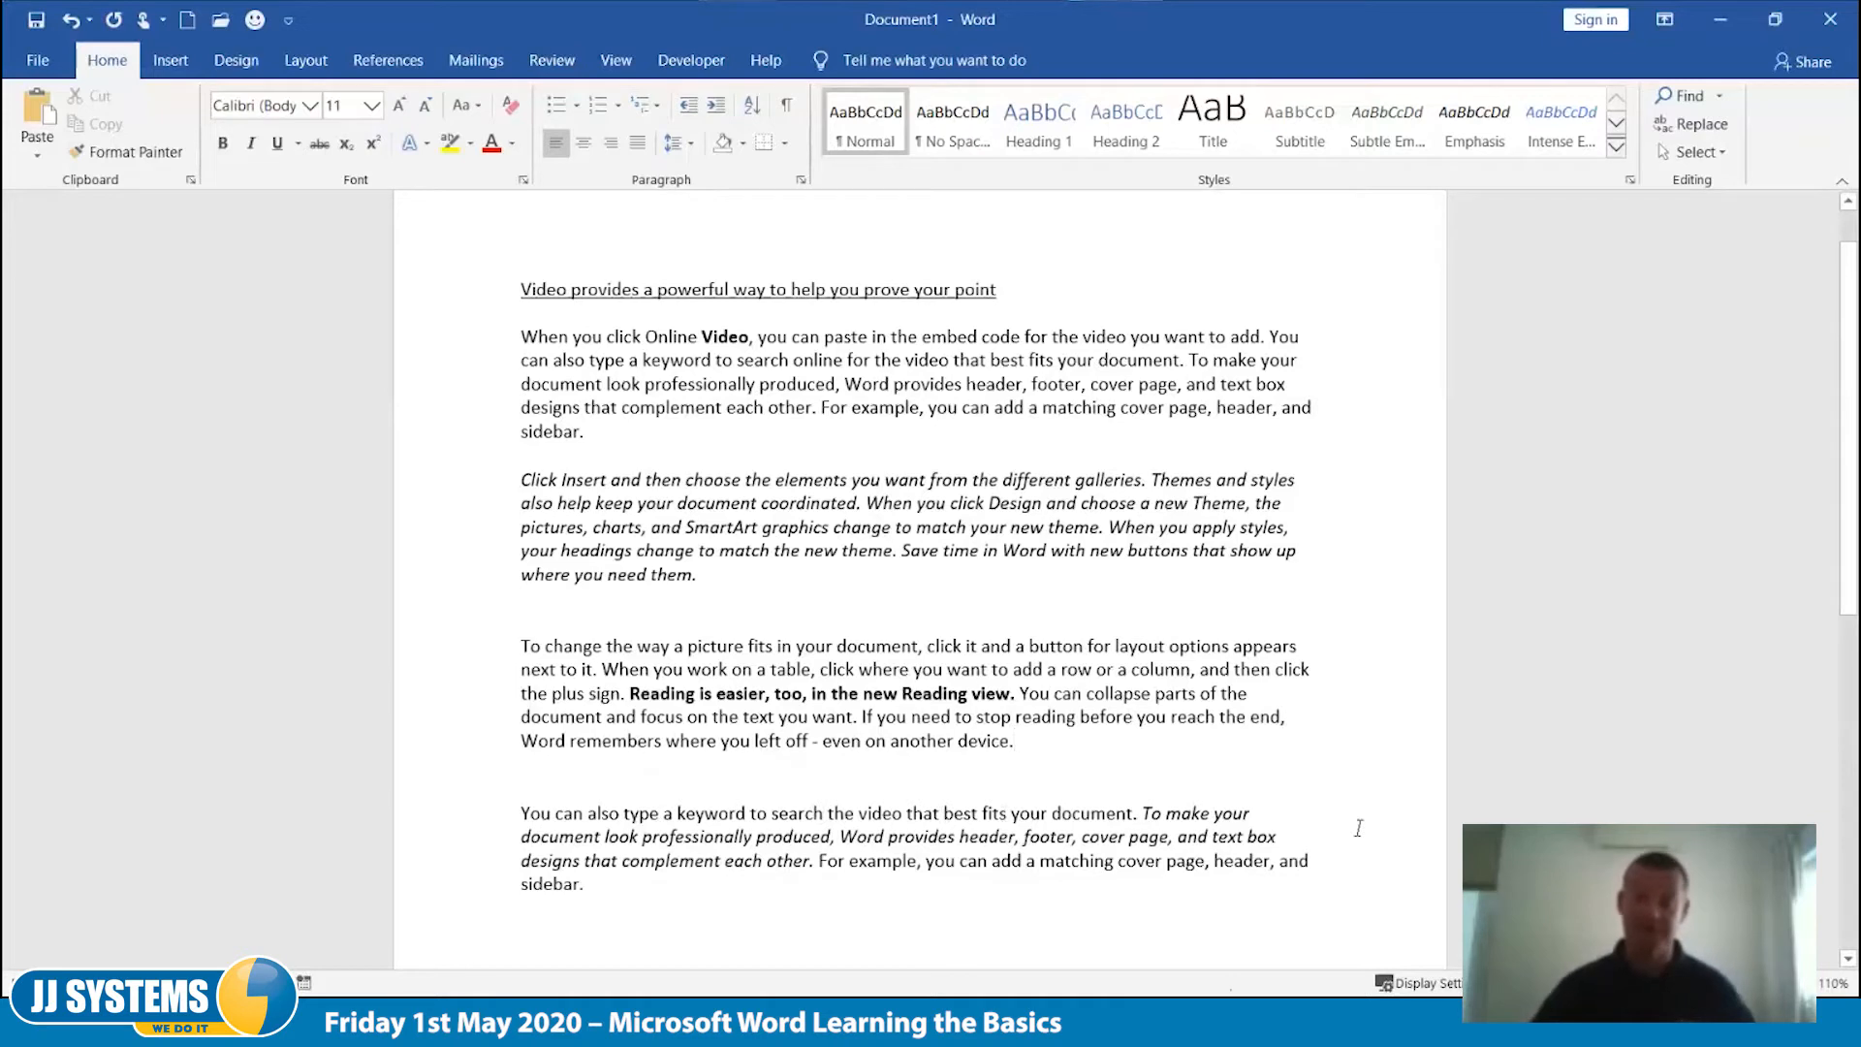
Step: Briefly show the formatting marks, and join the last paragraph to the one ending "even on another device." by removing the blank lines between
left_click(787, 104)
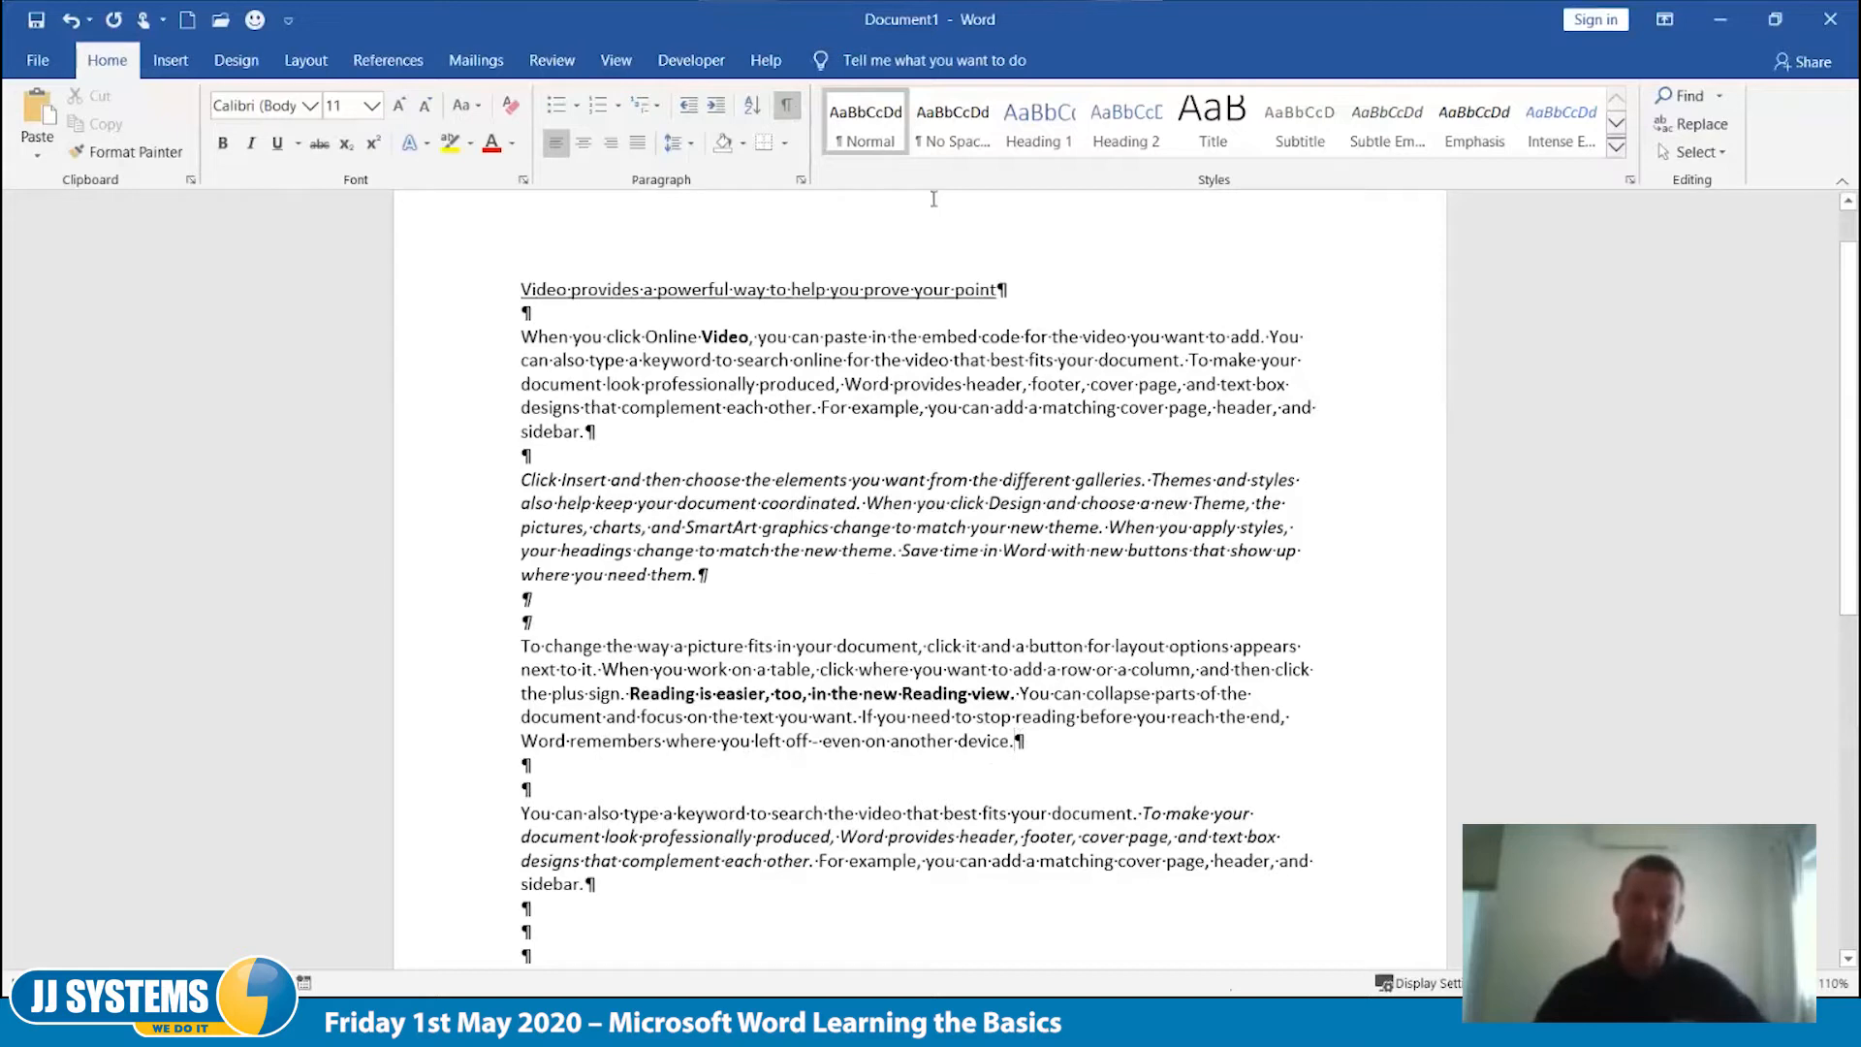
left_click(786, 105)
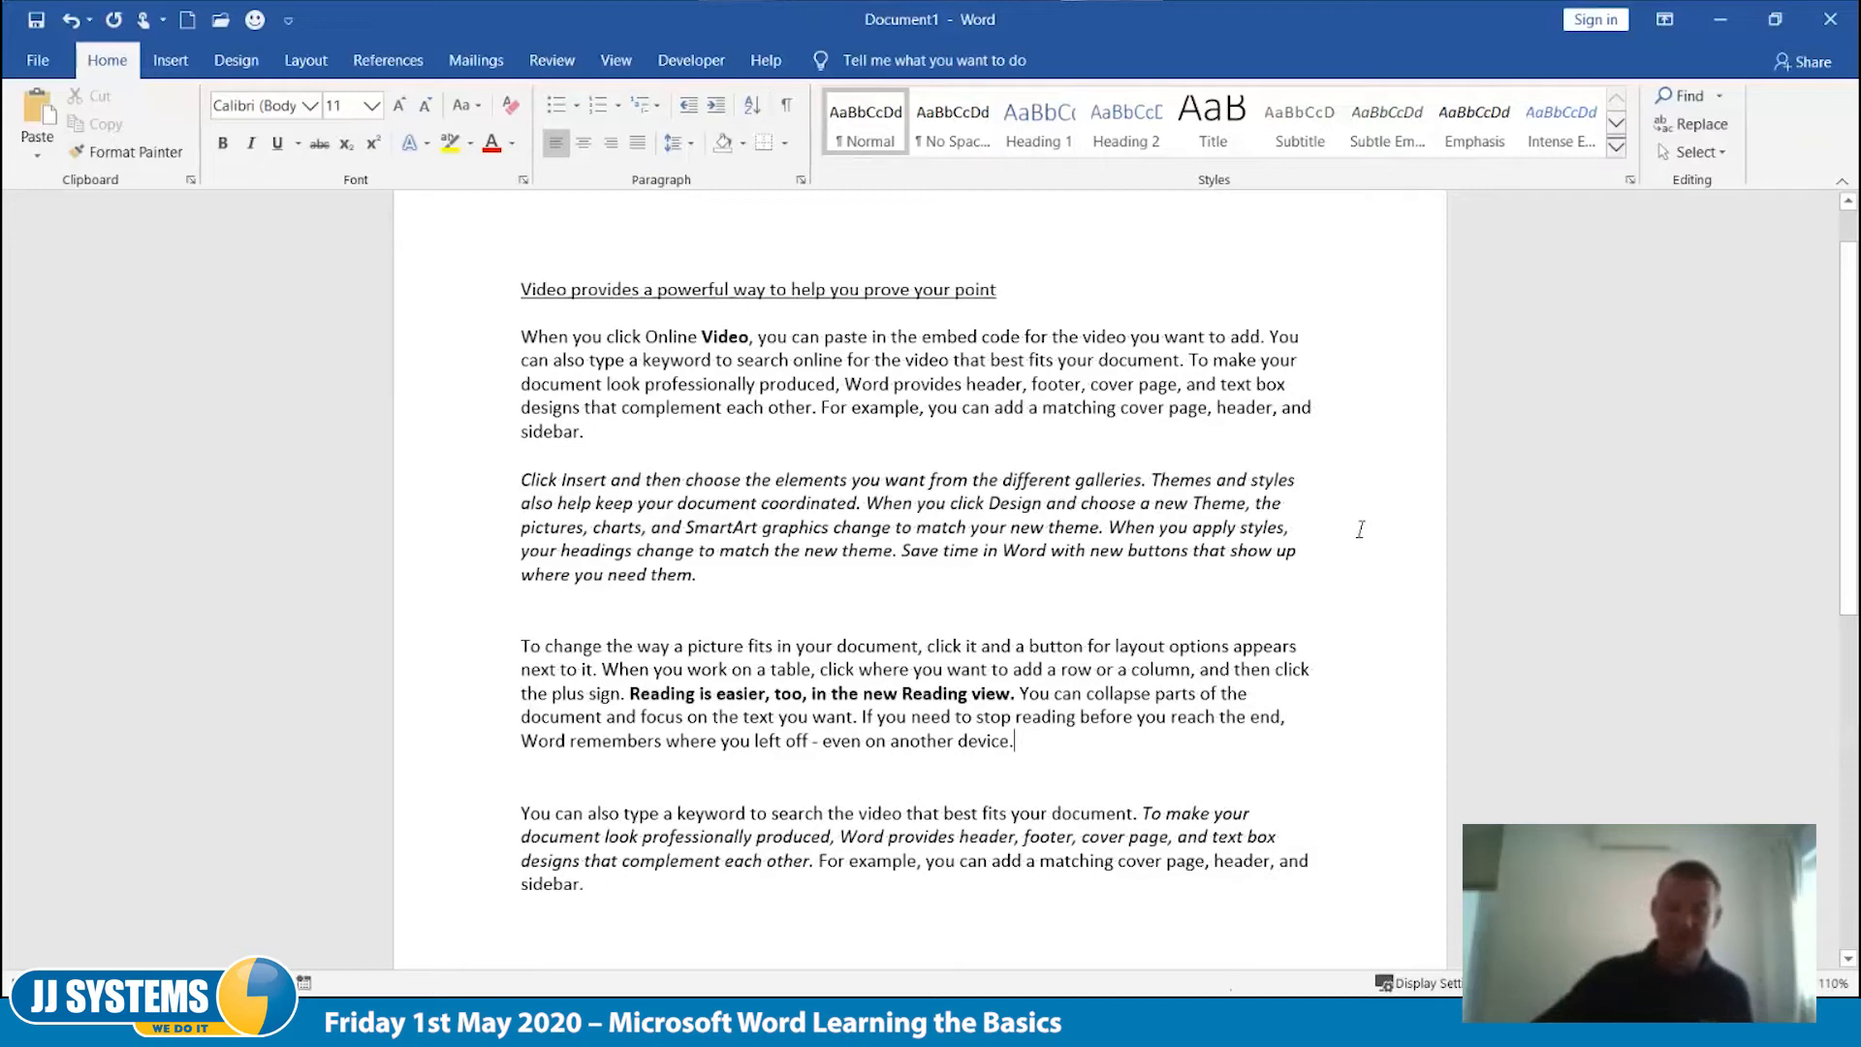
key("Delete")
key("Delete")
key("Delete")
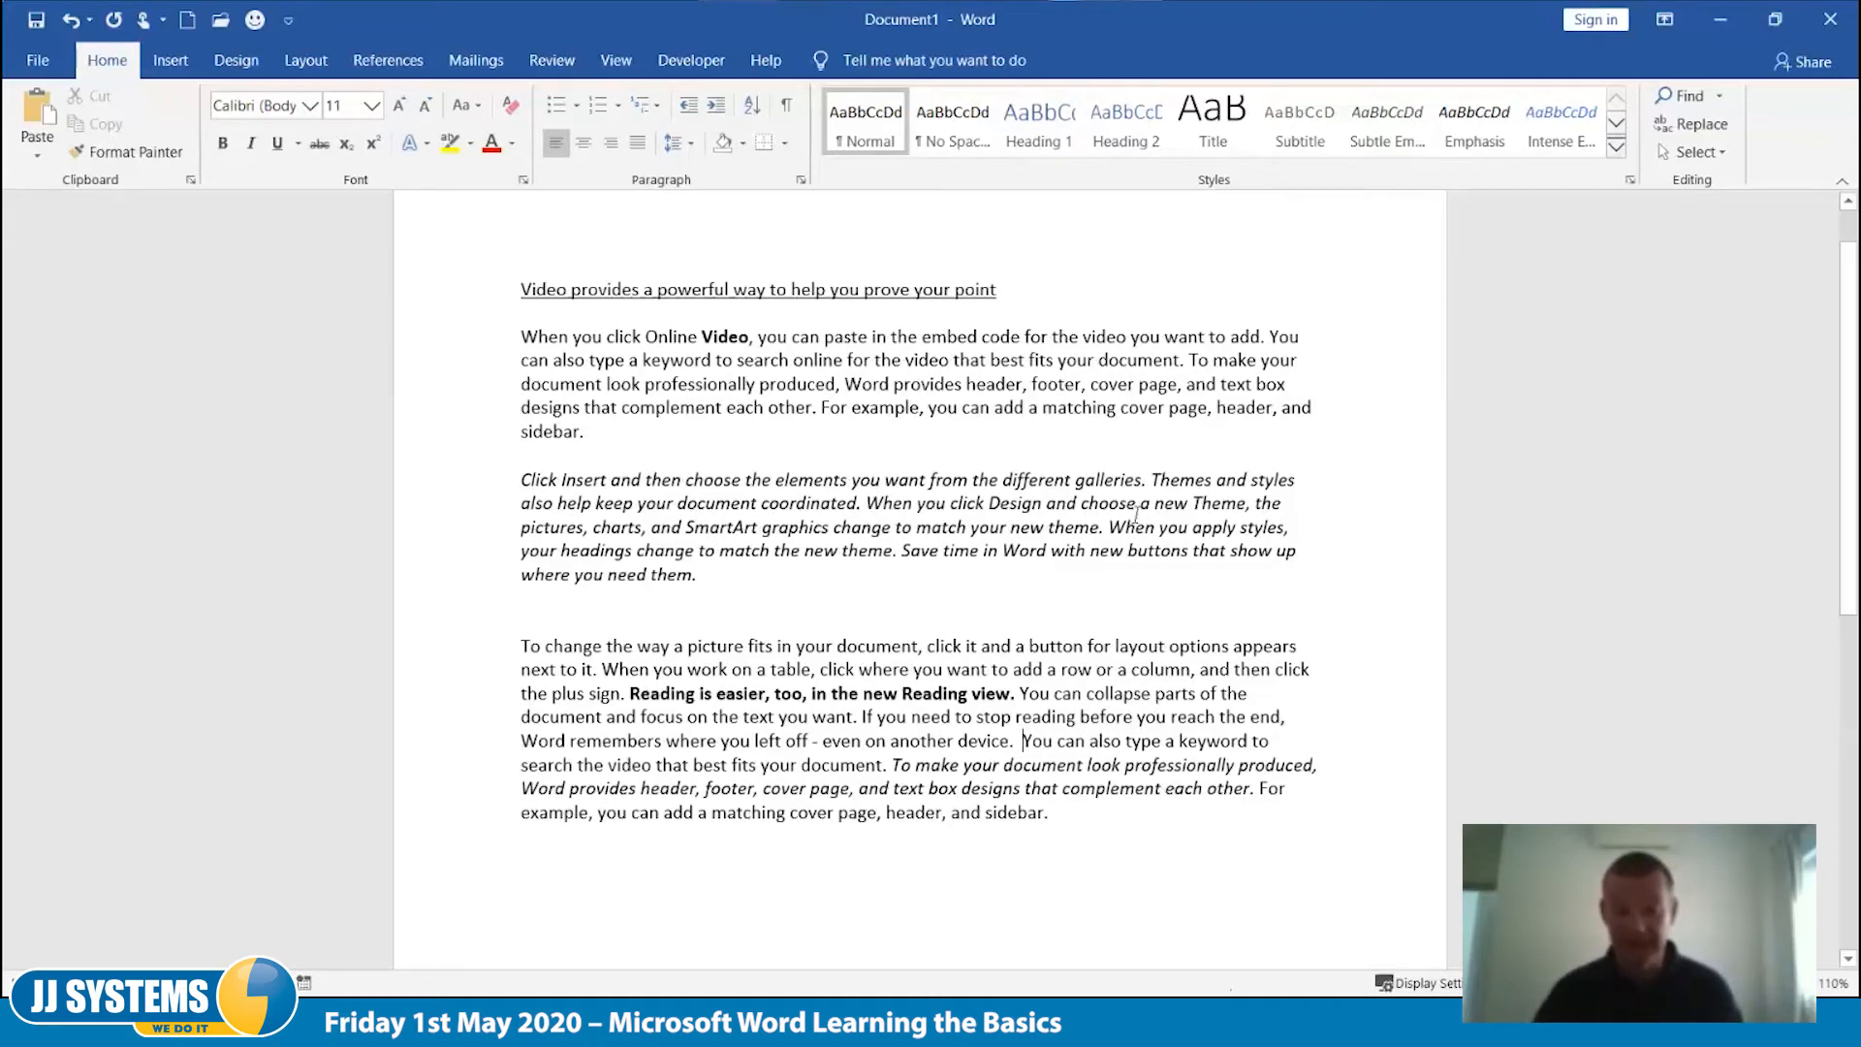
Step: Replace the word "document" with "book" in "To change the way a picture fits in your document"
double_click(1045, 652)
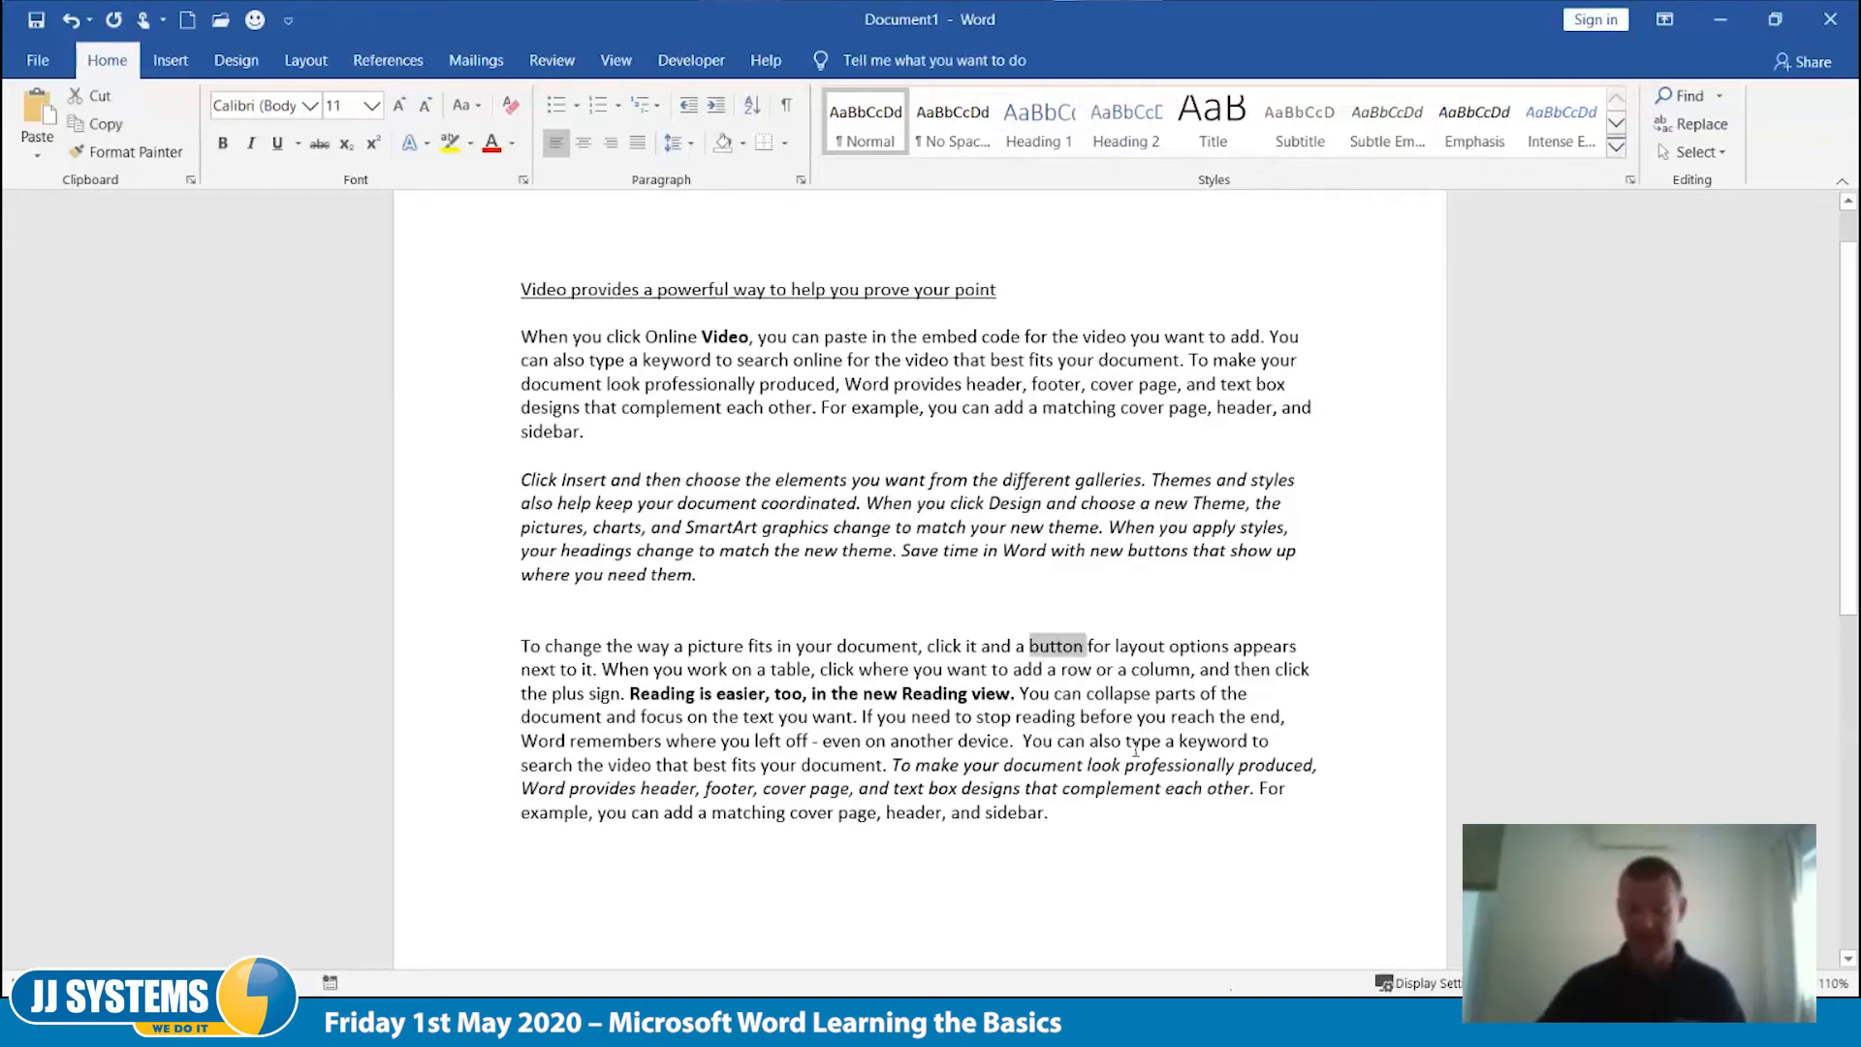
left_click(1073, 691)
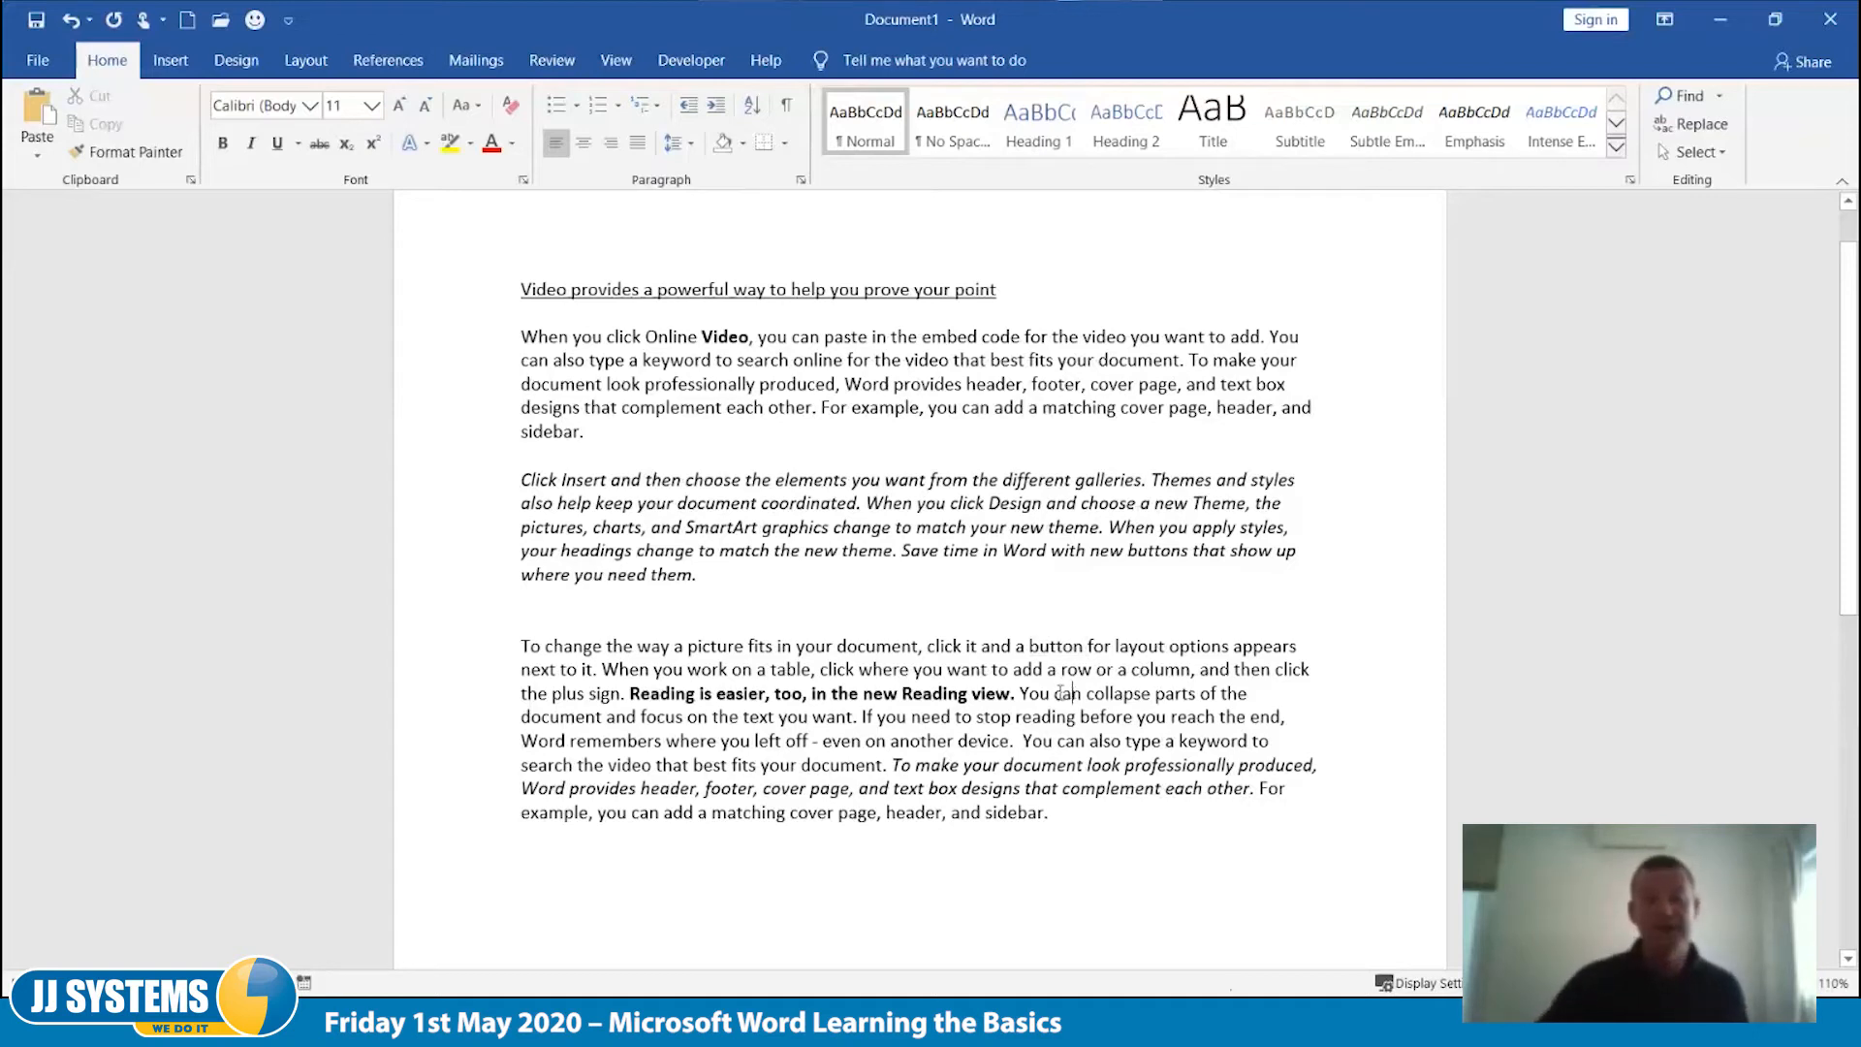
left_click(839, 646)
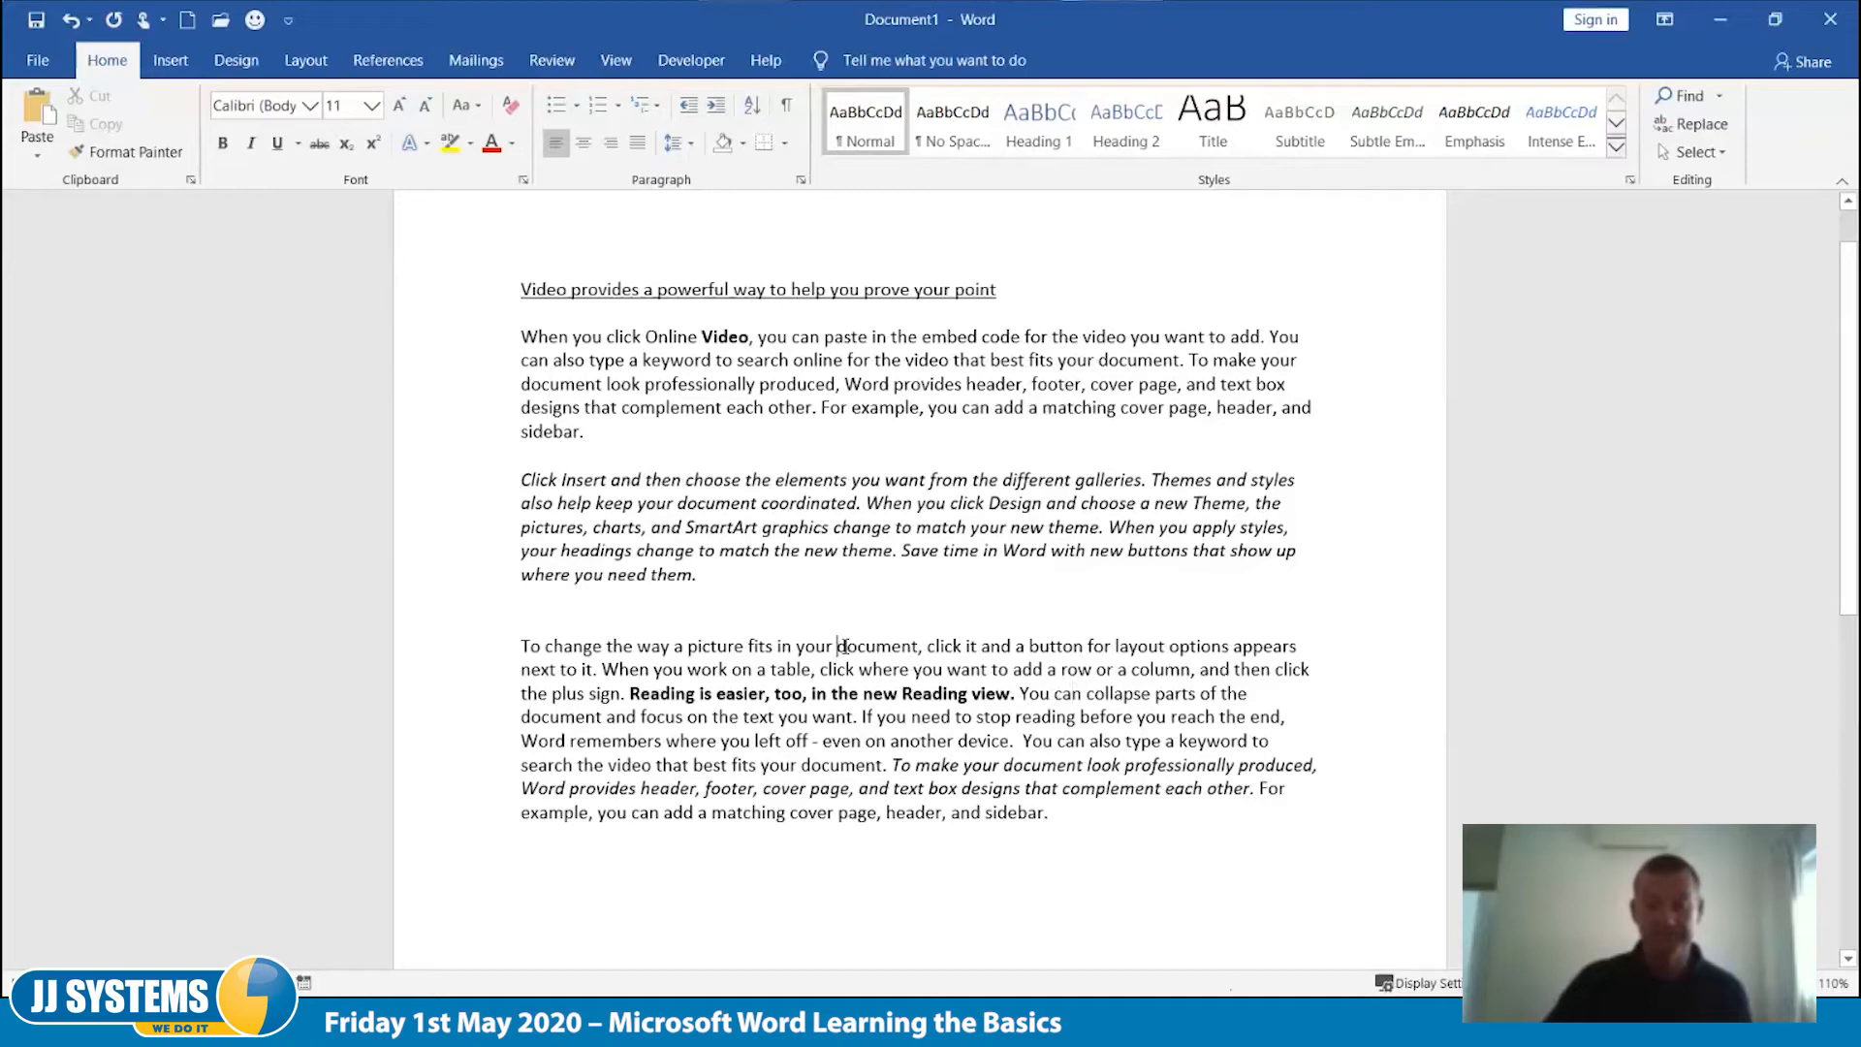
double_click(843, 647)
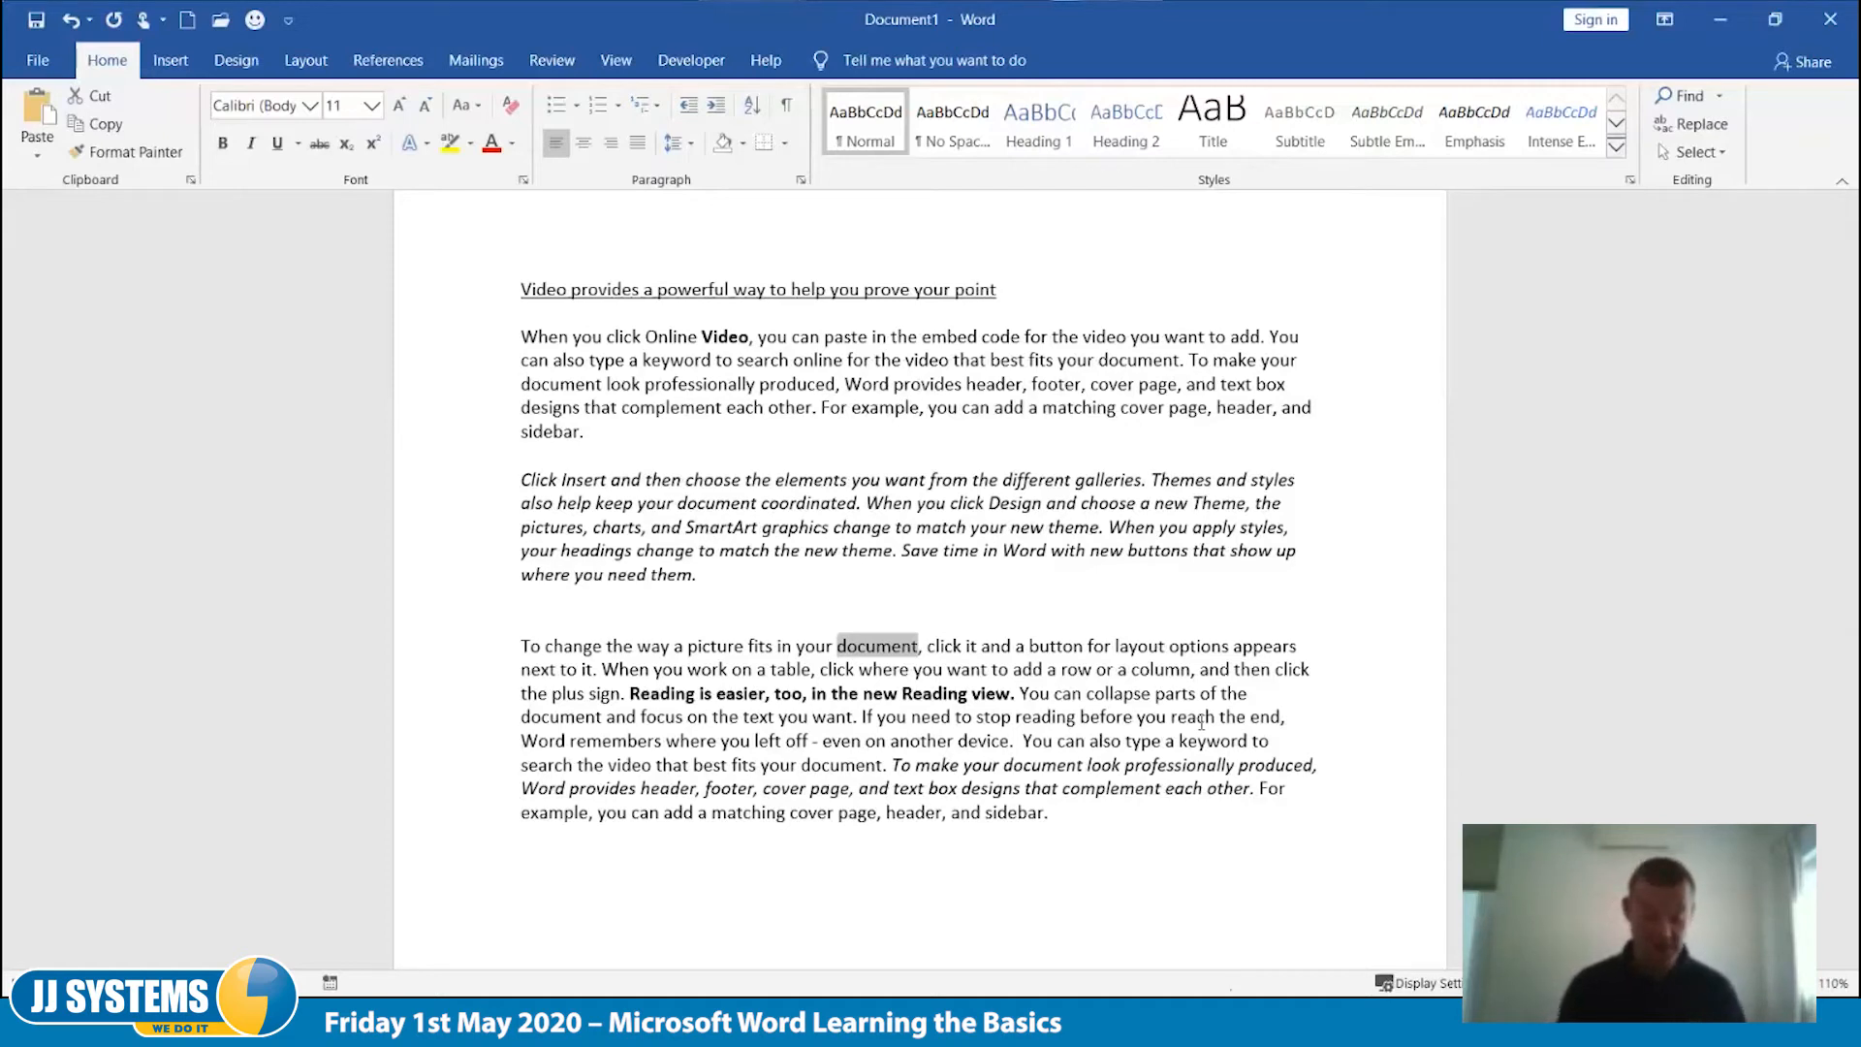
type("book")
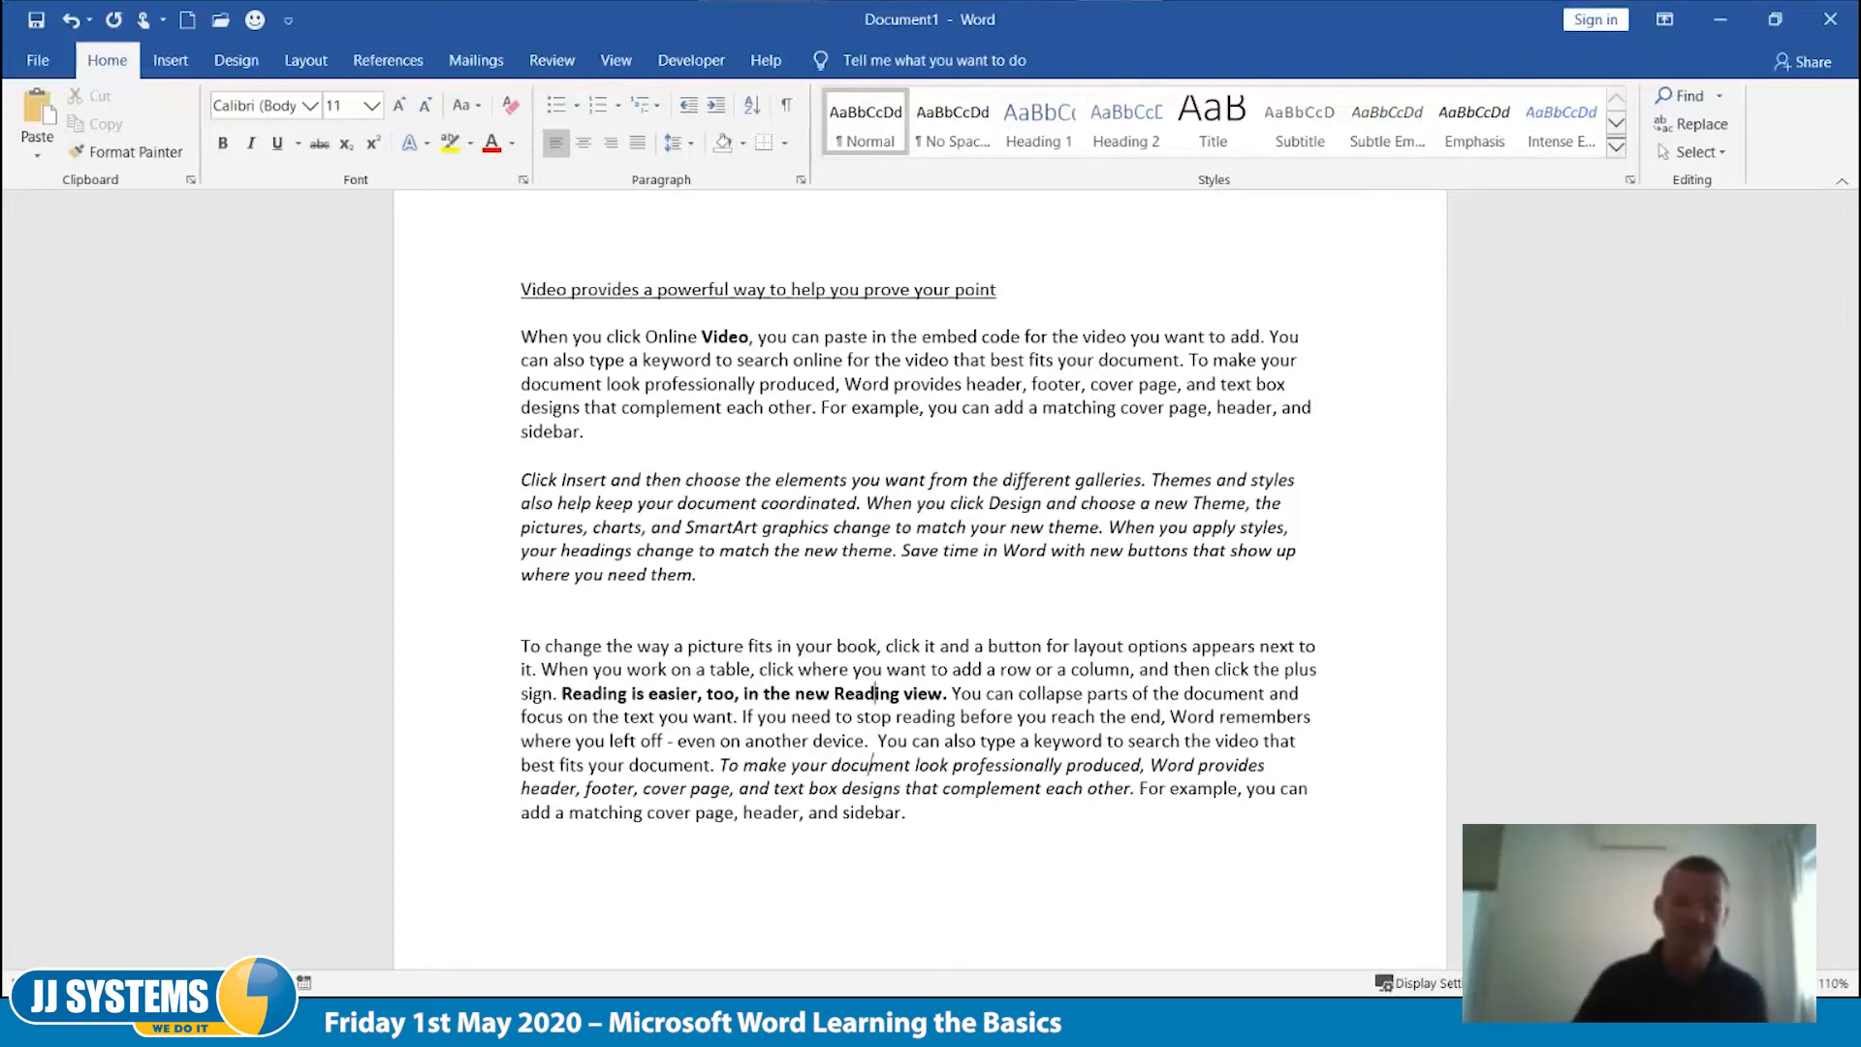
Step: From the start of the document, find the word "book" and replace it with "TV"
key("Down")
key("Down")
key("Down")
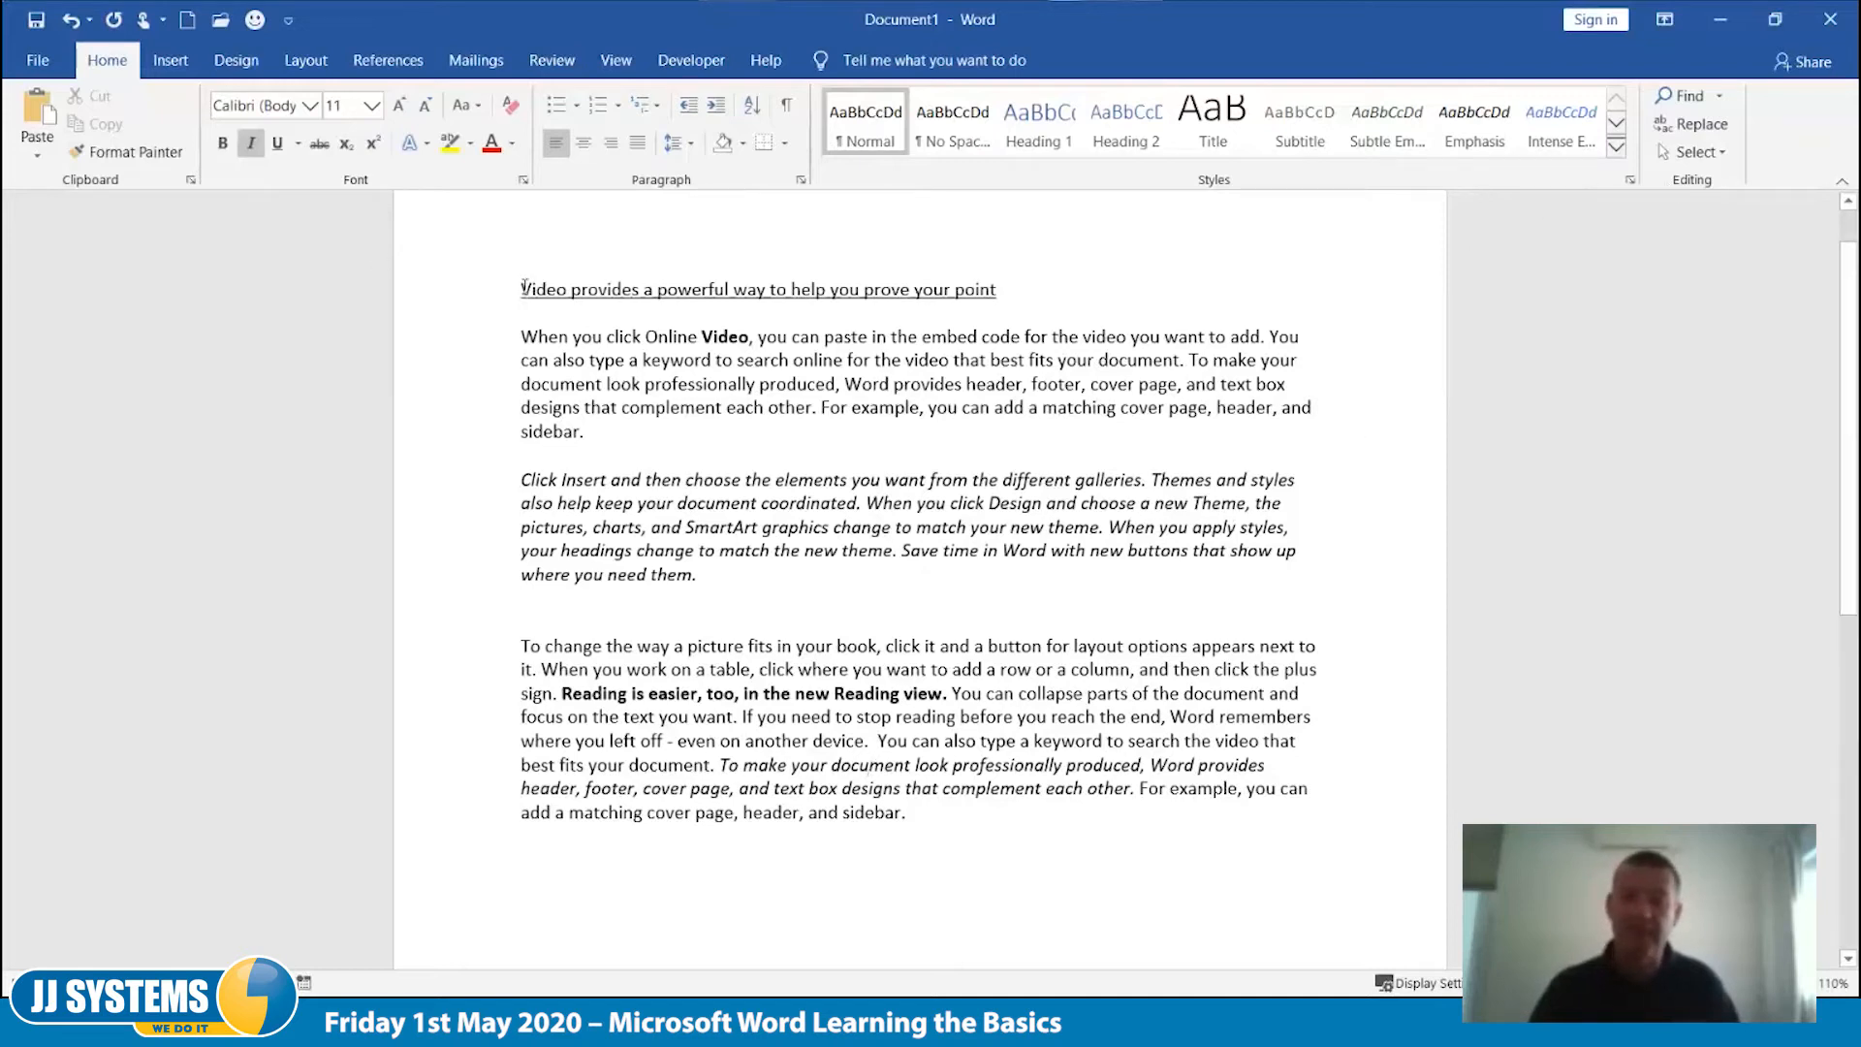
key("ctrl+Home")
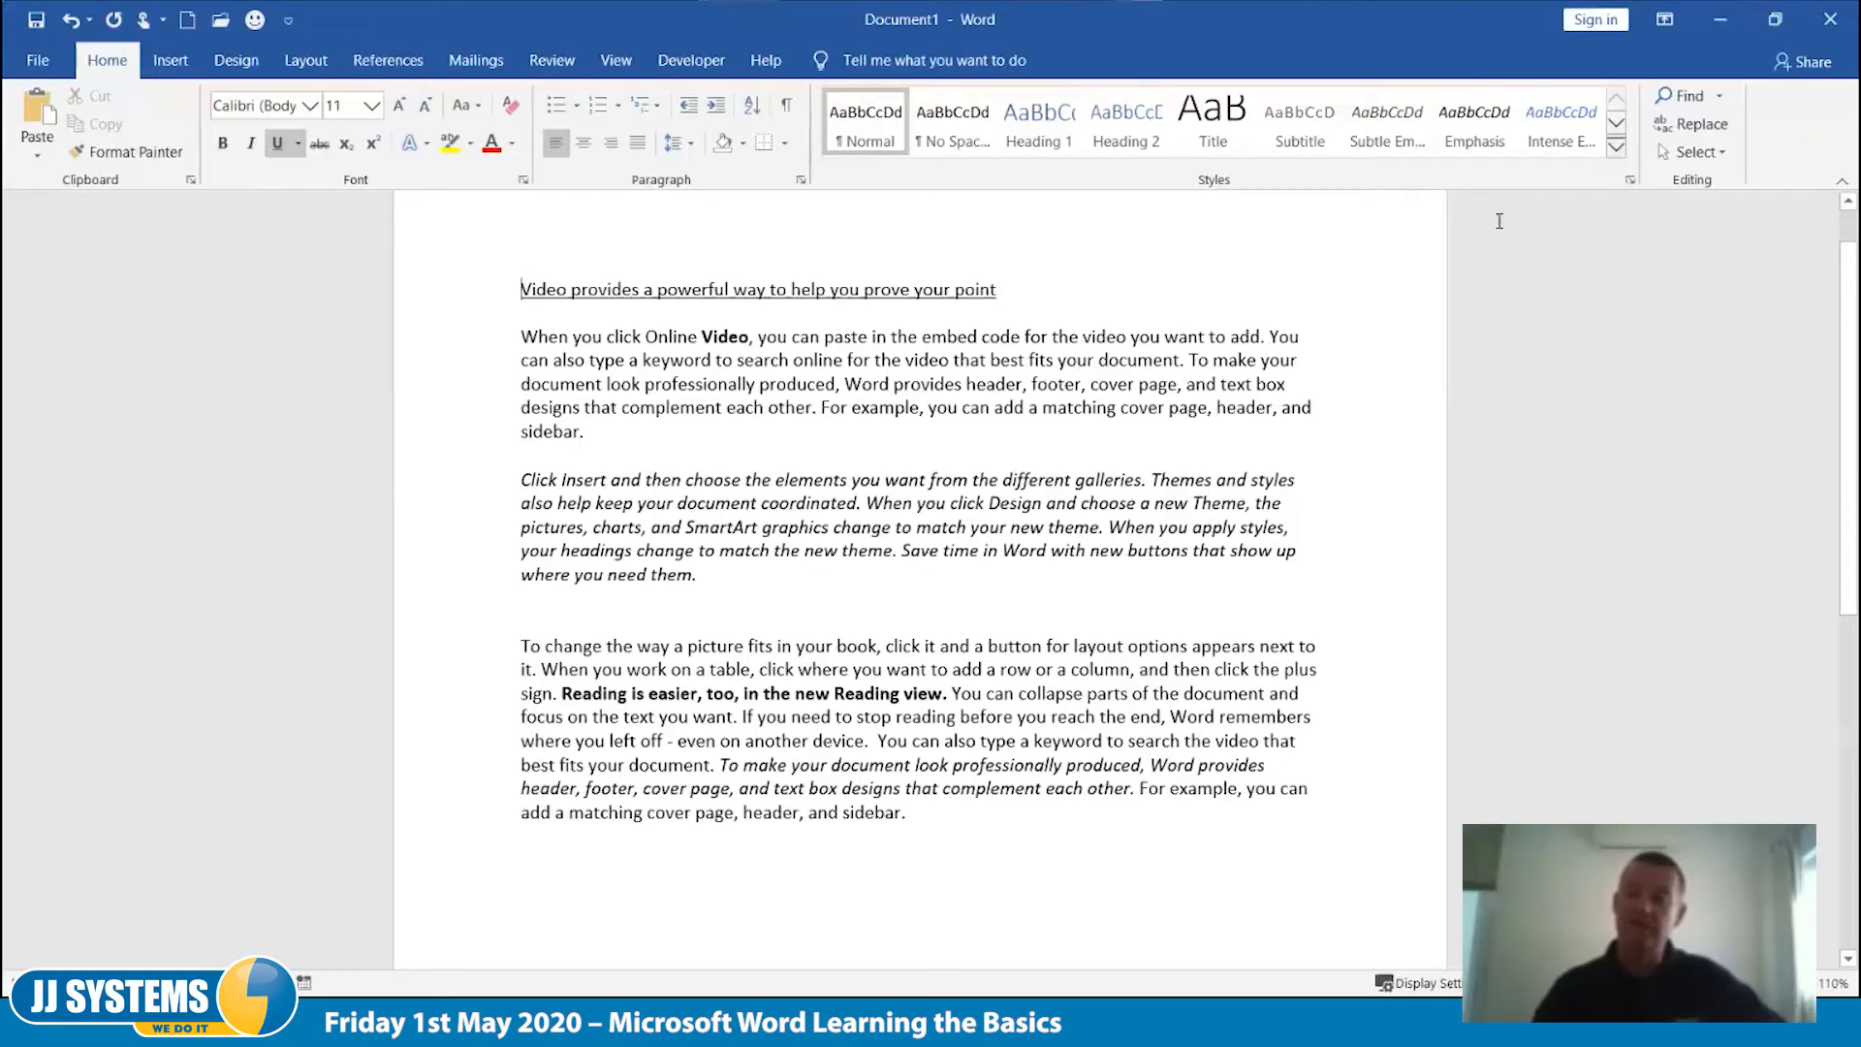
left_click(1692, 126)
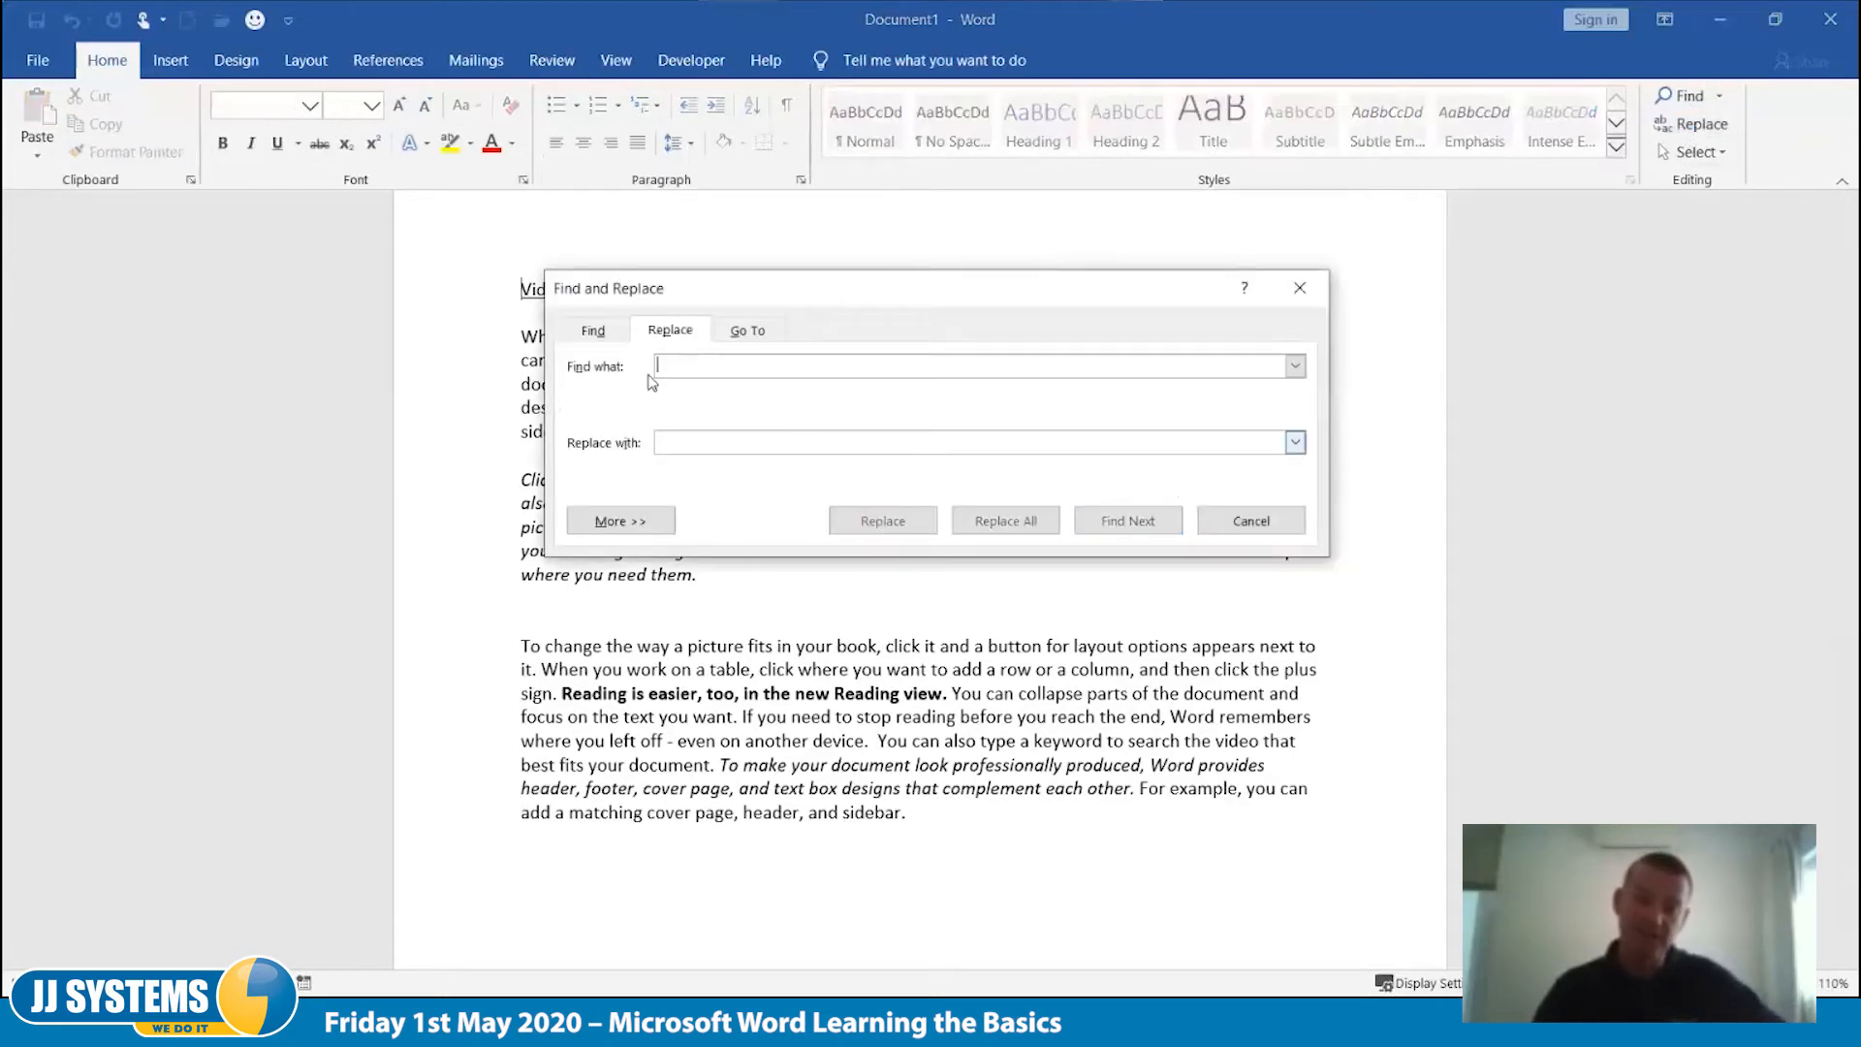
type("book")
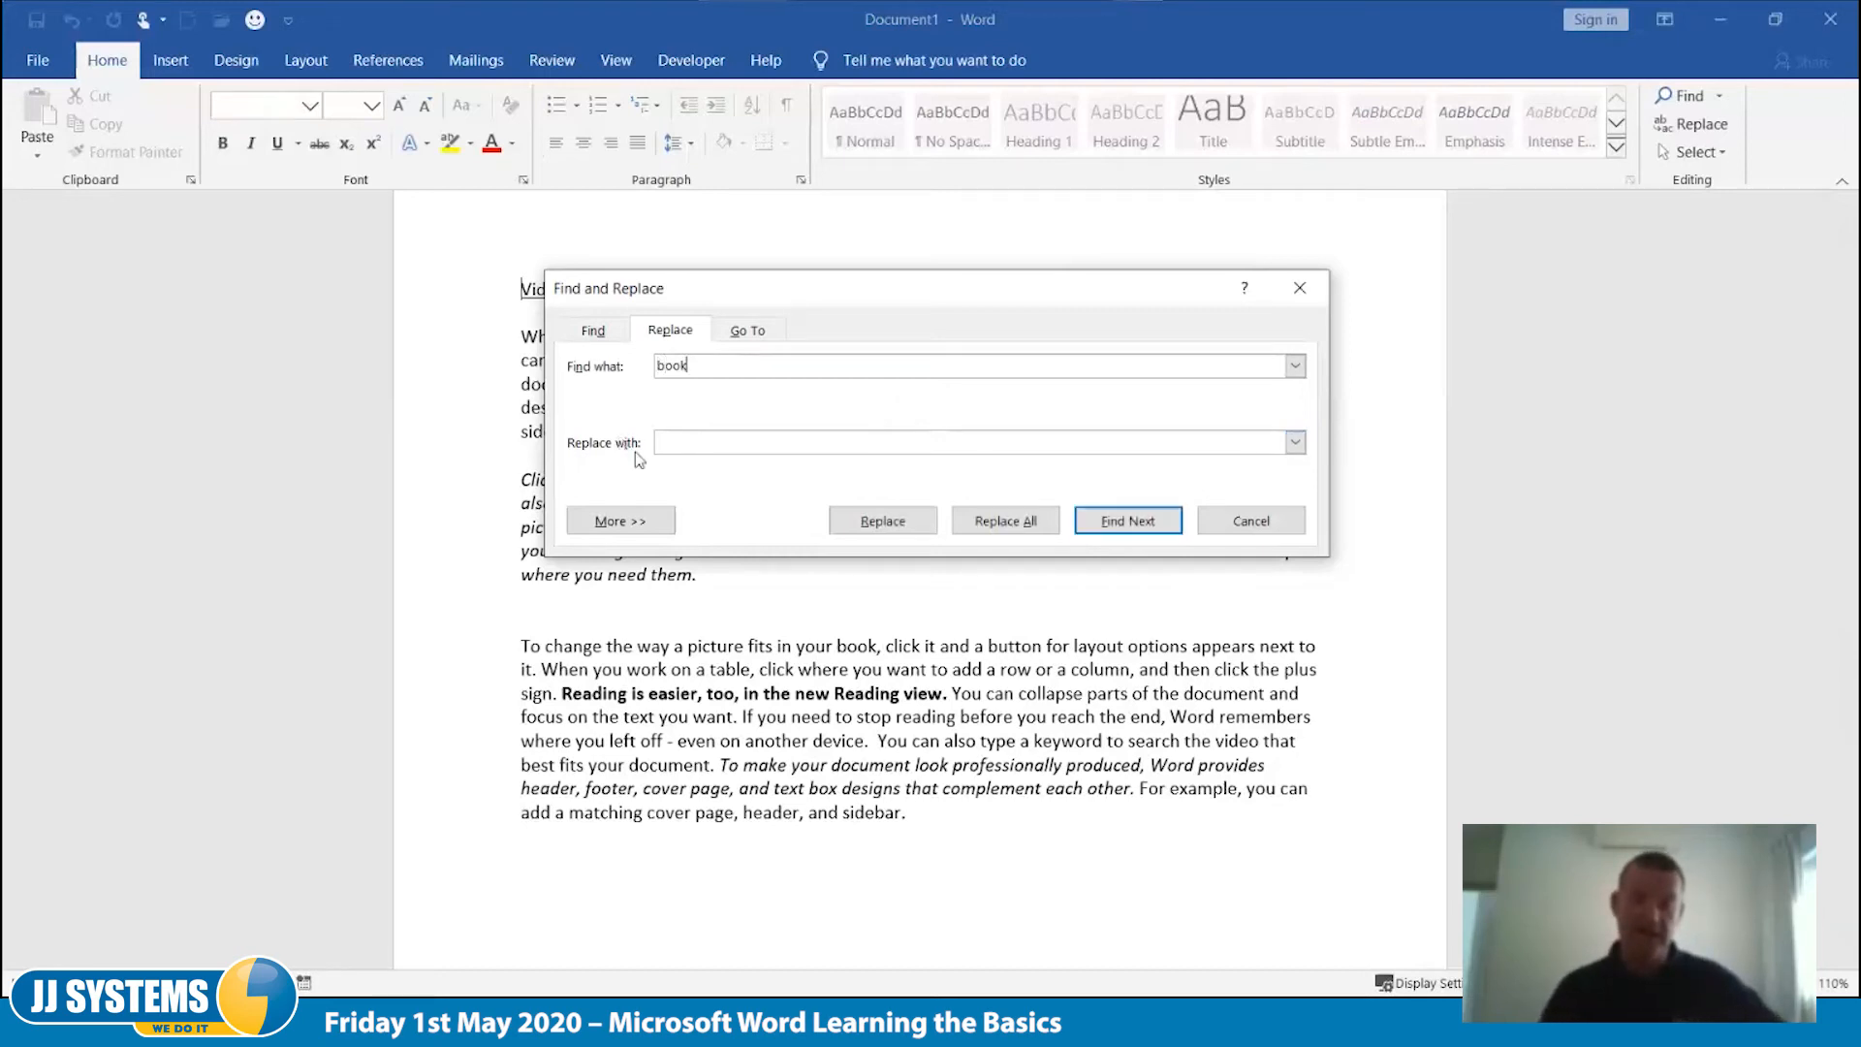
left_click(592, 332)
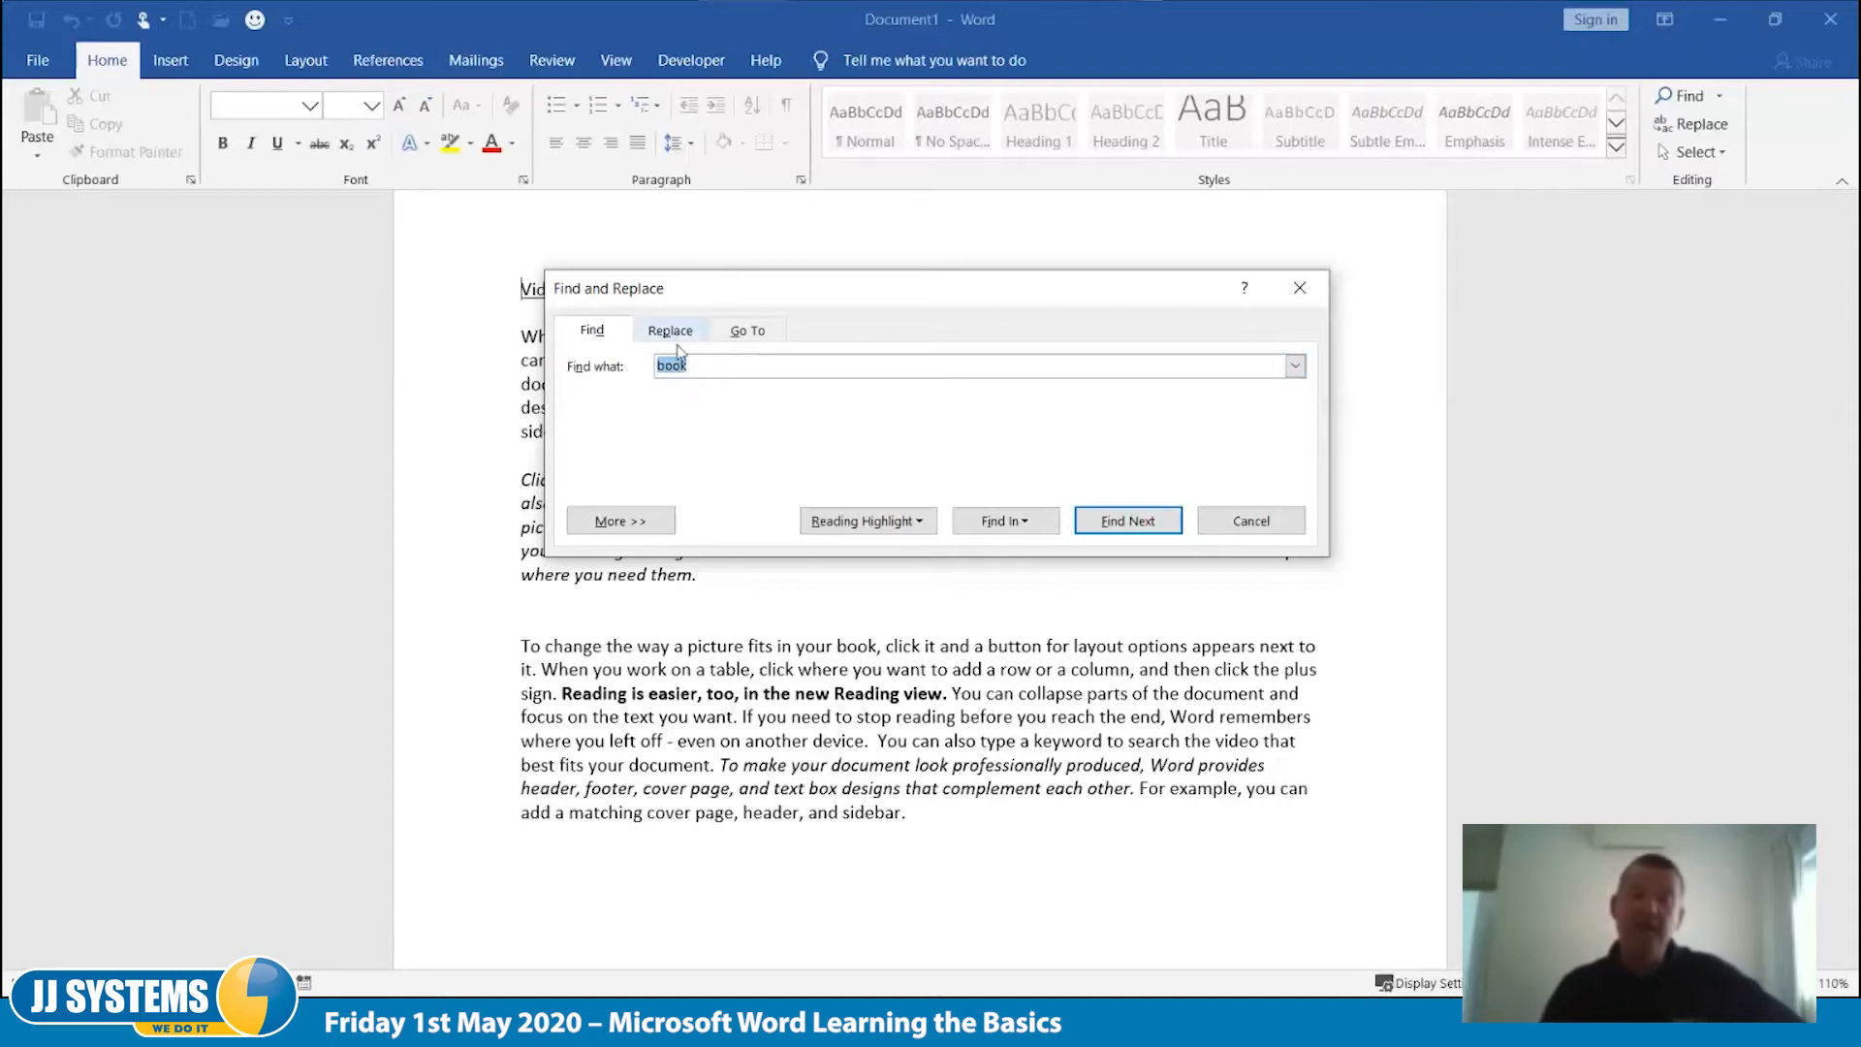
left_click(659, 335)
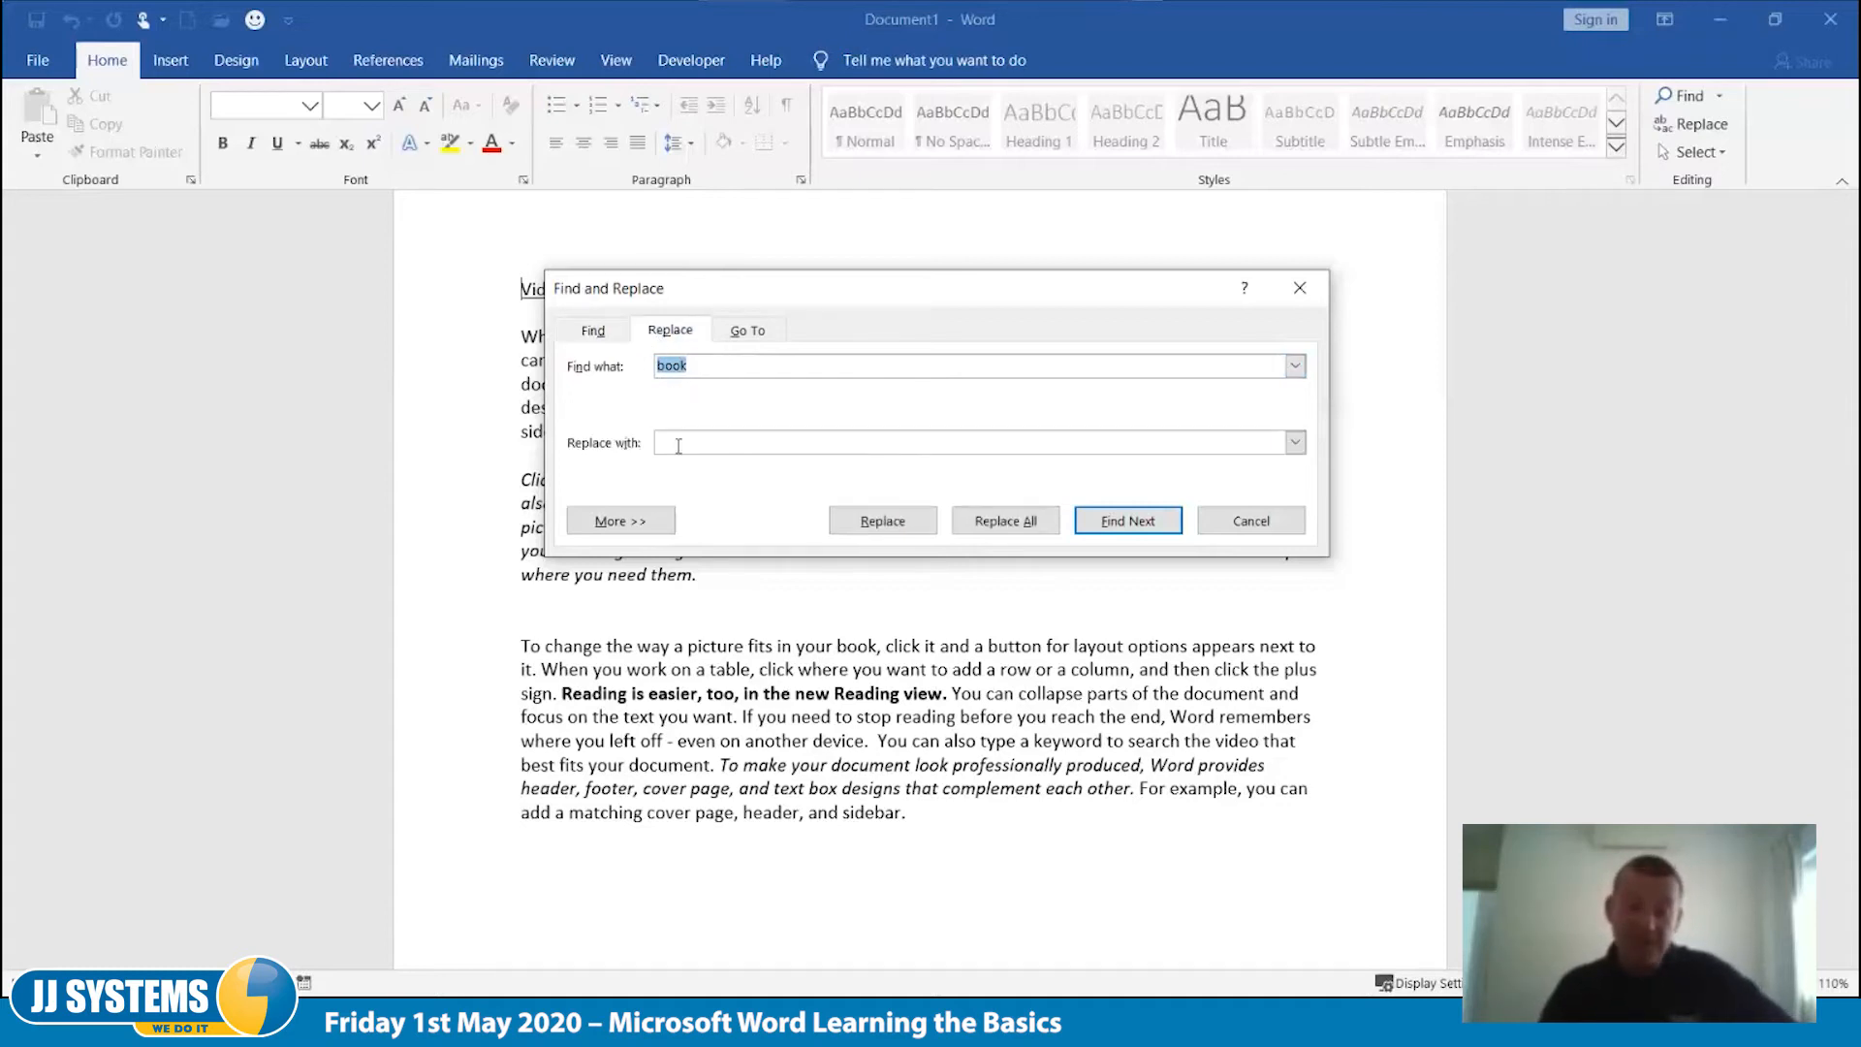
left_click(877, 446)
type("TV")
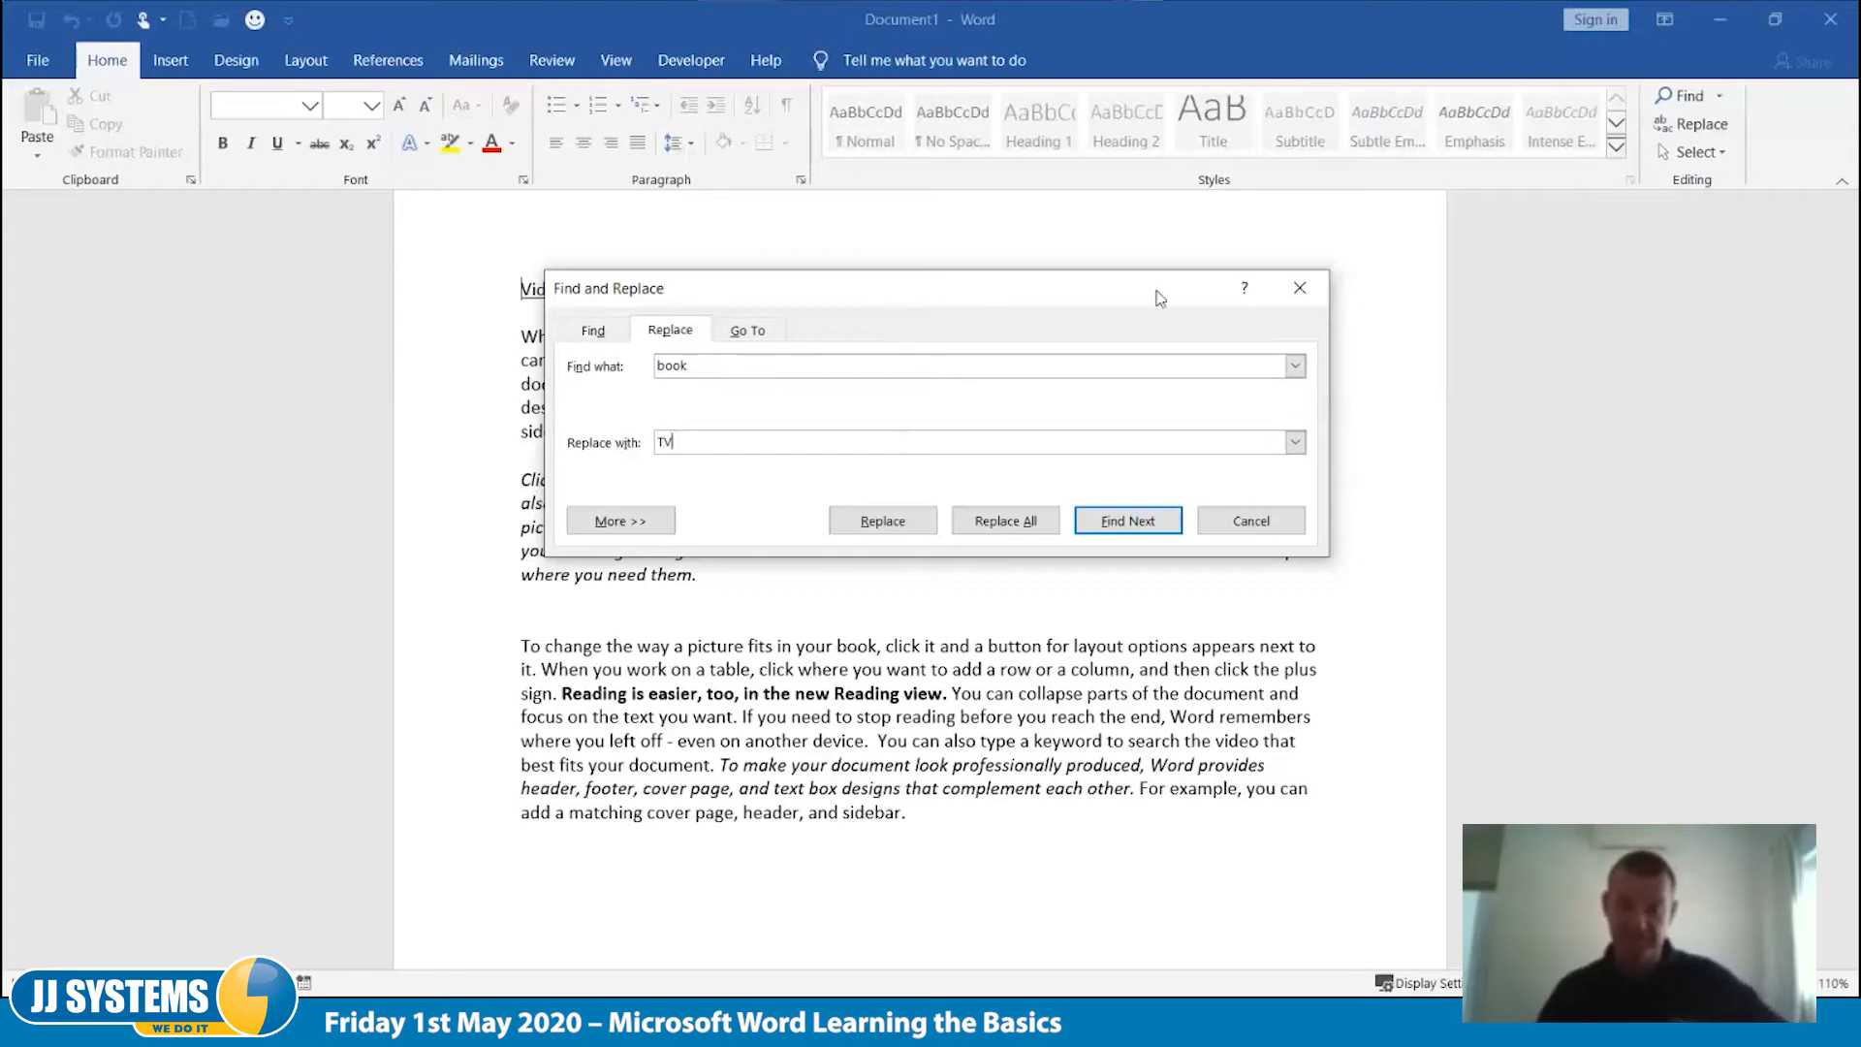
left_click(1106, 530)
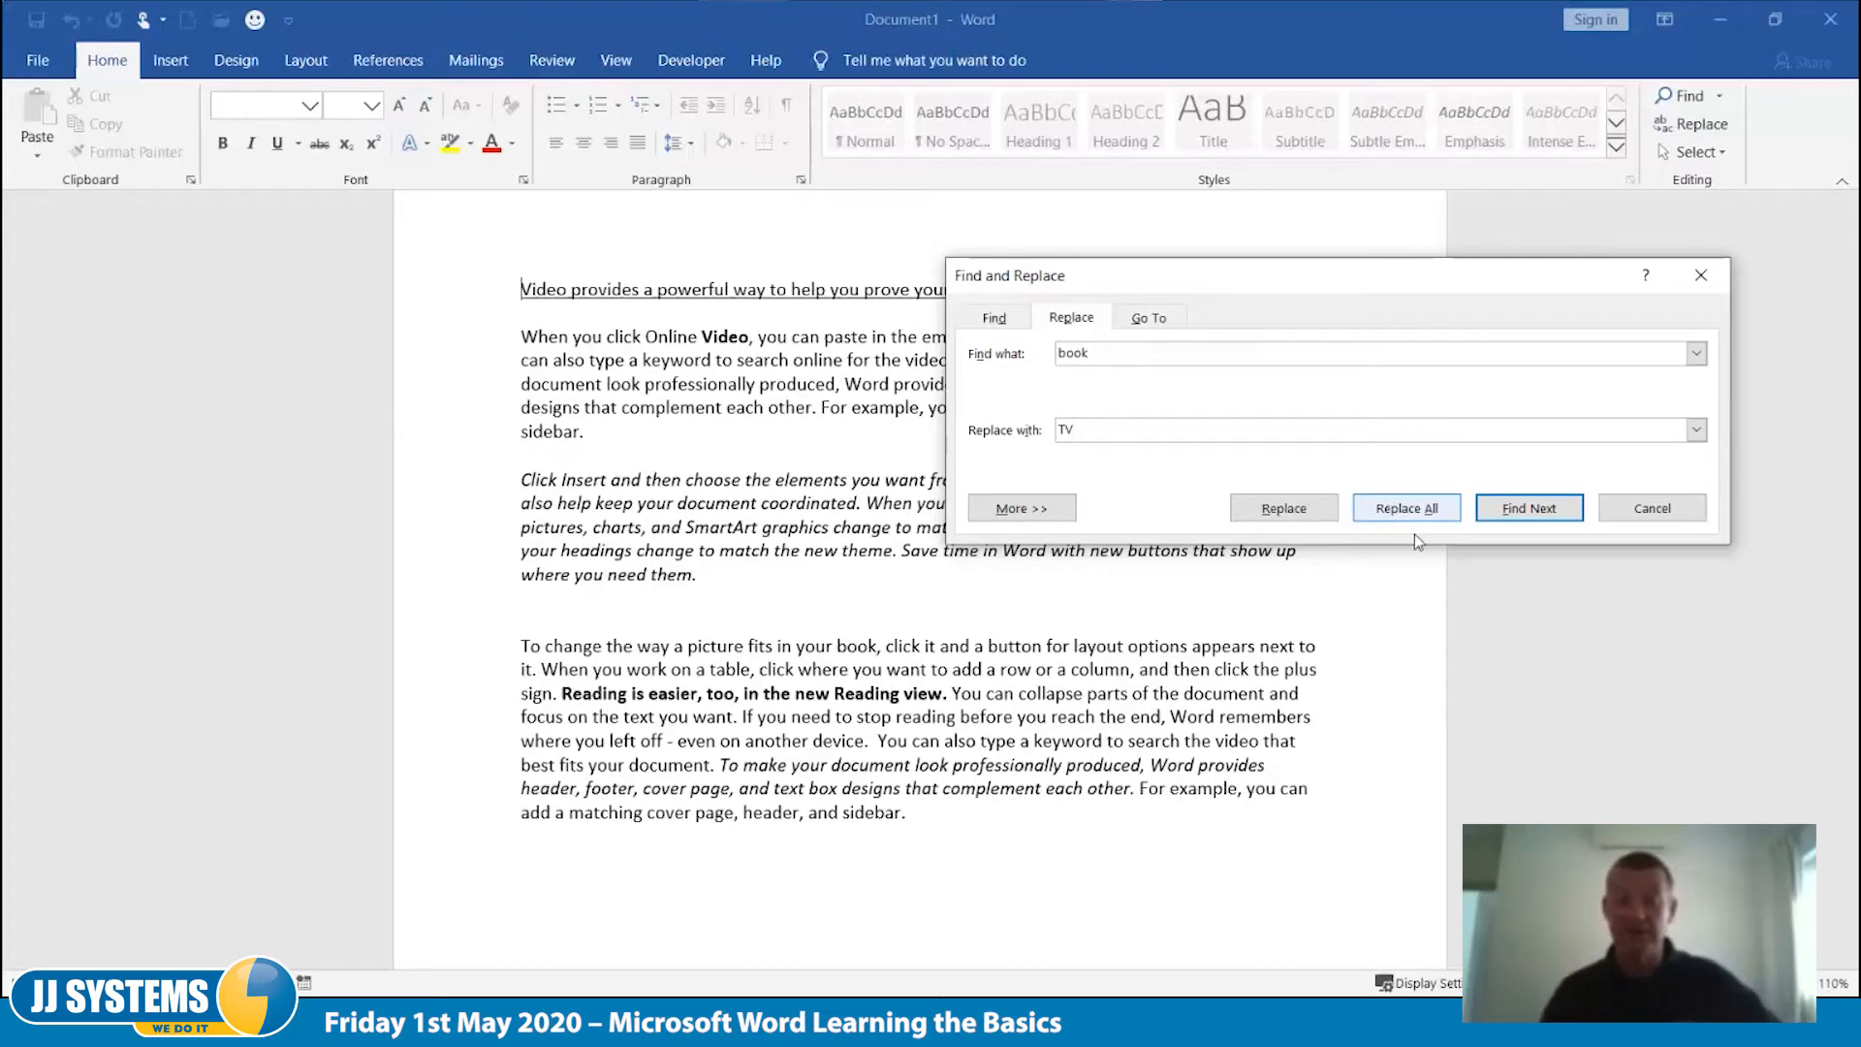
left_click(1529, 508)
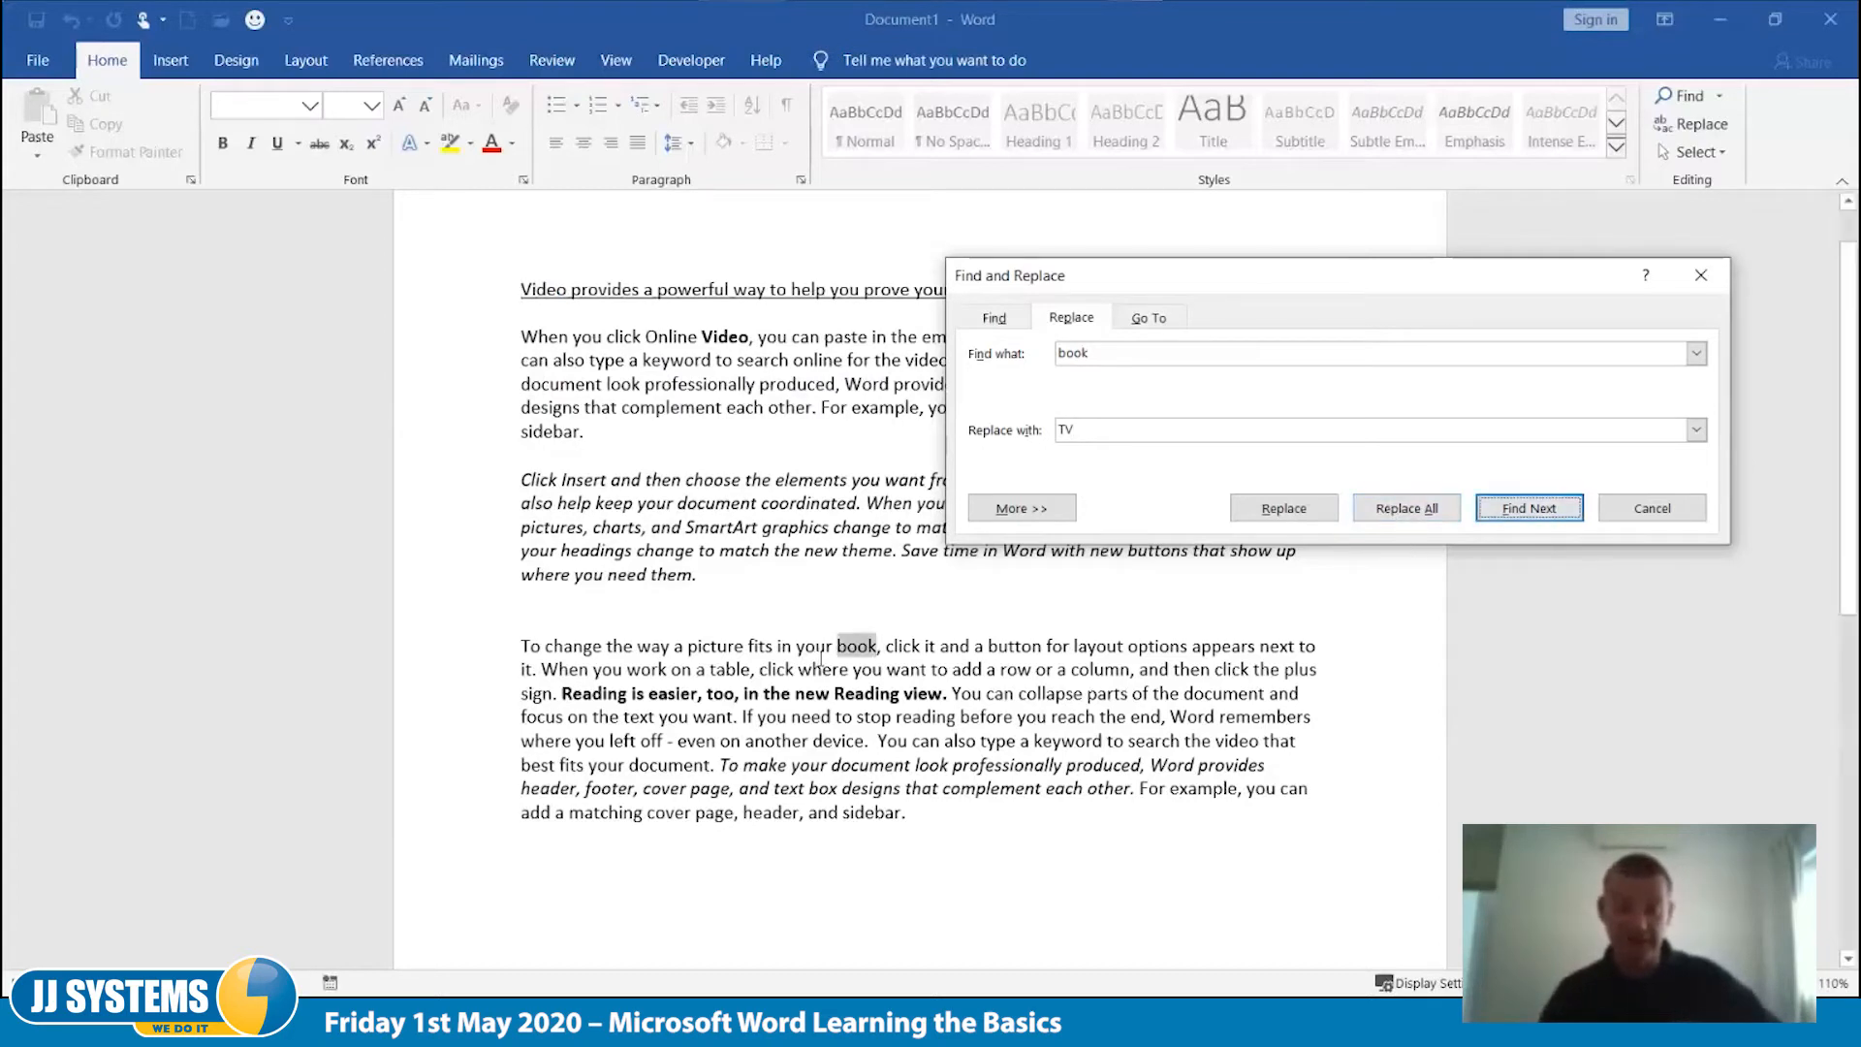
left_click(1268, 509)
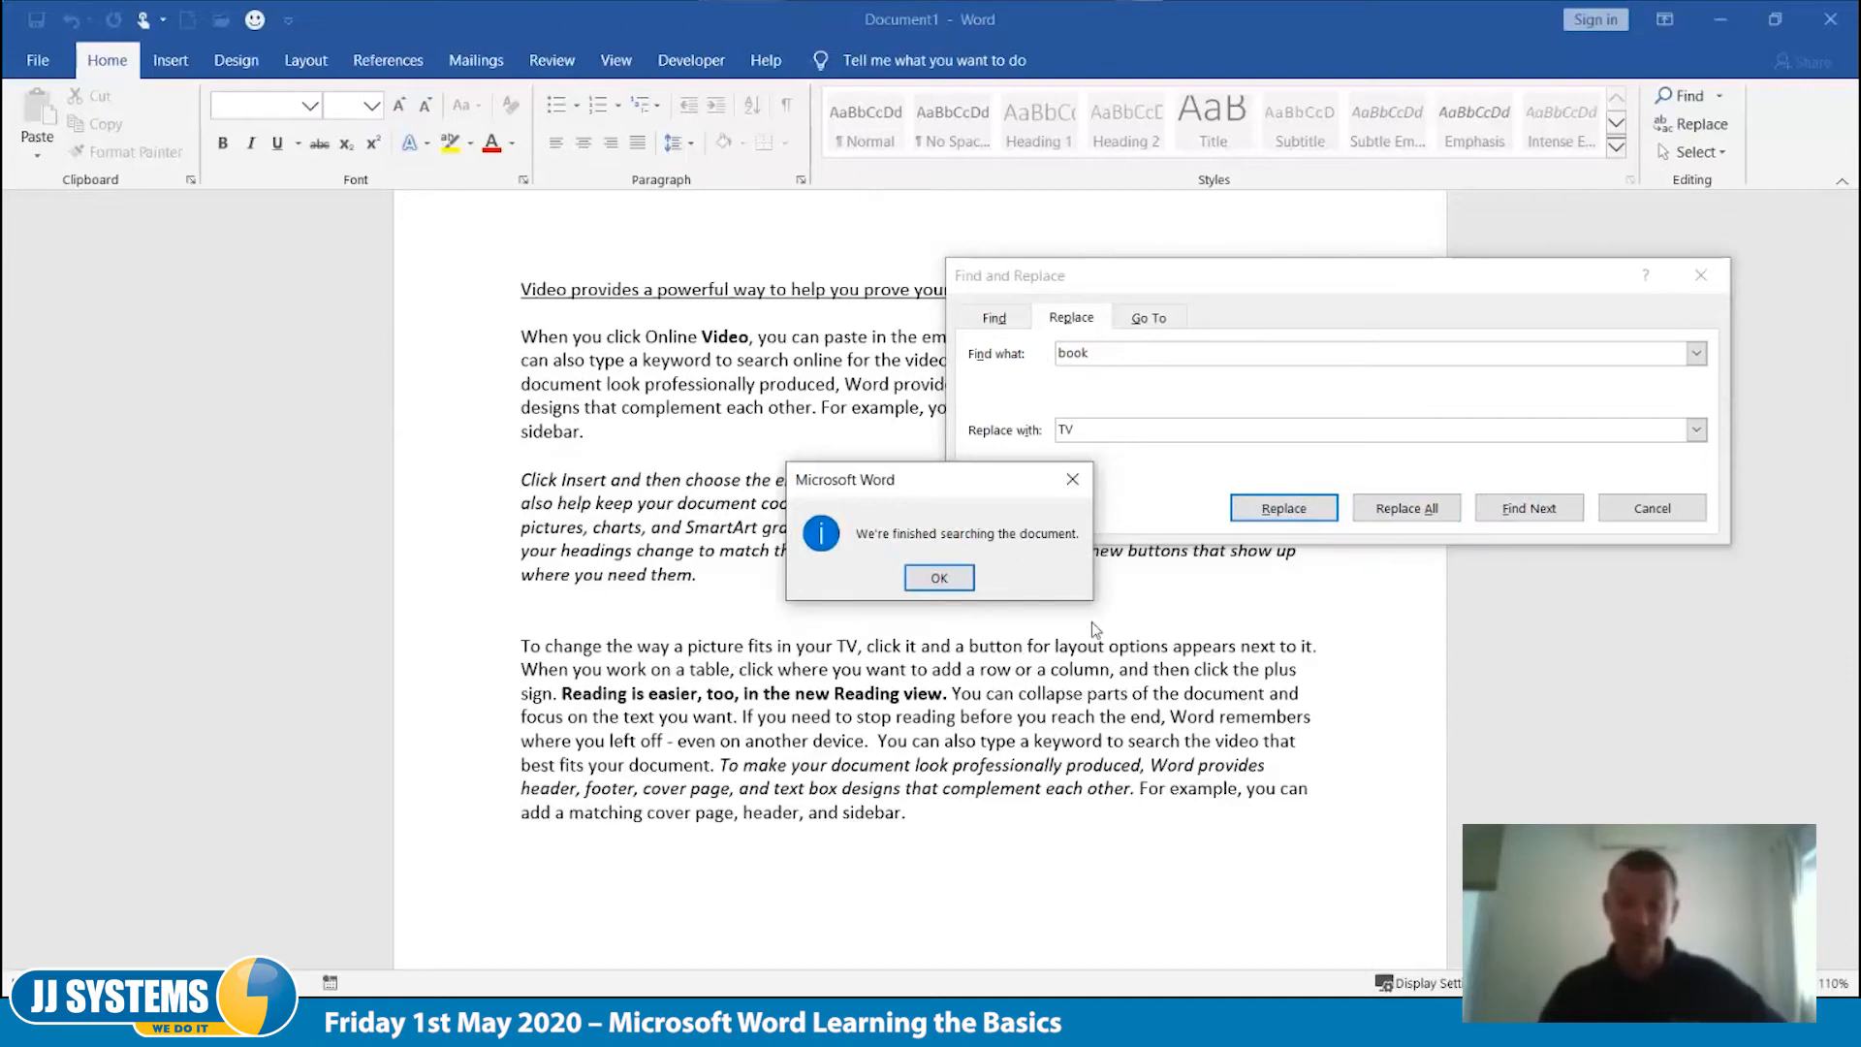
left_click(956, 574)
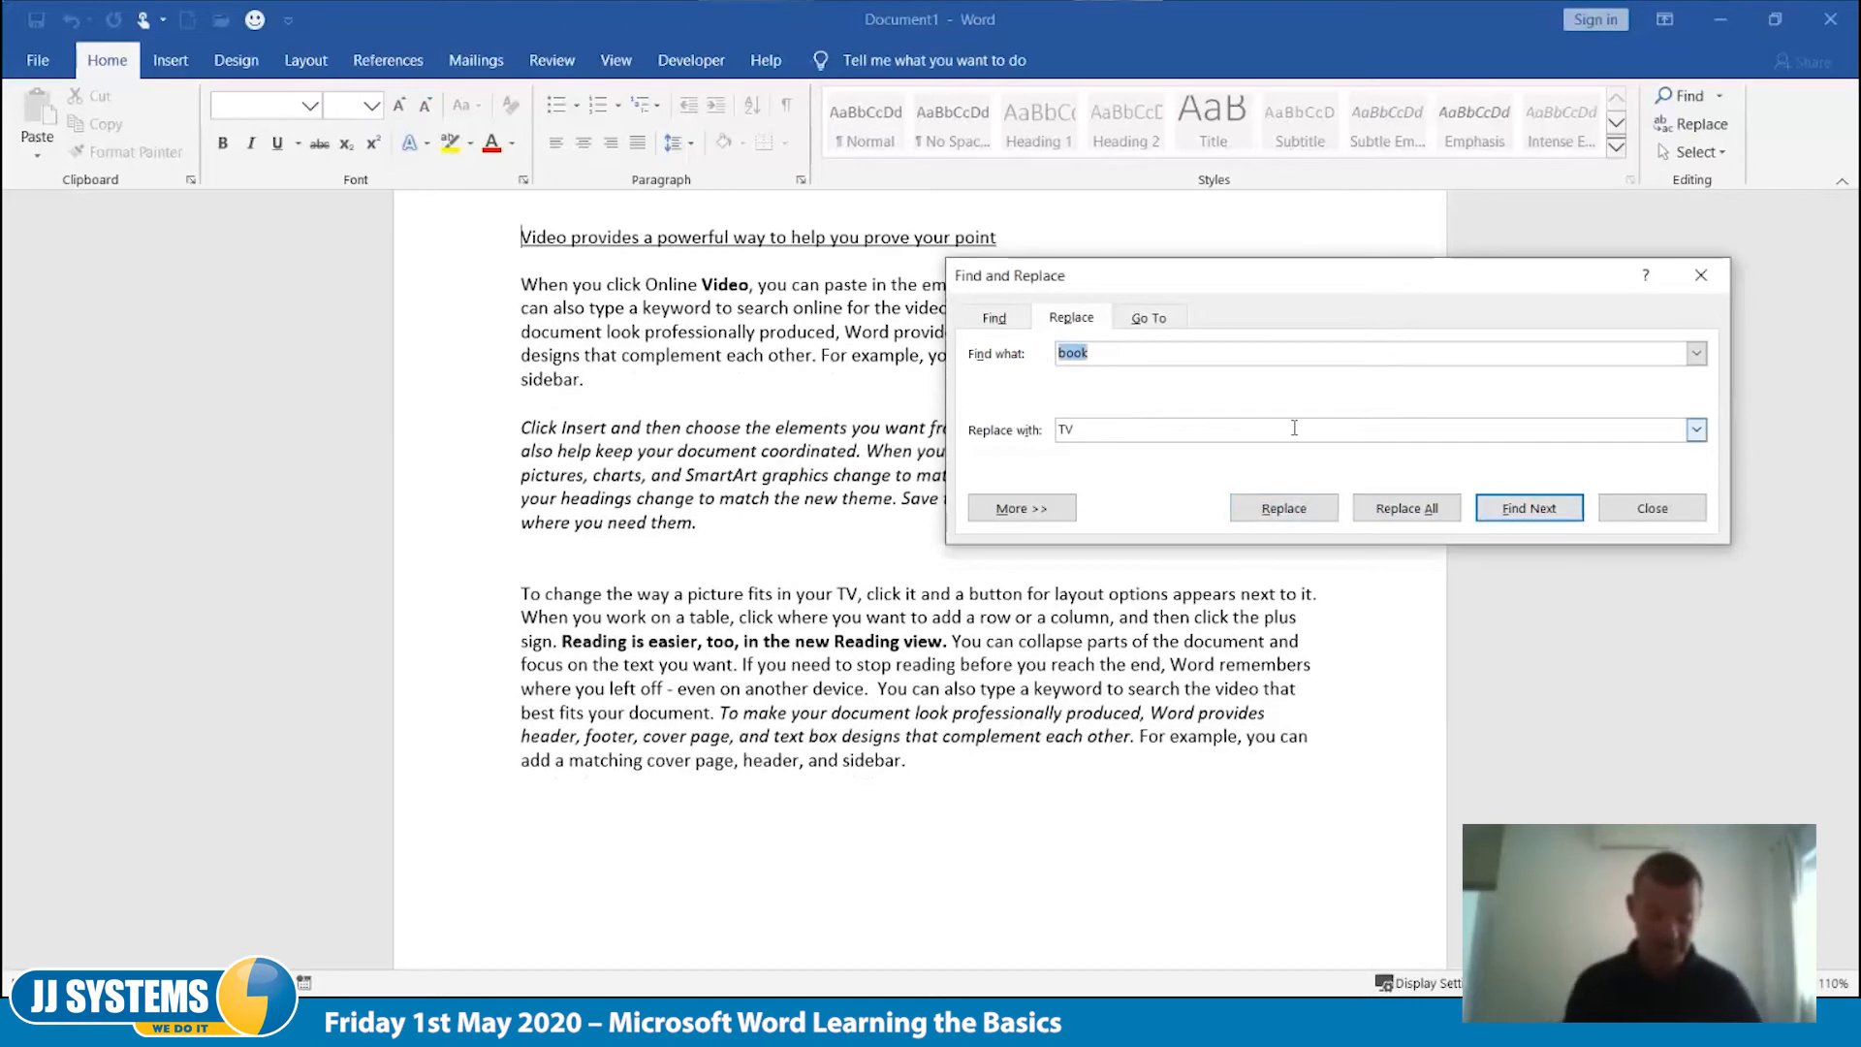
Step: Replace all occurrences of "Word" with "Excel" throughout the document and close Find and Replace
type("Word")
key("Tab")
type("Exce")
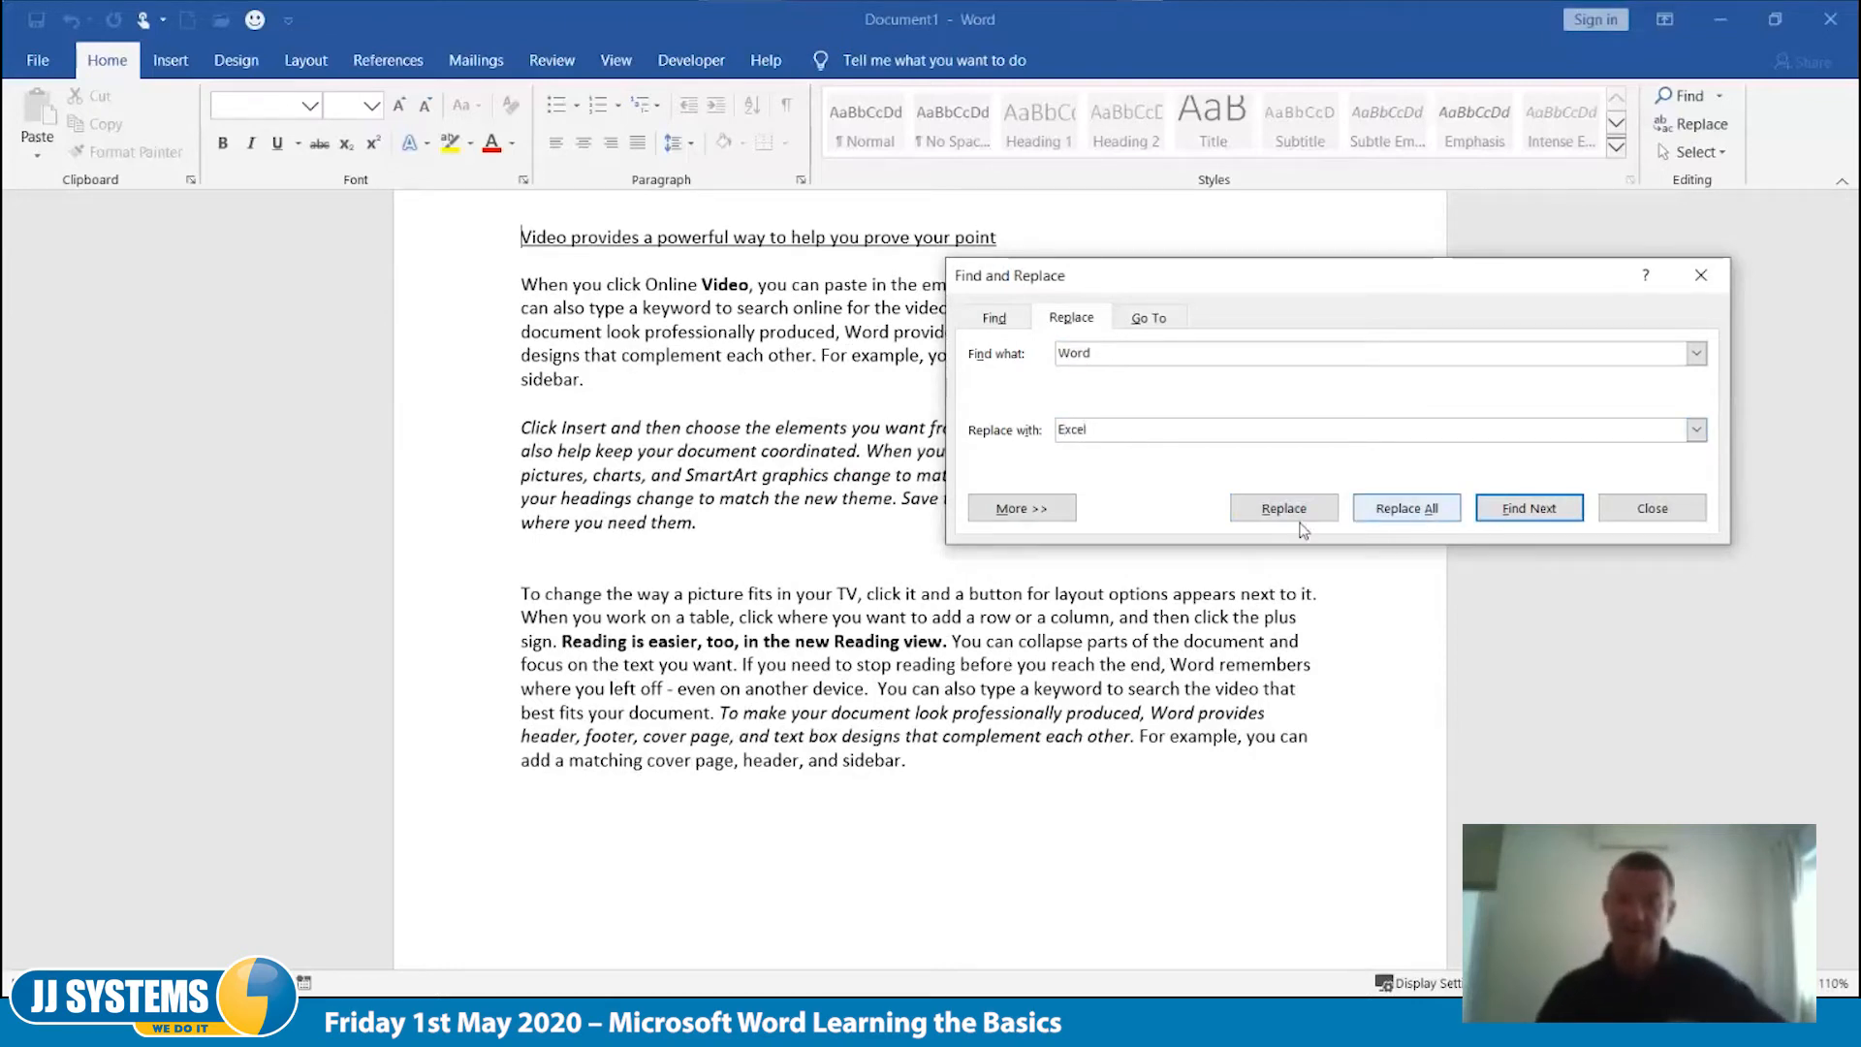
left_click(1420, 519)
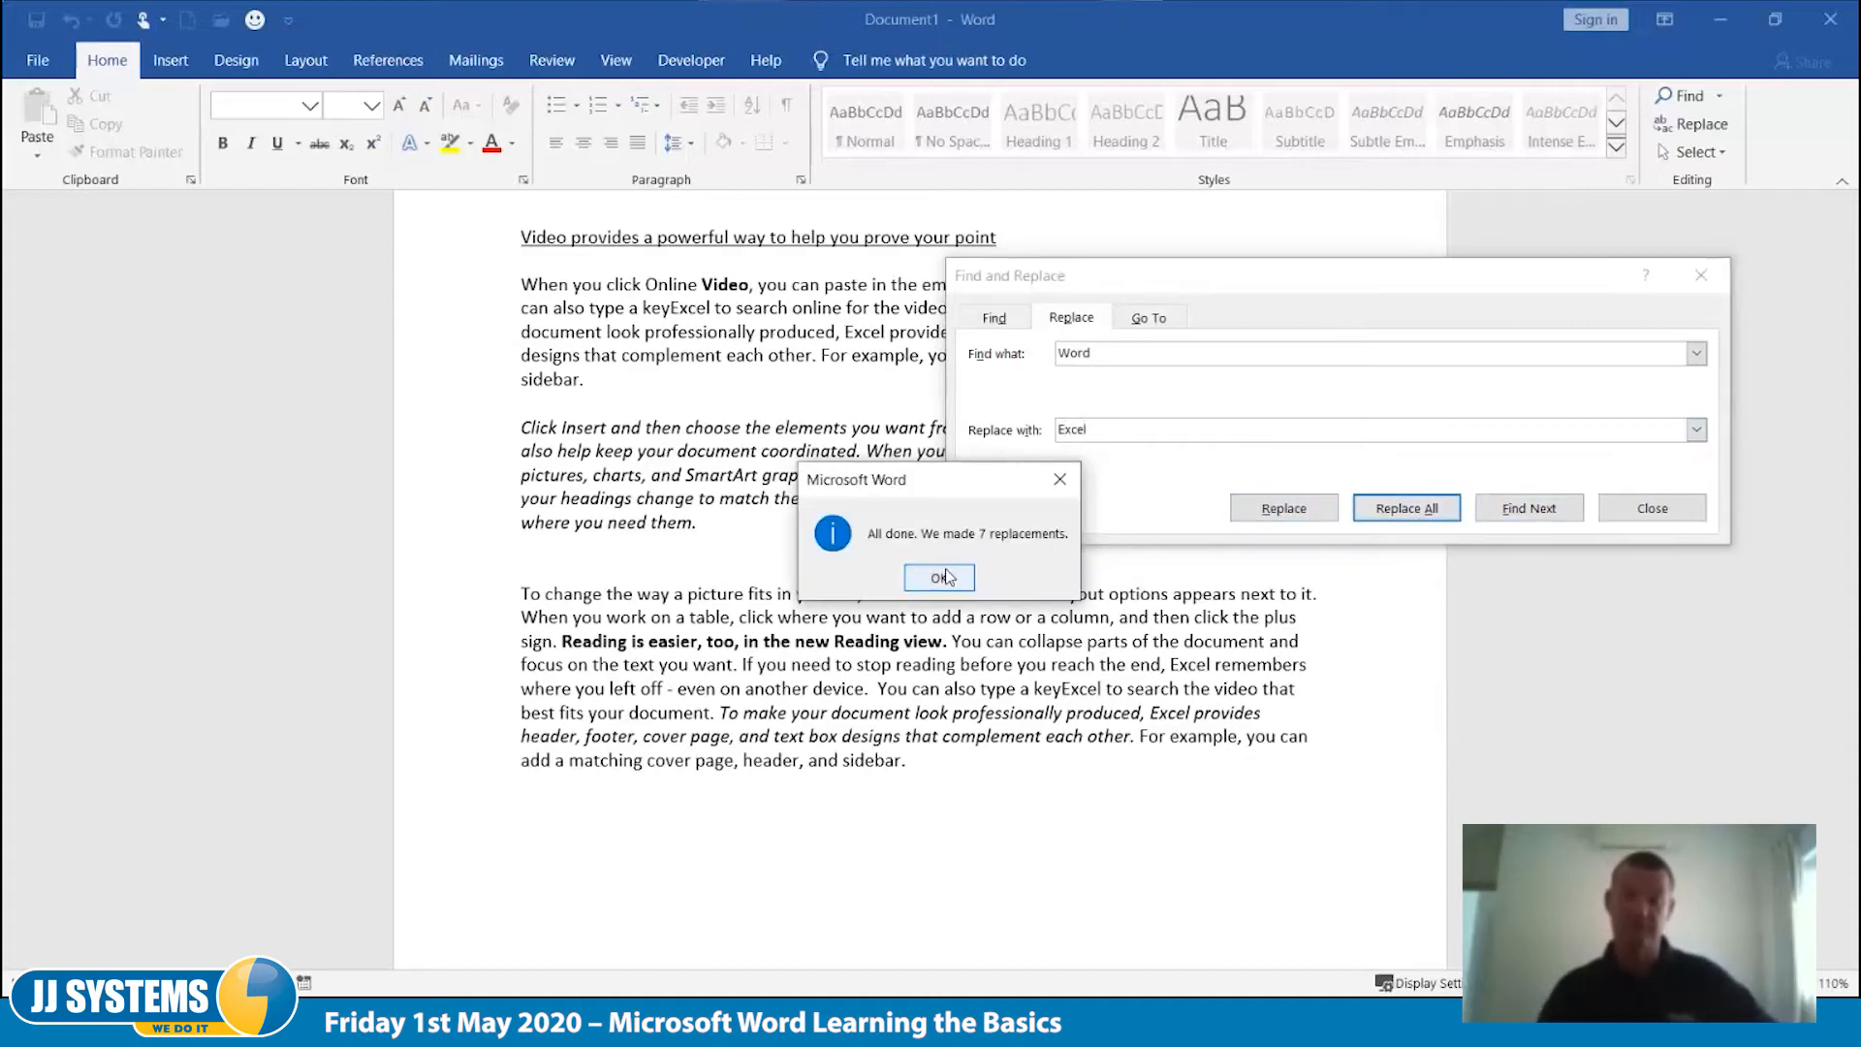
left_click(939, 578)
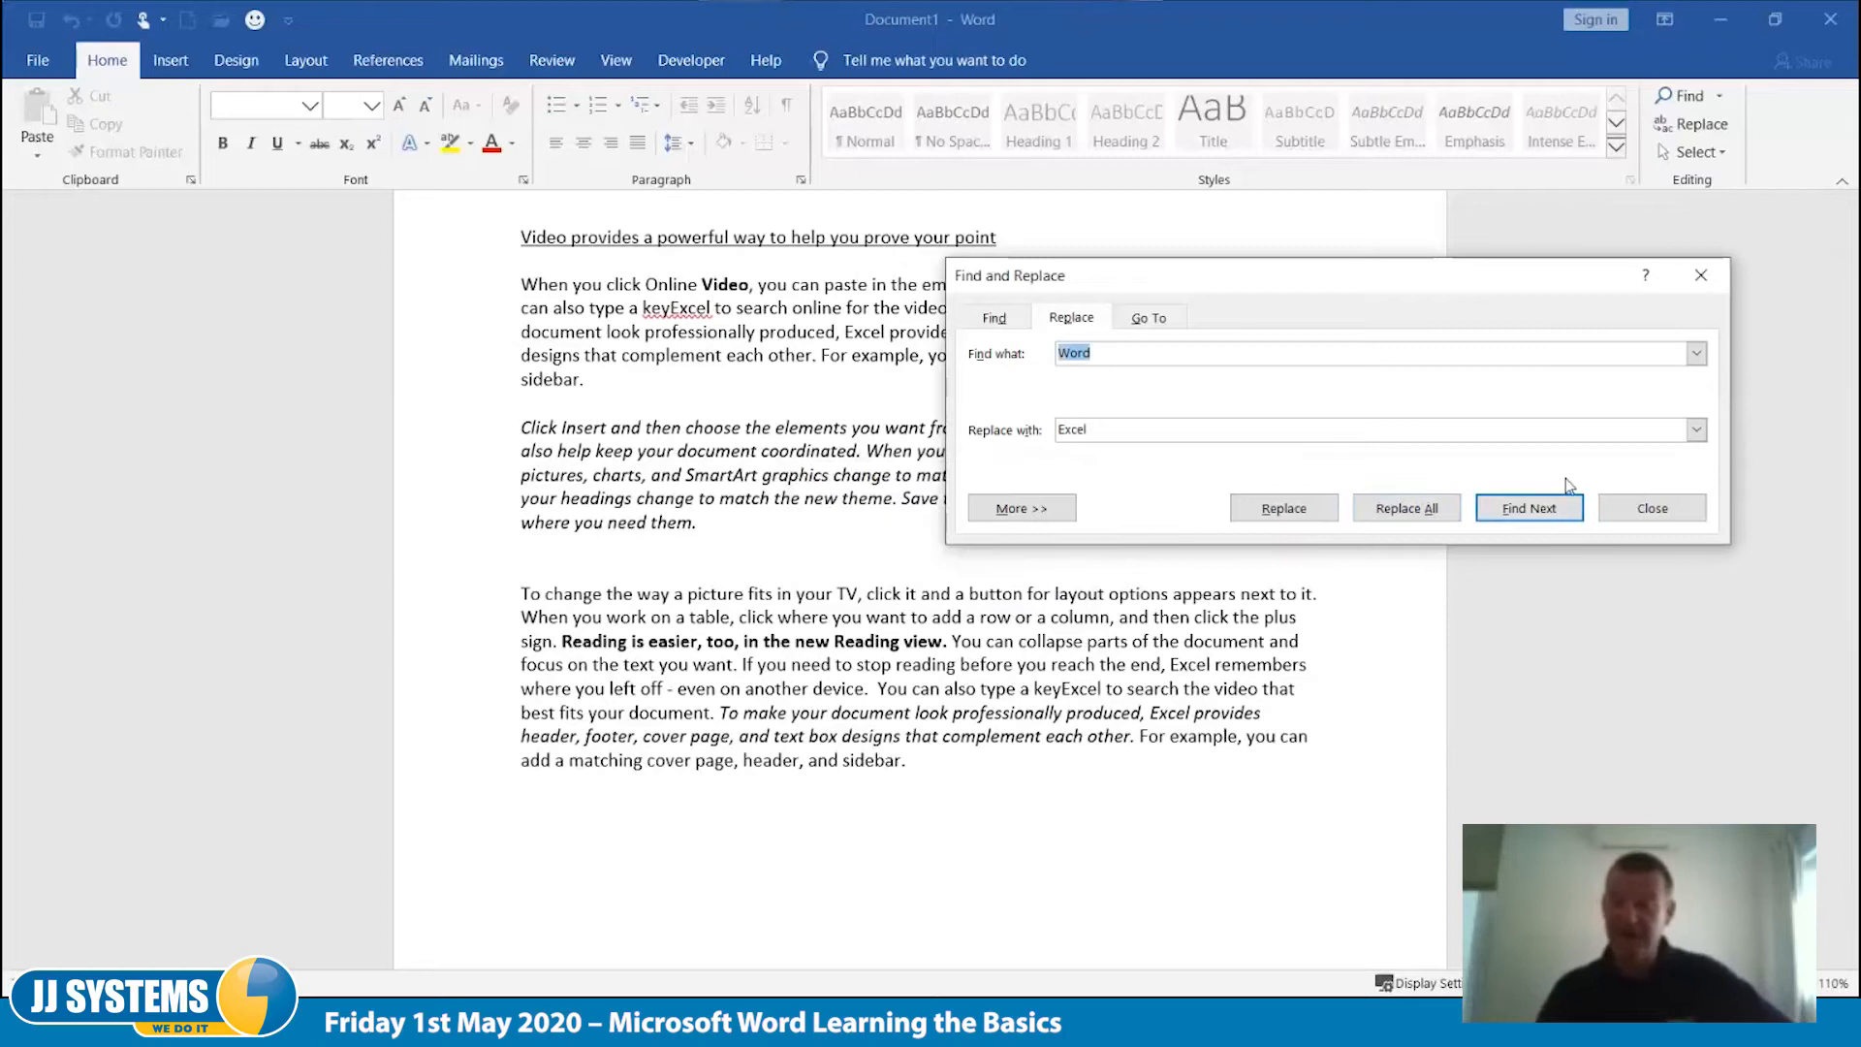
left_click(1653, 508)
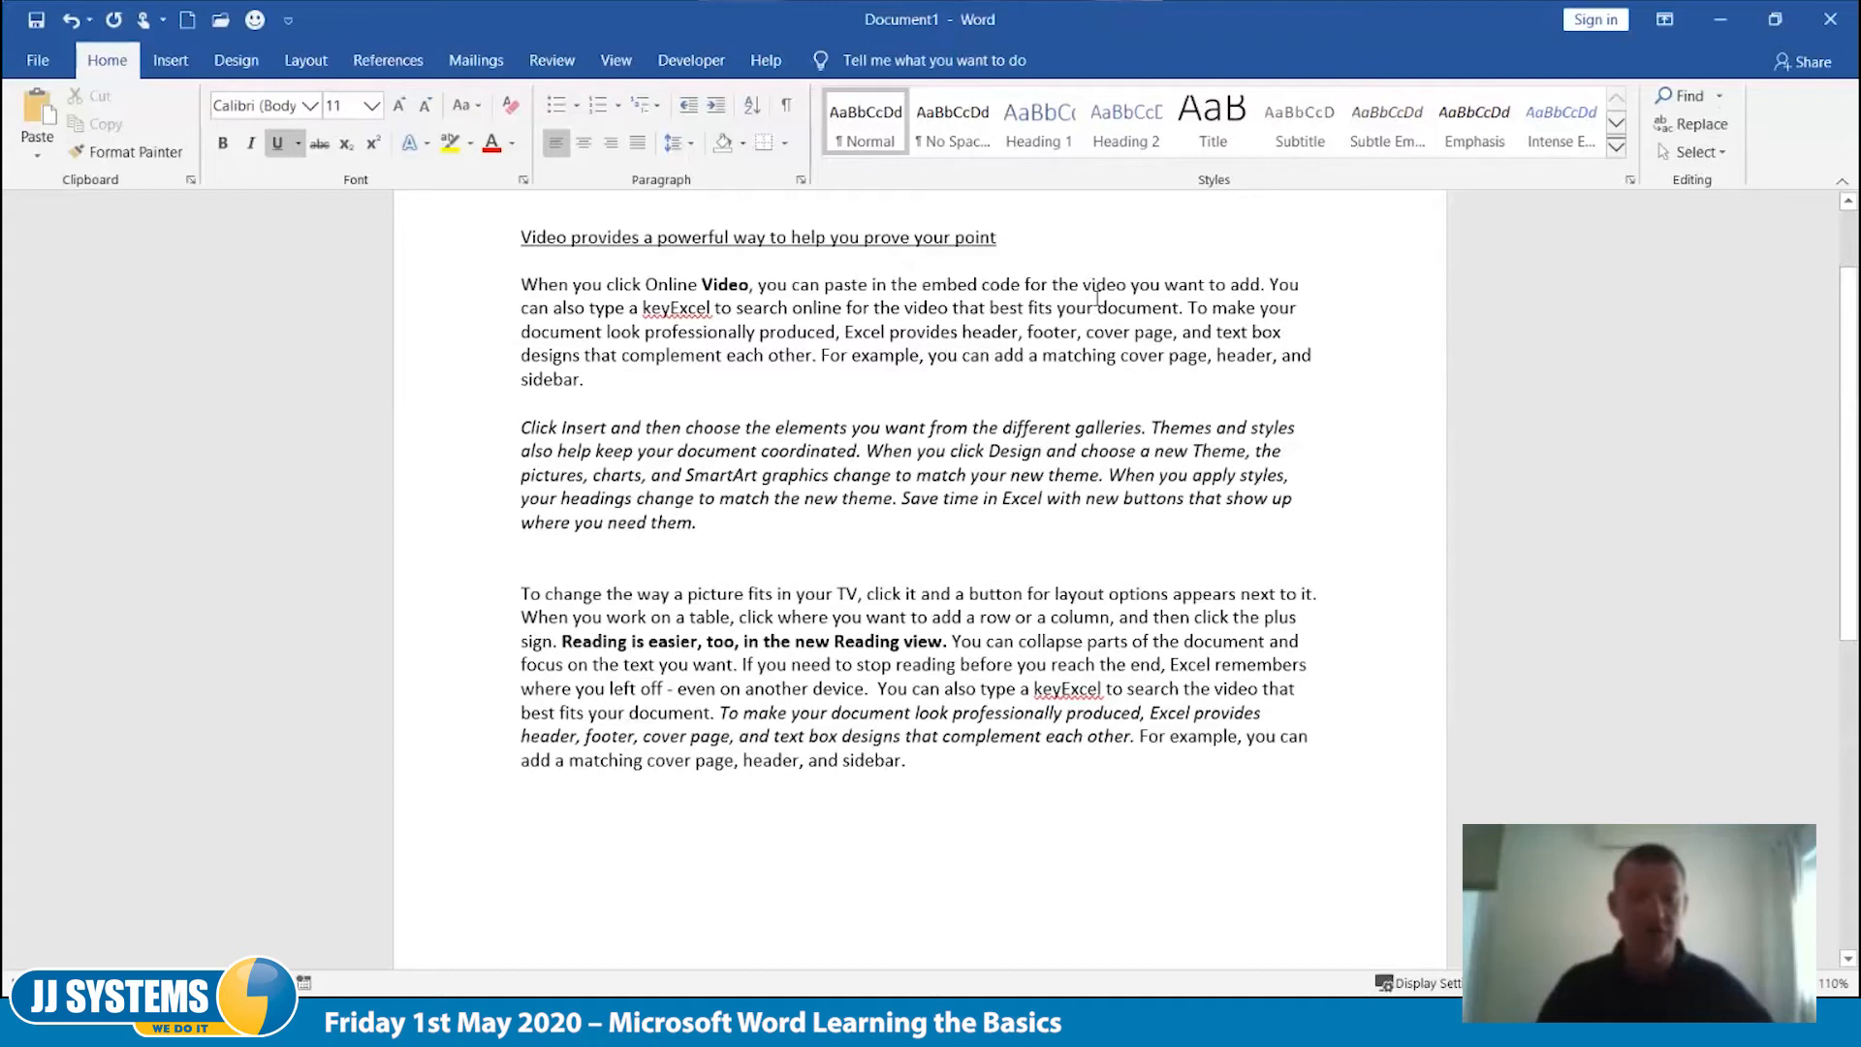
Step: Review the Replace, Go To and Find options of Find and Replace, and close it without changing anything
left_click(1708, 134)
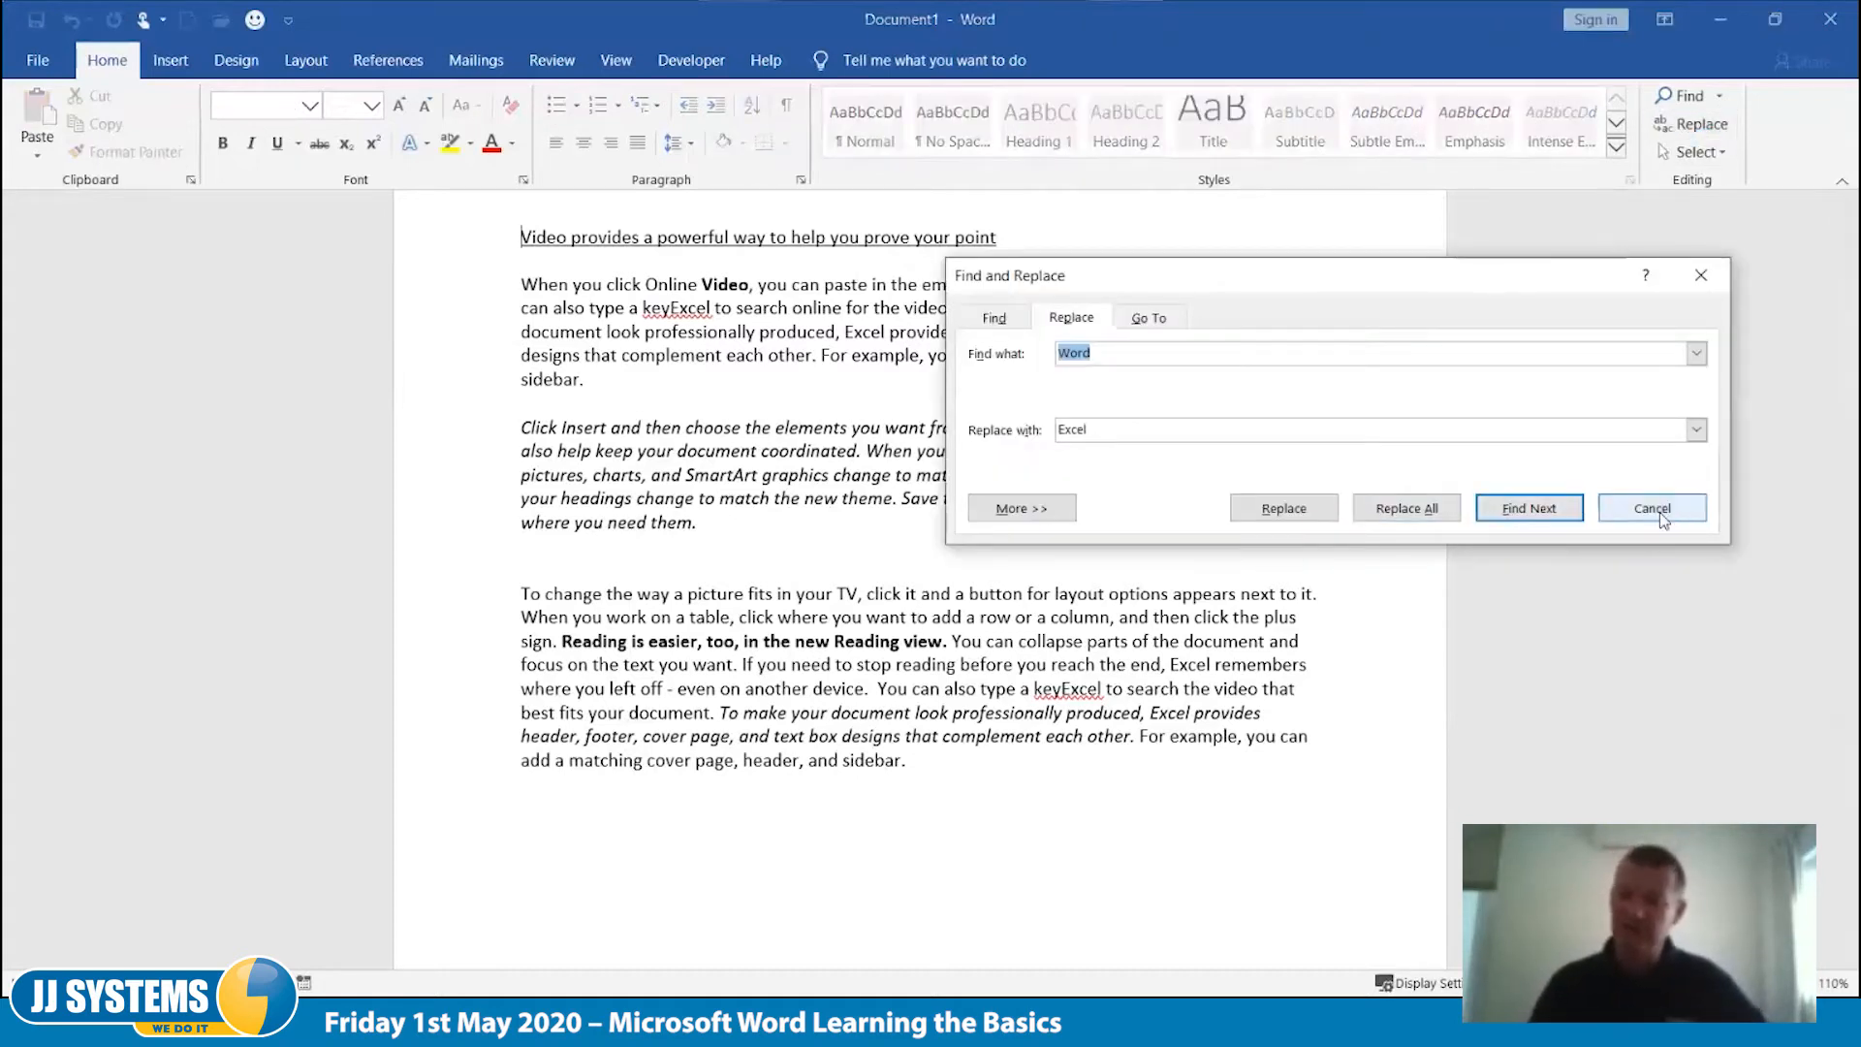
left_click(1648, 507)
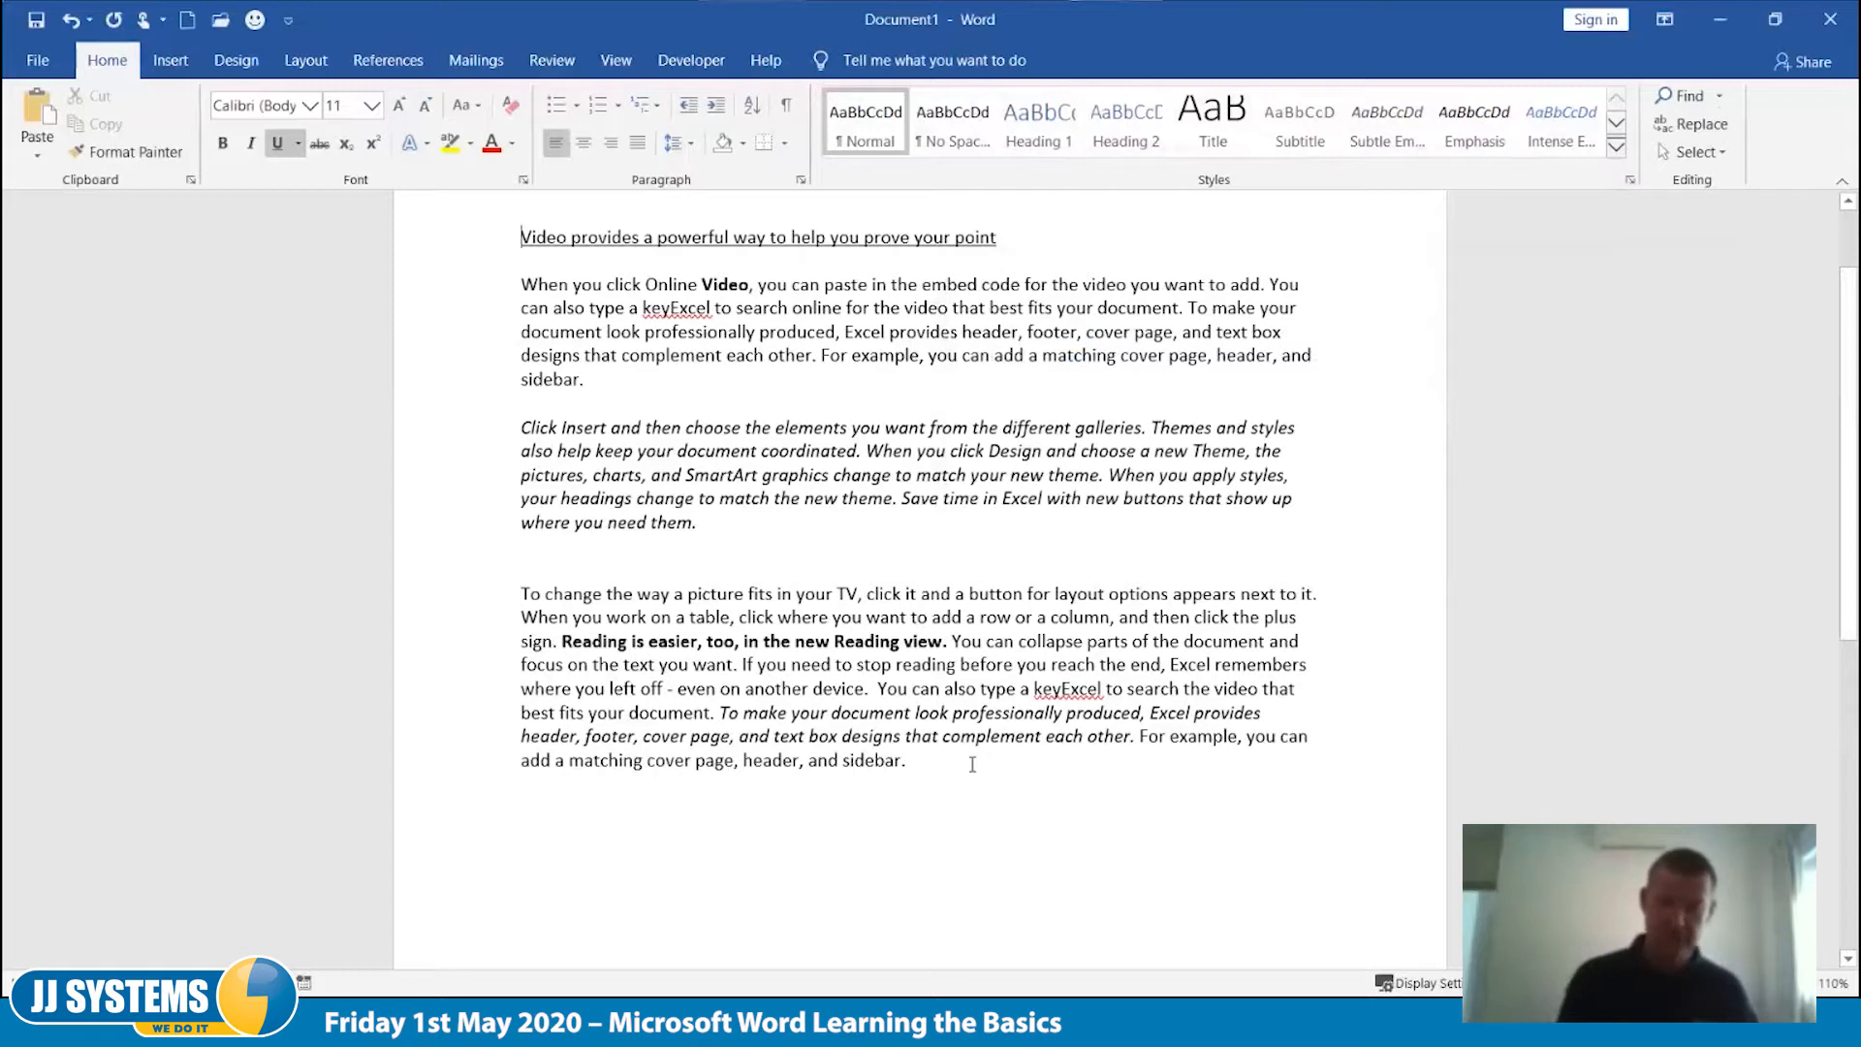
key("ctrl+g")
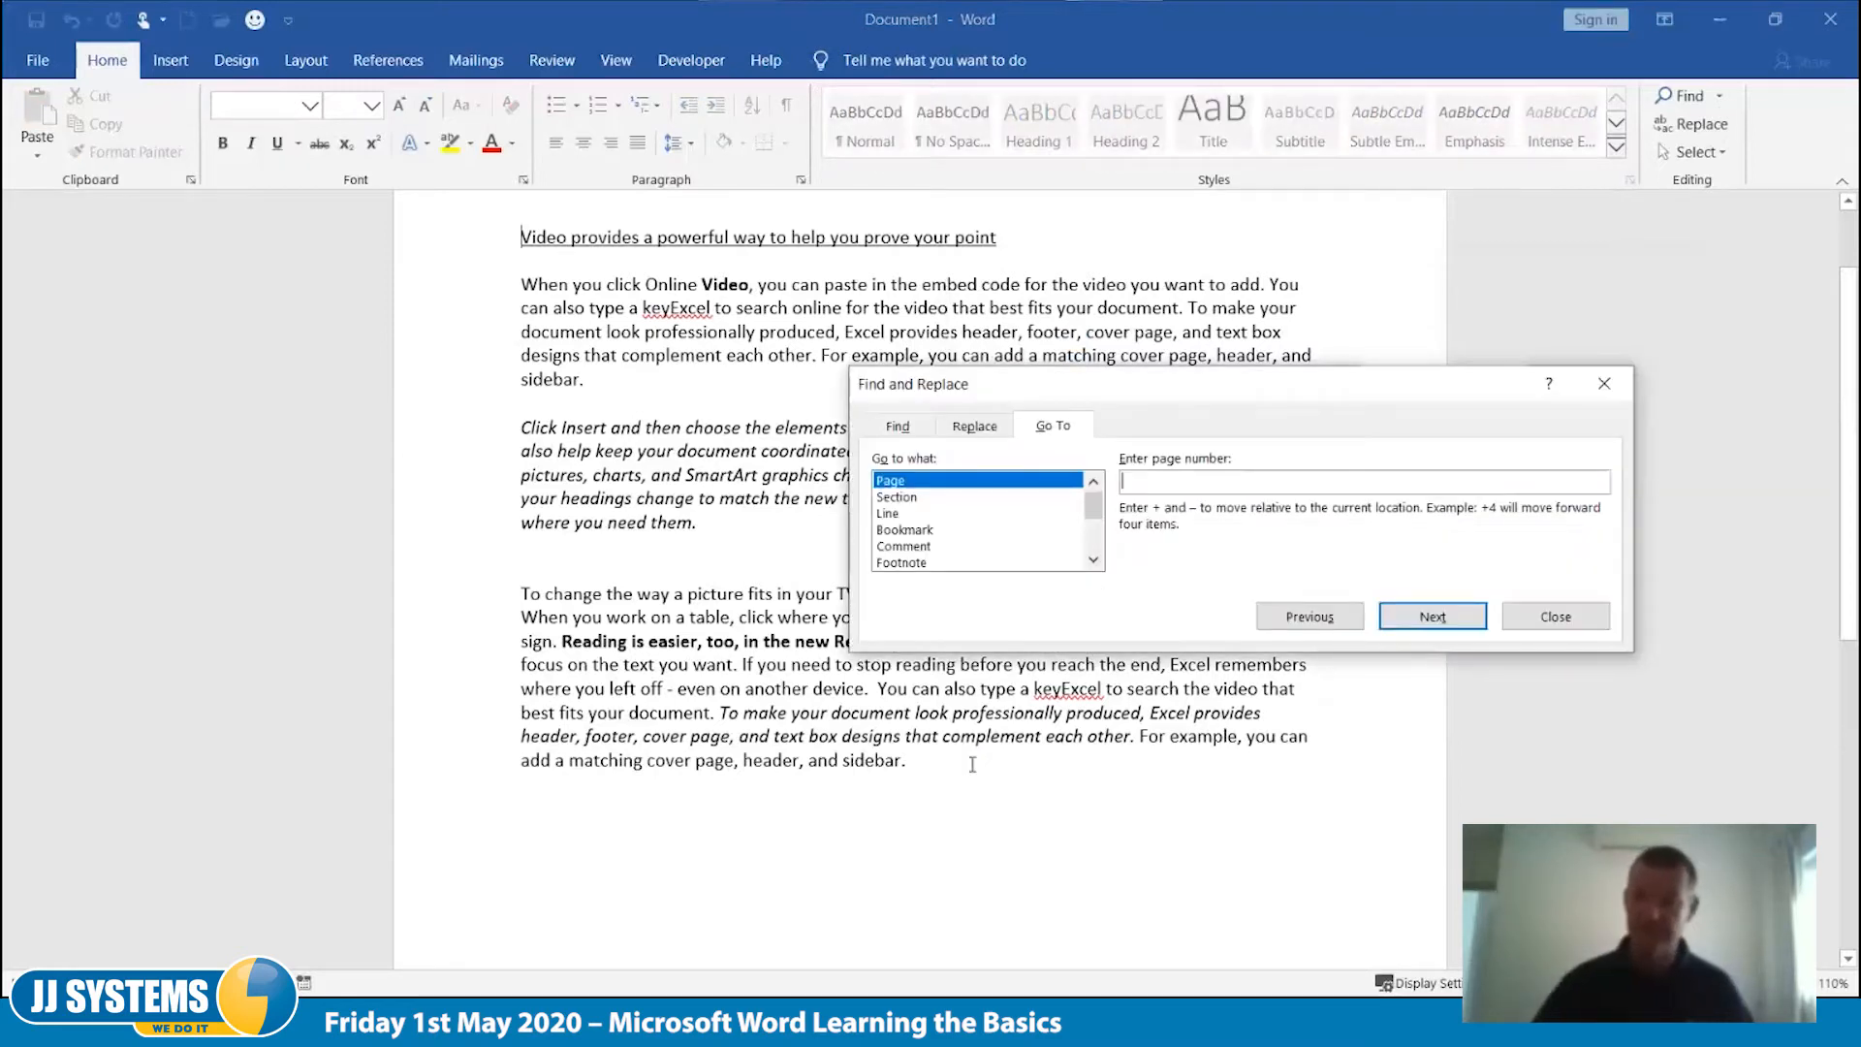
left_click(974, 426)
left_click(902, 427)
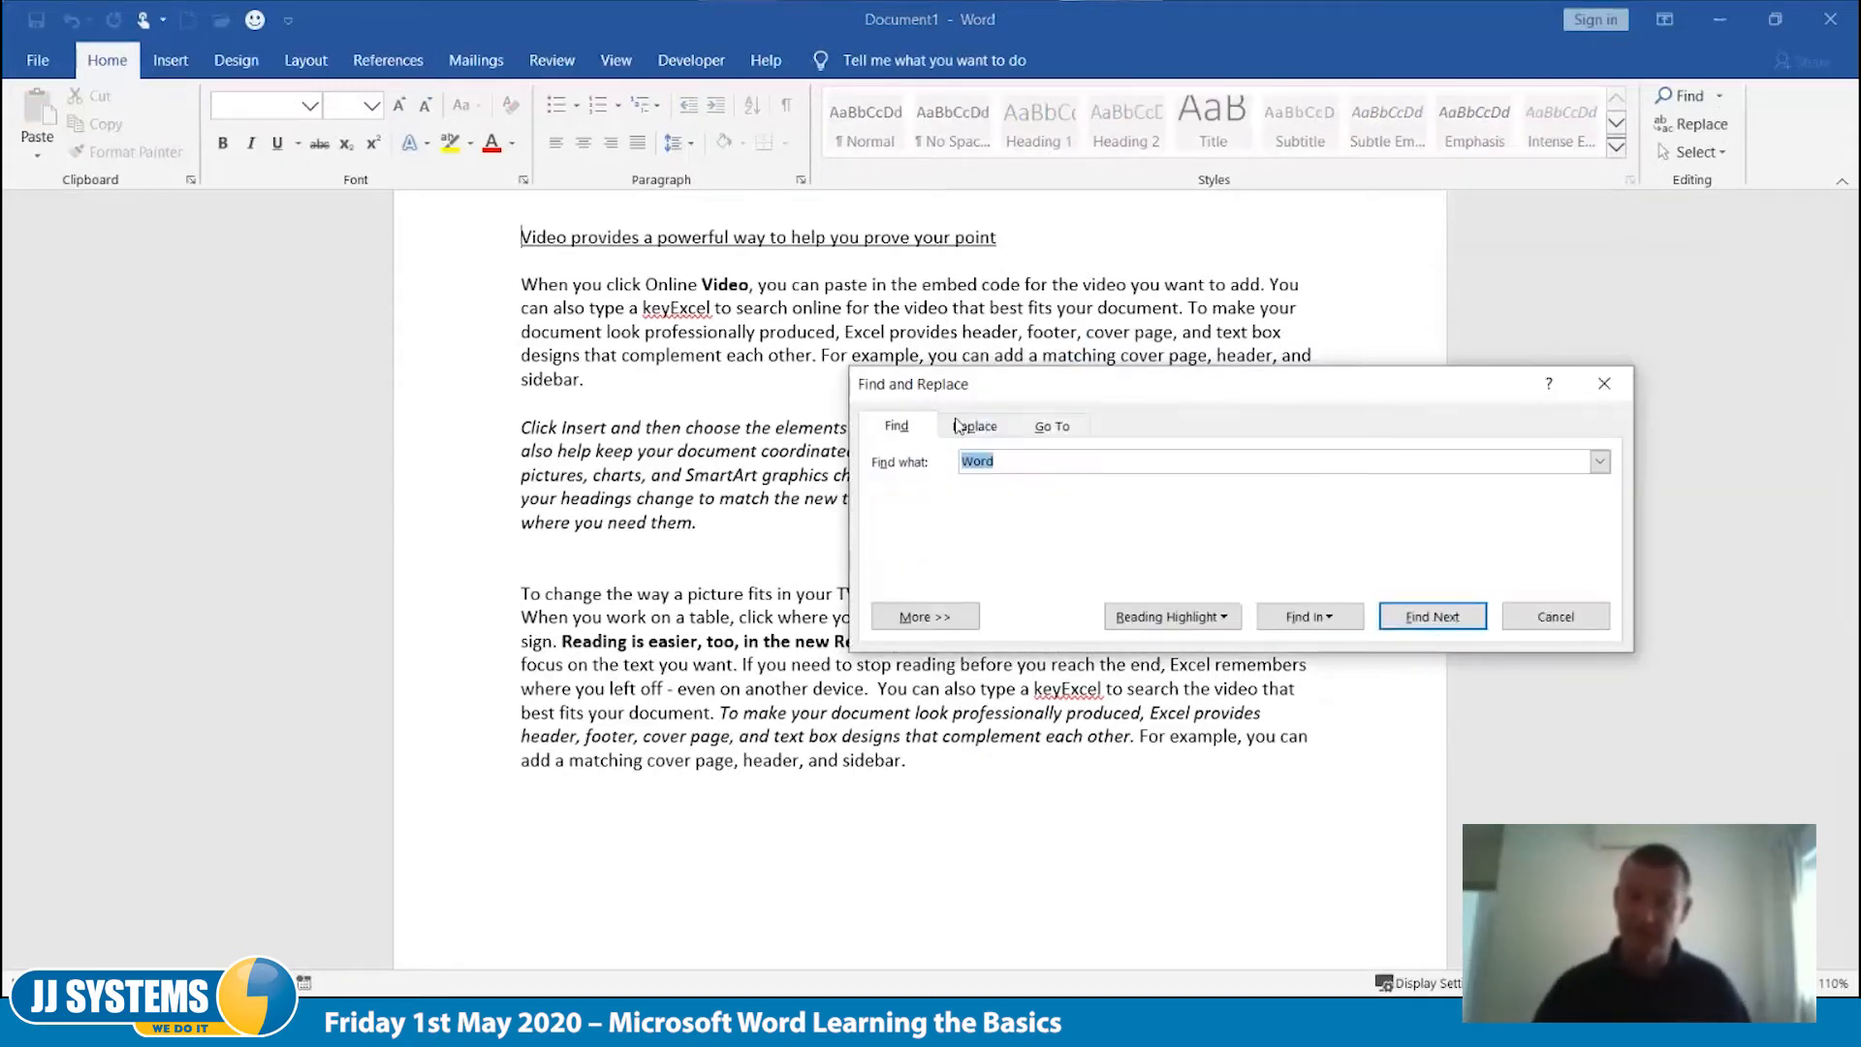
left_click(974, 426)
left_click(1580, 623)
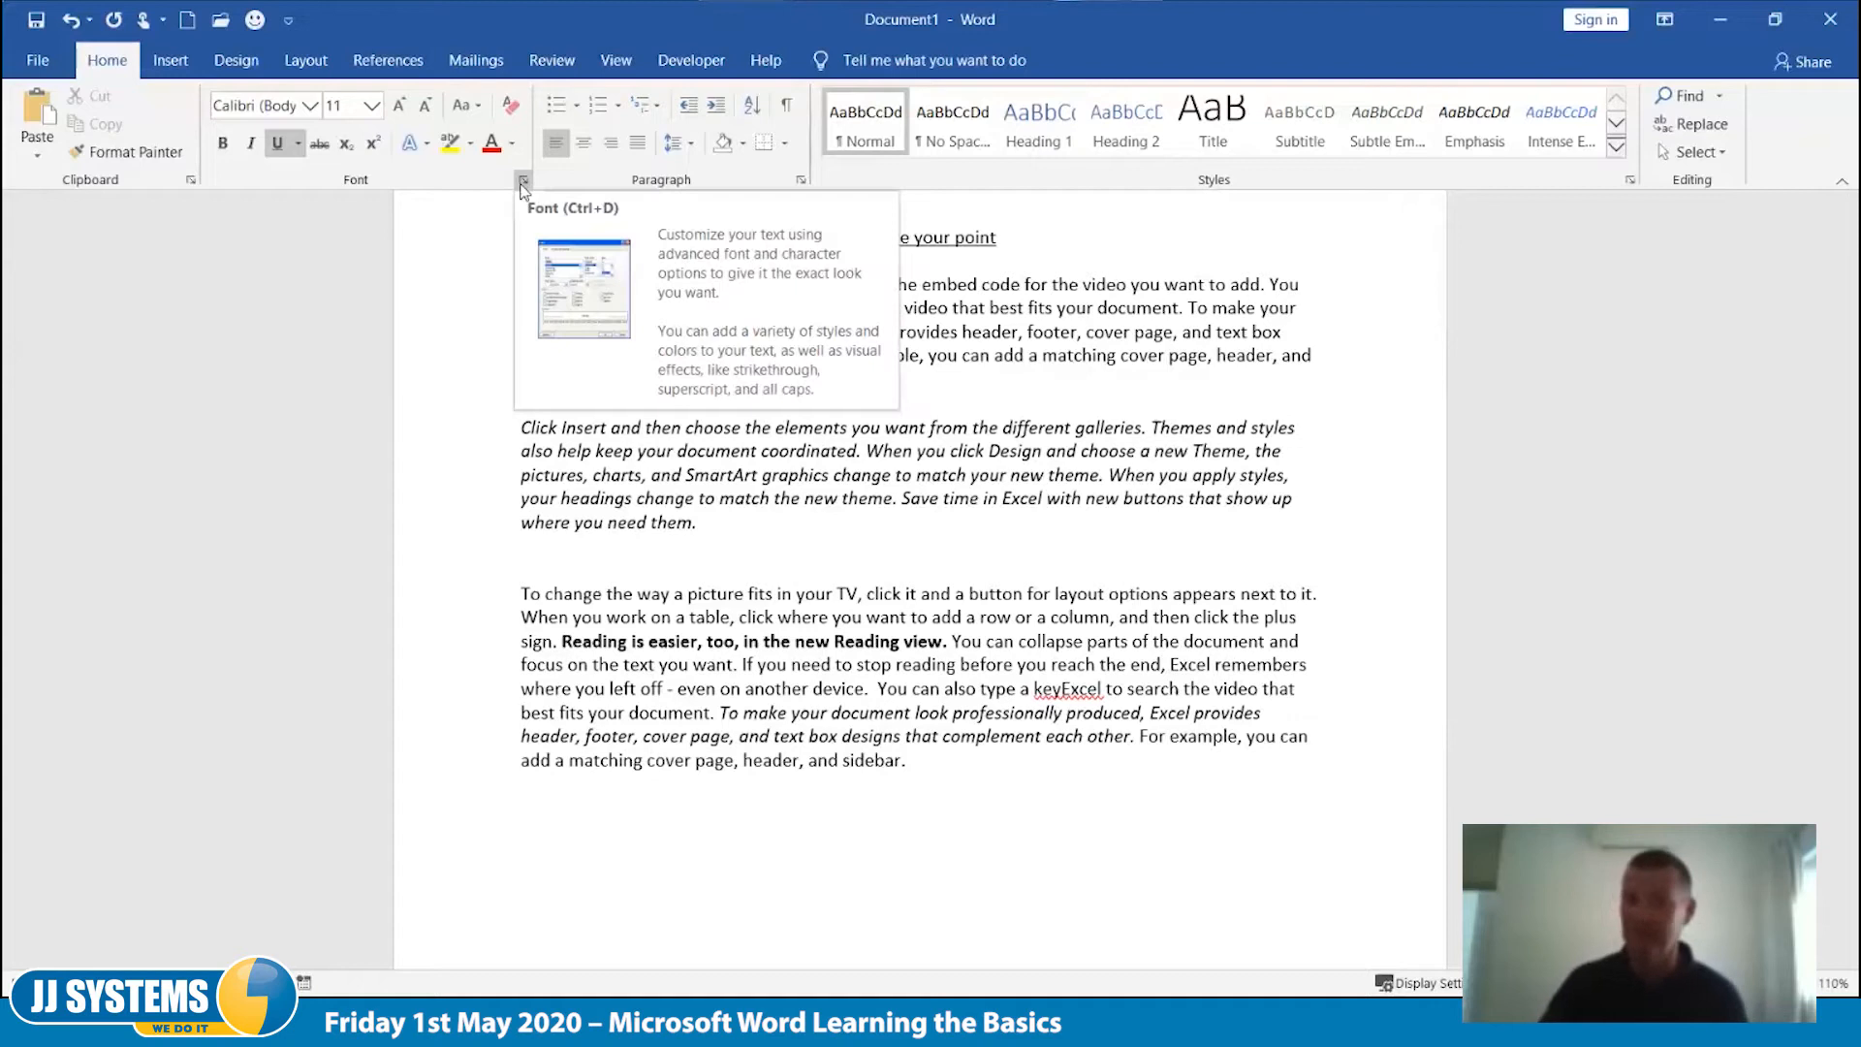
Step: Look through the list of available fonts and close it without choosing one
left_click(316, 112)
left_click(316, 111)
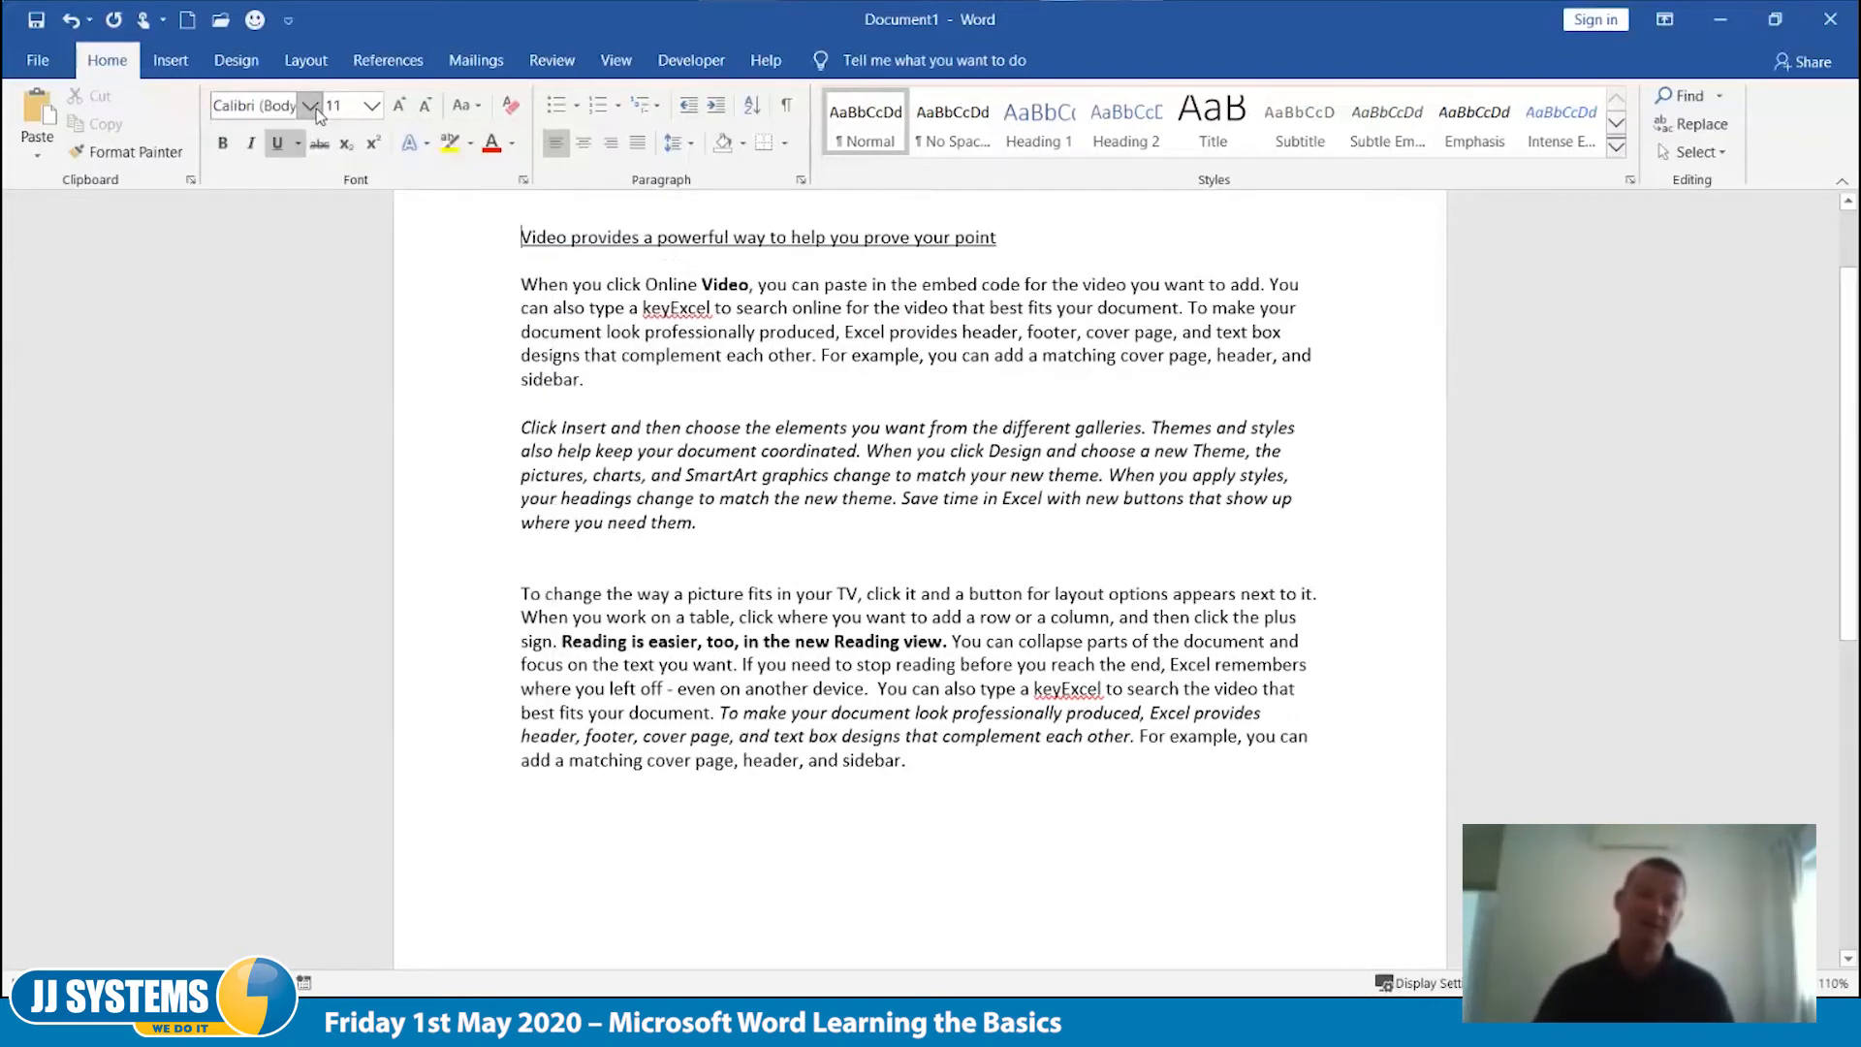
left_click(316, 112)
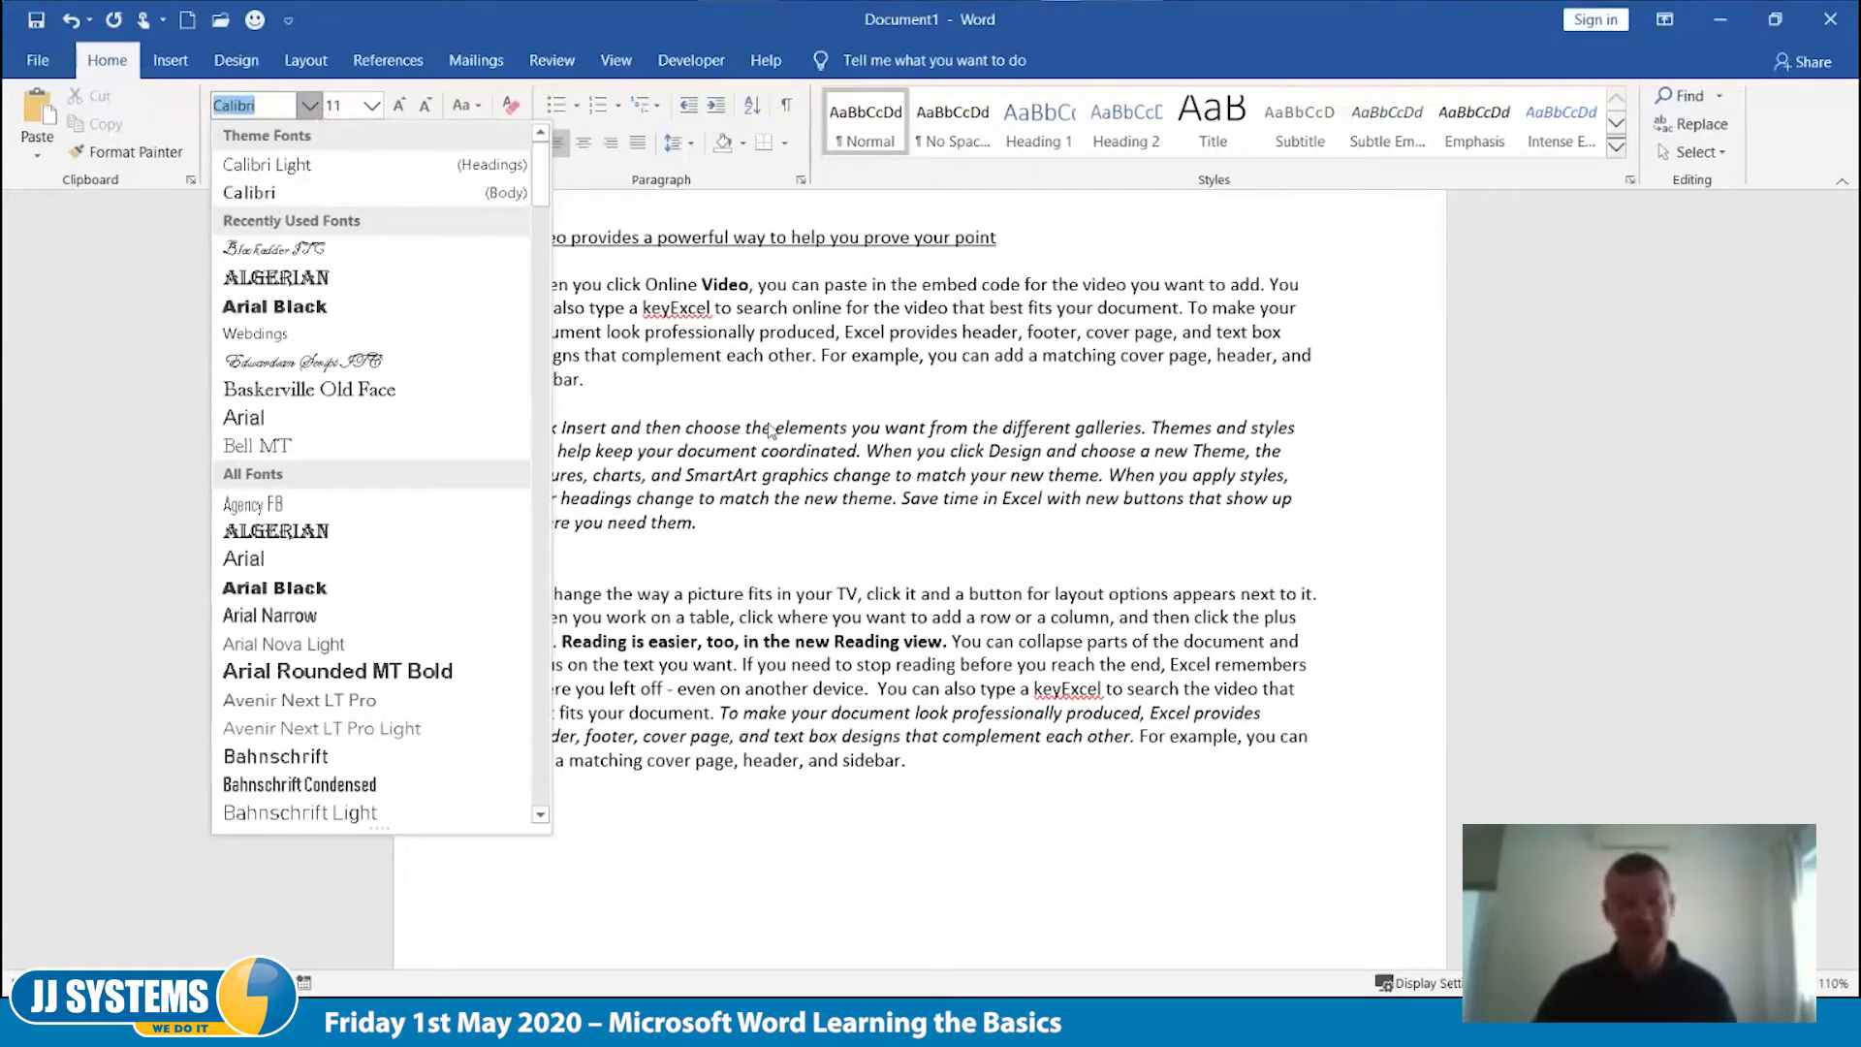
scroll(548, 227, "down", 10)
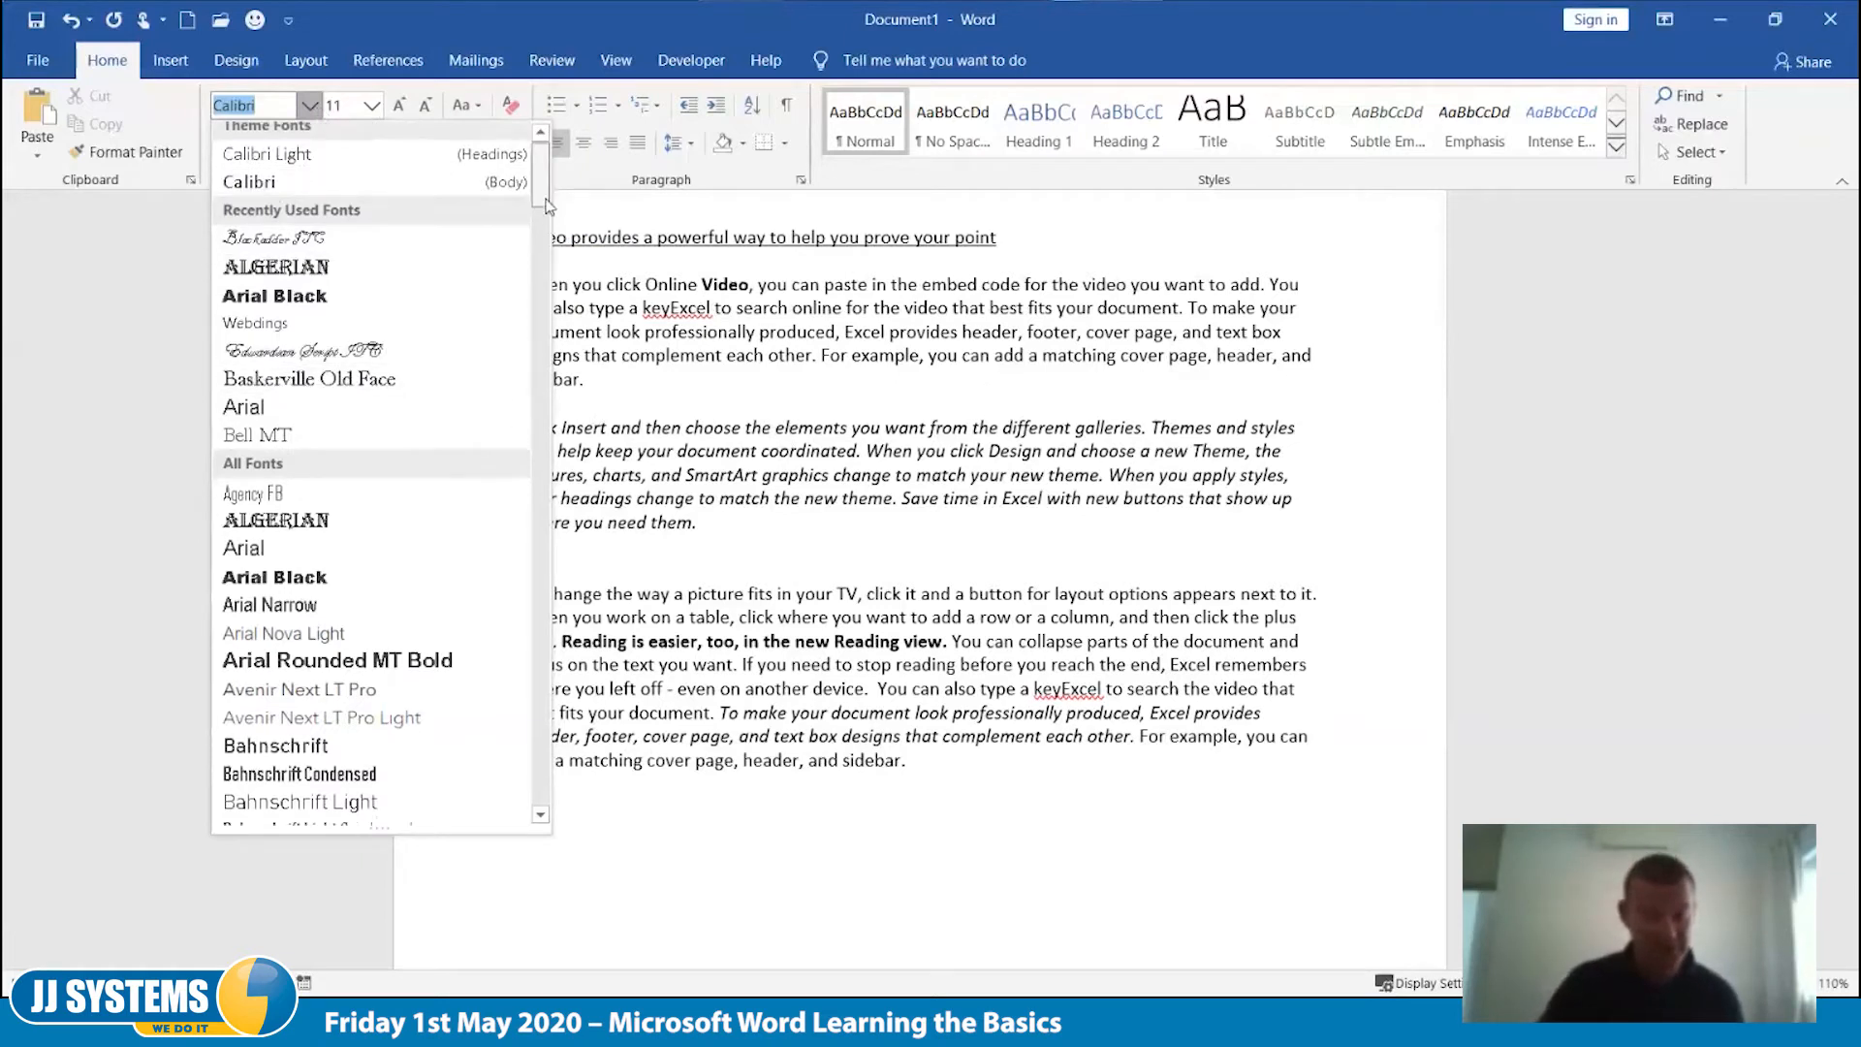
left_click(800, 424)
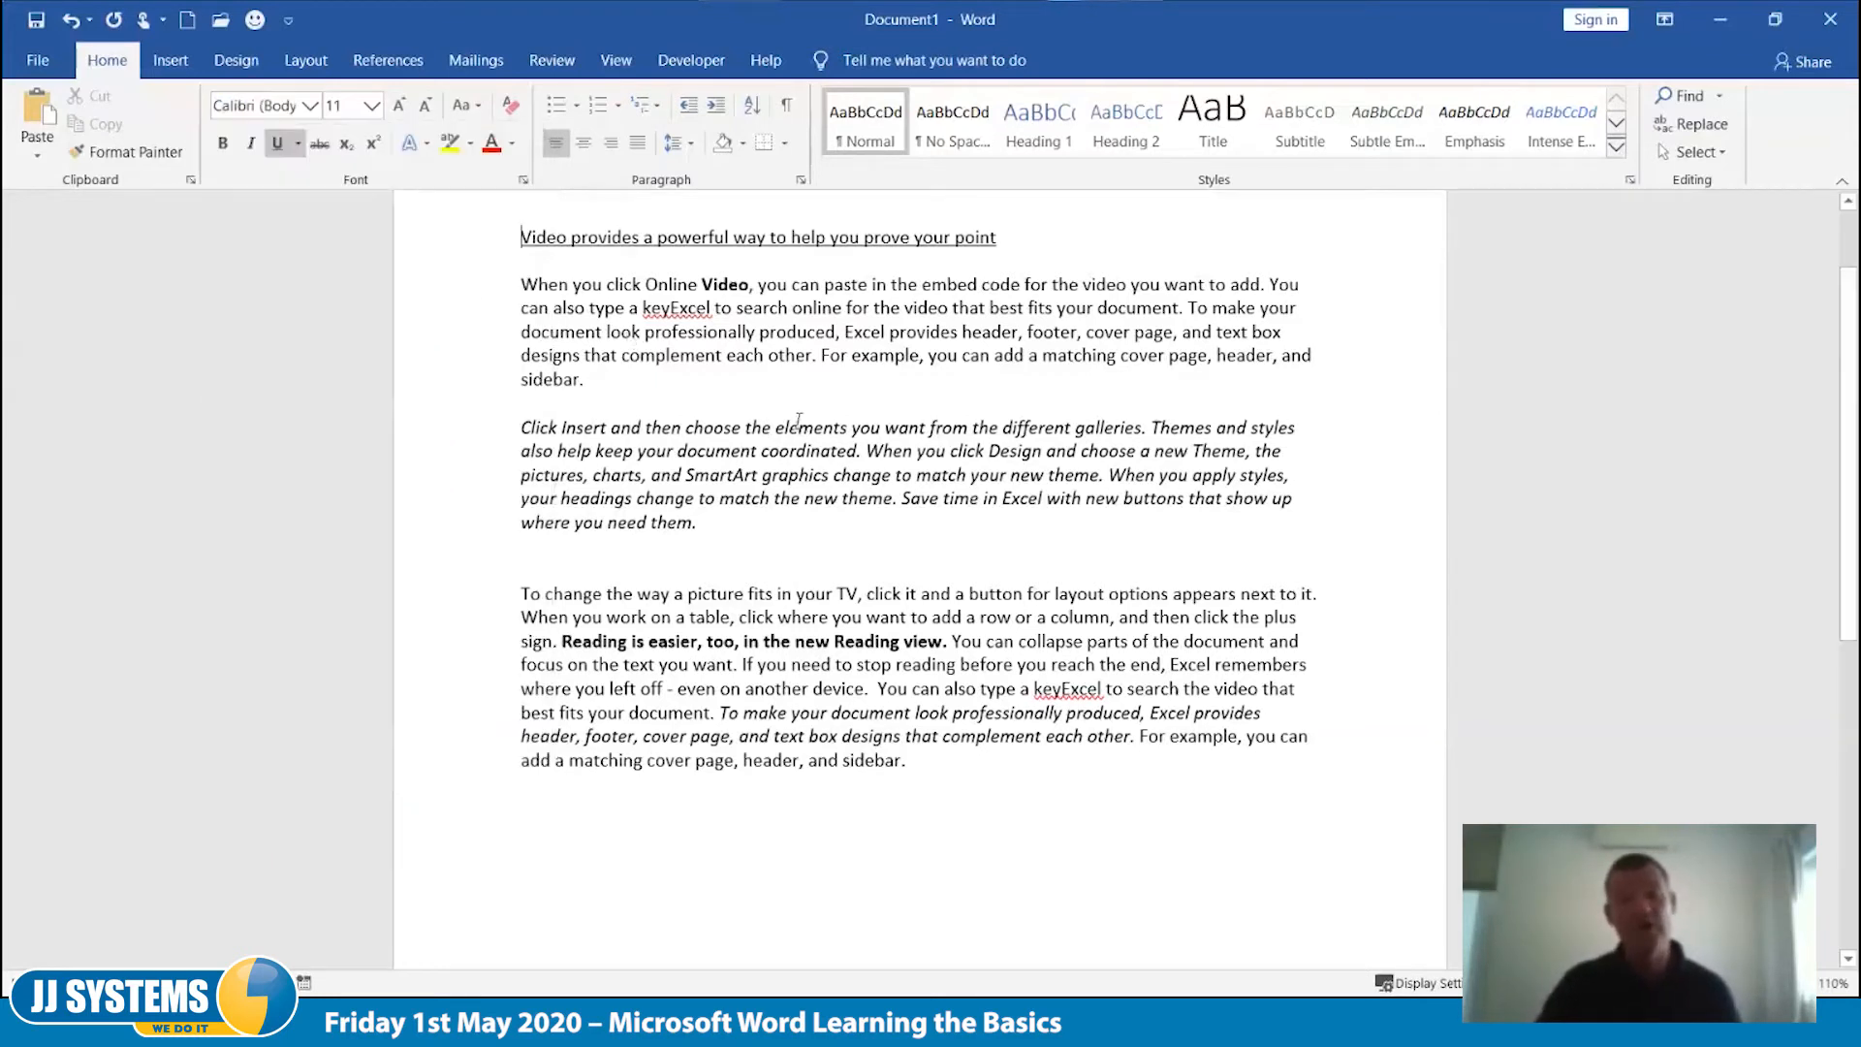
Step: In the Font settings, browse the font list and preview fonts such as Agency FB, Arial Nova Light, Cambria and Engravers MT
left_click(522, 180)
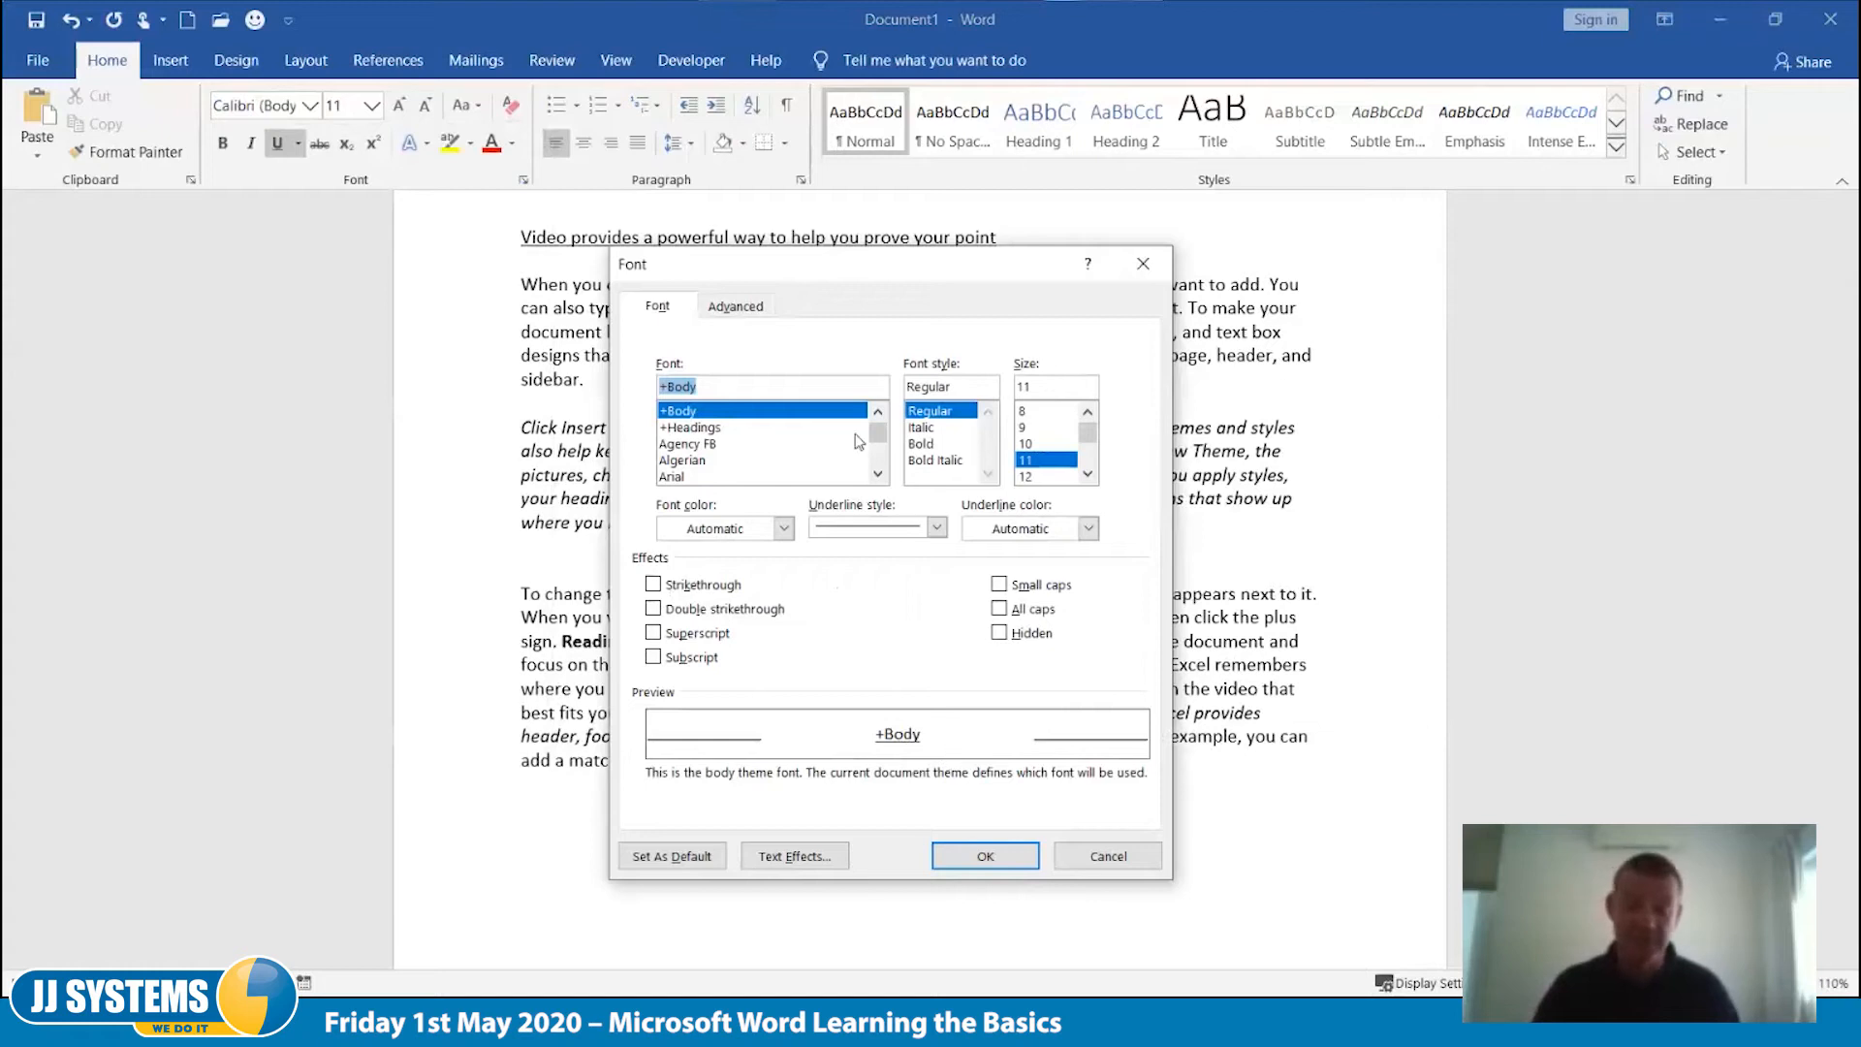
left_click(792, 450)
left_click(877, 475)
left_click(765, 476)
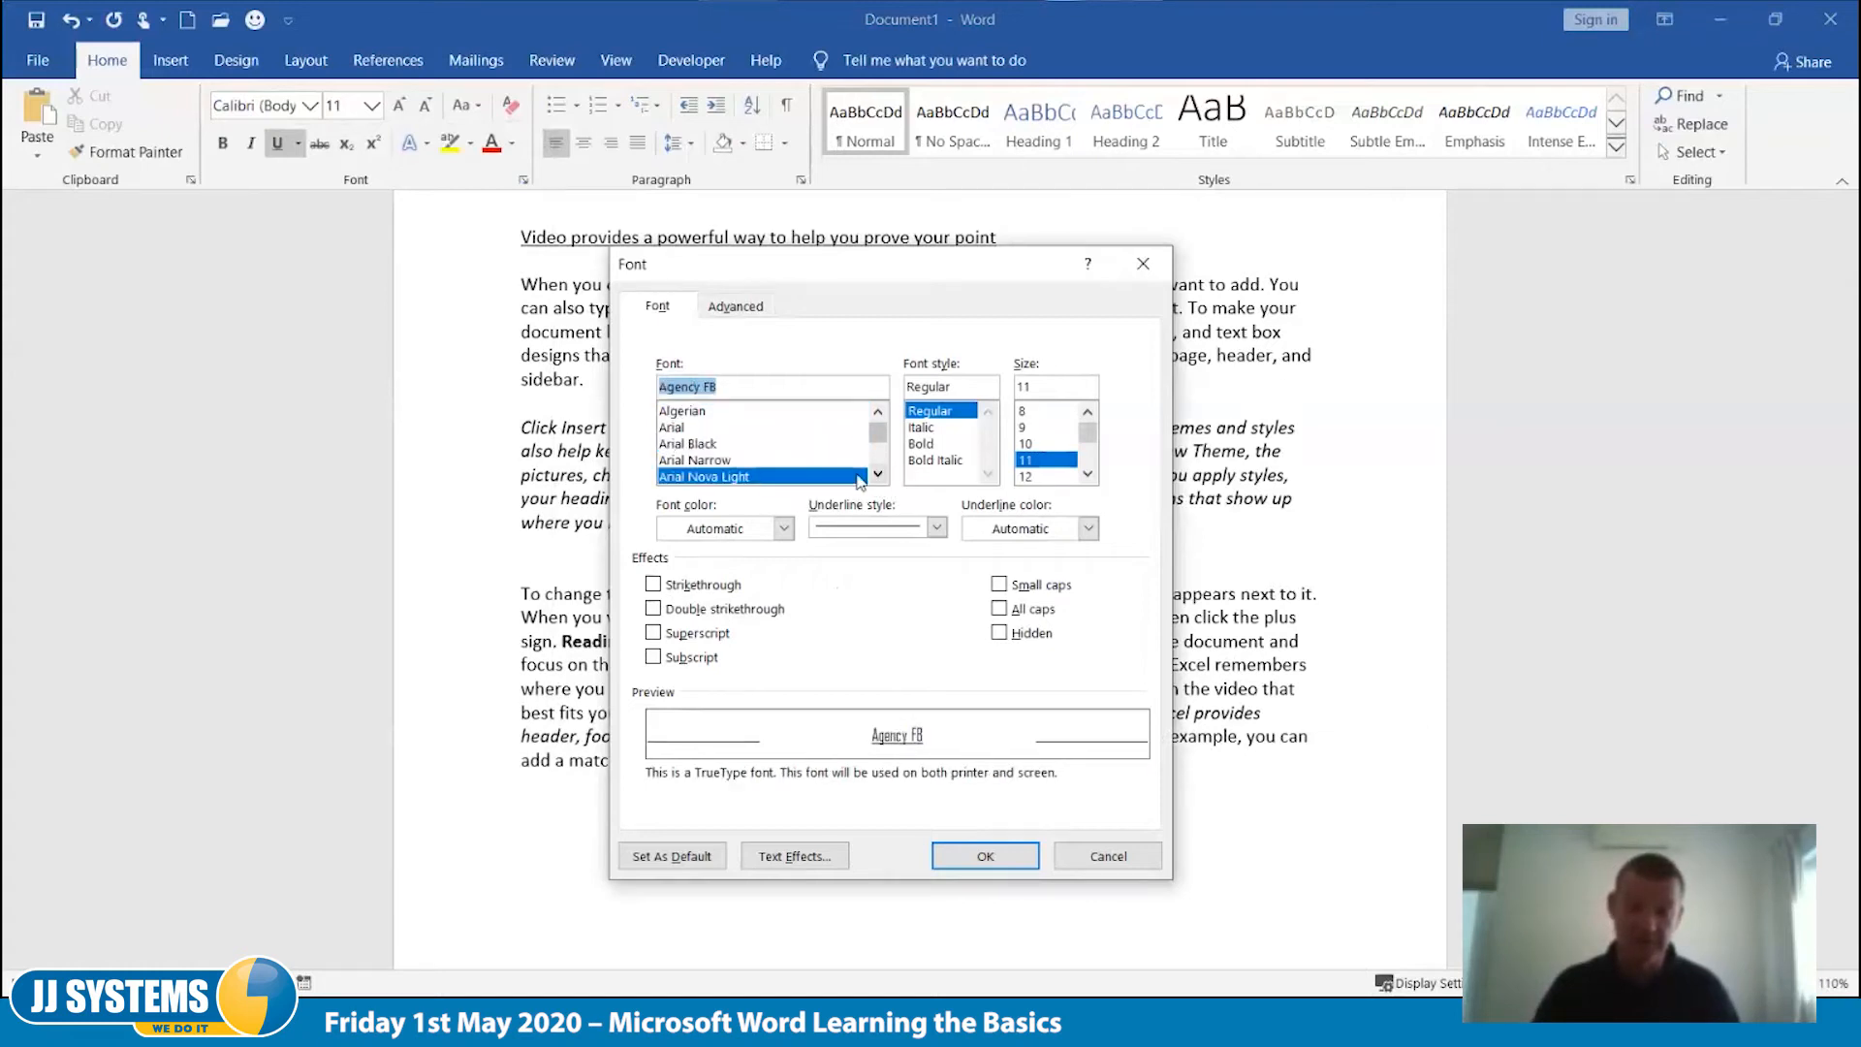
left_click(874, 475)
left_click(875, 475)
left_click(875, 475)
left_click(781, 477)
scroll(790, 479, "down", 4)
scroll(790, 479, "down", 4)
left_click(787, 476)
scroll(791, 479, "down", 3)
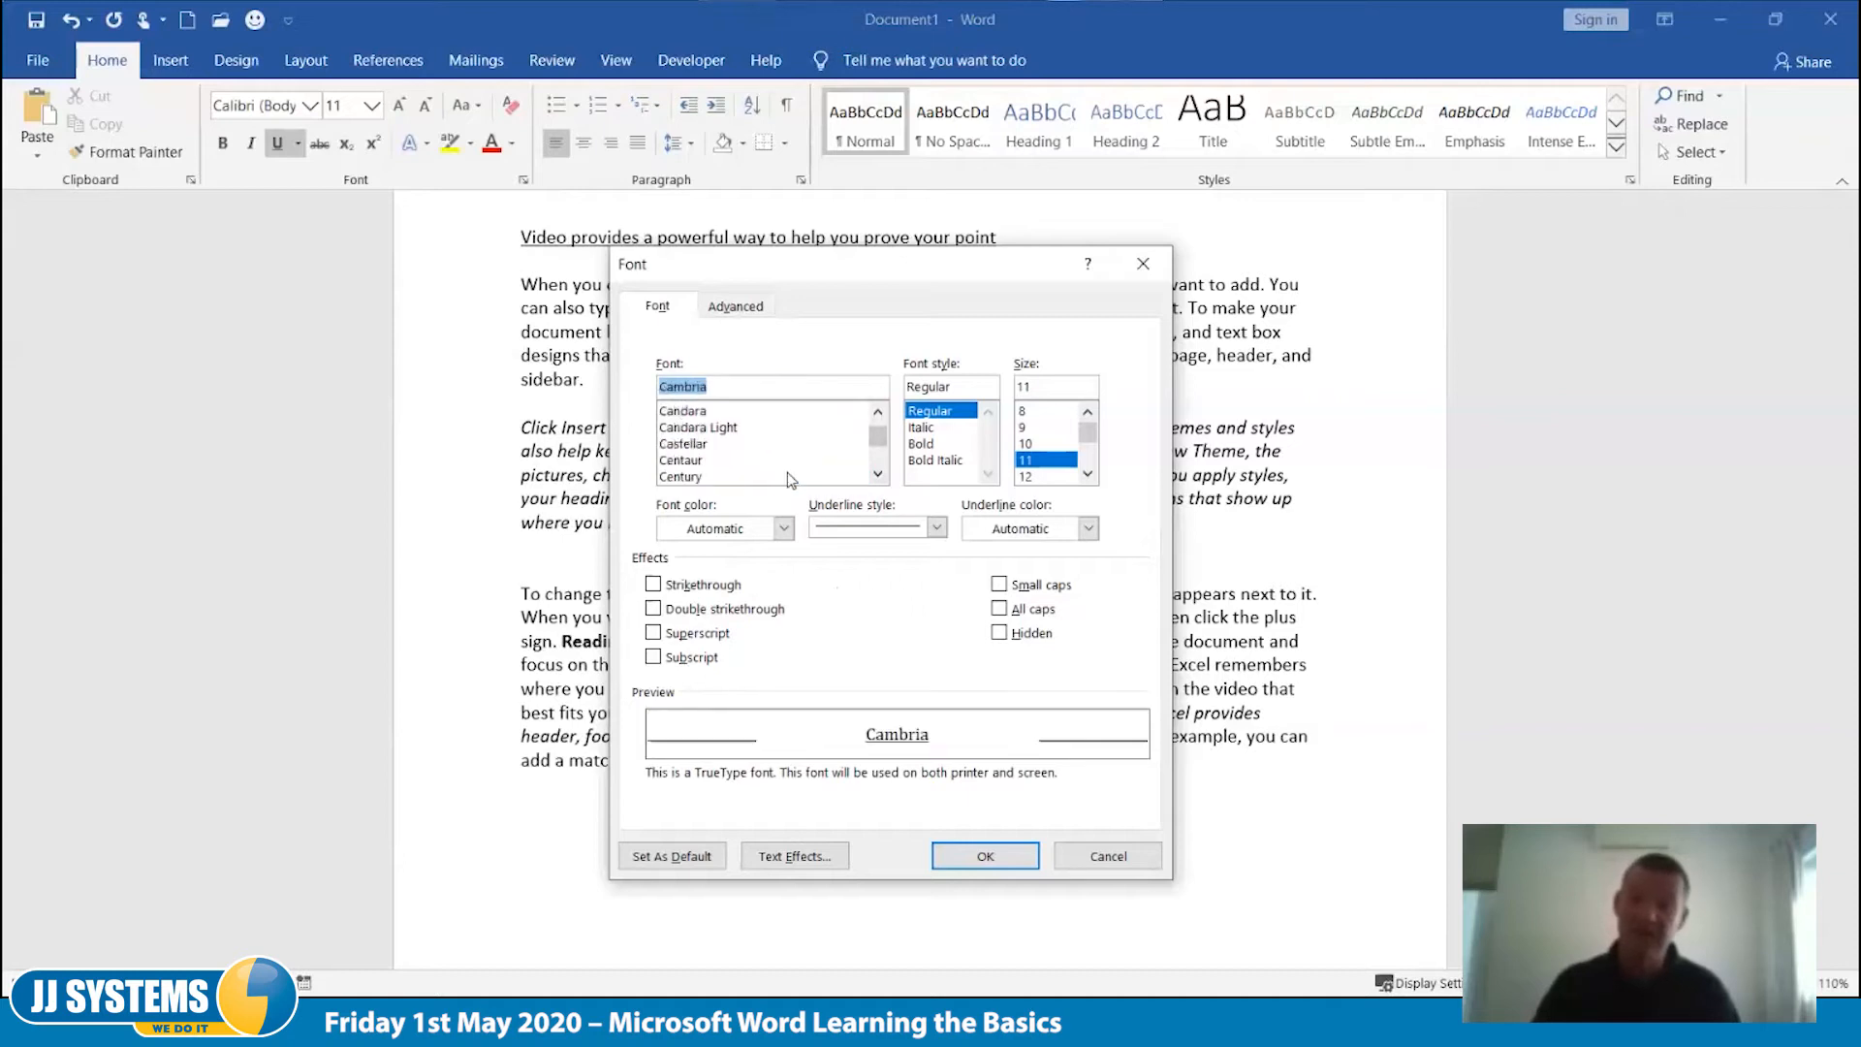
left_click(791, 477)
scroll(787, 475, "down", 4)
left_click(787, 476)
left_click(877, 474)
left_click(877, 474)
left_click(878, 474)
left_click(878, 474)
Step: Preview the symbol fonts Wingdings 3, Wingdings 2 and Wingdings near the end of the font list
left_click_drag(878, 443, 881, 482)
scroll(752, 469, "up", 3)
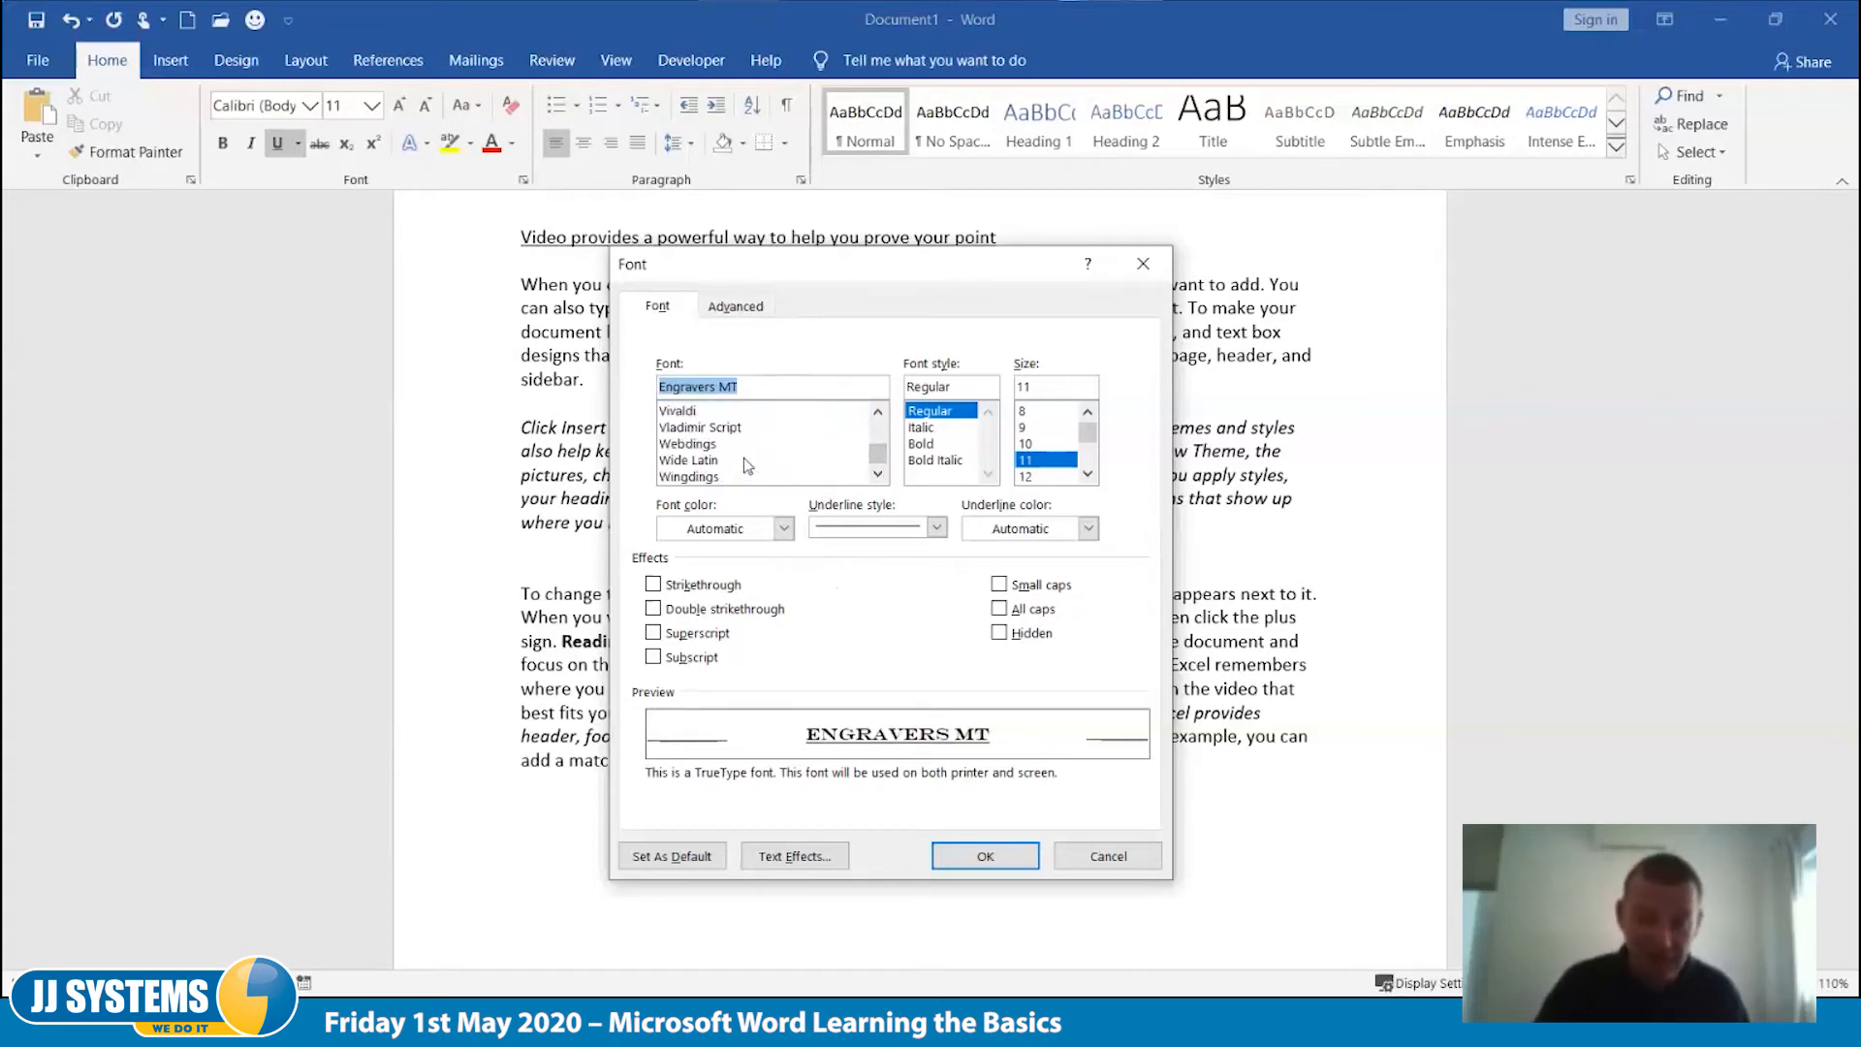
scroll(722, 480, "down", 1)
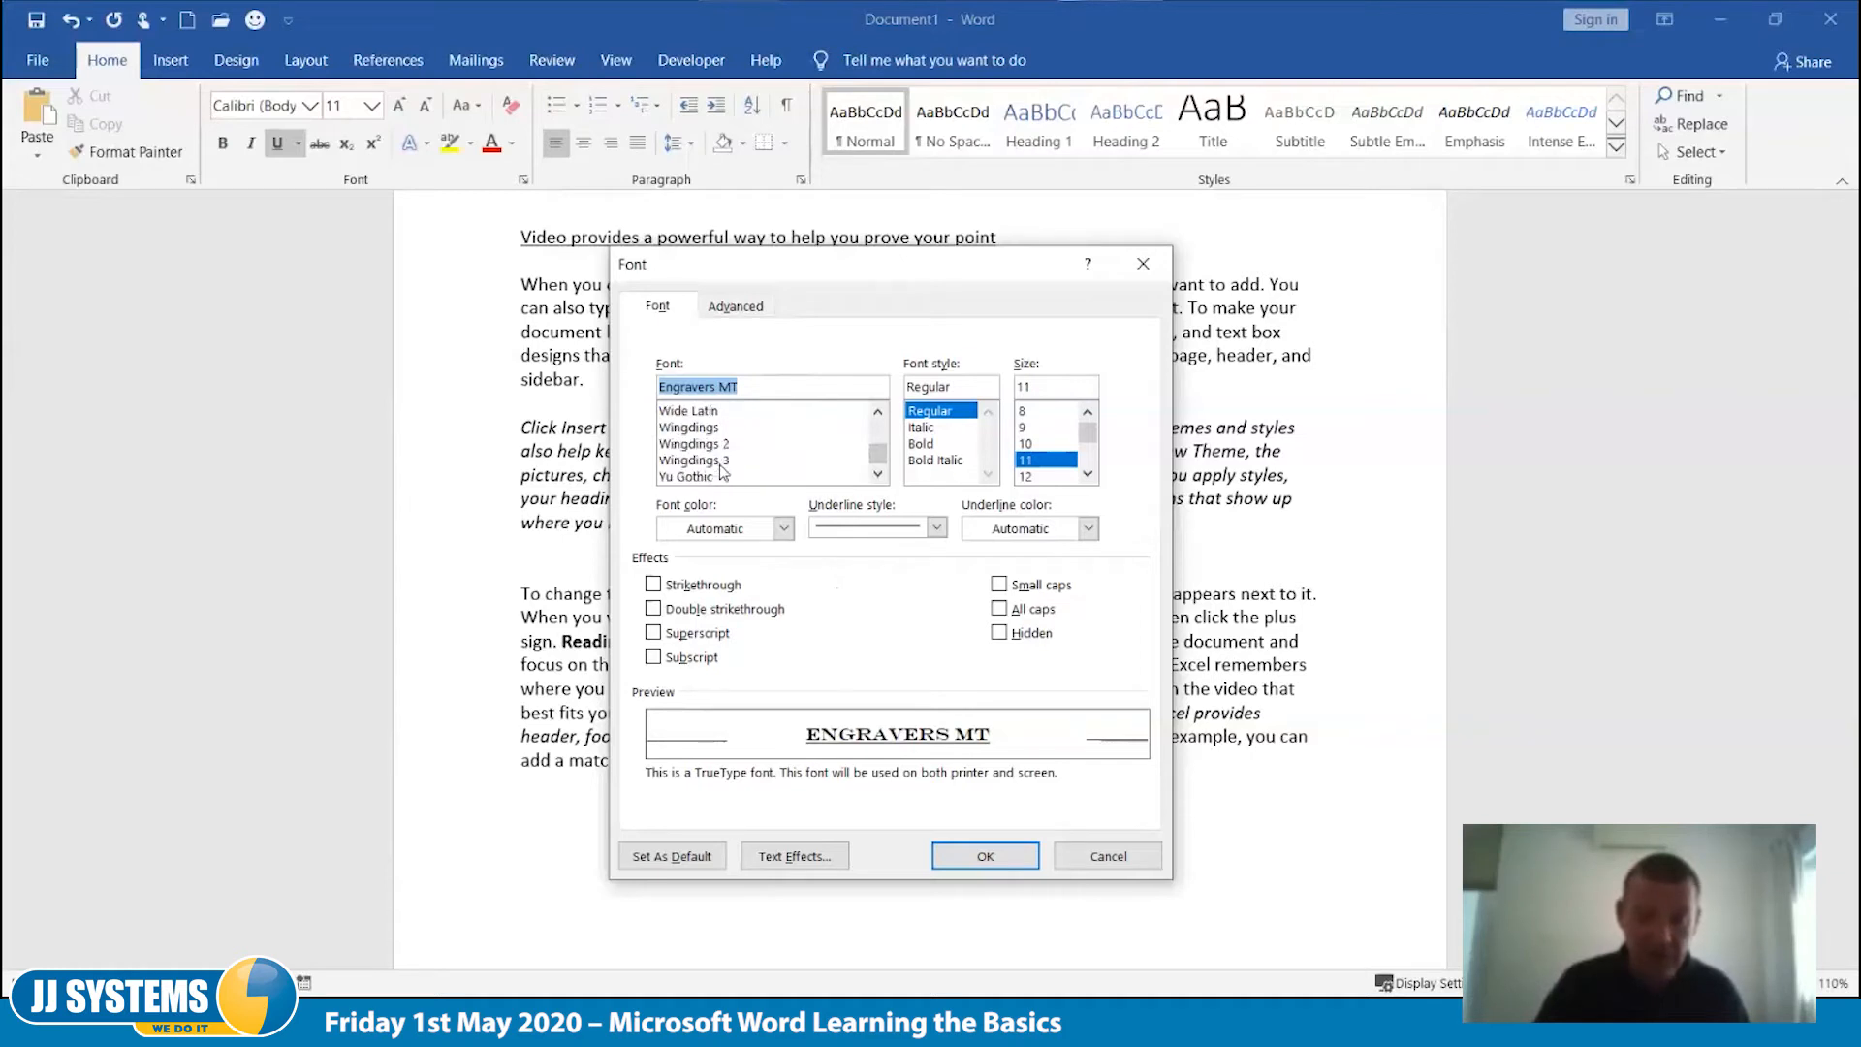
left_click(724, 458)
left_click(723, 447)
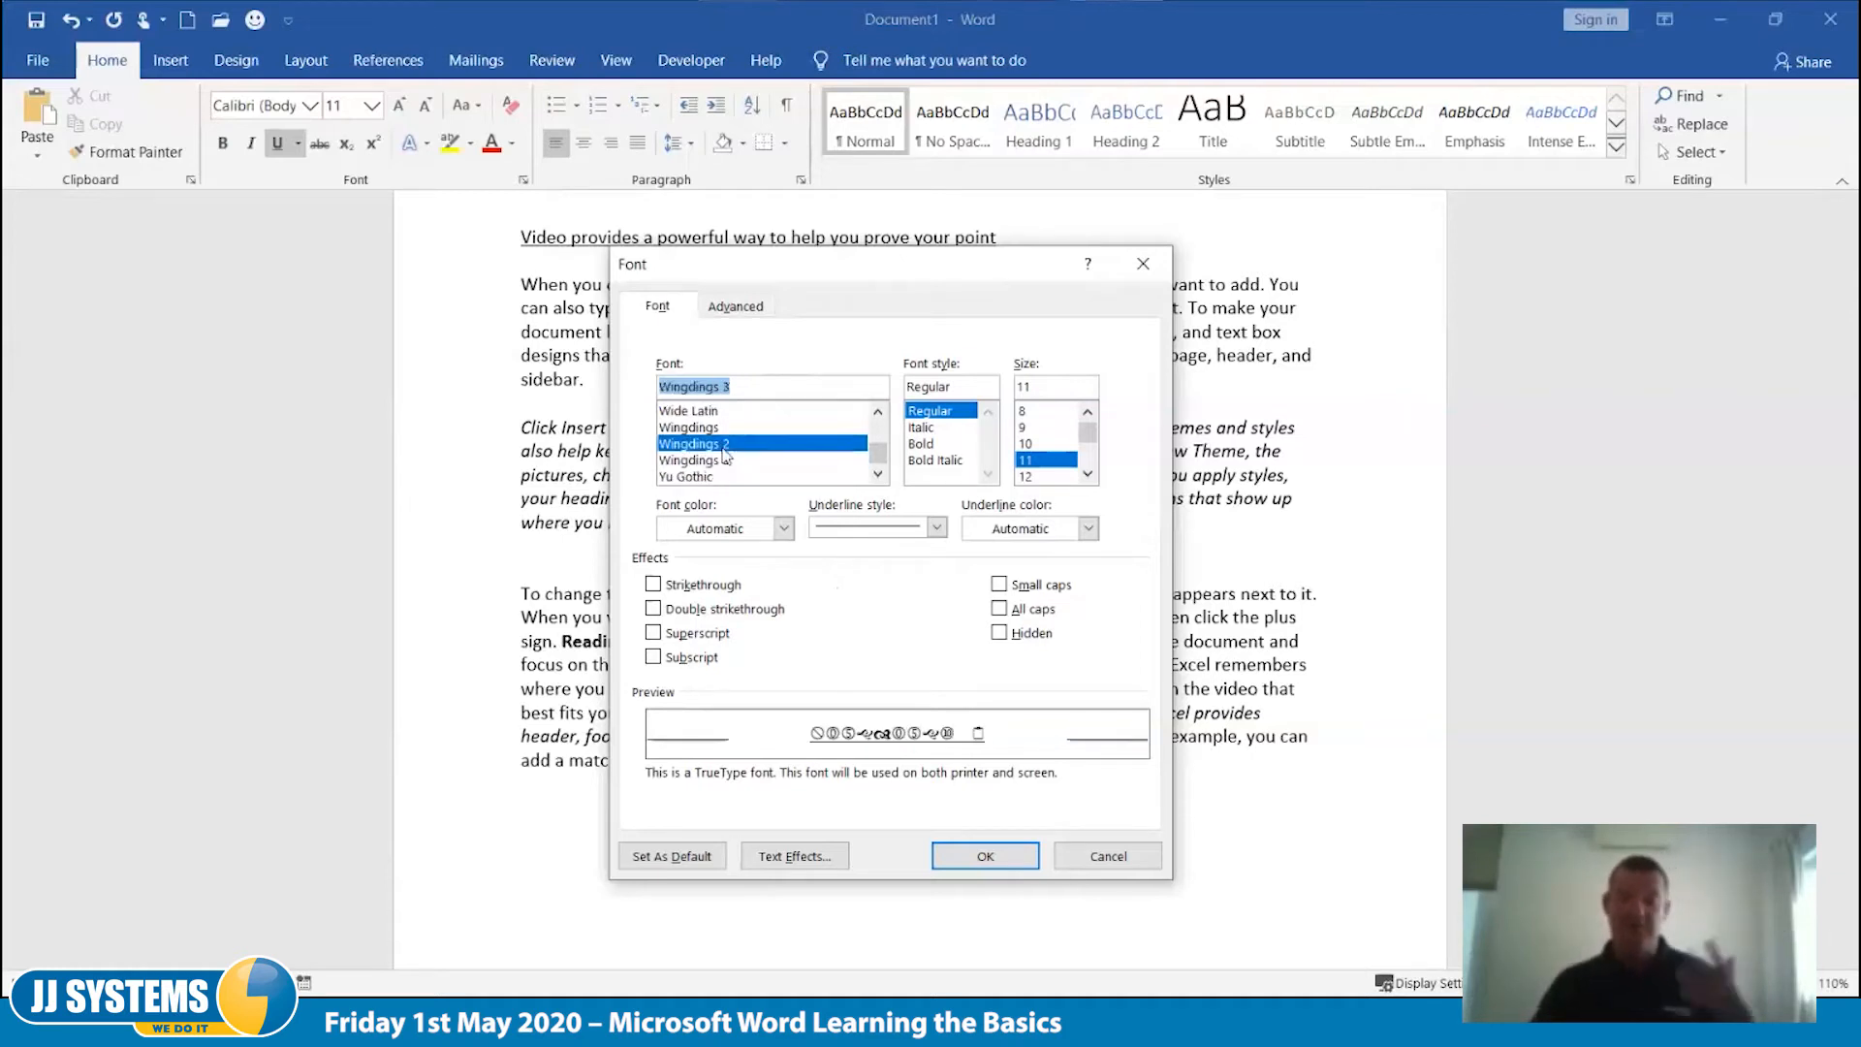
left_click(725, 429)
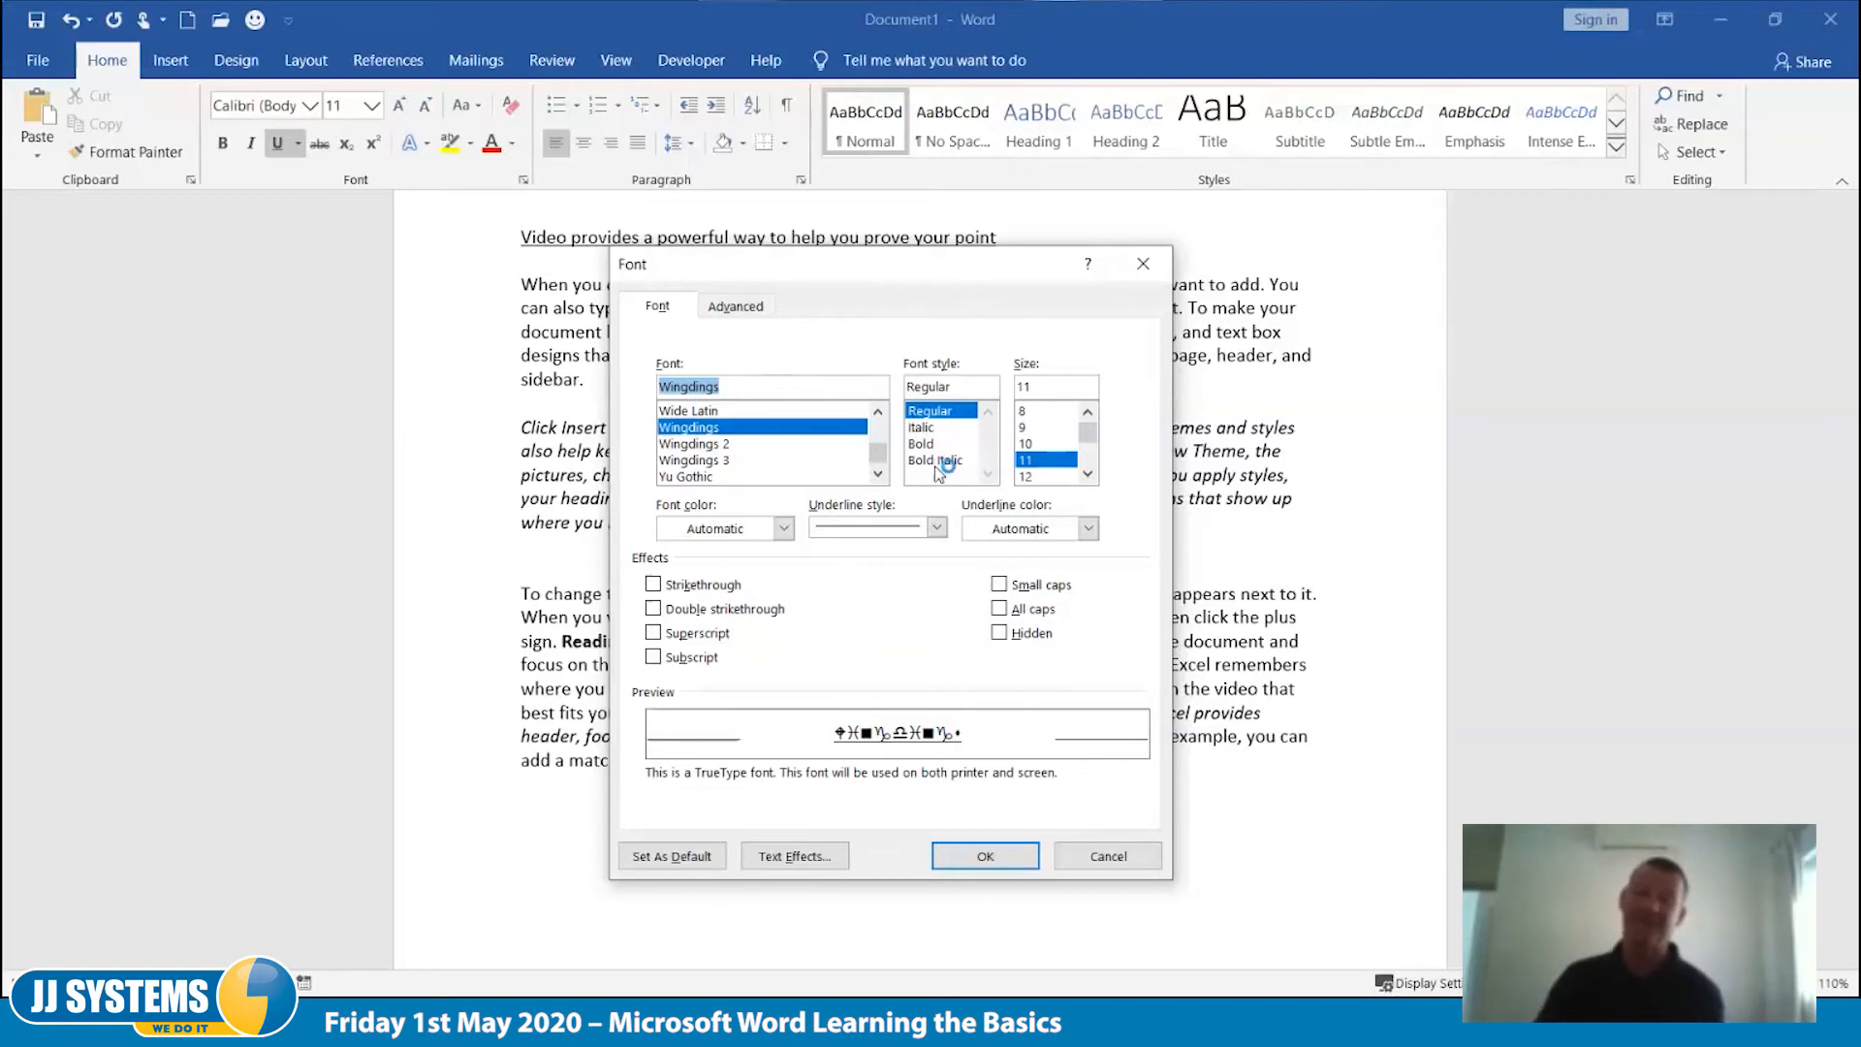
Step: Preview Wingdings at sizes 36 and 48, and close the Font settings without applying anything
scroll(1071, 474, "down", 4)
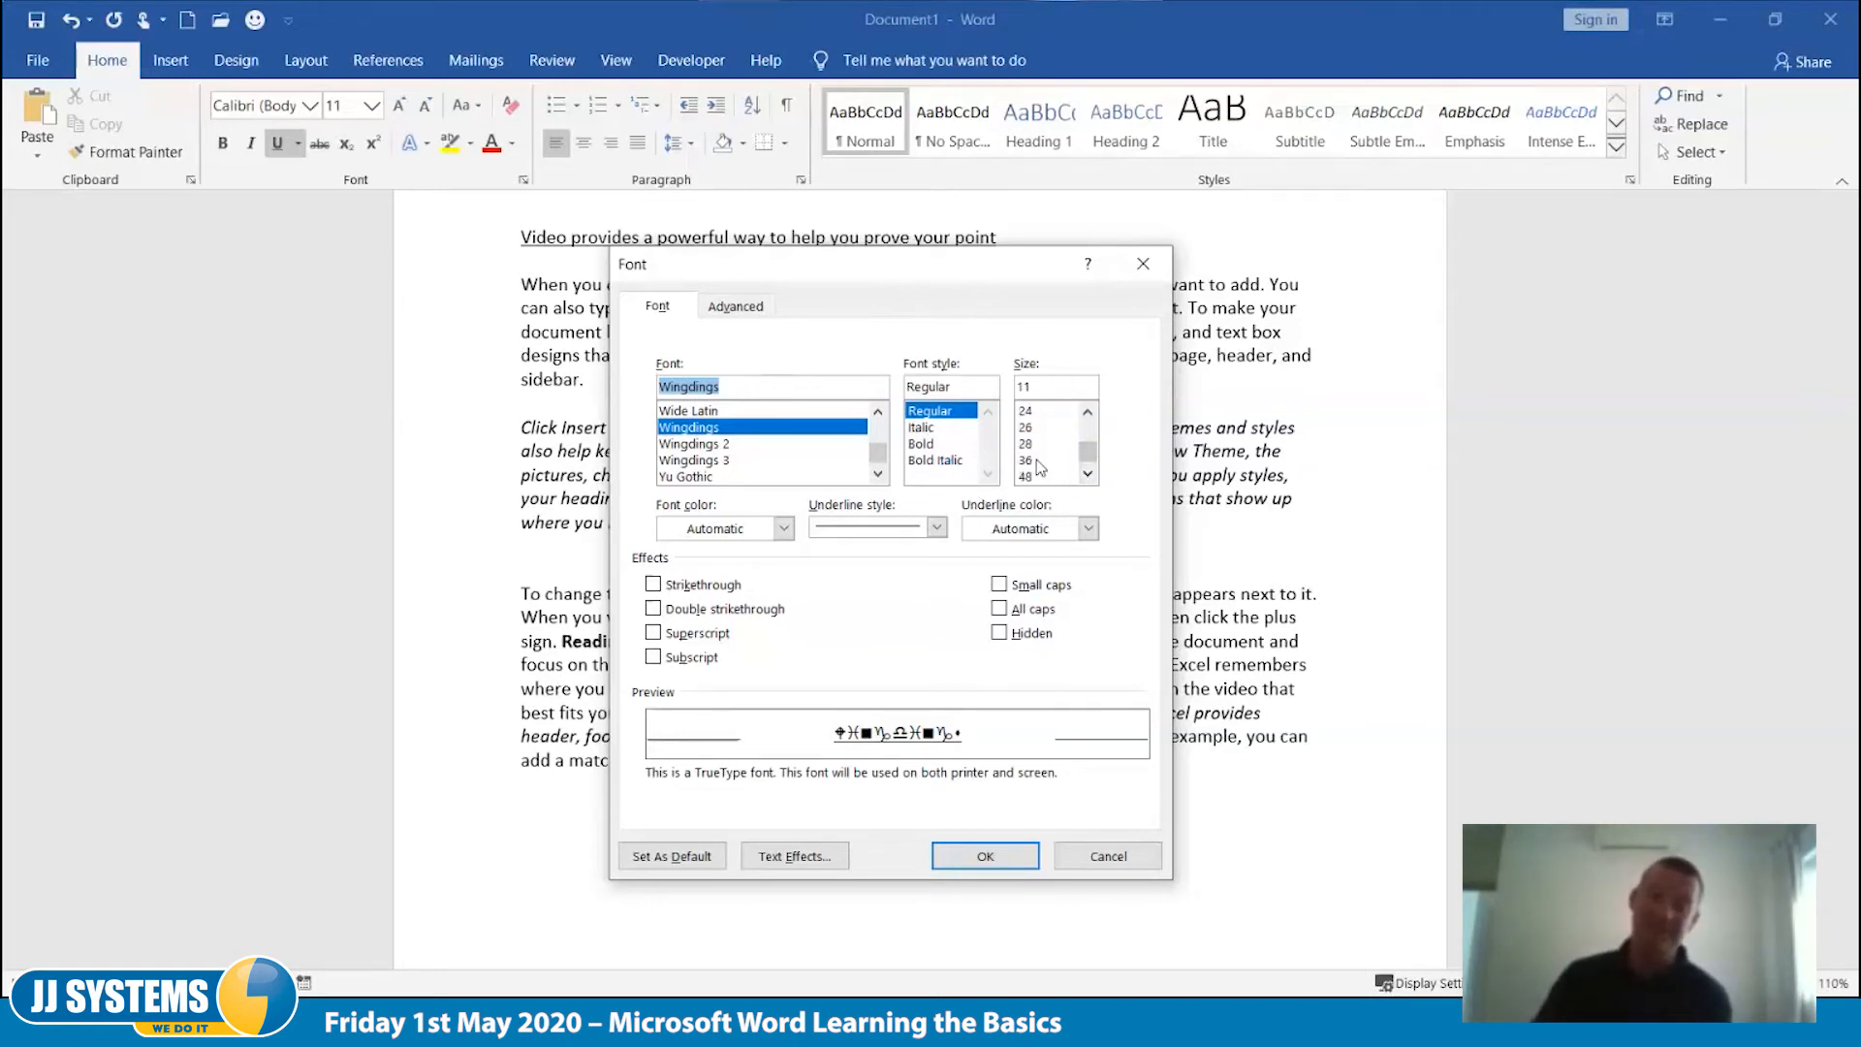
left_click(1035, 461)
left_click(1041, 477)
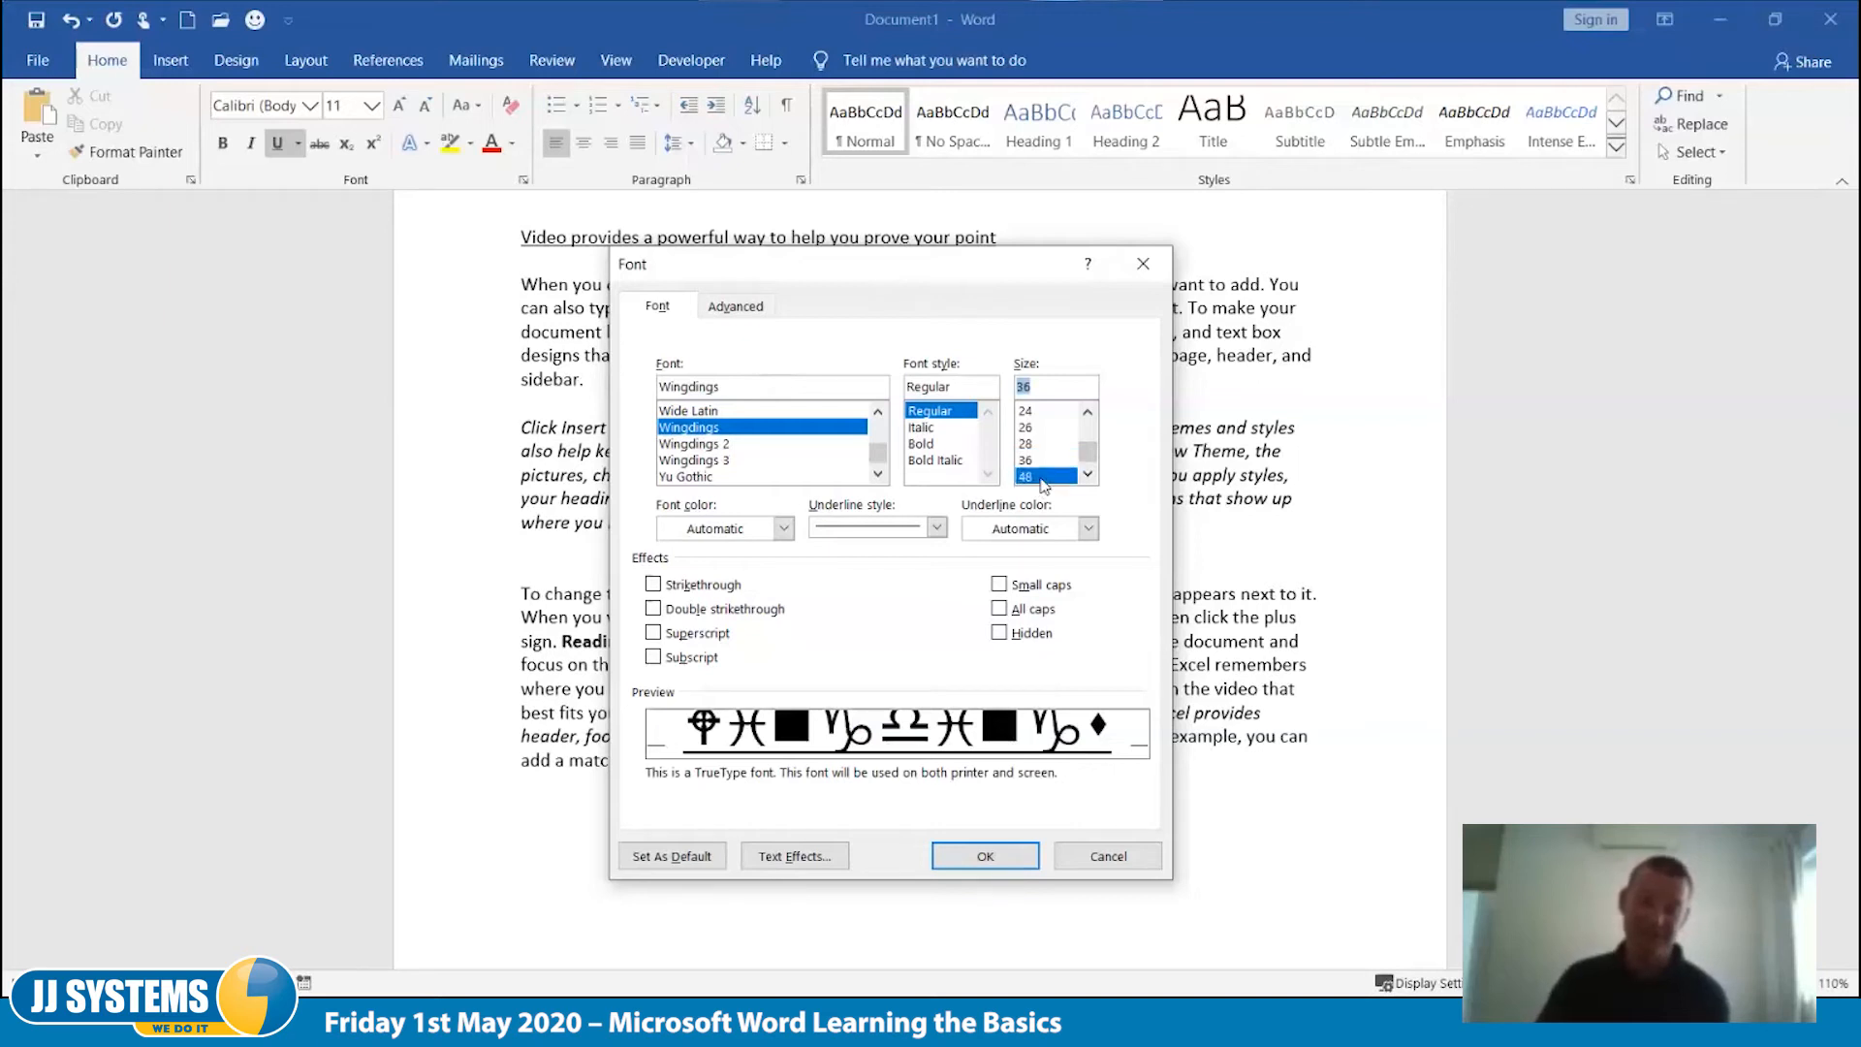
left_click(1041, 462)
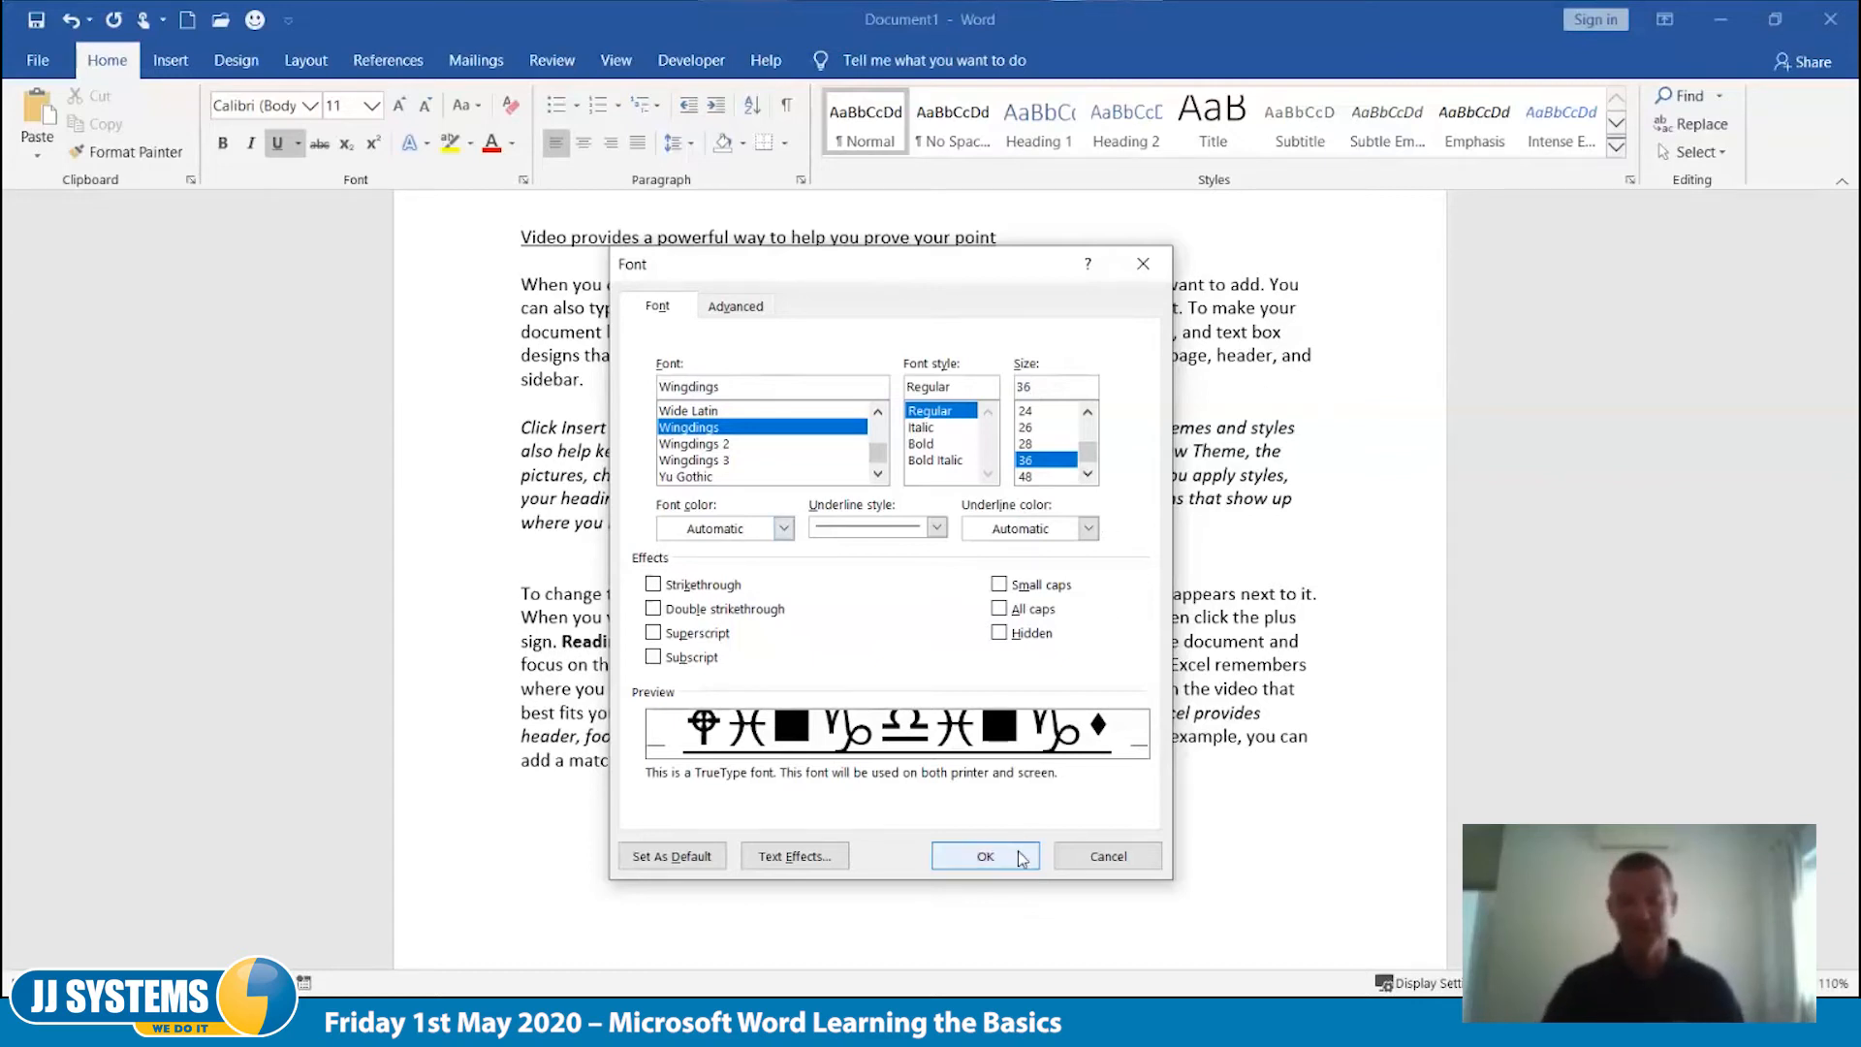
left_click(1094, 860)
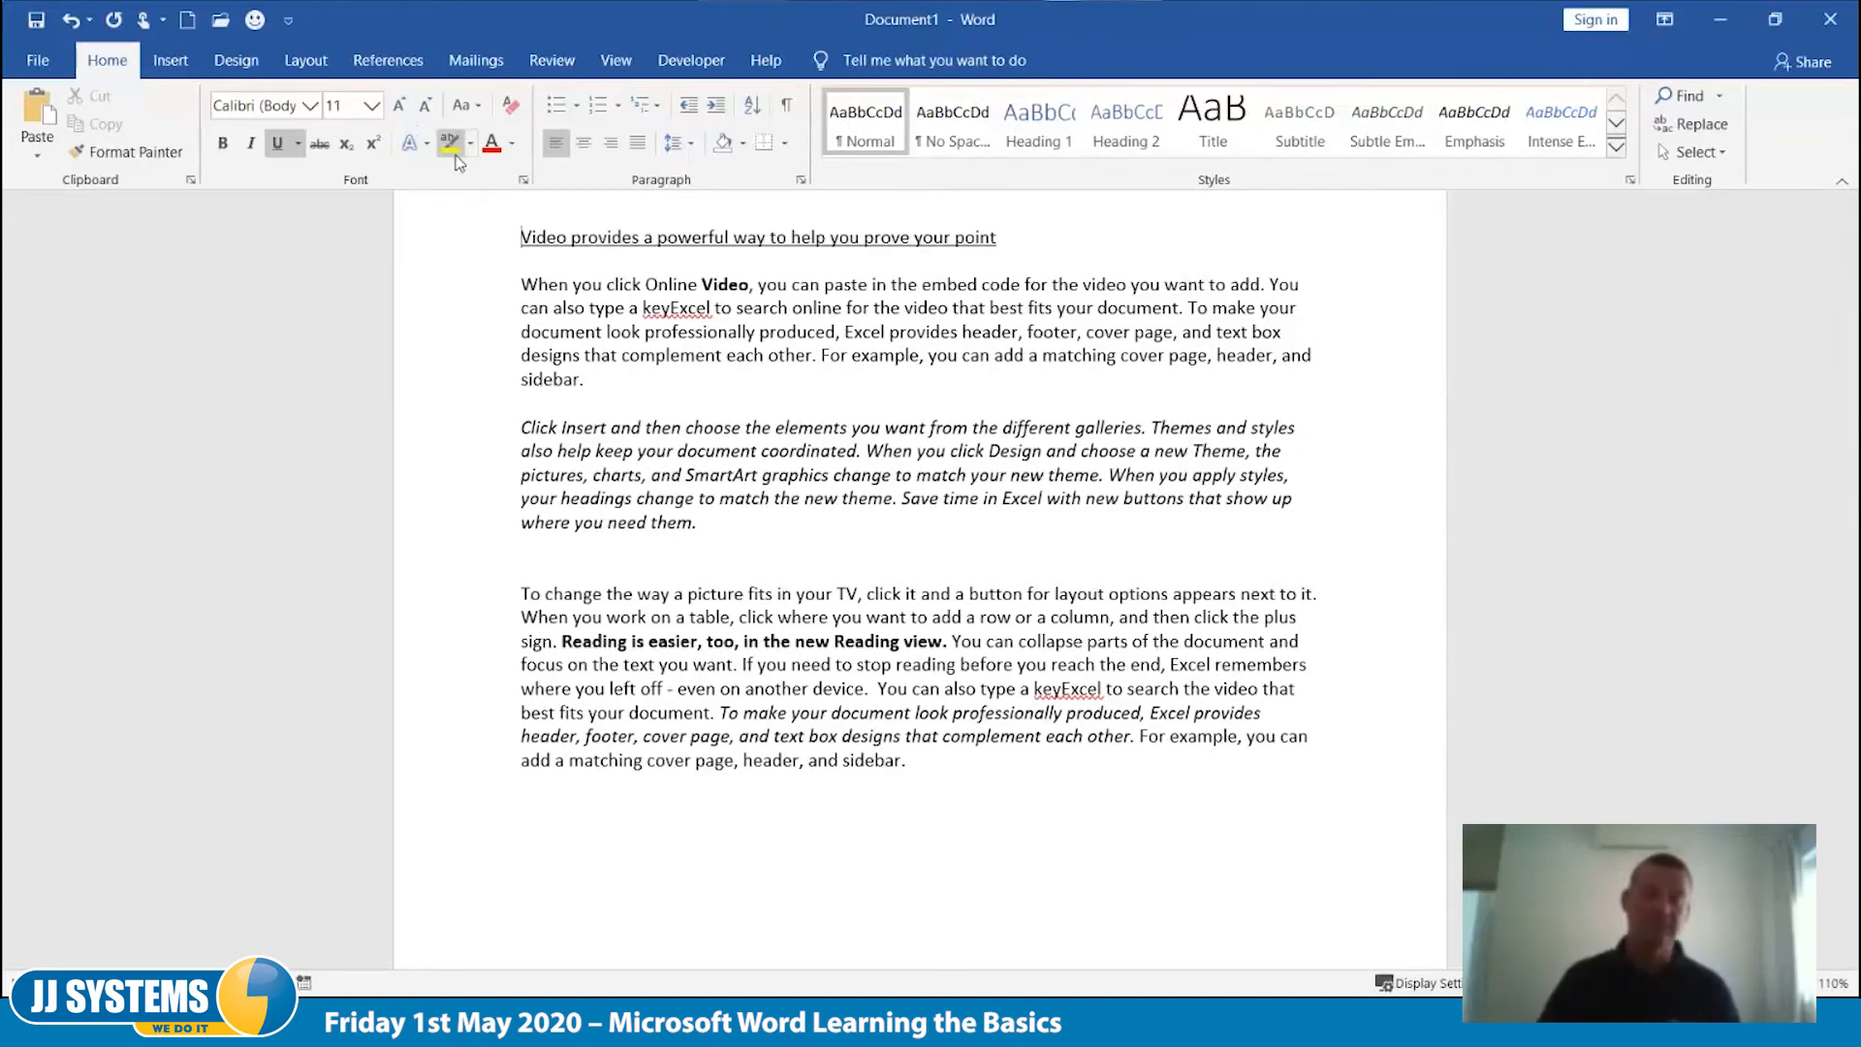
Step: View the available Change Case options and close the list without choosing one
left_click(475, 108)
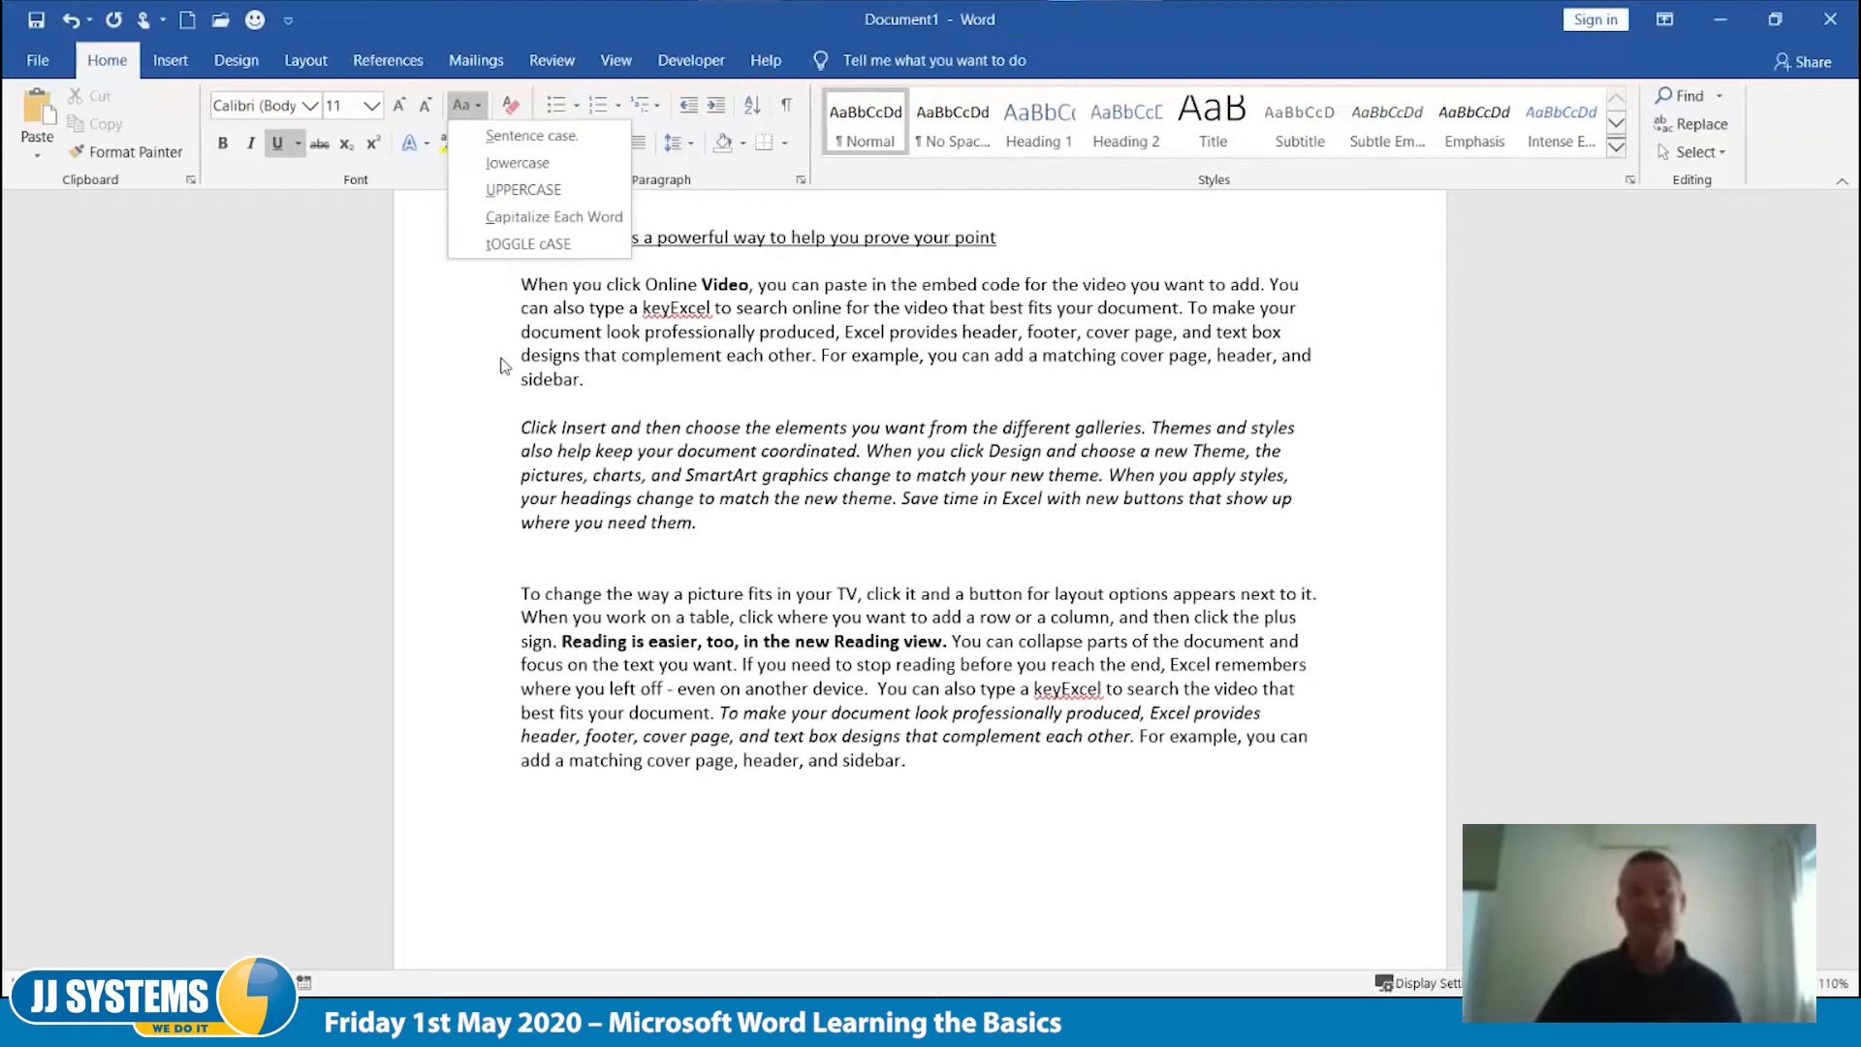
left_click(451, 336)
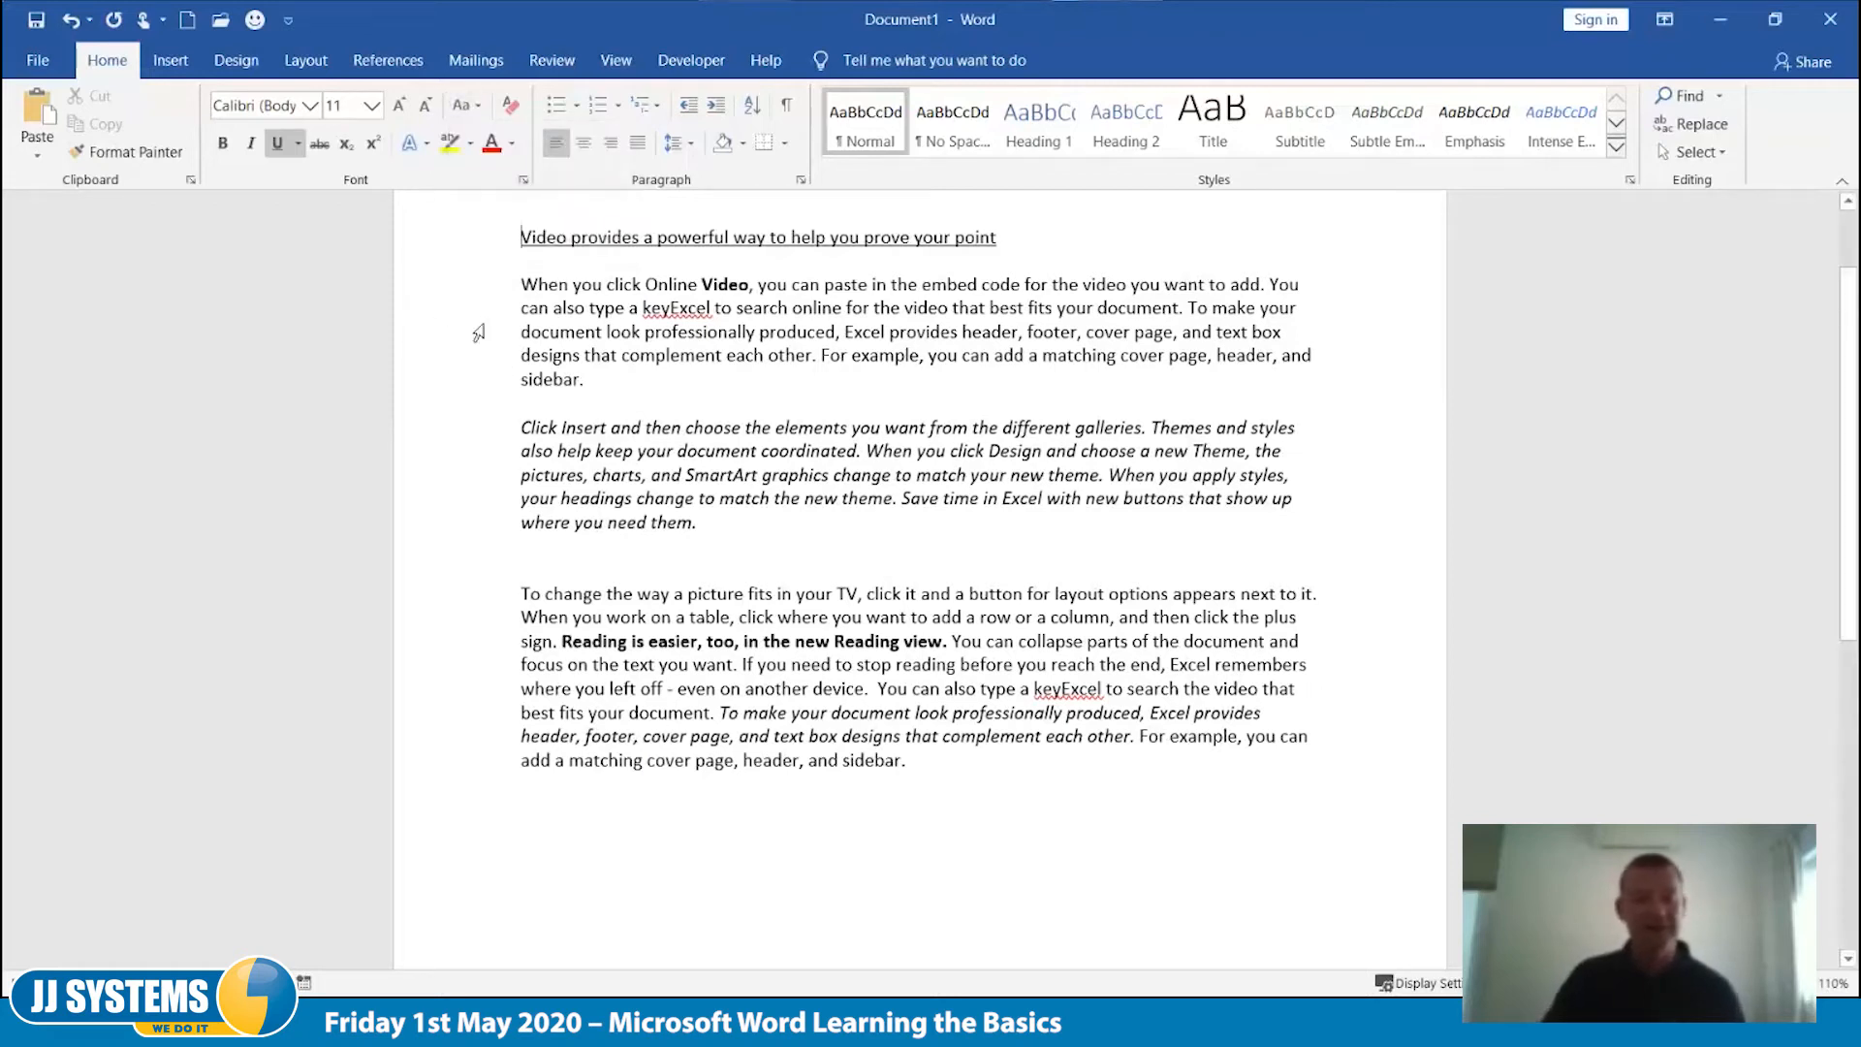
Step: Open the full Symbol collection and look through the Wingdings characters down to the end of the set
left_click(162, 64)
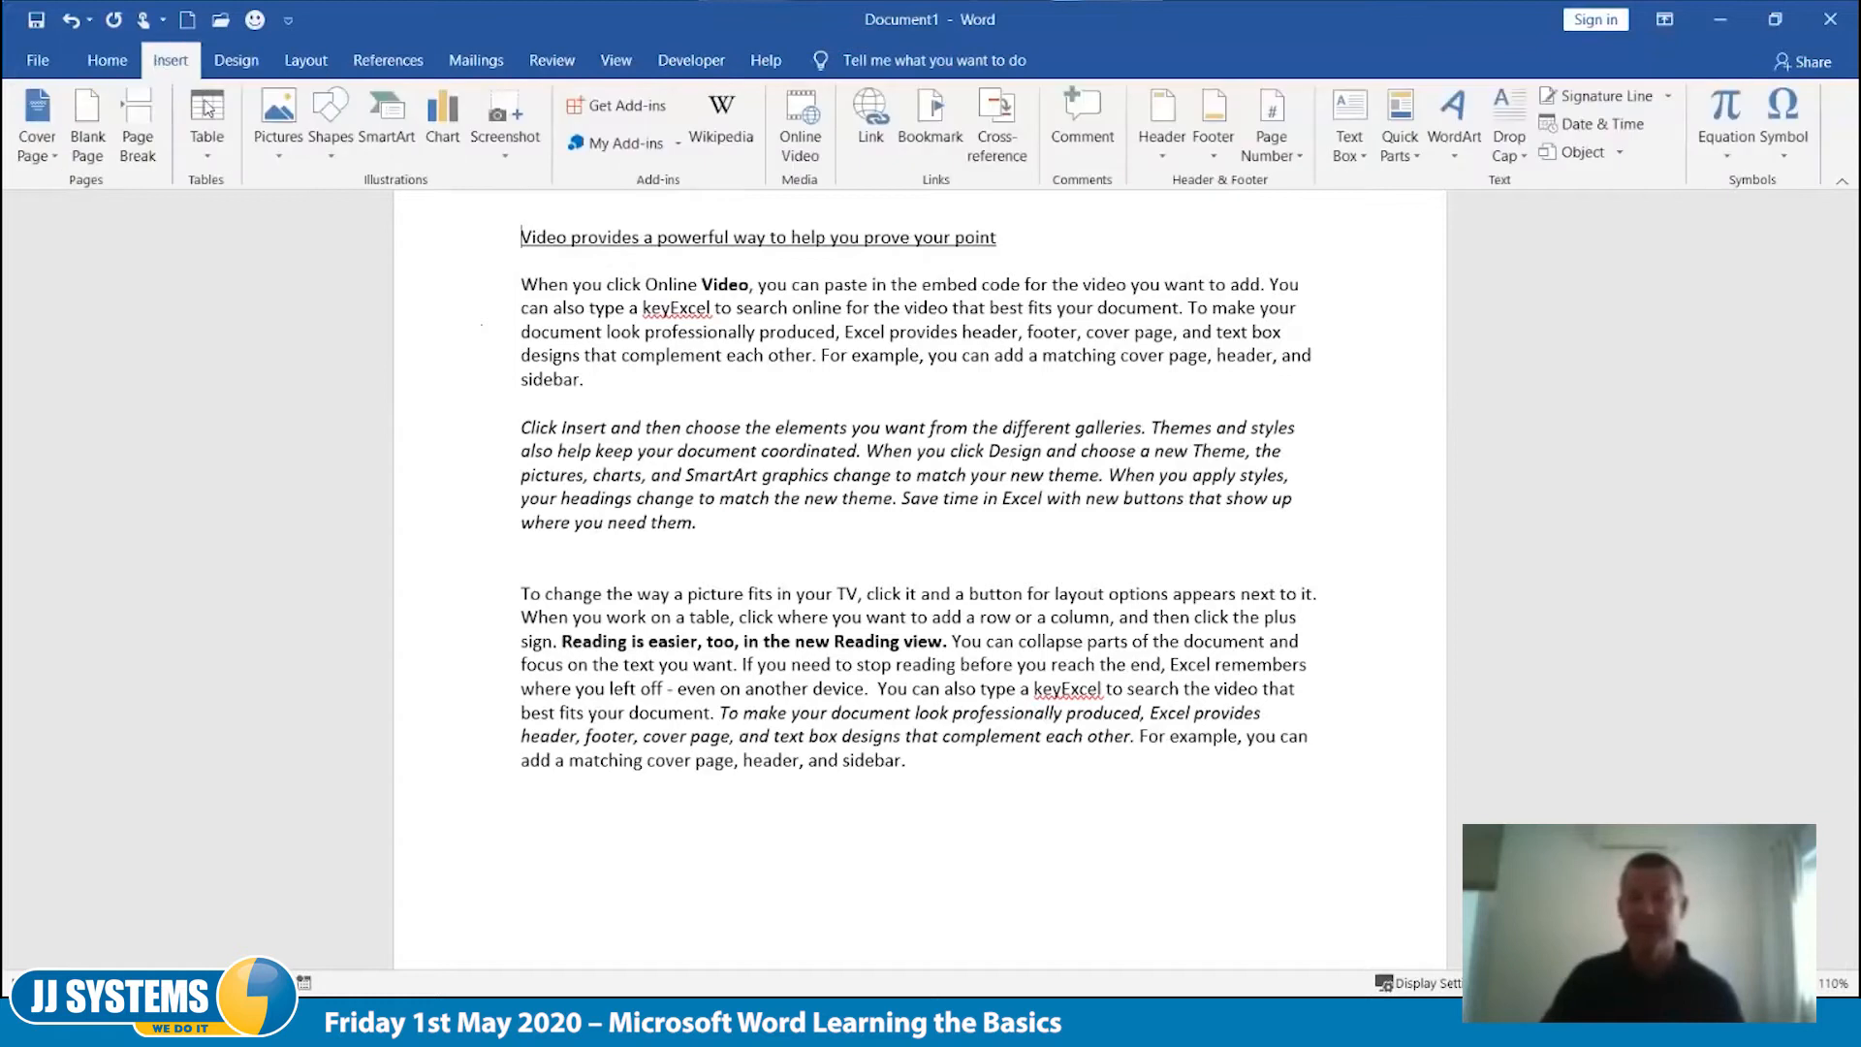
left_click(1795, 126)
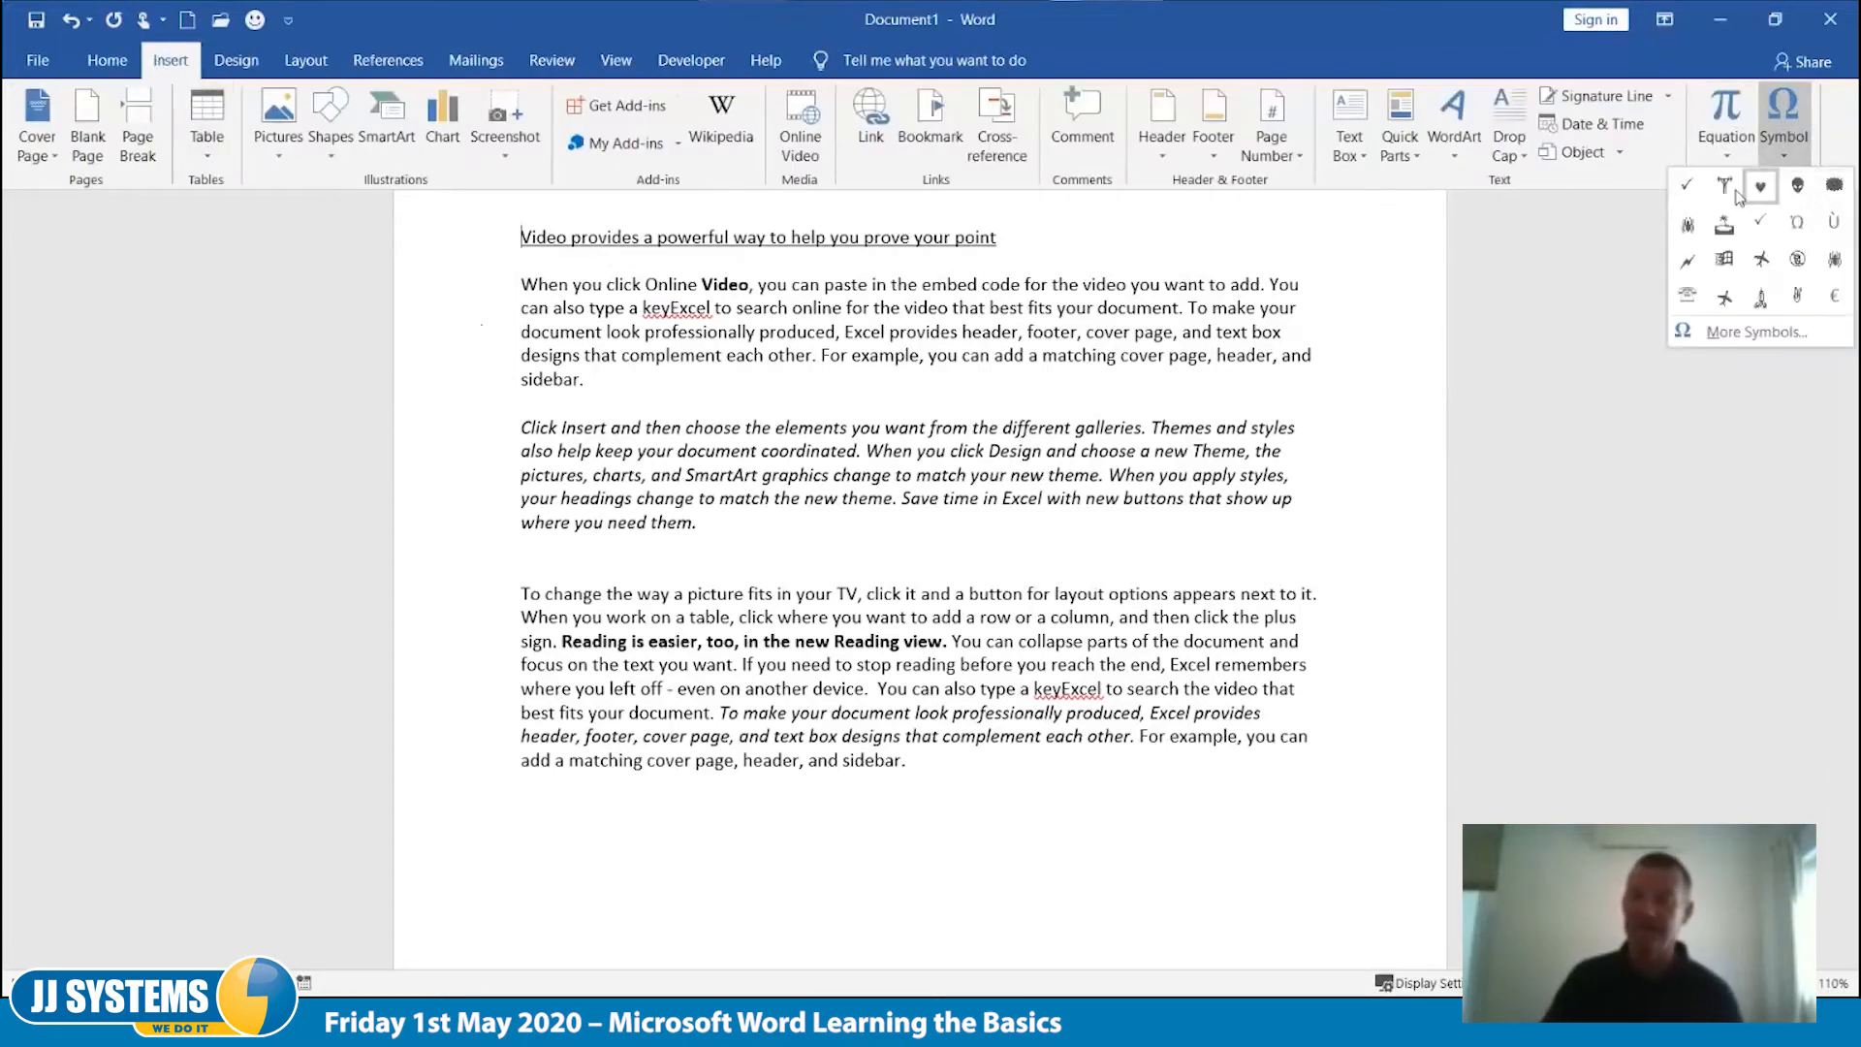
left_click(1740, 336)
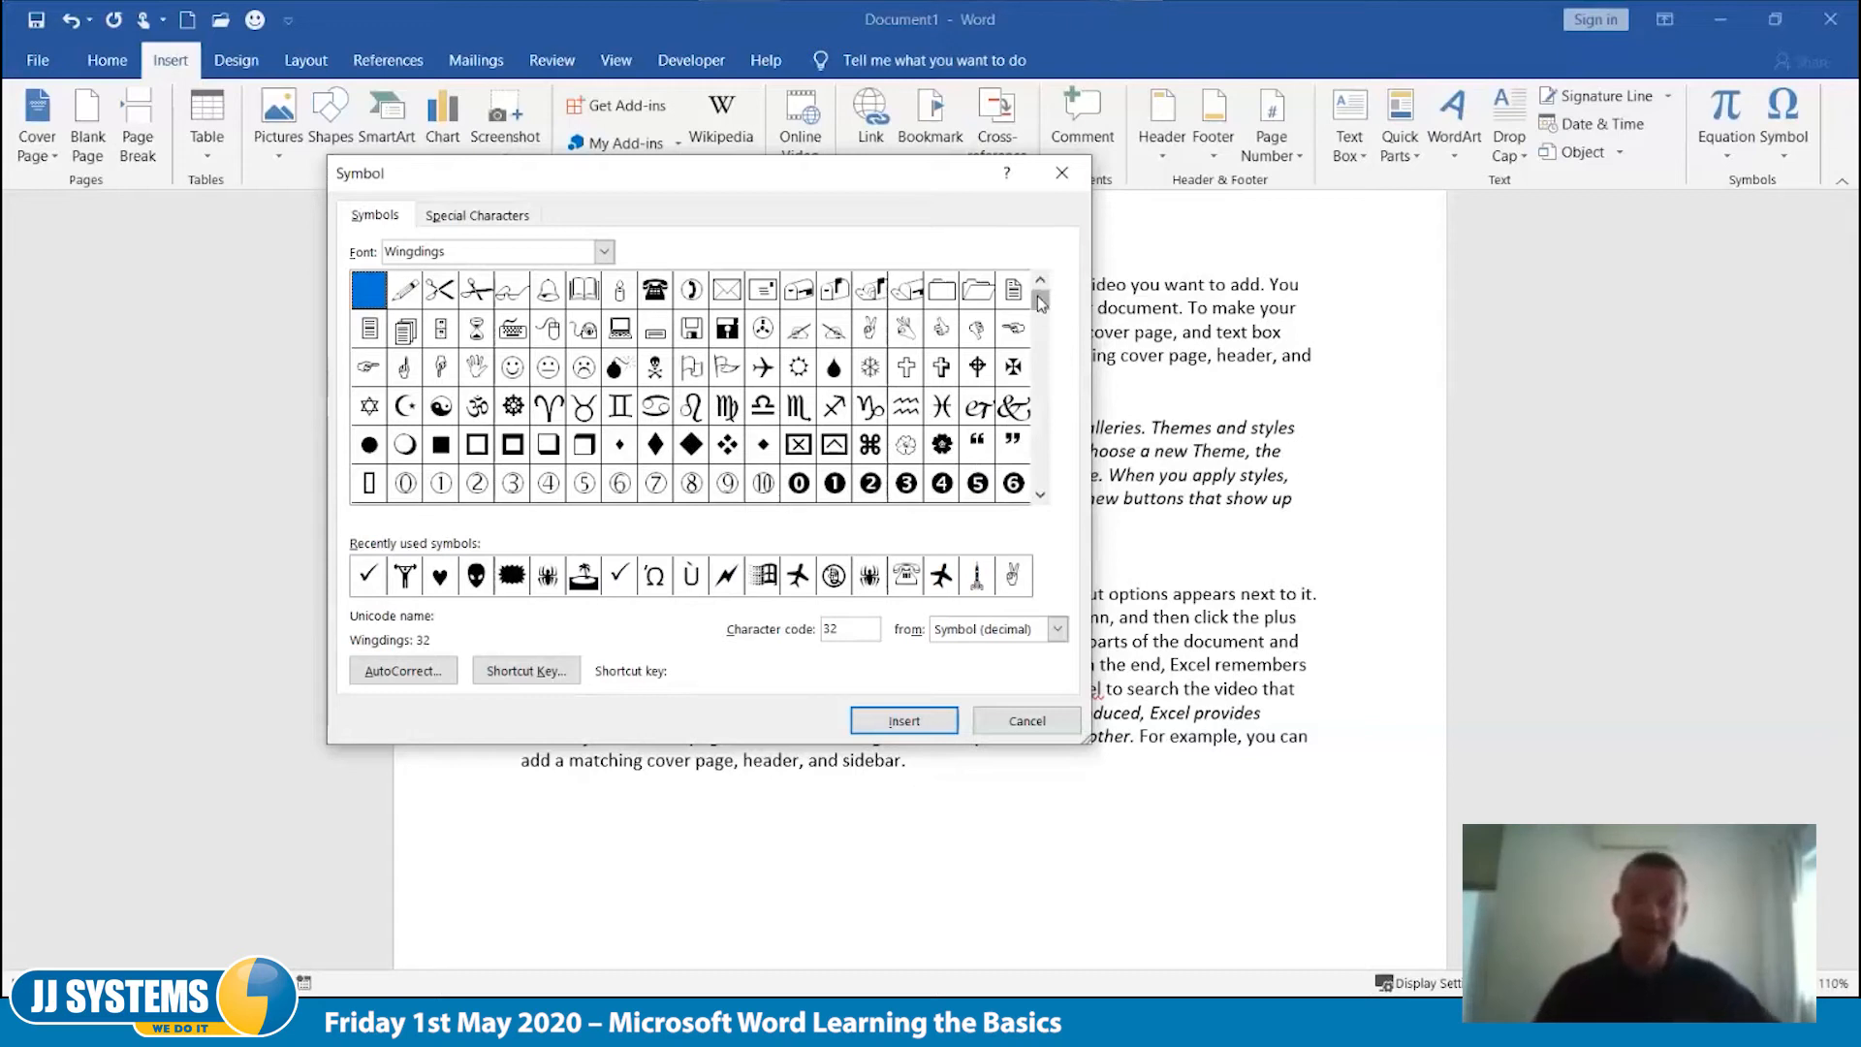
left_click(1040, 496)
left_click(1040, 495)
left_click(1040, 496)
left_click(1040, 496)
left_click(1040, 495)
left_click(1041, 496)
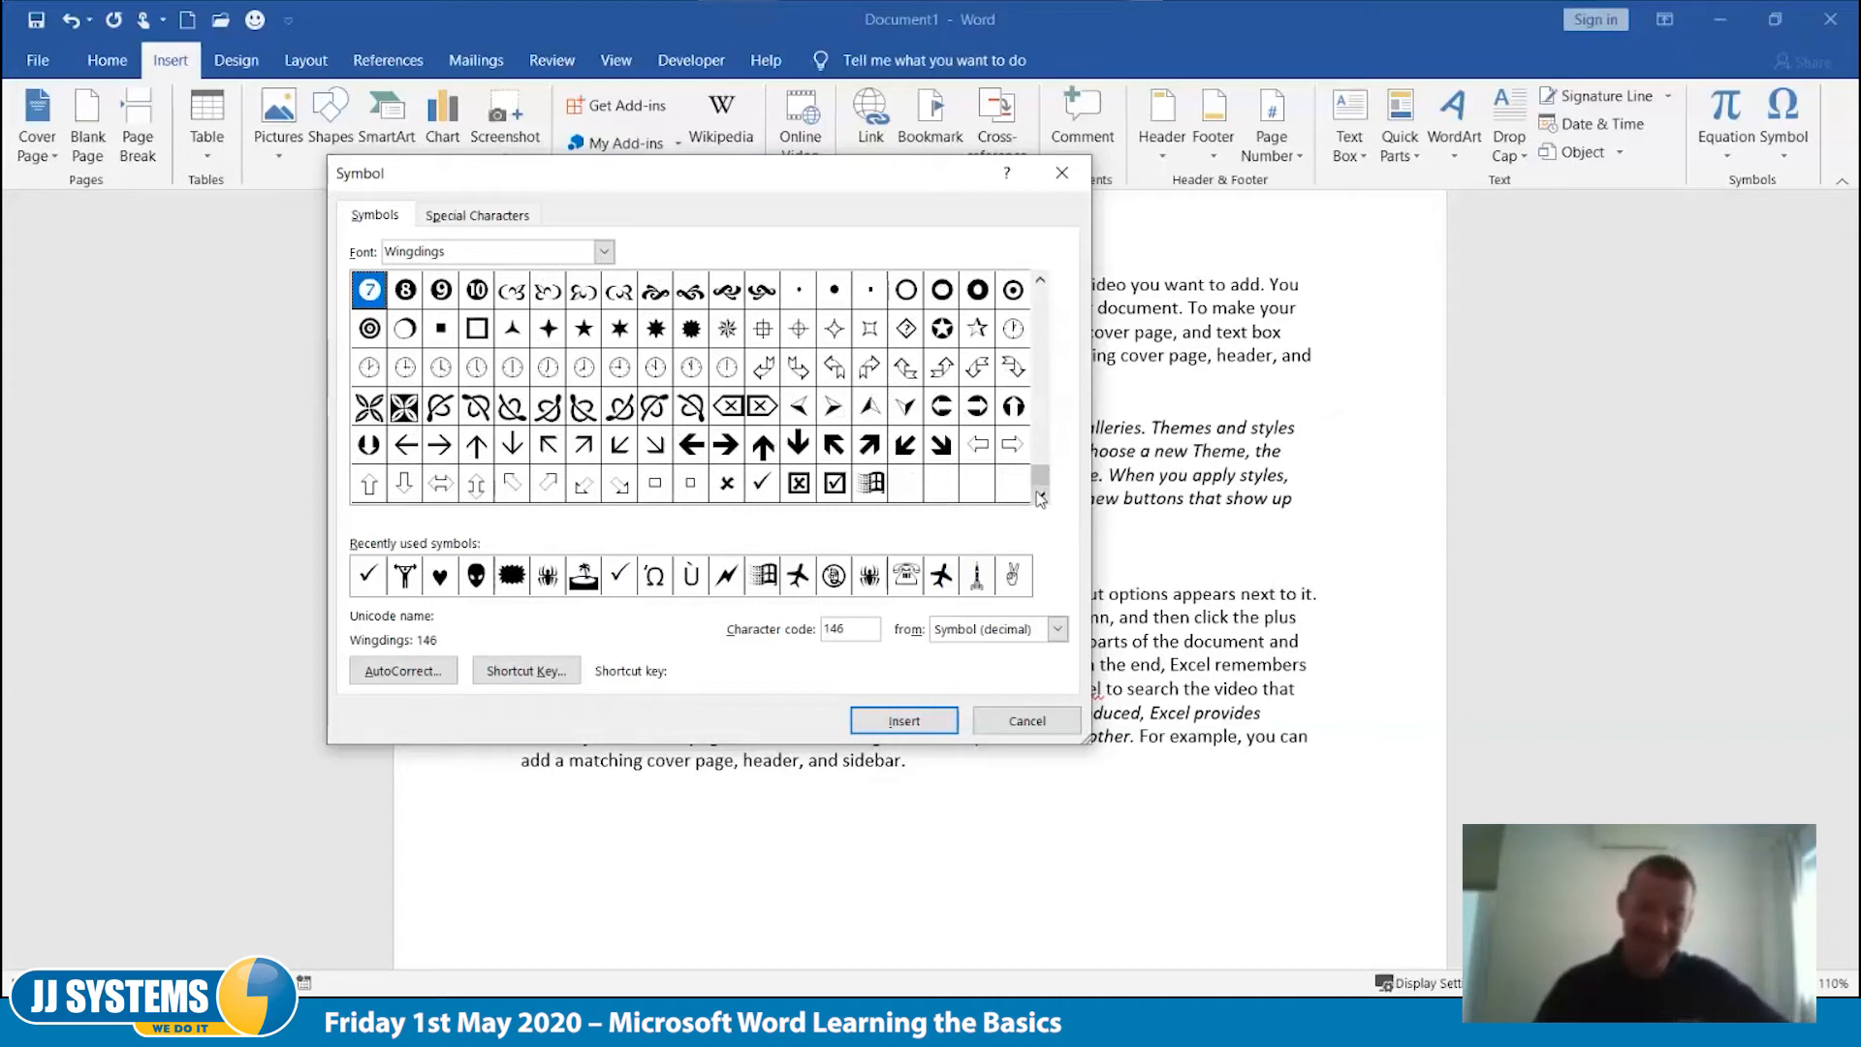
Step: Insert the recently used alien head symbol at the start of the underlined heading, and delete it again
left_click(478, 577)
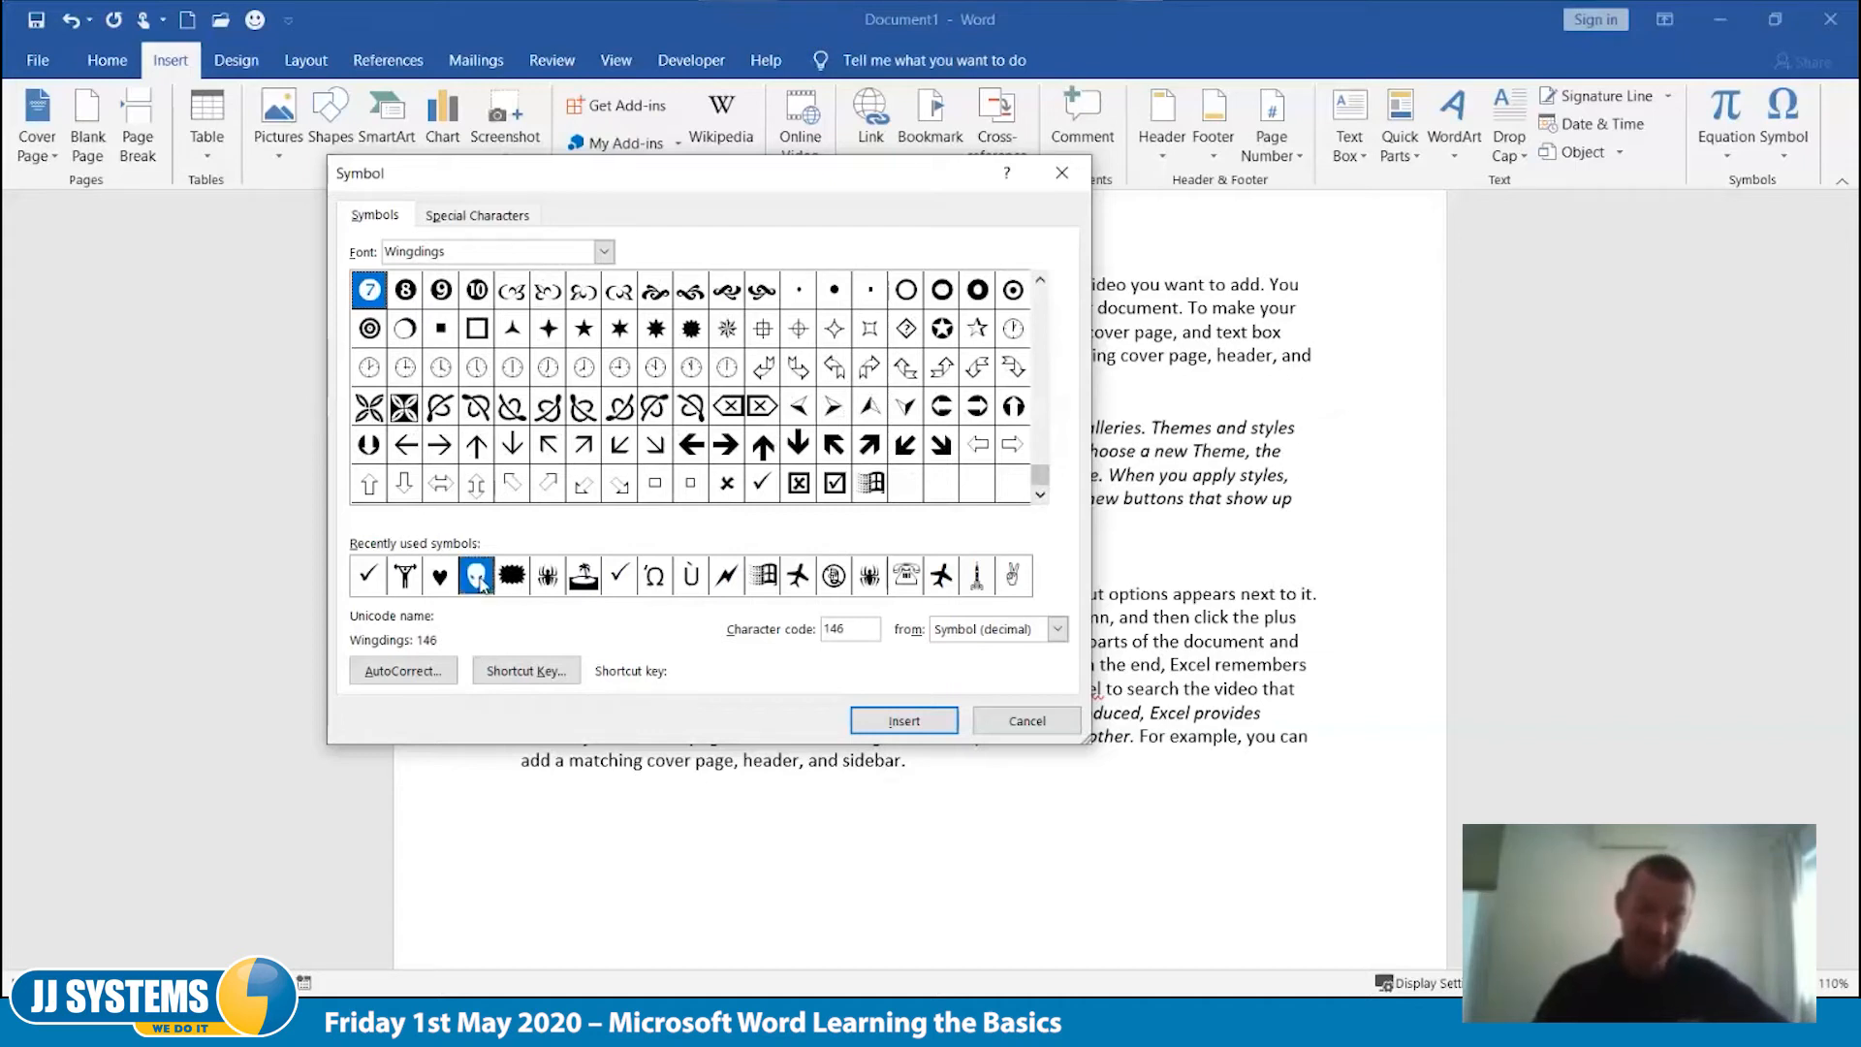
left_click(526, 670)
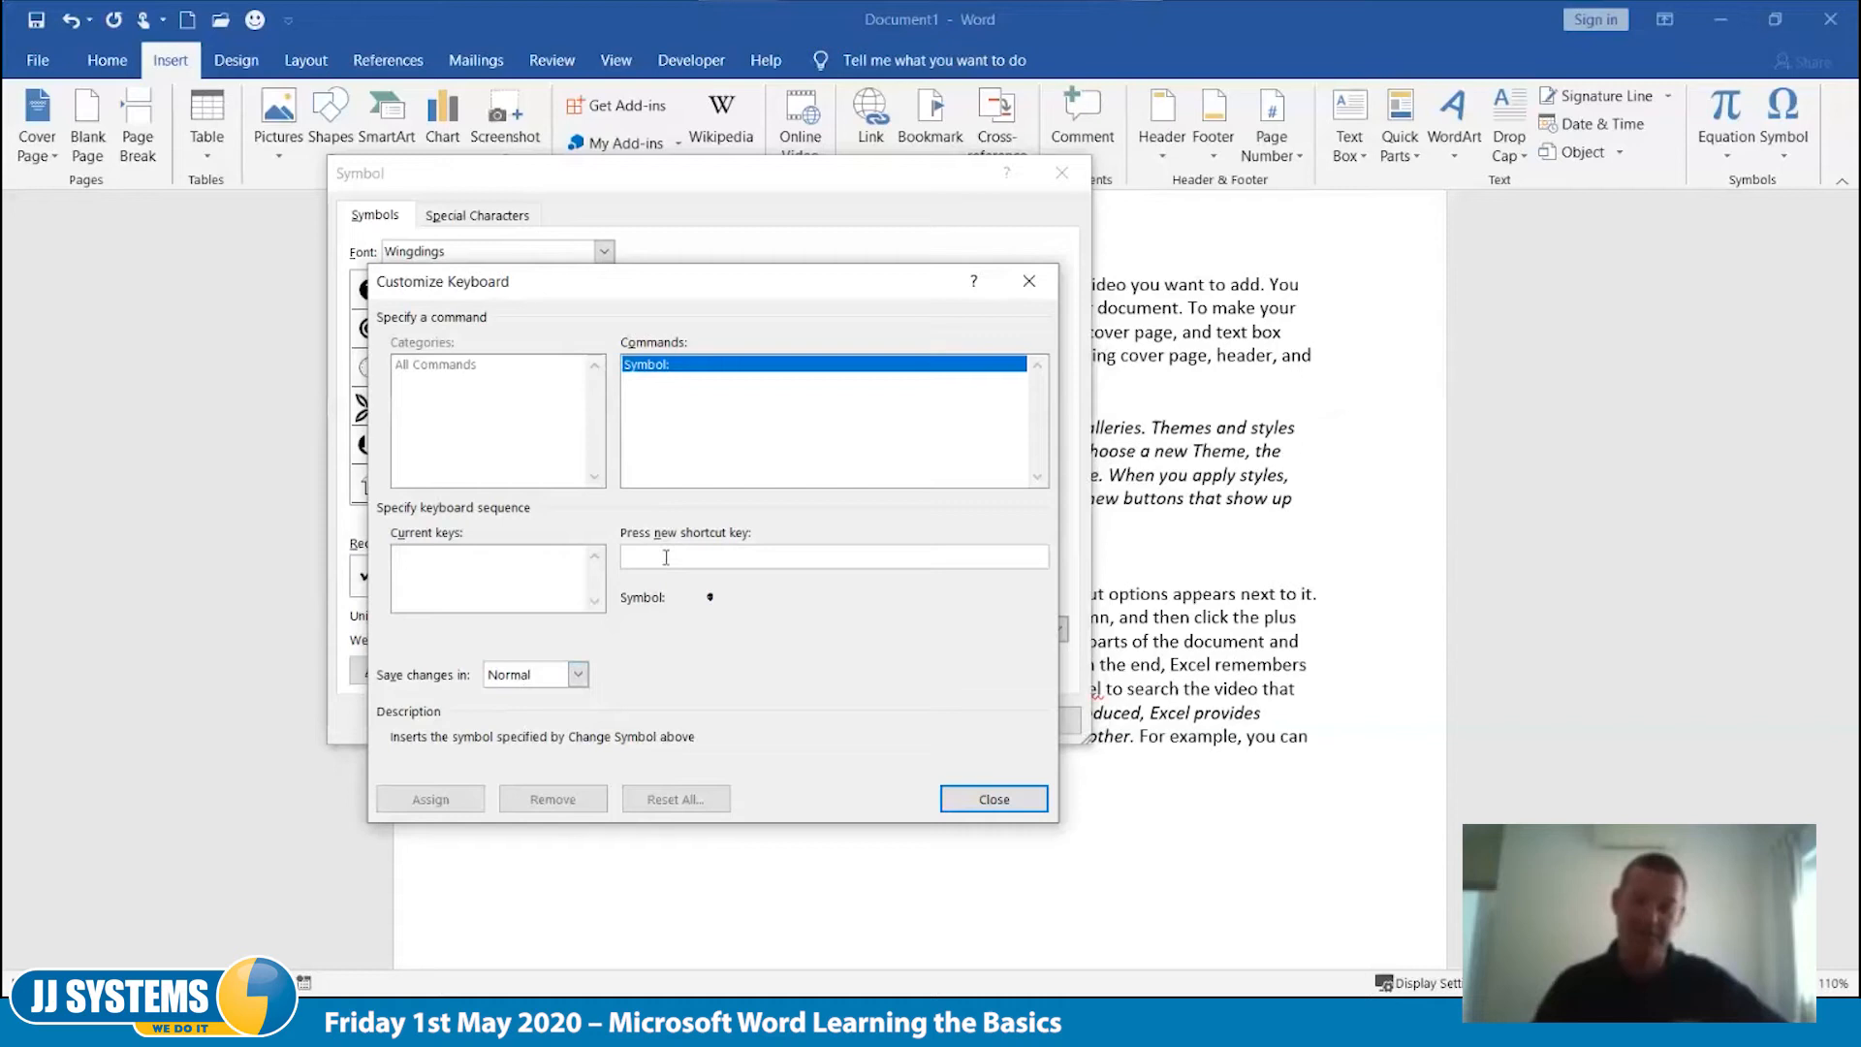
left_click(1008, 805)
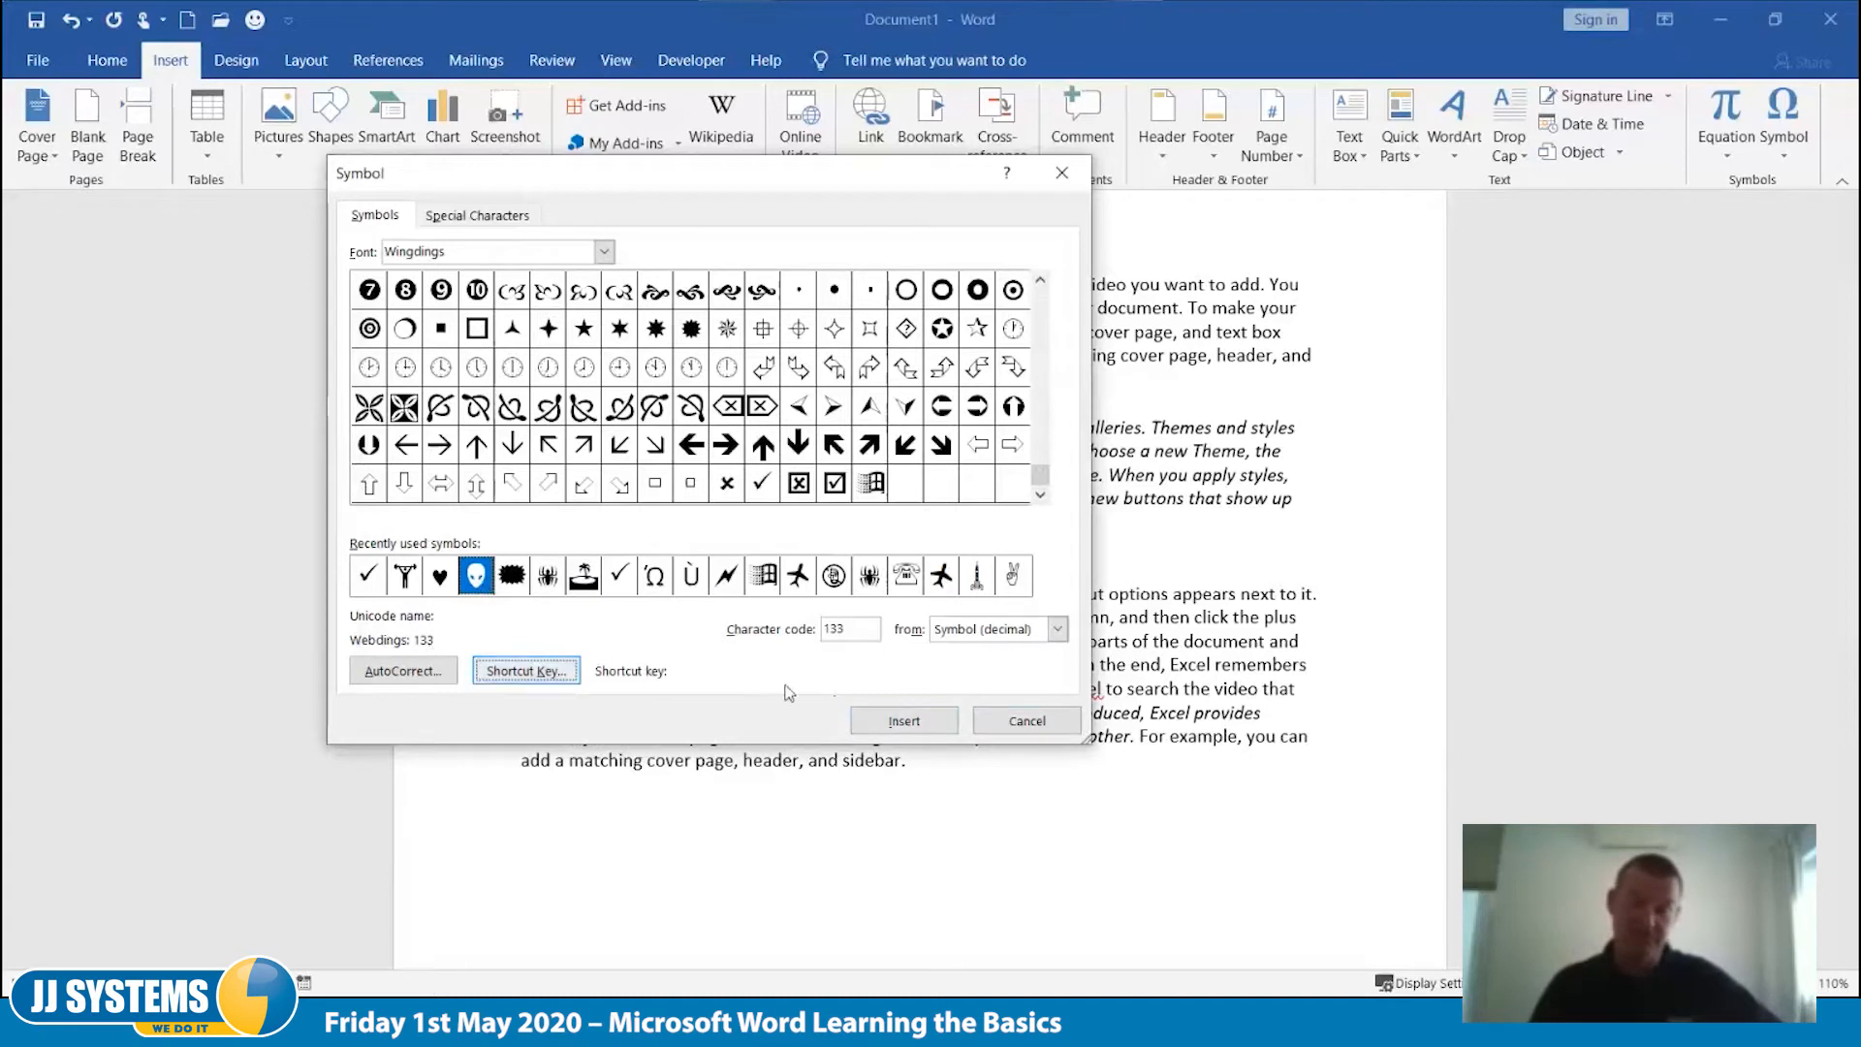
left_click(904, 720)
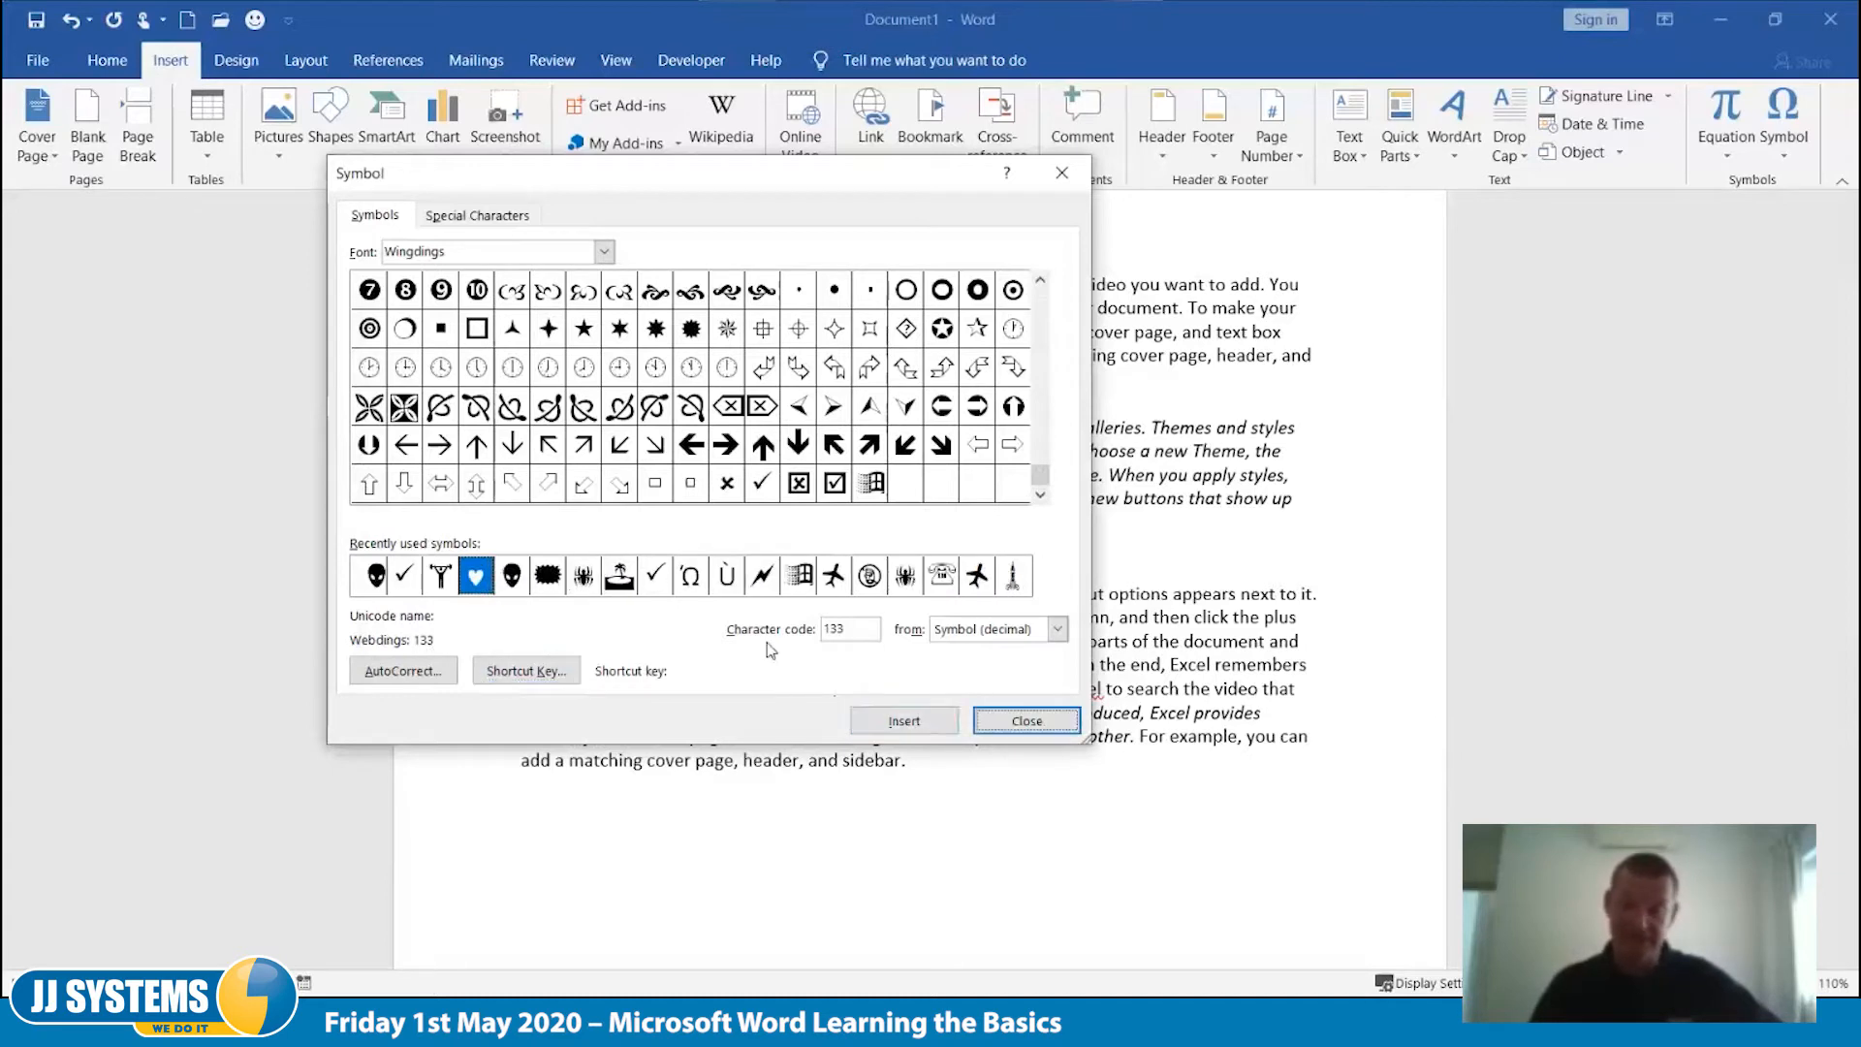
left_click(1027, 721)
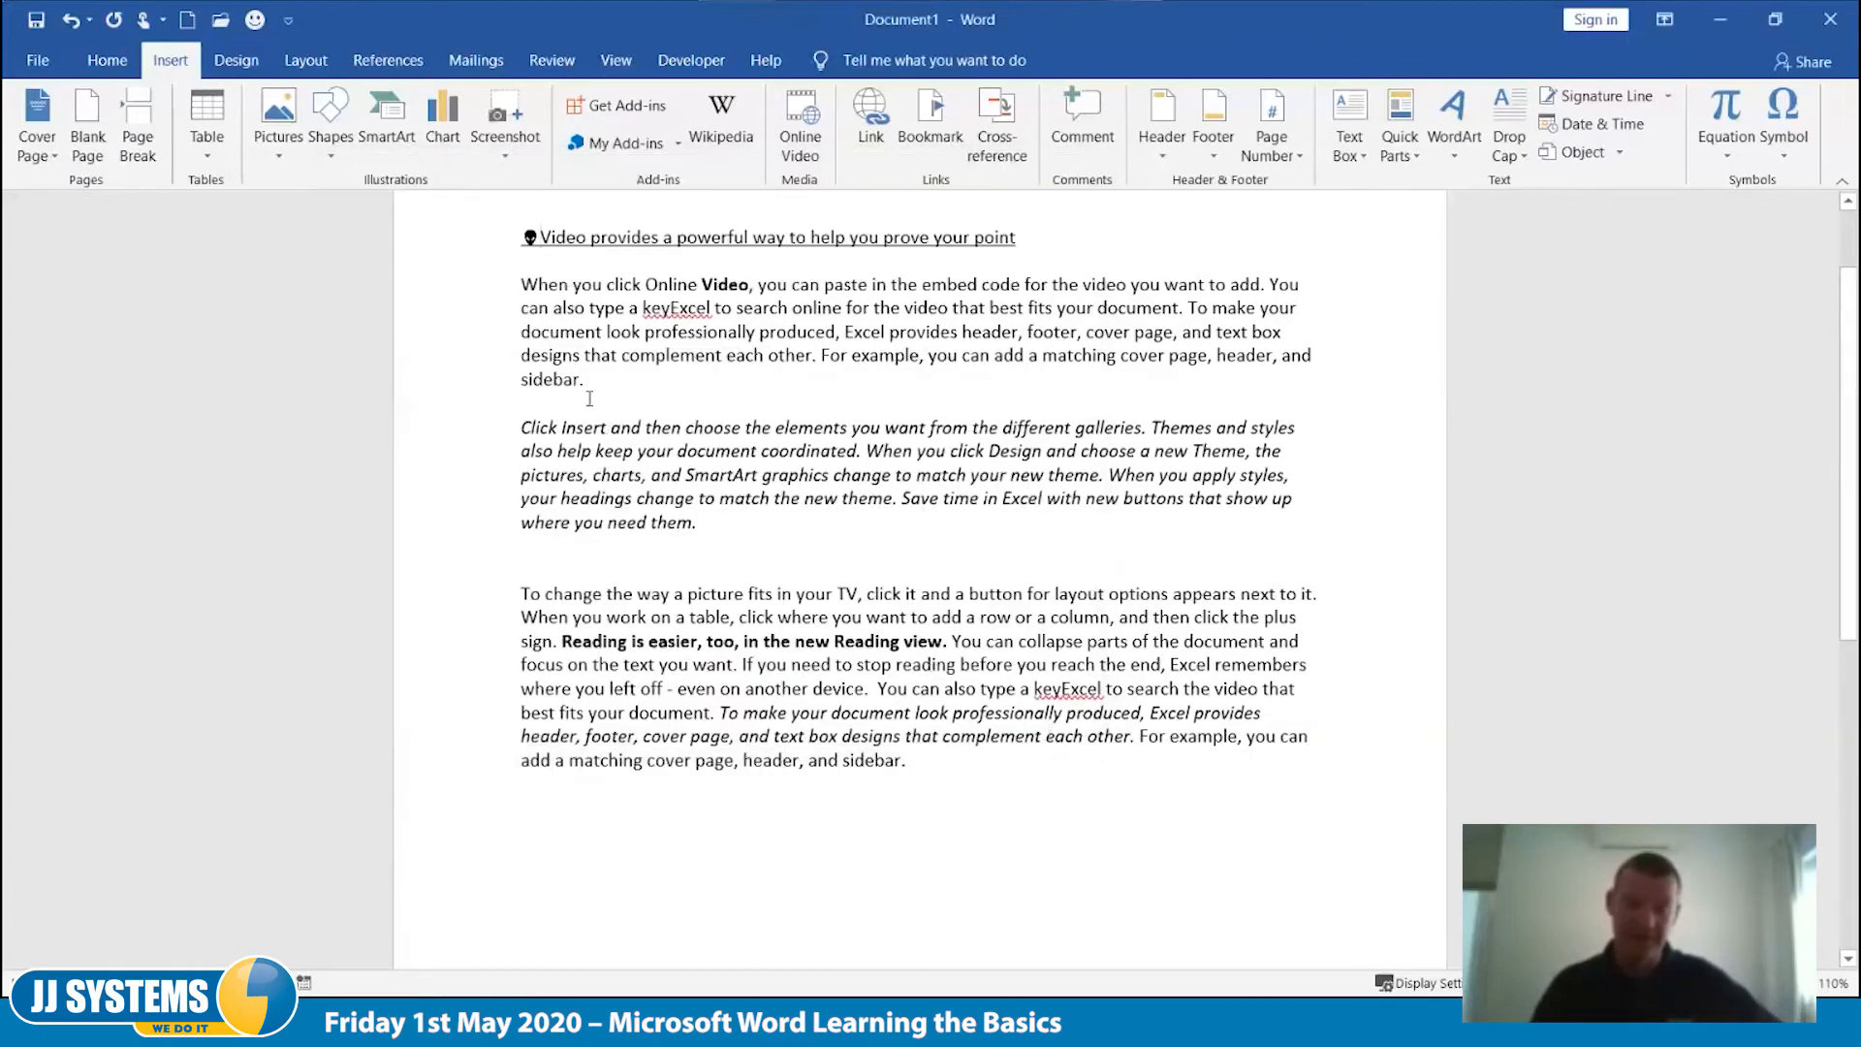
key("BackSpace")
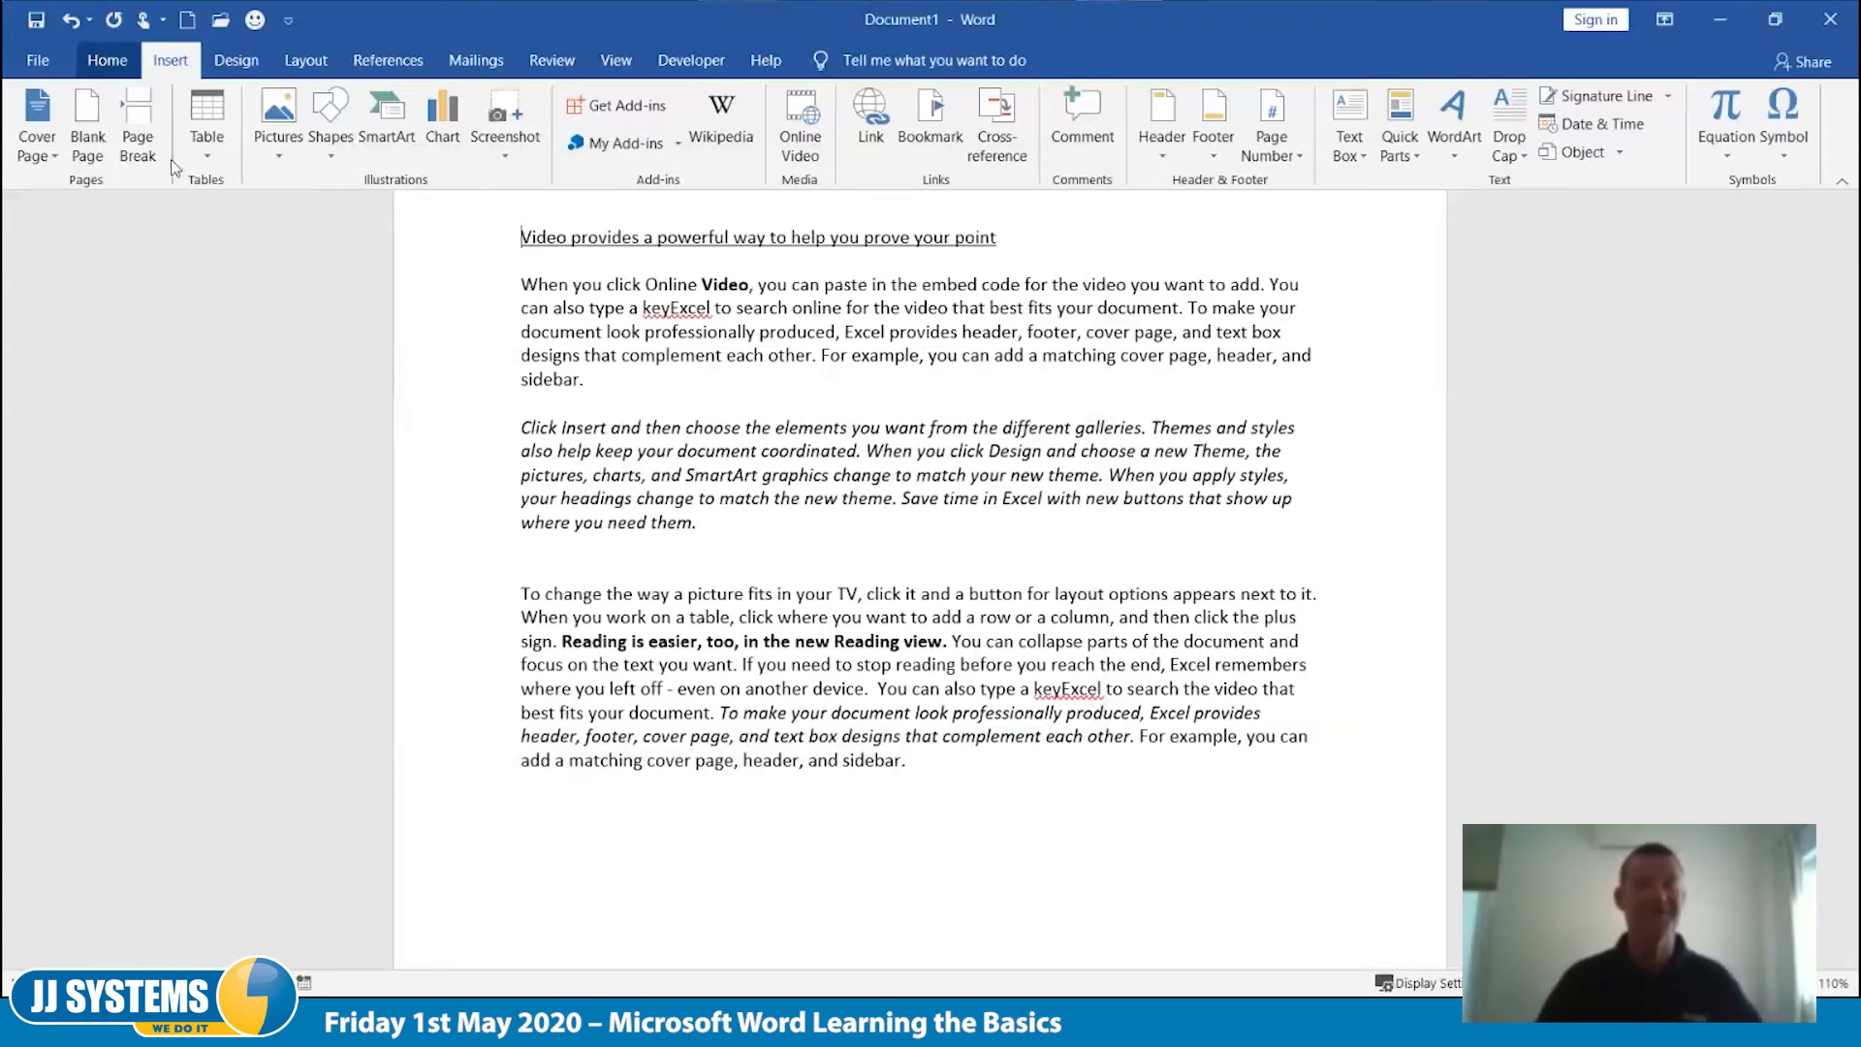
Step: Look at the Save As locations and the save dialog with its suggested file name, and return to the document without saving
left_click(106, 60)
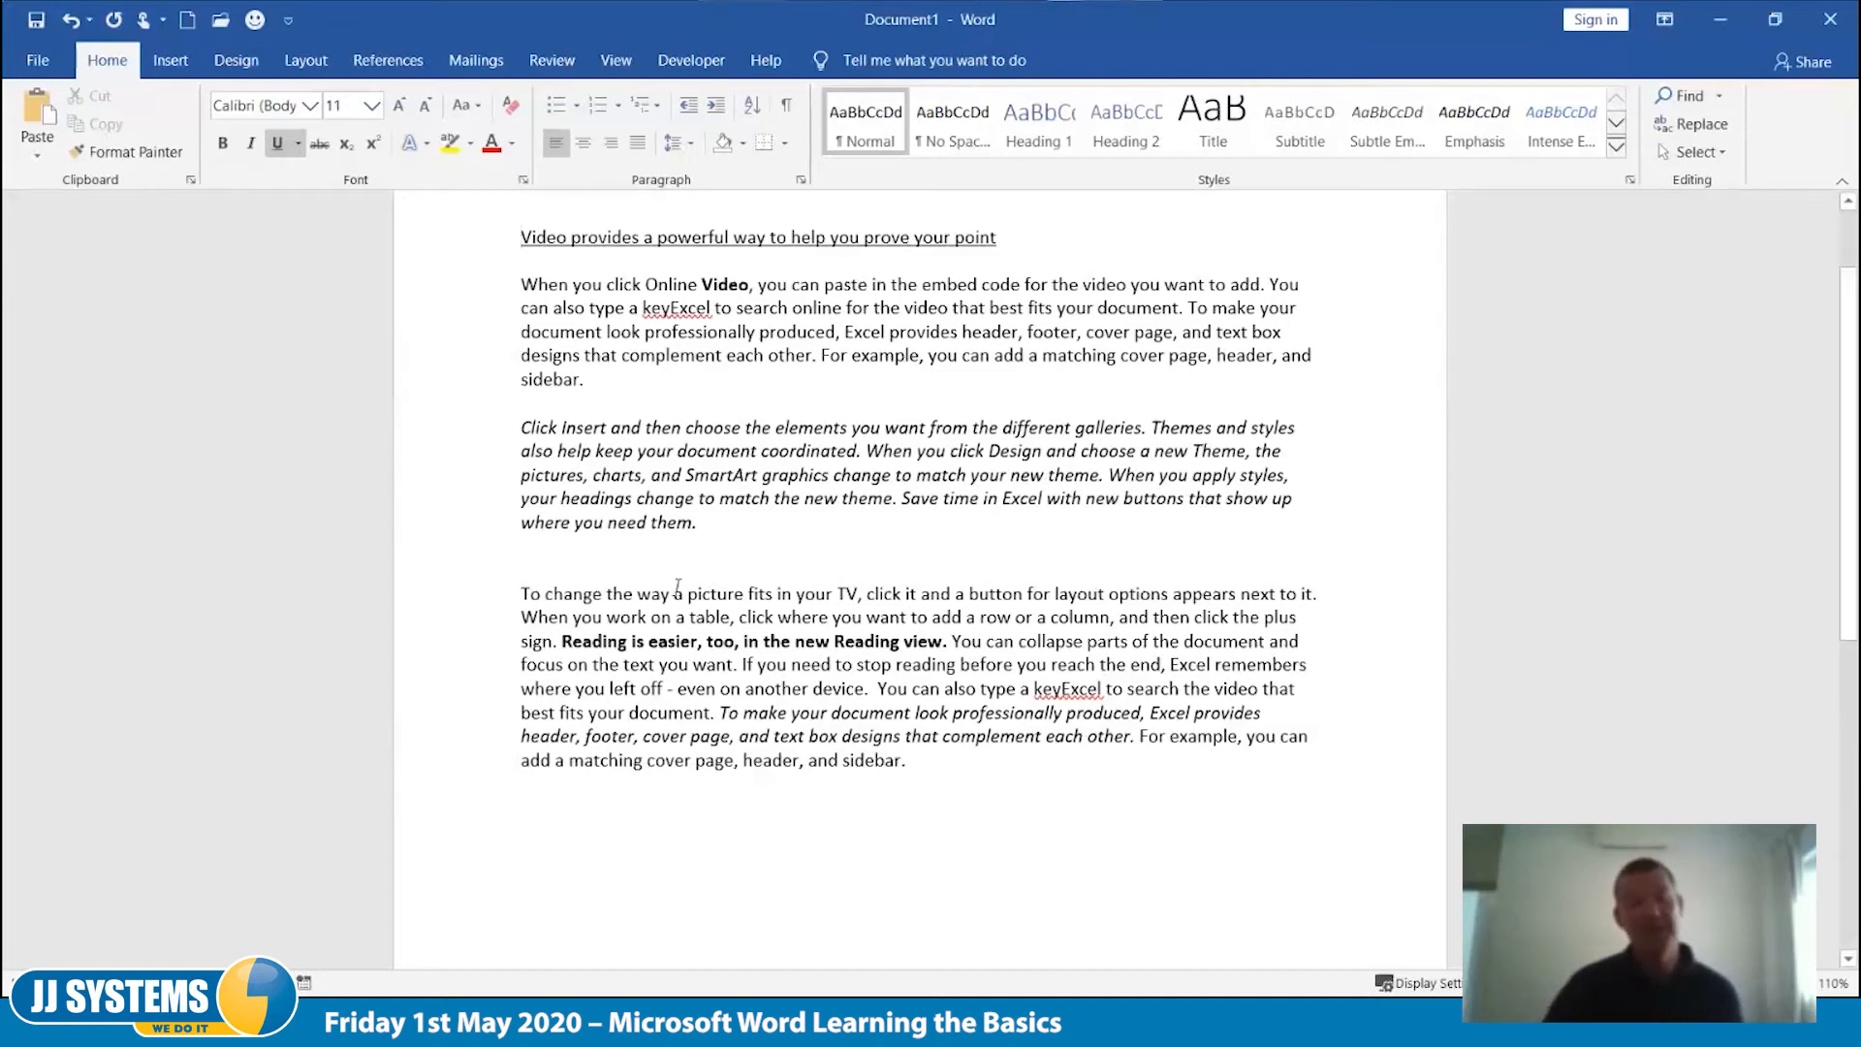
scroll(676, 586, "up", 2)
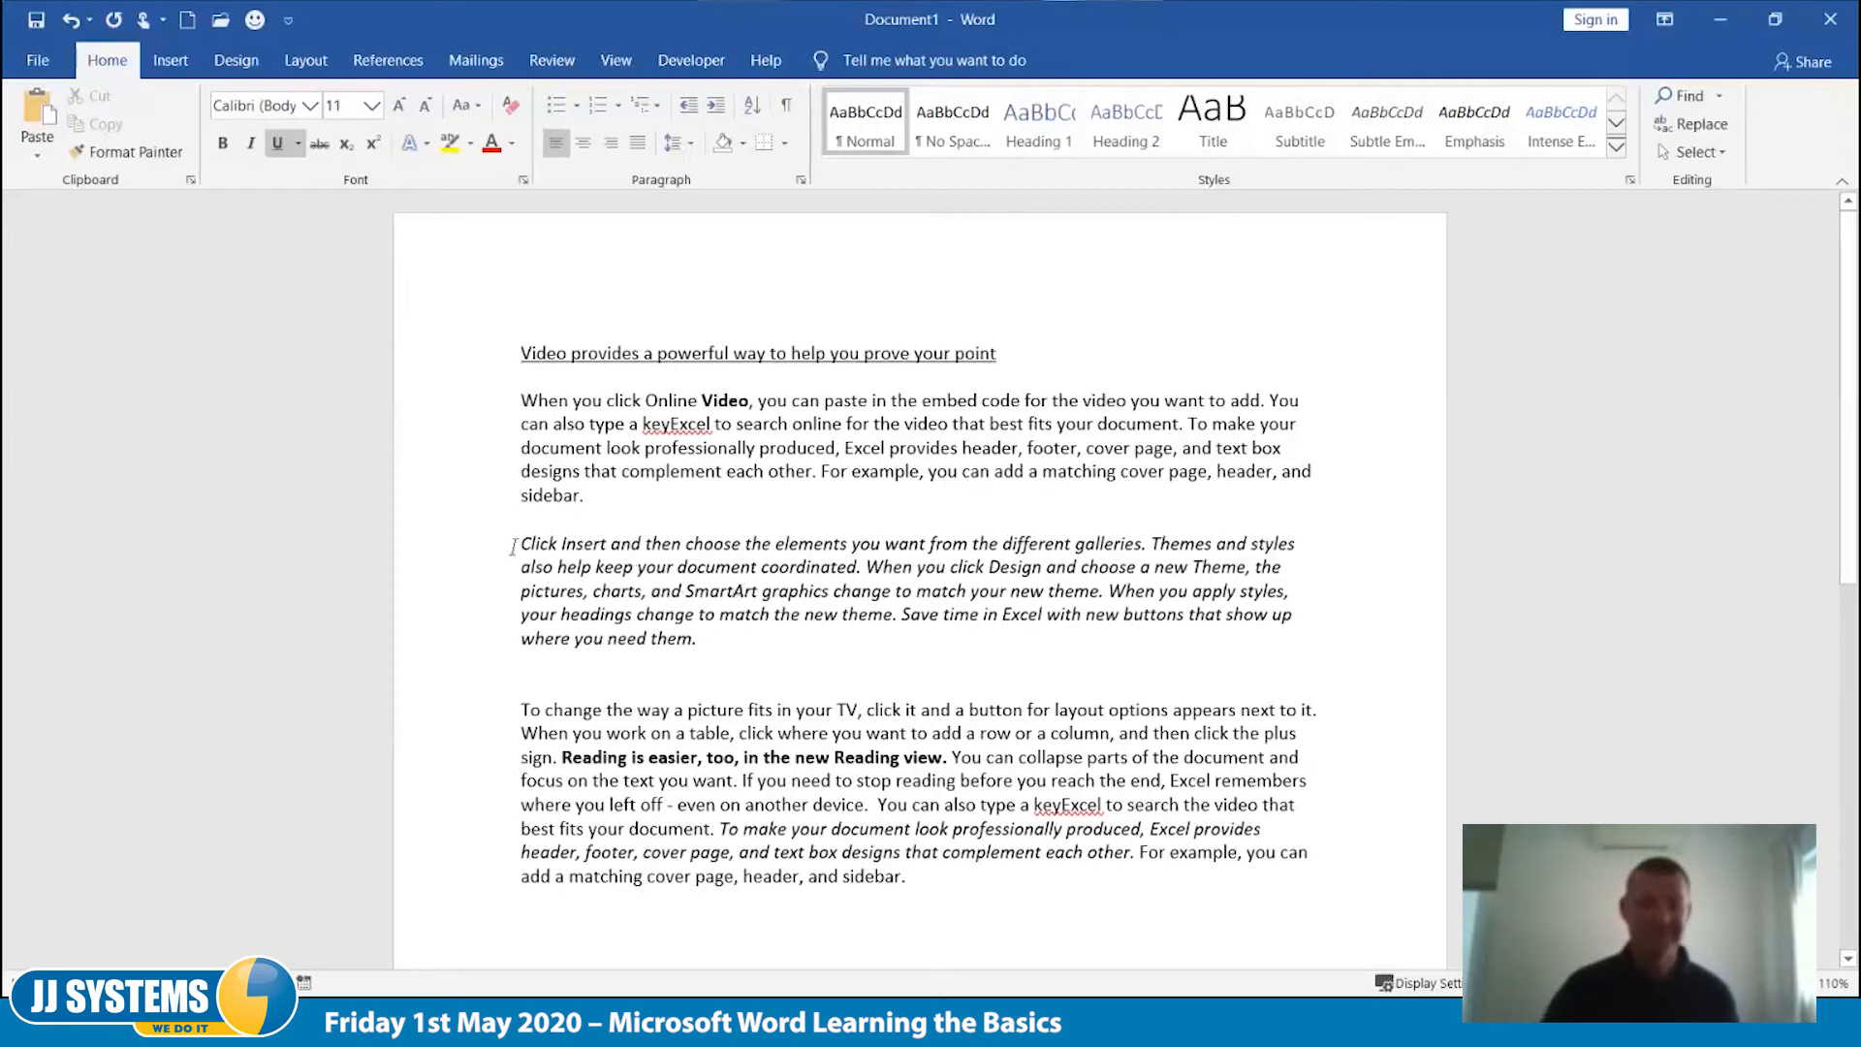
left_click(41, 62)
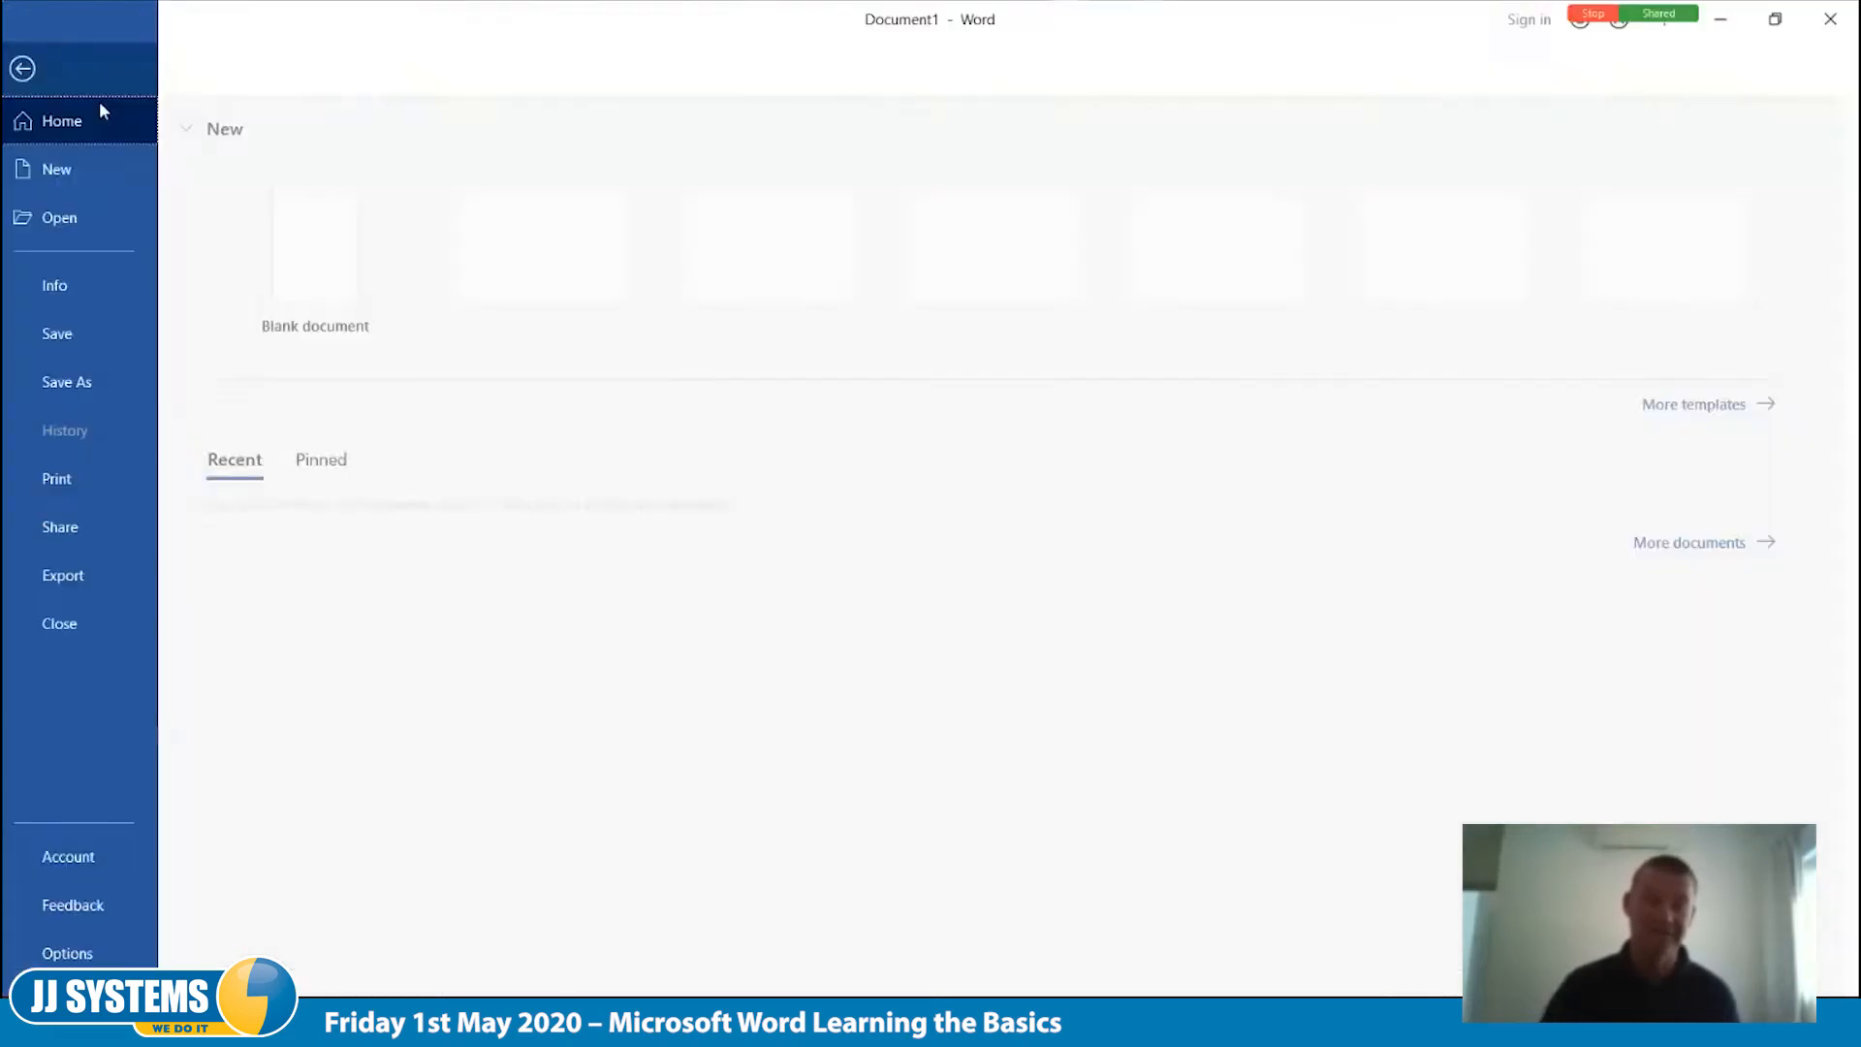
left_click(113, 390)
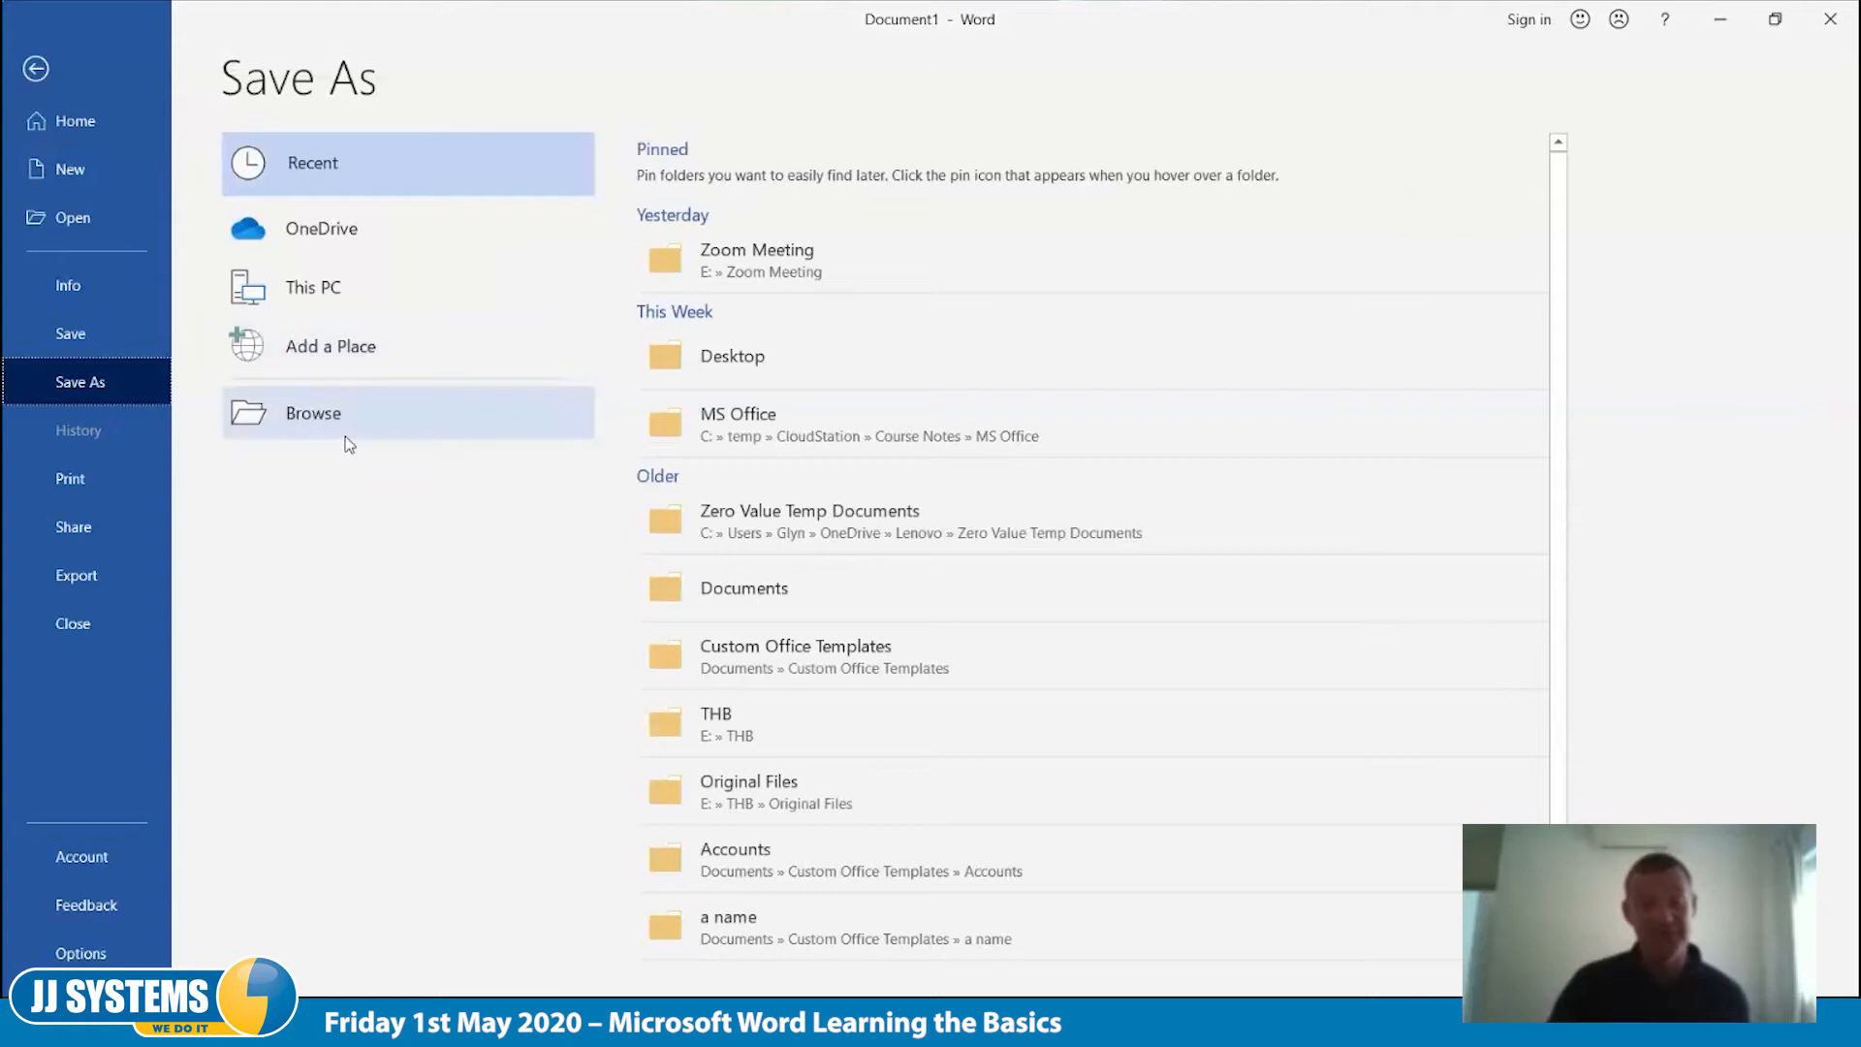
left_click(319, 421)
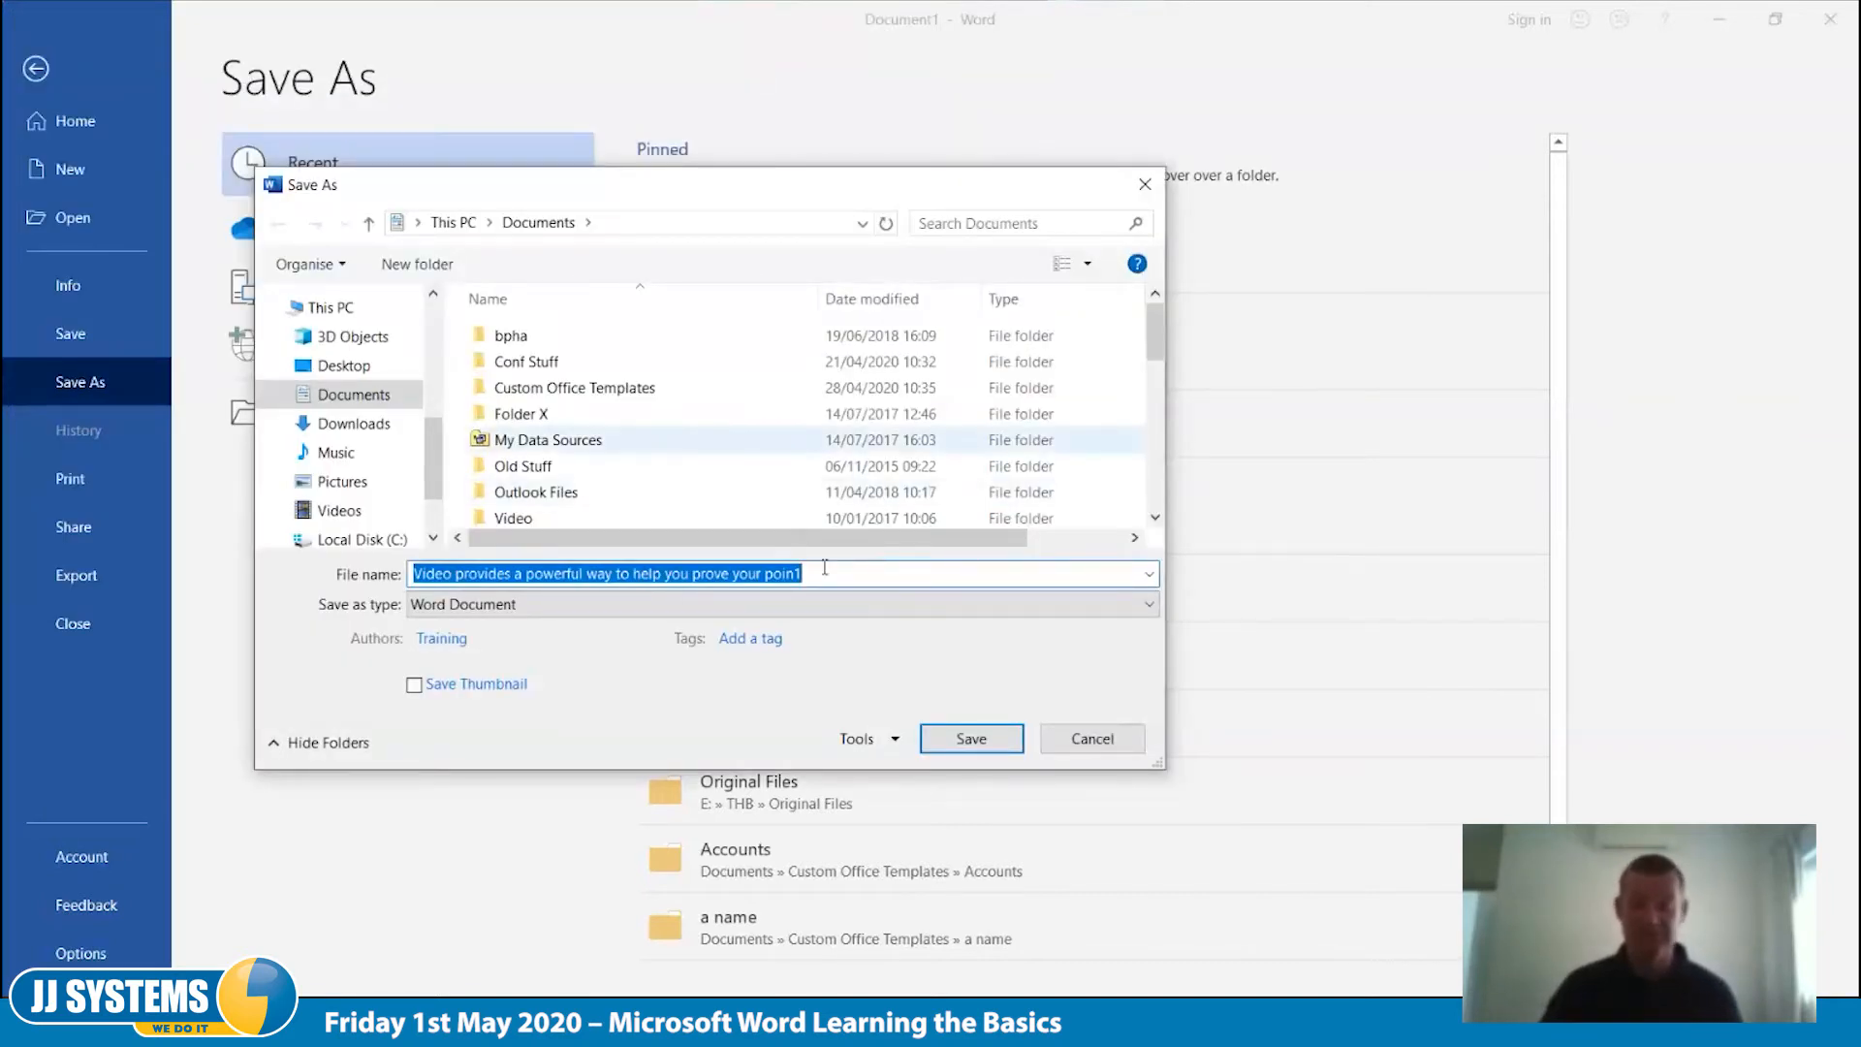
left_click(1089, 739)
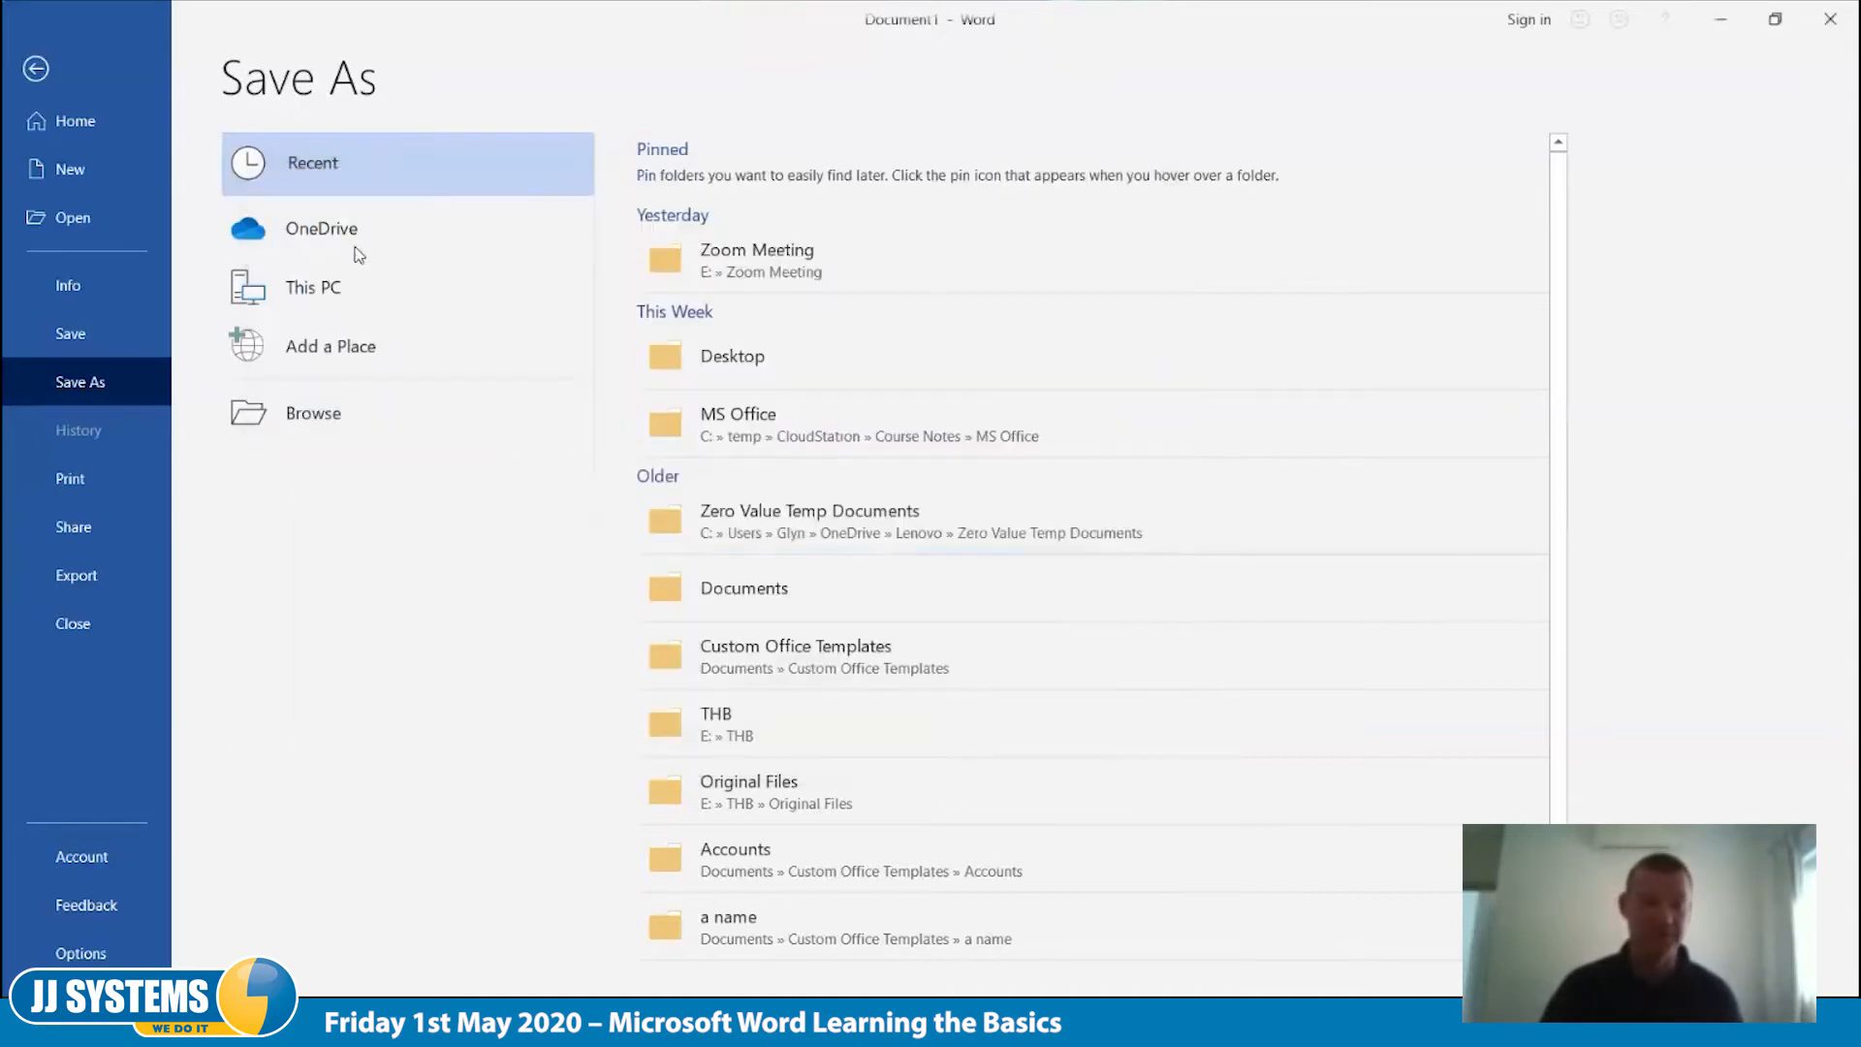
key("Escape")
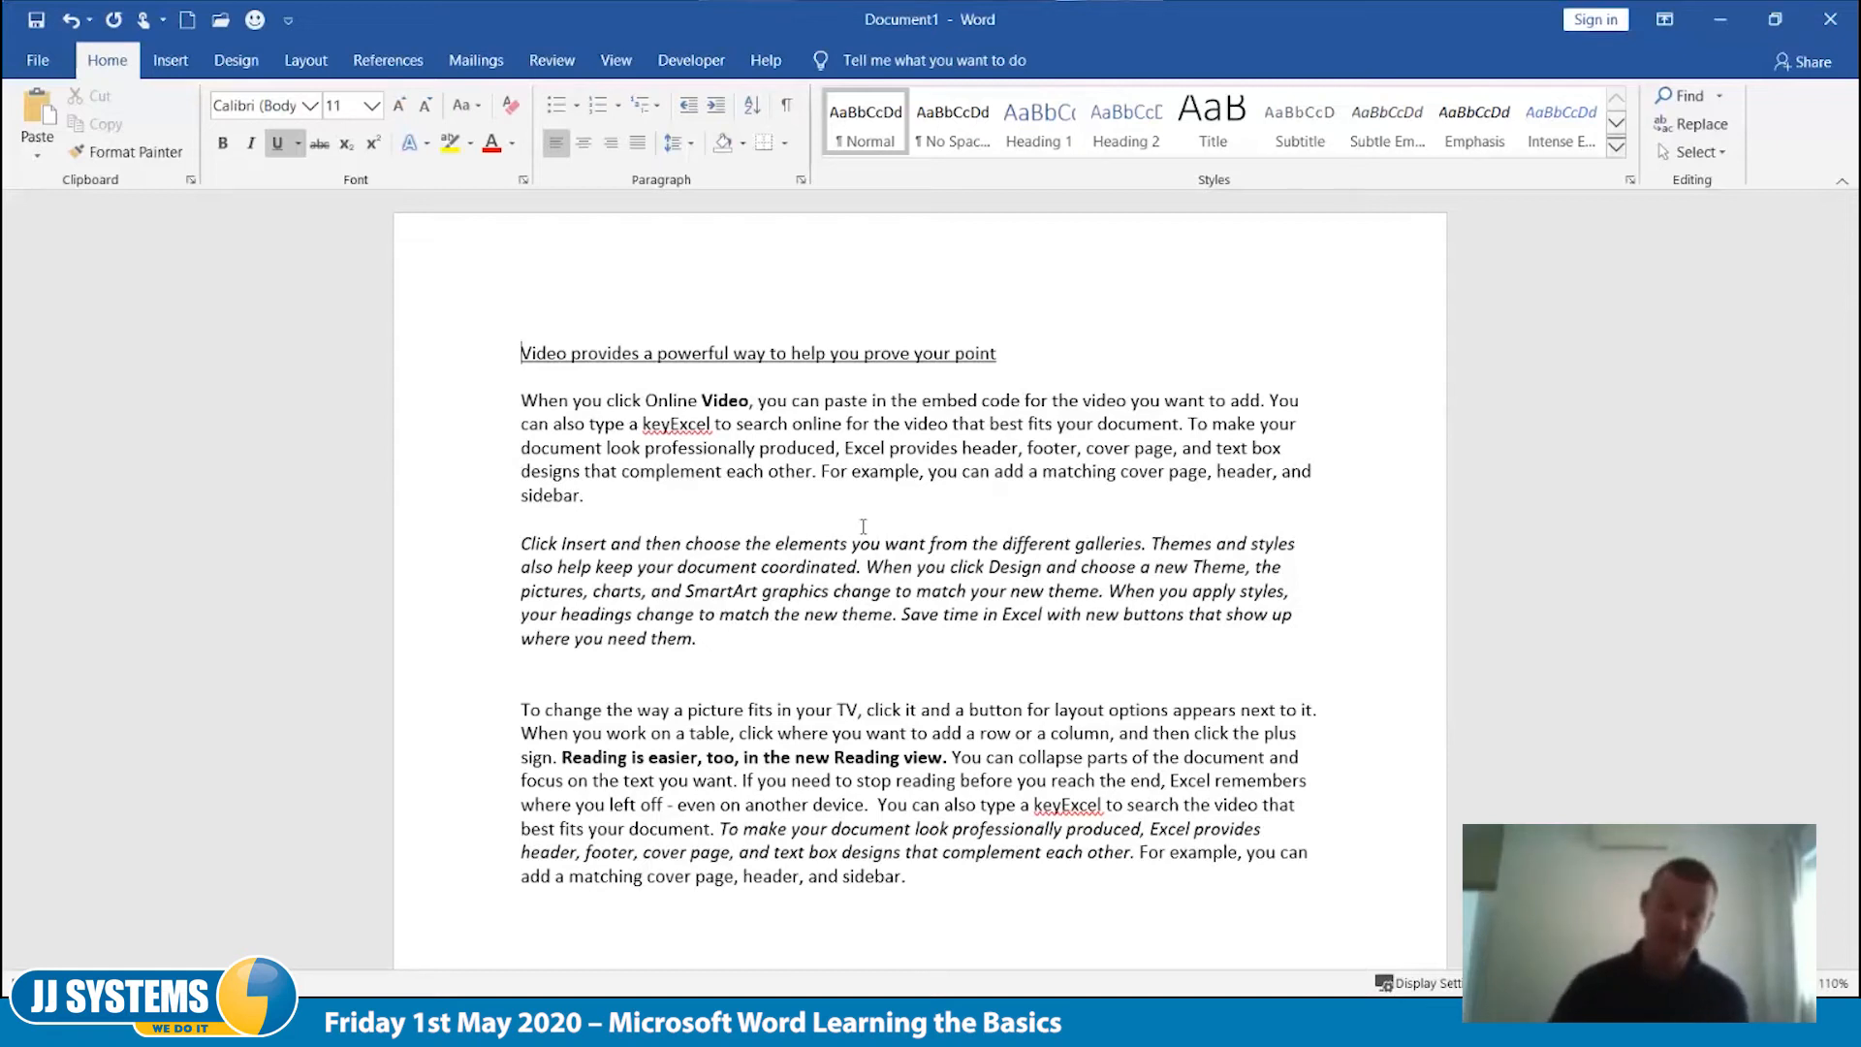
Step: Examine the Normal style's paragraph settings, including its line spacing options, and cancel without modifying the style
left_click(563, 425)
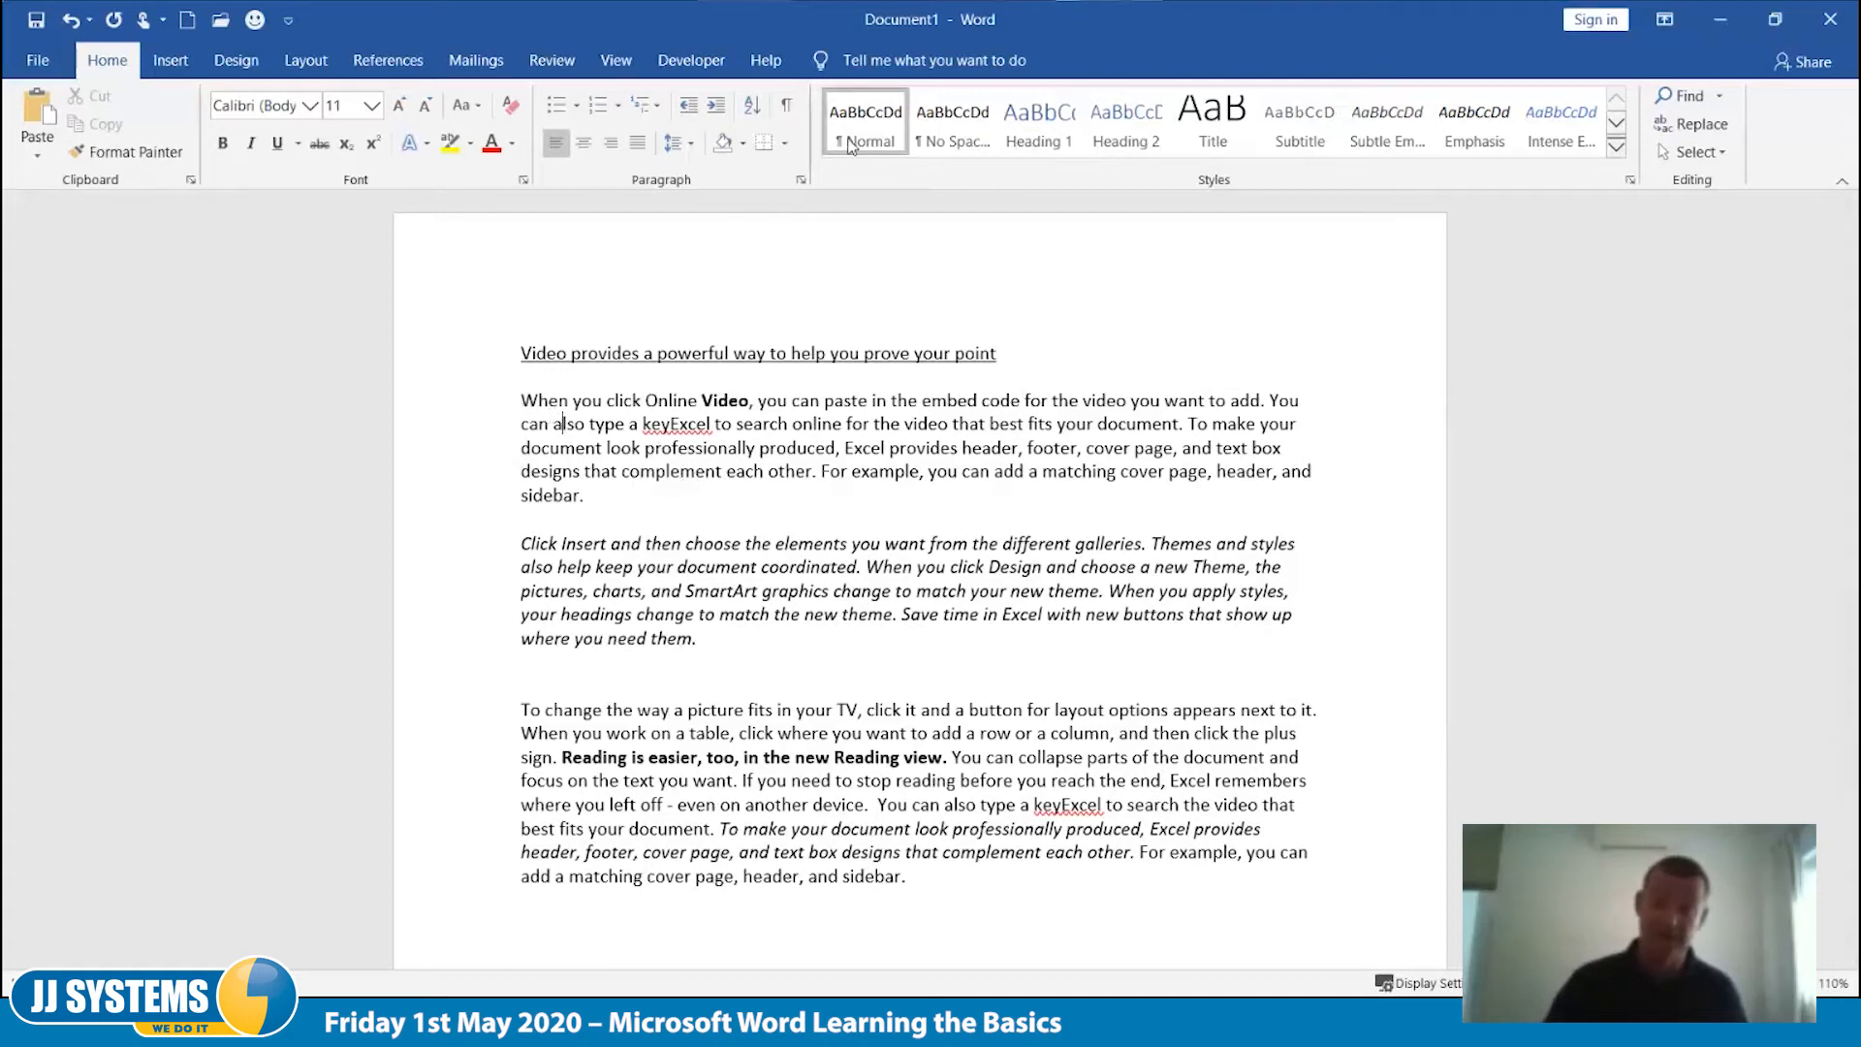
right_click(894, 126)
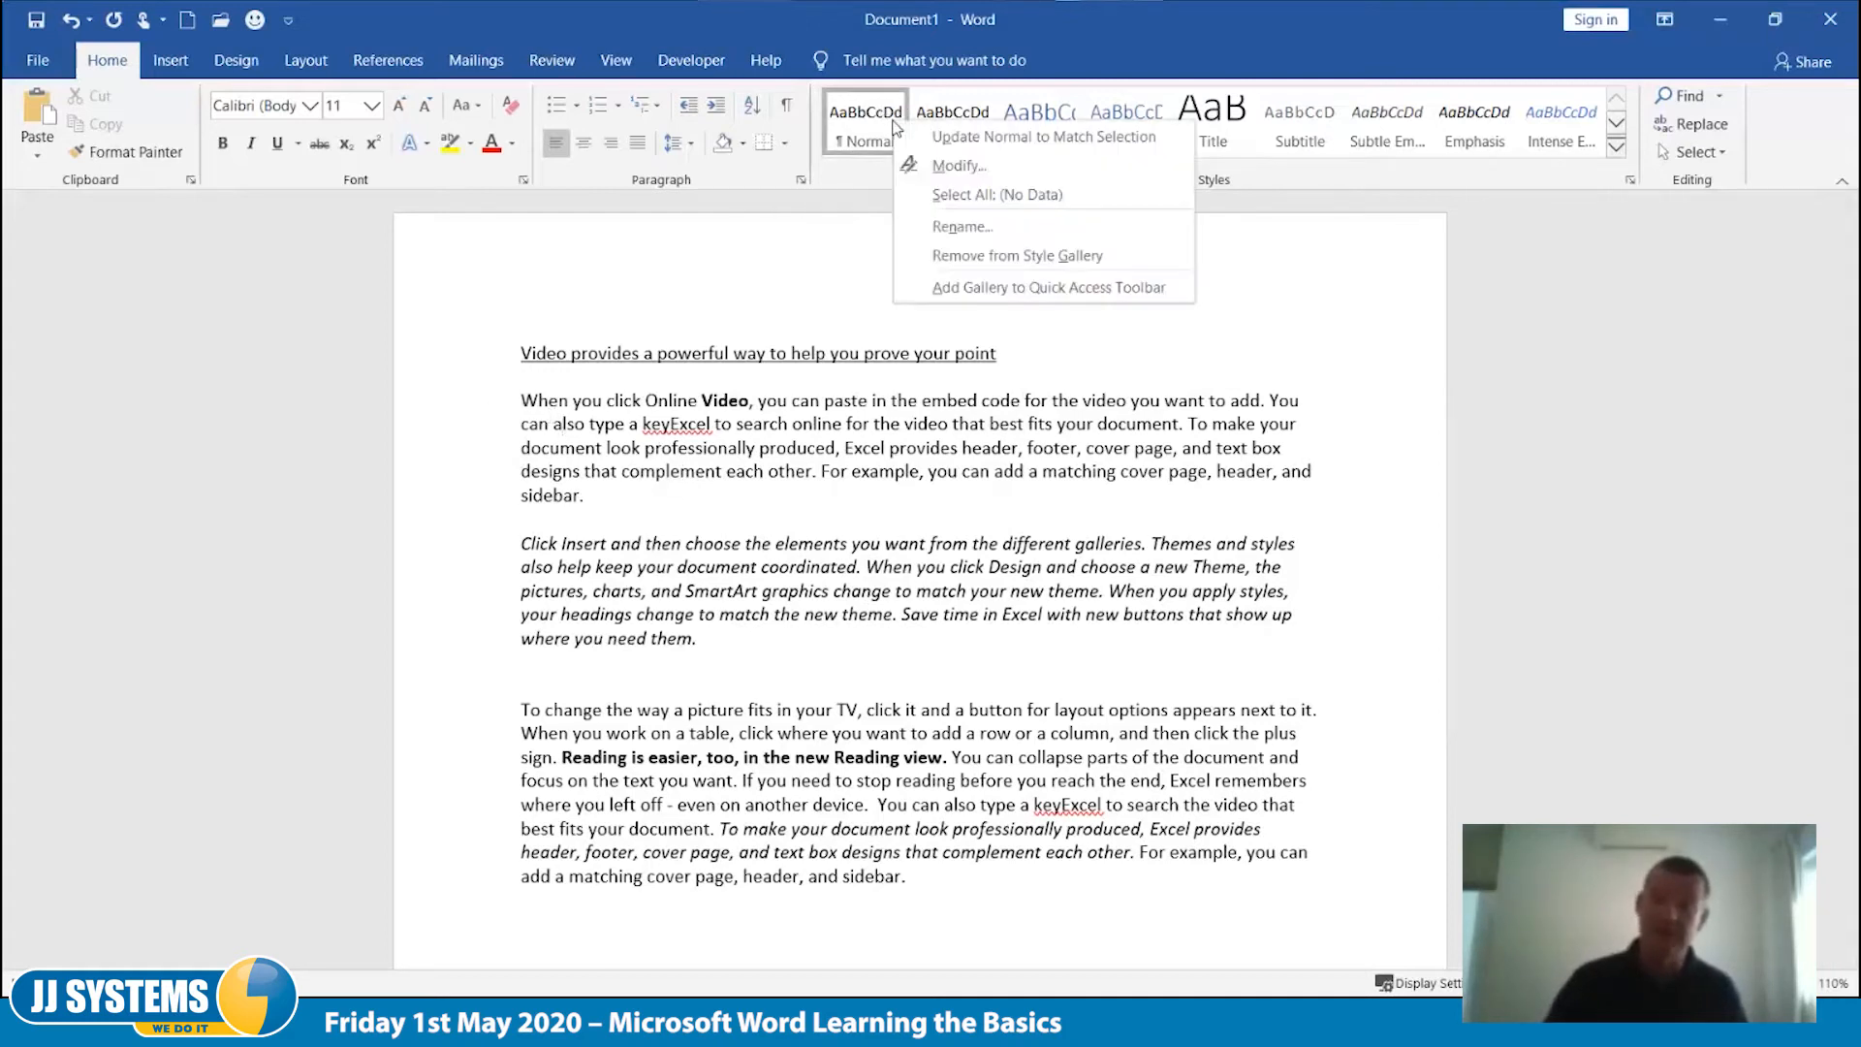
left_click(964, 166)
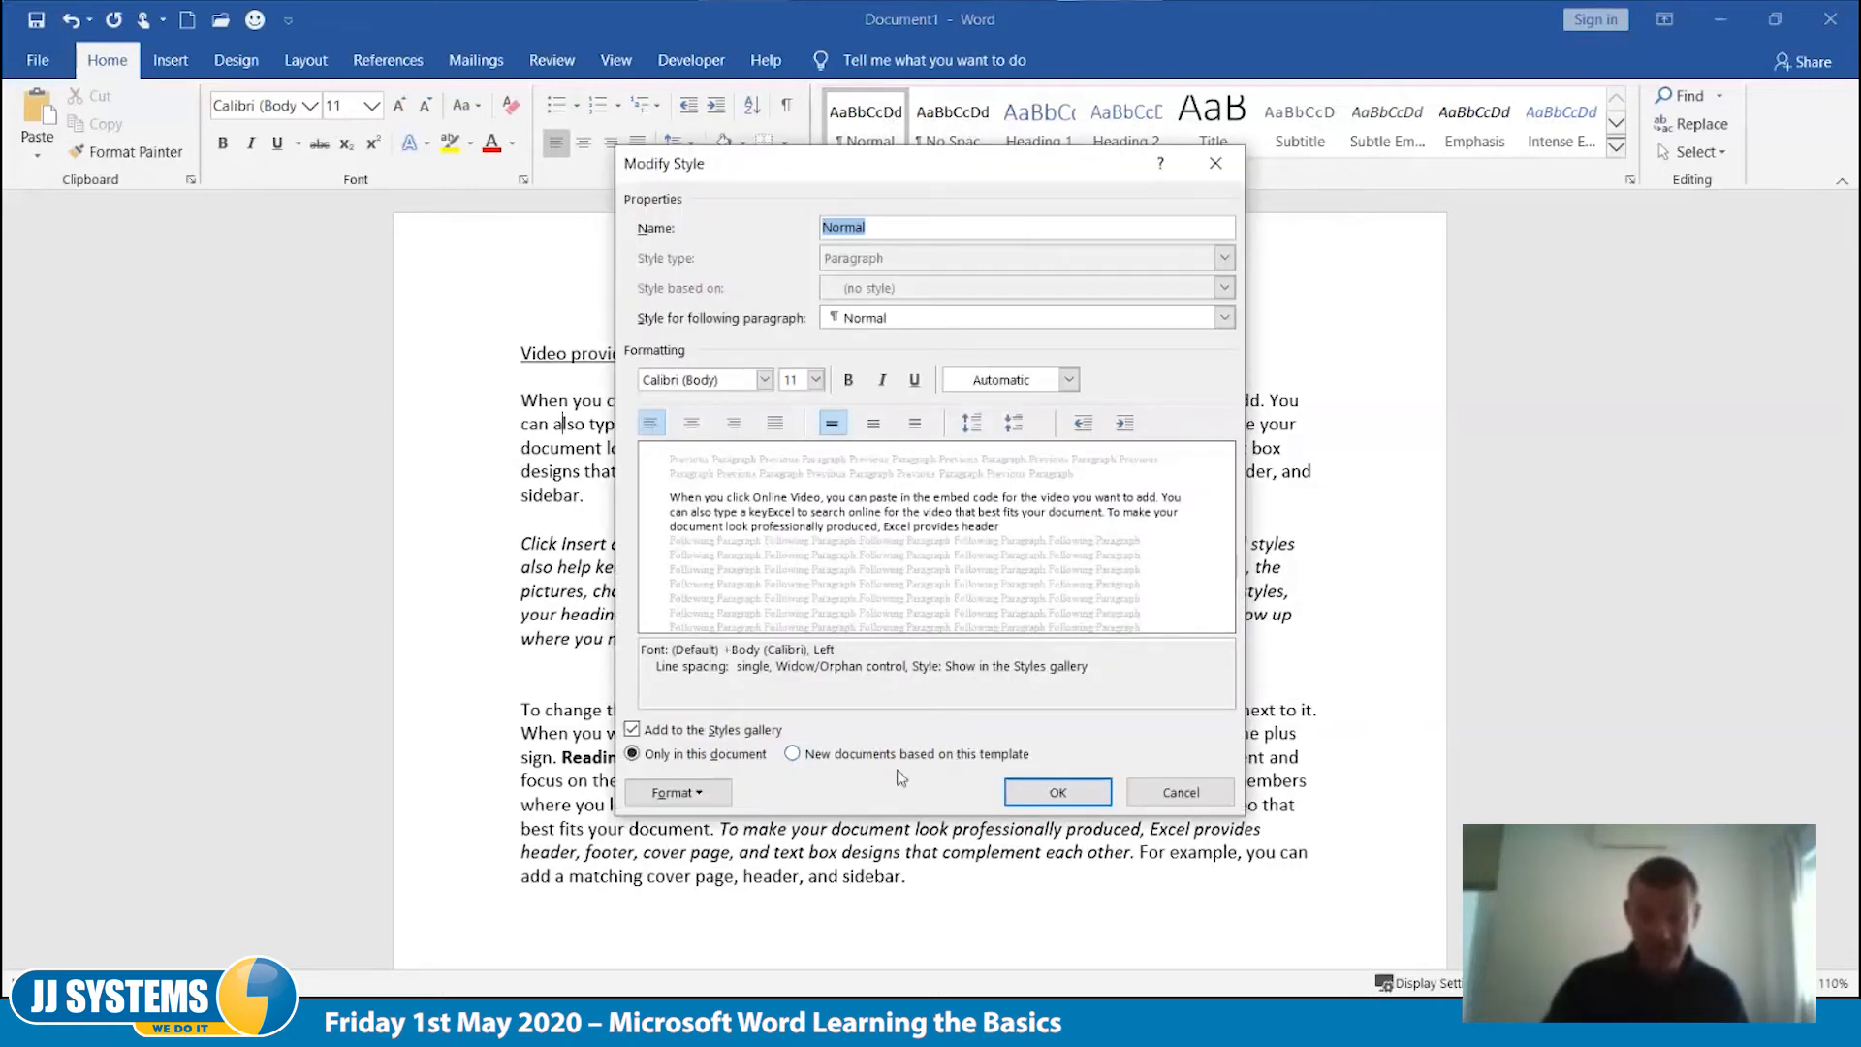
left_click(696, 793)
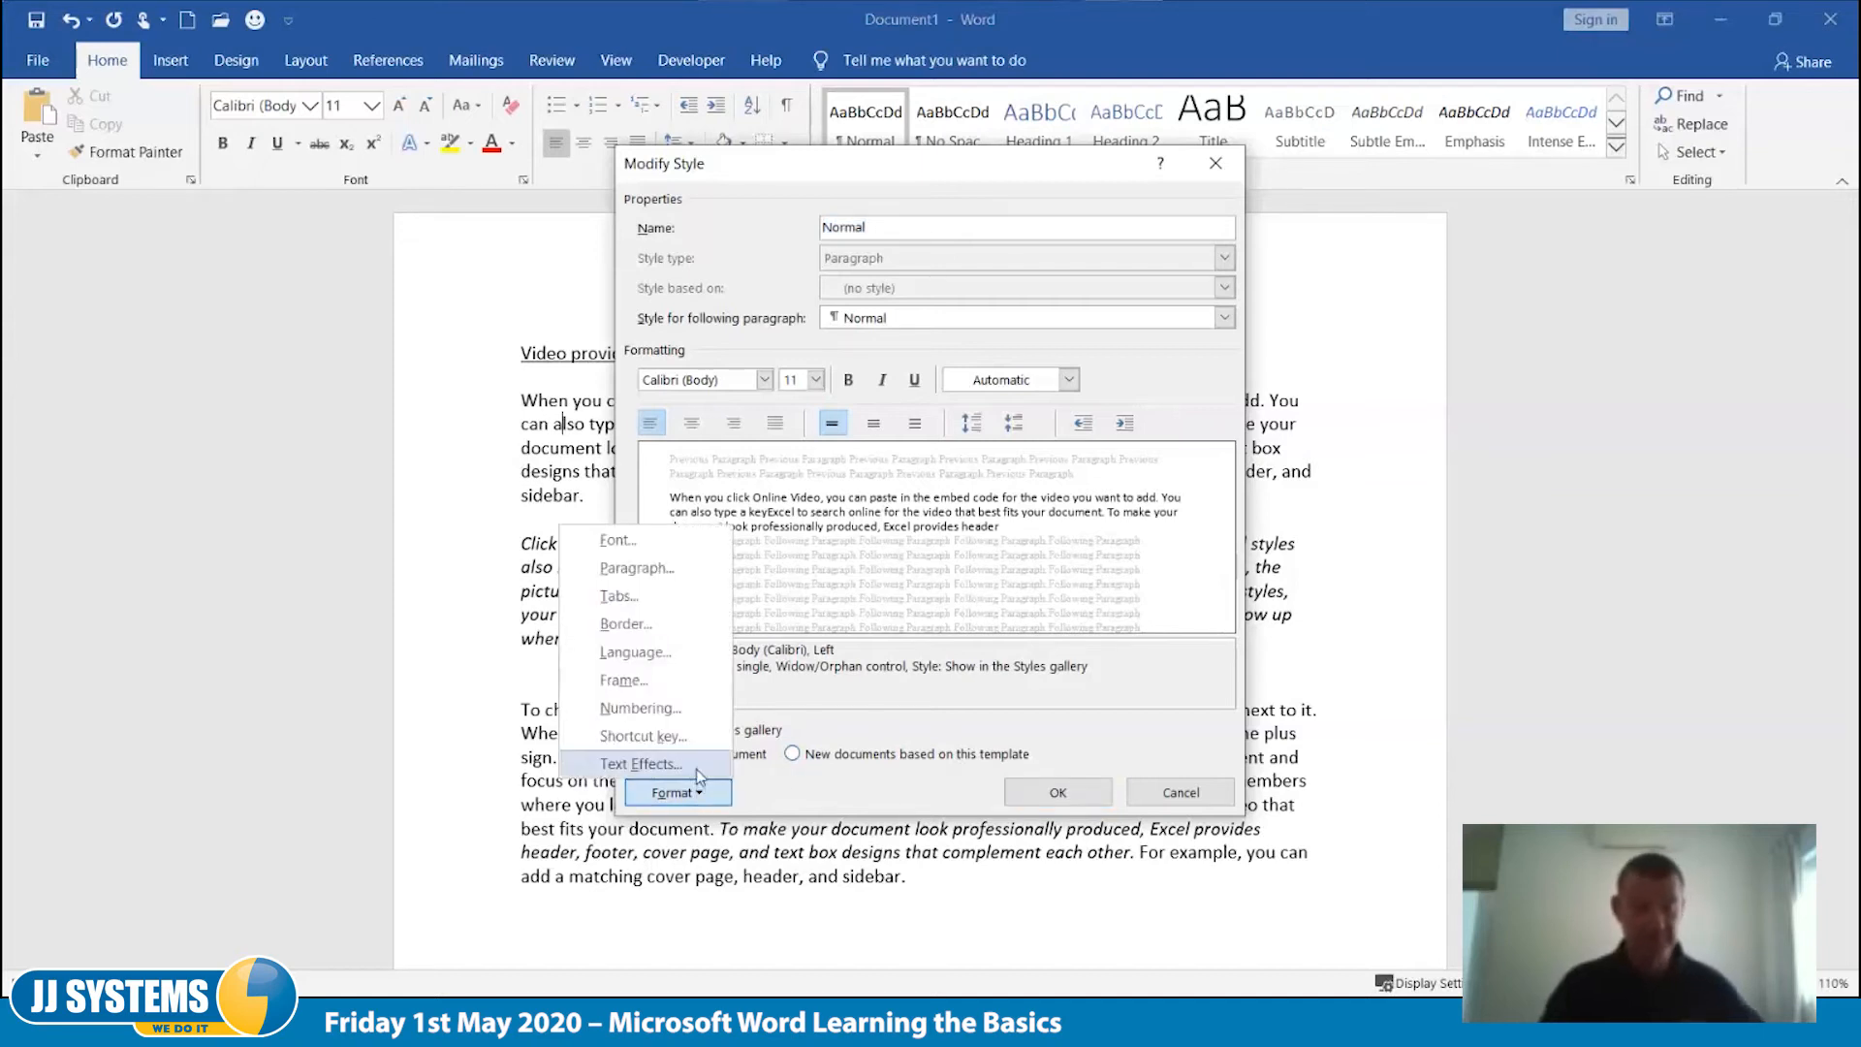
left_click(671, 573)
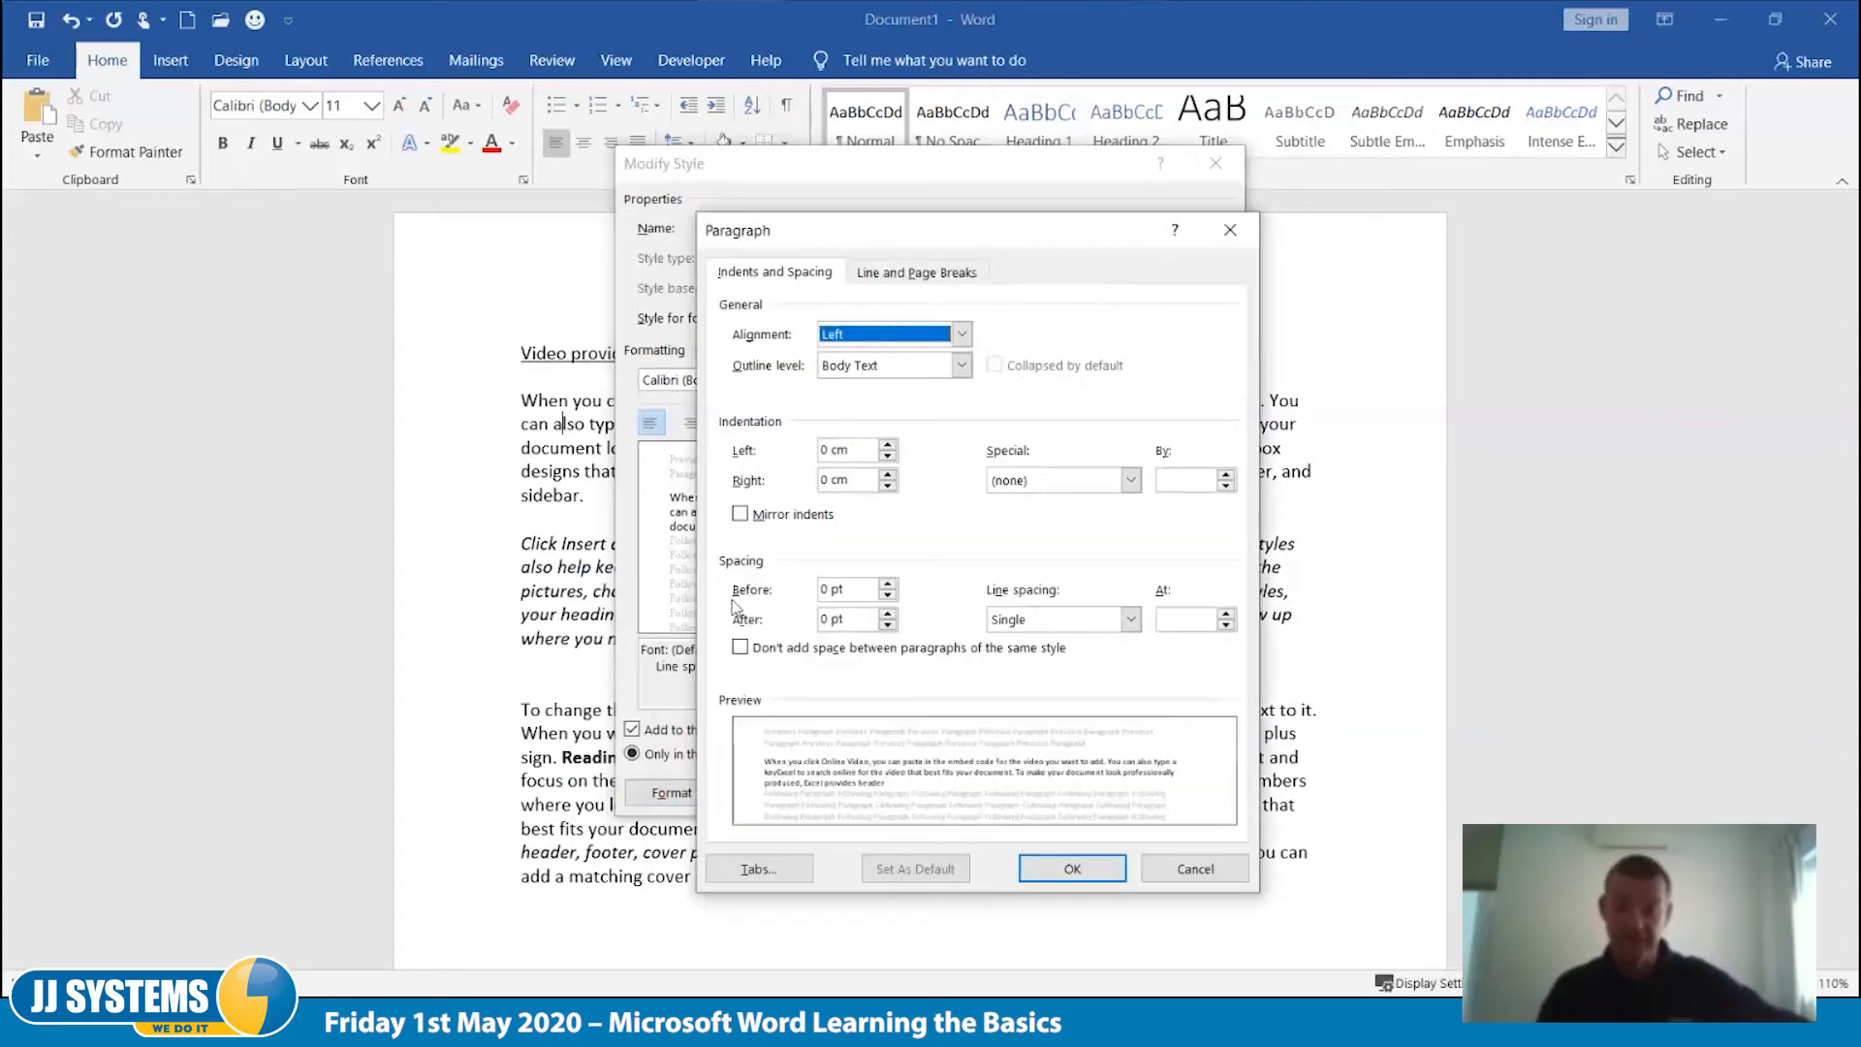
left_click(1137, 626)
left_click(1131, 620)
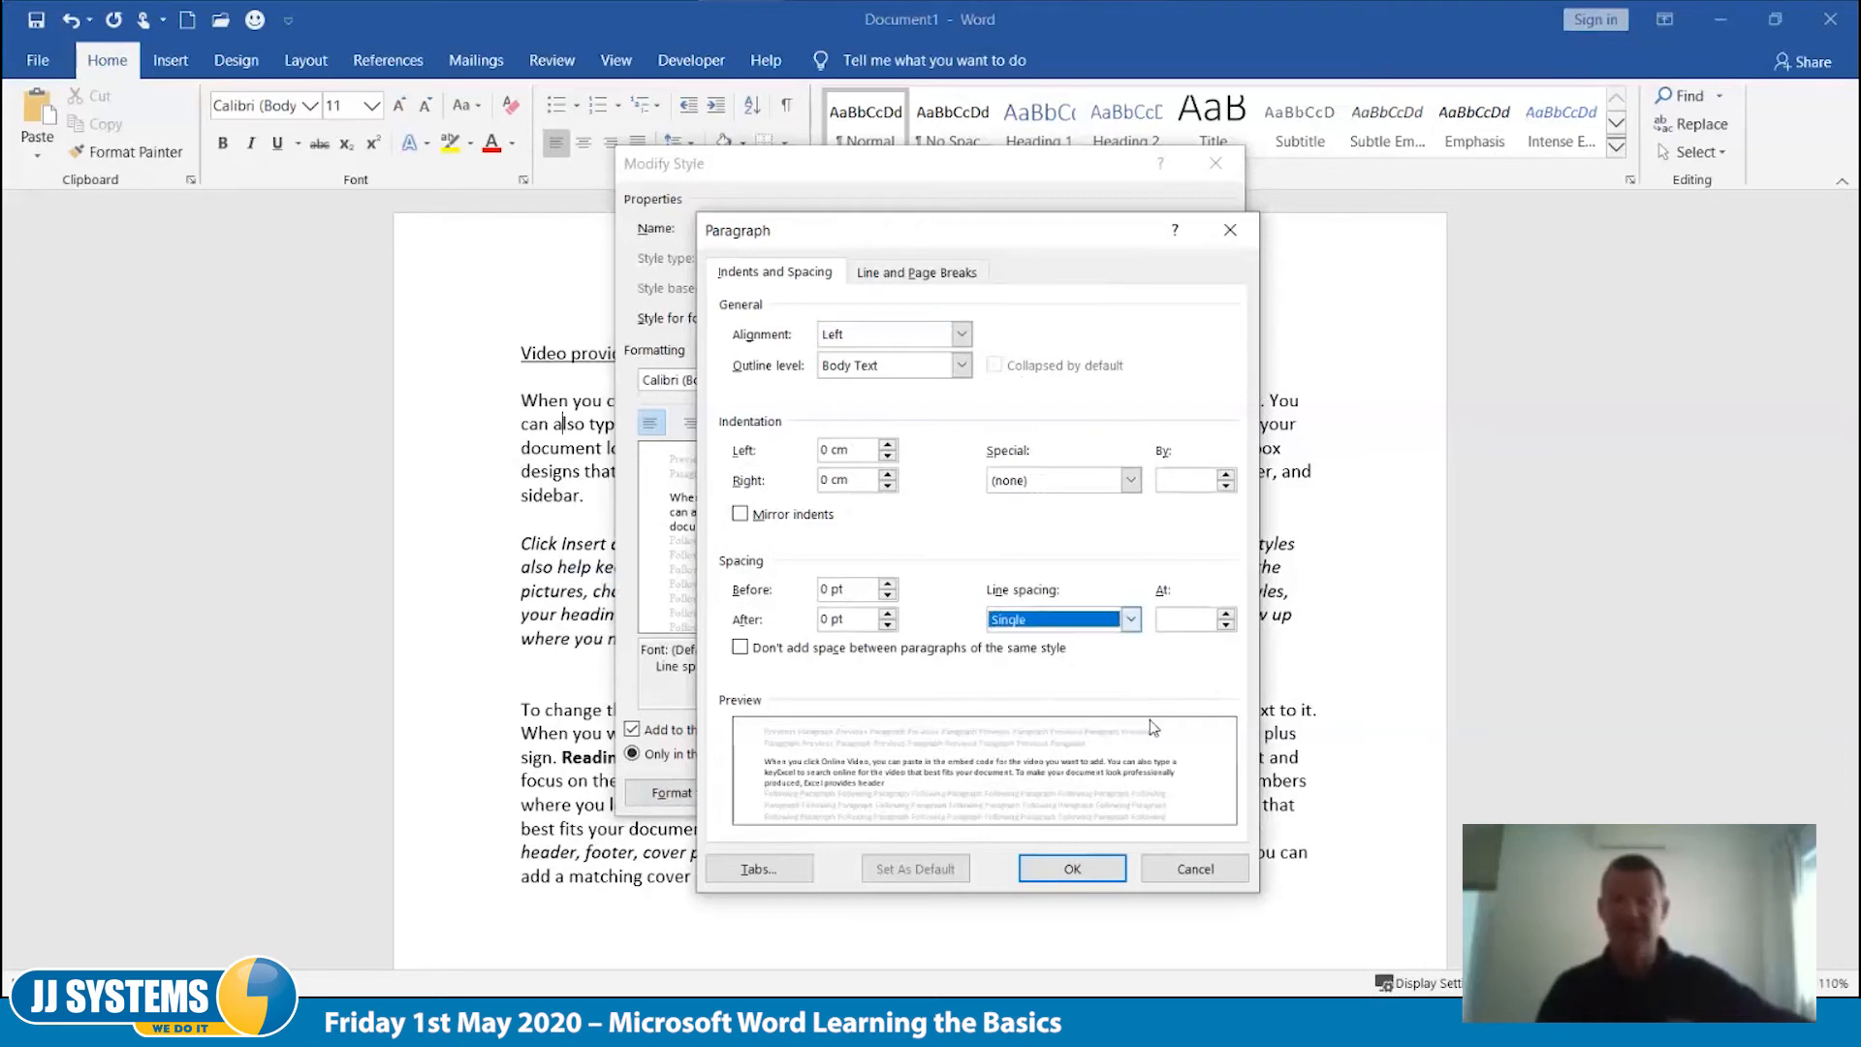
left_click(1195, 869)
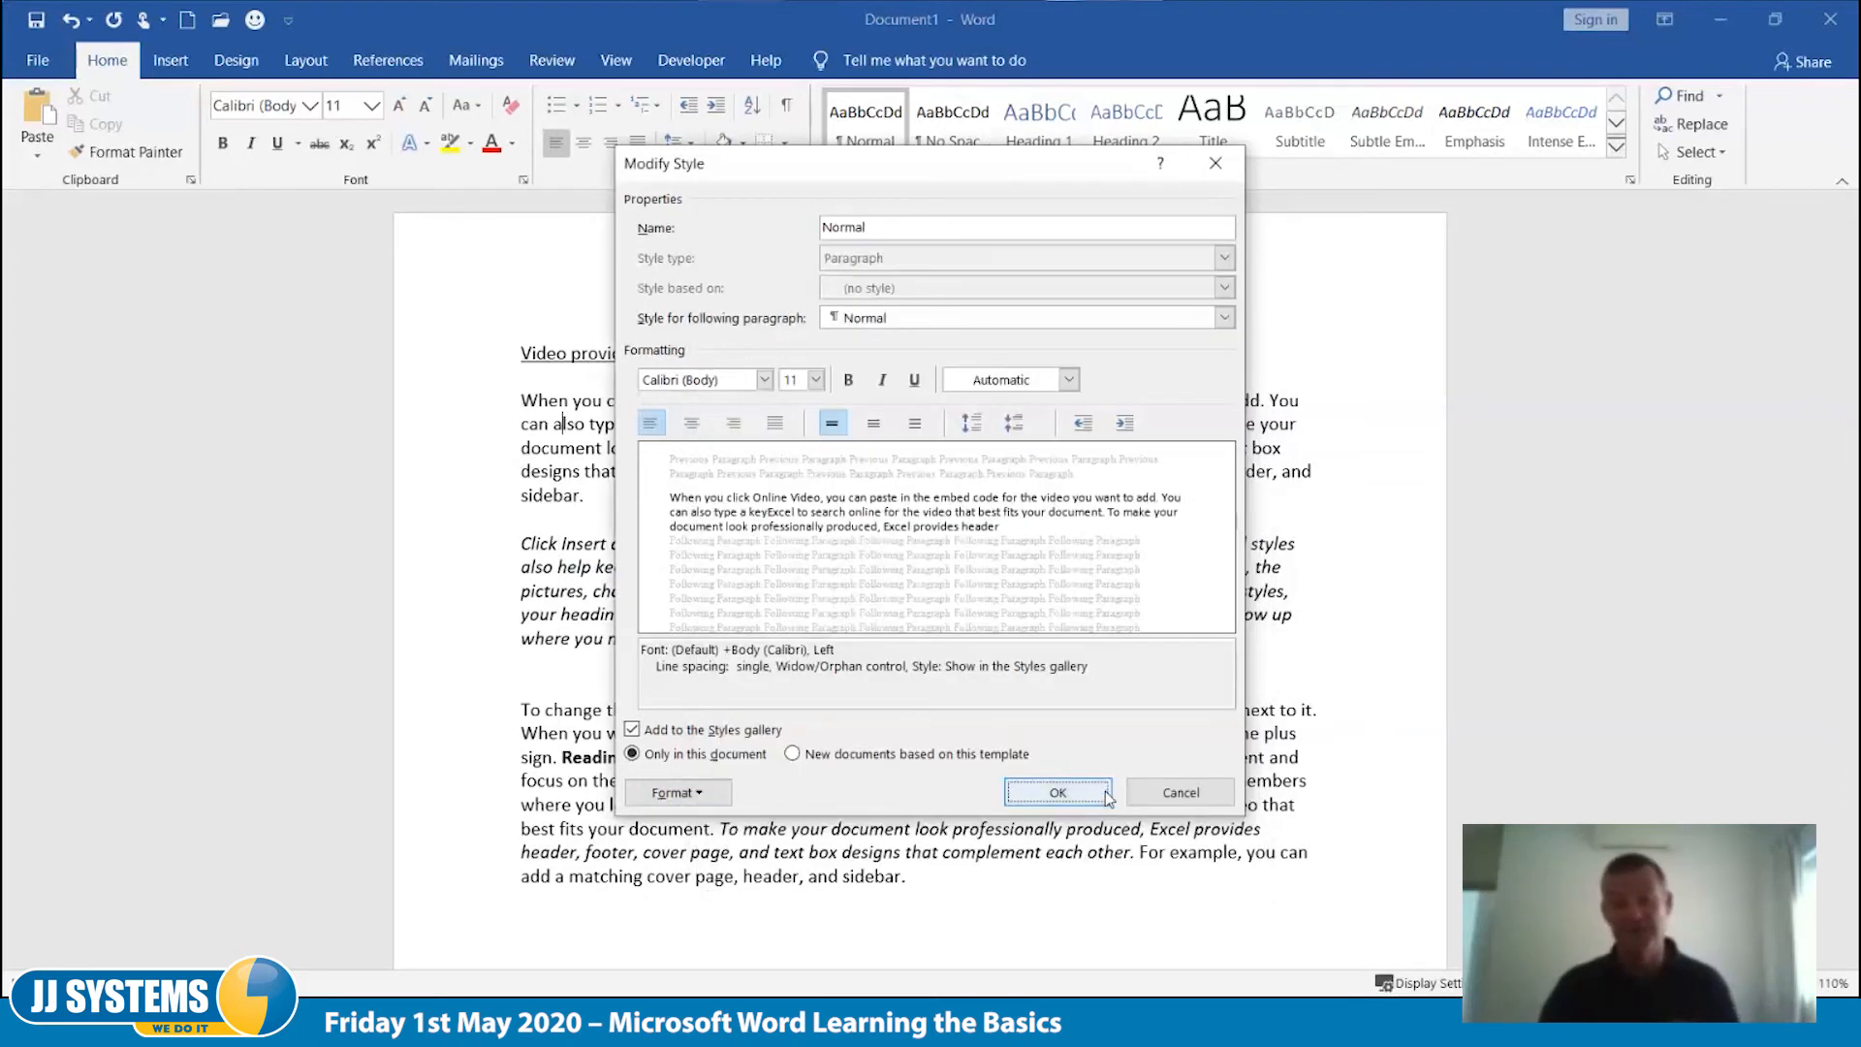
left_click(1130, 781)
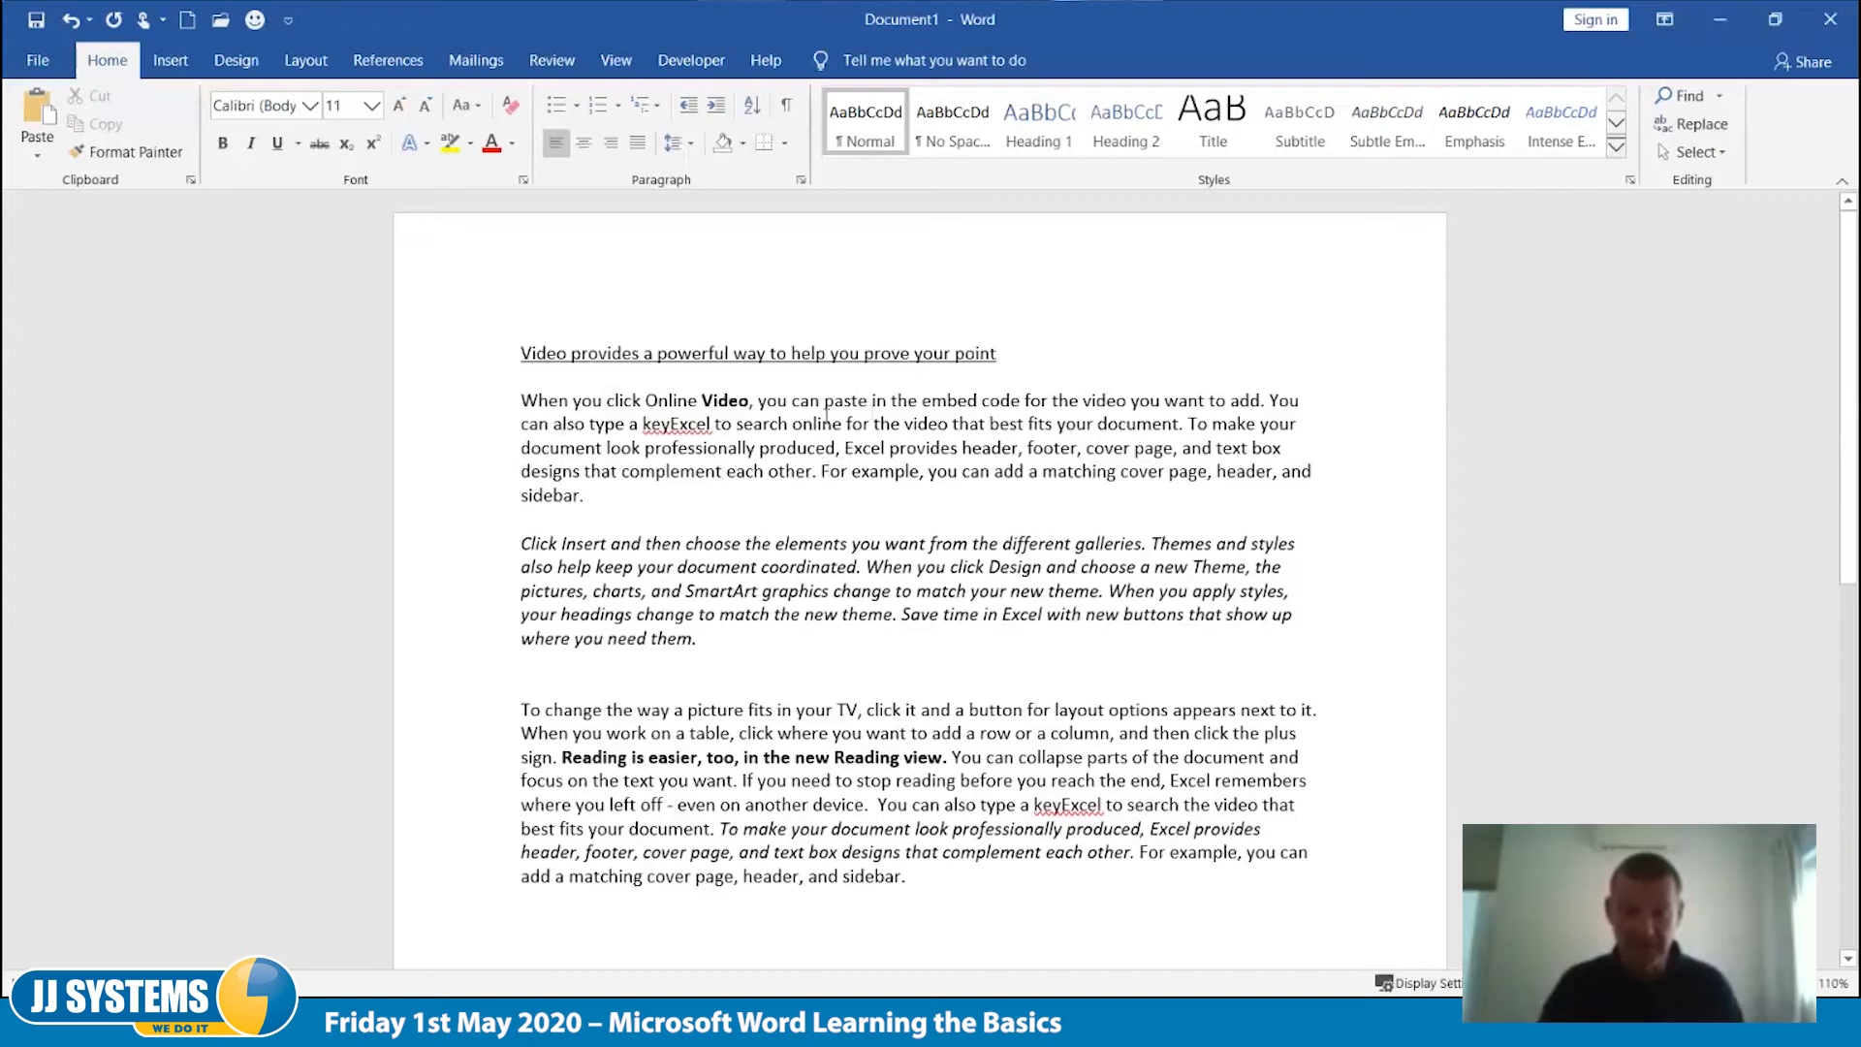
Step: Split the first body paragraph before "Excel provides header" with five blank lines, and add three blank lines after the separated text
left_click(842, 448)
key("Return")
key("Return")
key("Return")
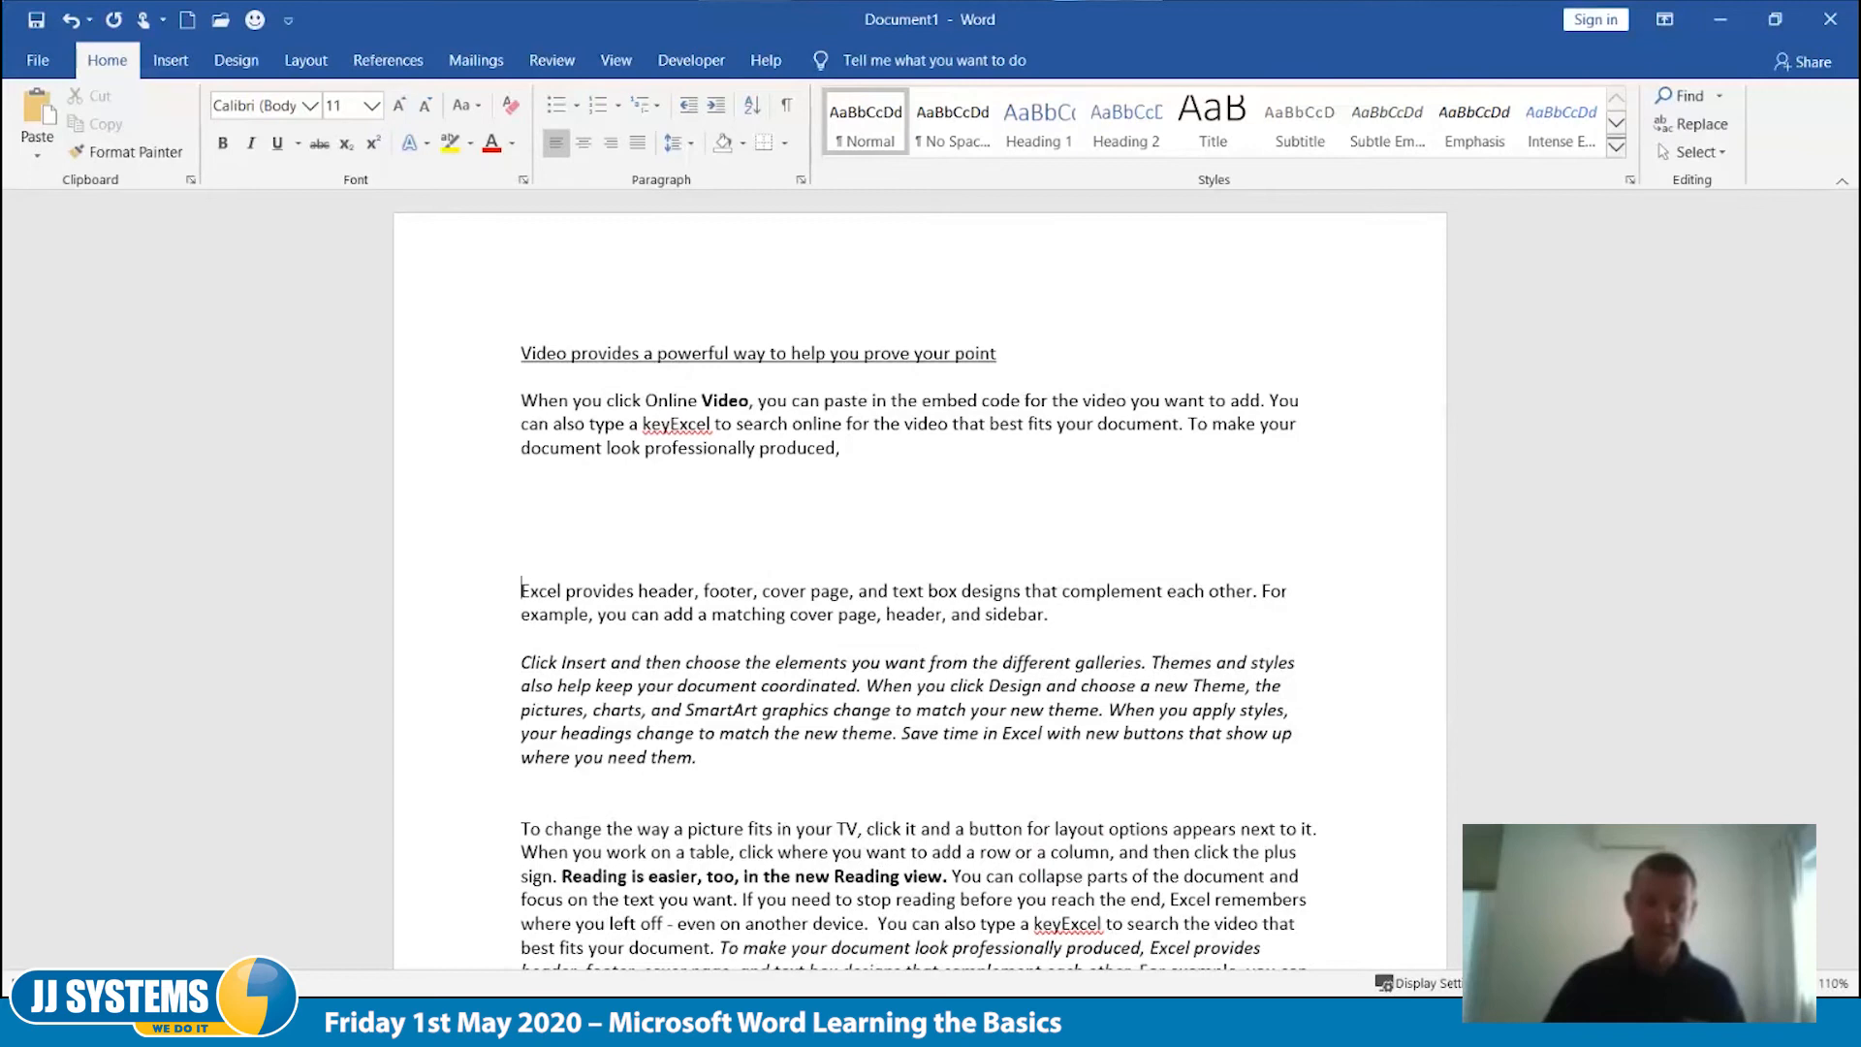
key("Return")
key("Return")
key("Return")
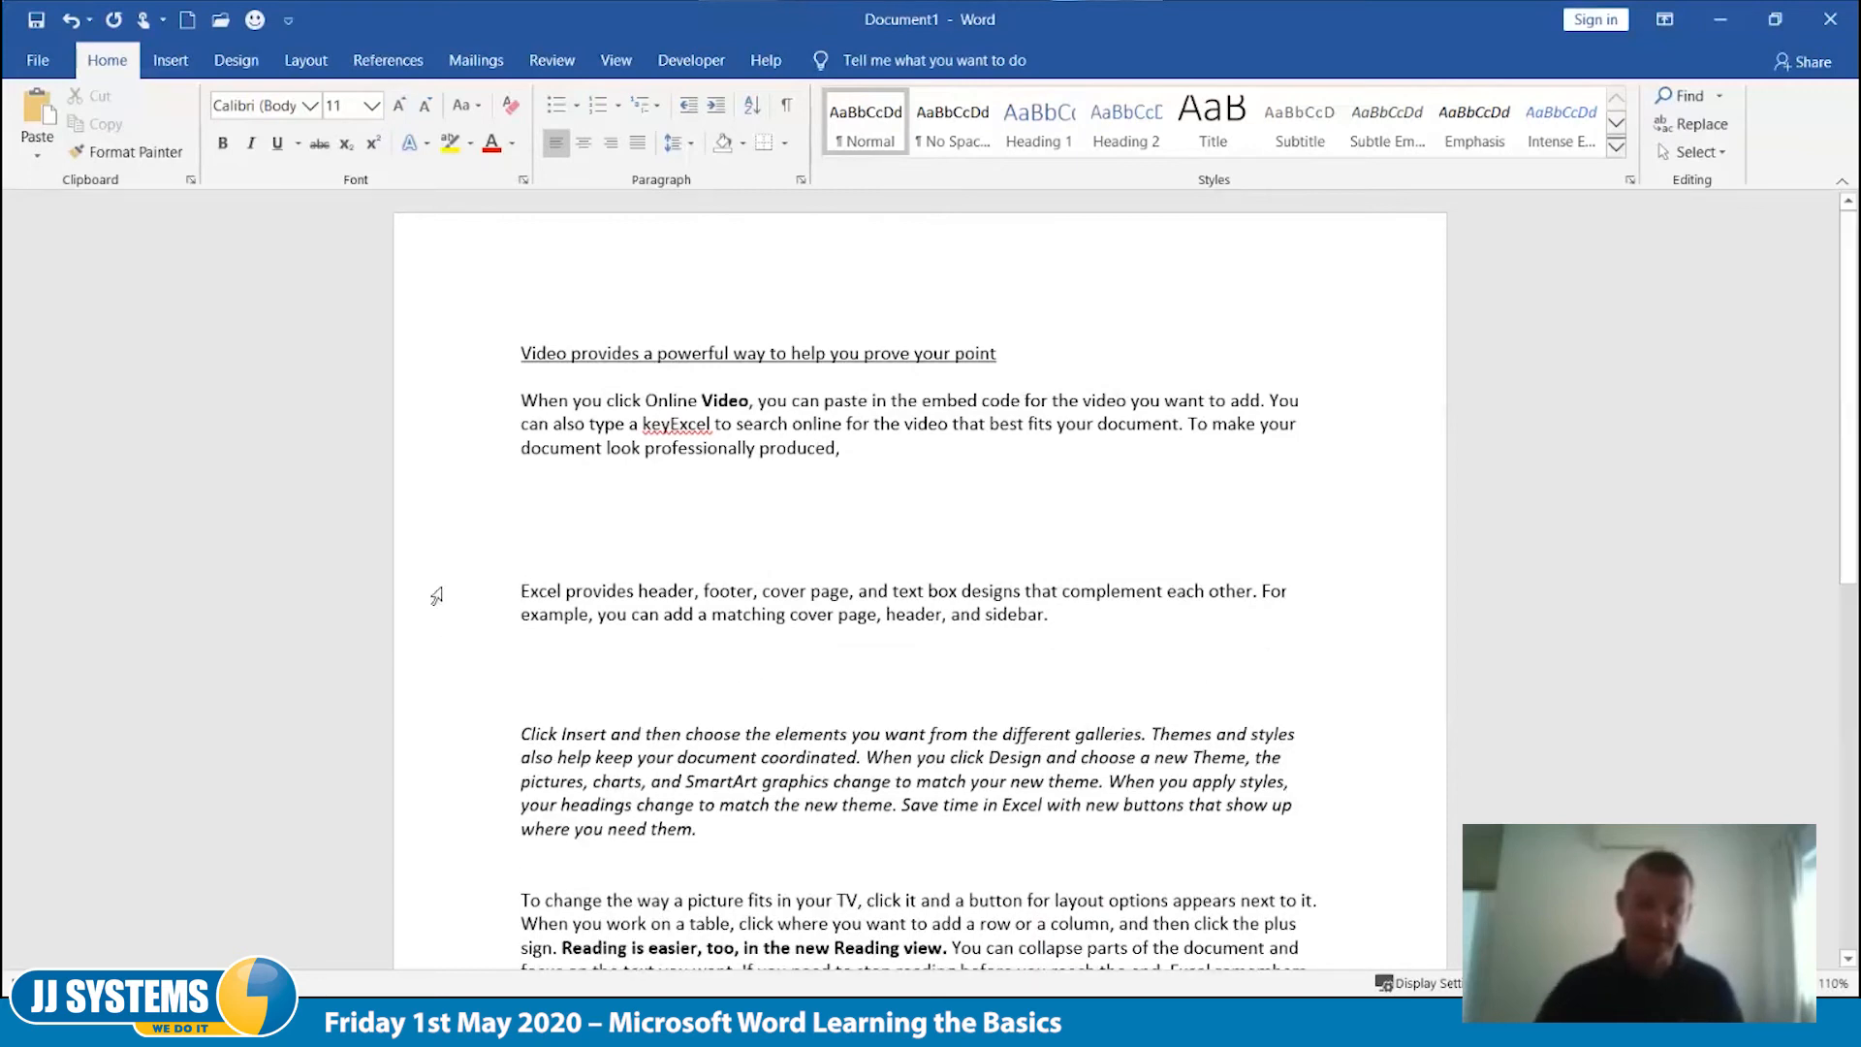
Step: Check the line spacing choices for the "Excel provides header" paragraph without changing the spacing
left_click(558, 593)
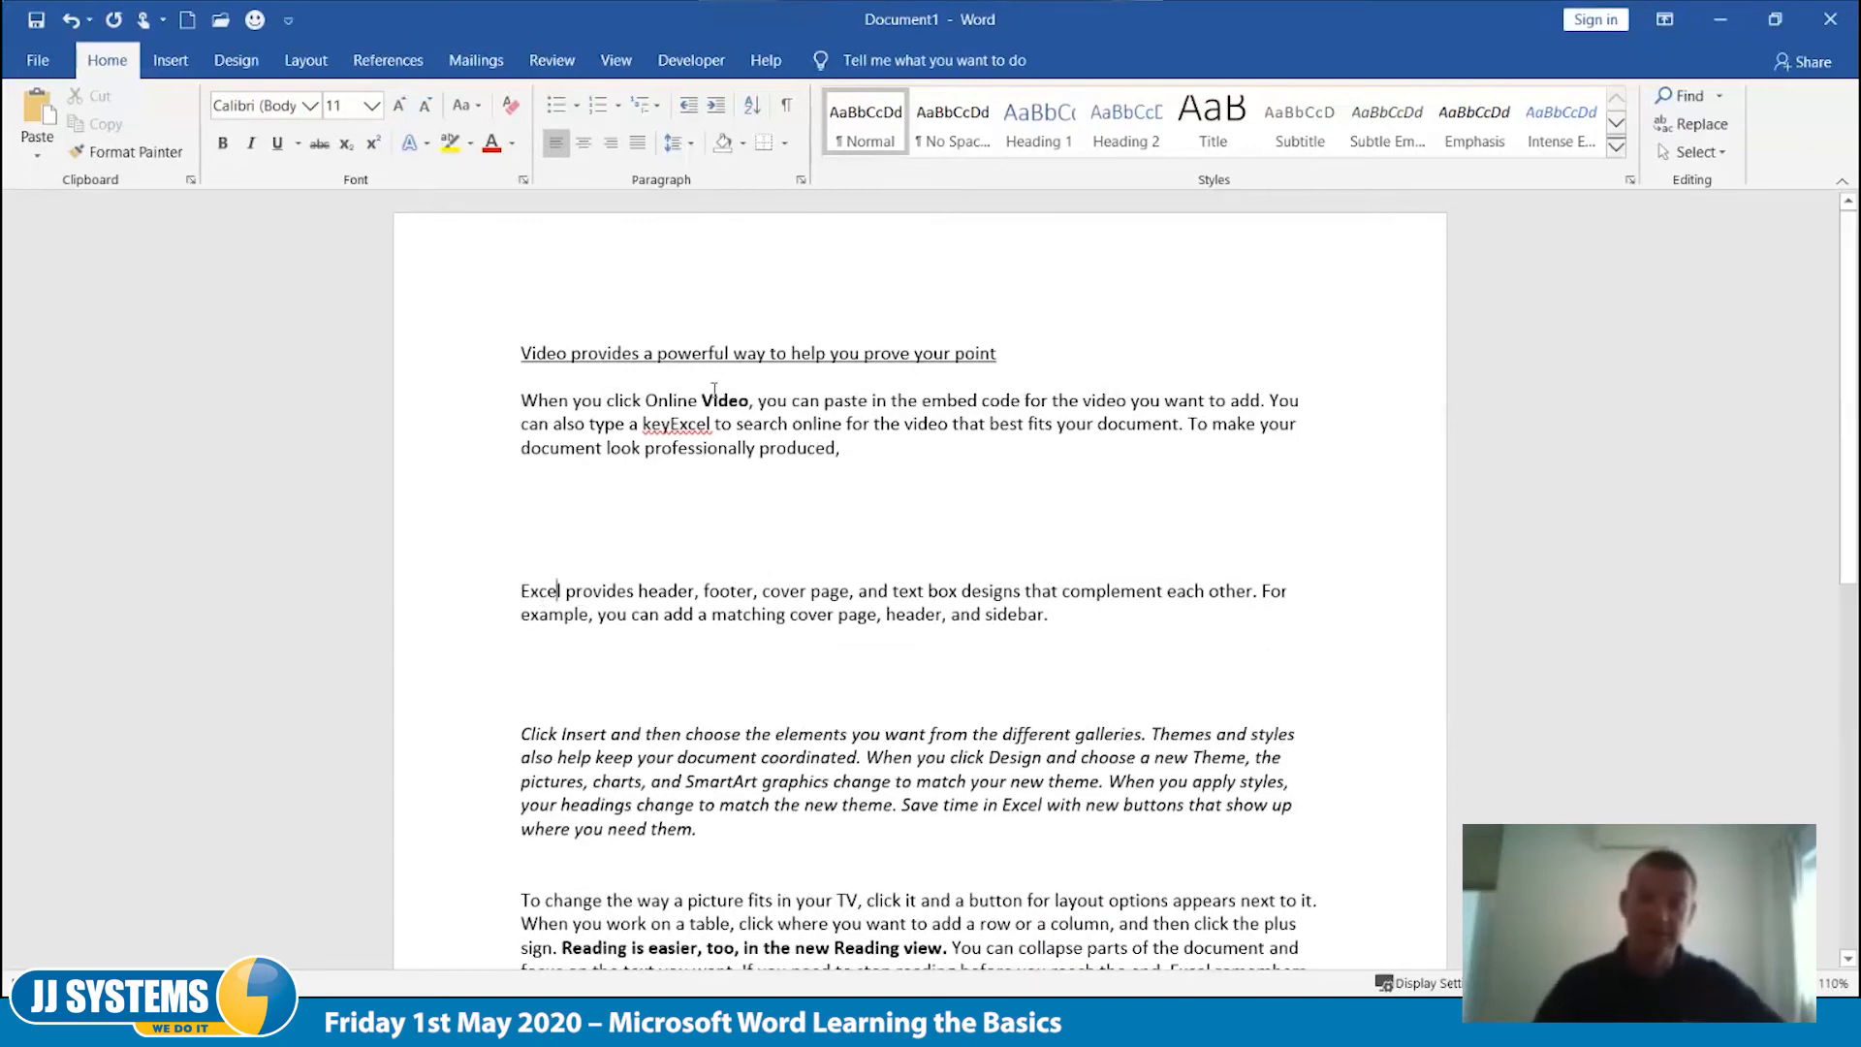
left_click(684, 145)
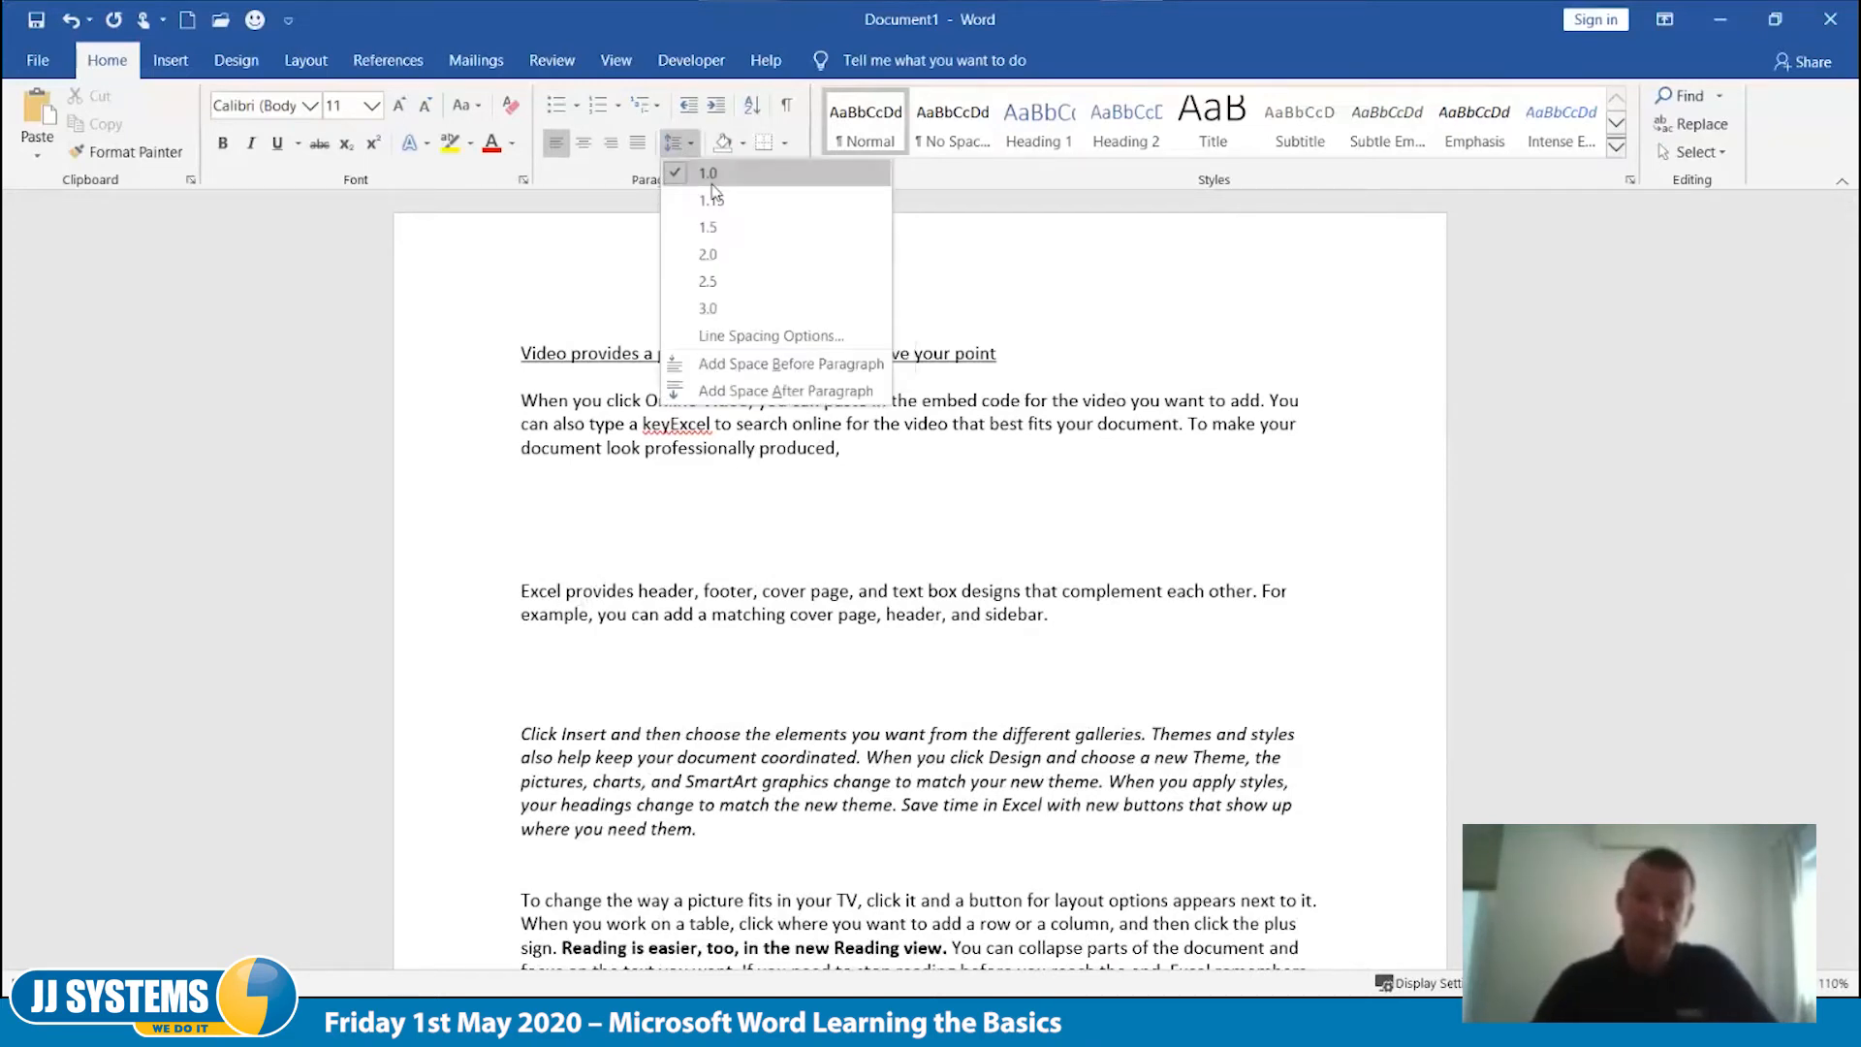
left_click(853, 564)
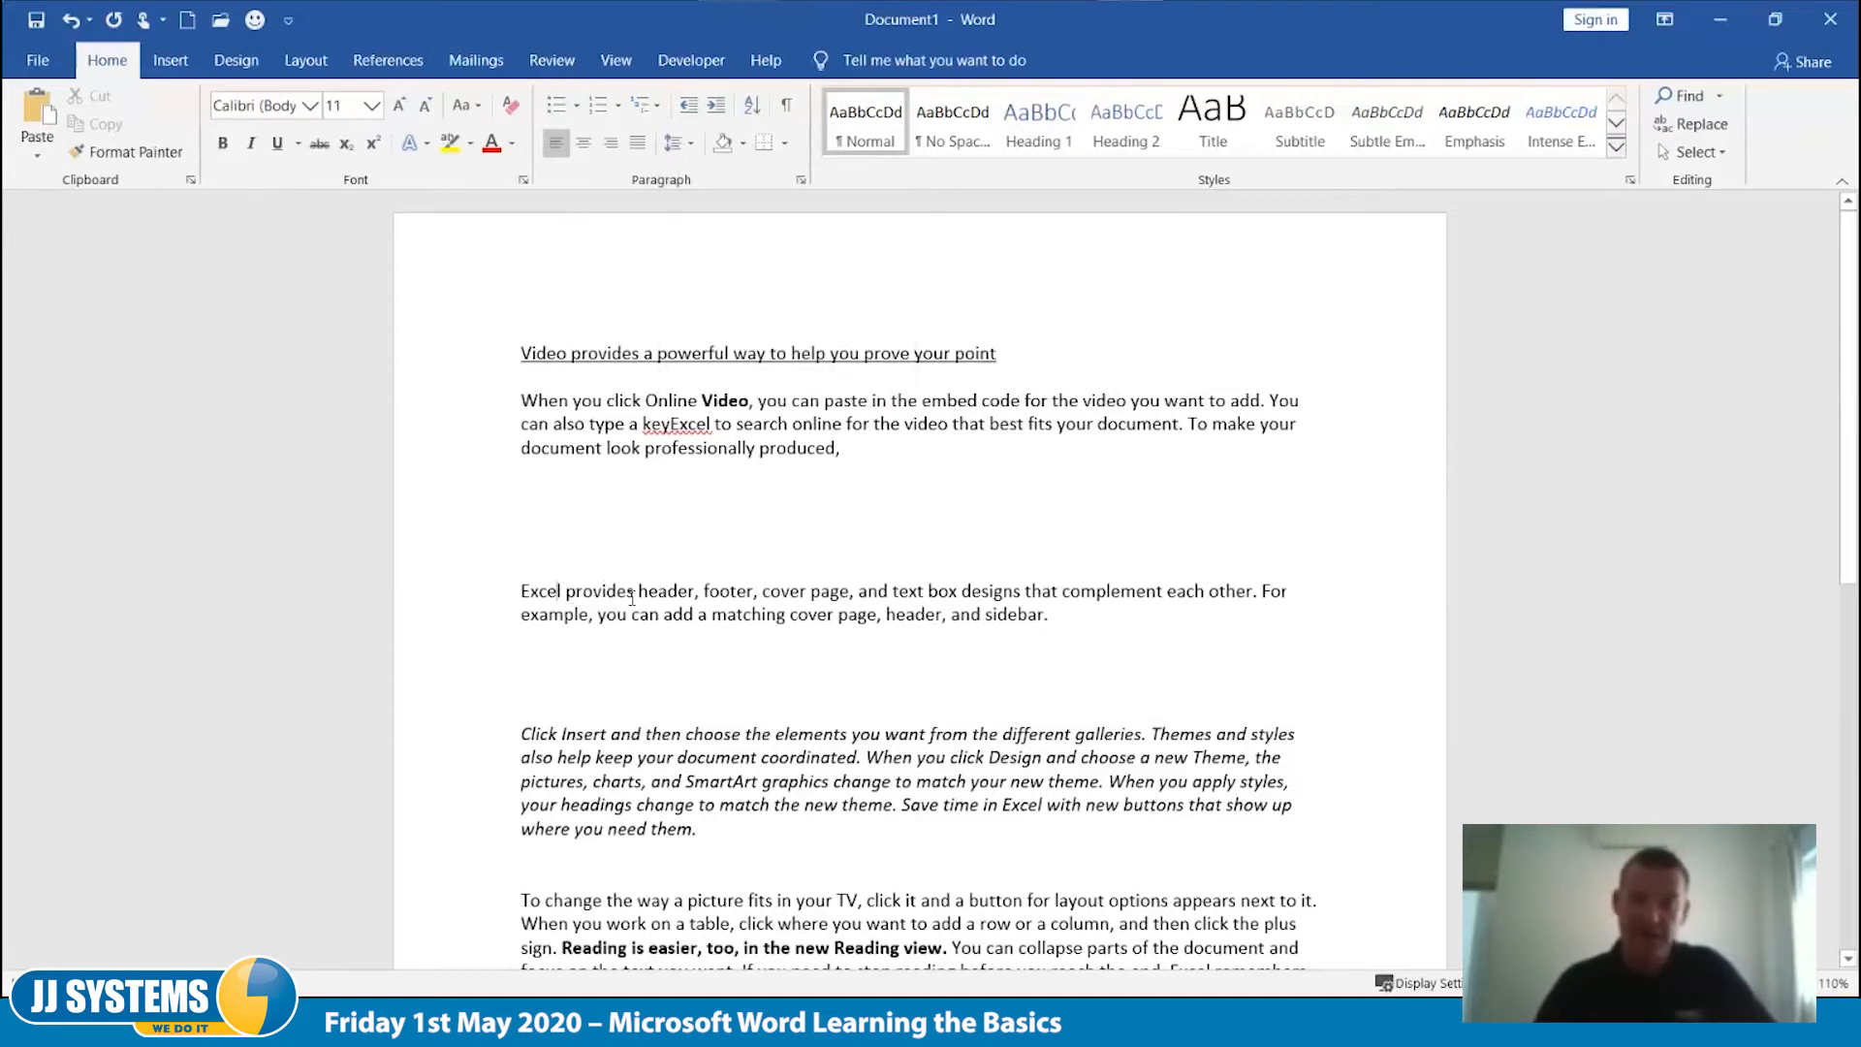
Step: Examine the Normal style's modification settings, try applying them to new documents based on this template, and cancel
right_click(870, 120)
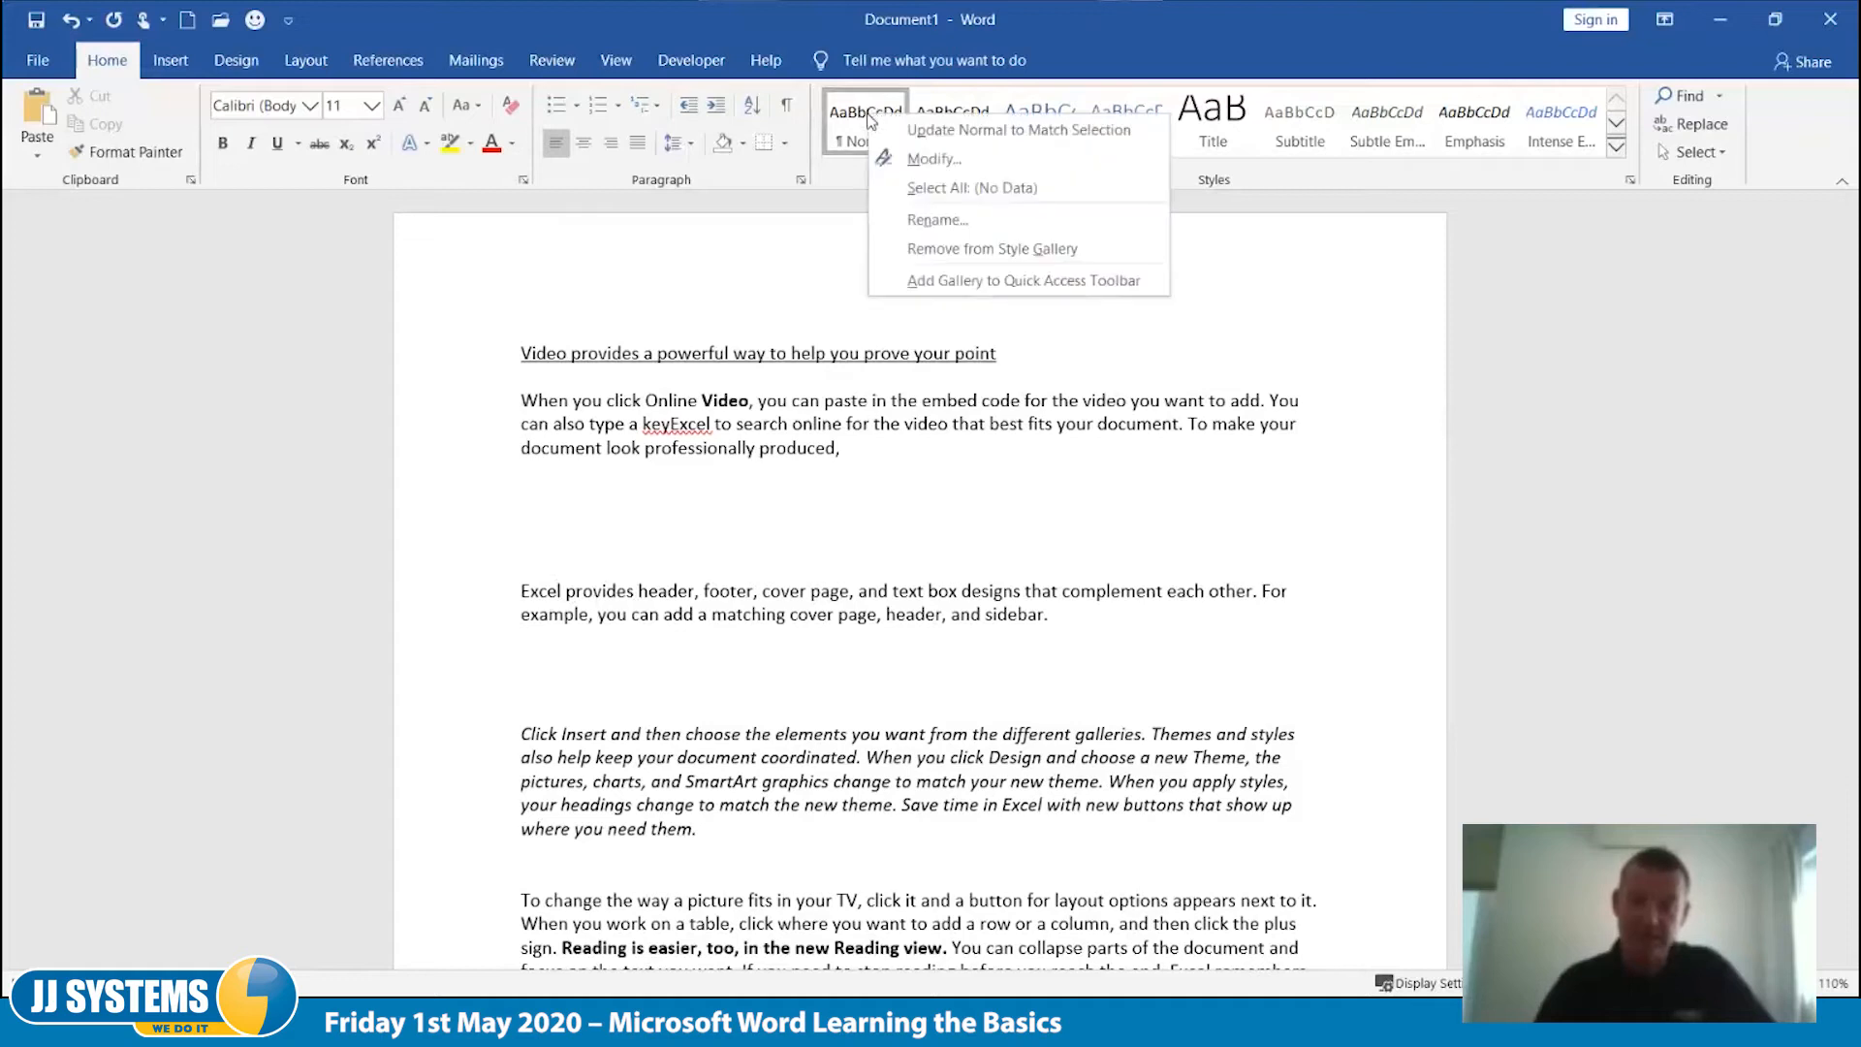
left_click(934, 159)
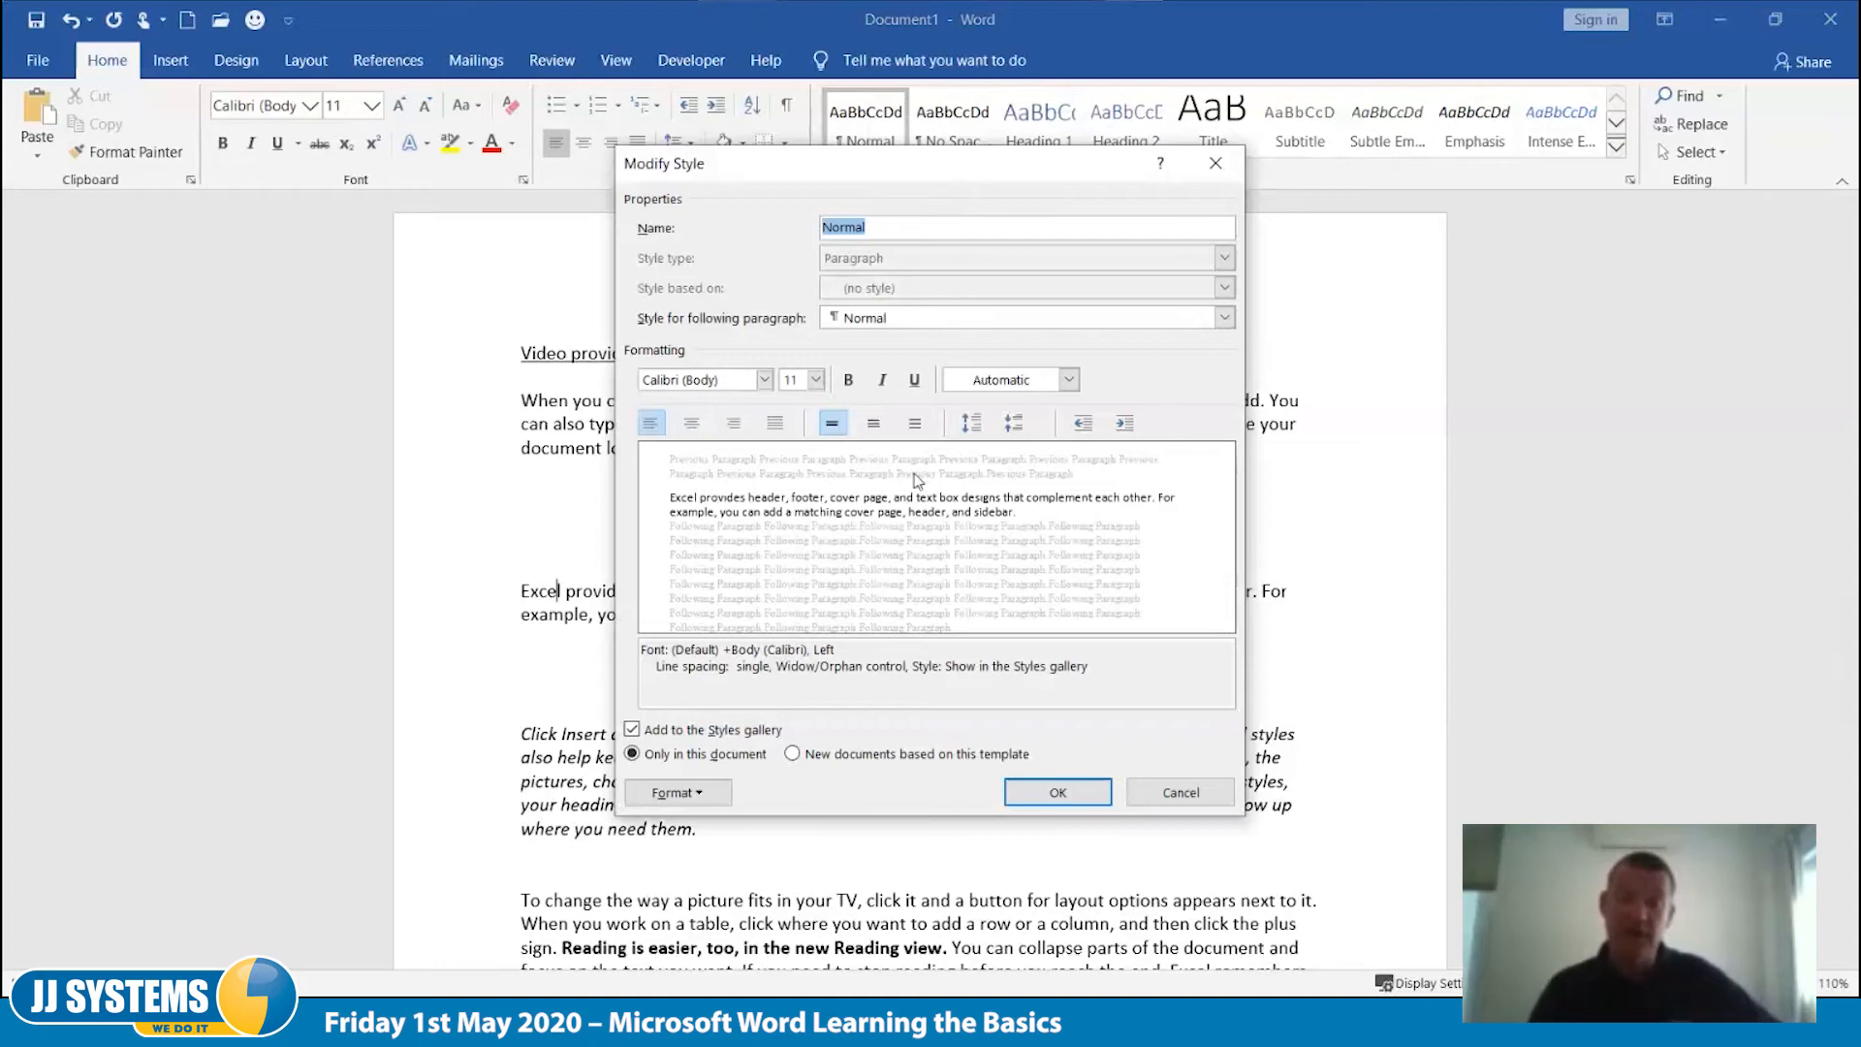
left_click(796, 756)
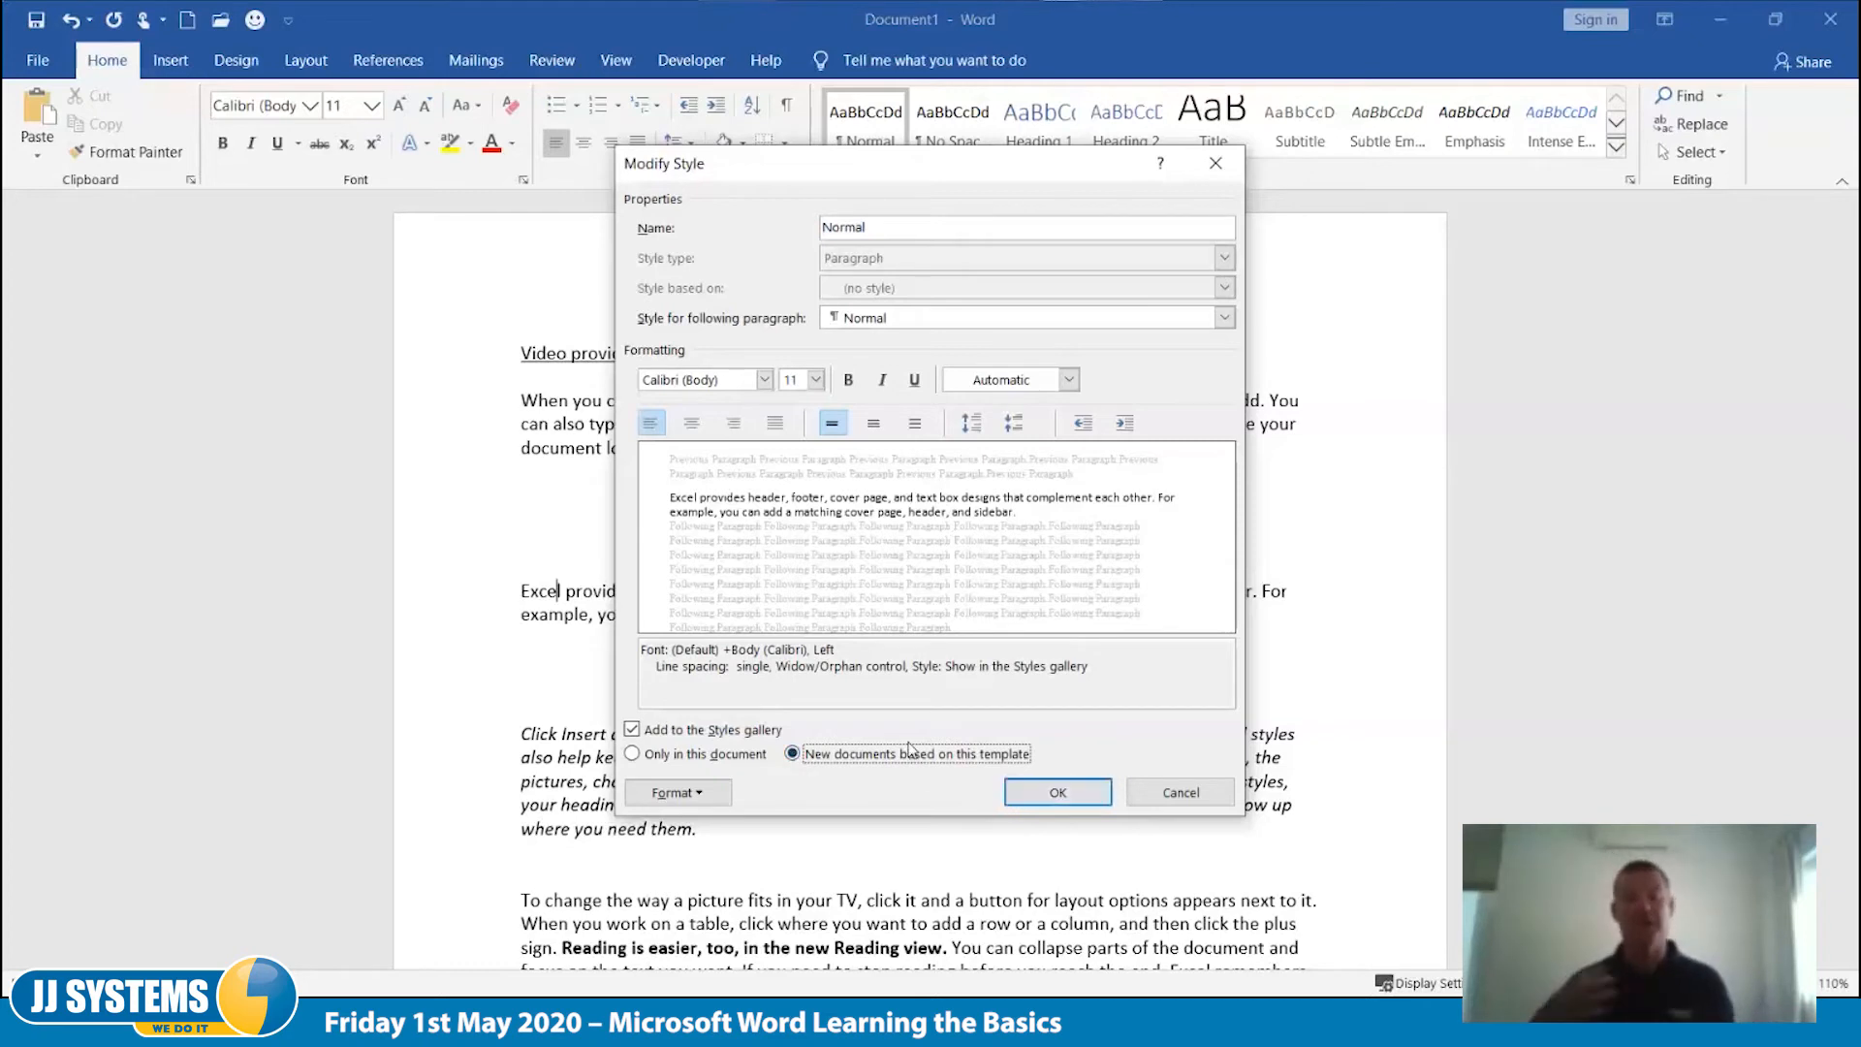
left_click(1181, 795)
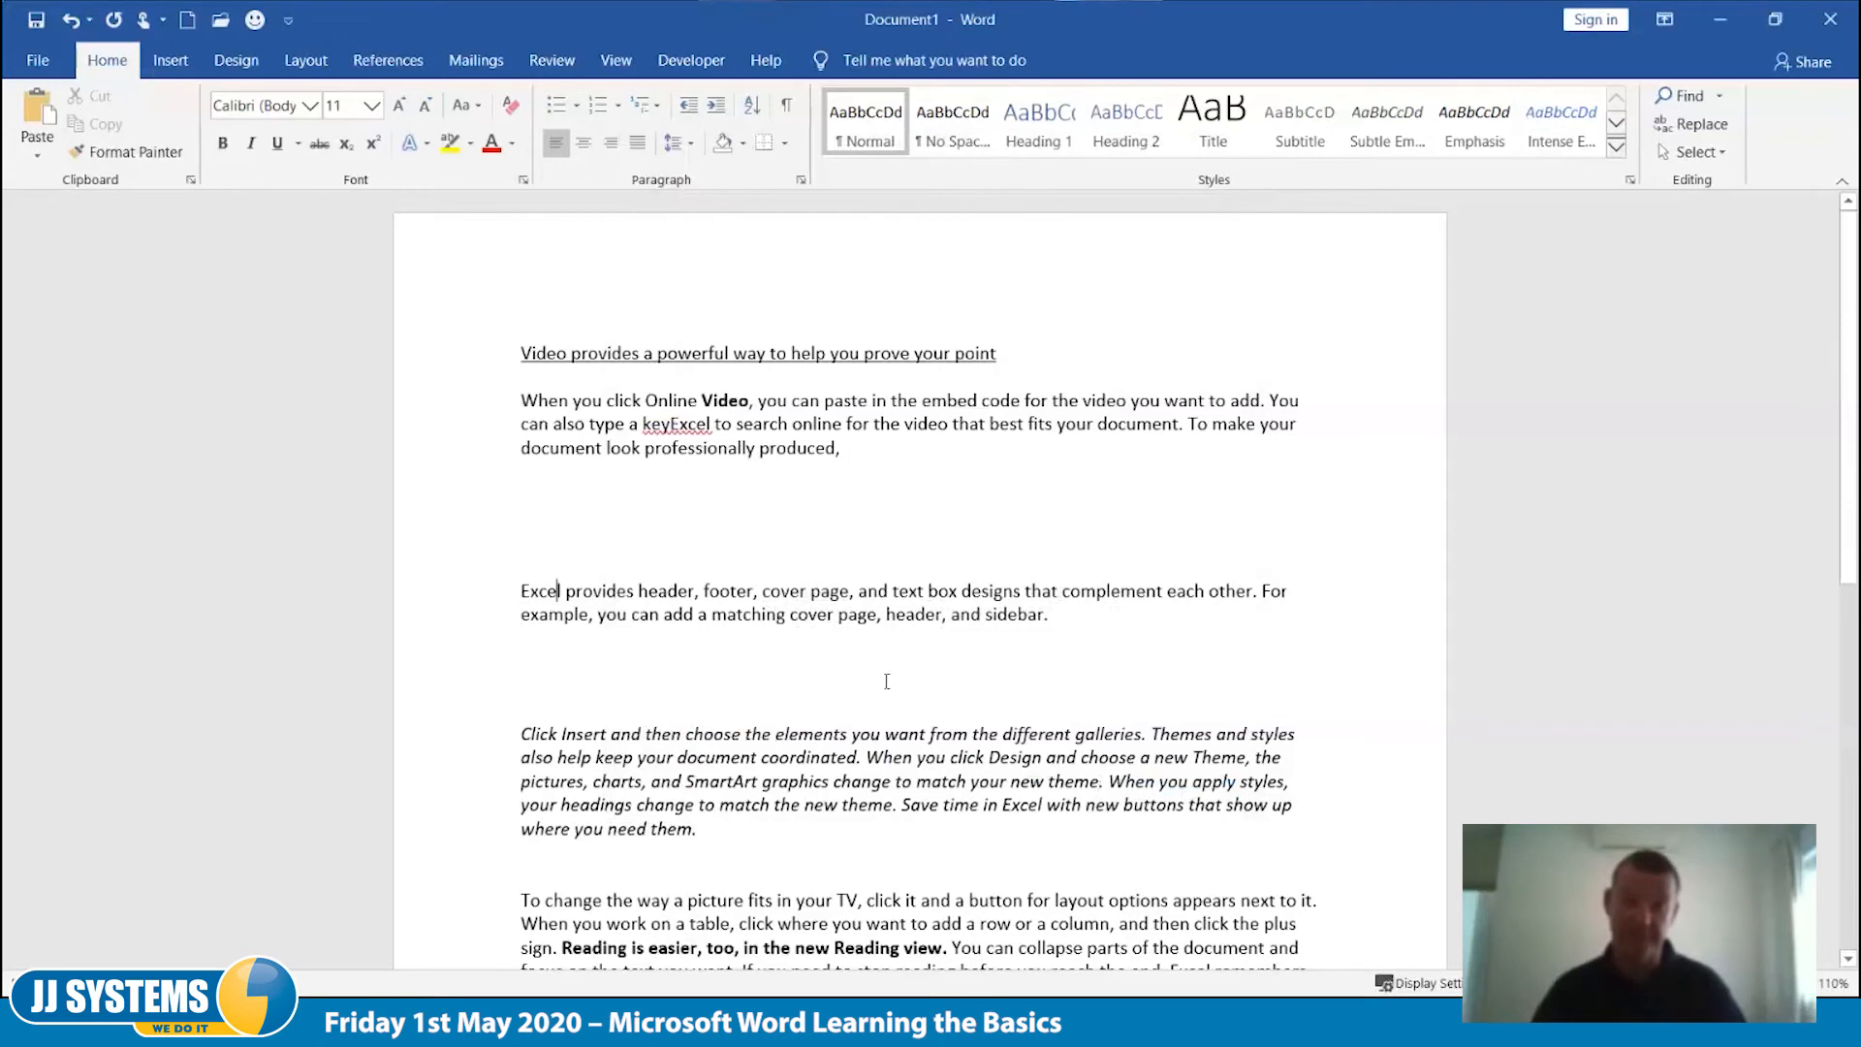
Step: Remove the blank lines before "Excel provides header" and rejoin that text with the first body paragraph
left_click(487, 465)
left_click(481, 592, "shift")
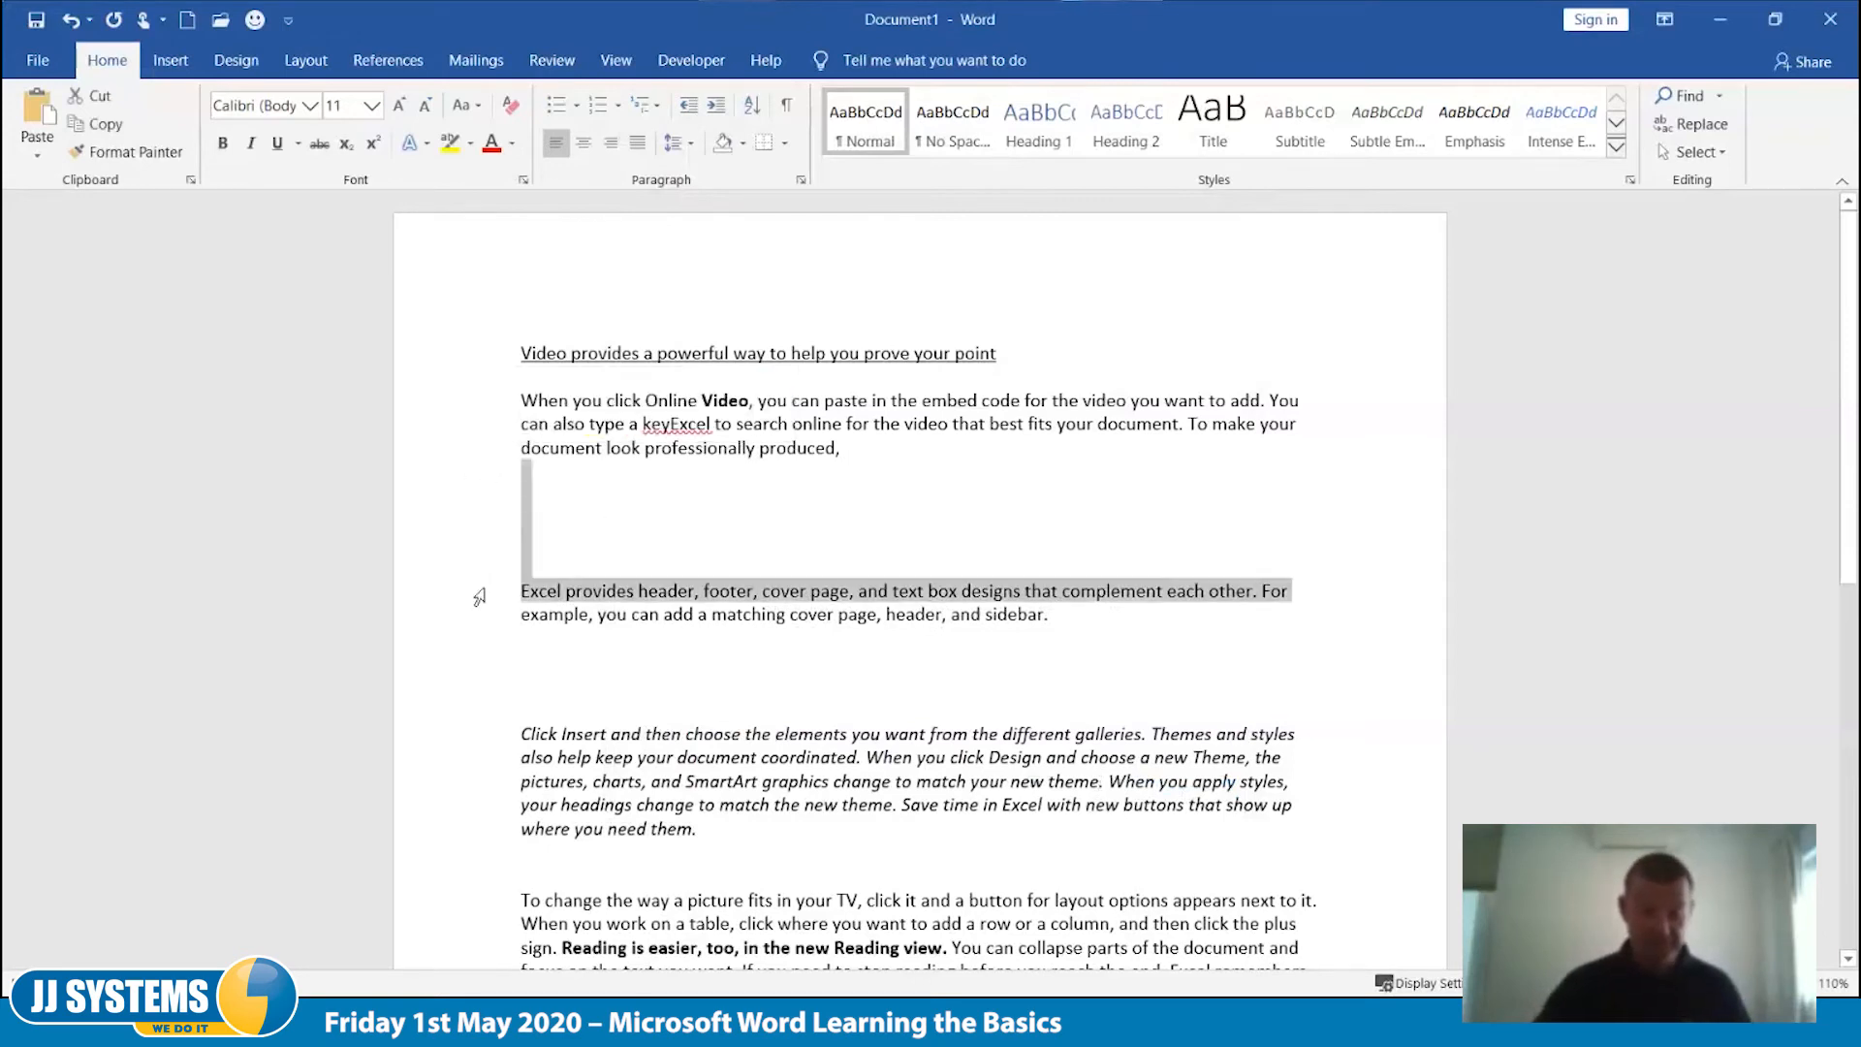
left_click_drag(489, 585, 488, 574)
key("Delete")
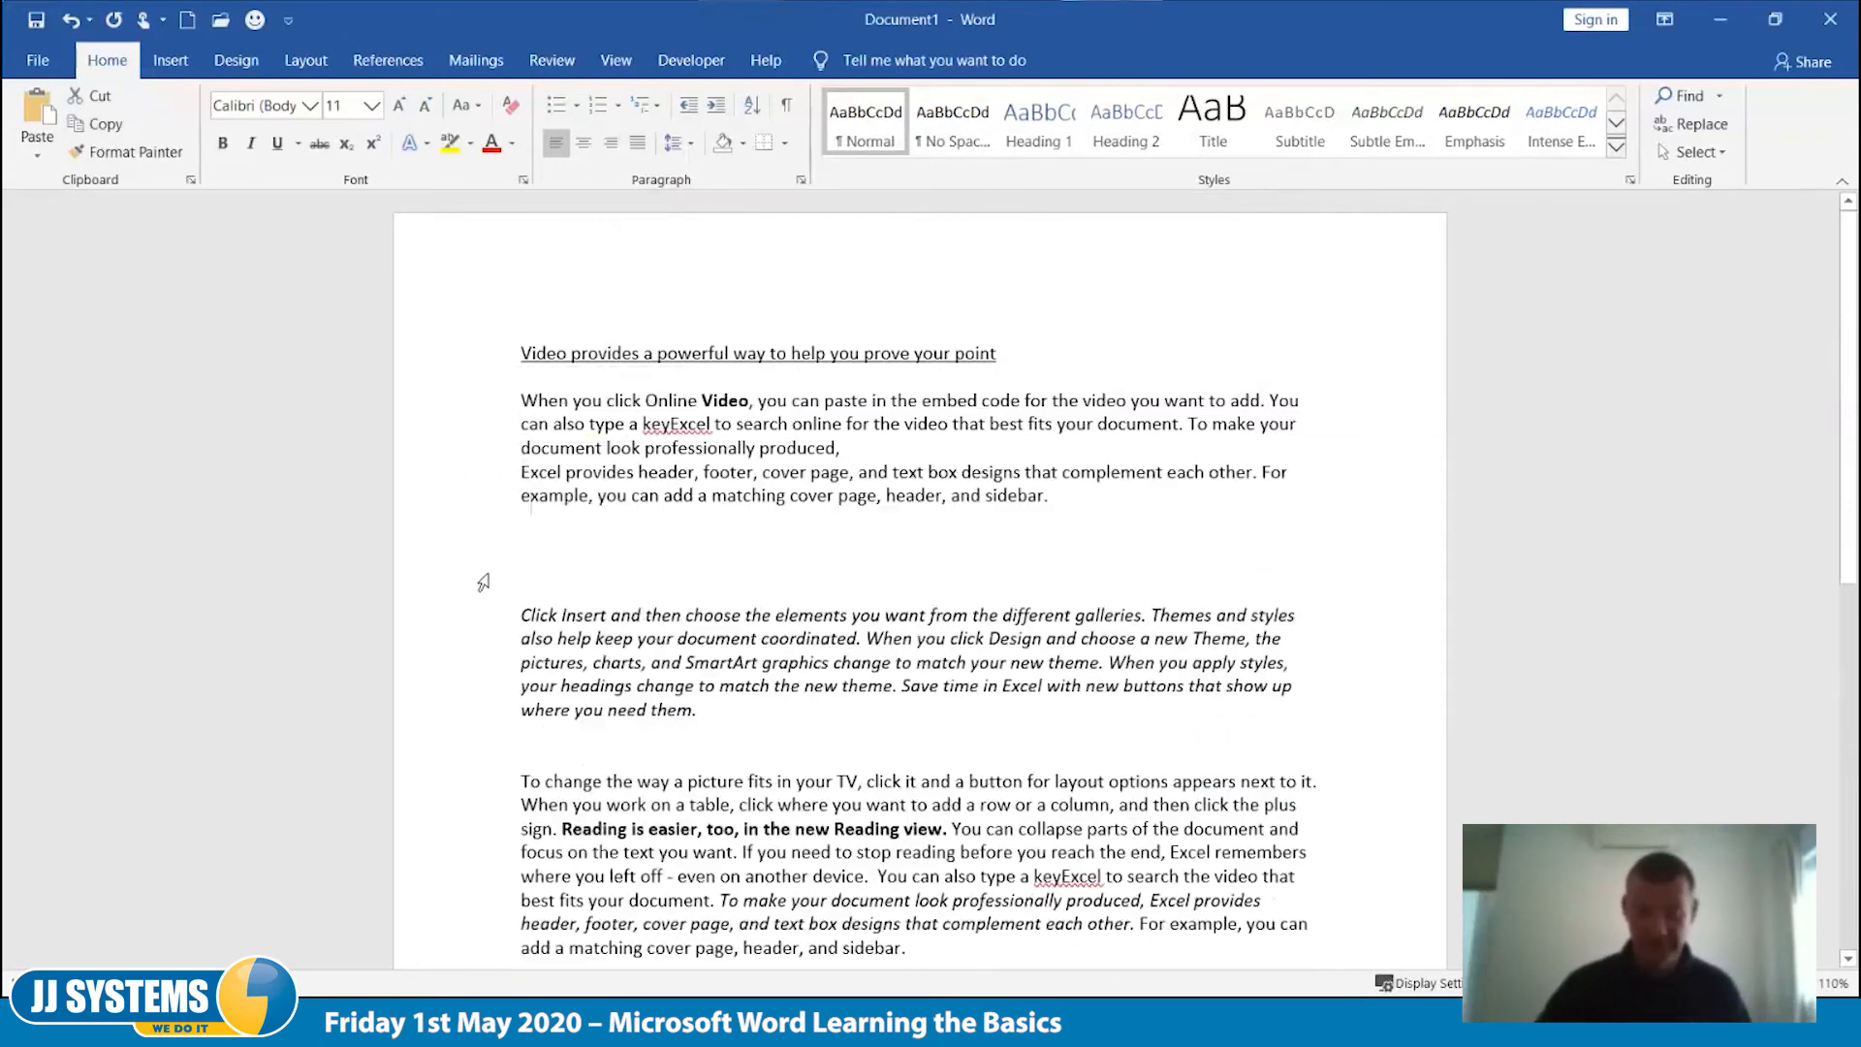
key("BackSpace")
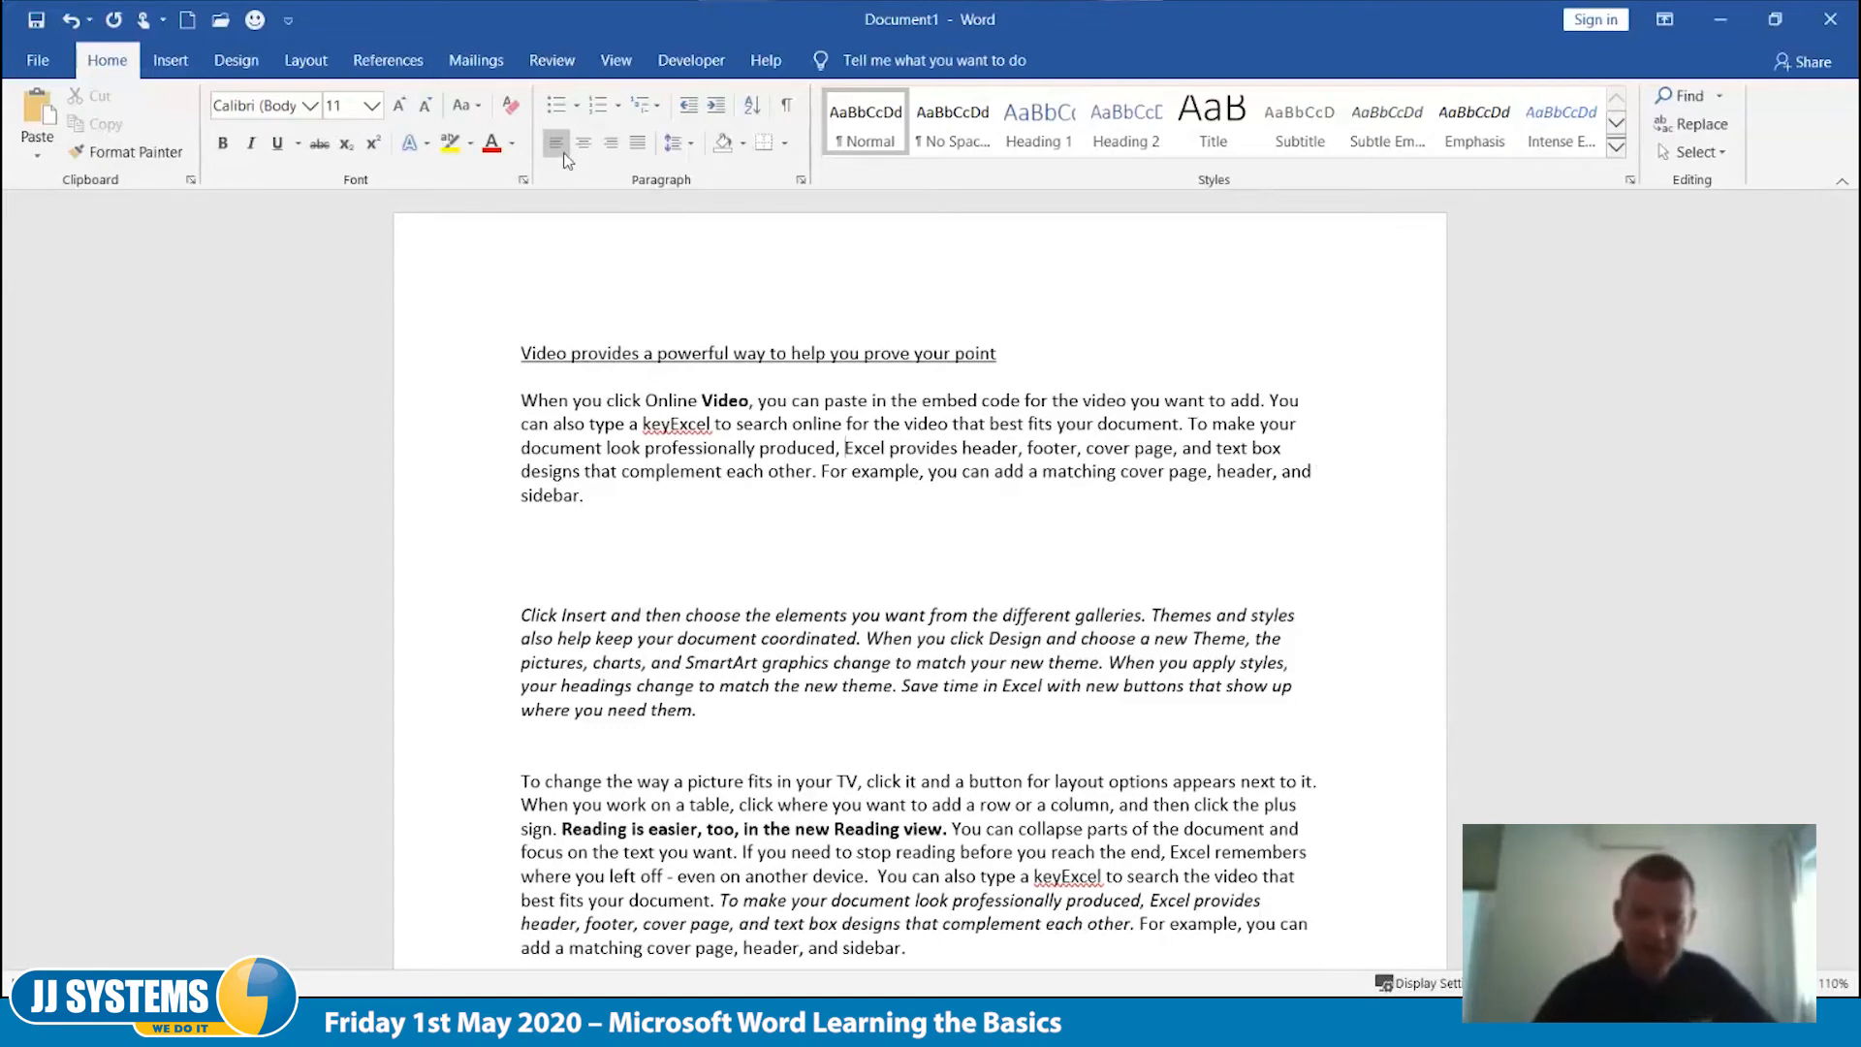
Step: Centre the underlined heading and justify the first body paragraph beginning "When you click Online Video"
left_click(681, 355)
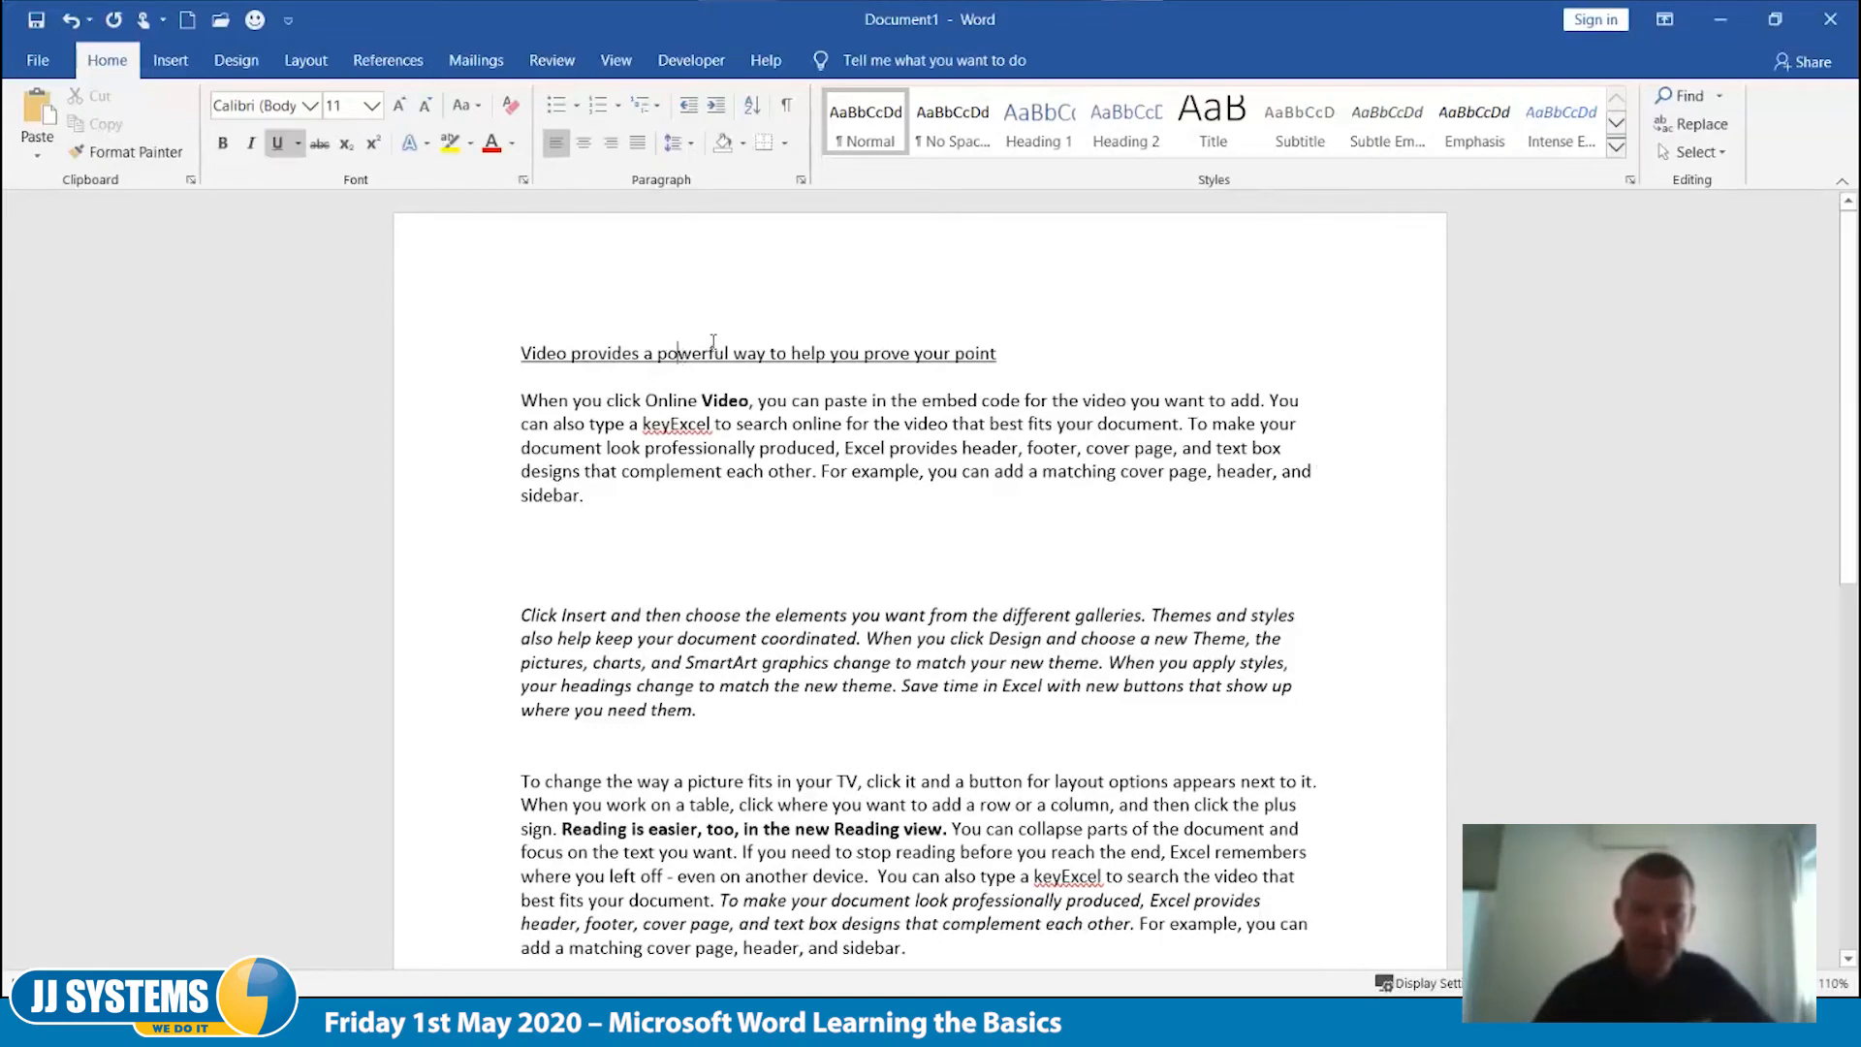
left_click(583, 144)
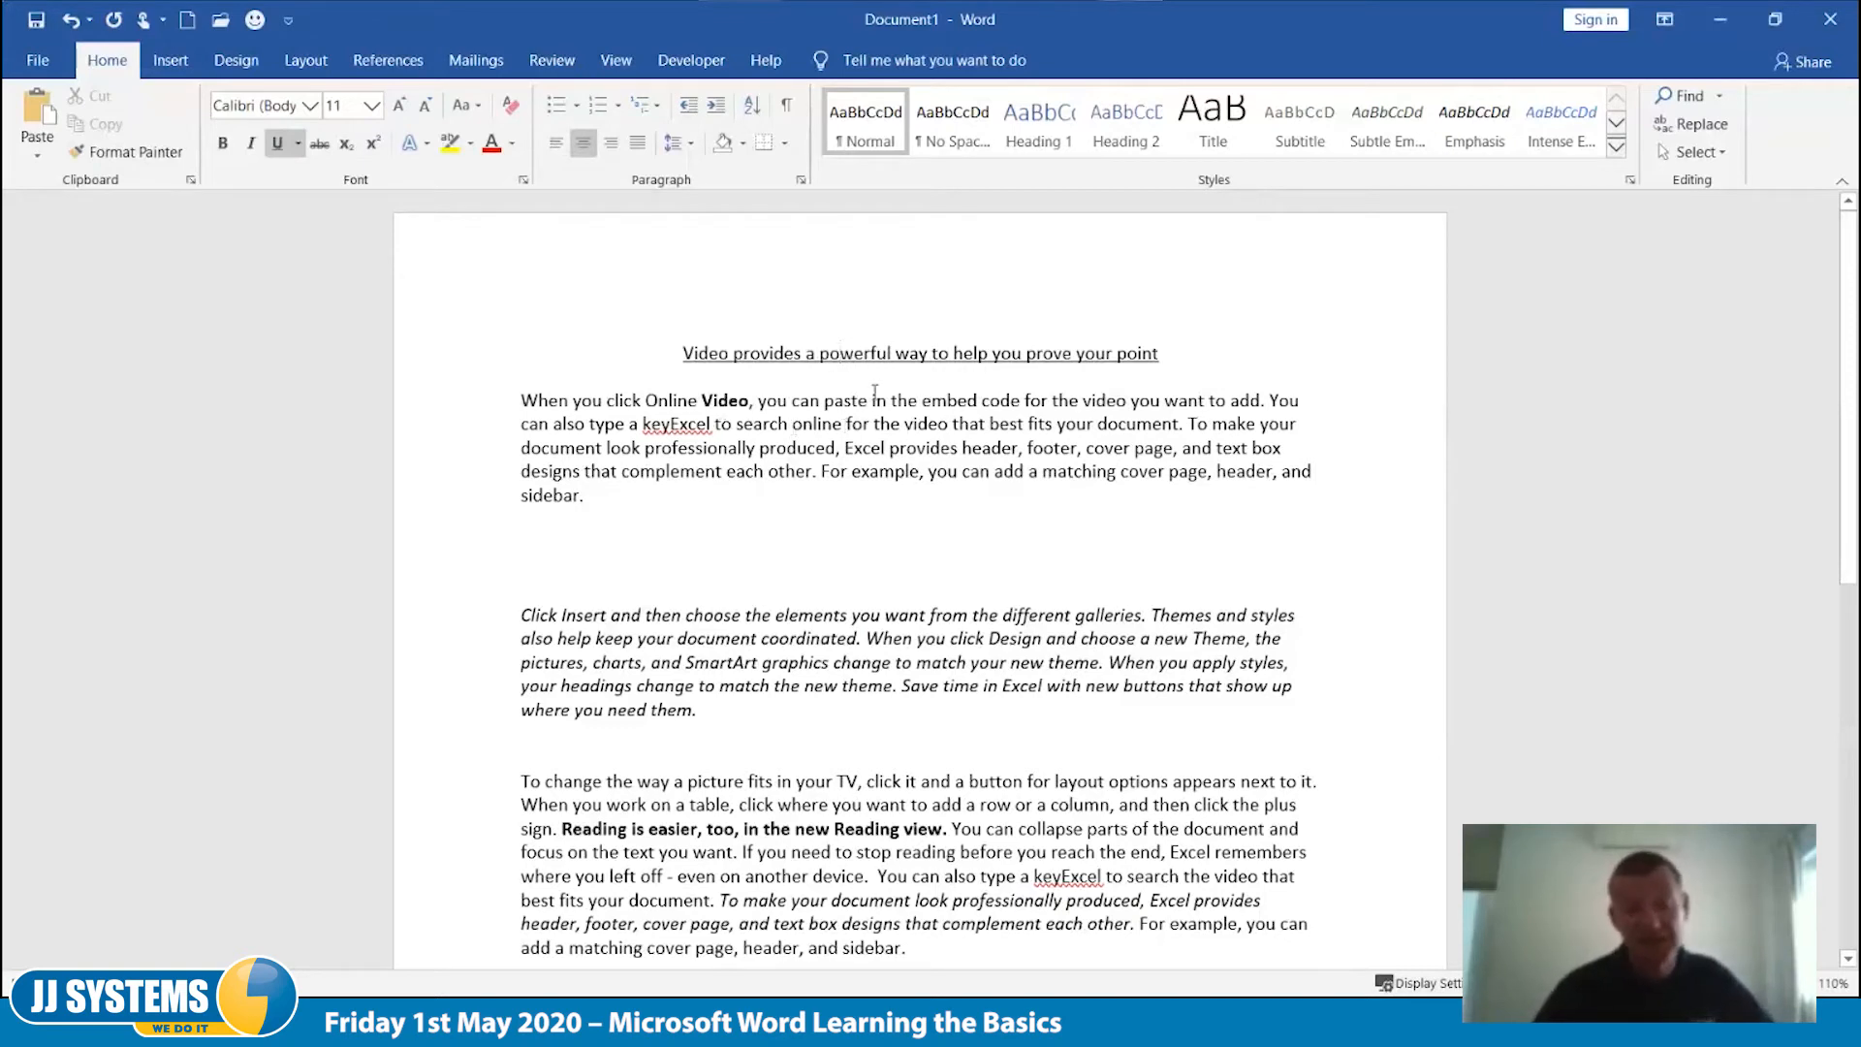
left_click(639, 147)
left_click(990, 513)
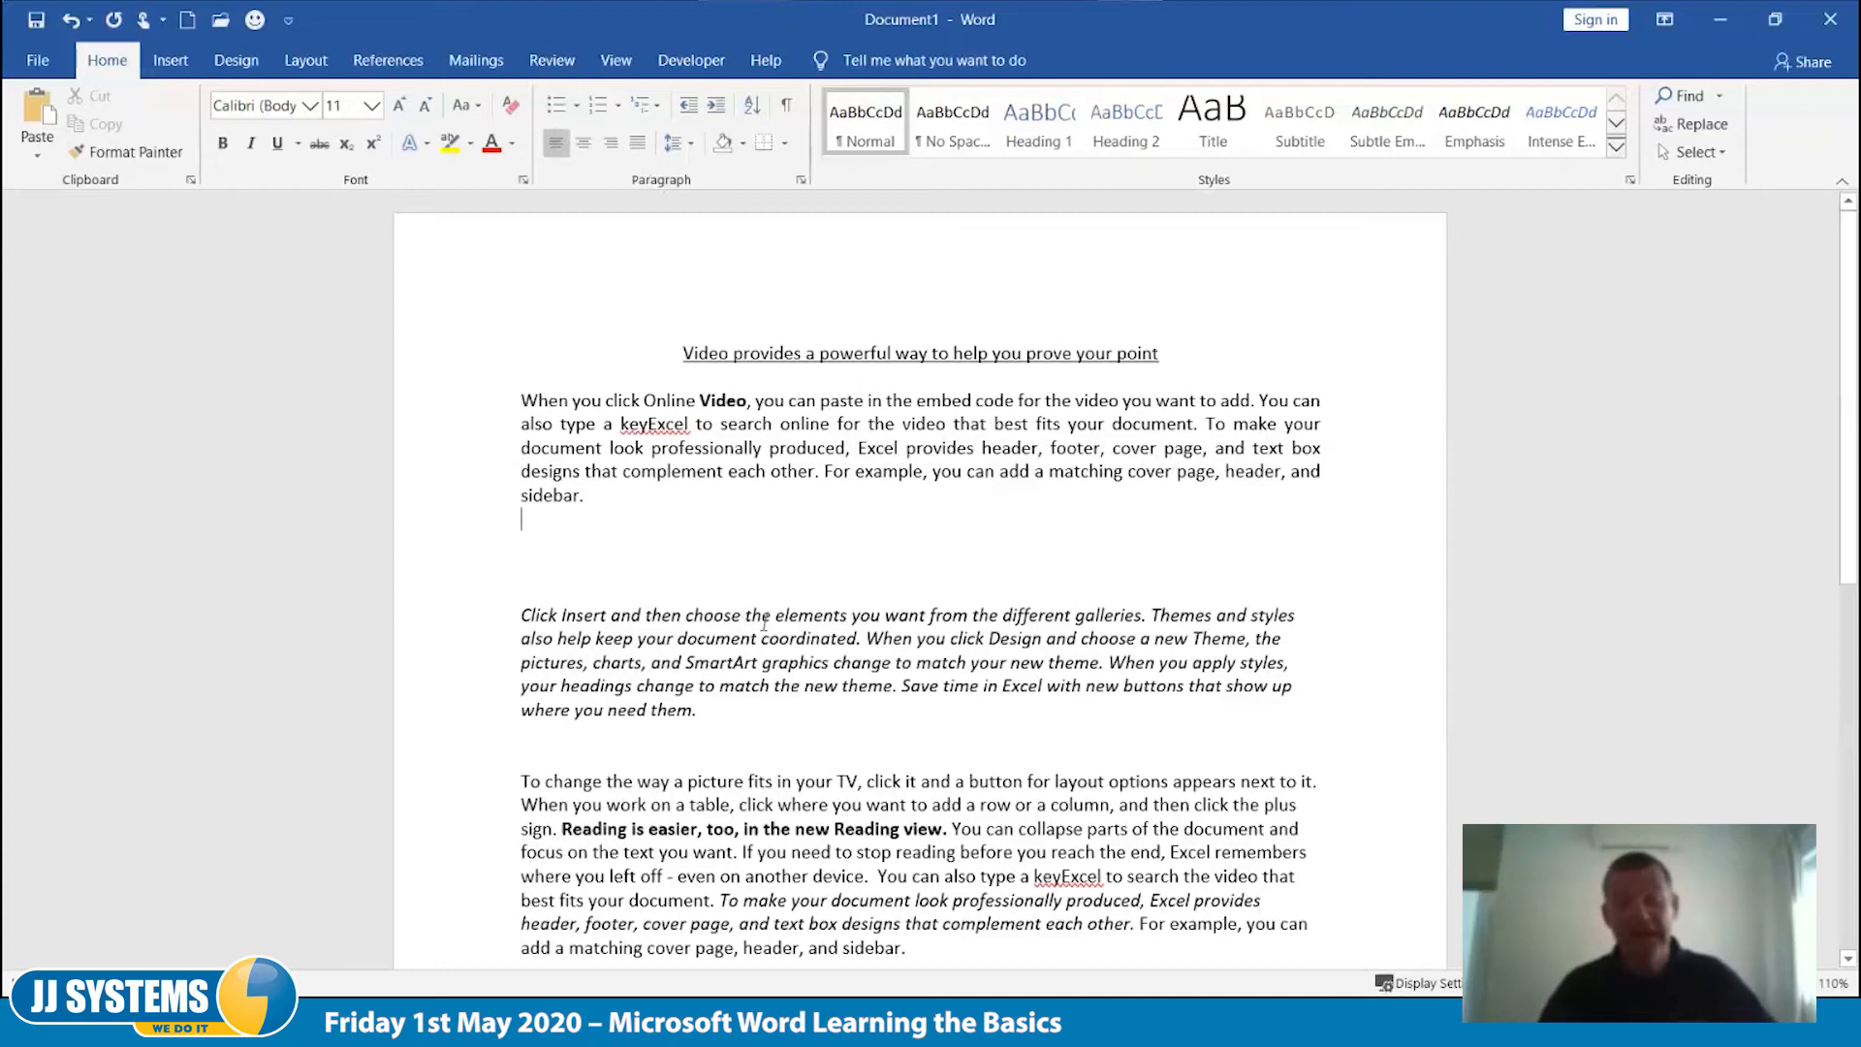
Step: Right-align the italic "Click Insert" paragraph and check its paragraph settings without changing them
left_click(914, 639)
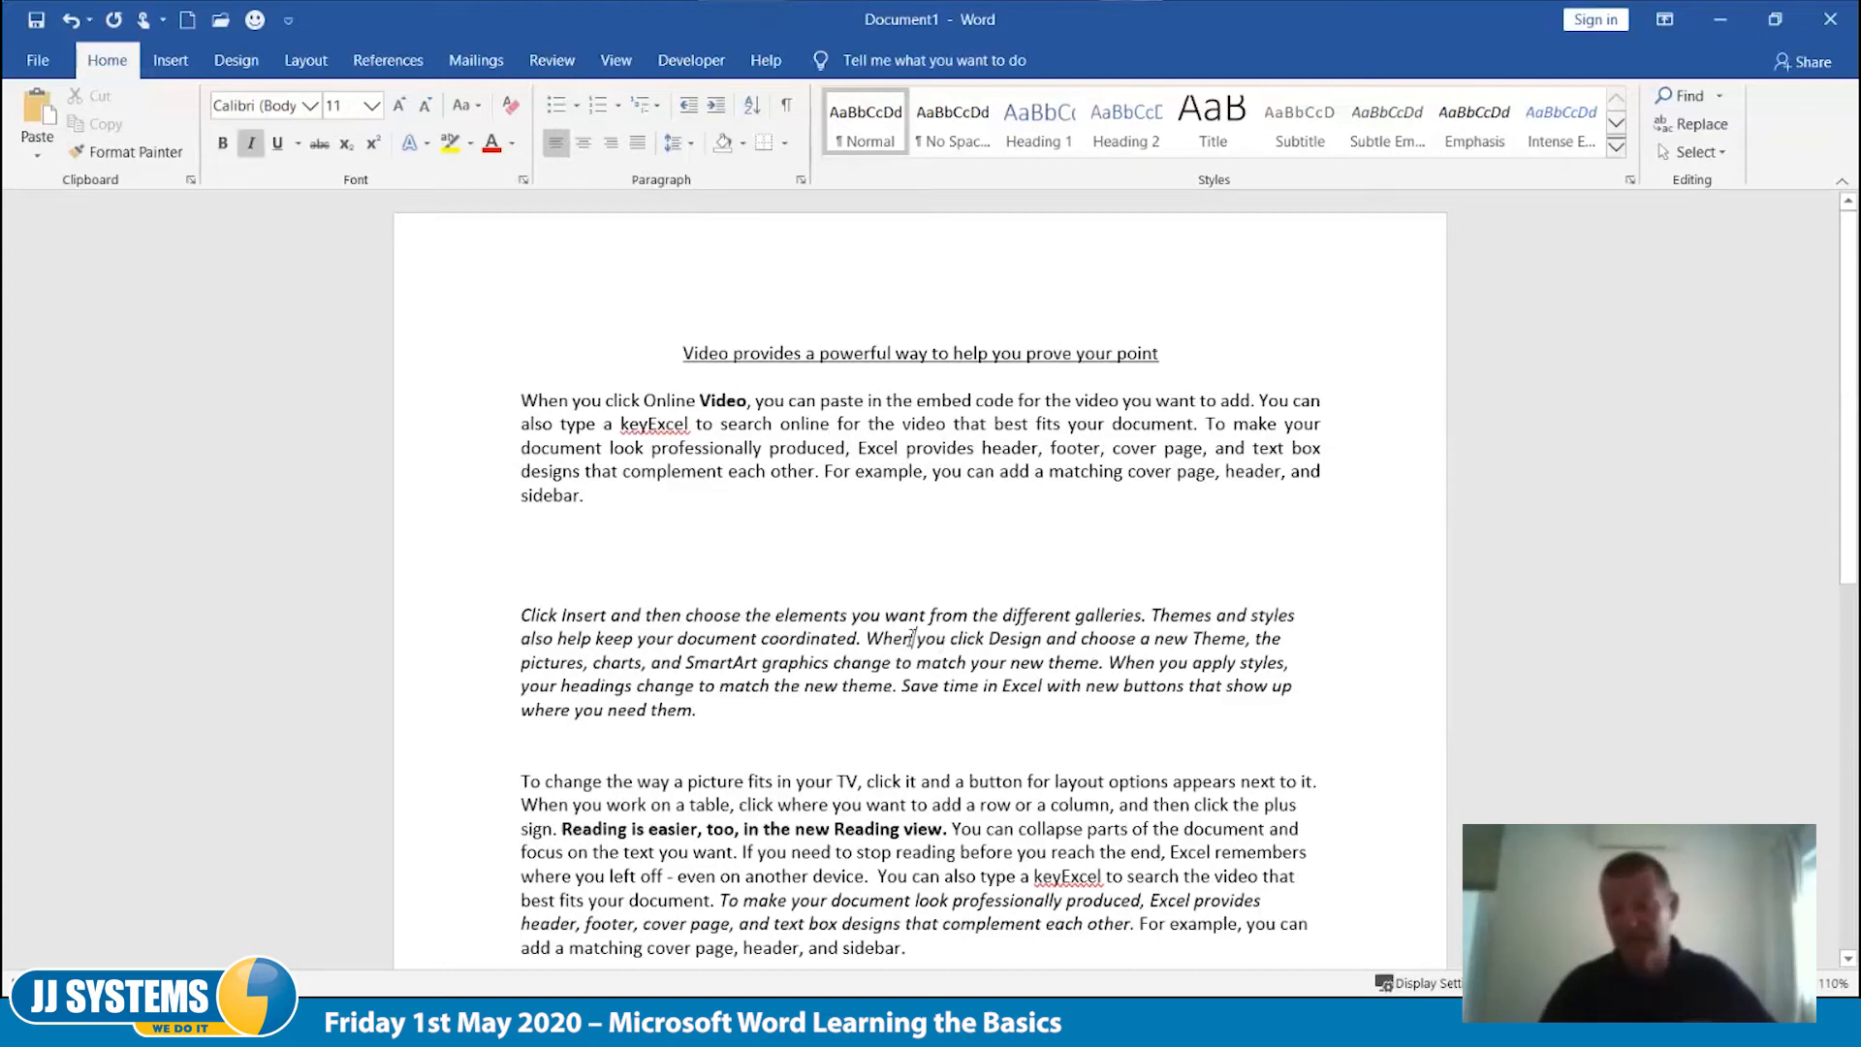
left_click(609, 144)
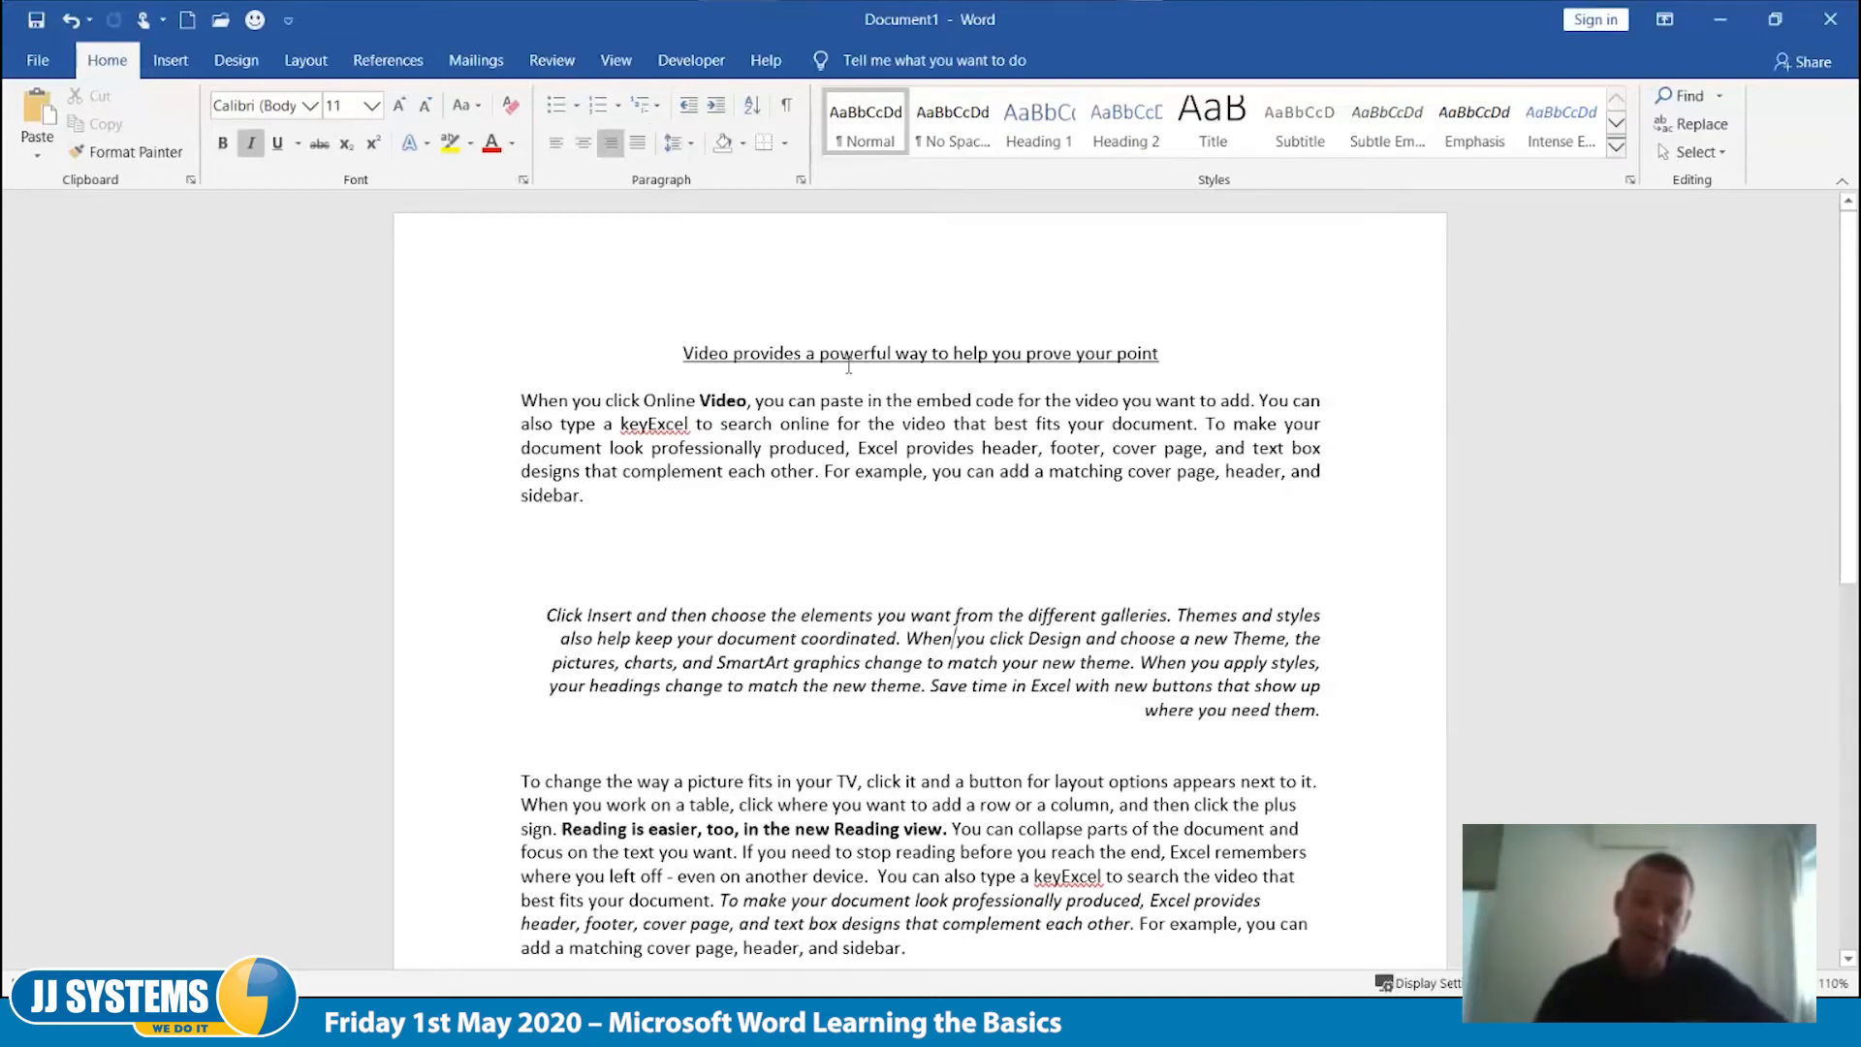
left_click(801, 181)
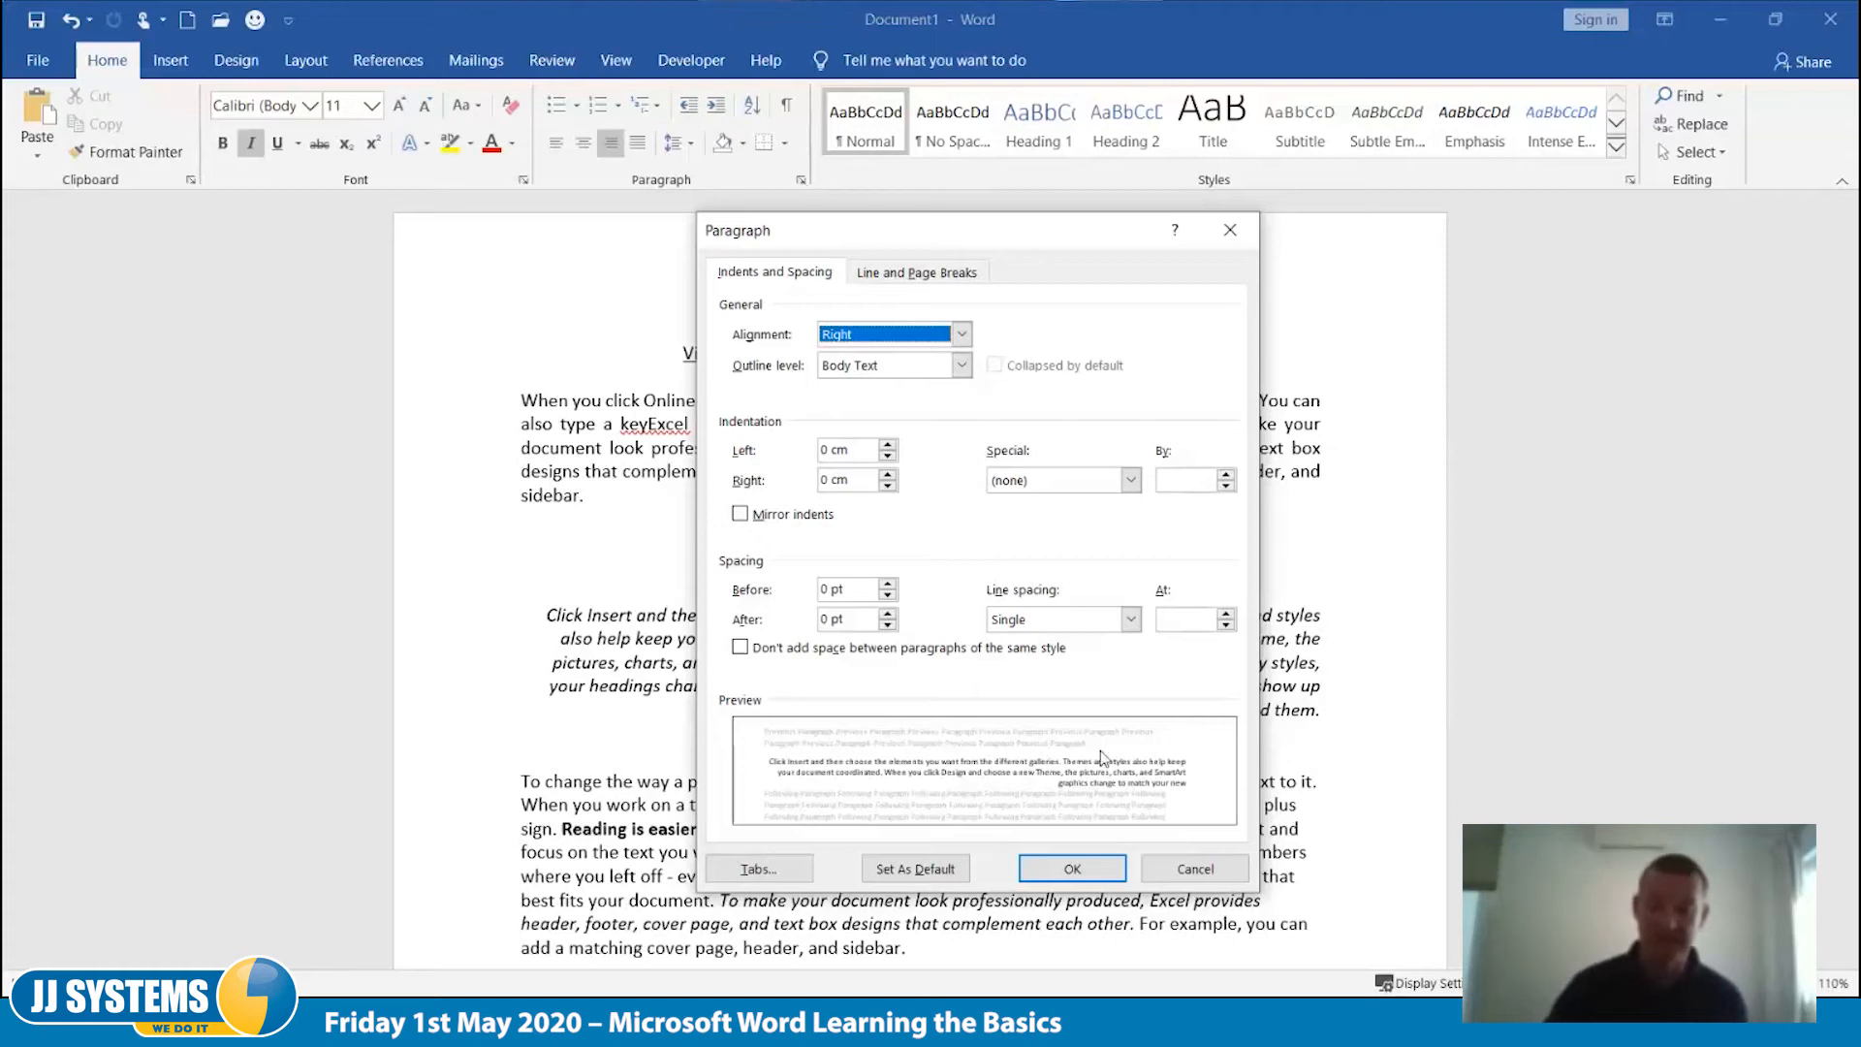
left_click(1181, 868)
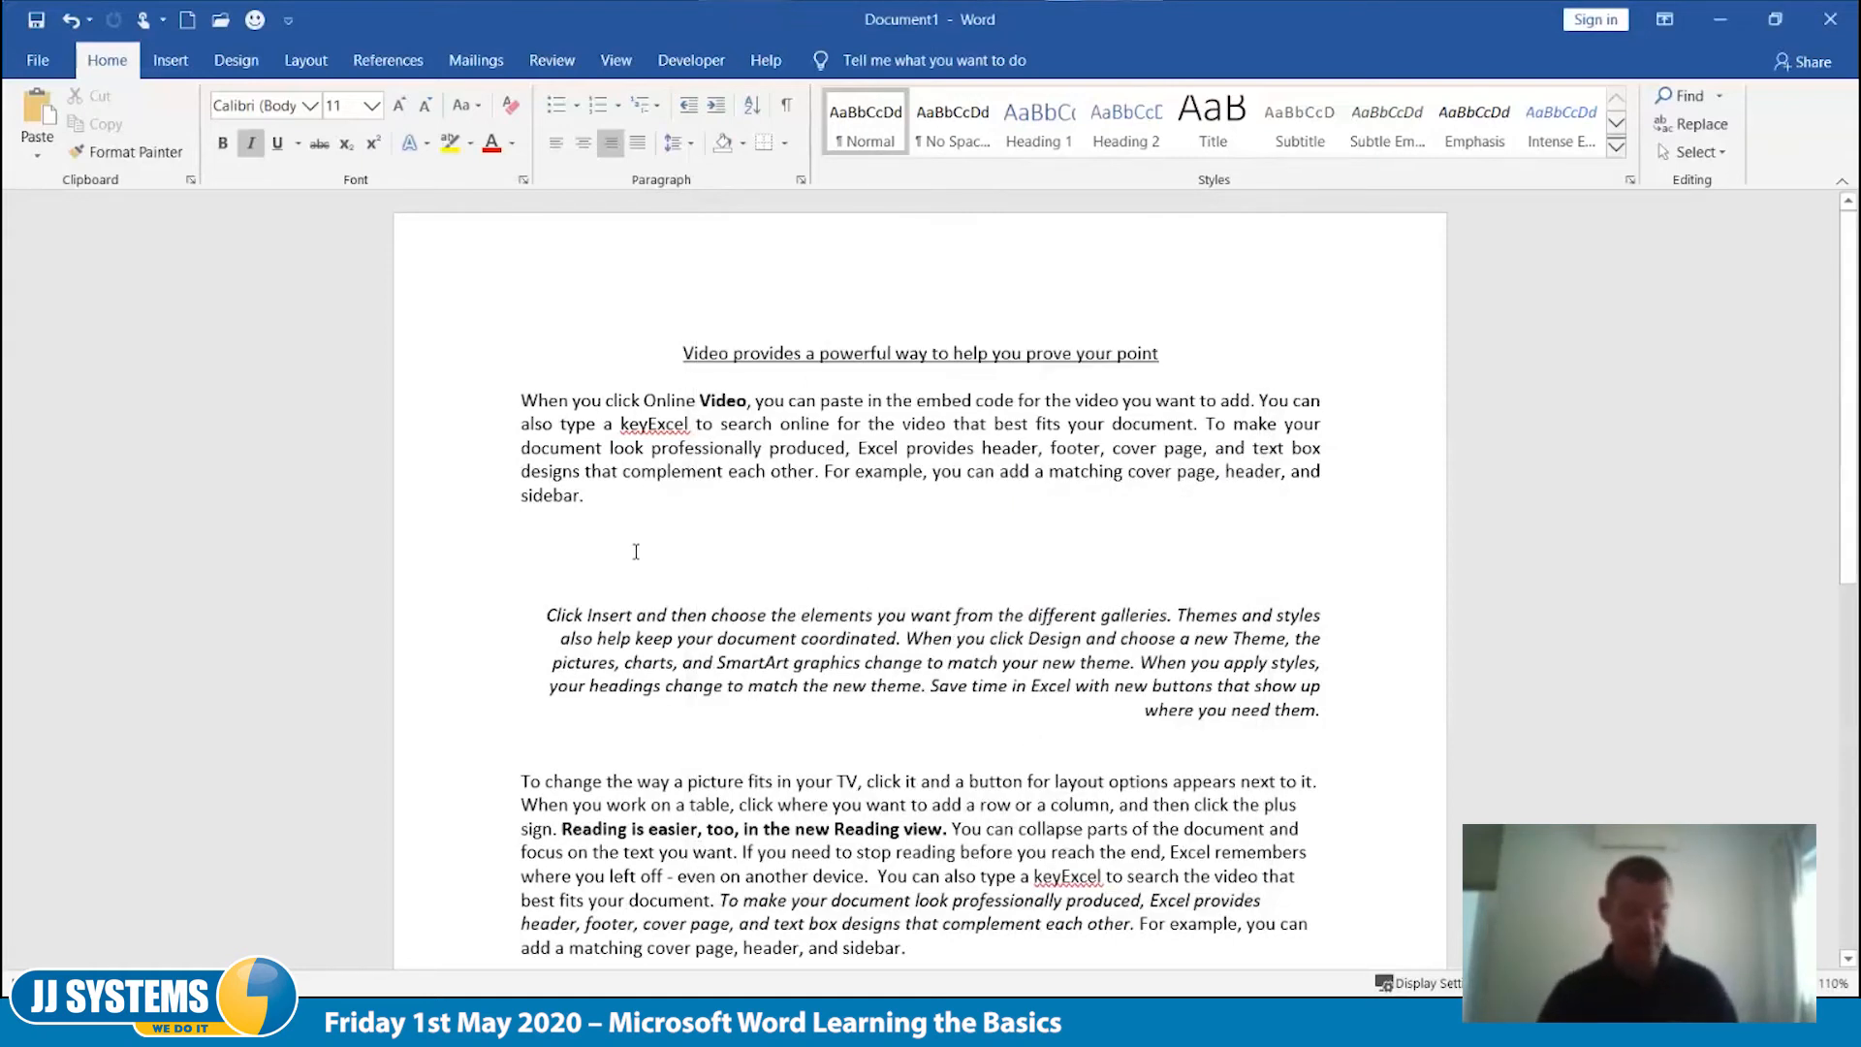
key("ctrl+a")
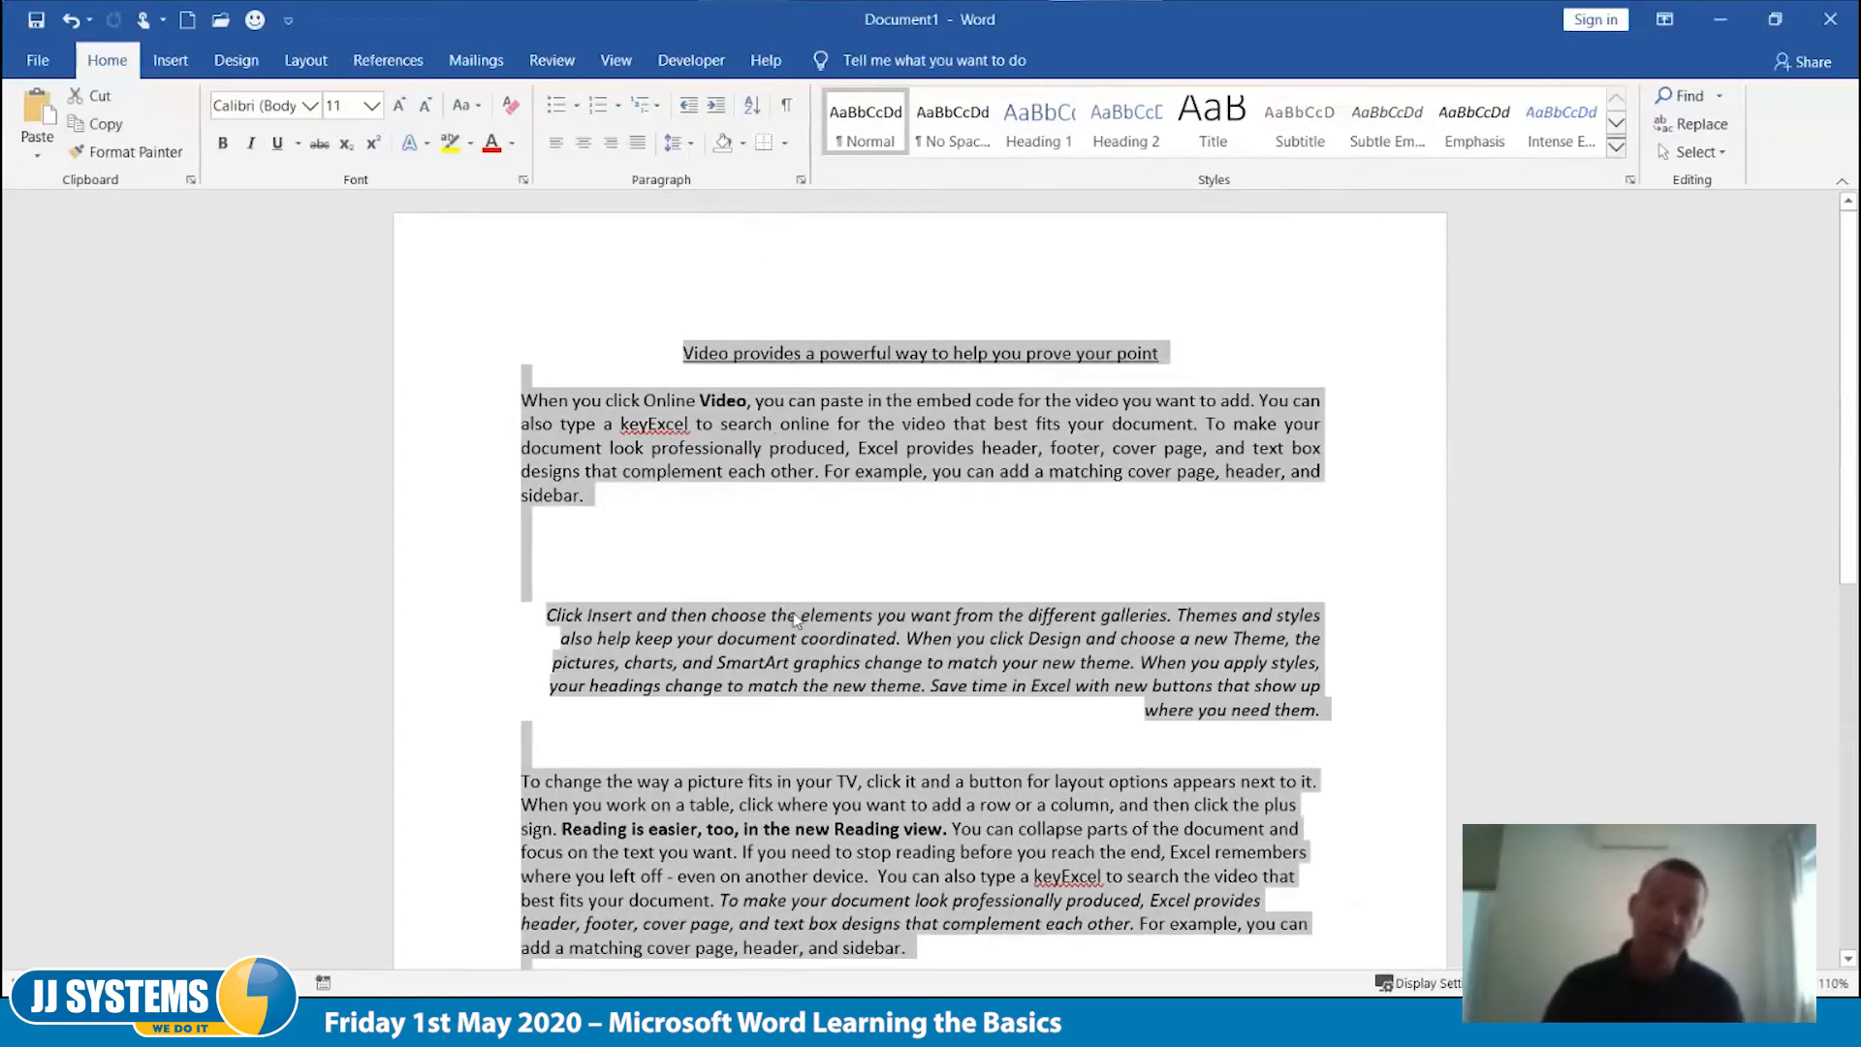
left_click(836, 574)
Step: Indent the italic "Click Insert" paragraph by 5 cm on the left and 1 cm on the right
left_click(890, 638)
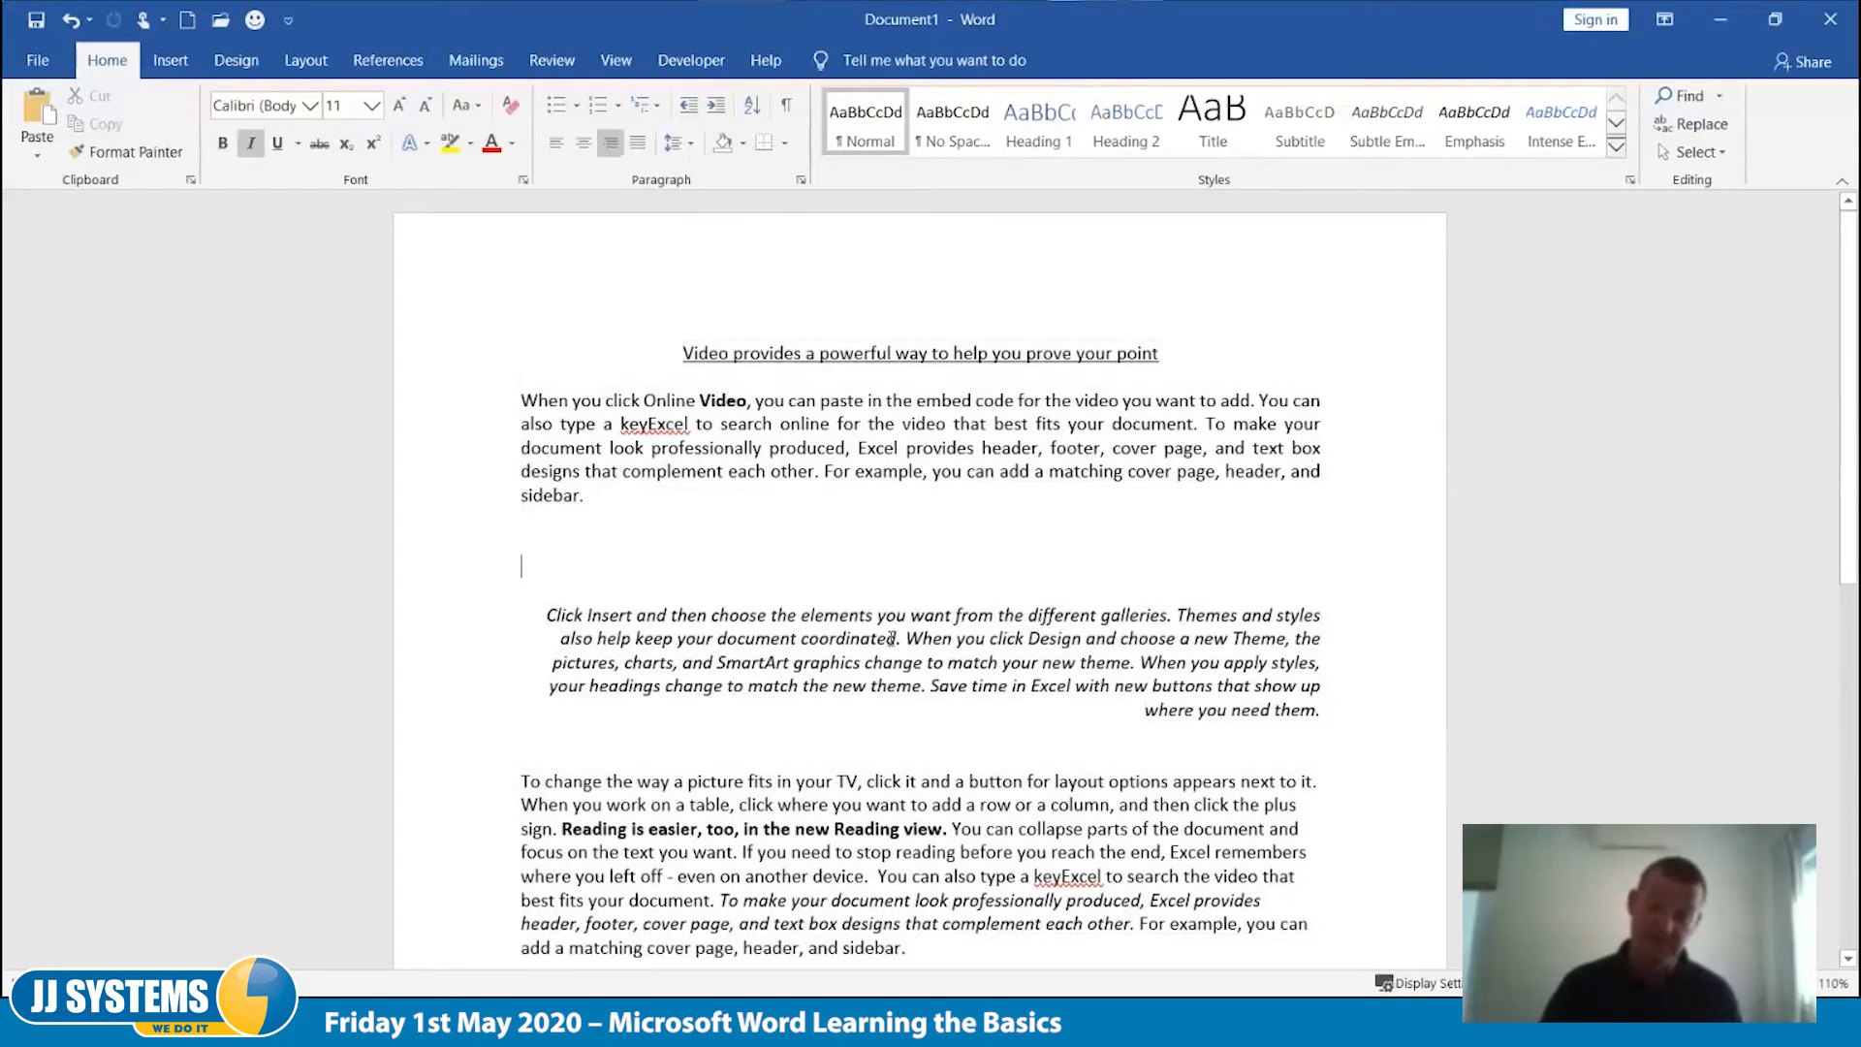
left_click(801, 181)
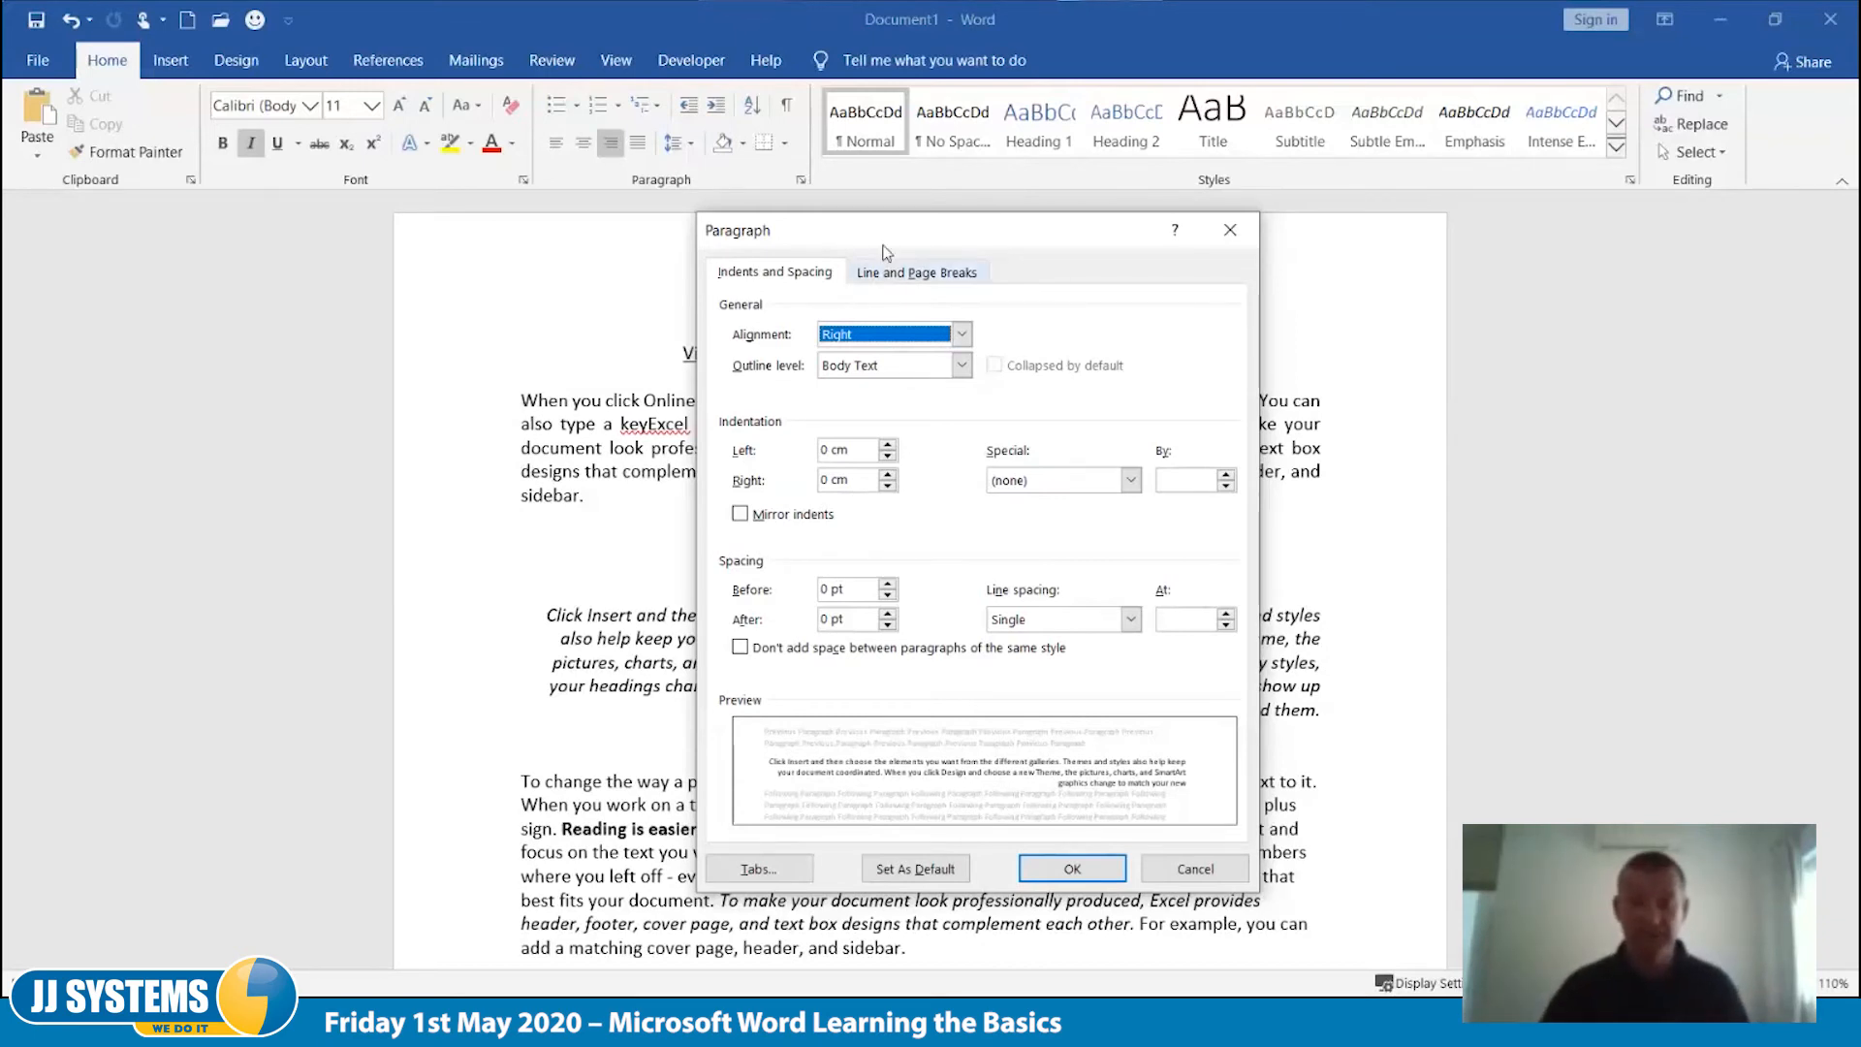
left_click_drag(886, 241, 1527, 374)
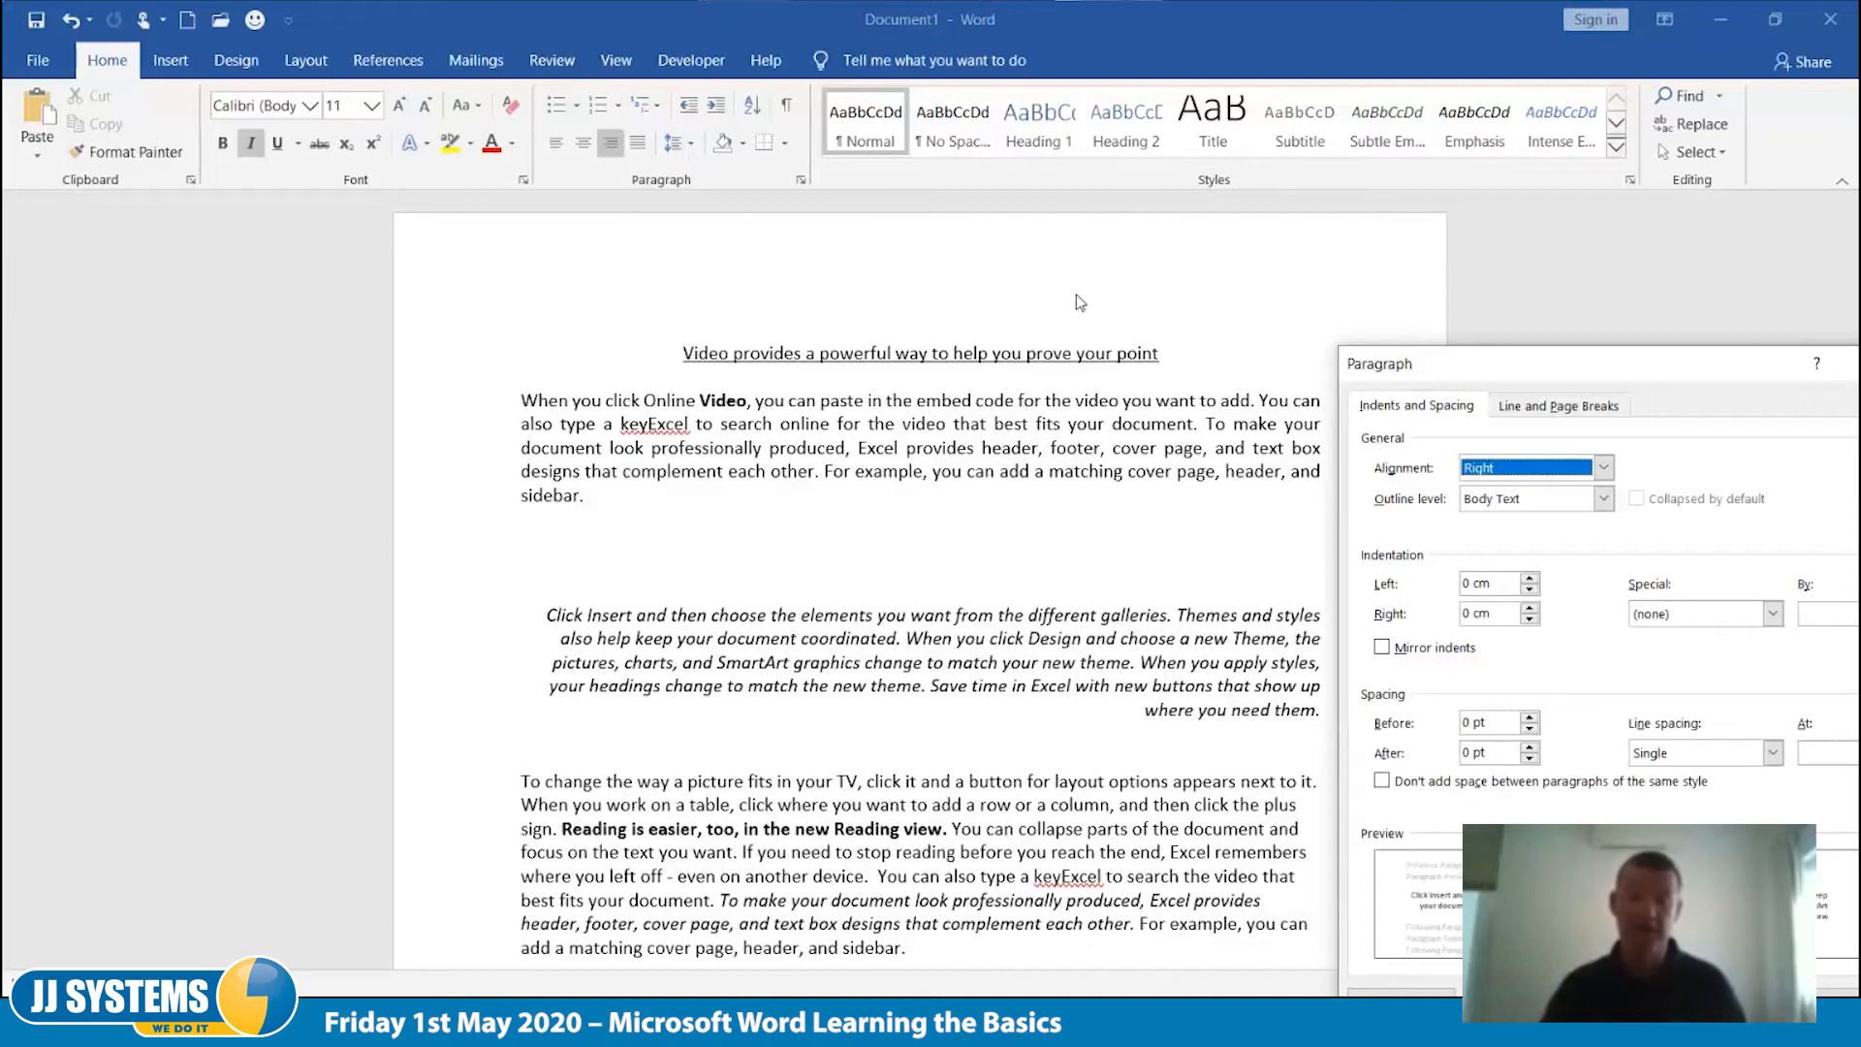
left_click_drag(1455, 371, 1078, 298)
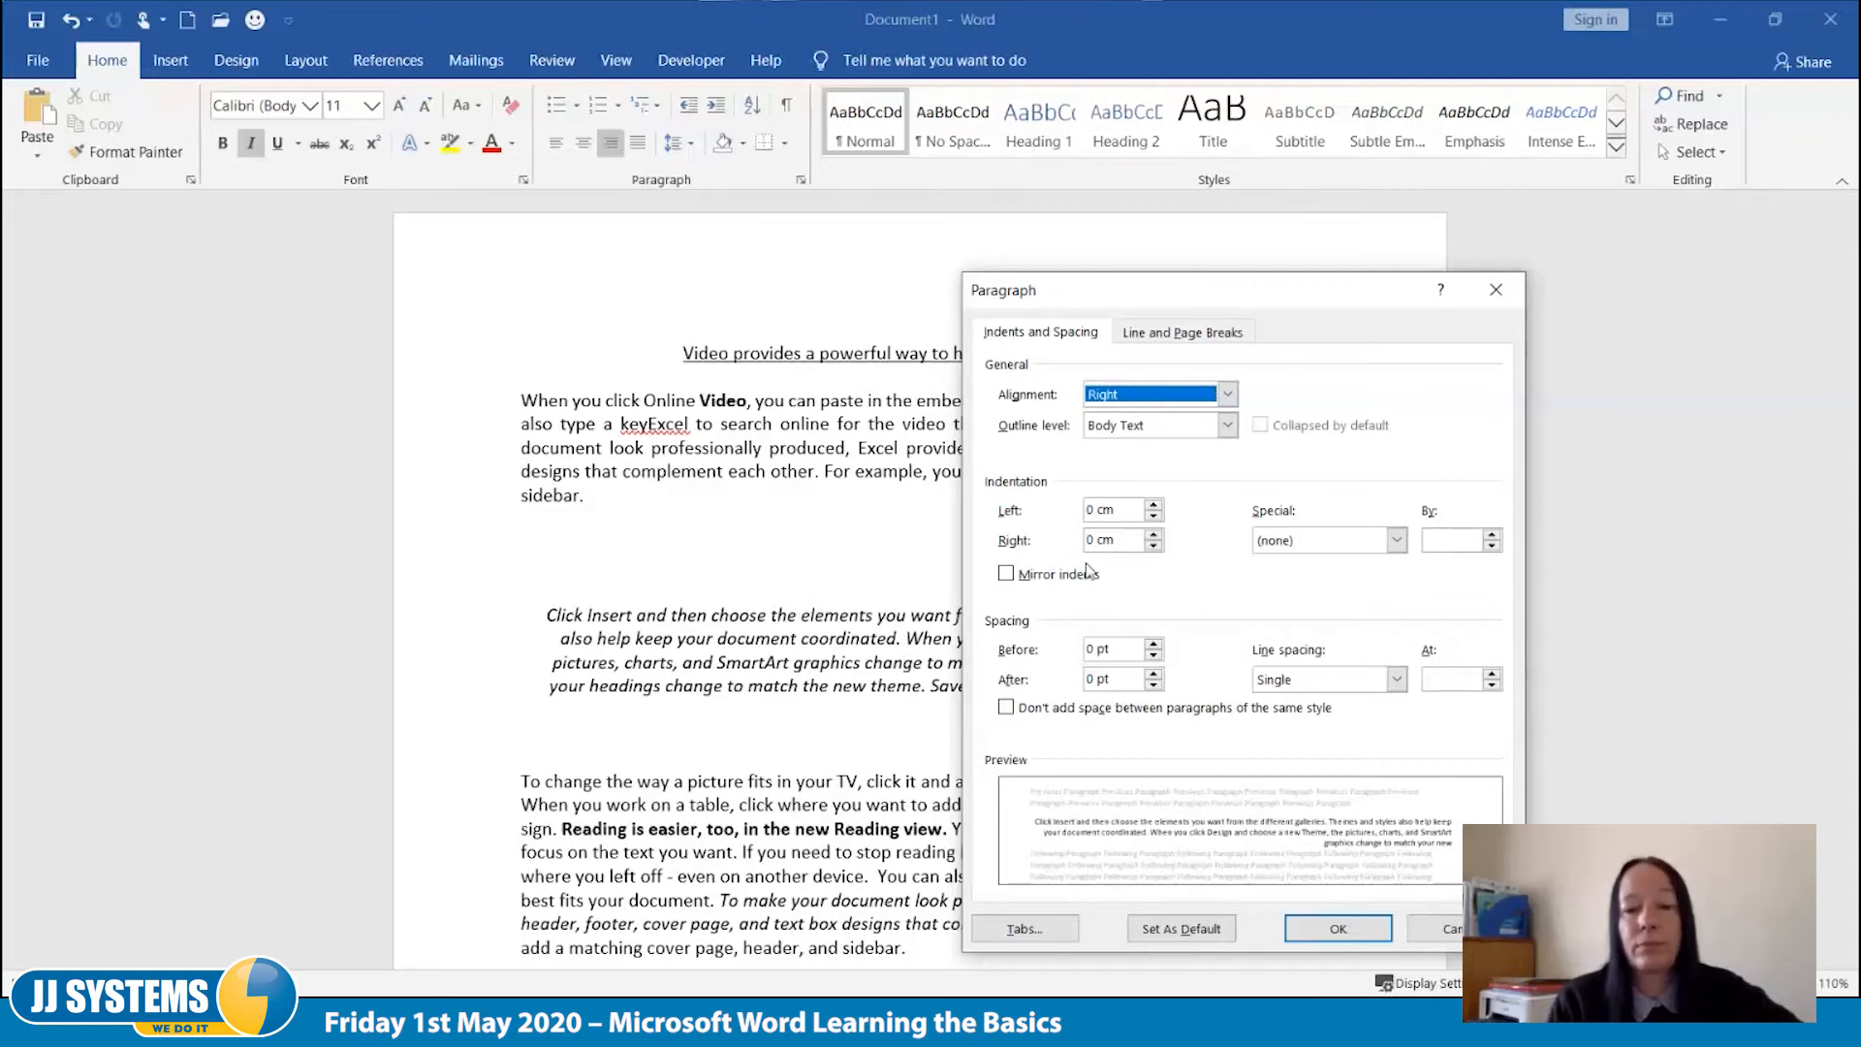
left_click_drag(1133, 504, 1056, 514)
type("5")
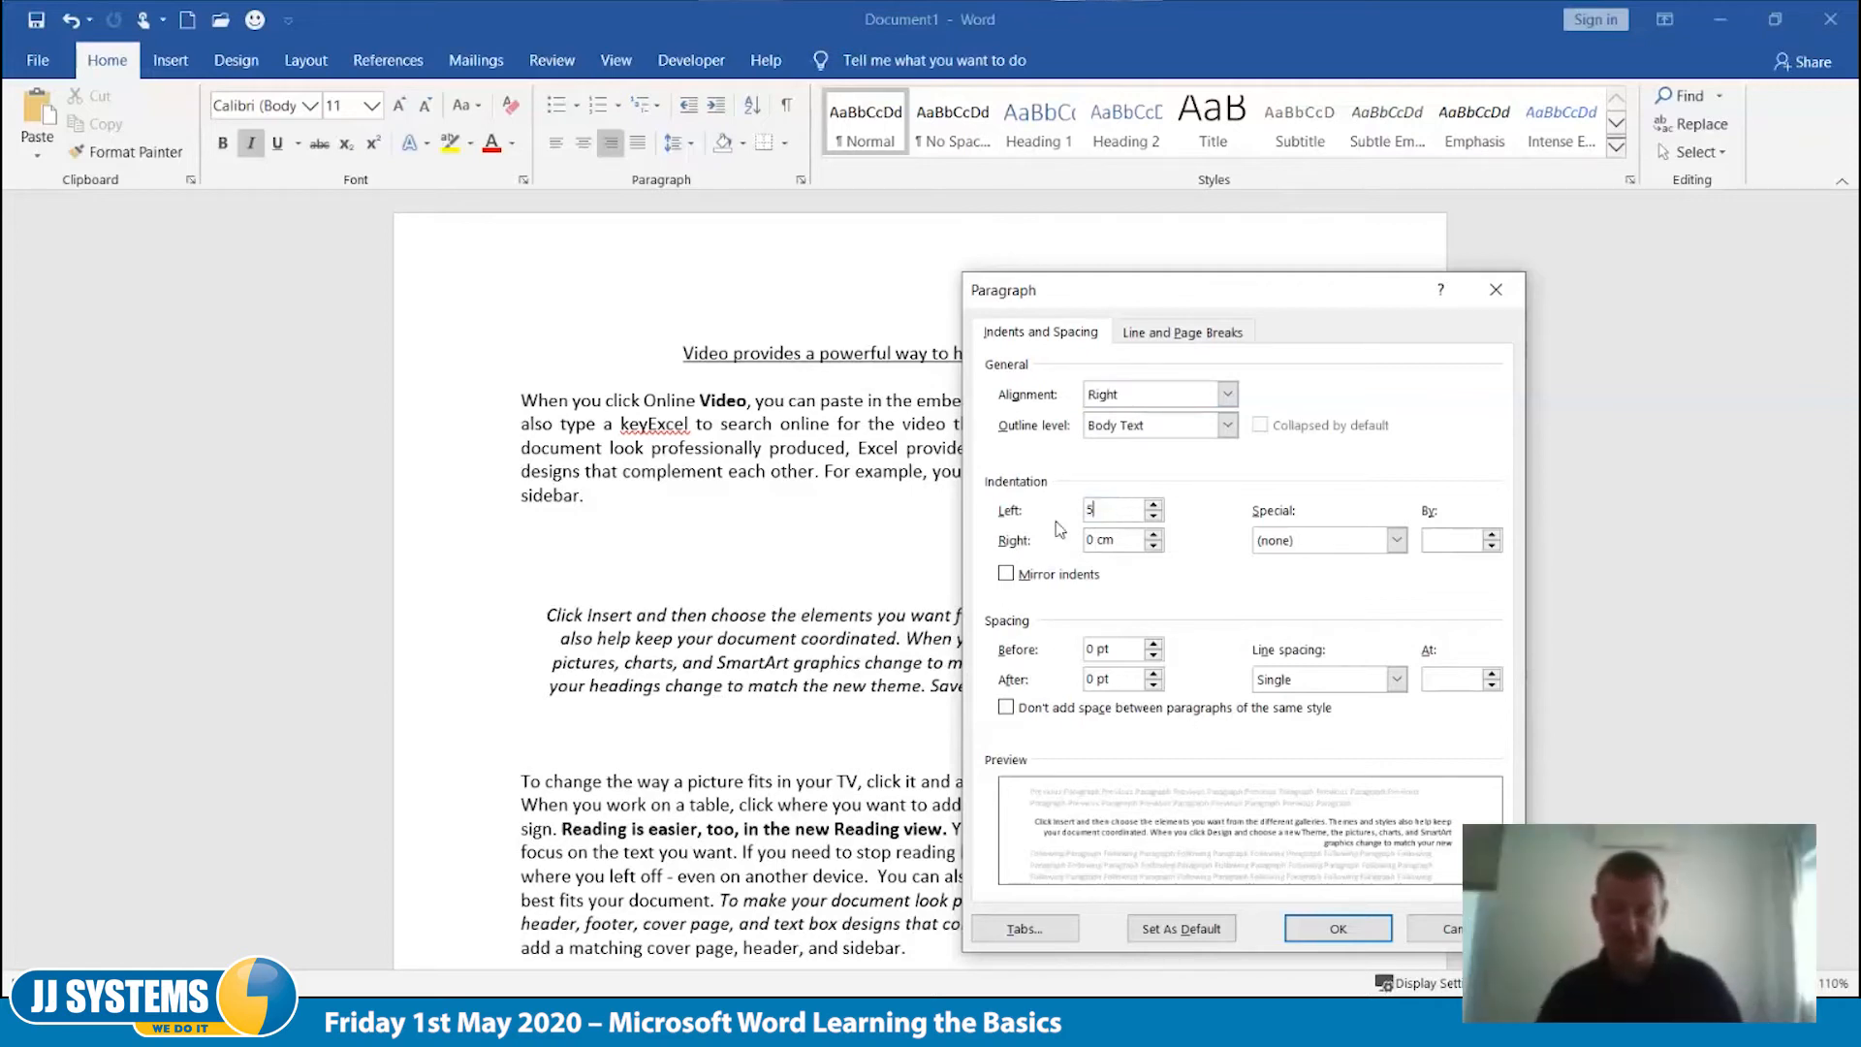
key("Tab")
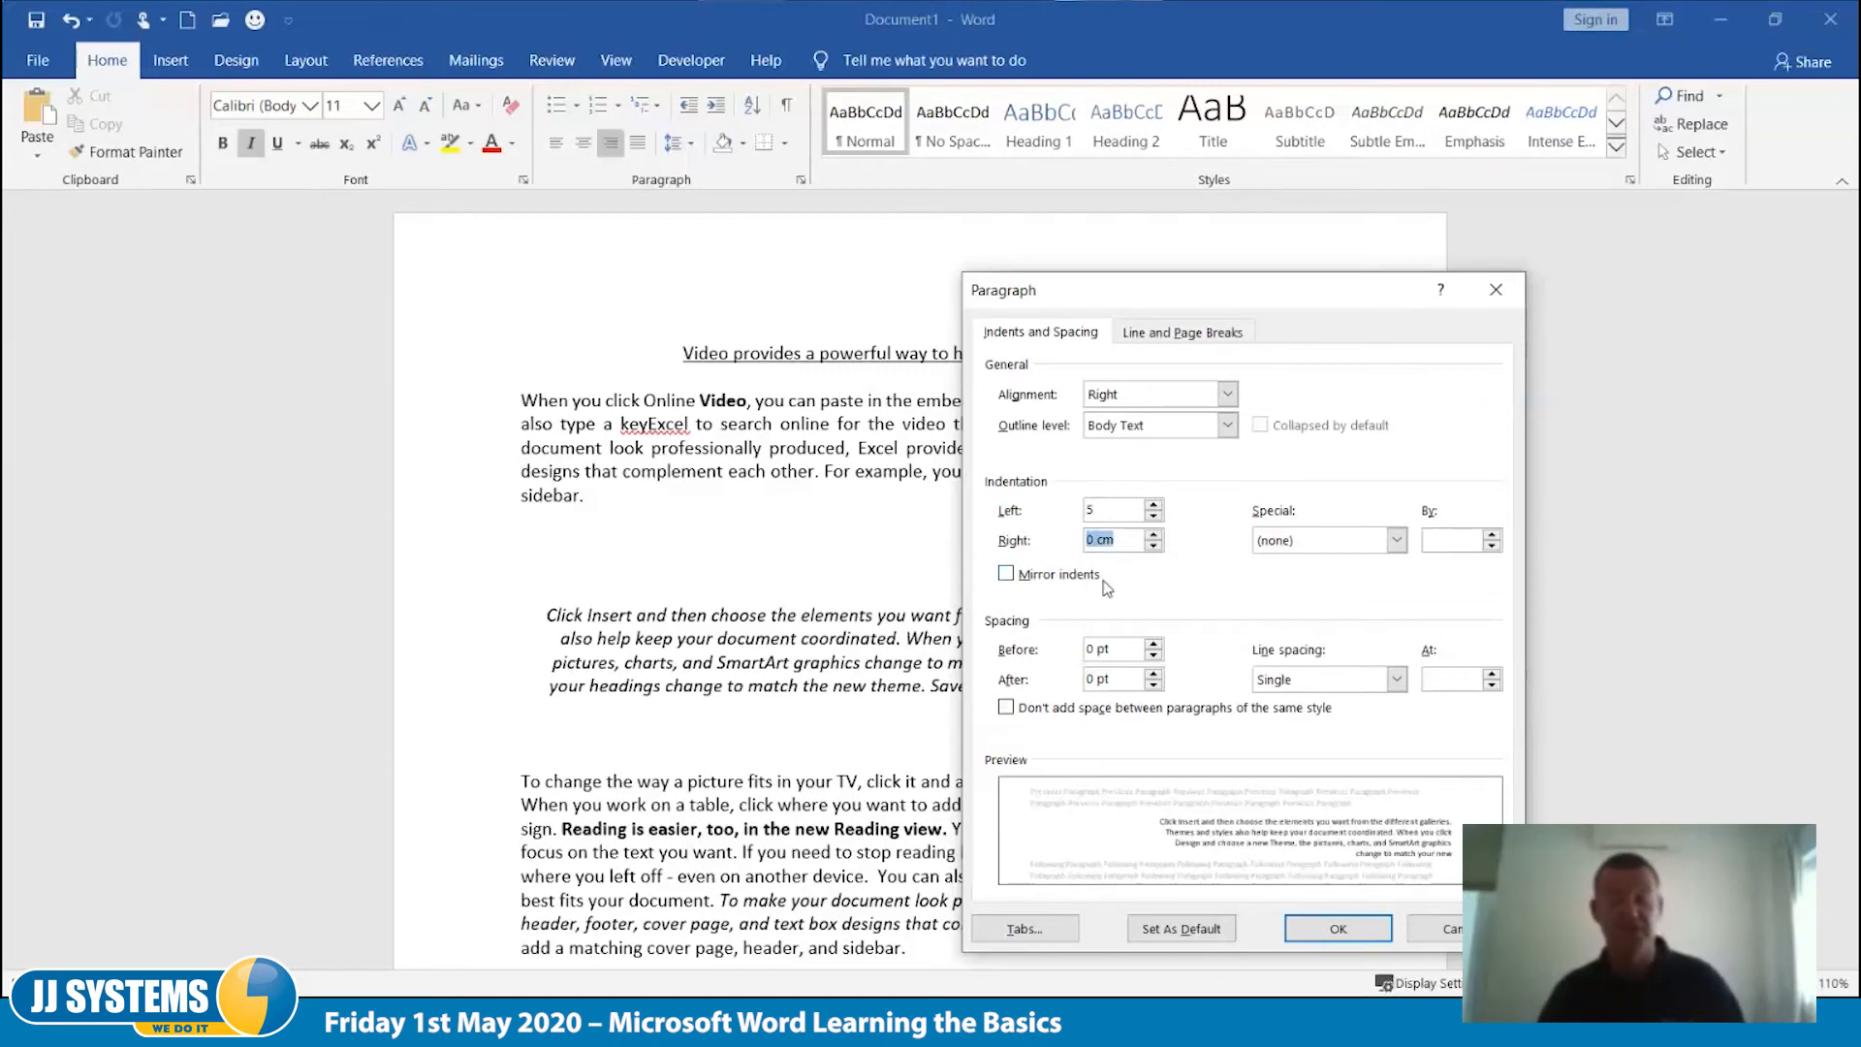
type("1")
key("Tab")
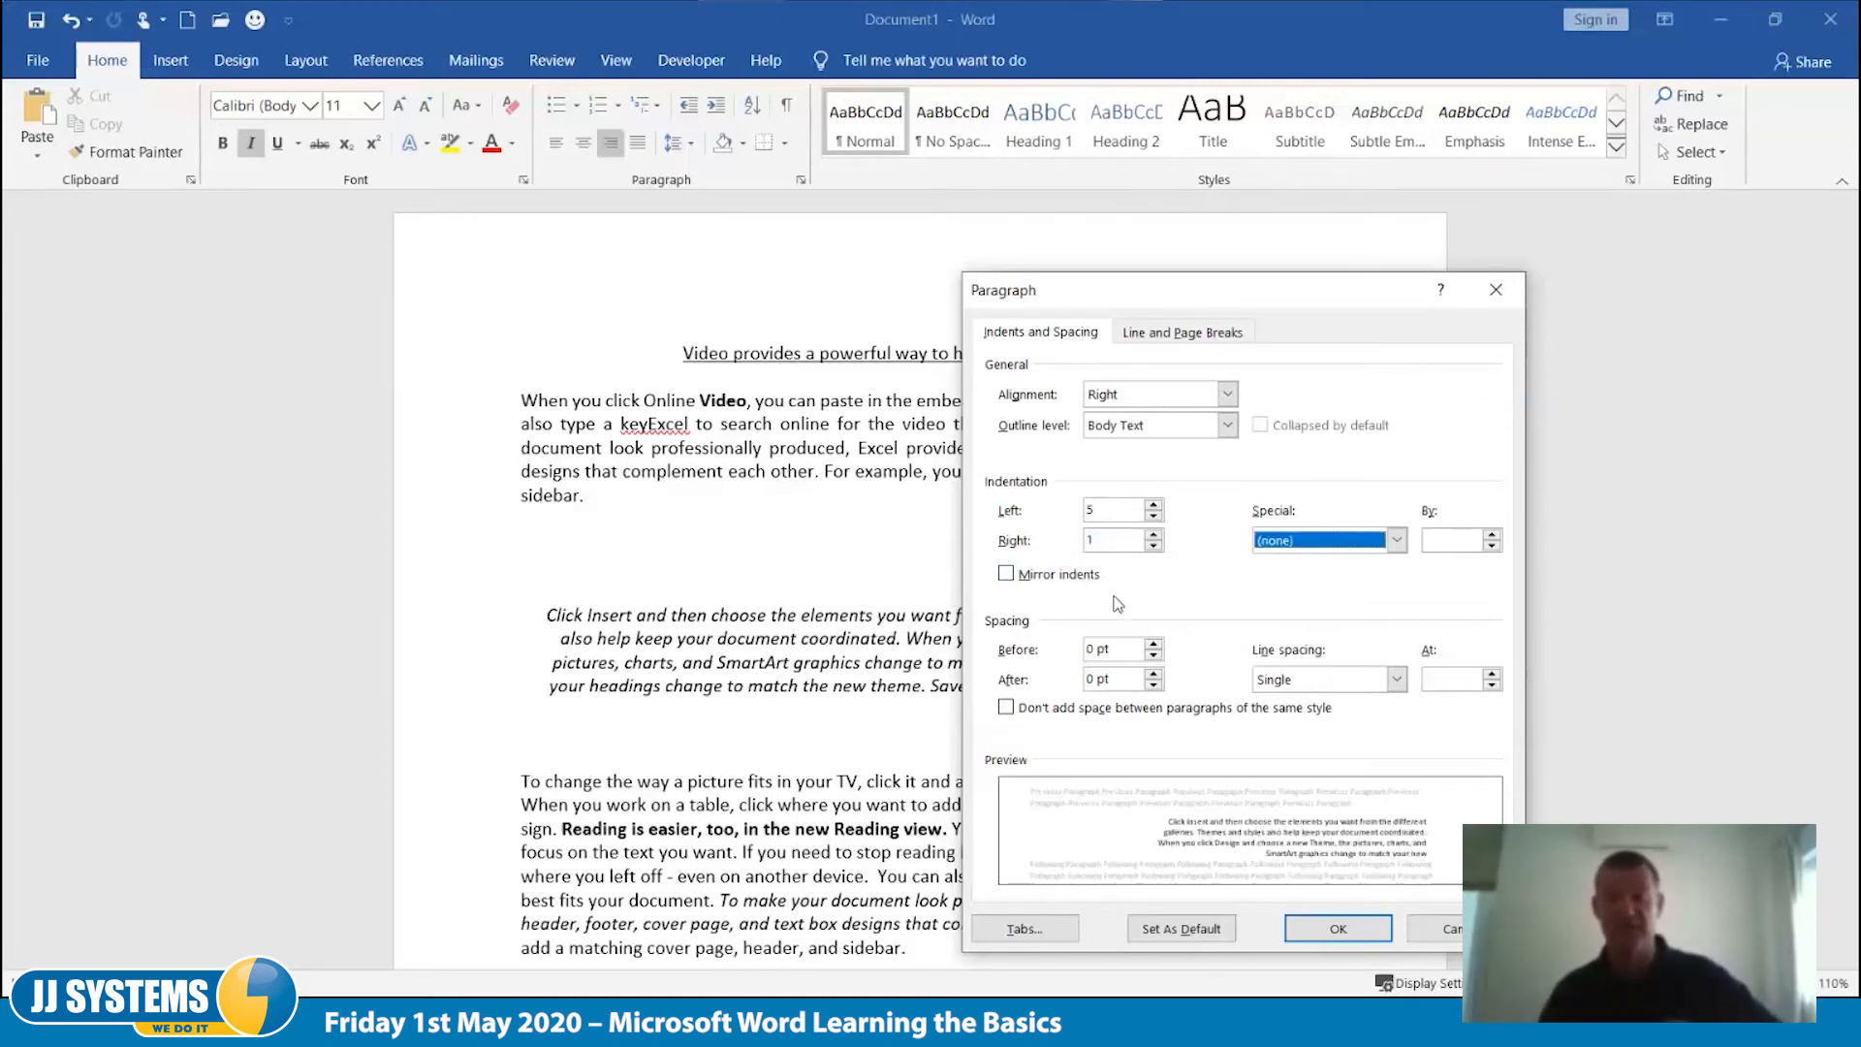
left_click(1333, 929)
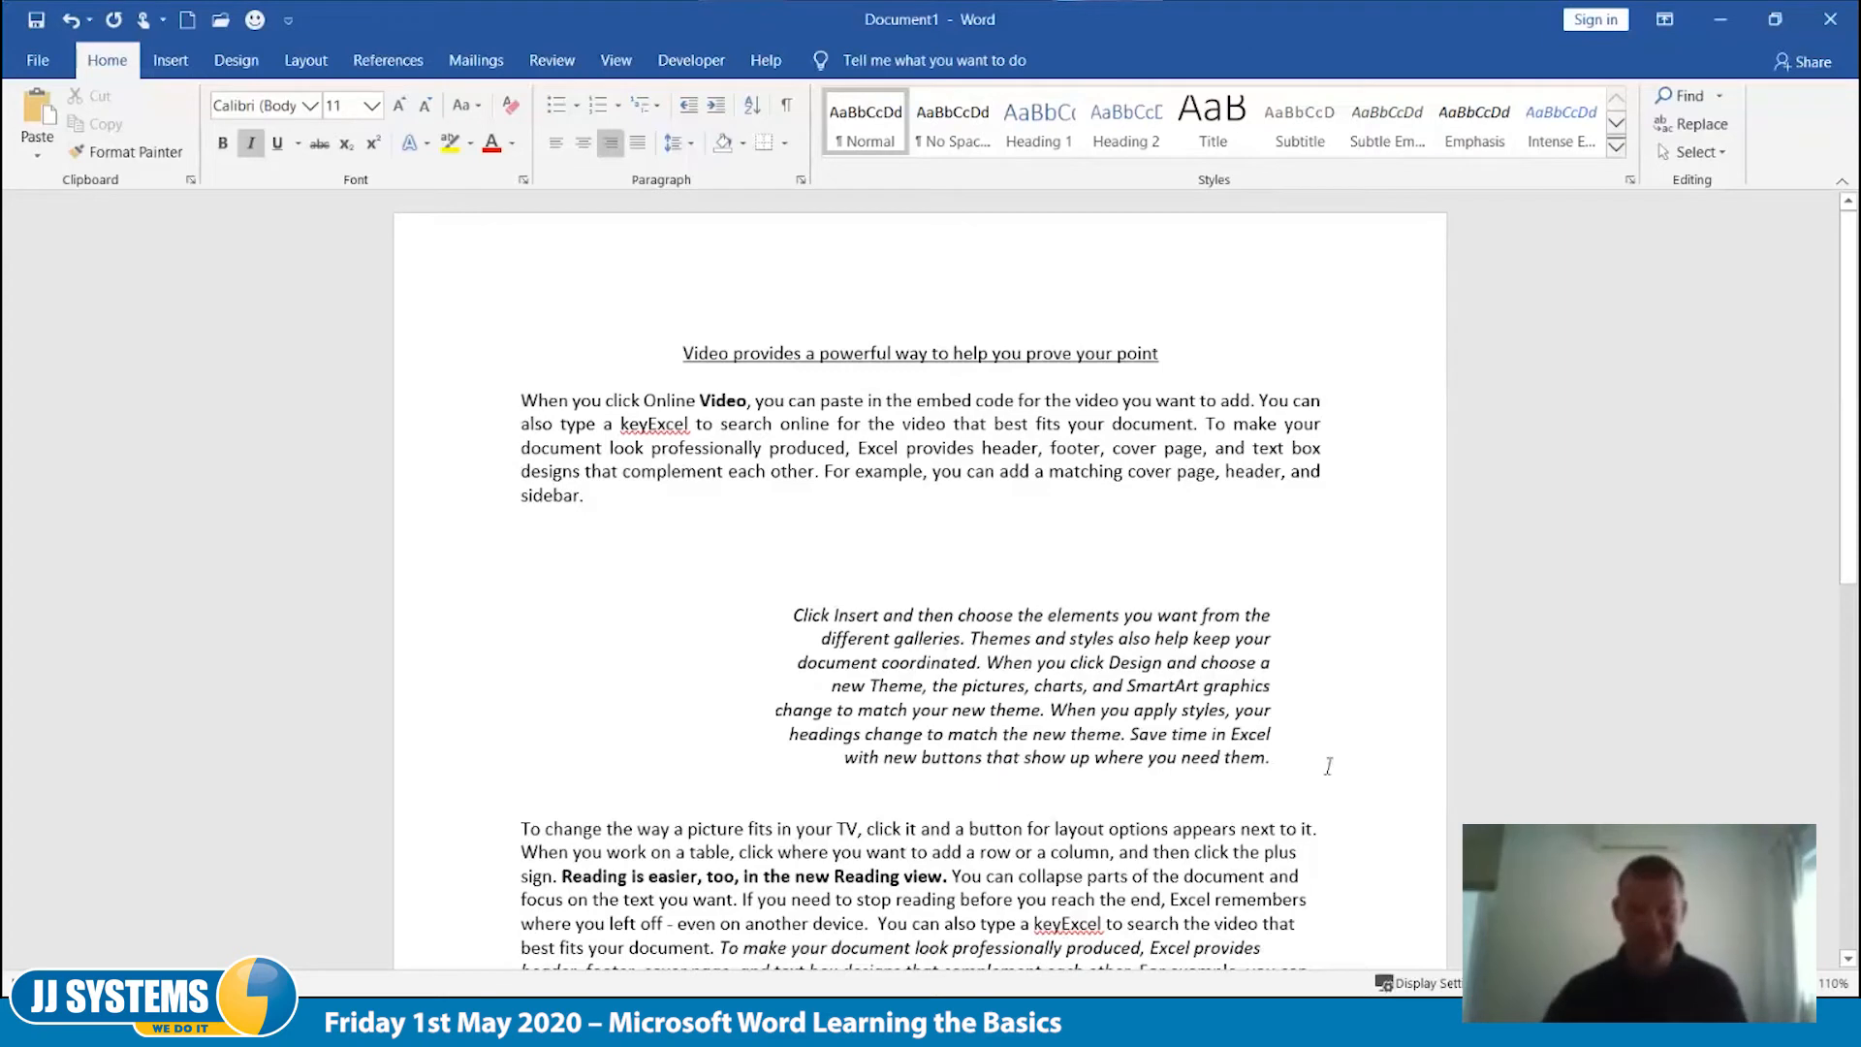
Step: Delete two of the blank lines above the italic "Click Insert" paragraph
left_click(868, 536)
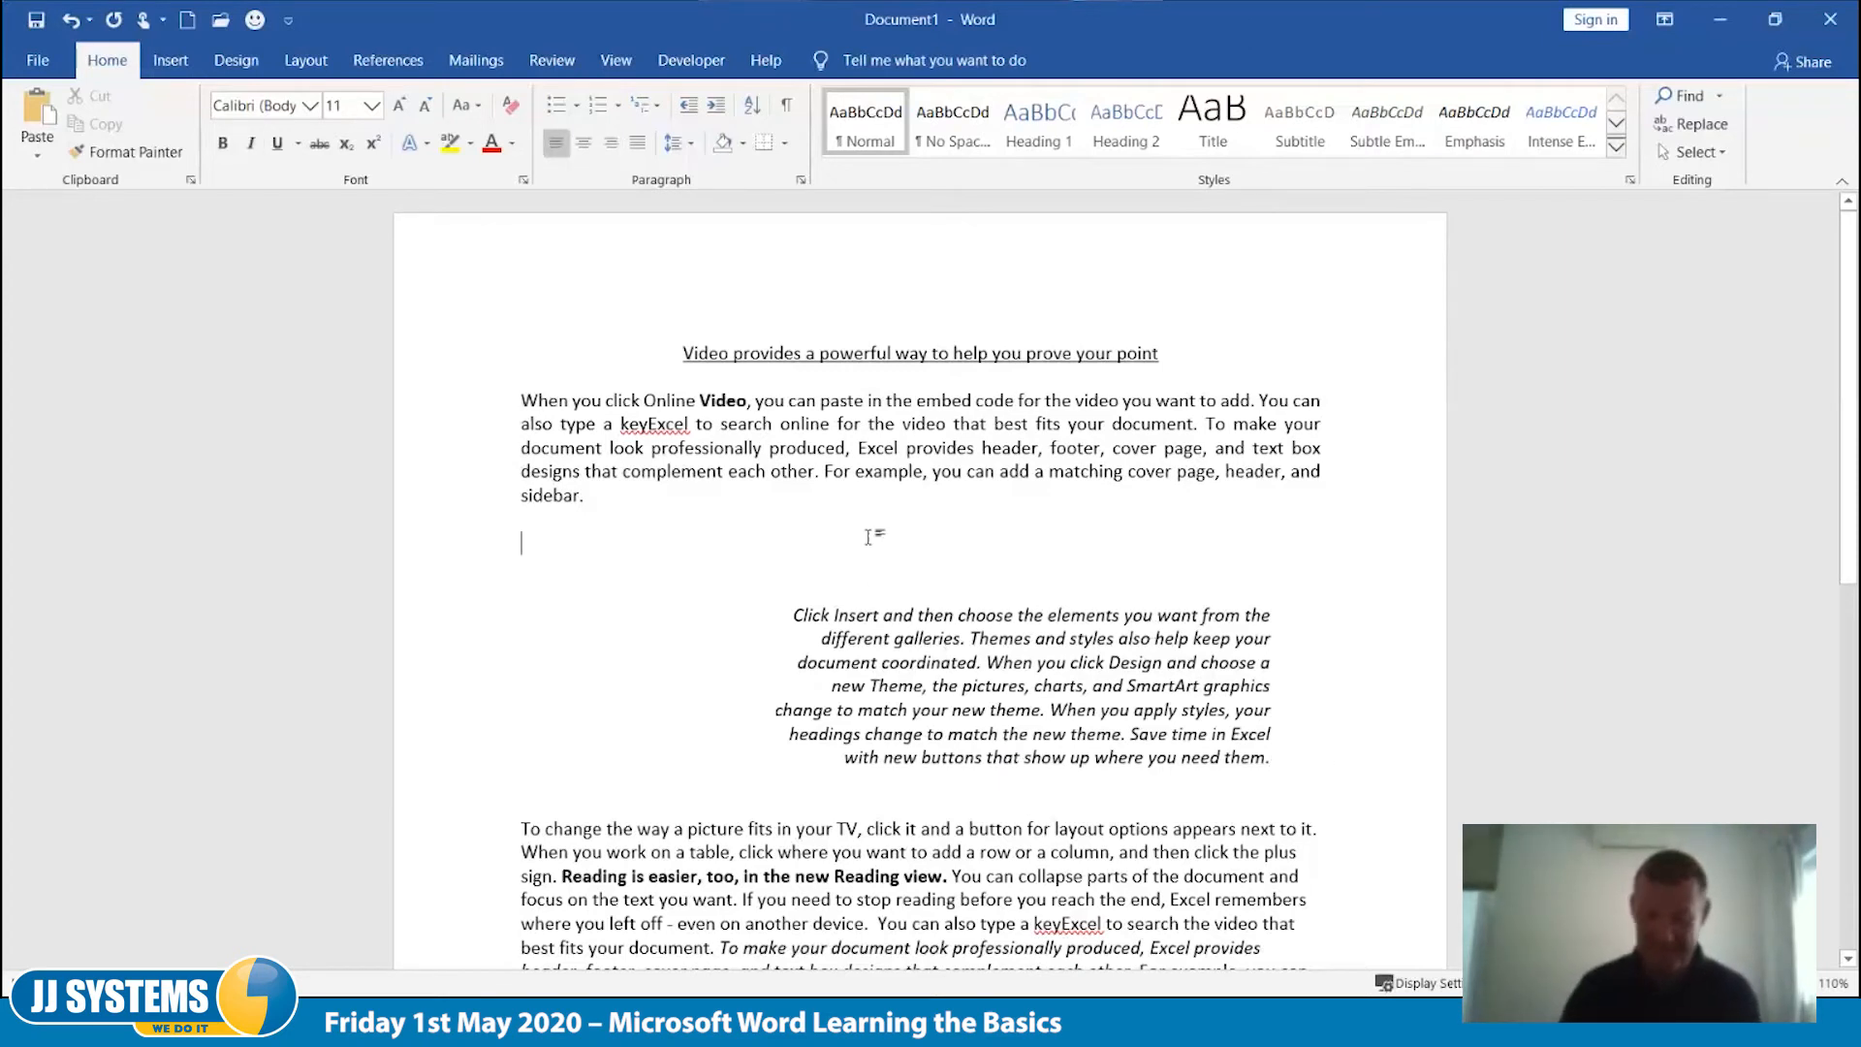
key("BackSpace")
key("BackSpace")
Step: Split the last paragraph before "You can collapse parts of the document" with two paragraph breaks
scroll(911, 638, "down", 3)
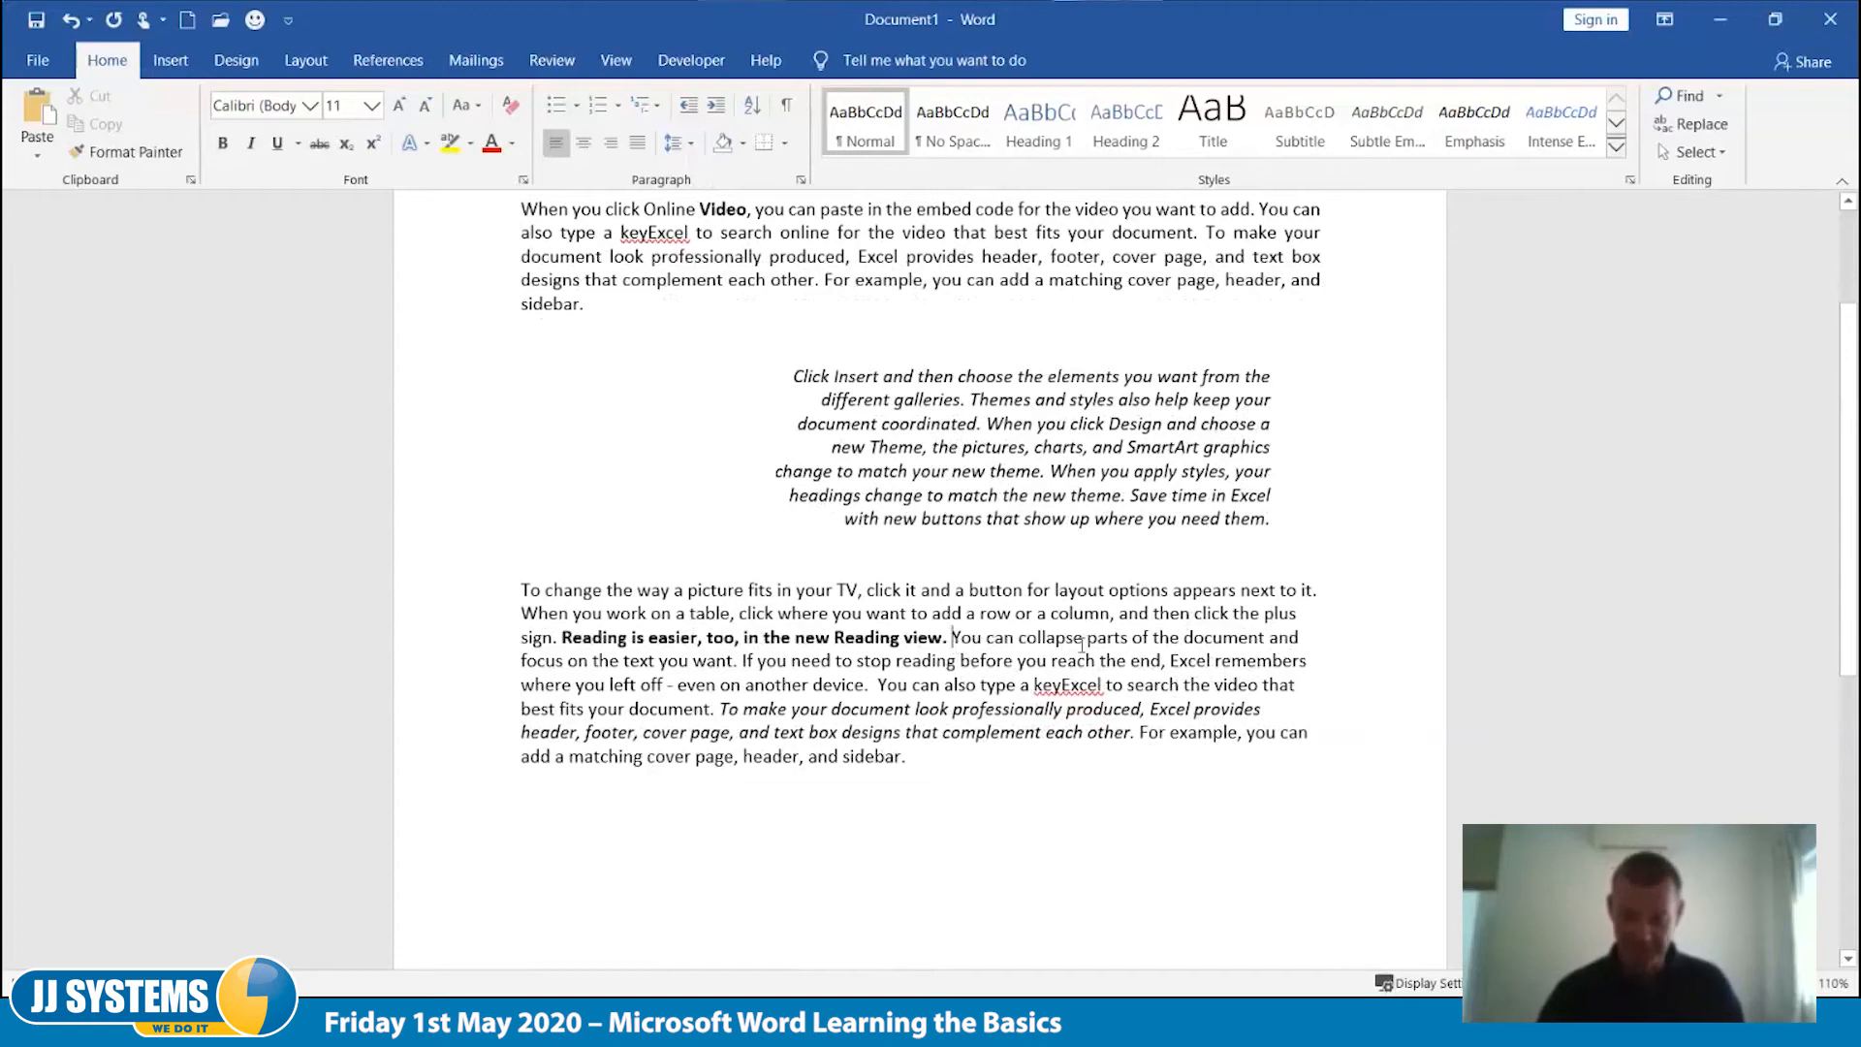
left_click(952, 637)
key("Return")
key("Return")
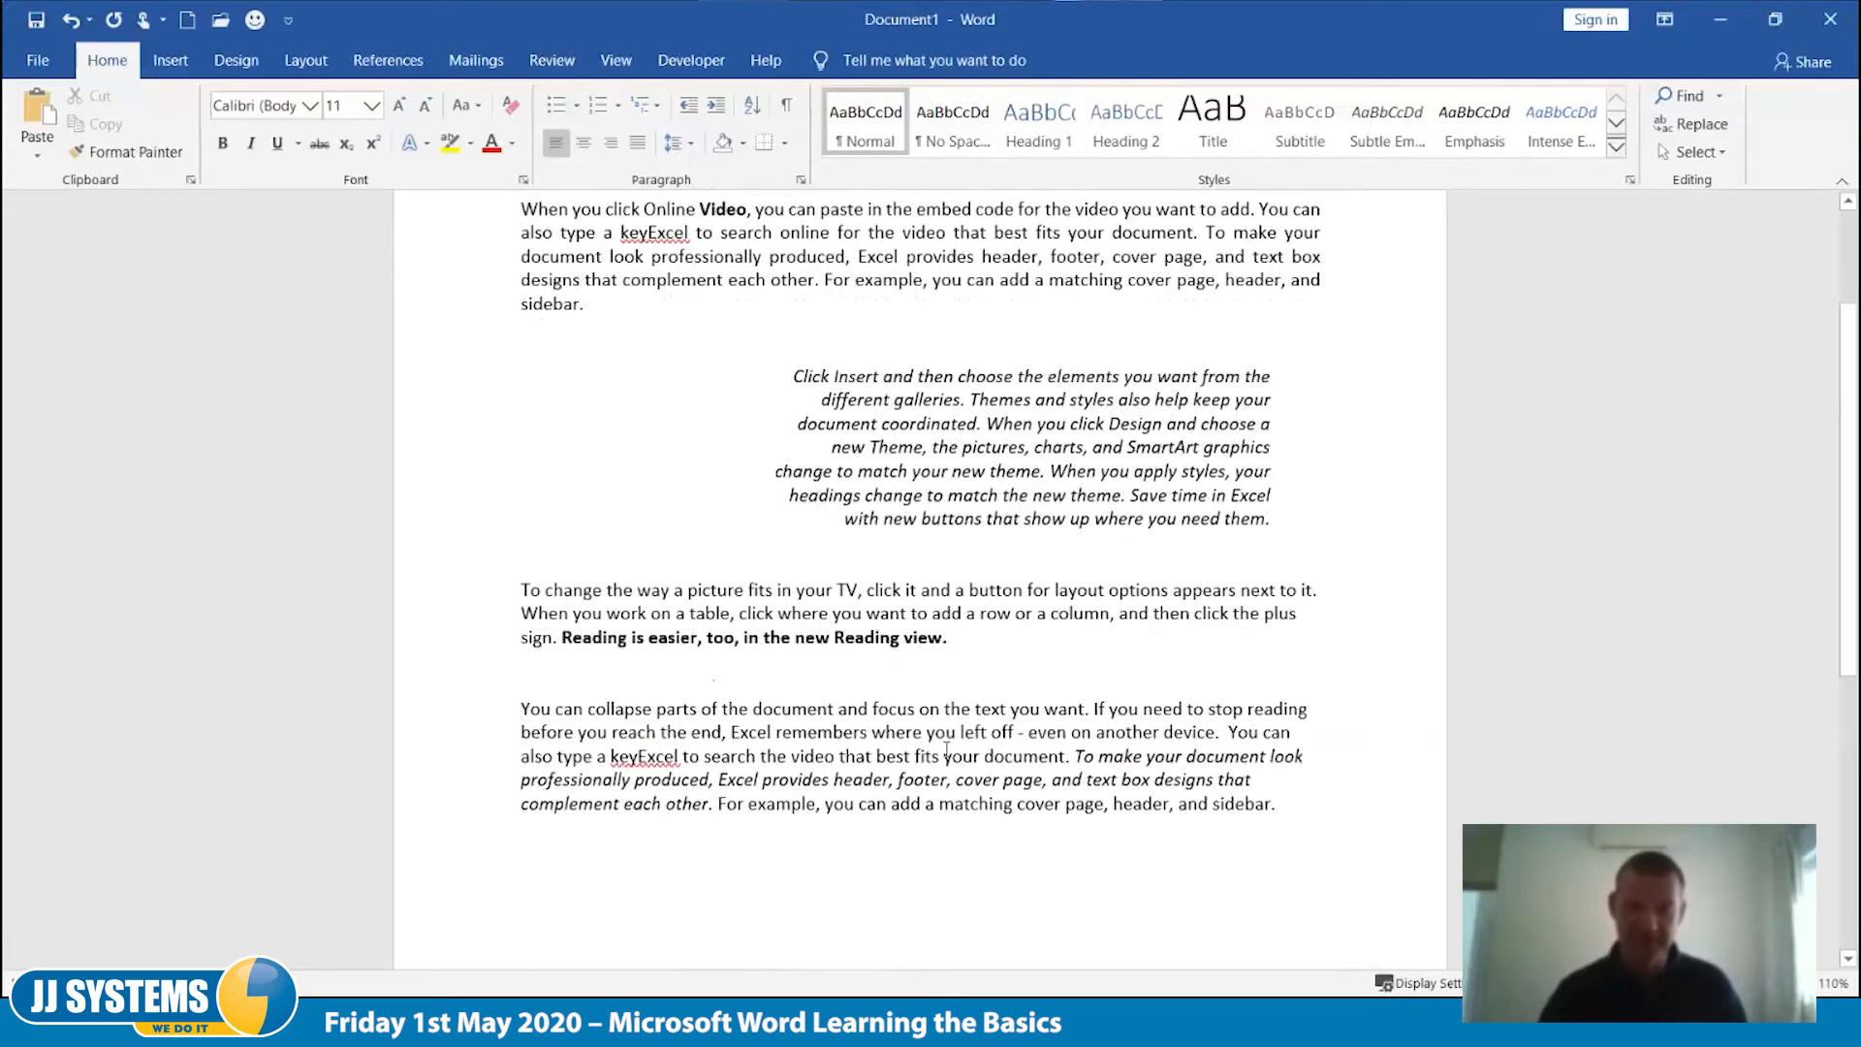
Step: Indent the "You can collapse parts" paragraph by 1 cm on the left and enable mirror indents
left_click(801, 181)
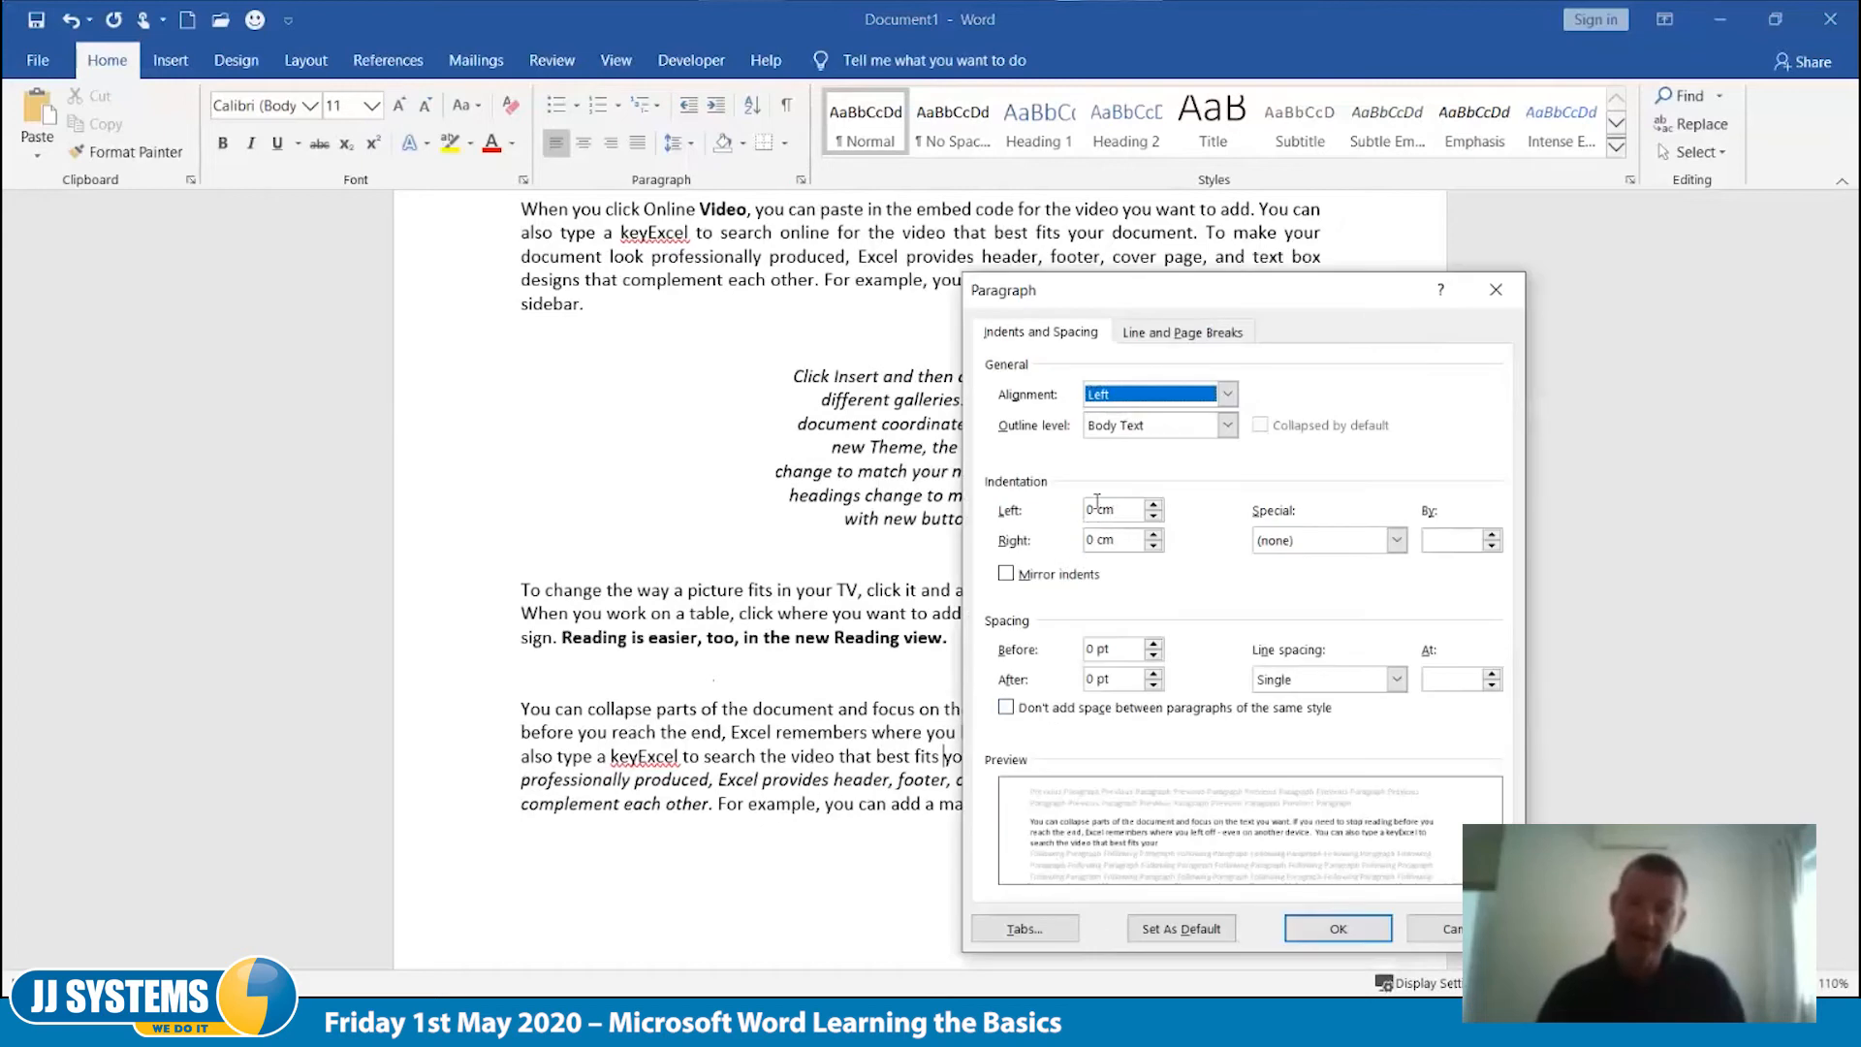
left_click(1154, 507)
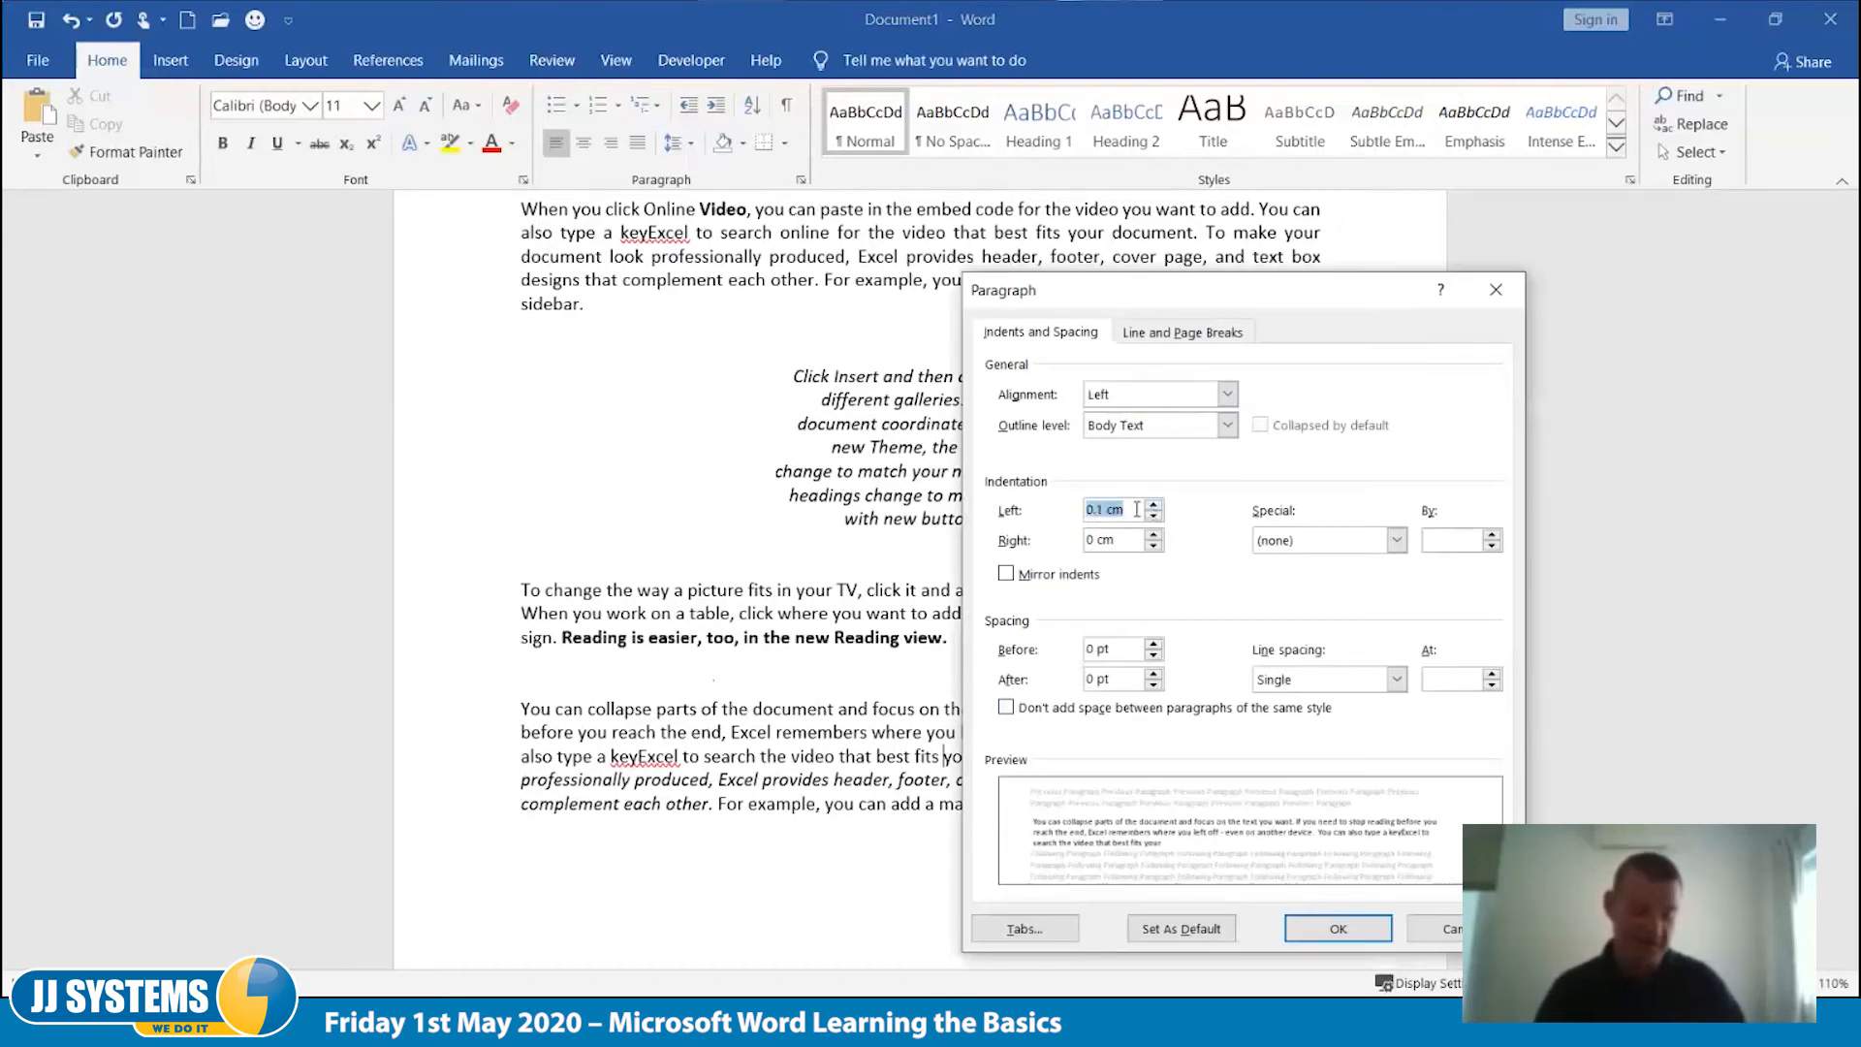
type("1")
key("Tab")
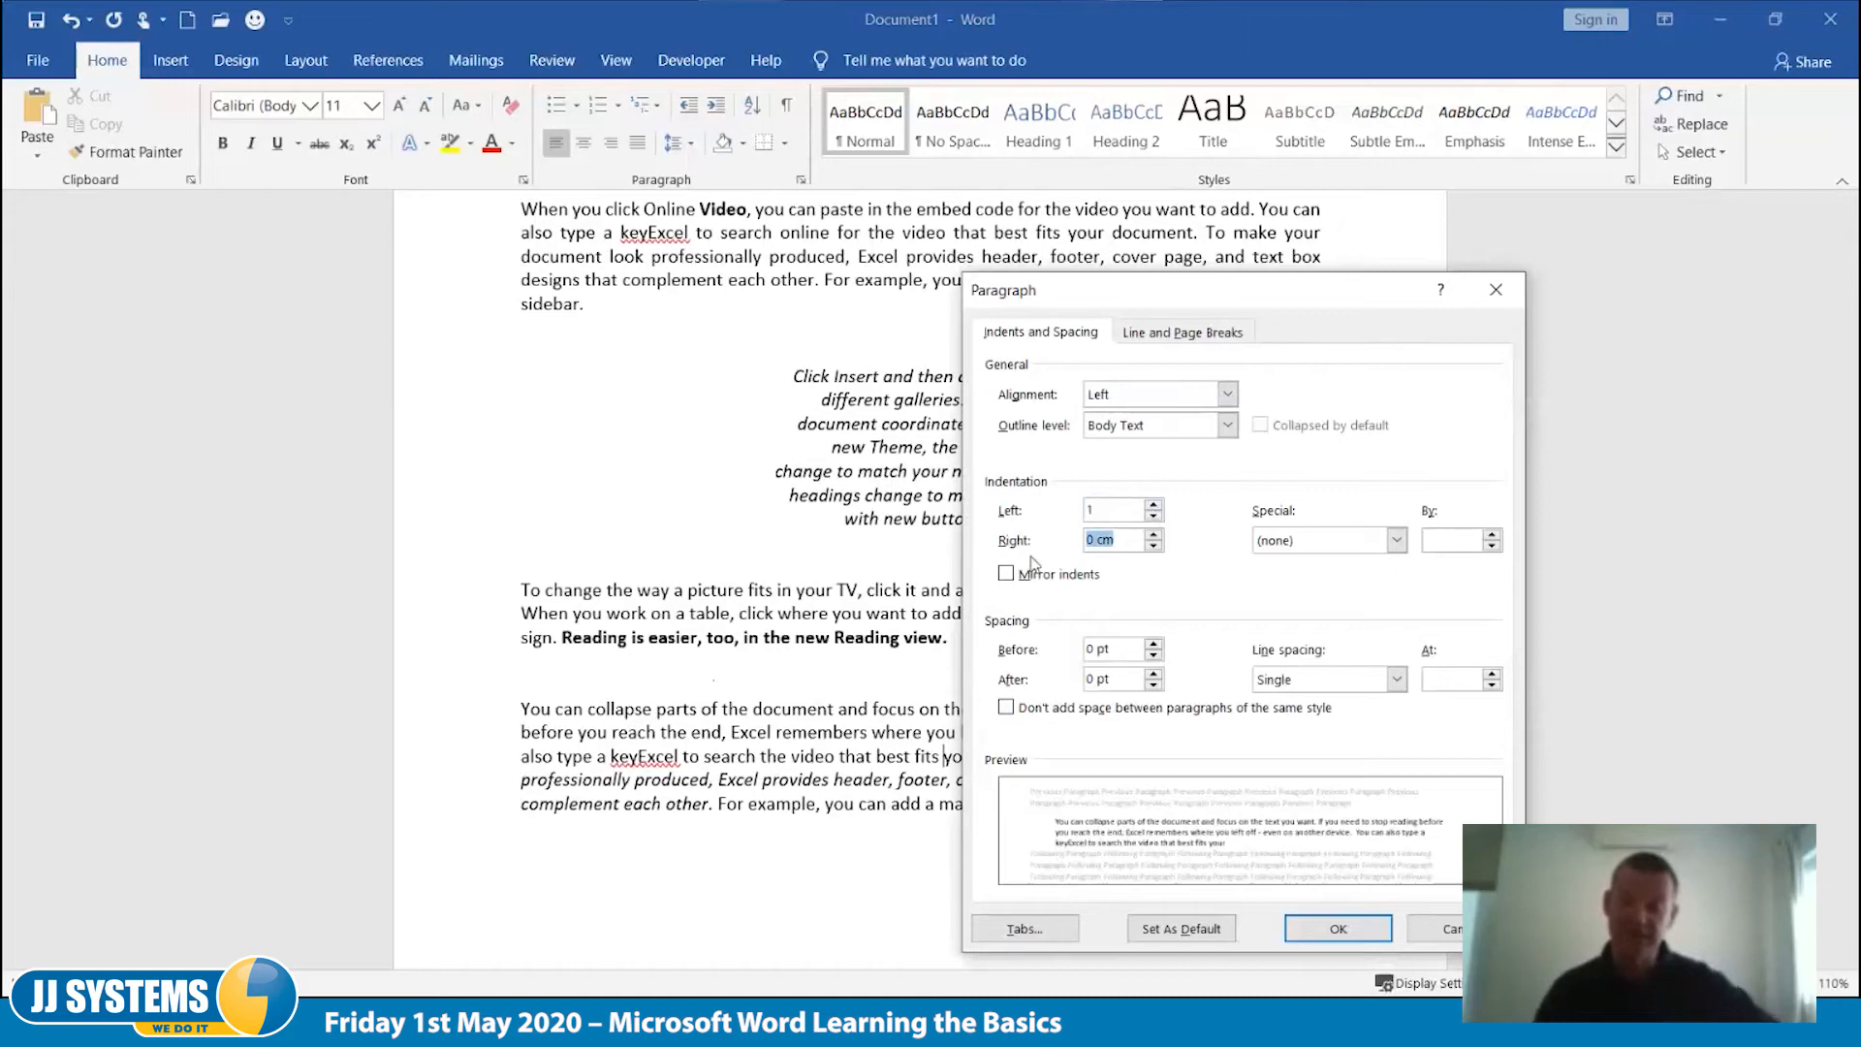
left_click(1007, 573)
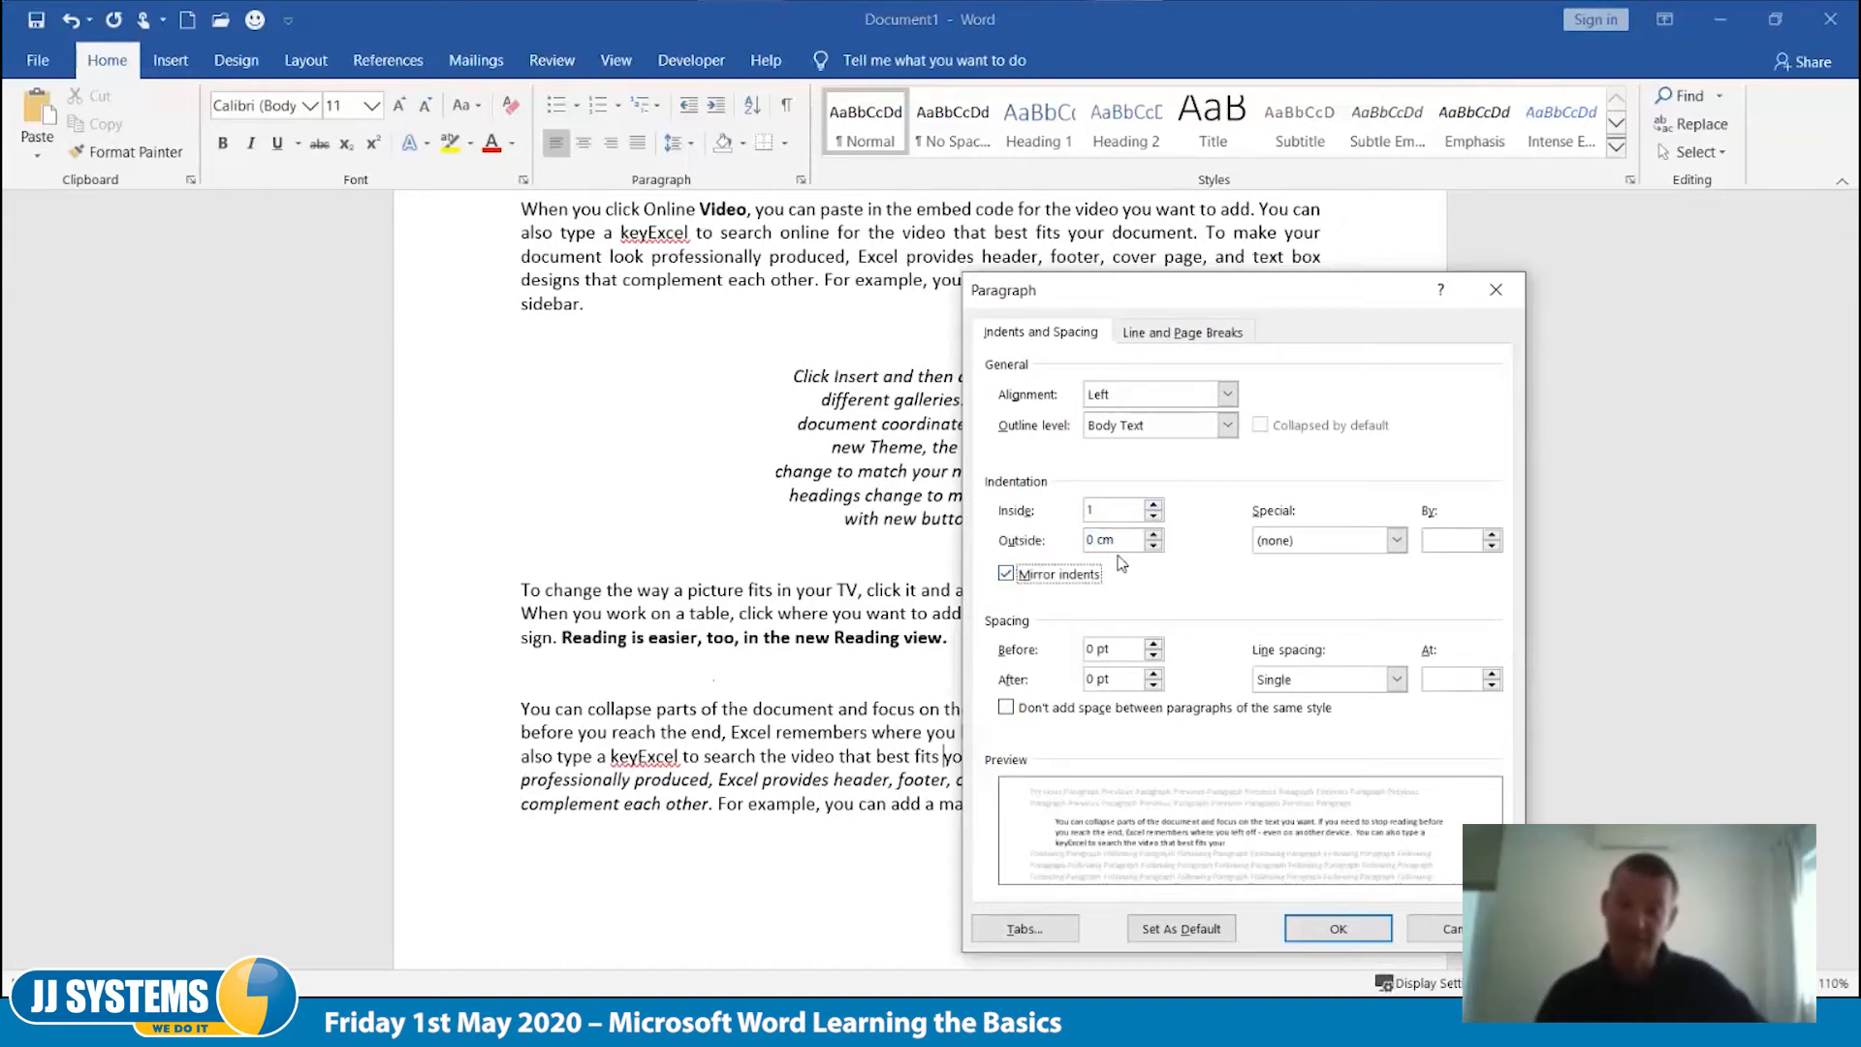
left_click(1009, 574)
left_click(1005, 578)
left_click(1342, 931)
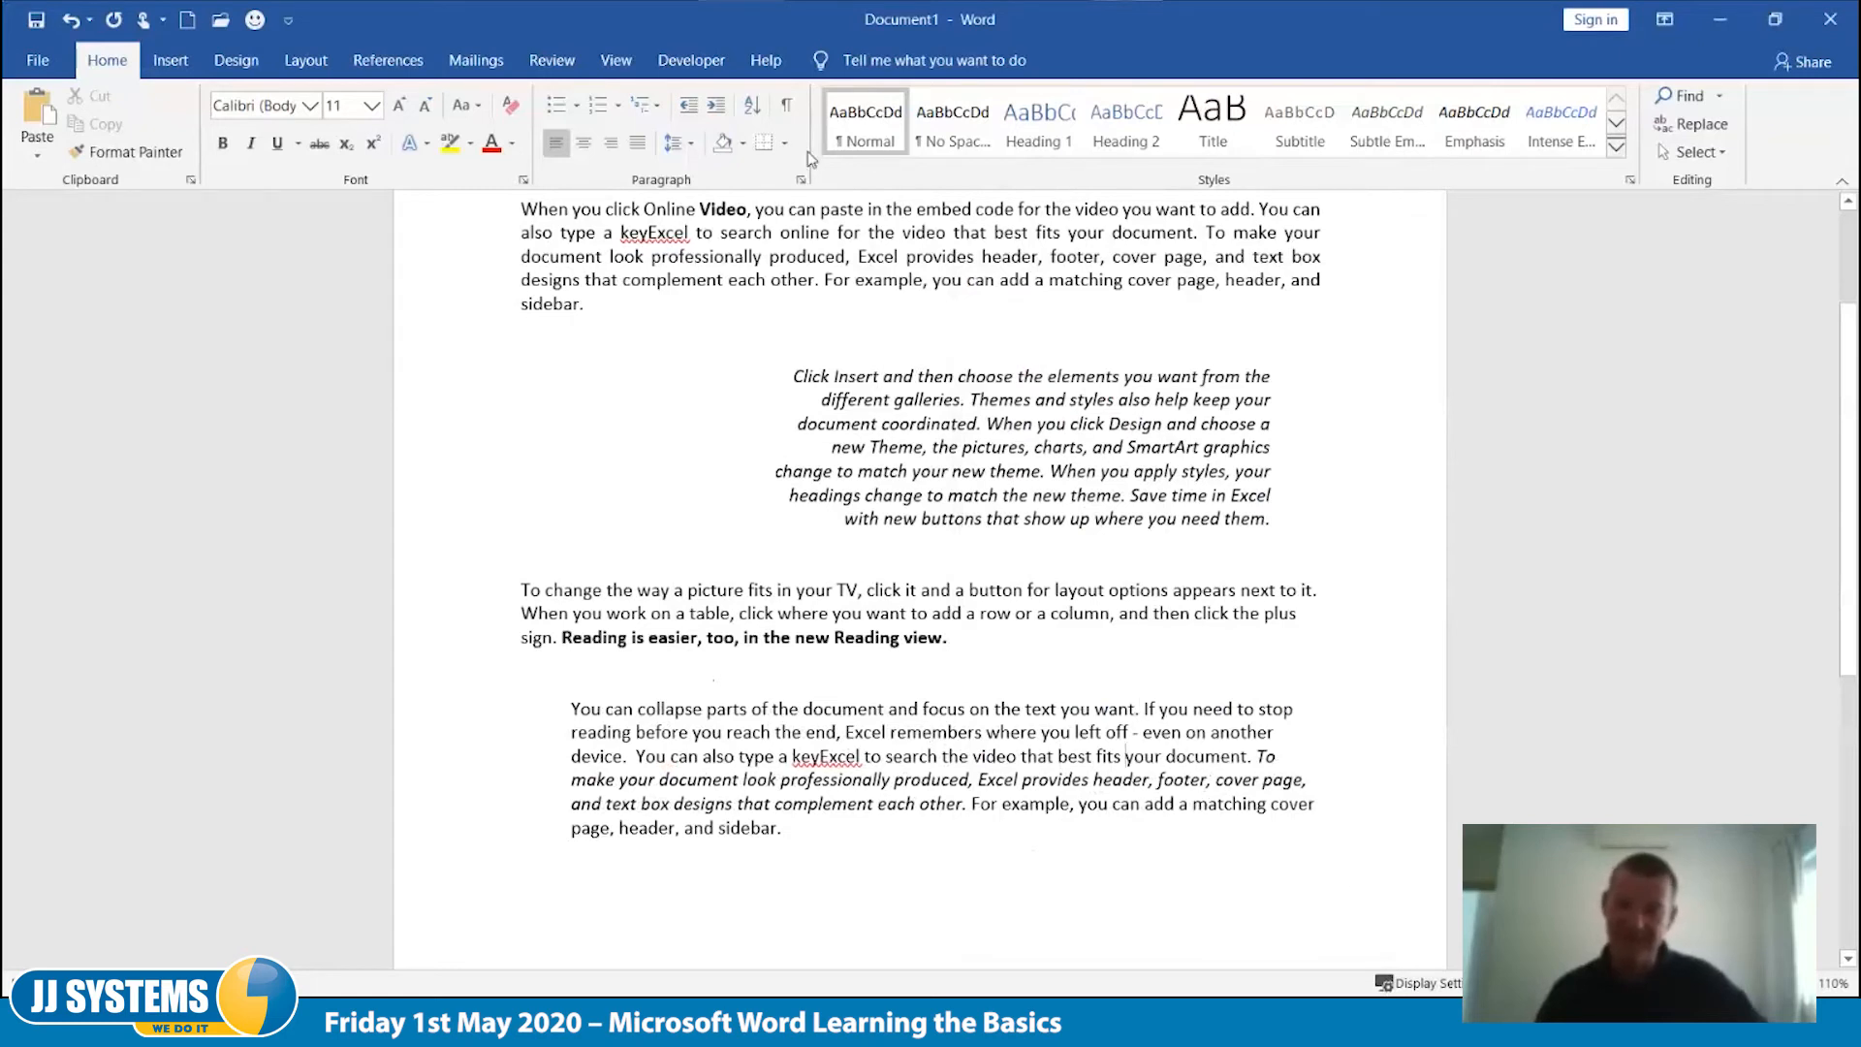
Step: Turn off mirror indents for the "You can collapse parts" paragraph and set its right indent to 1 cm
left_click(801, 181)
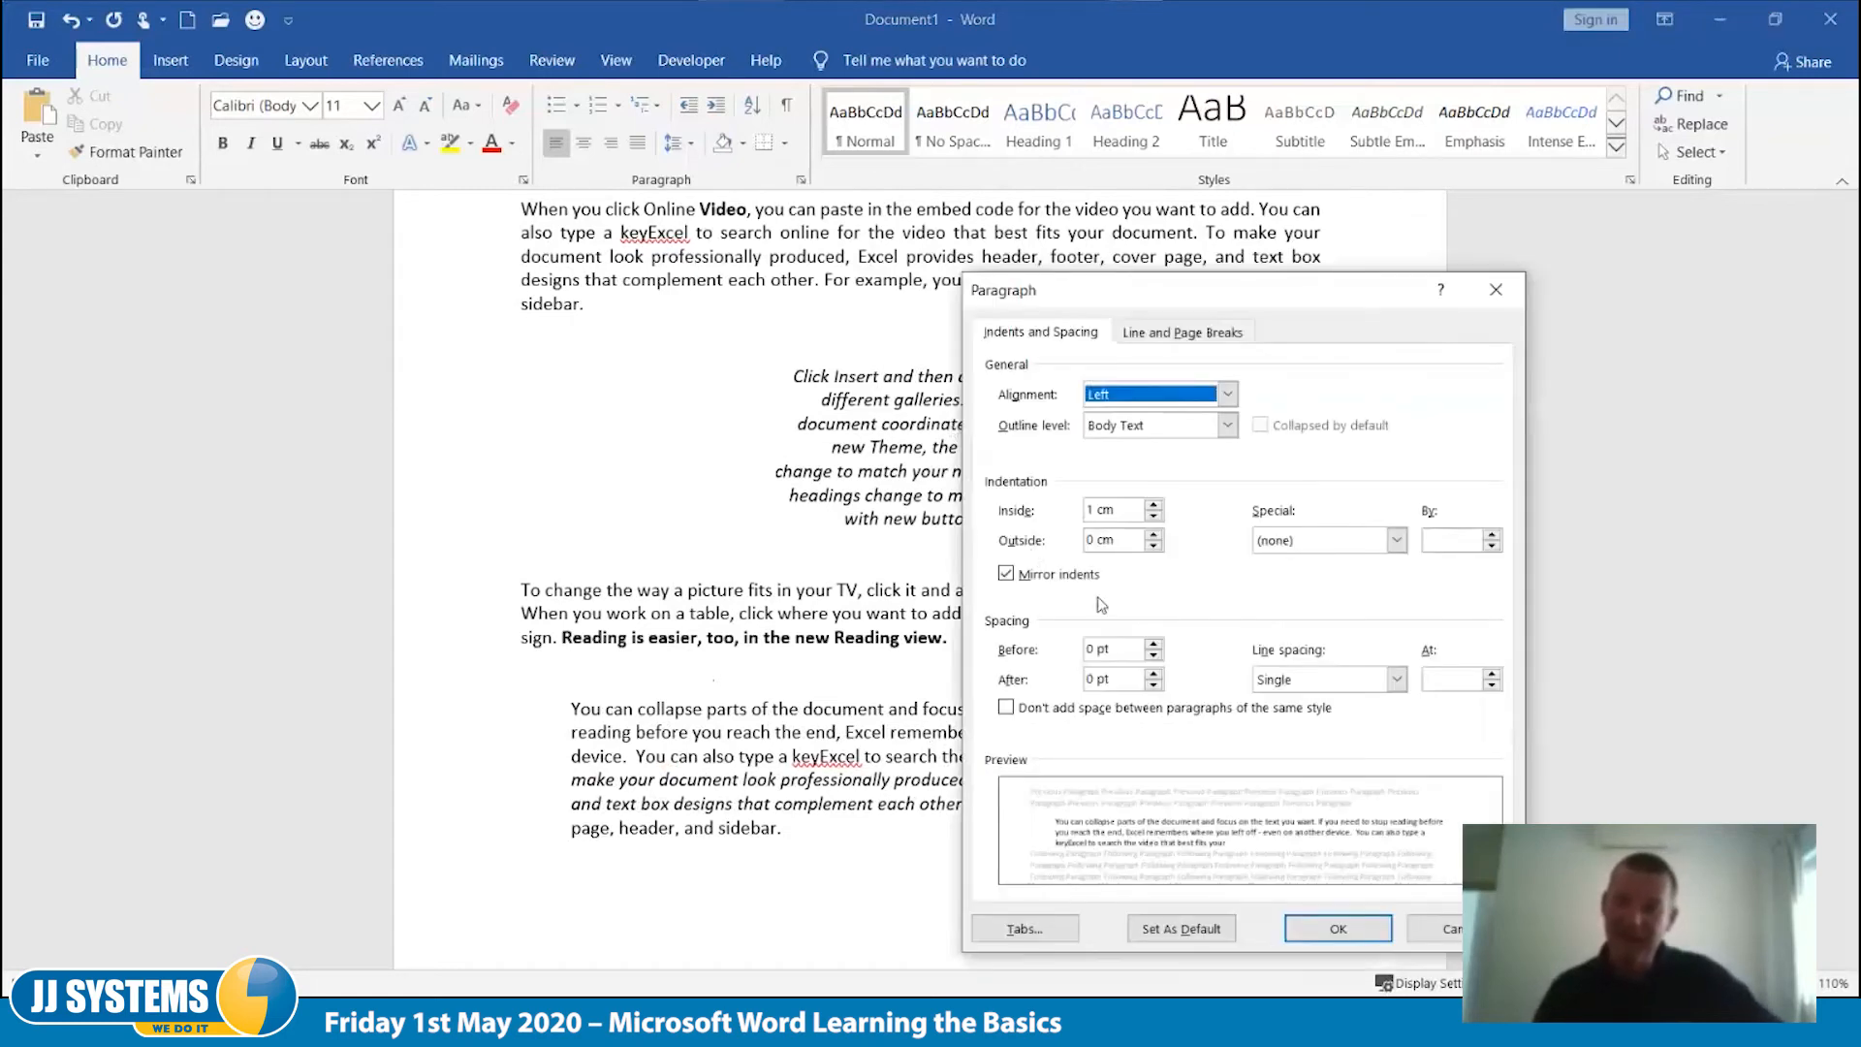
left_click(1061, 578)
double_click(1128, 548)
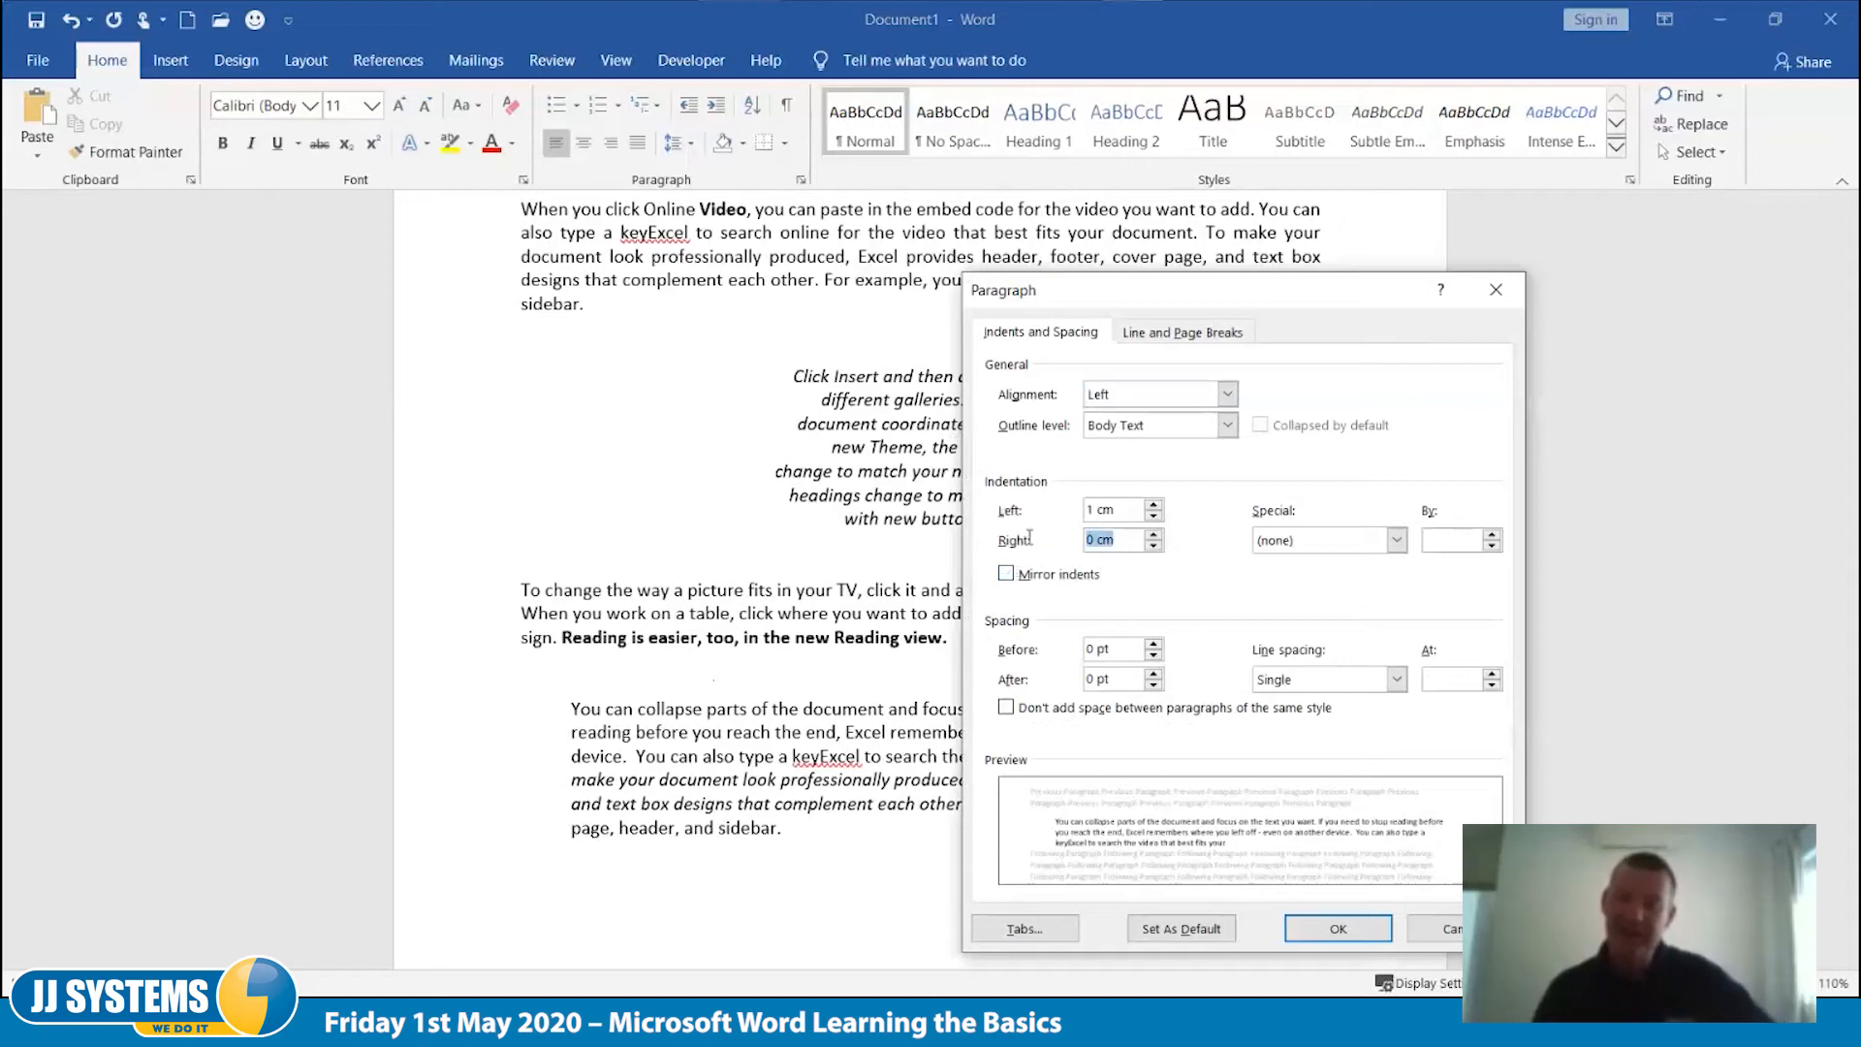
type("1")
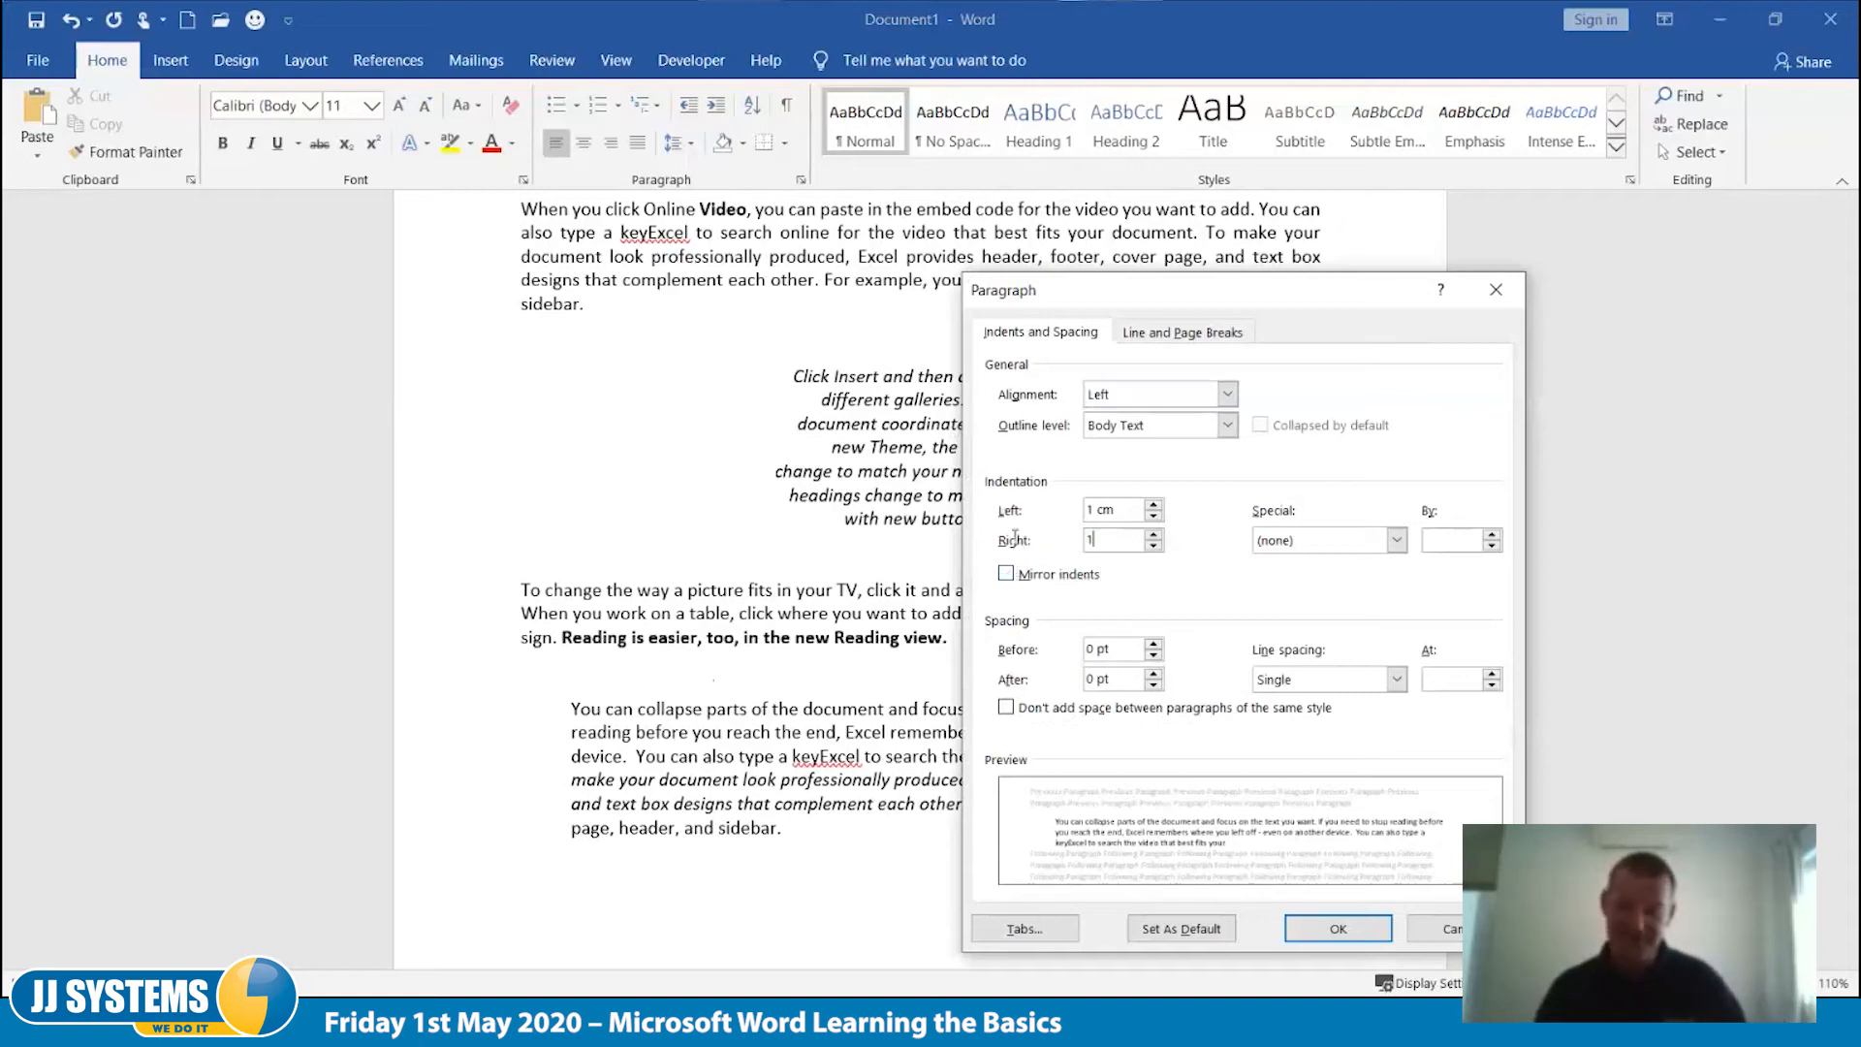
left_click(1326, 923)
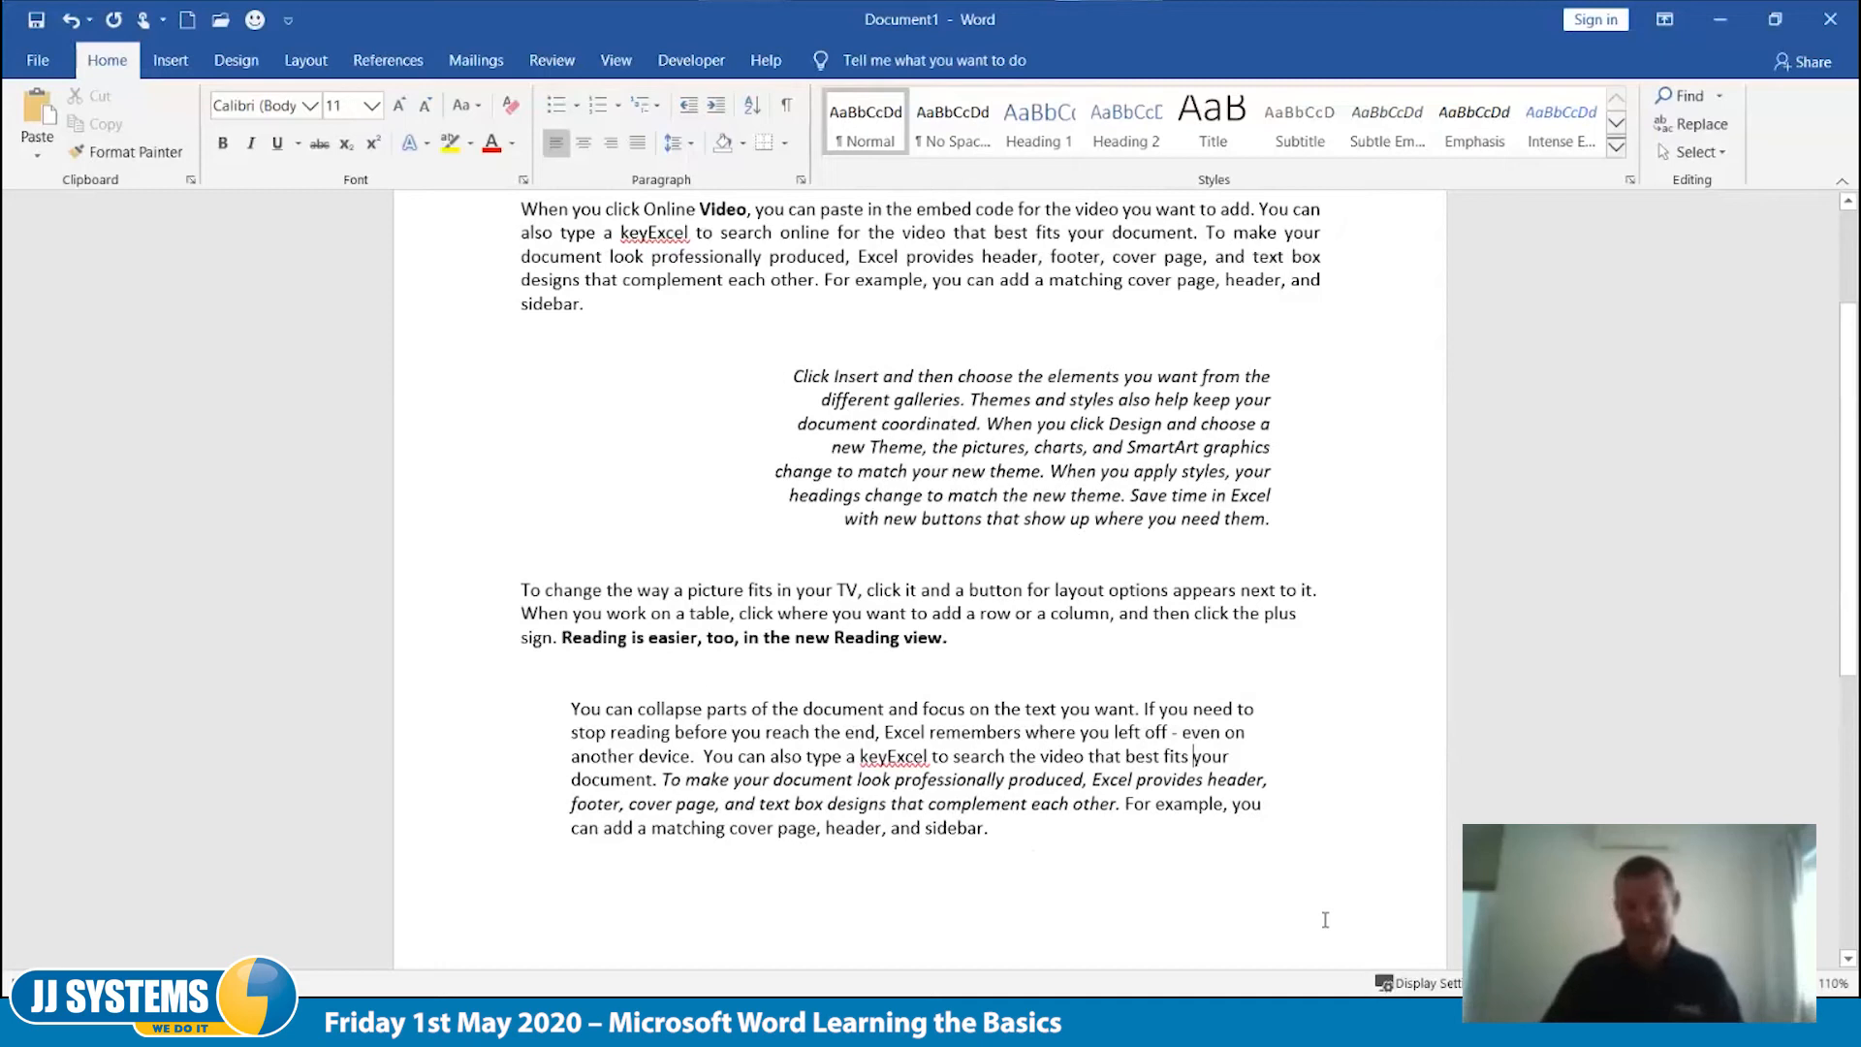
Step: Give the "You can collapse parts" paragraph a special first line indent of 2 cm
left_click(801, 180)
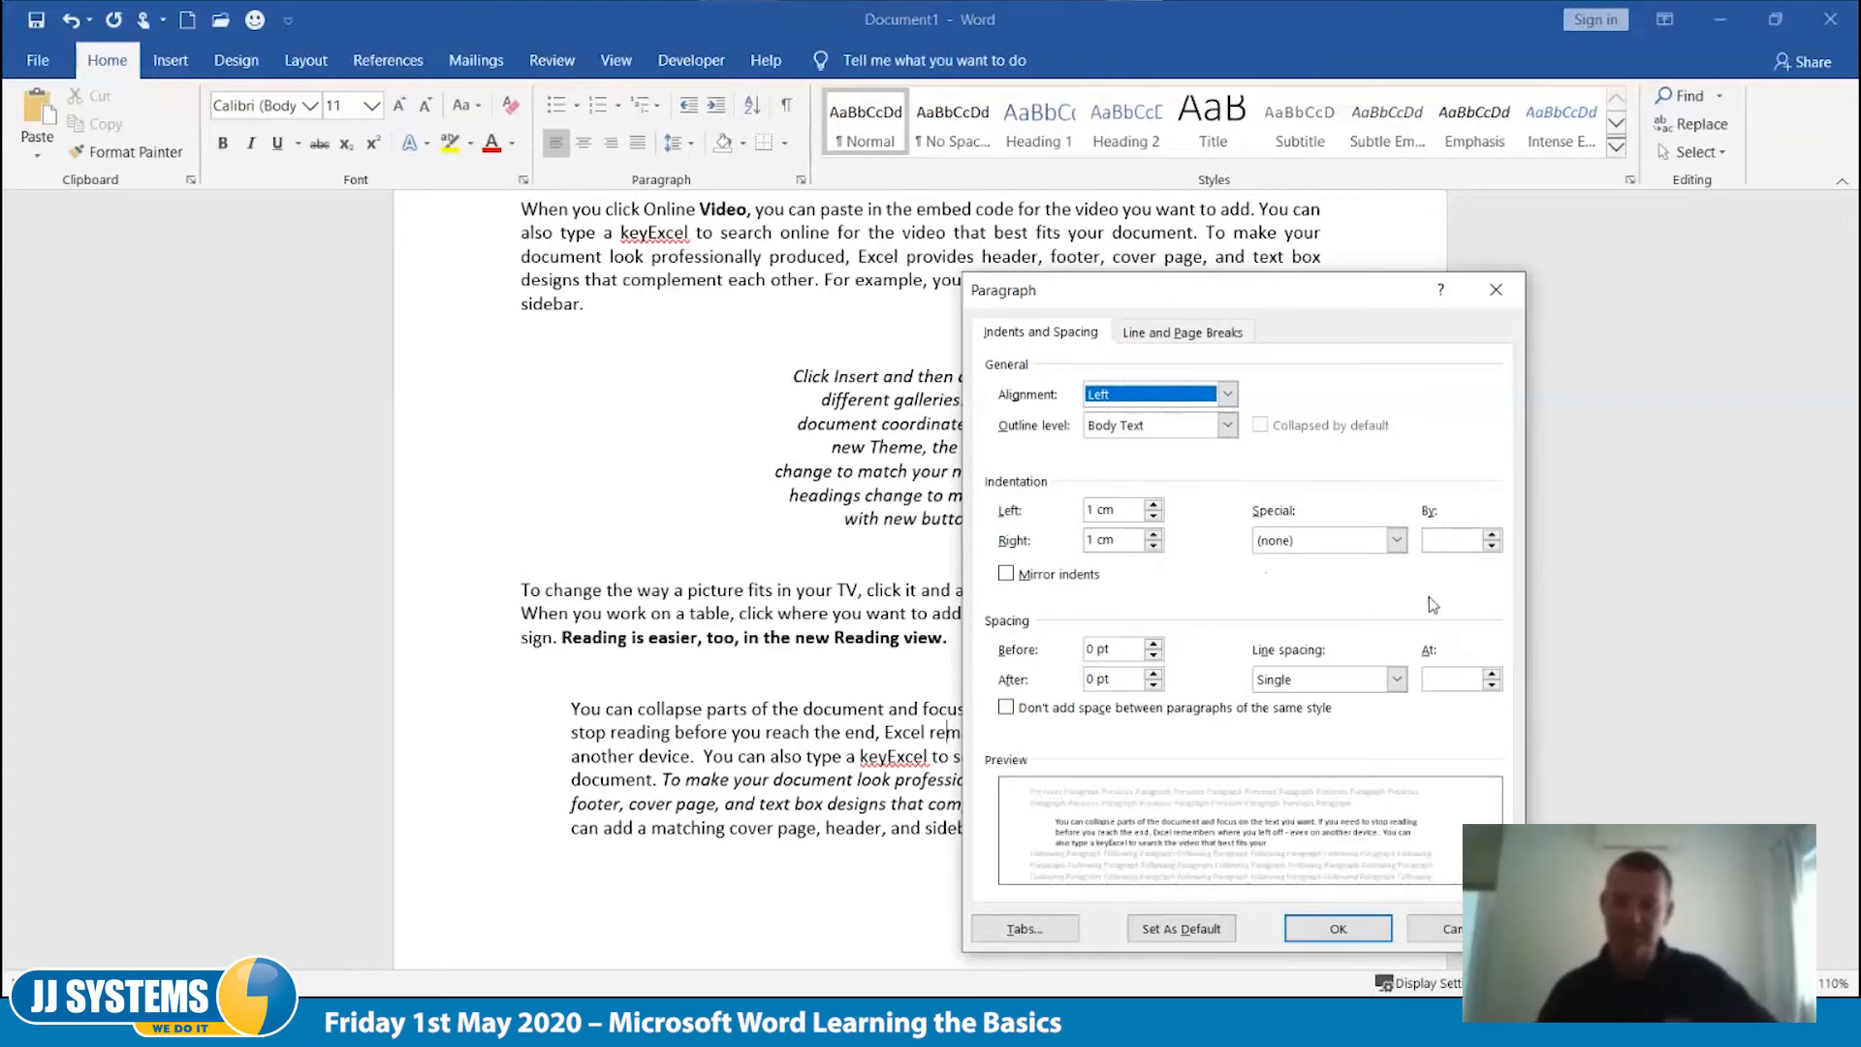
left_click(1400, 549)
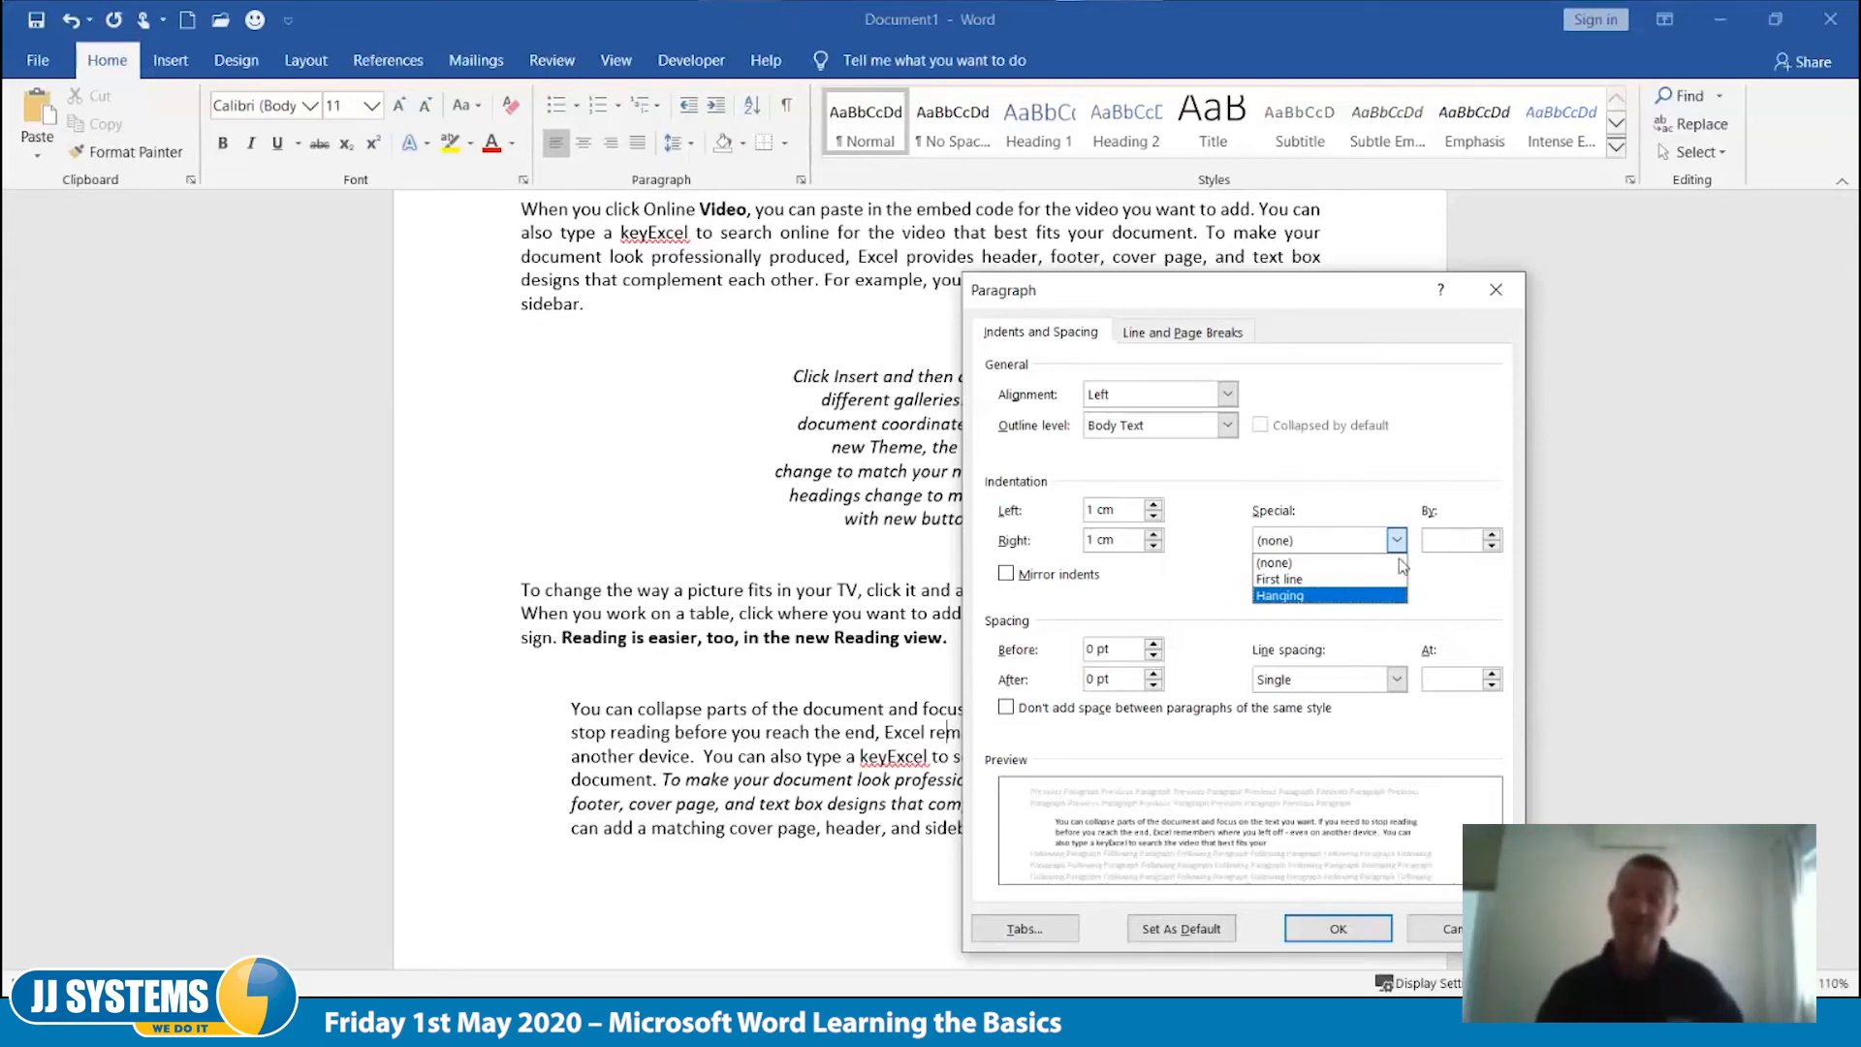
left_click(1330, 580)
key("Tab")
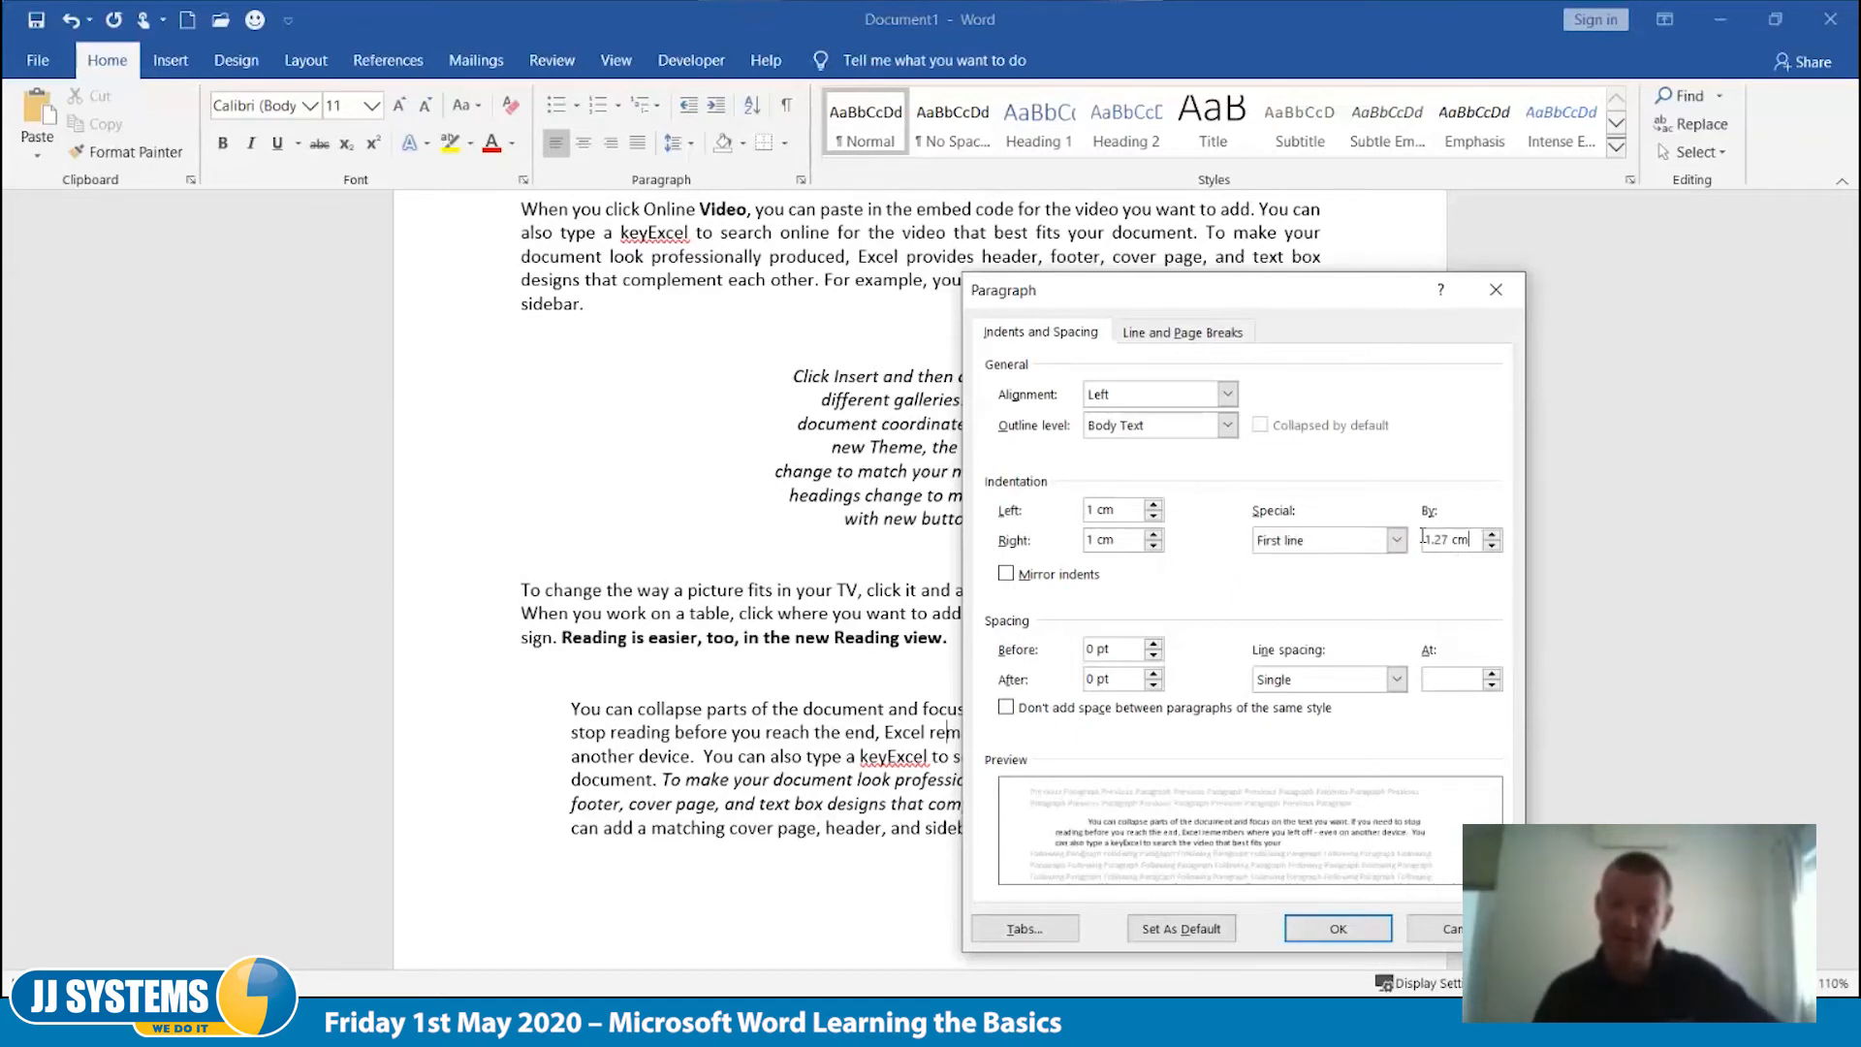
type("2")
Step: Set the left and right indents of the "You can collapse parts" paragraph to 0 and apply the paragraph settings
left_click(1019, 514)
type("0")
key("Tab")
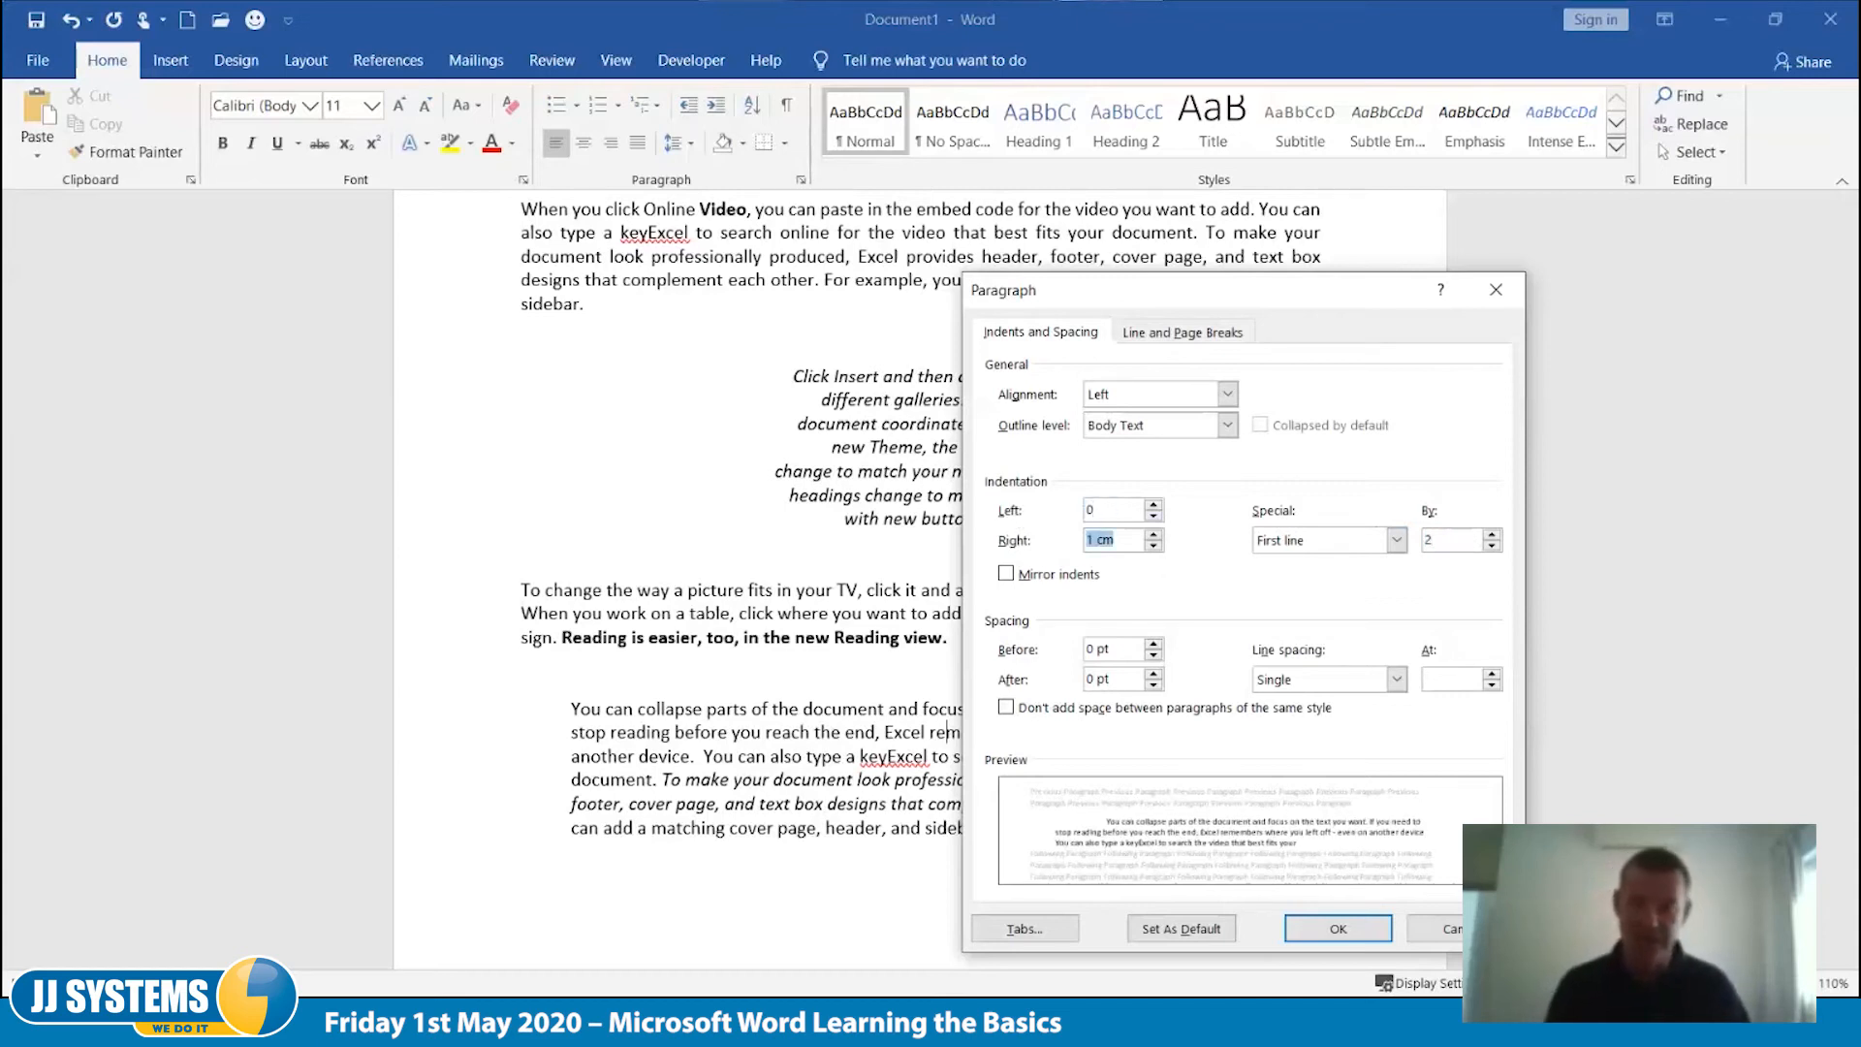
type("0")
key("Tab")
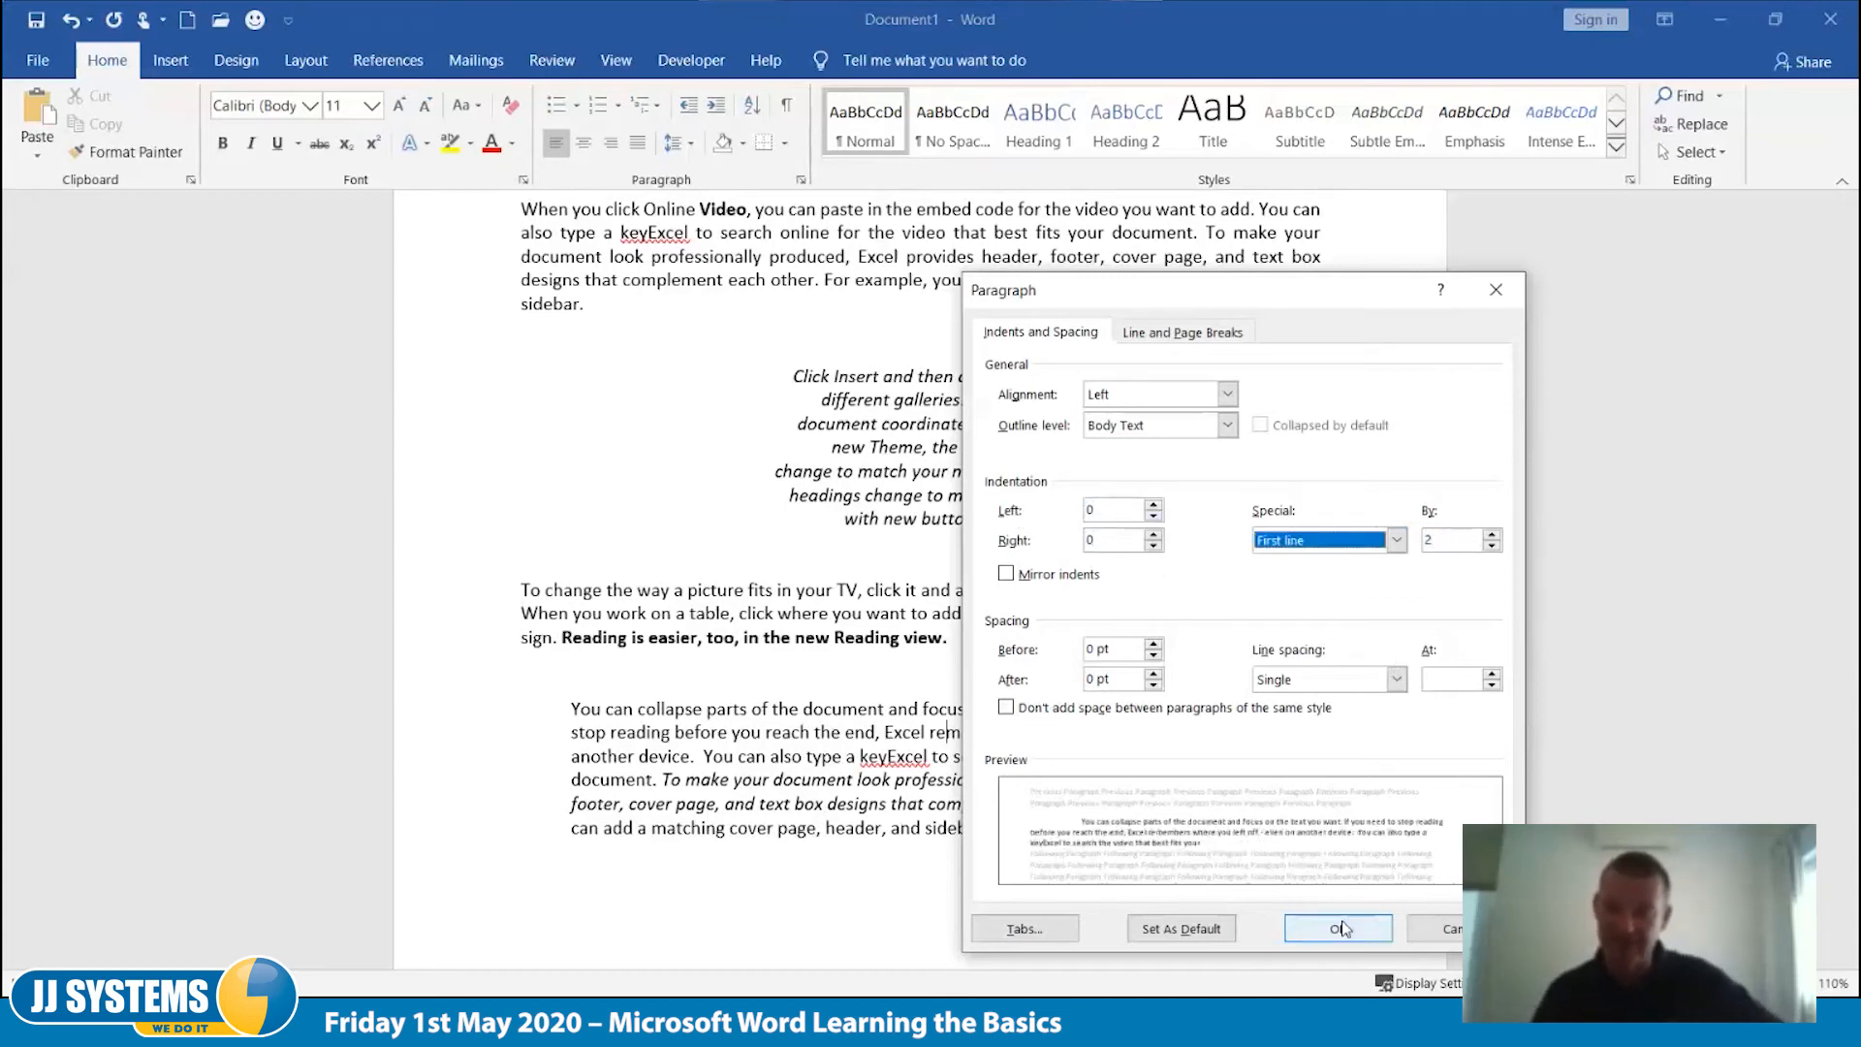
left_click(1339, 929)
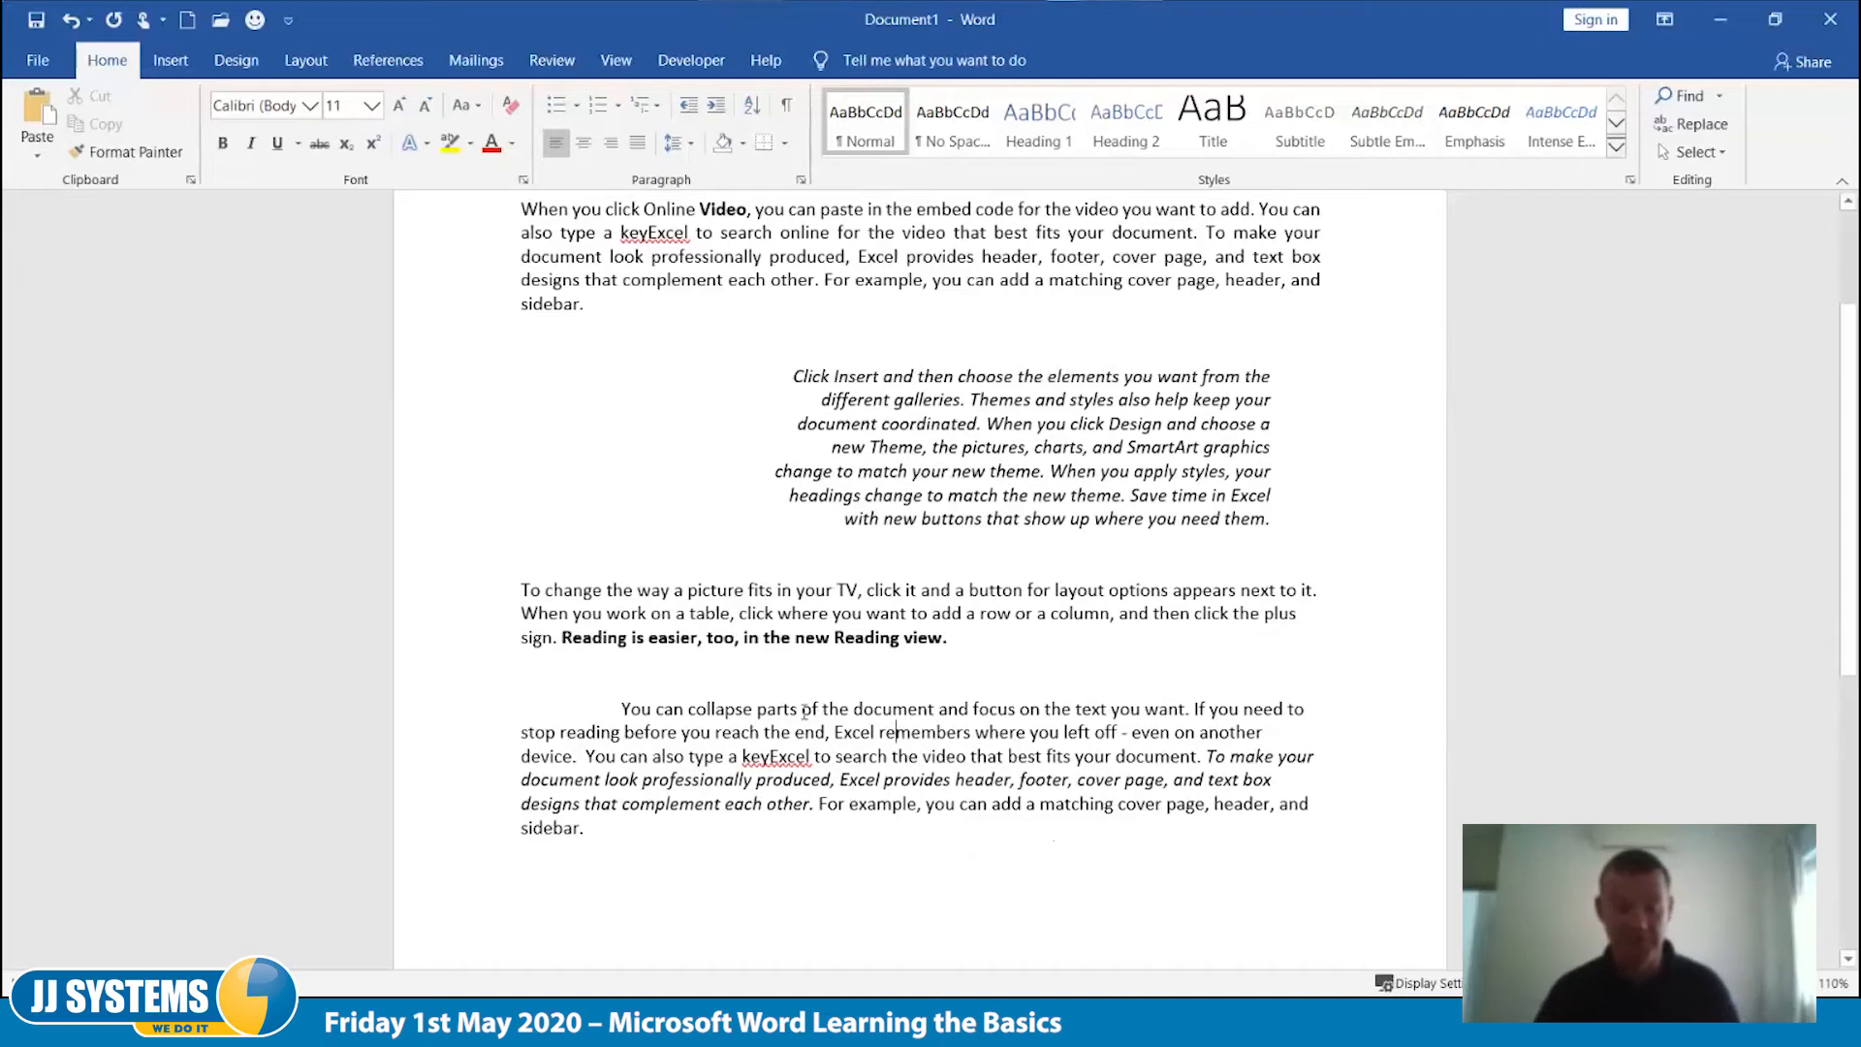
Step: Apply a 2 cm hanging indent to the paragraph beginning "You can collapse parts of the document"
right_click(746, 712)
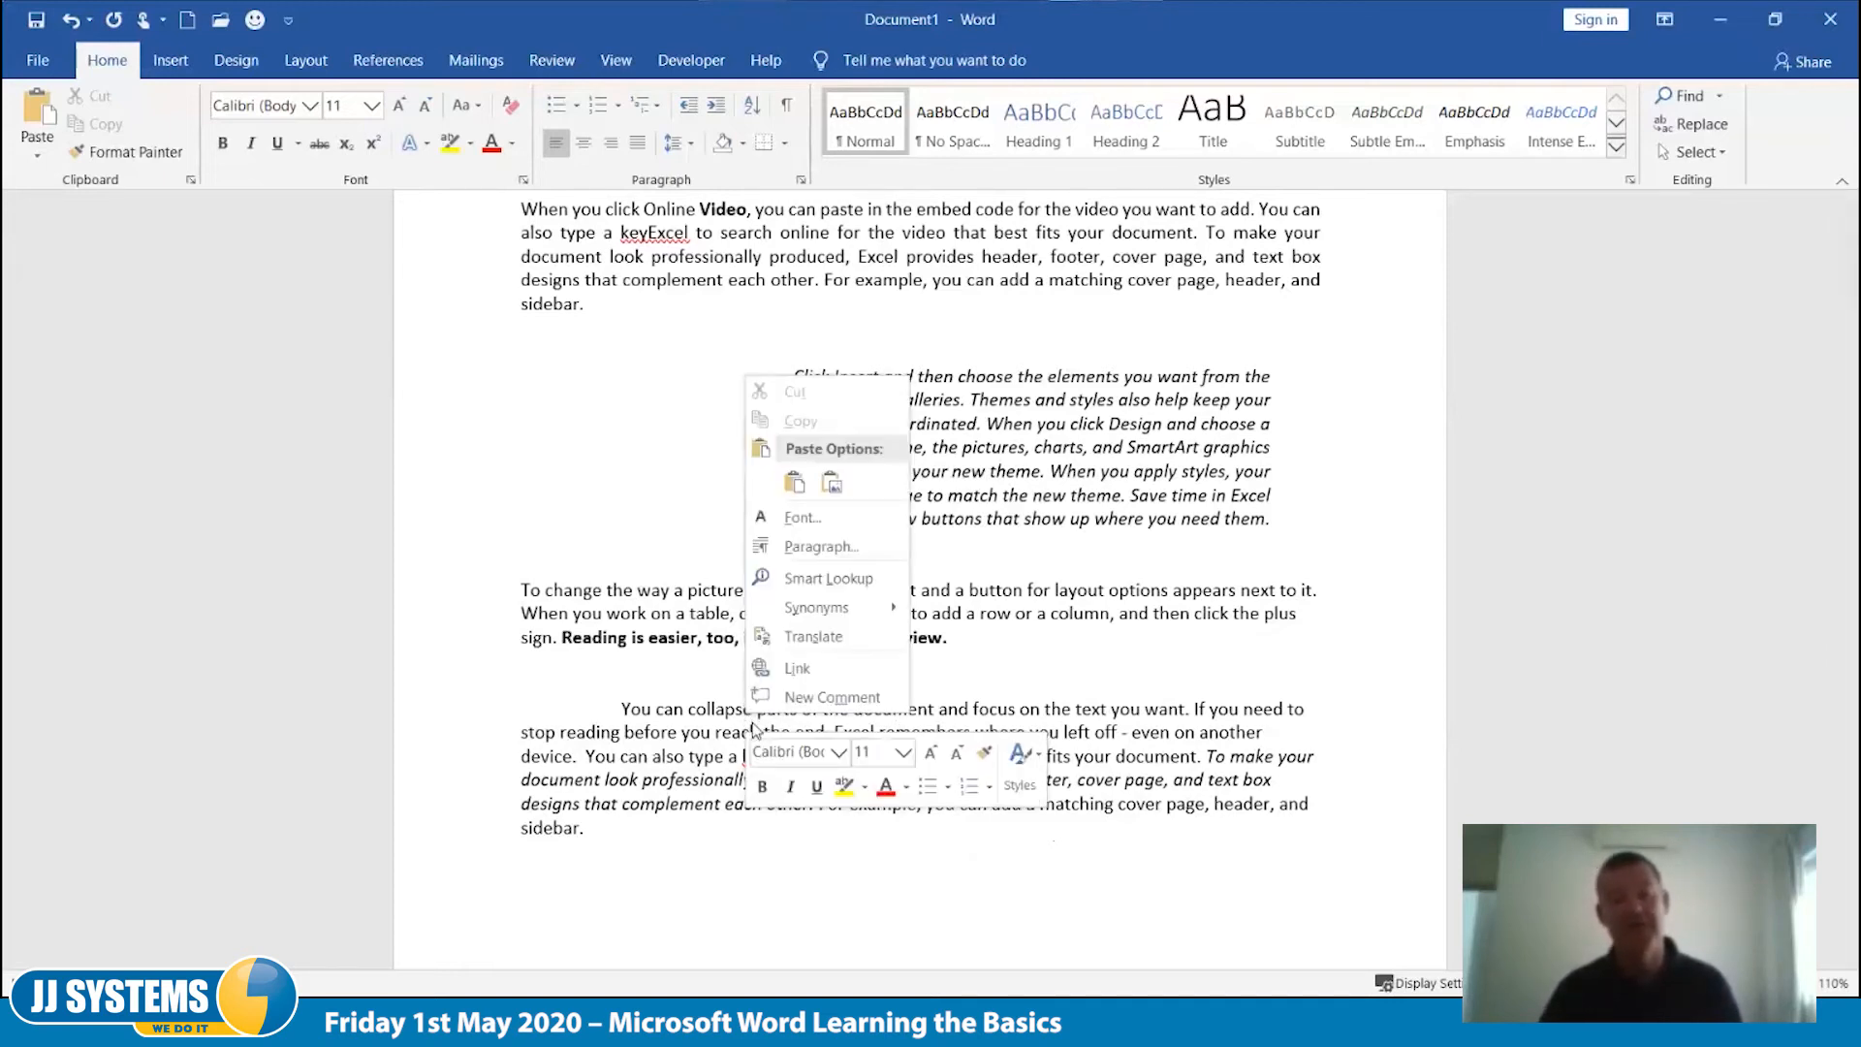
left_click(823, 549)
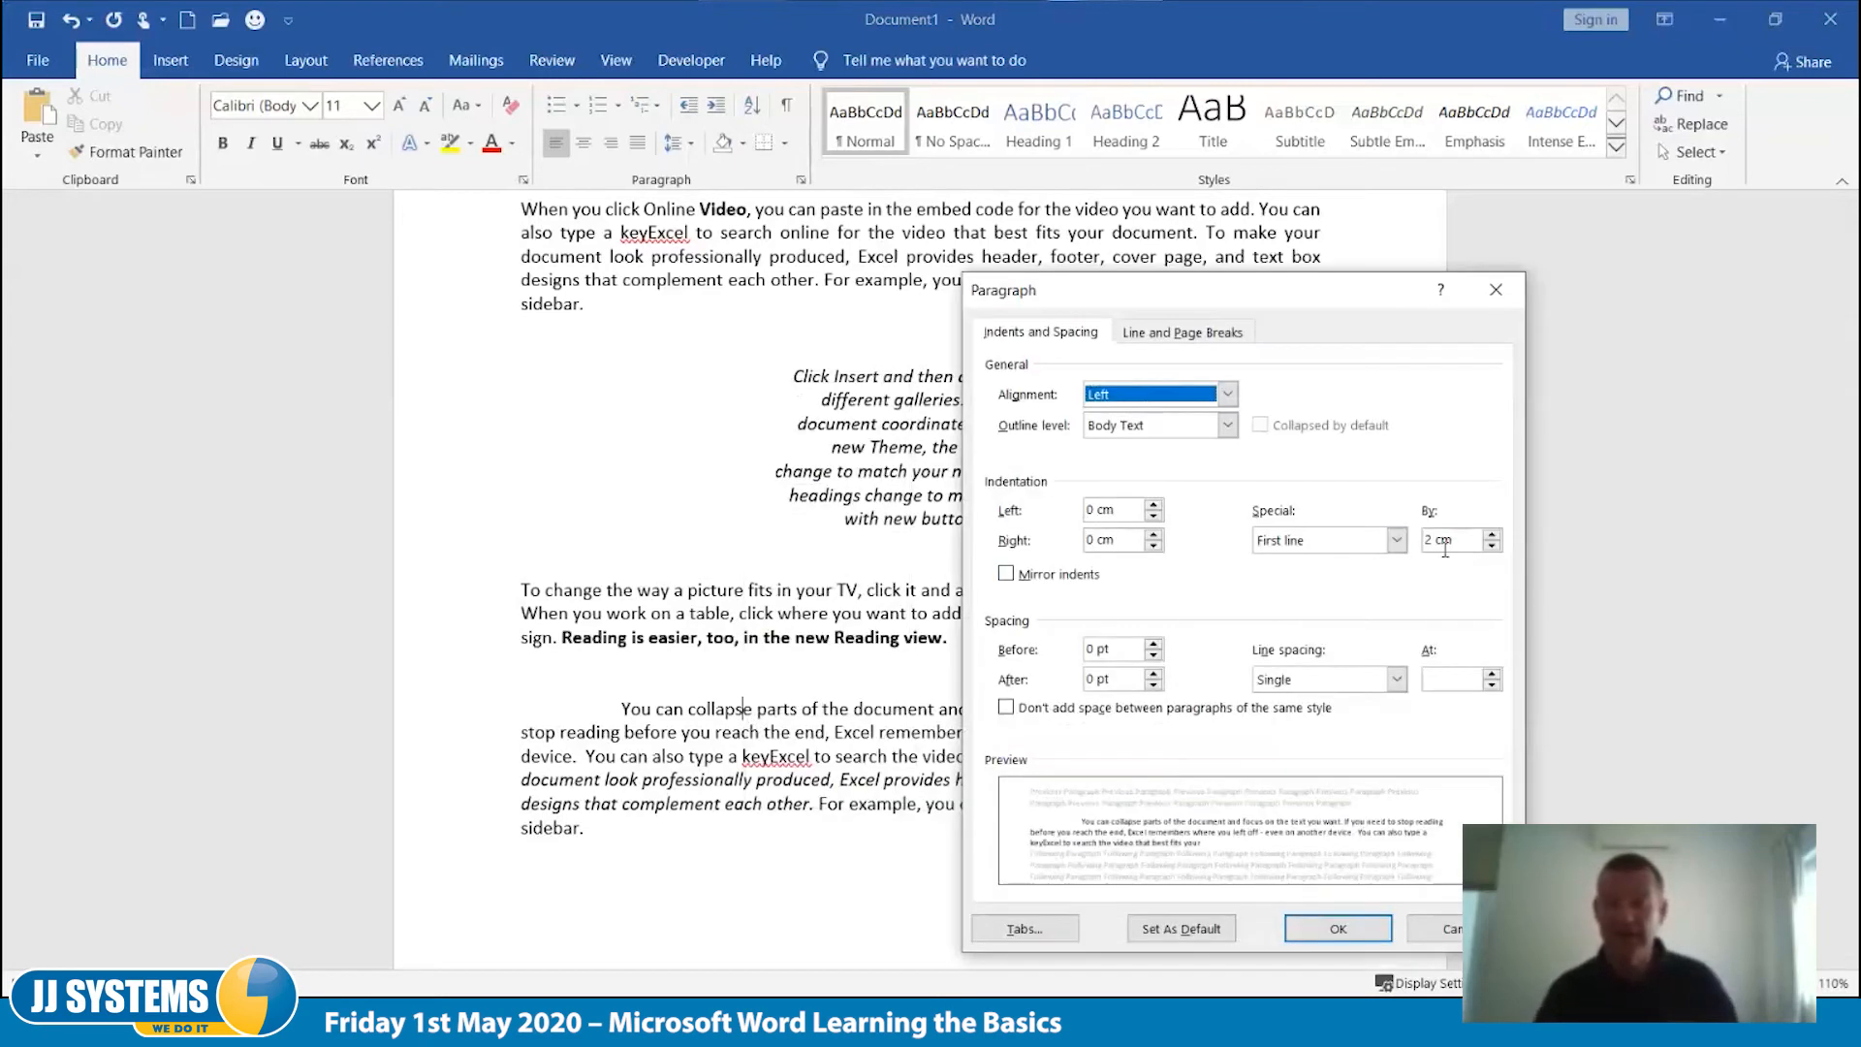
left_click(1396, 541)
left_click(1285, 595)
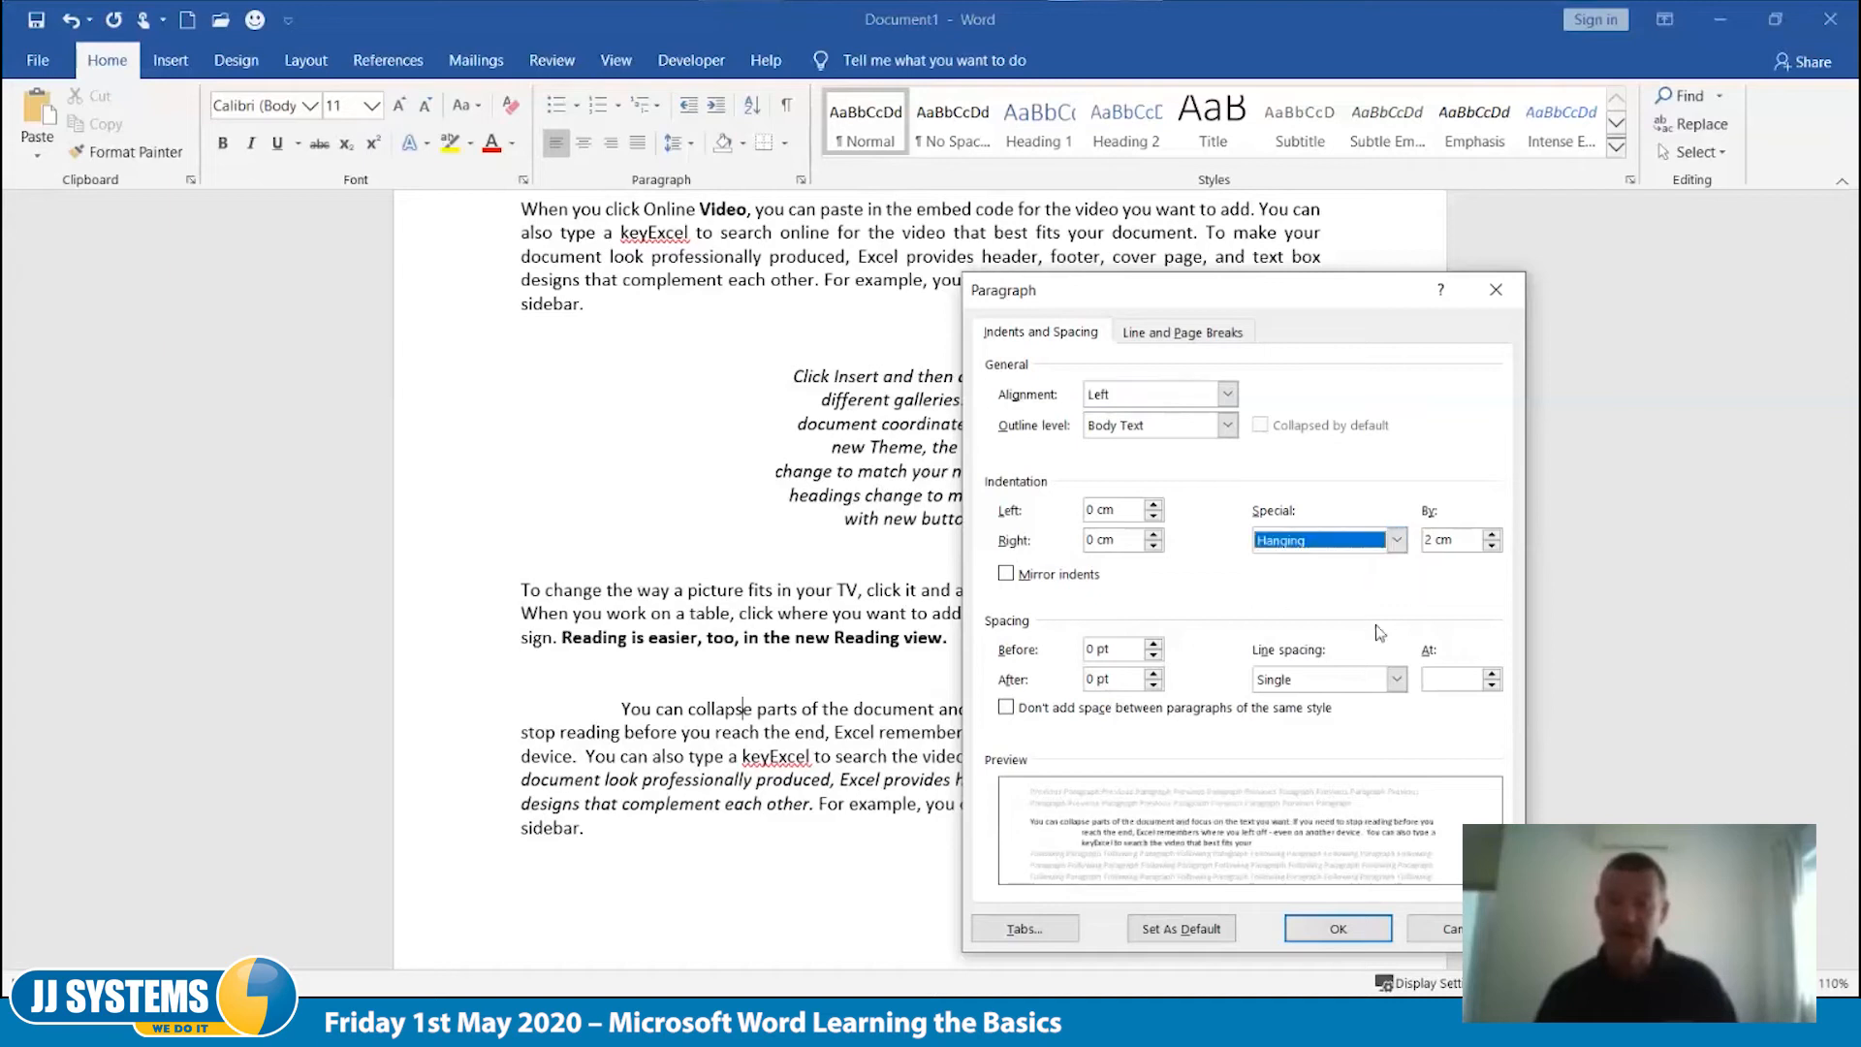
left_click(1338, 929)
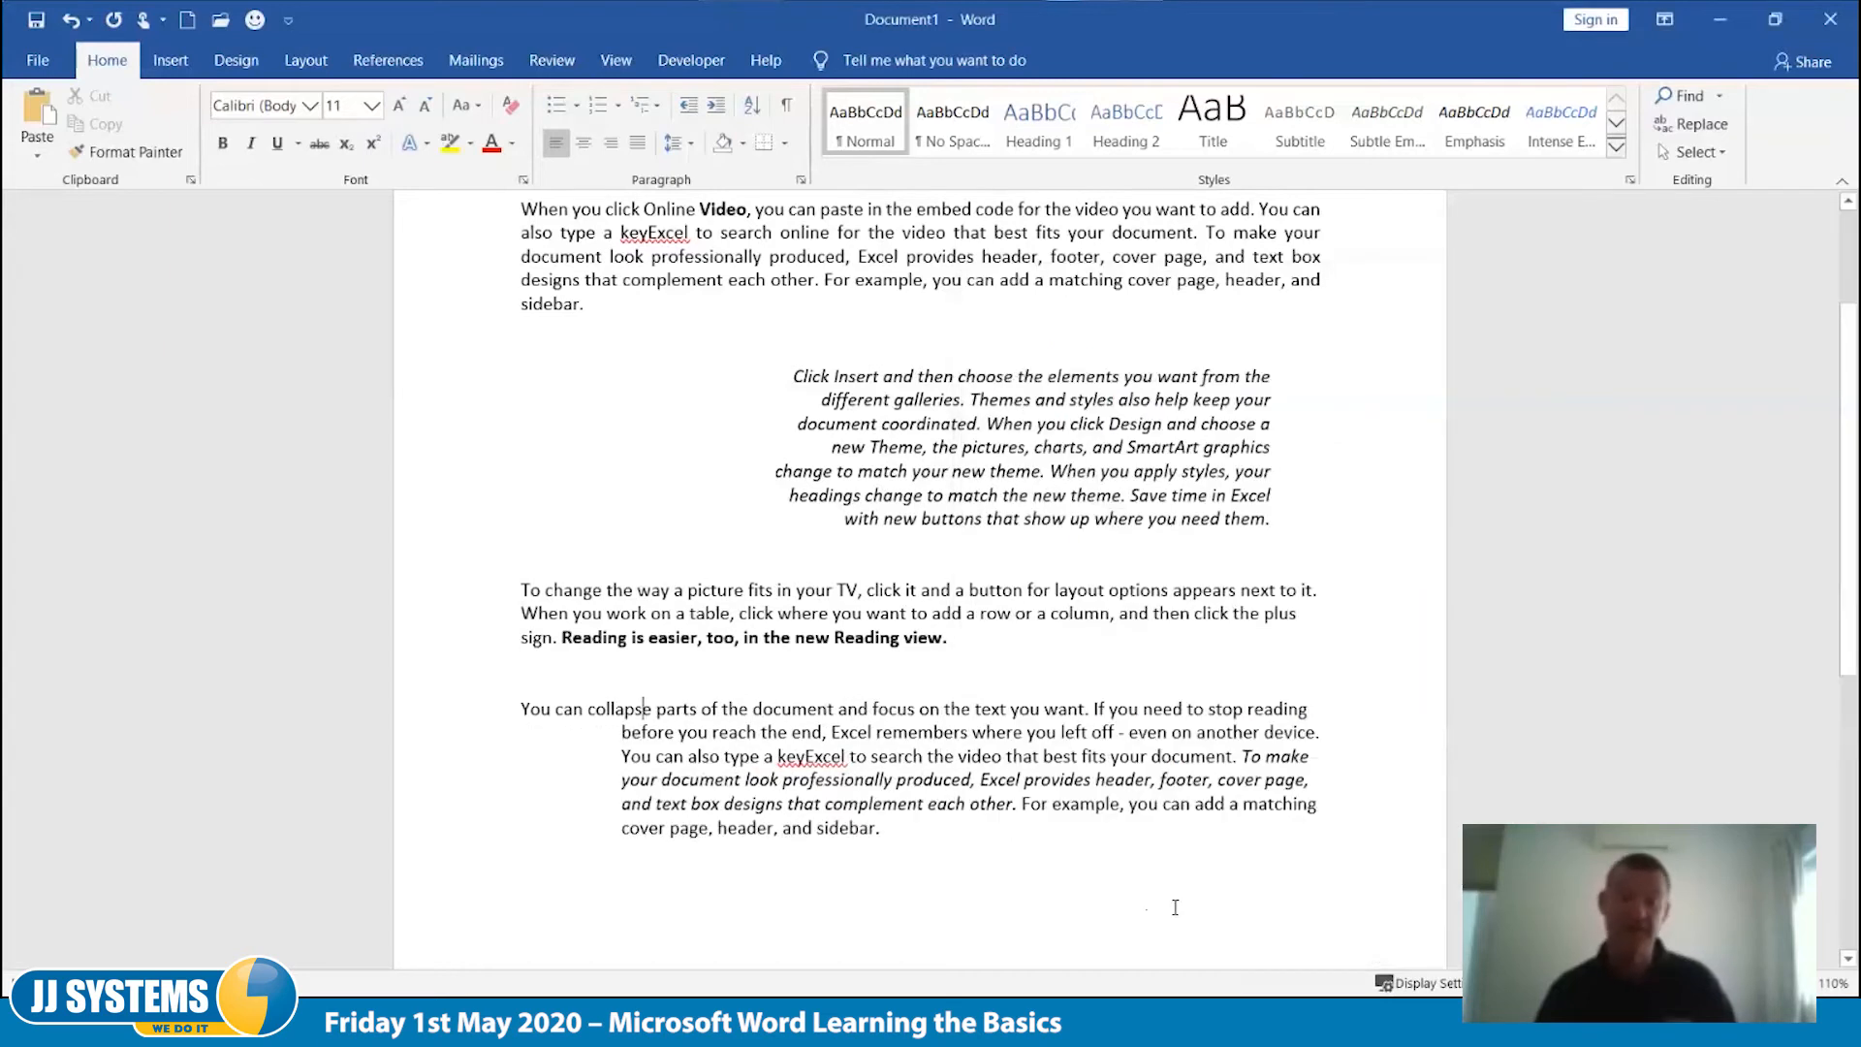
left_click(1168, 852)
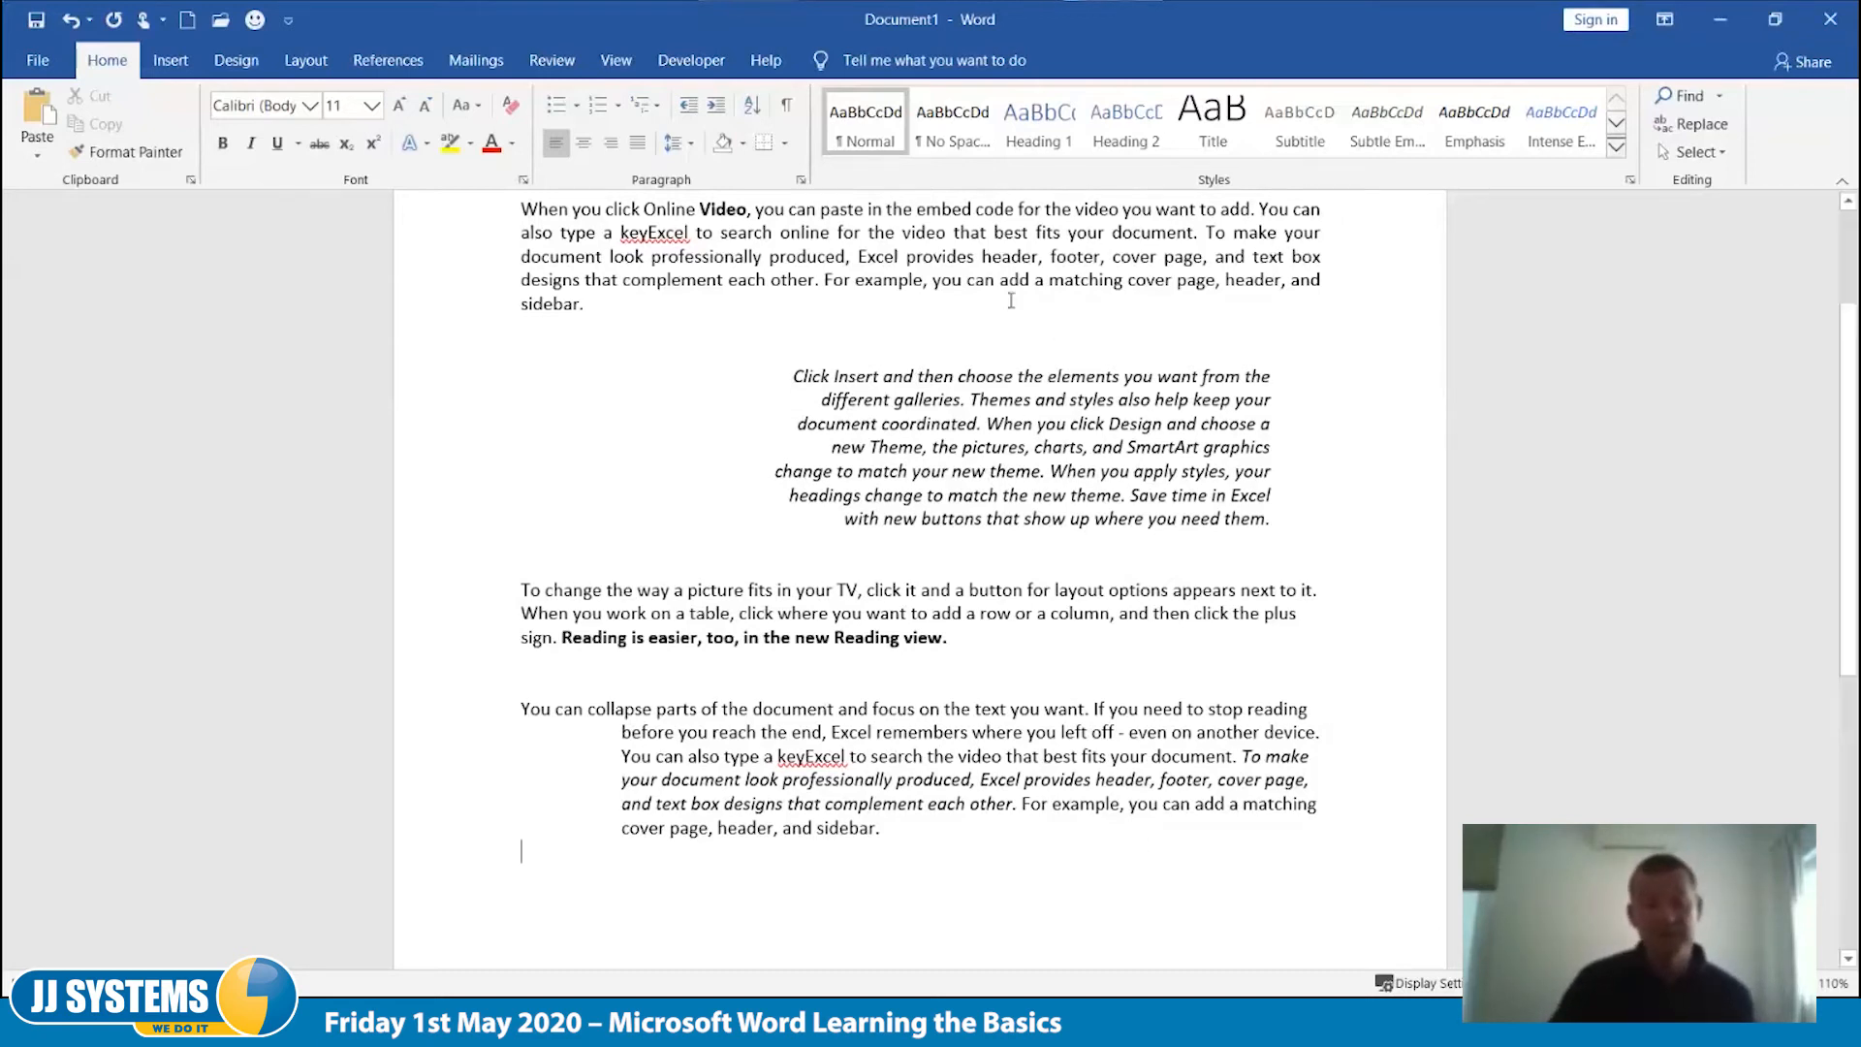
Step: Separate "keyExcel" into "key Excel" in the "You can collapse" paragraph and set its special indentation to (none)
left_click(807, 757)
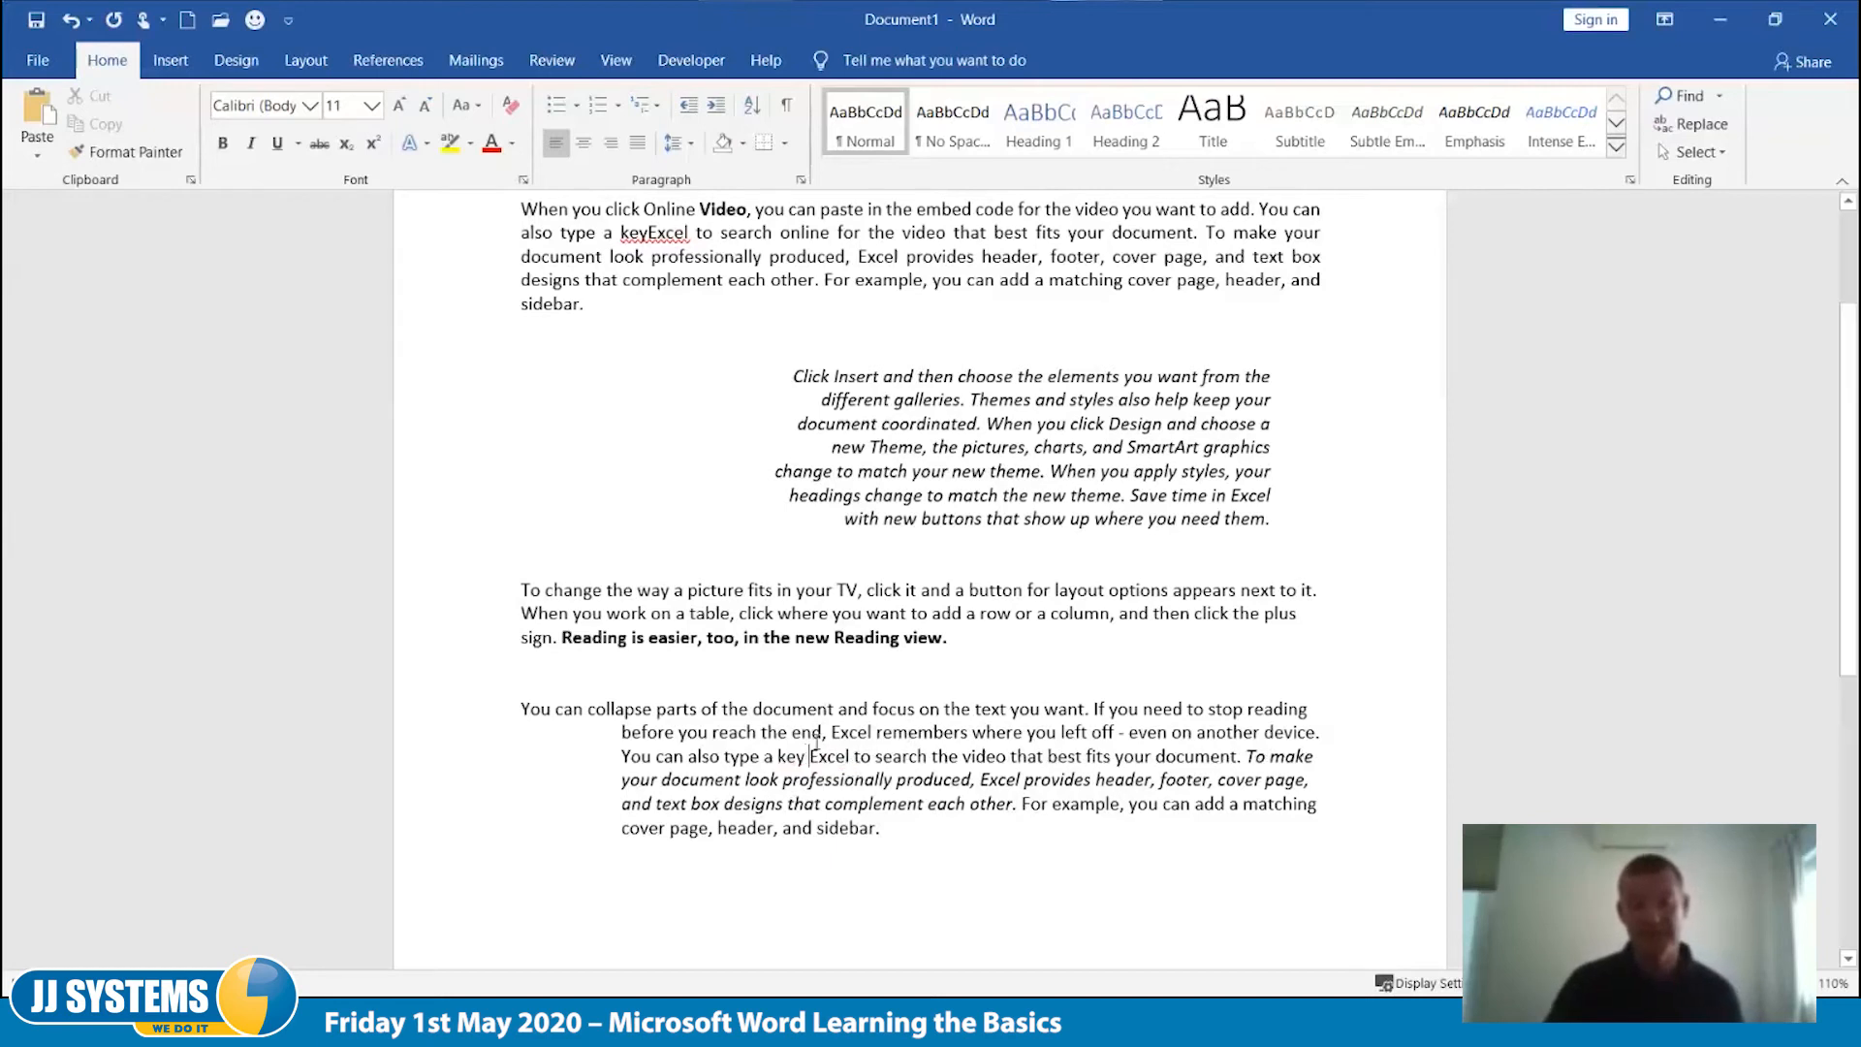
right_click(816, 742)
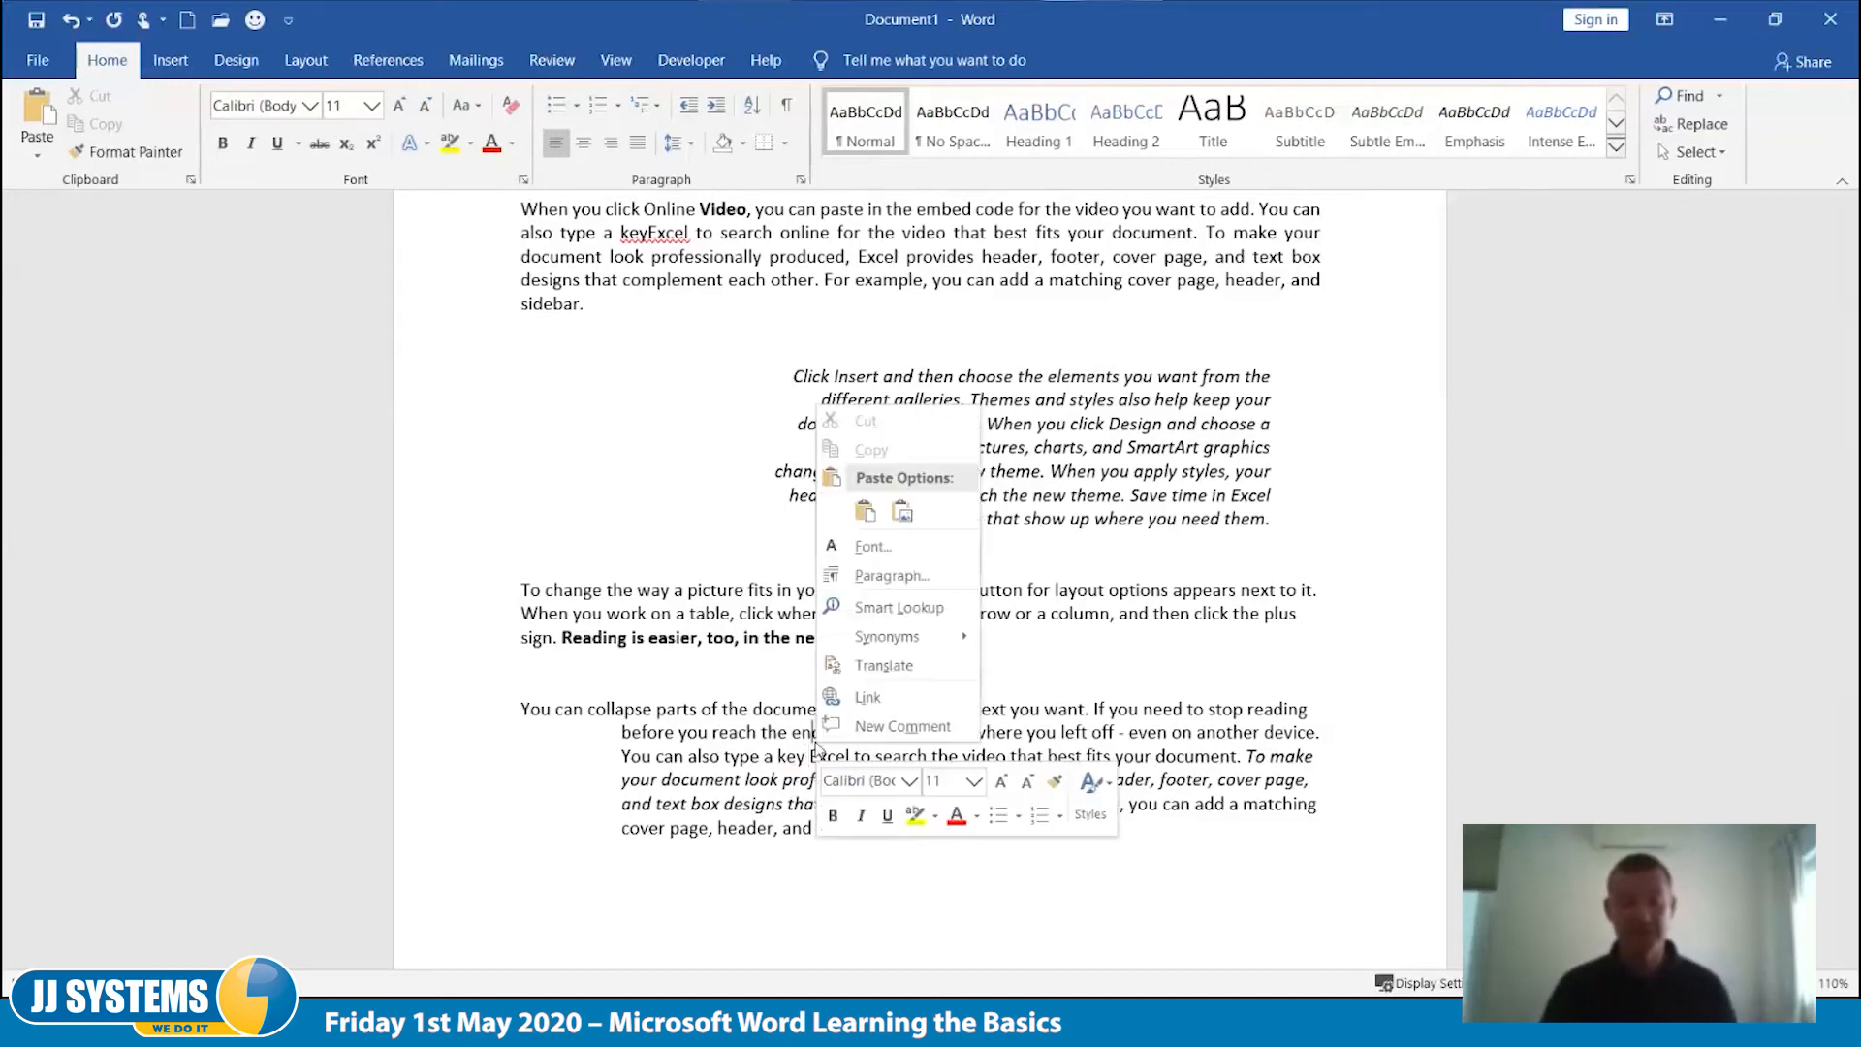
left_click(889, 574)
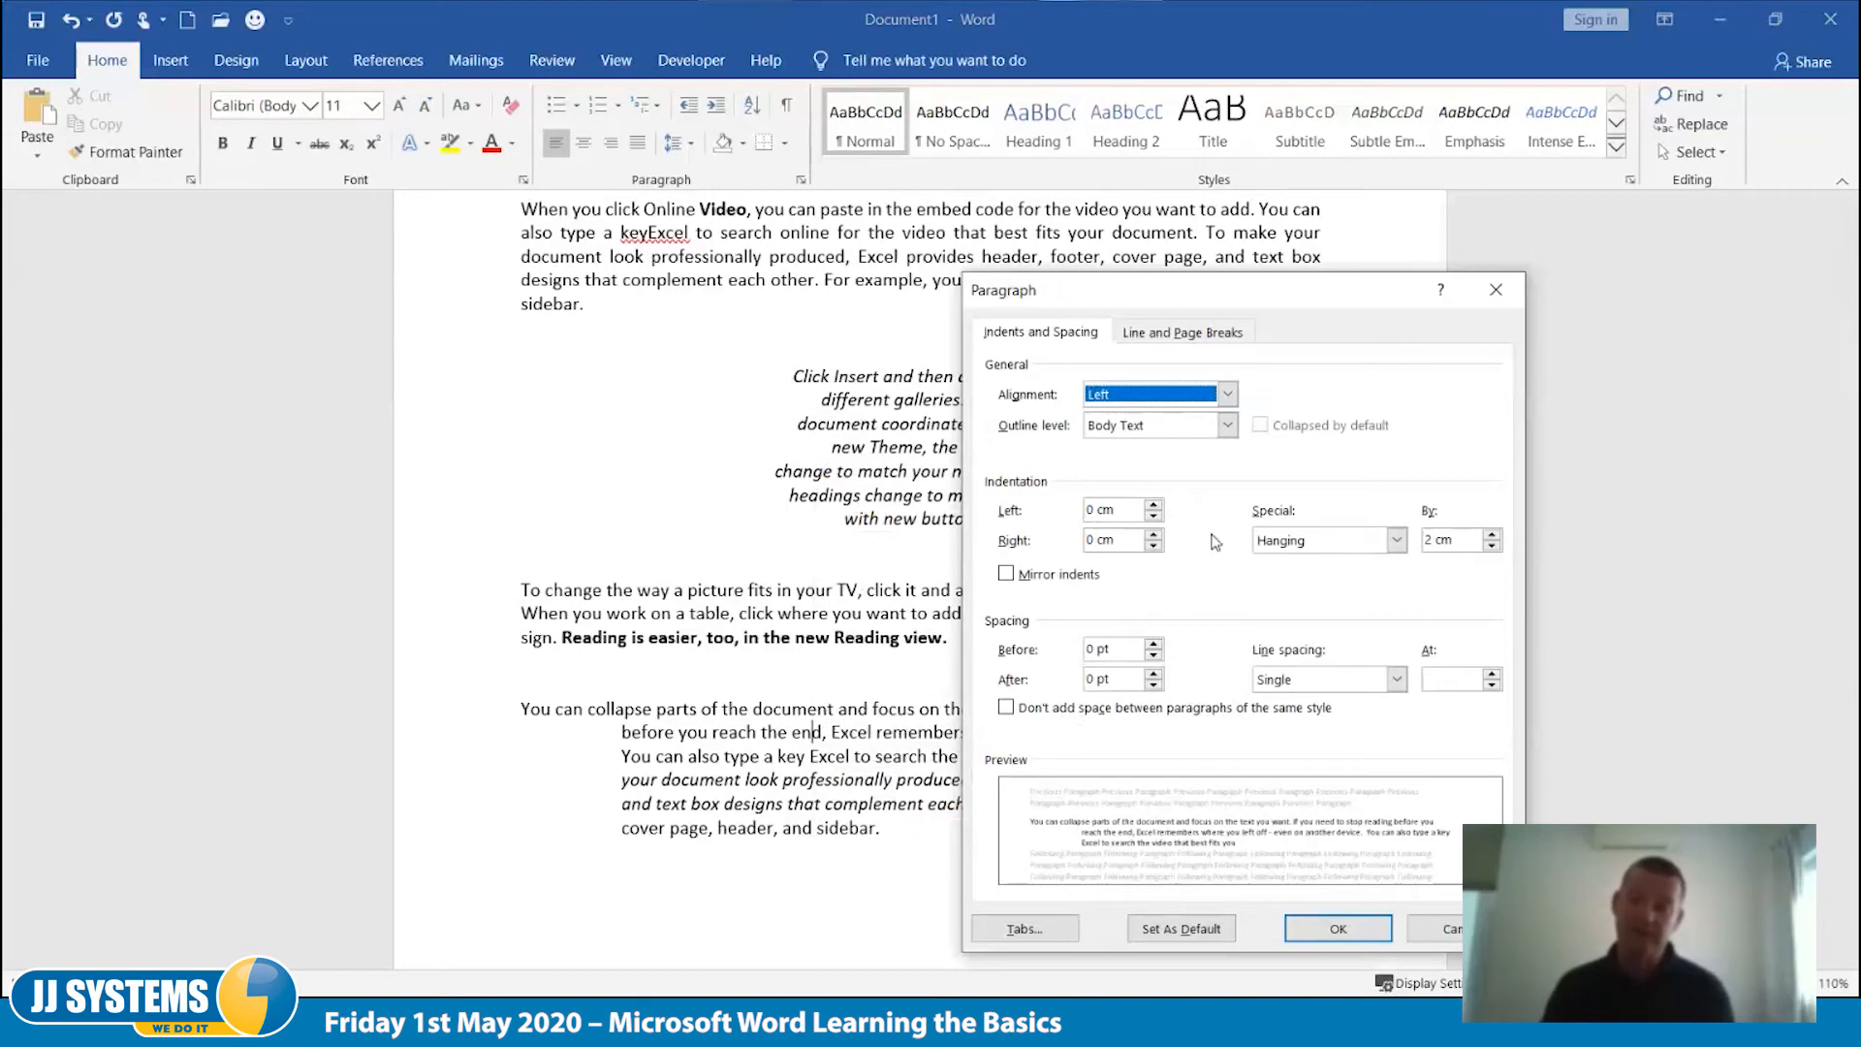
left_click(1396, 542)
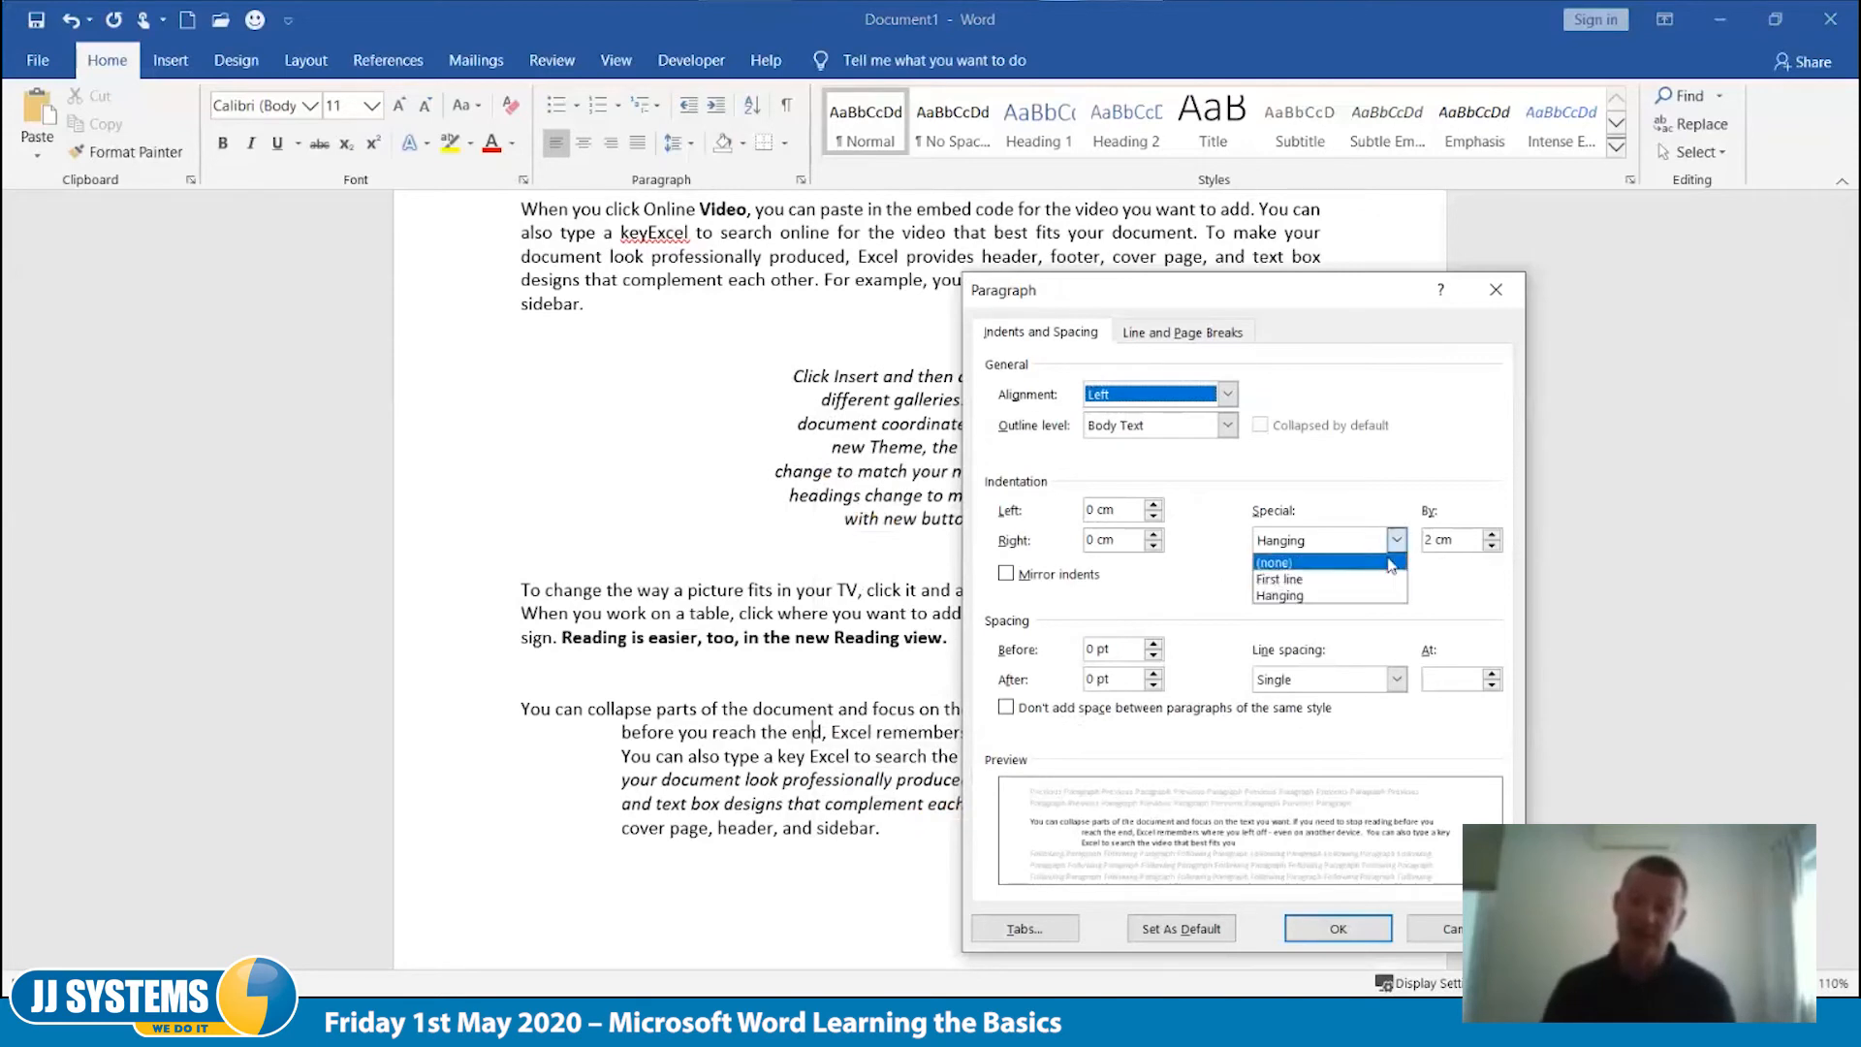
left_click(1381, 569)
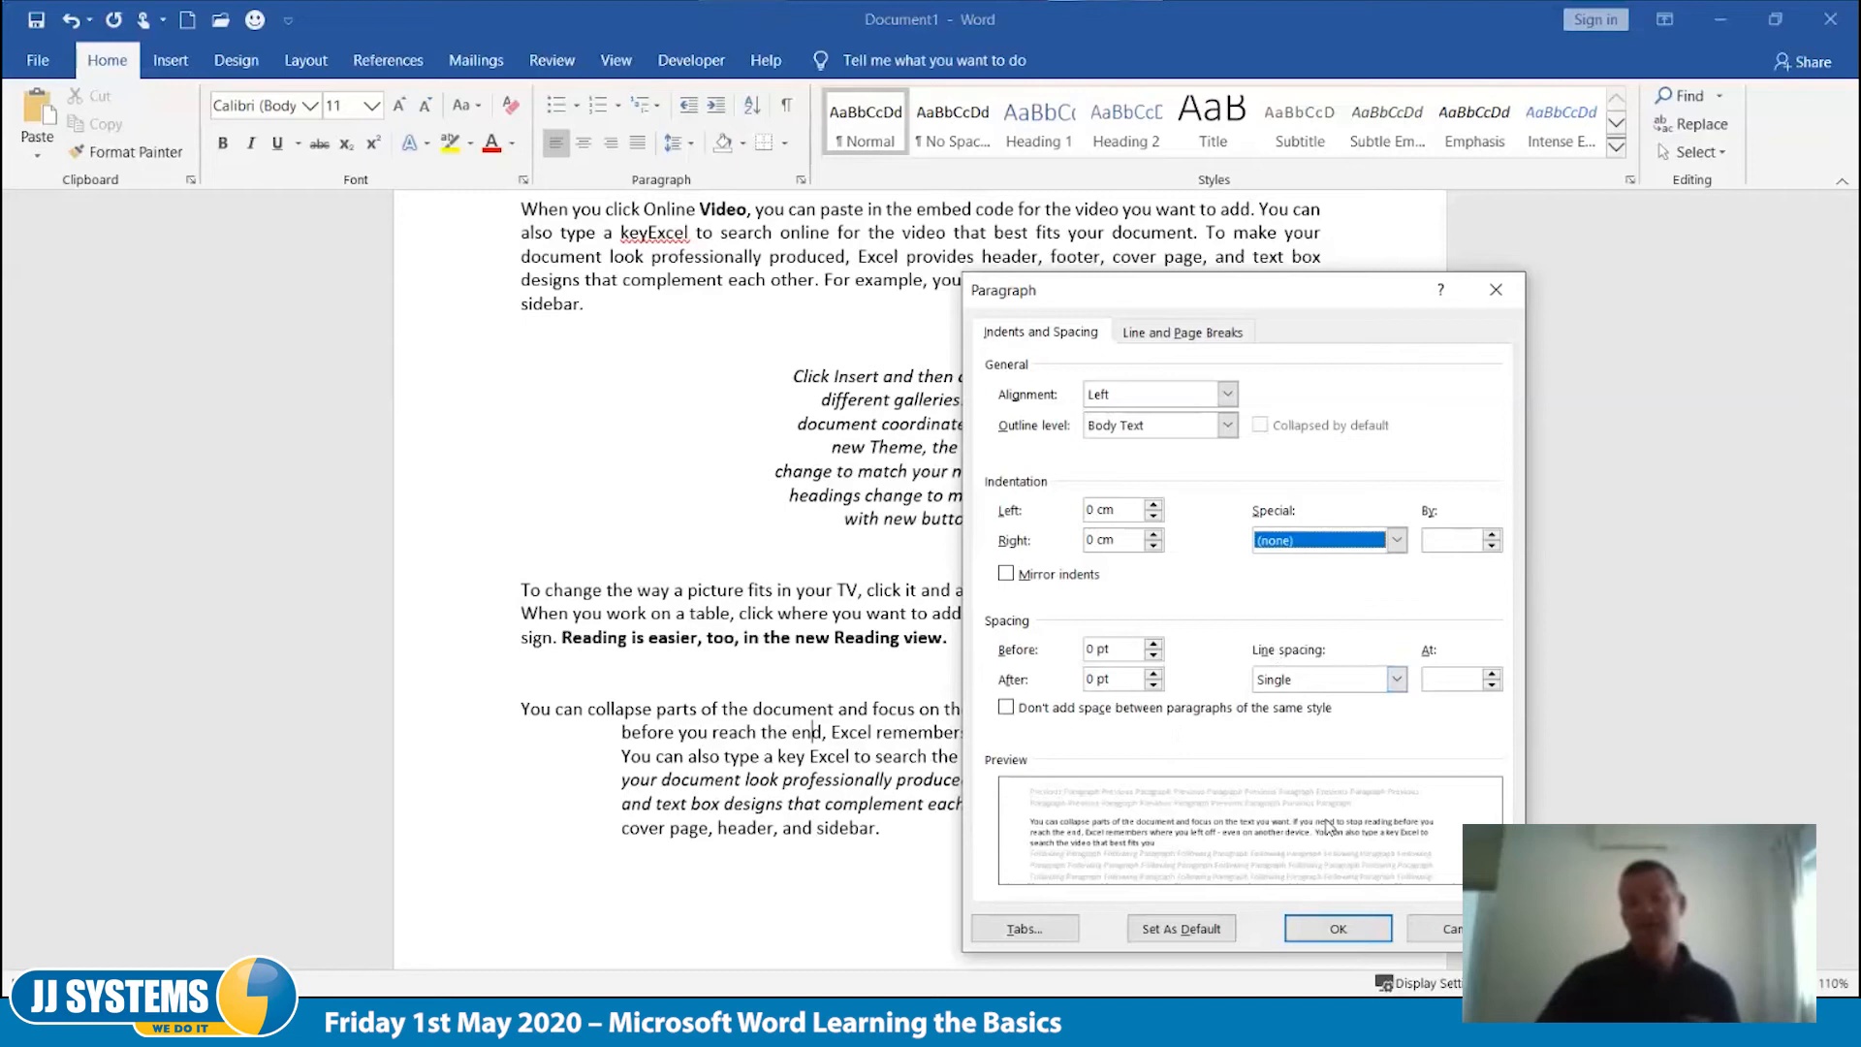
Step: Try the Exactly and At least line spacing options for the paragraph, returning it to Single
left_click(1397, 681)
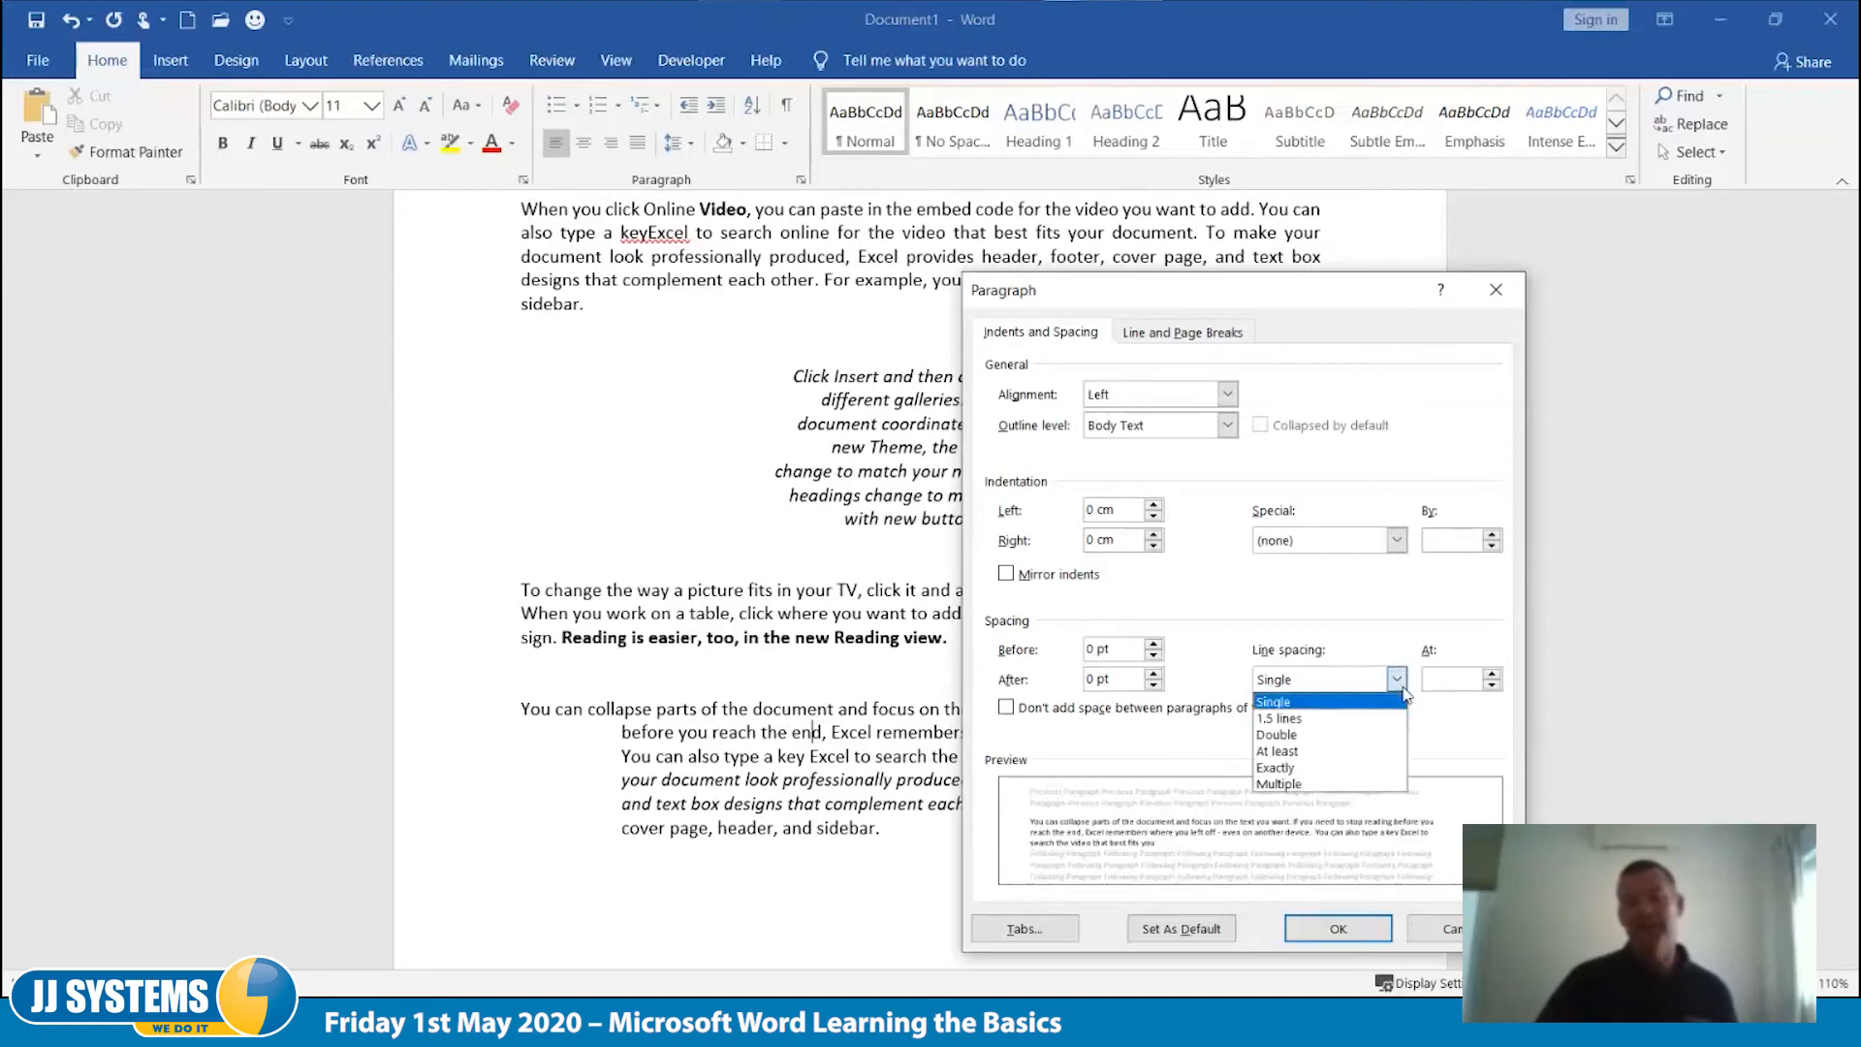
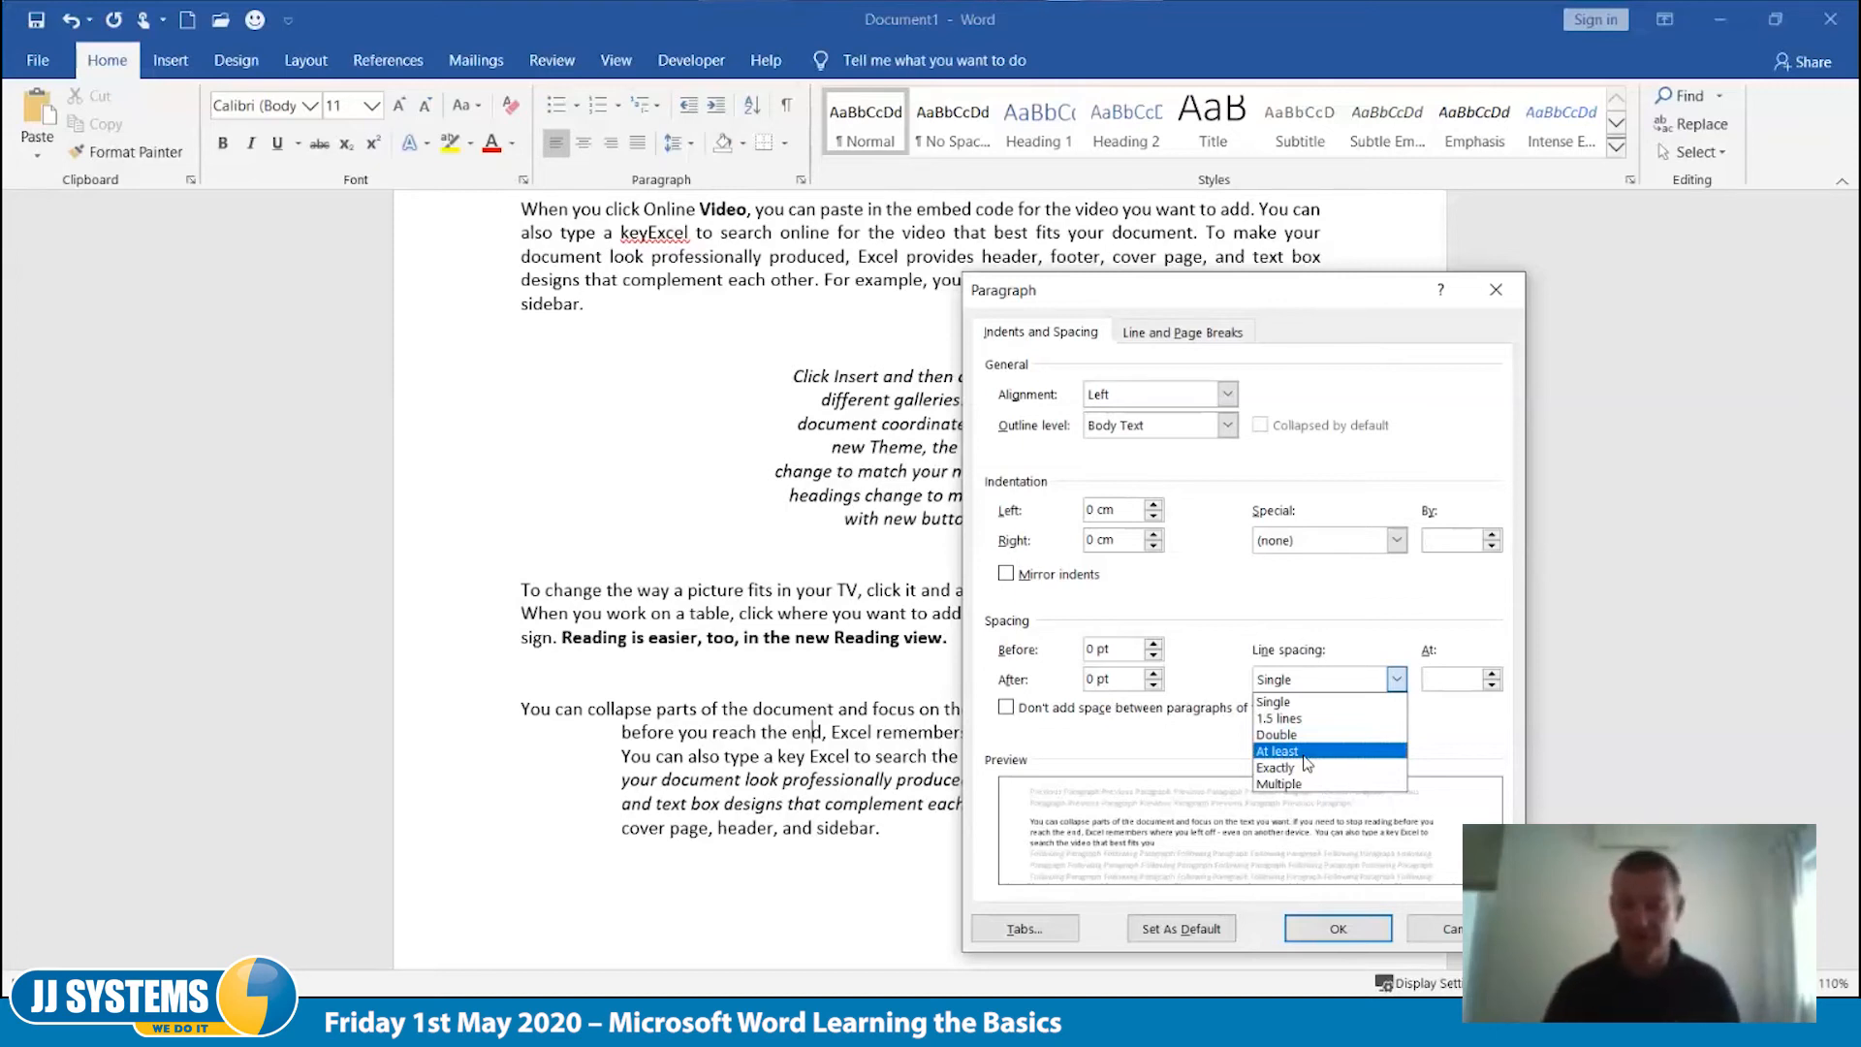
left_click(1295, 768)
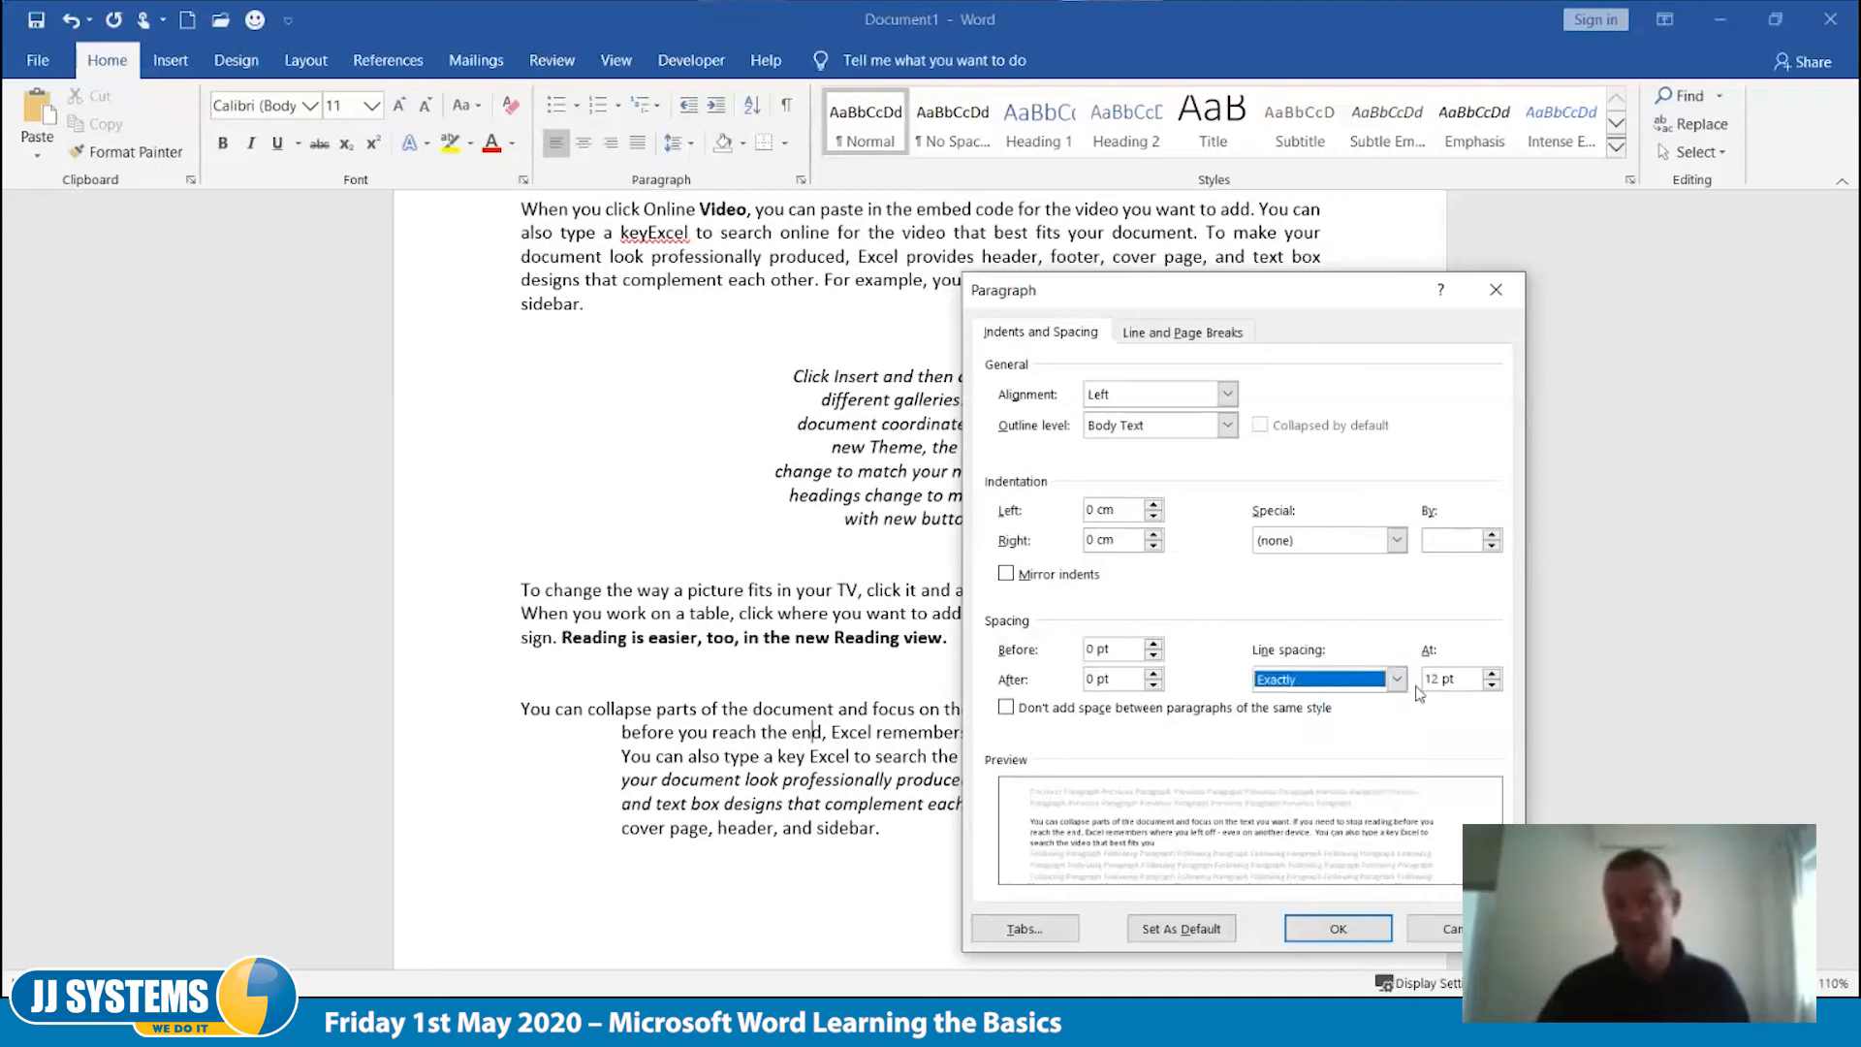
left_click(1397, 679)
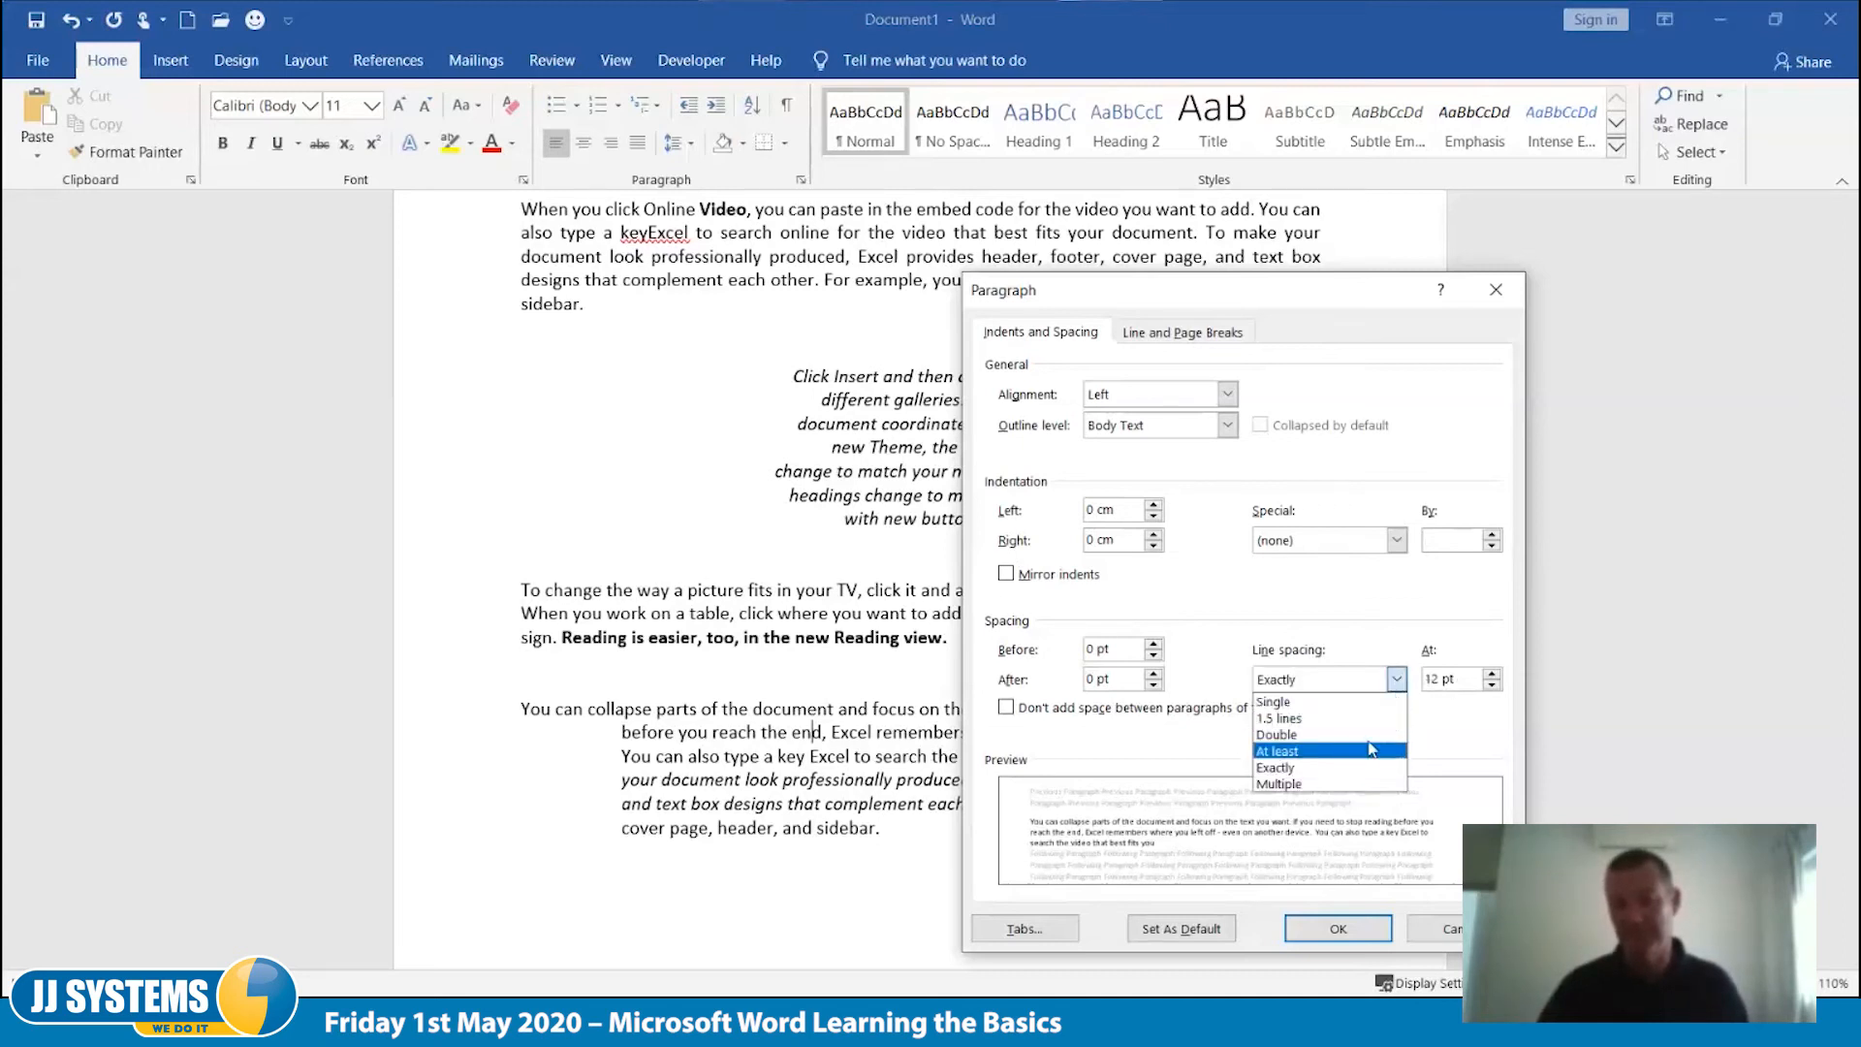
left_click(1371, 753)
left_click(1396, 678)
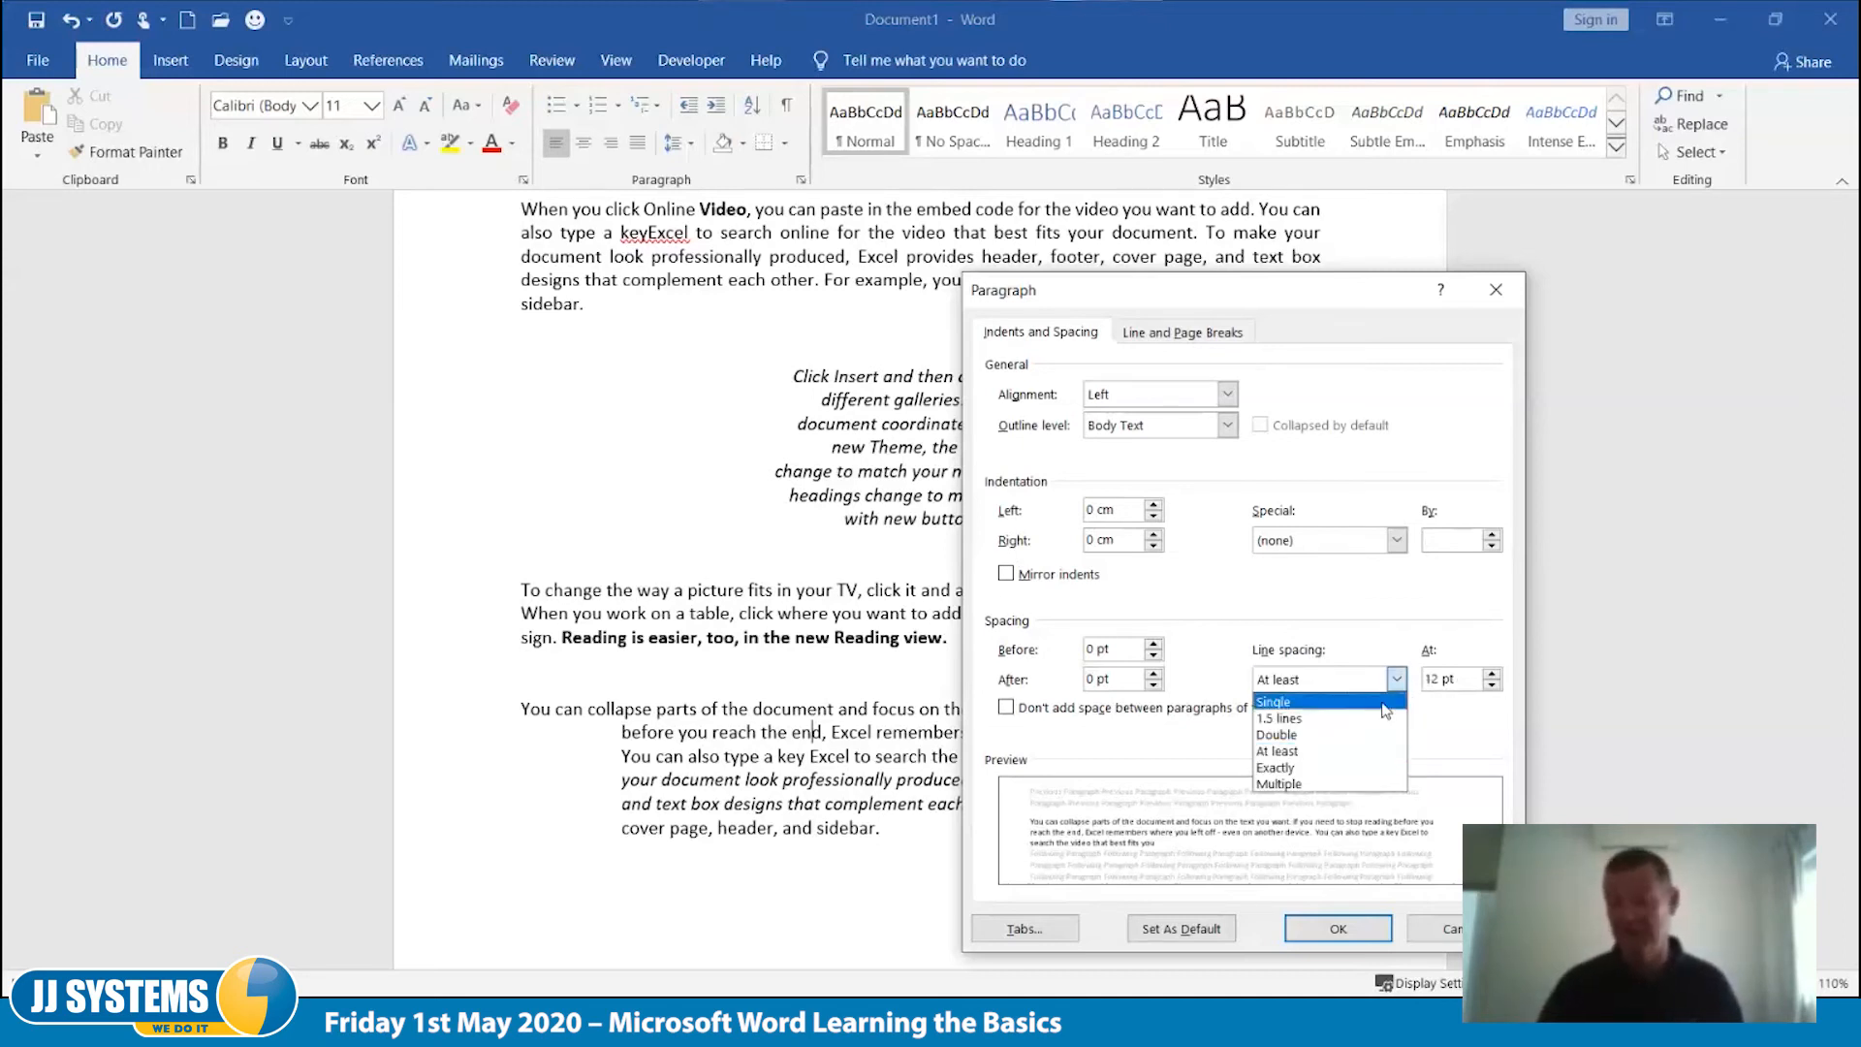
left_click(1317, 702)
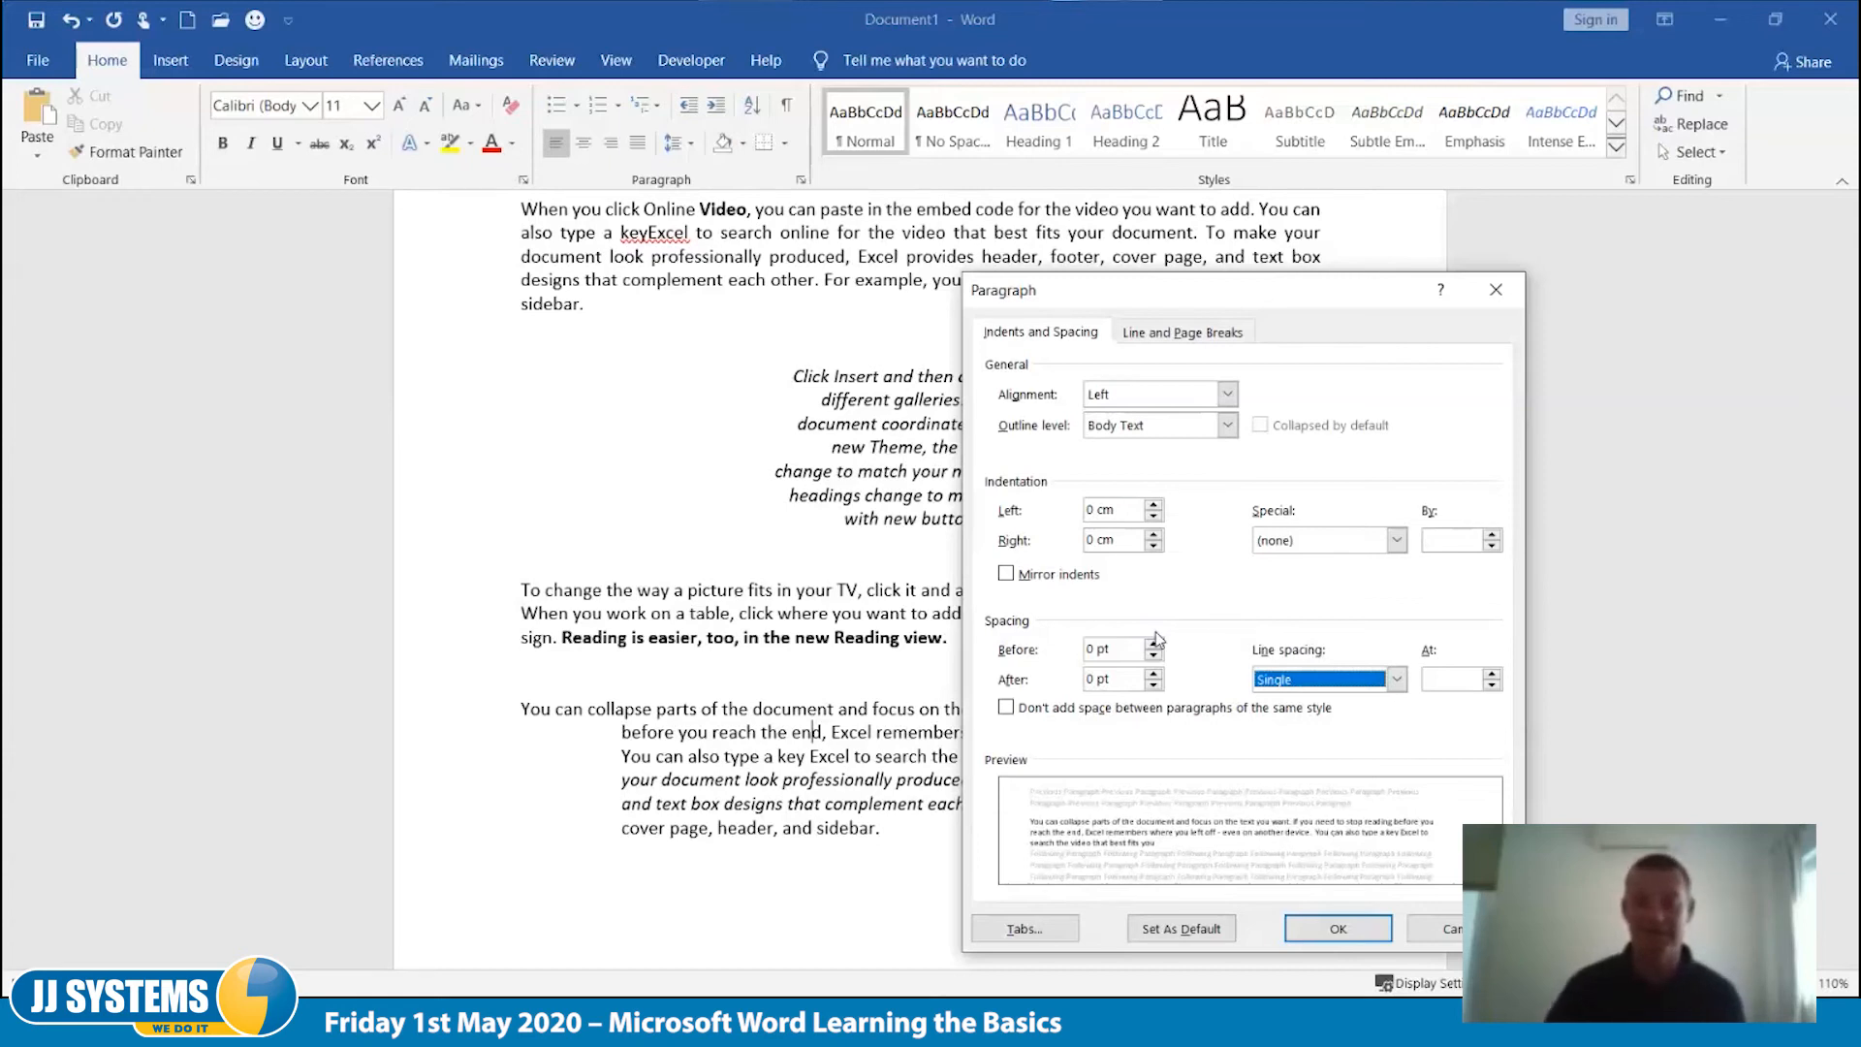
Step: Set the paragraph's spacing after to 11 pt
left_click_drag(1115, 679, 1078, 680)
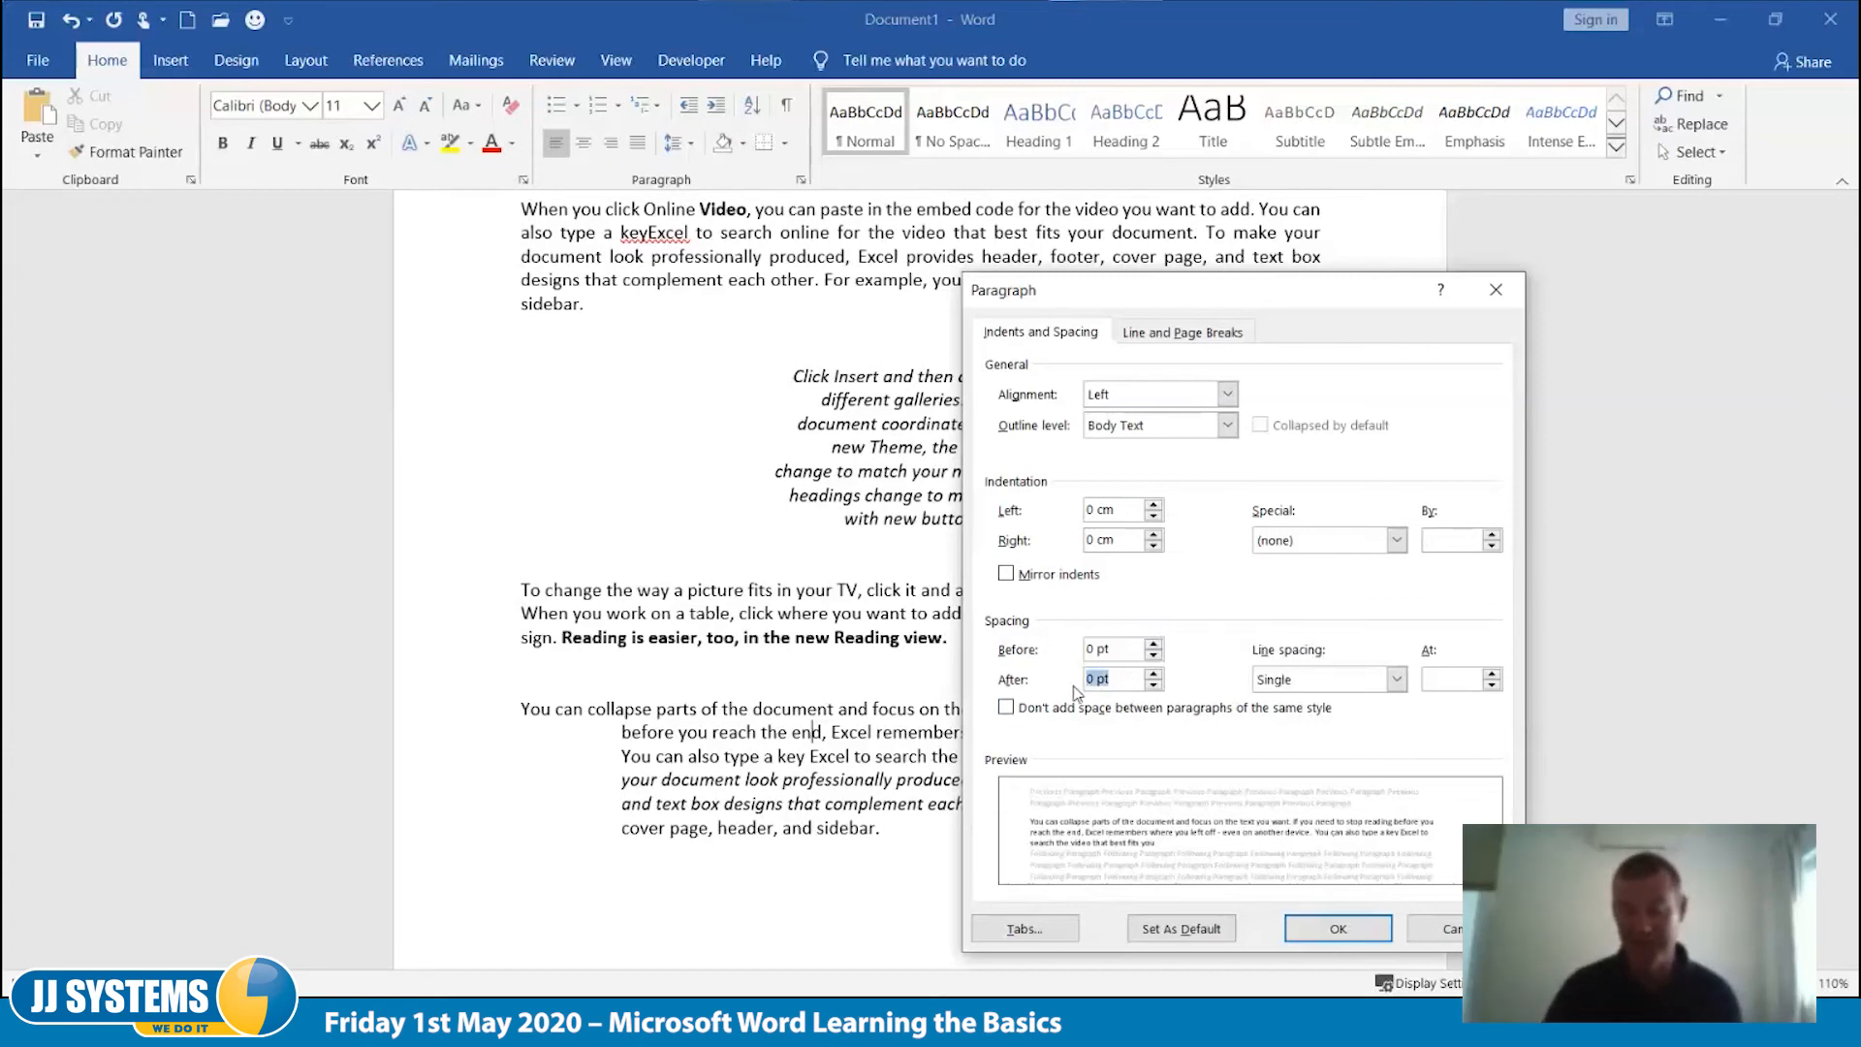
type("11")
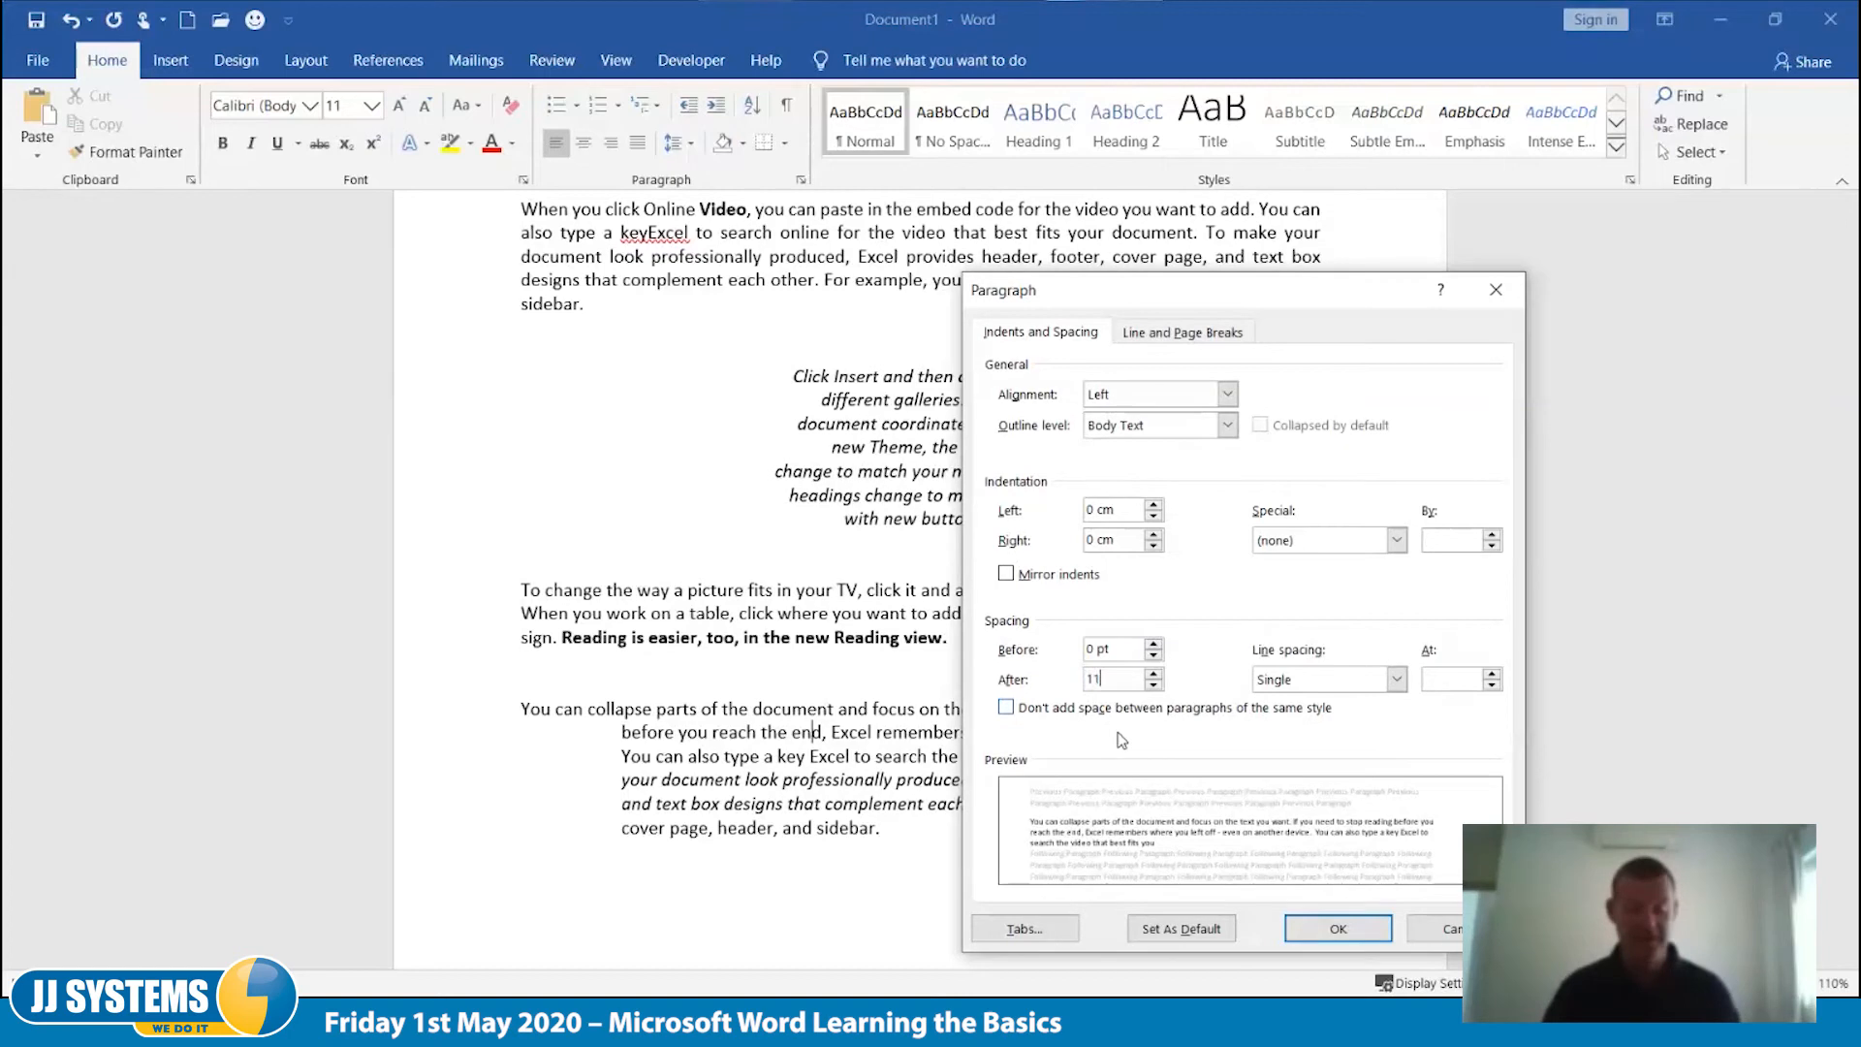
key("Tab")
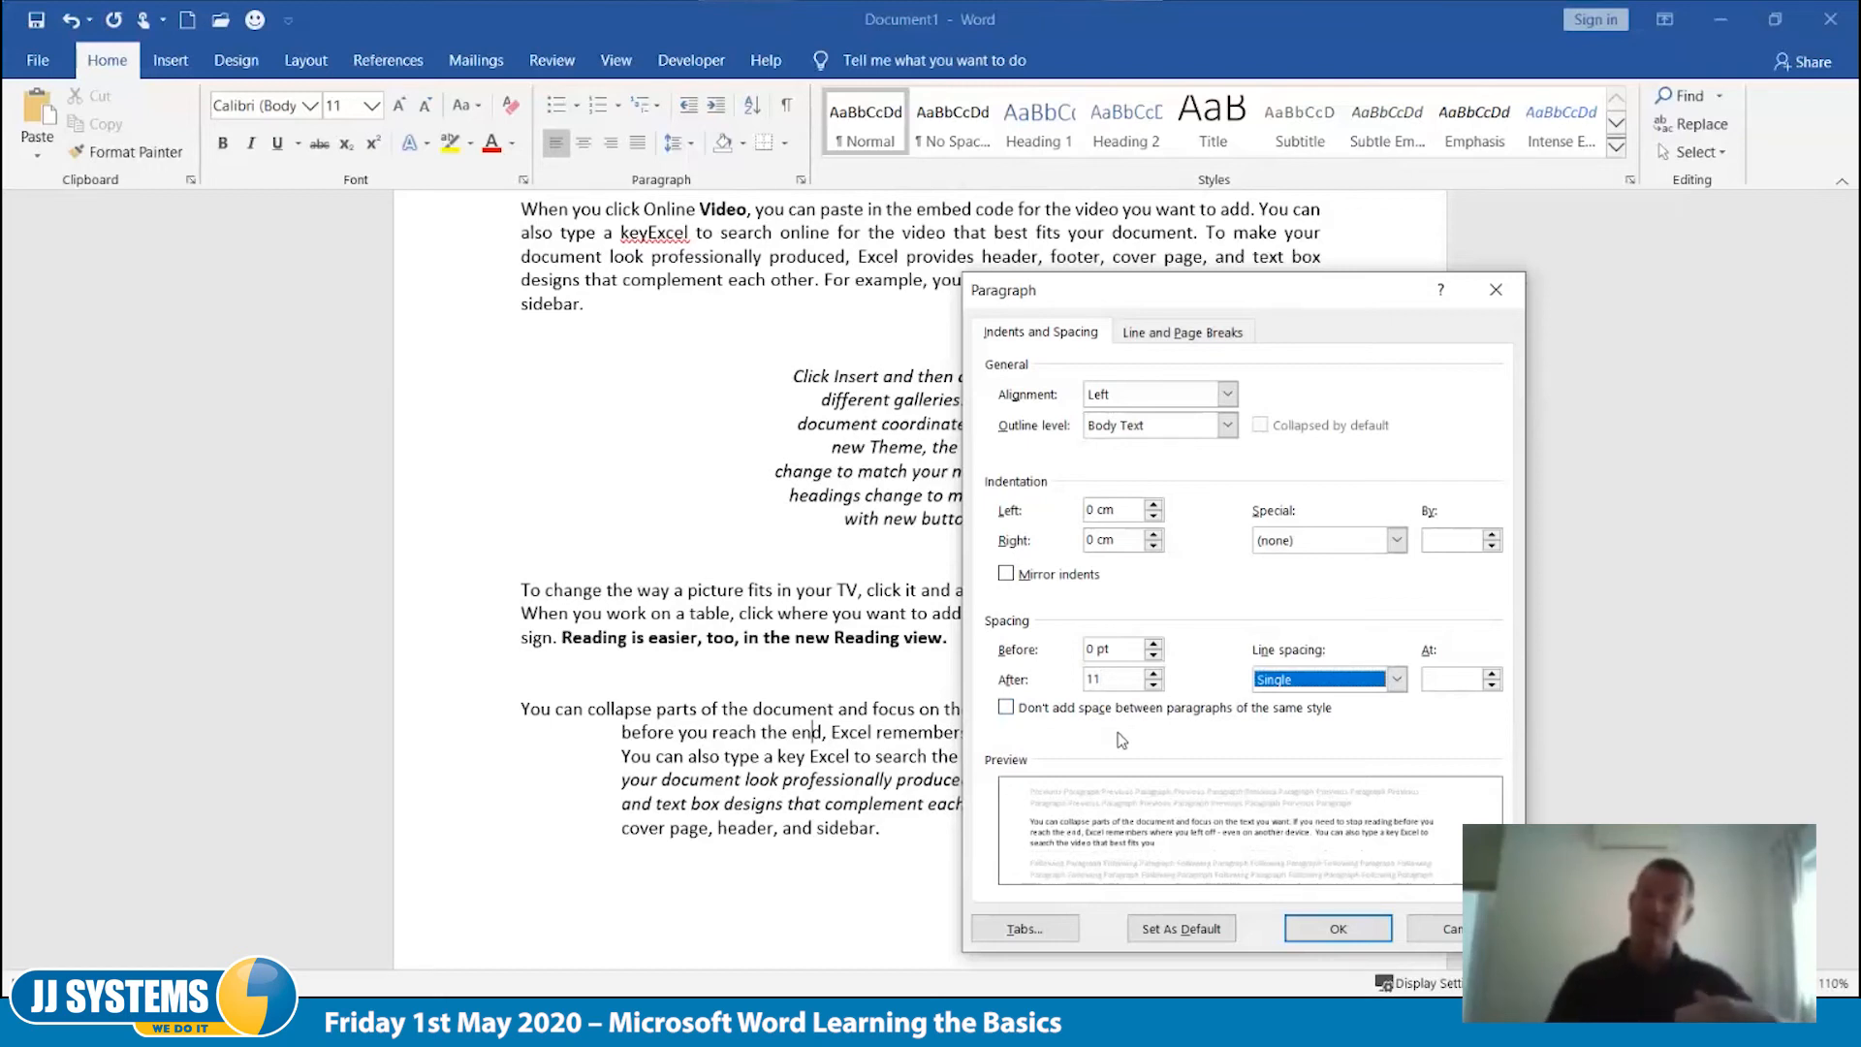
Step: Set the paragraph's spacing after to 0 pt and apply the paragraph settings
left_click(1115, 647)
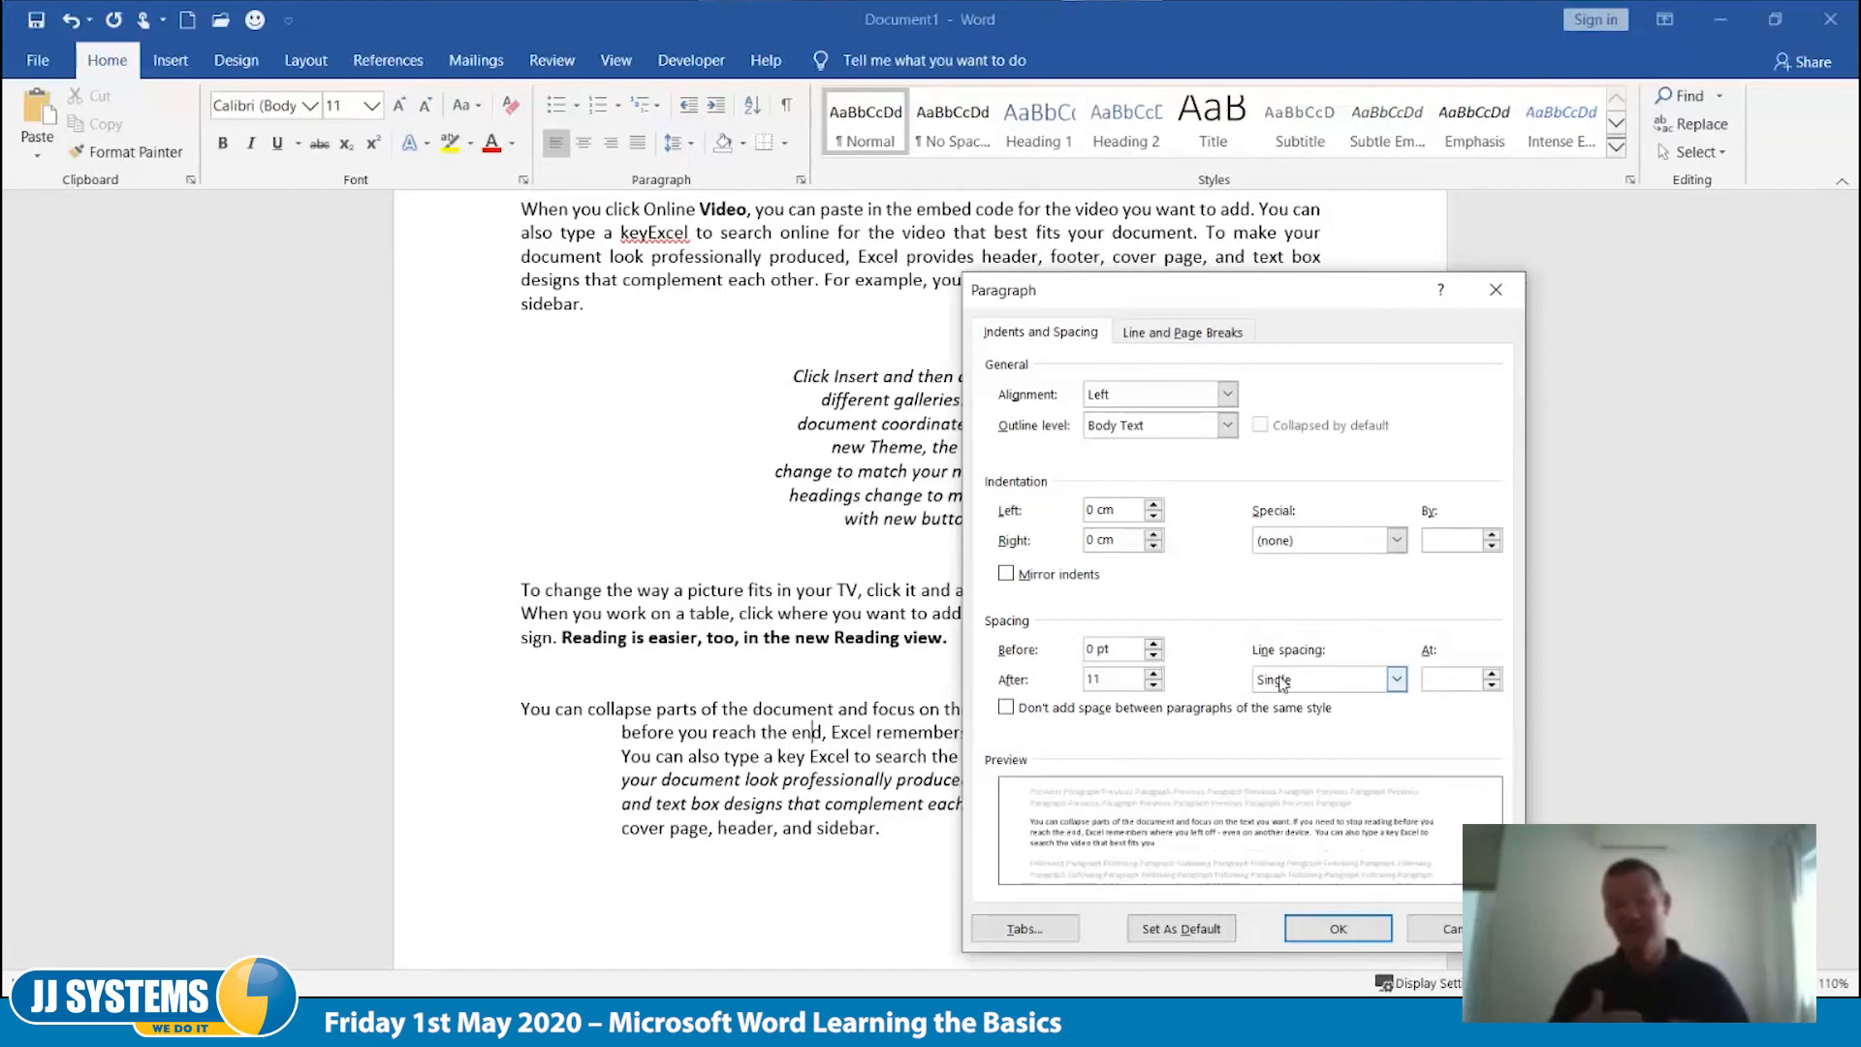
double_click(1120, 679)
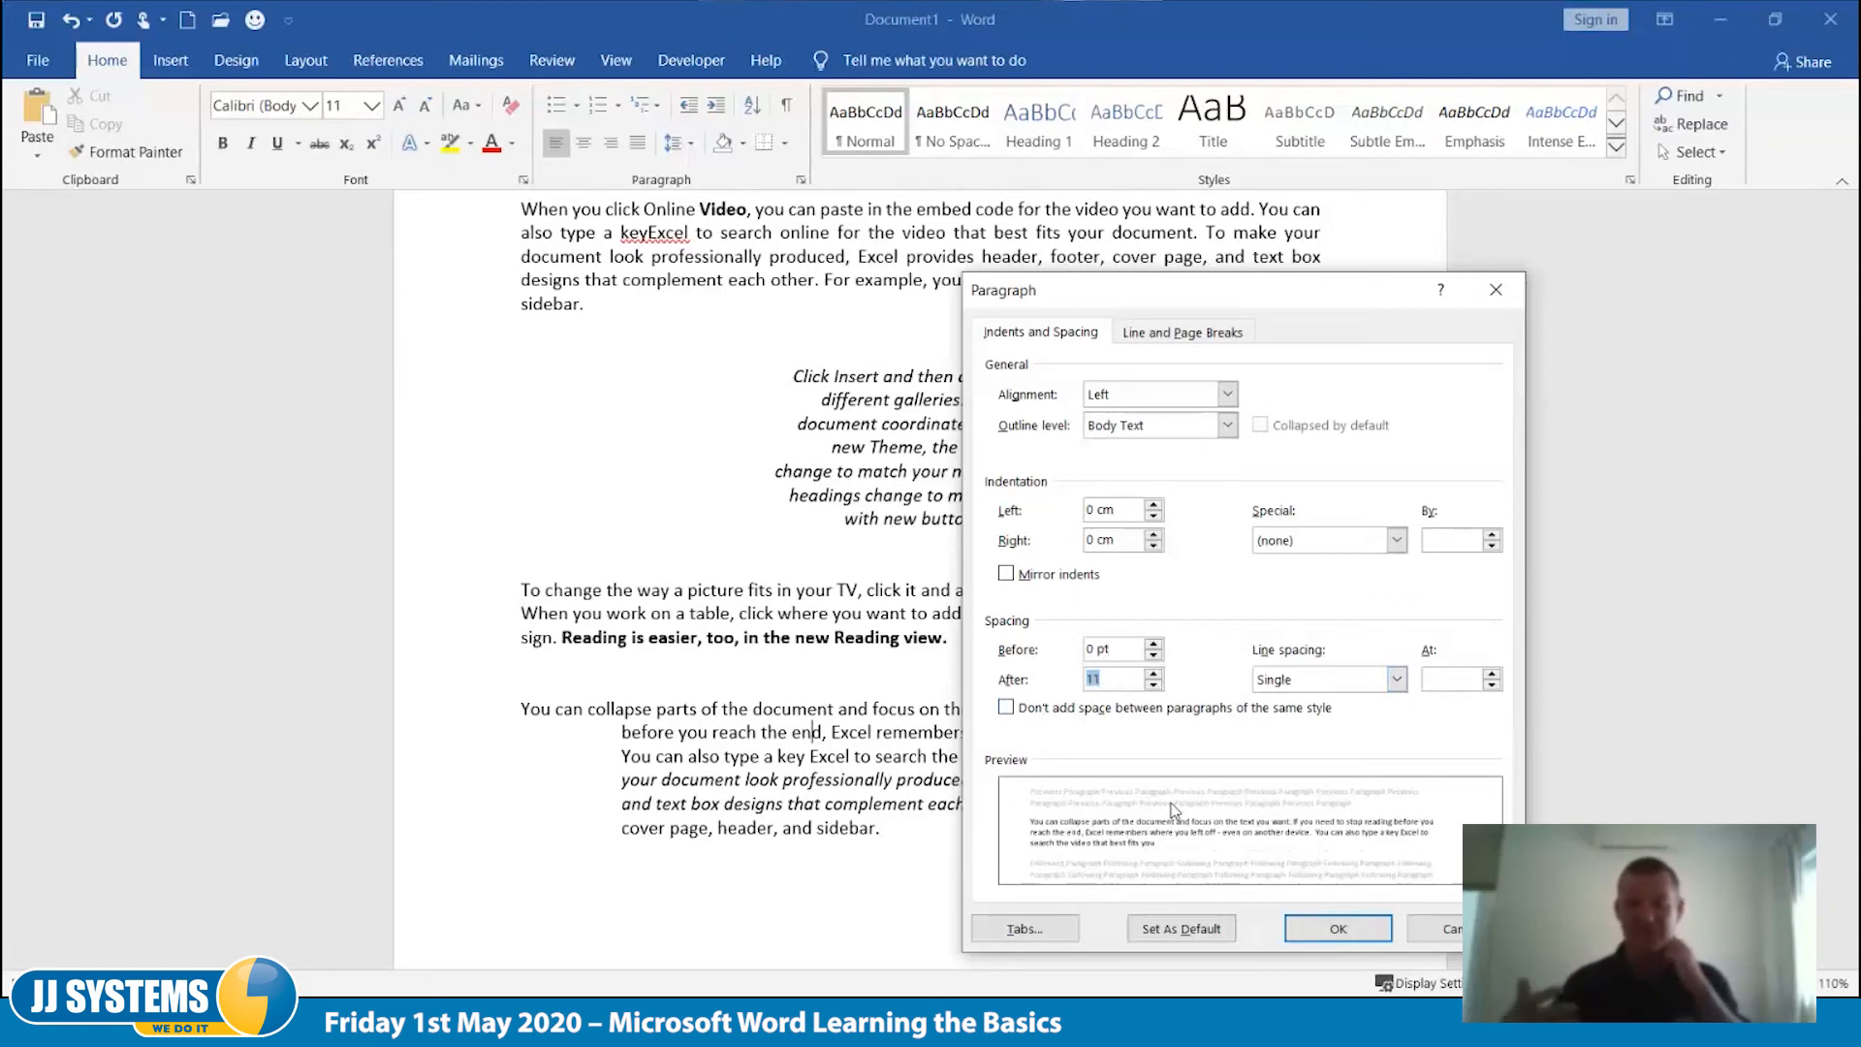
type("0")
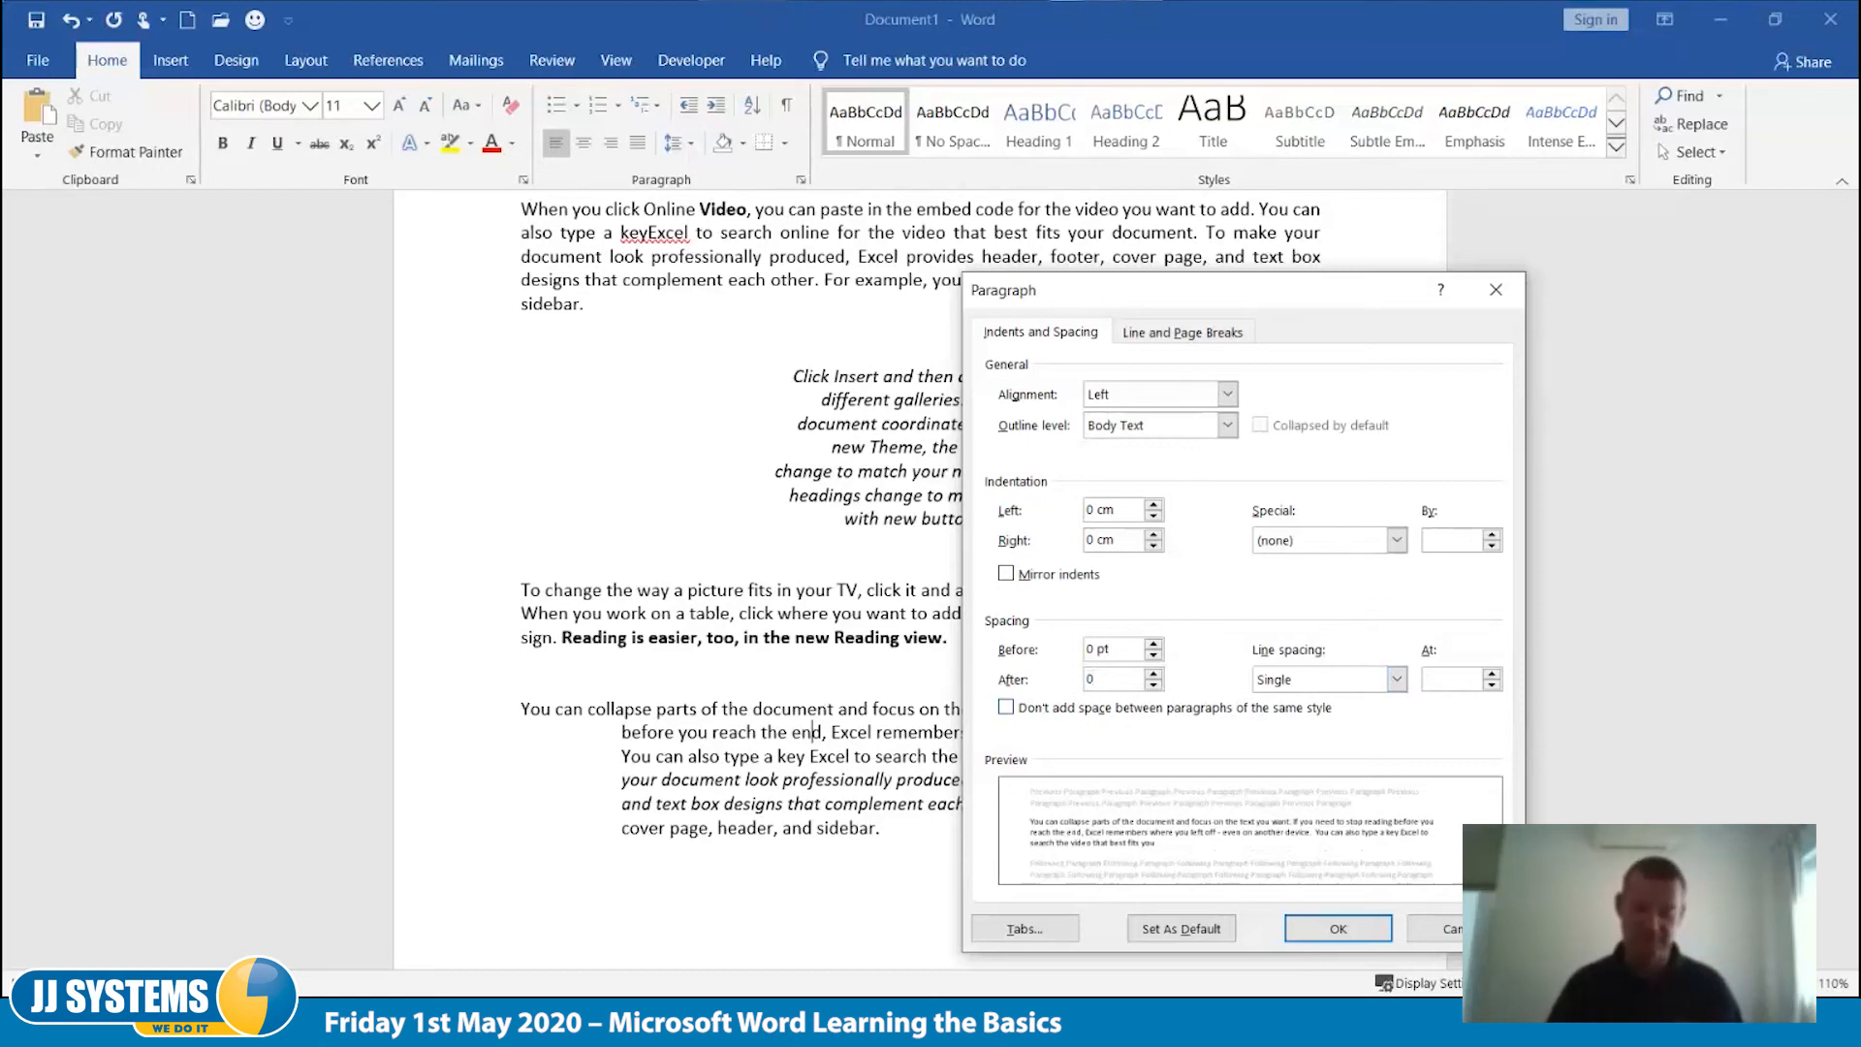
key("Tab")
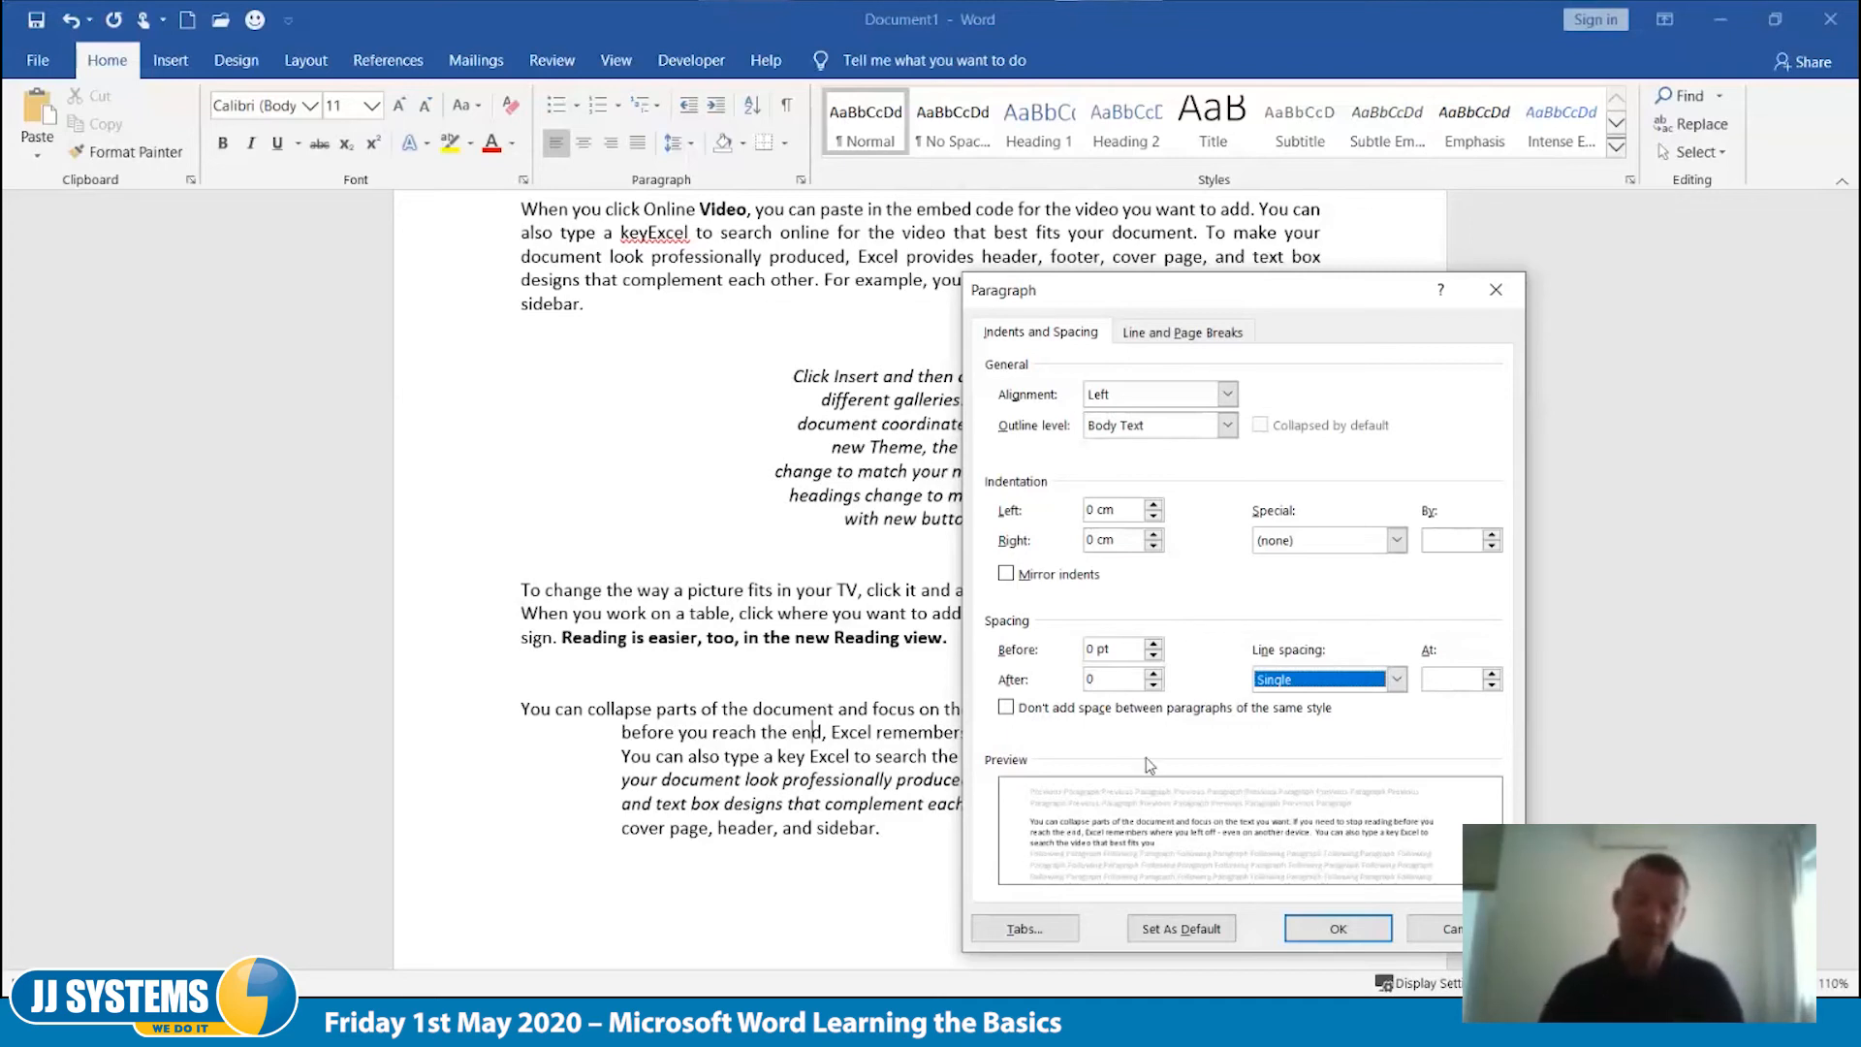
left_click(1346, 930)
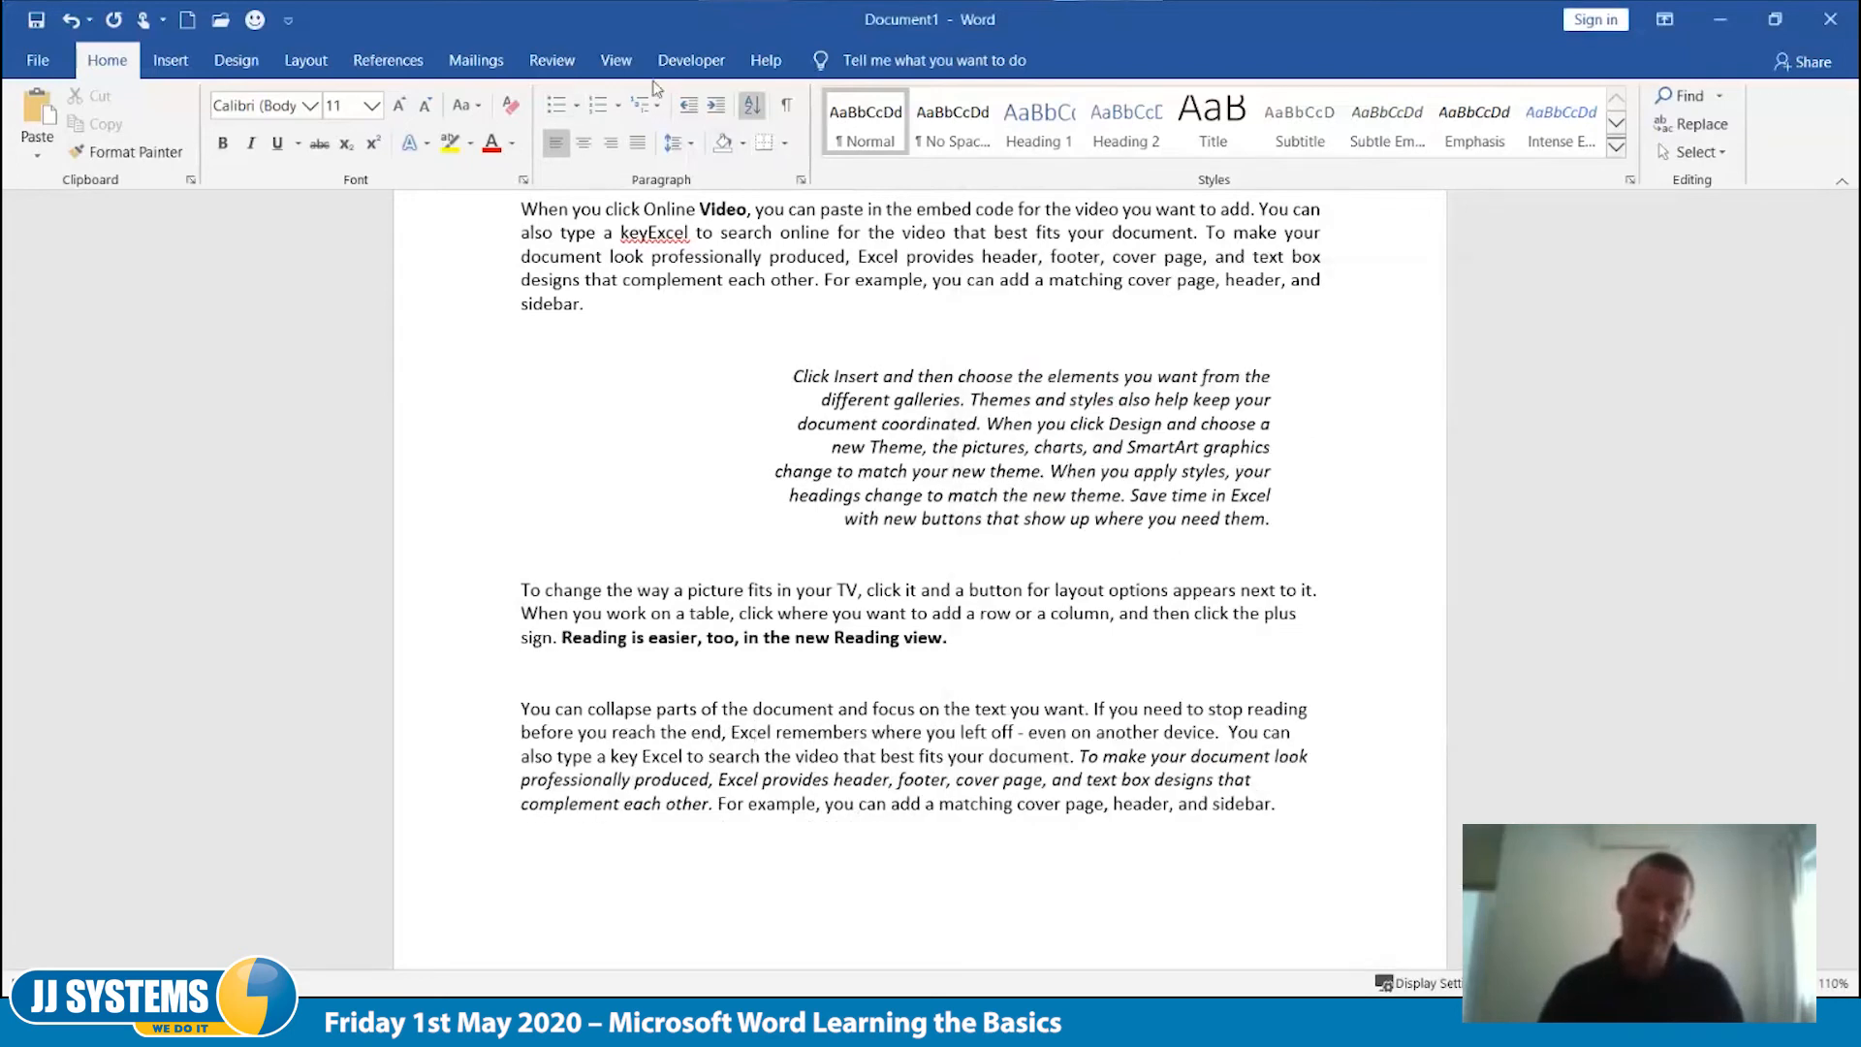
left_click(801, 179)
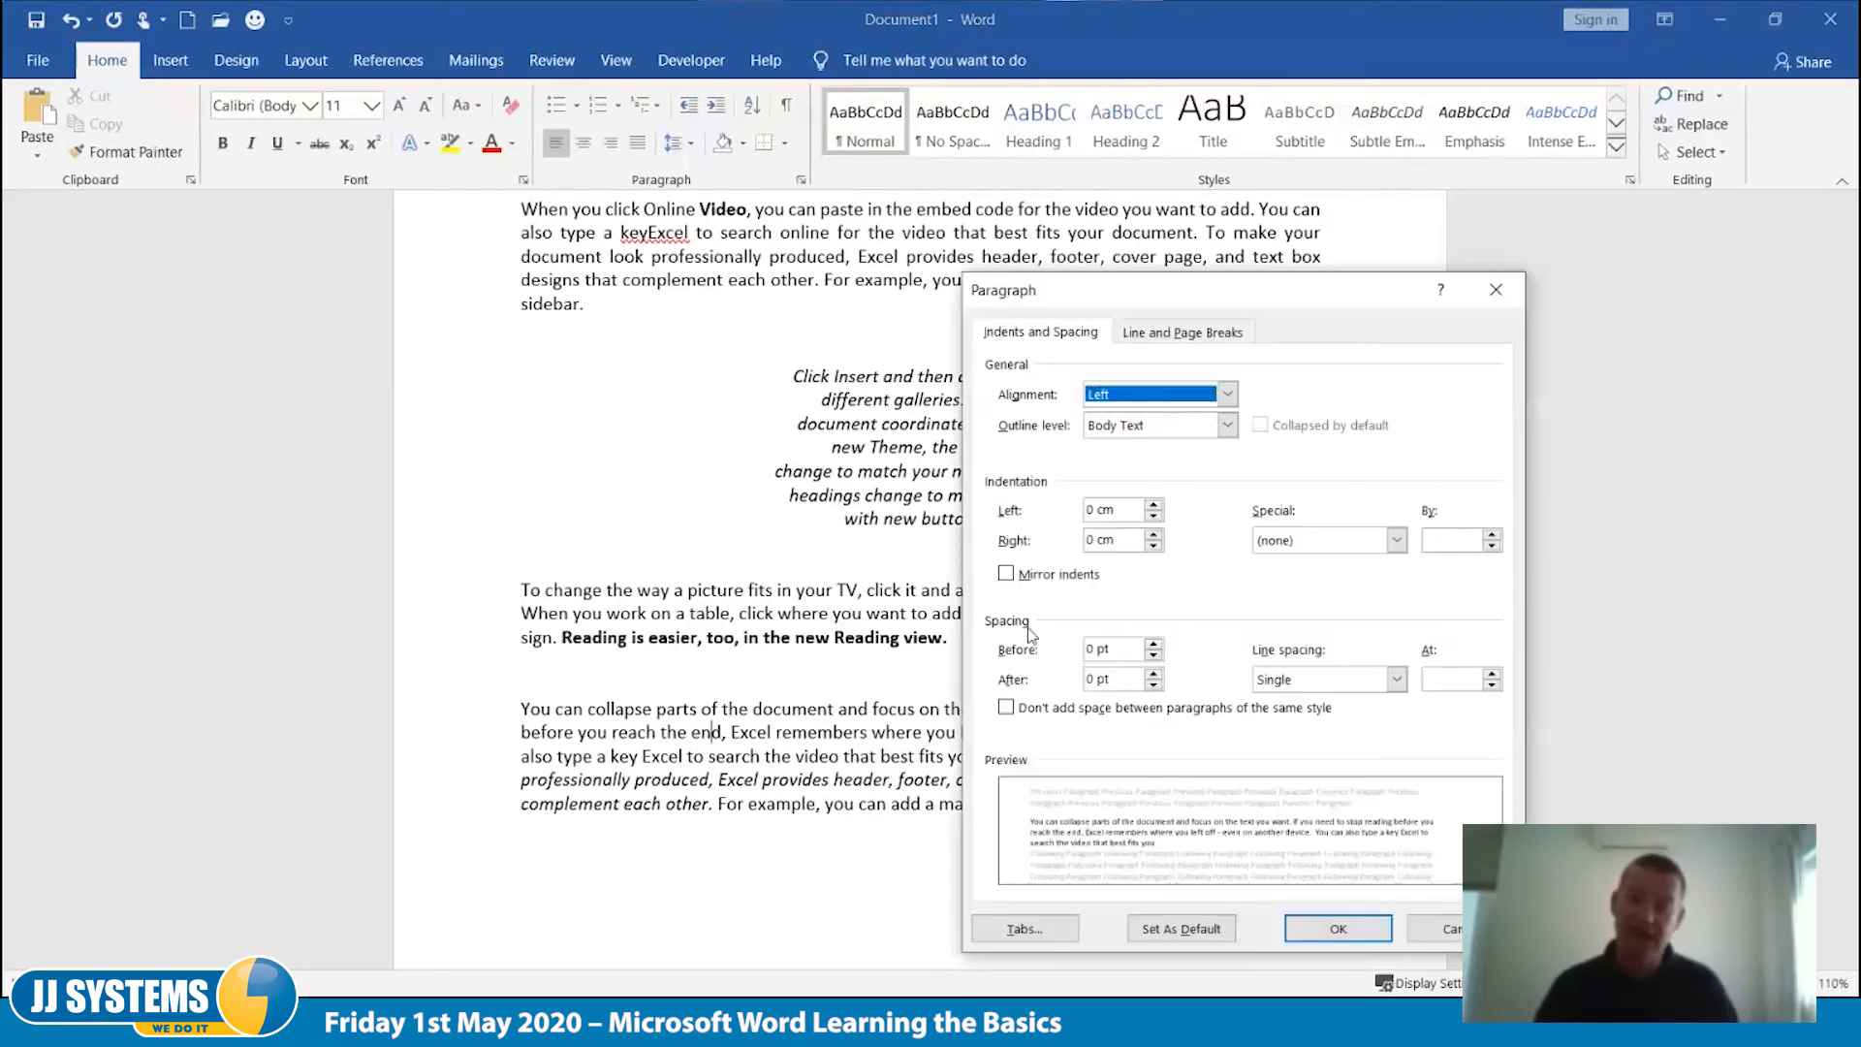
left_click(1441, 928)
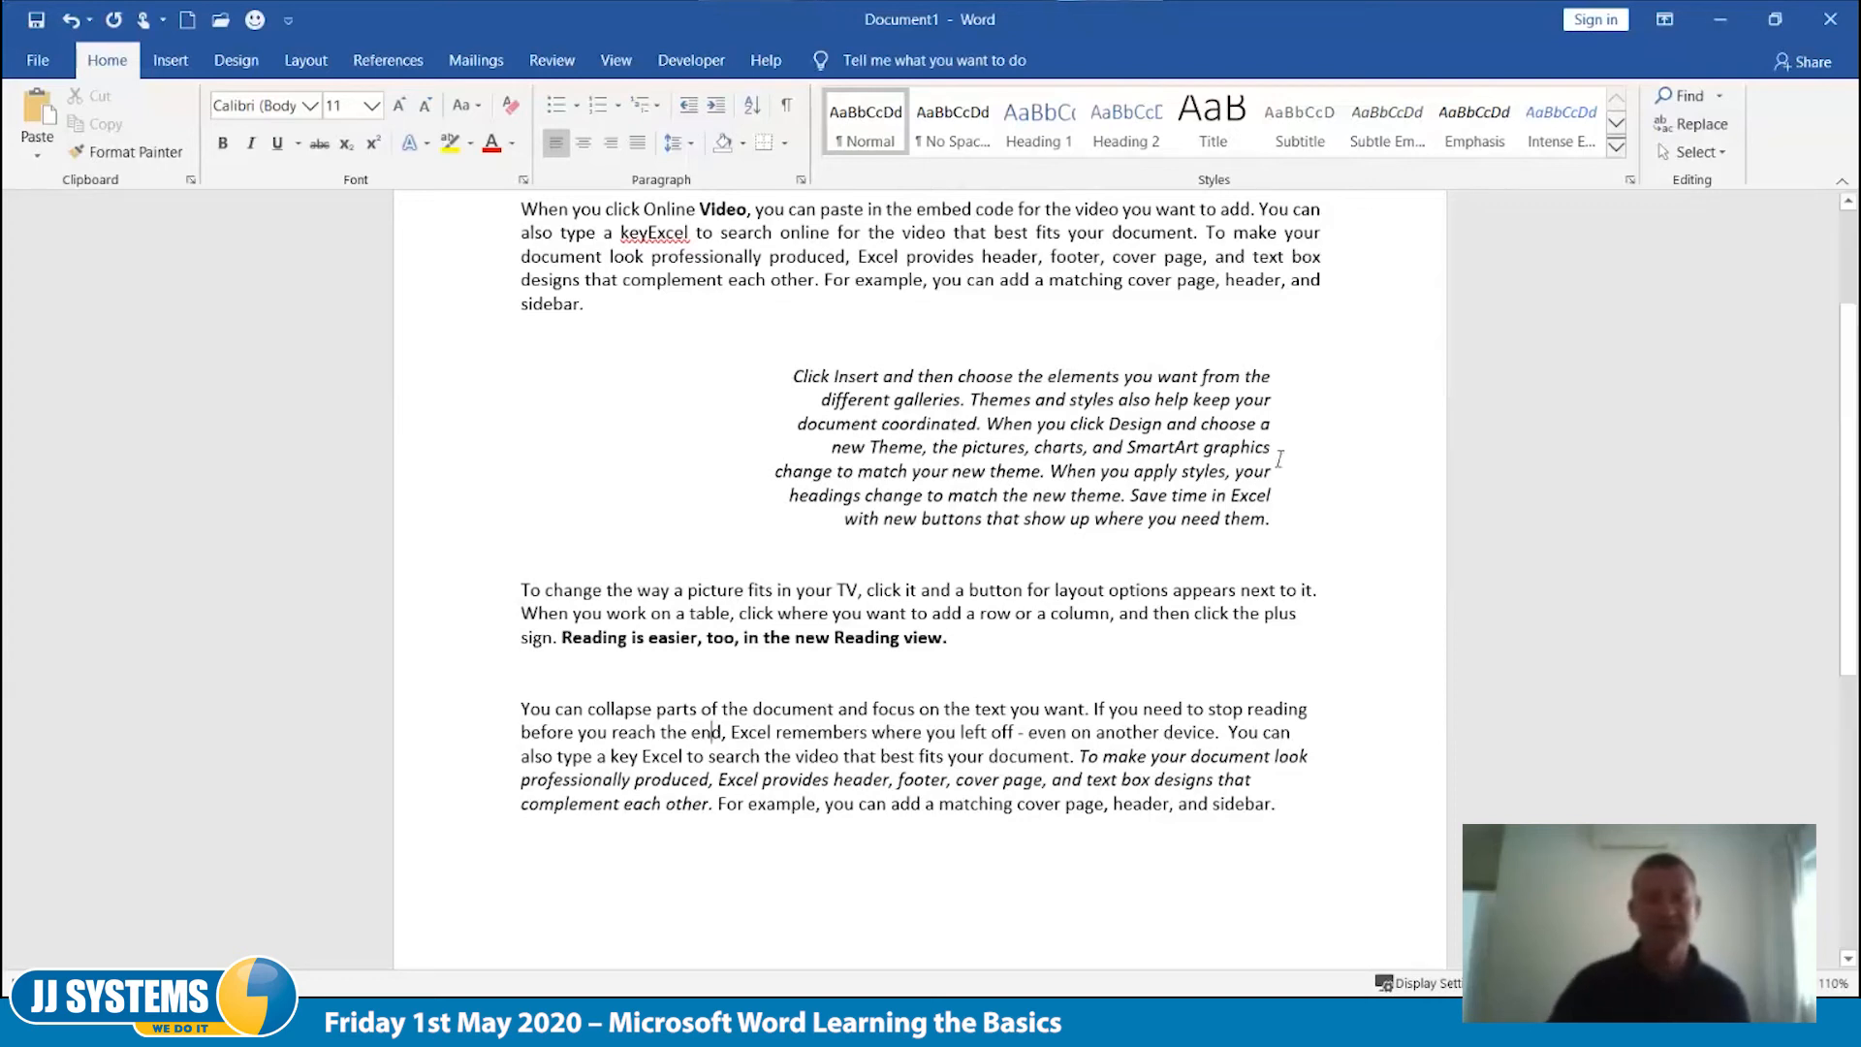
left_click(800, 181)
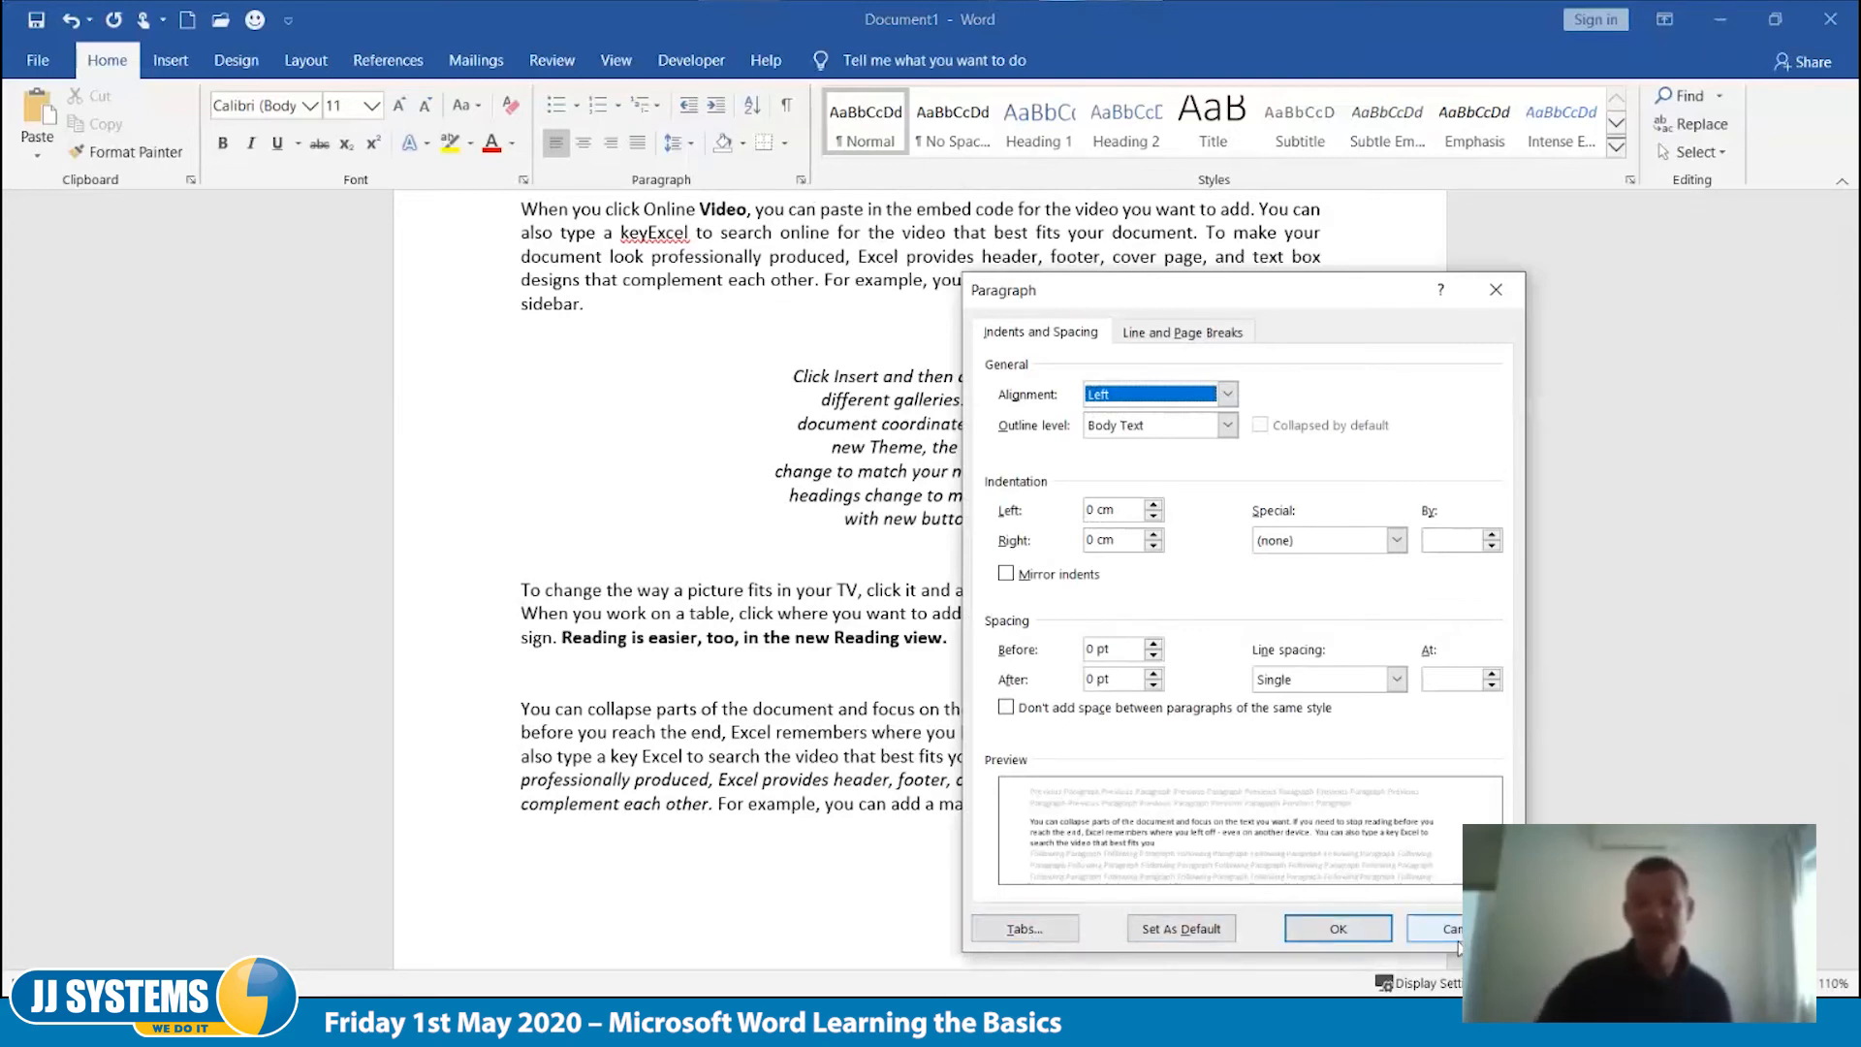
left_click(1458, 945)
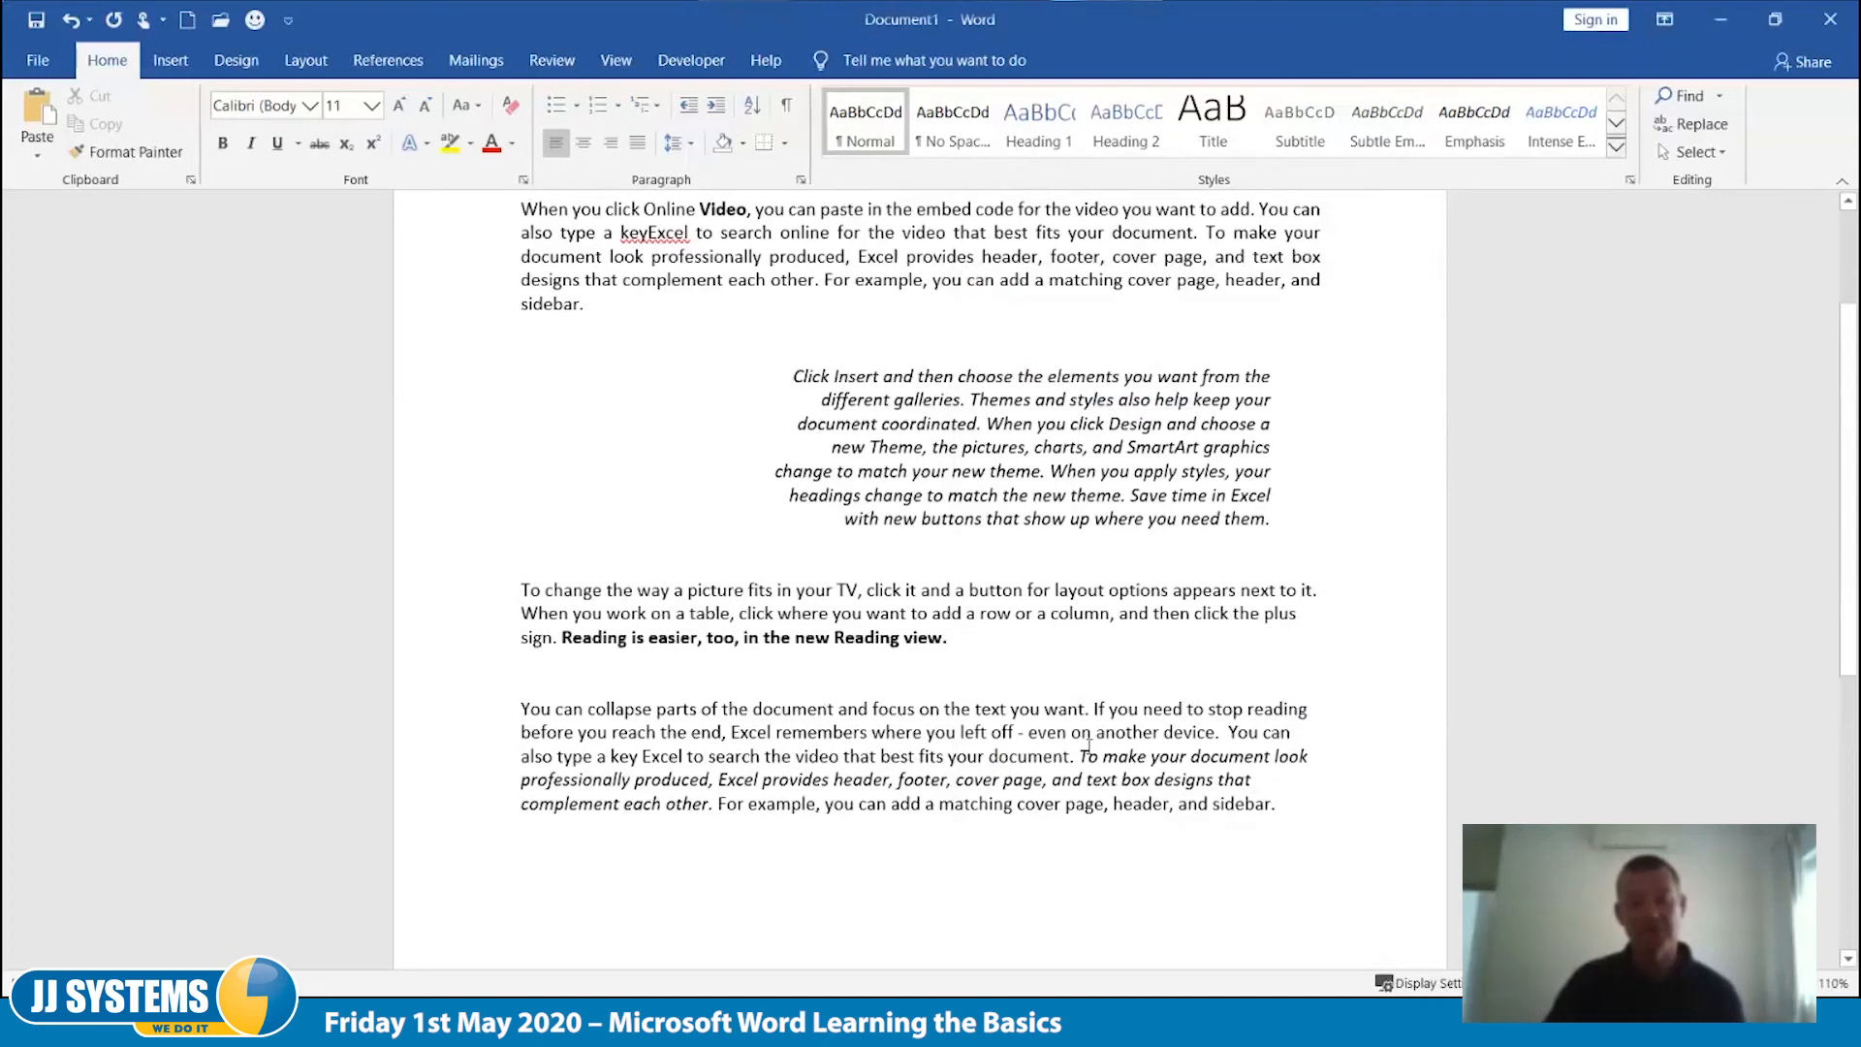
Step: Add the words Dog, Cat, House and Mouse on separate lines below the "You can collapse" paragraph, leaving blank lines in between
scroll(1088, 744, "up", 3)
scroll(1087, 745, "down", 9)
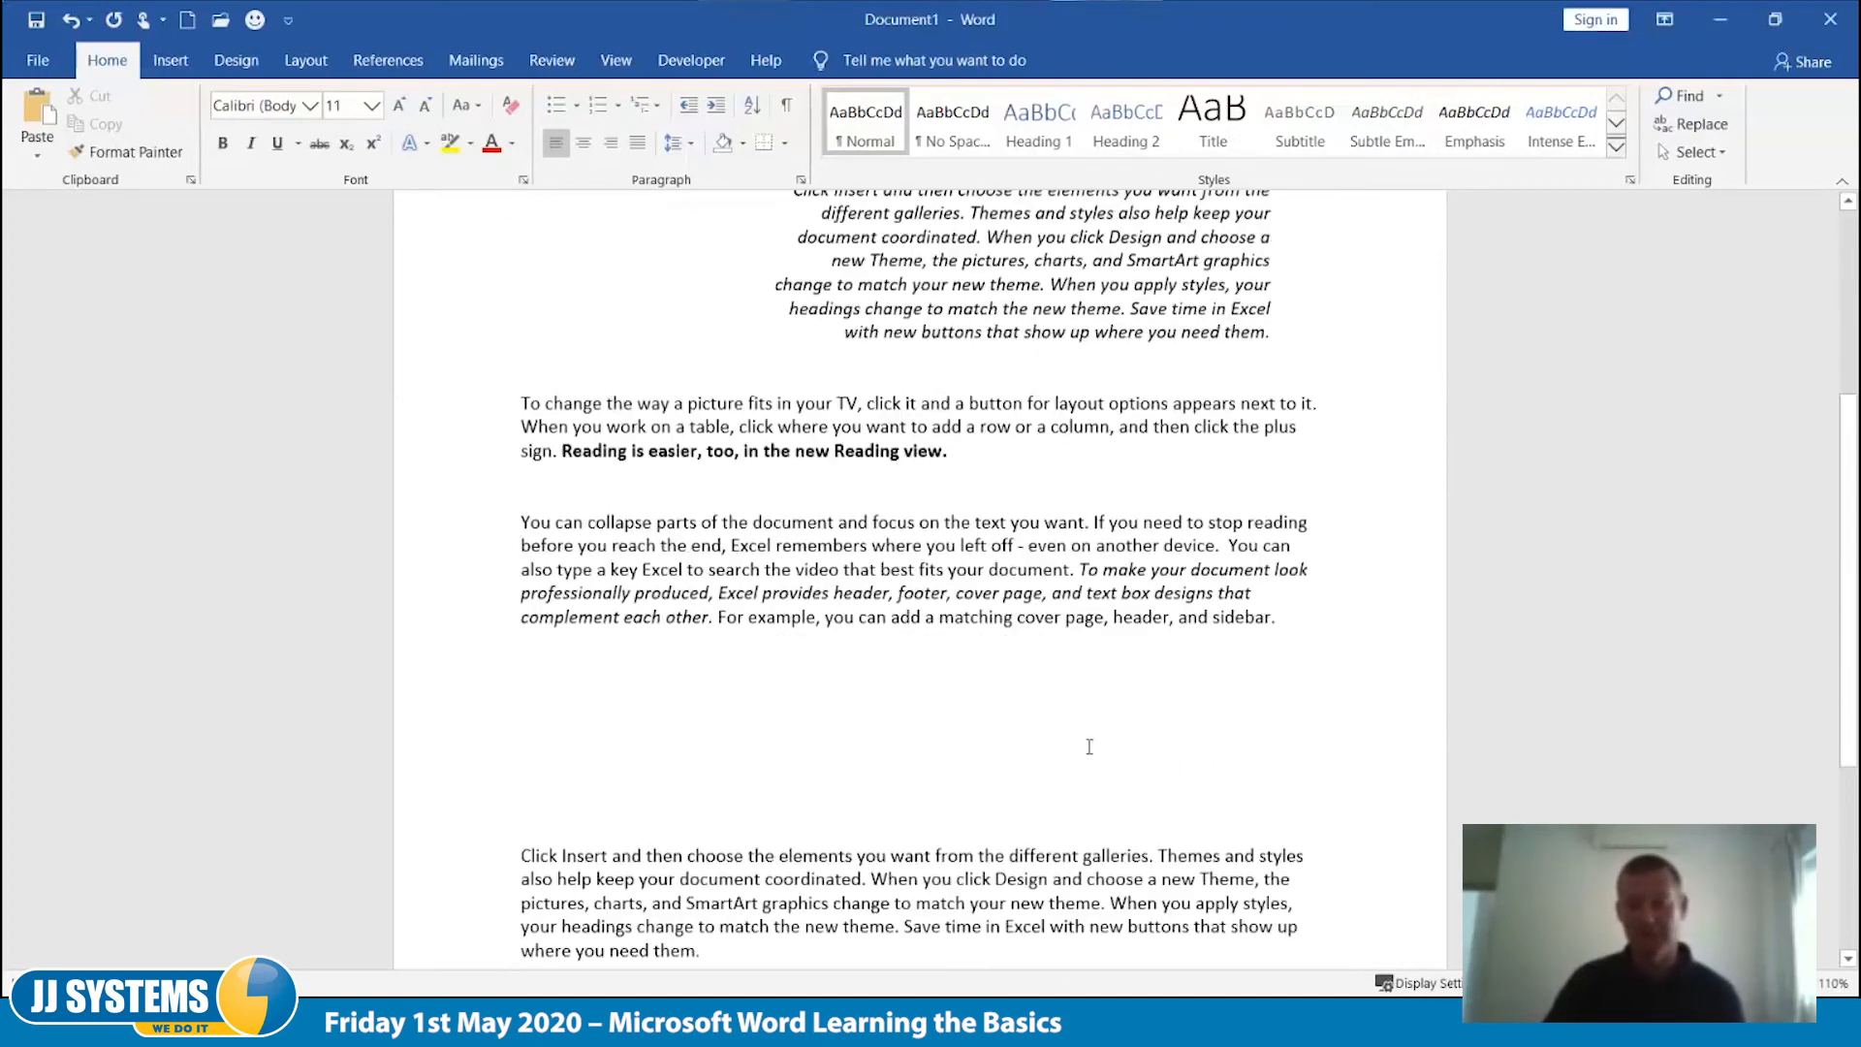
scroll(1190, 711, "up", 3)
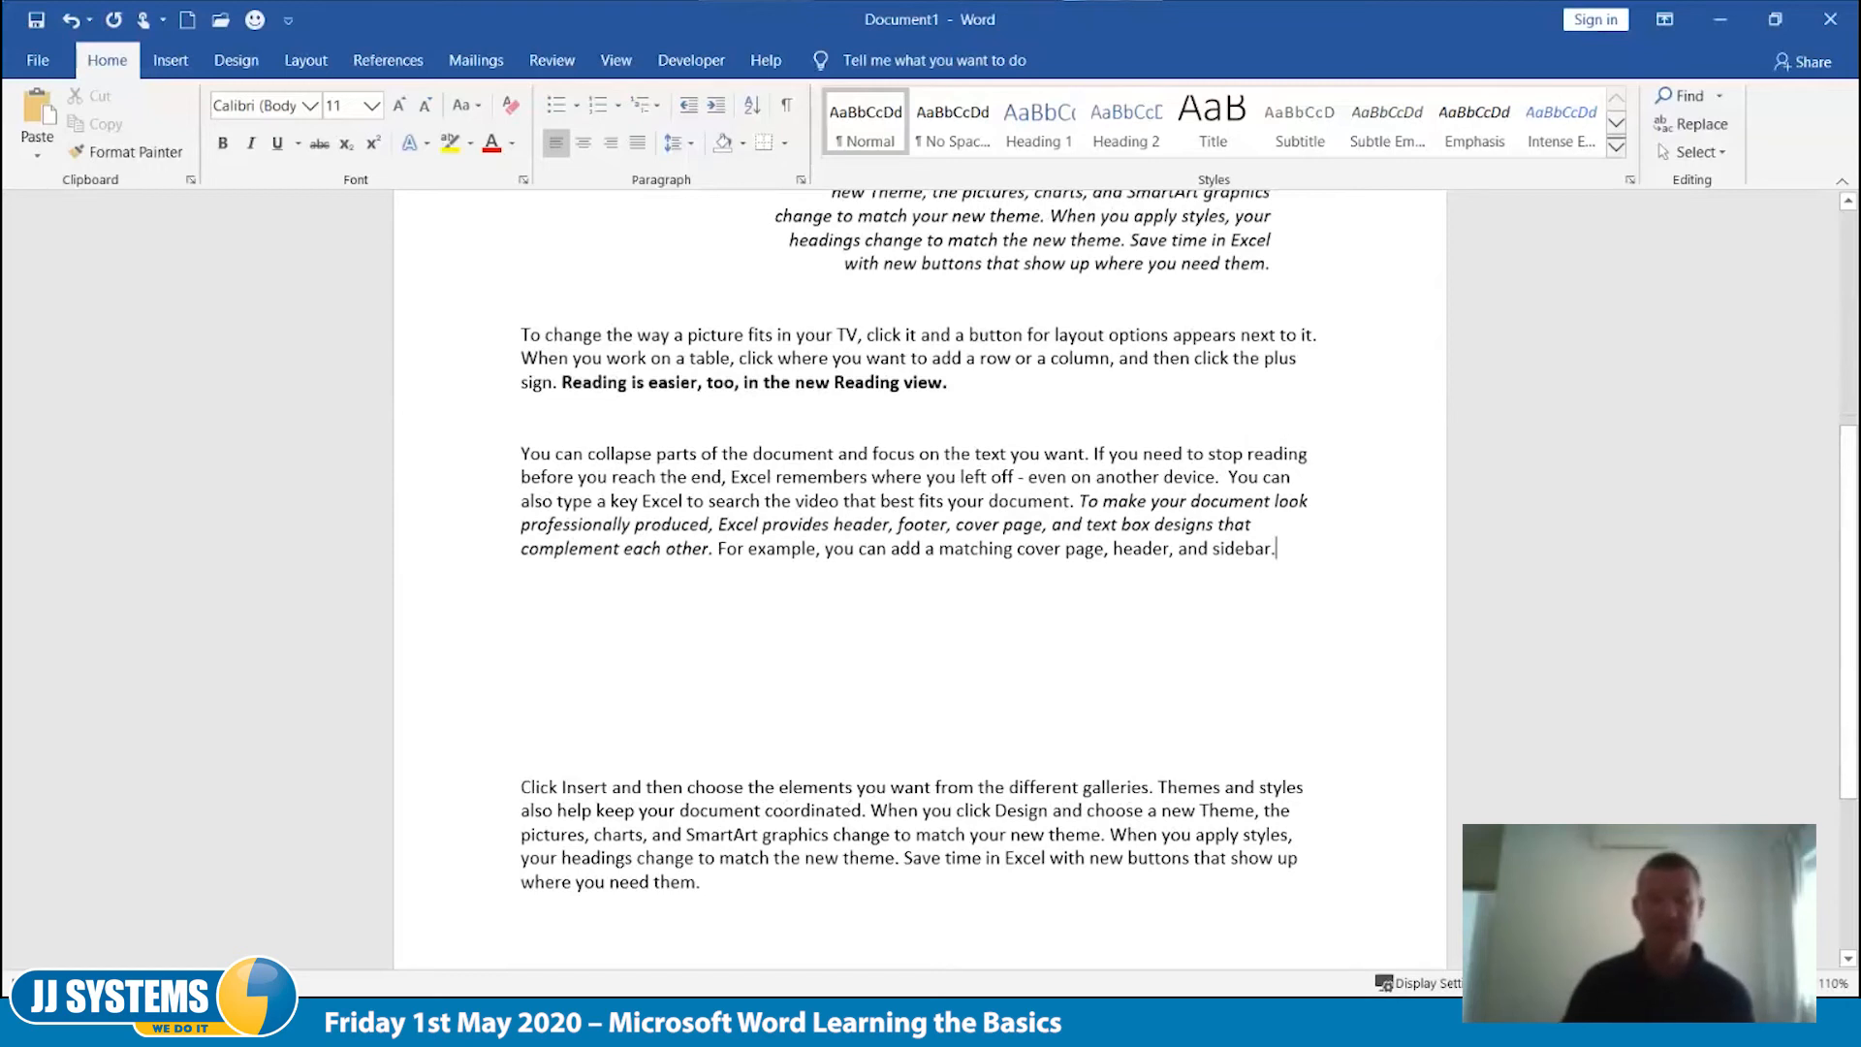
key("Return")
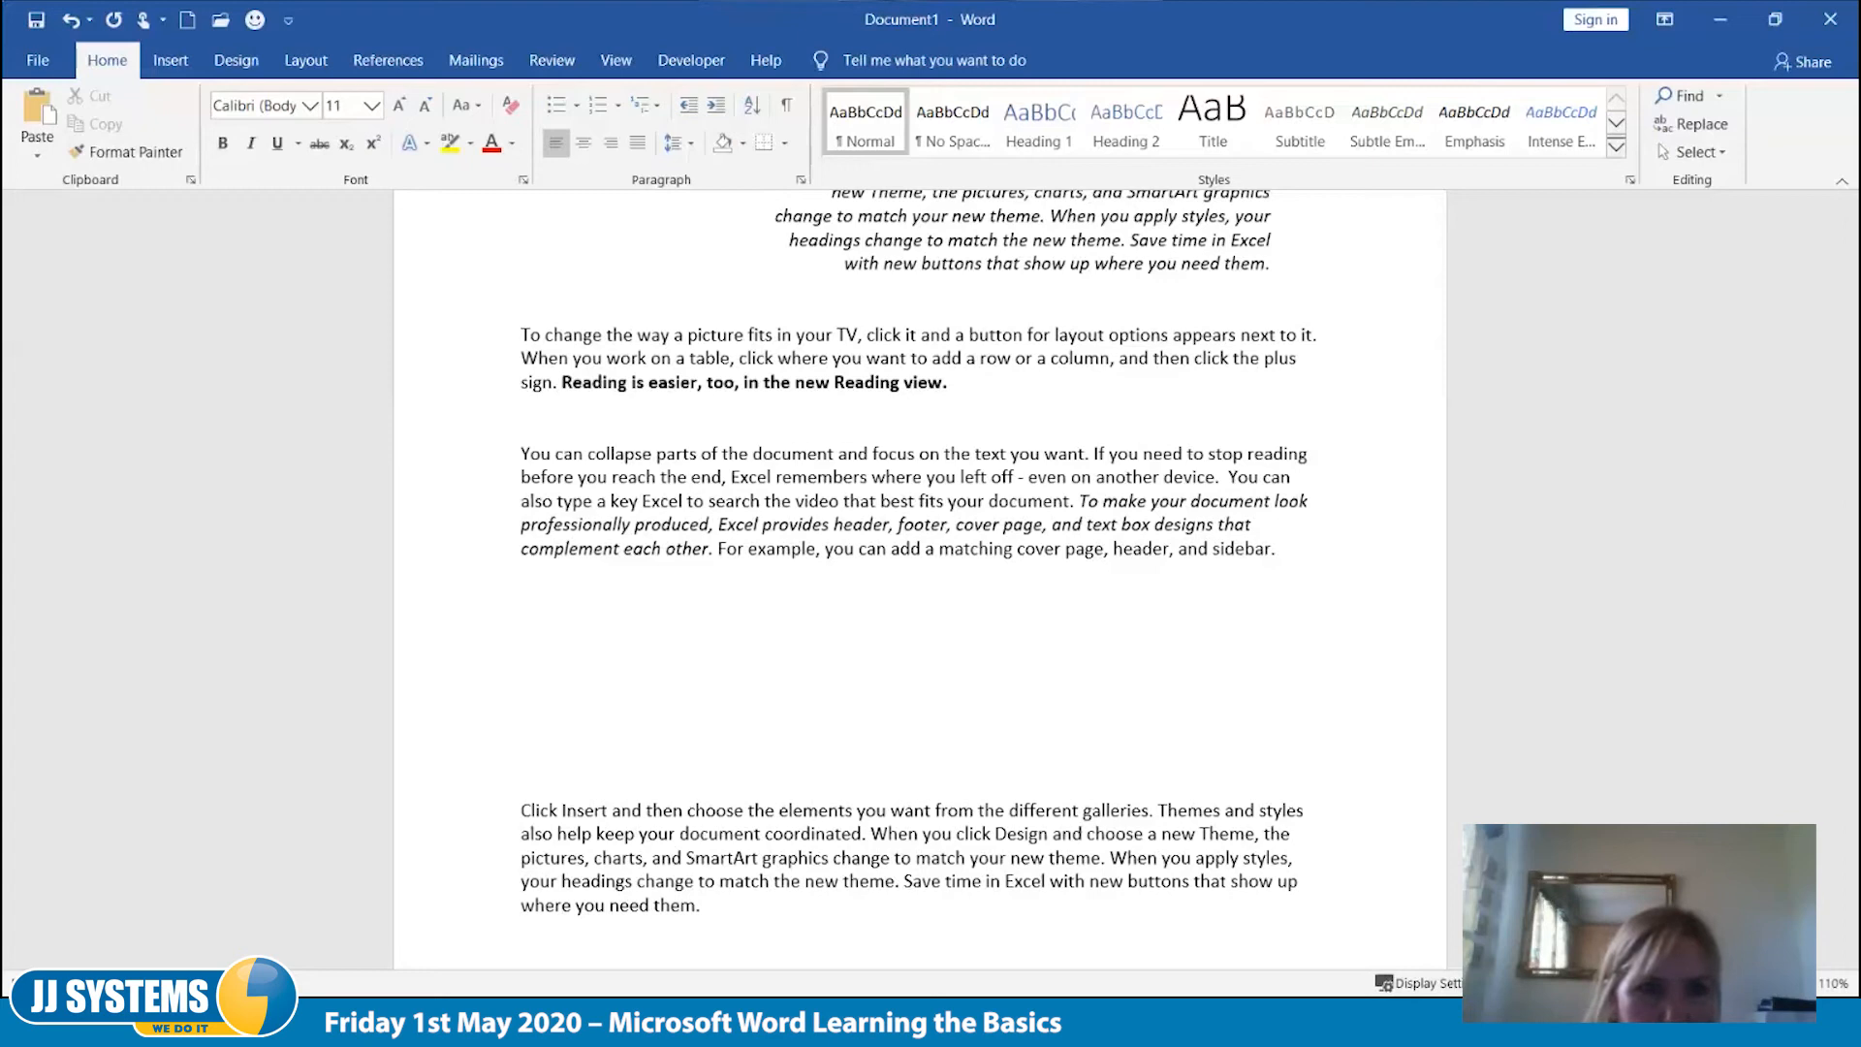
key("Return")
key("Return")
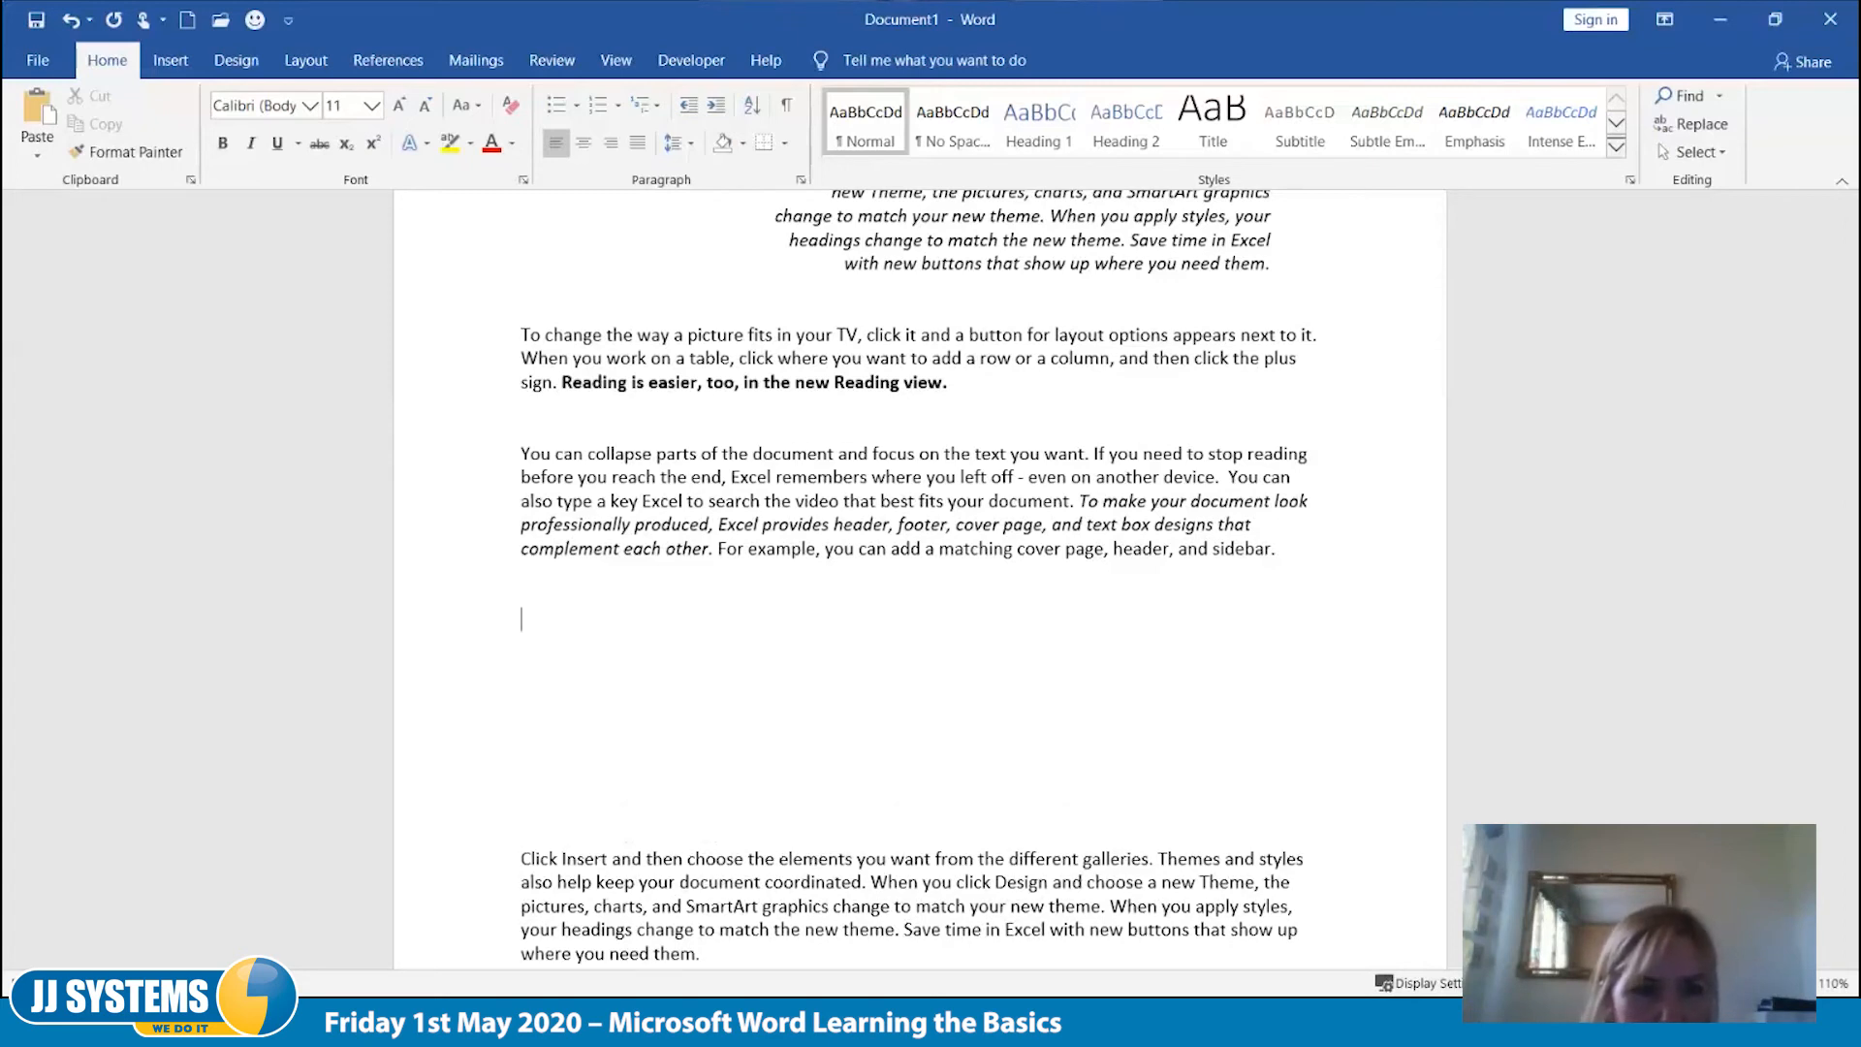
type("Dog")
key("Return")
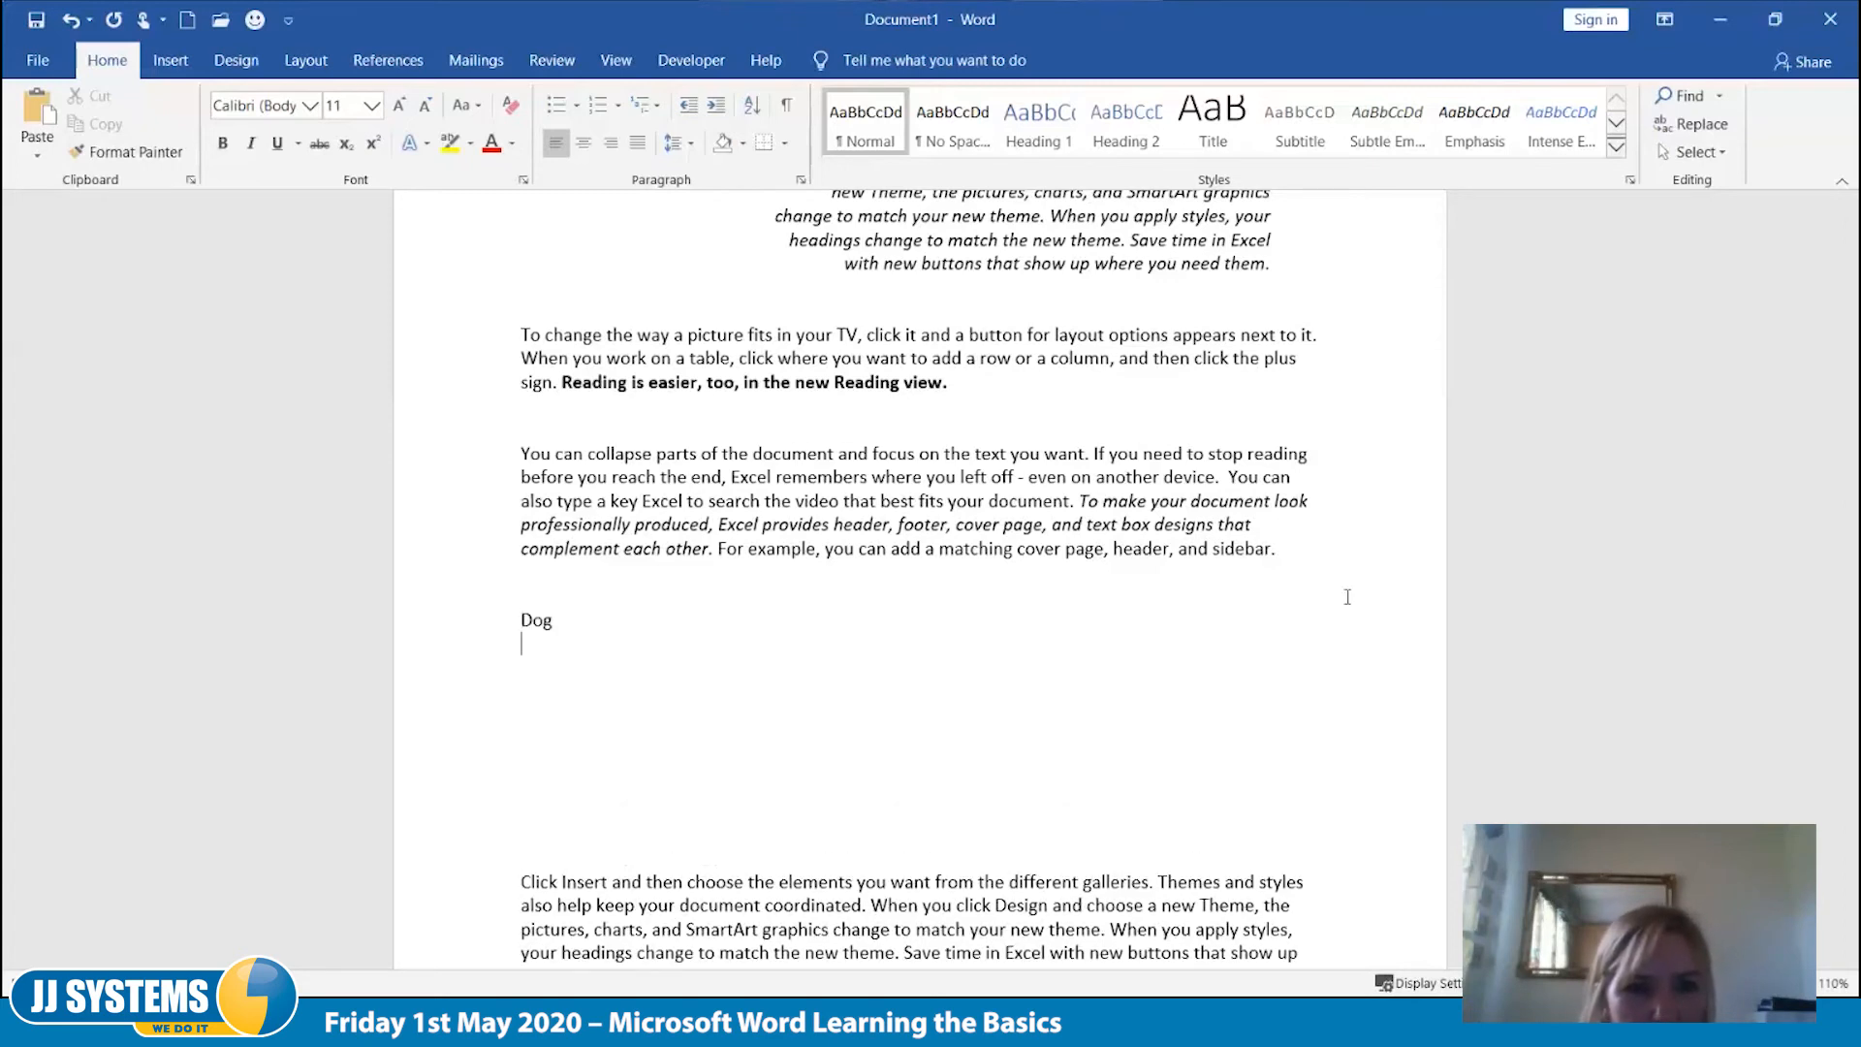
type("Cat")
key("Return")
type("House")
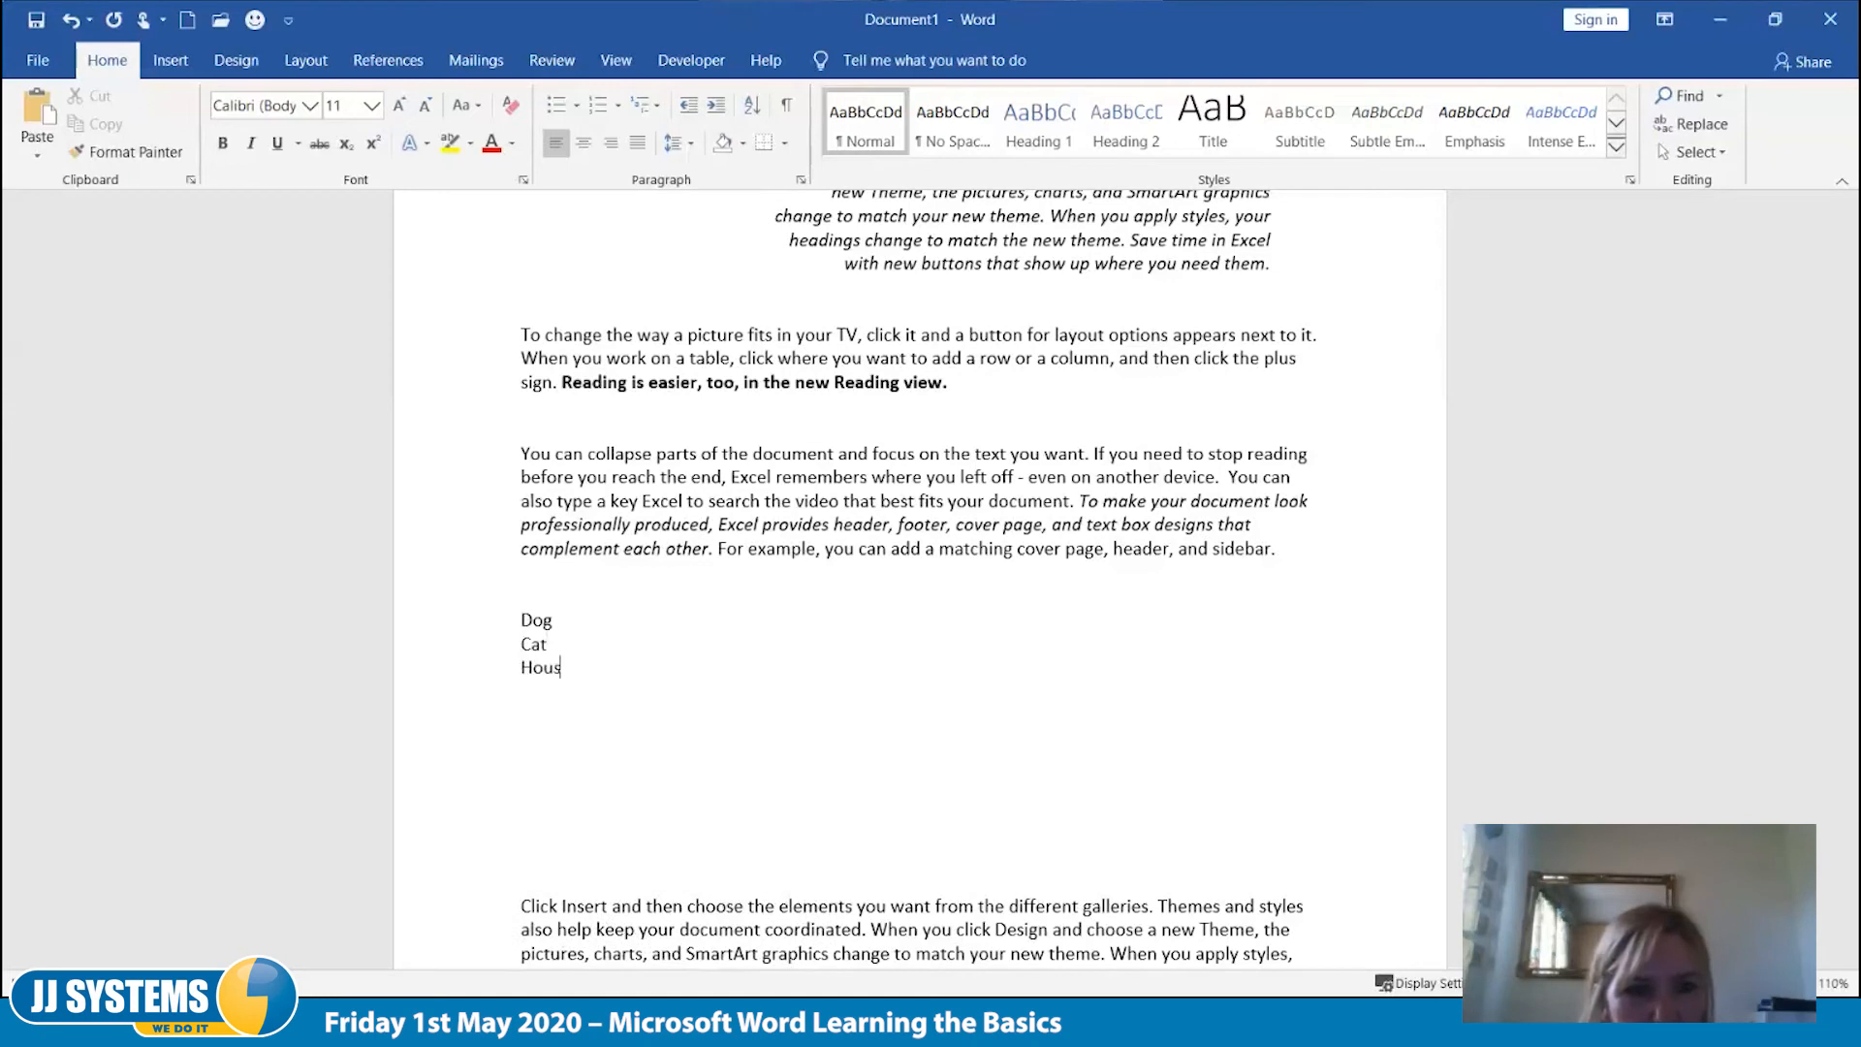
key("Return")
type("Mouse")
key("Return")
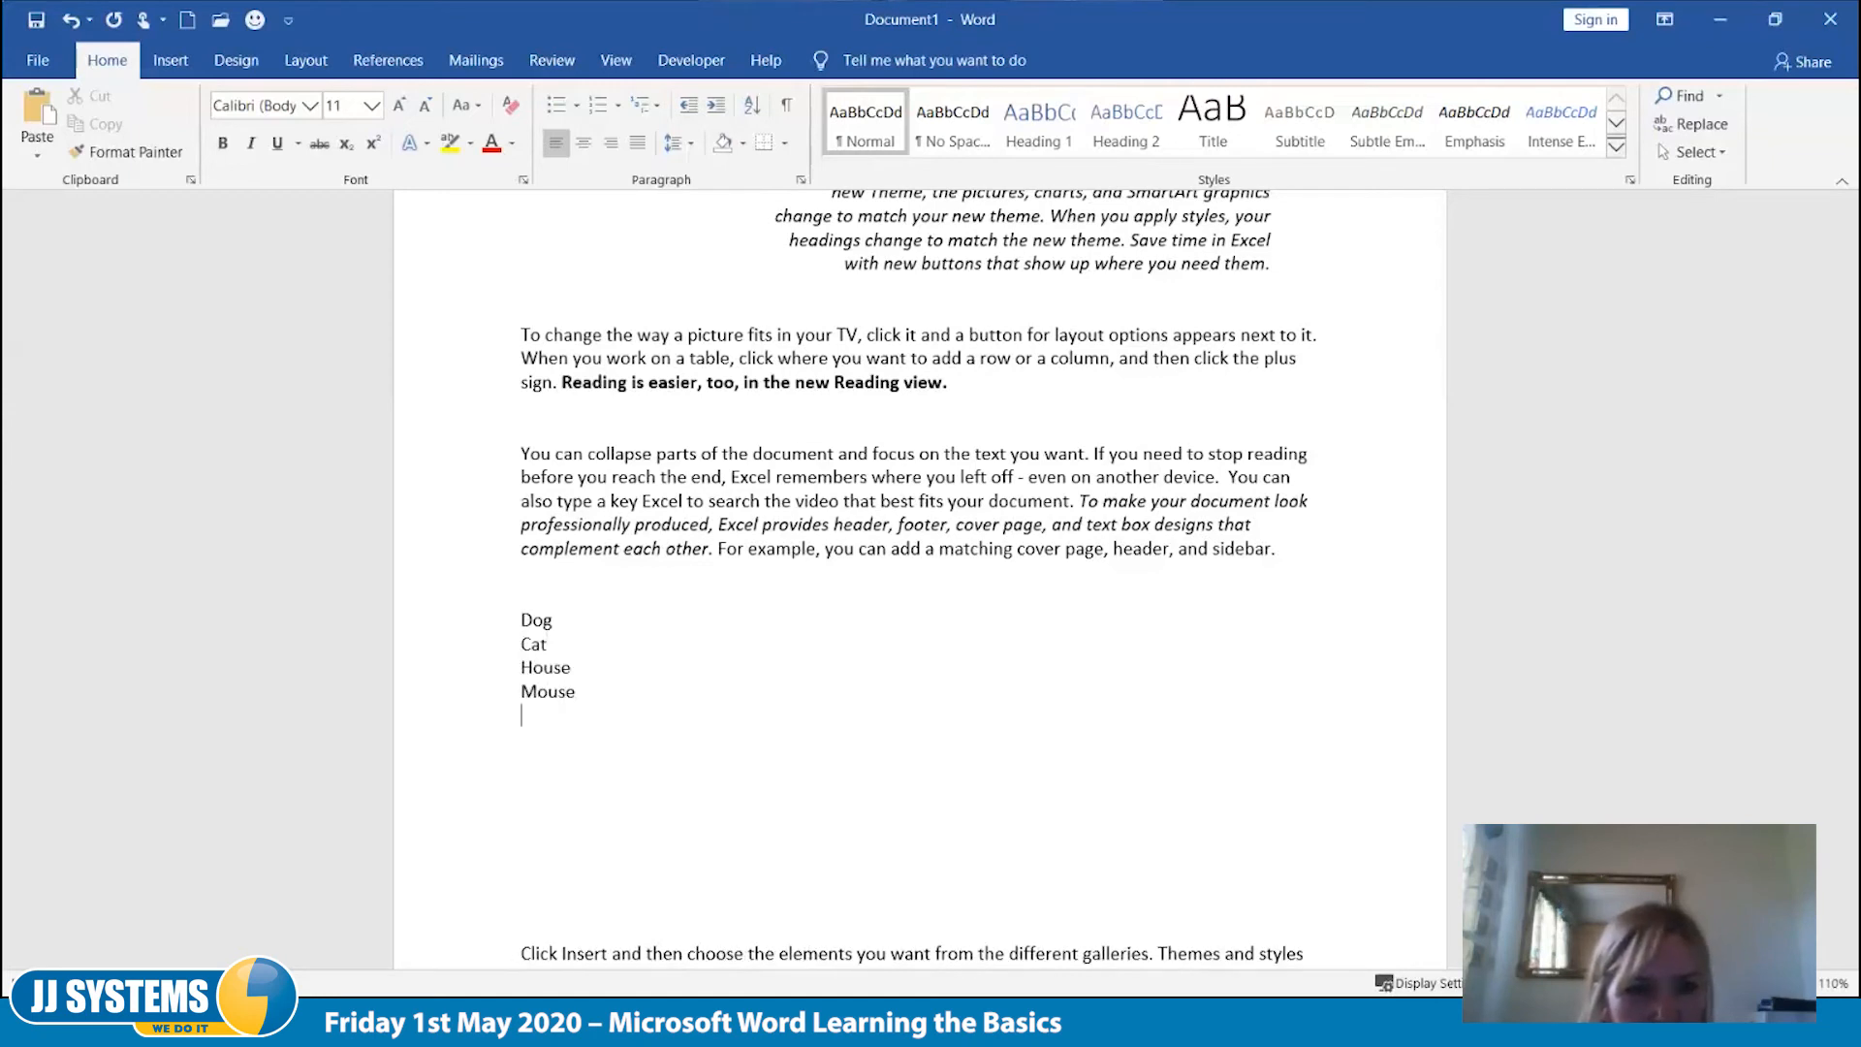
Step: Add Gerbil as the last word of the list, and turn the five words from Dog to Gerbil into a 1, 2, 3 numbered list
type("Gerbil")
key("Return")
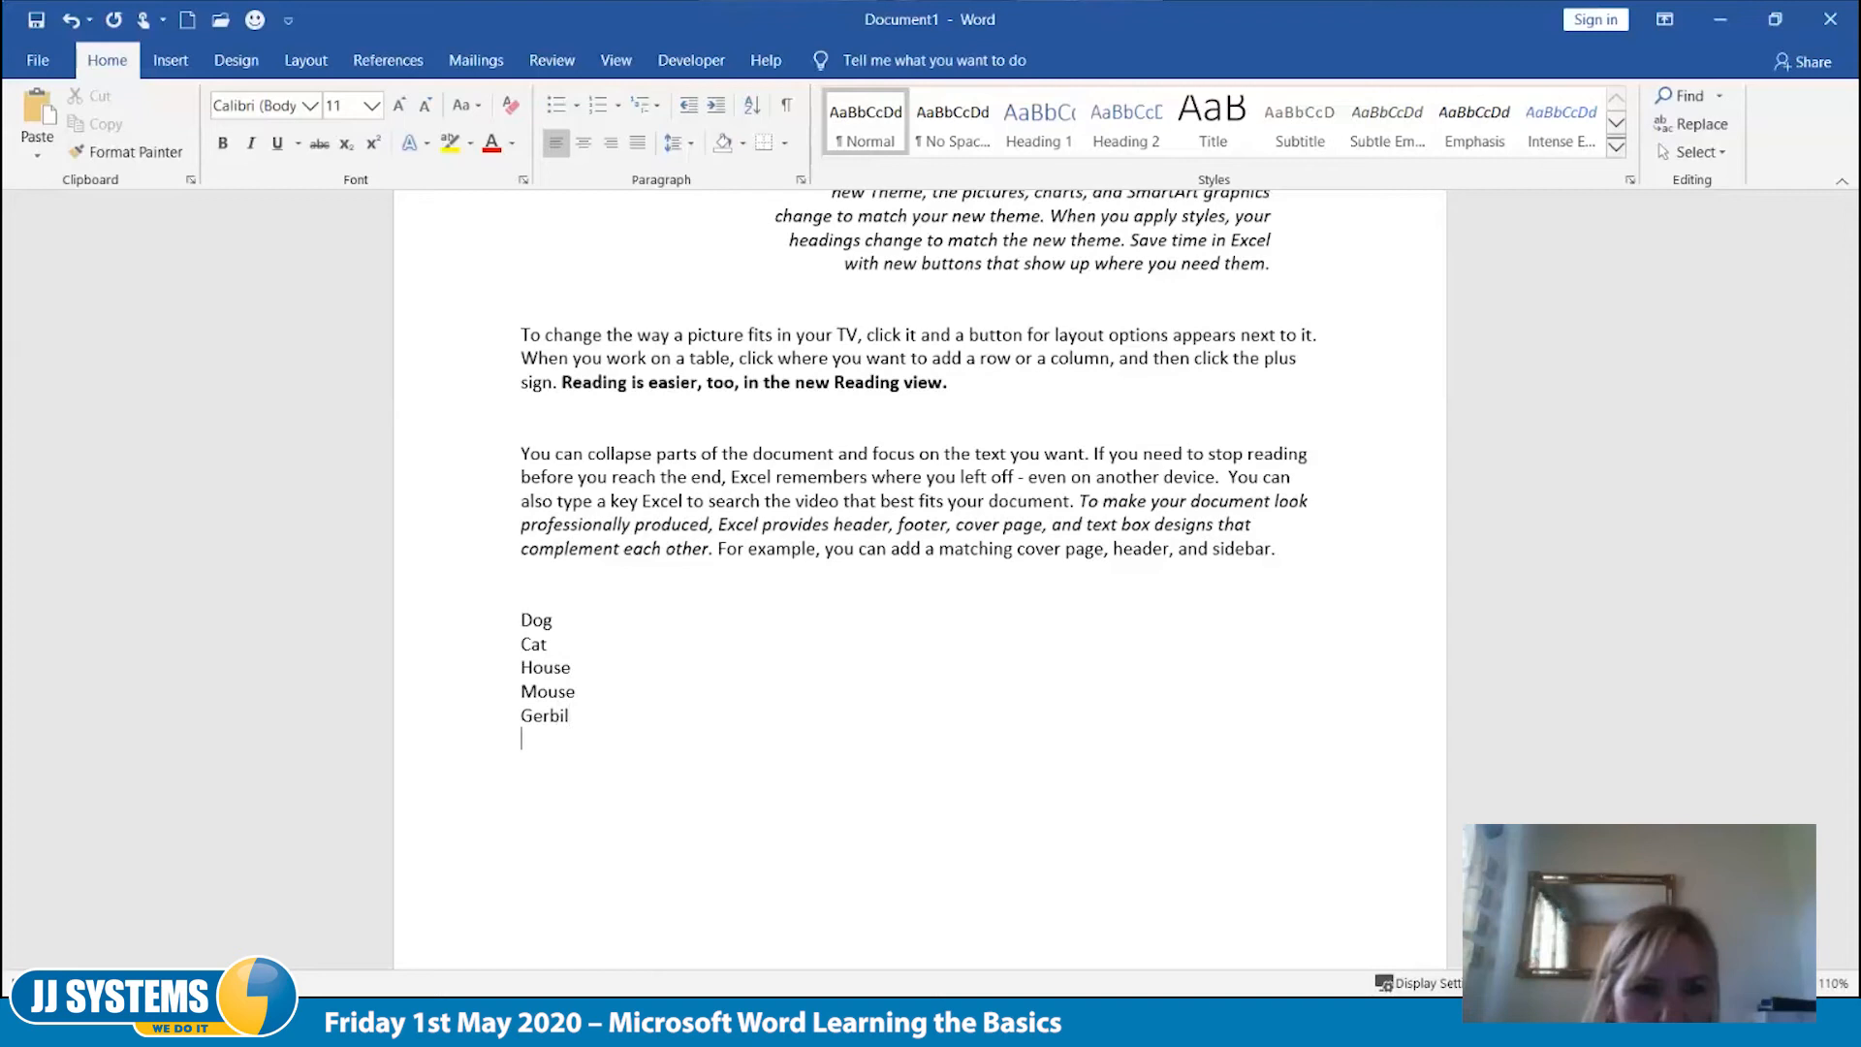
key("Up")
key("Up")
key("Up")
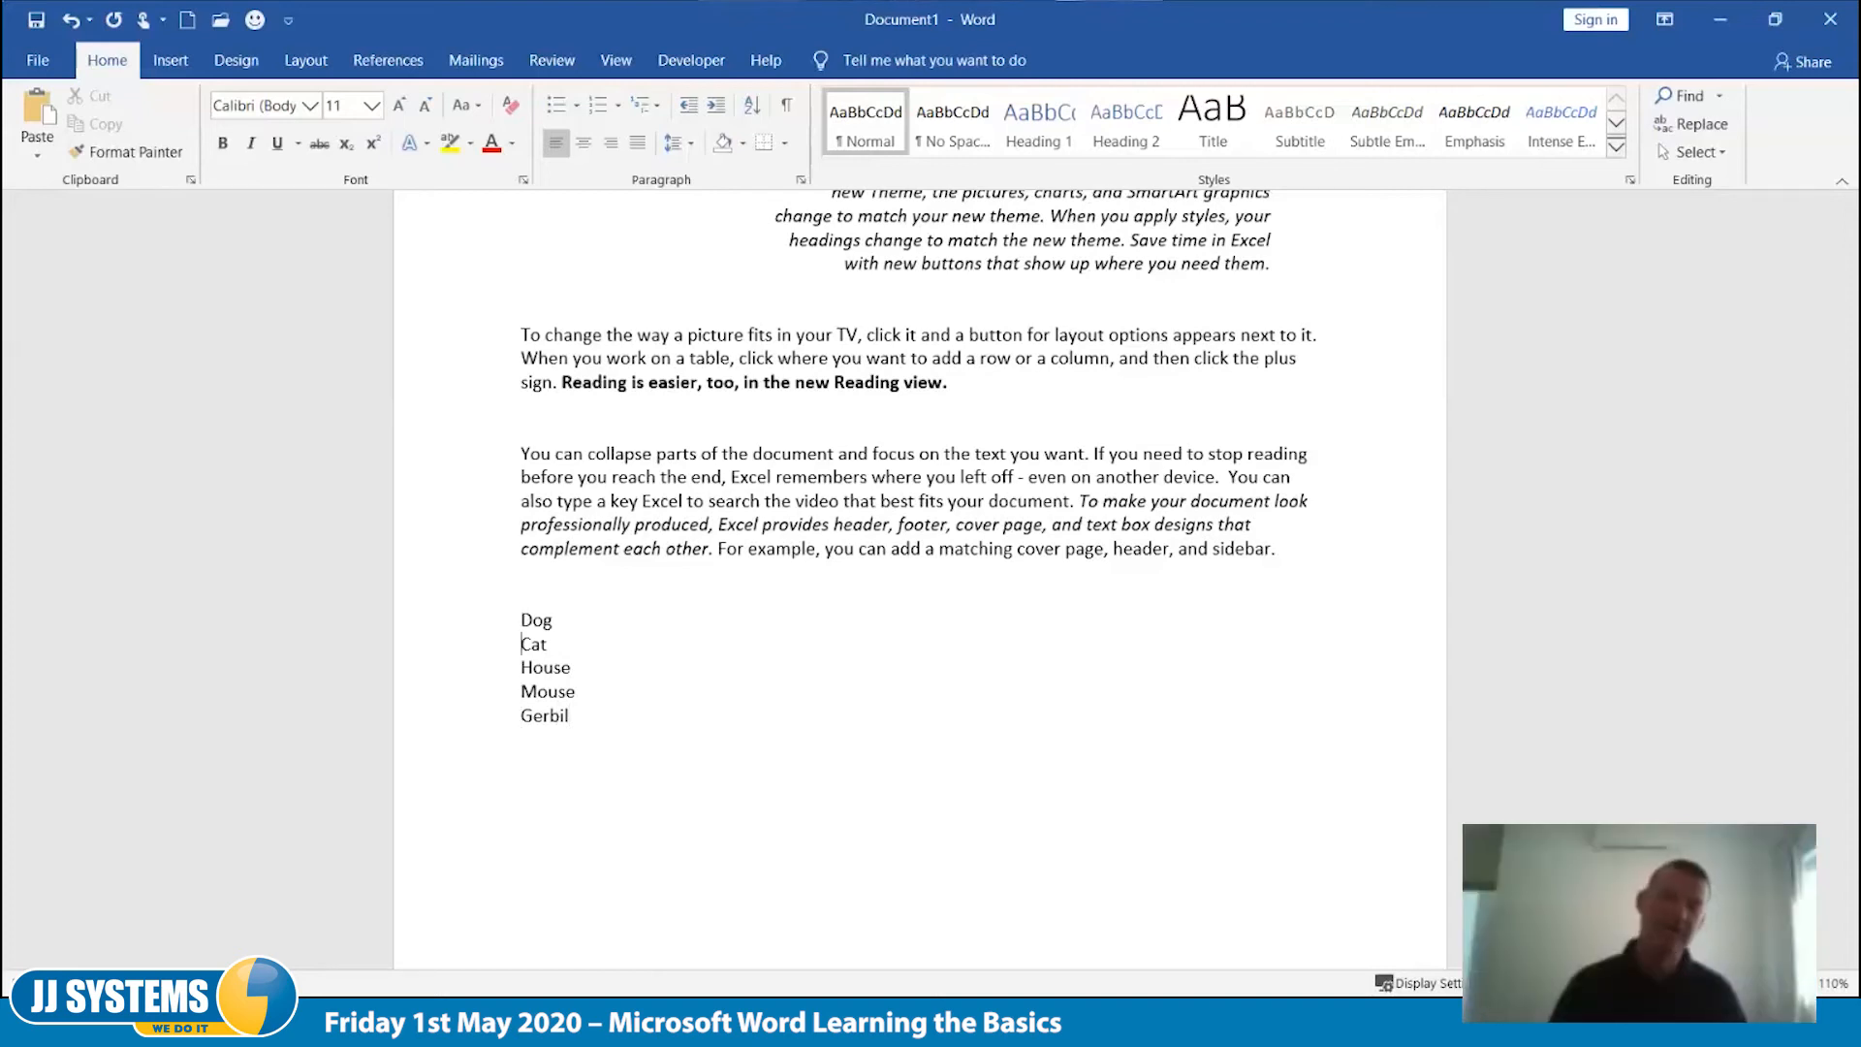
key("shift+Down")
key("shift+Down")
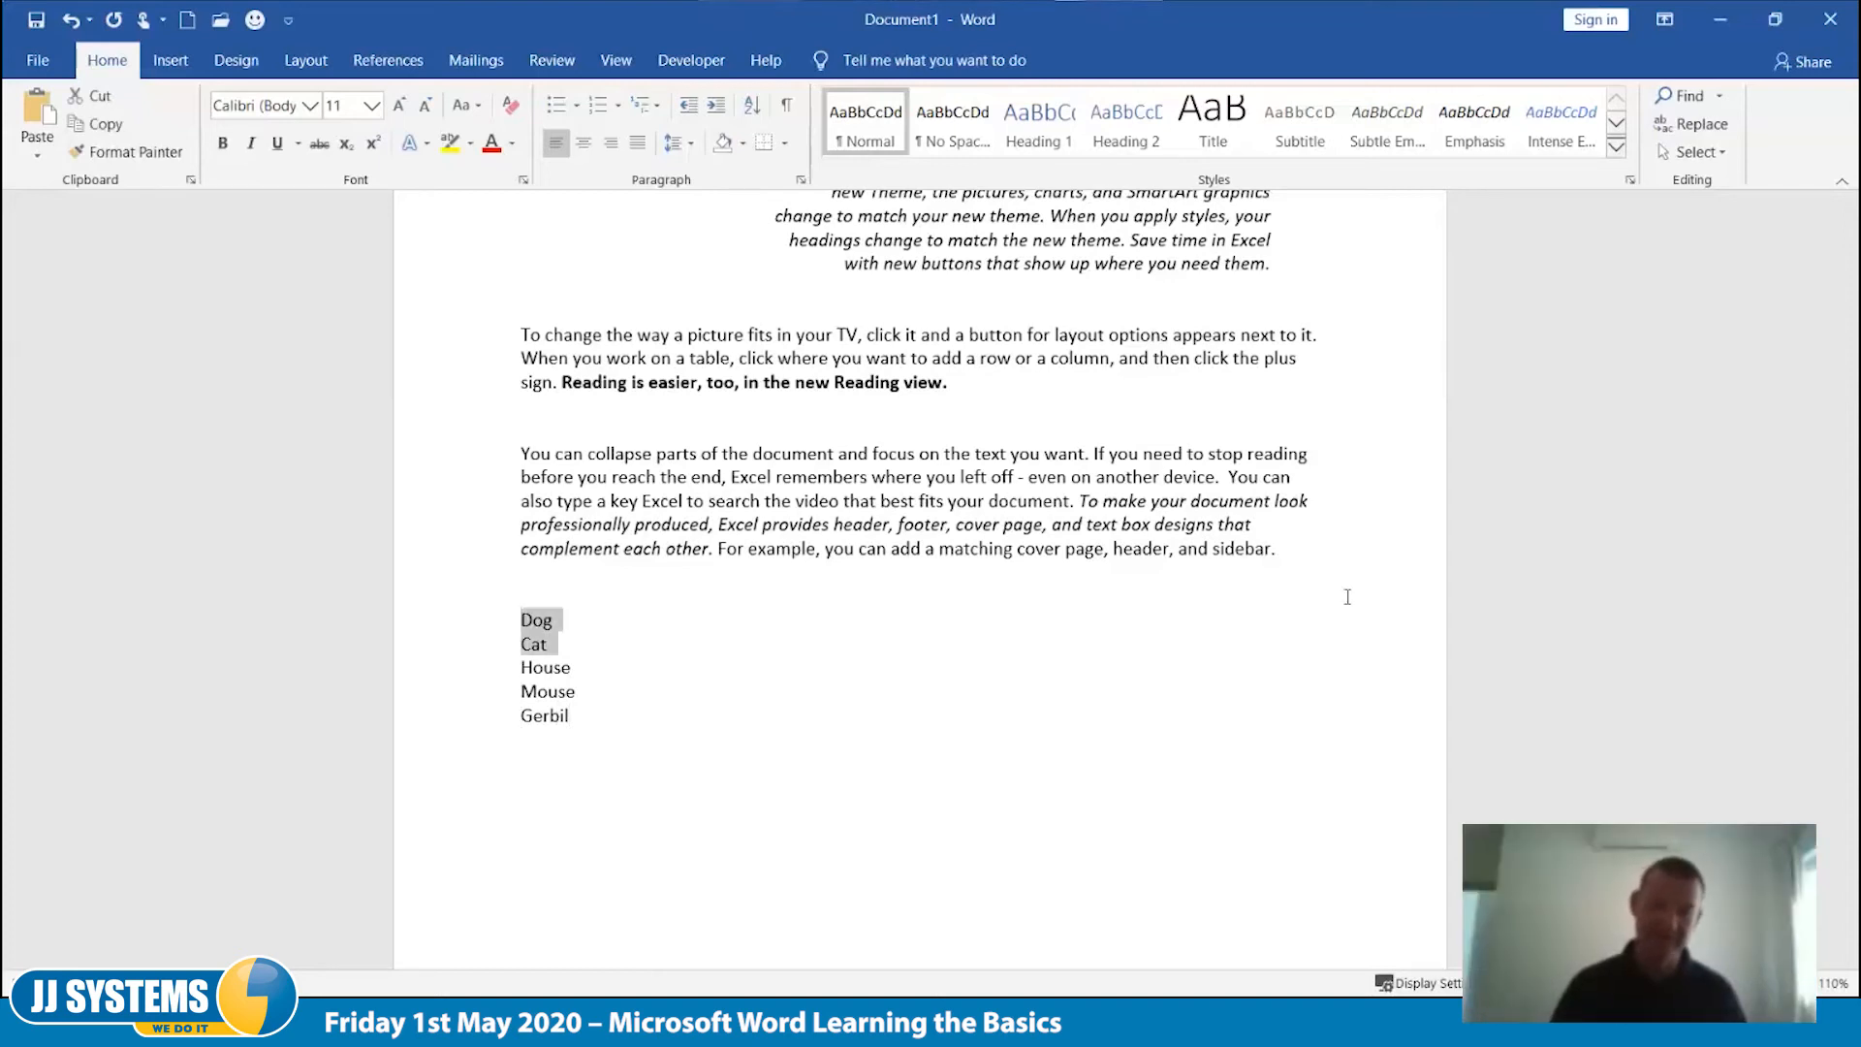
key("shift+Down")
key("shift+Down")
key("shift+Down")
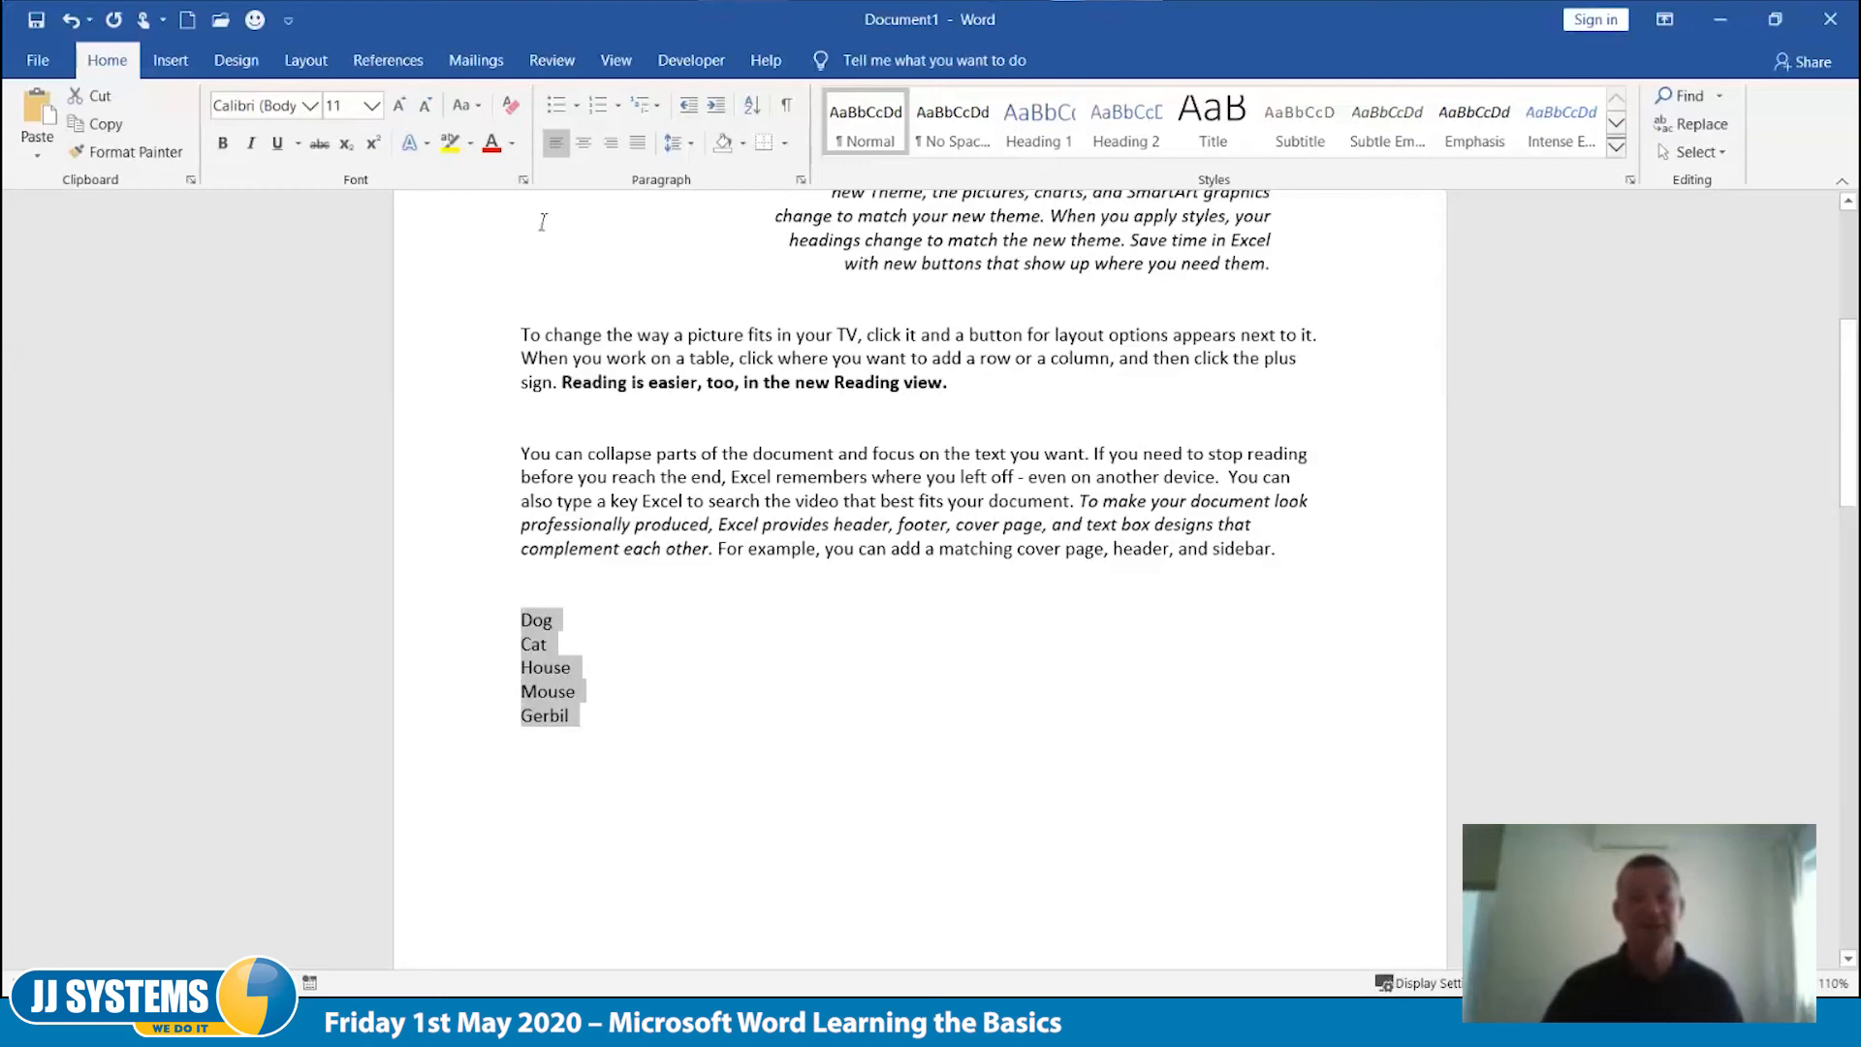
left_click(596, 105)
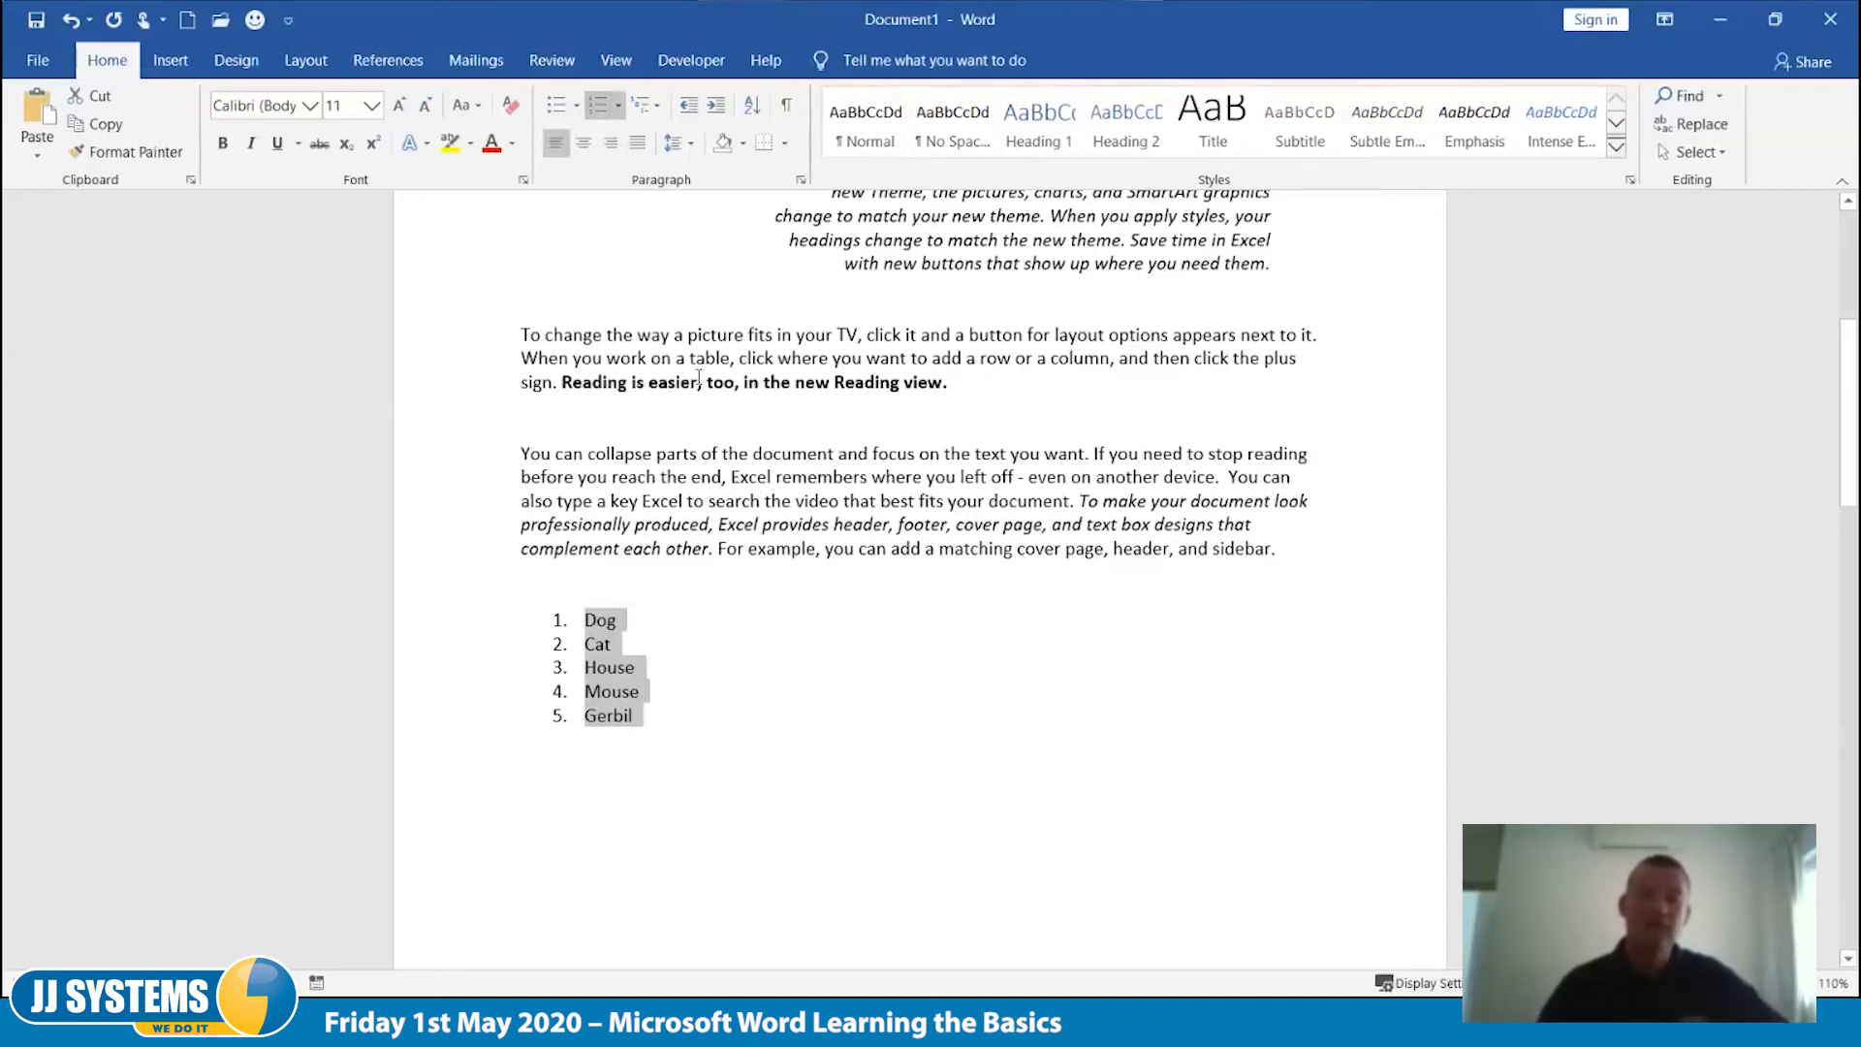
Step: Examine the number style and alignment choices for defining a new number format, and cancel without changing the list
left_click(620, 107)
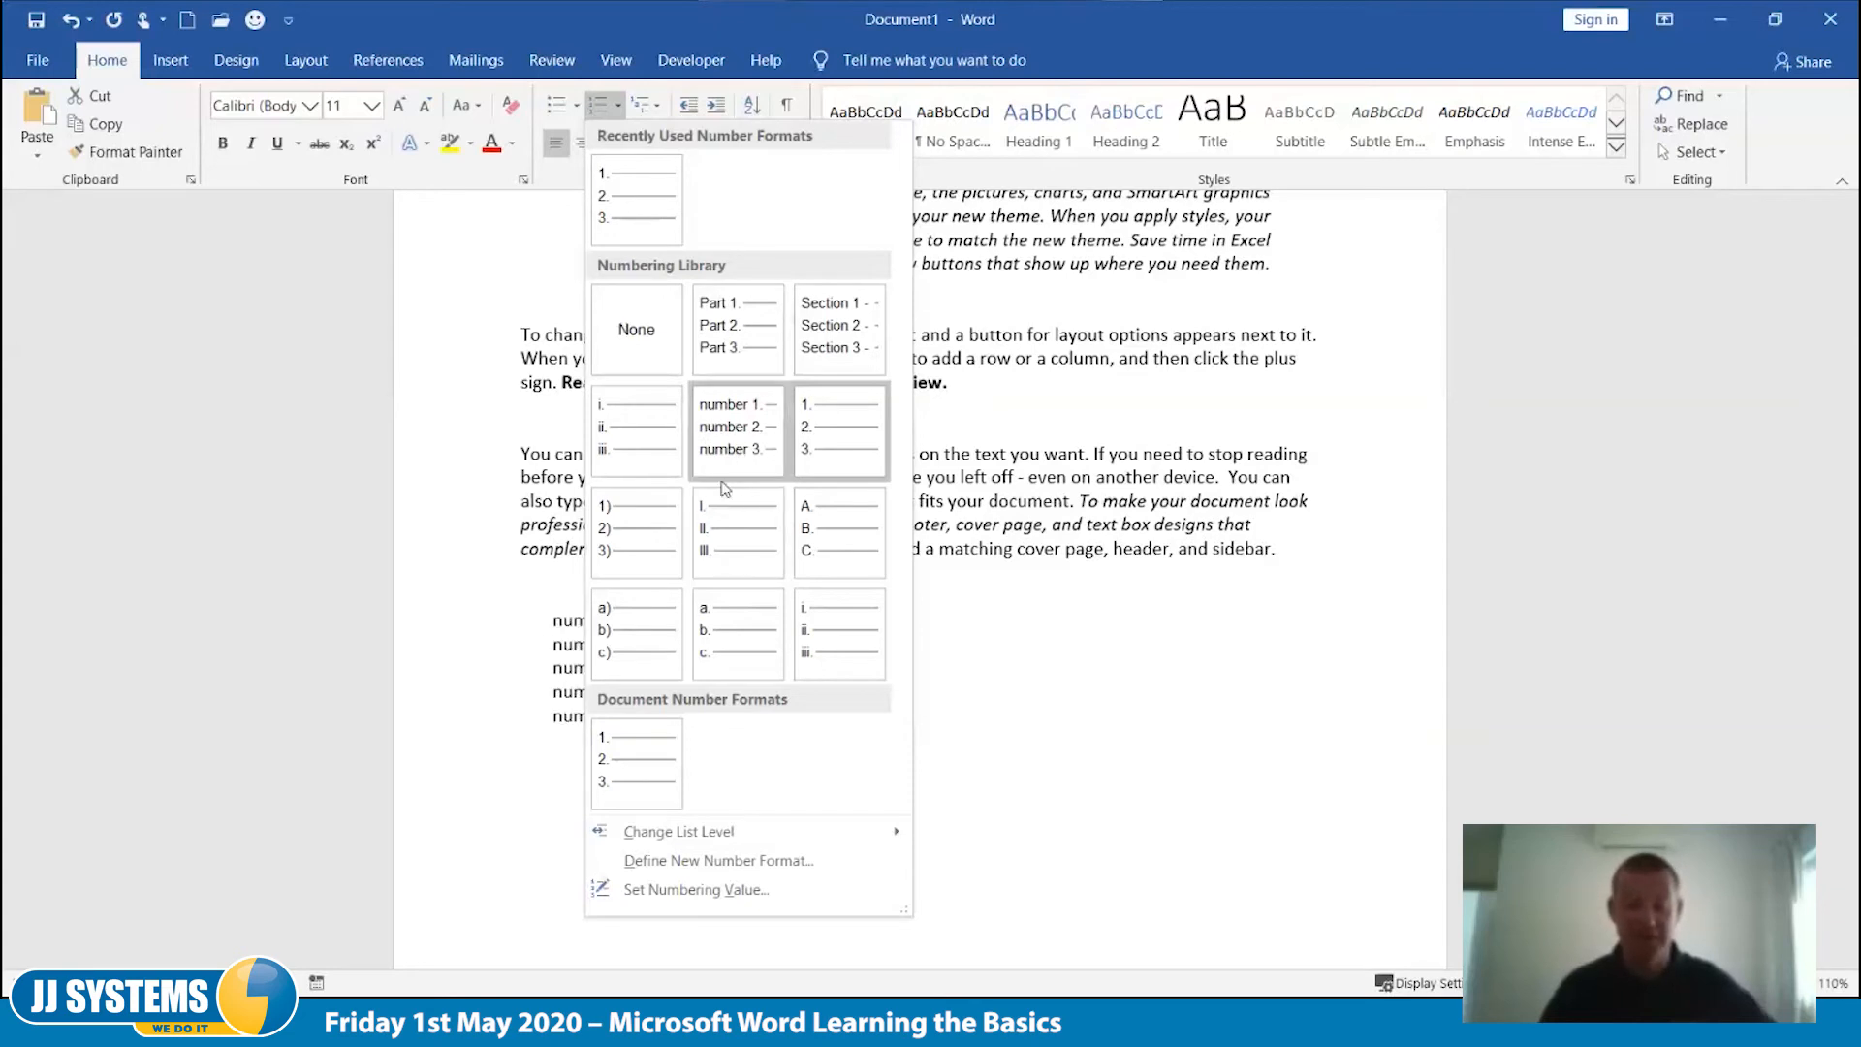
left_click(696, 857)
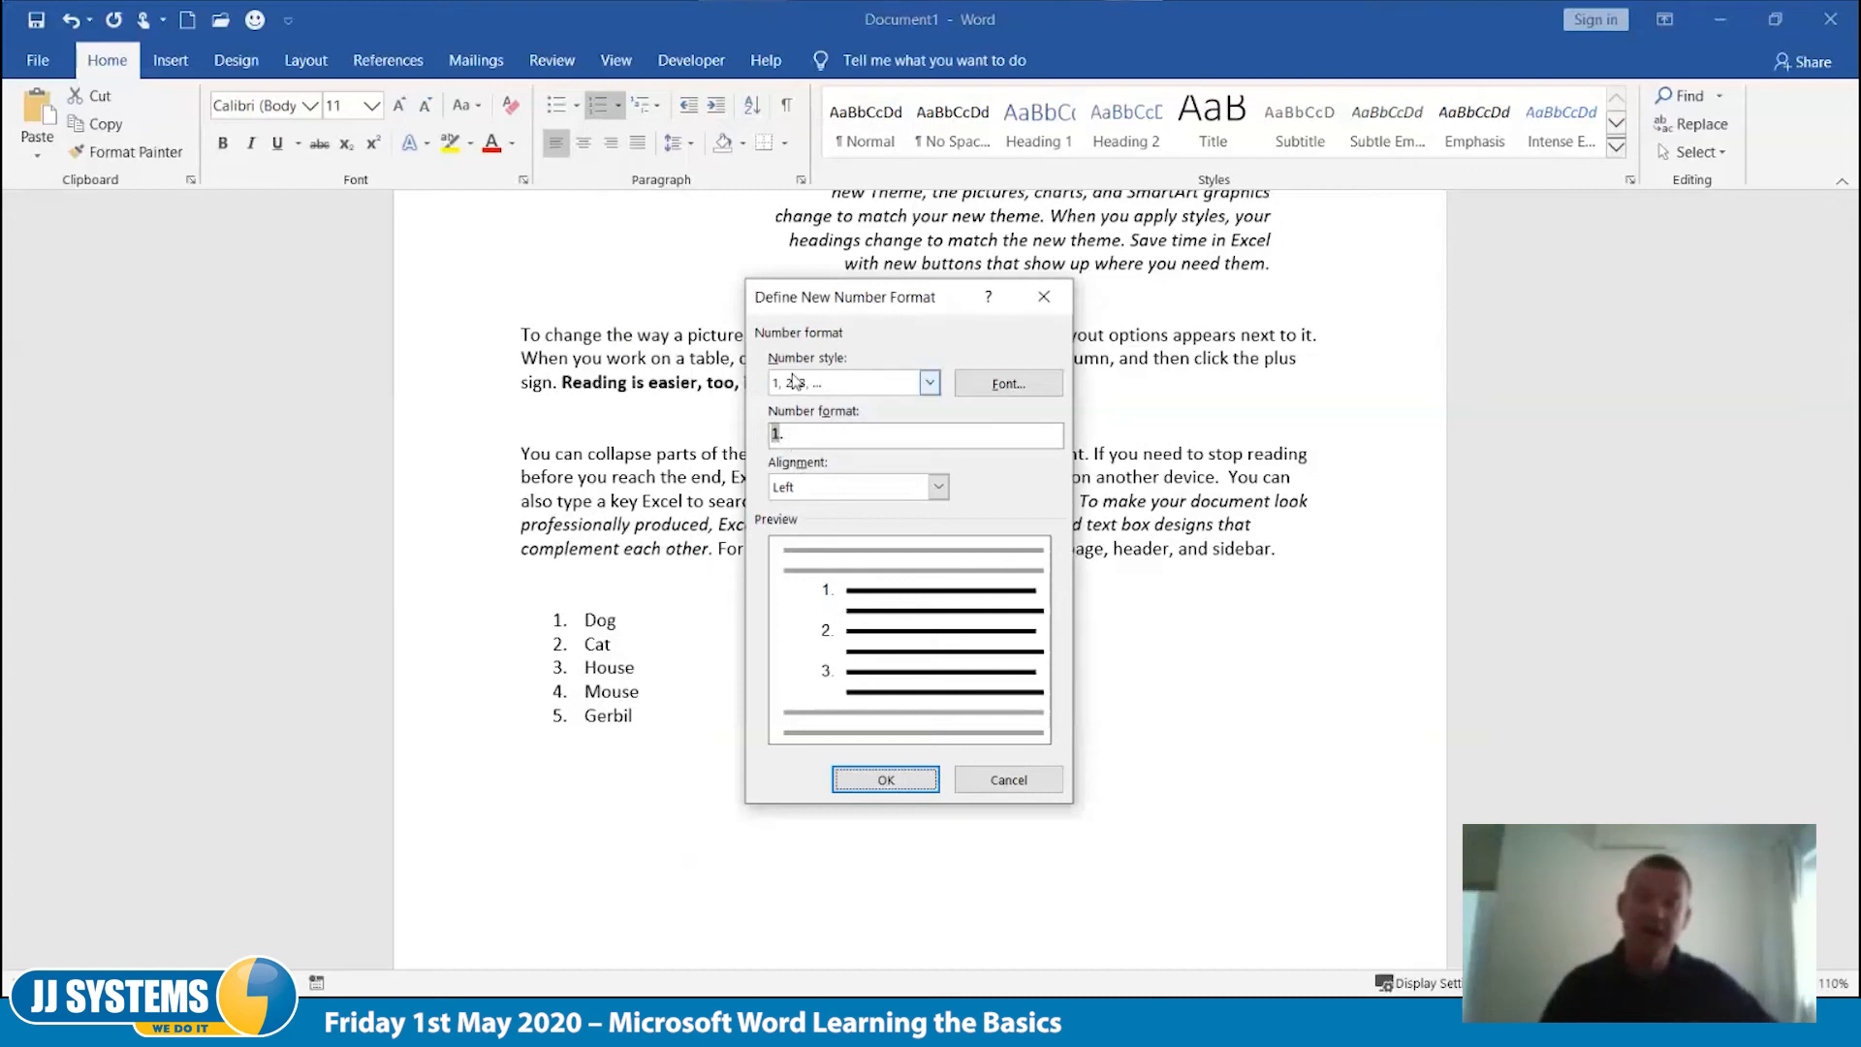
left_click(932, 387)
left_click(931, 382)
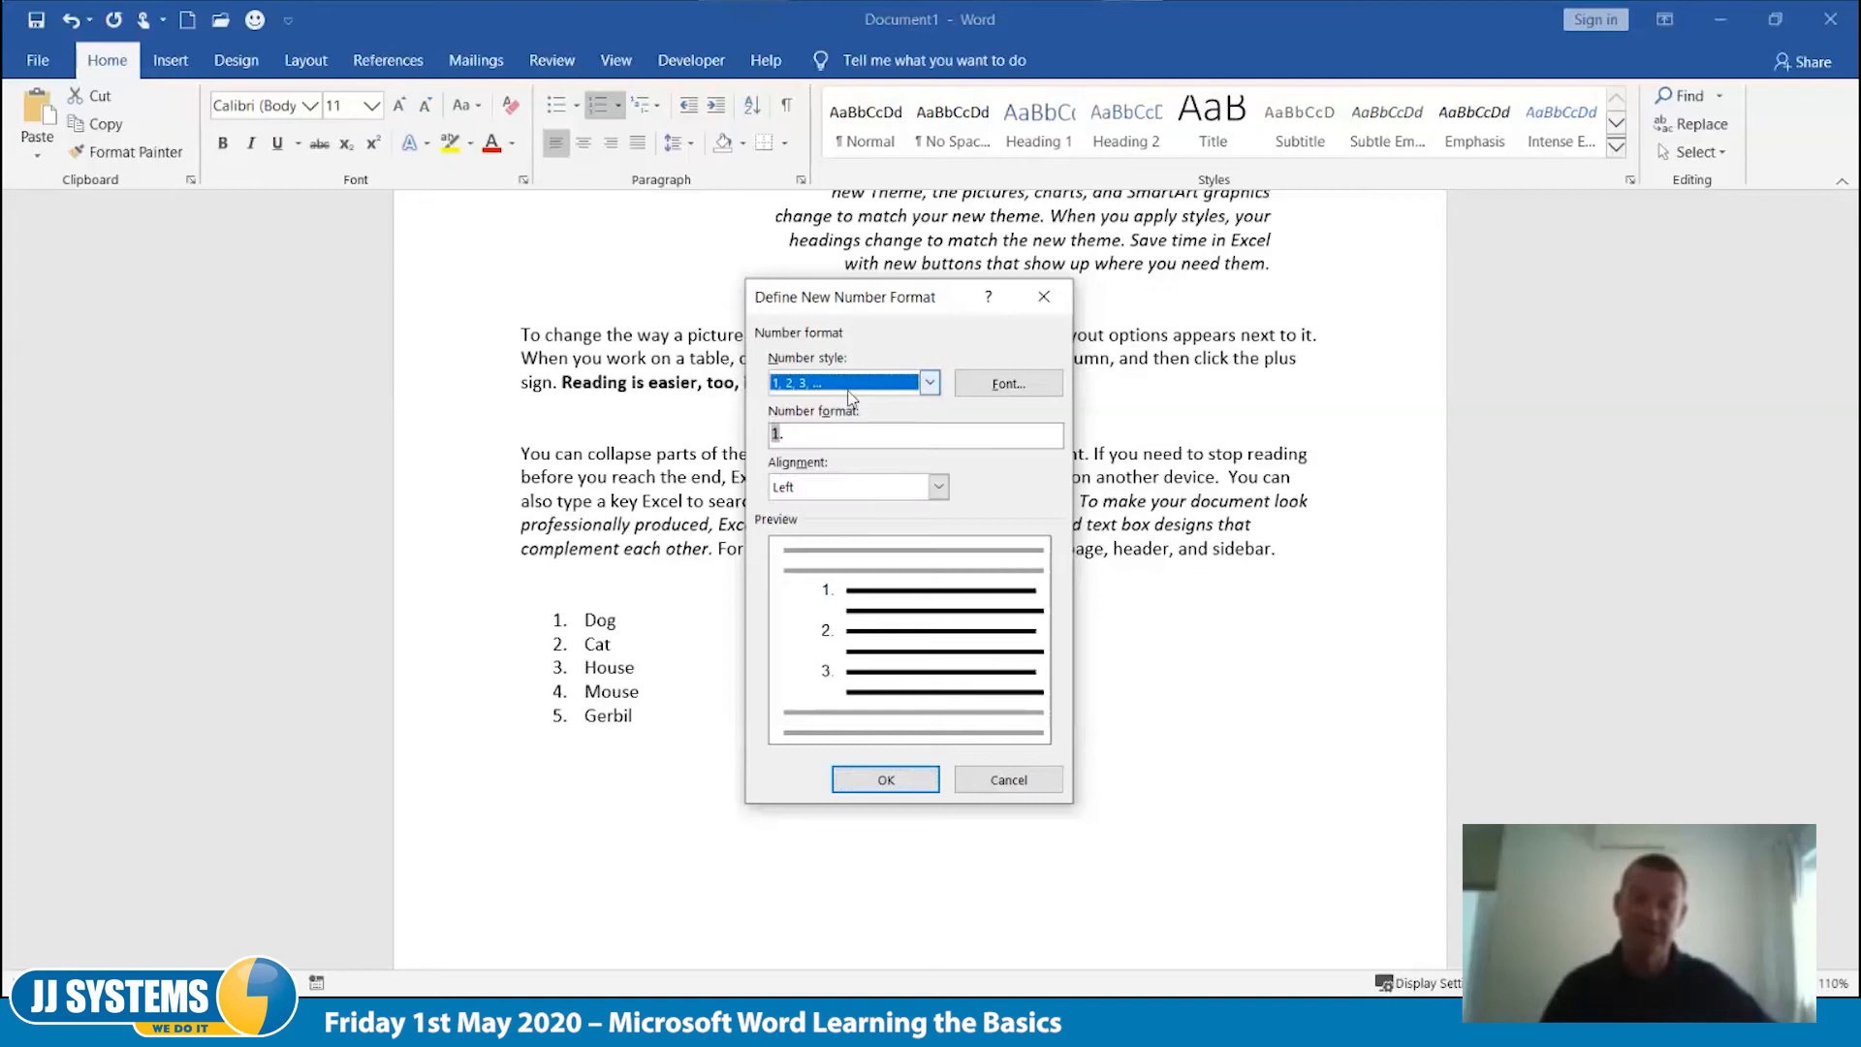
left_click(939, 487)
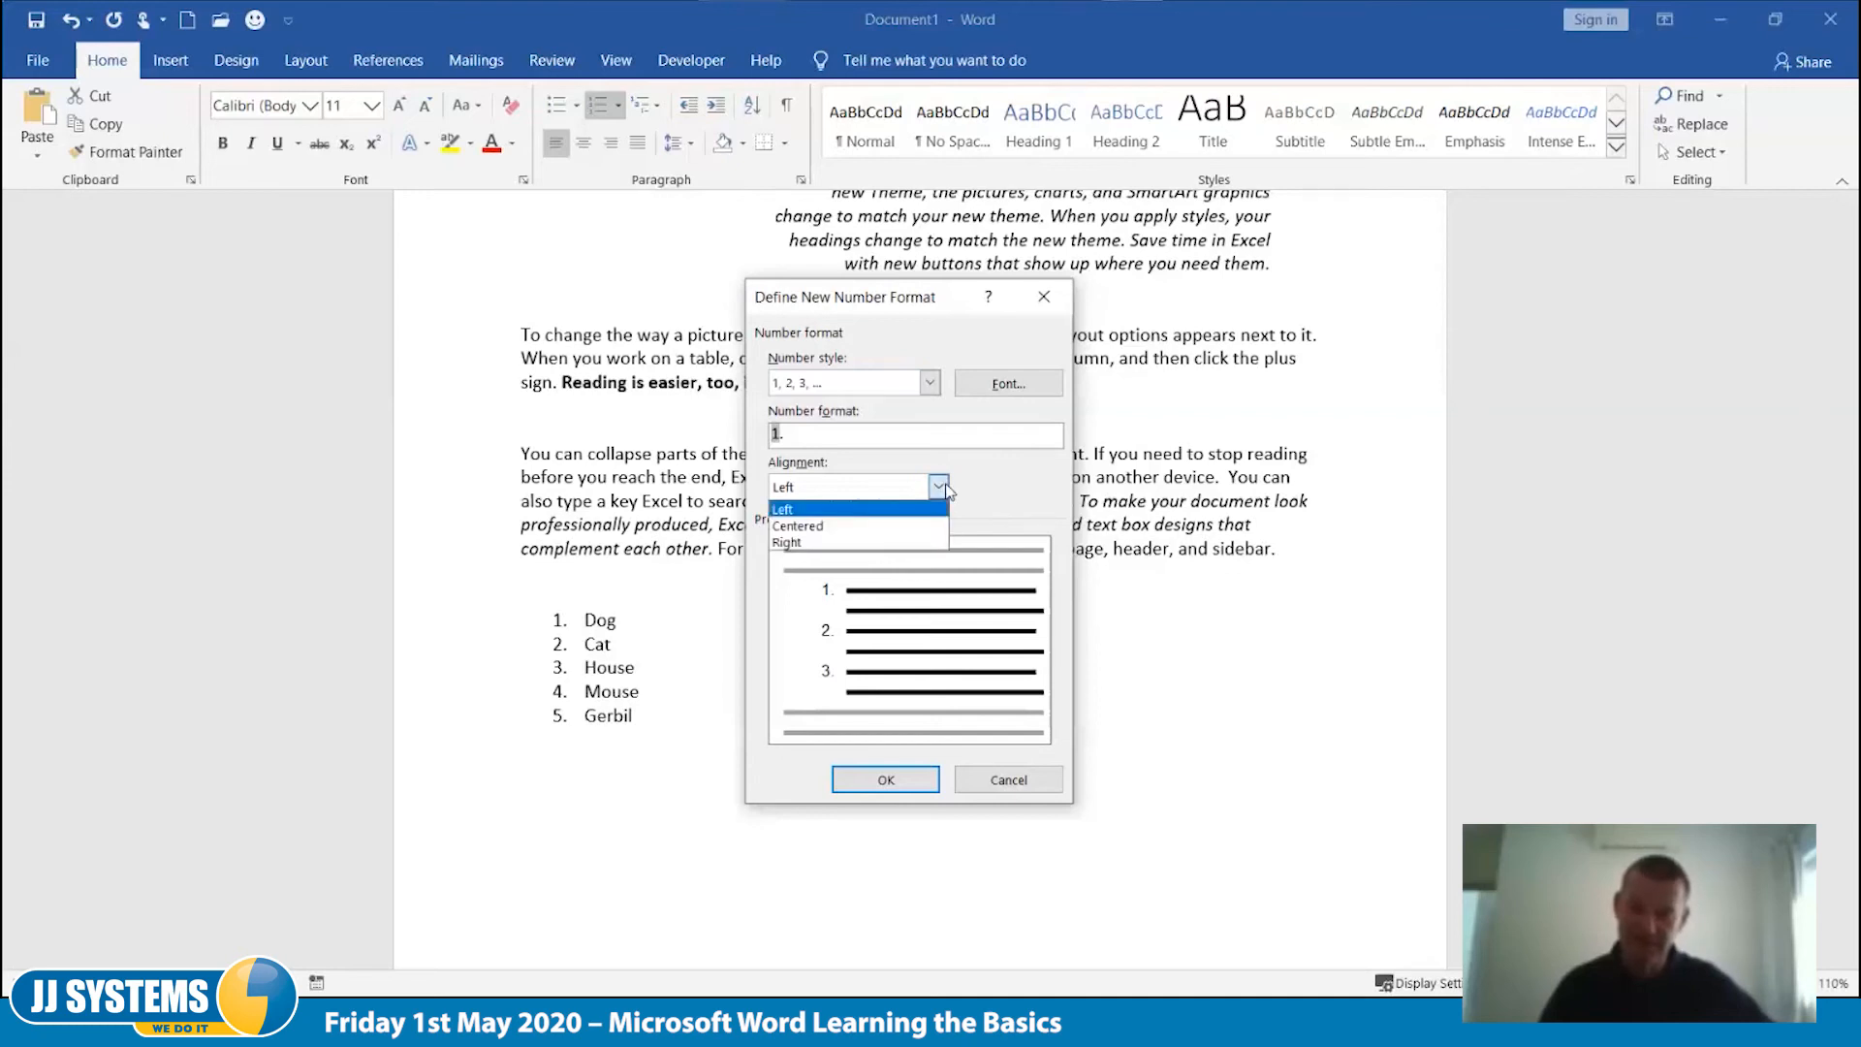
left_click(995, 497)
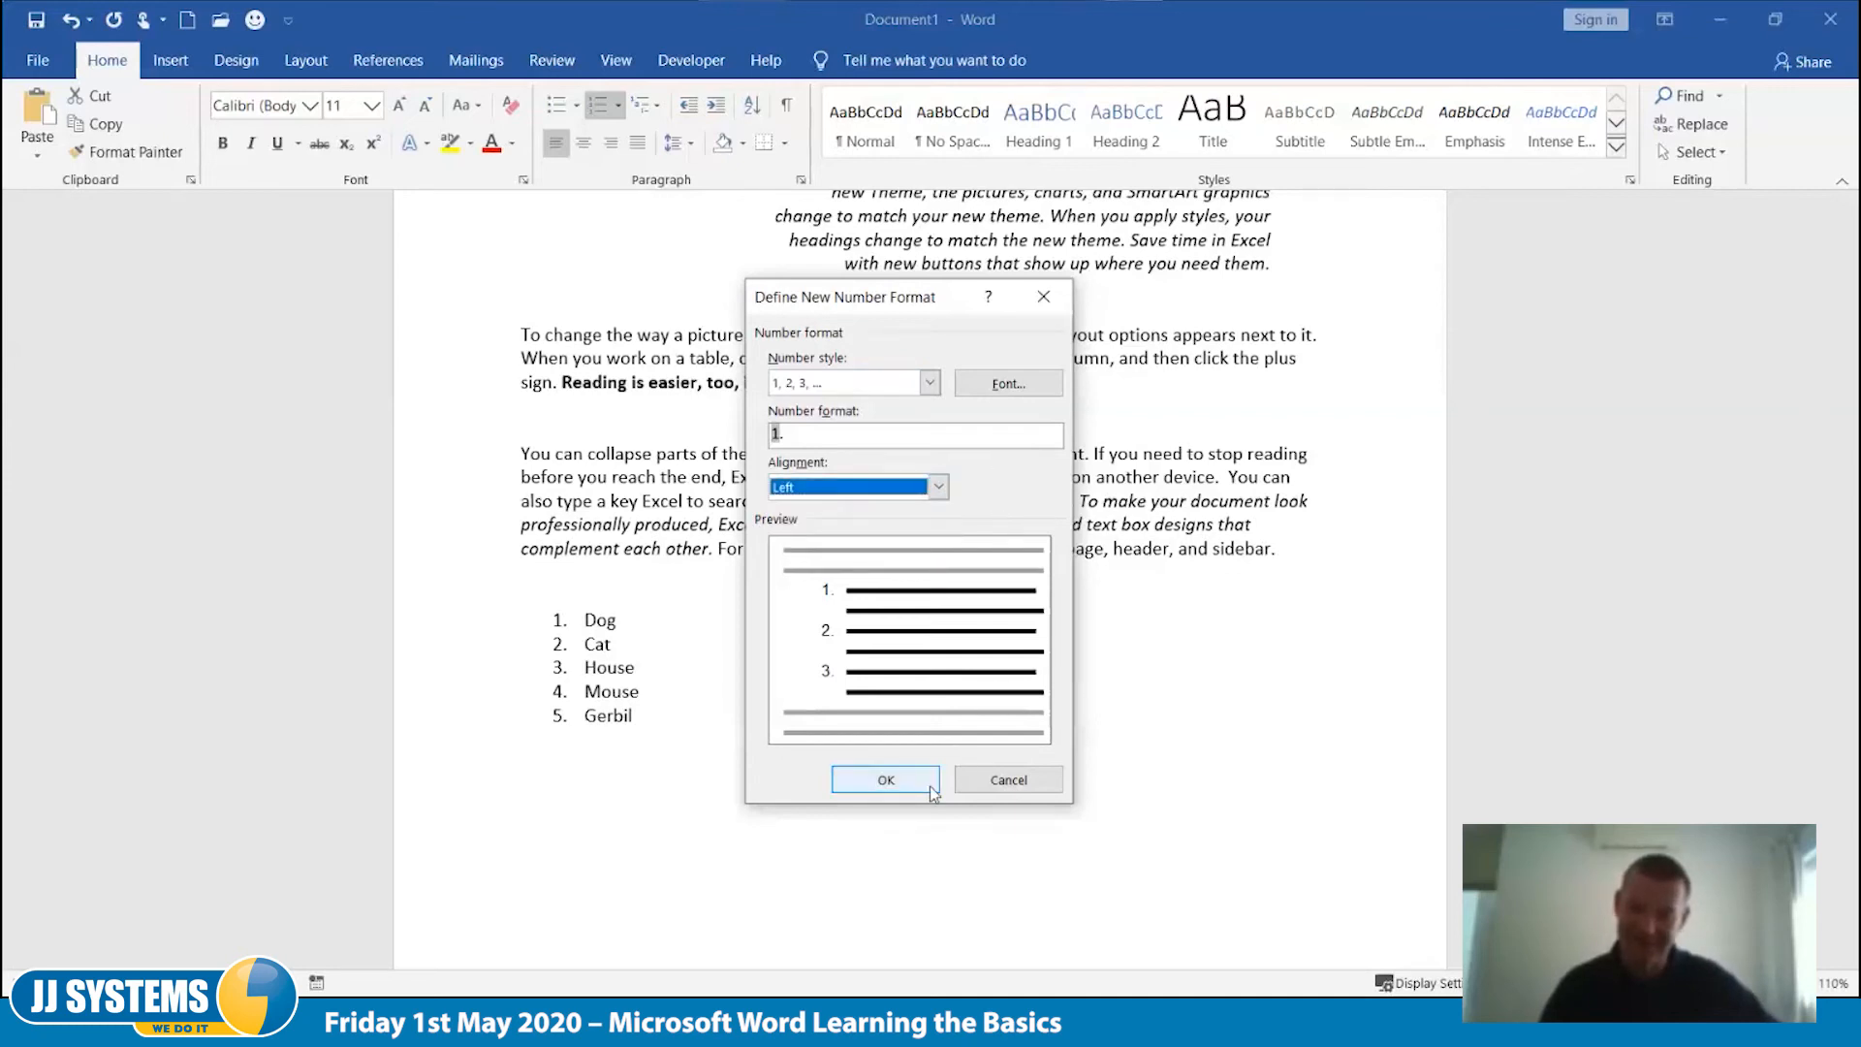
left_click(996, 781)
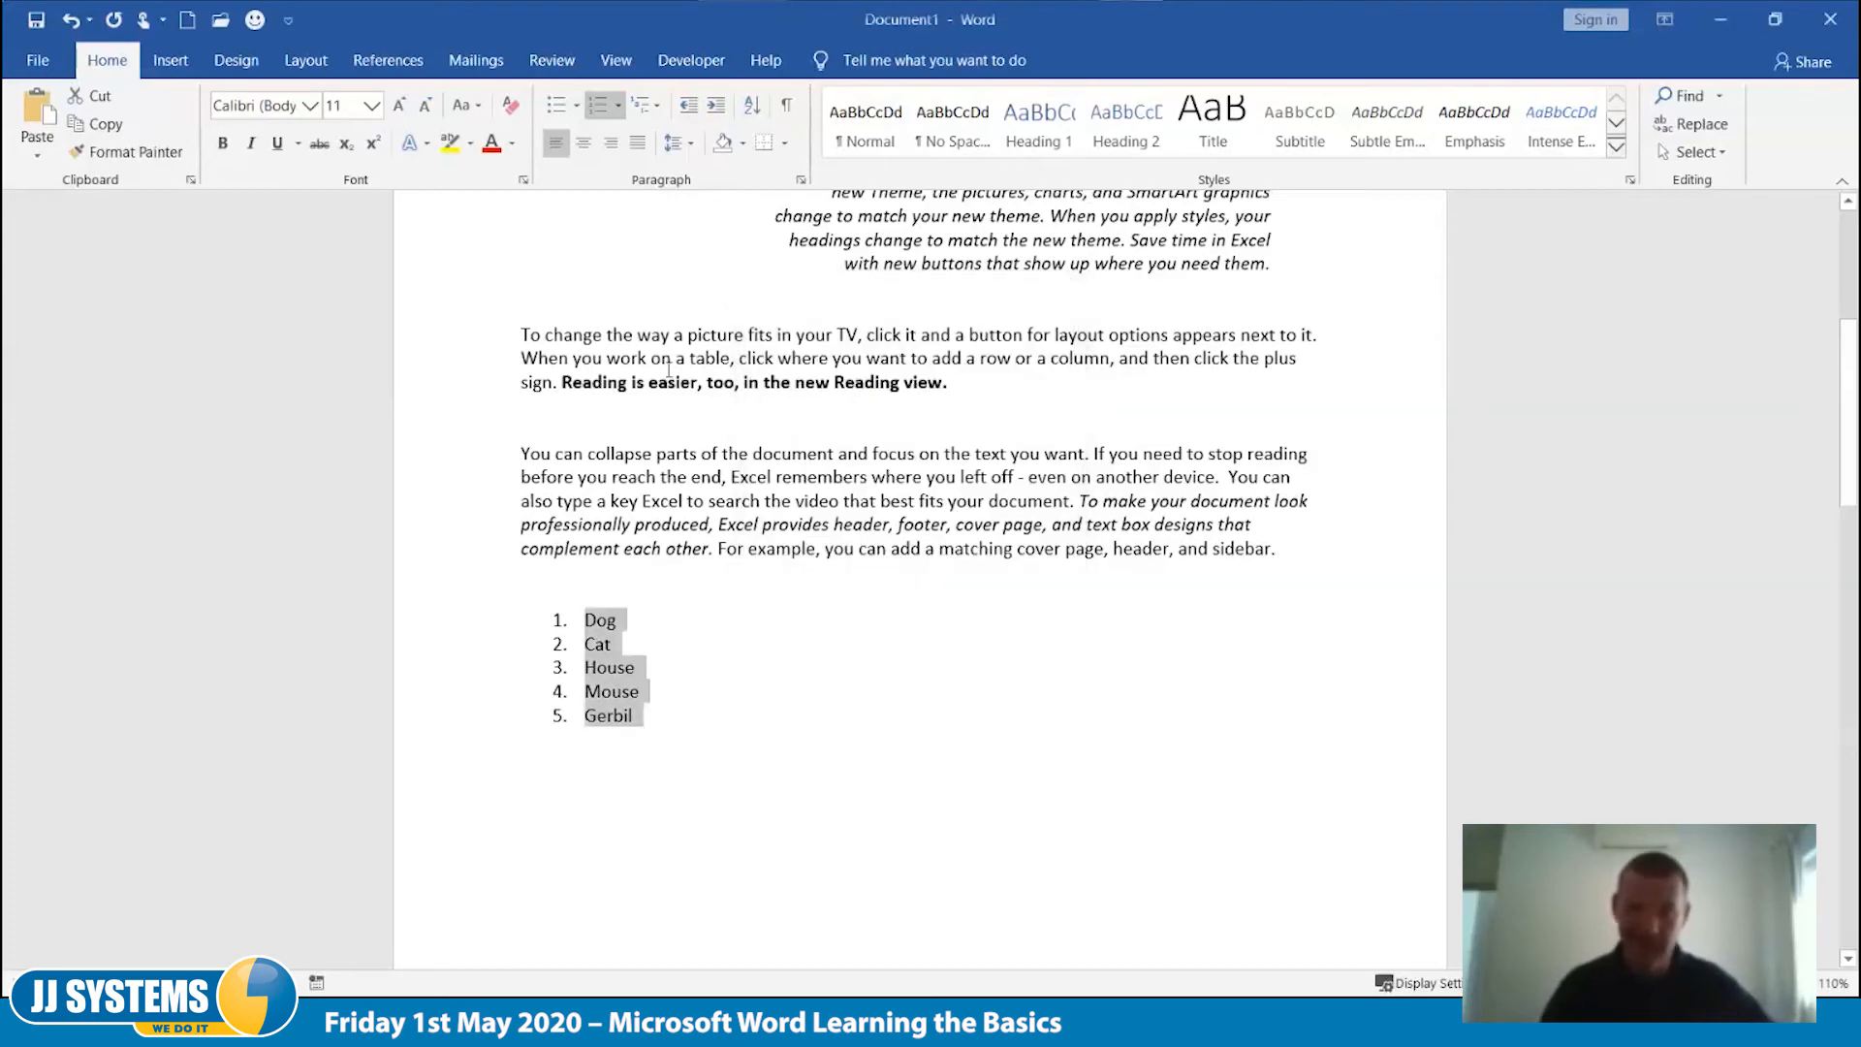
Step: Define a new multilevel list style for the numbered words with the first level's left indent reduced to 0 cm
left_click(619, 109)
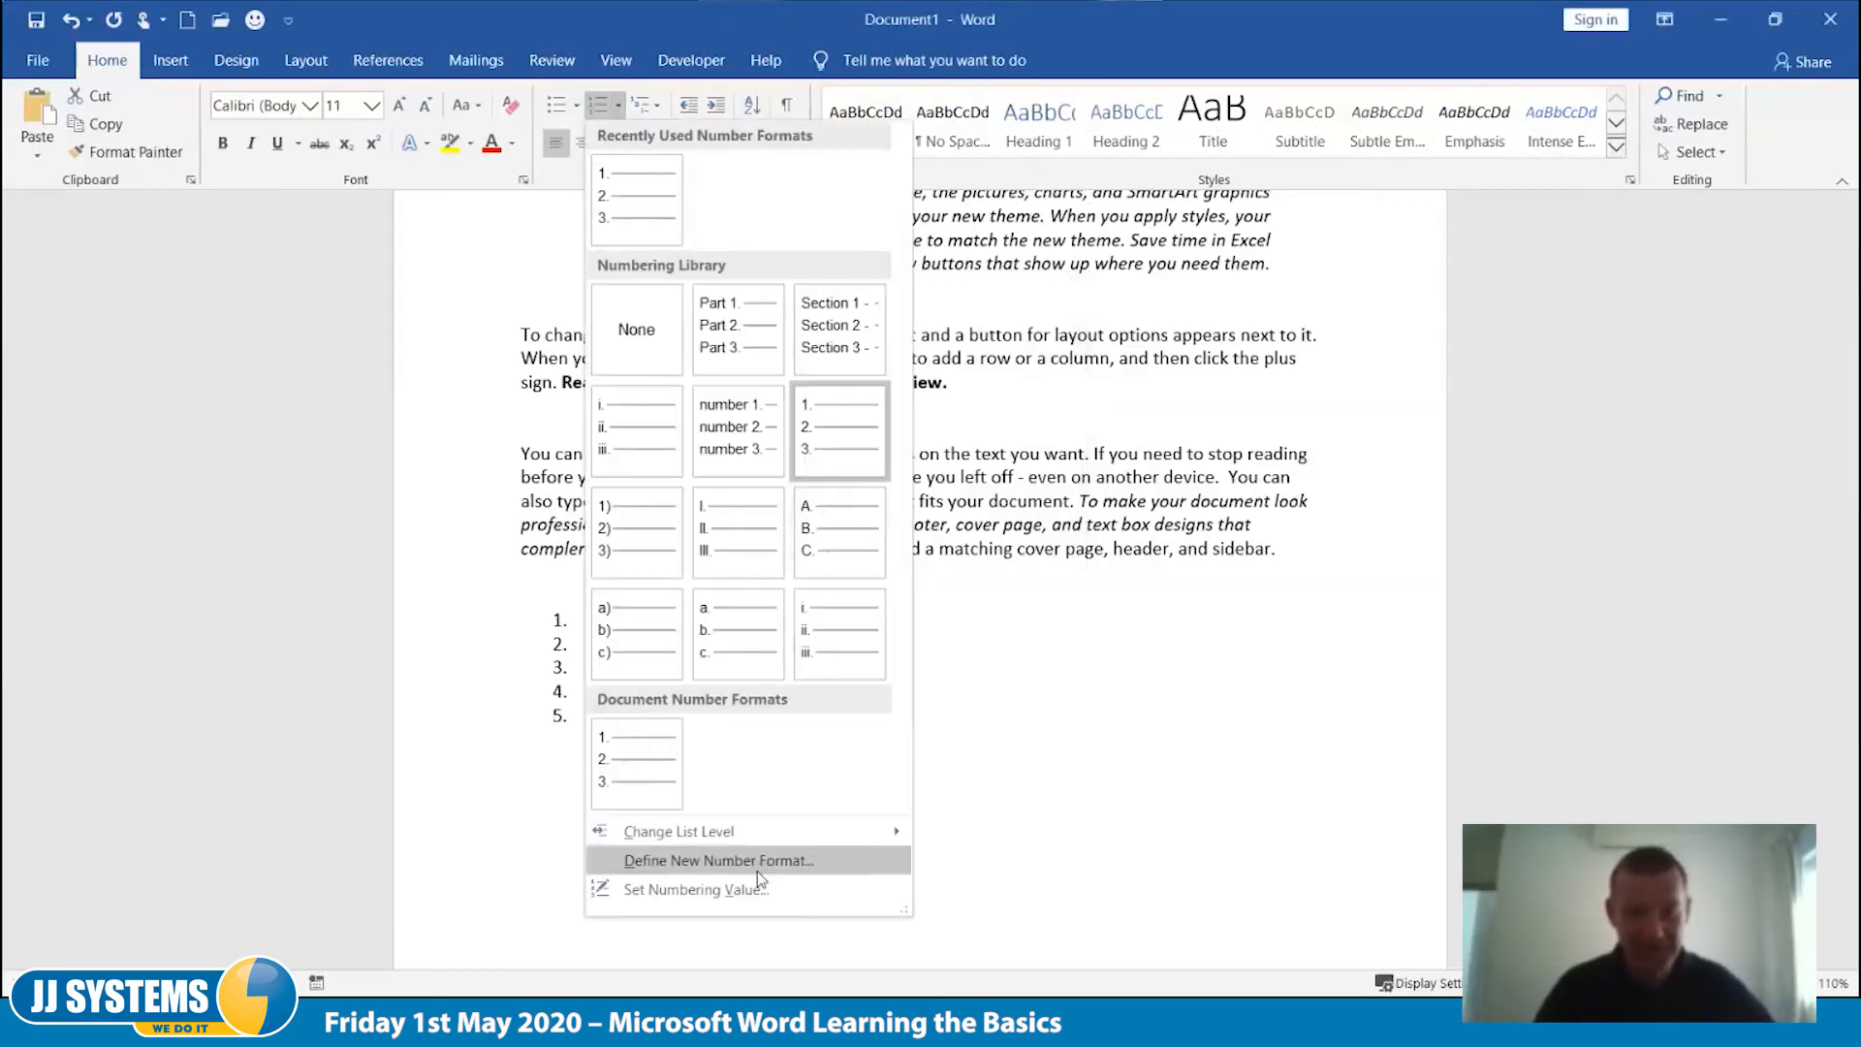
mouse_move(761, 842)
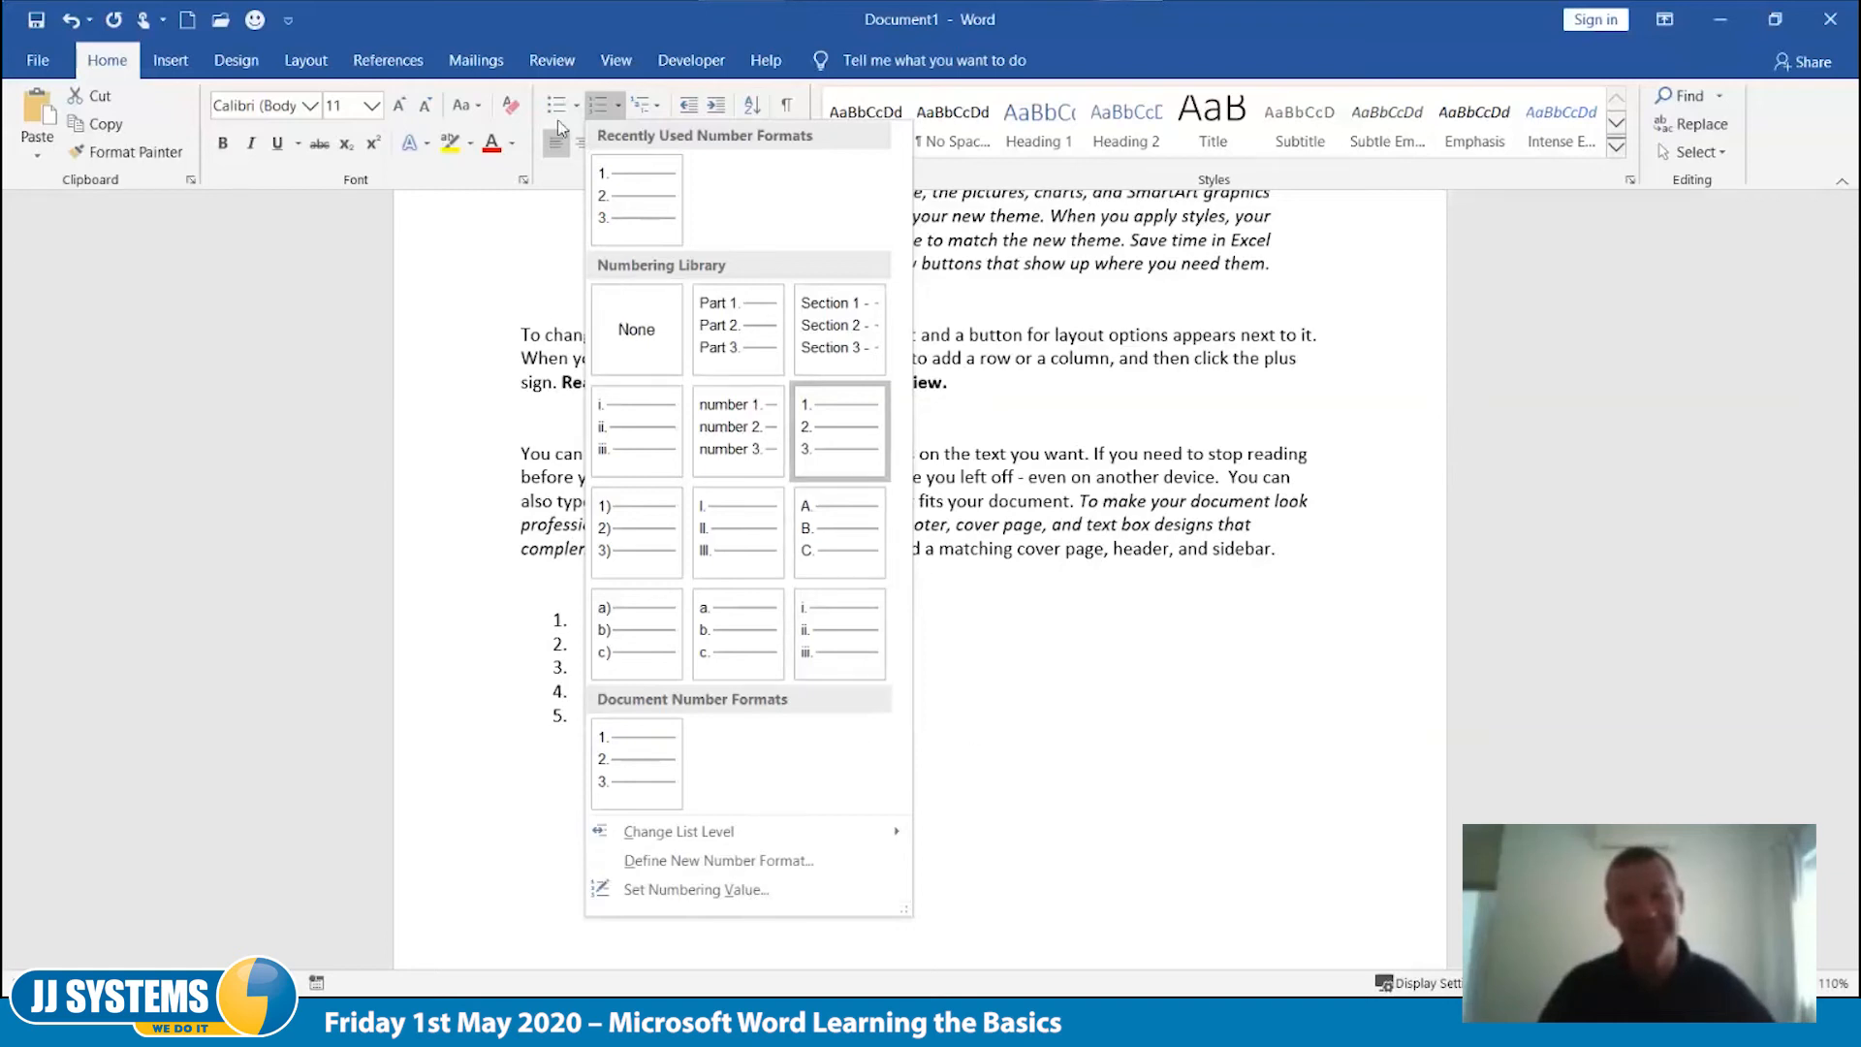
left_click(640, 105)
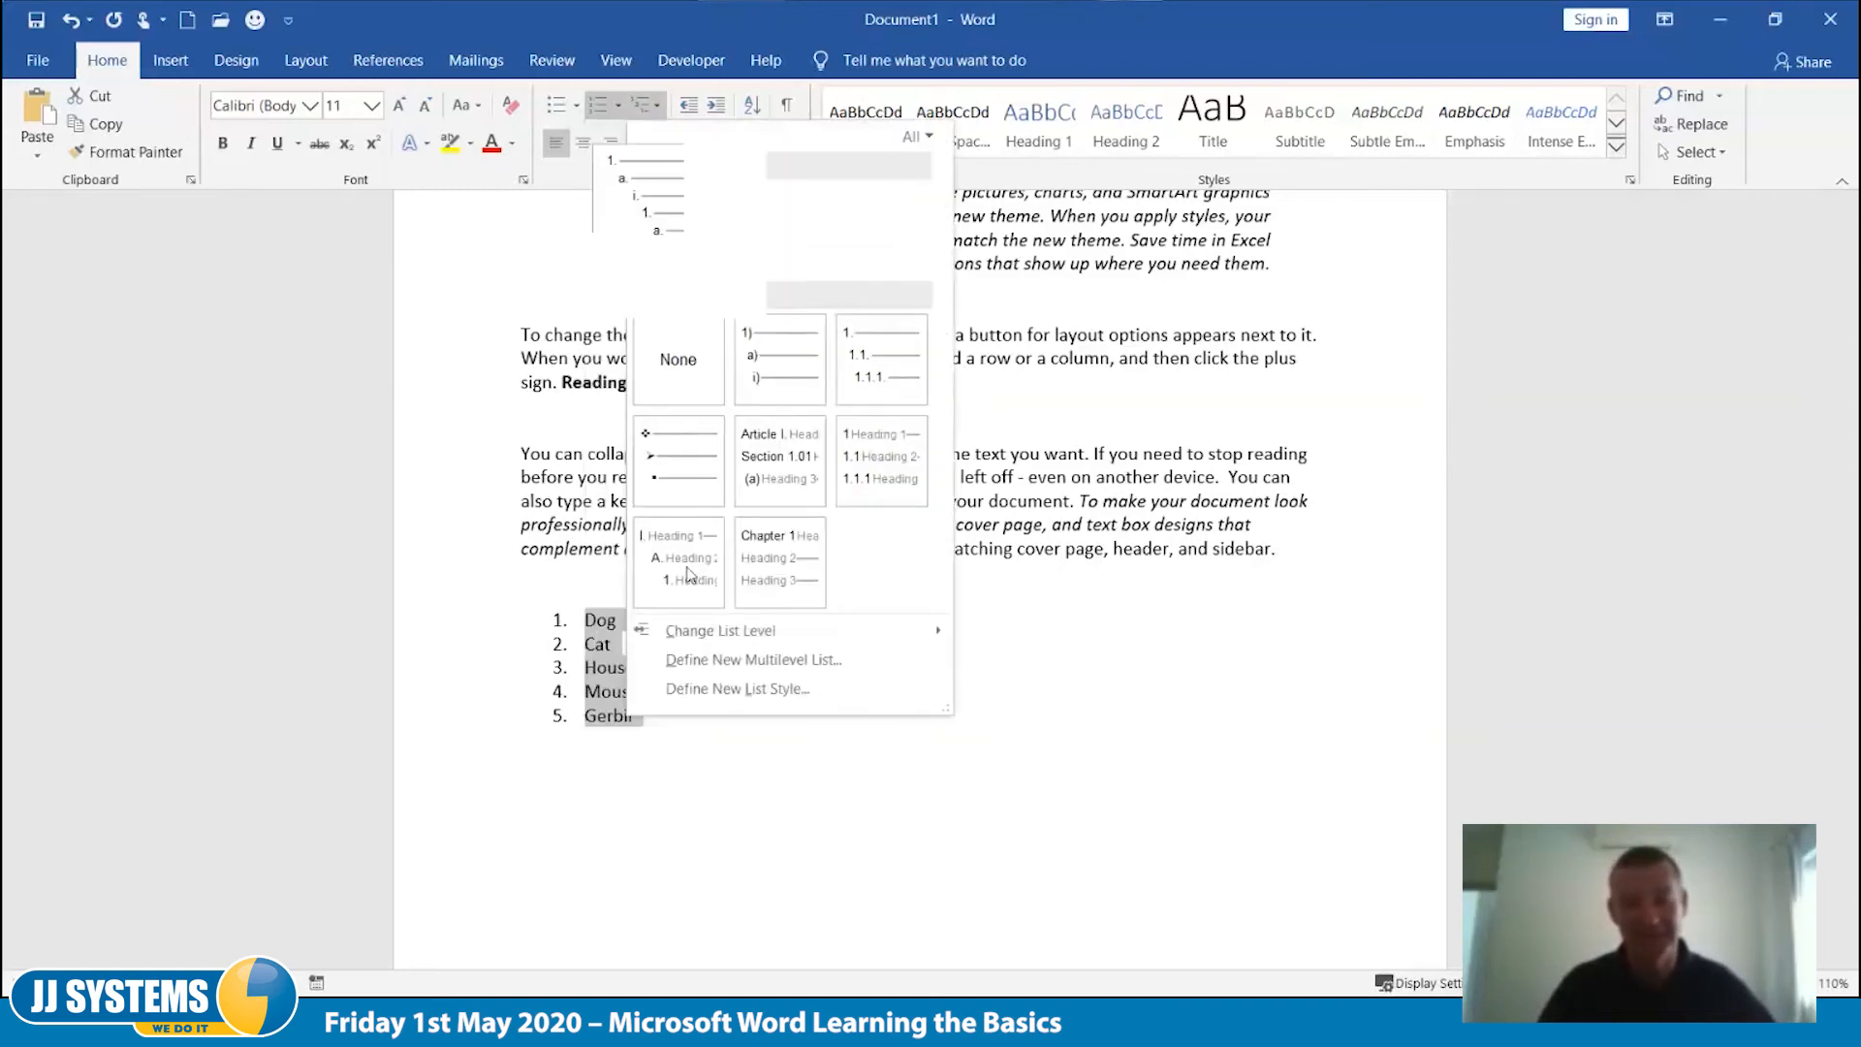
left_click(775, 687)
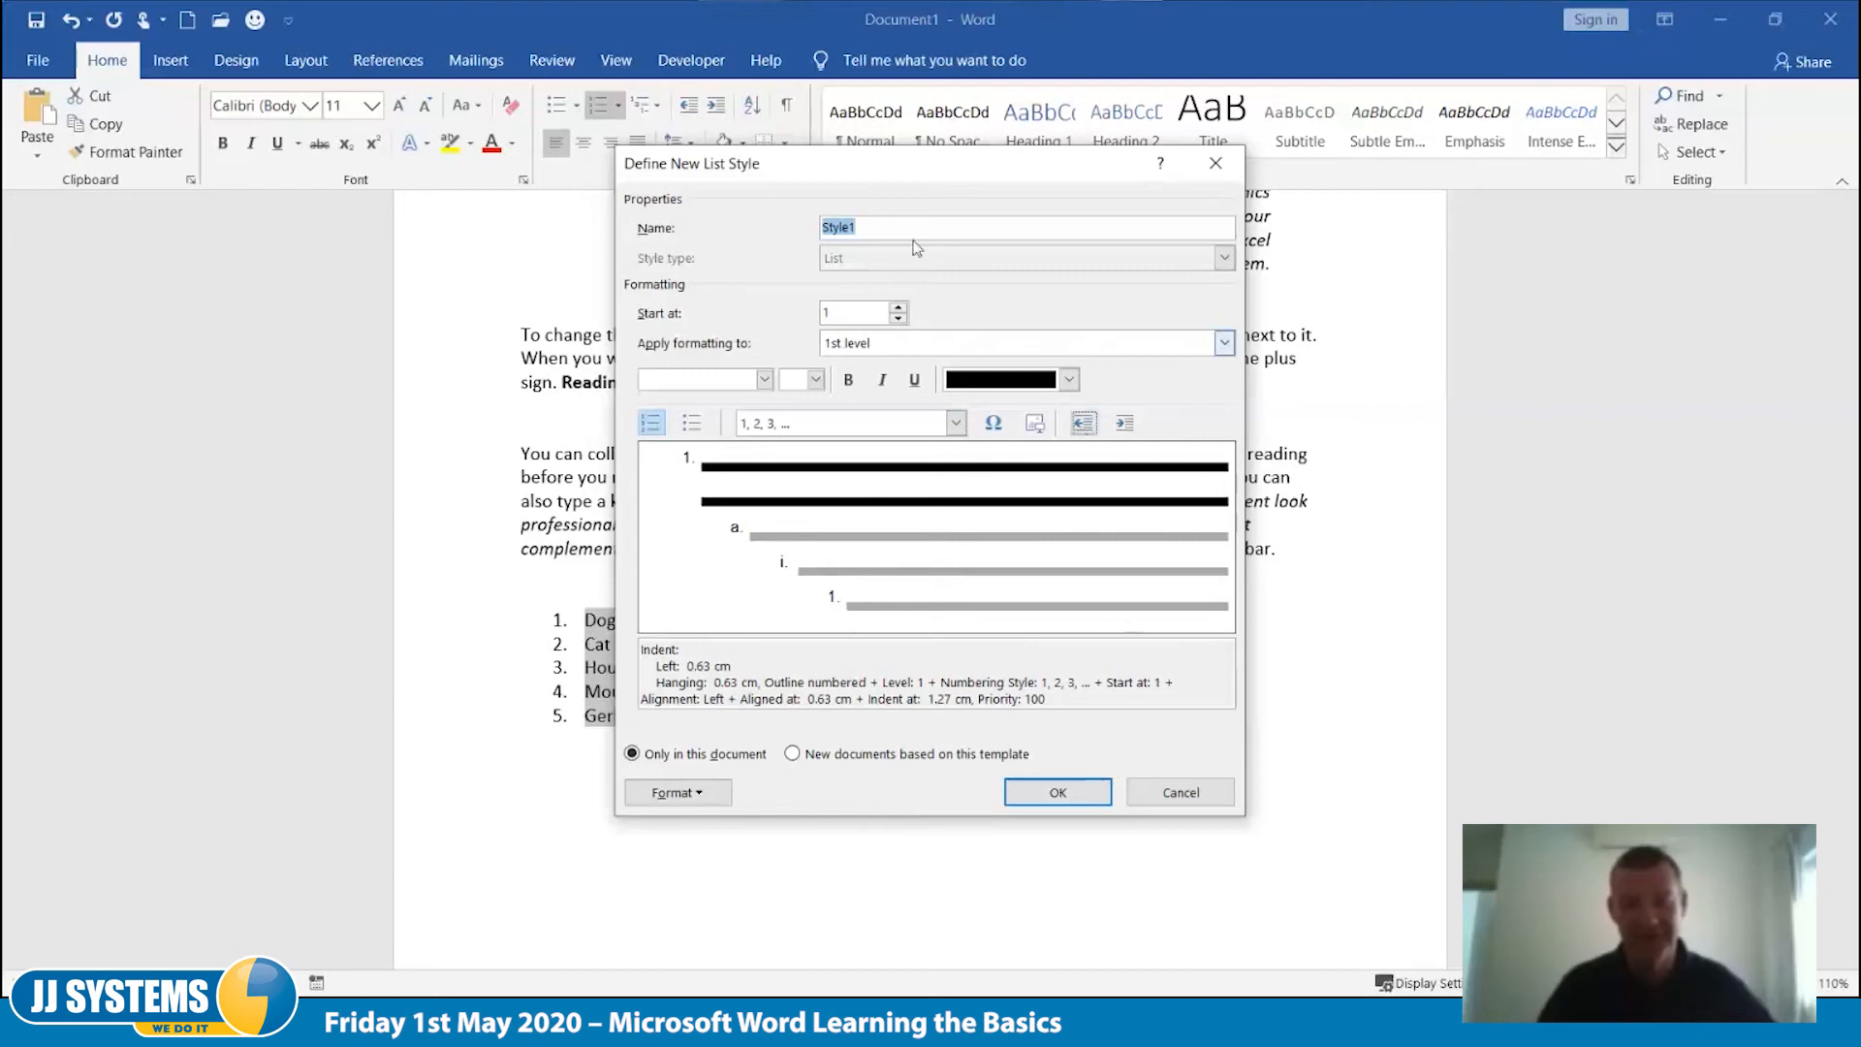
left_click(1083, 424)
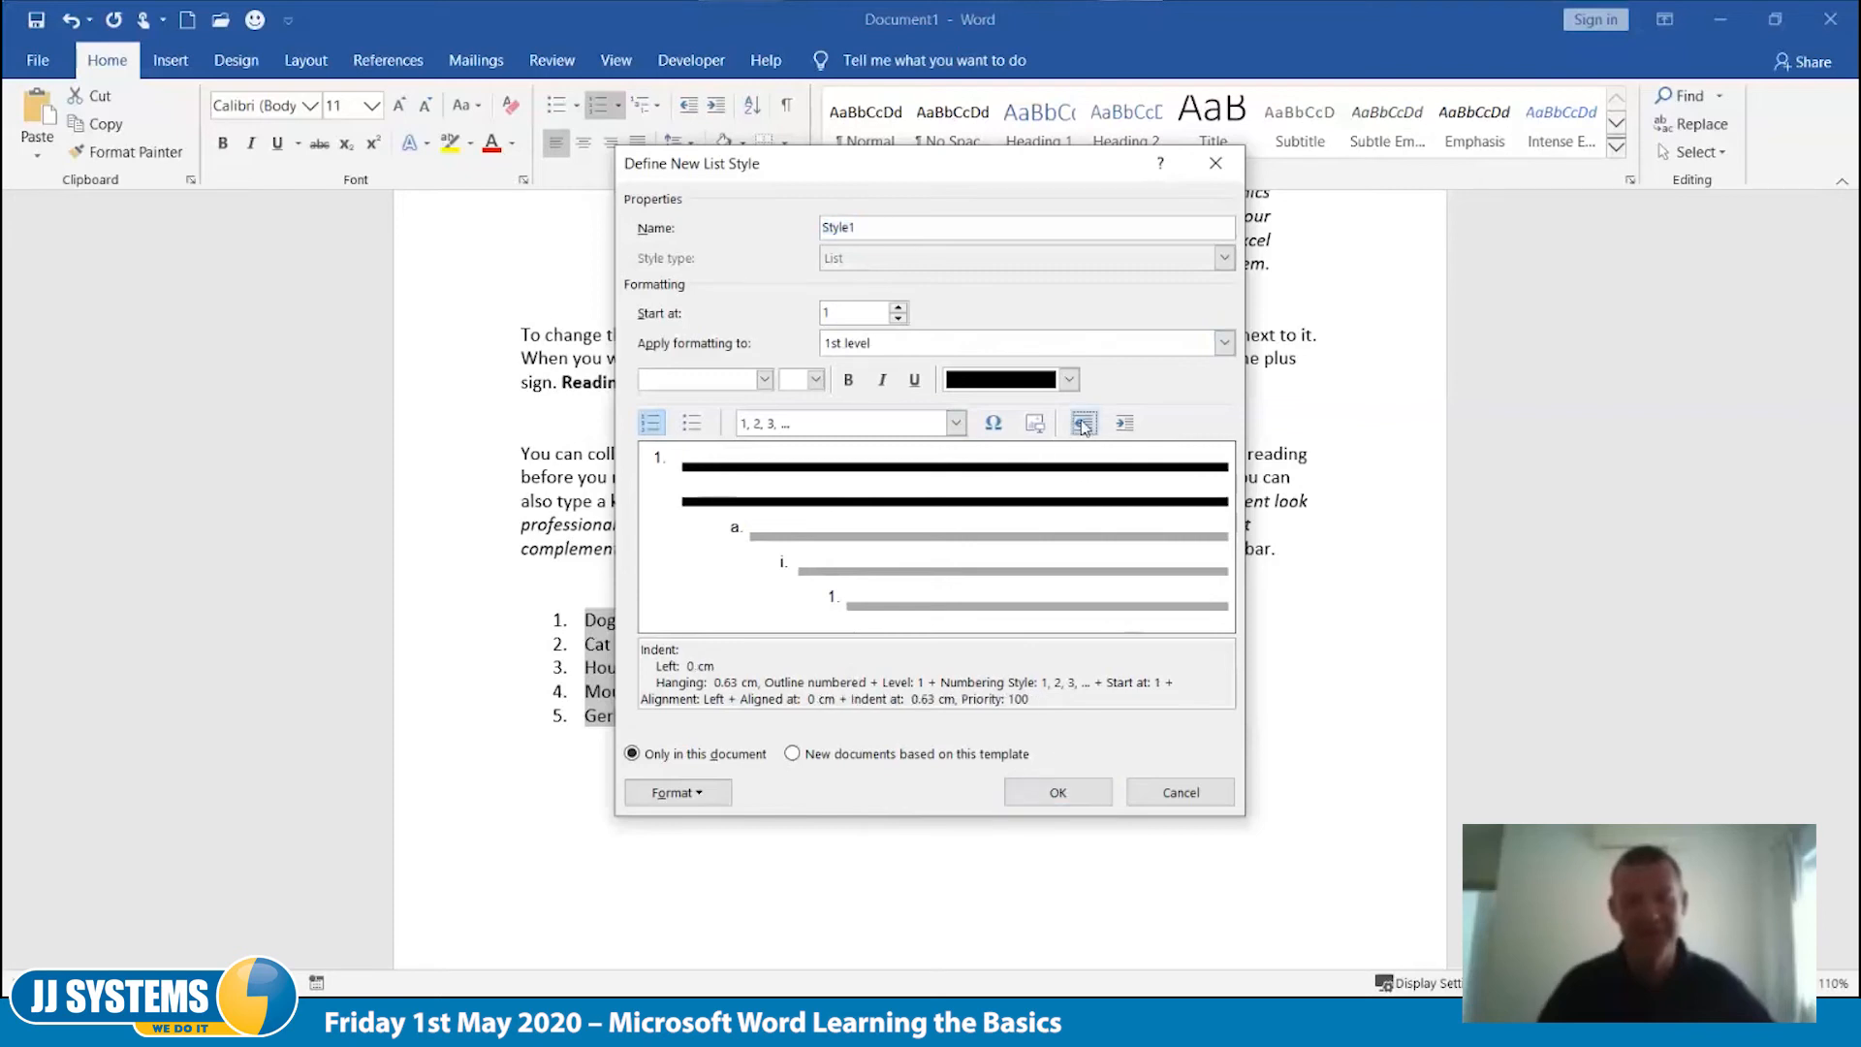
left_click(1058, 792)
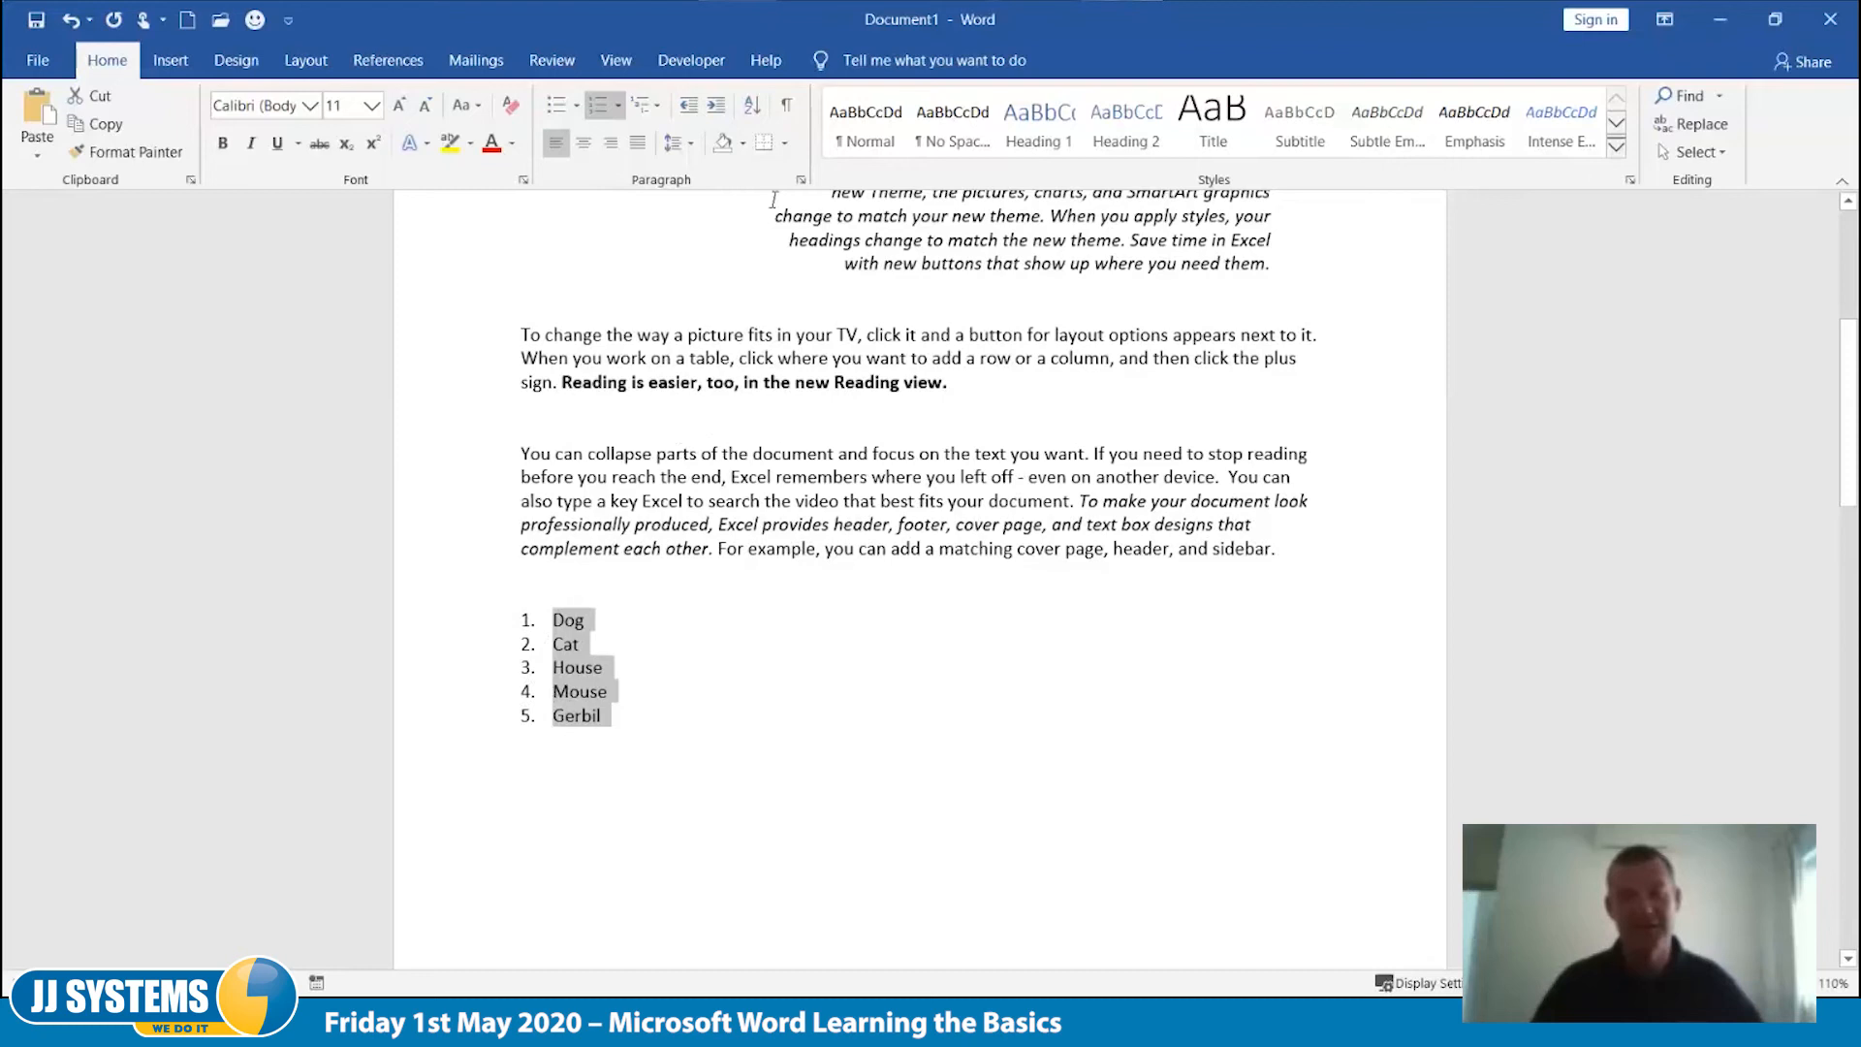
Step: Undo the new list style, and decrease the numbered list's indent so it lines up with the left margin
left_click(599, 109)
left_click(599, 110)
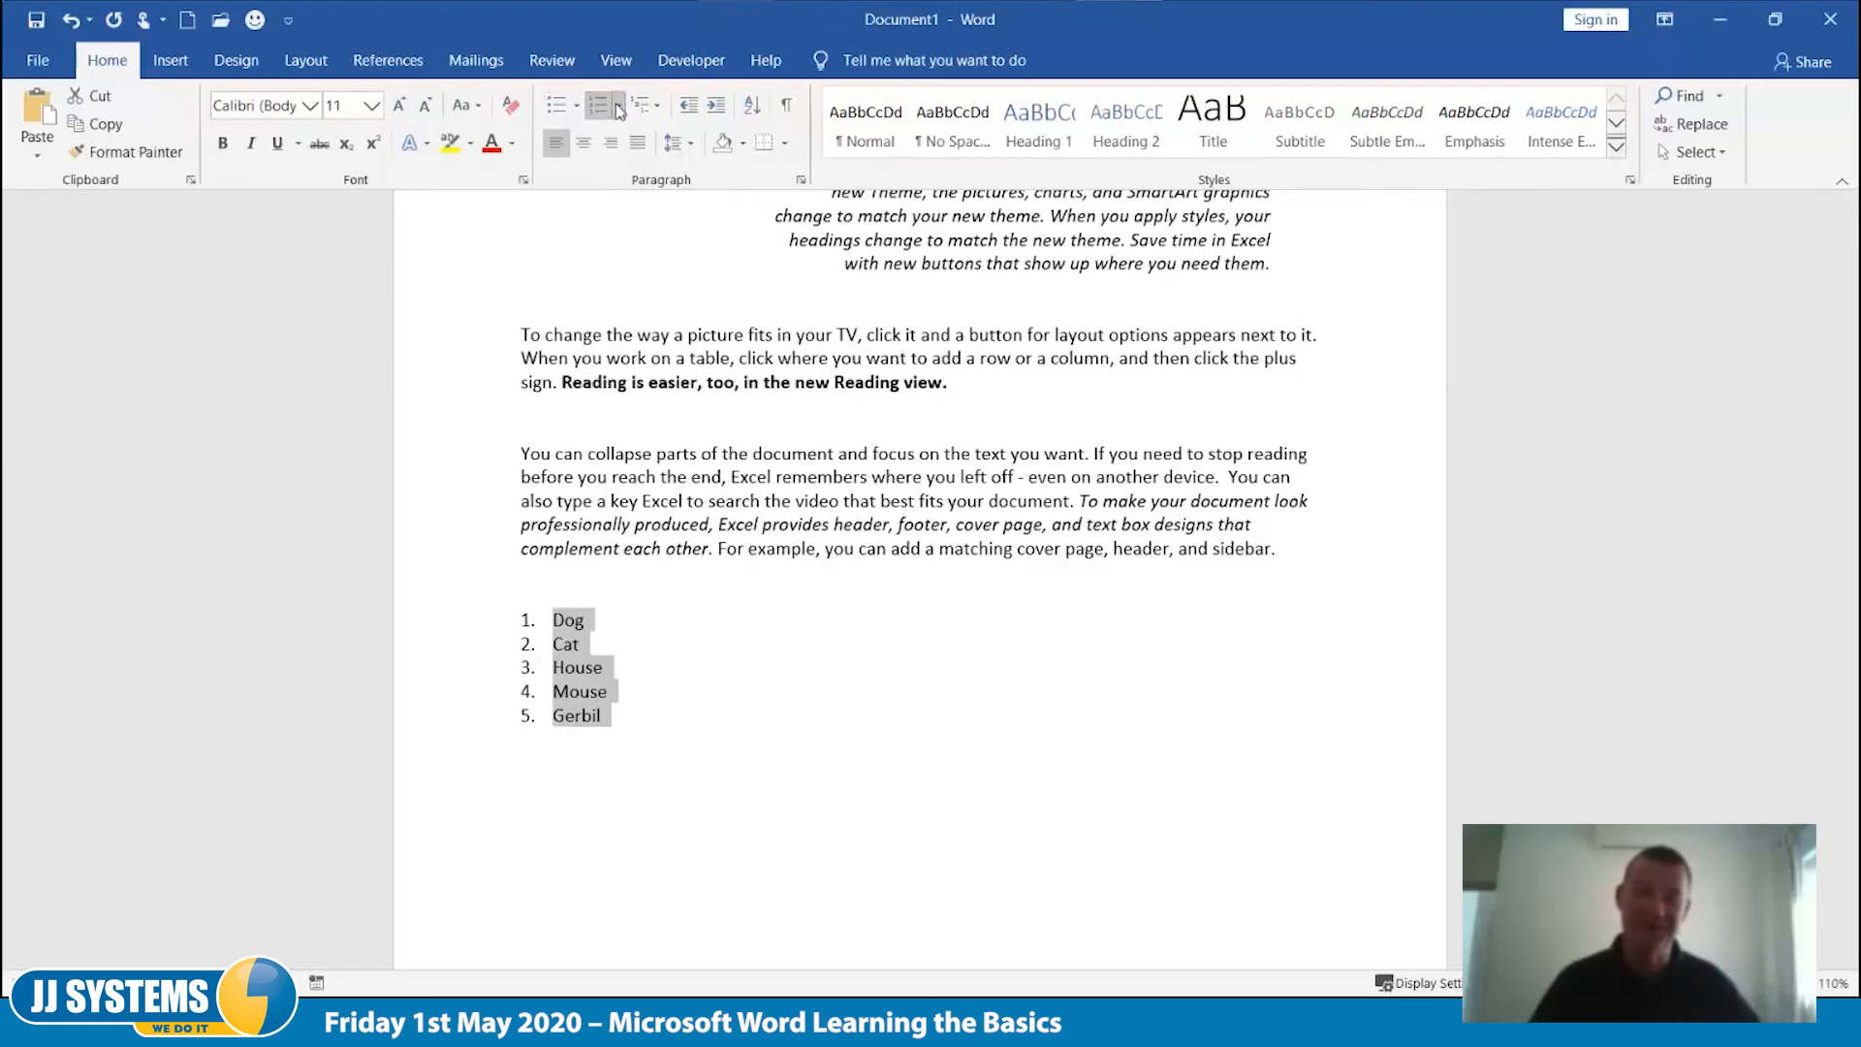
left_click(619, 104)
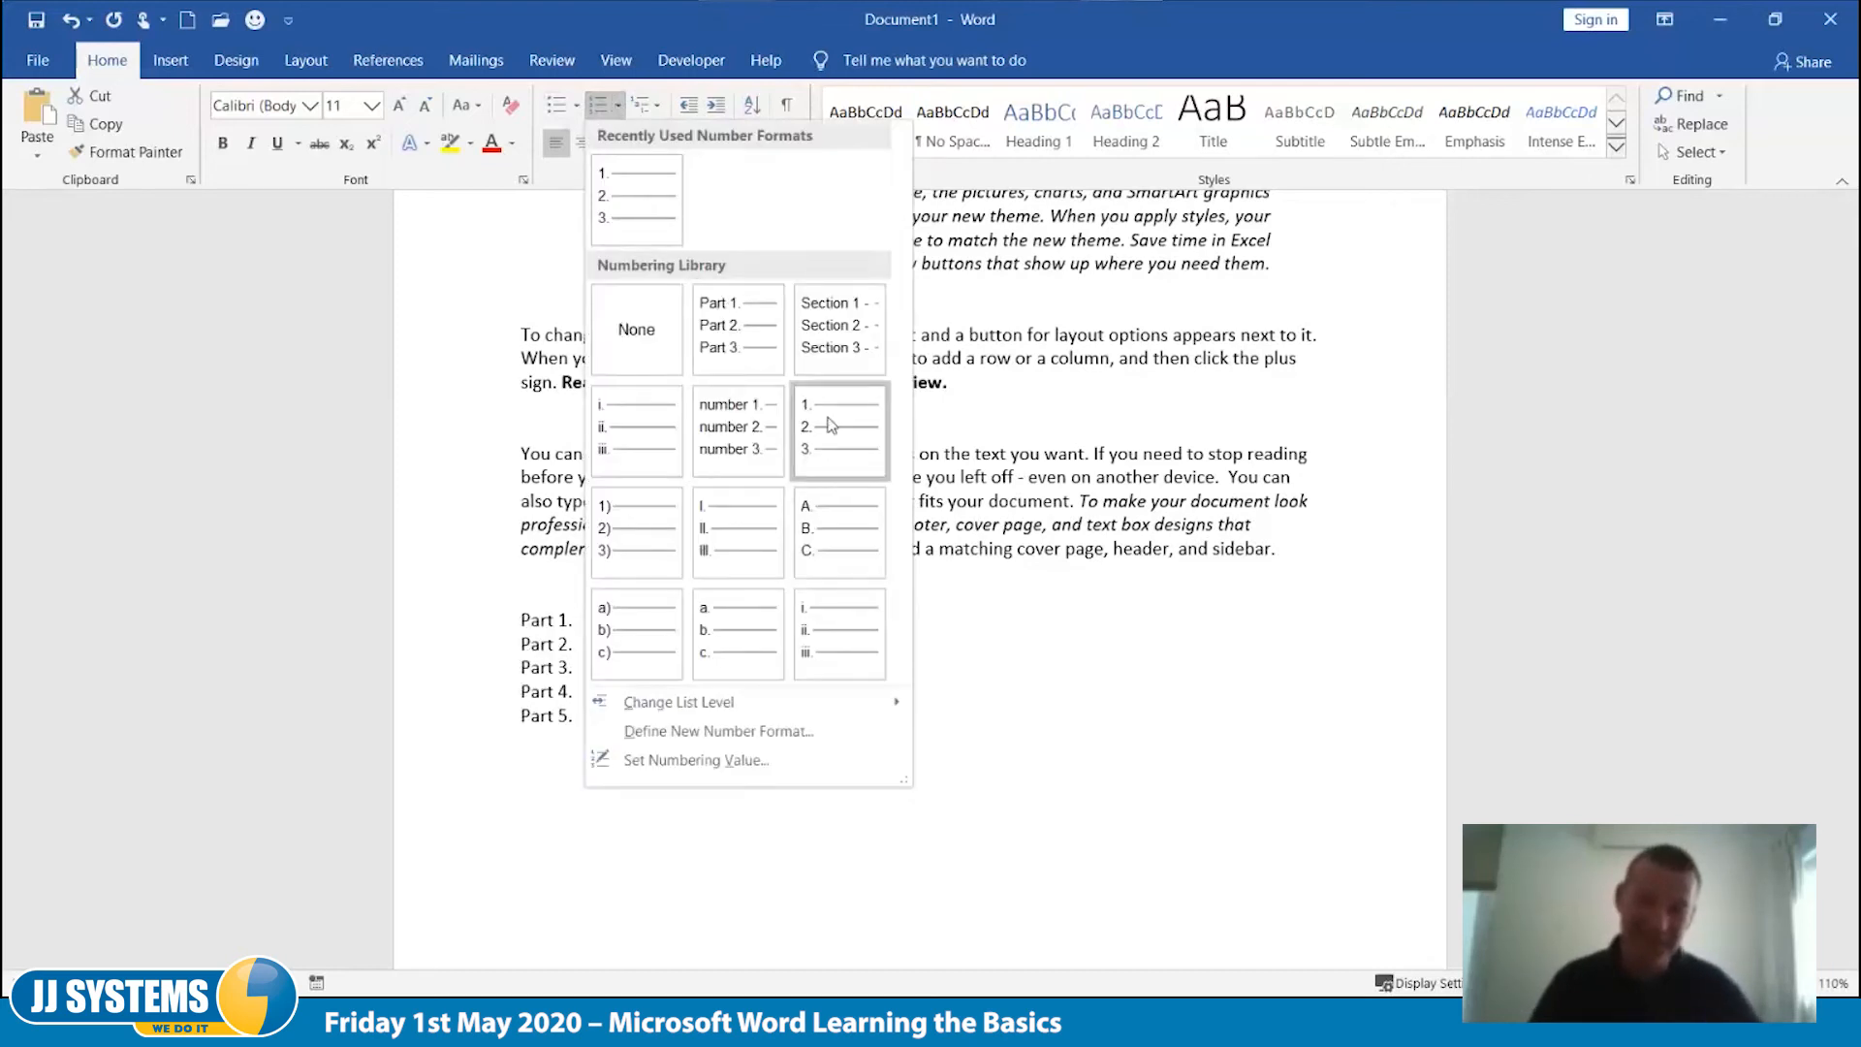
left_click(989, 729)
key("ctrl+z")
key("ctrl+y")
key("Tab")
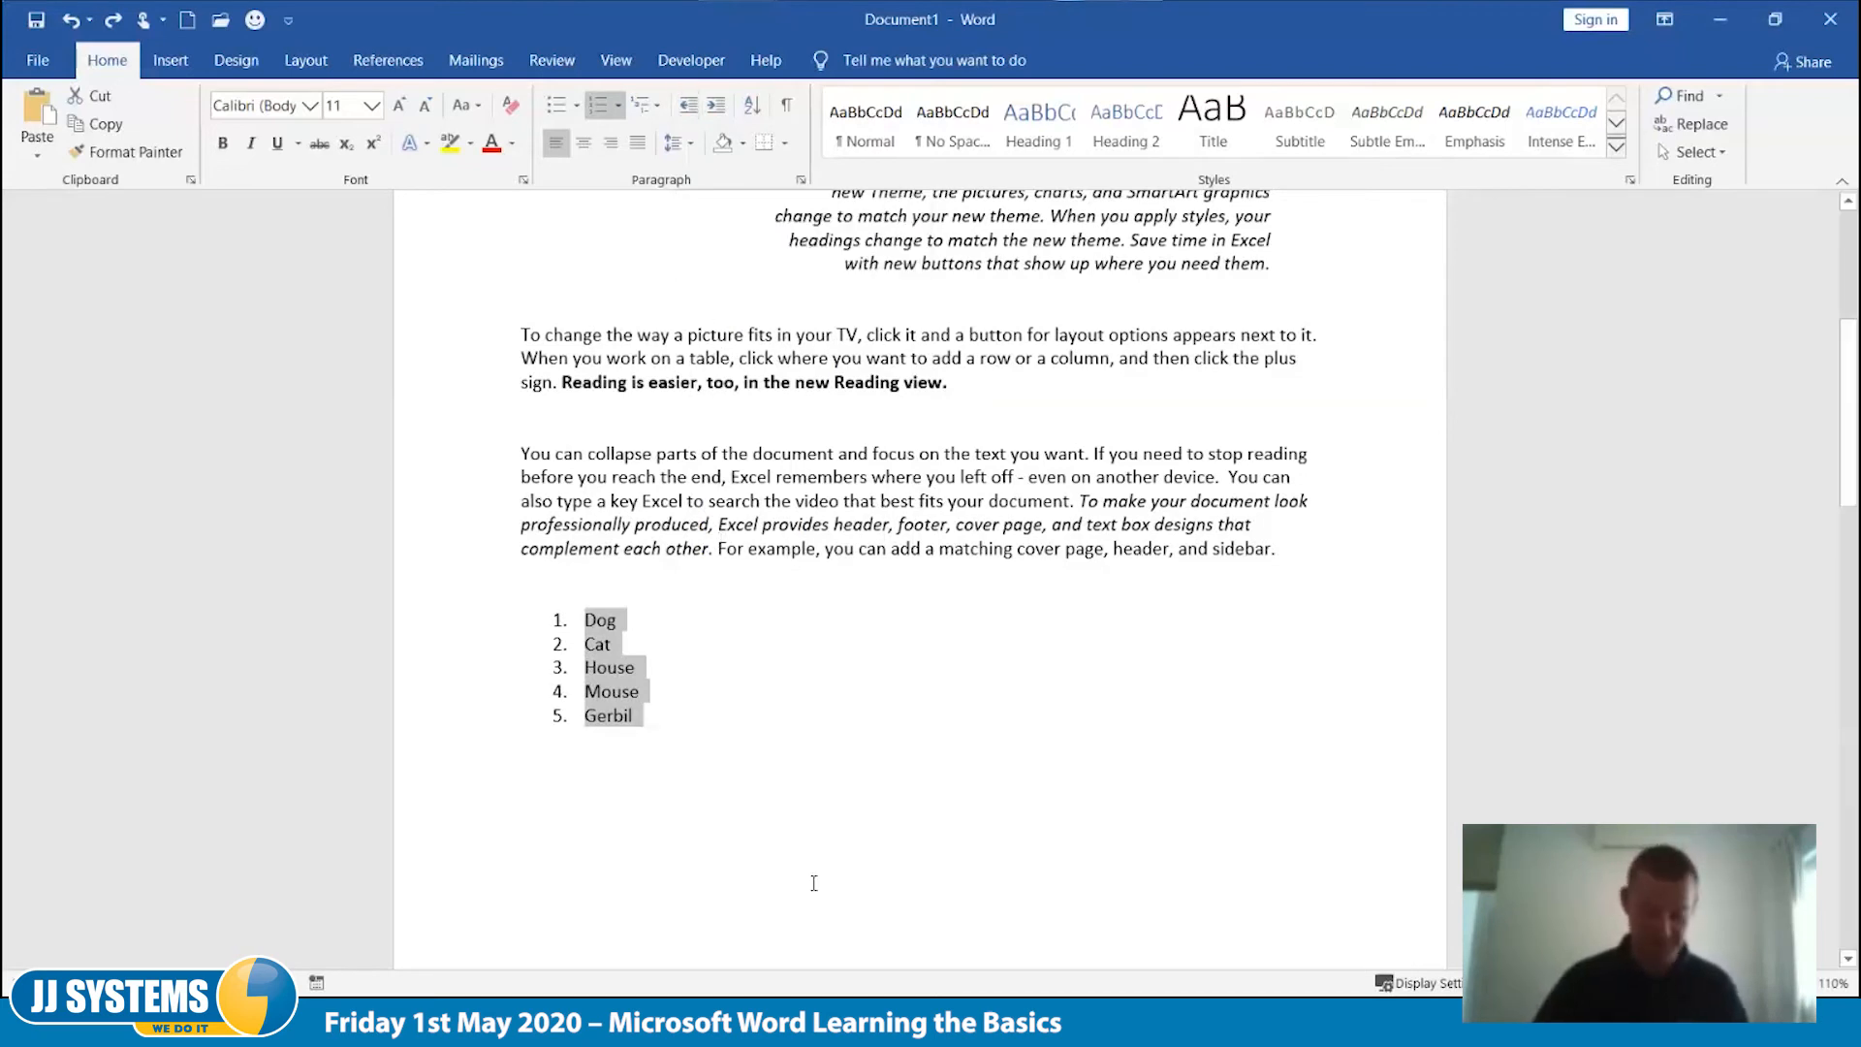
key("ctrl+shift+m")
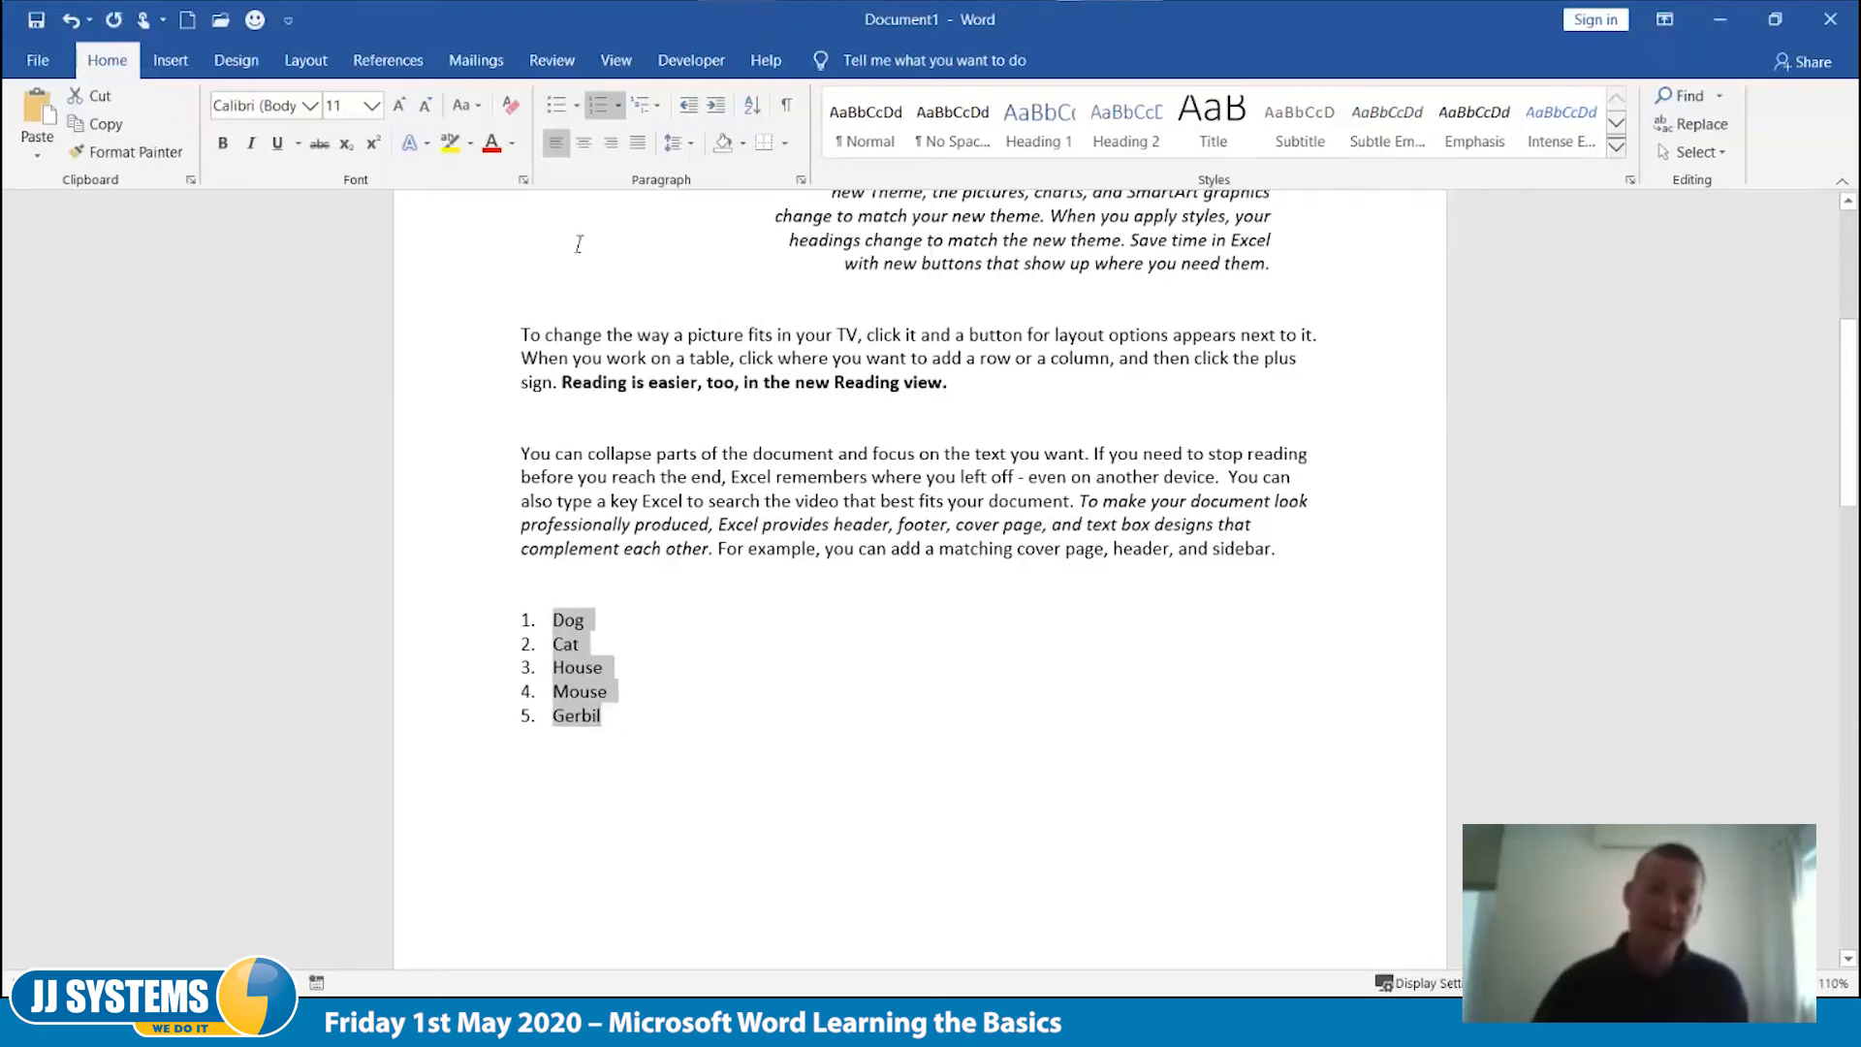
left_click(618, 106)
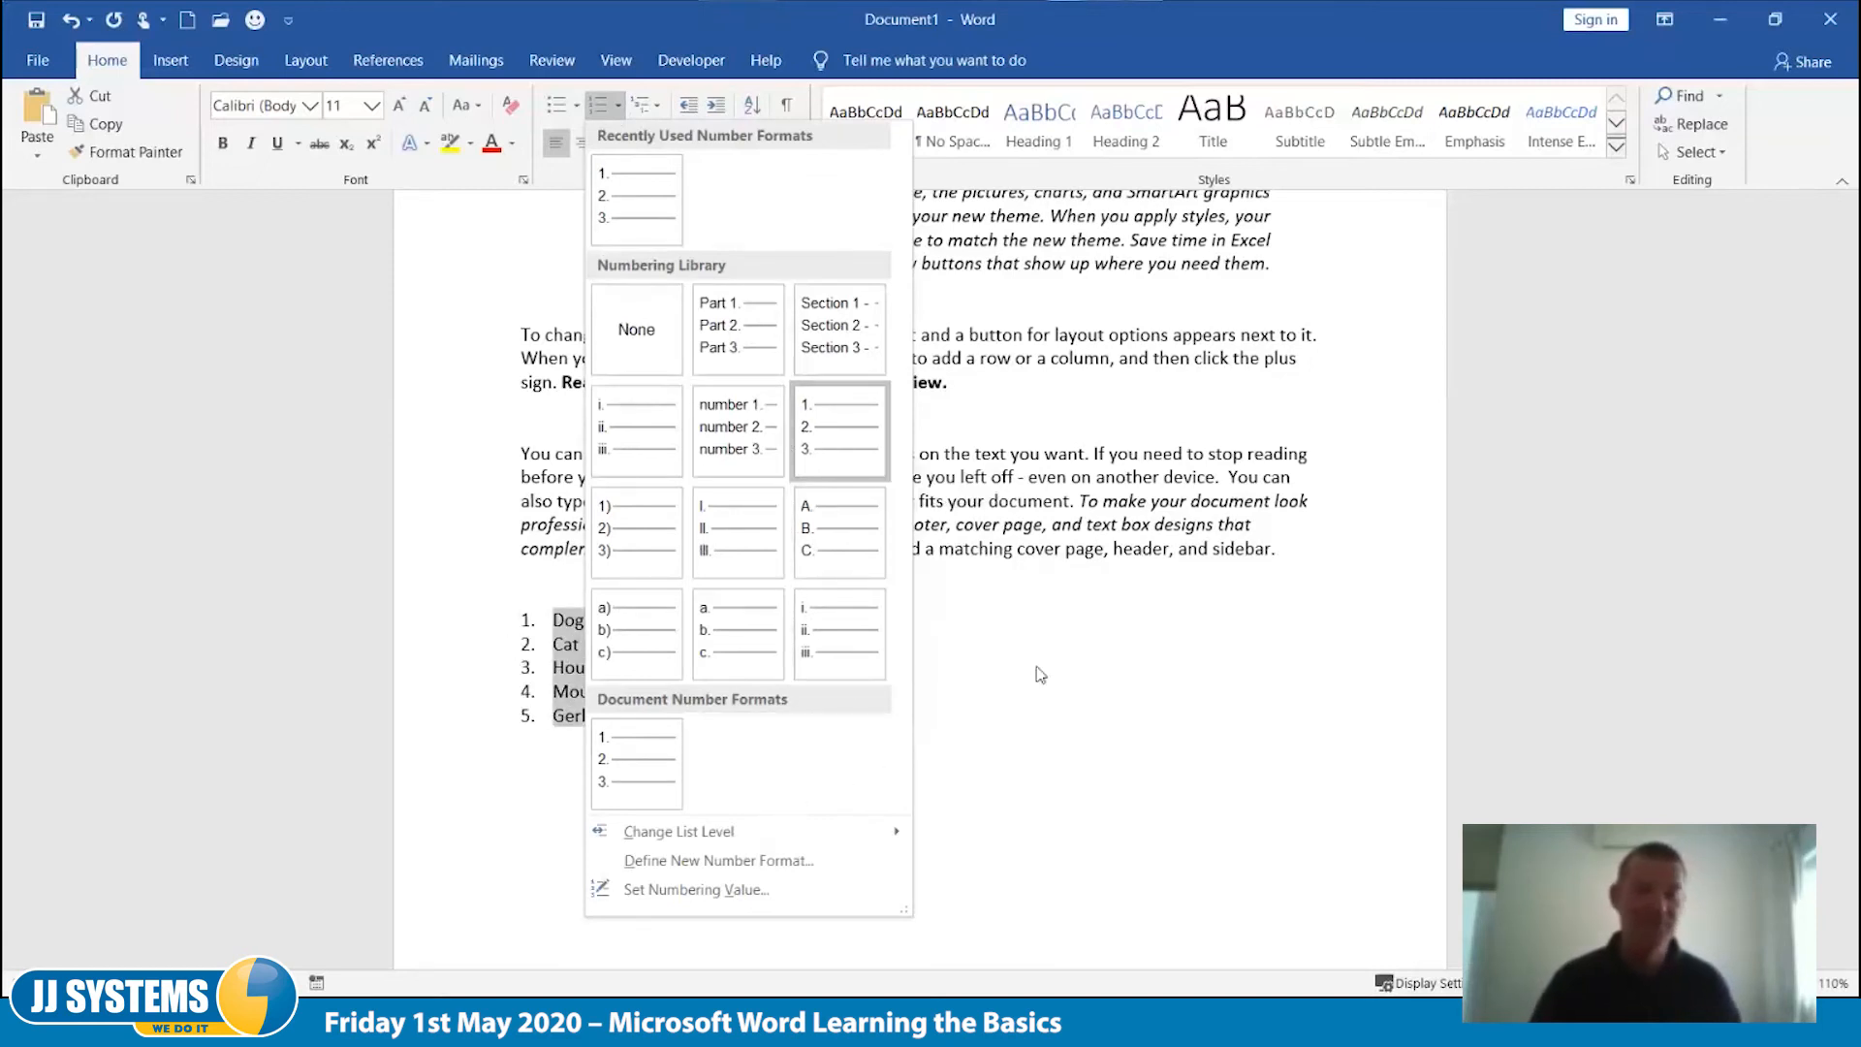
left_click(1125, 671)
Step: End the numbering after Gerbil, leave blank lines, and add the unnumbered lines Sdfsd, Sdfsdfsdfs and Sdfsdf
left_click(692, 717)
key("Return")
key("Return")
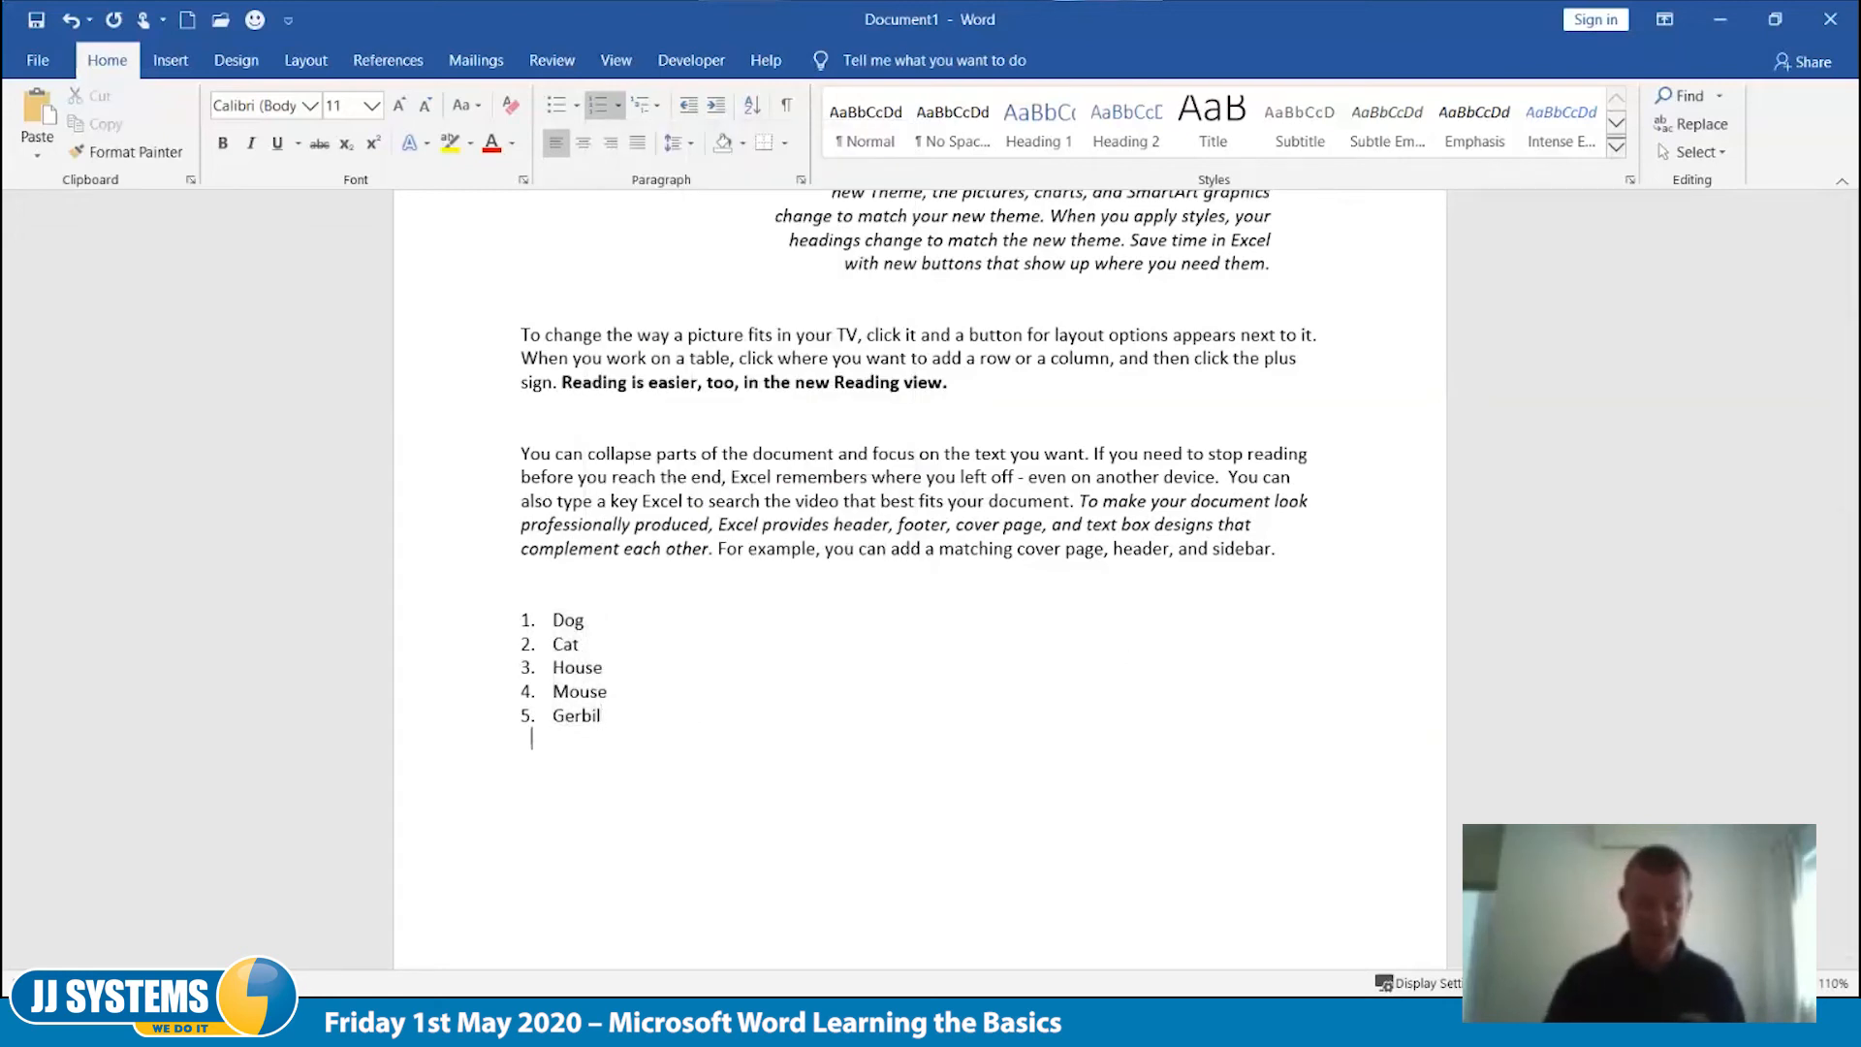
key("Return")
key("Return")
key("Return")
key("Return")
type("sdfsd")
key("Return")
type("sdfsdfsdfs")
key("Return")
type("sdfsdf")
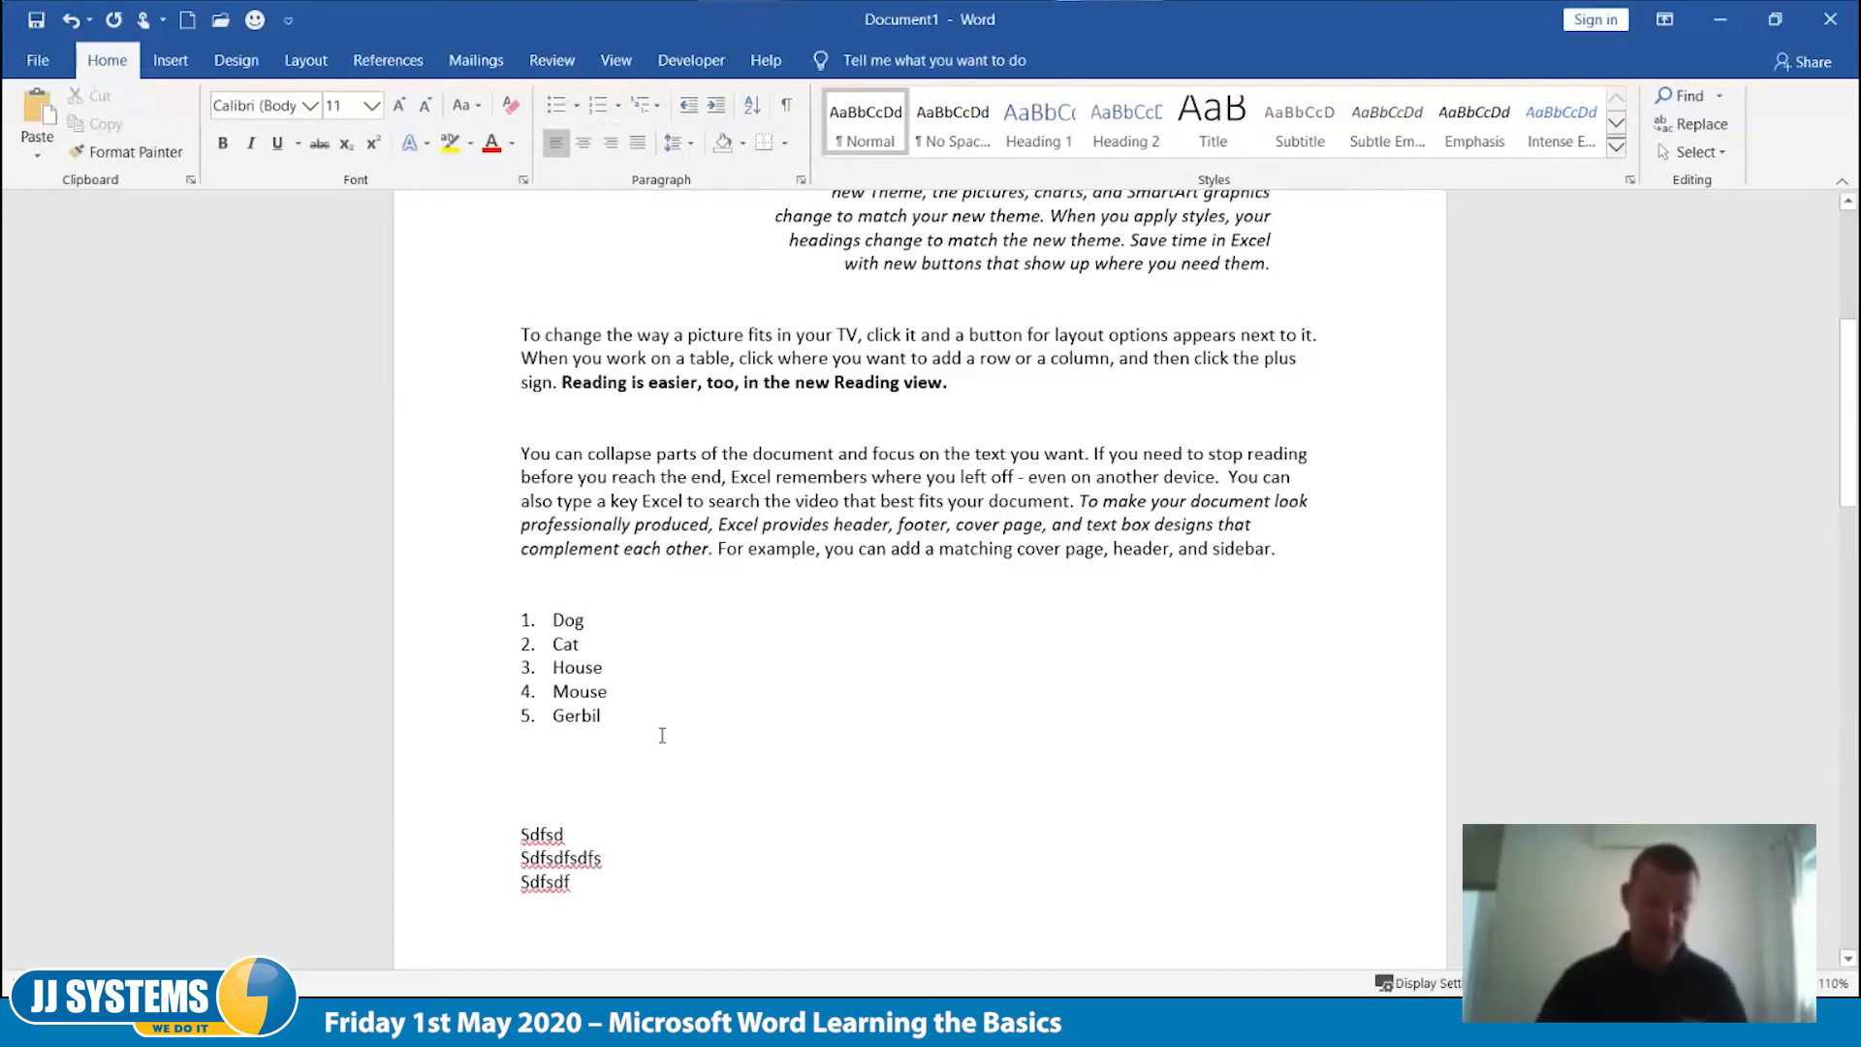
Step: Apply numbering to the lines Sdfsd, Sdfsdfsdfs and Sdfsdf below the first list
left_click_drag(471, 838, 468, 881)
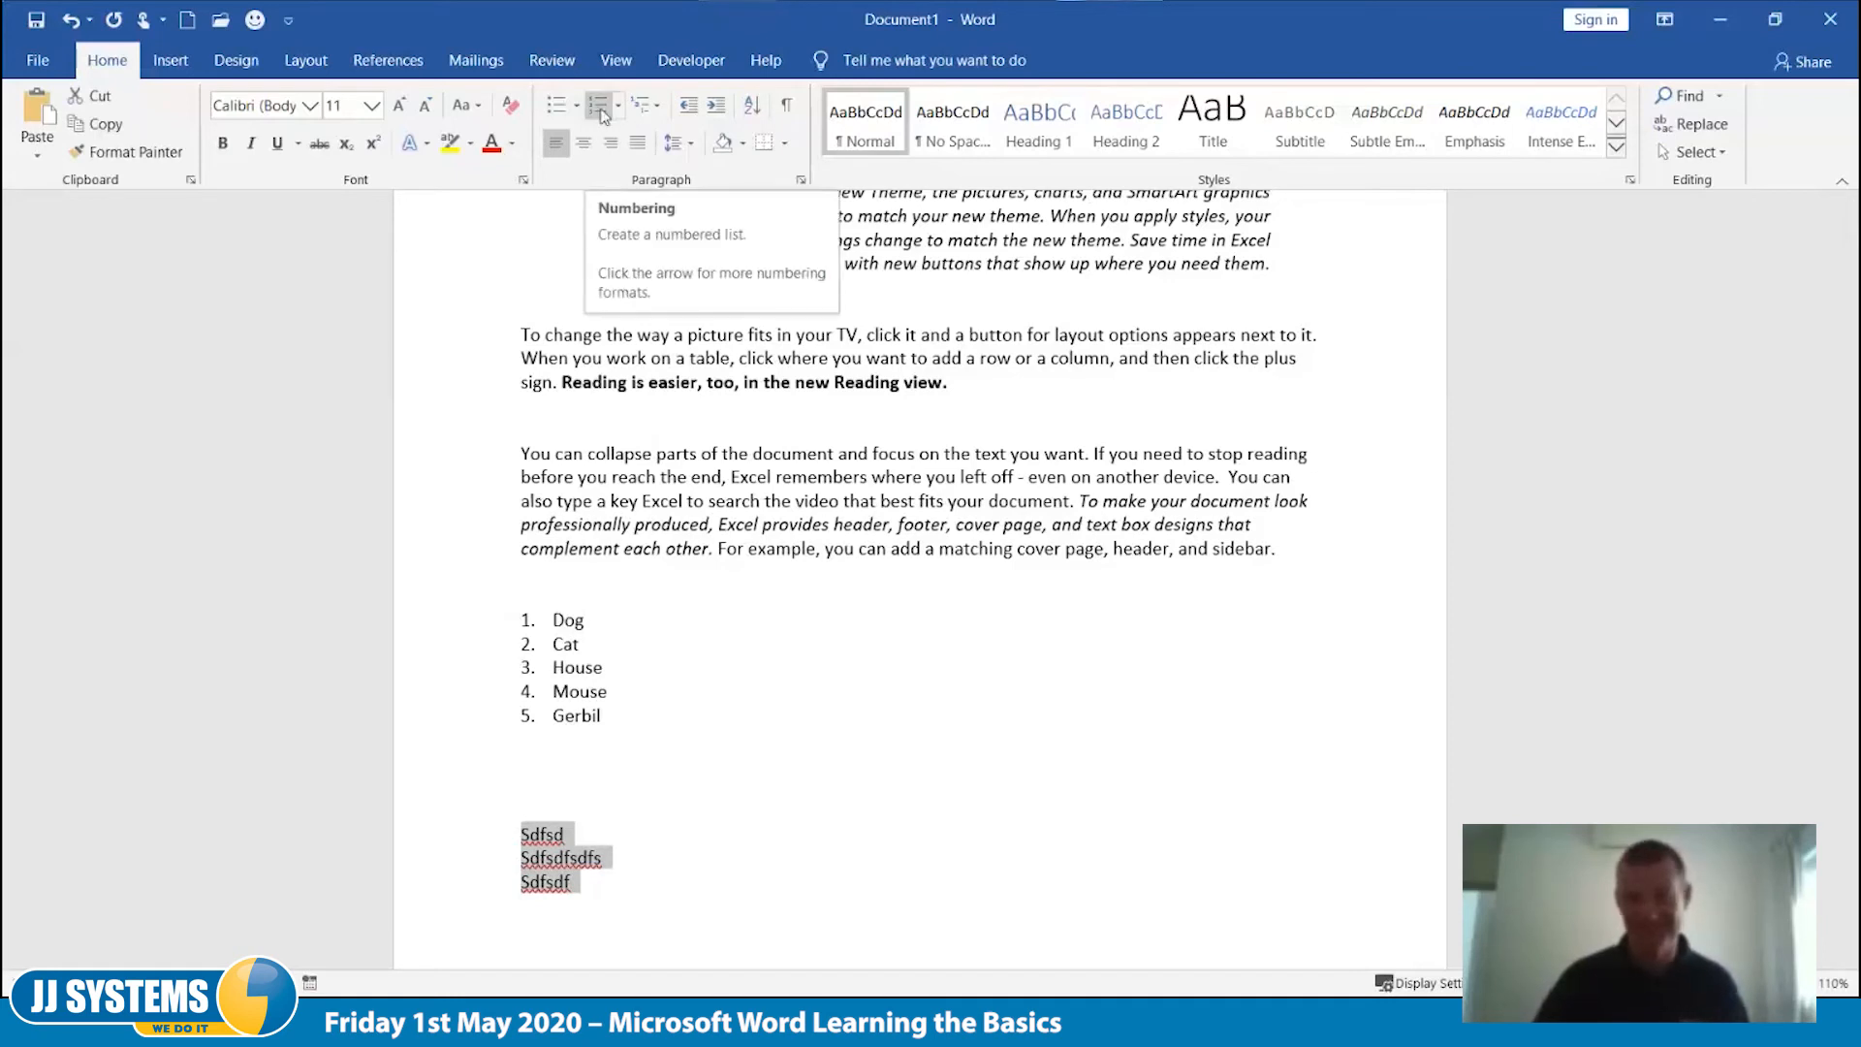
left_click(600, 115)
left_click(753, 807)
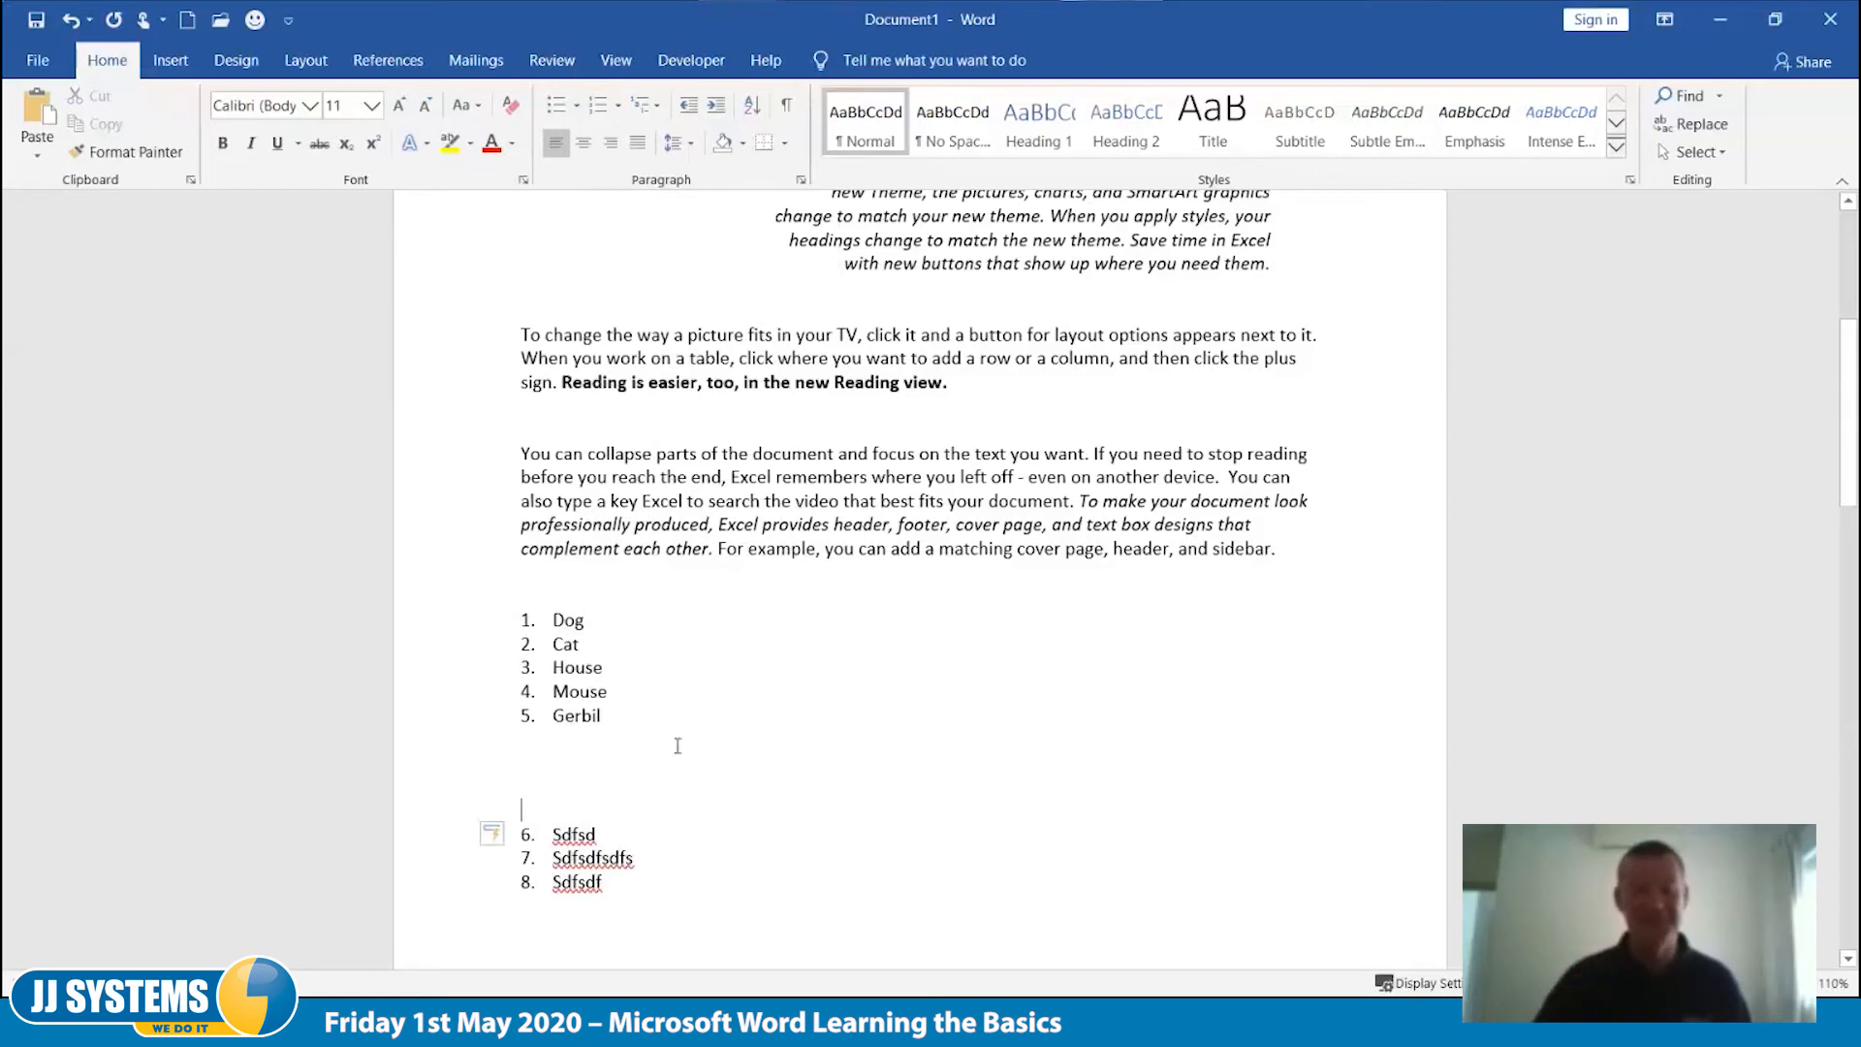
Step: Try increasing the indent of the Dog to Gerbil list by five steps, and return it to the left margin
left_click_drag(466, 623, 466, 715)
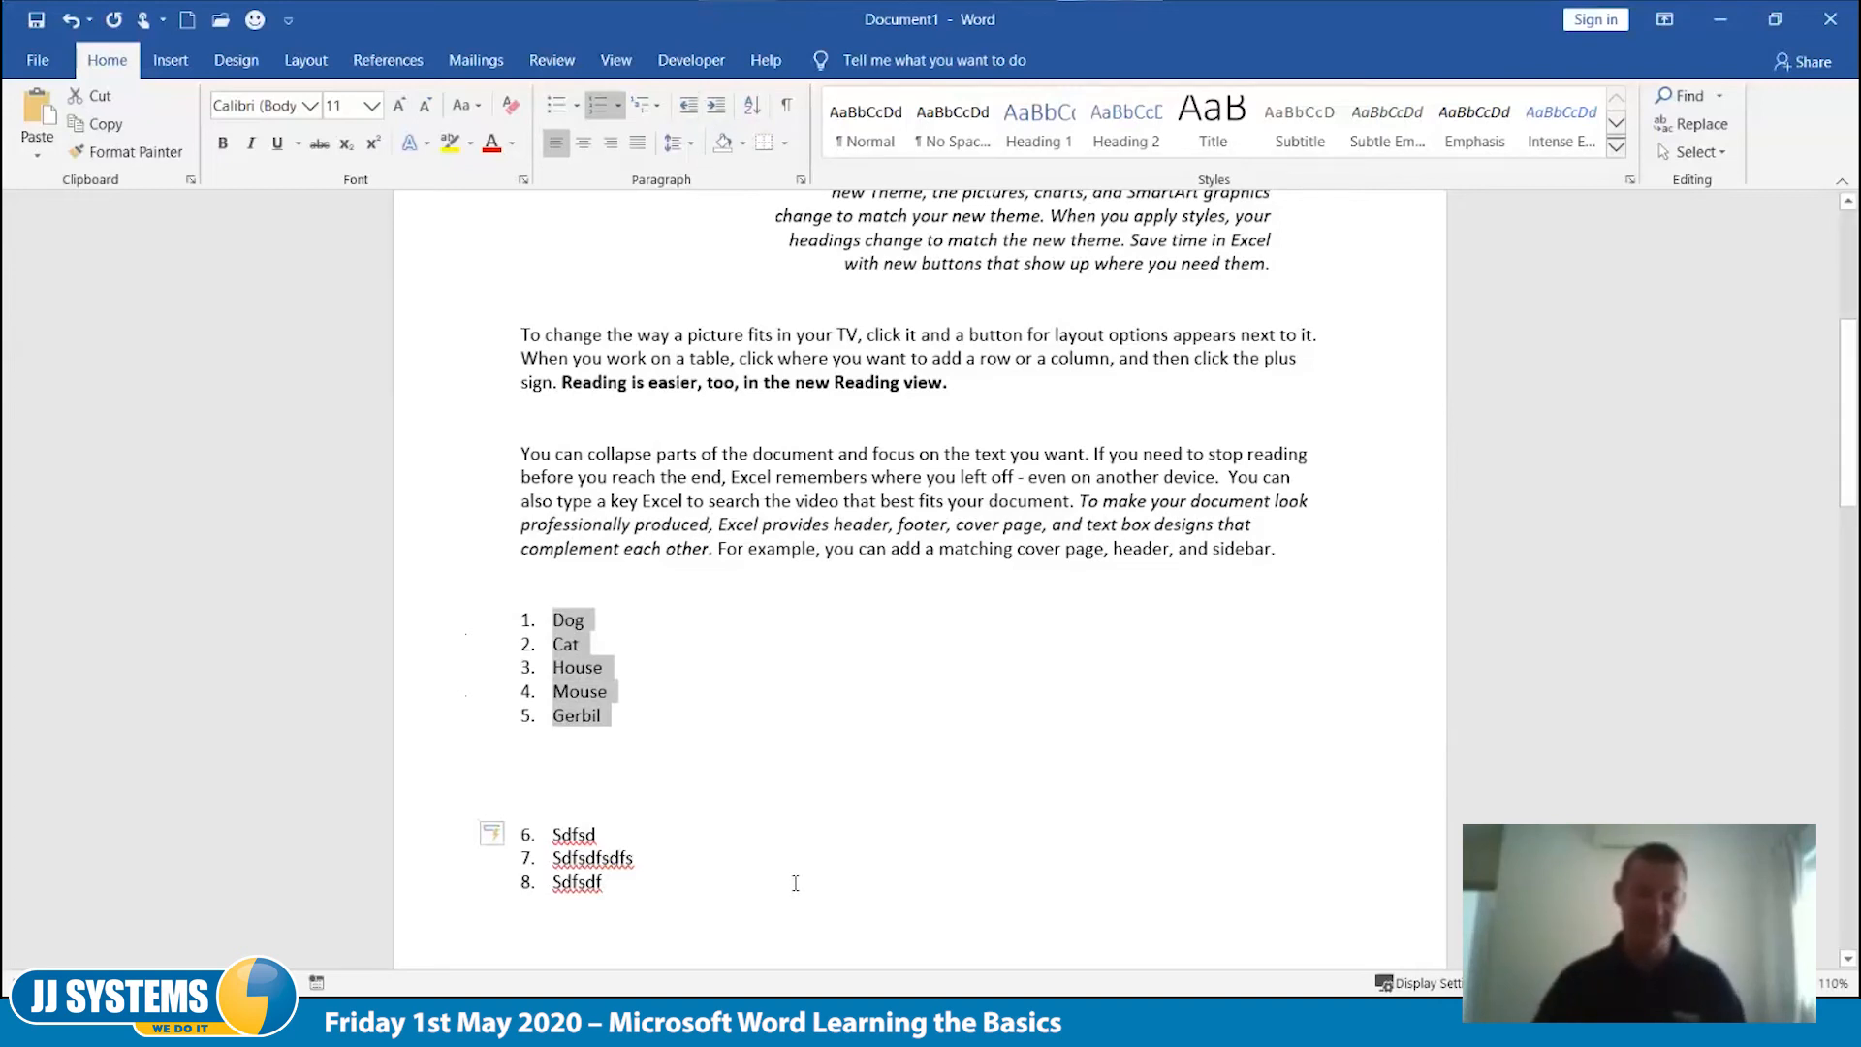
key("Tab")
key("Tab")
key("Tab")
key("Tab")
key("Tab")
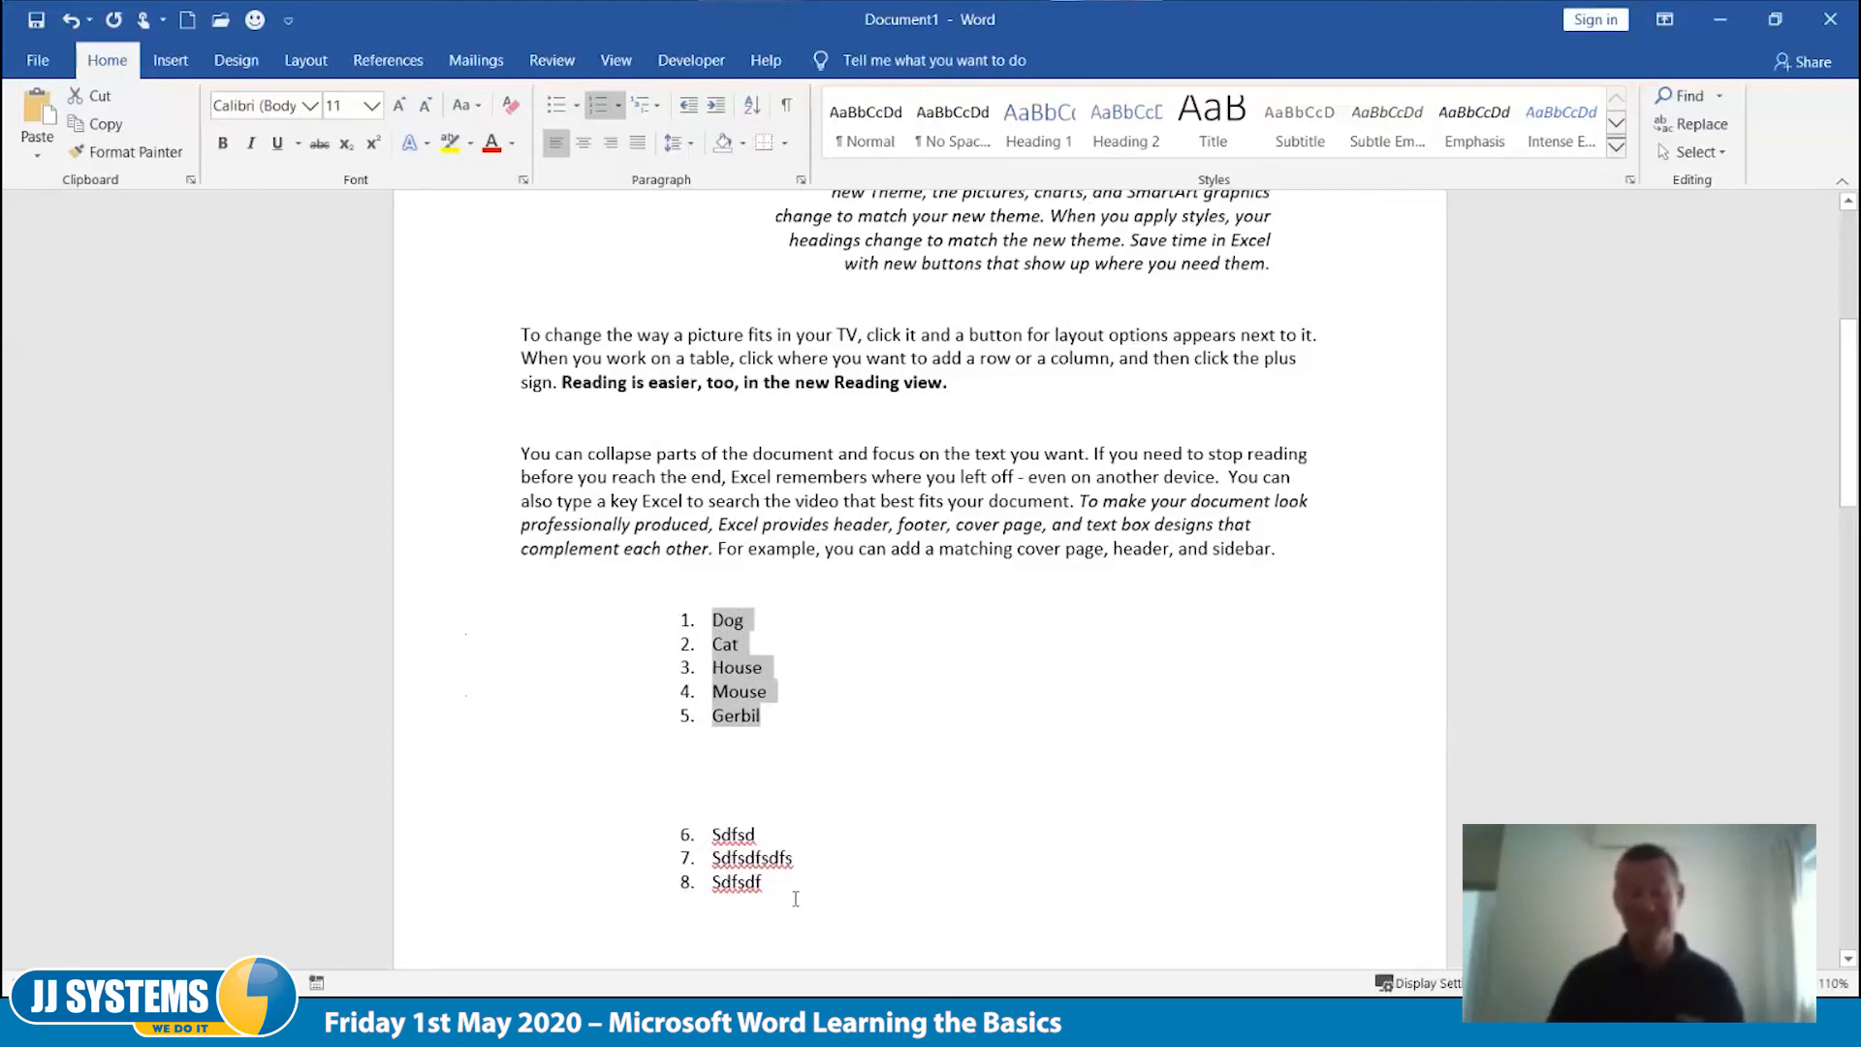
key("shift+Tab")
key("shift+Tab")
key("shift+Tab")
key("shift+Tab")
key("shift+Tab")
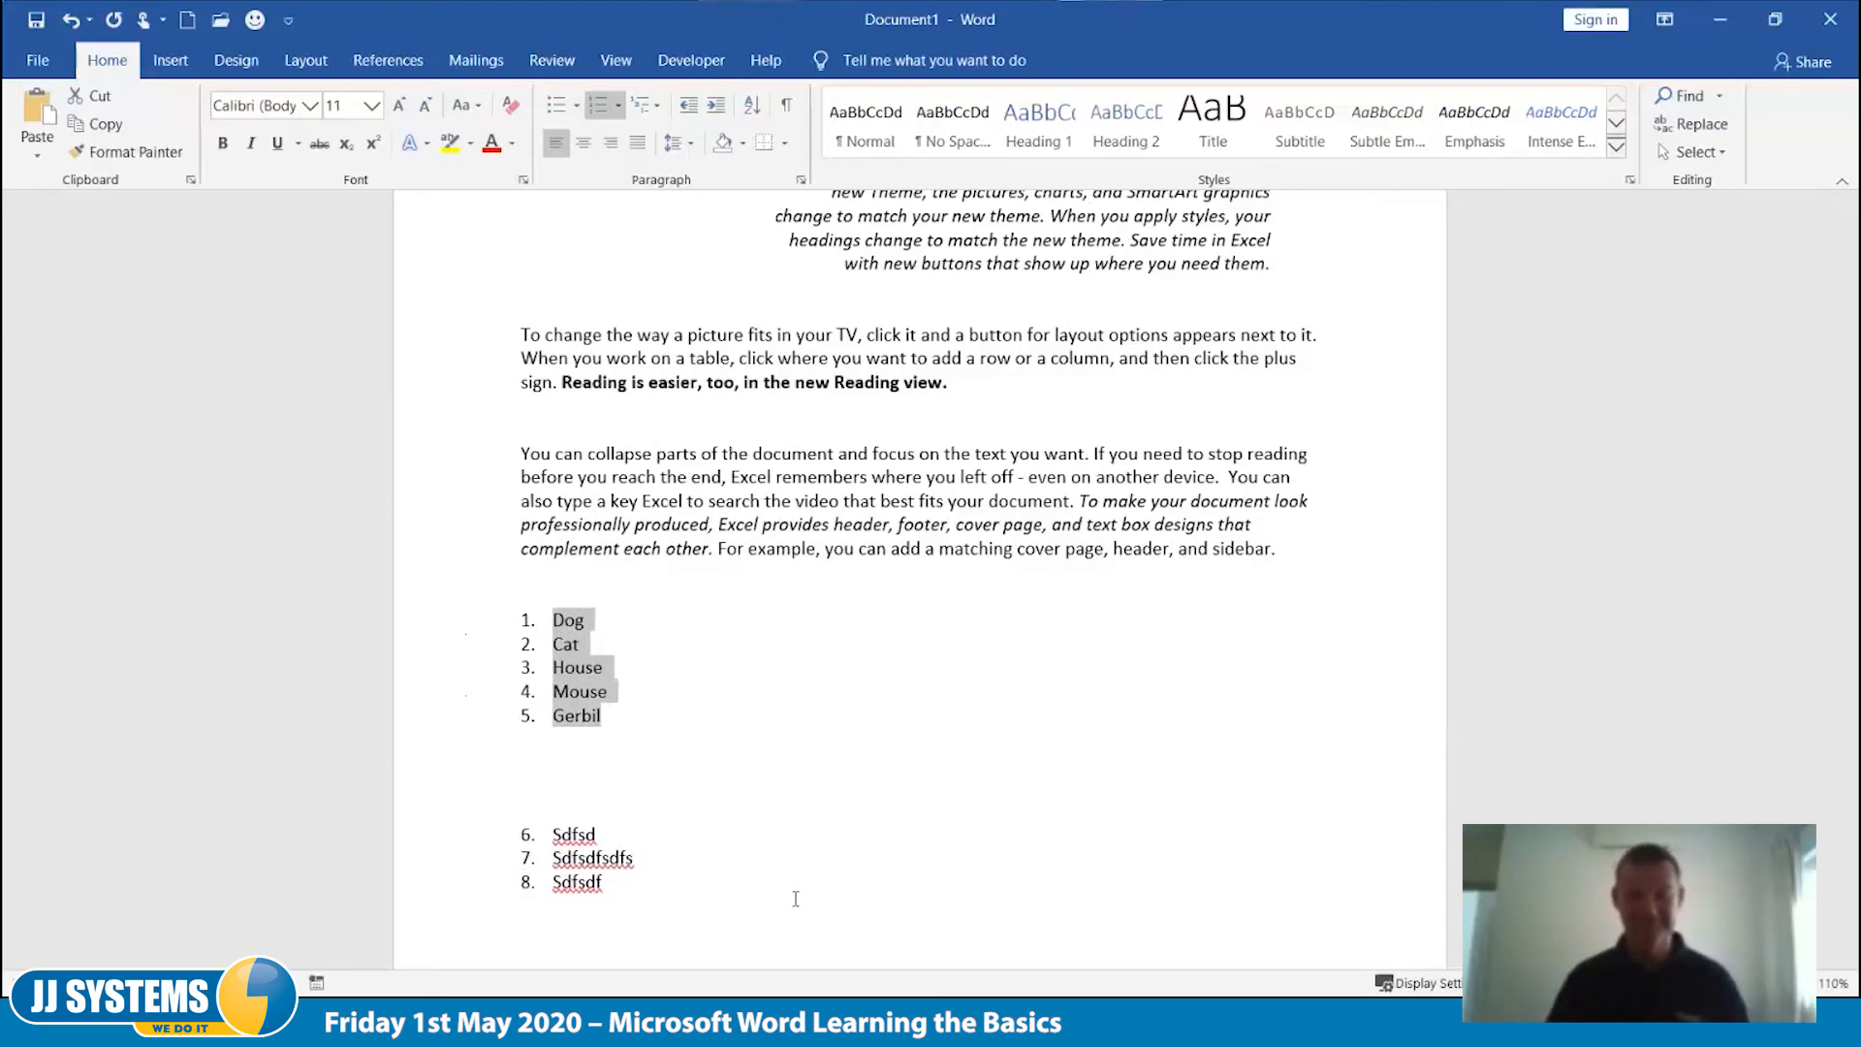
Step: Delete both numbered lists together with the blank lines around them
left_click(823, 853)
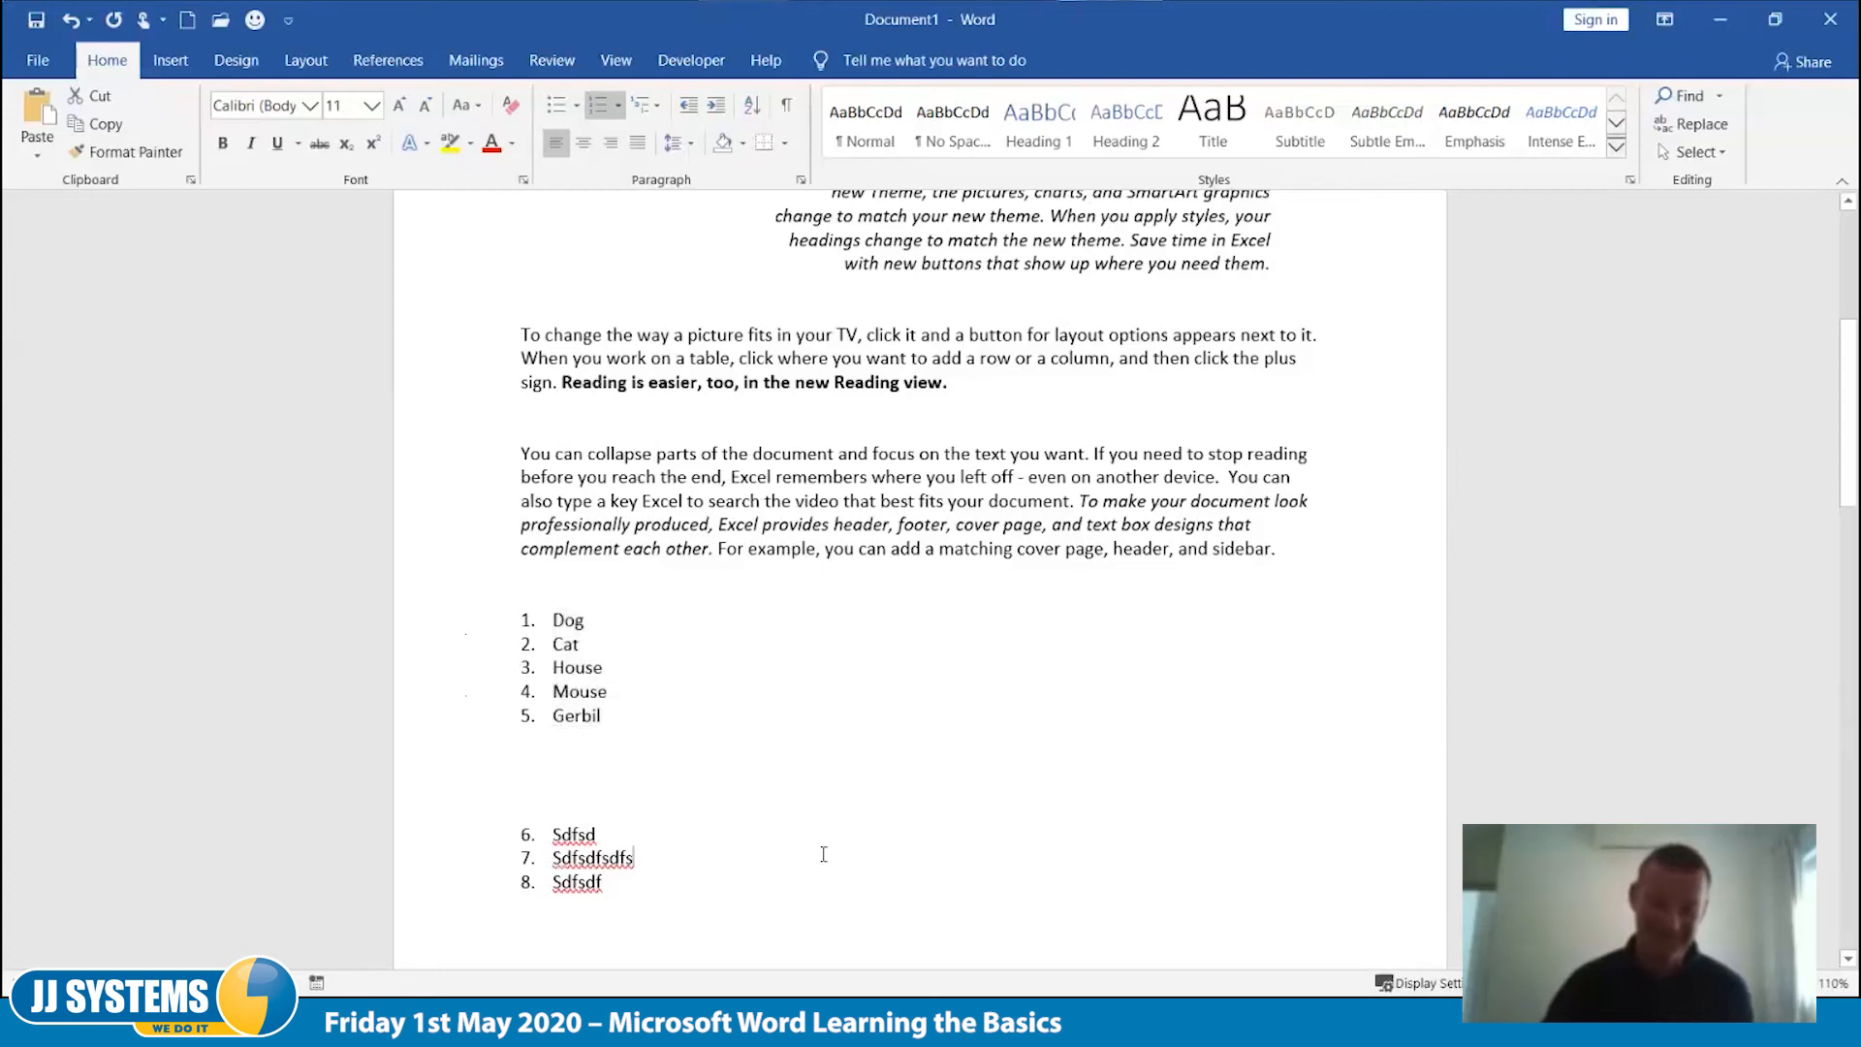
left_click_drag(420, 593, 449, 911)
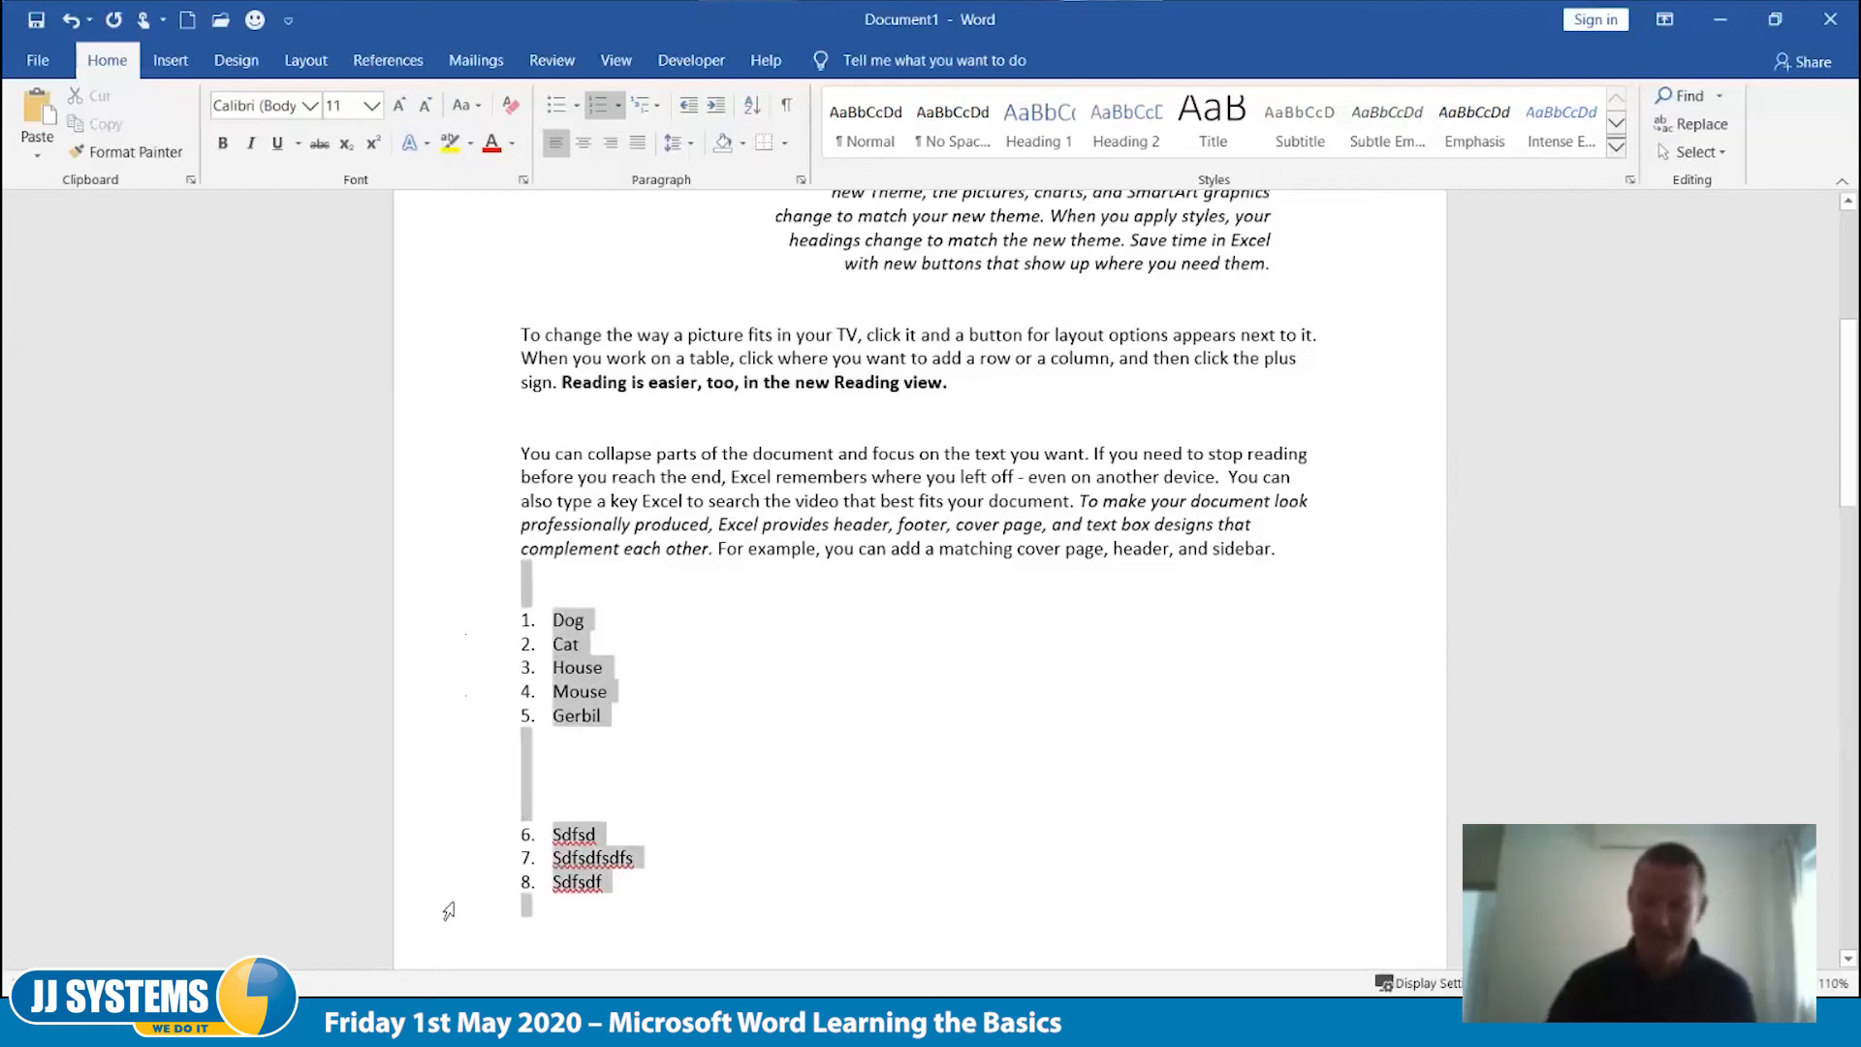
key("Delete")
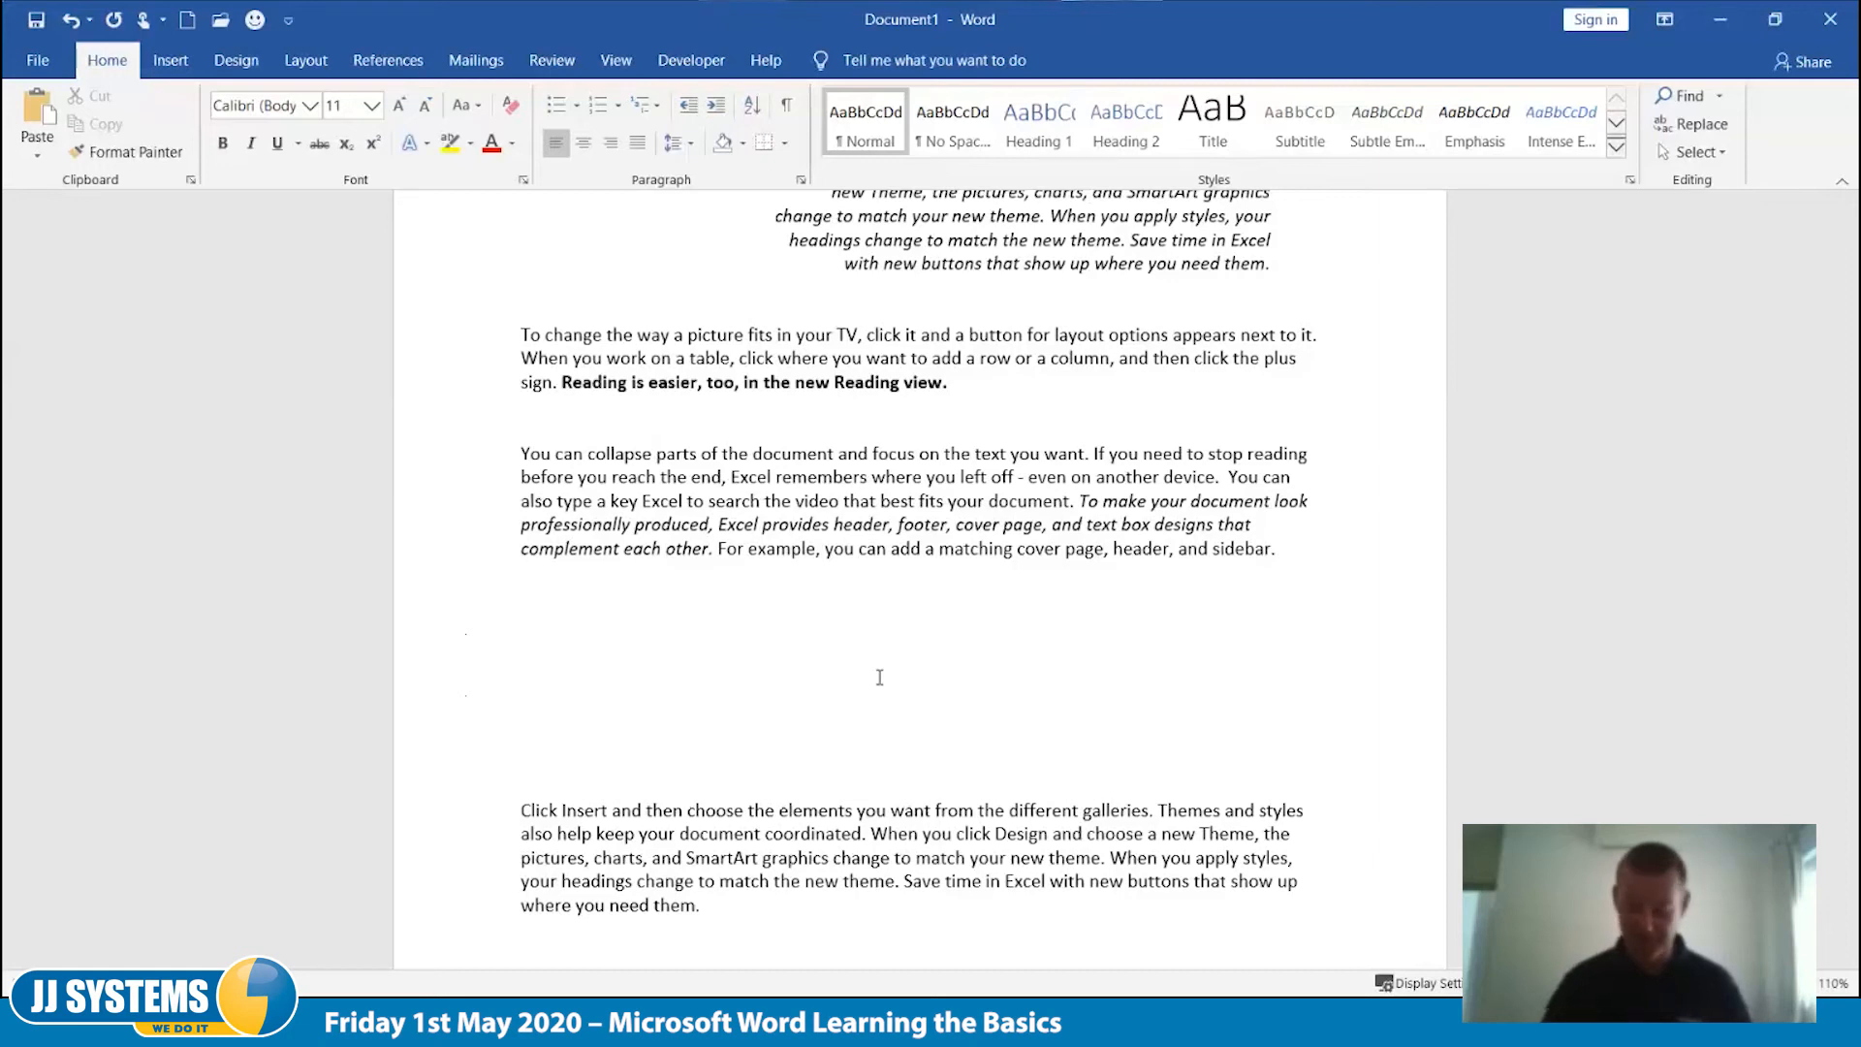
Step: Insert the picture J0099148 from the Saved Pictures folder on a new blank line below the "You can collapse parts" paragraph
key("Return")
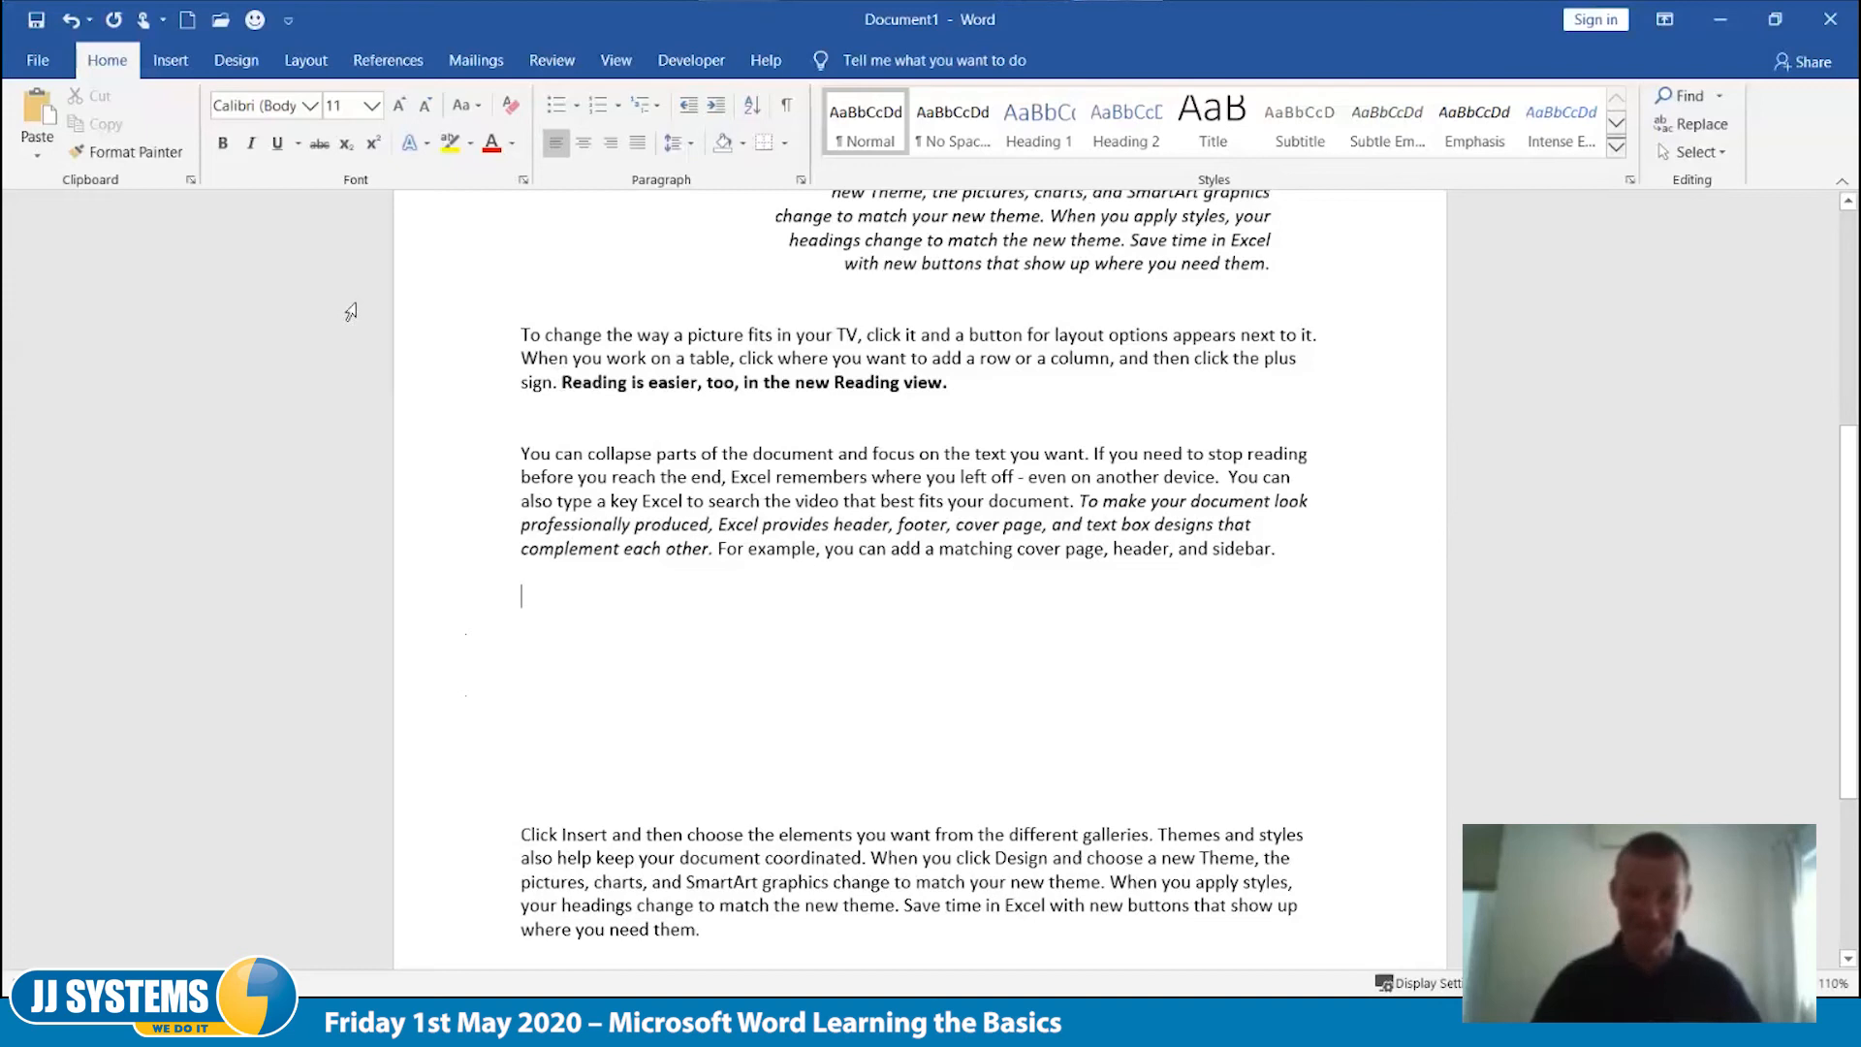
left_click(171, 64)
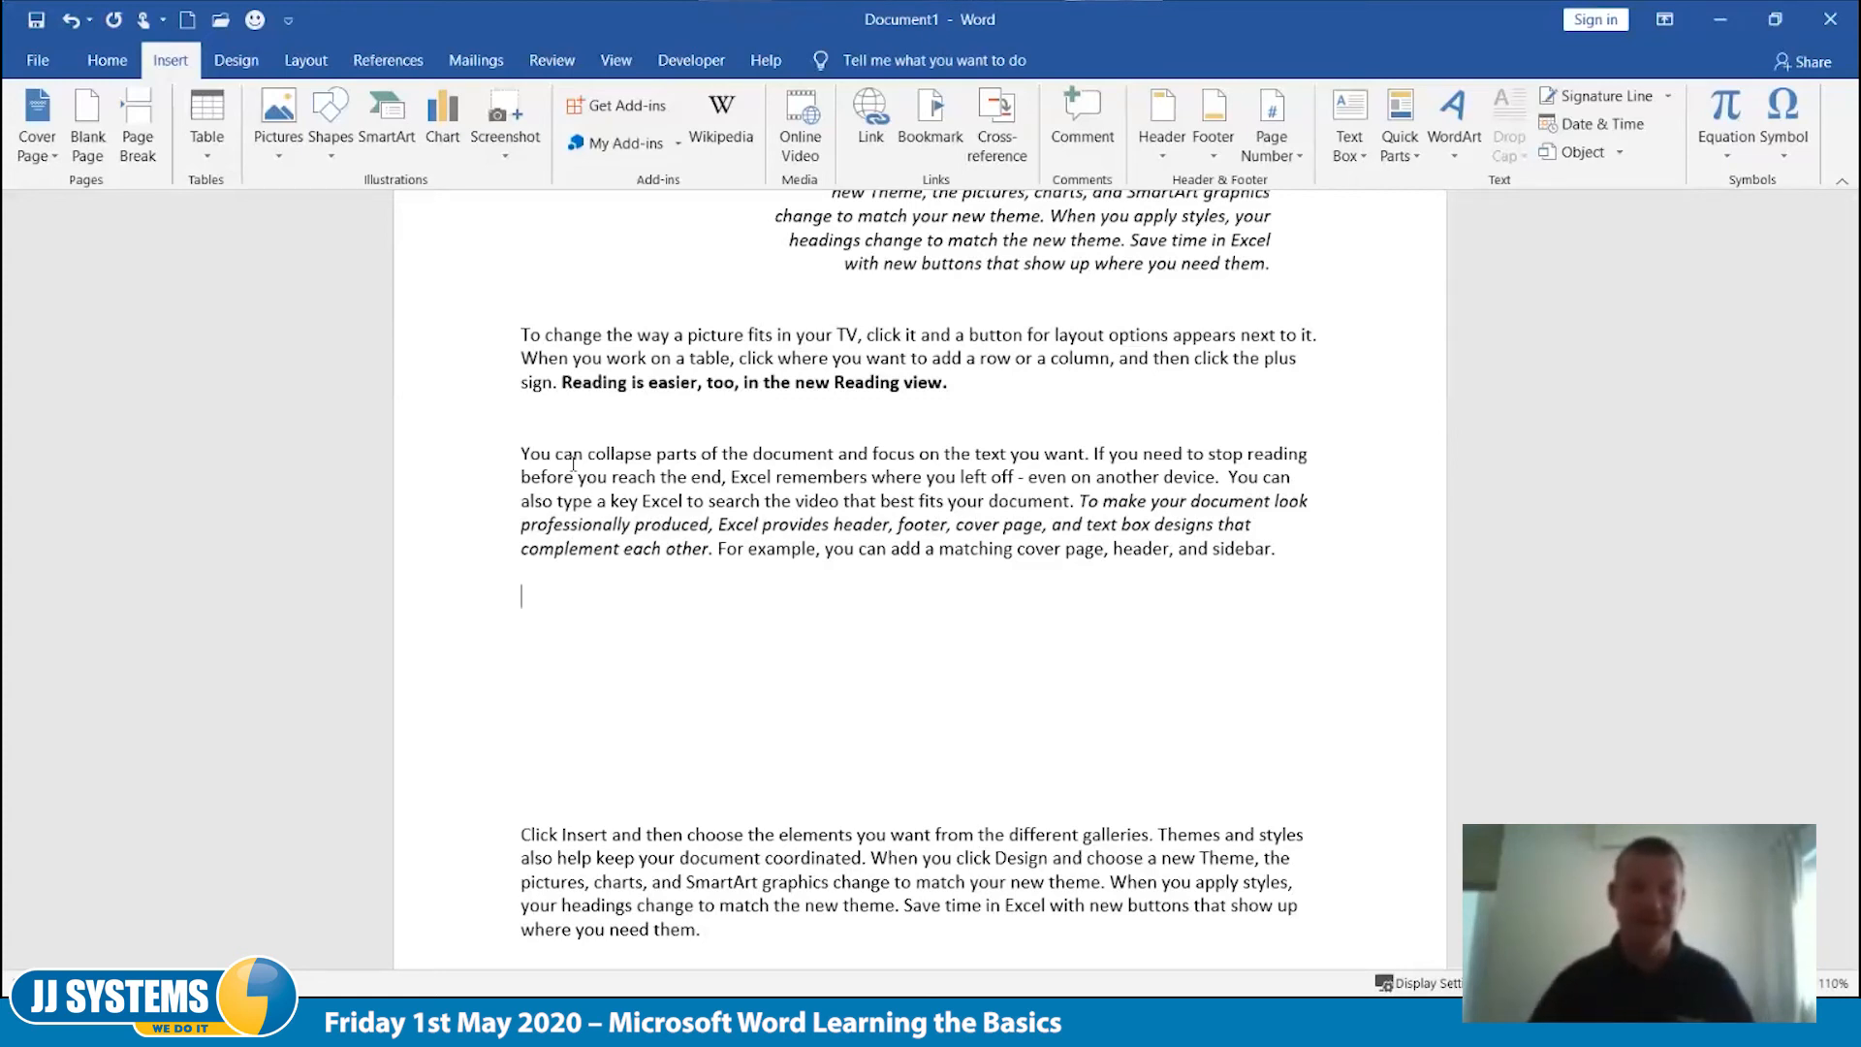
left_click(280, 105)
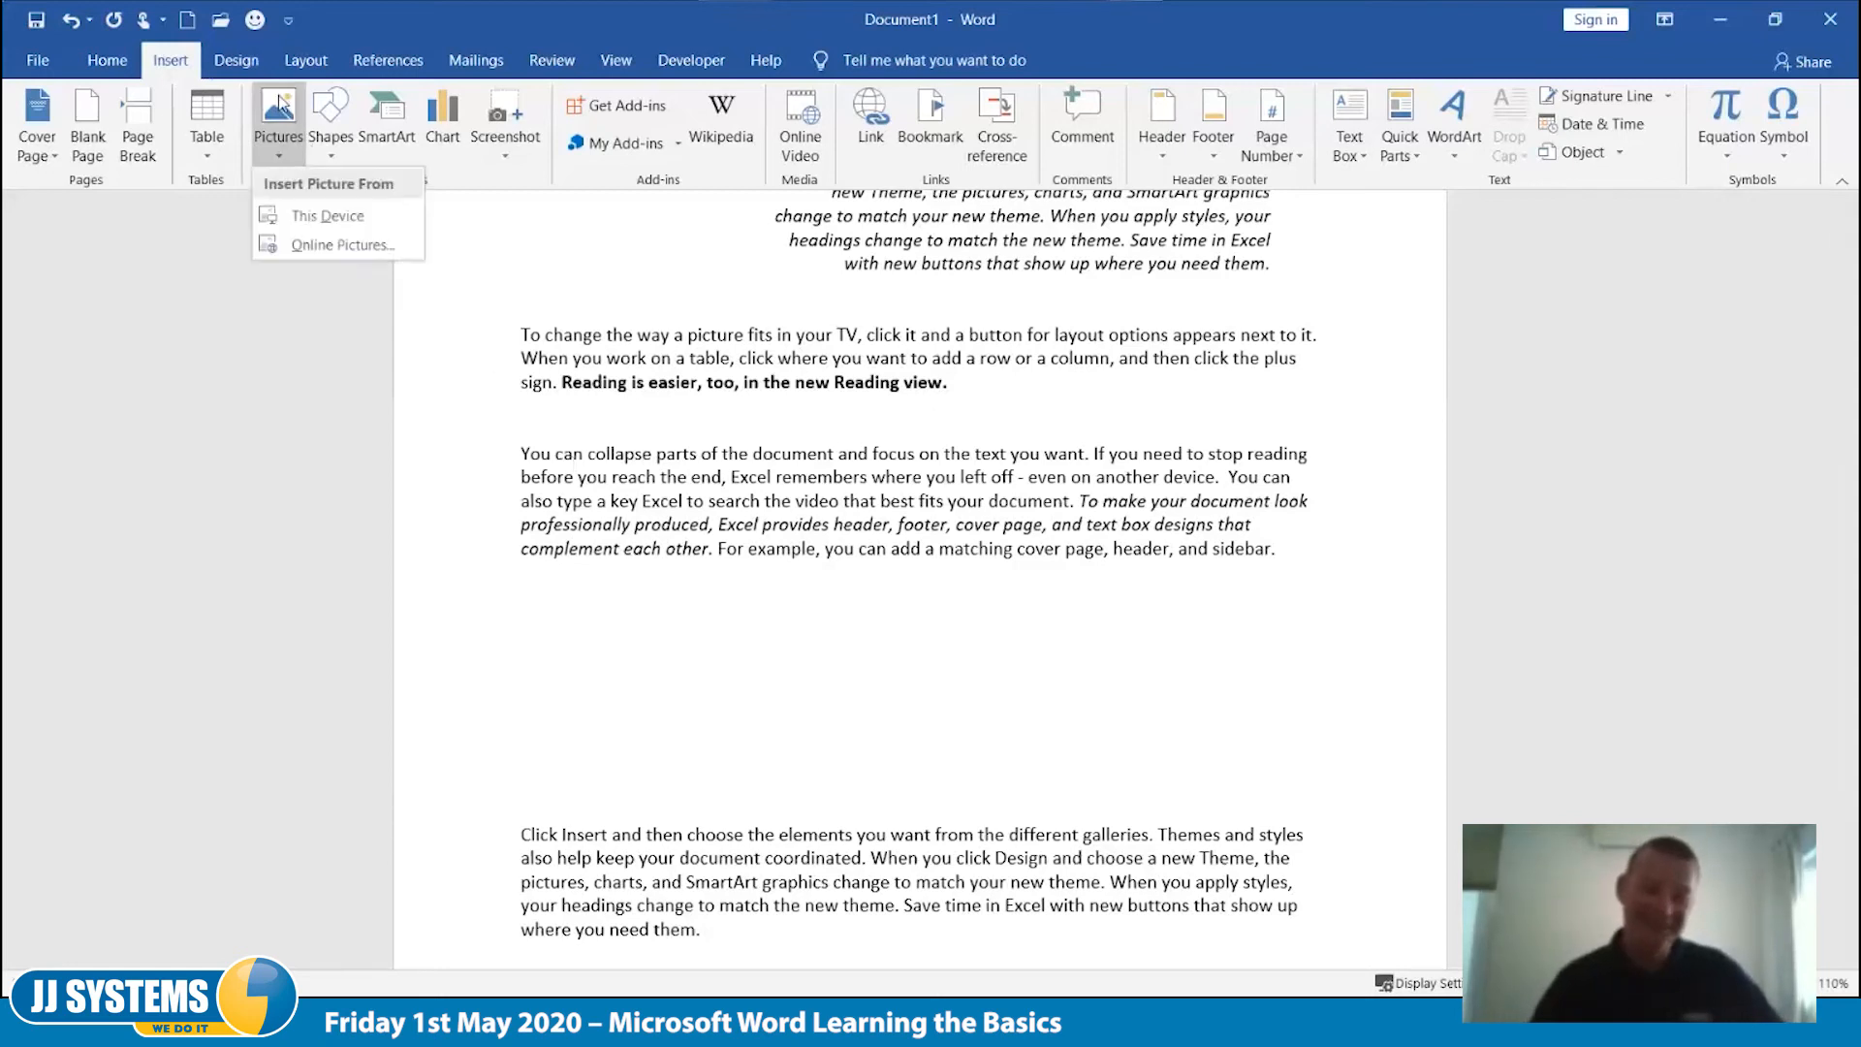
left_click(368, 229)
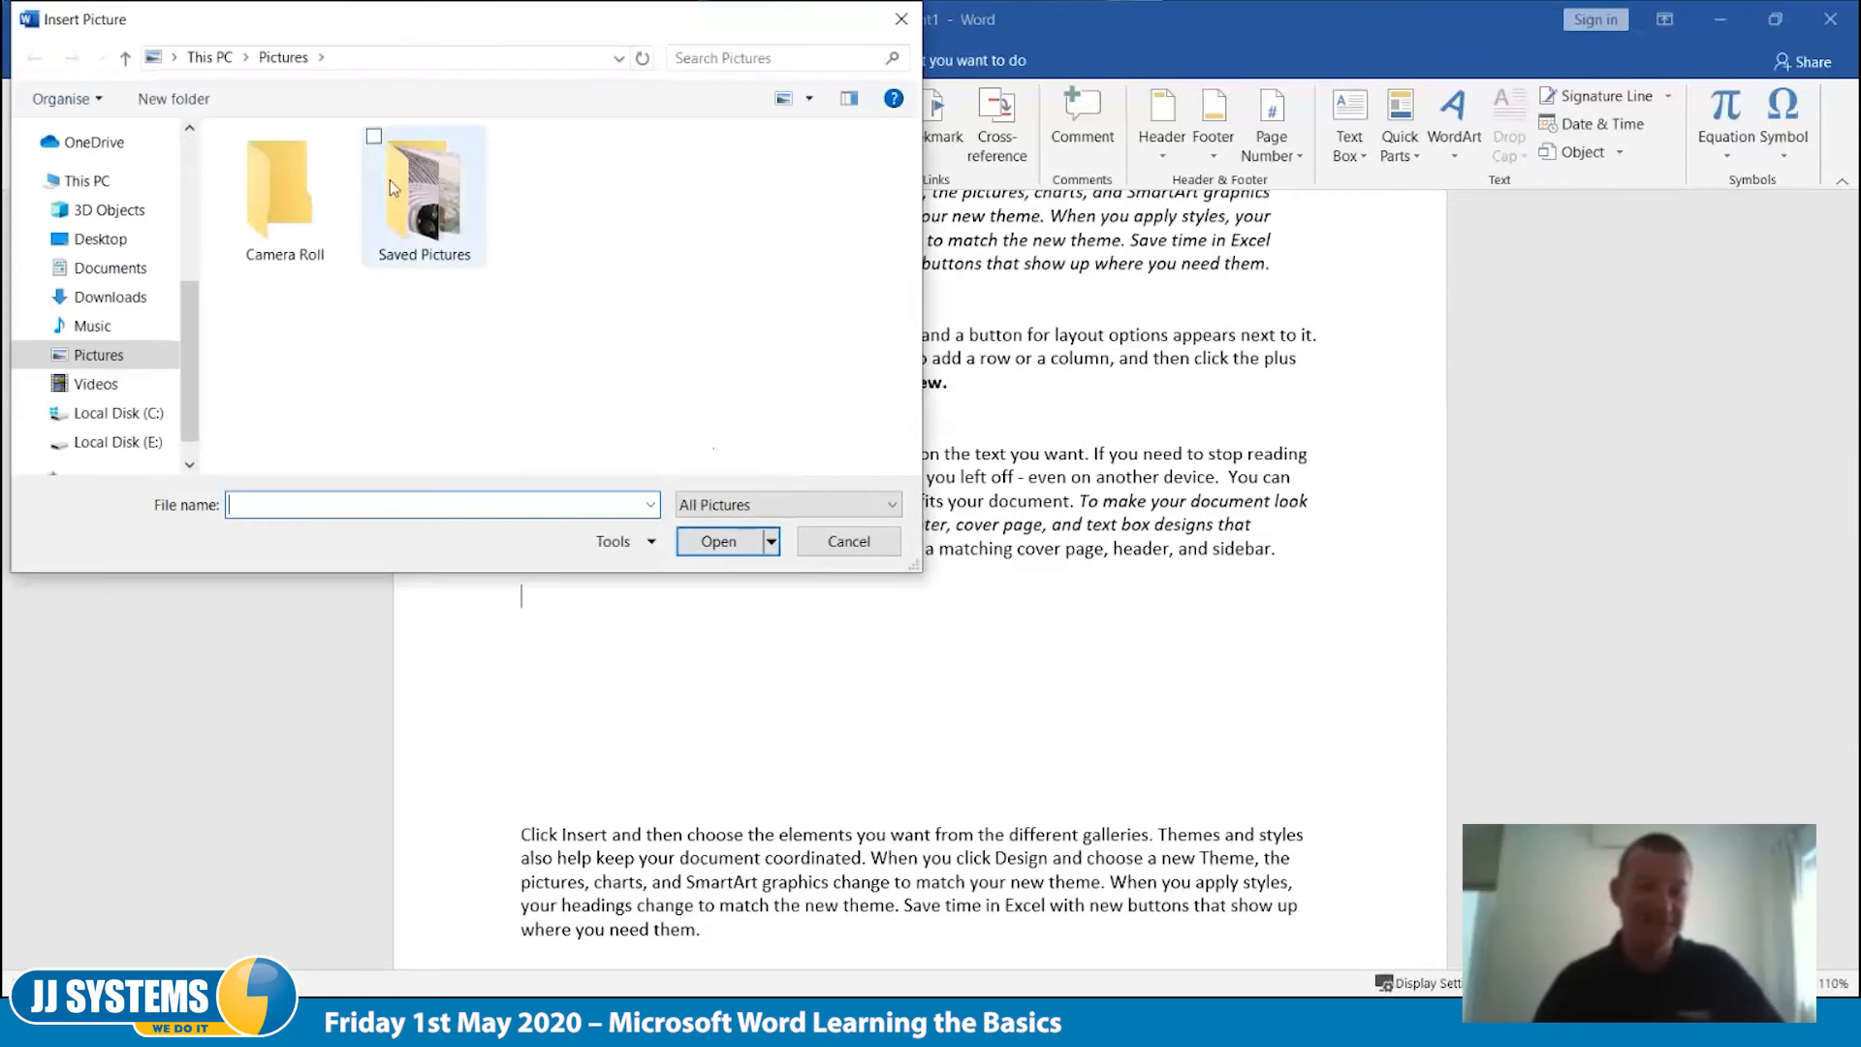
double_click(426, 192)
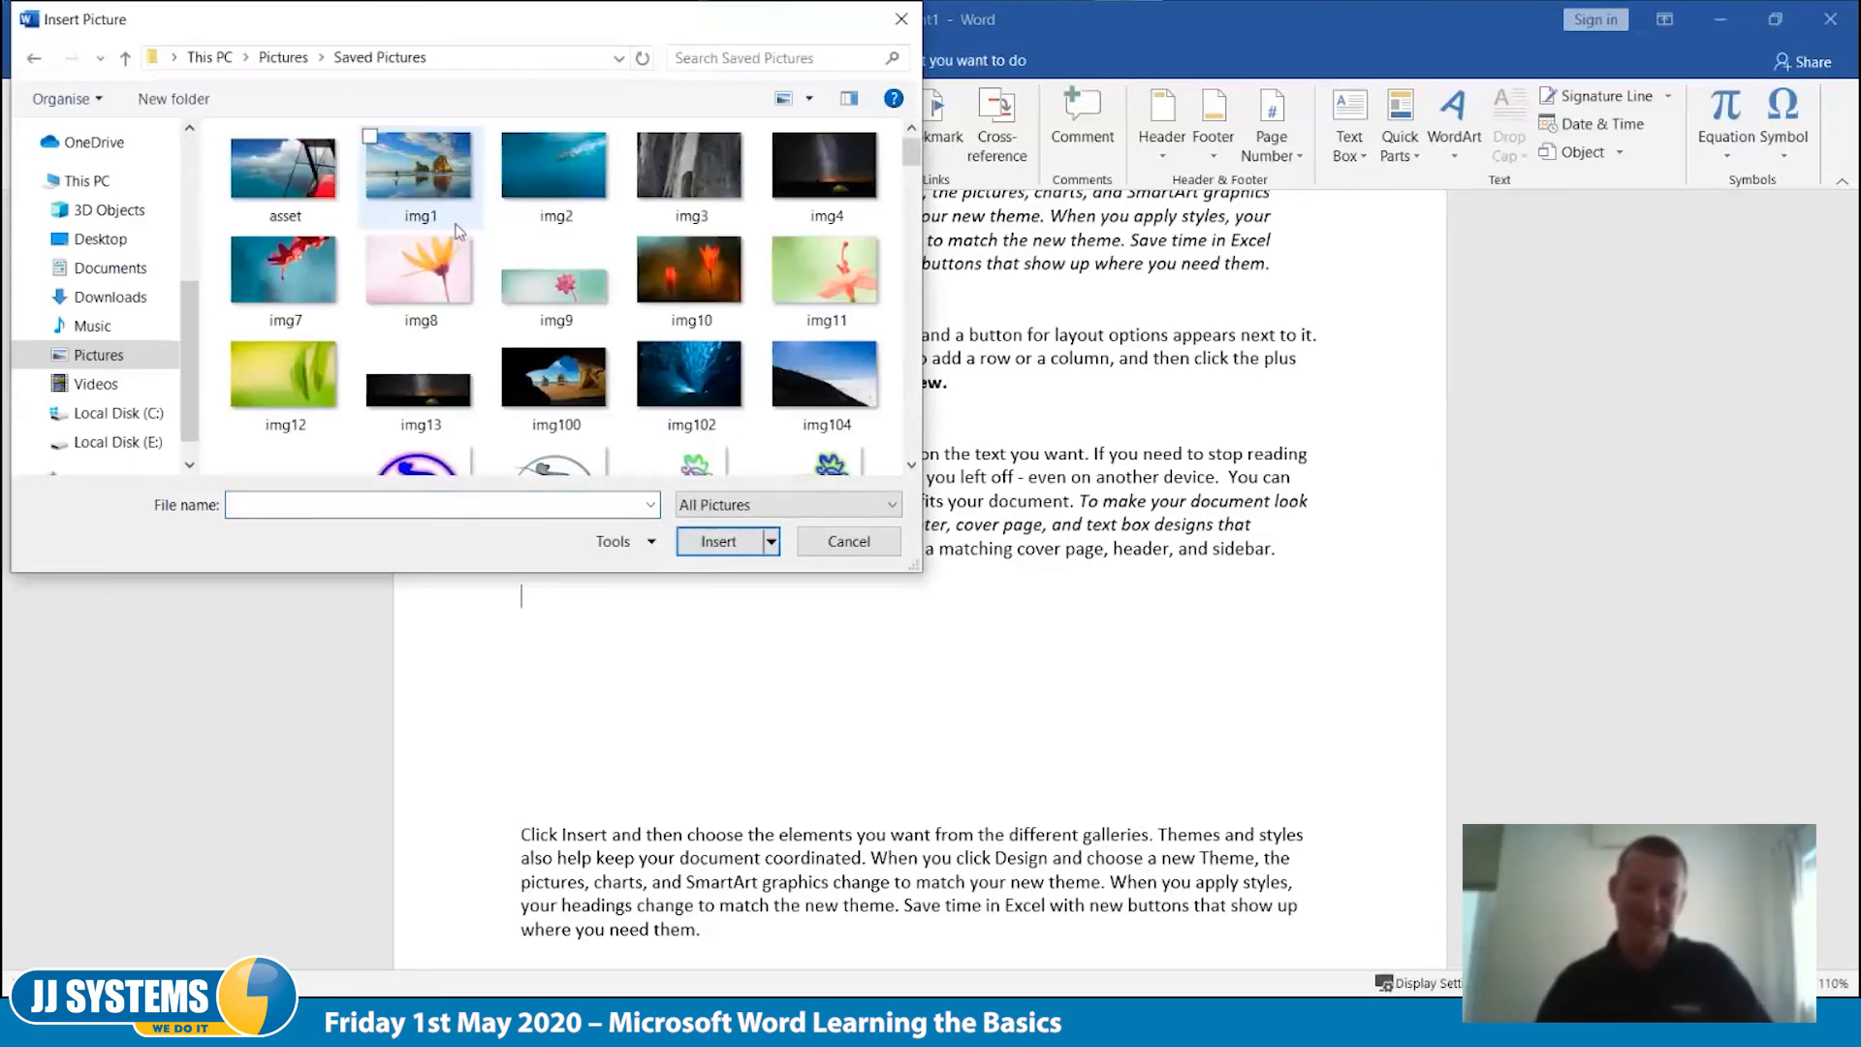
scroll(678, 262, "down", 2)
left_click(726, 265)
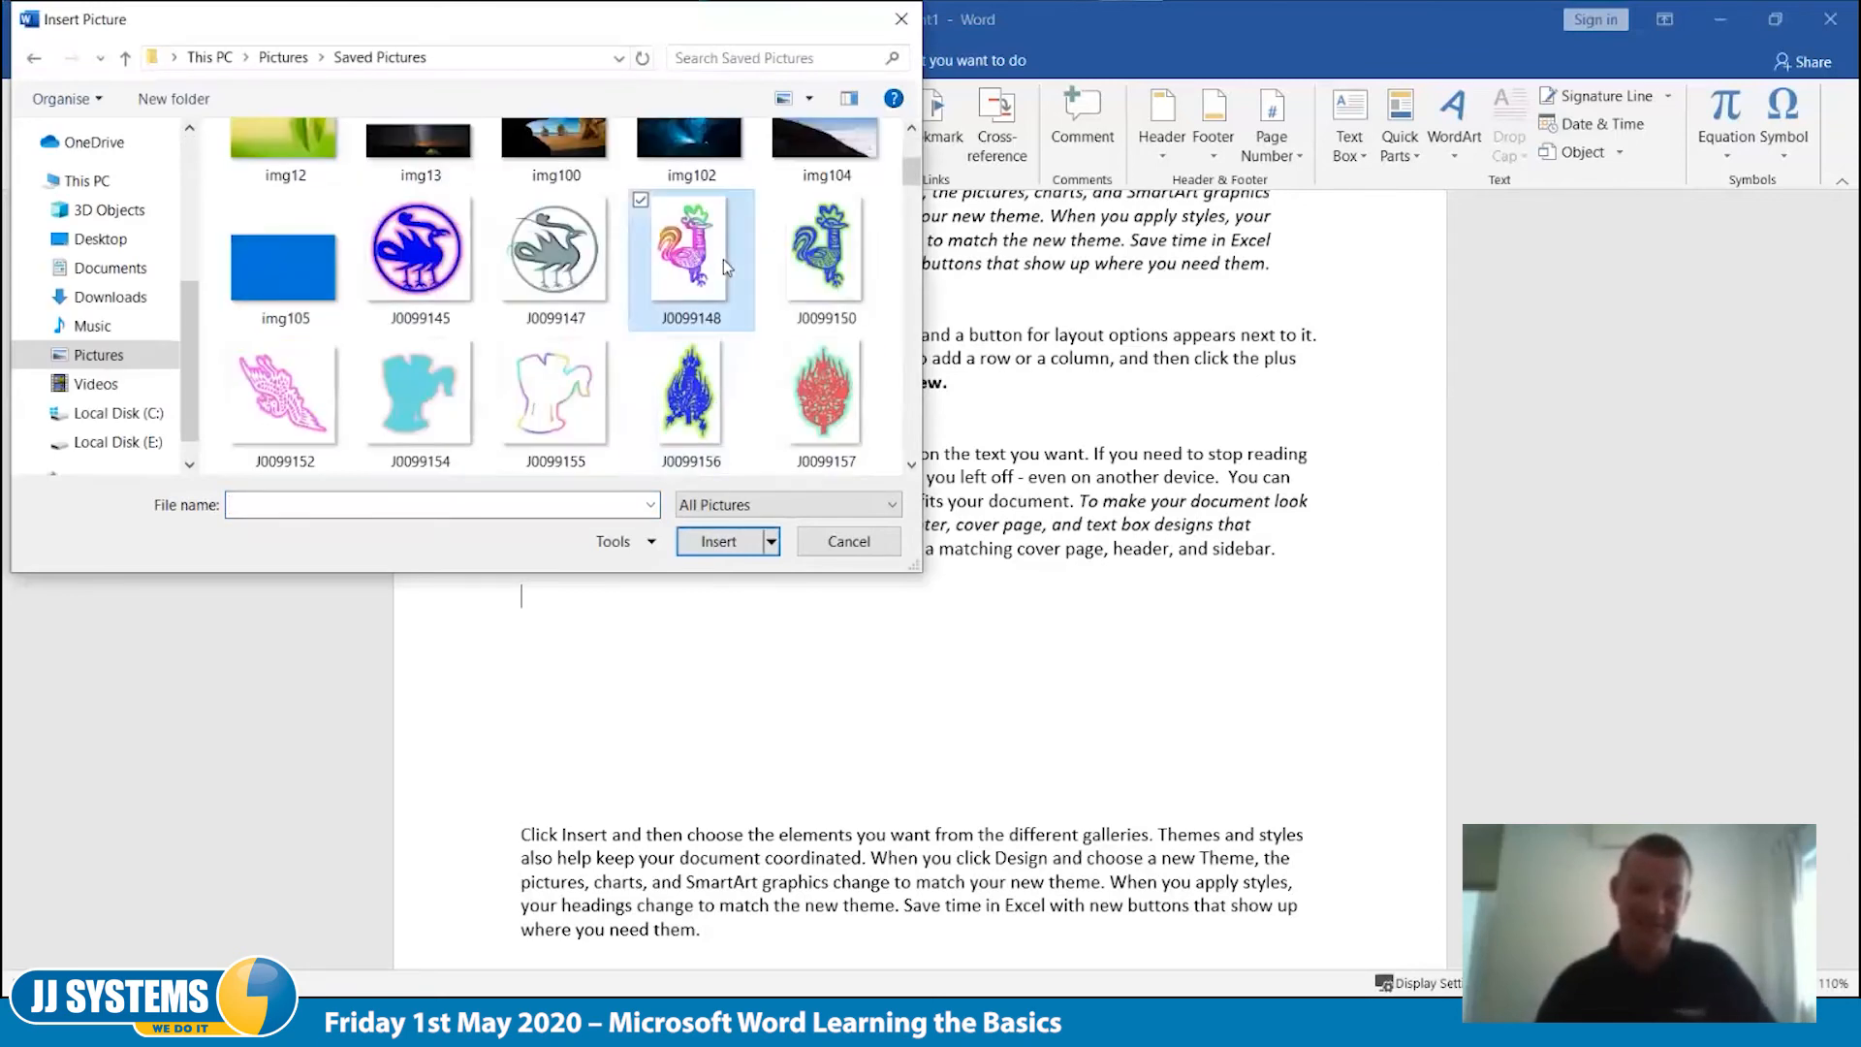
left_click(725, 543)
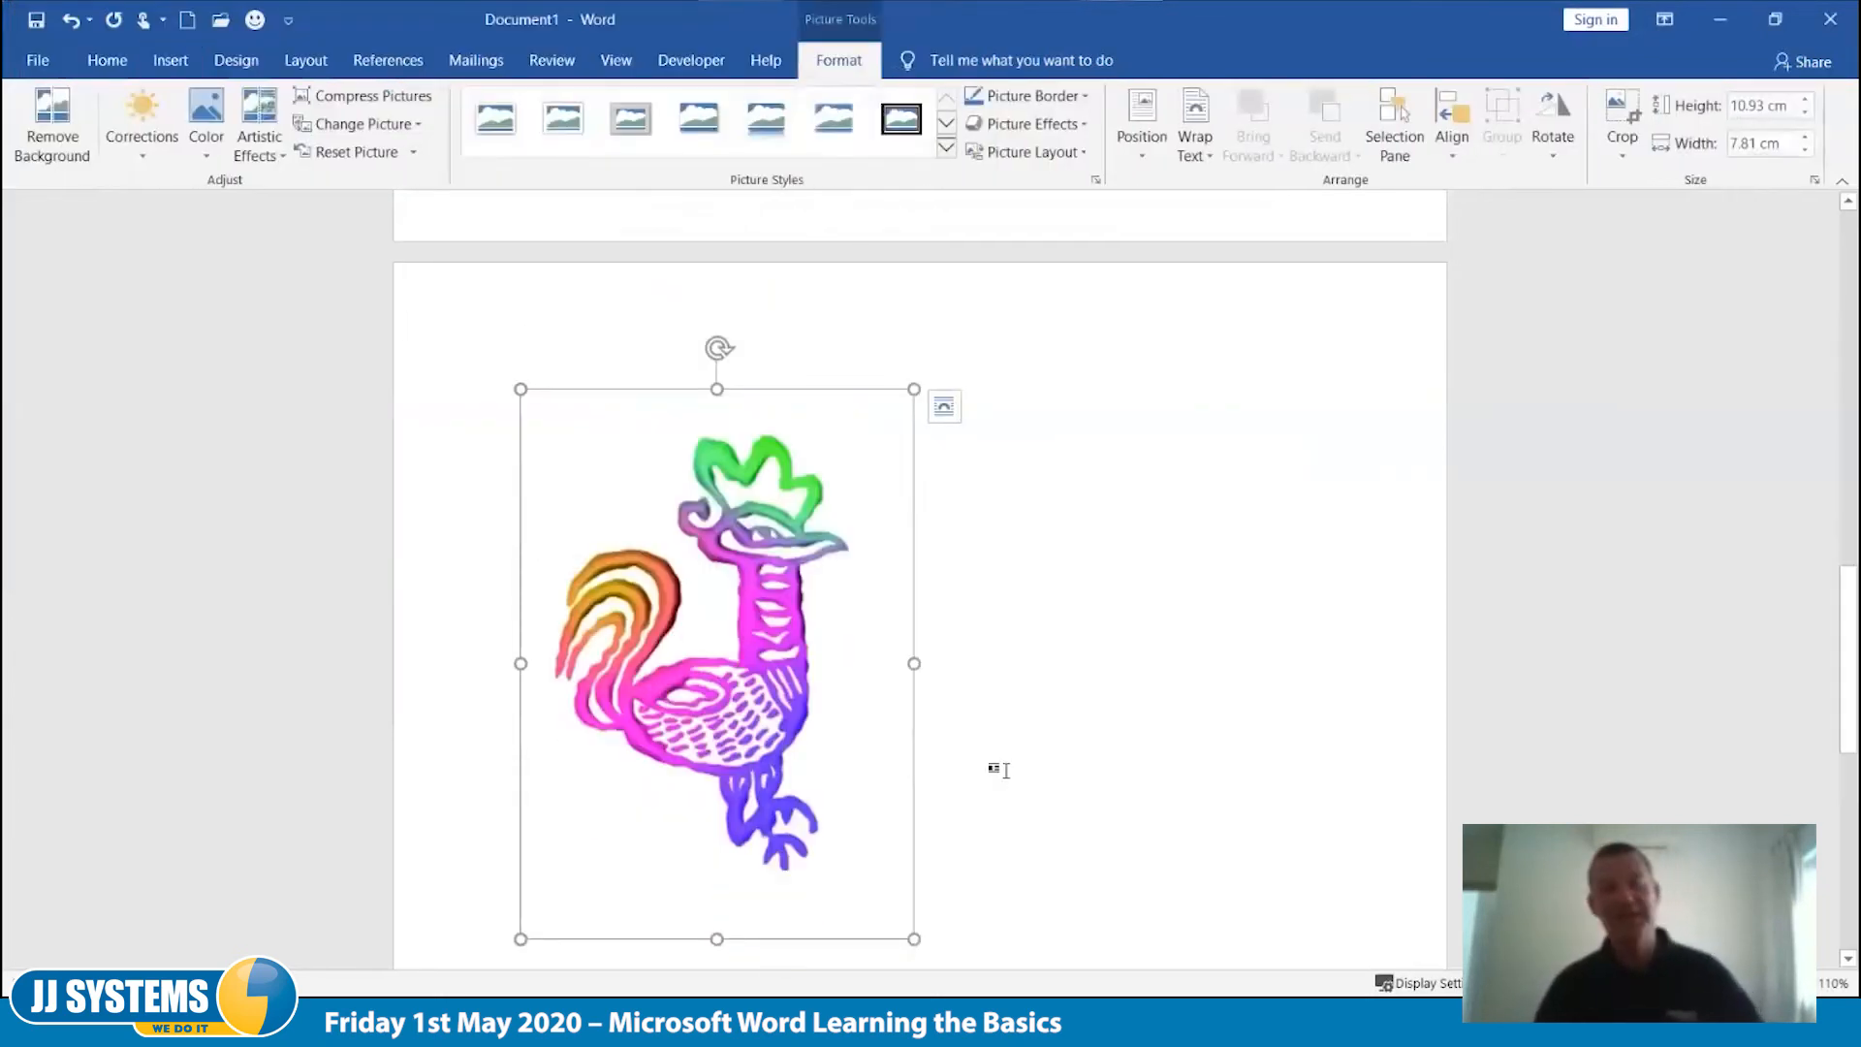
Step: Examine where the inserted rooster picture sits across the pages in relation to the surrounding paragraphs
scroll(998, 768, "up", 10)
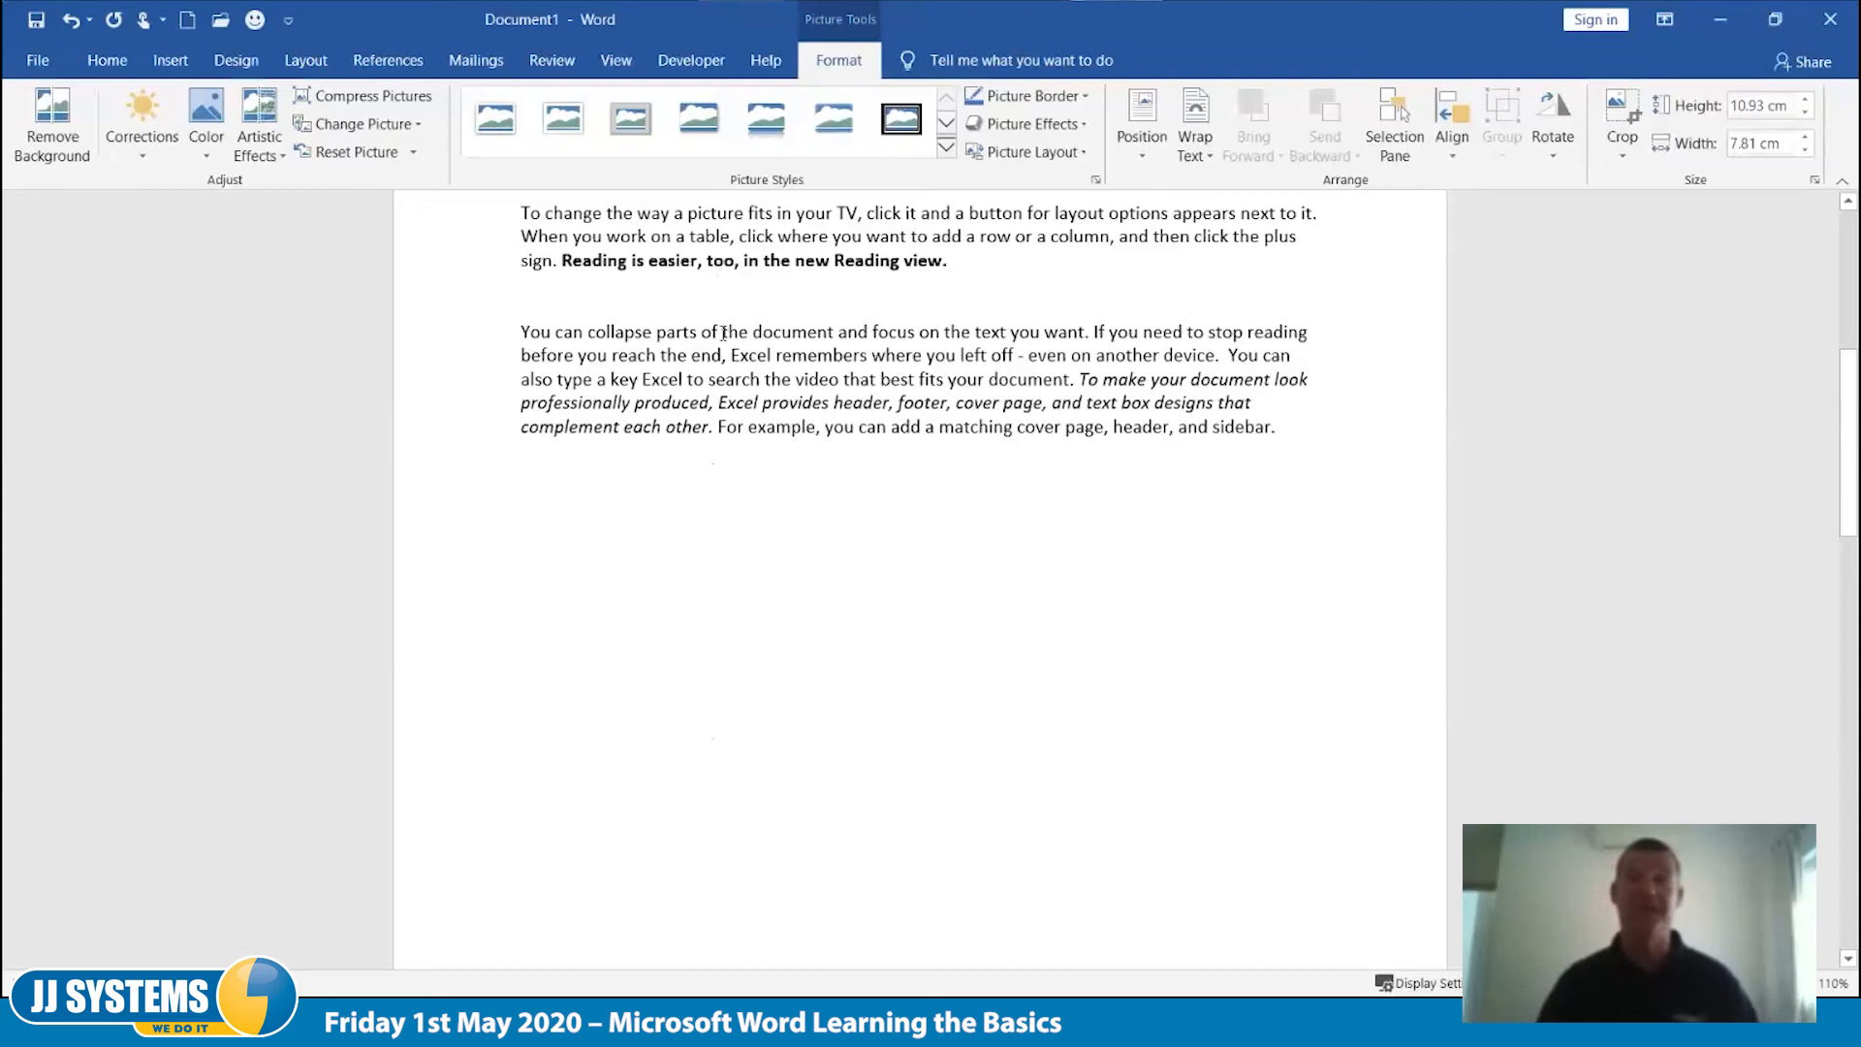
scroll(724, 334, "down", 10)
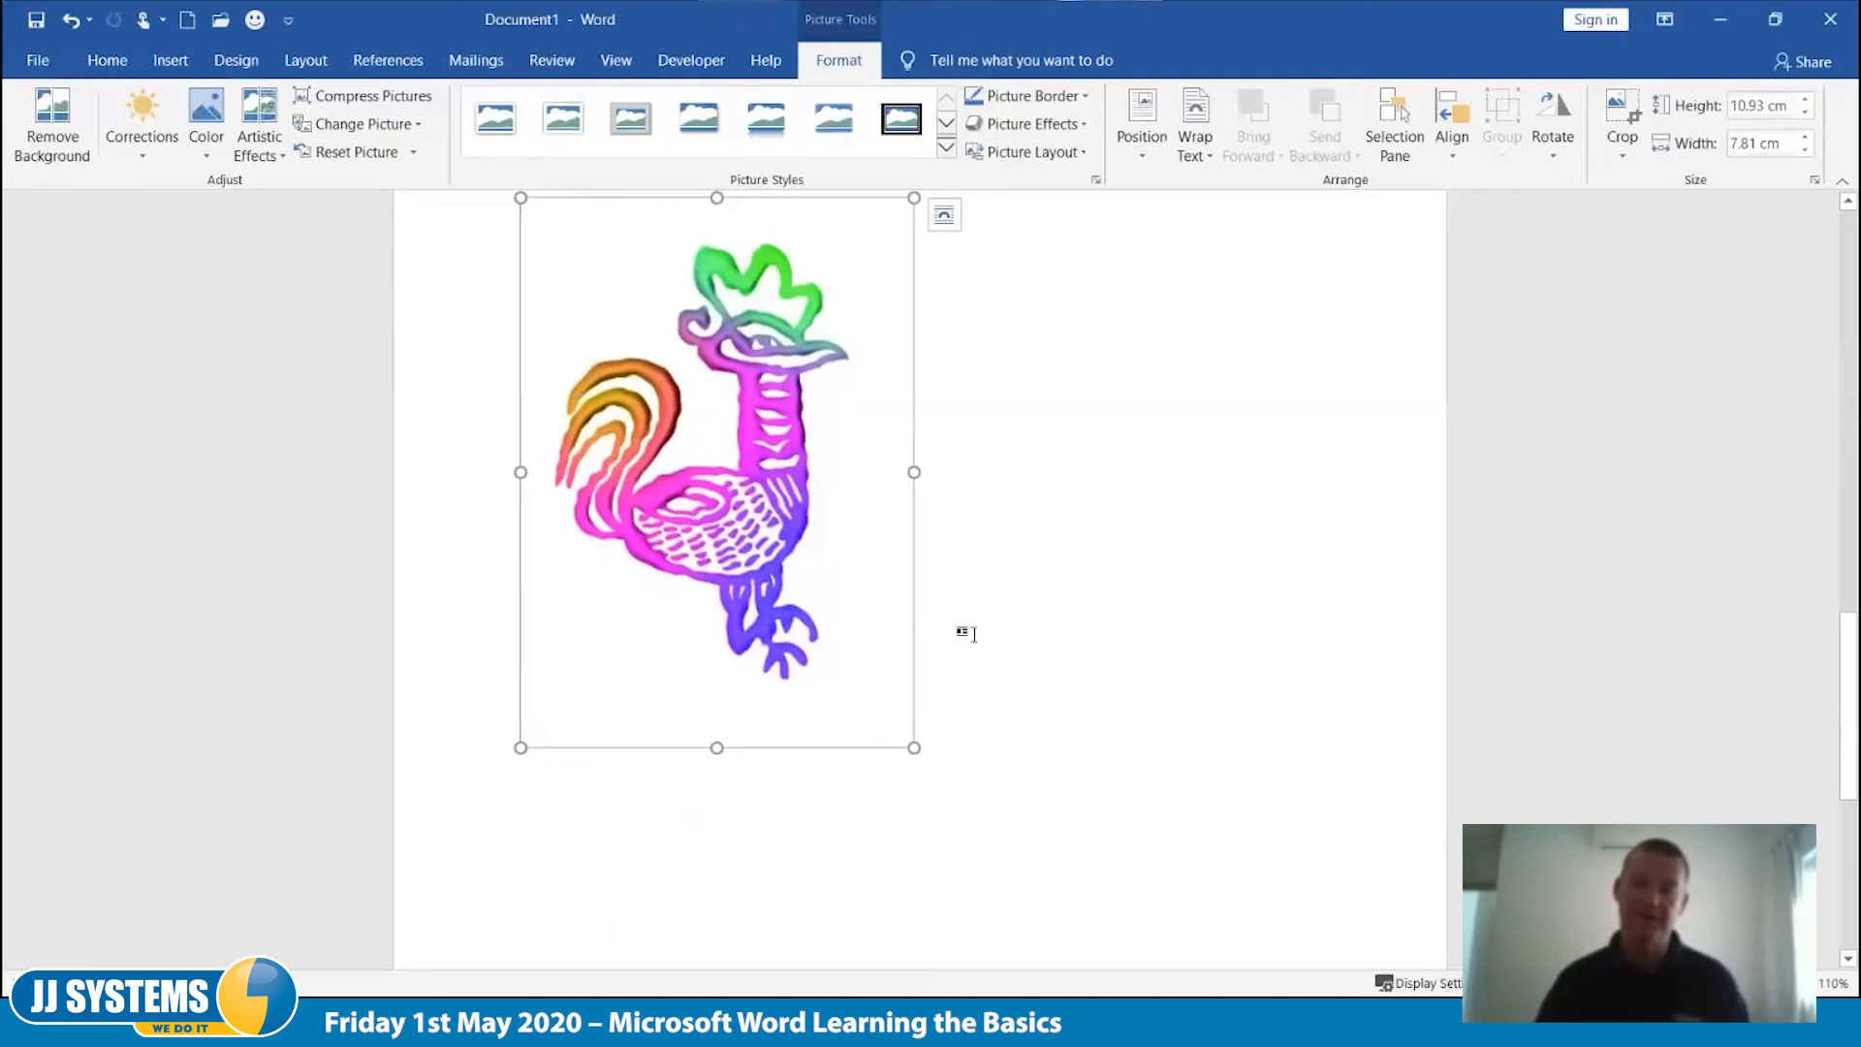
scroll(974, 634, "up", 1)
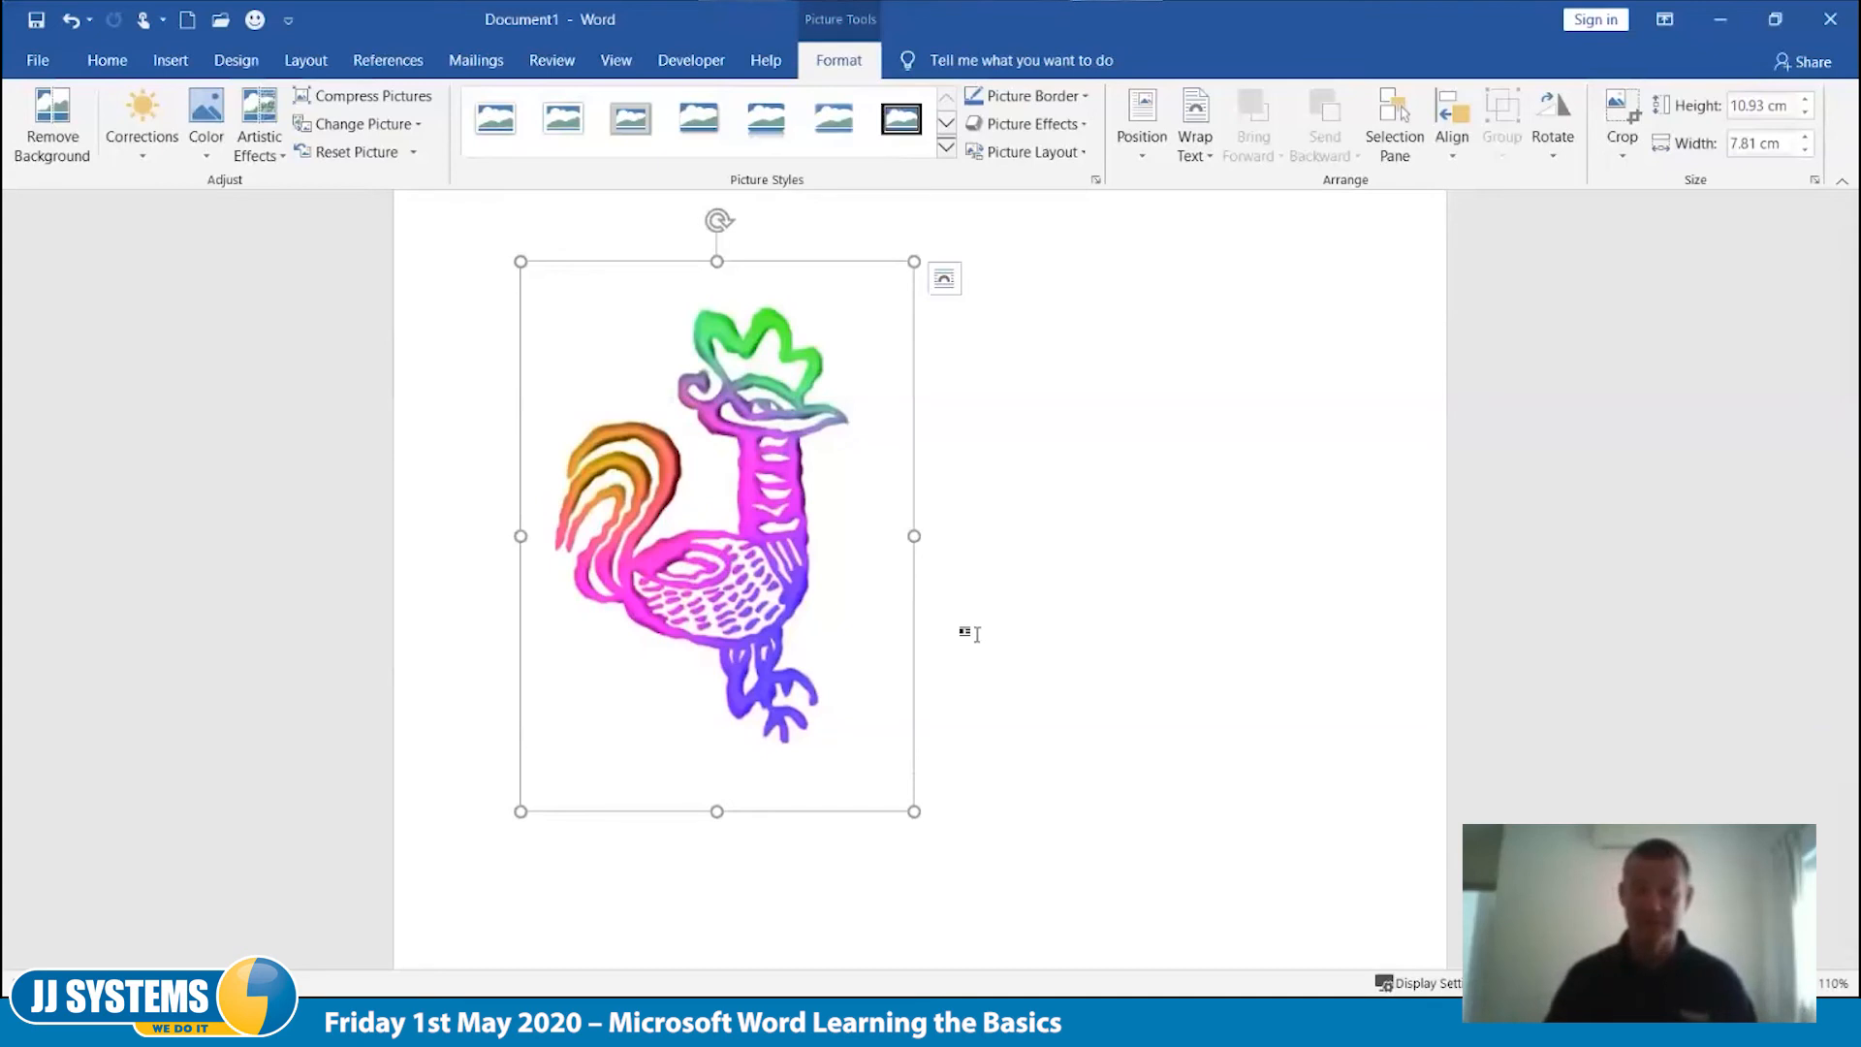
scroll(969, 633, "up", 10)
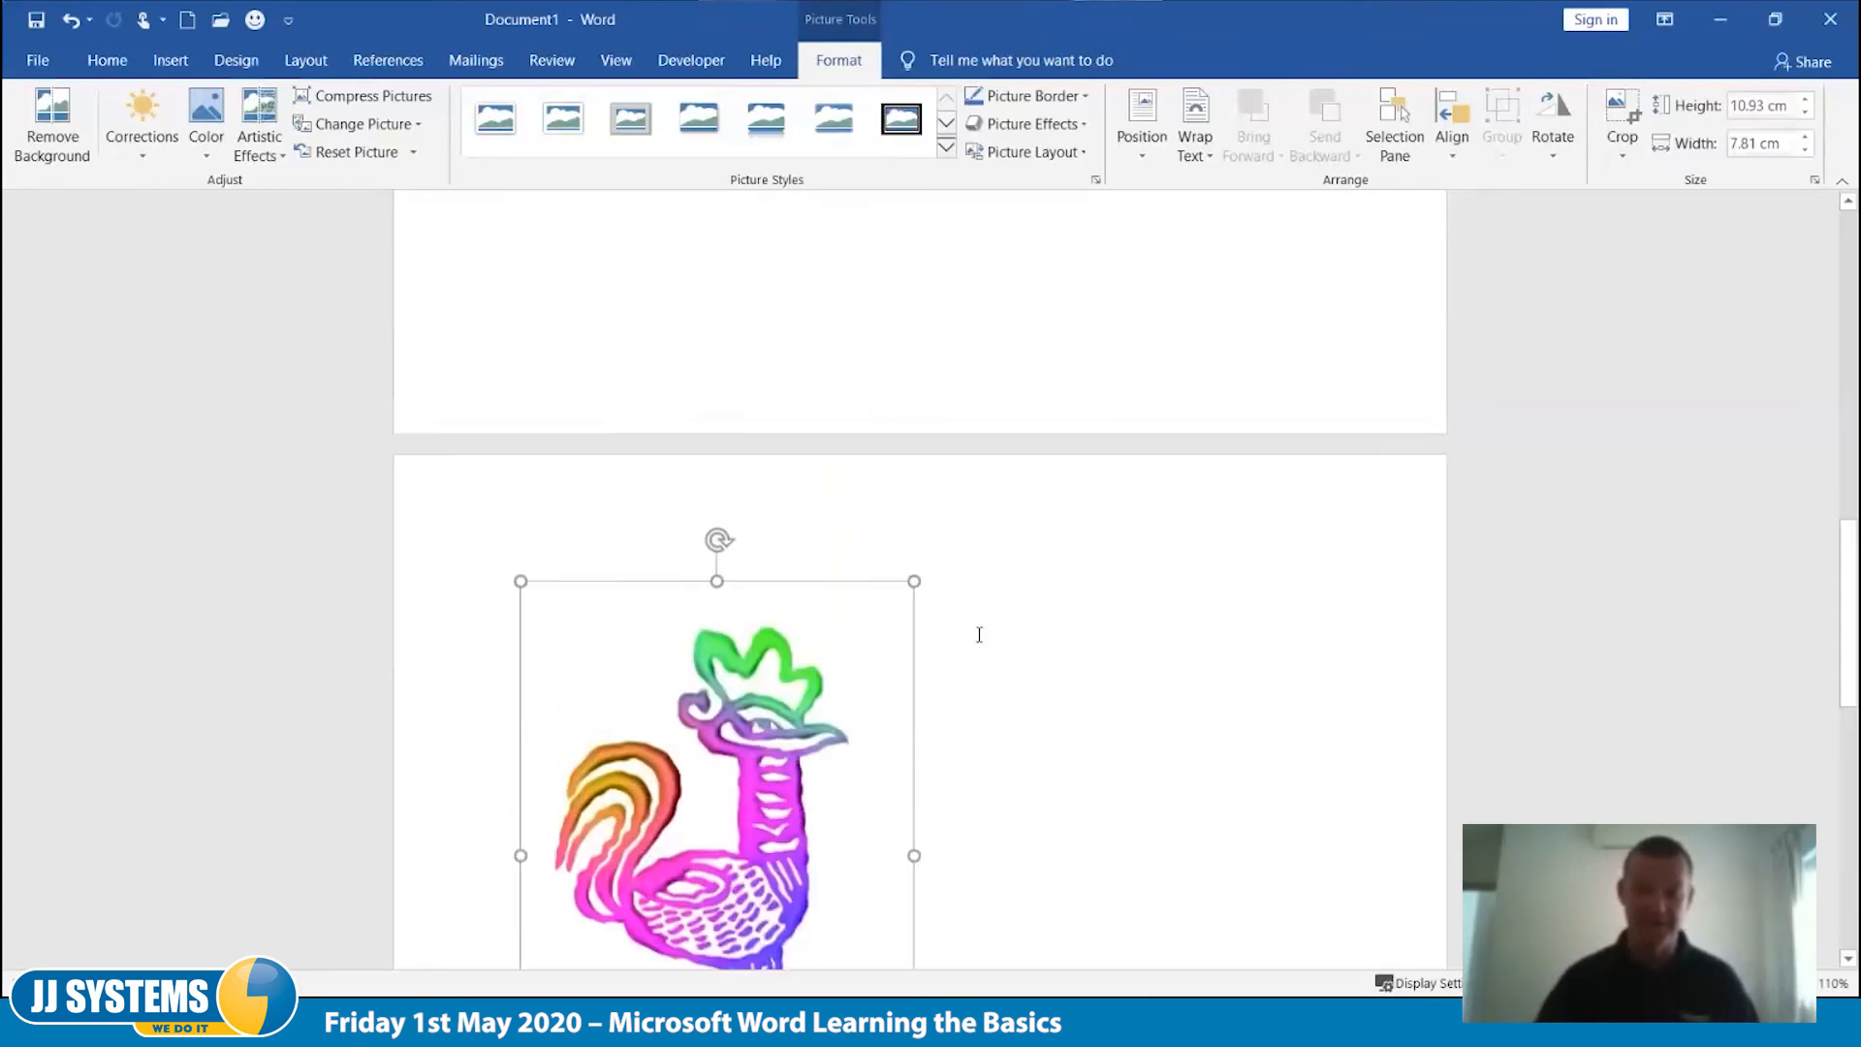
scroll(970, 633, "down", 7)
scroll(976, 634, "down", 2)
scroll(734, 464, "up", 8)
scroll(805, 467, "up", 2)
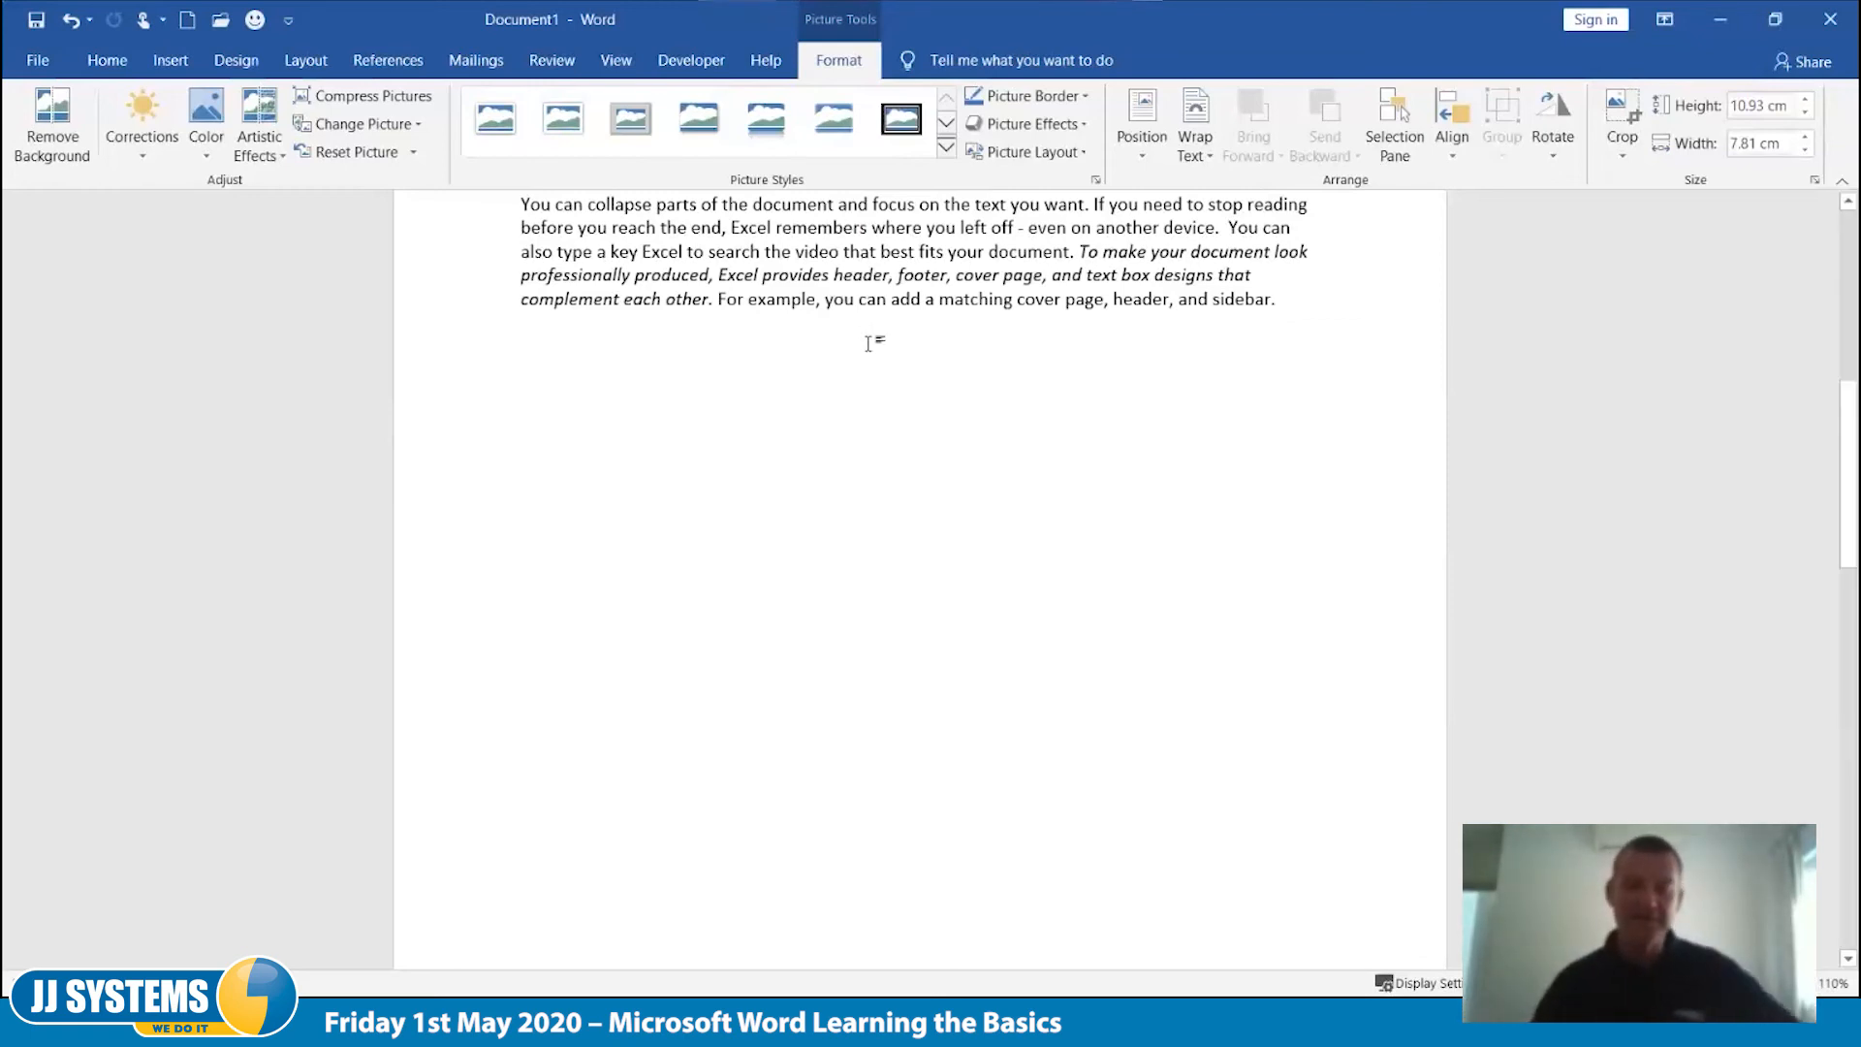
Step: Set the rooster picture's text wrapping to Square
scroll(867, 339, "down", 8)
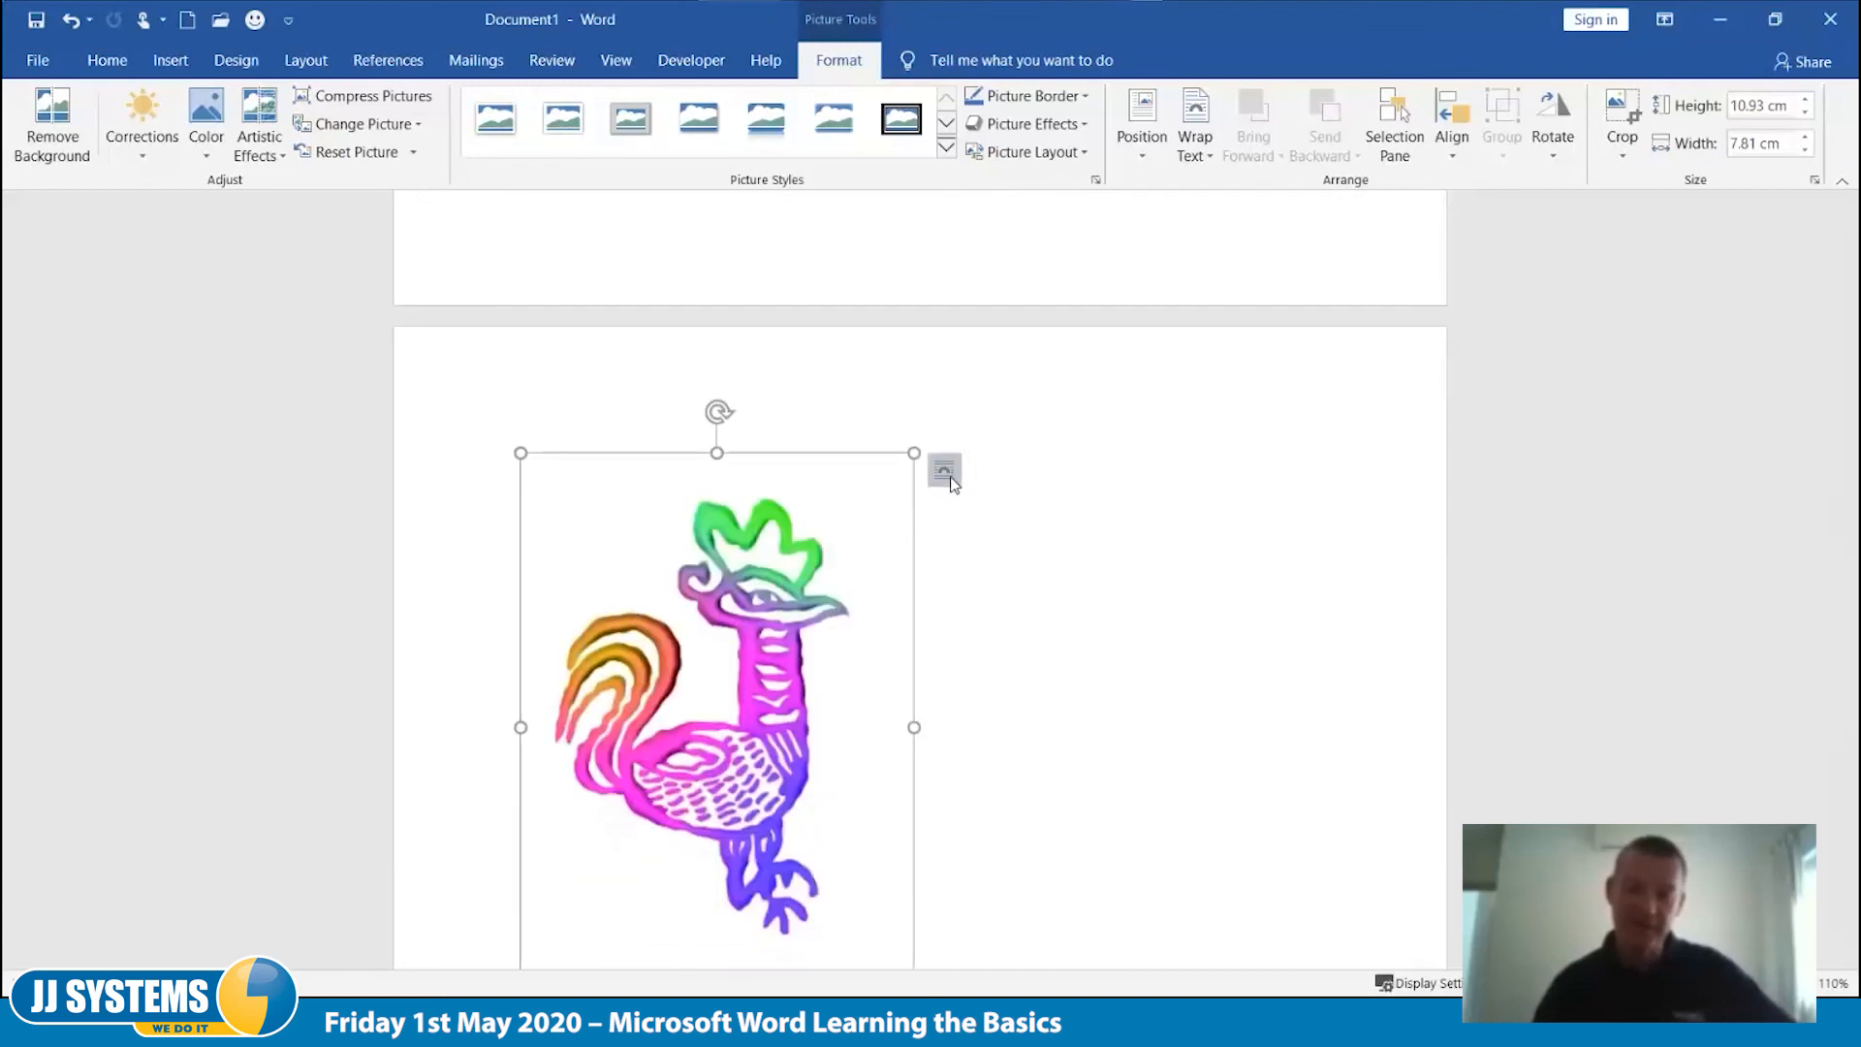
left_click(945, 472)
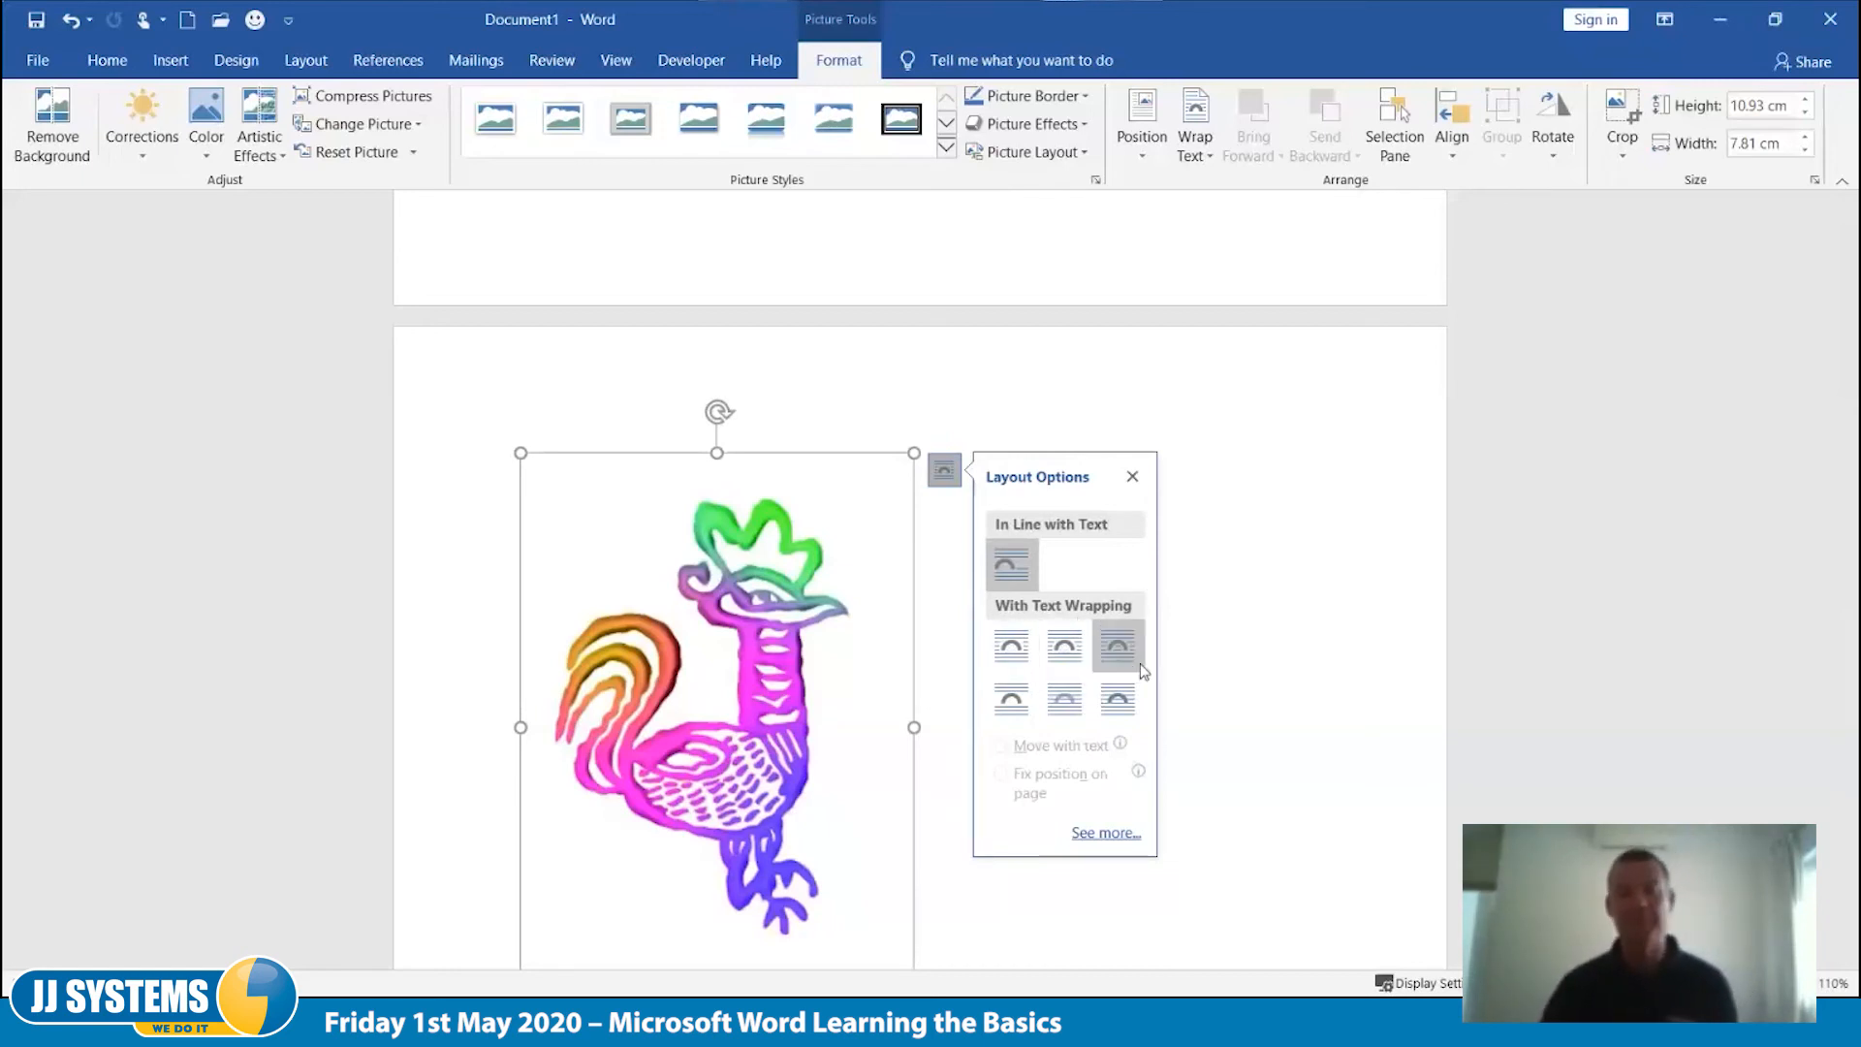
left_click(1004, 650)
scroll(1005, 644, "up", 5)
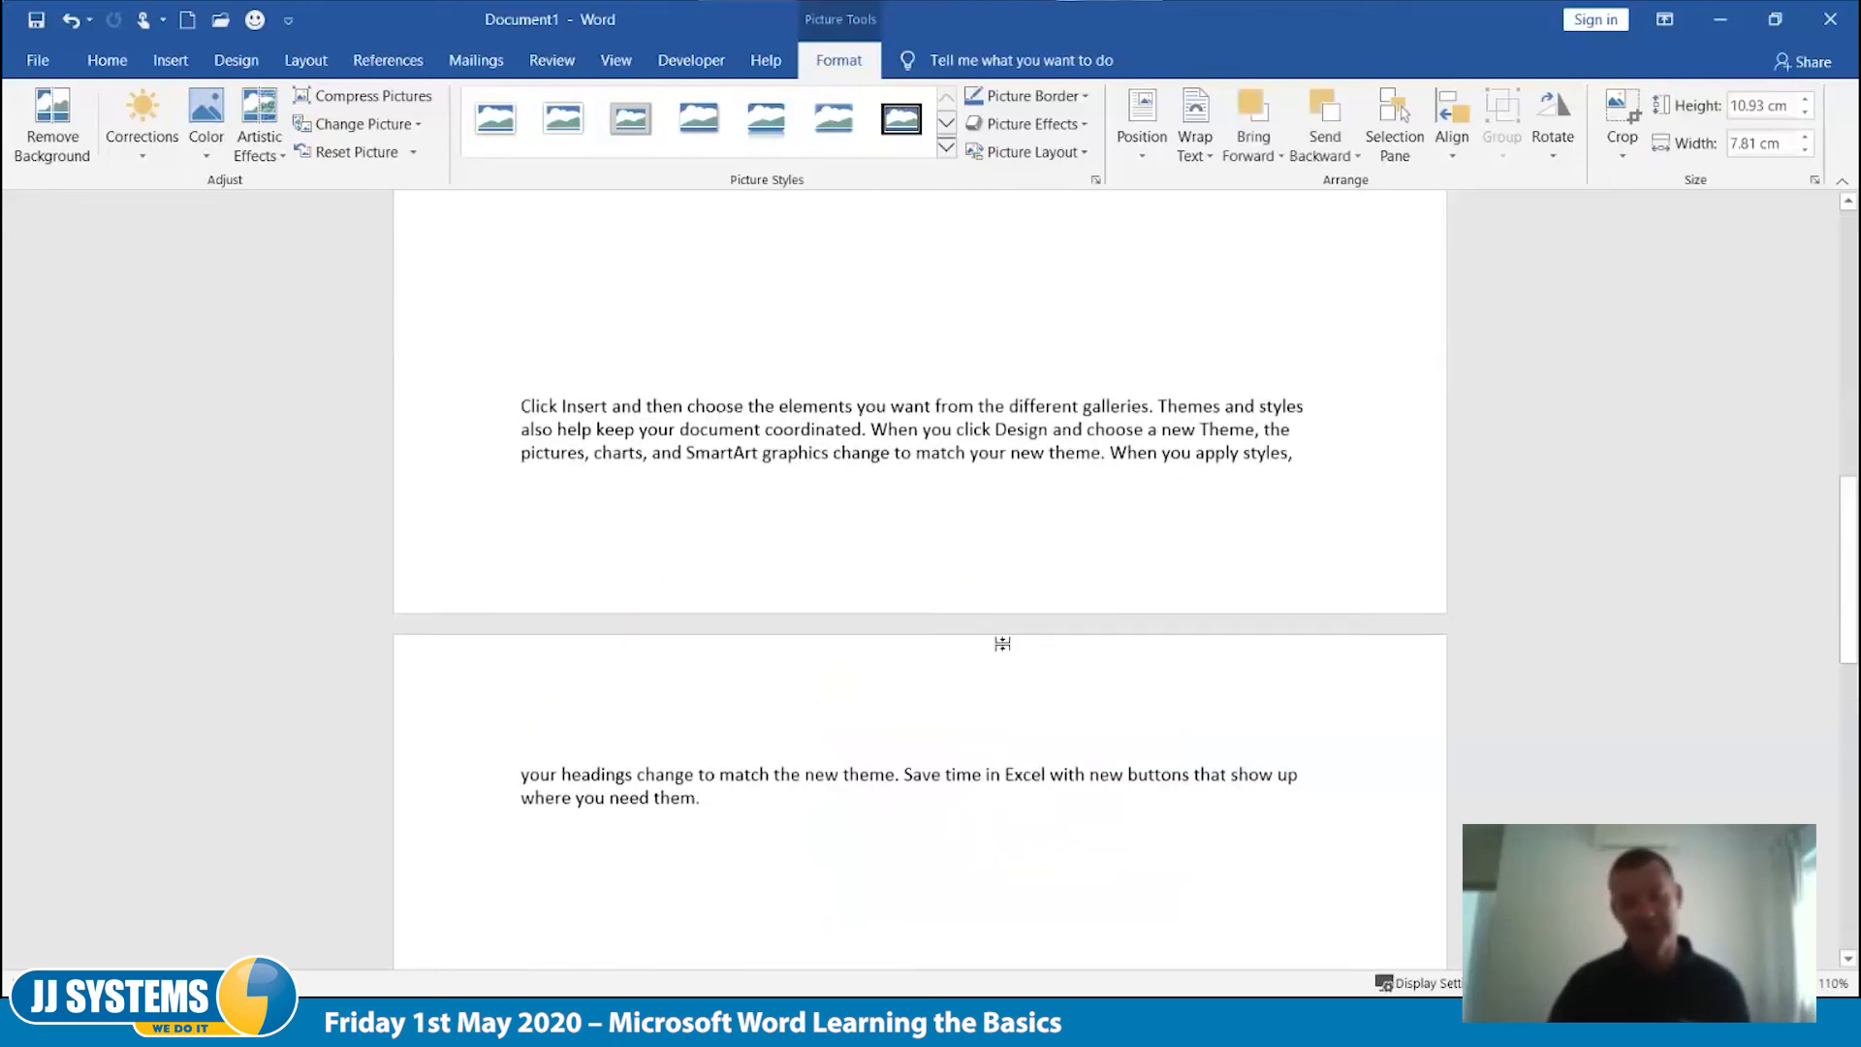
scroll(1005, 644, "up", 10)
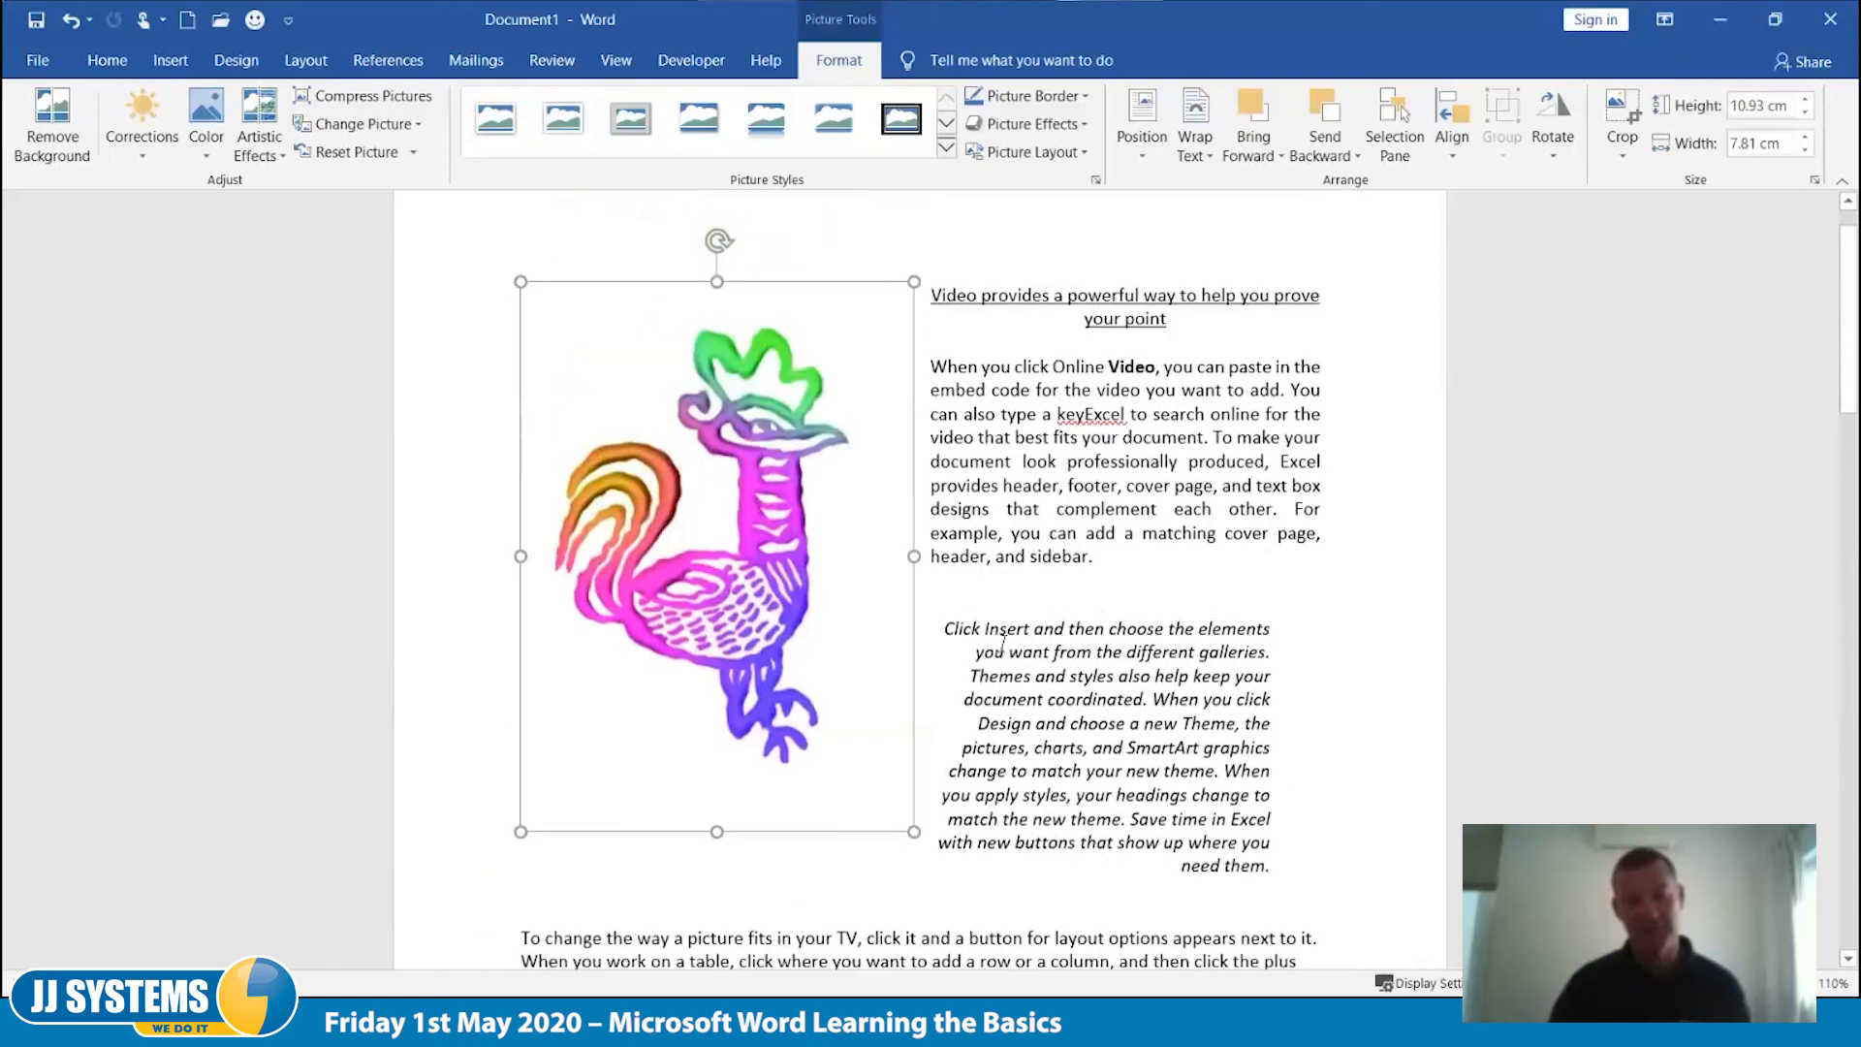
scroll(1004, 645, "up", 1)
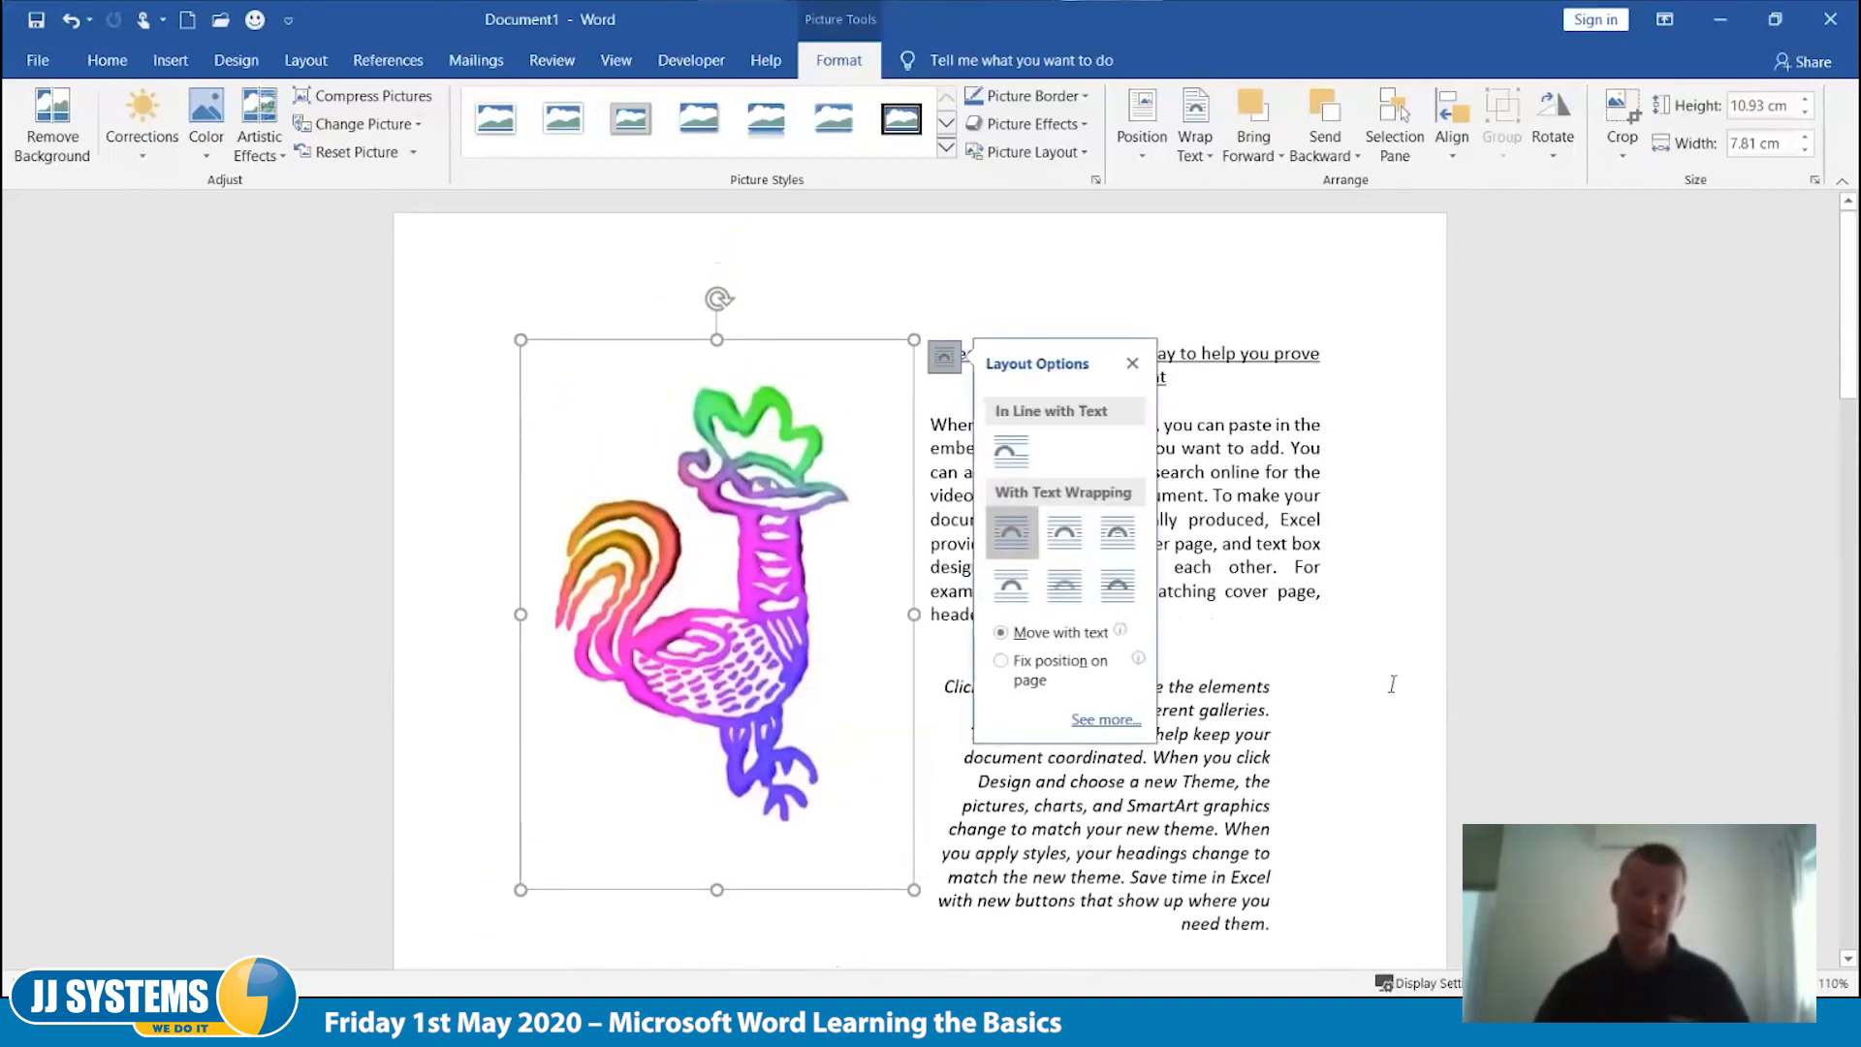
Step: Move the rooster picture into the middle of the "You can collapse parts" paragraph, with text on both sides
left_click_drag(728, 417, 931, 608)
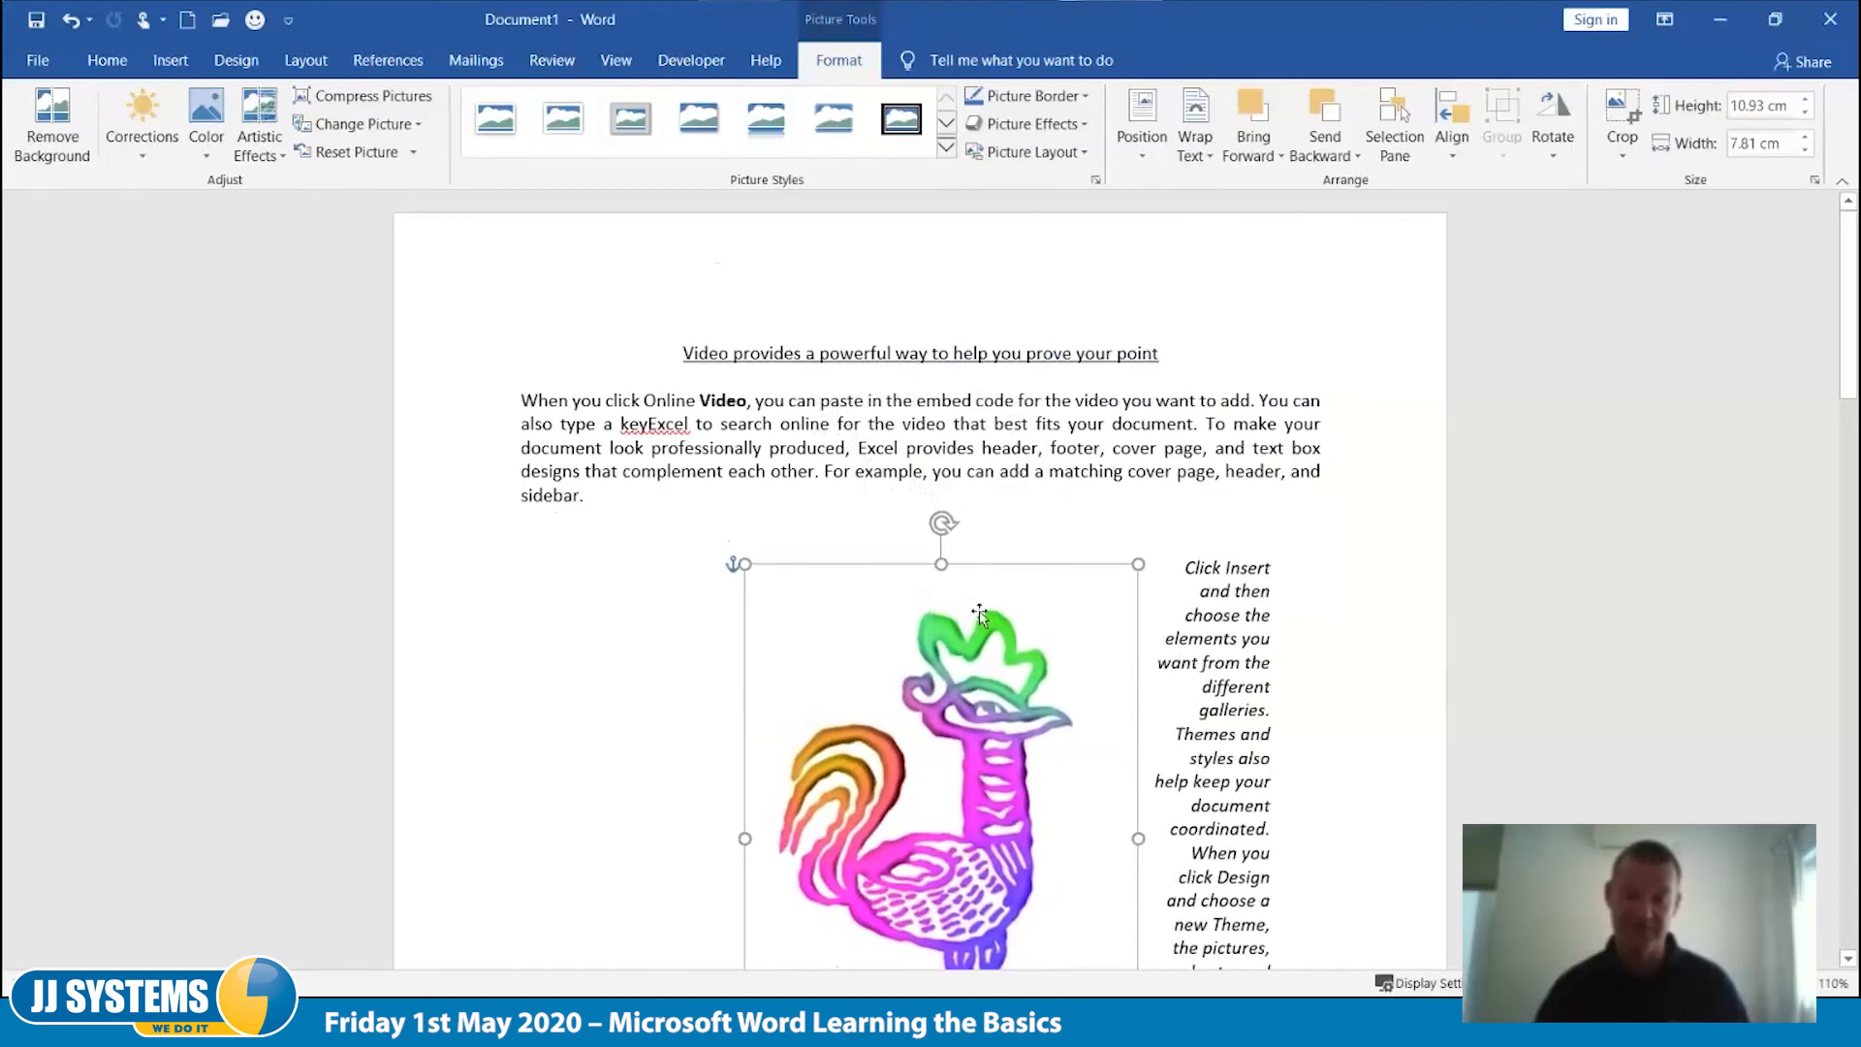
scroll(1280, 518, "down", 5)
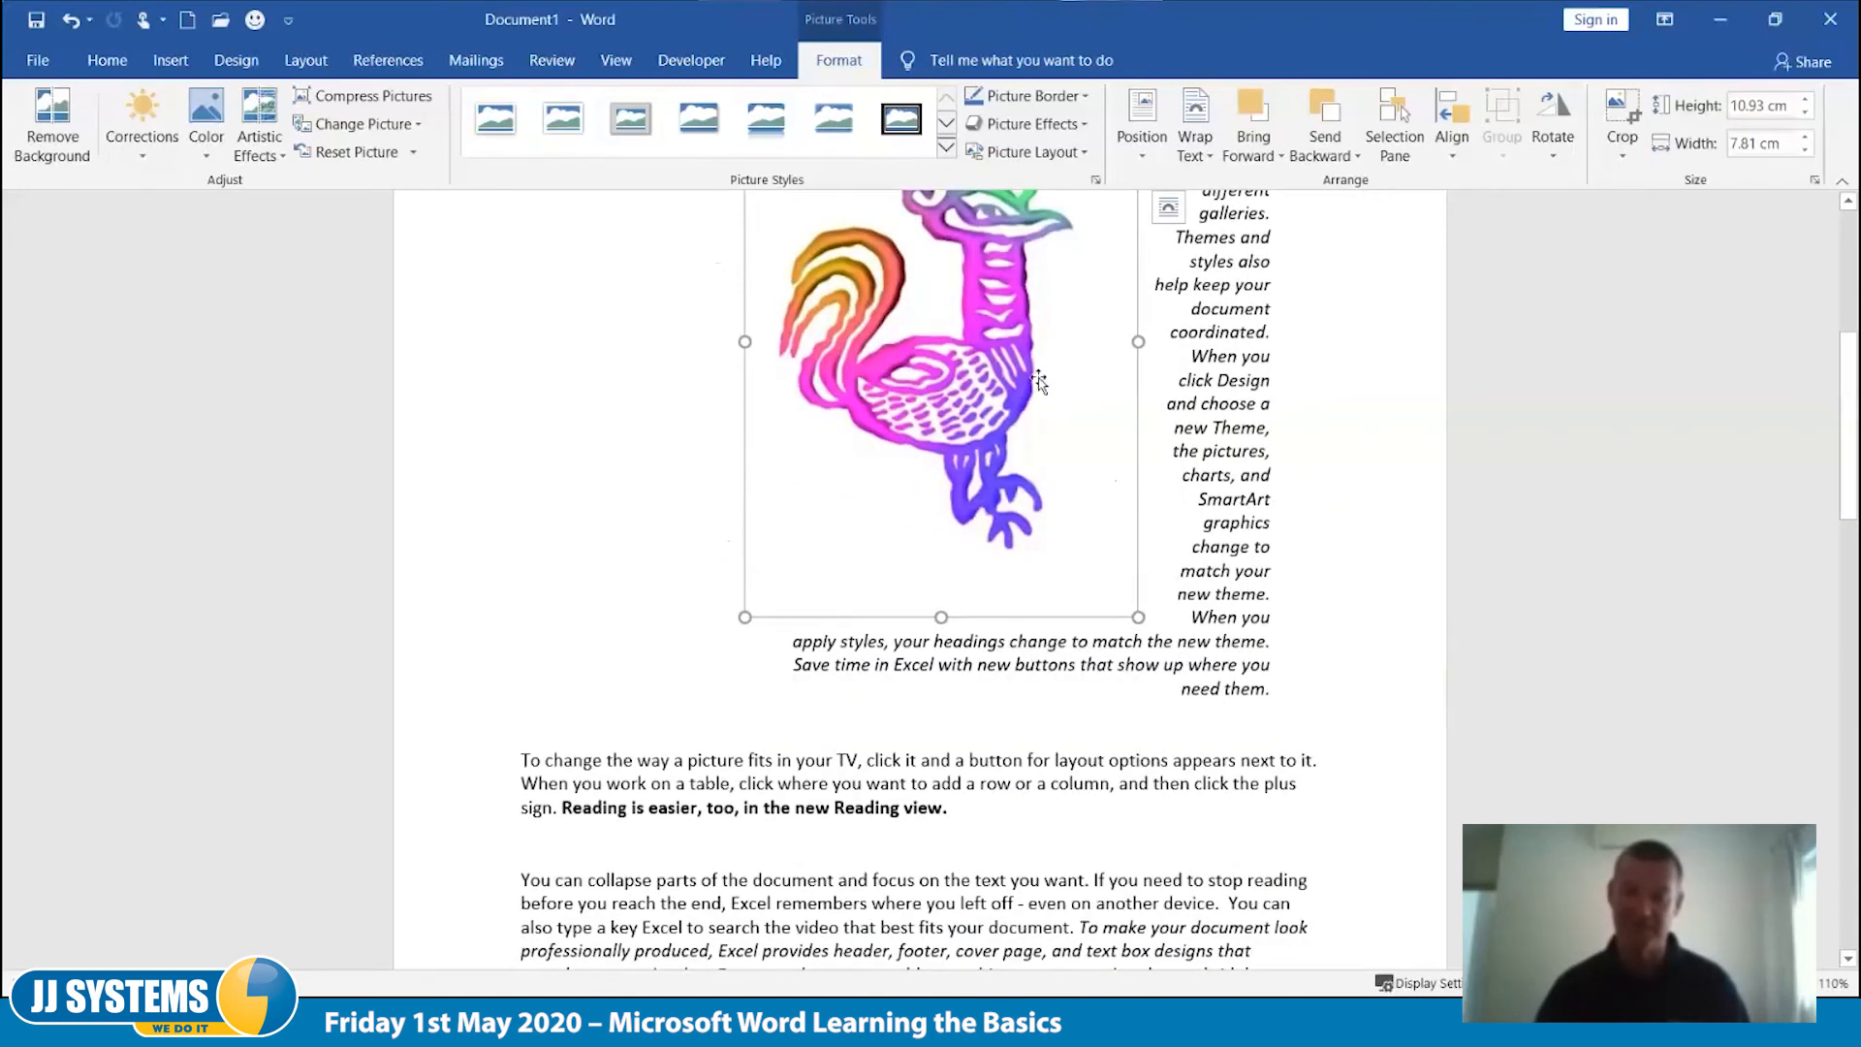
left_click_drag(1039, 486, 962, 736)
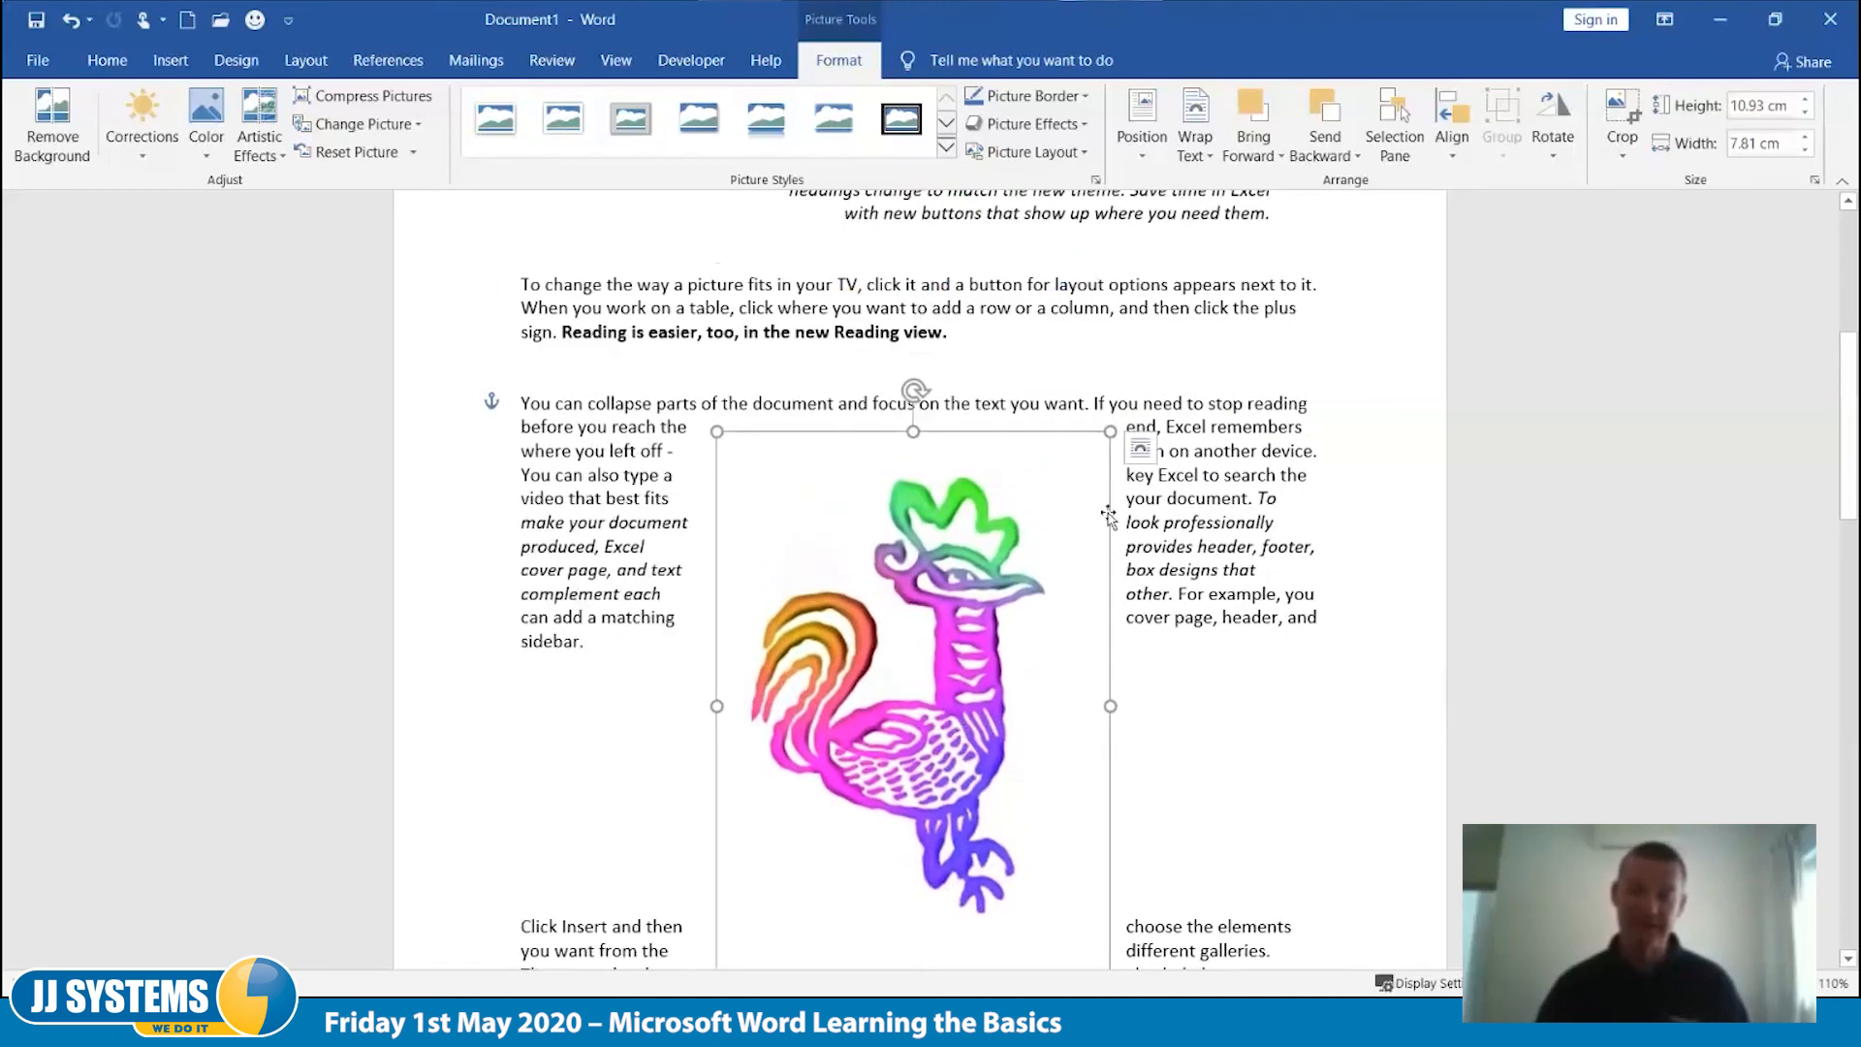
Step: Try Tight text wrapping on the rooster picture
left_click(1140, 448)
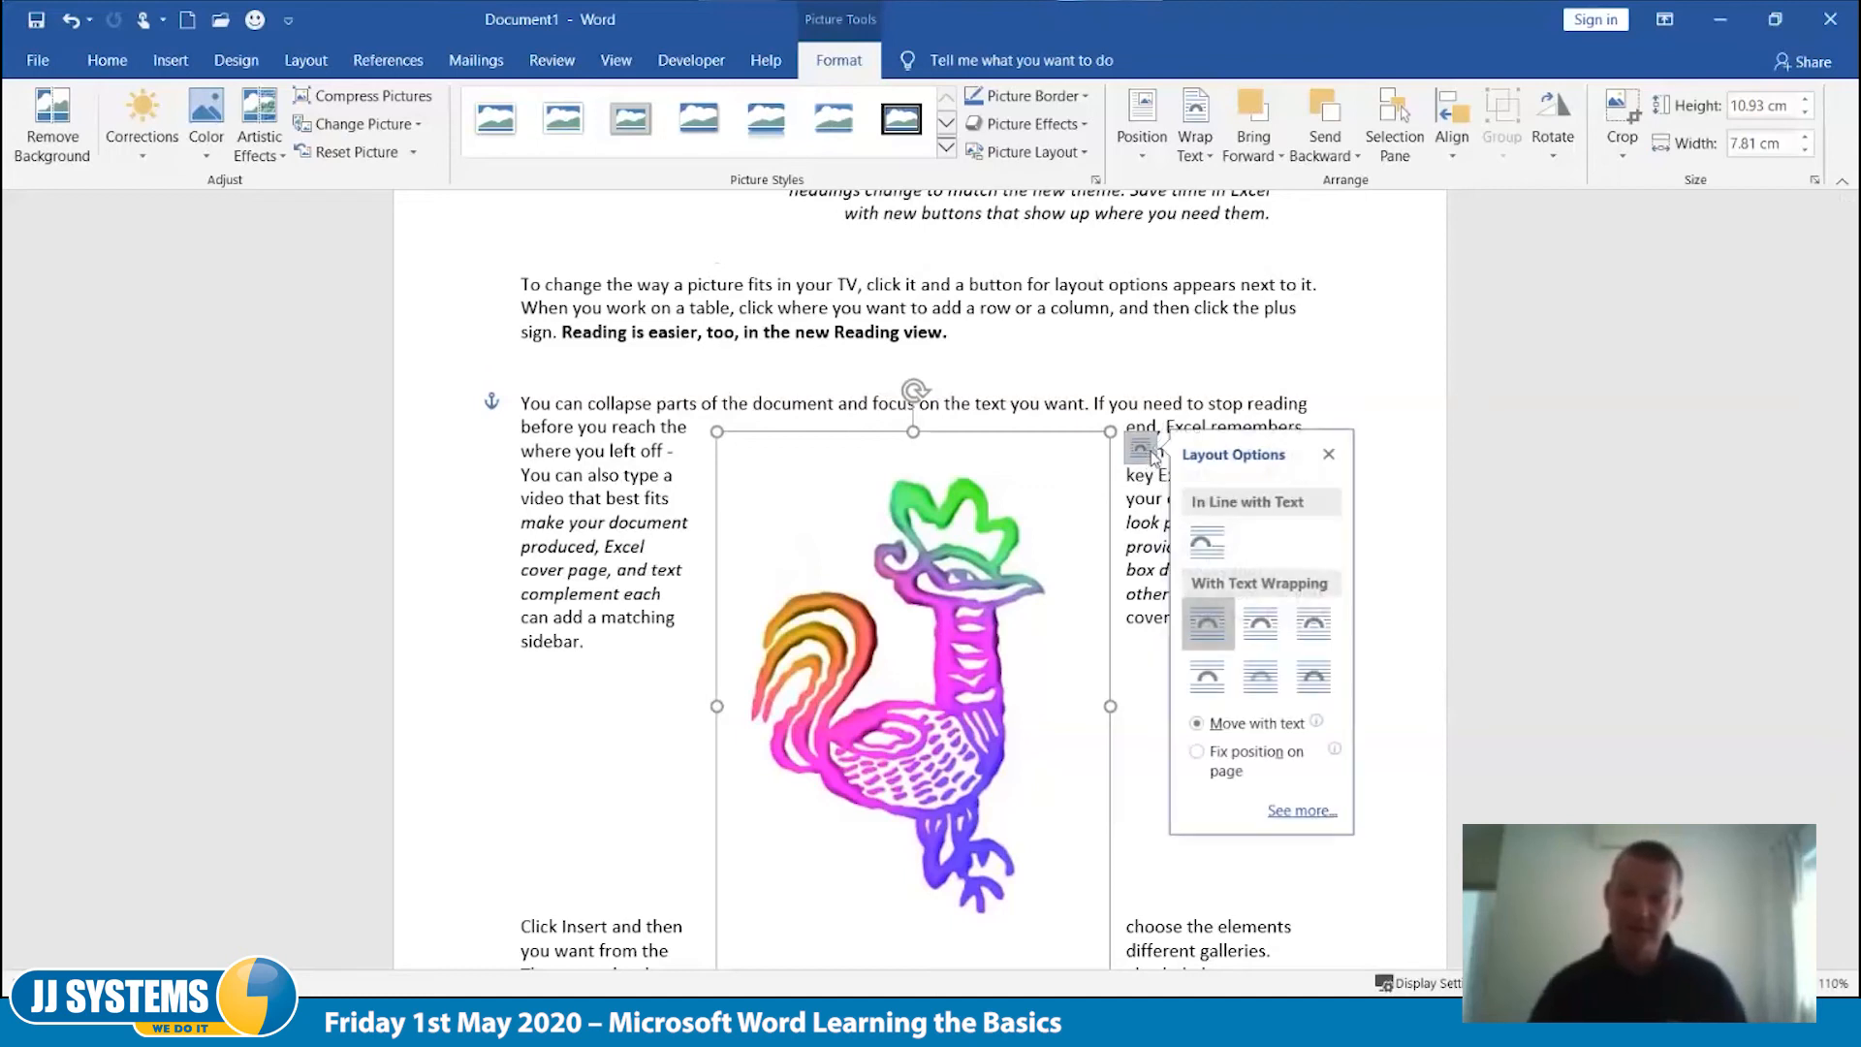
left_click(1269, 643)
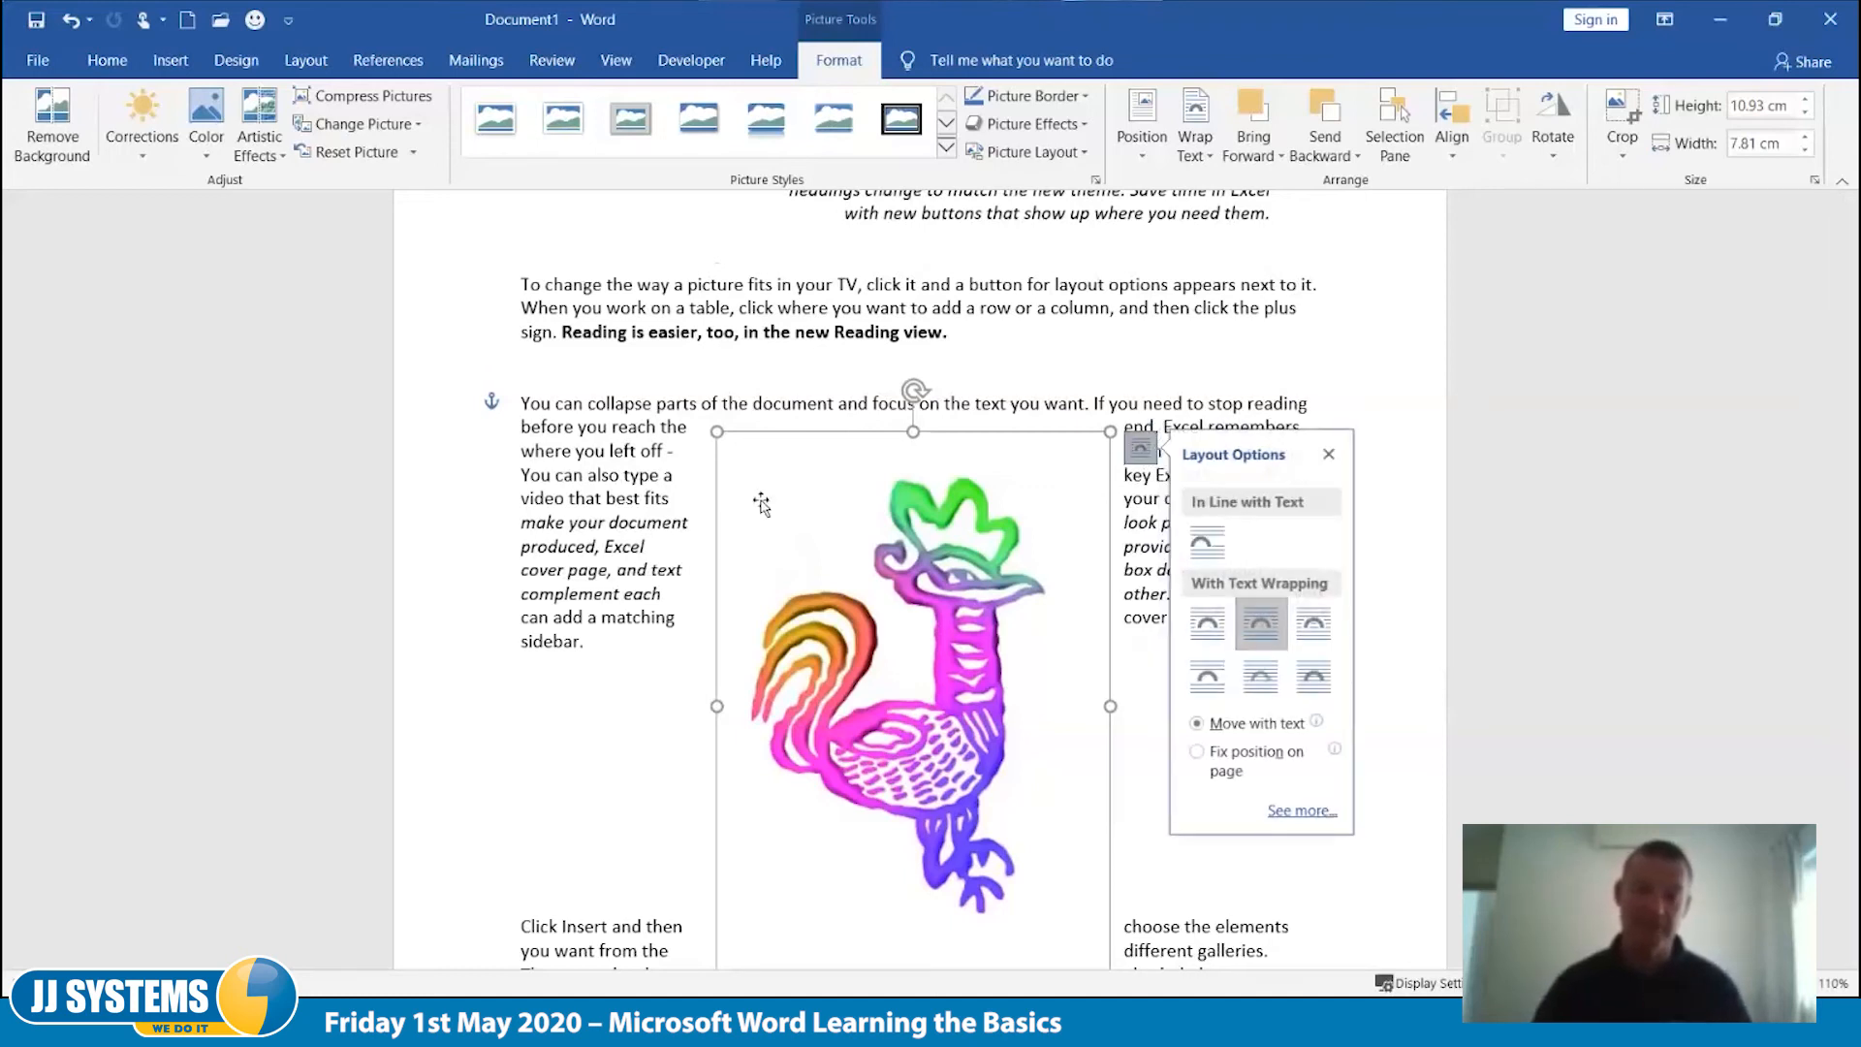
left_click(1207, 354)
left_click(733, 490)
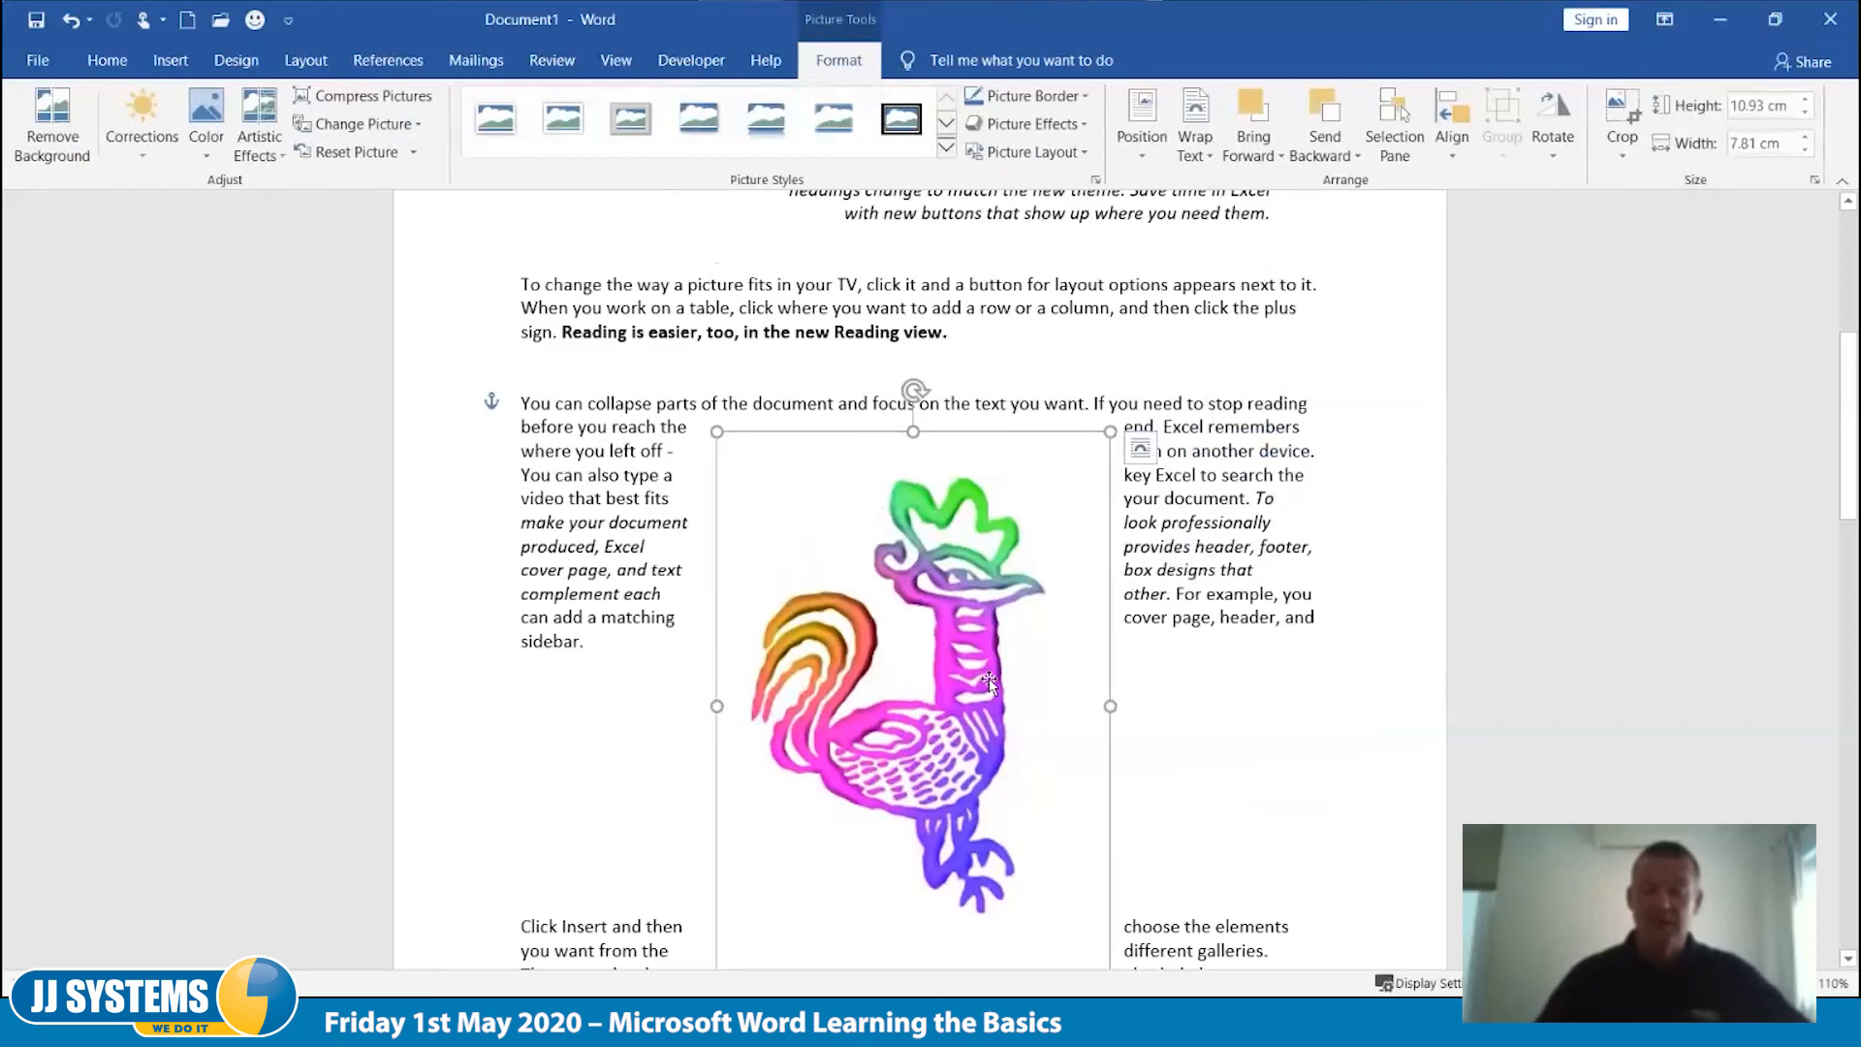
Step: Try Through text wrapping on the rooster picture
left_click(1142, 454)
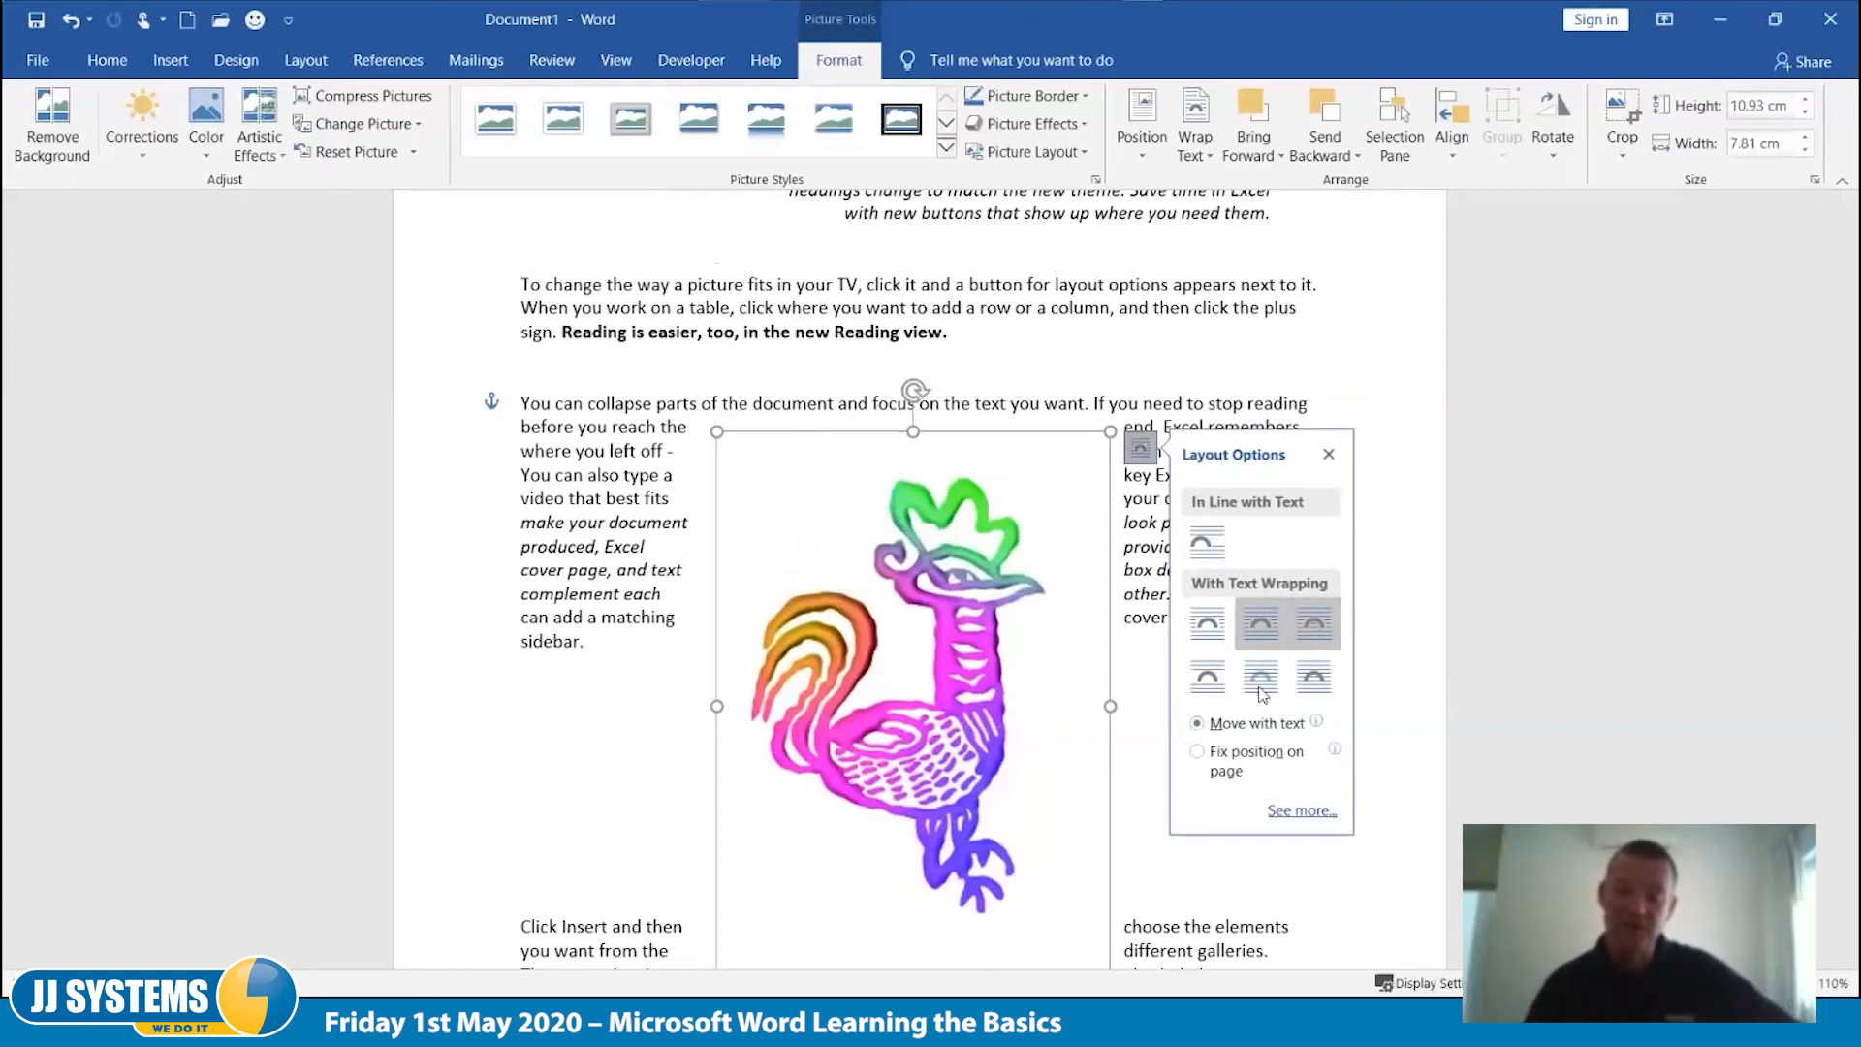
left_click(1316, 629)
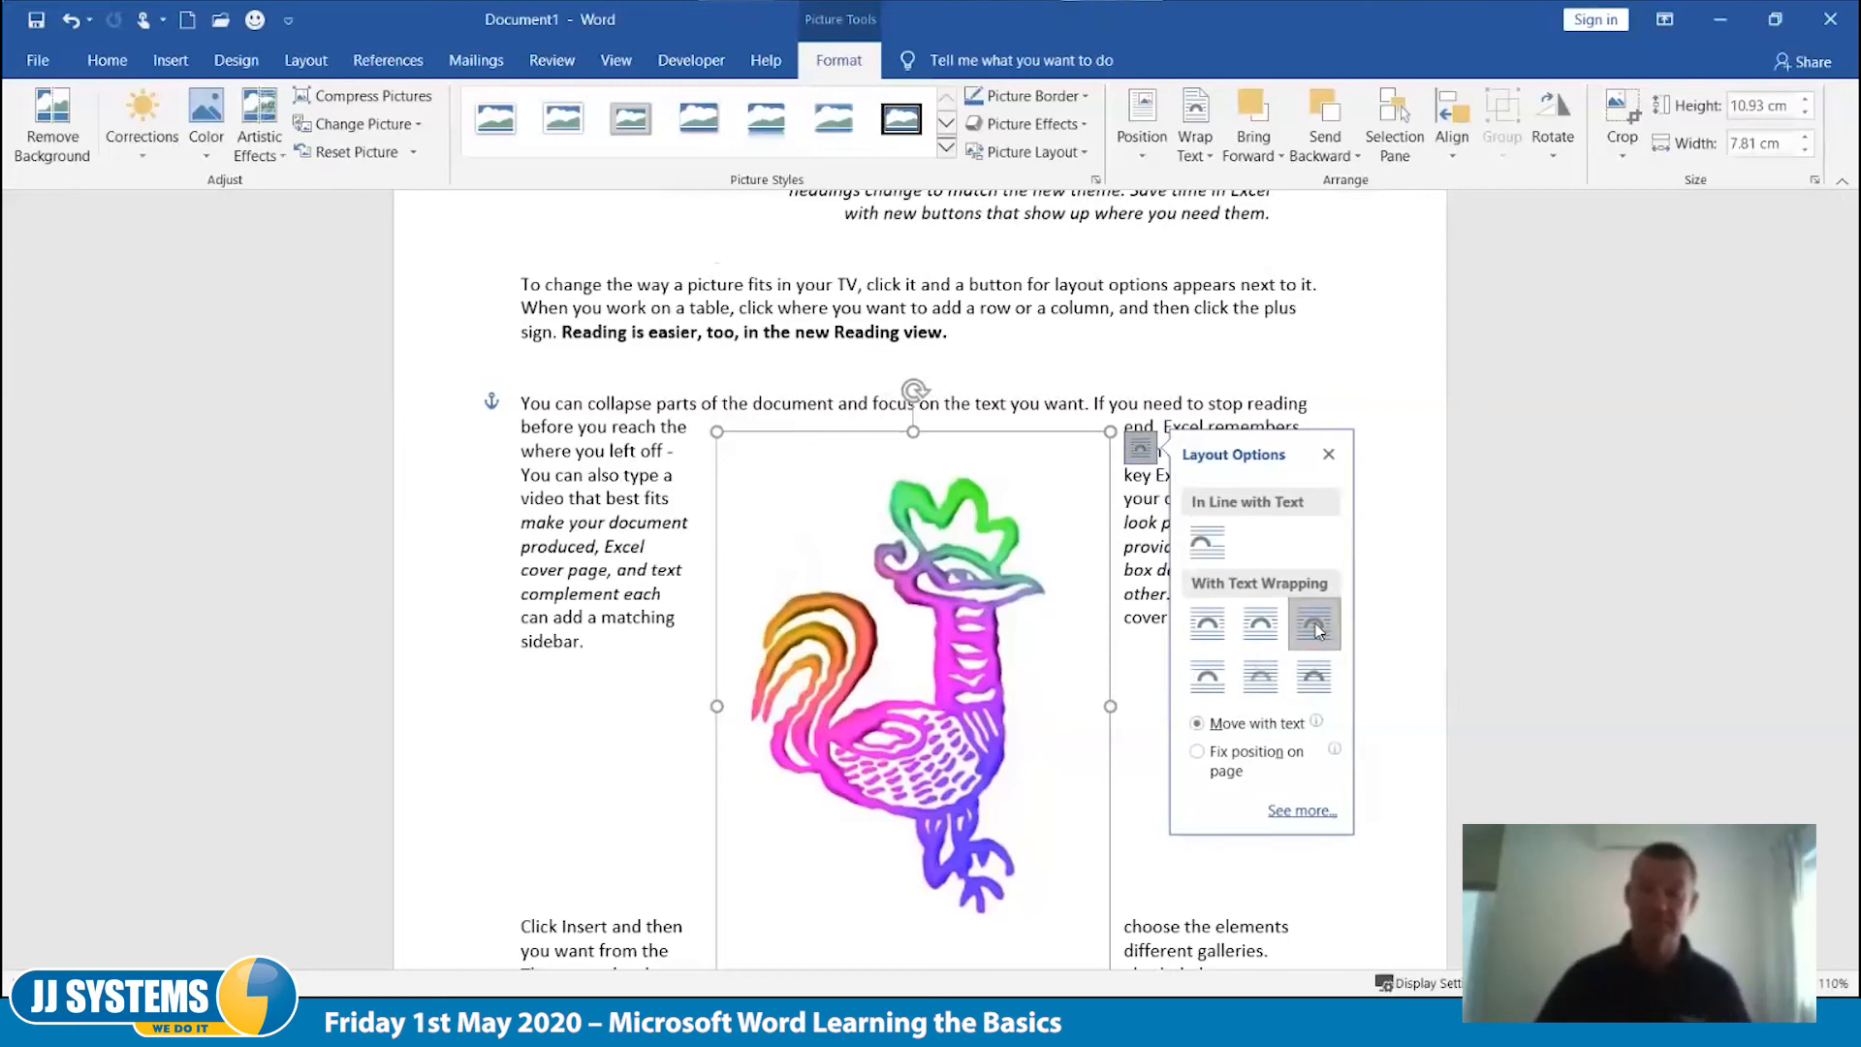
left_click(1343, 386)
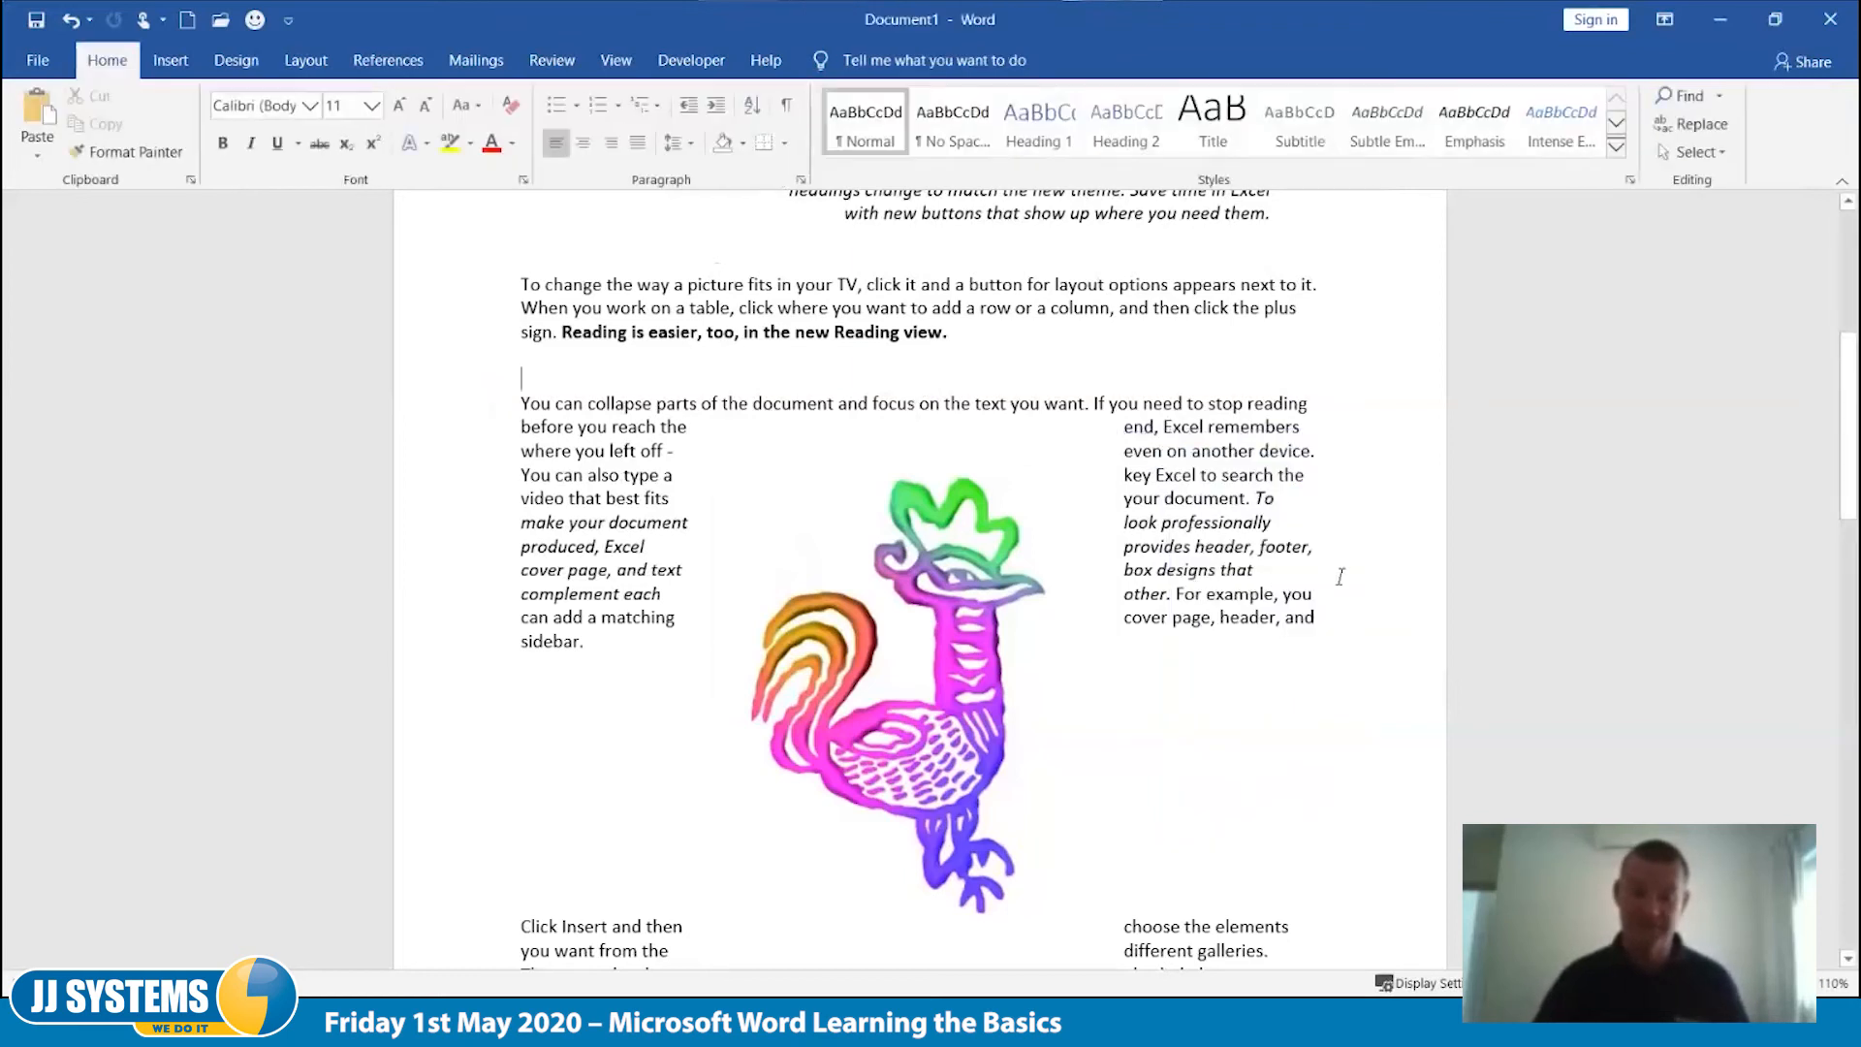
Step: Place the rooster picture Behind Text and move it up across the "To change the way" and "You can collapse parts" paragraphs
left_click(1041, 634)
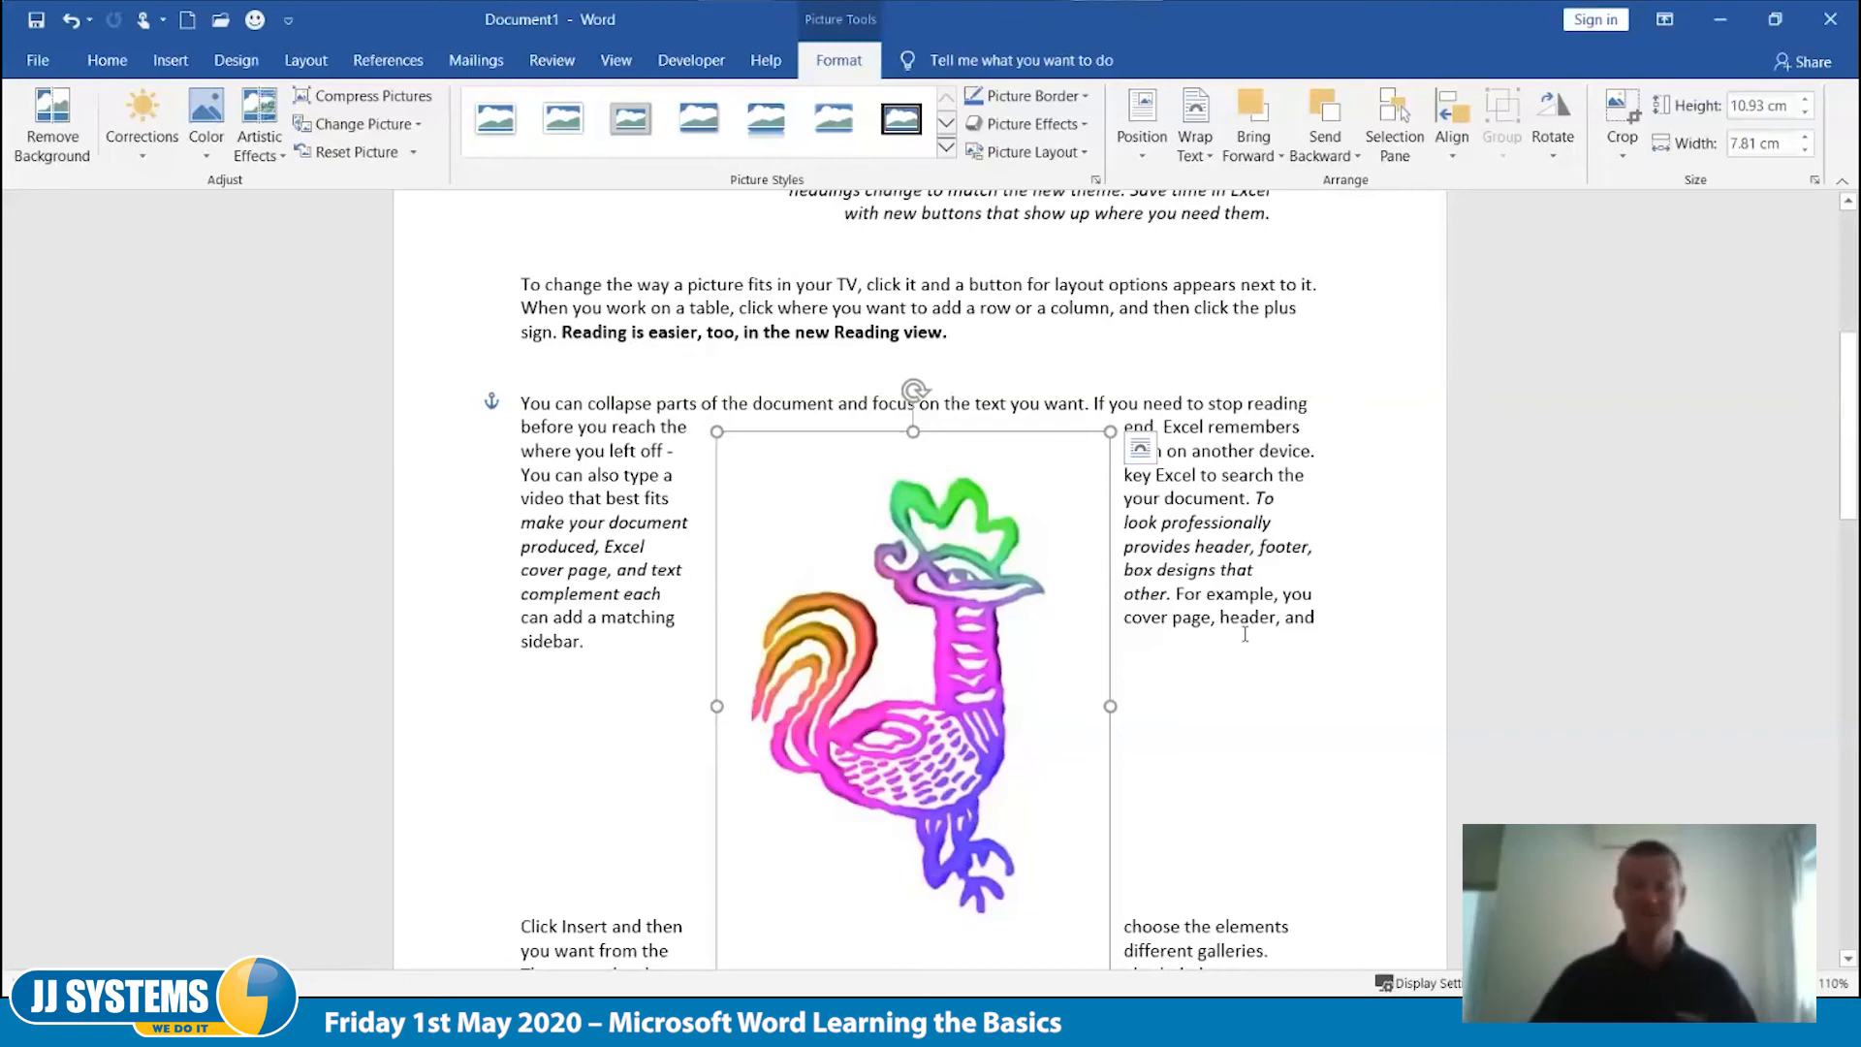
left_click(1142, 449)
left_click(1264, 690)
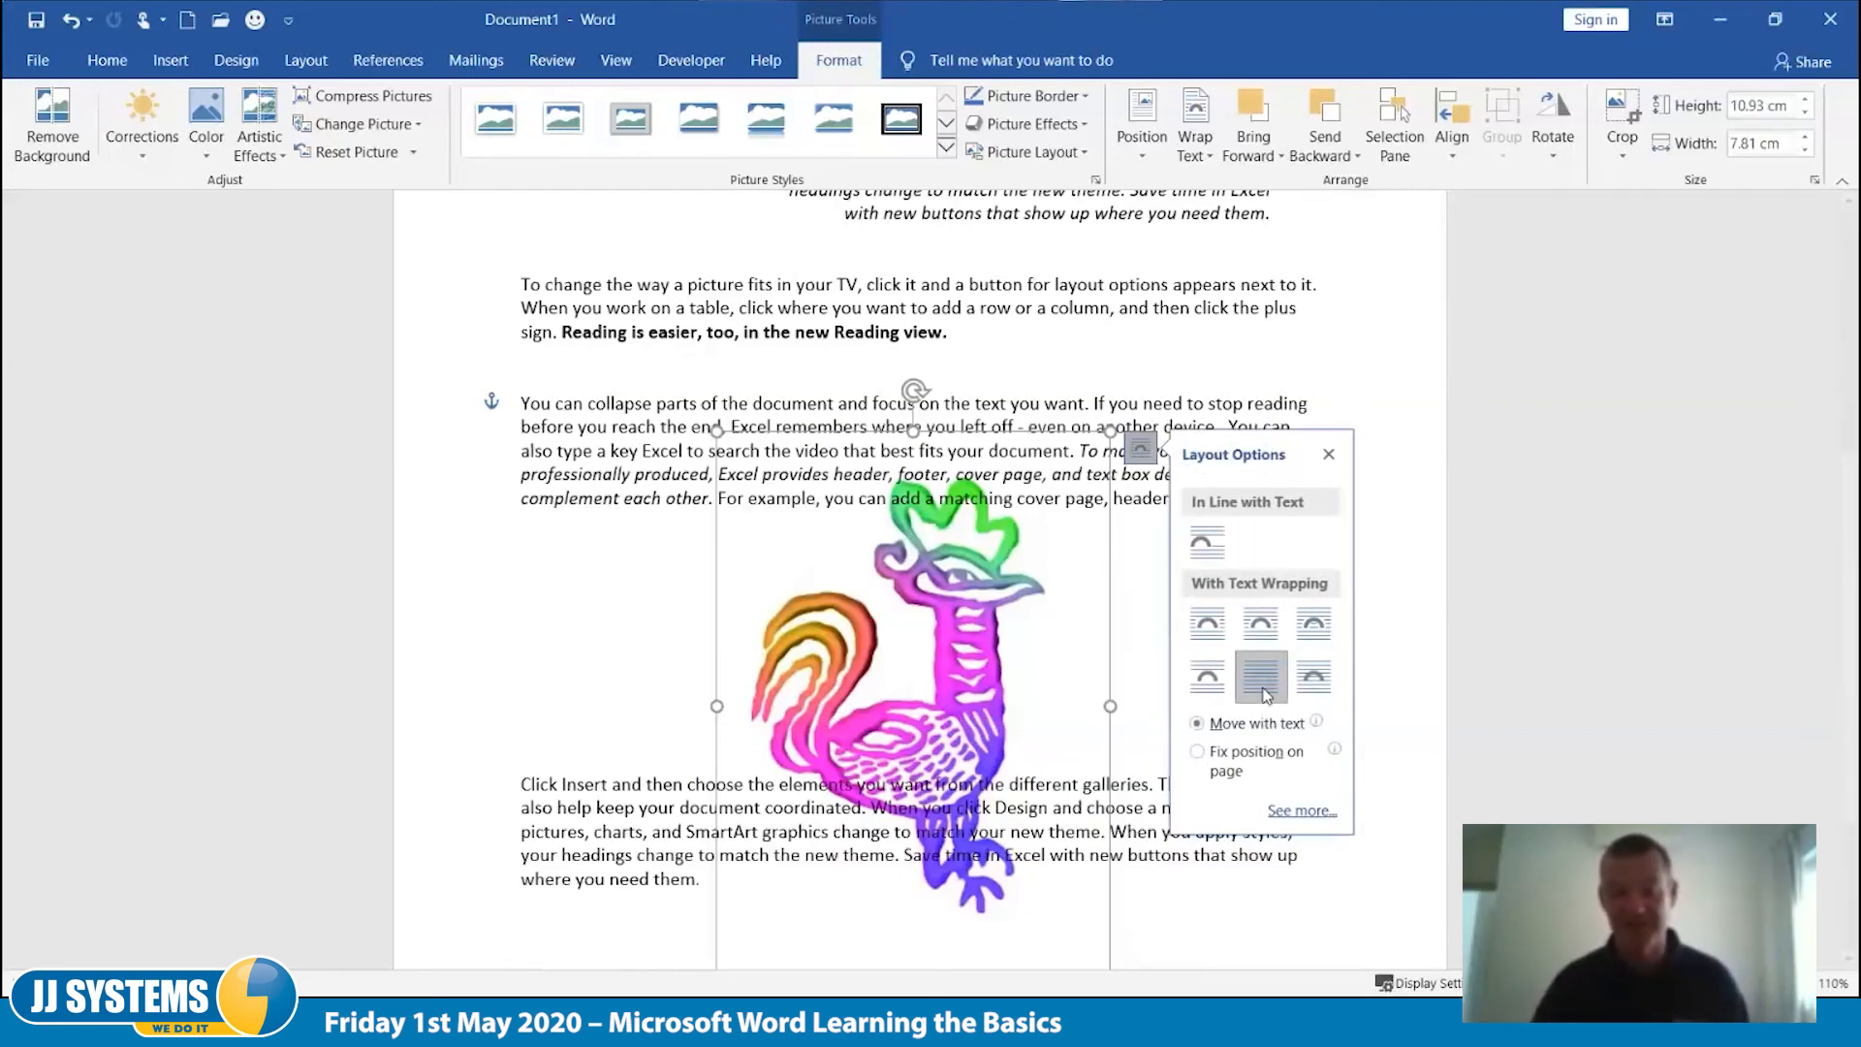
left_click(1160, 881)
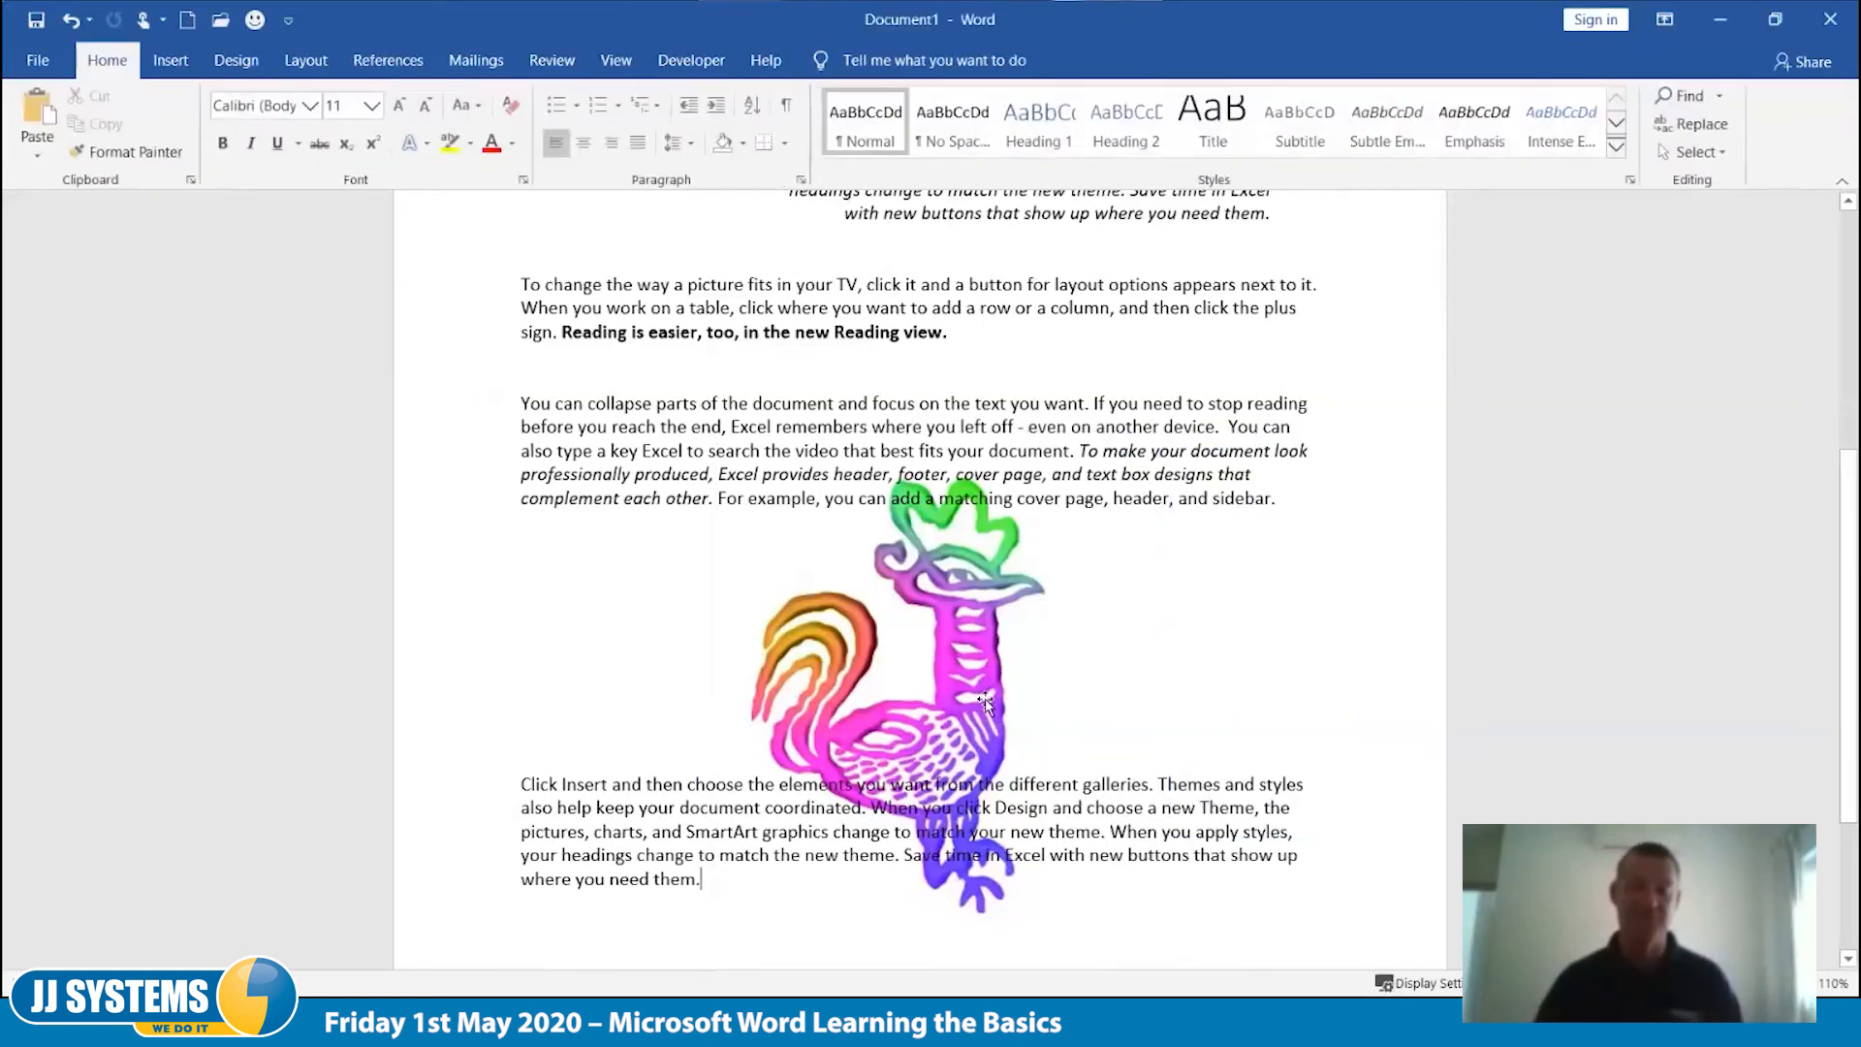
left_click_drag(955, 655, 890, 479)
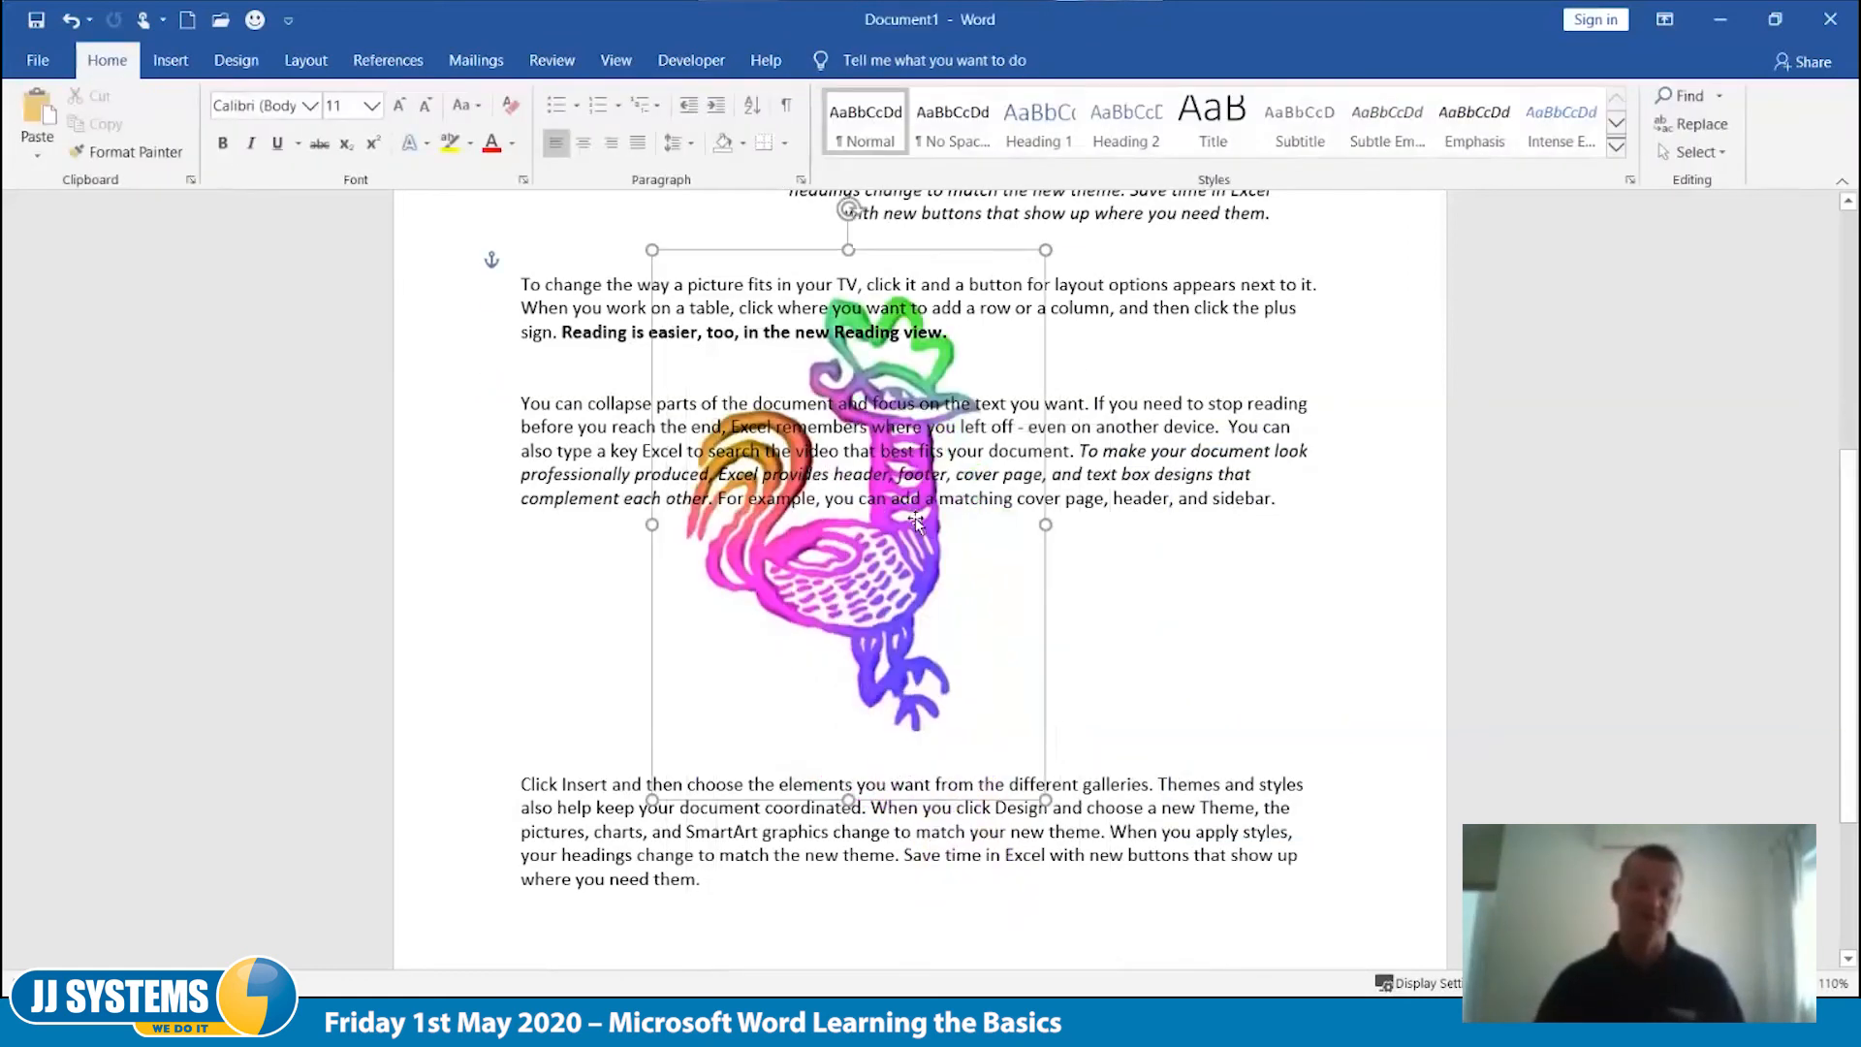
Step: Set the rooster picture to In Front of Text and move it down to cover the middle of the lower paragraphs
right_click(965, 627)
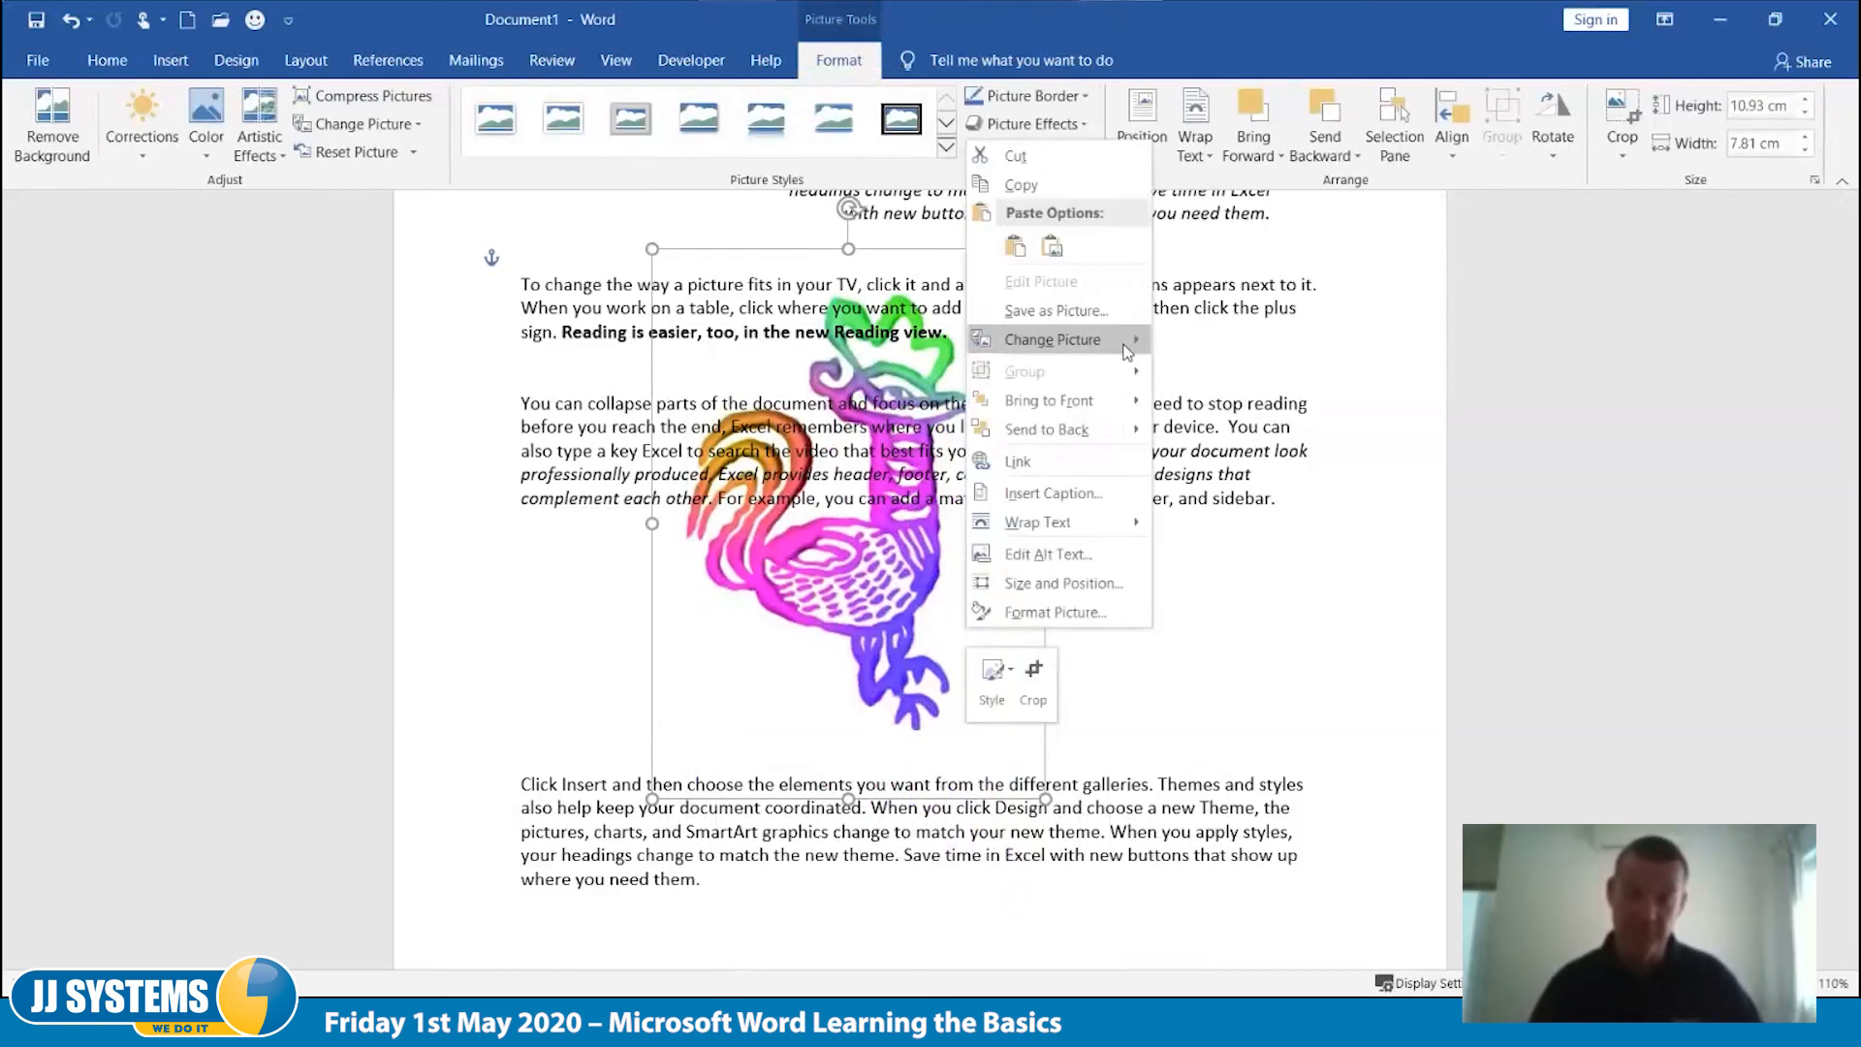
key("Escape")
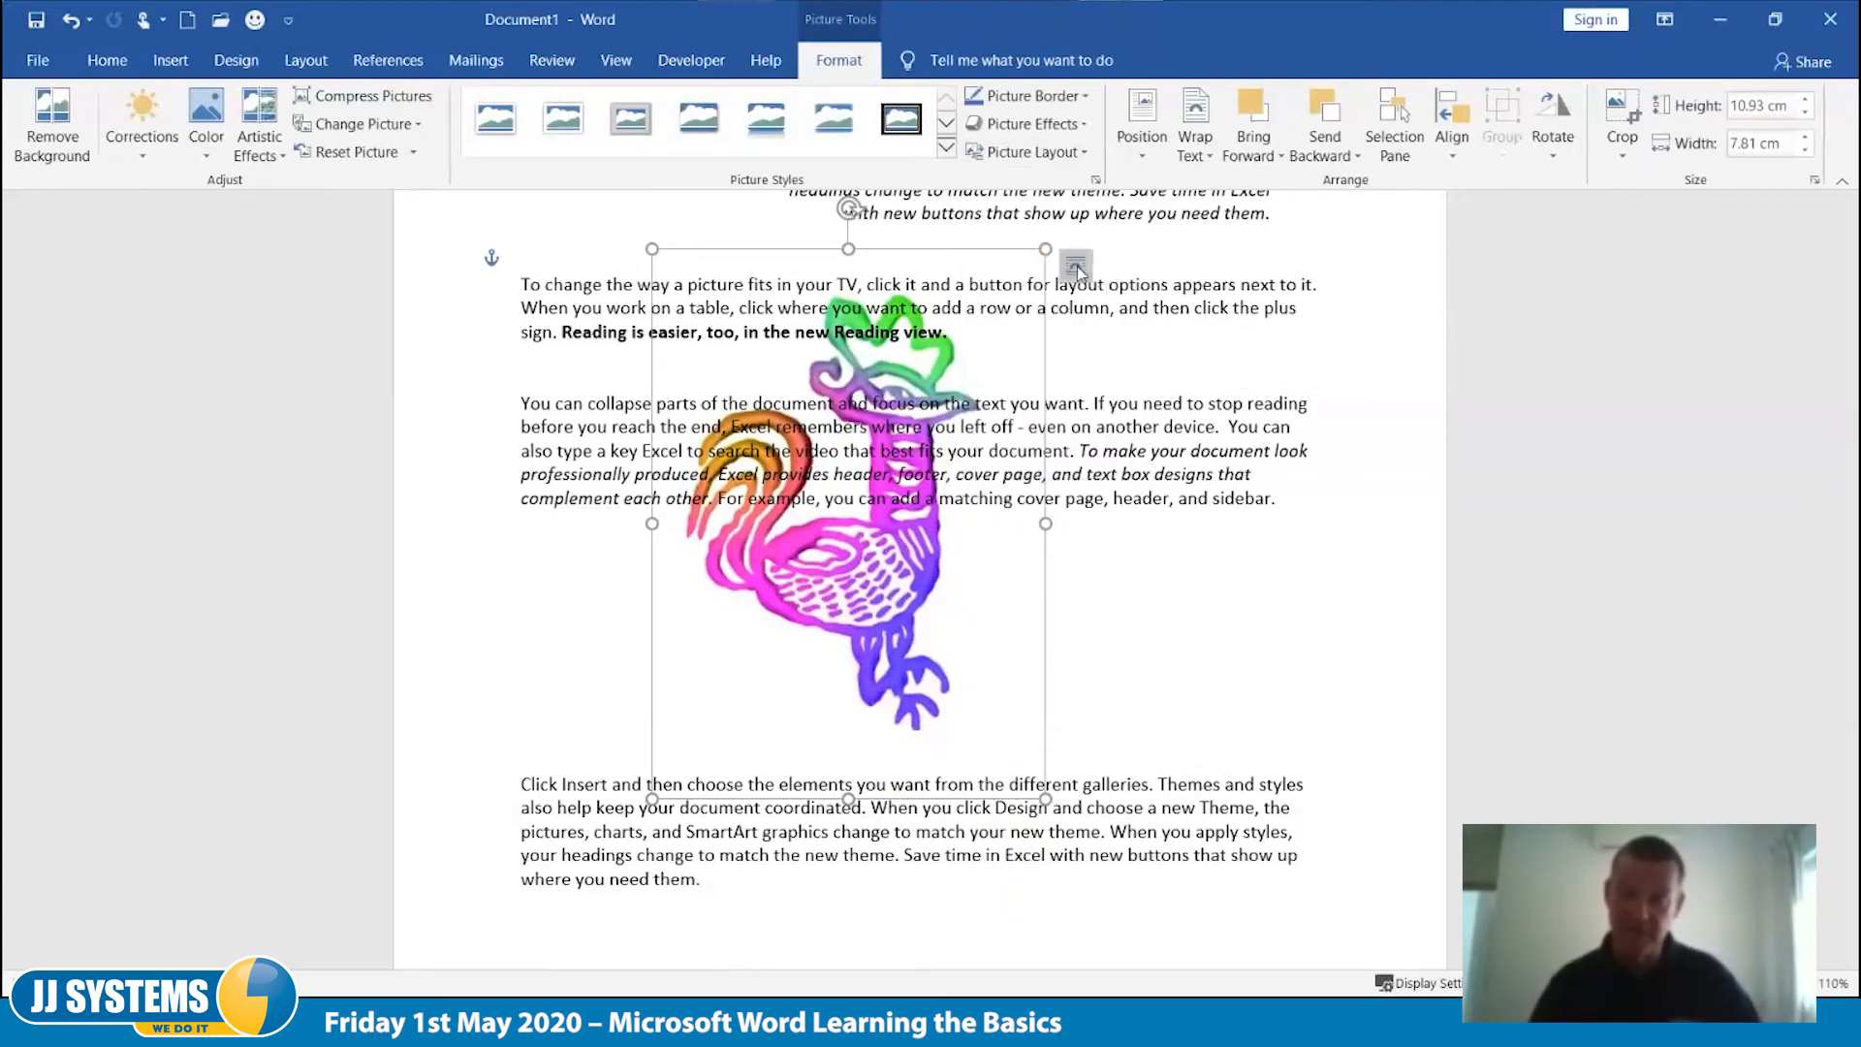
left_click(1075, 265)
left_click(1251, 497)
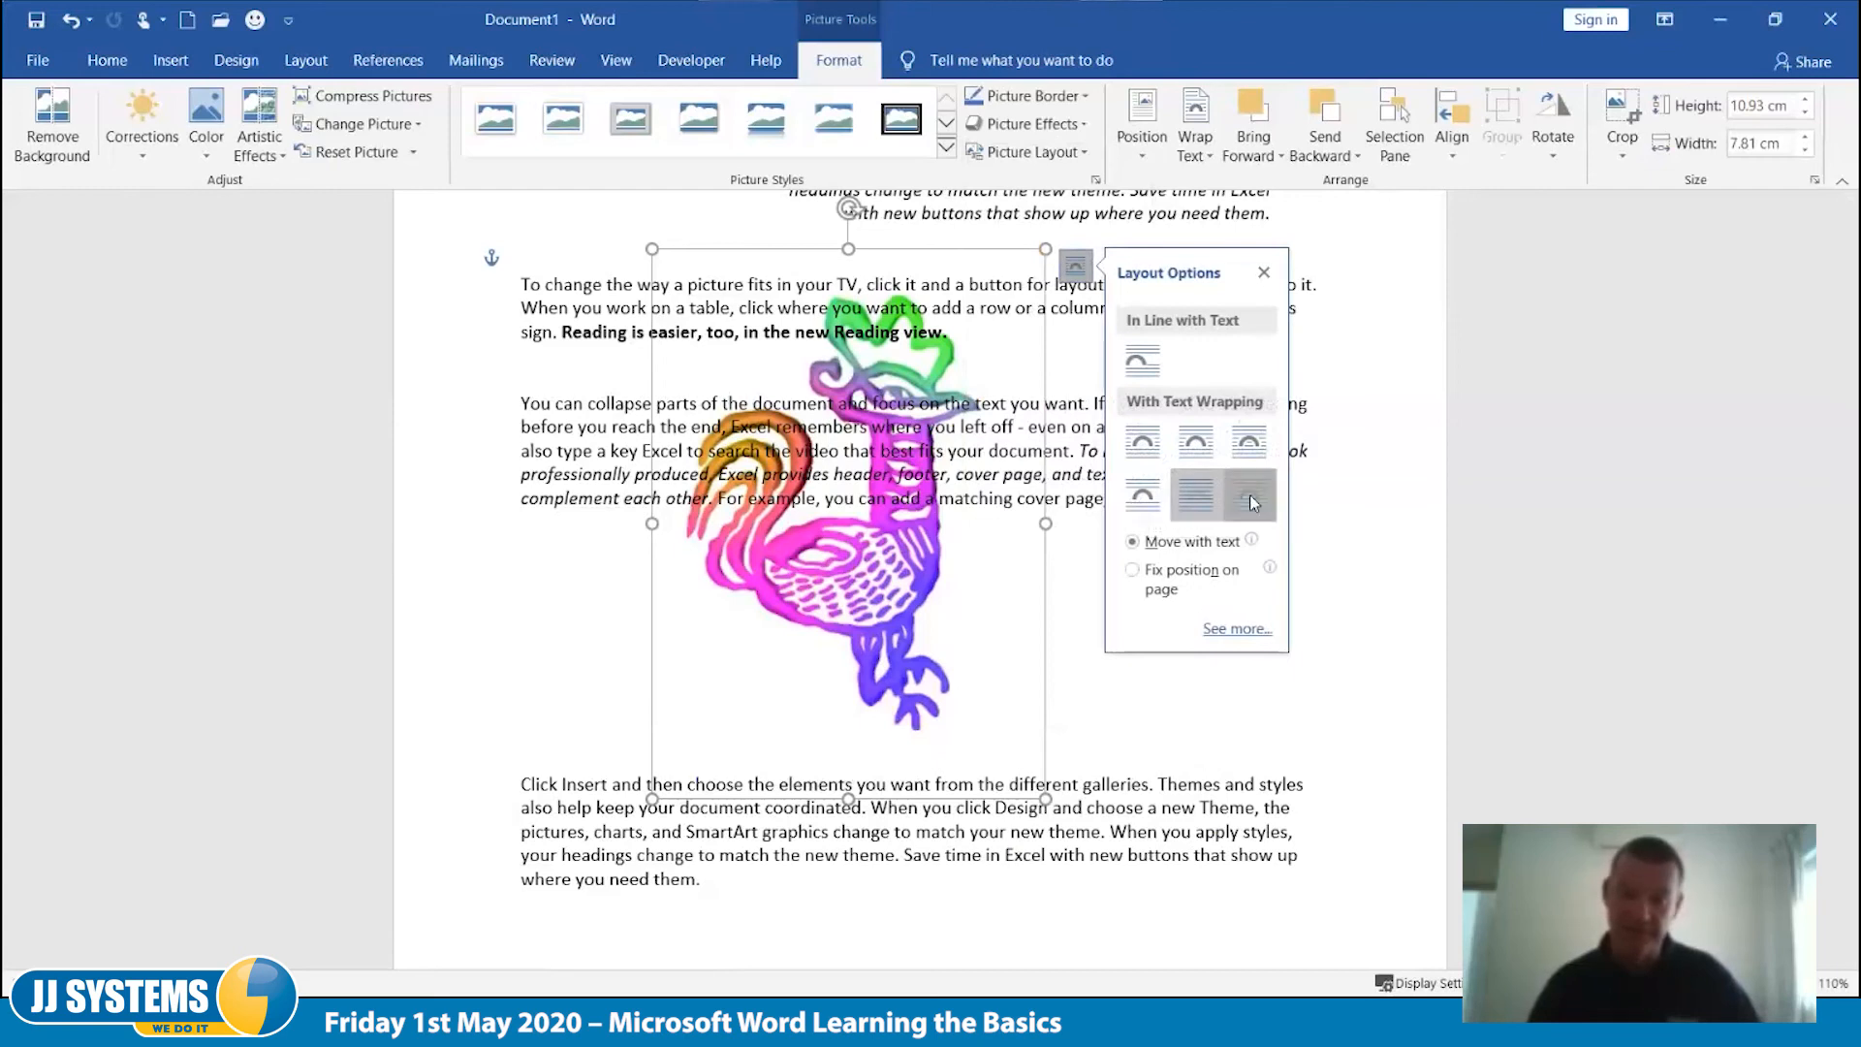
left_click(1188, 775)
left_click_drag(860, 508, 925, 587)
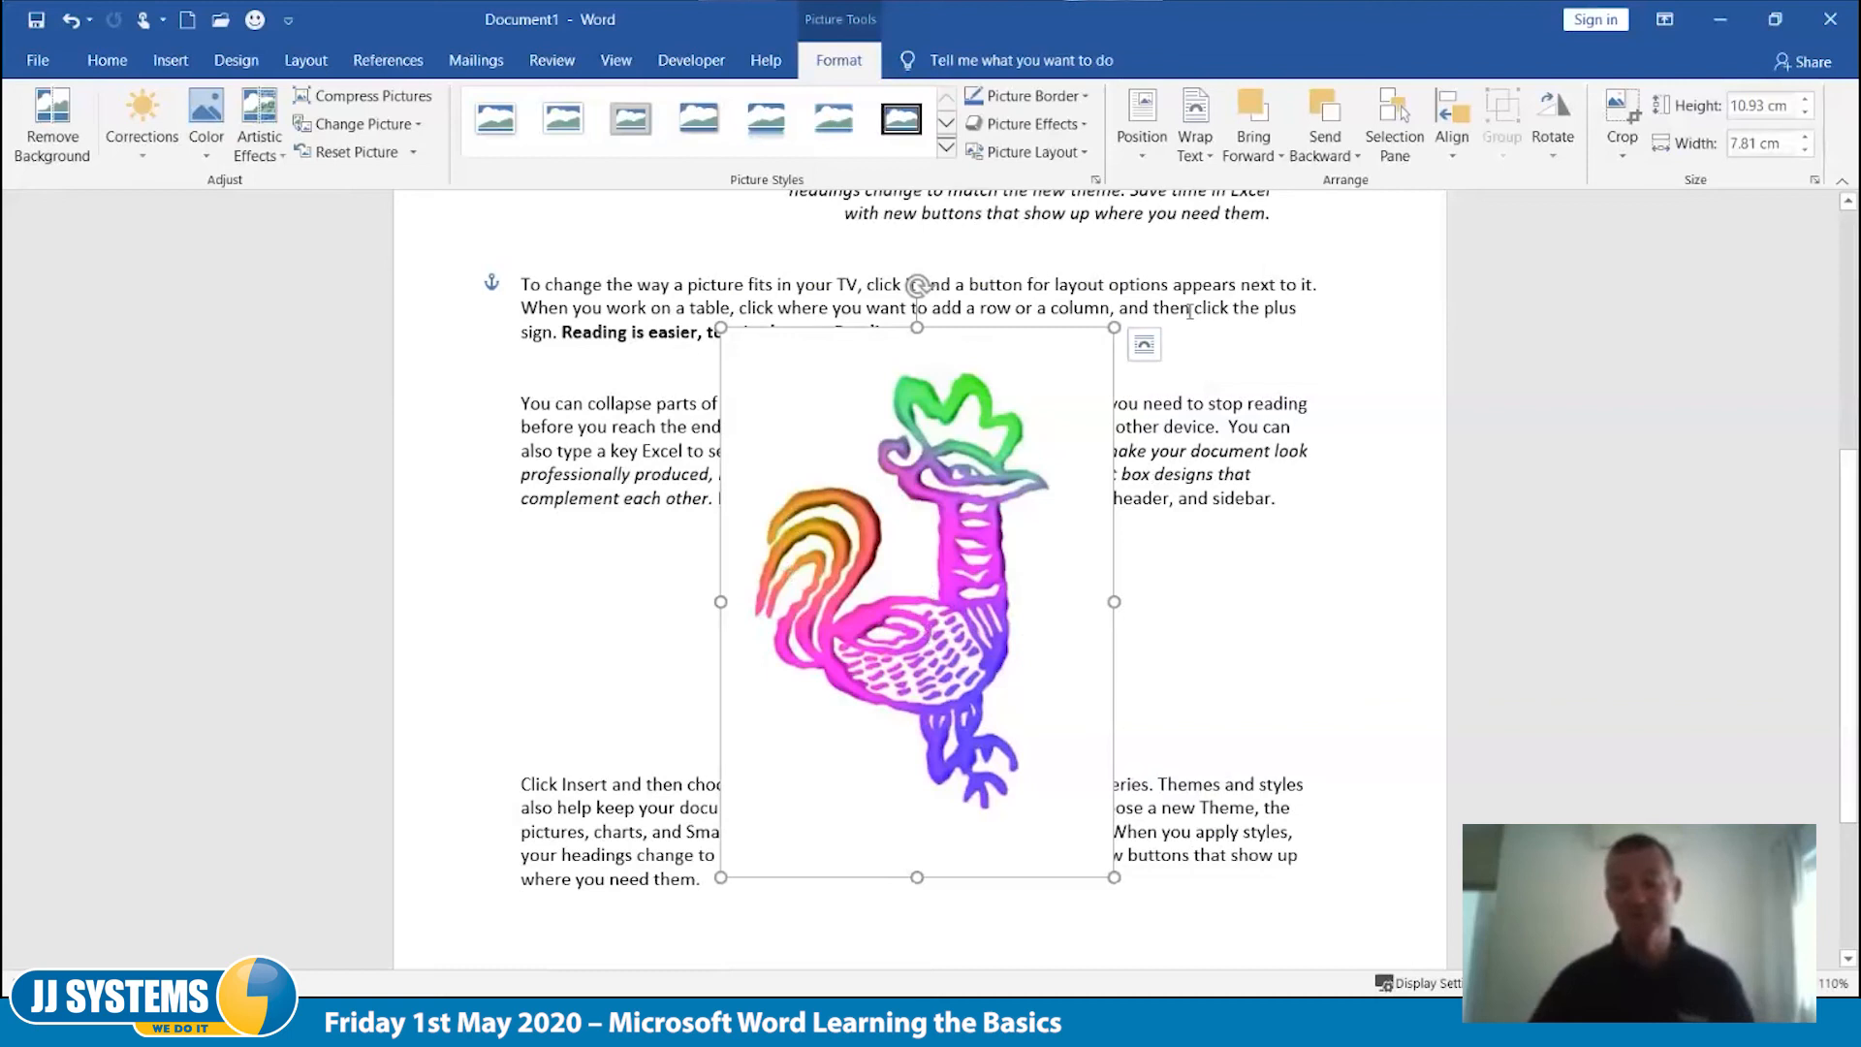
Step: Set the rooster picture In Line with Text and shrink it proportionally to about half its size
left_click(1144, 344)
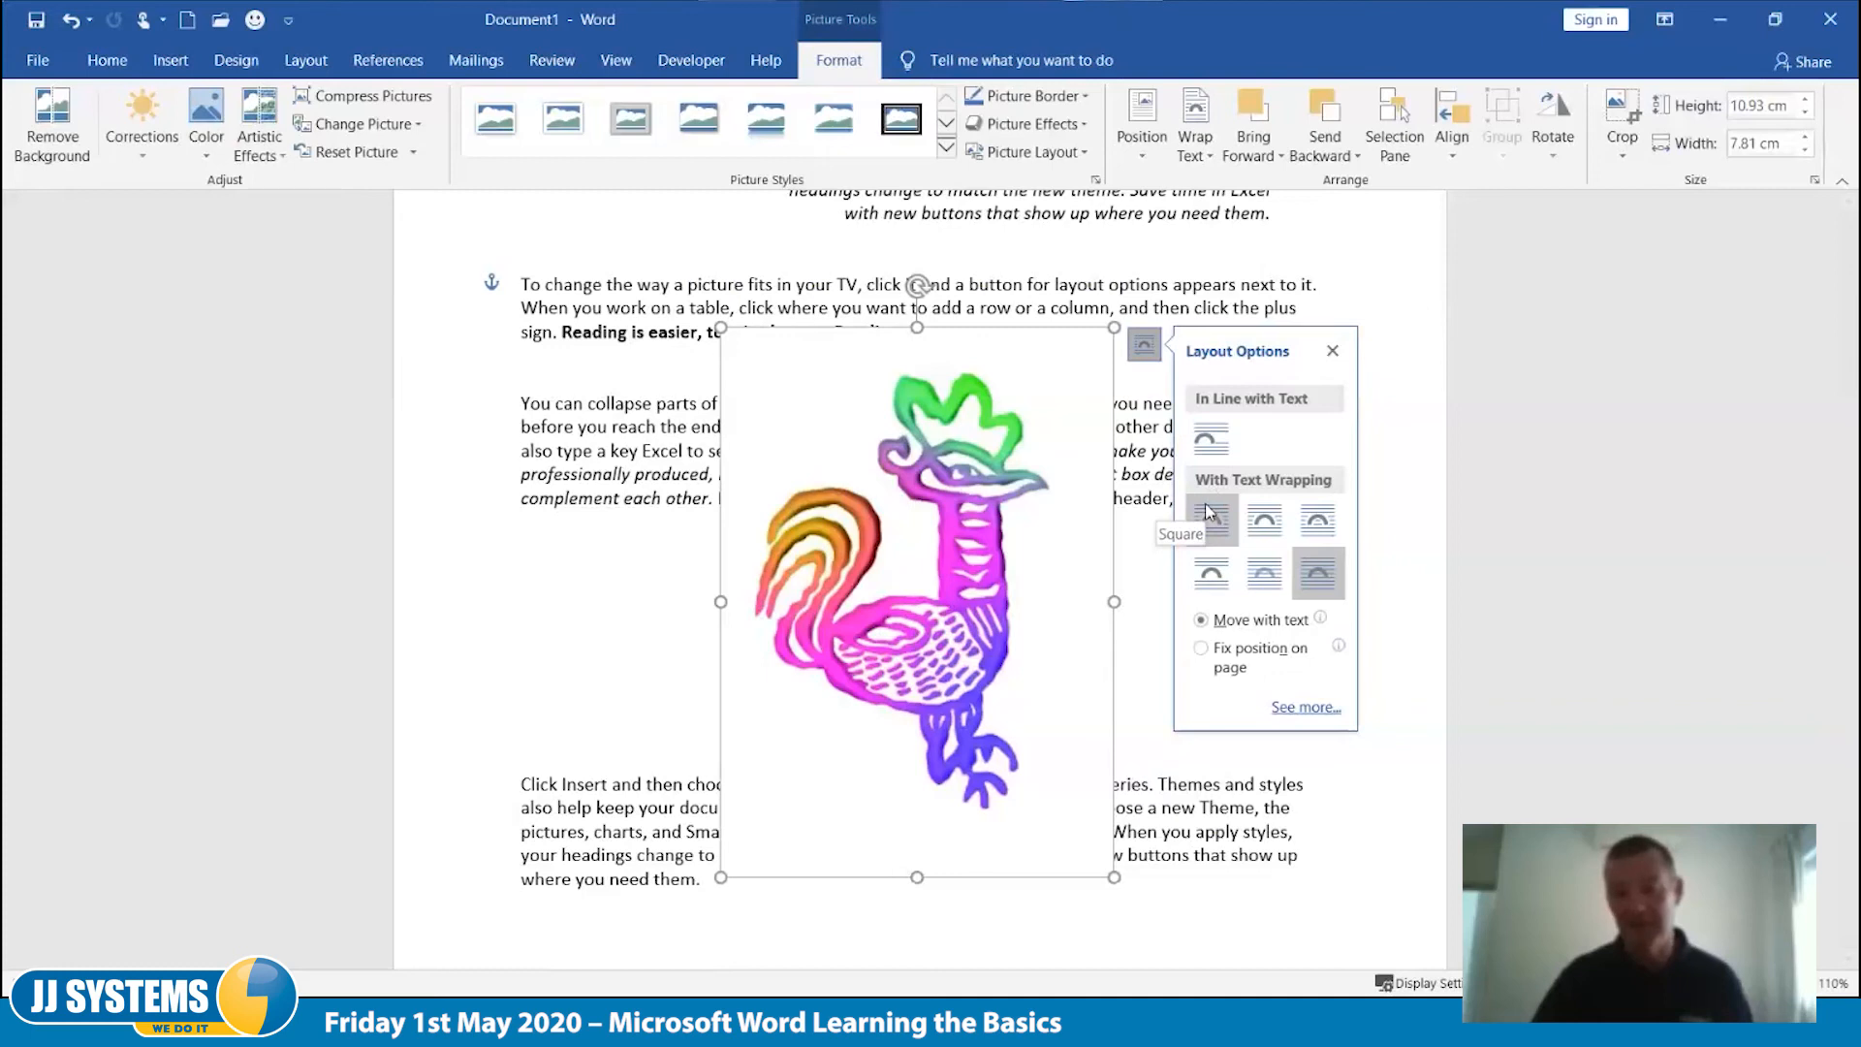
left_click(1211, 441)
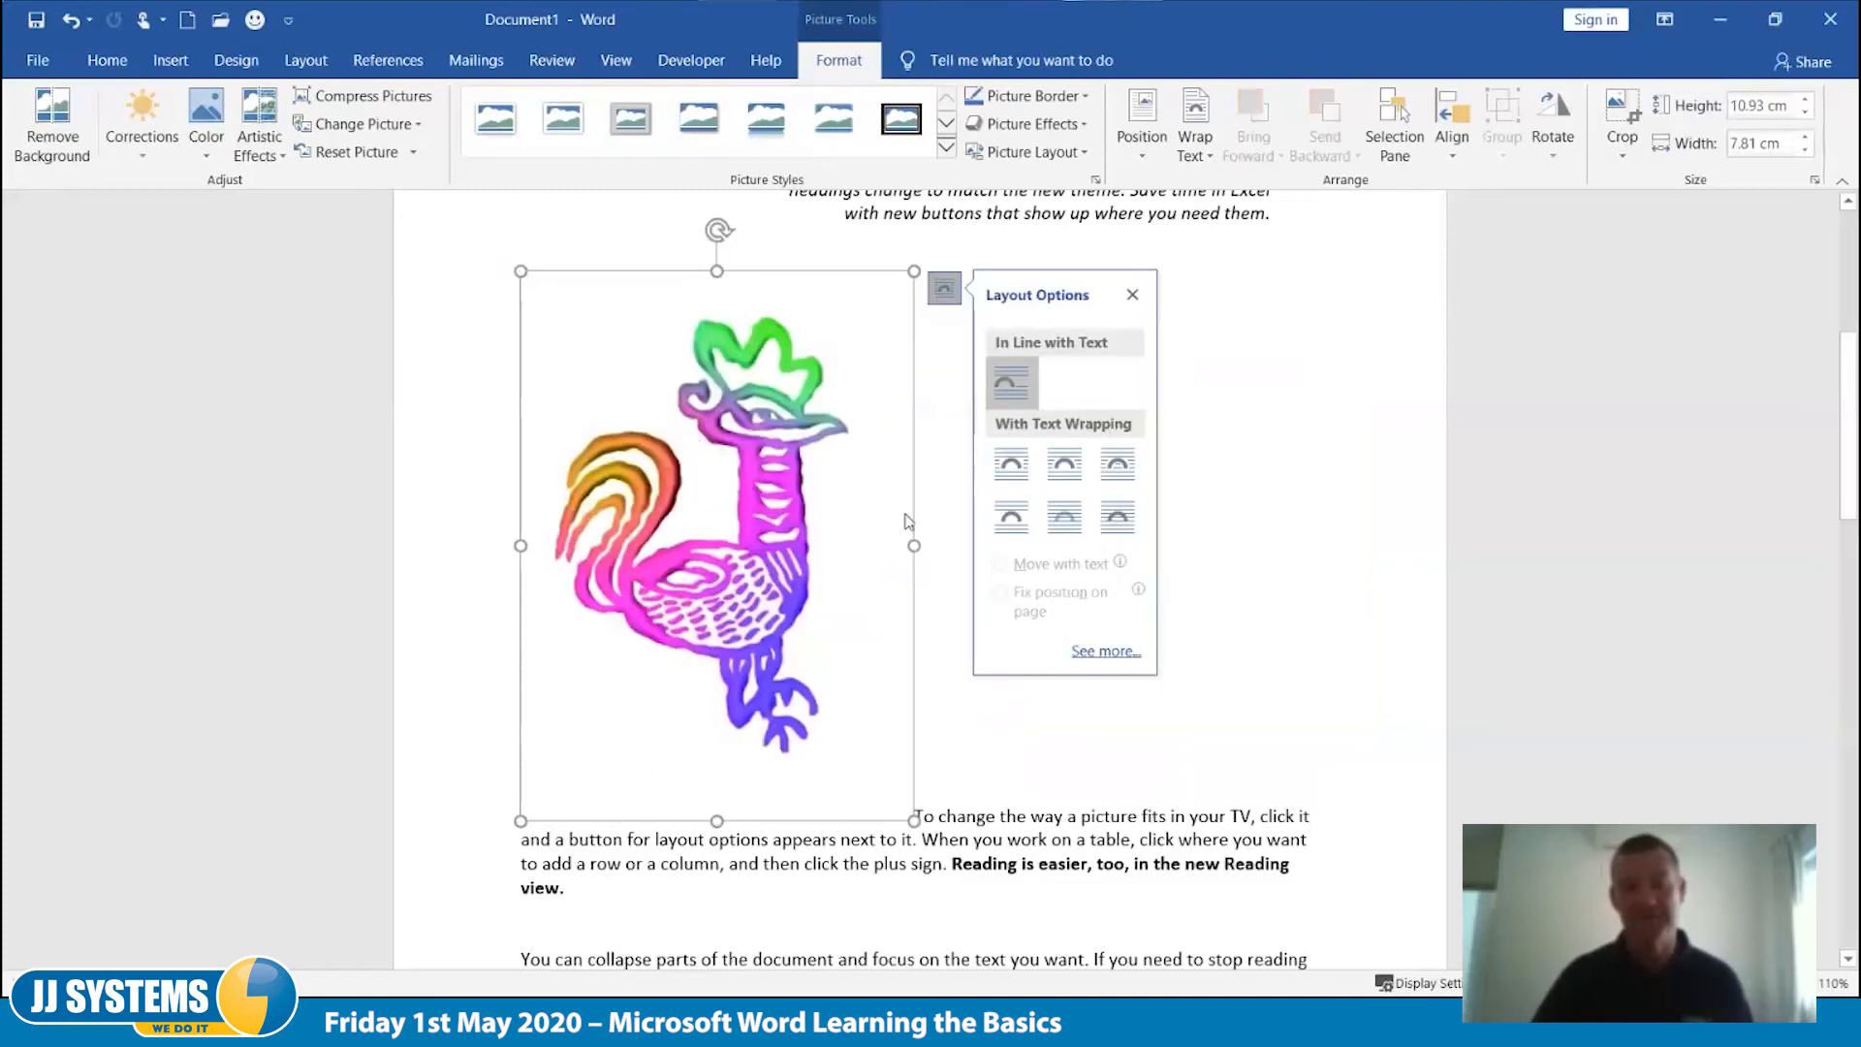
left_click(937, 547)
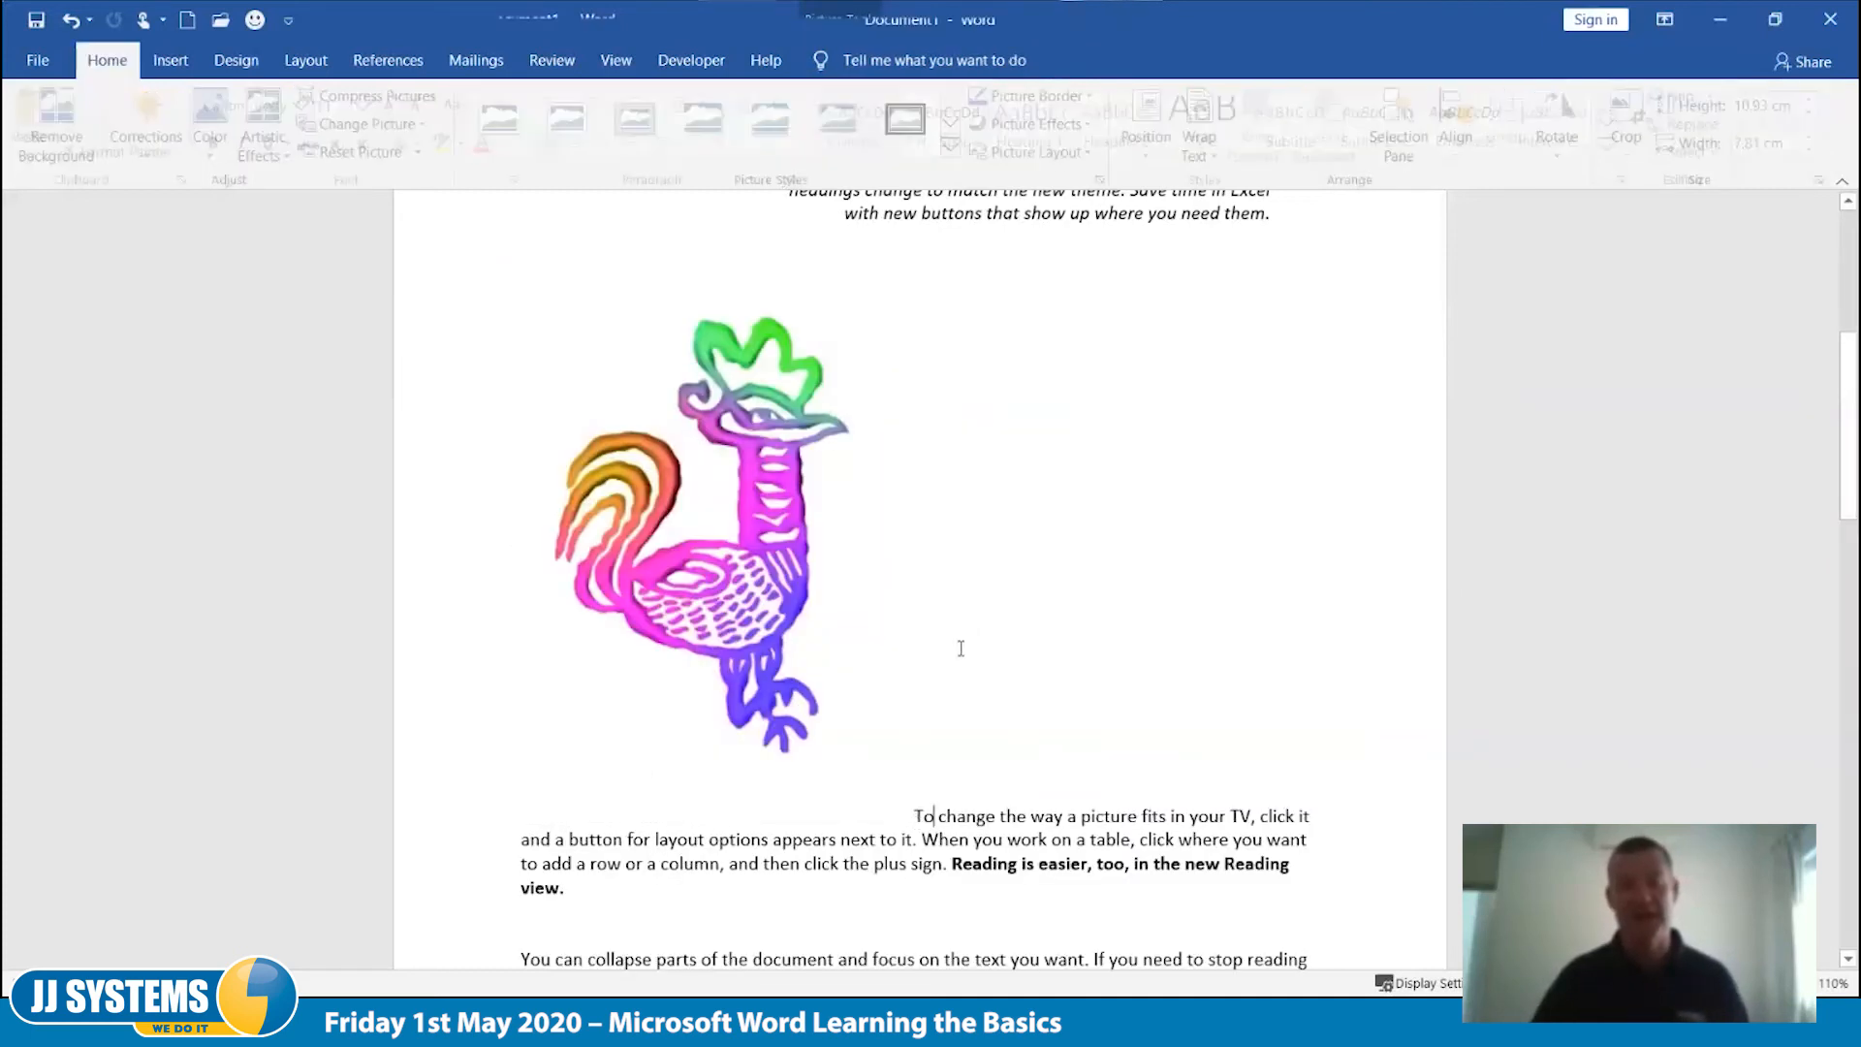
left_click(885, 725)
left_click_drag(914, 810, 678, 557)
Step: Center the "To change the way" paragraph that holds the rooster picture, then right-align it
left_click(1031, 477)
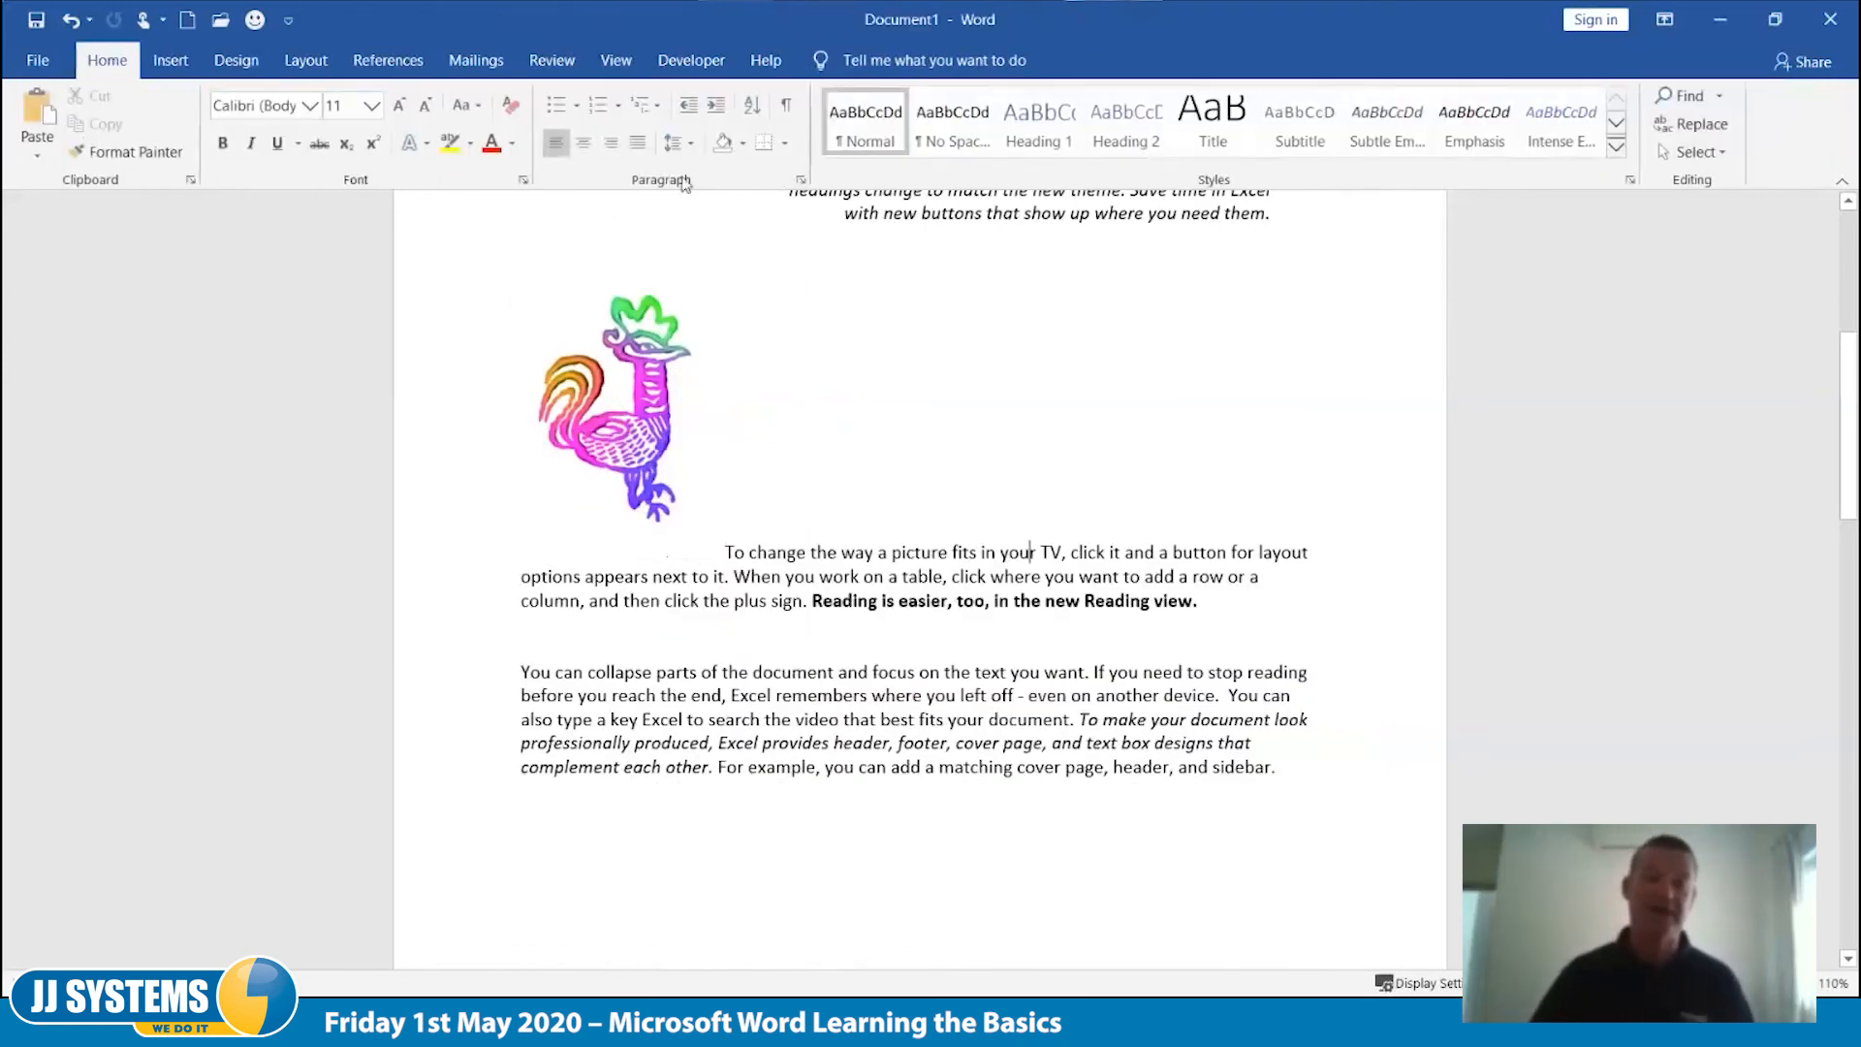
left_click(584, 145)
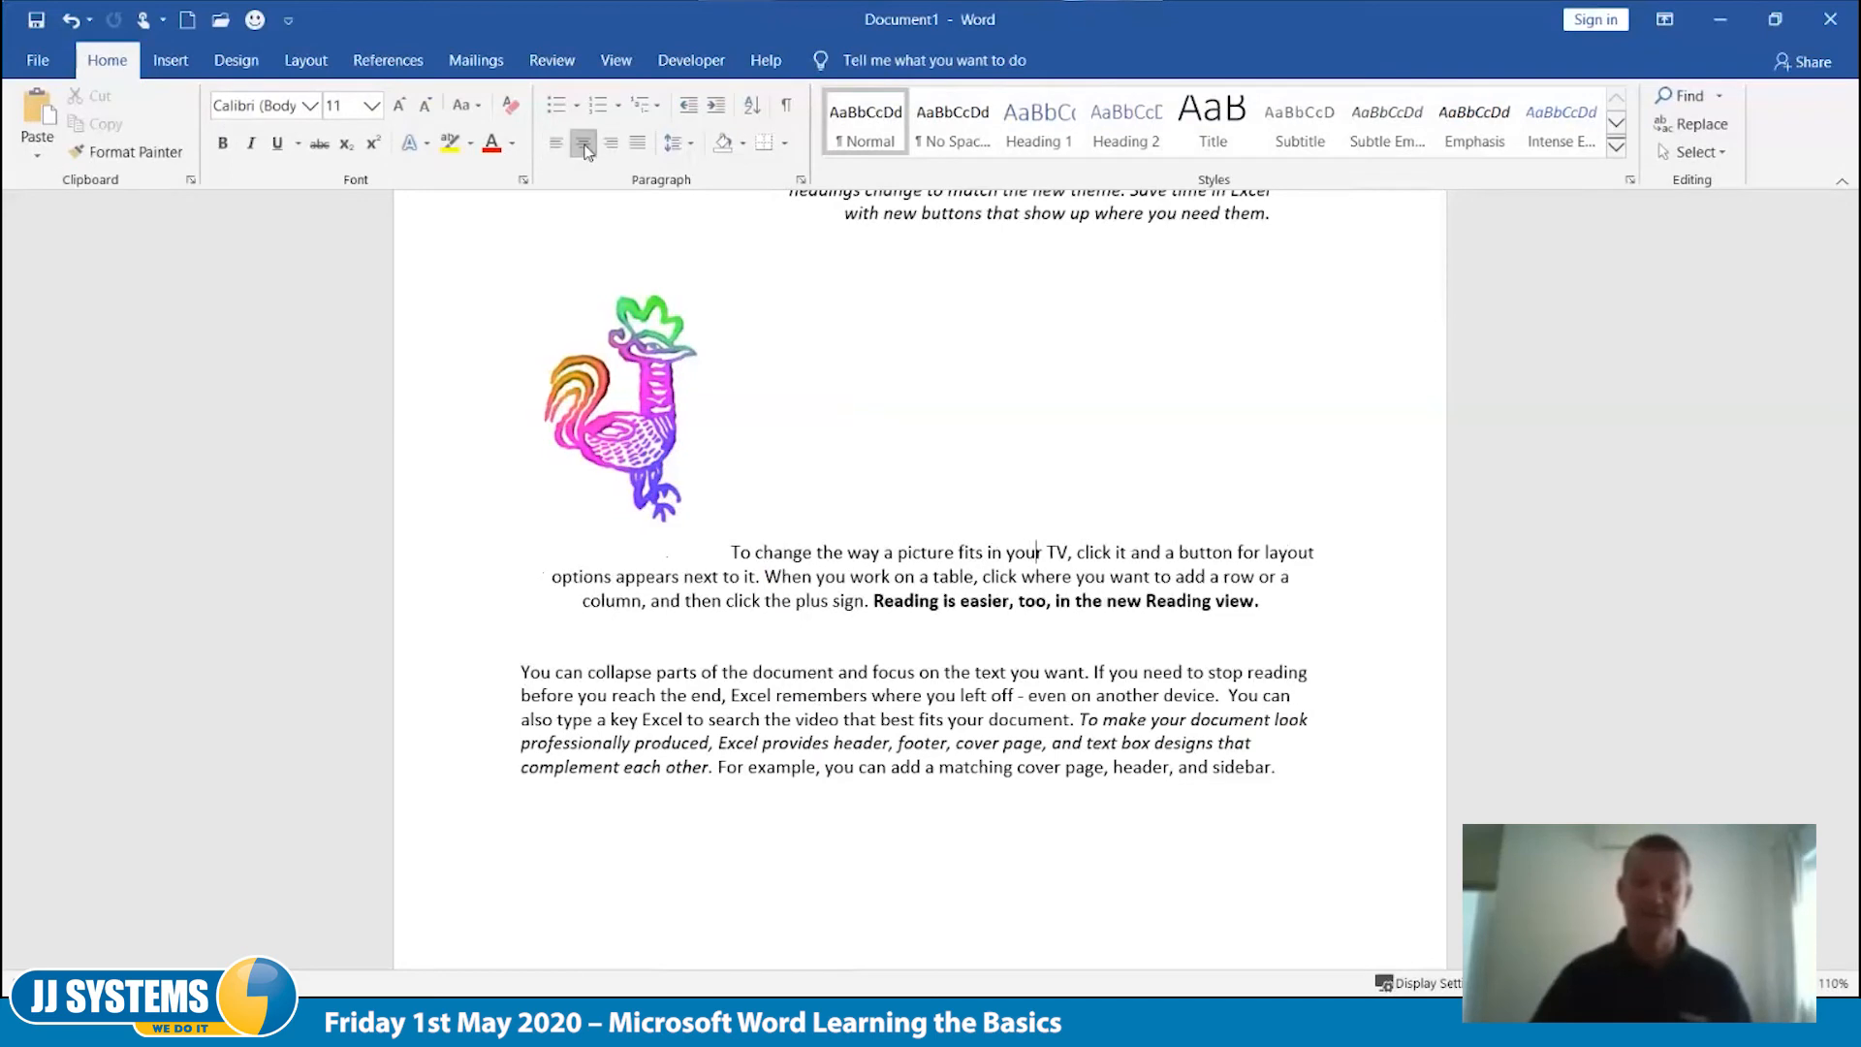
left_click(611, 144)
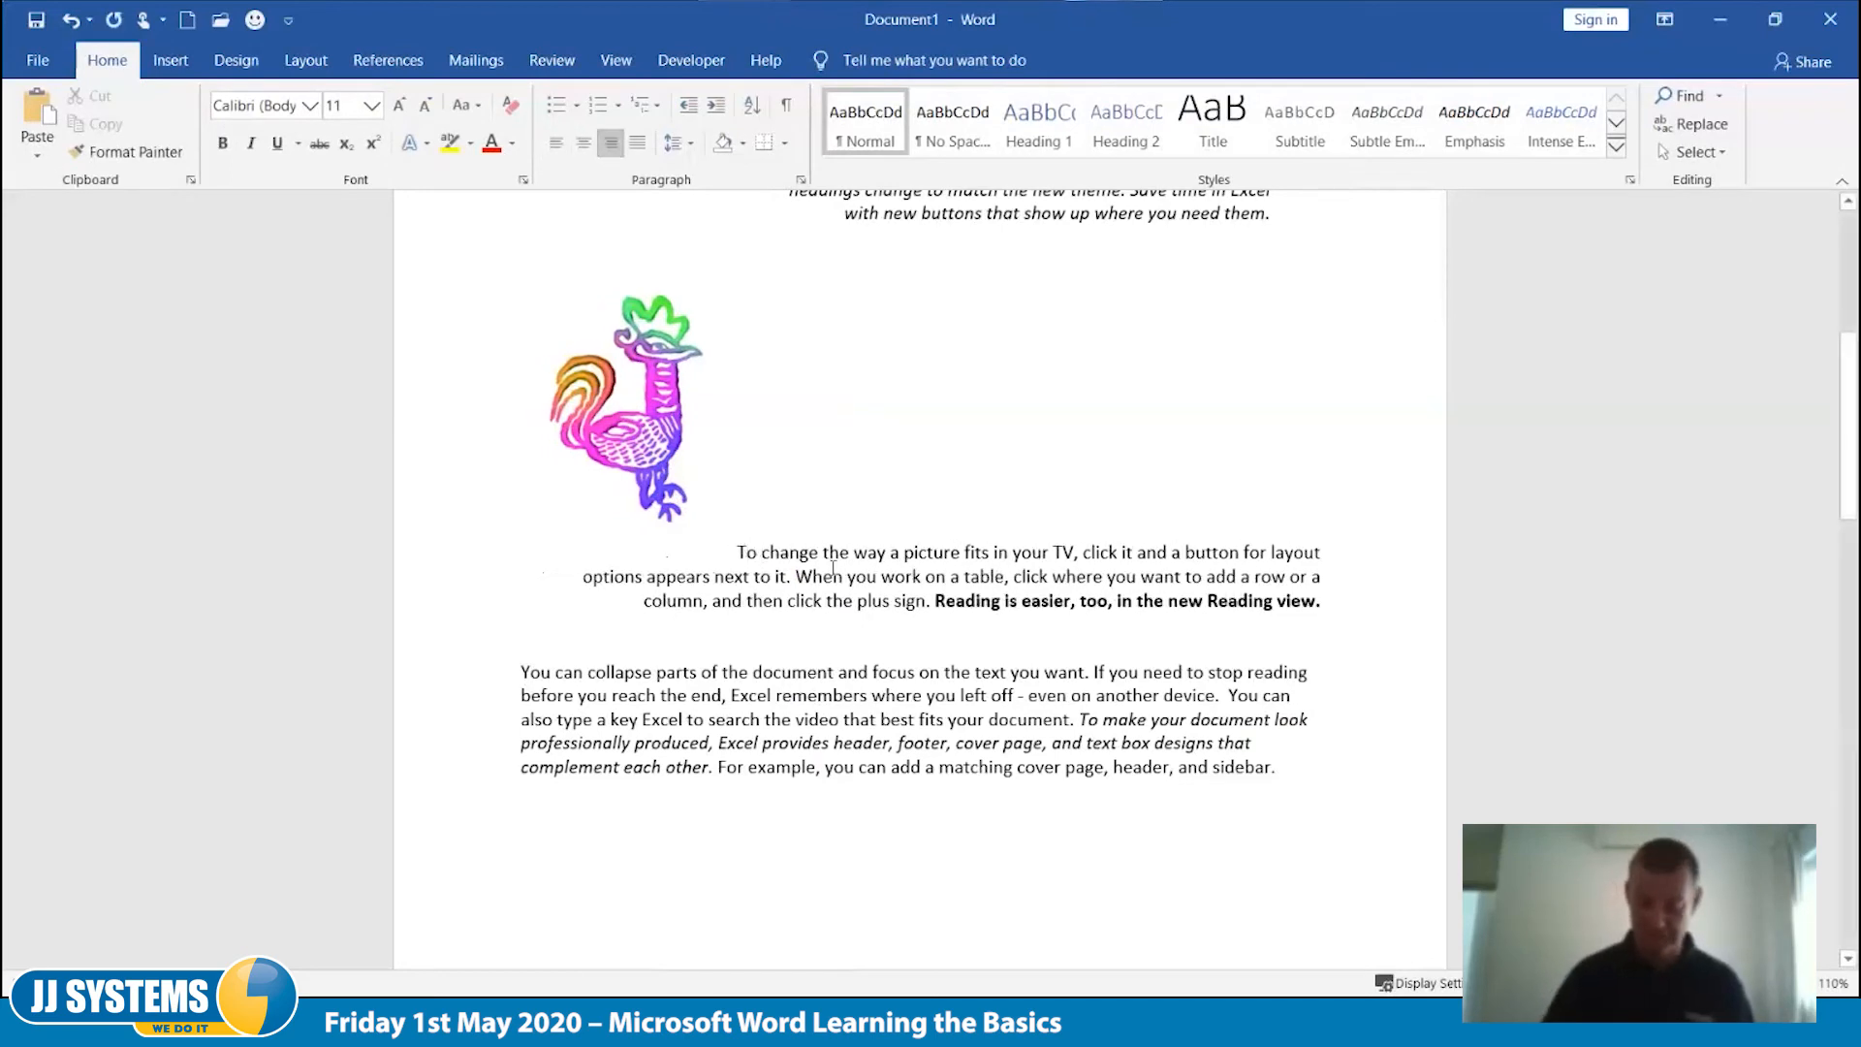
Step: Split the rooster picture onto its own line above the paragraph, and try centering it before left-aligning it
key("Return")
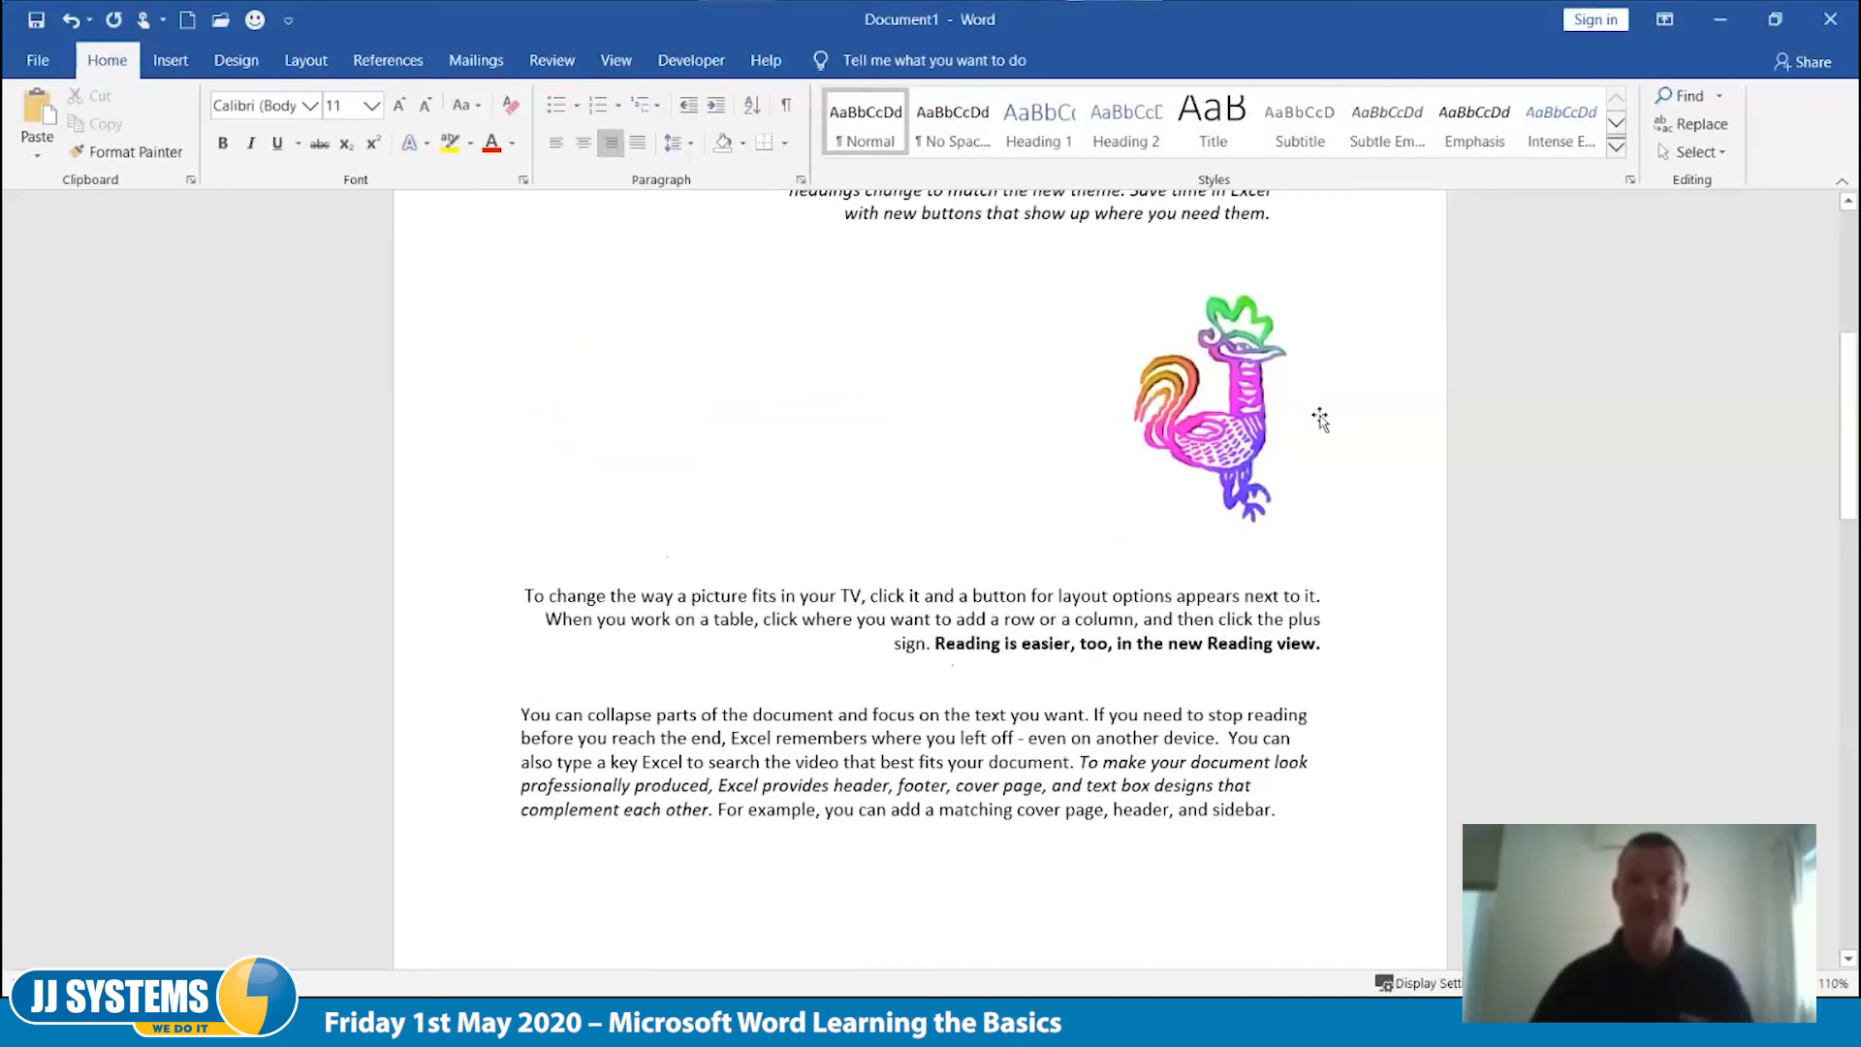
left_click(1257, 404)
left_click(583, 143)
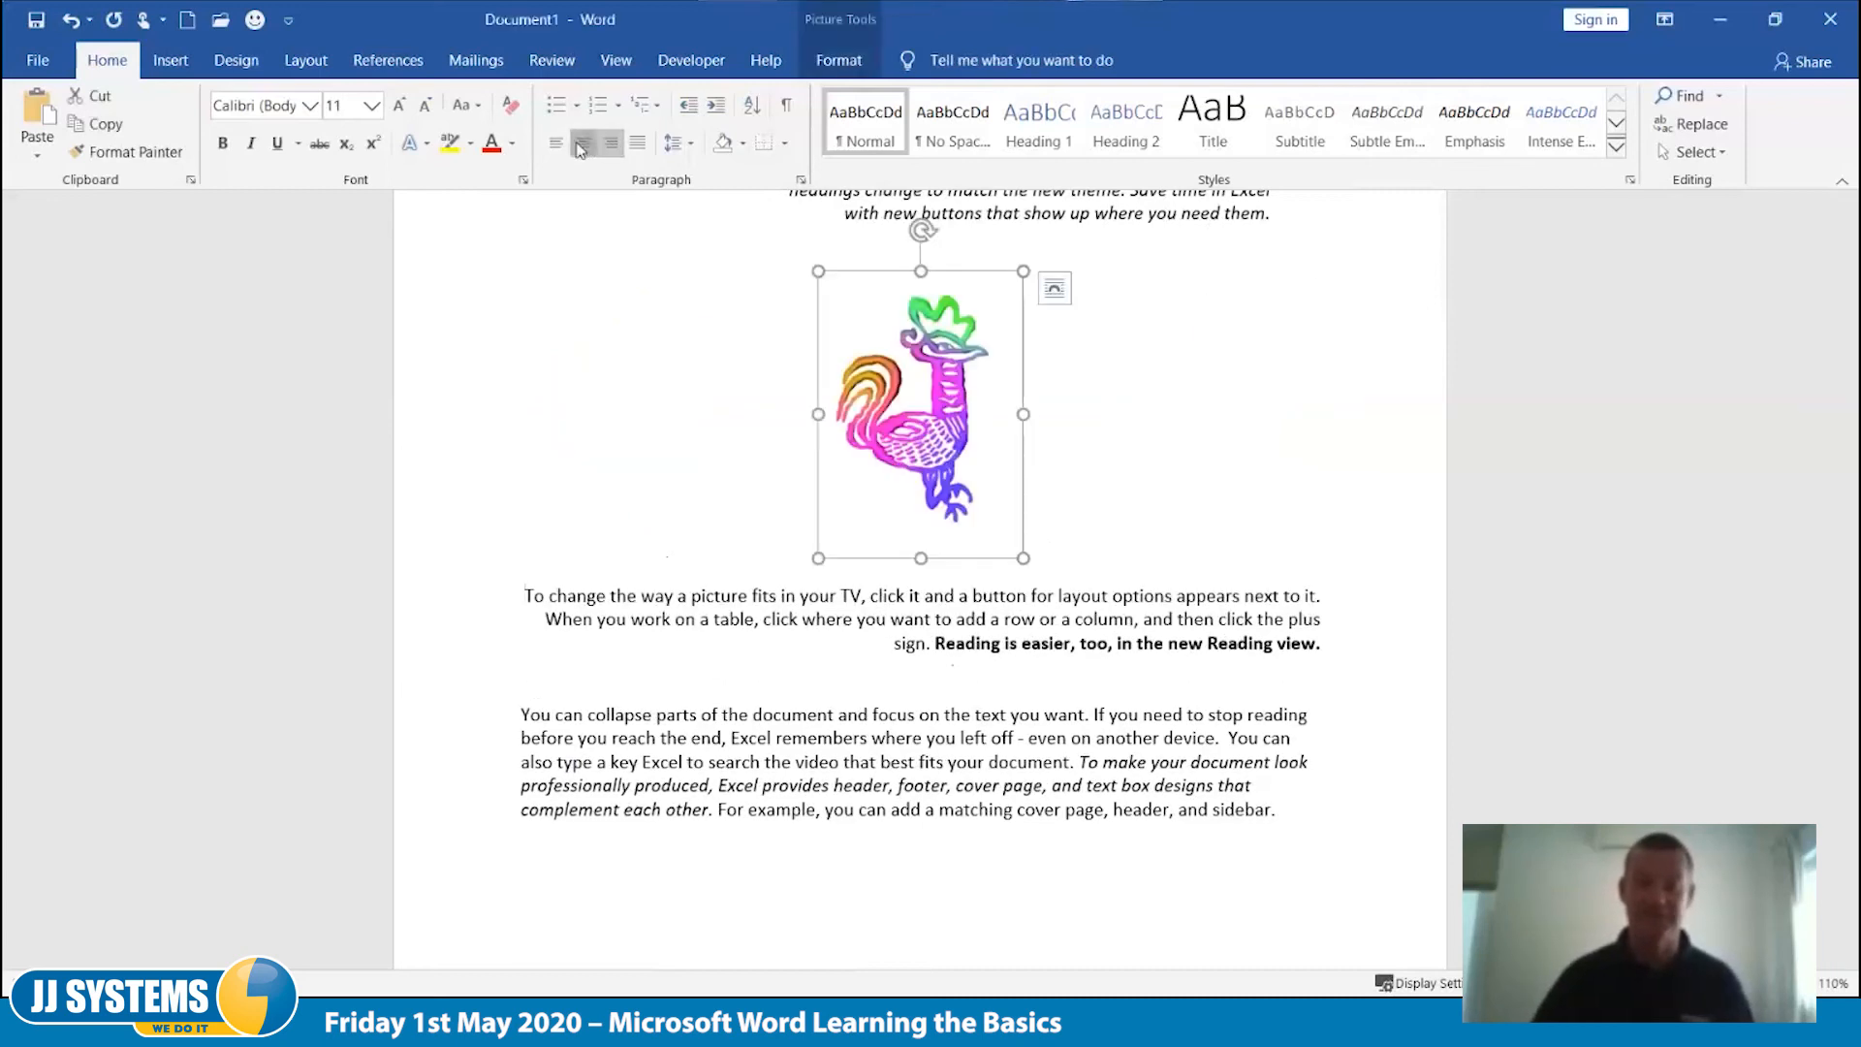
left_click(555, 143)
left_click(854, 420)
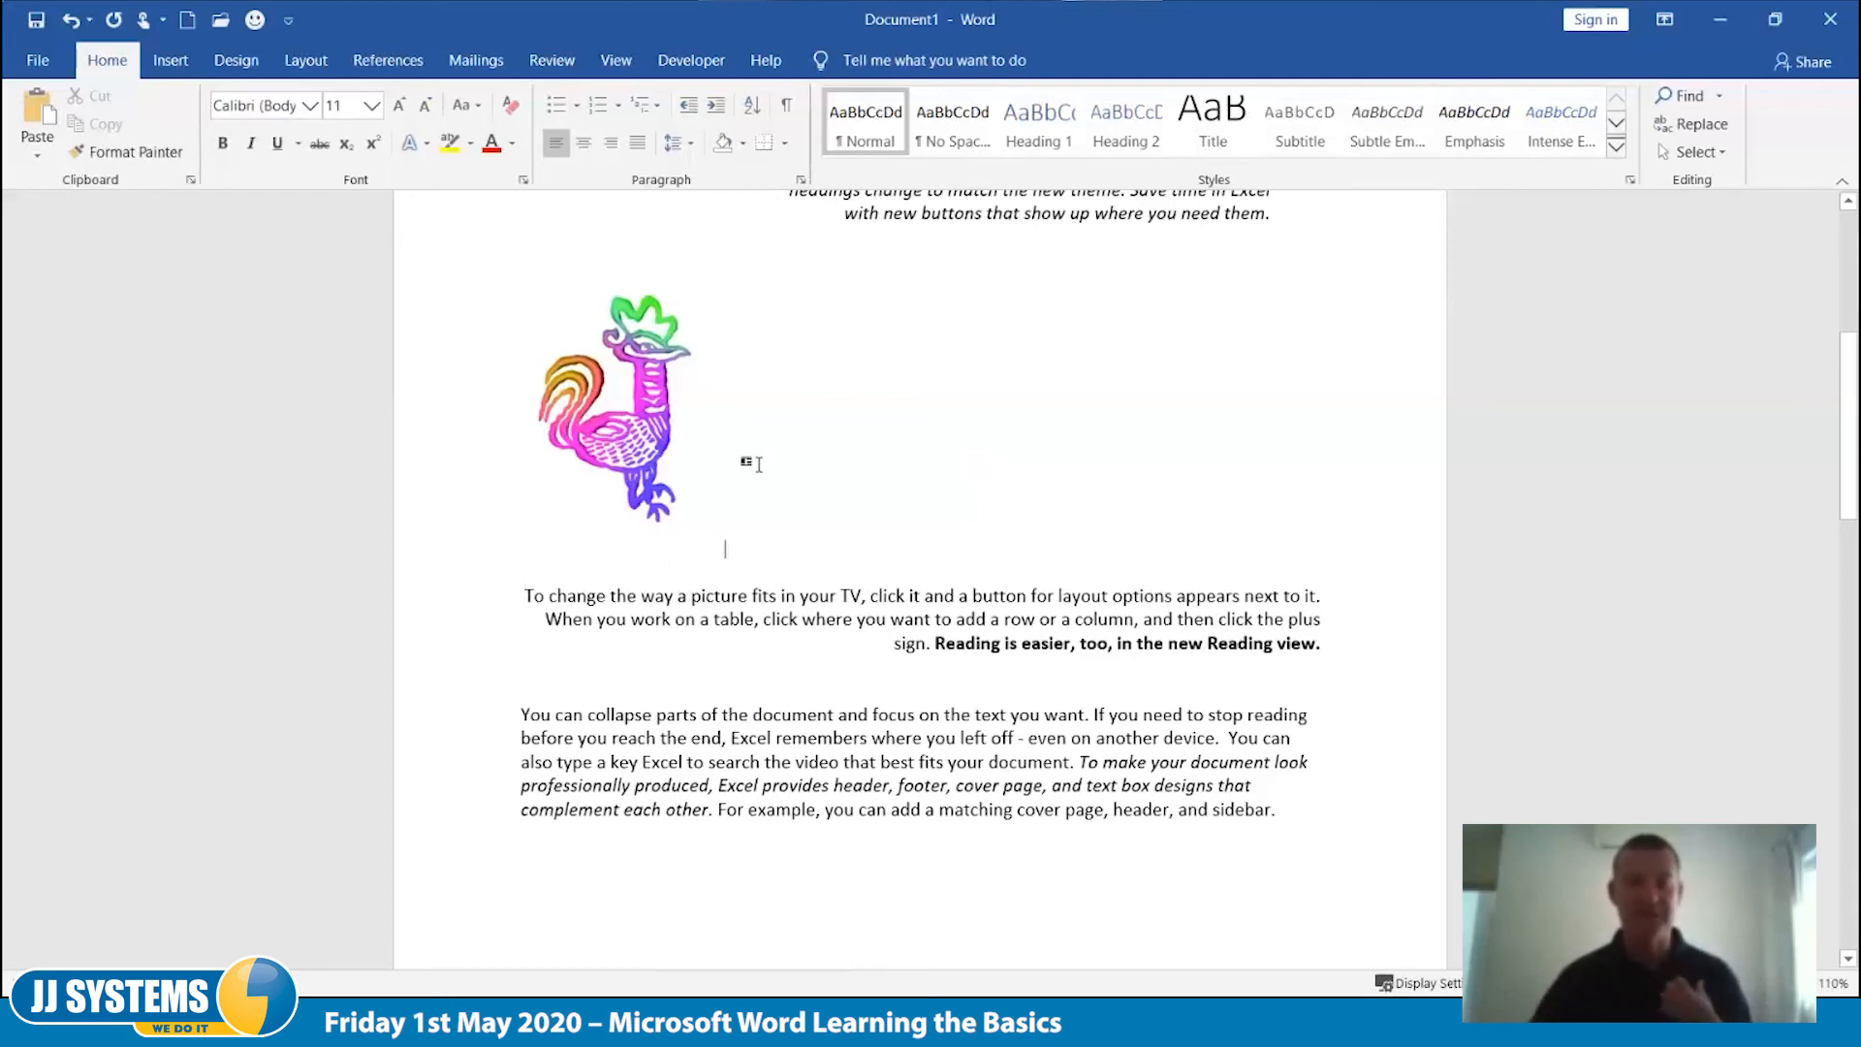
Step: Copy the rooster picture and paste it repeatedly until four roosters share its paragraph
left_click(651, 412)
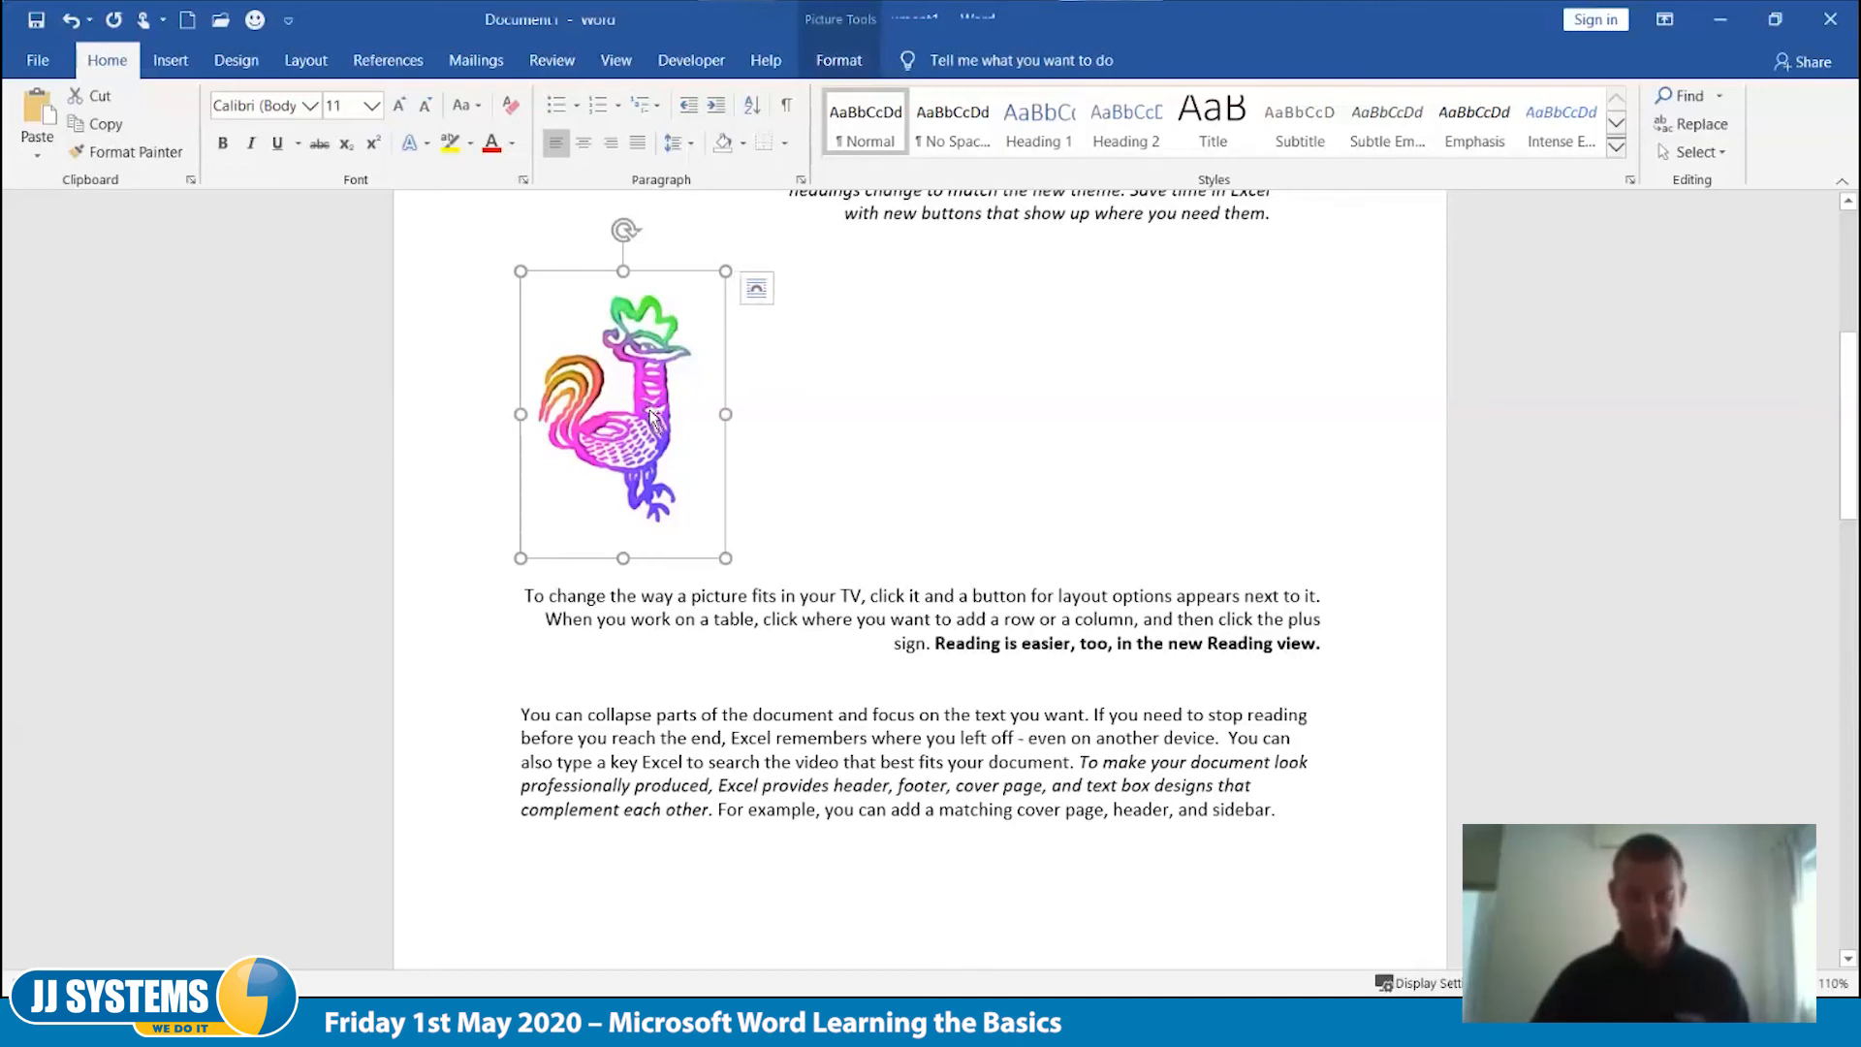
key("ctrl+v")
key("ctrl+v")
key("ctrl+v")
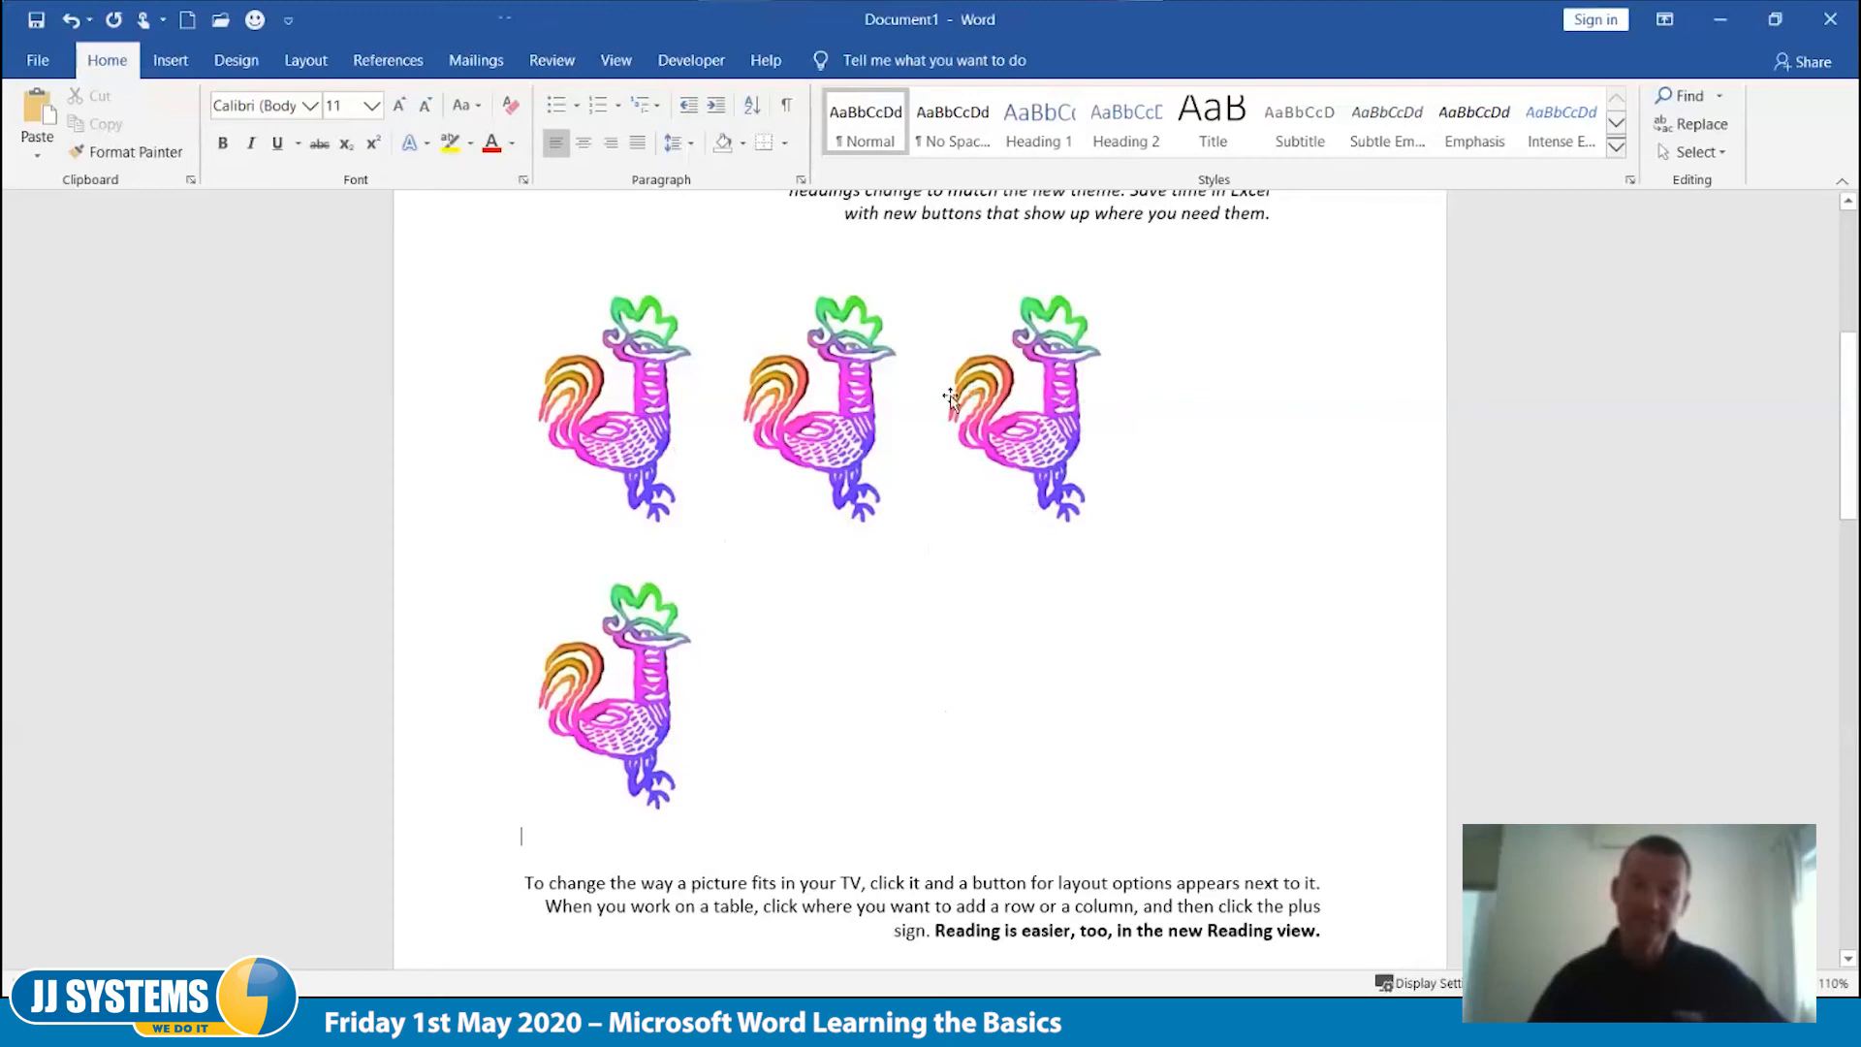
Step: Center the paragraph of rooster pictures and space out the three roosters in its upper row with tabs
left_click(811, 398)
left_click(695, 398)
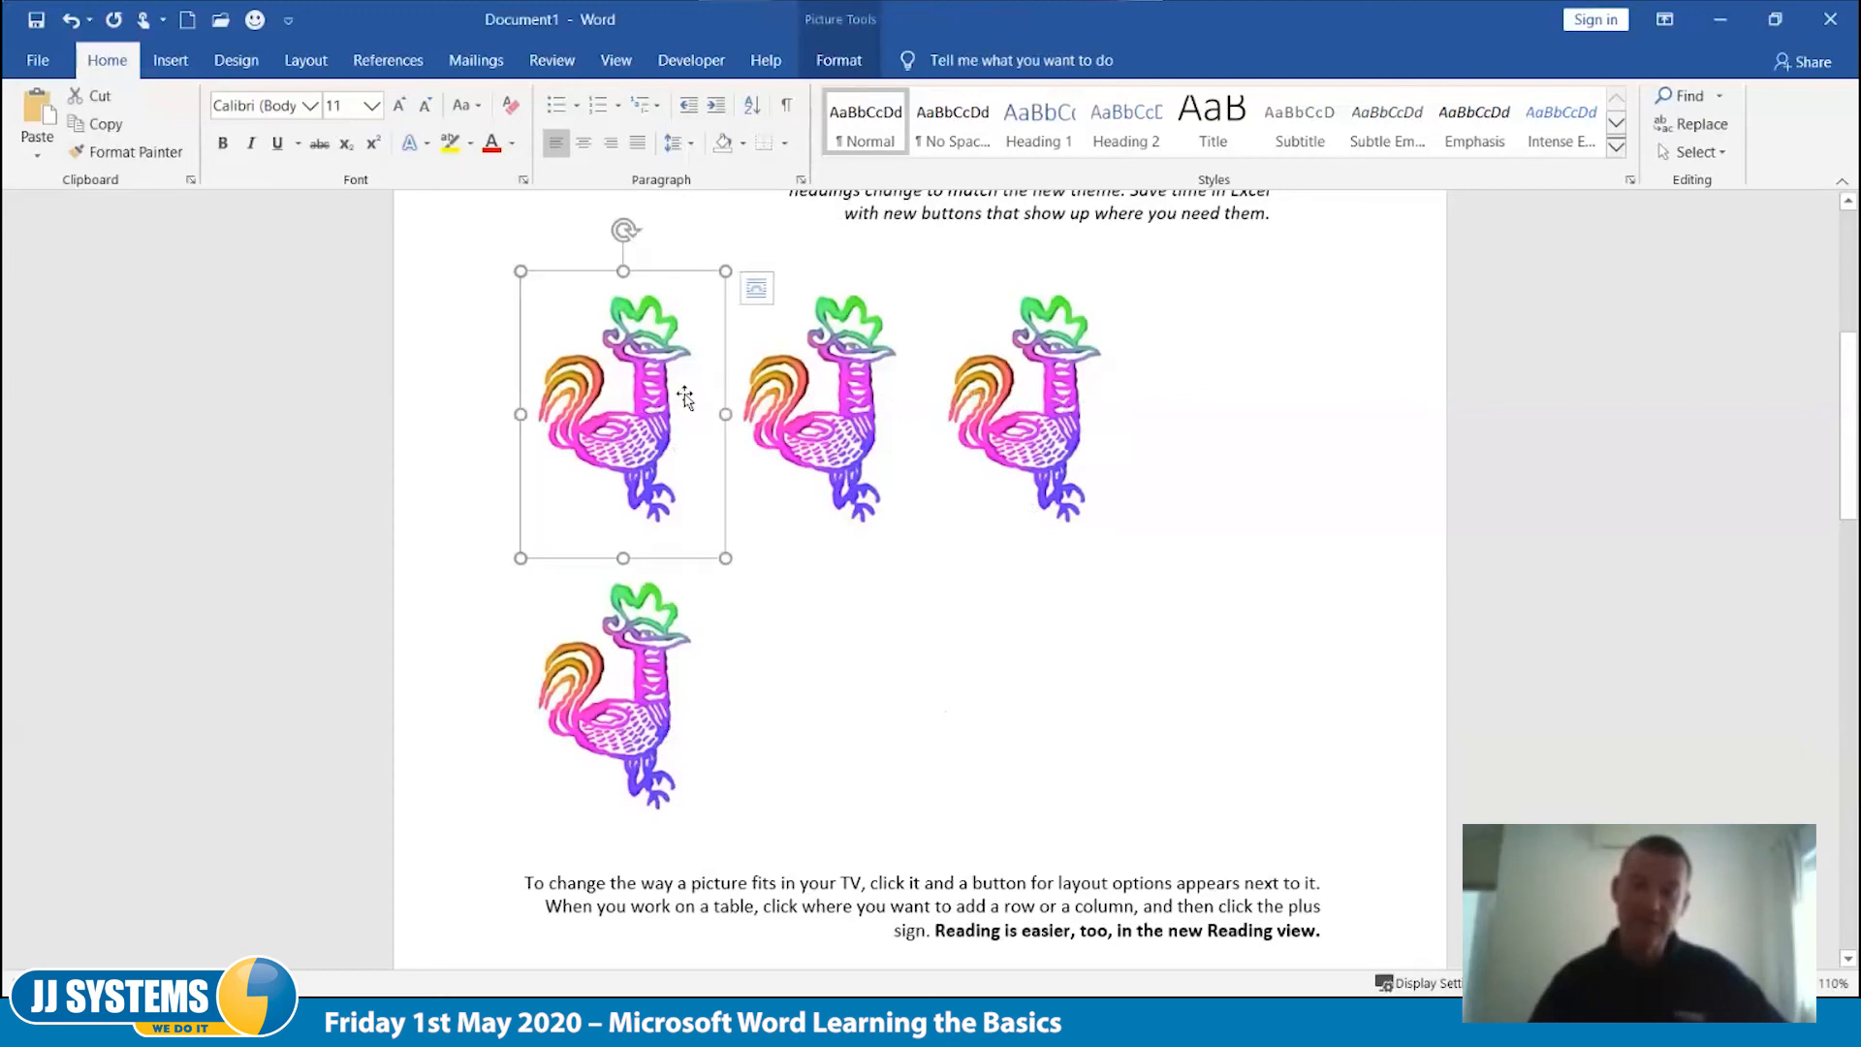
left_click(853, 399)
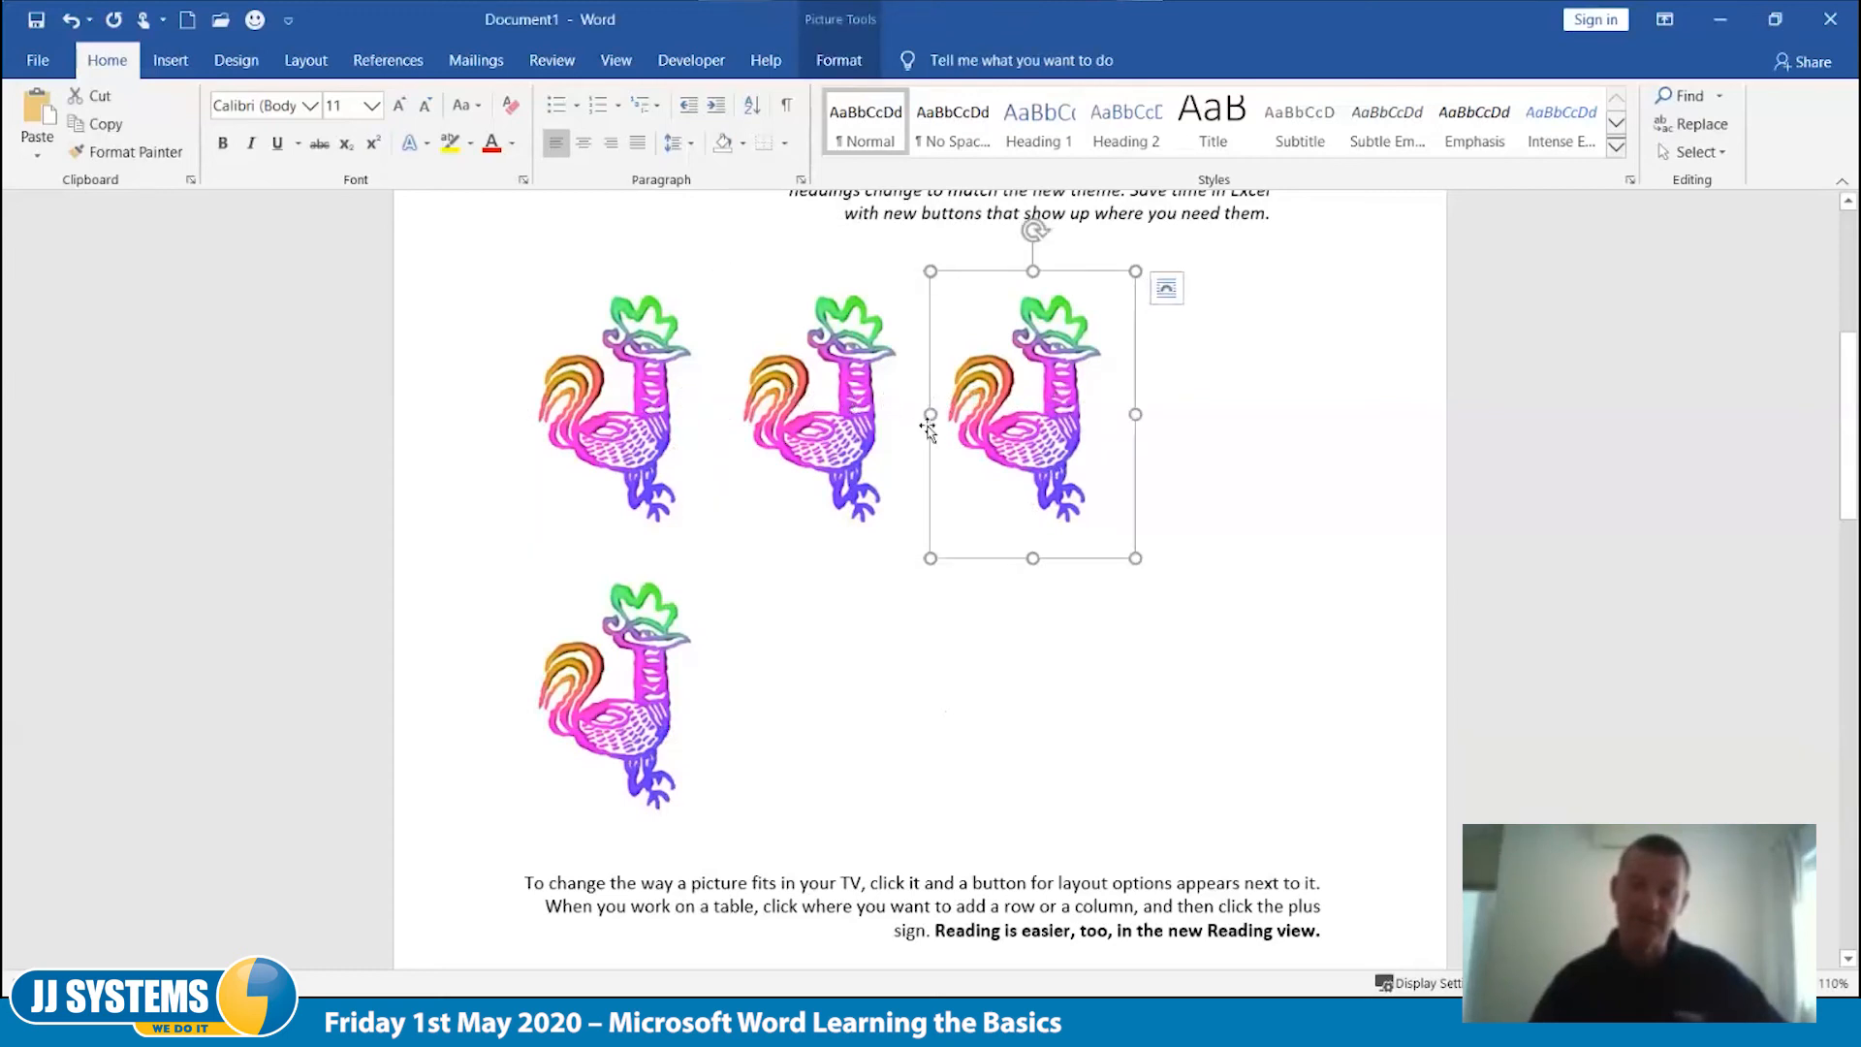
left_click(1227, 405)
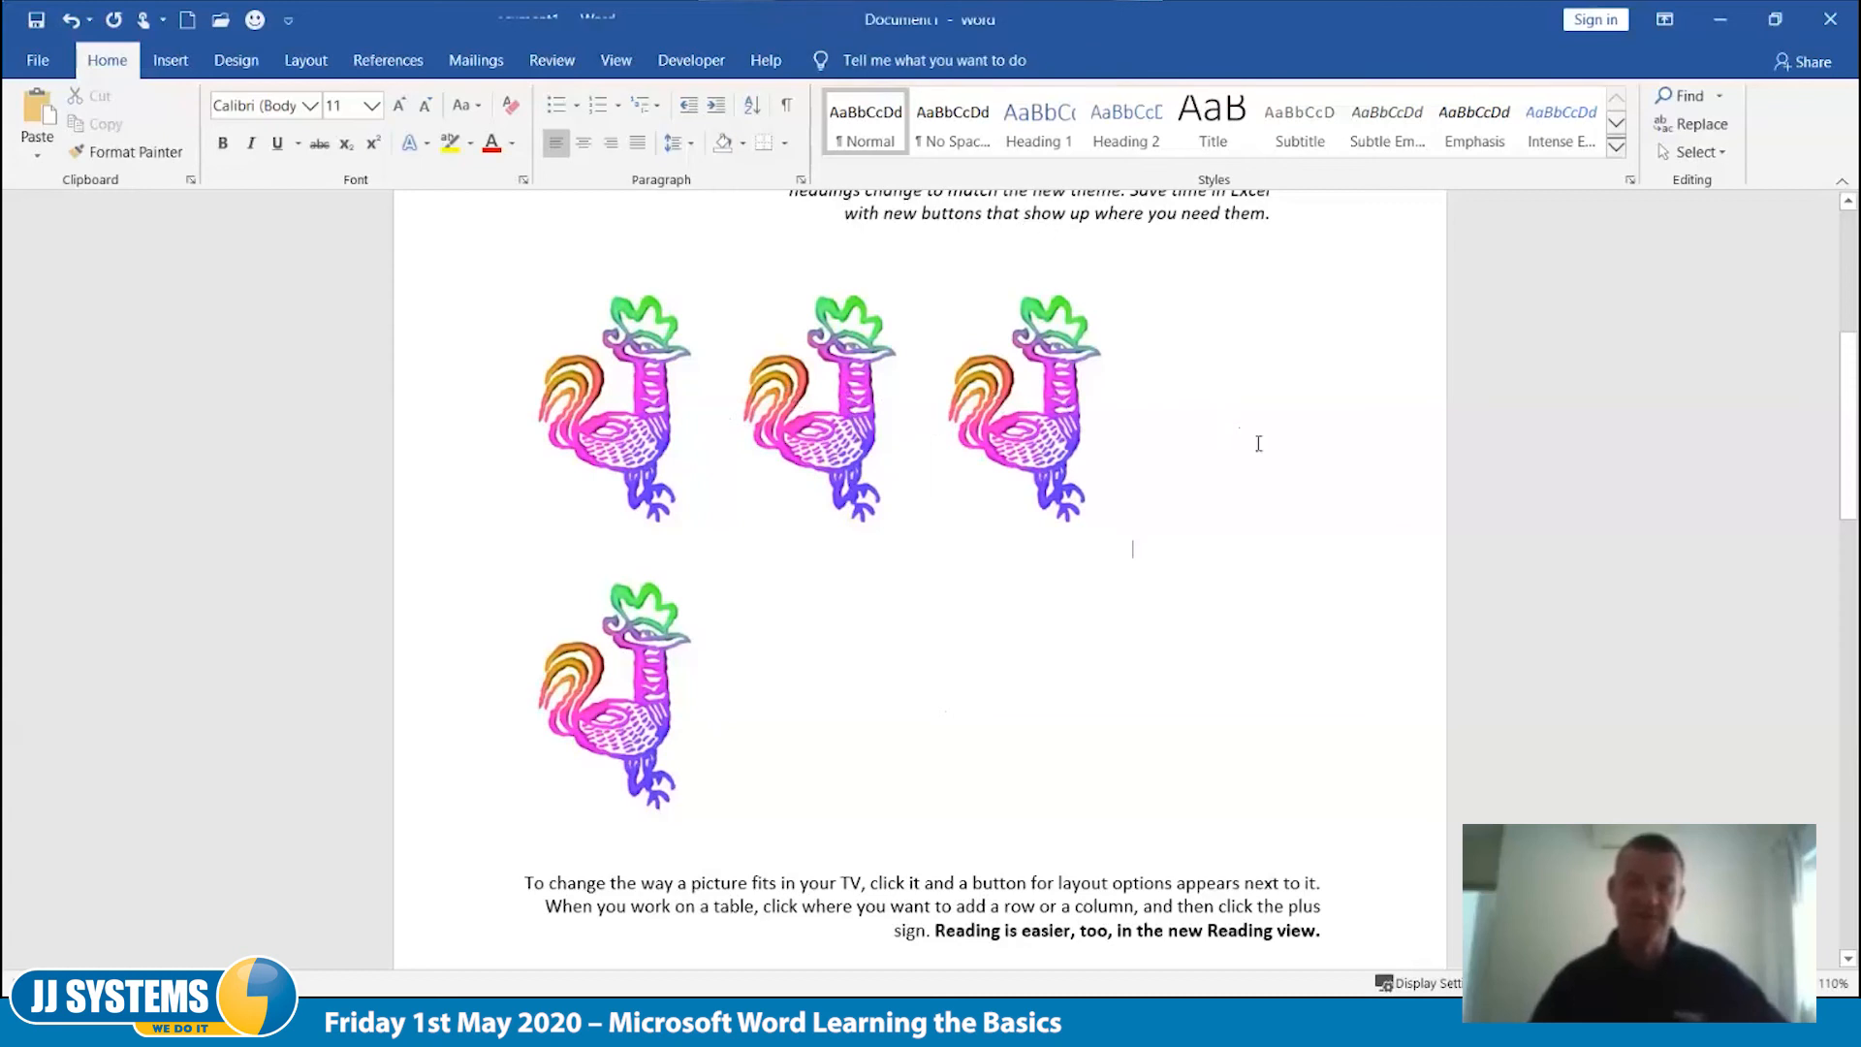
left_click(582, 142)
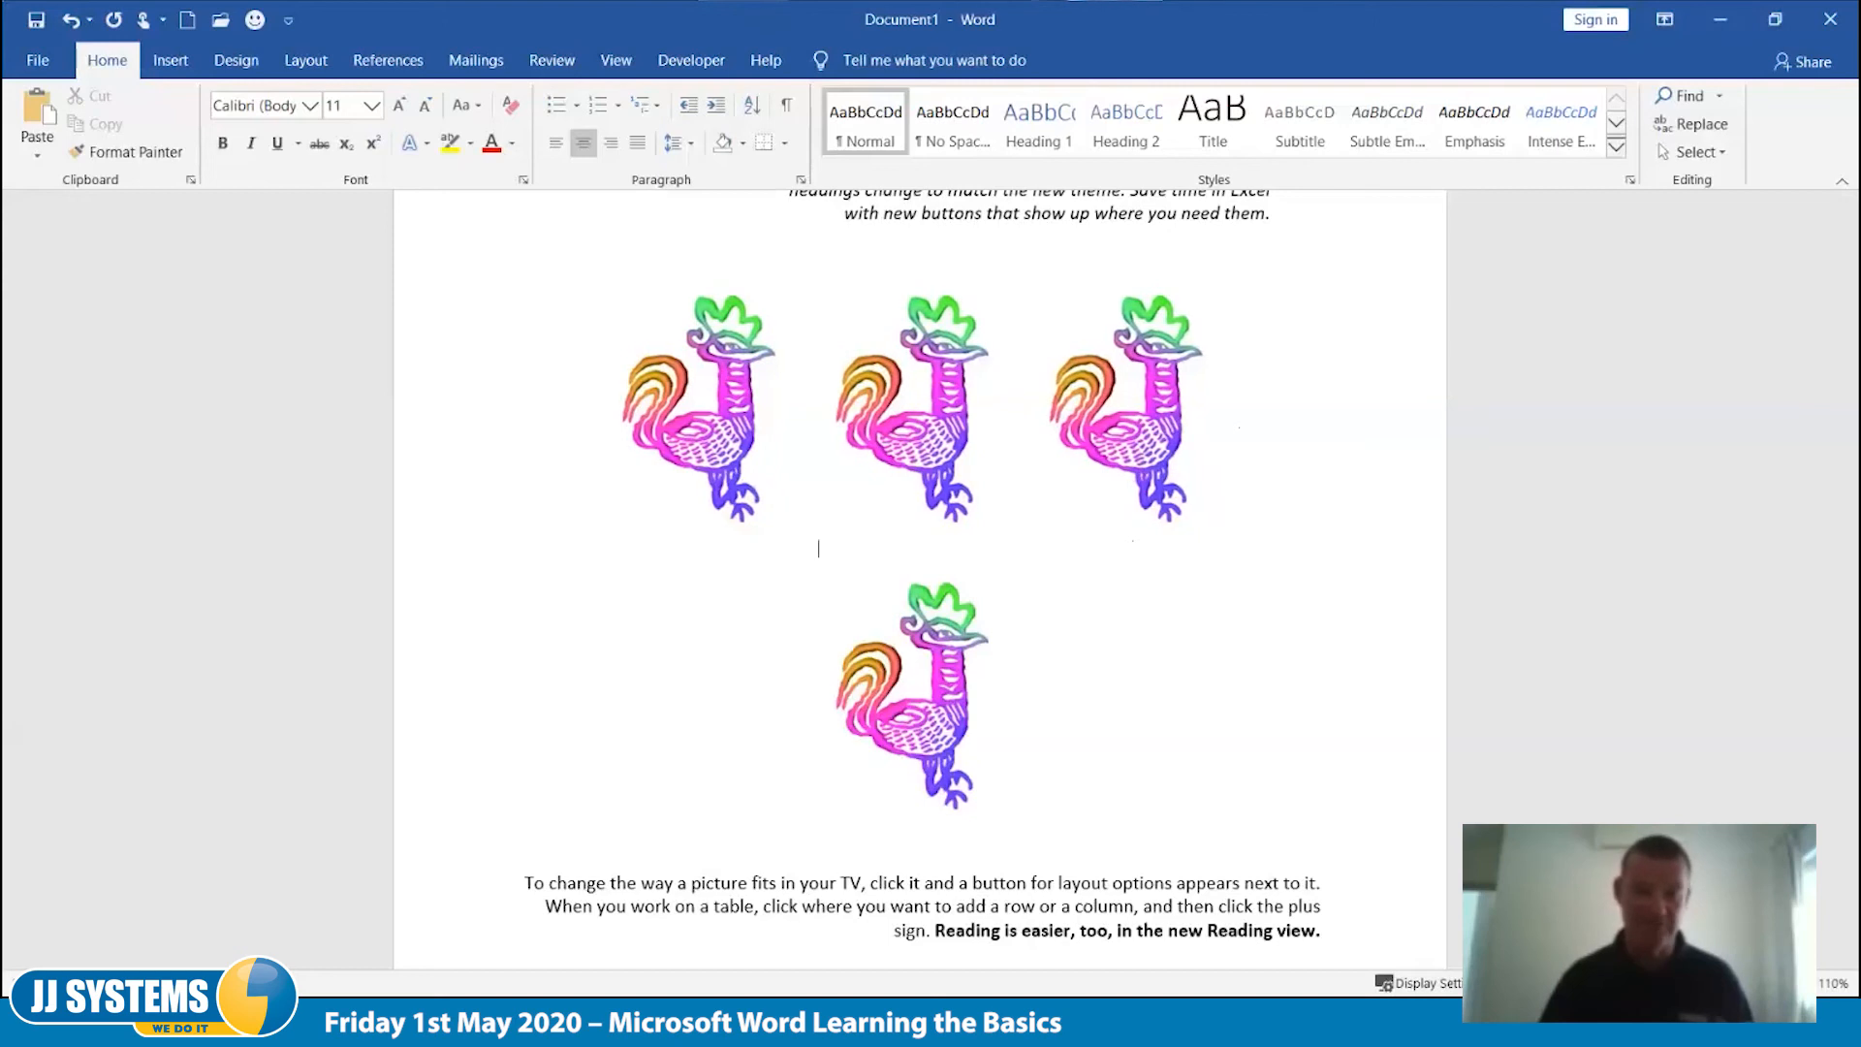
key("Tab")
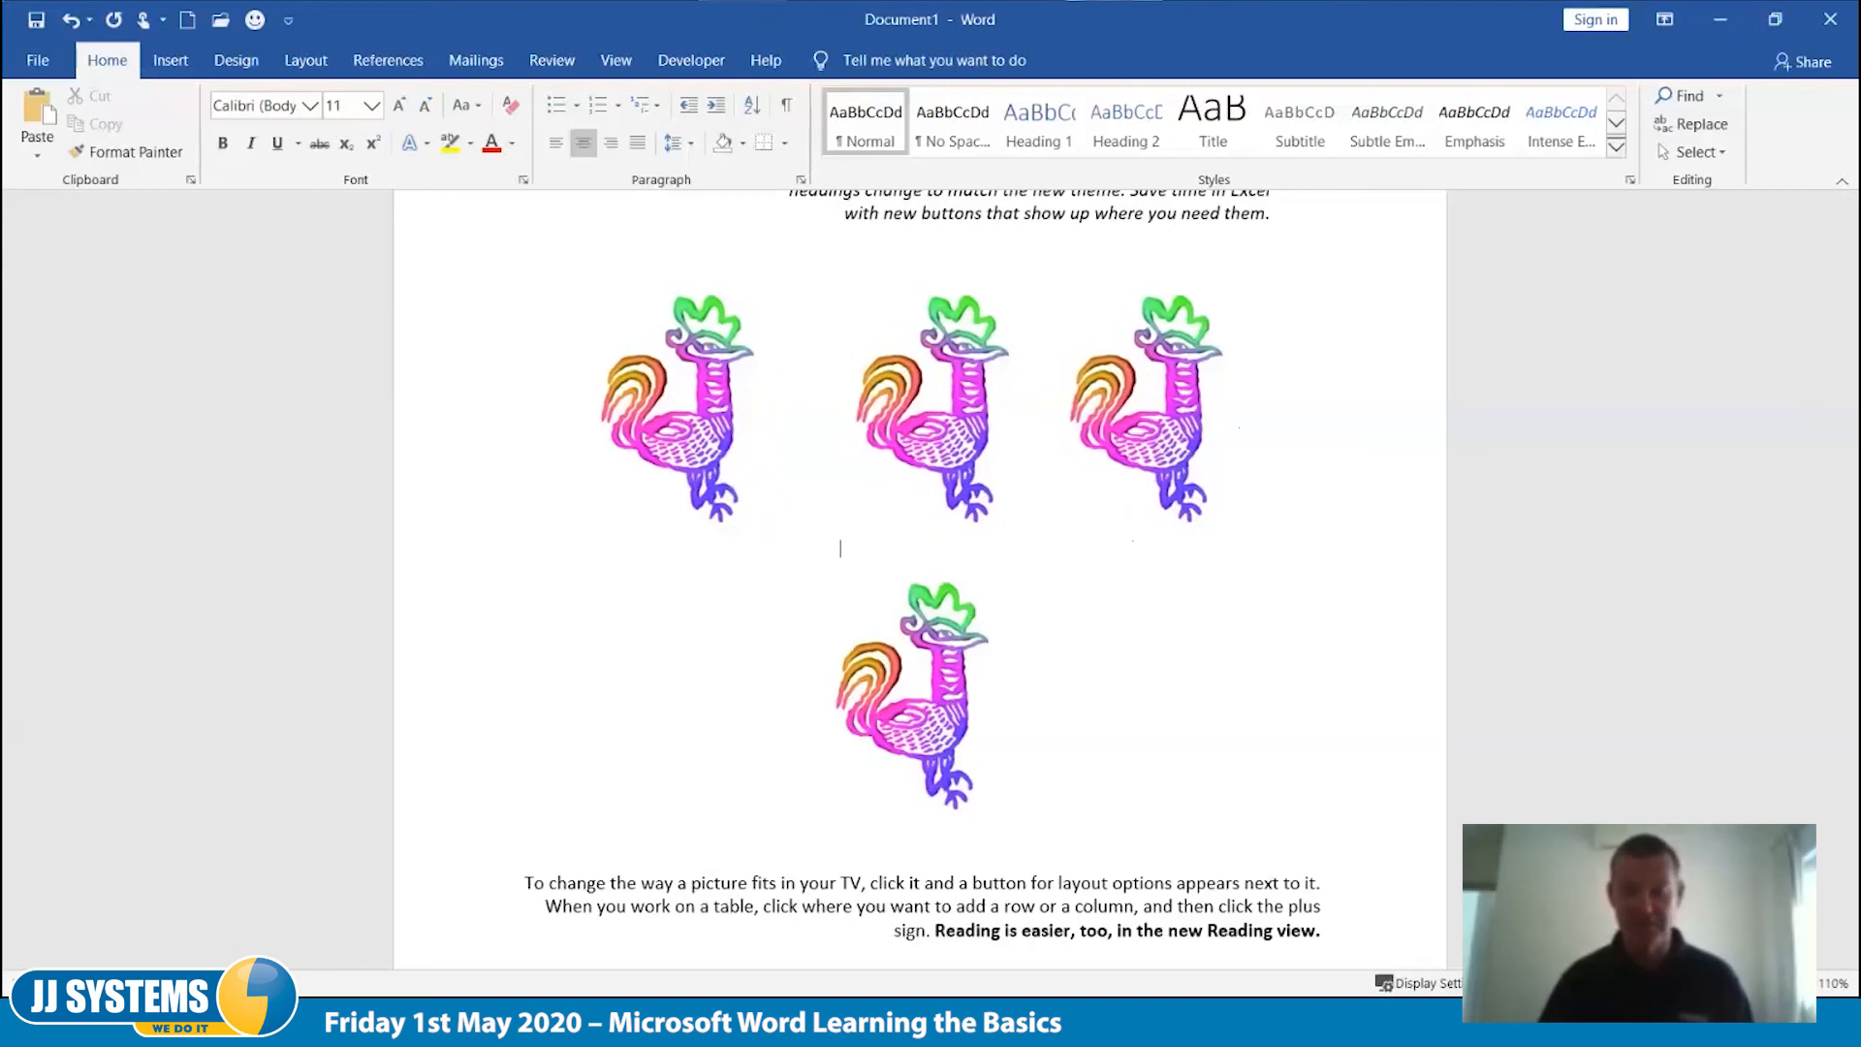
key("Tab")
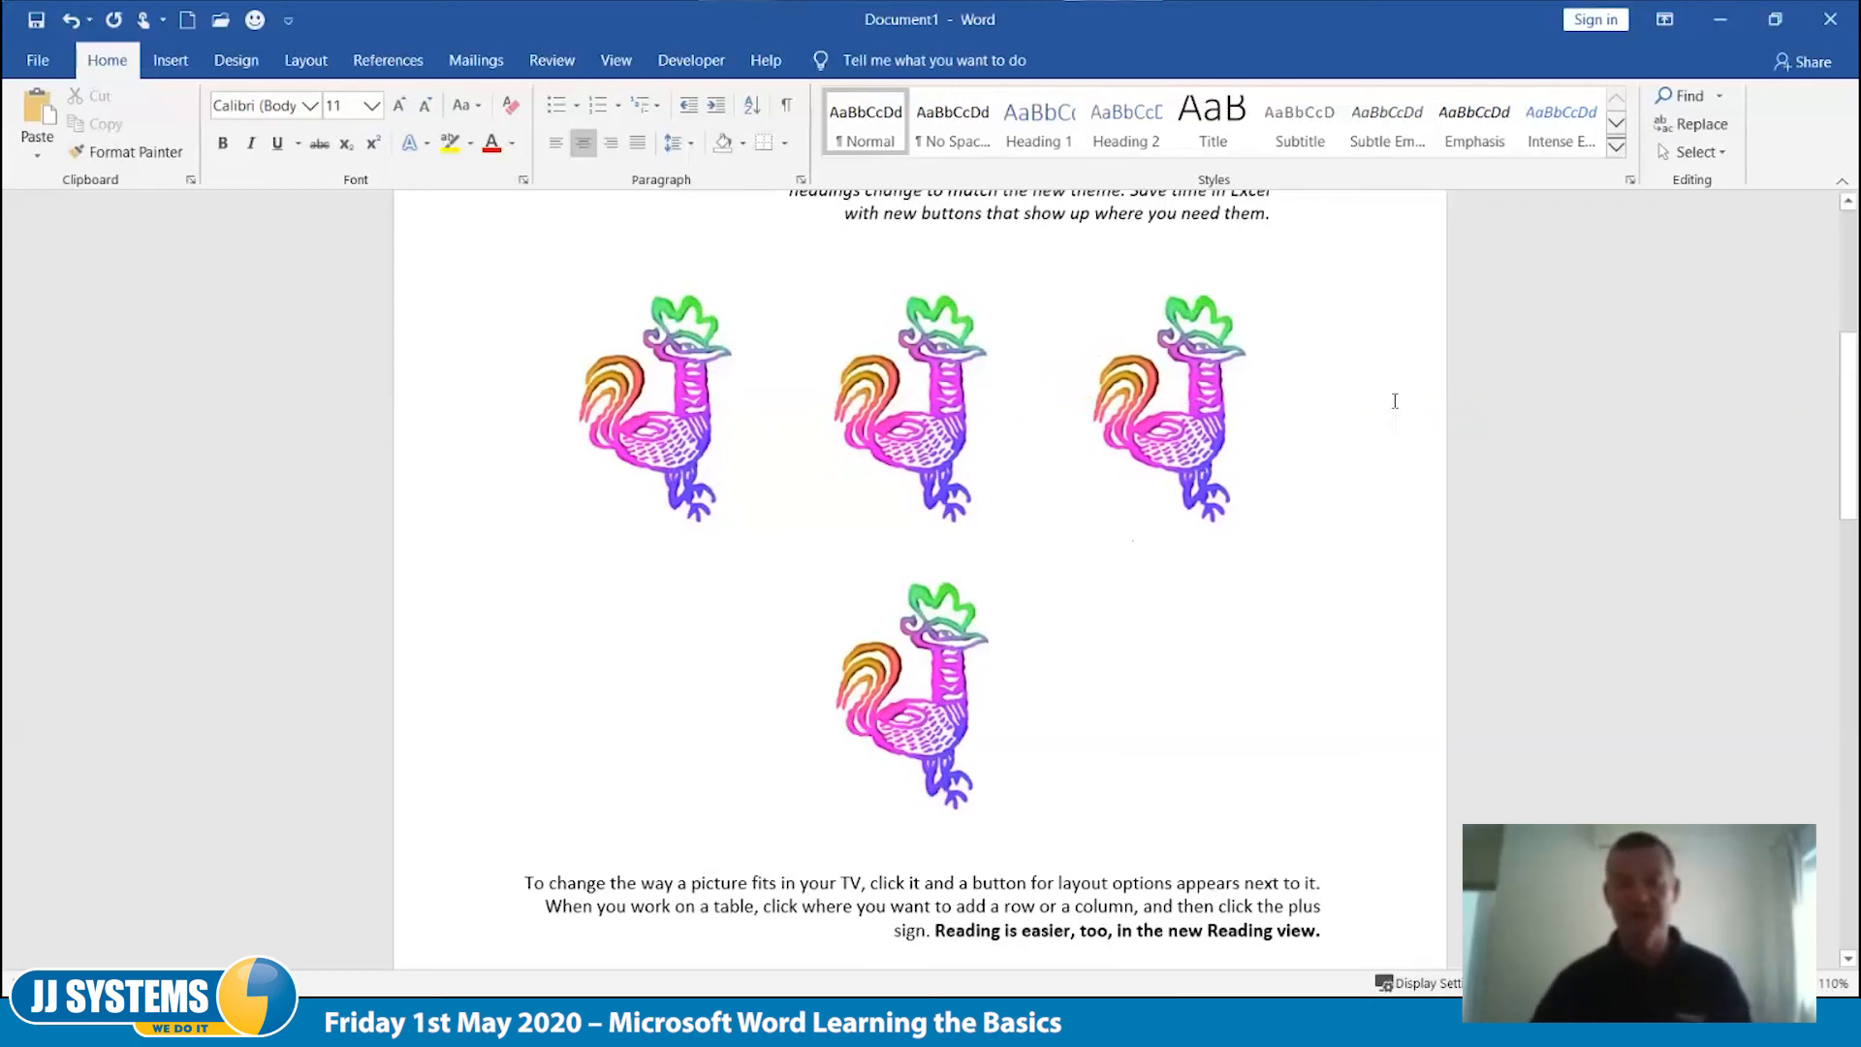
Step: Set the third rooster in the upper row to Square text wrapping and move it up slightly
left_click(1187, 446)
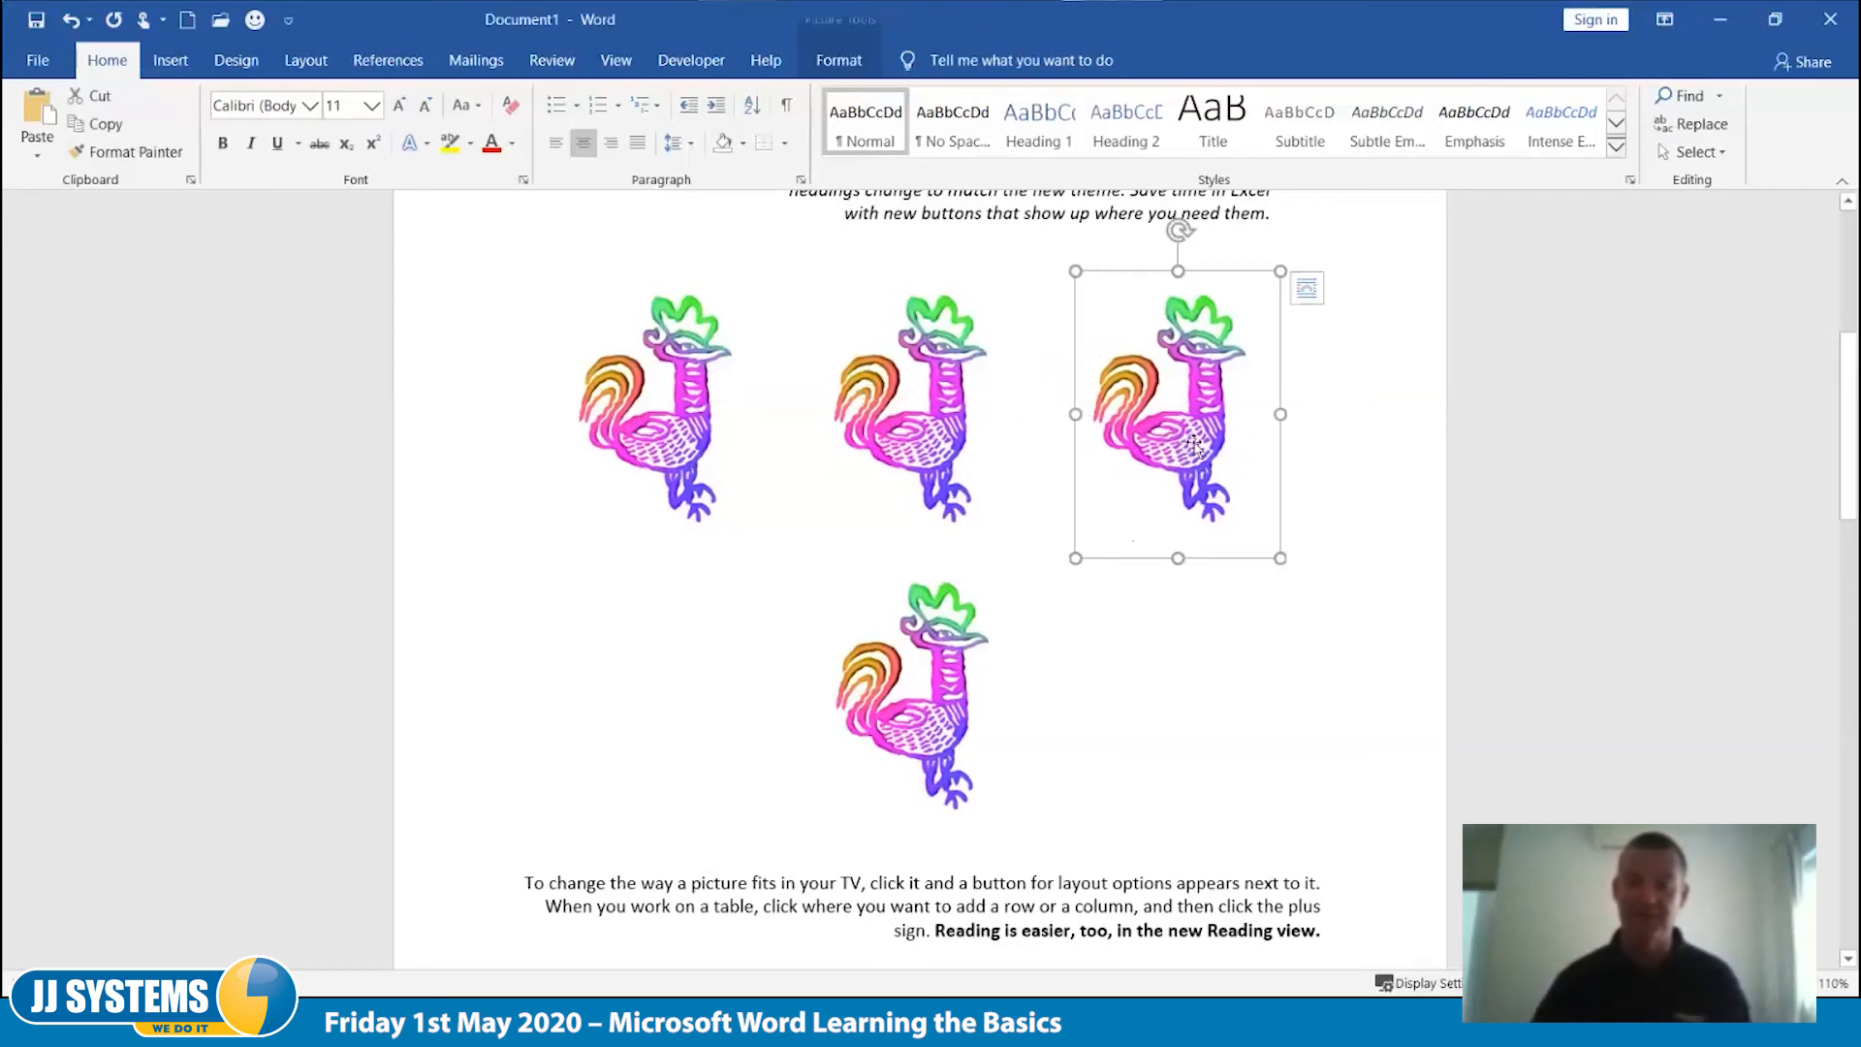
left_click(1312, 291)
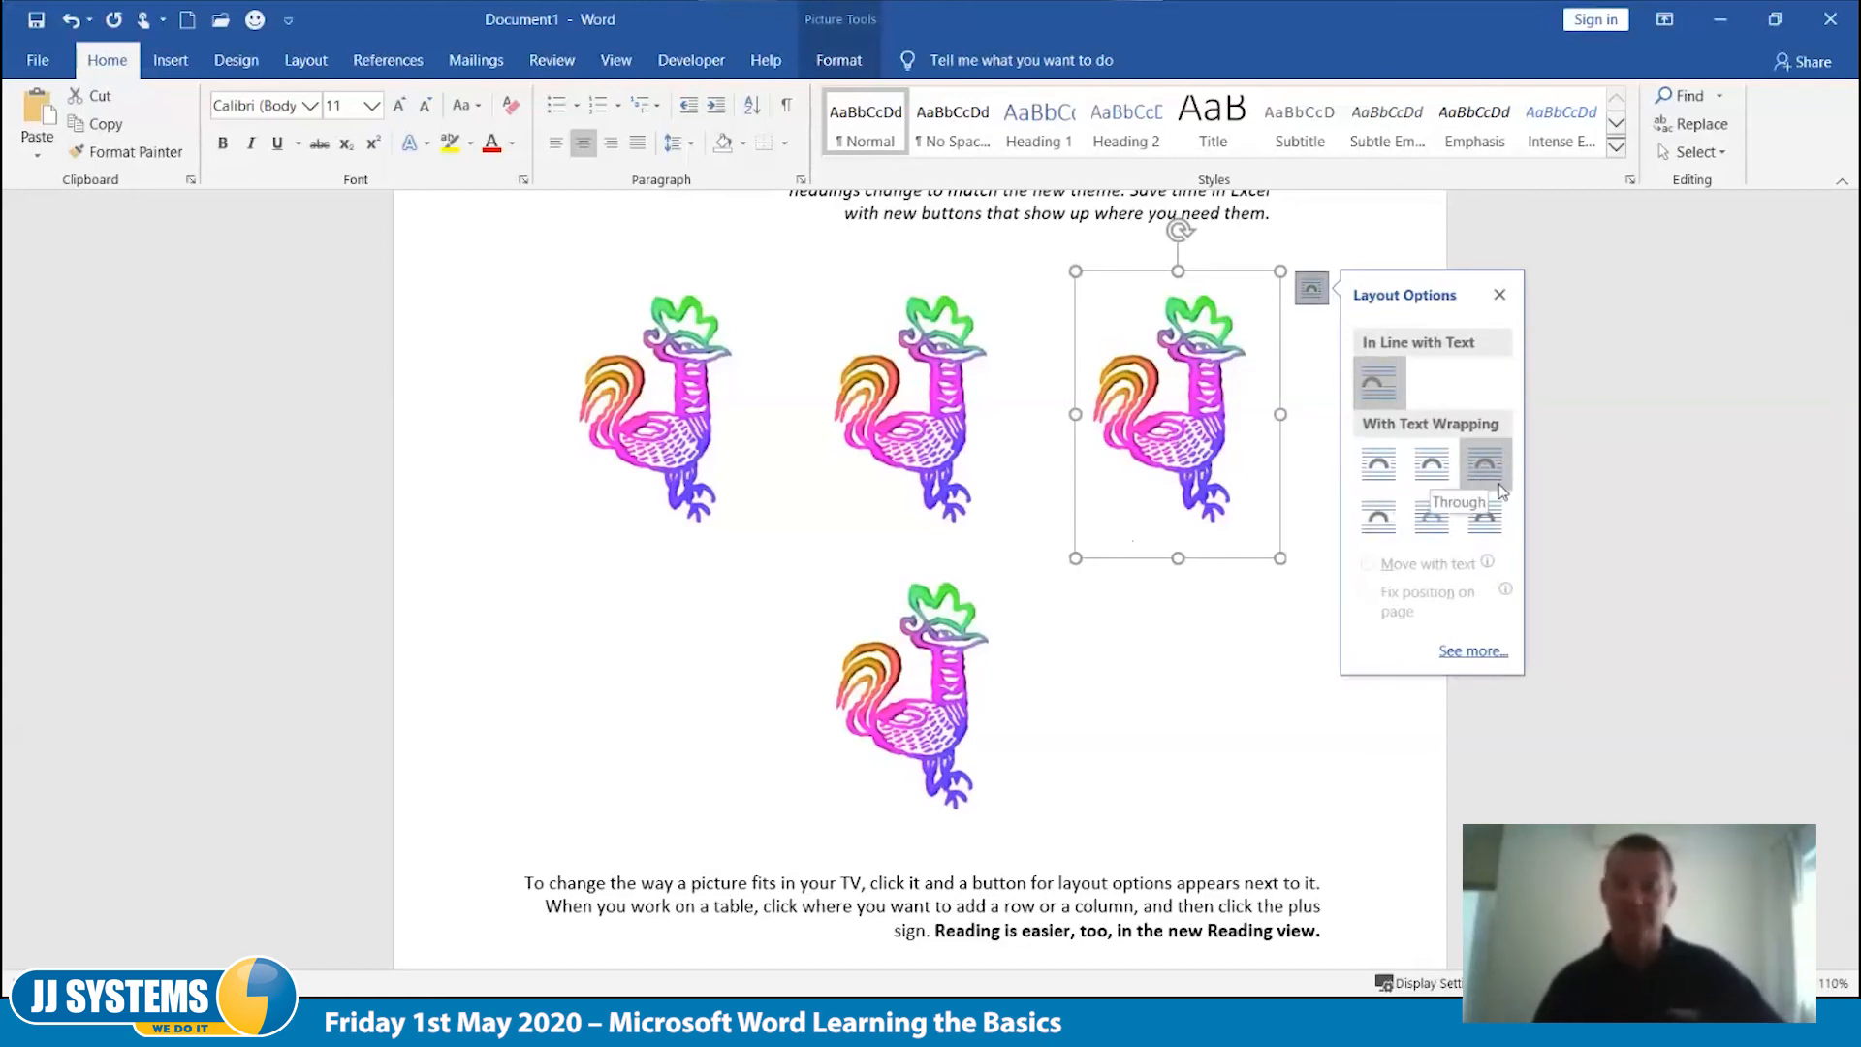
left_click(1376, 473)
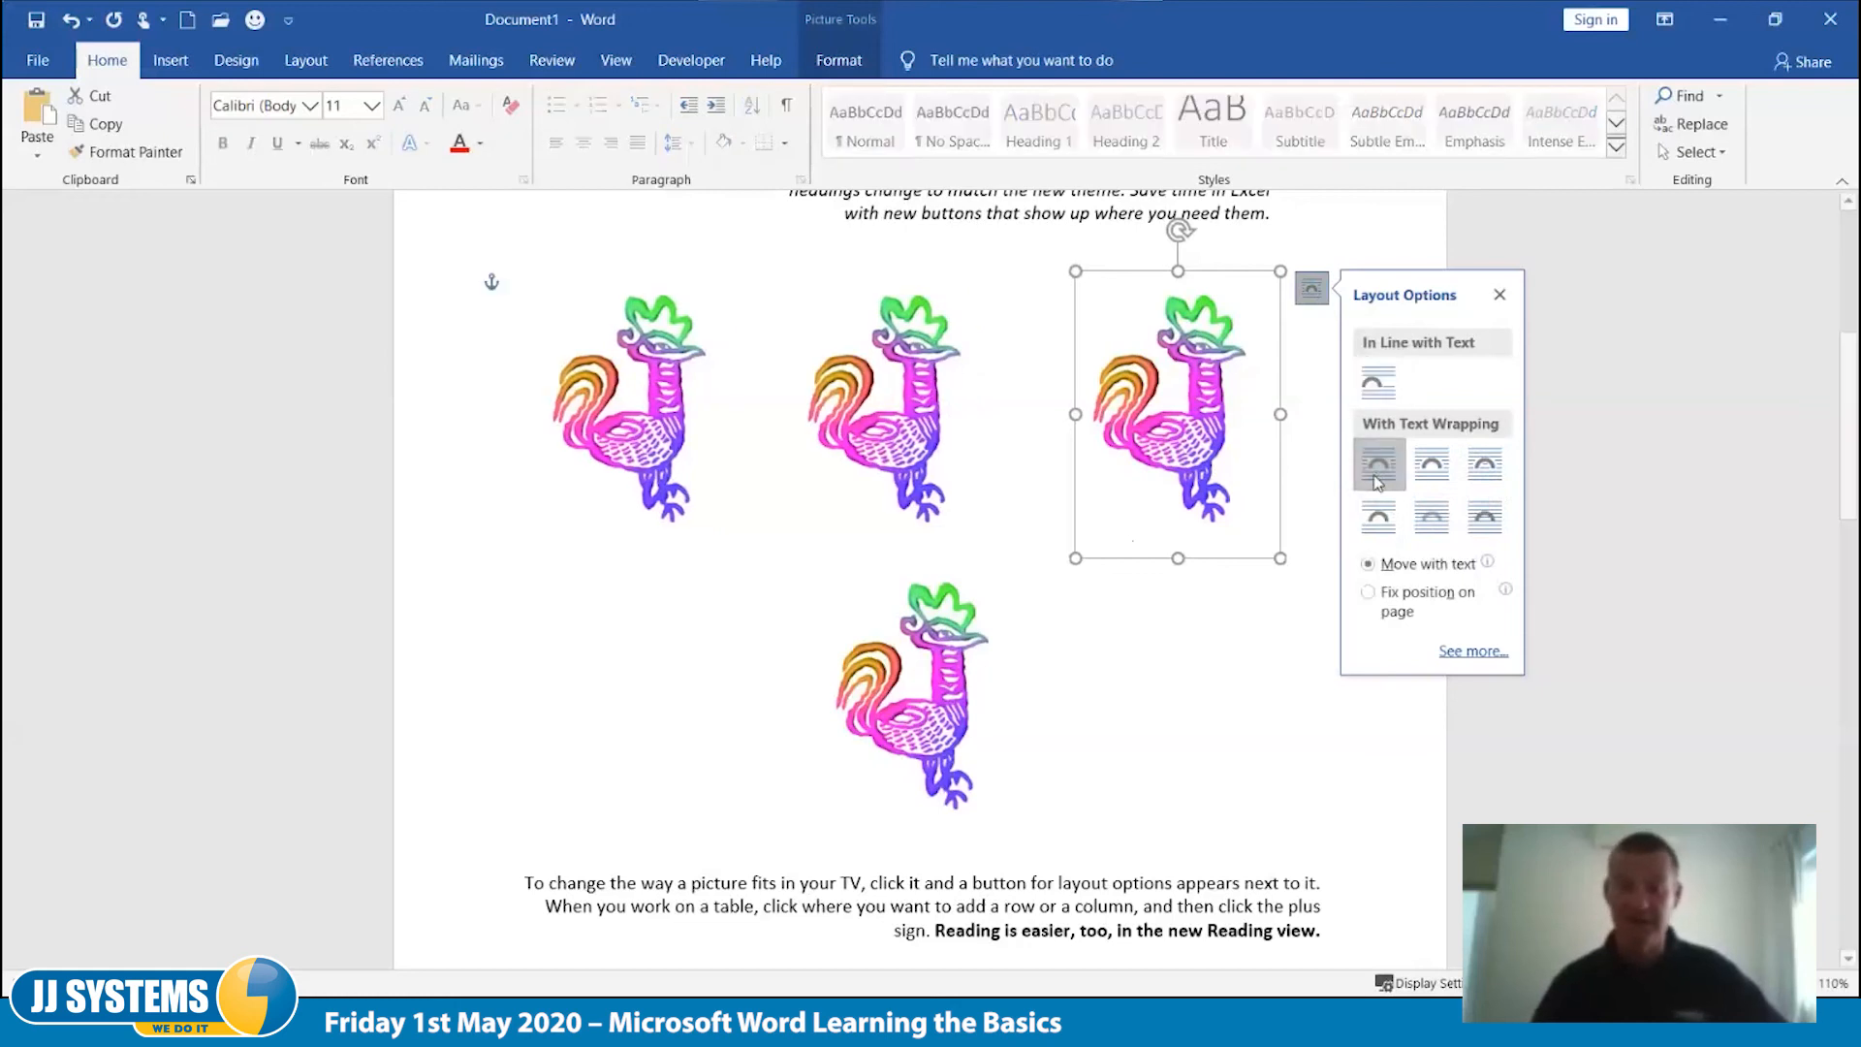
mouse_move(1157, 436)
left_mouse_down()
mouse_move(1020, 477)
mouse_move(1197, 398)
mouse_move(1164, 409)
left_mouse_up()
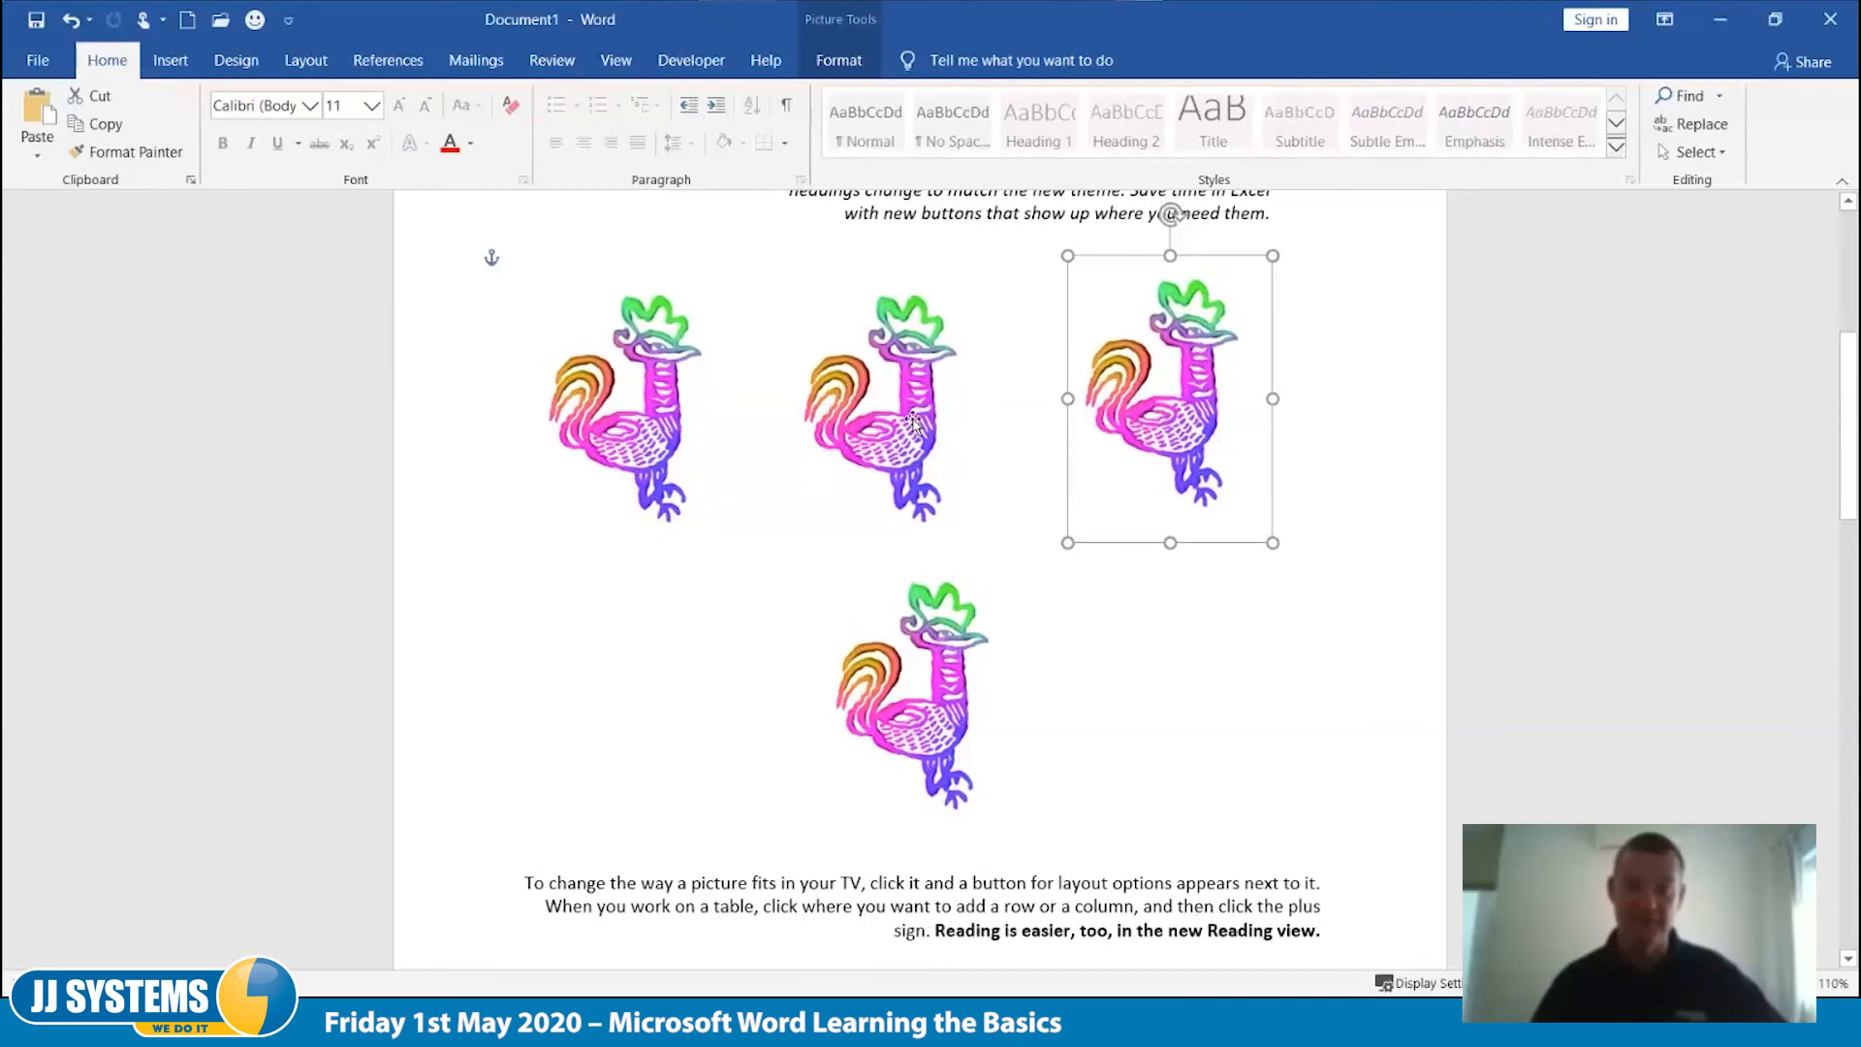
Step: Set the middle rooster to Tight text wrapping and move it slightly down and to the left
left_click(952, 419)
left_click(1022, 292)
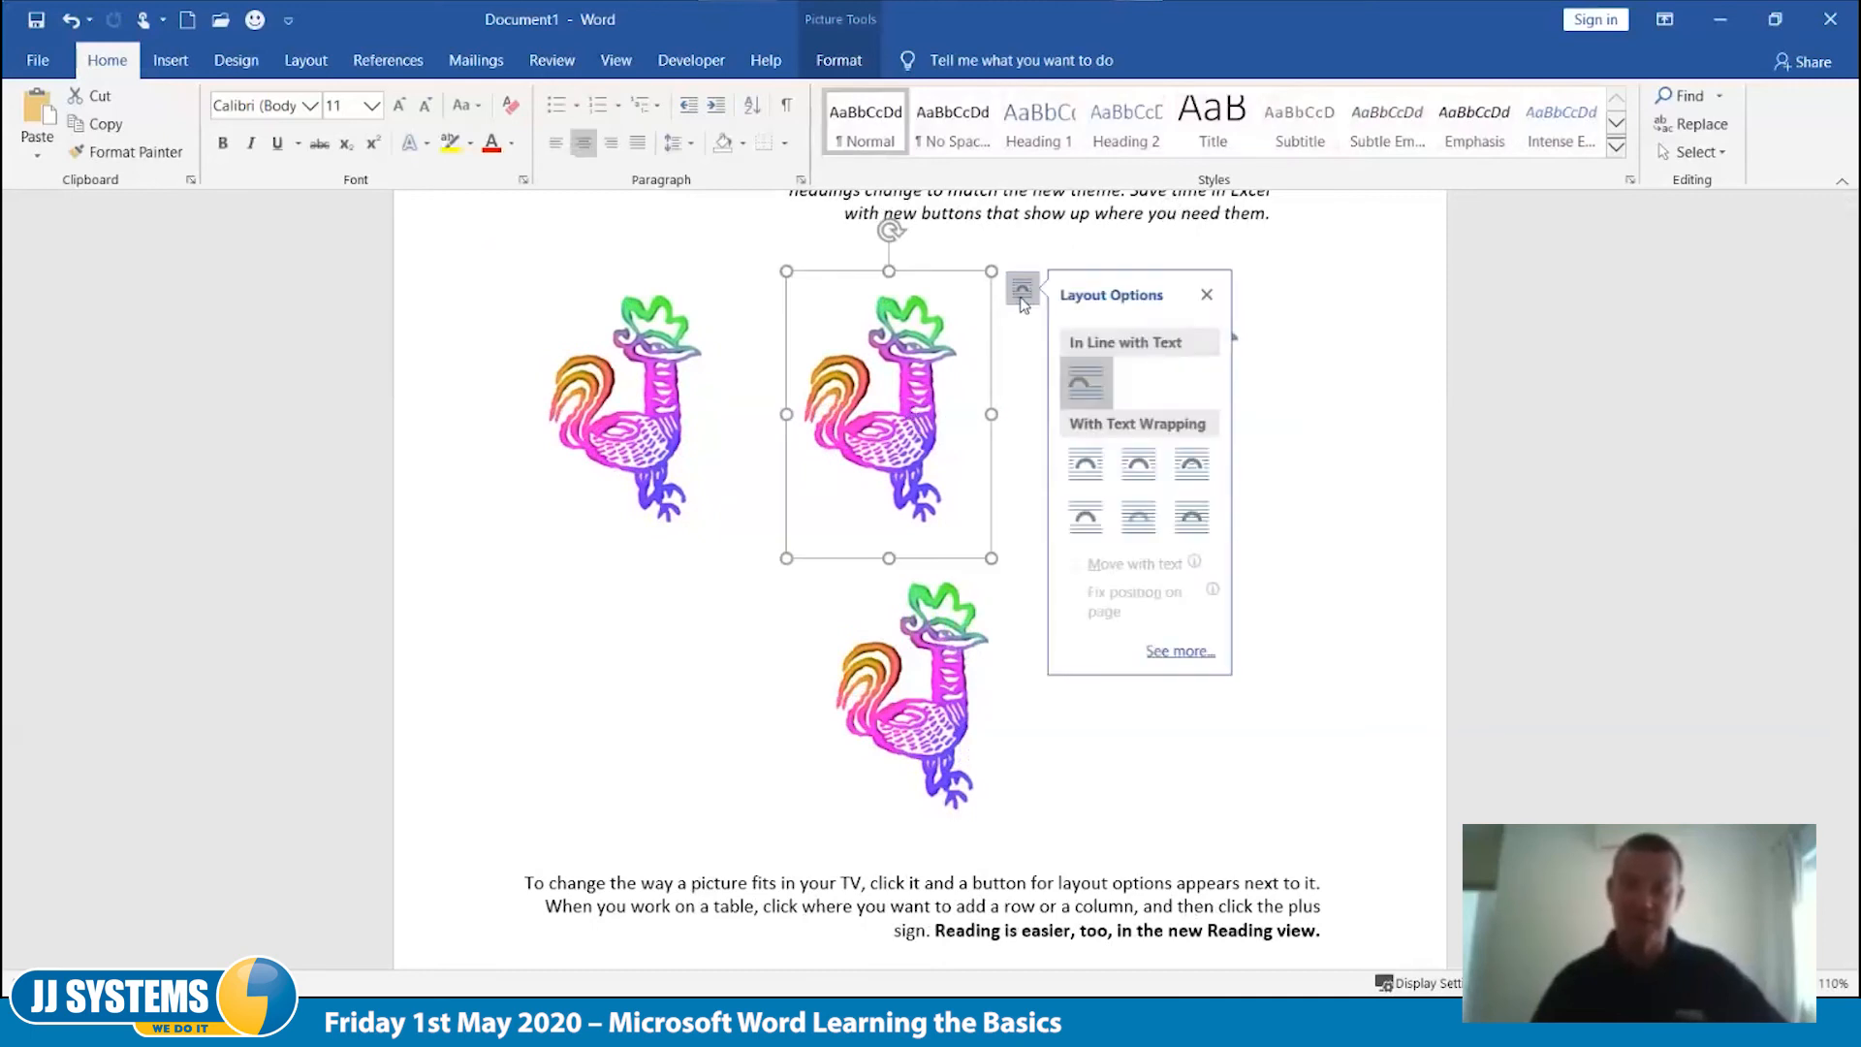
left_click(1140, 482)
left_click_drag(913, 418, 873, 467)
Step: Set the first rooster in the upper row to Through text wrapping and move it up slightly
left_click(665, 358)
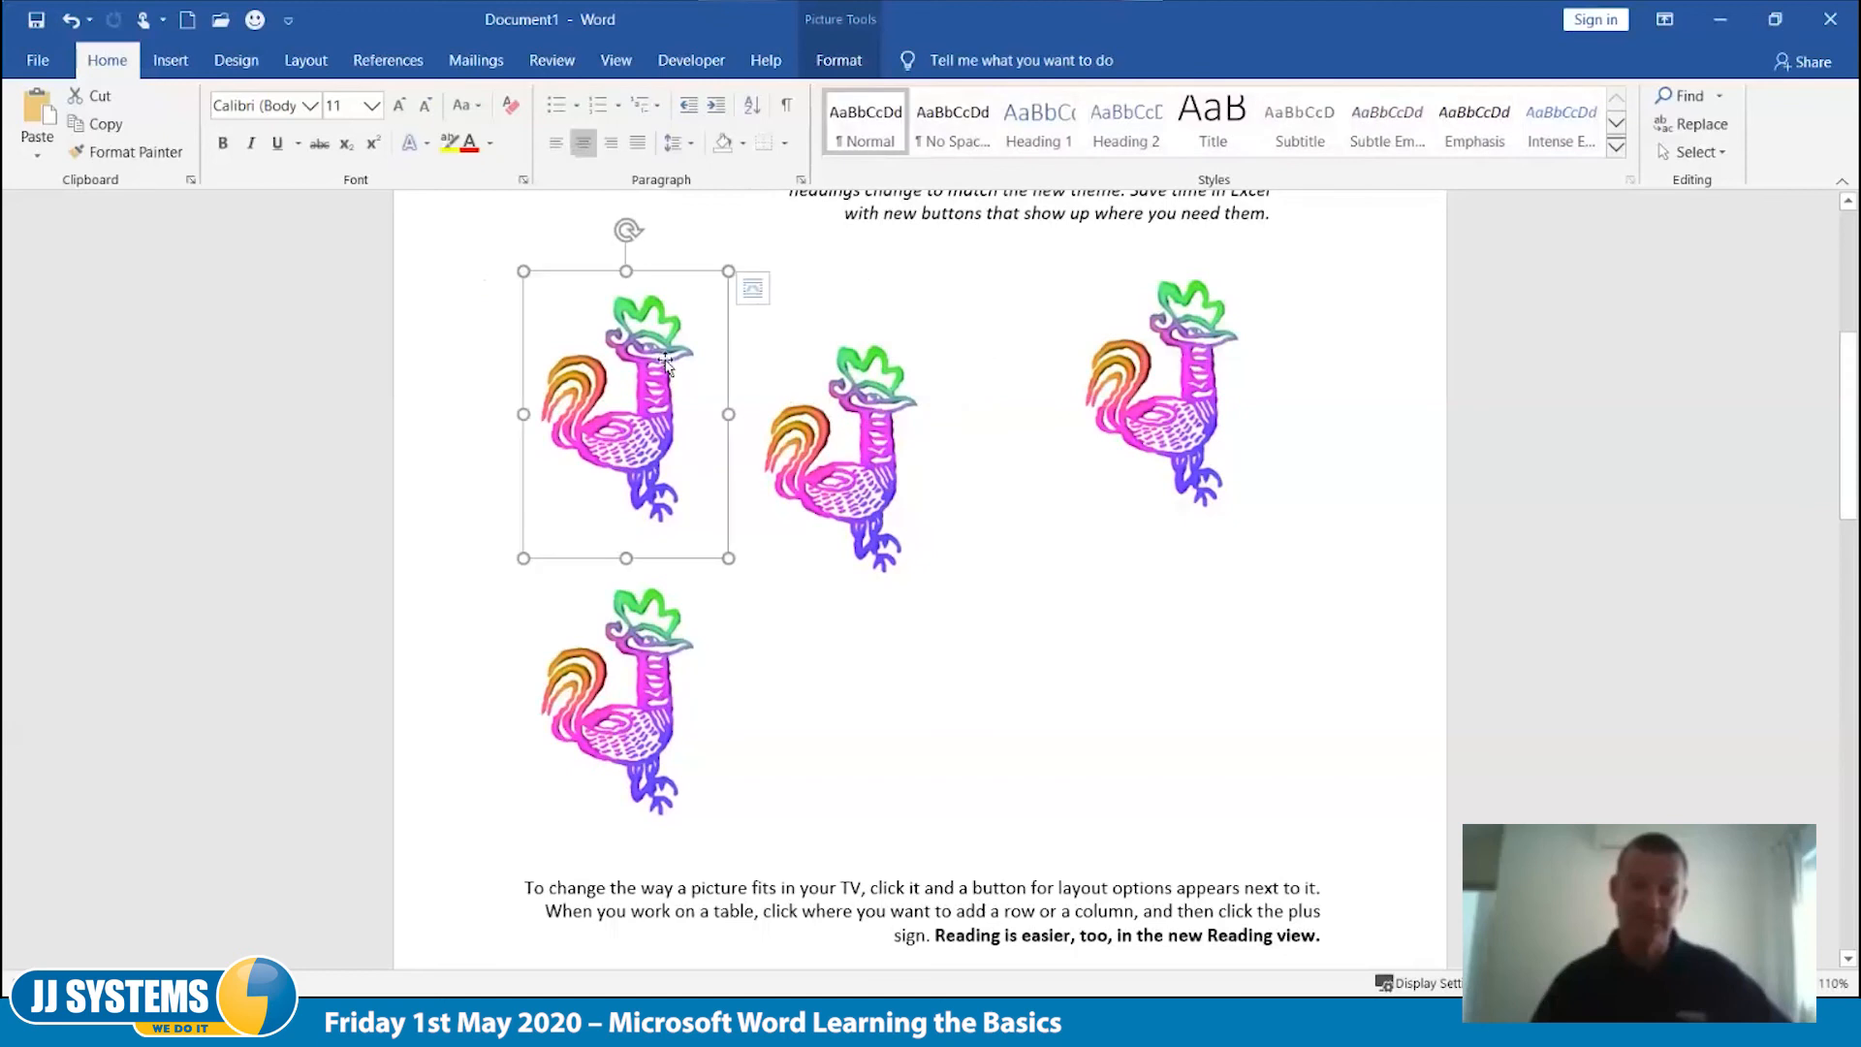
left_click(760, 288)
left_click(923, 461)
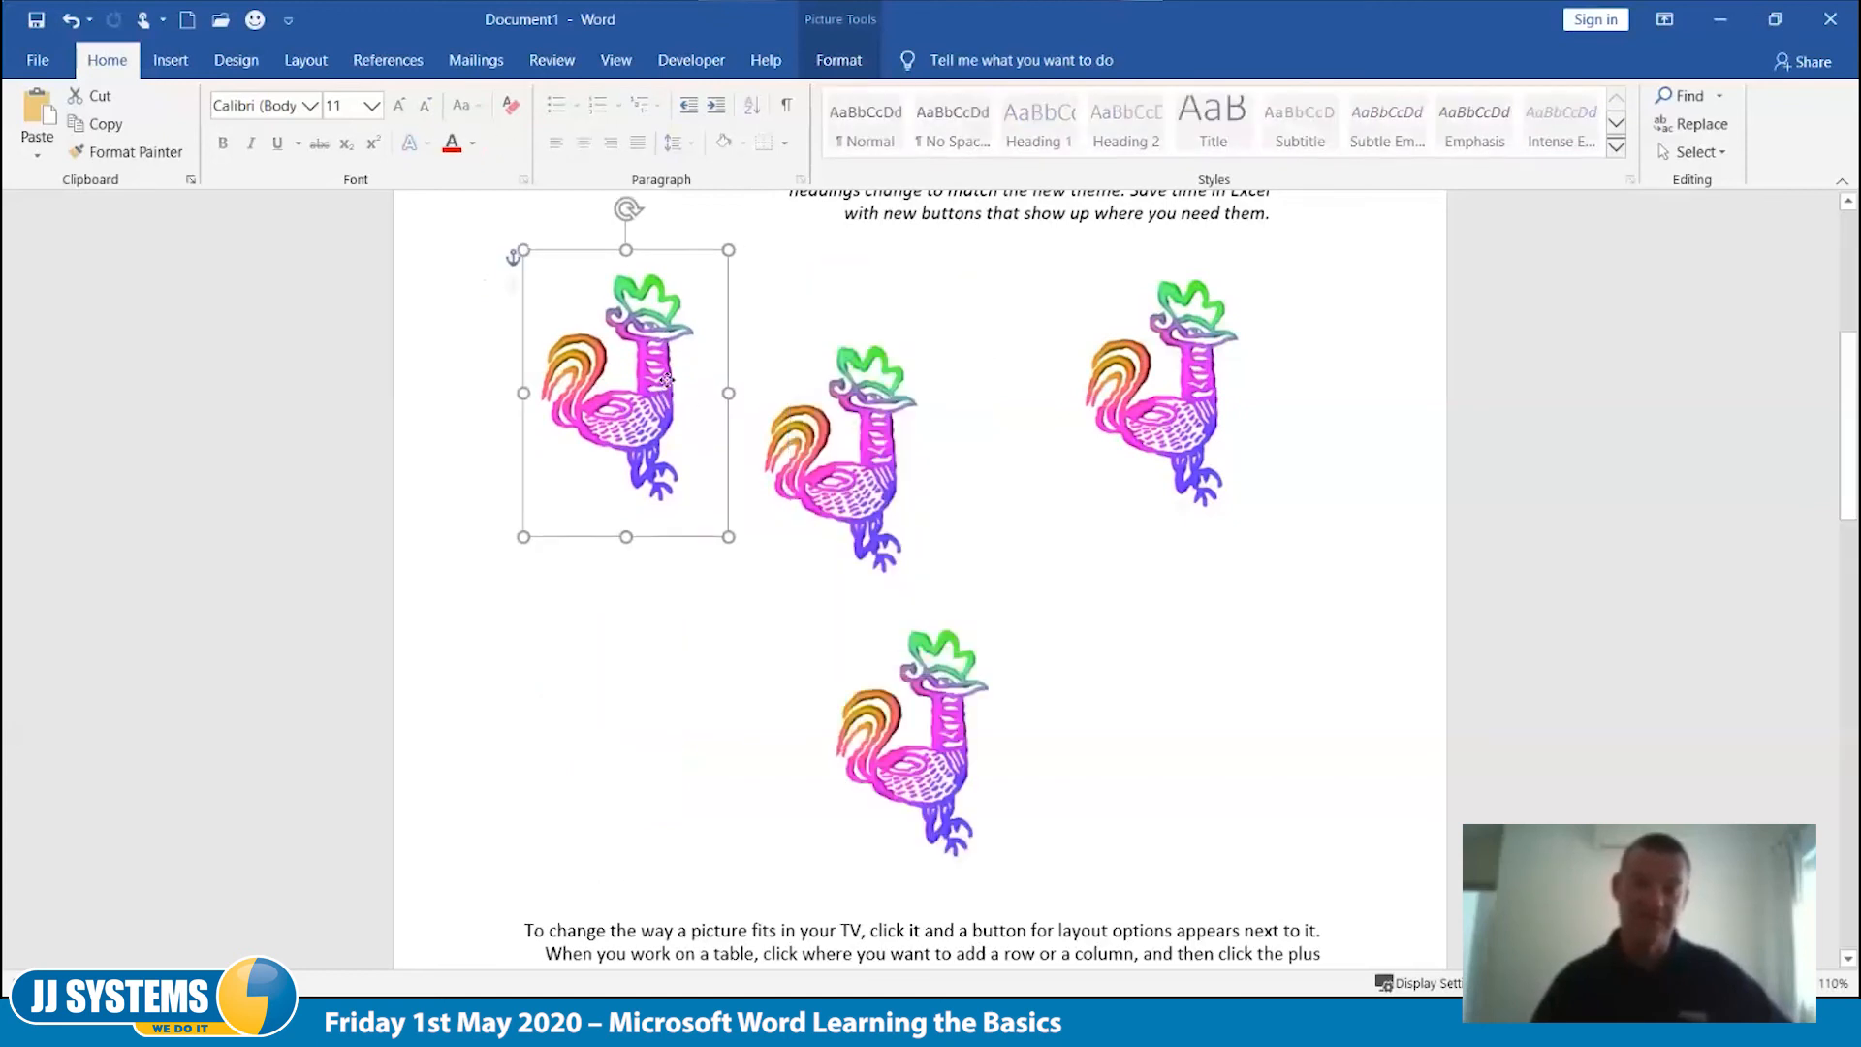
left_click(1063, 572)
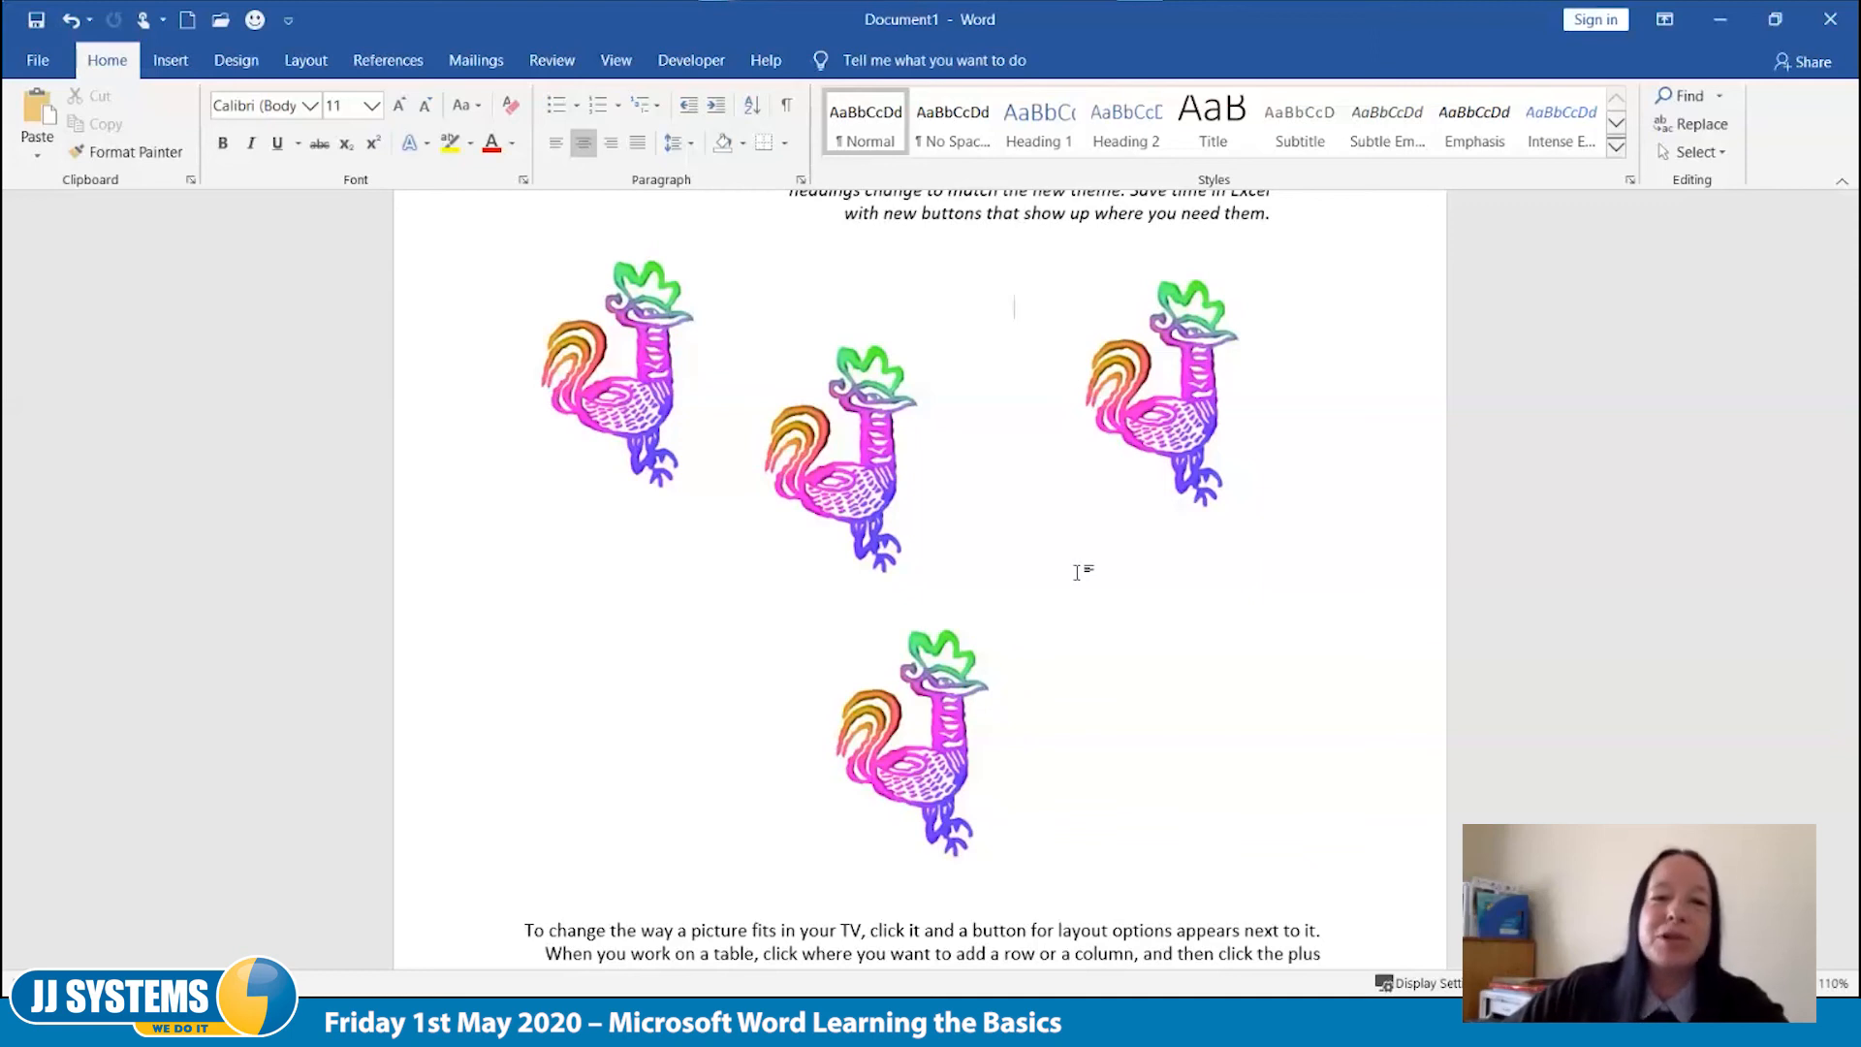
left_click(880, 492)
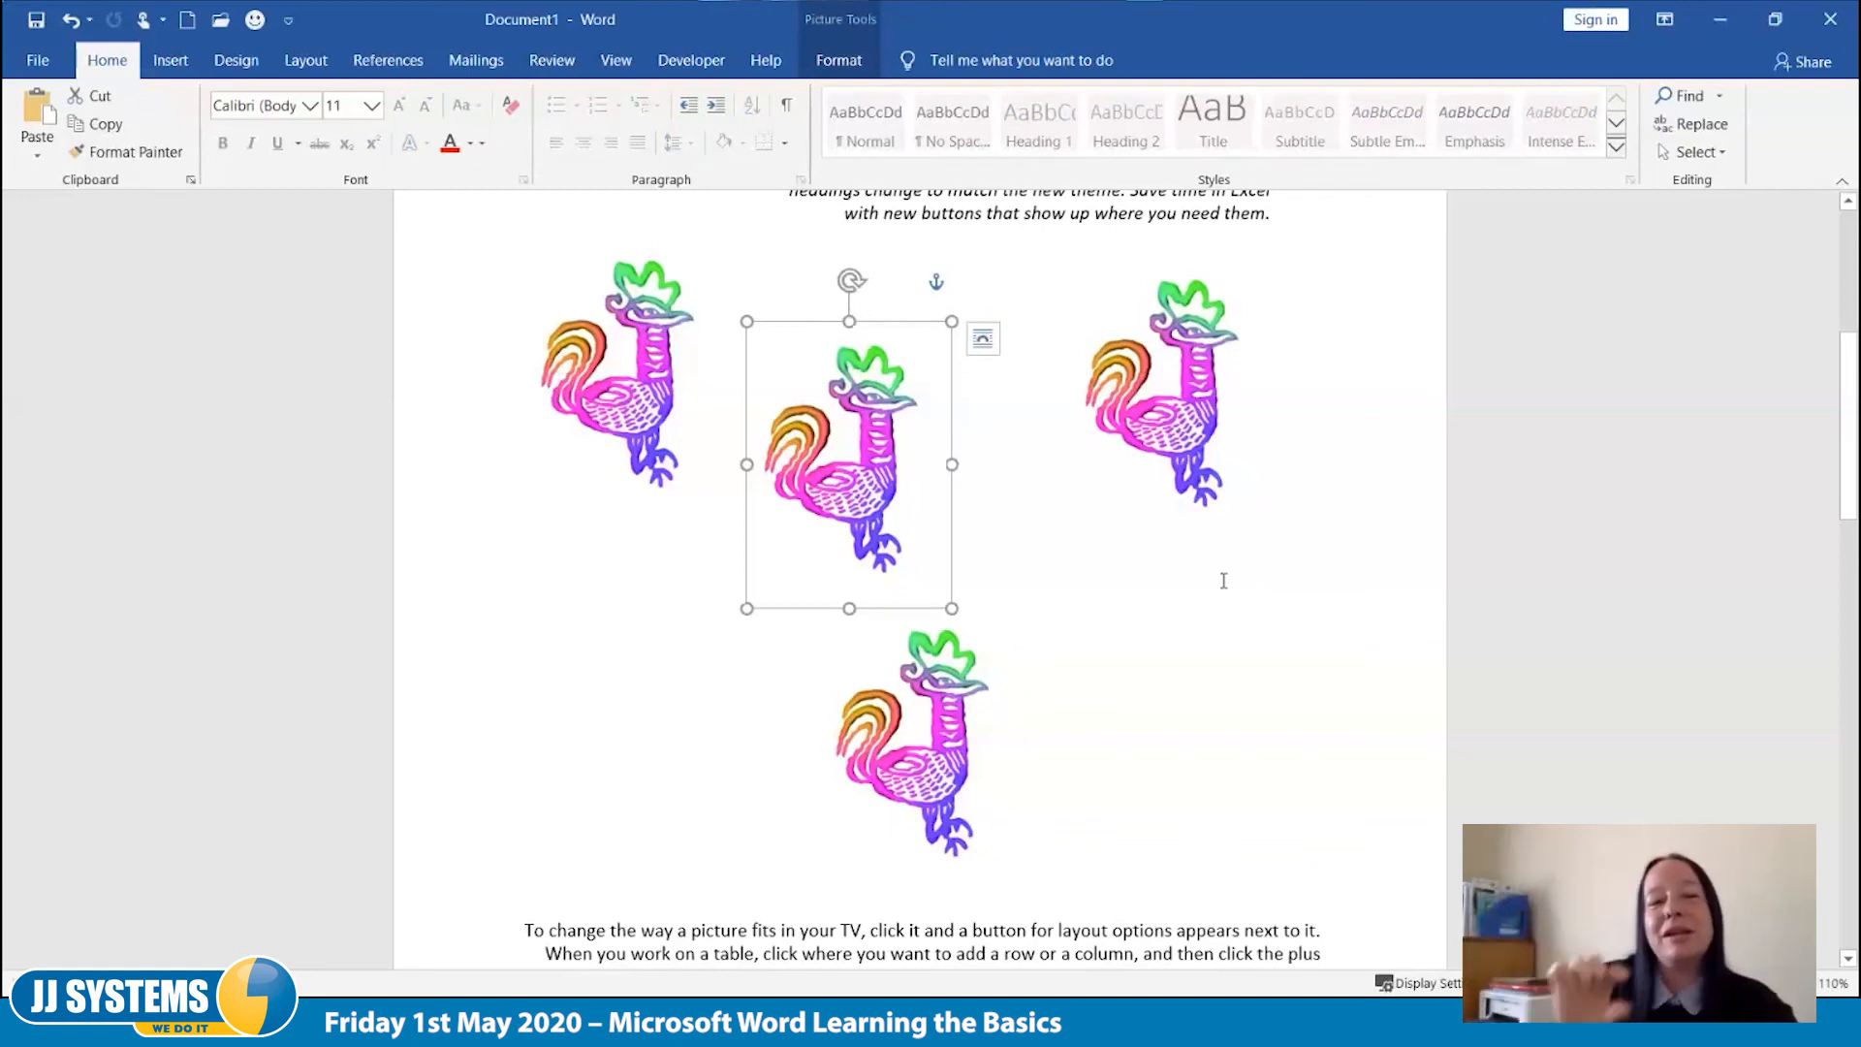
Step: Create a new blank document and set its page orientation to Landscape
left_click(187, 19)
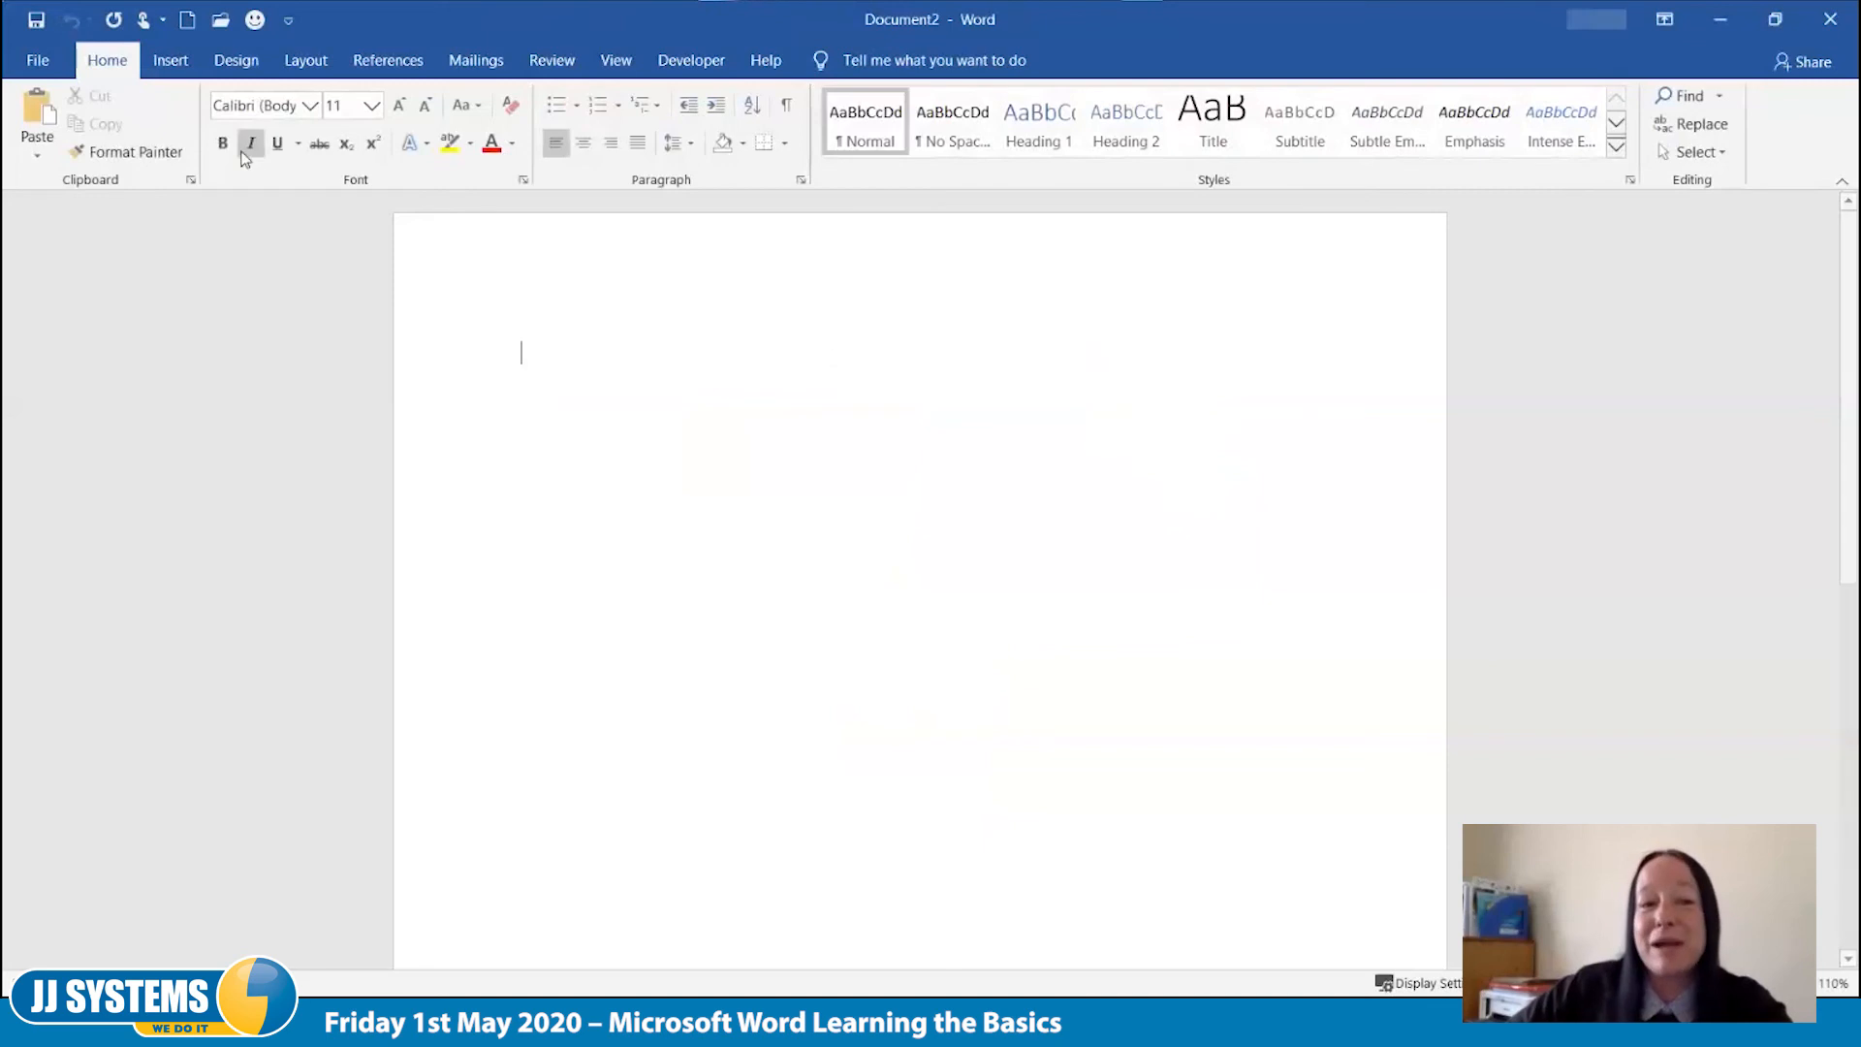
left_click(243, 69)
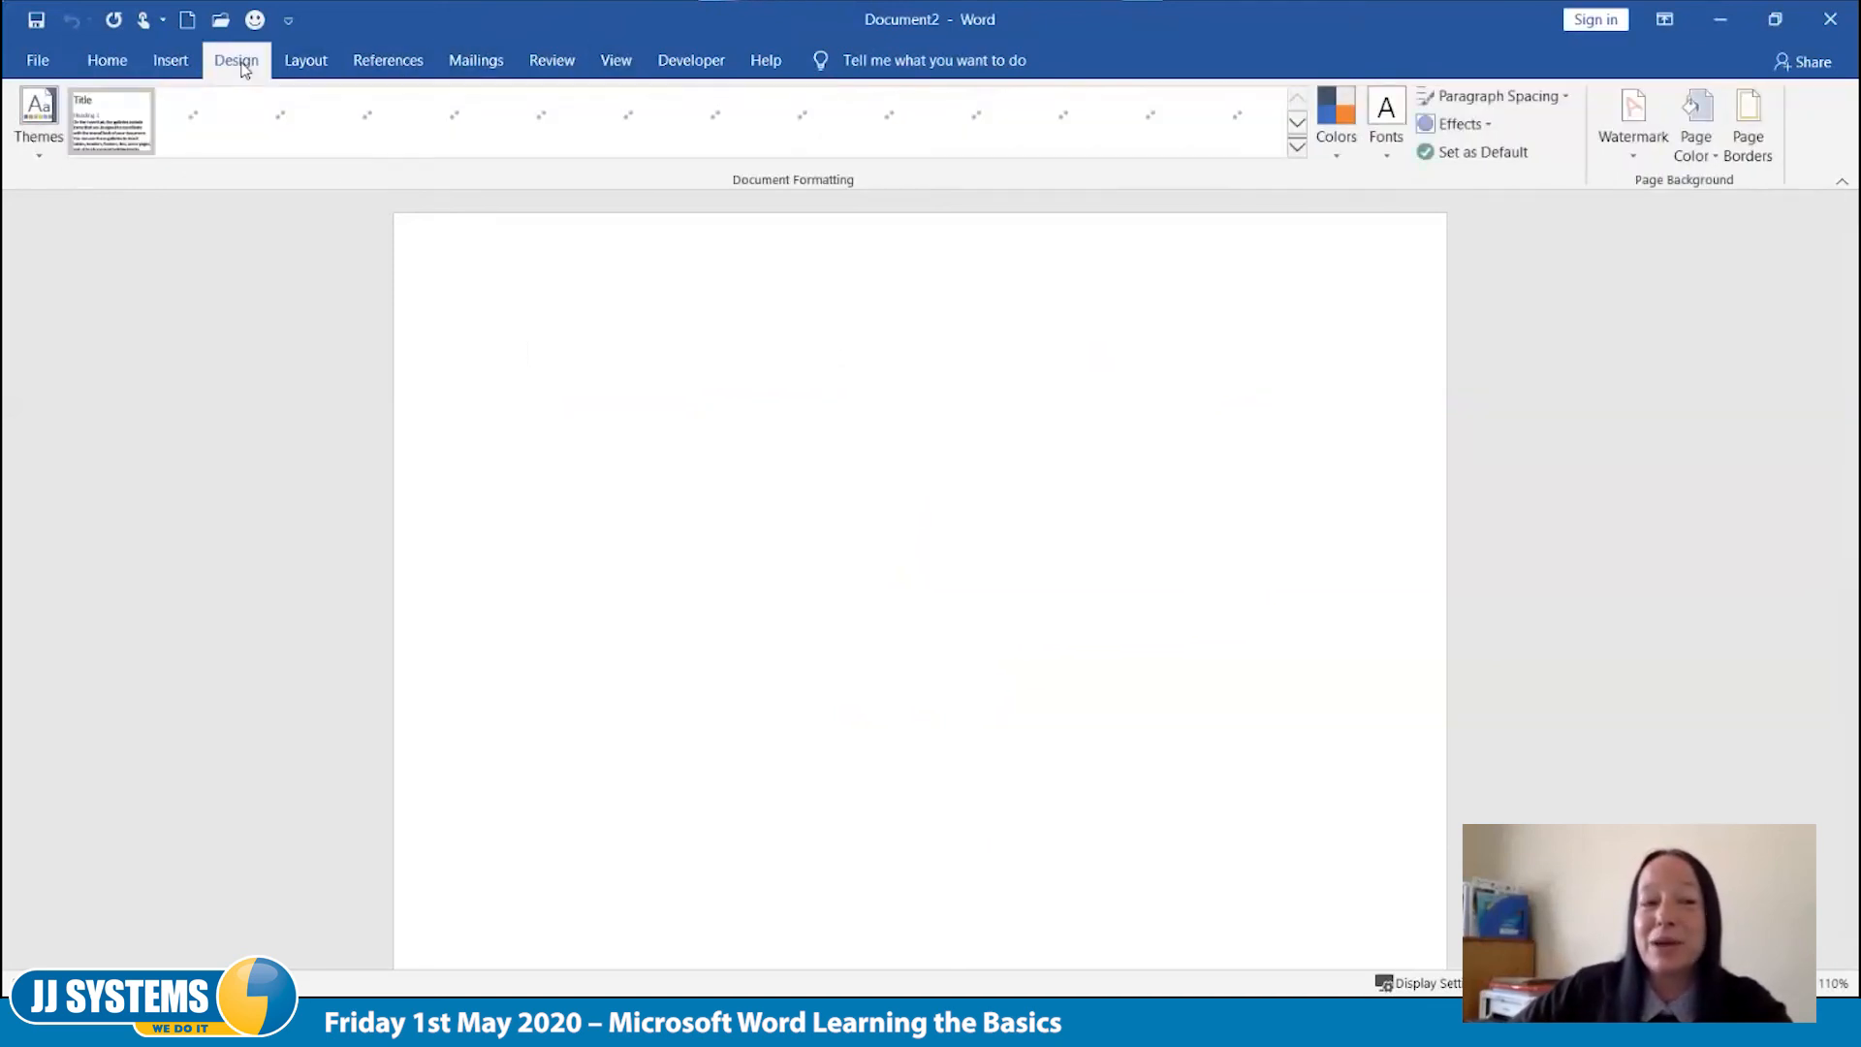
left_click(306, 64)
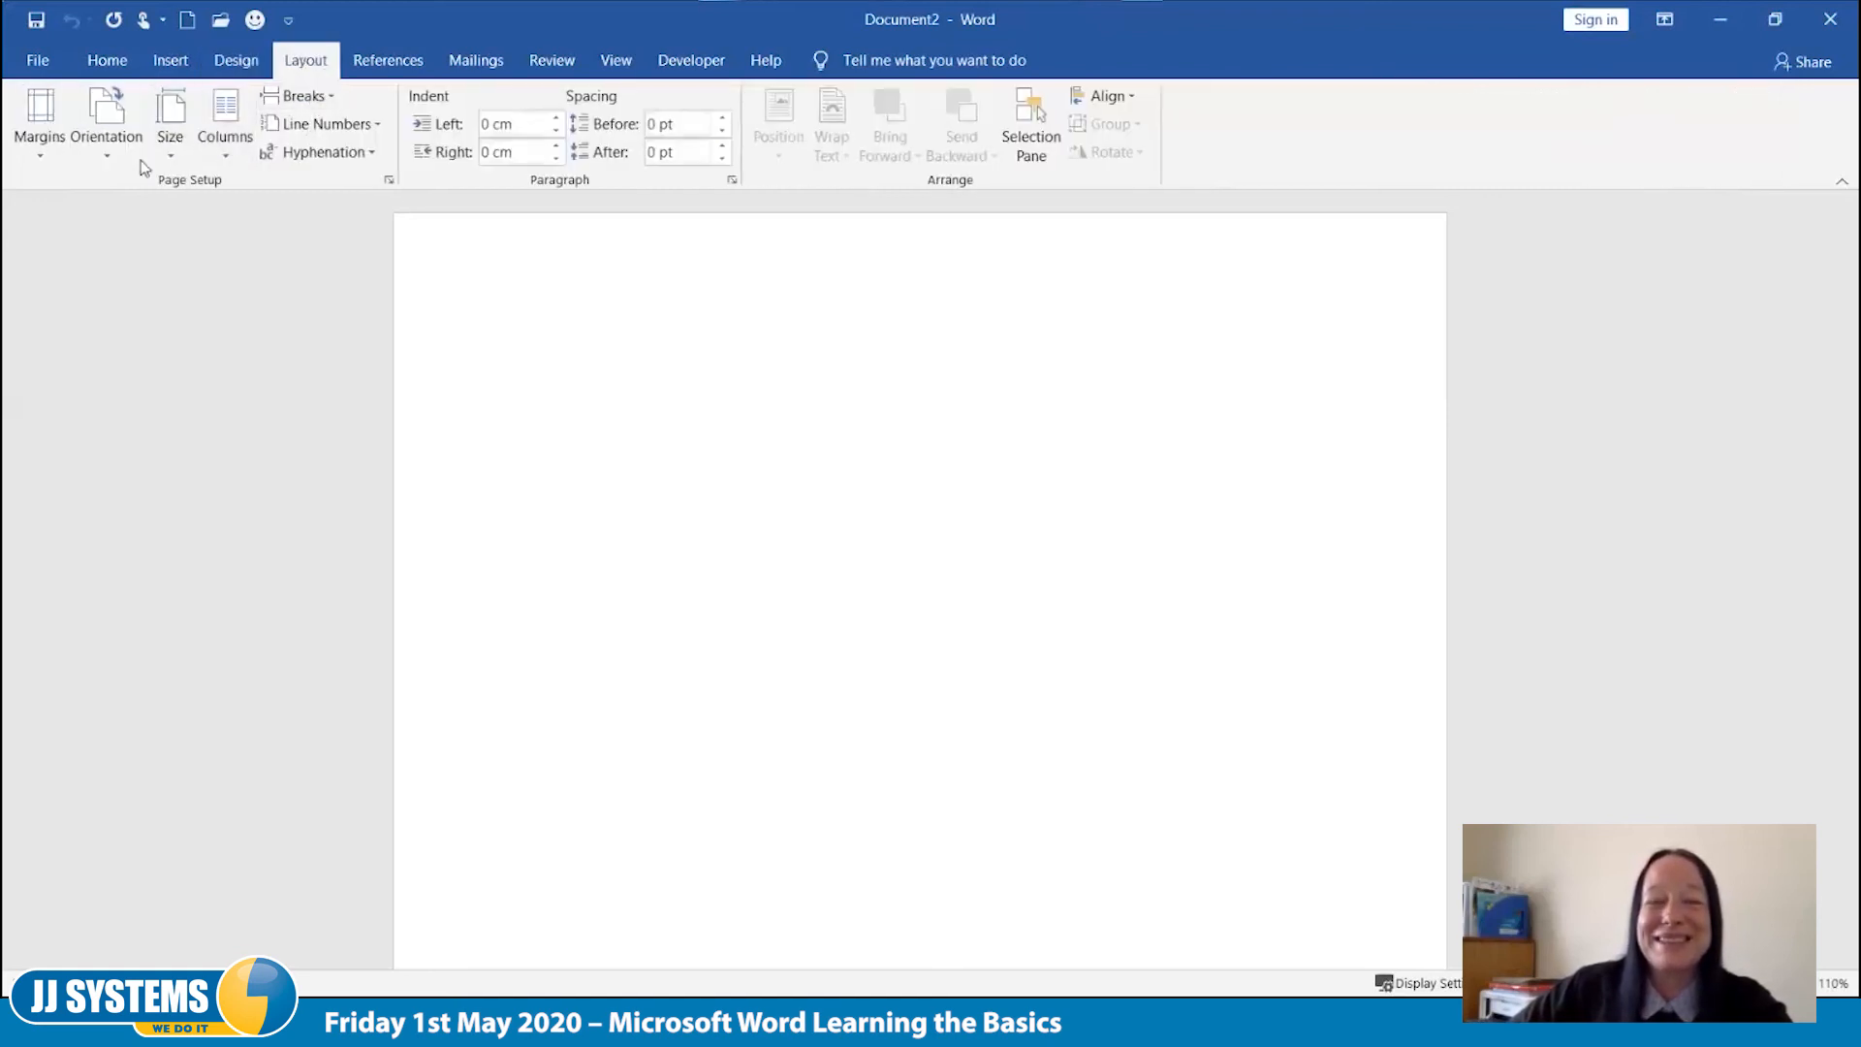
left_click(107, 131)
left_click(146, 254)
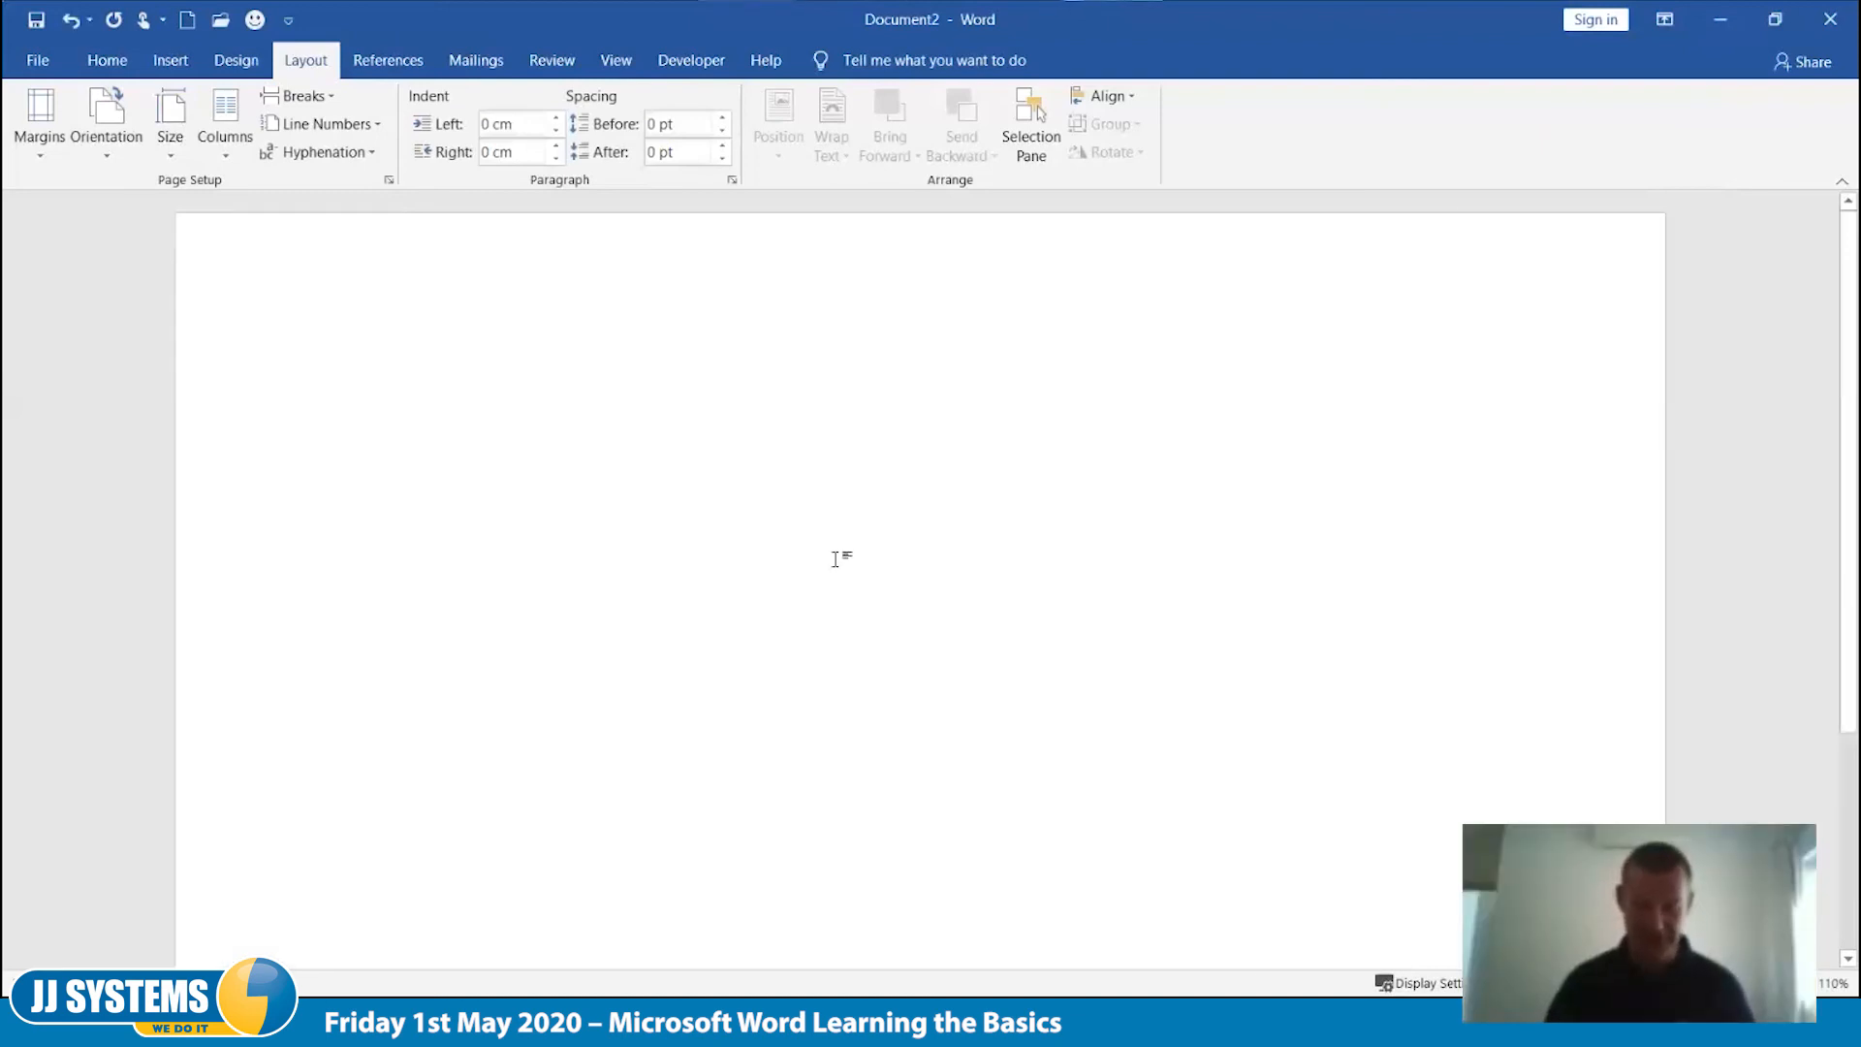
Step: Insert a table with four columns and two rows on the blank landscape page
scroll(835, 559, "down", 7)
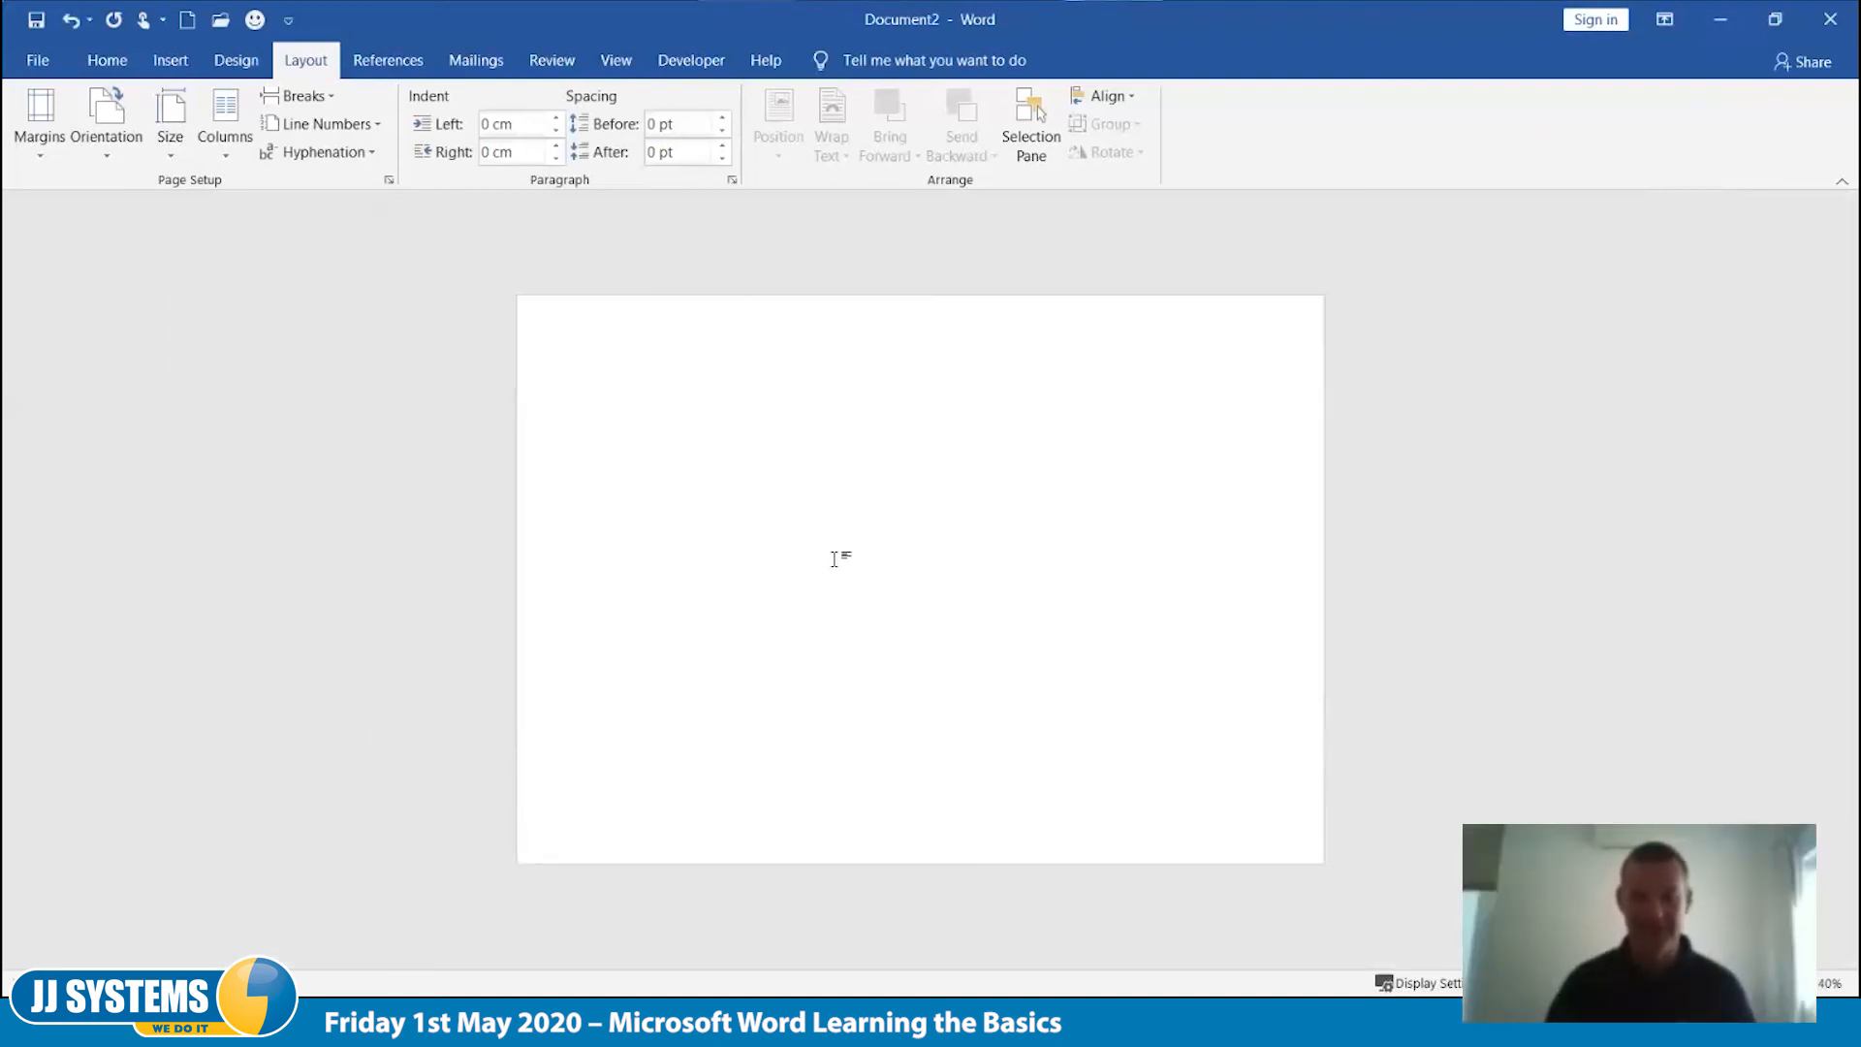
scroll(836, 560, "up", 3)
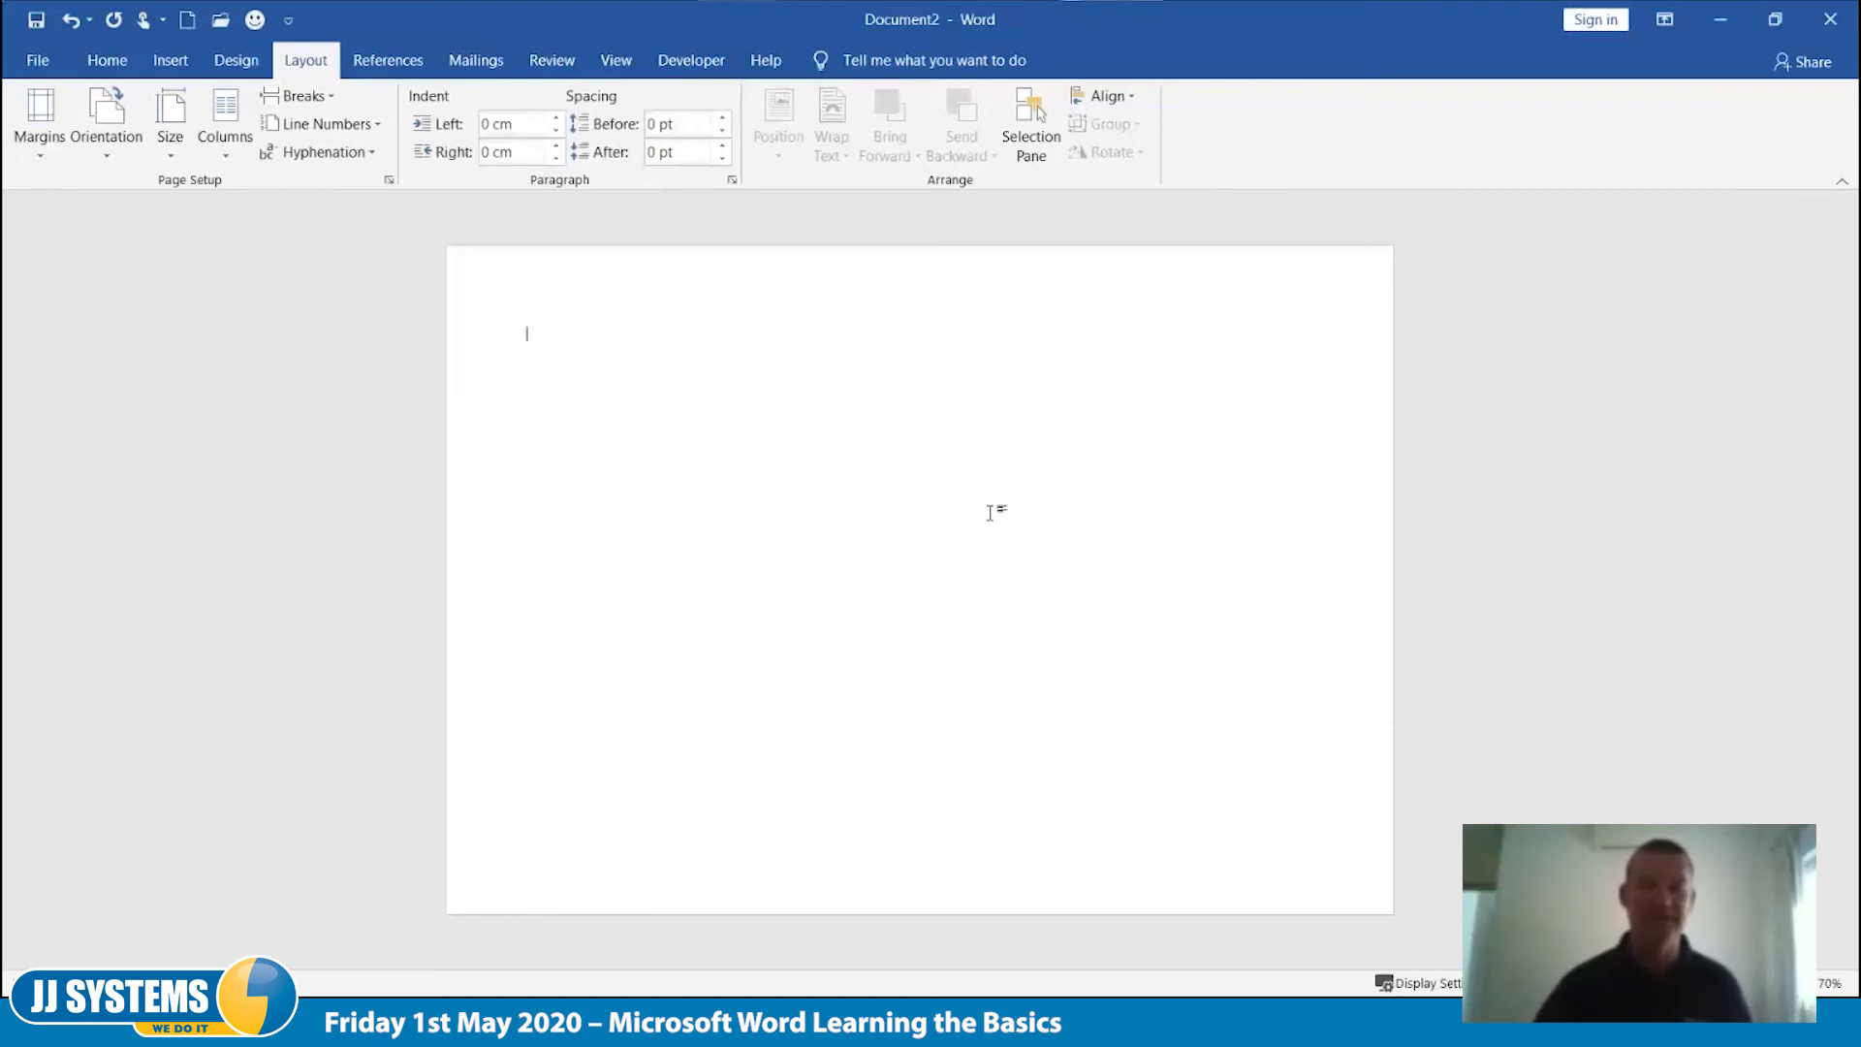
left_click(153, 70)
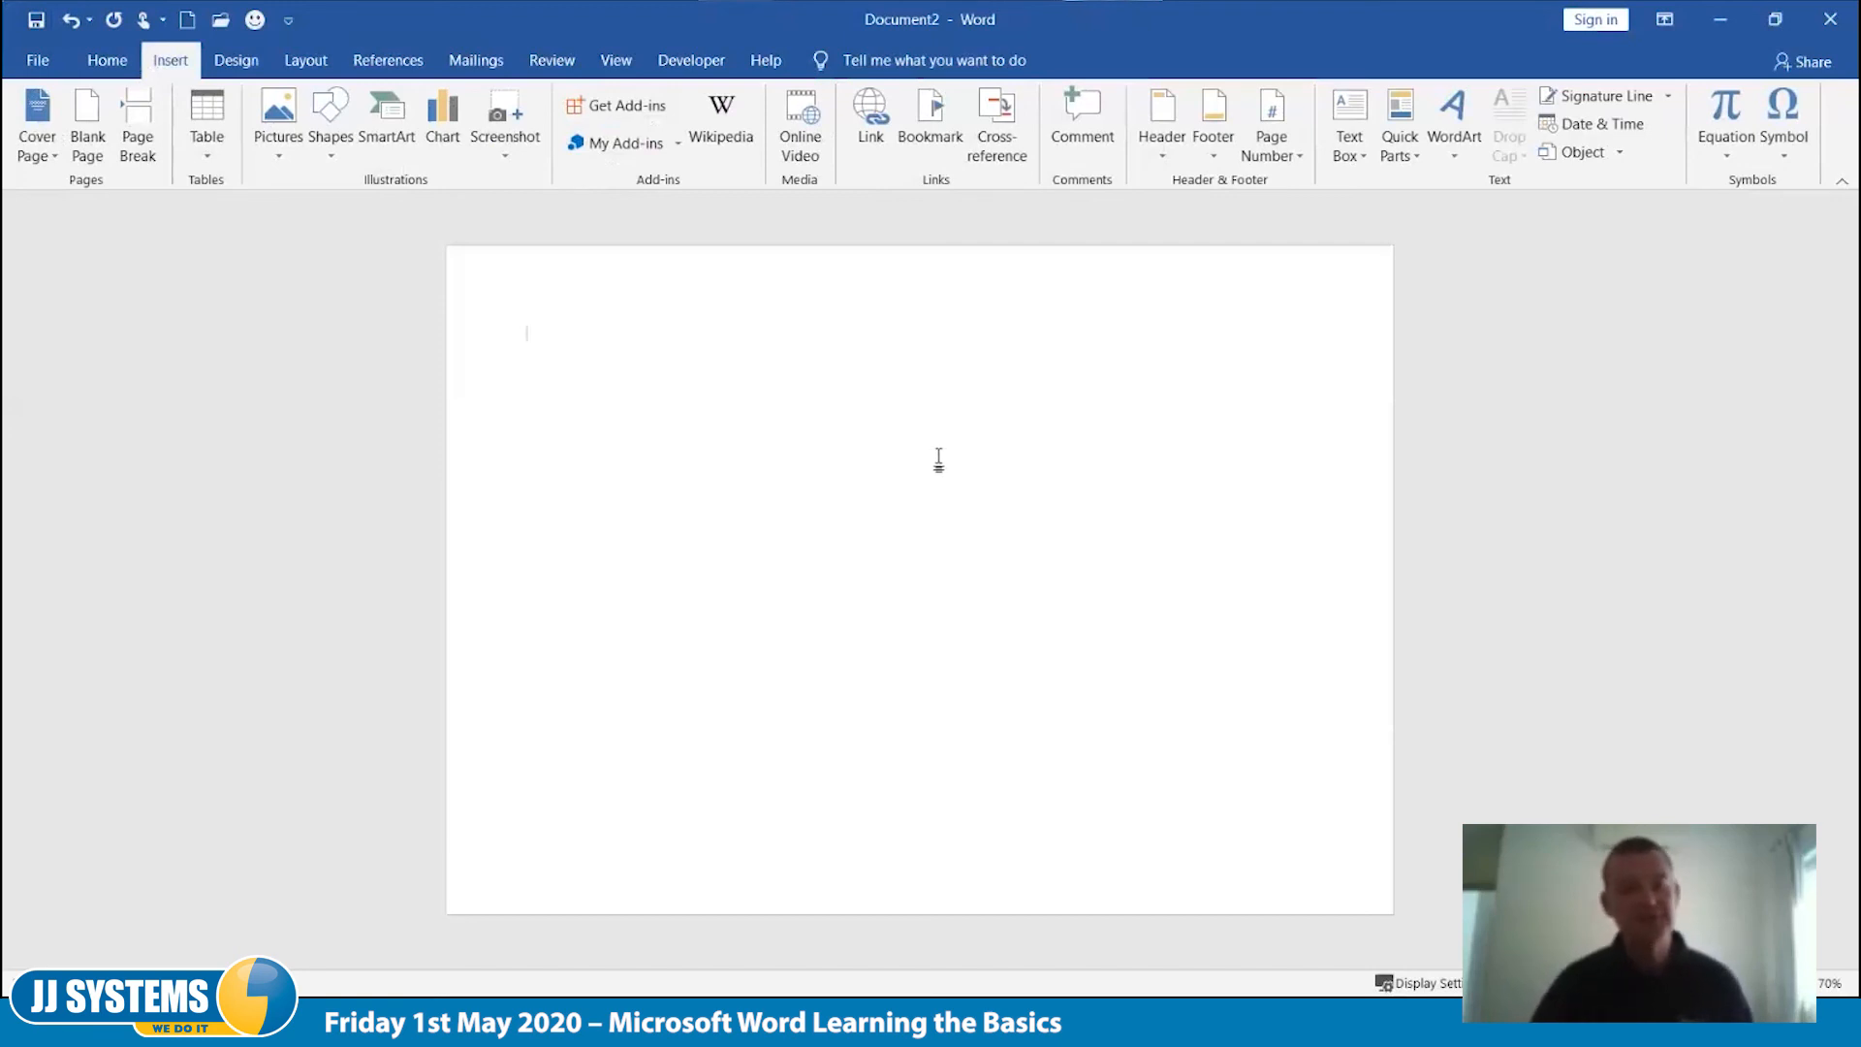
left_click(206, 117)
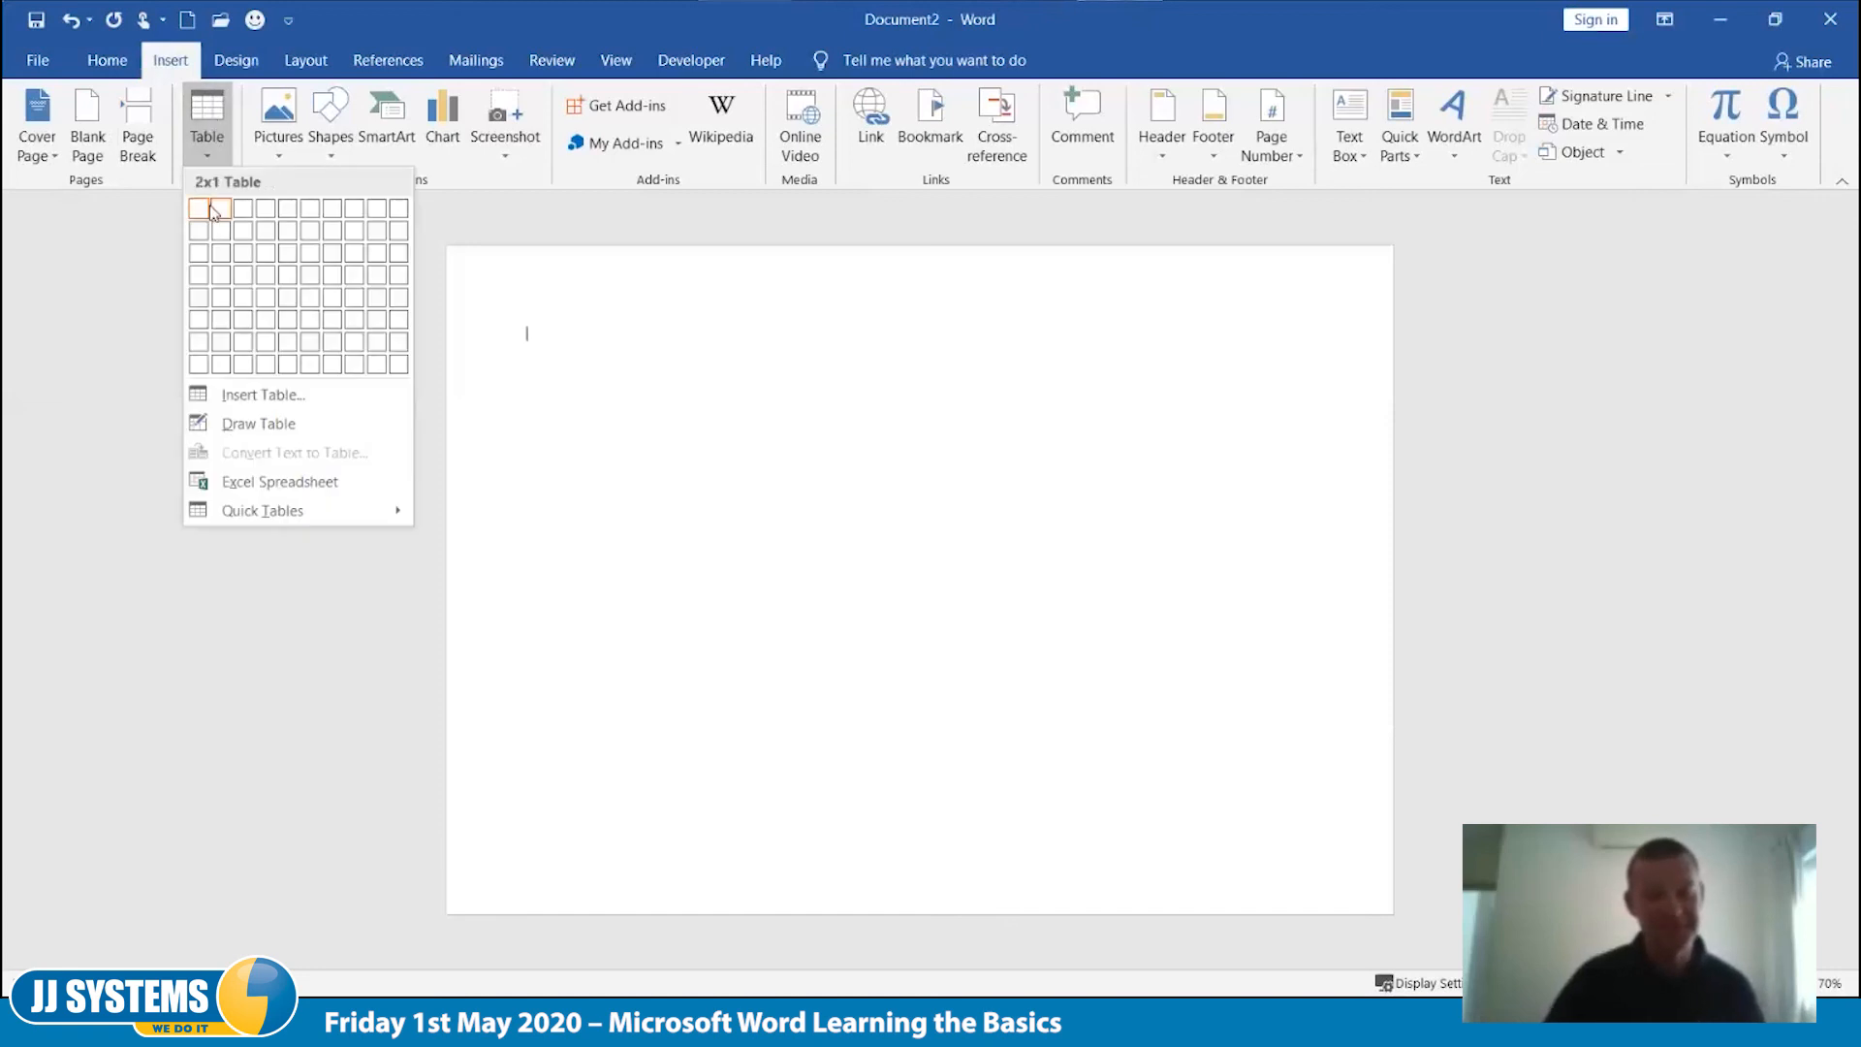
left_click(270, 249)
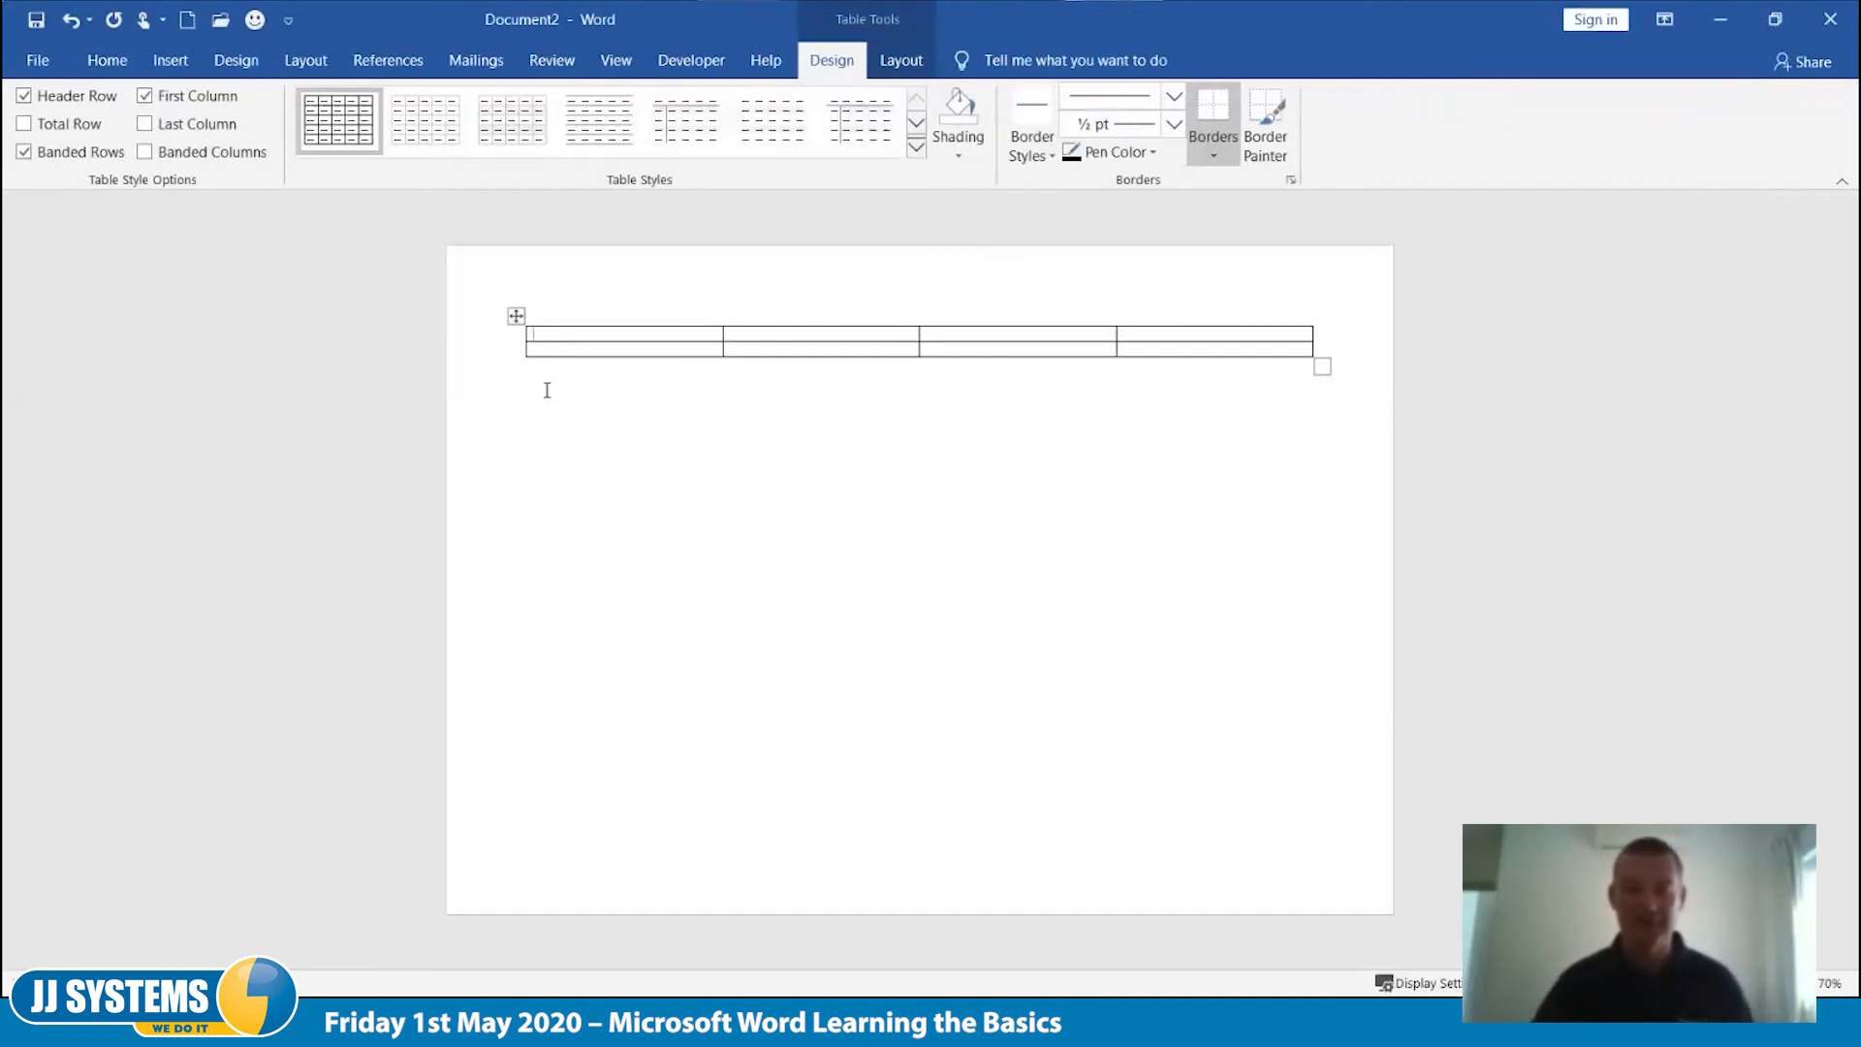
Step: Select the whole table and view its available border options, including No Border
left_click(516, 316)
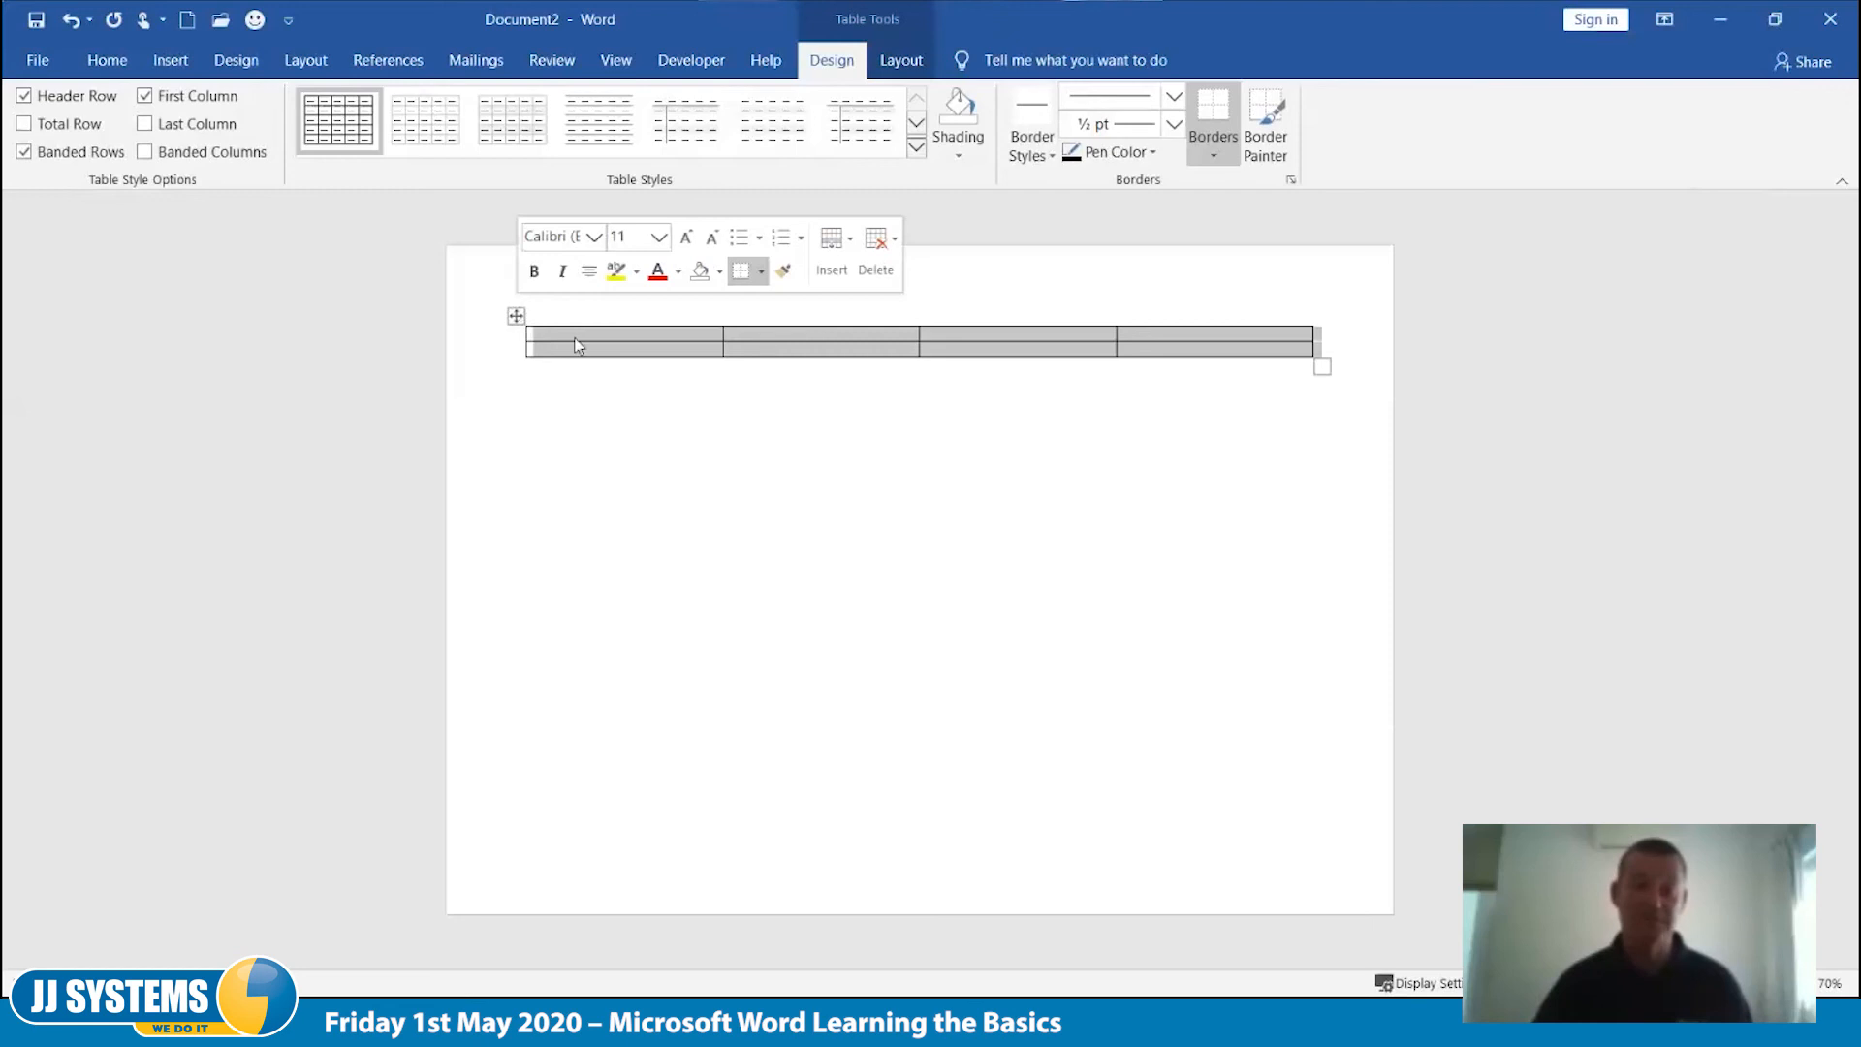
left_click(762, 272)
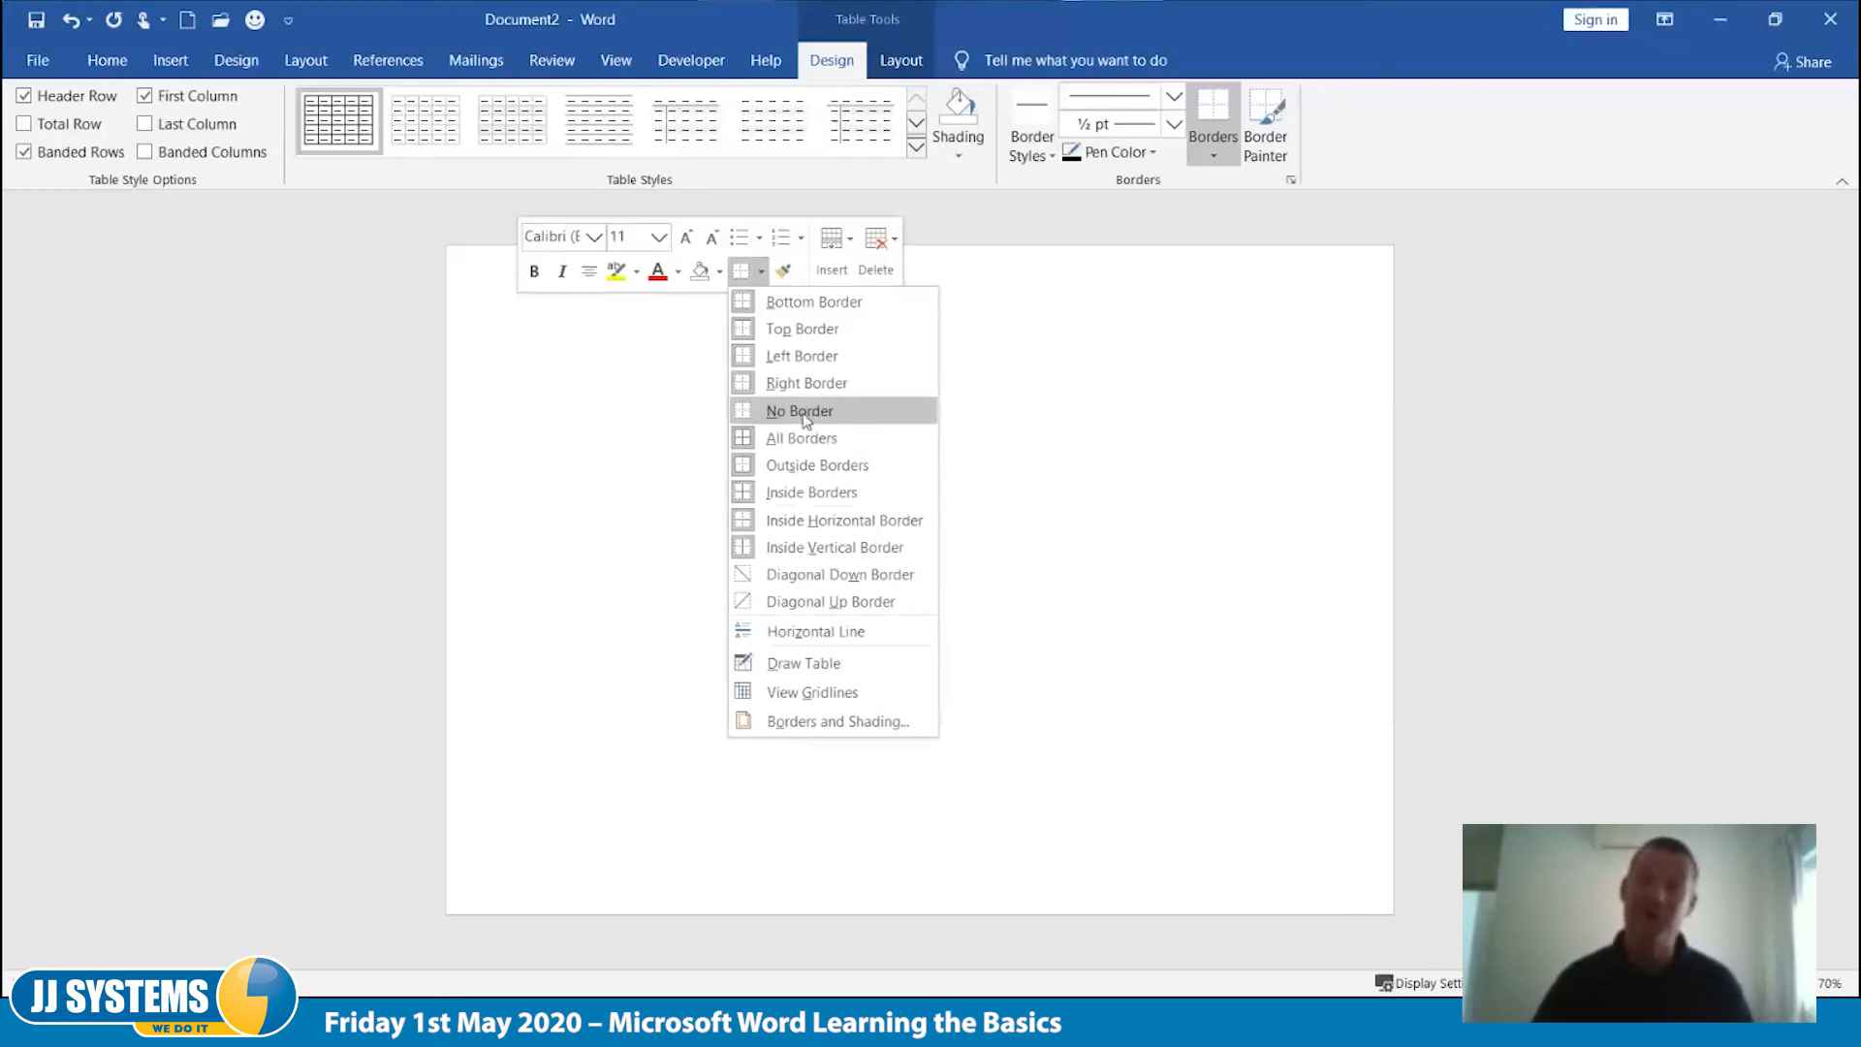
left_click(1238, 528)
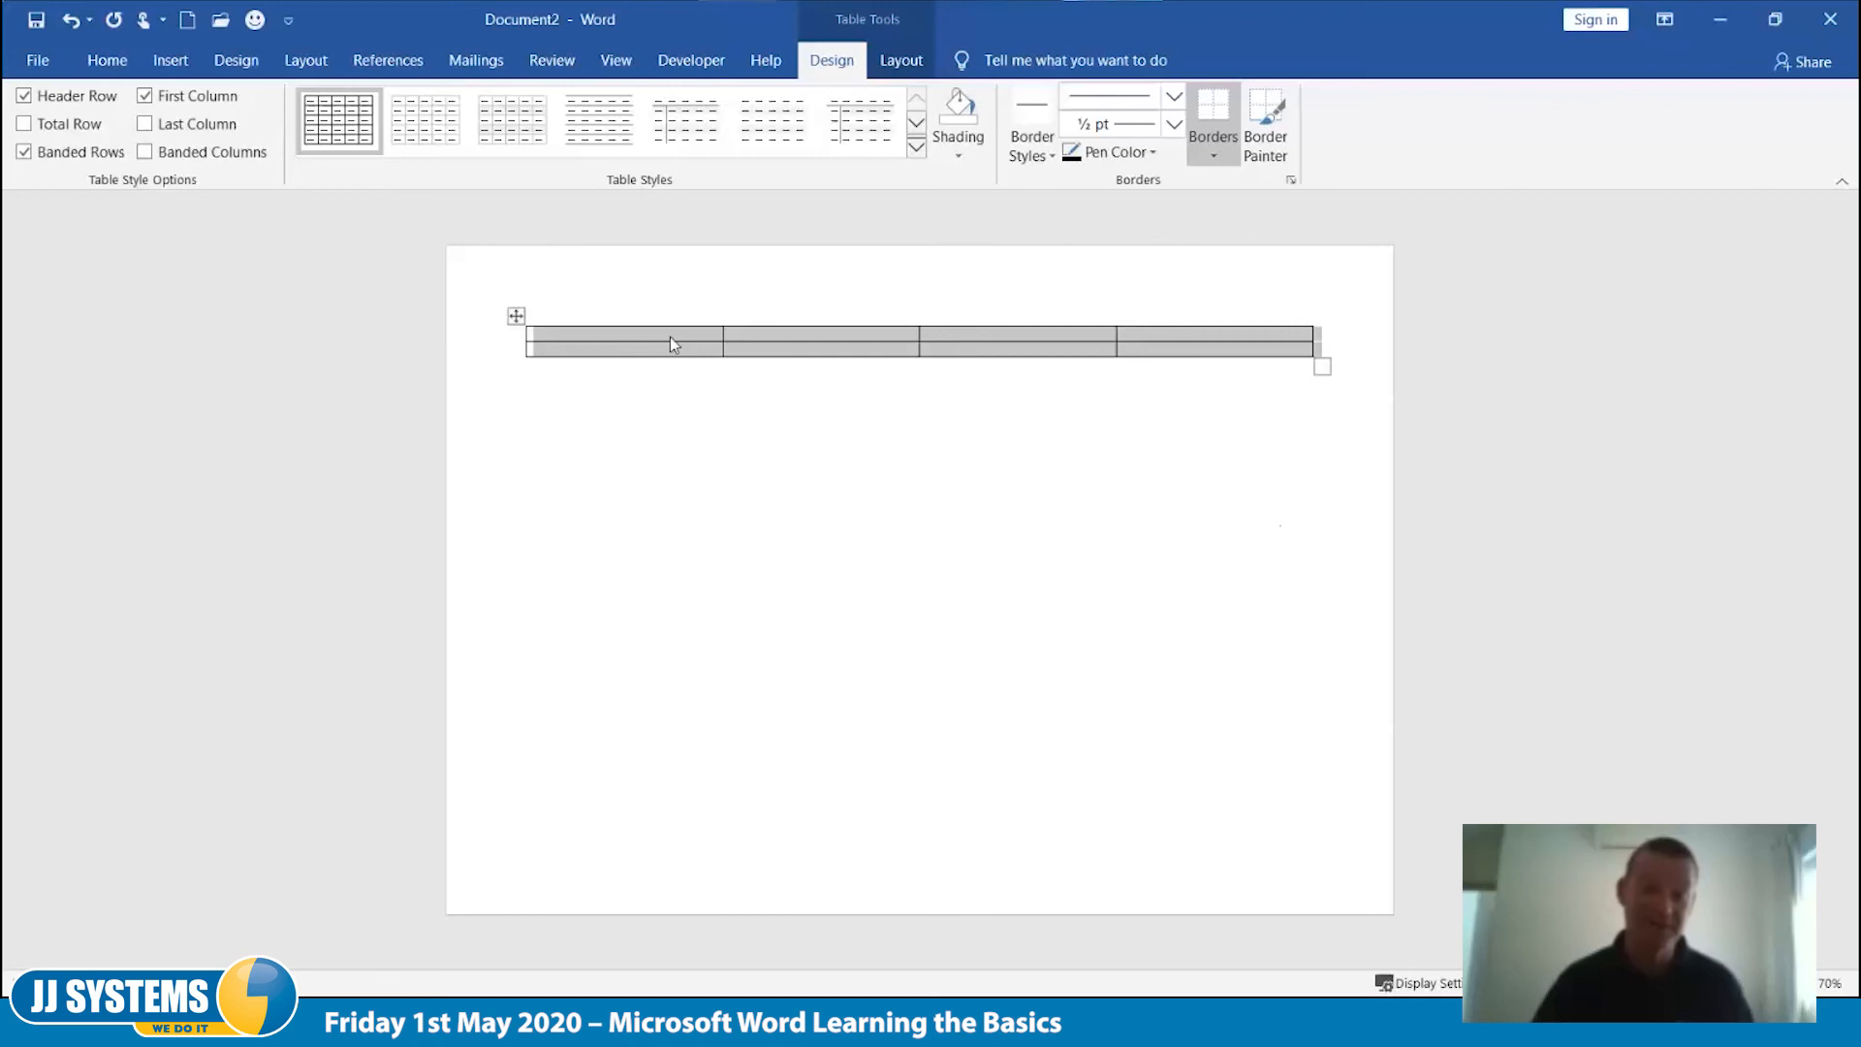
Step: Insert the saved picture "asset" from this device into the first cell of the table's upper row
left_click(559, 335)
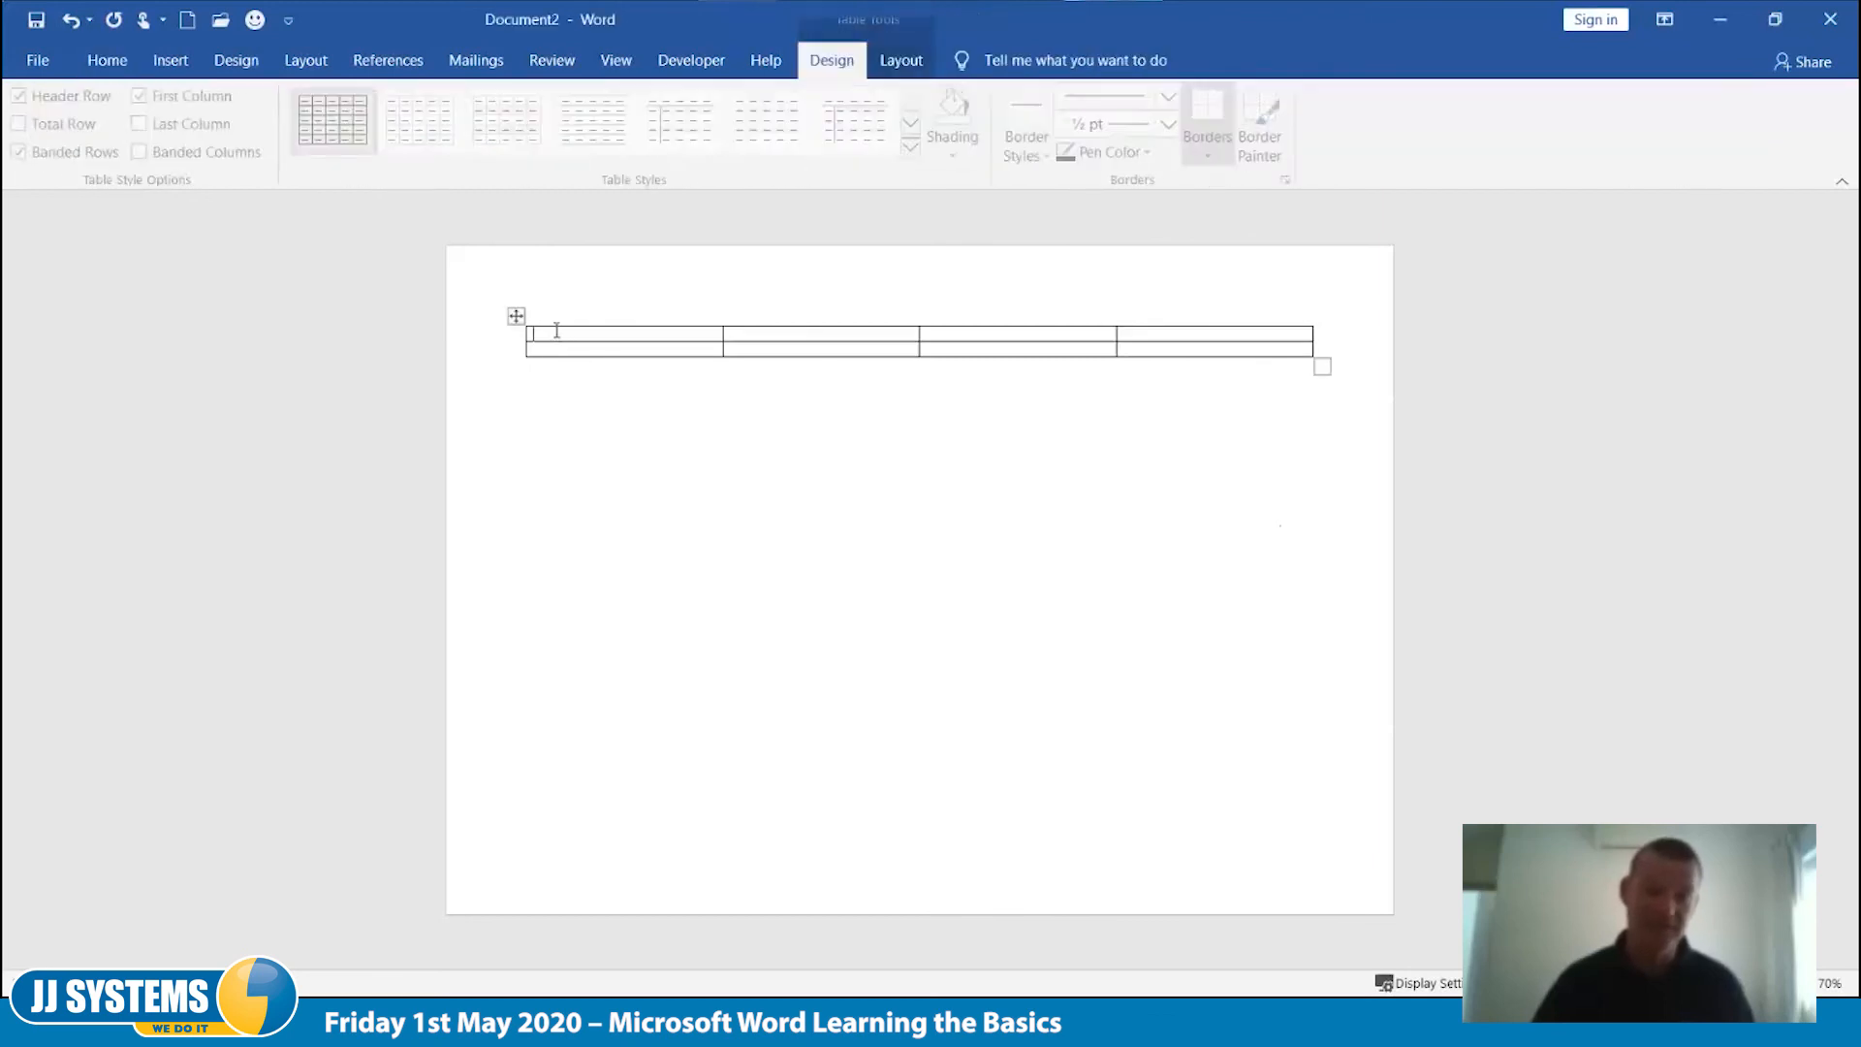
left_click(170, 60)
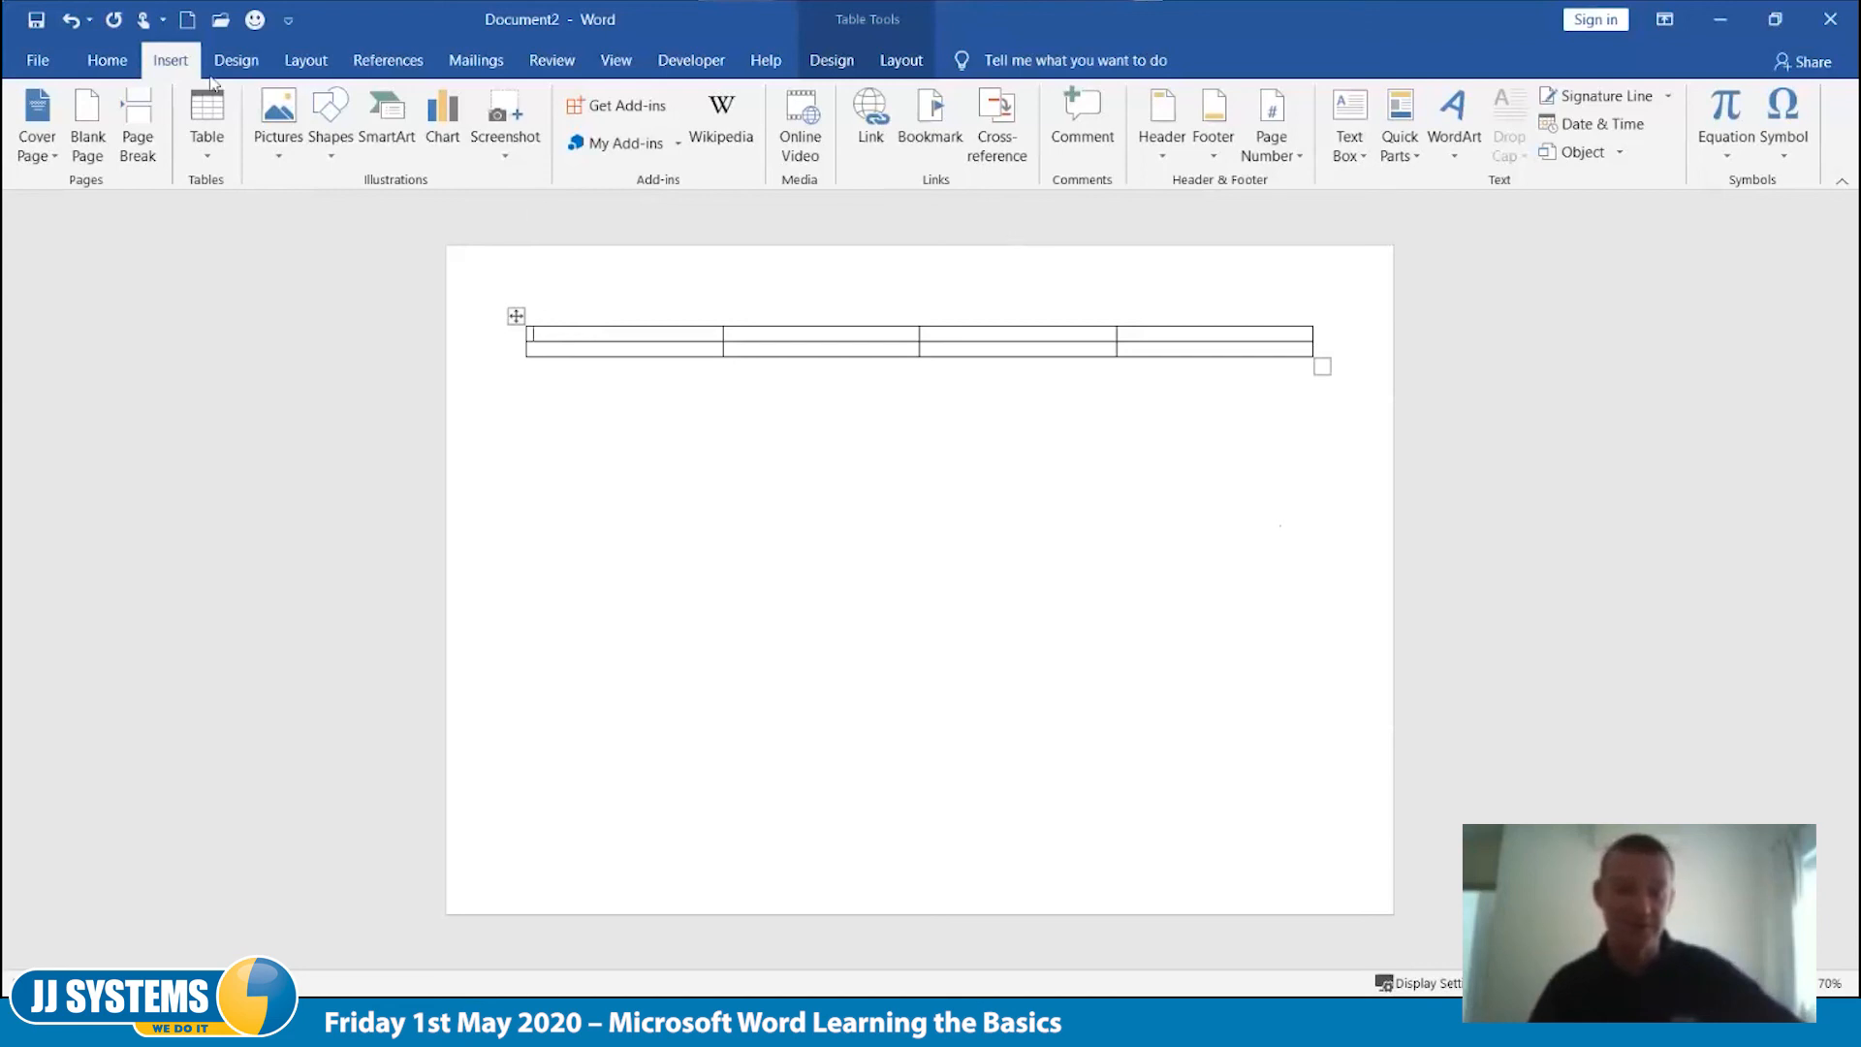
left_click(280, 136)
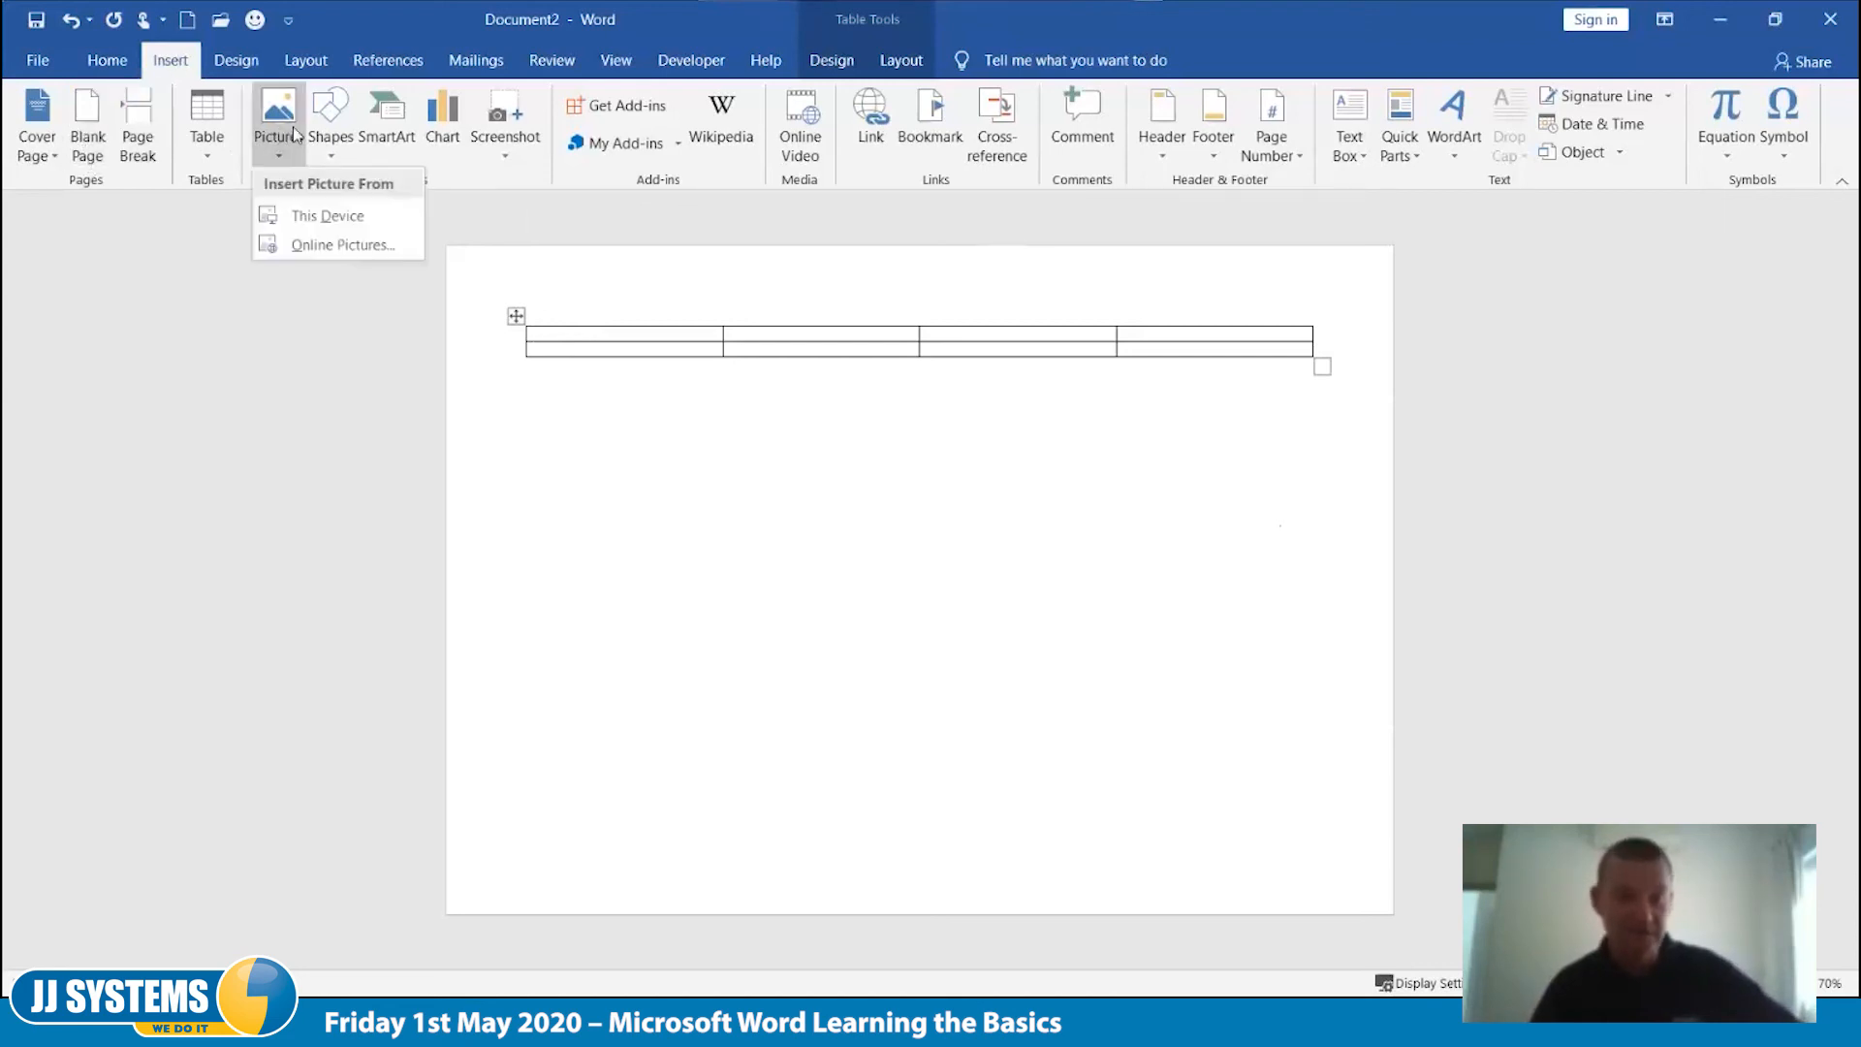
left_click(358, 215)
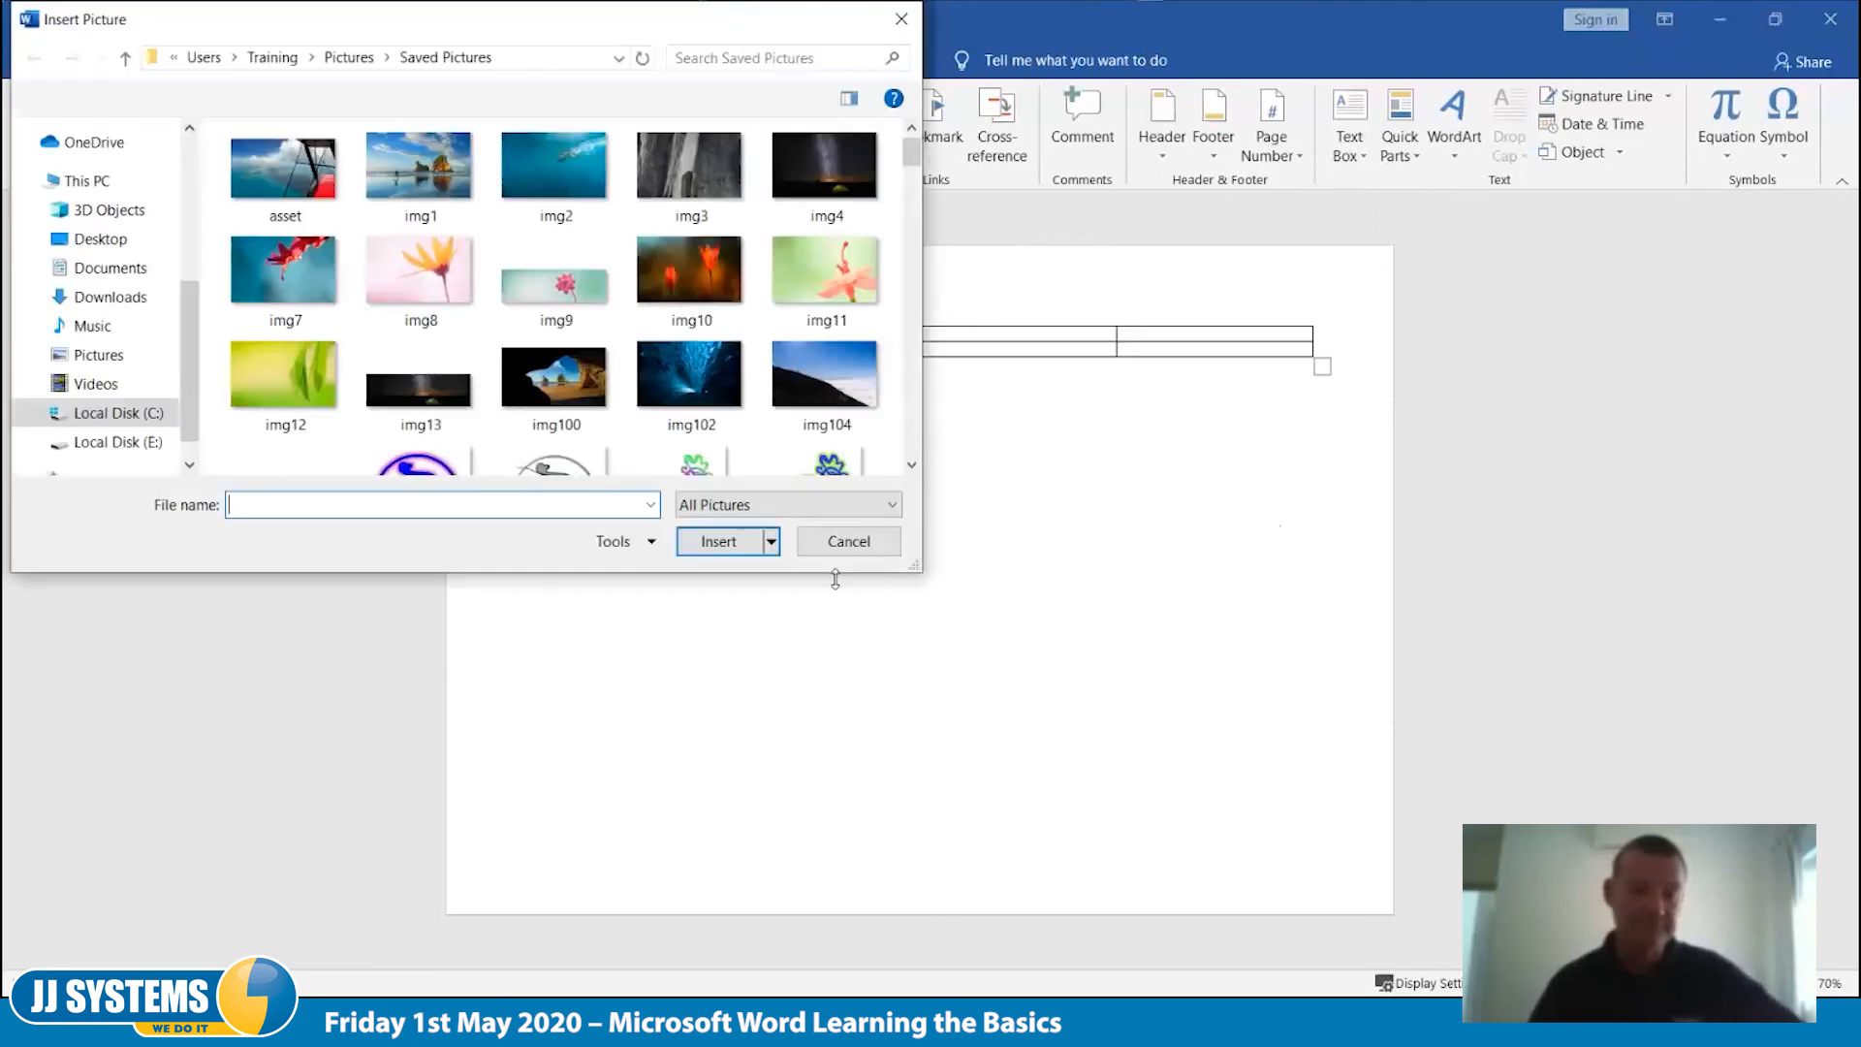
left_click(303, 189)
left_click(724, 549)
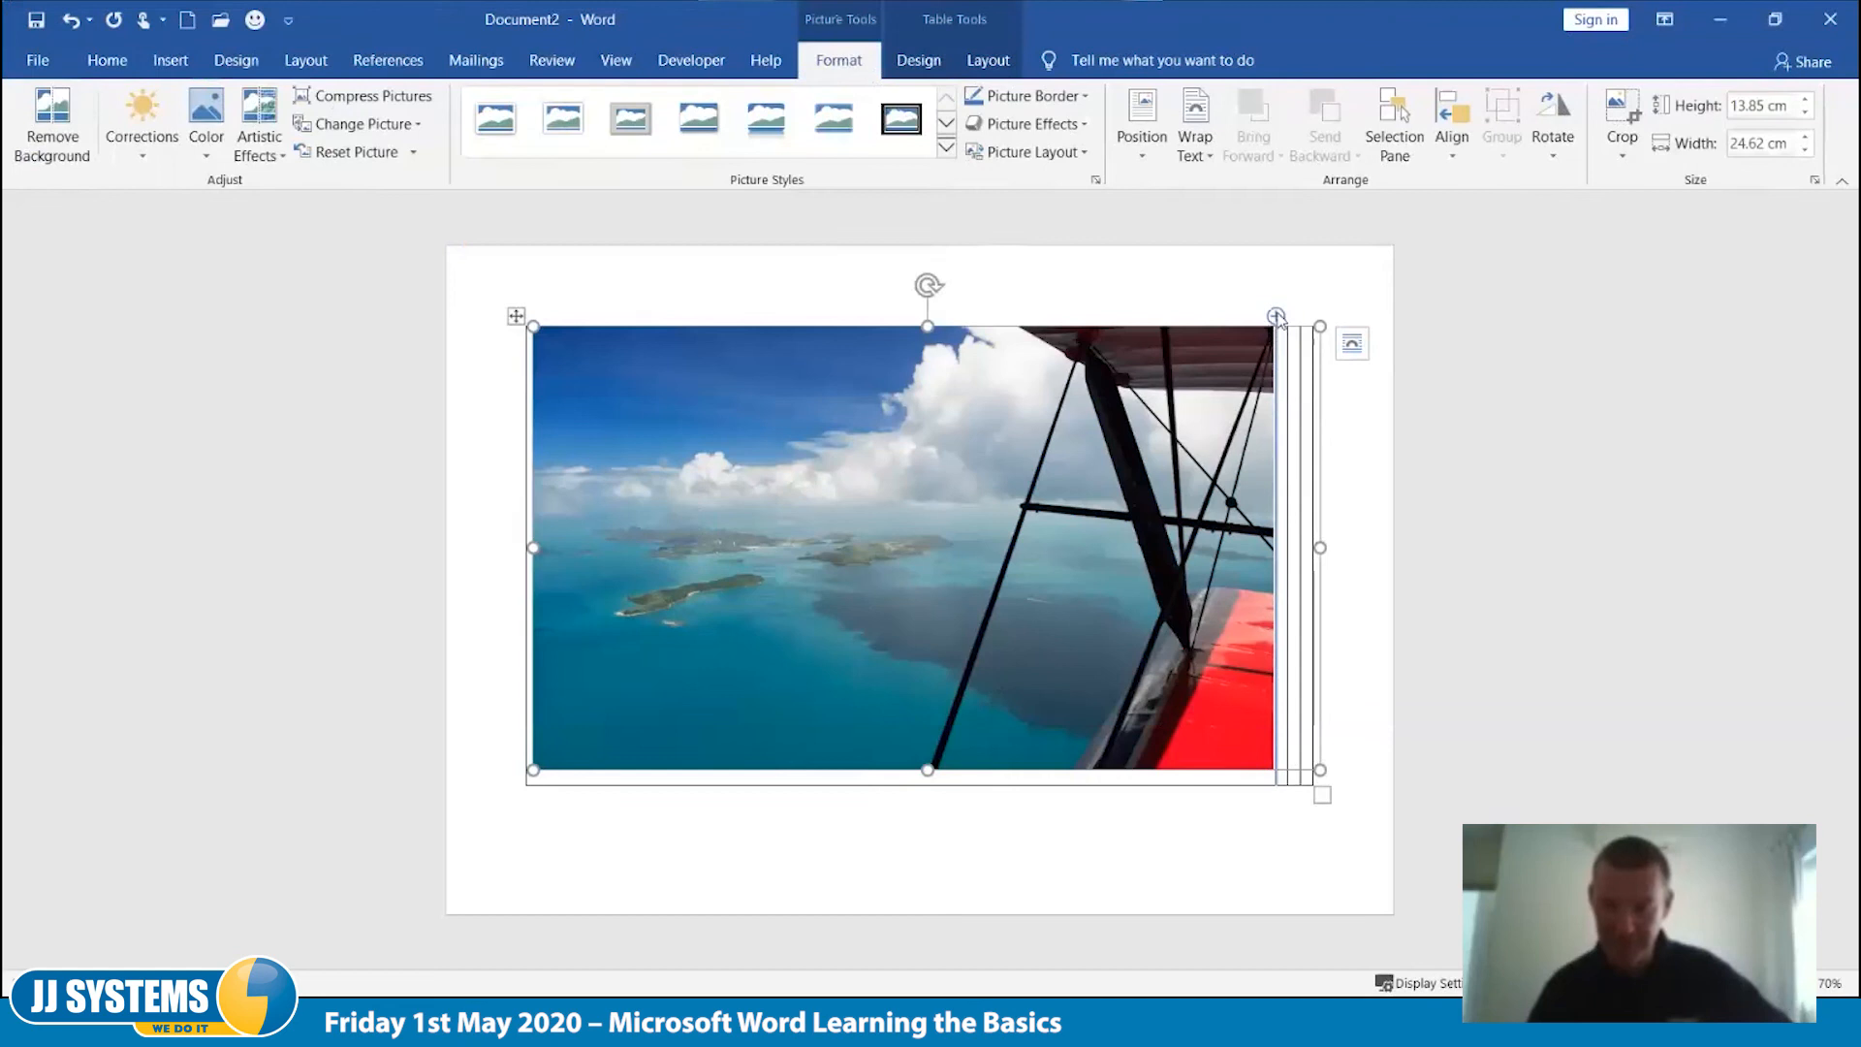
Step: Open the formatting options of the inserted picture and examine its layout, picture correction and picture color settings
right_click(1155, 433)
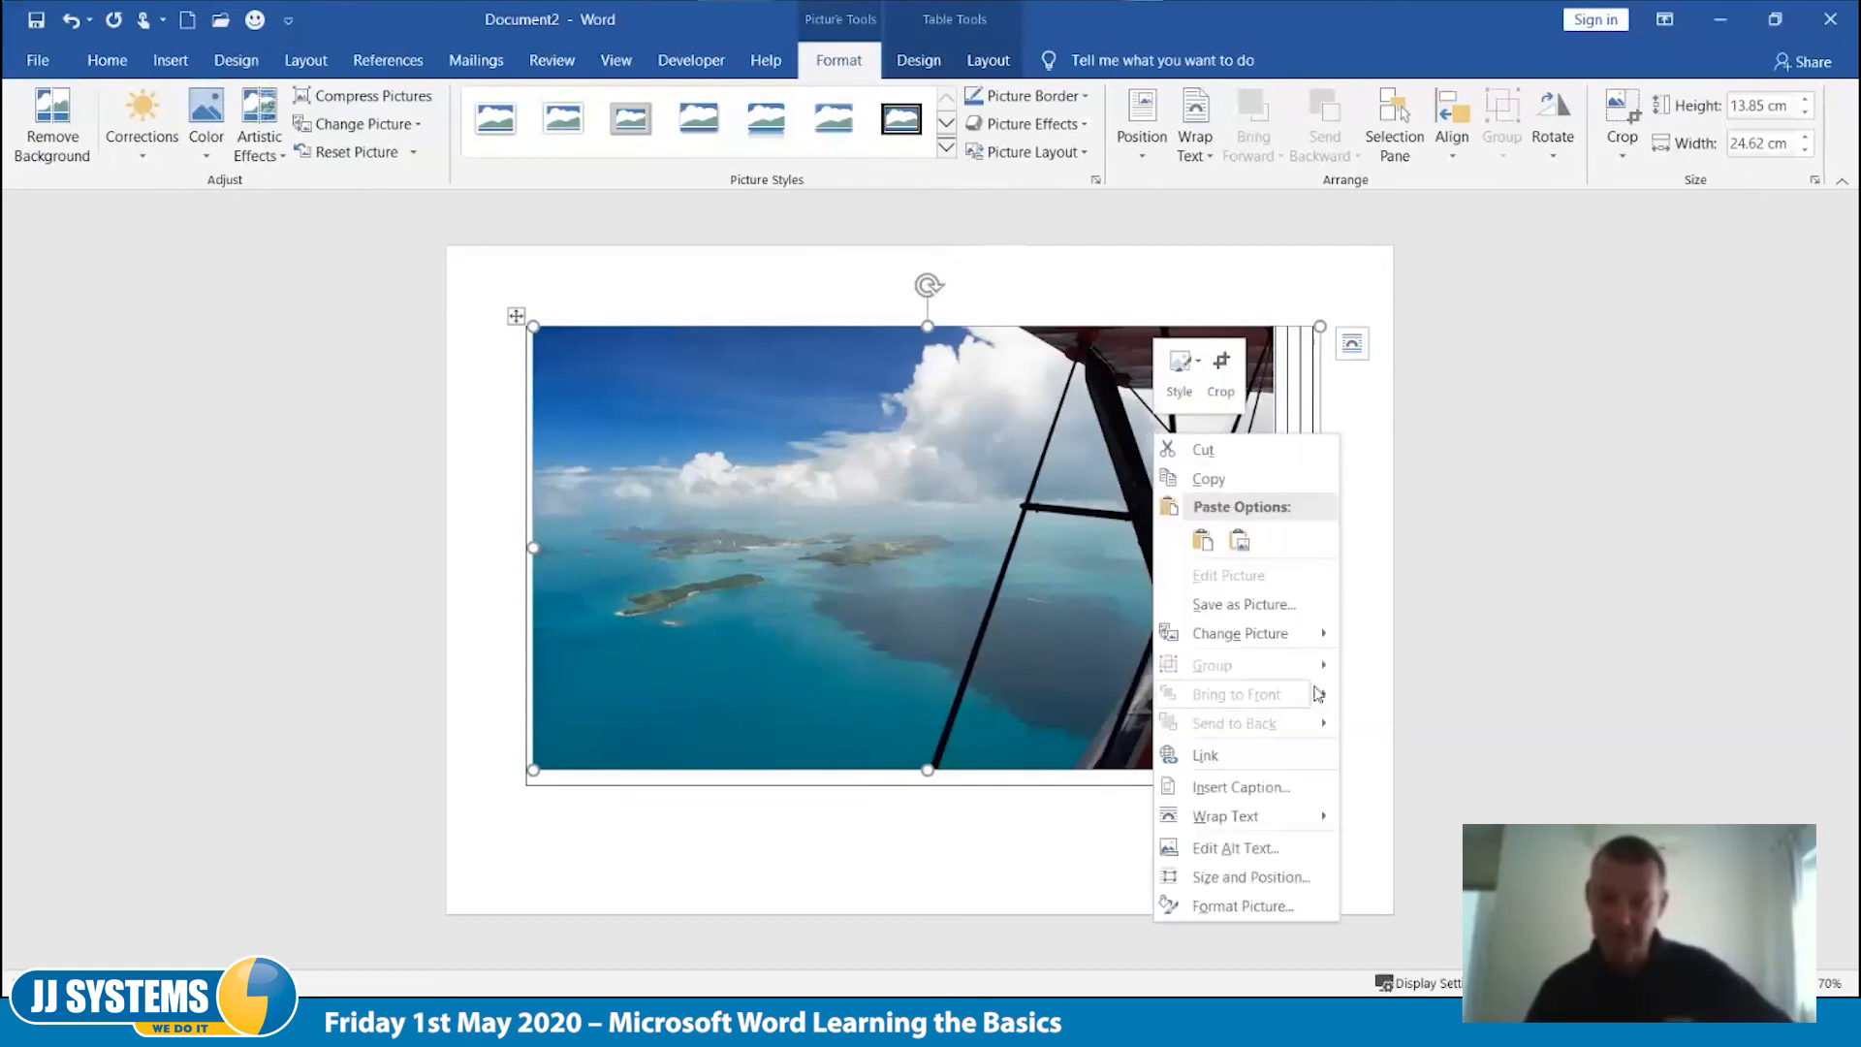
left_click(1239, 906)
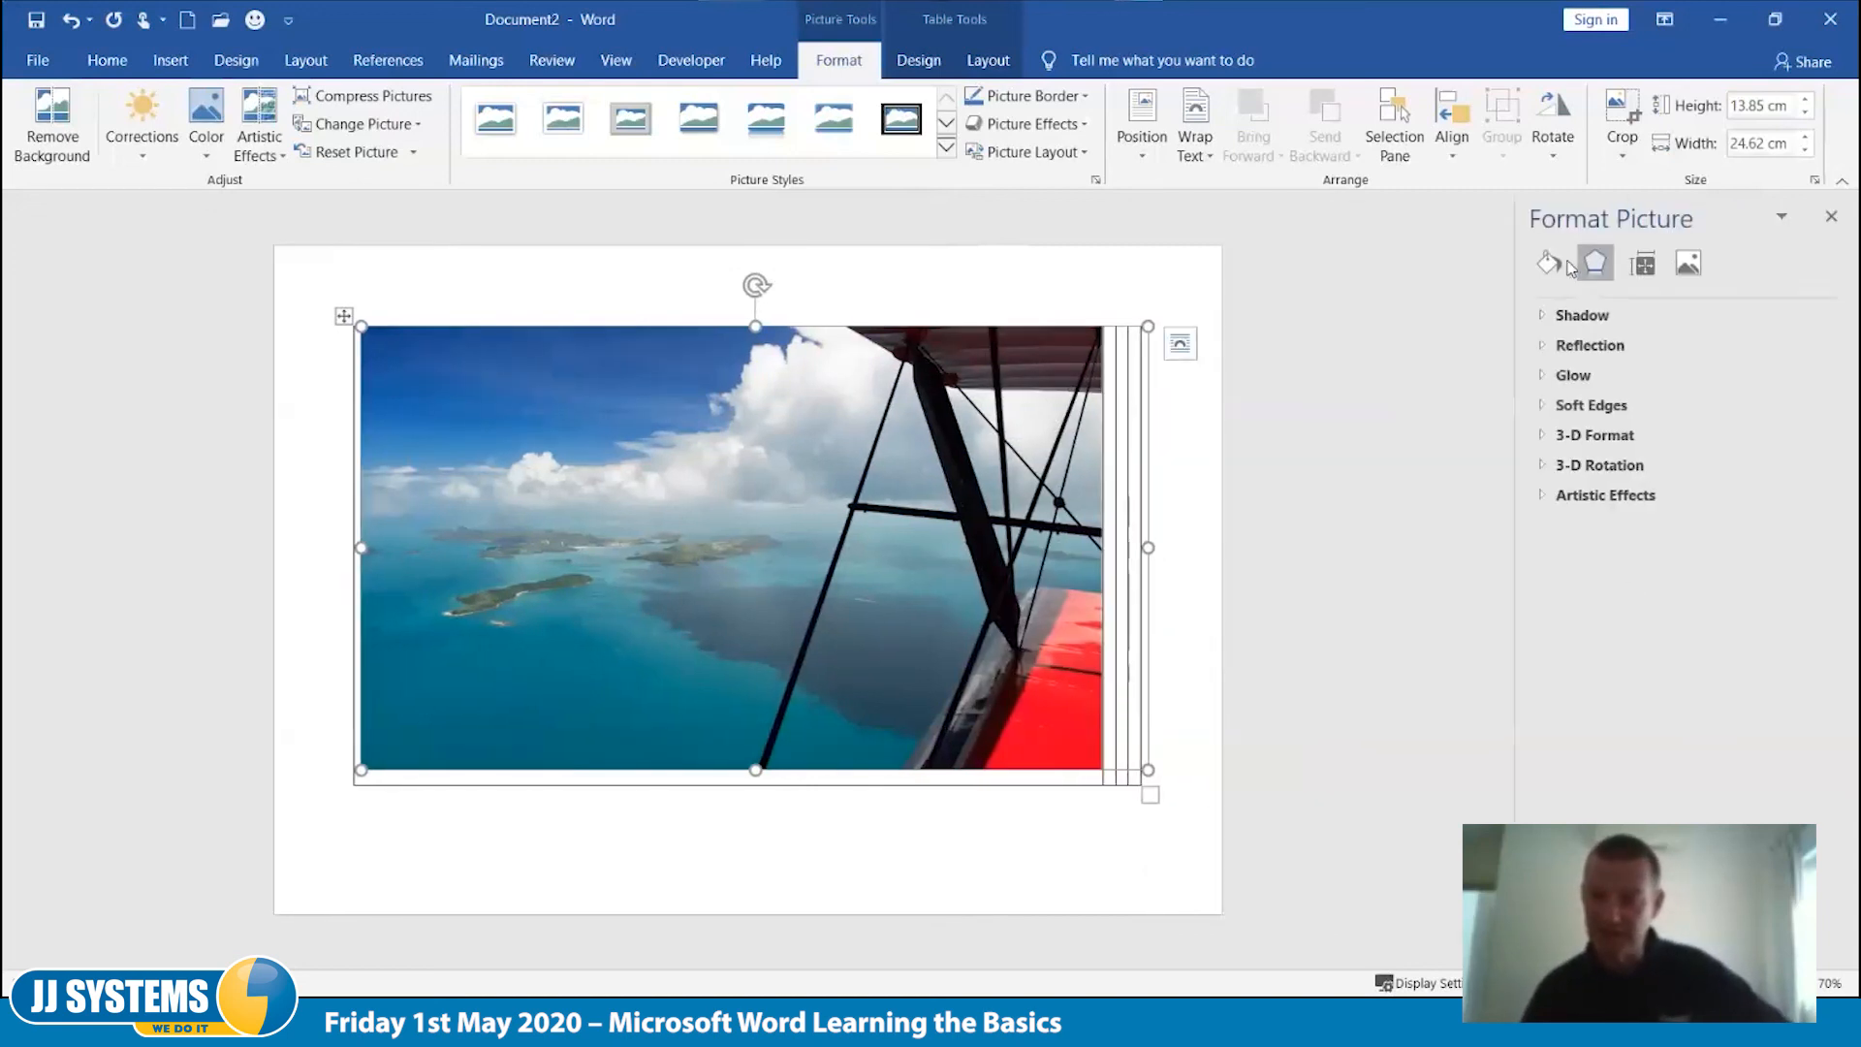
left_click(1643, 263)
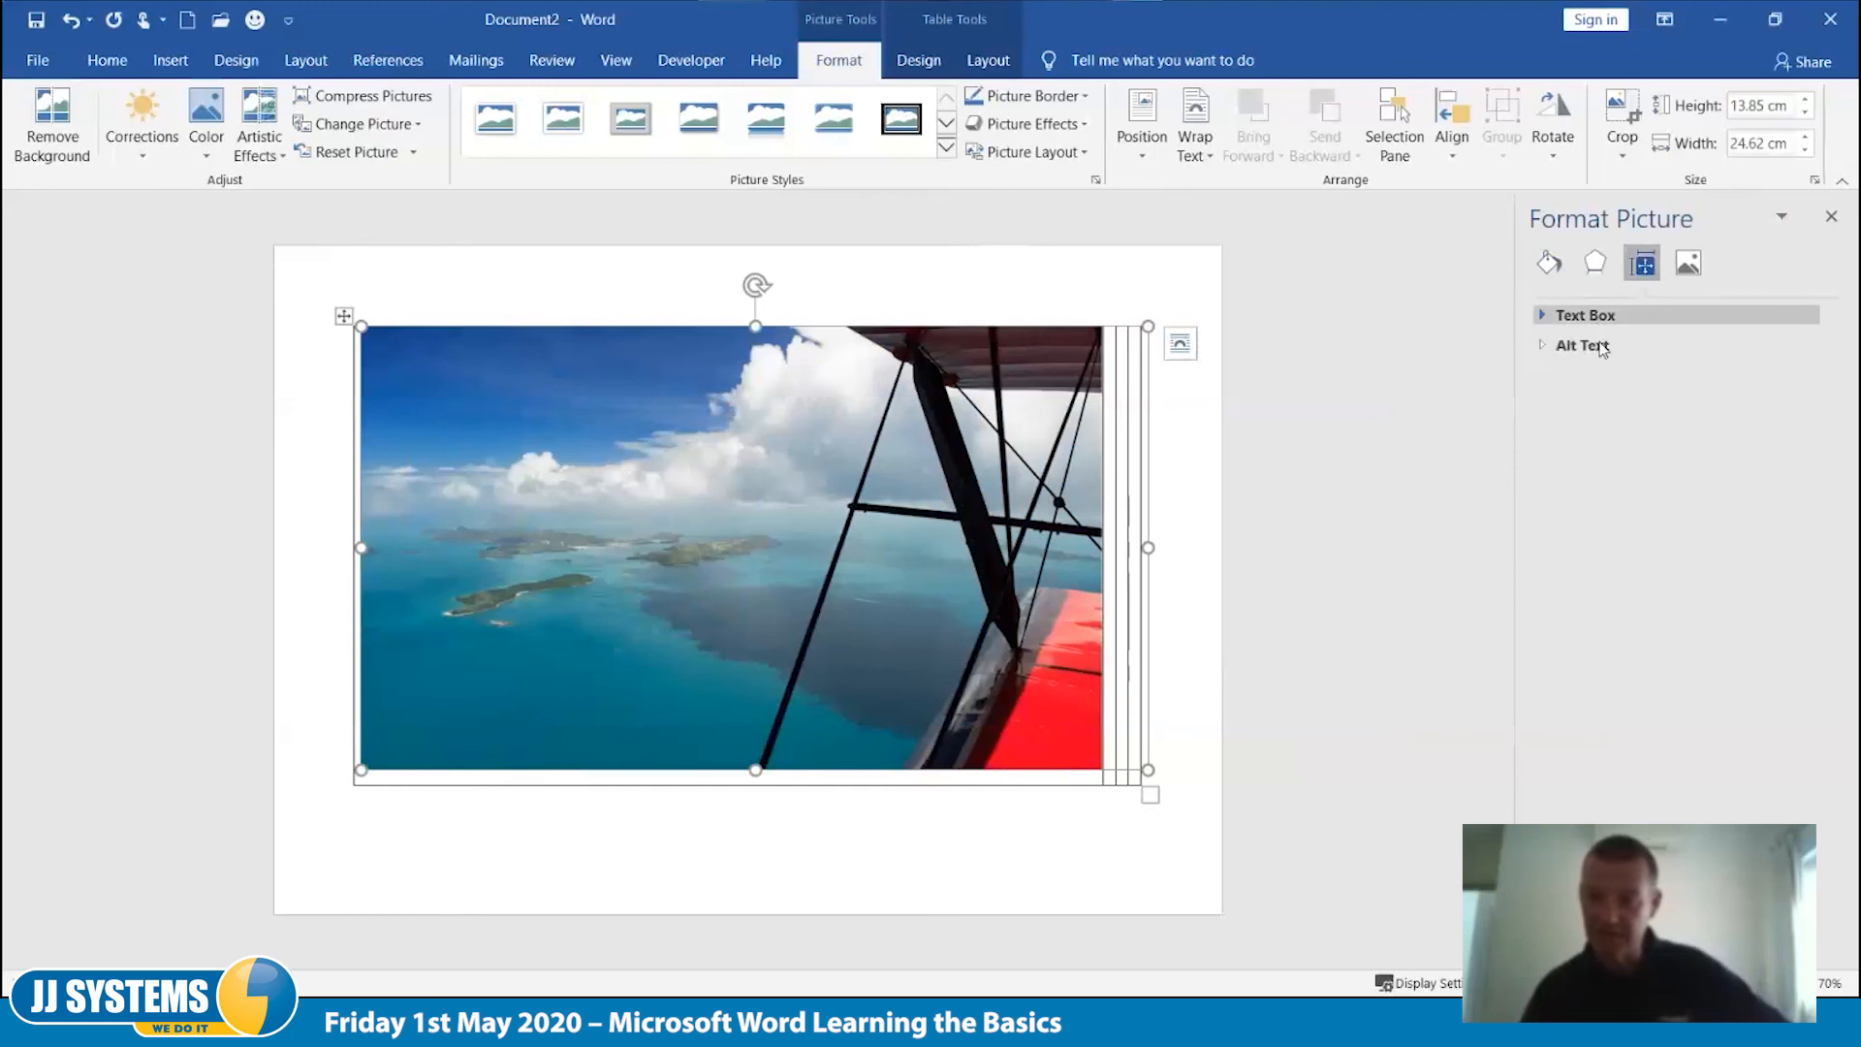
left_click(1688, 263)
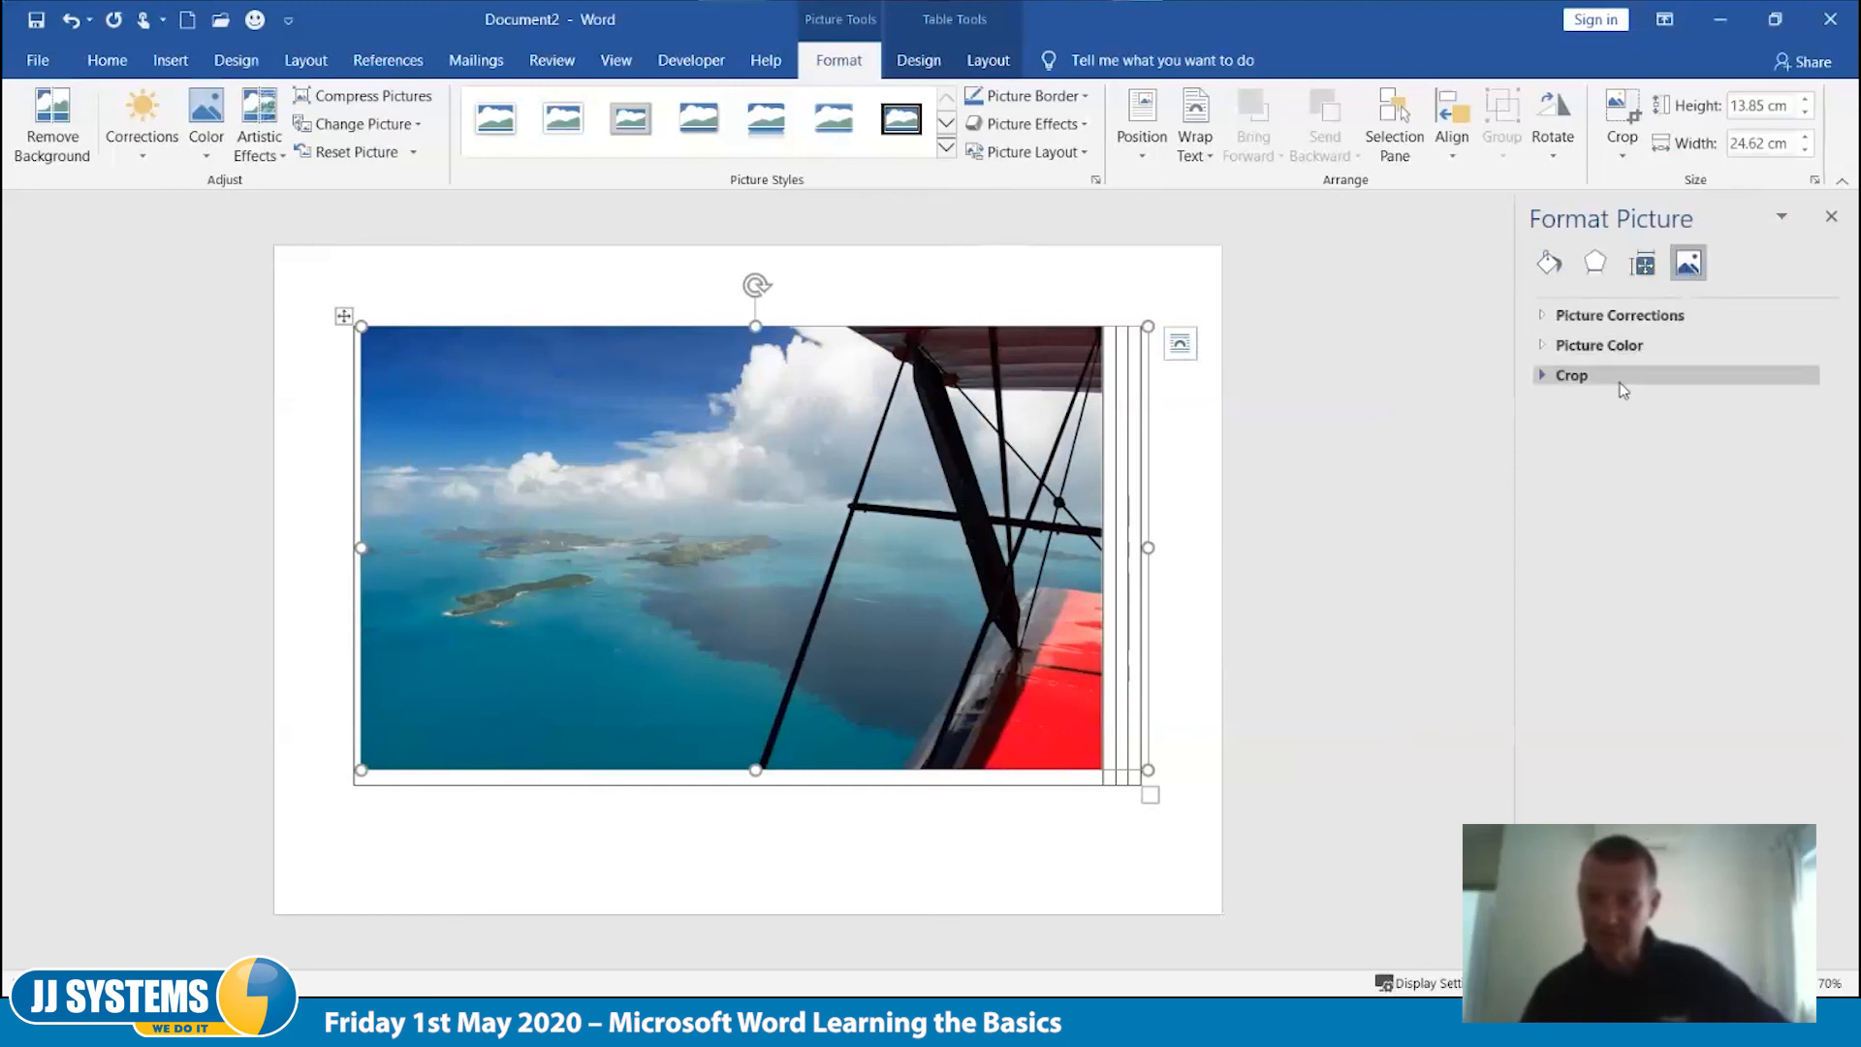
left_click(1561, 316)
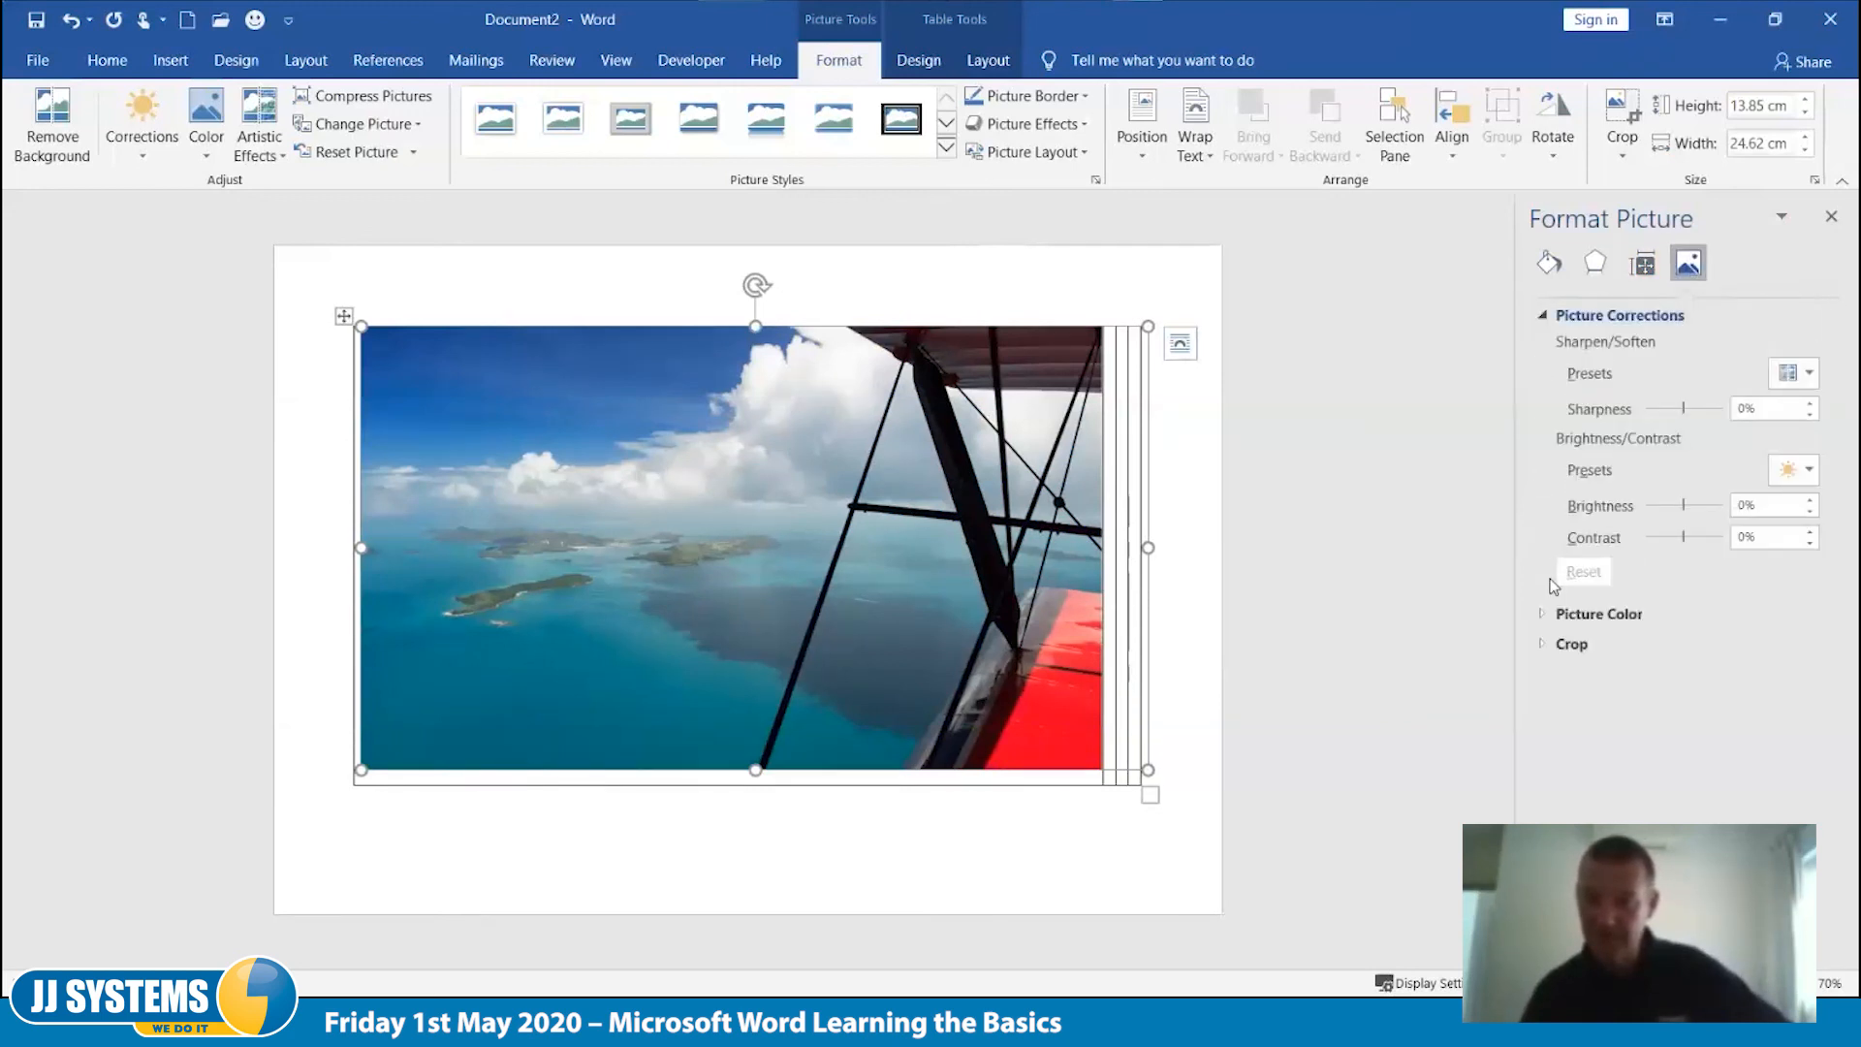
left_click(1542, 616)
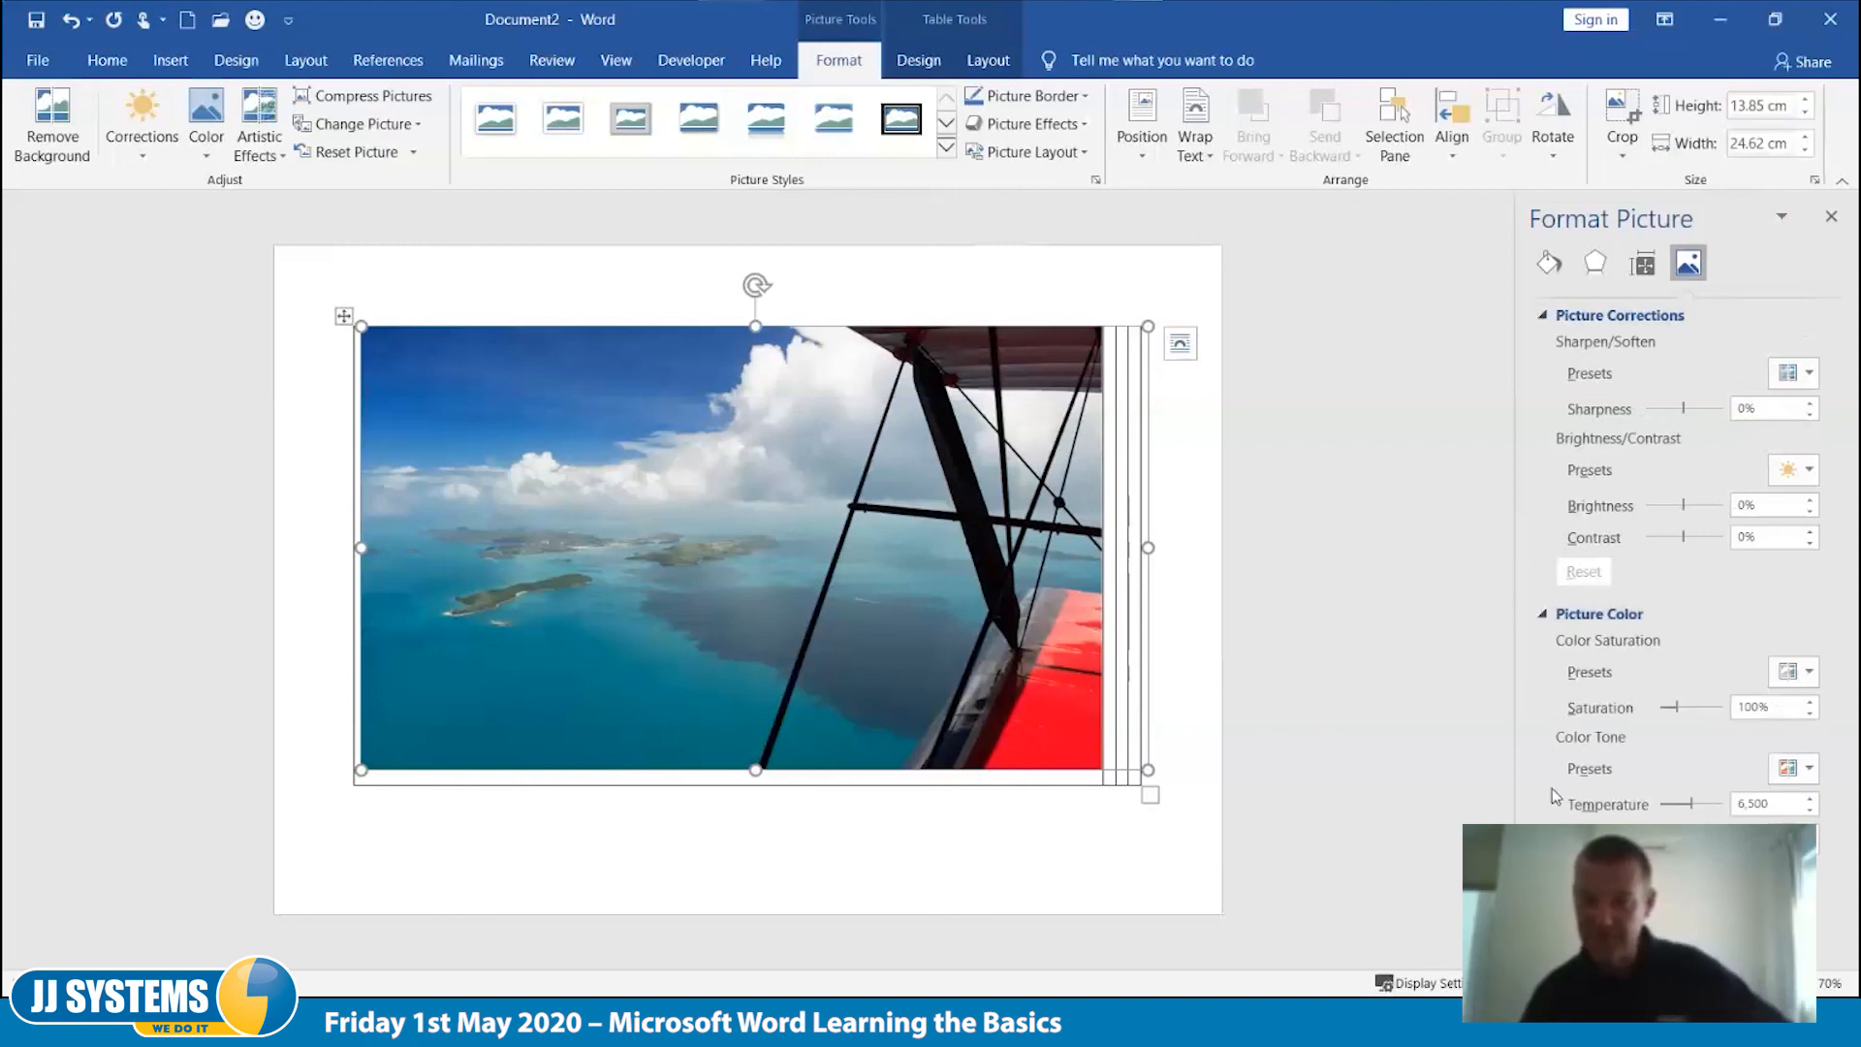
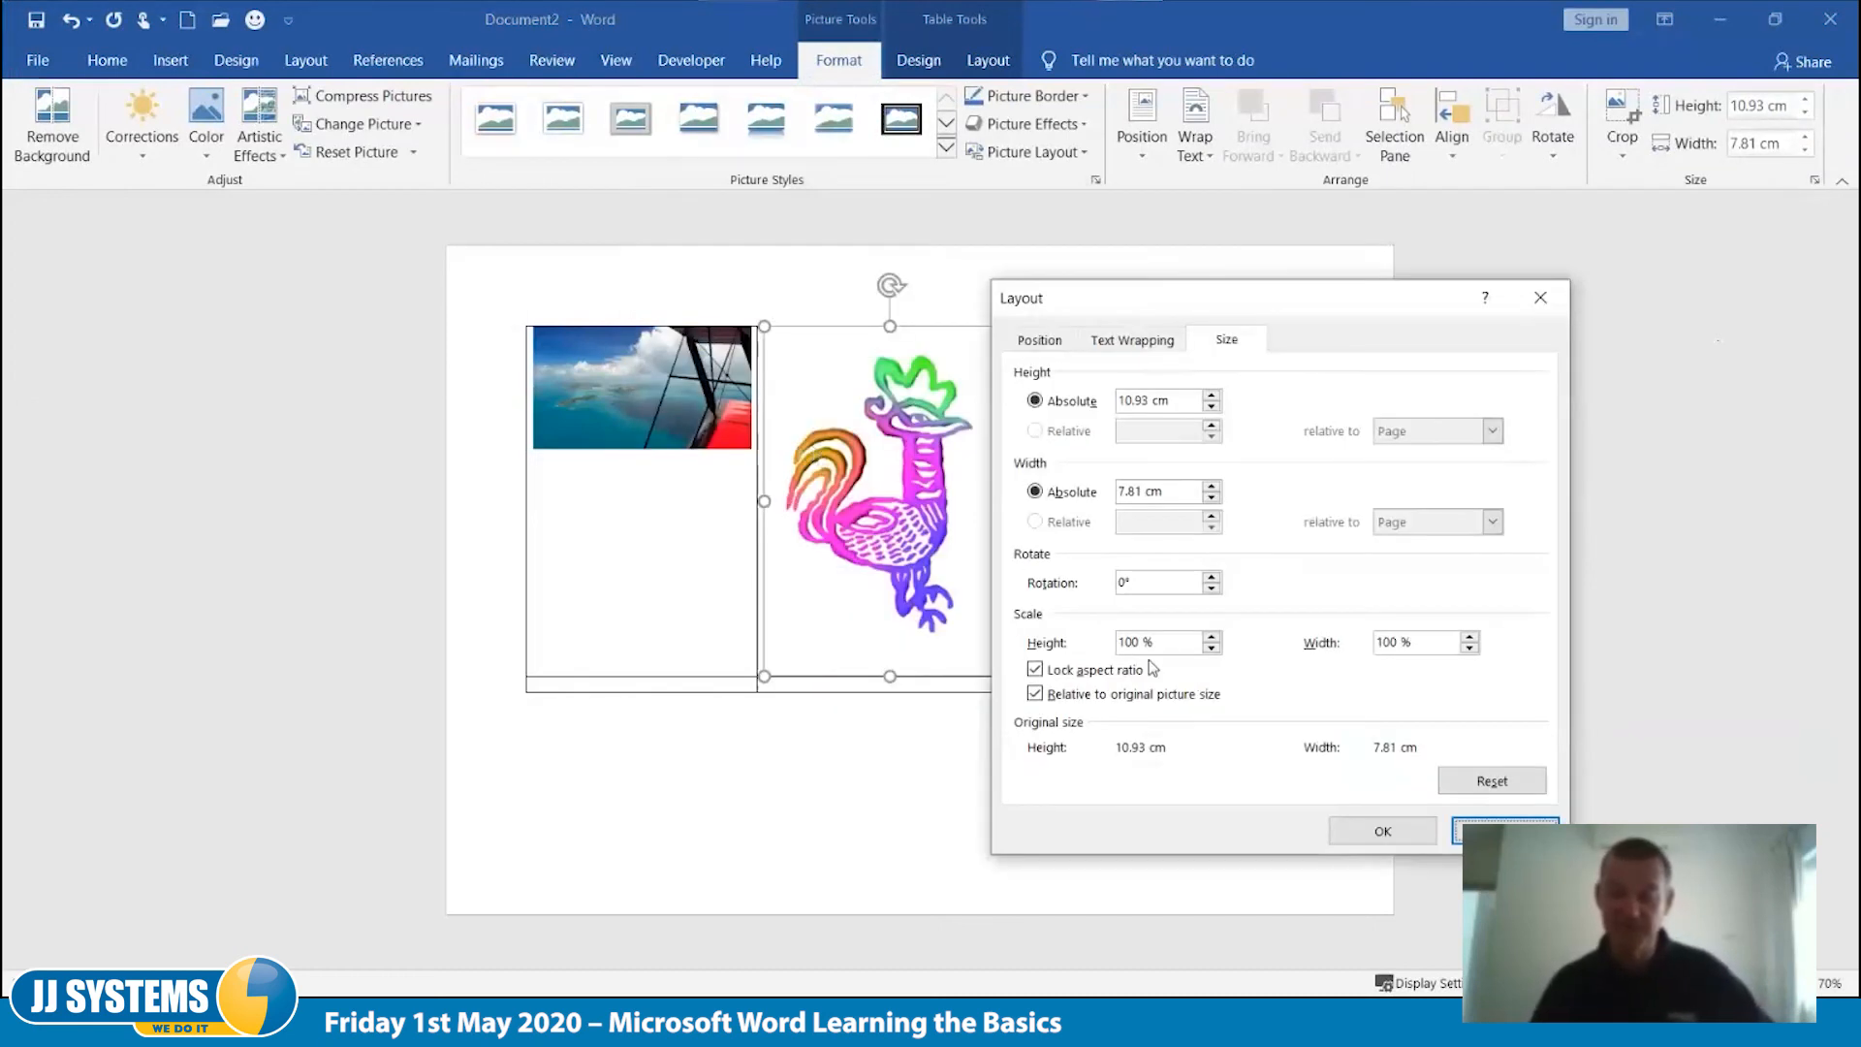
Step: Scale the rooster picture in the second cell to 25 % of its original height
double_click(1171, 645)
type("2")
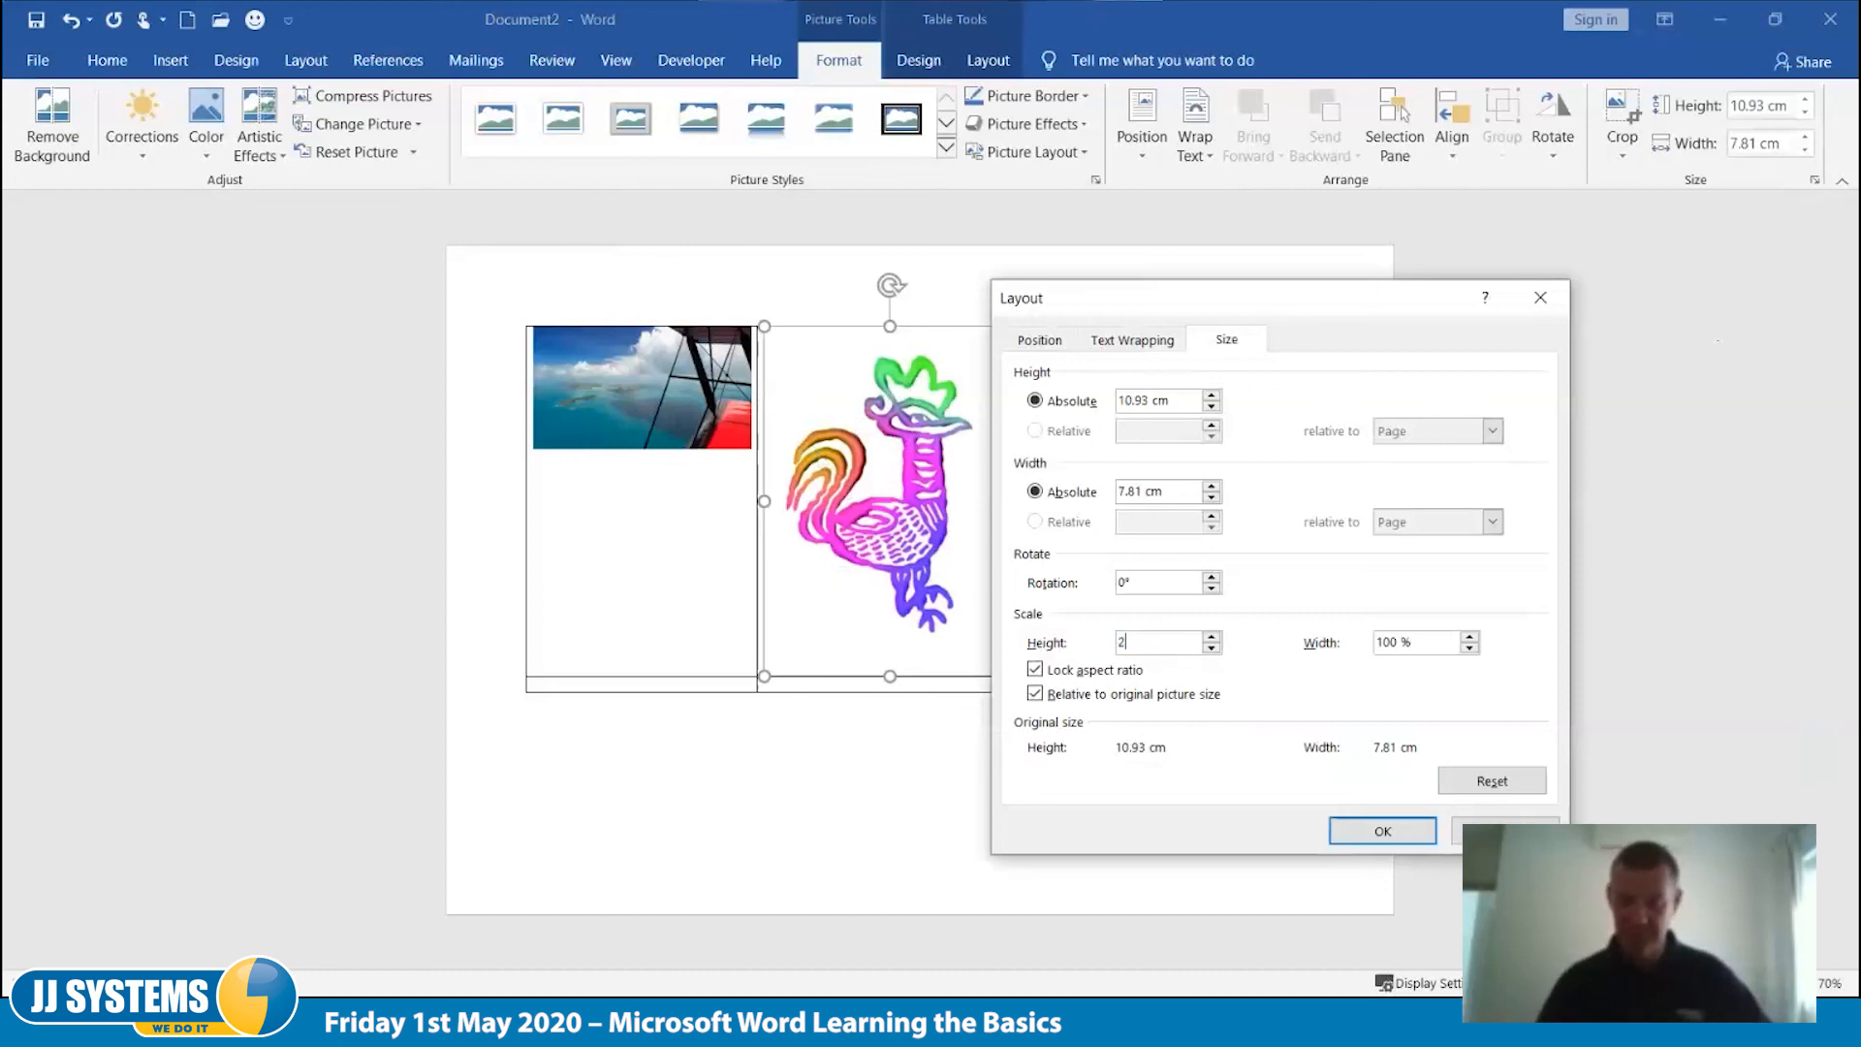
type("5")
left_click(1374, 831)
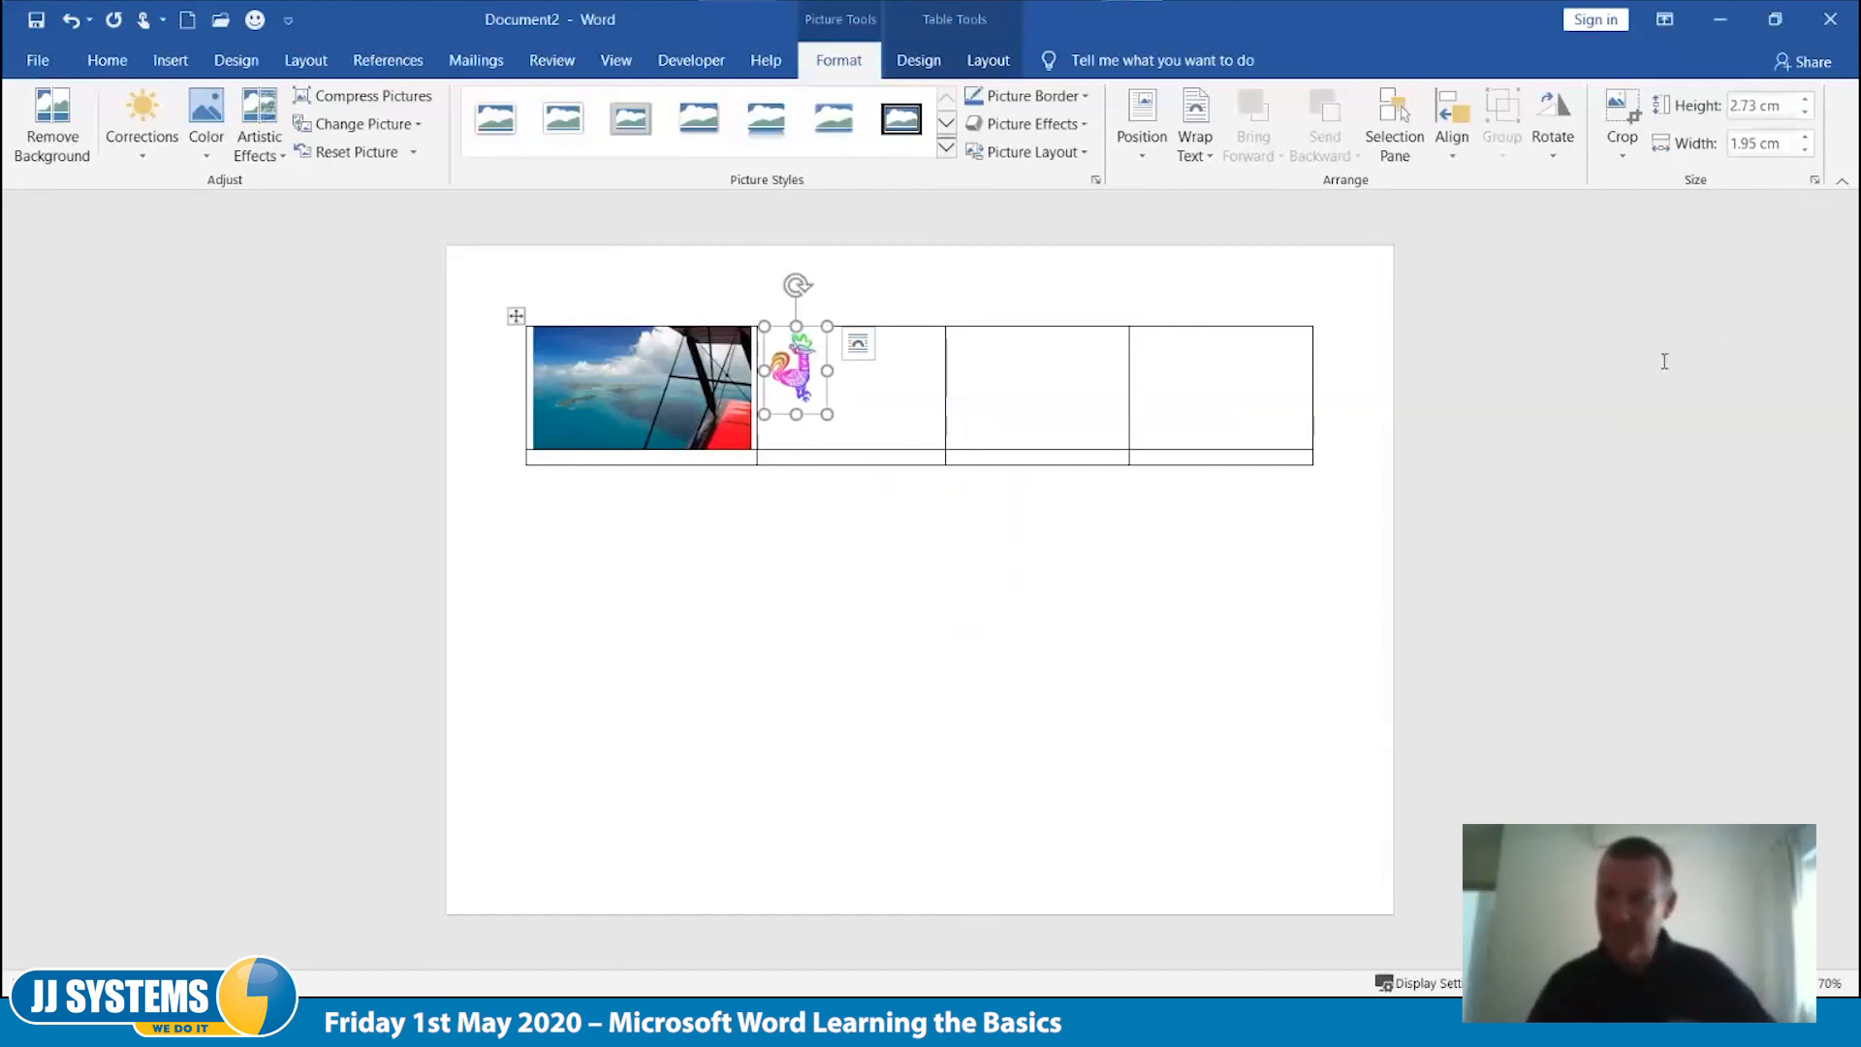
Step: Set the rooster picture's height scale to 50 % with the aspect ratio locked
left_click(1814, 181)
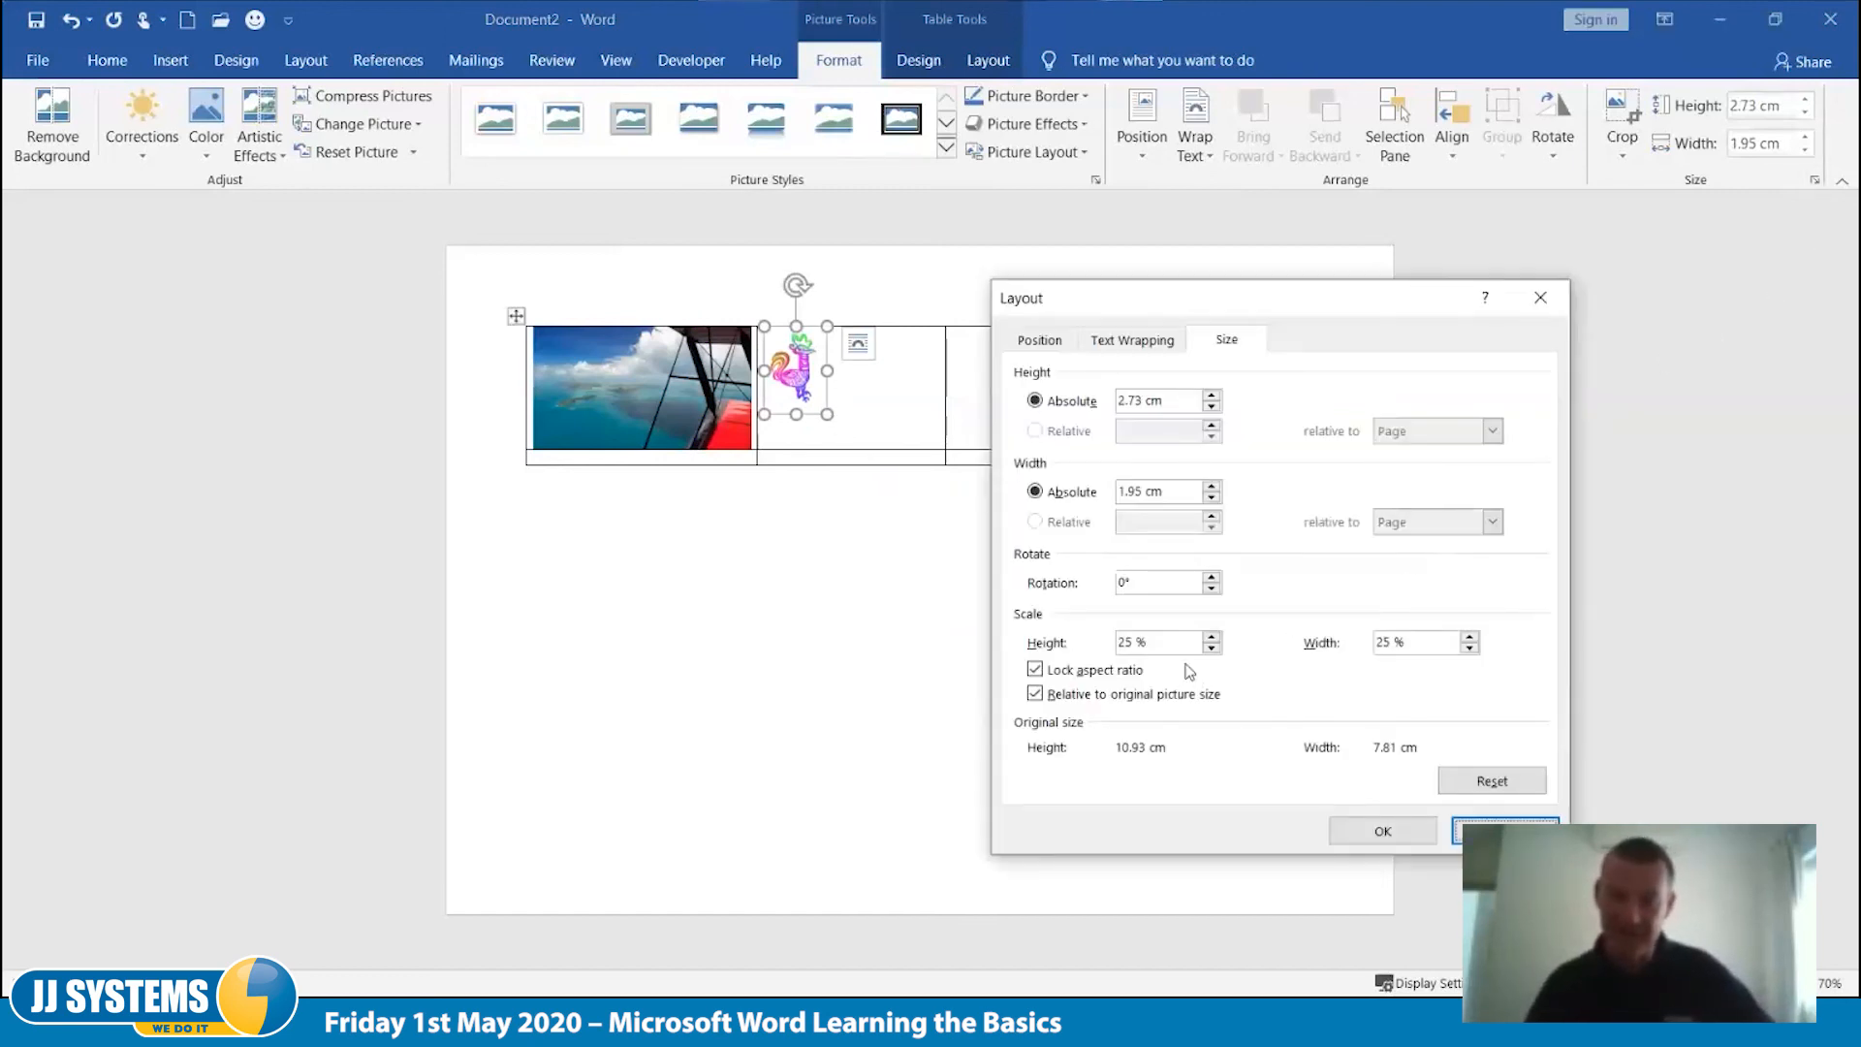
double_click(1129, 645)
type("50")
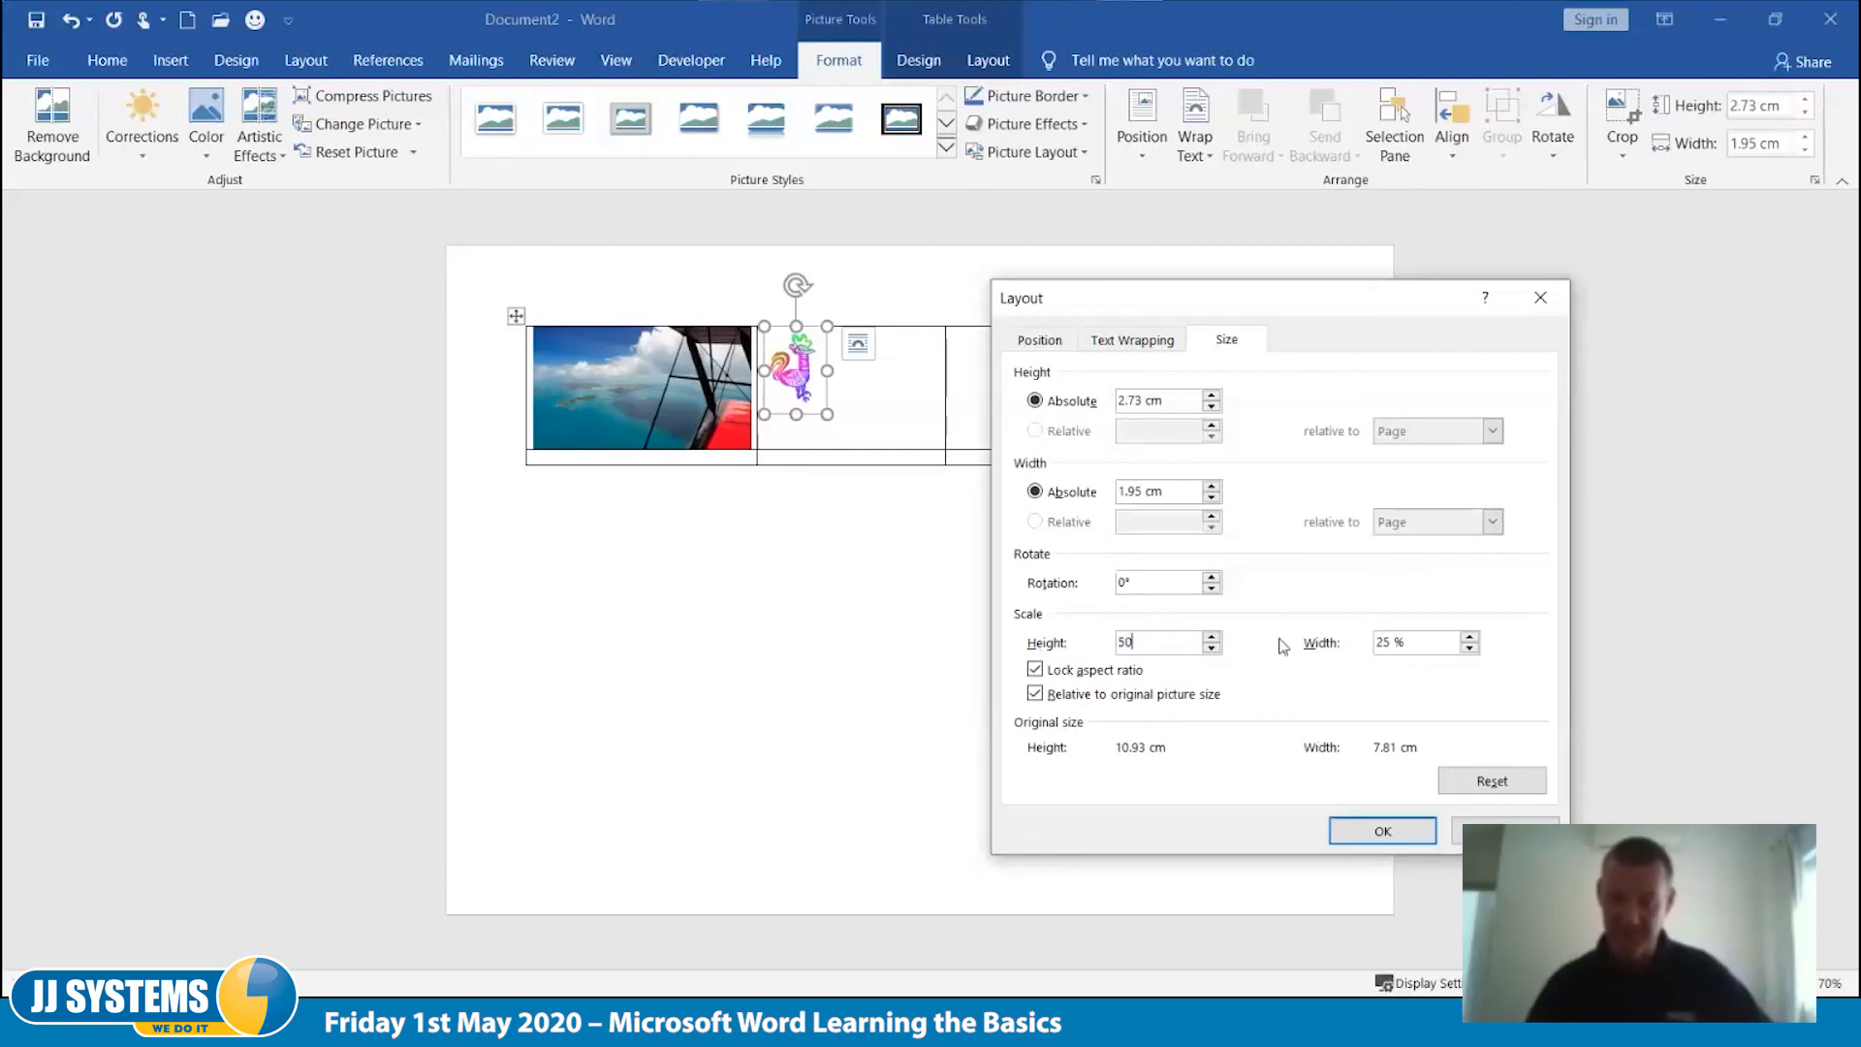
key("Tab")
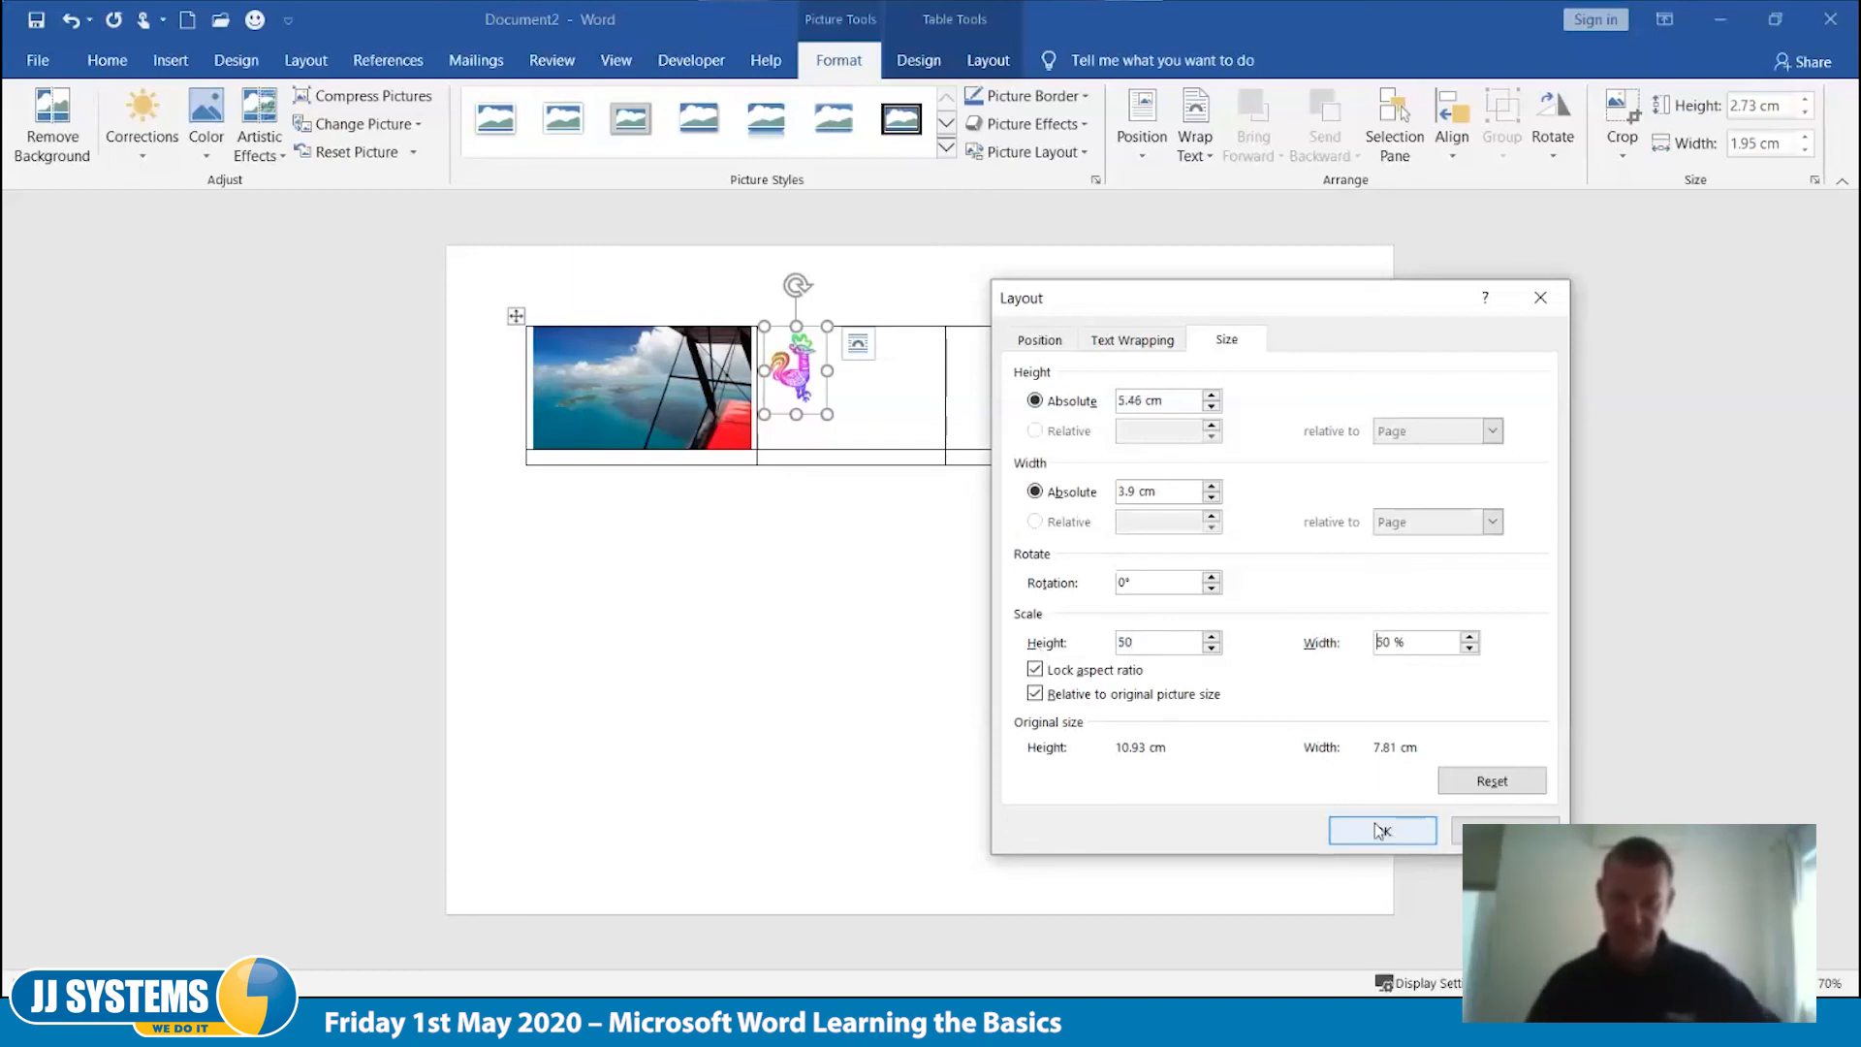
left_click(1380, 832)
Step: Insert the striped cat picture J0099165 from this device into the third cell of the upper row
left_click(971, 449)
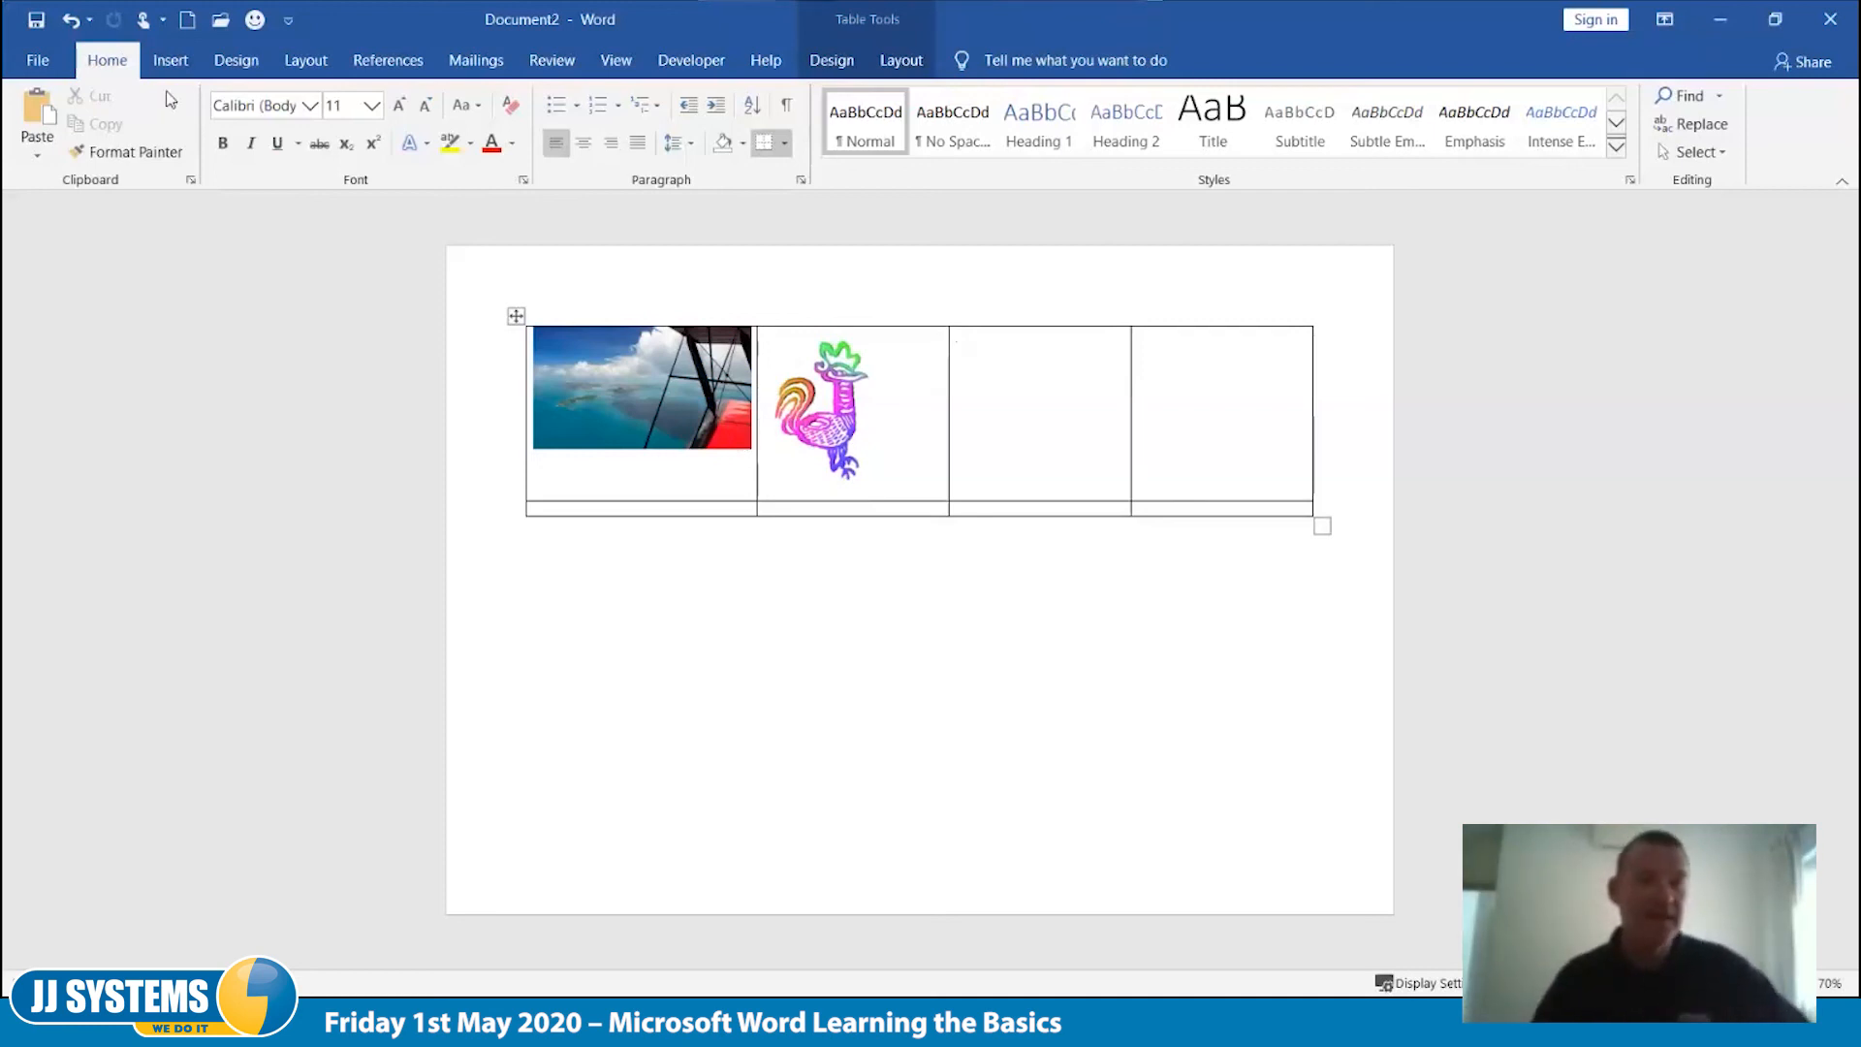
left_click(171, 60)
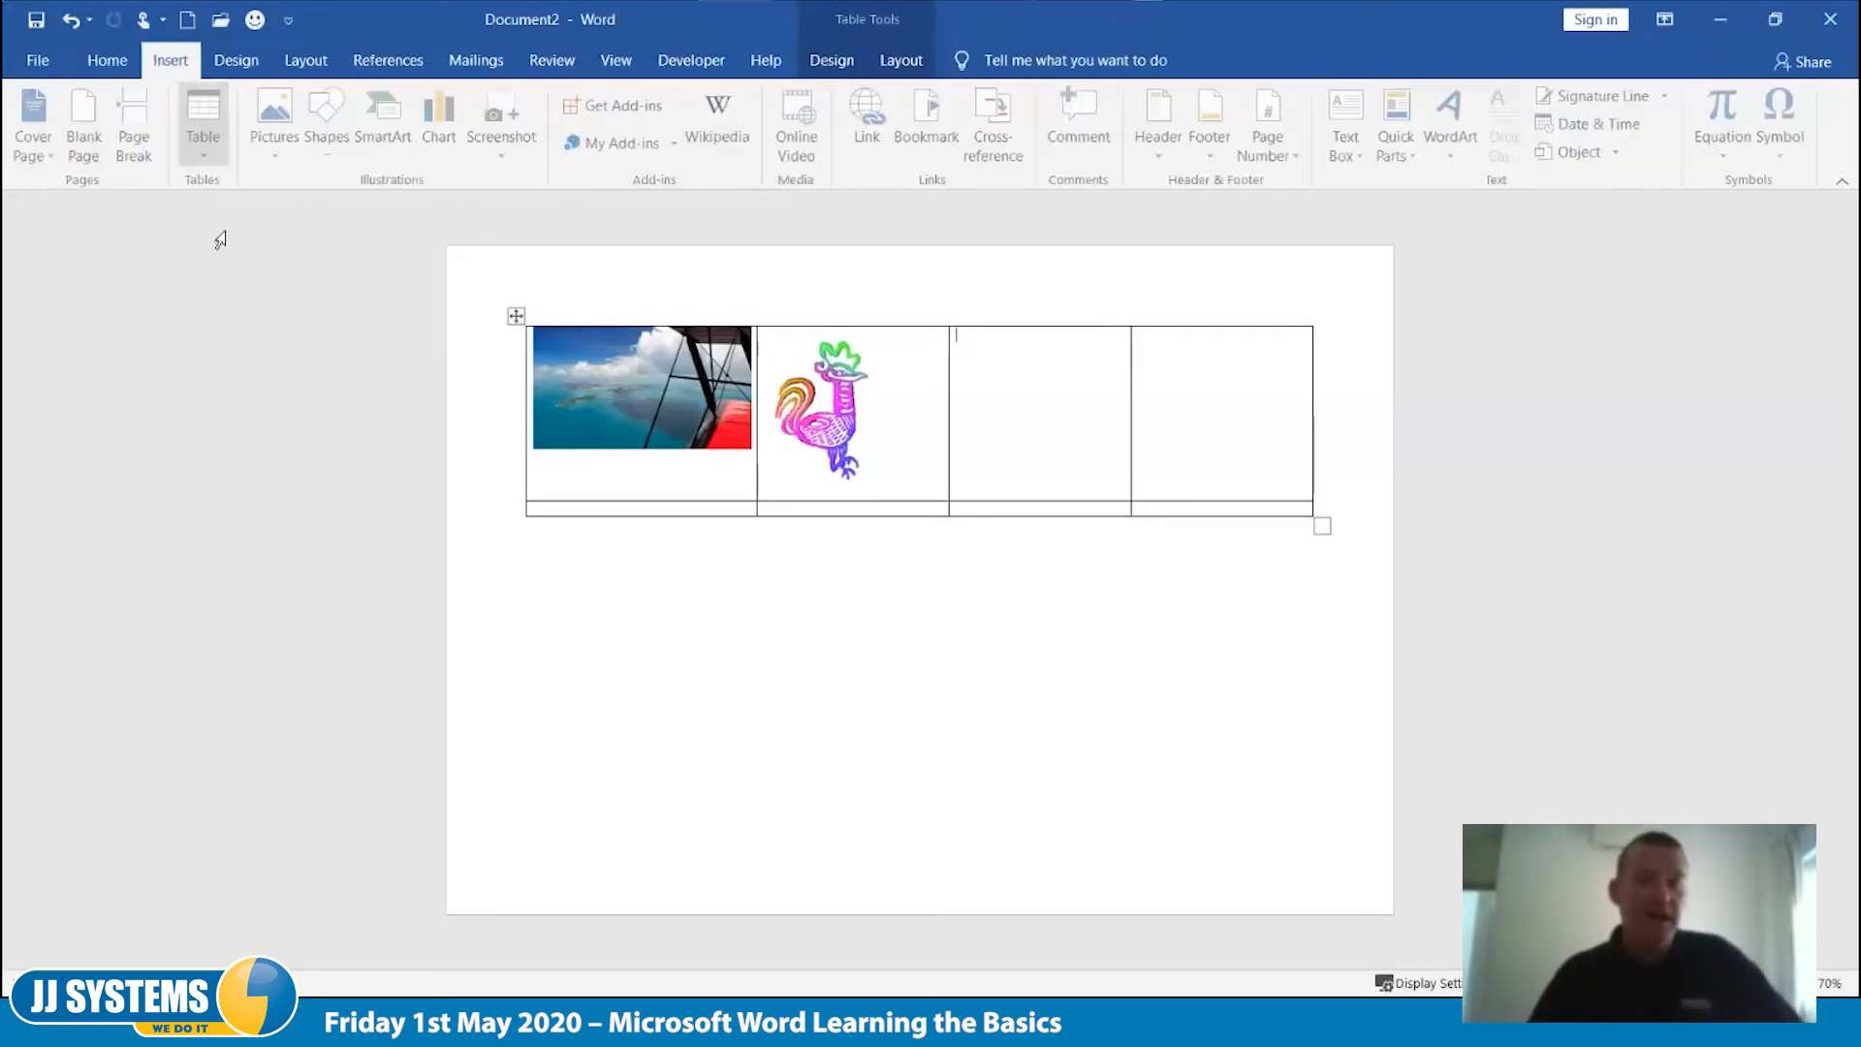
left_click(280, 161)
left_click(380, 243)
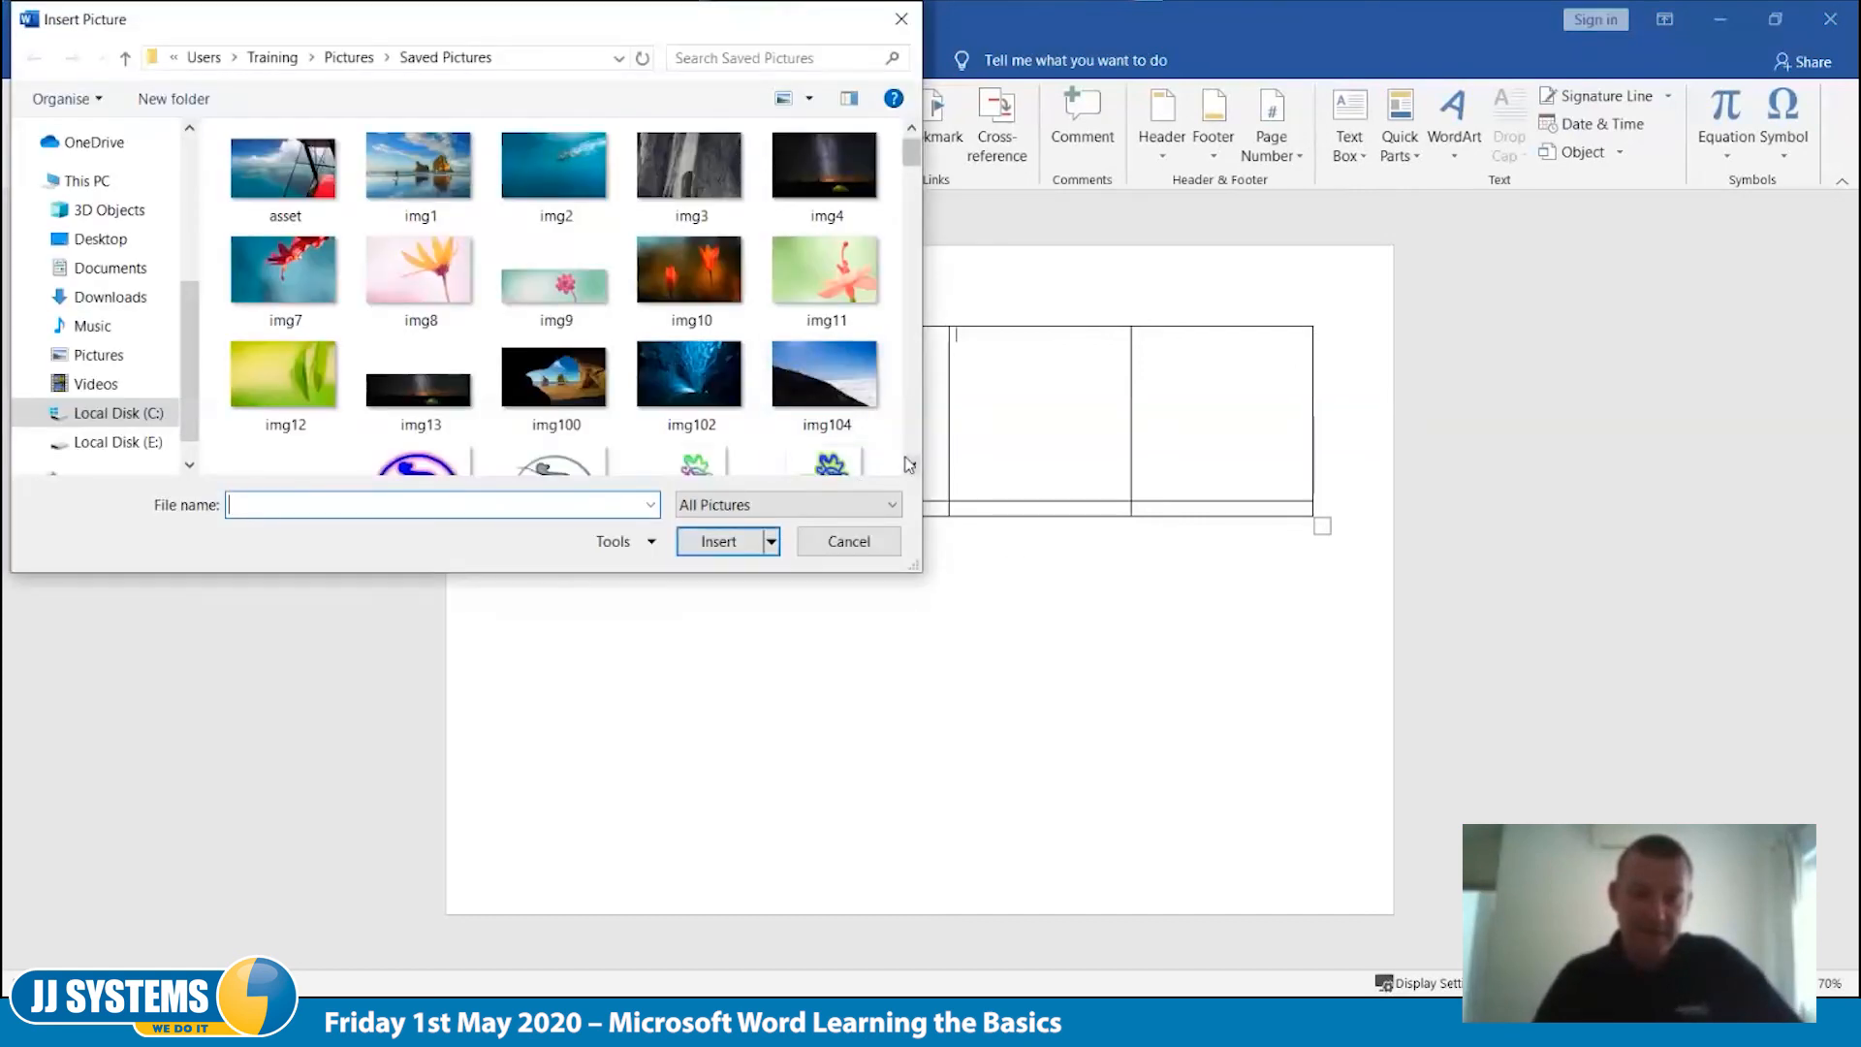
left_click(913, 440)
left_click(912, 446)
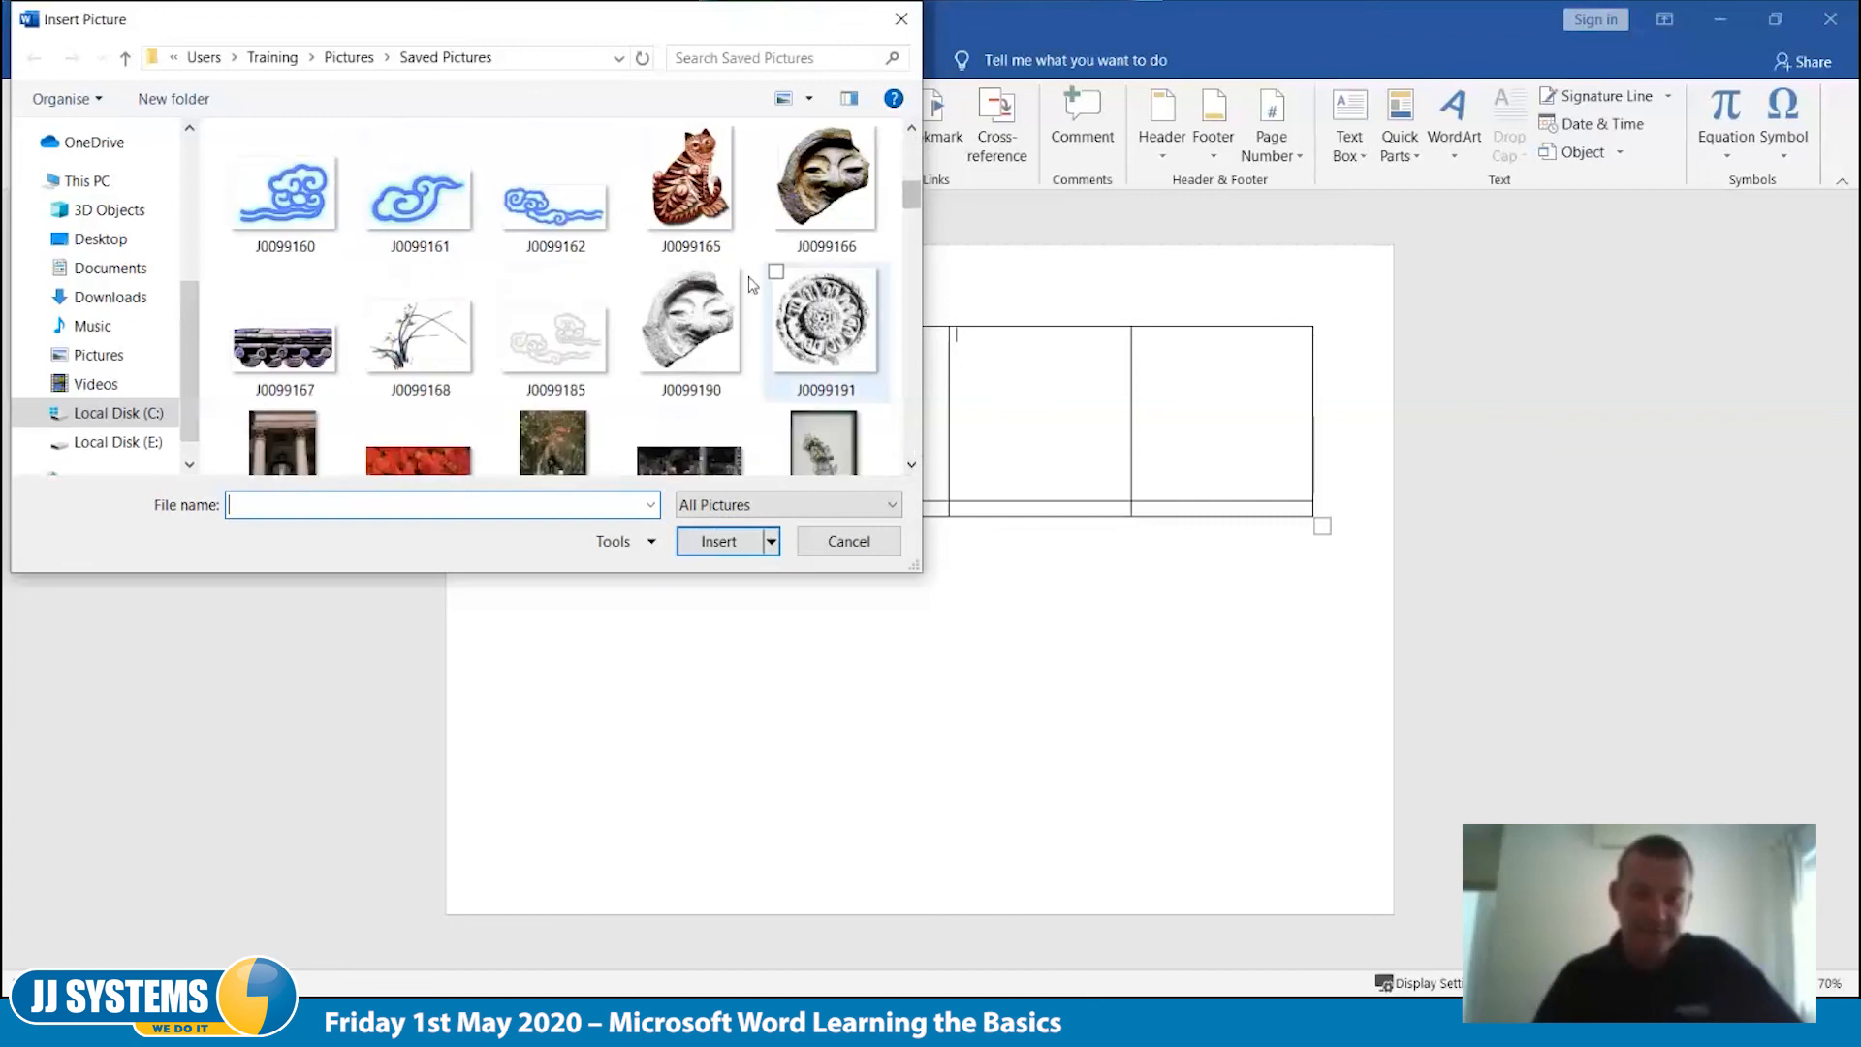
left_click(690, 179)
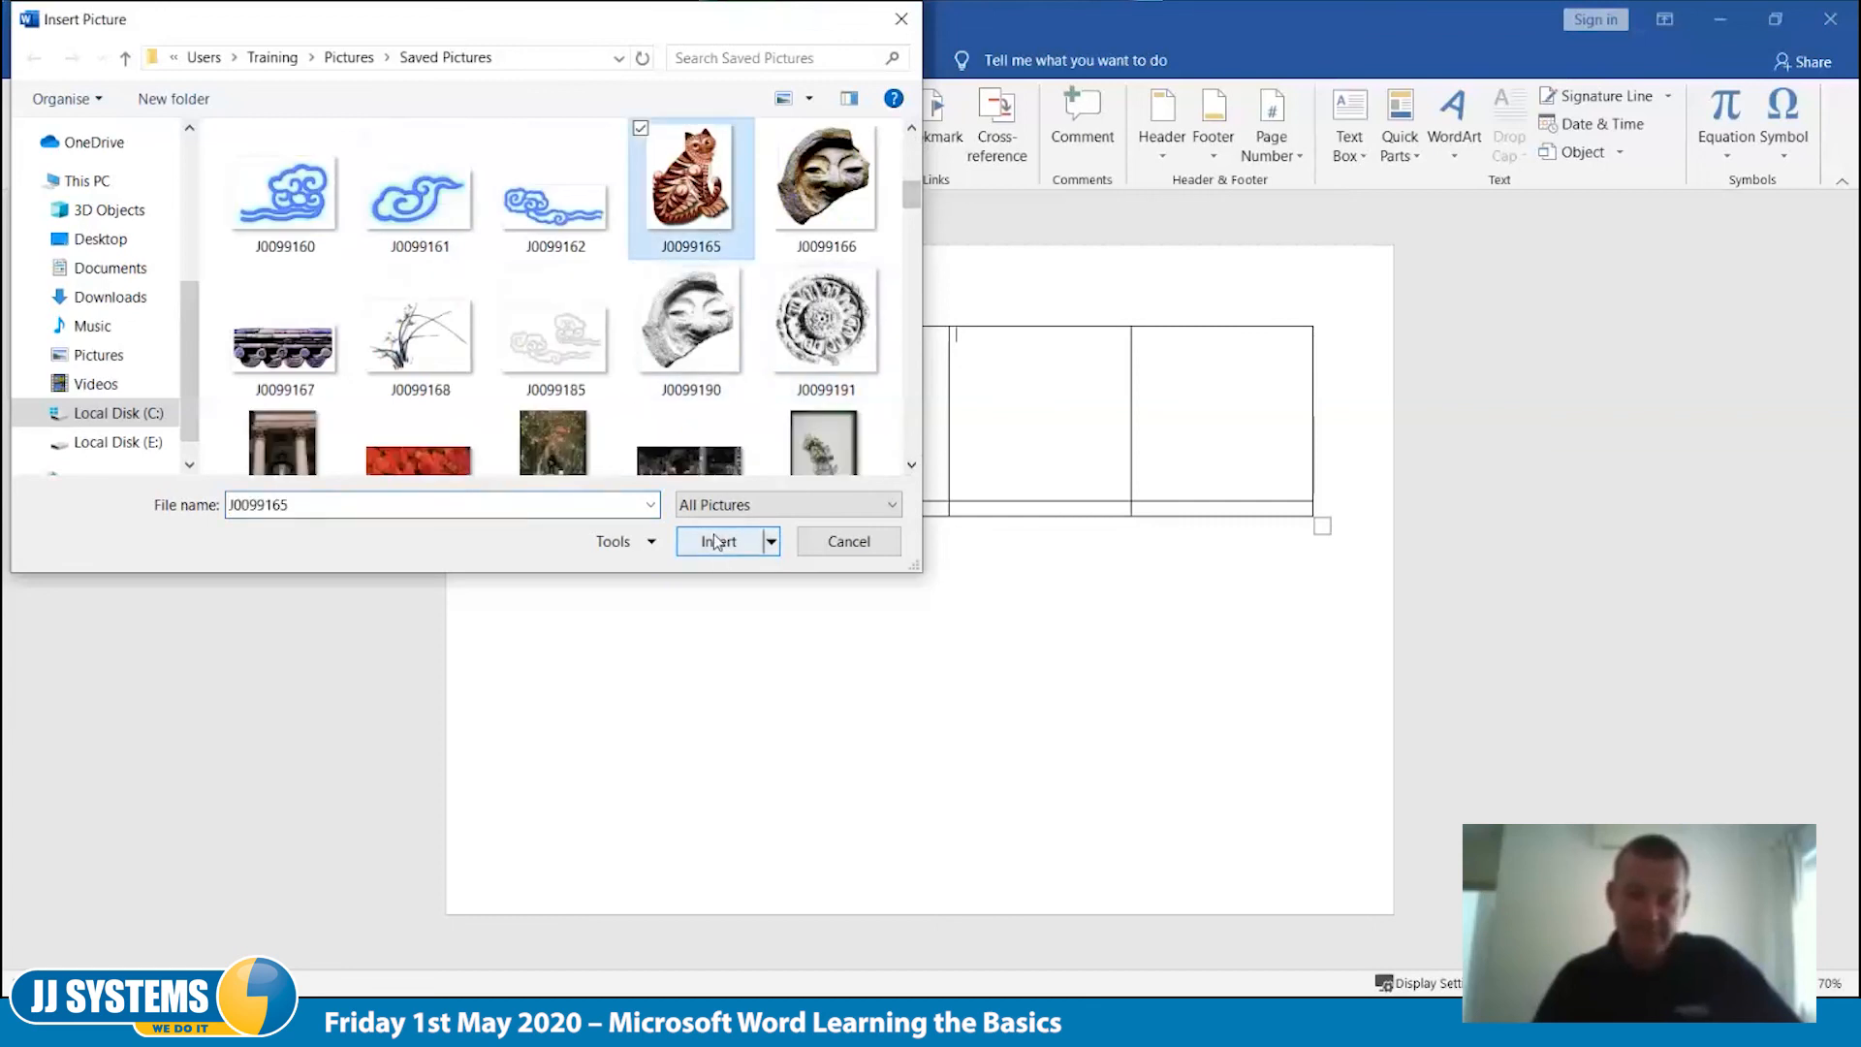
left_click(718, 543)
Step: Insert the stone face picture J0099190 from this device into the fourth cell of the upper row
left_click(1267, 422)
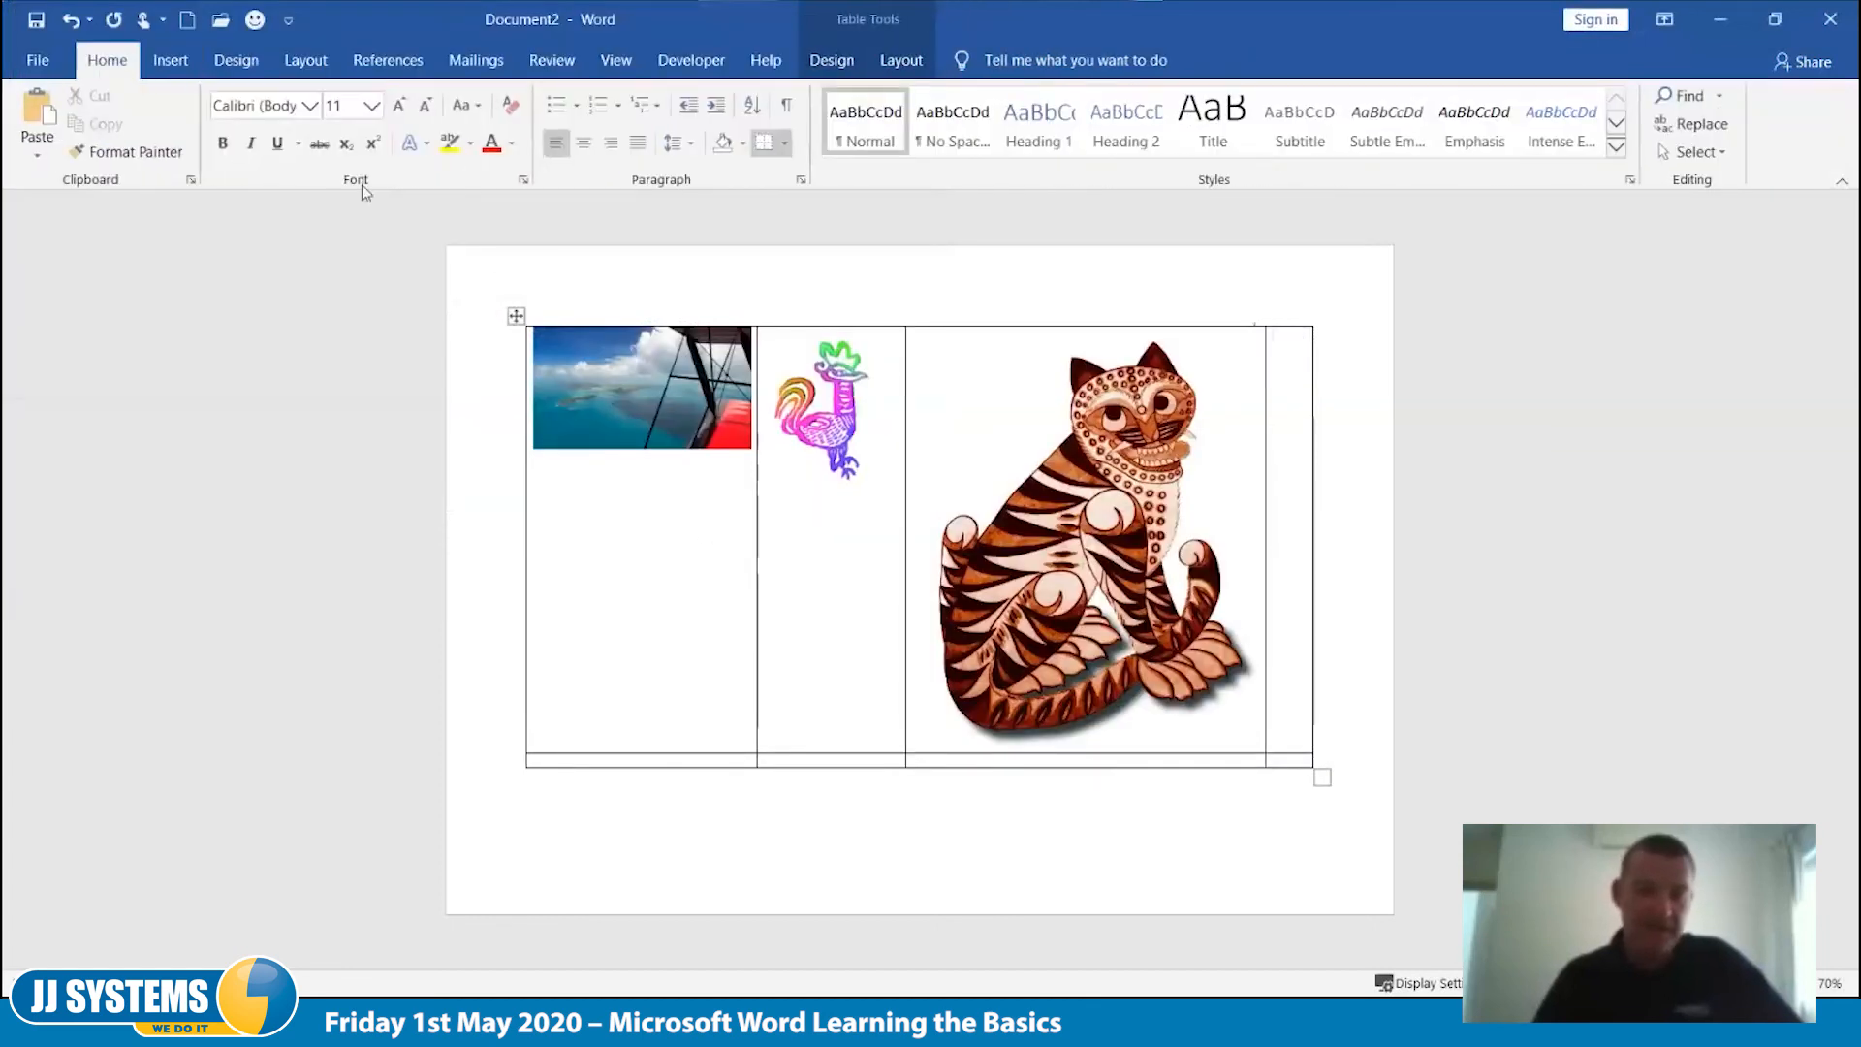
left_click(170, 60)
left_click(278, 121)
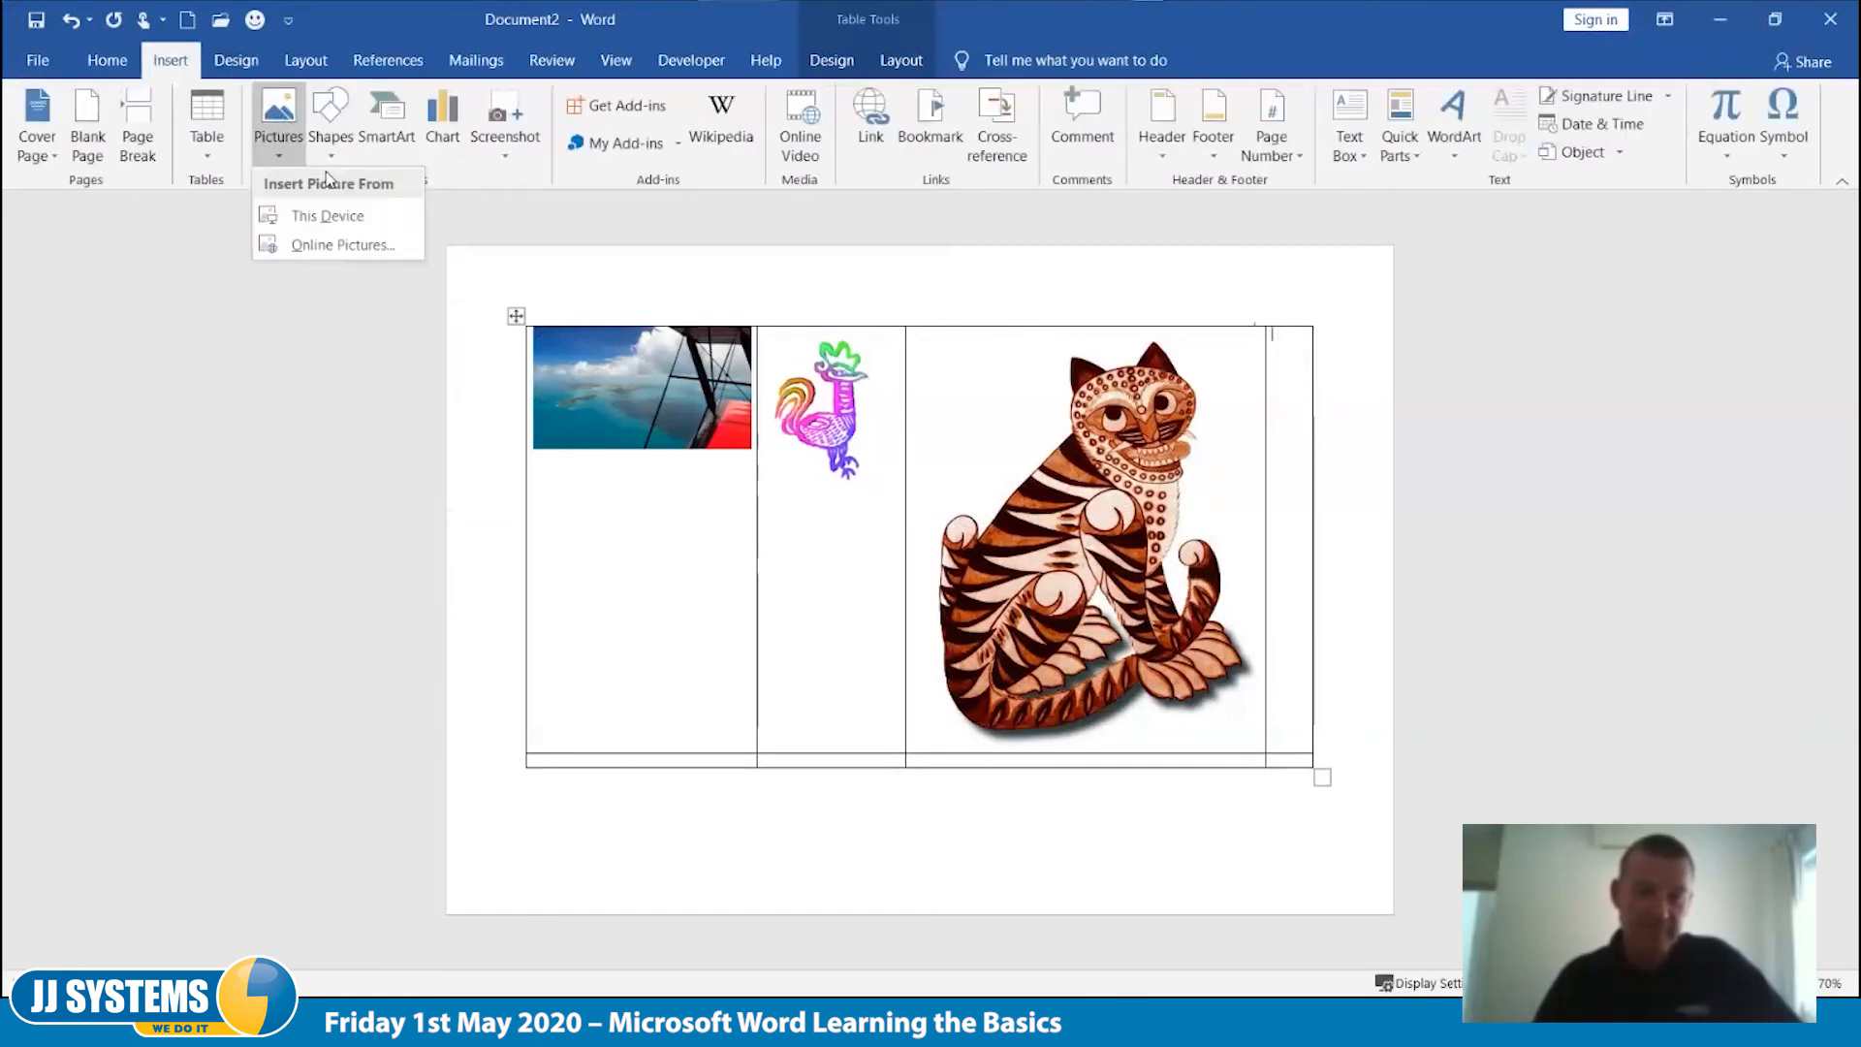
left_click(330, 215)
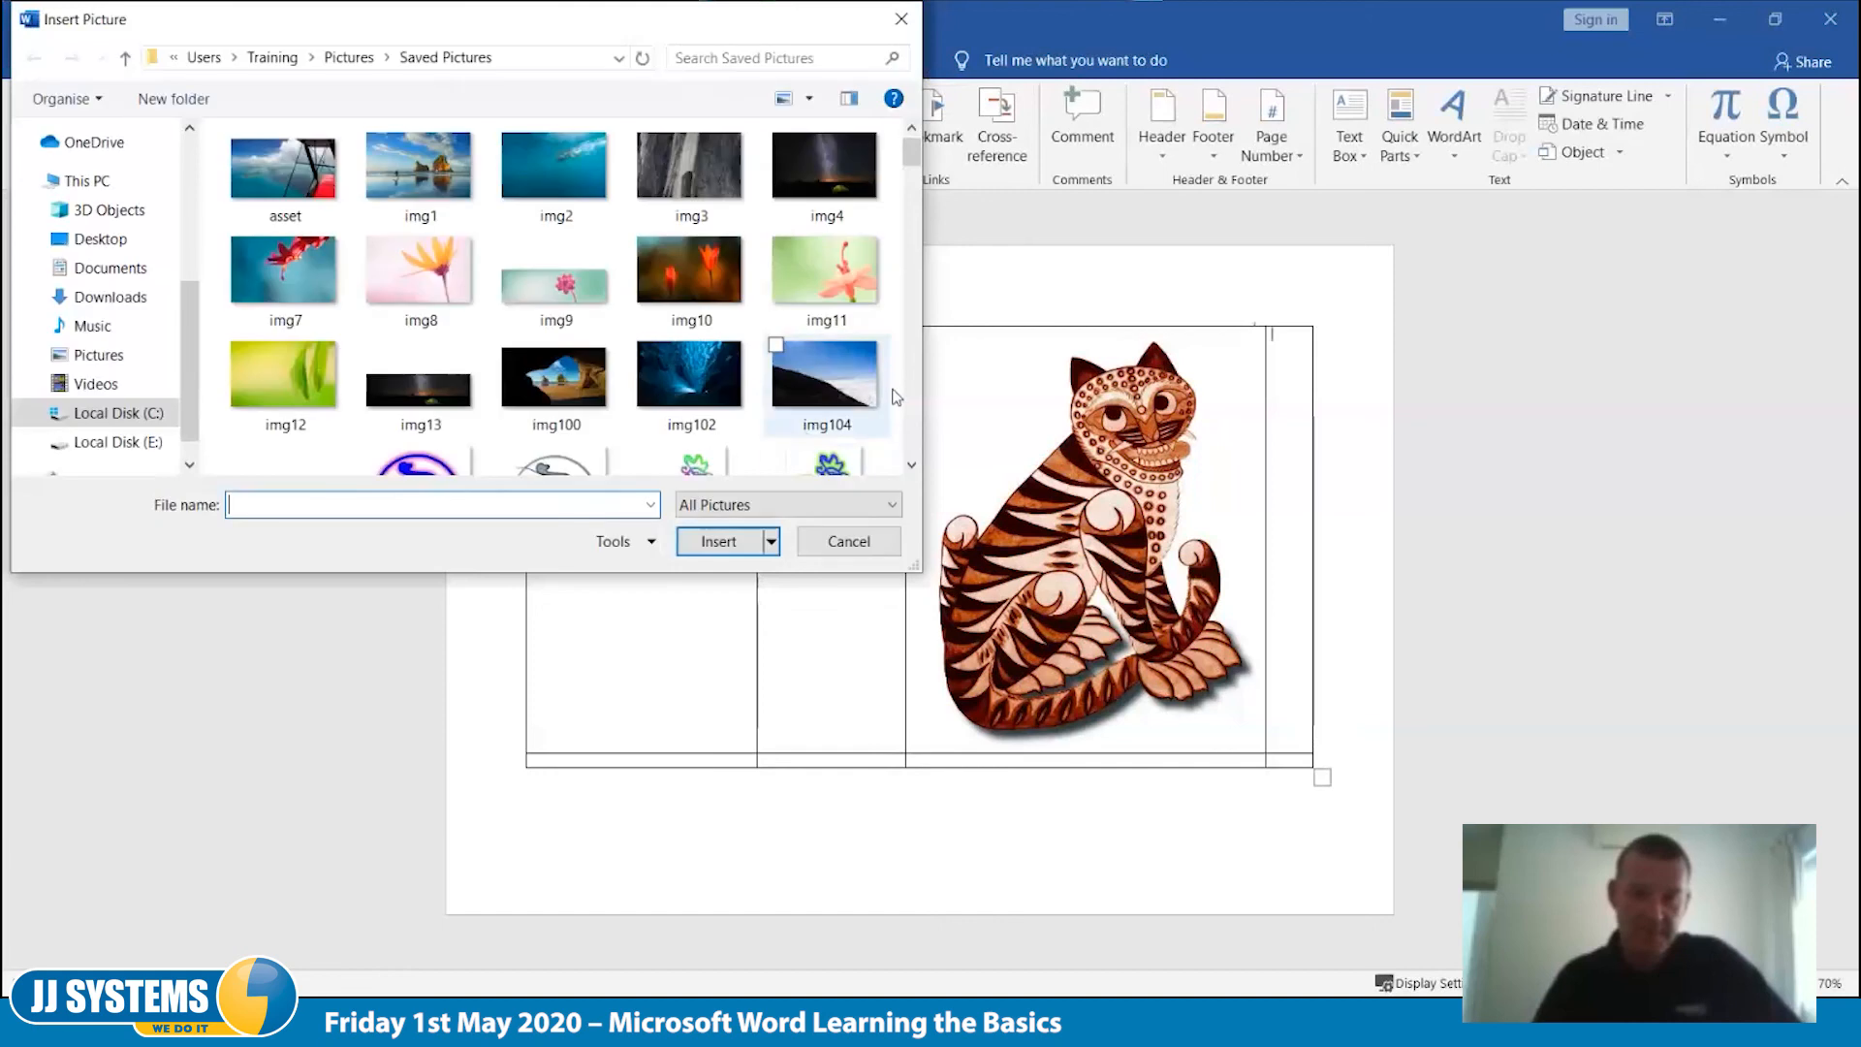
scroll(834, 388, "down", 6)
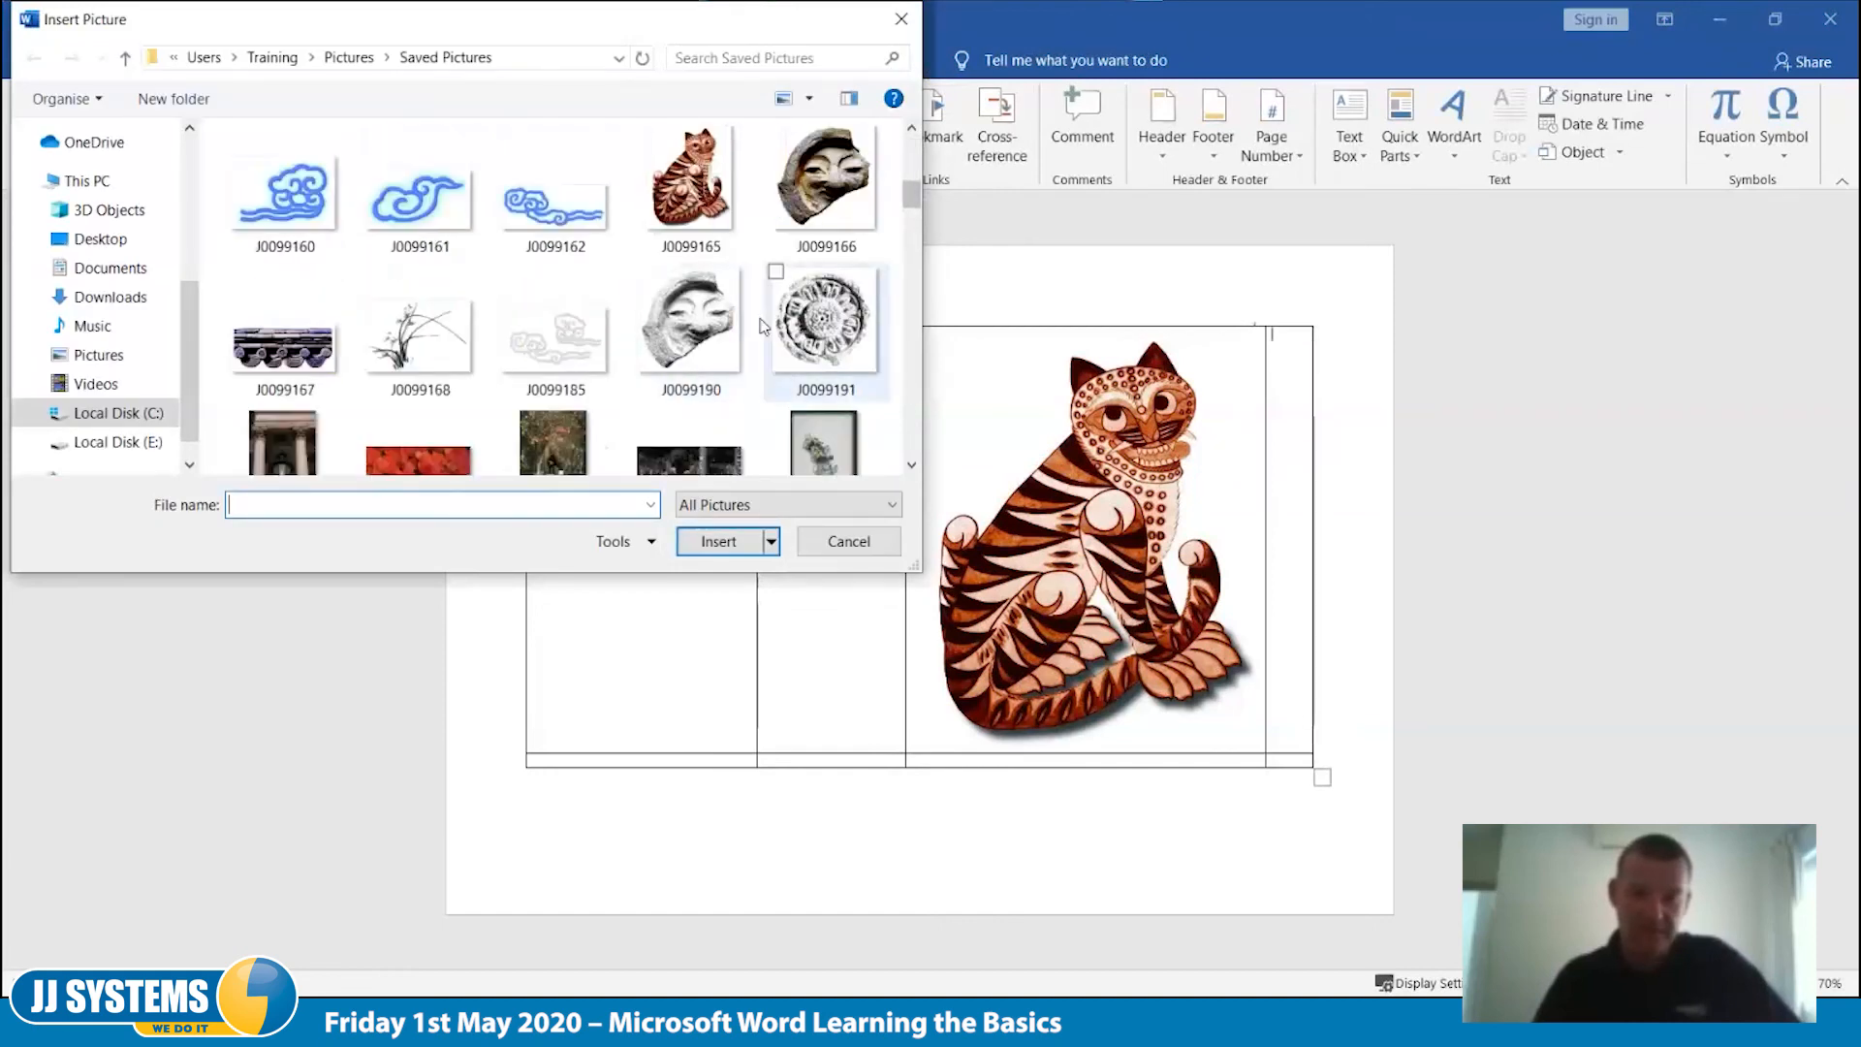
left_click(690, 329)
left_click(719, 541)
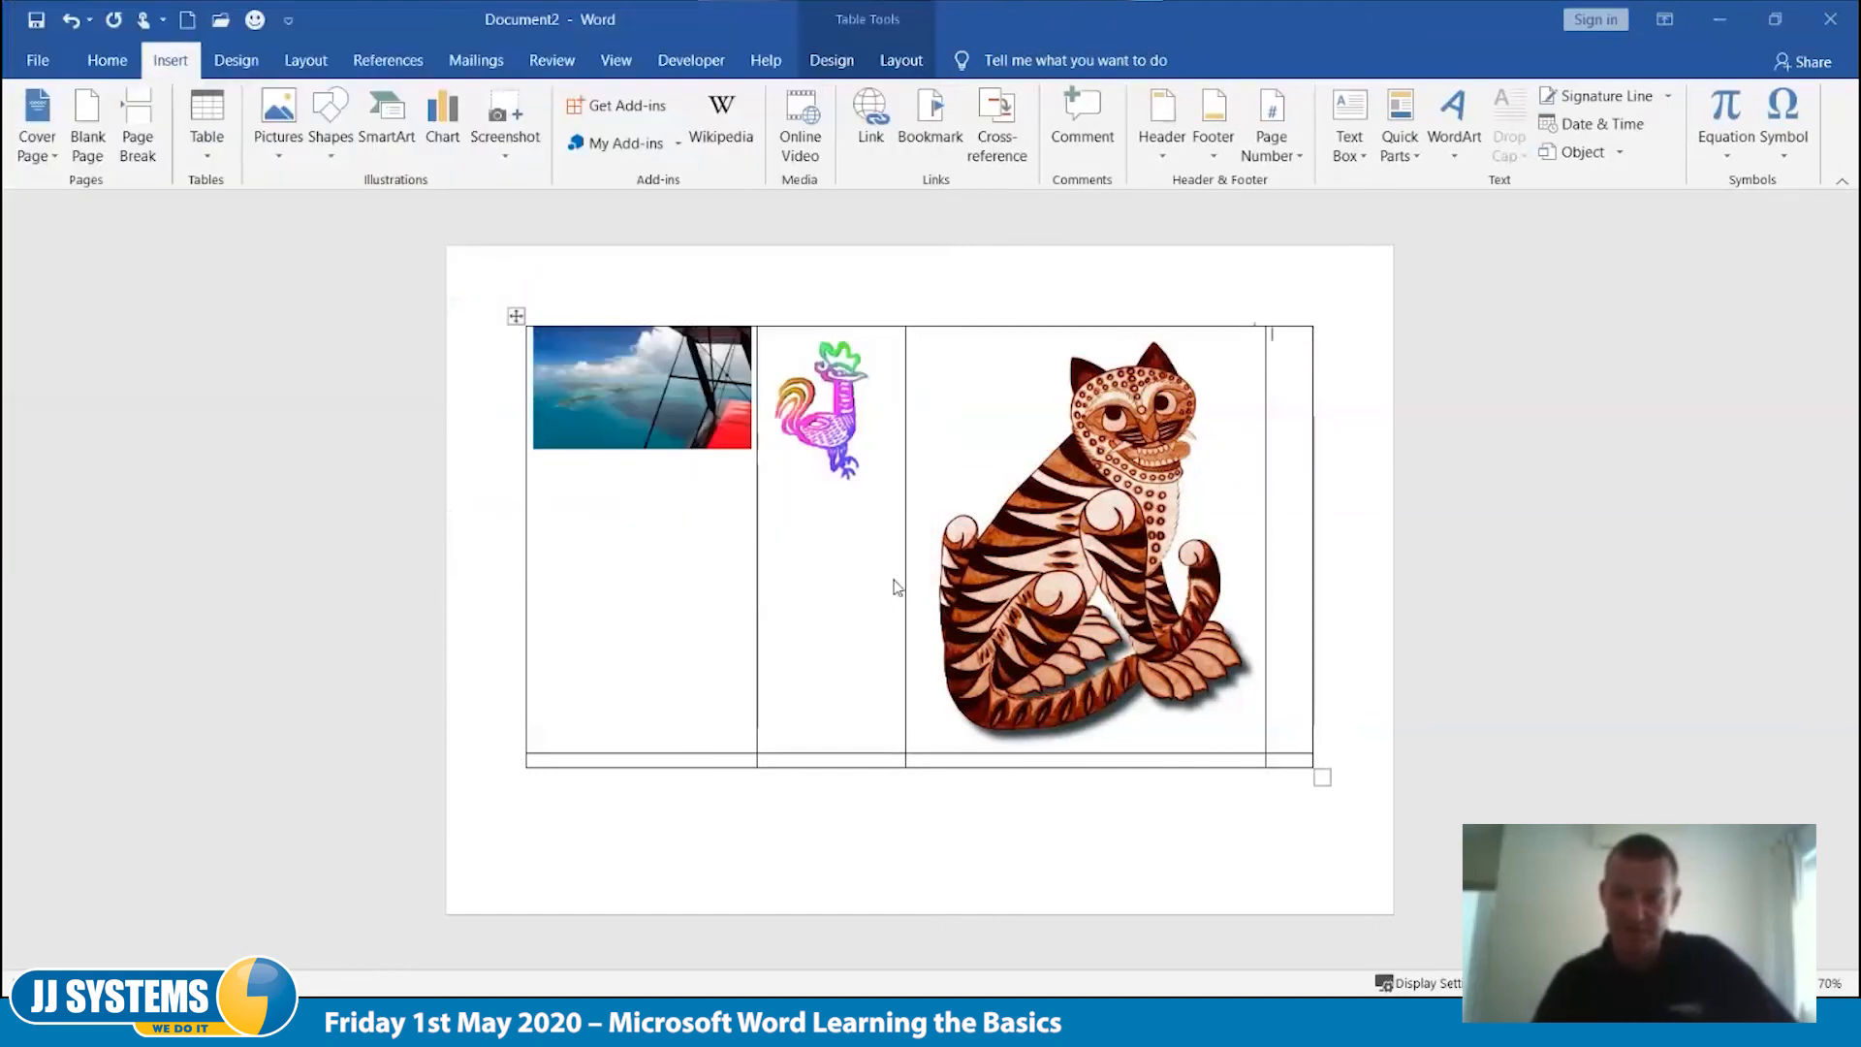
Step: Insert the baby feet picture J0178523 from this device into the first cell of the lower row
left_click(589, 753)
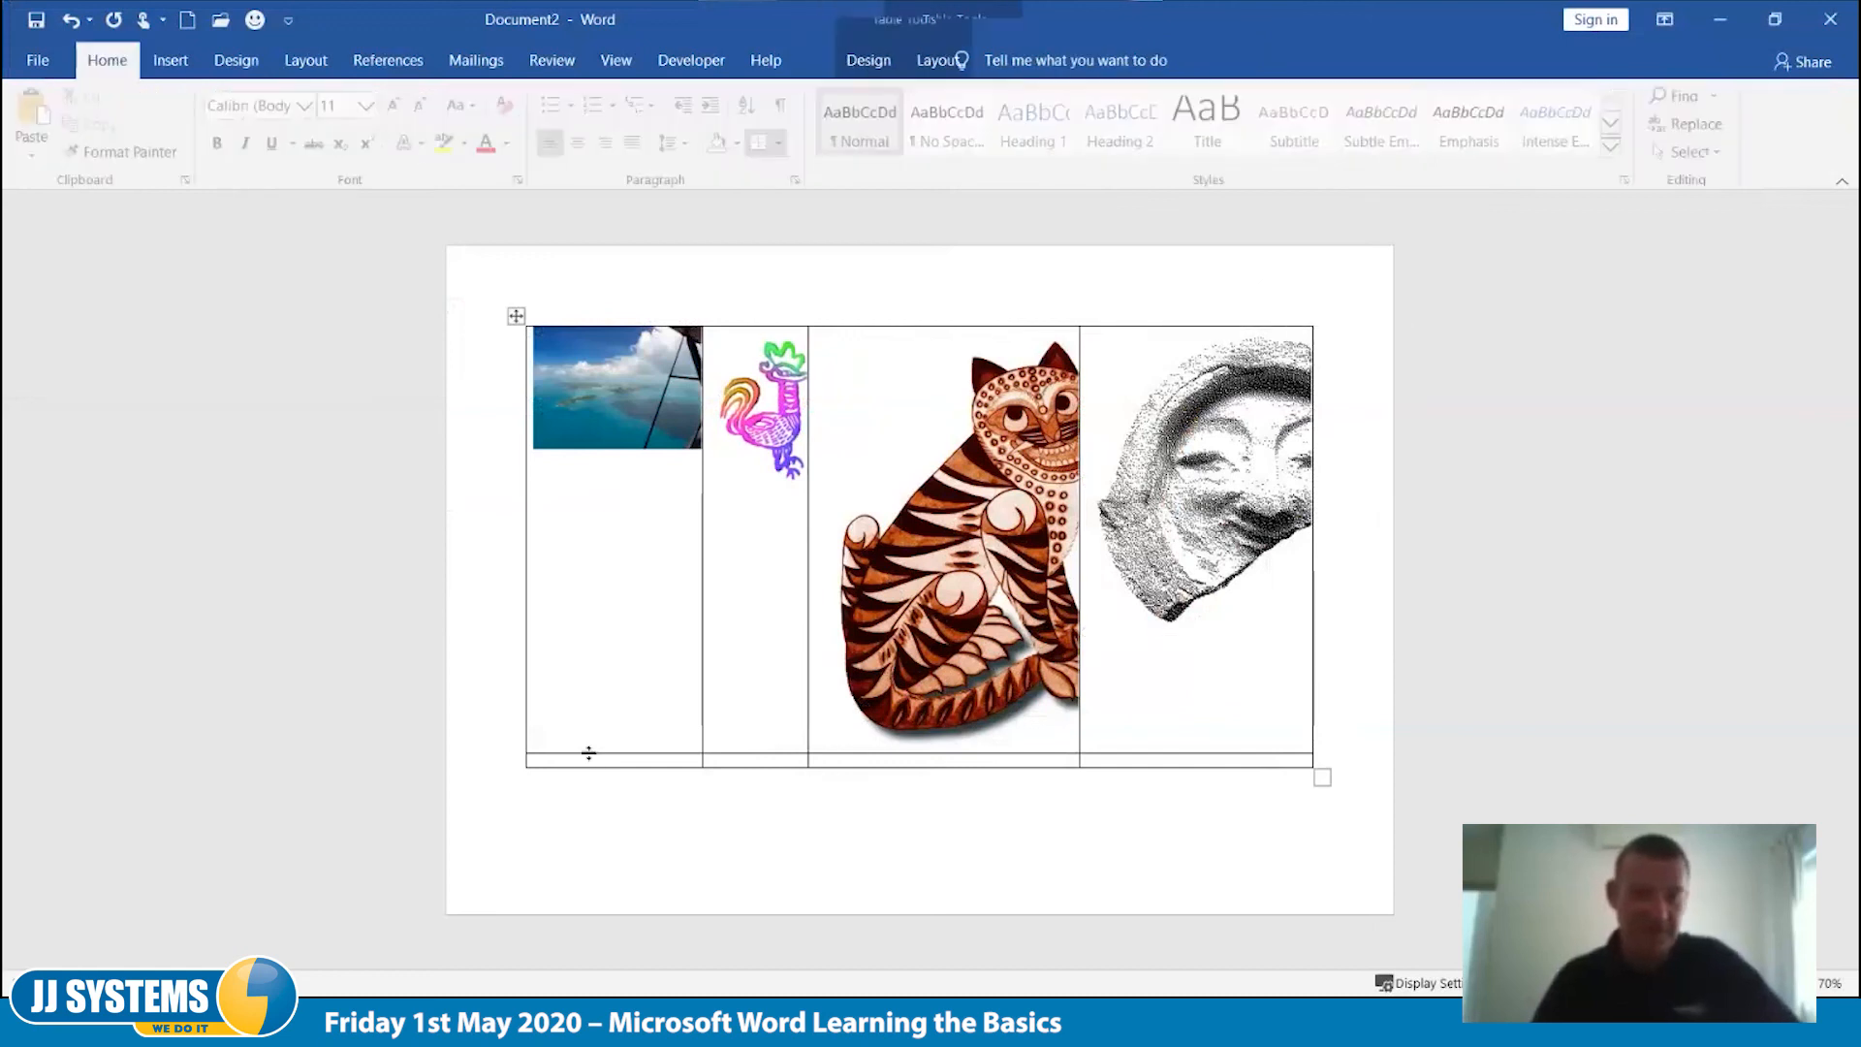
left_click(170, 60)
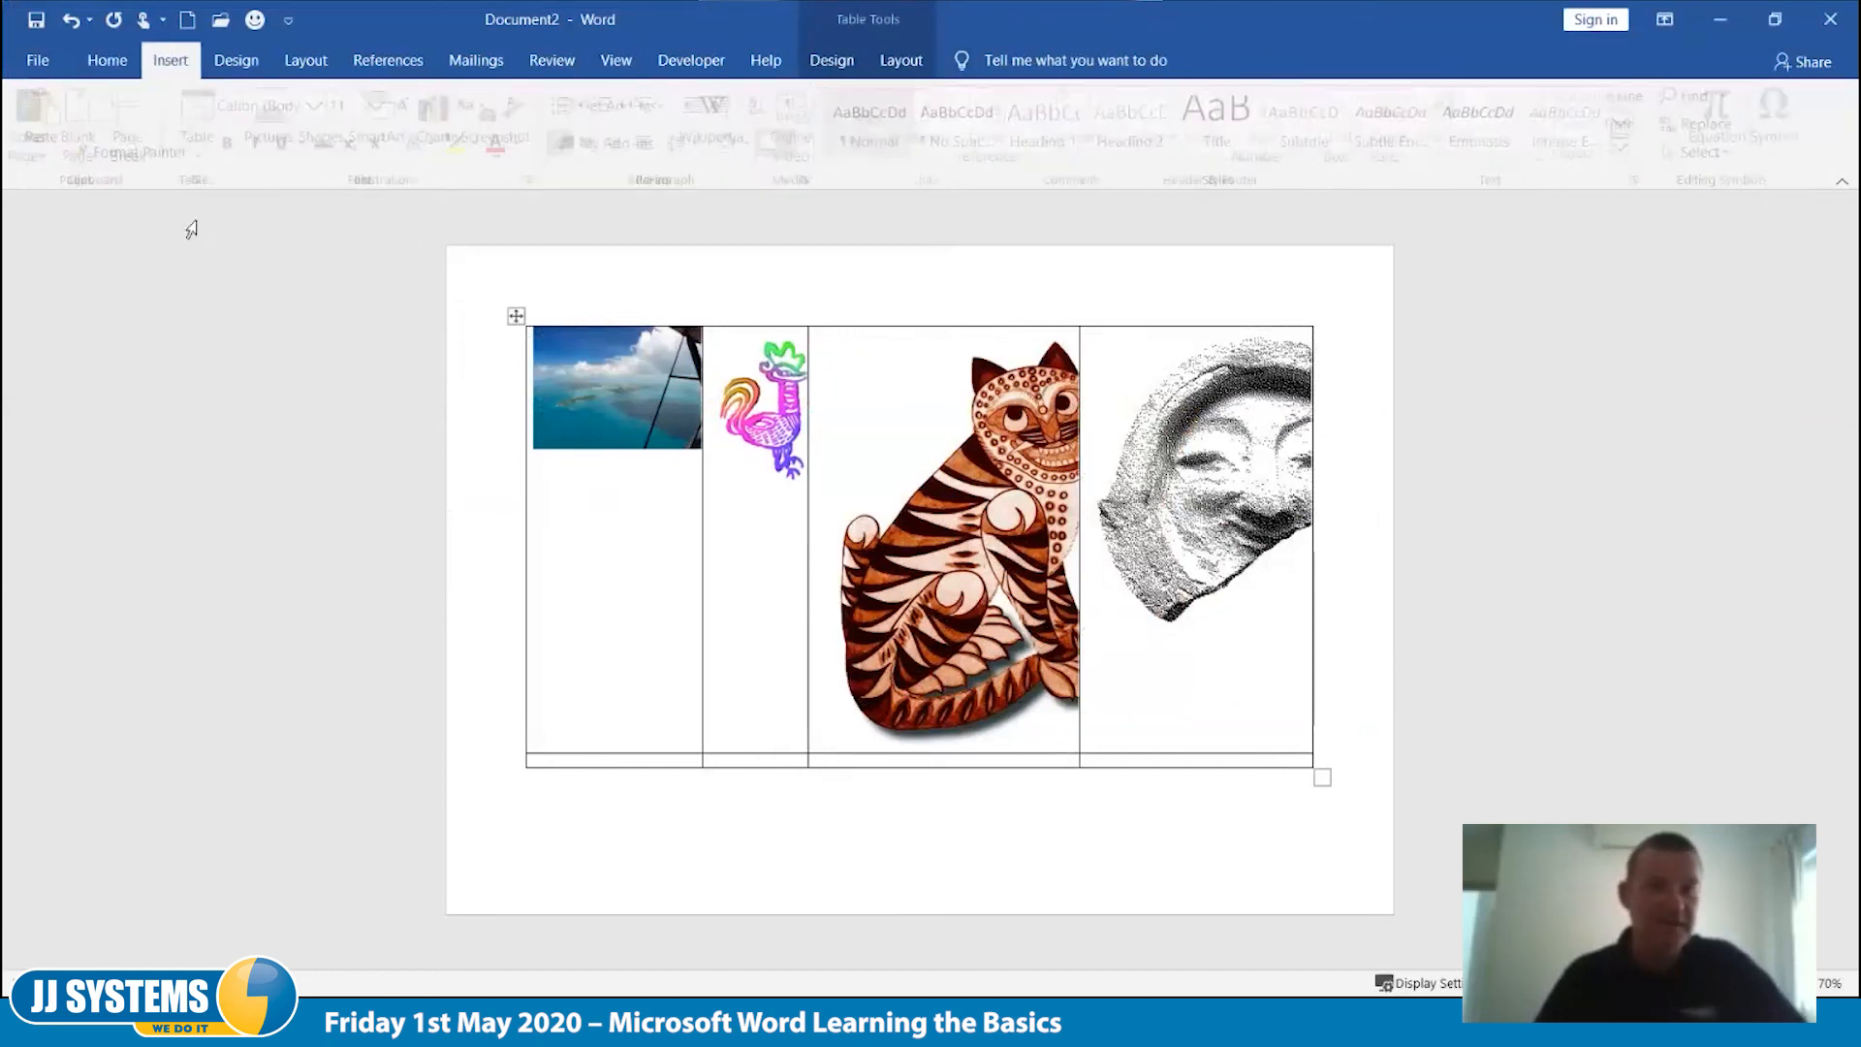
left_click(279, 124)
left_click(308, 209)
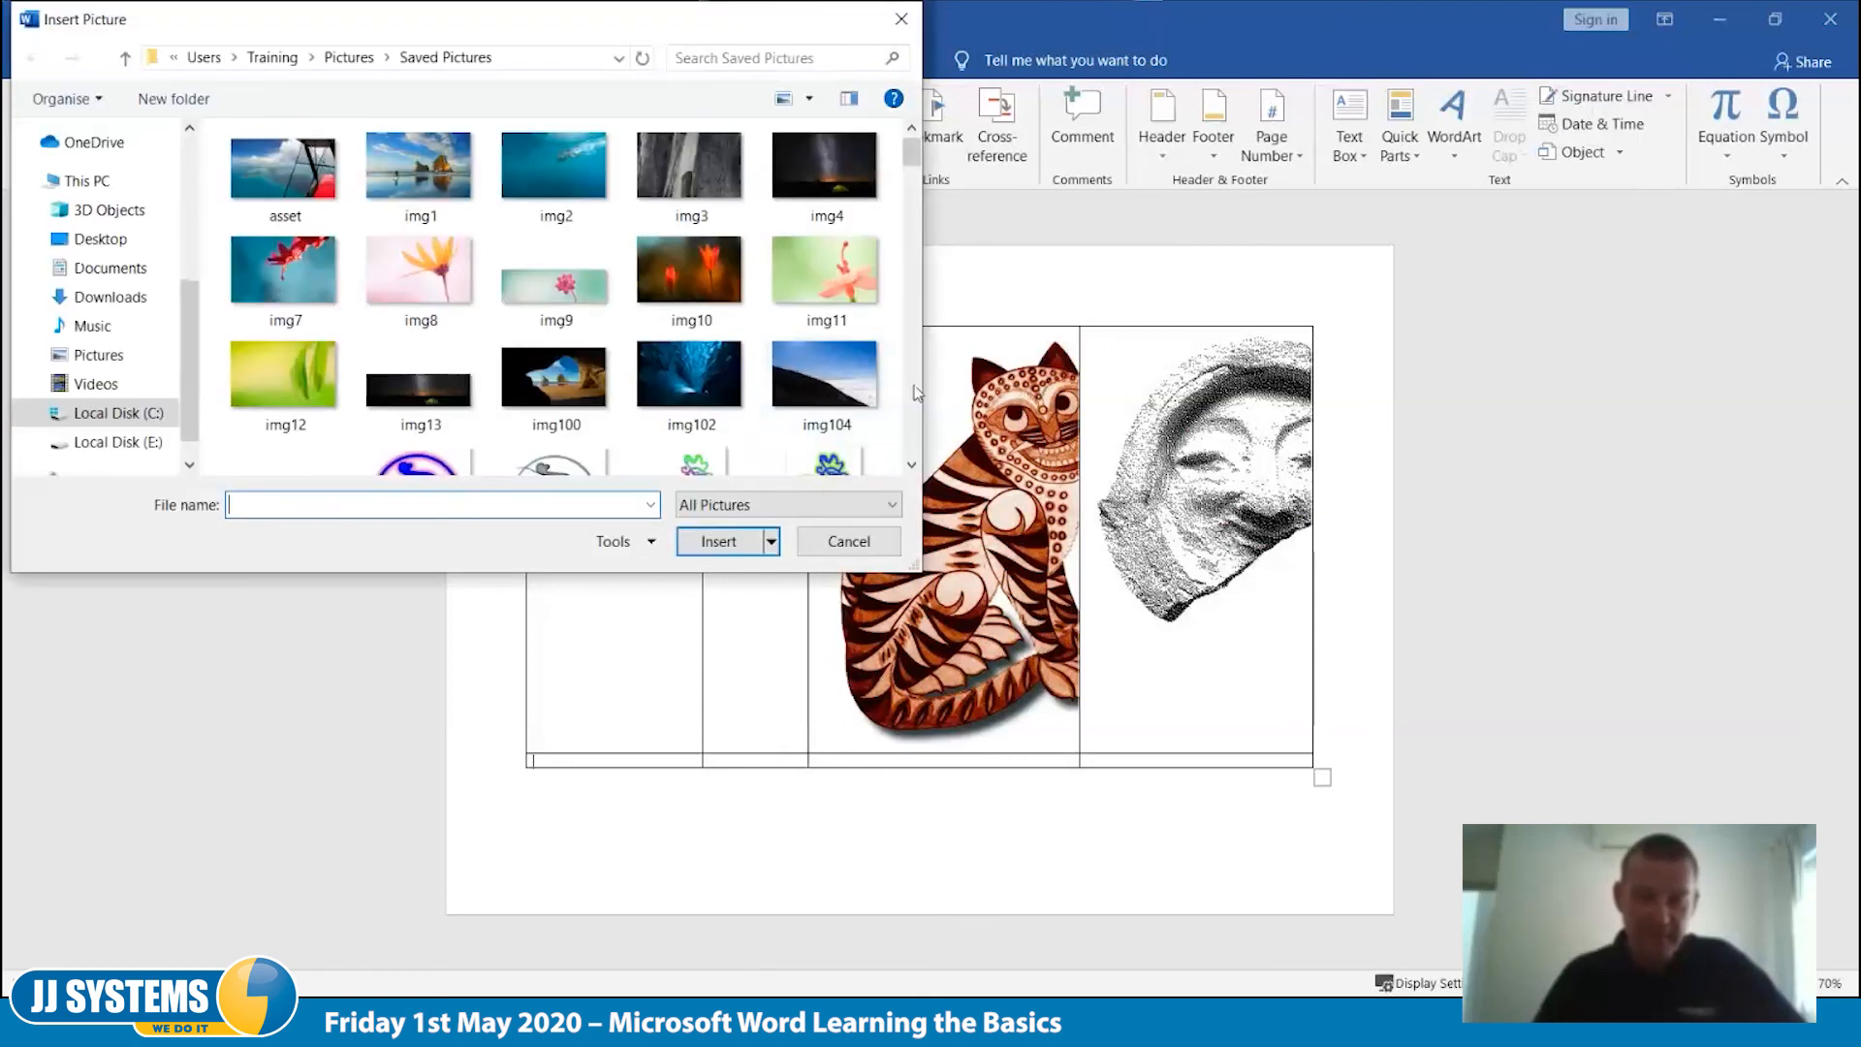
scroll(918, 392, "down", 5)
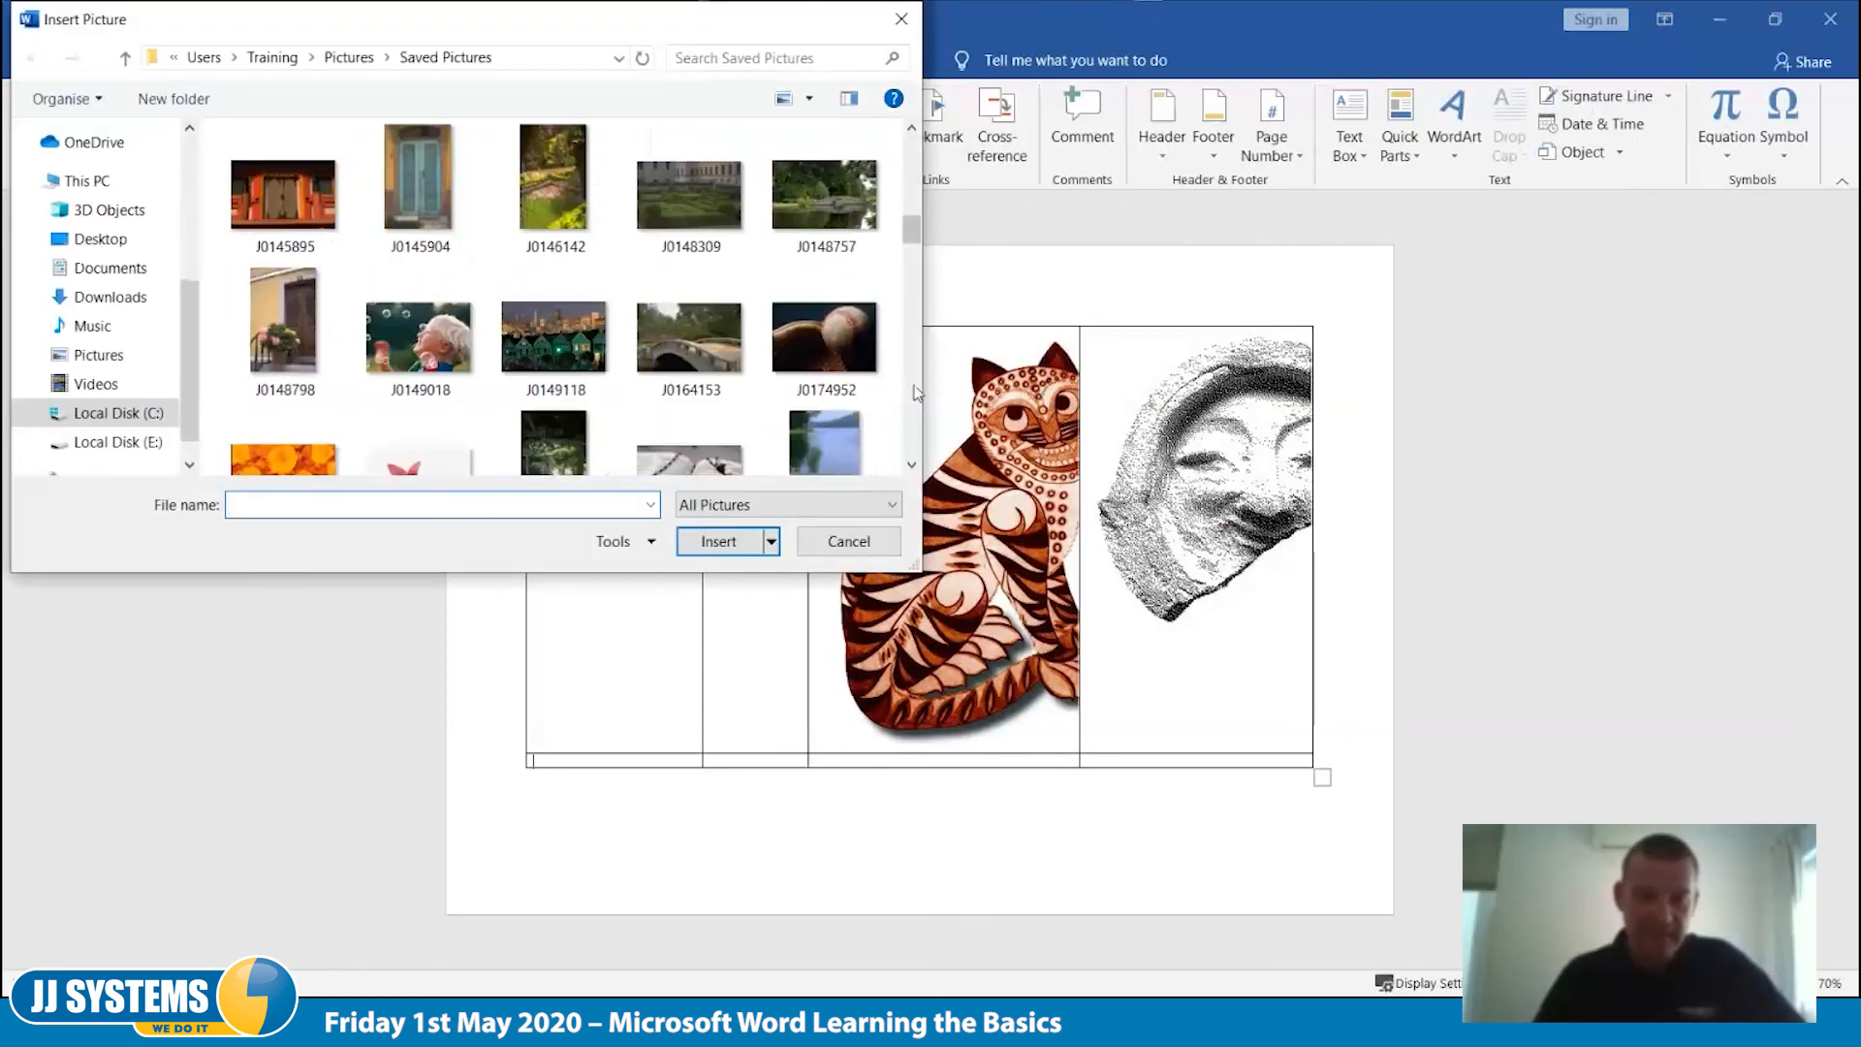
scroll(918, 392, "down", 2)
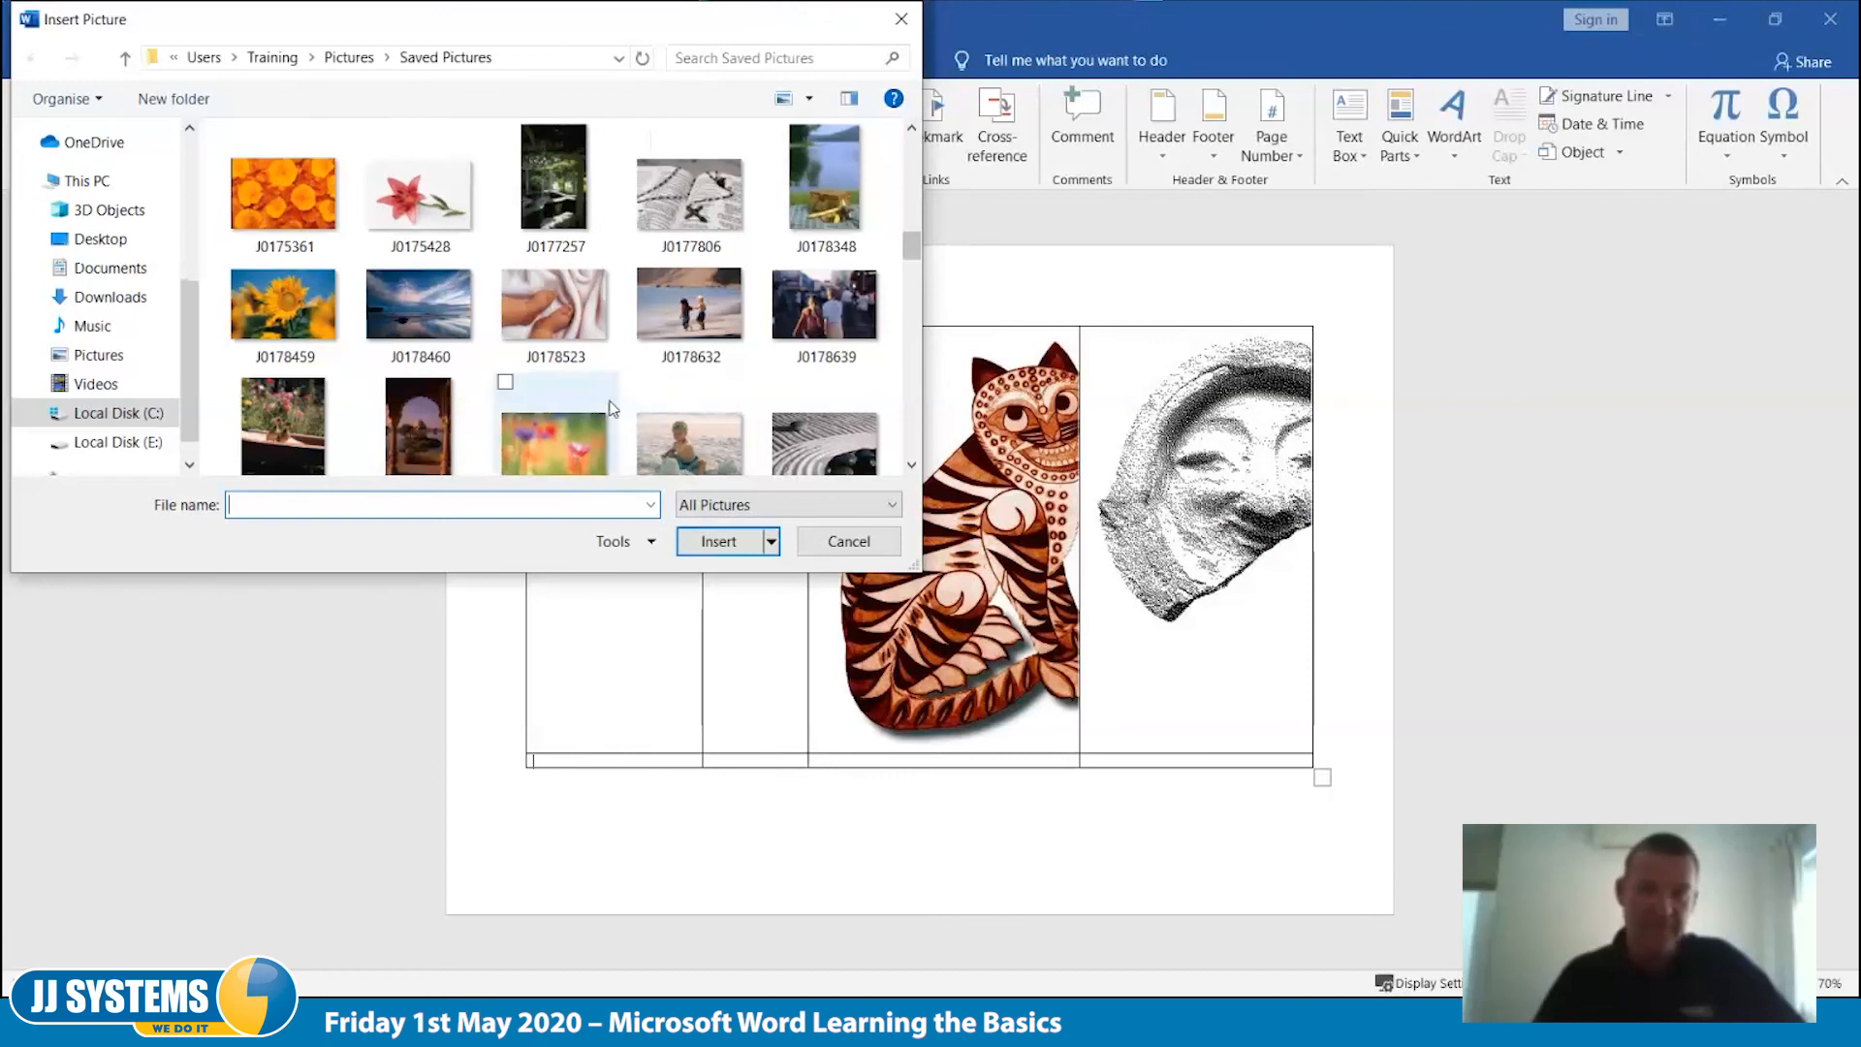
left_click(548, 308)
left_click(719, 541)
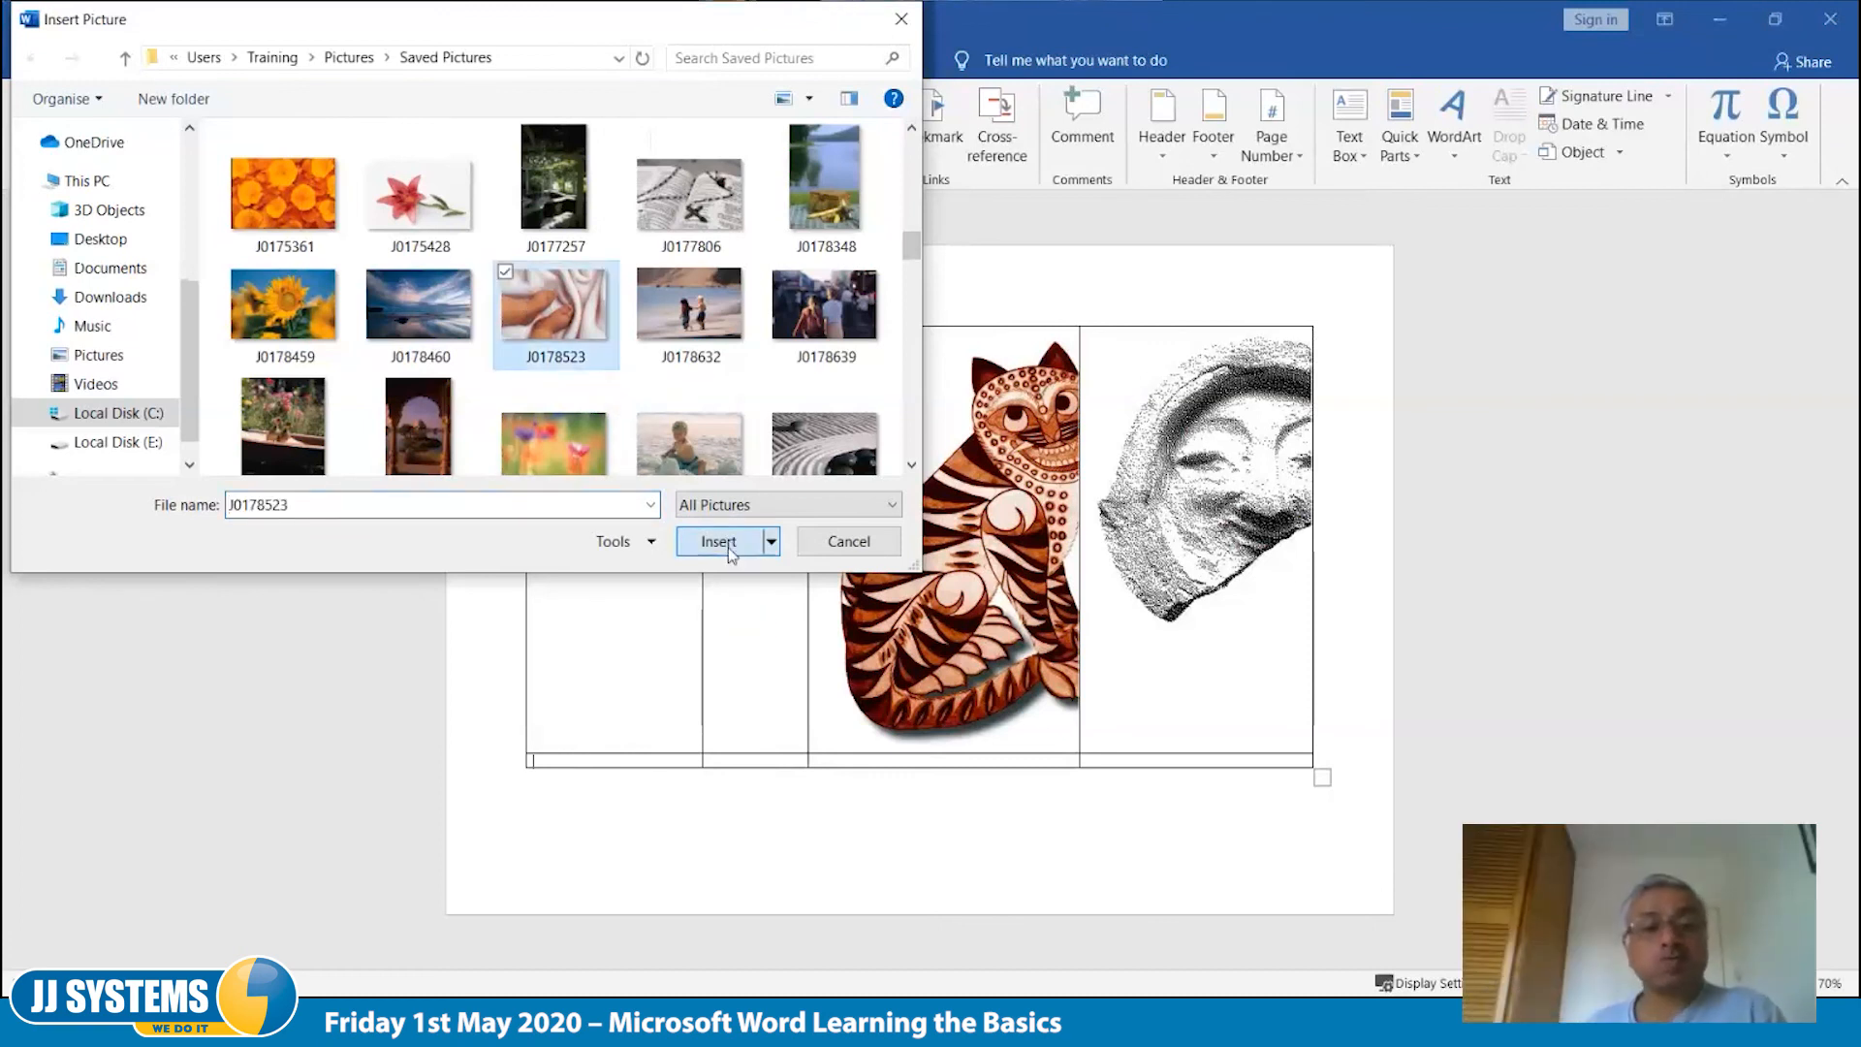
Step: Scale the striped cat picture in the third cell of the upper row to 50 % of its original height
scroll(967, 593, "up", 5)
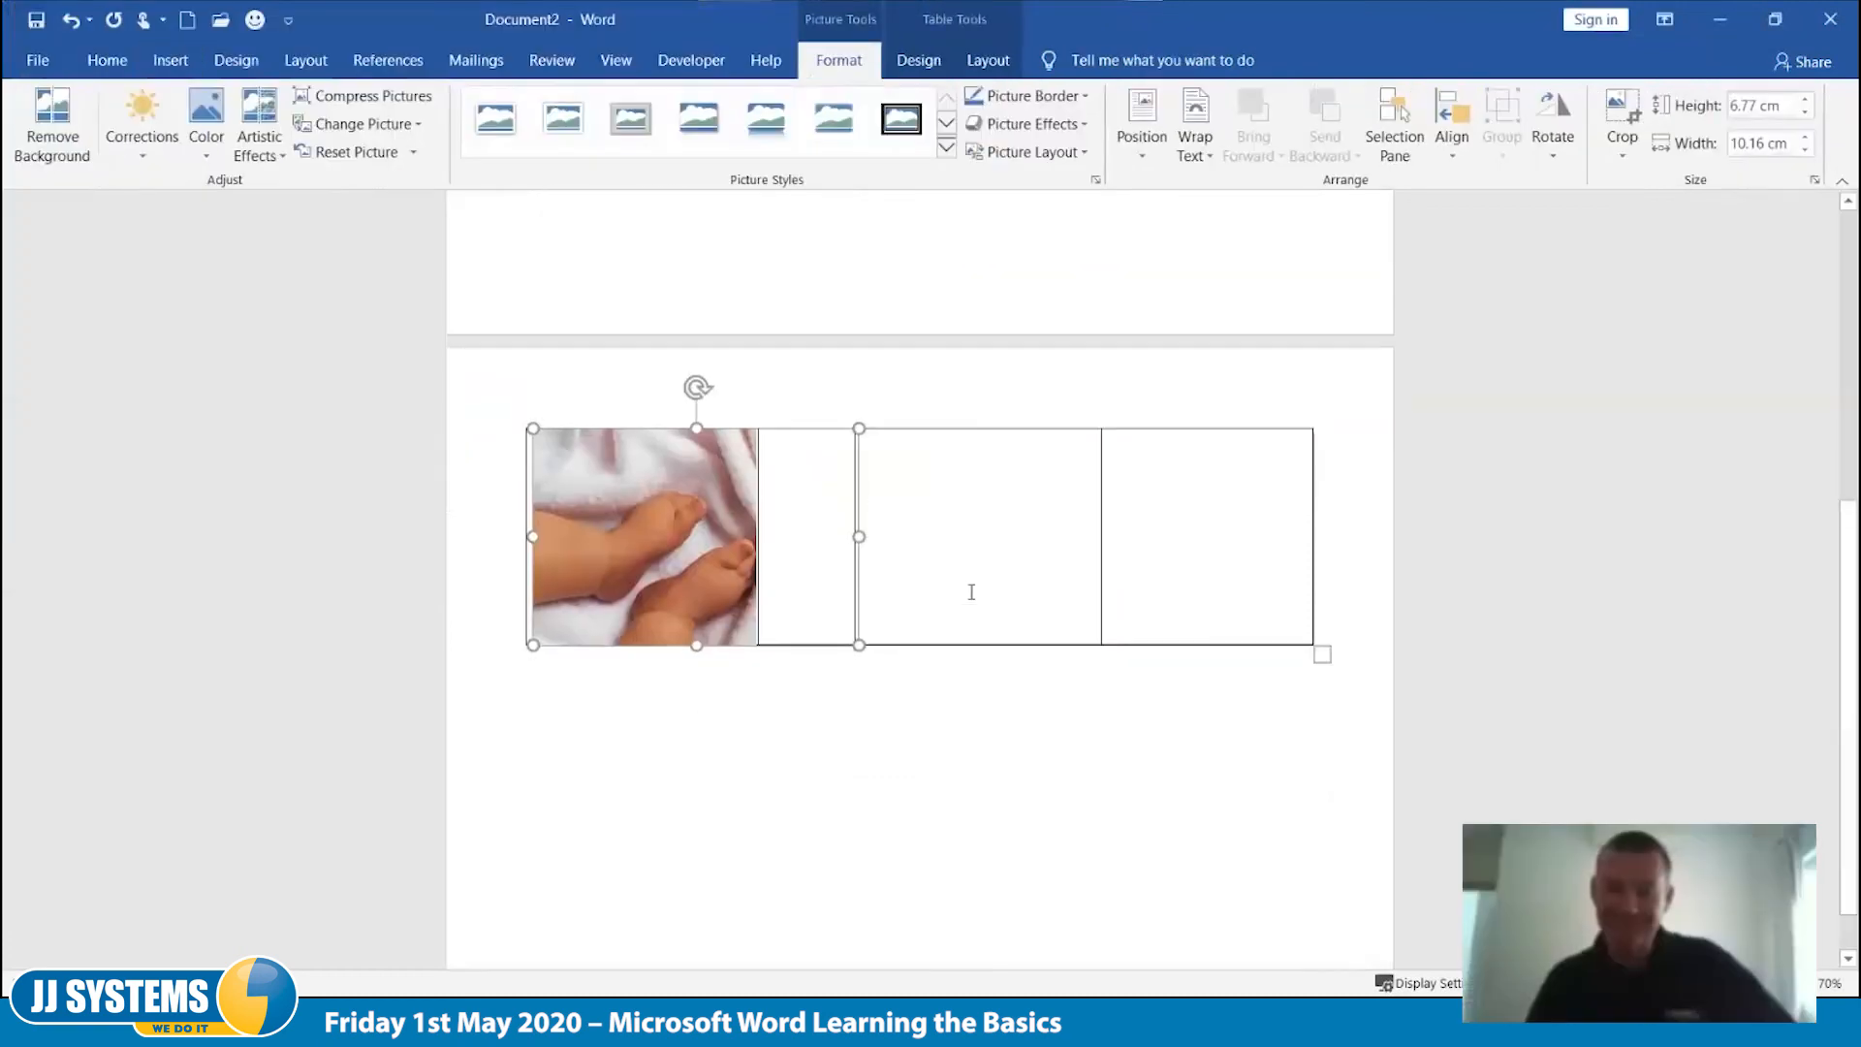
left_click(1014, 492)
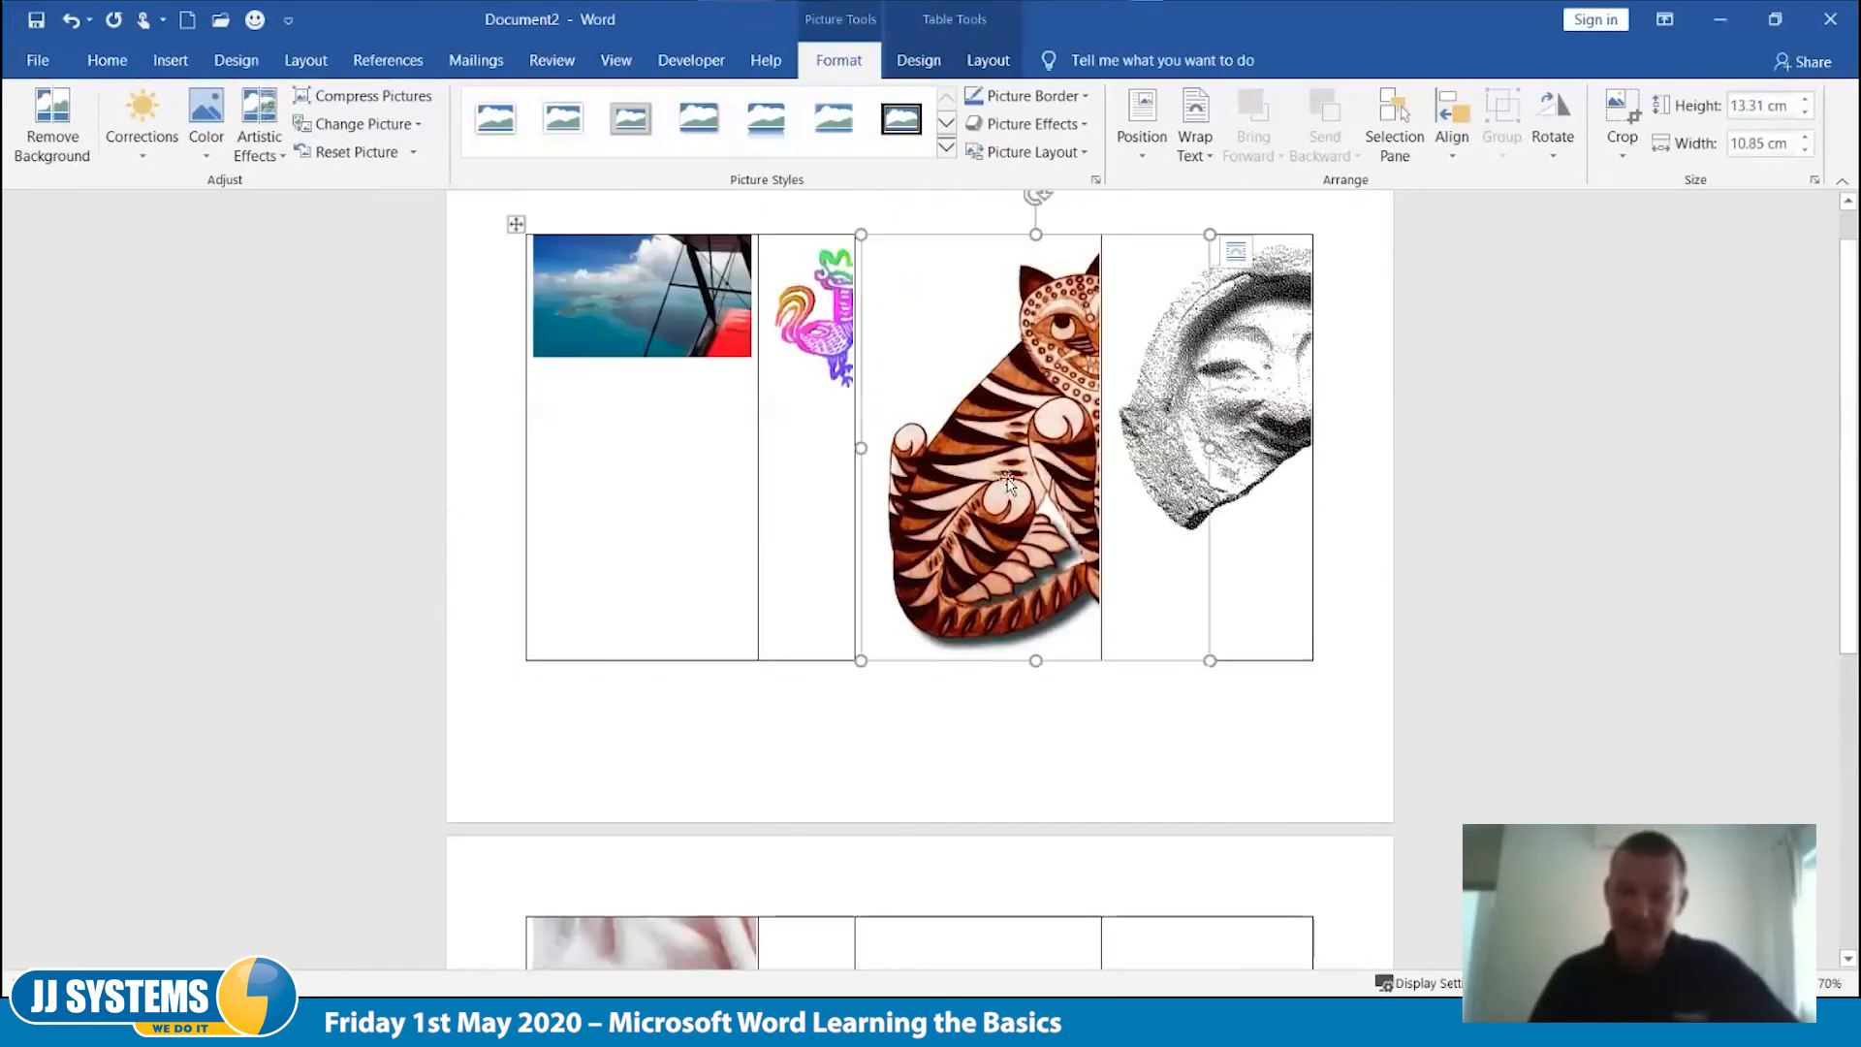
left_click(1813, 181)
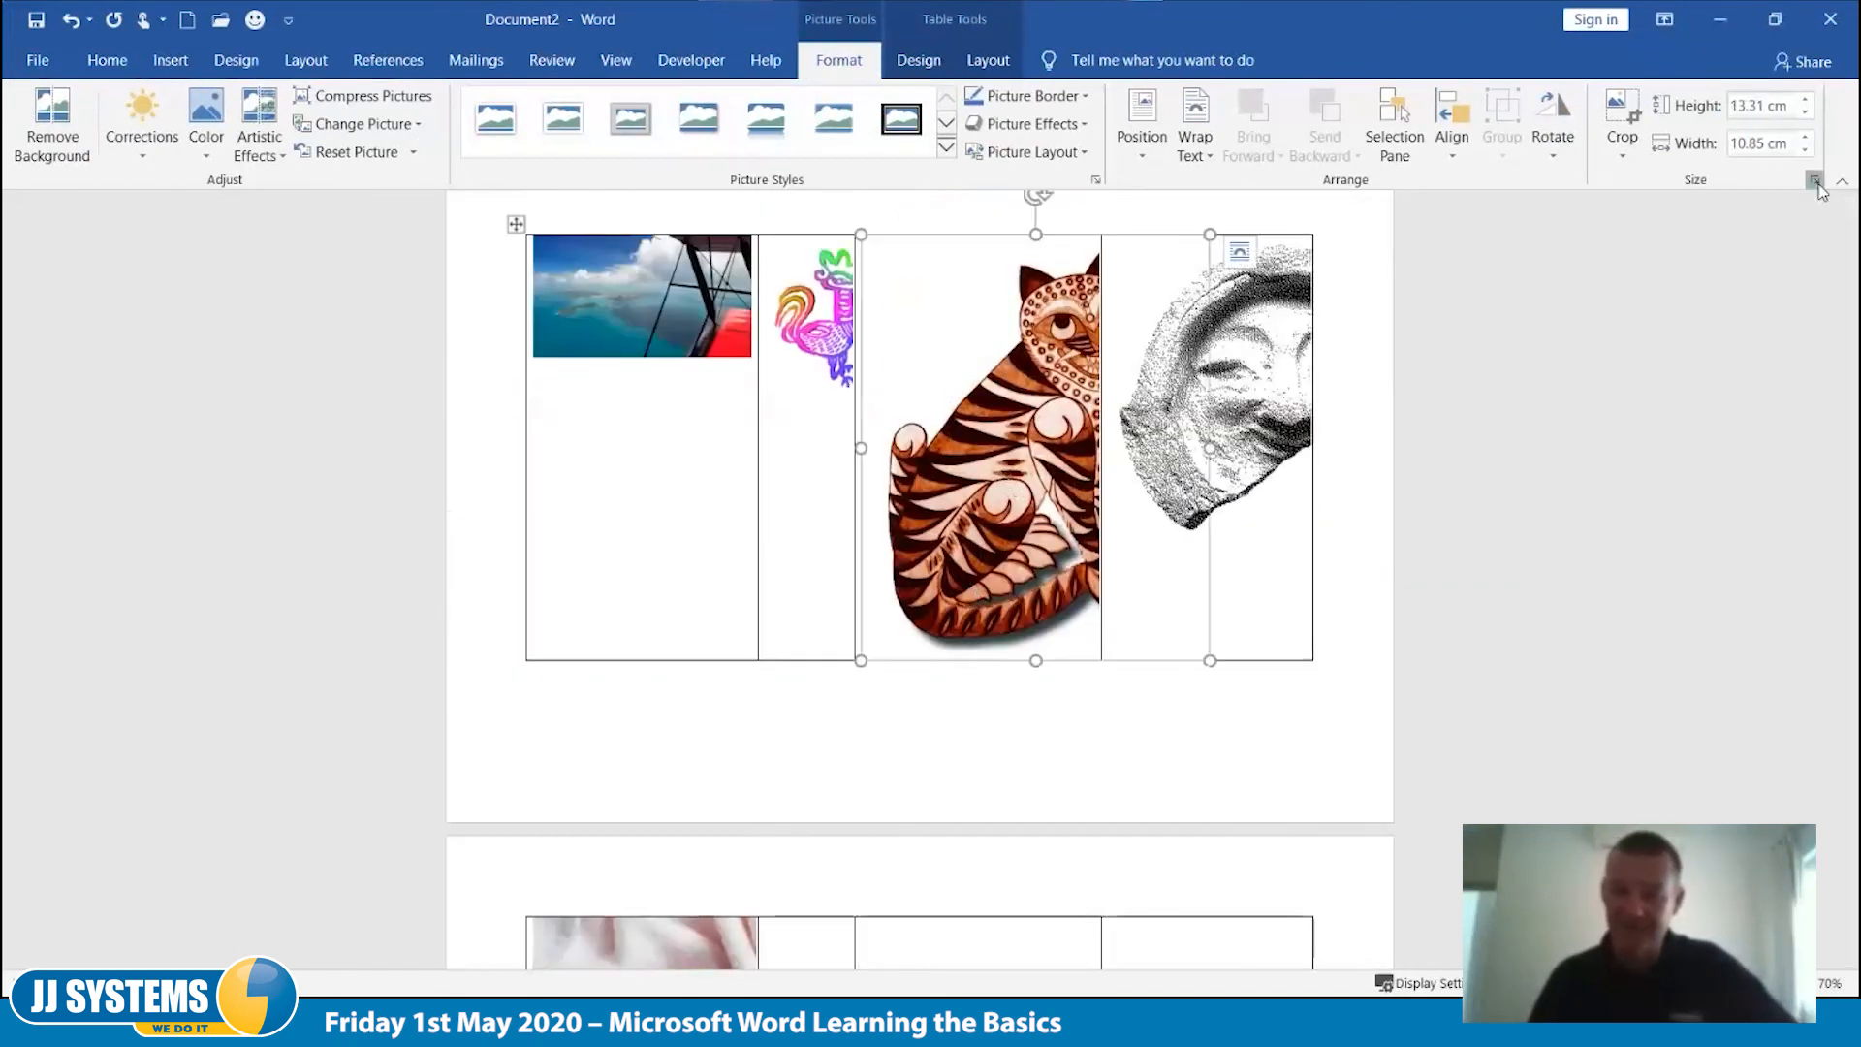
left_click(1073, 652)
type("54")
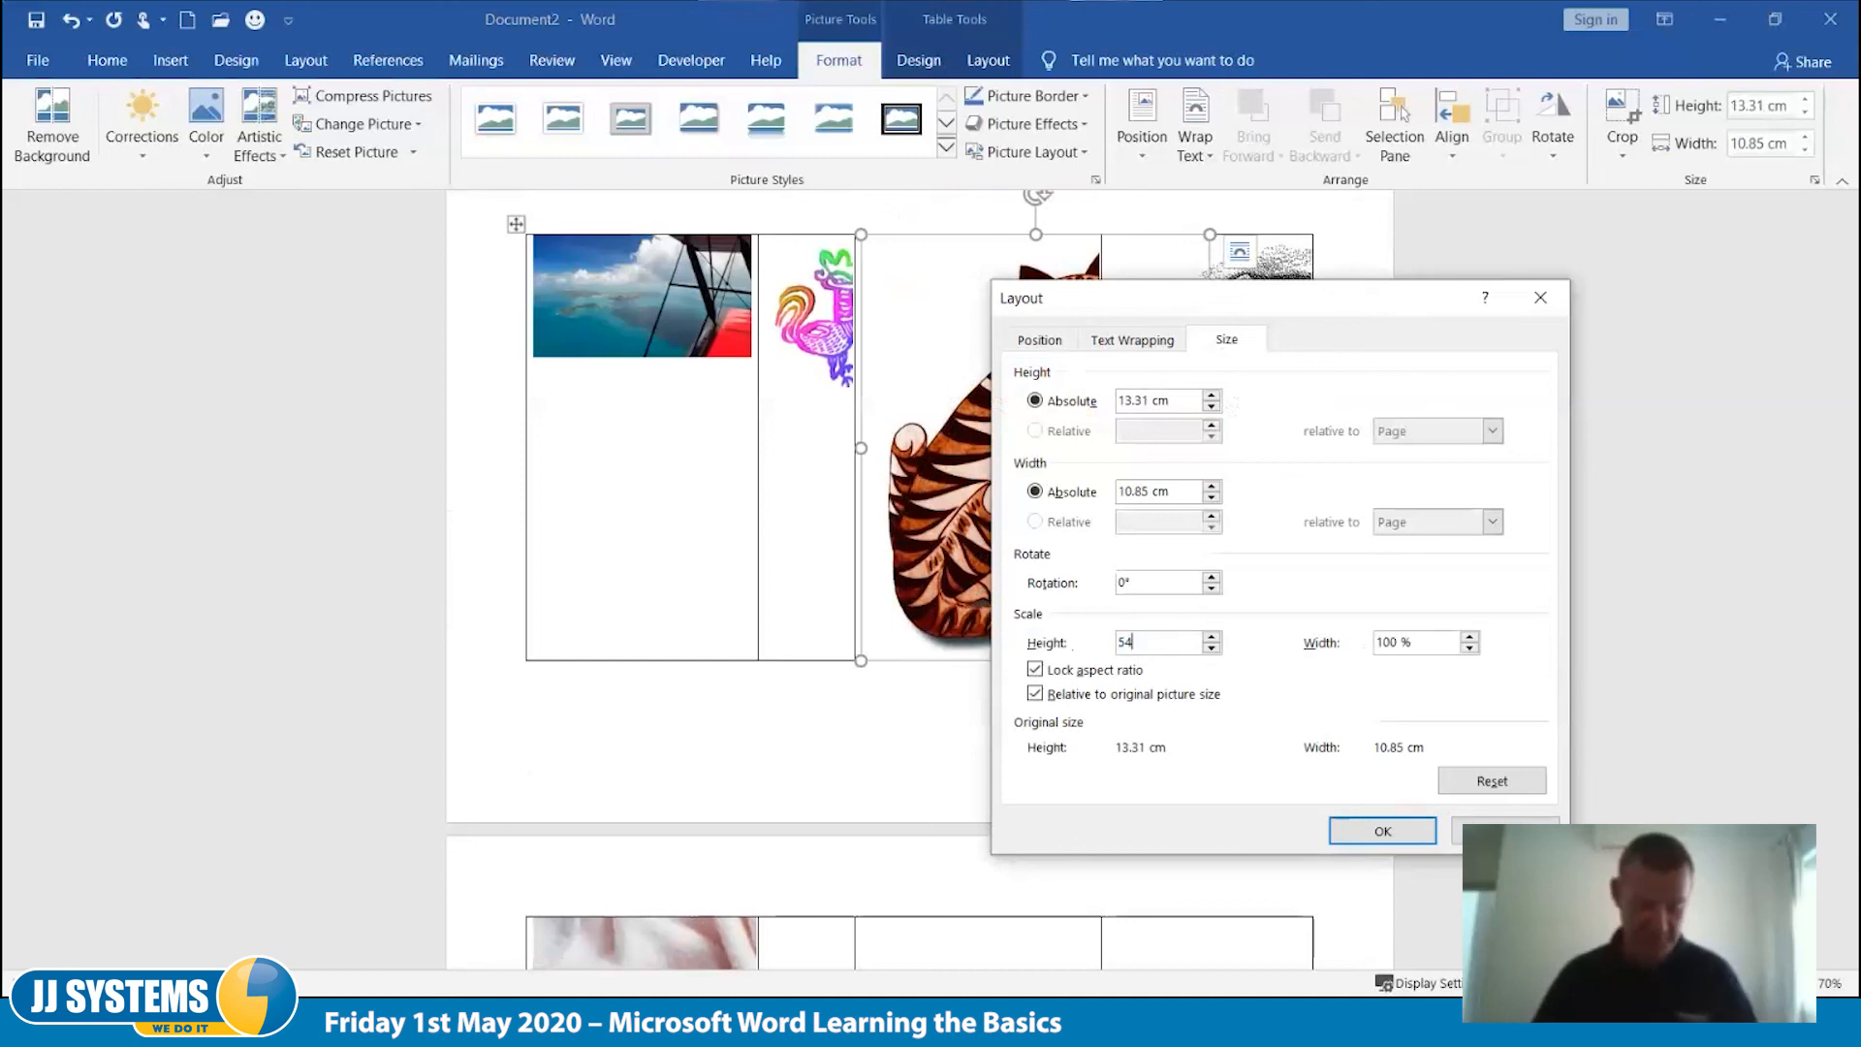
key("BackSpace")
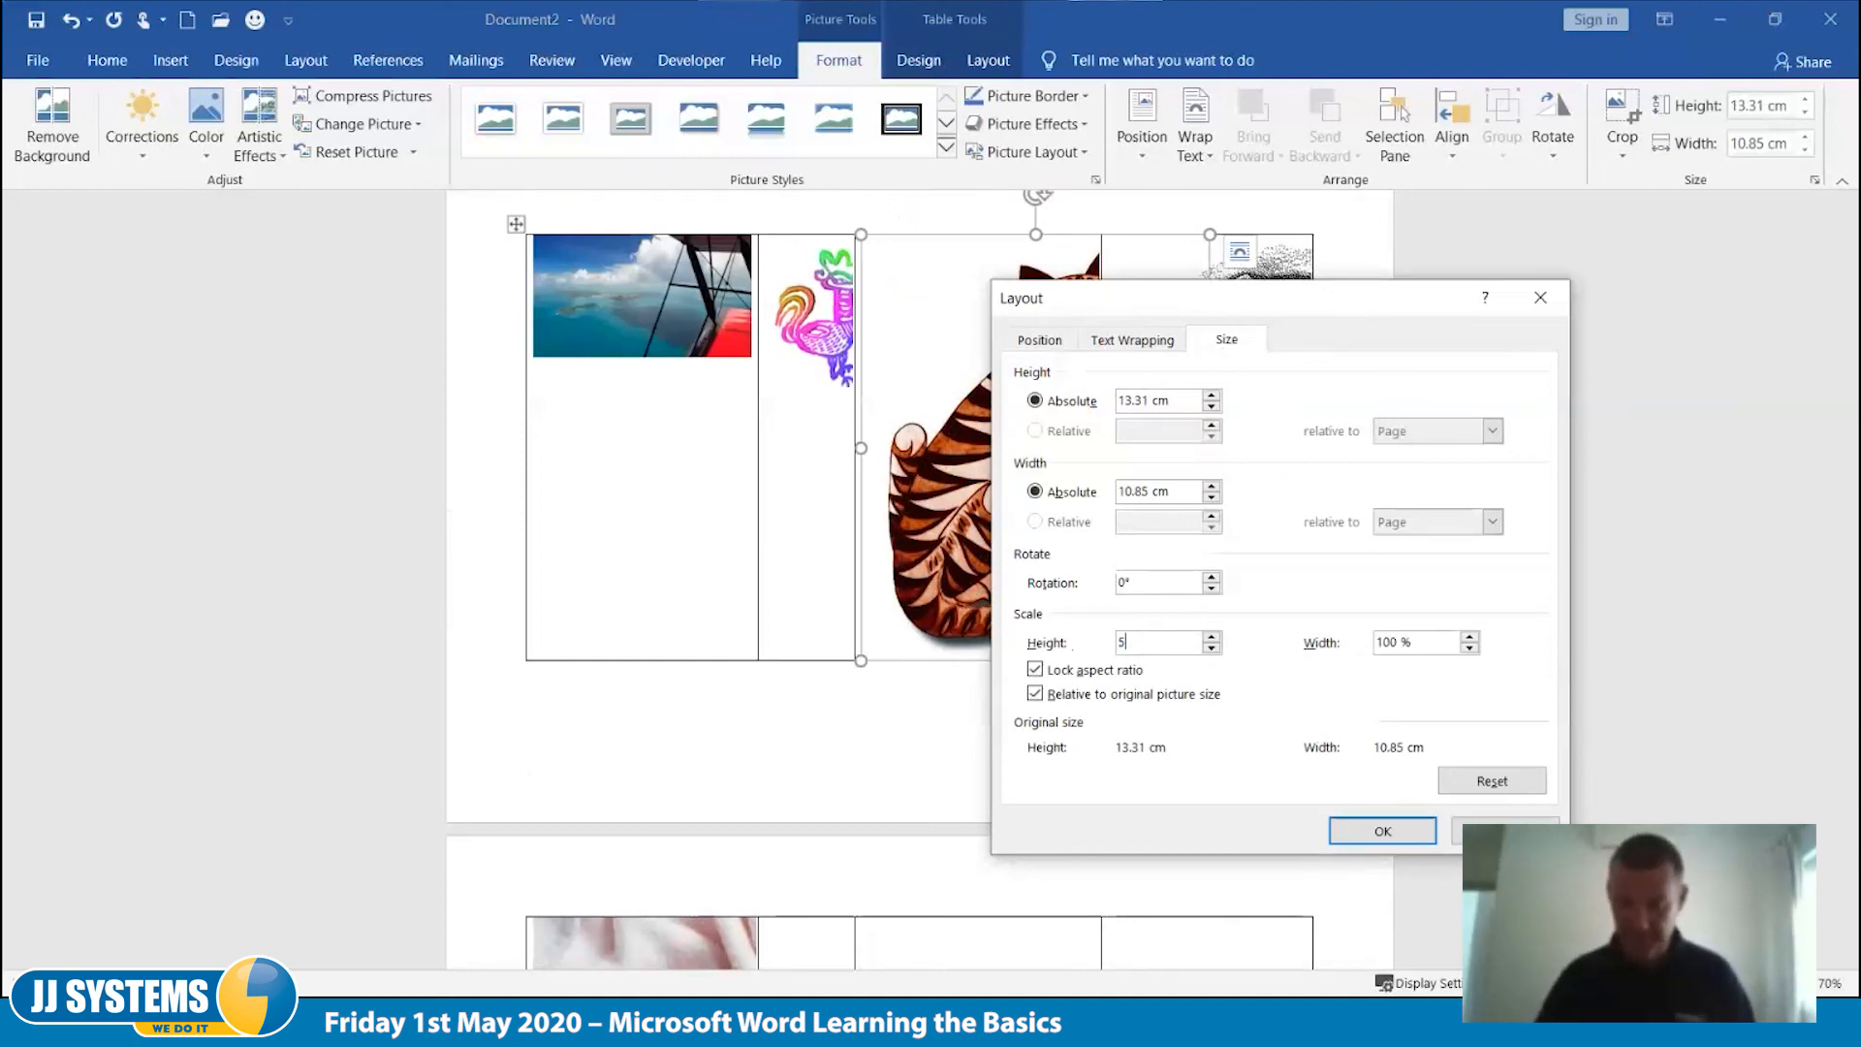
type("0")
left_click(1383, 831)
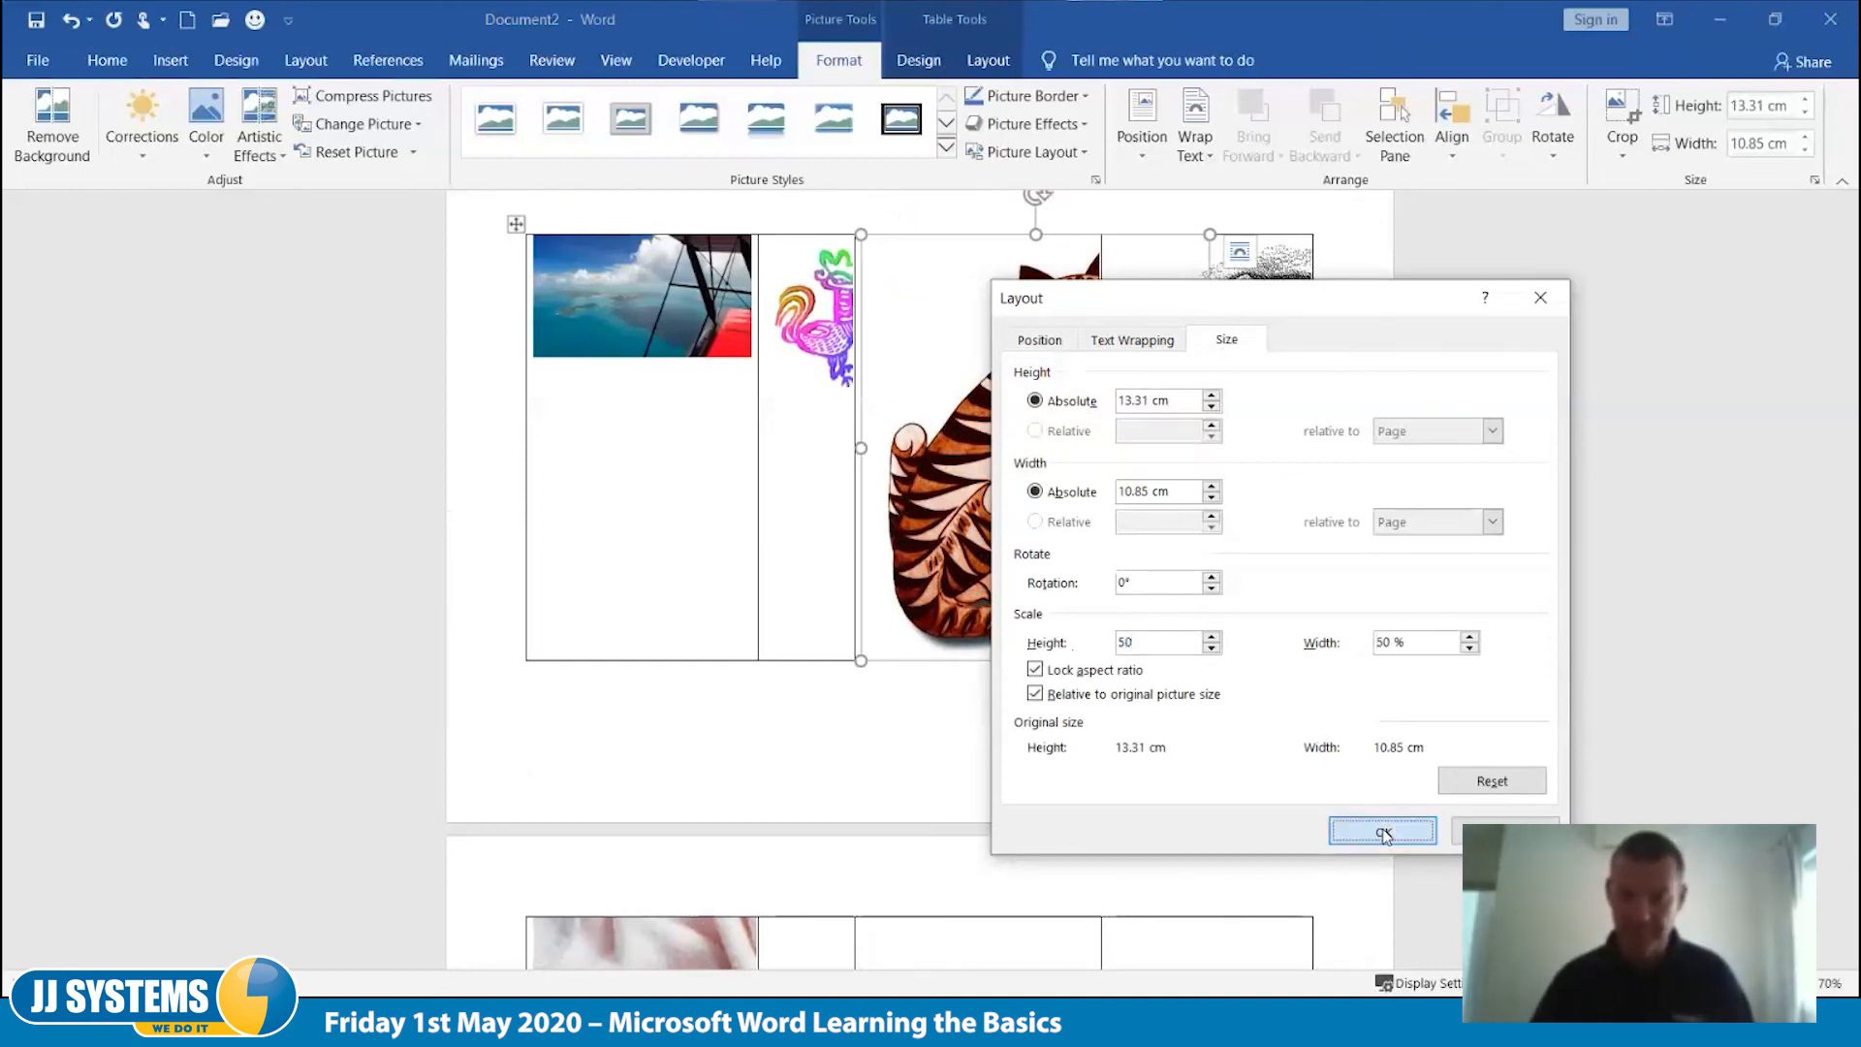
Step: Scale the stone face picture in the fourth cell of the upper row to 40 % of its original height
left_click(1207, 456)
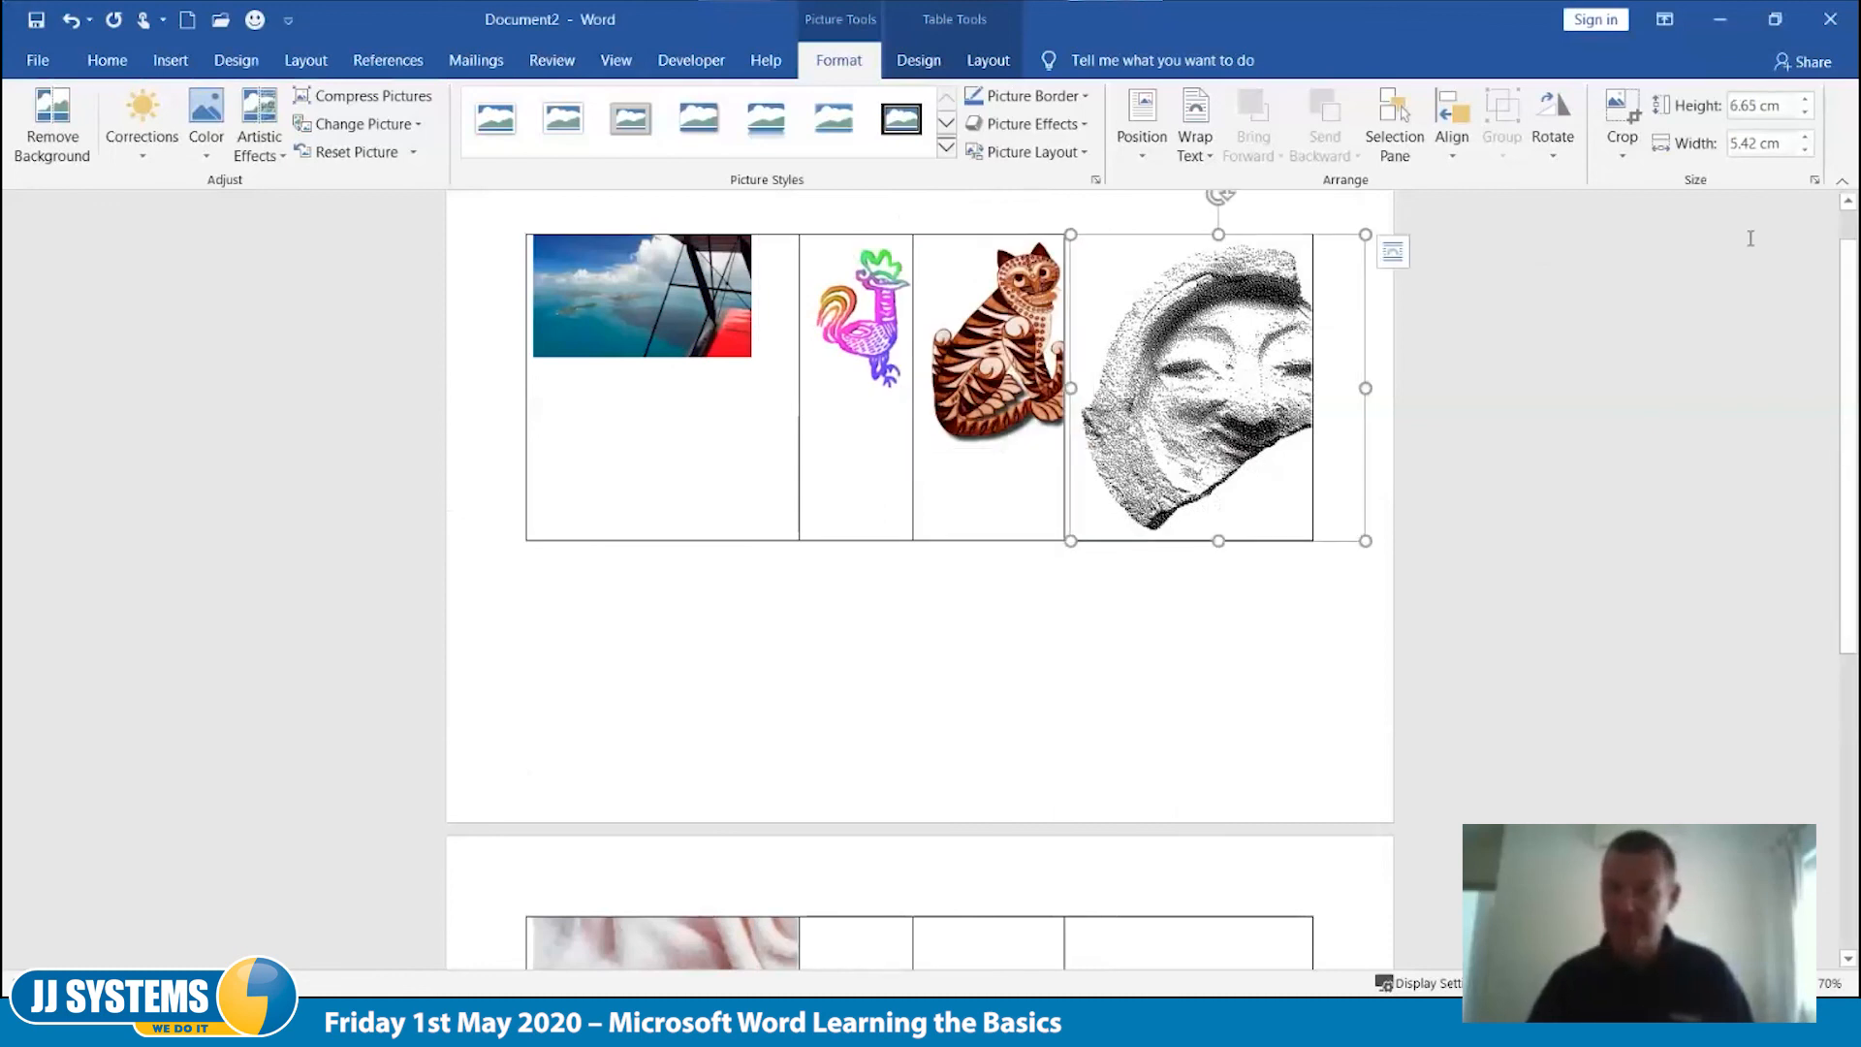
left_click(1813, 182)
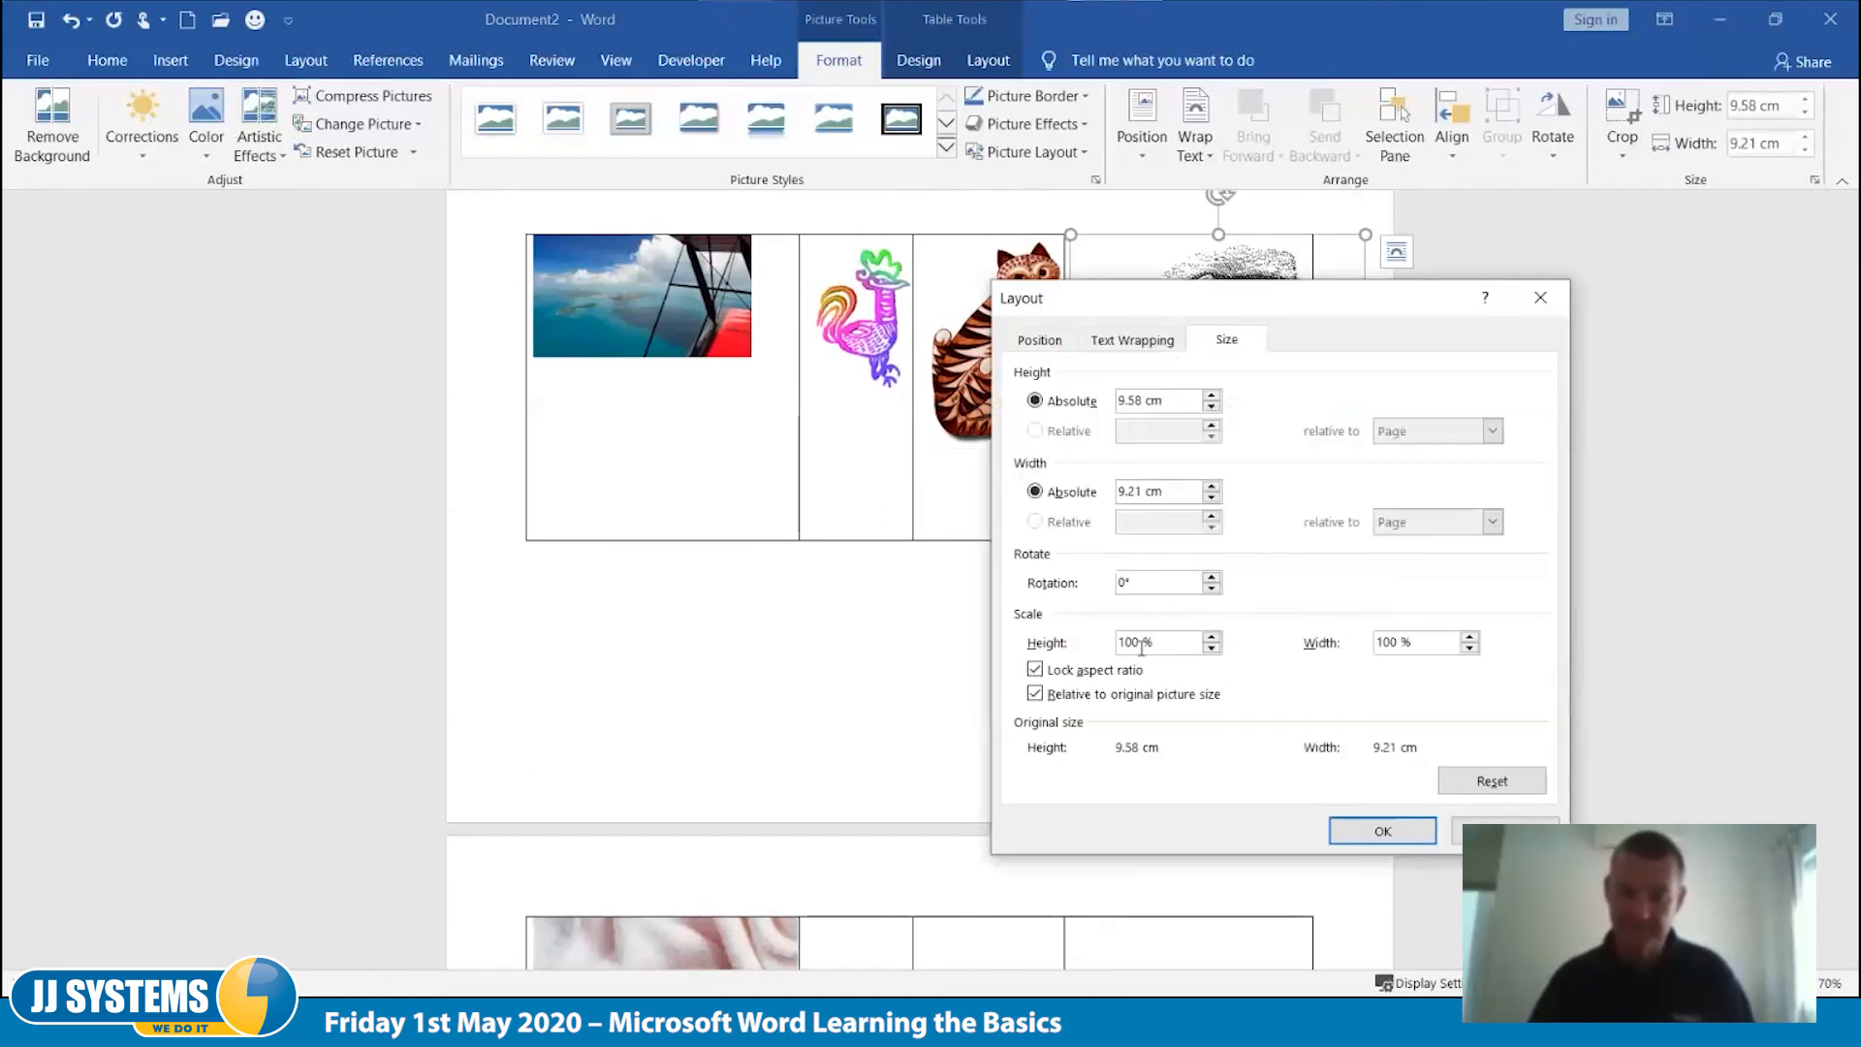
left_click(1076, 657)
type("40")
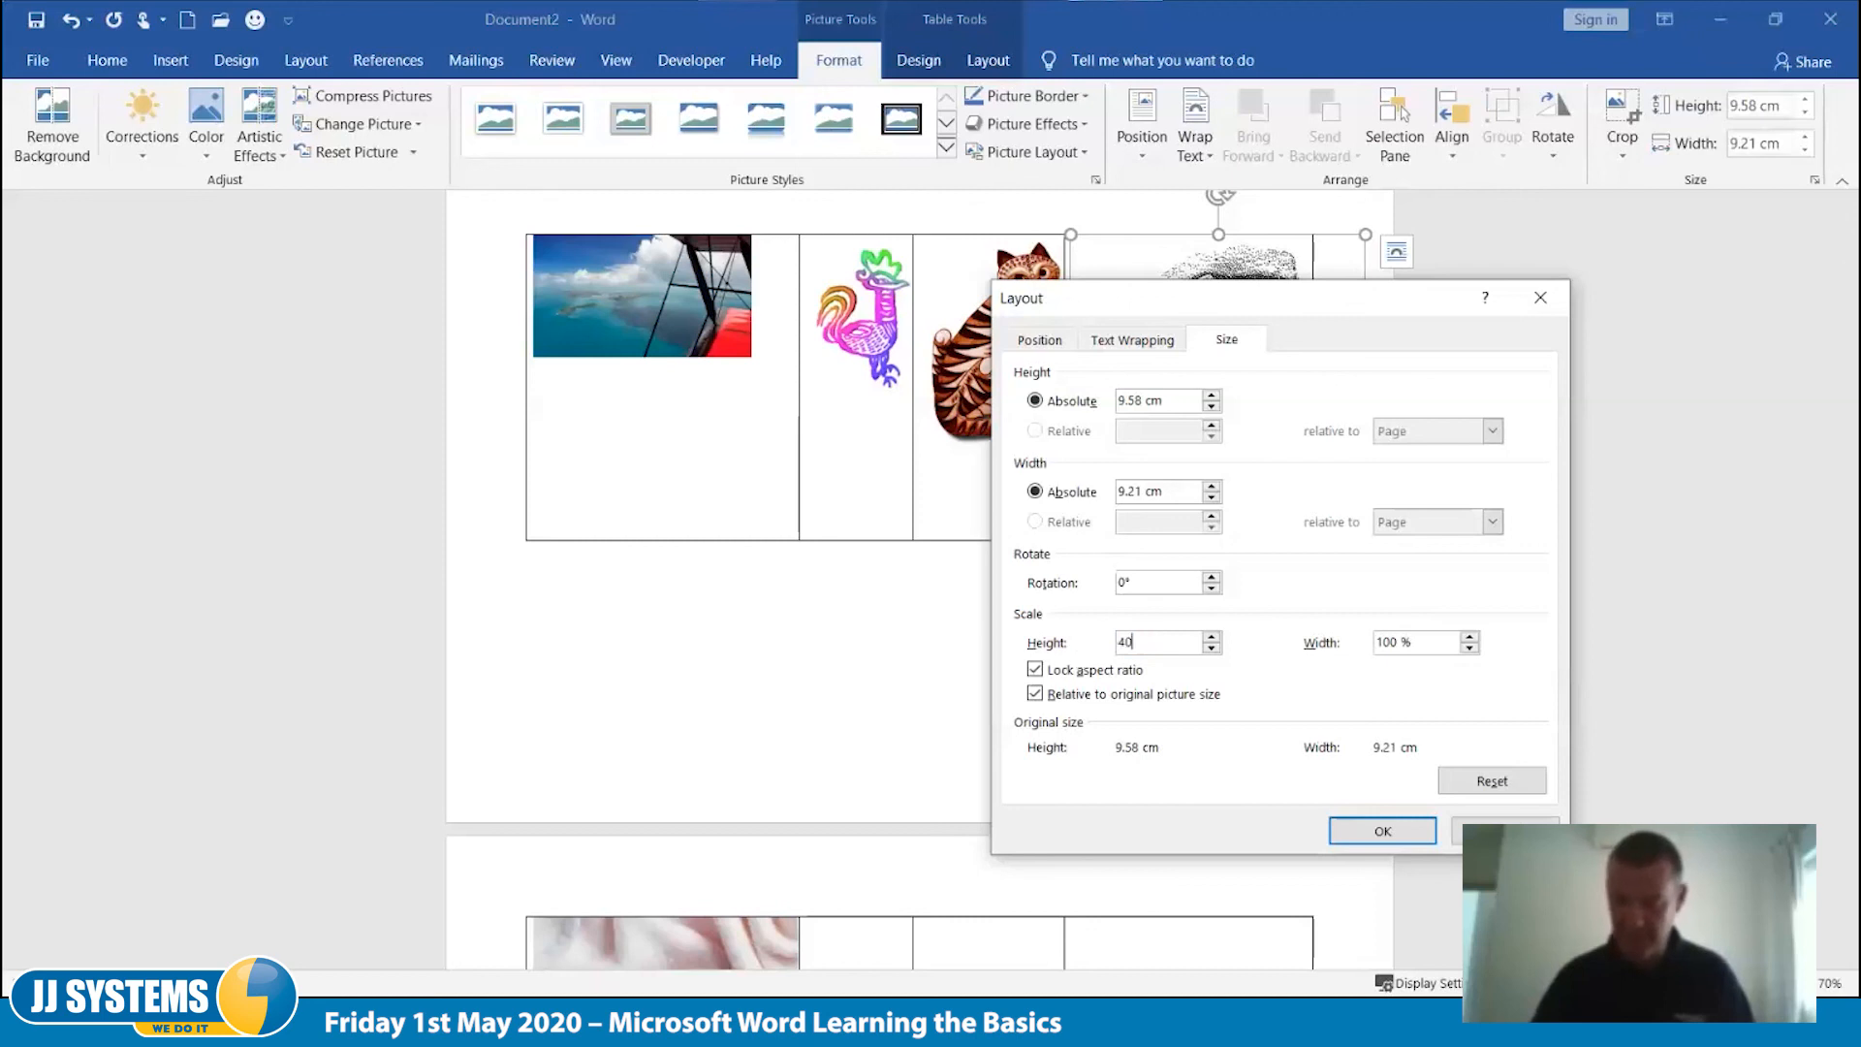
left_click(1357, 831)
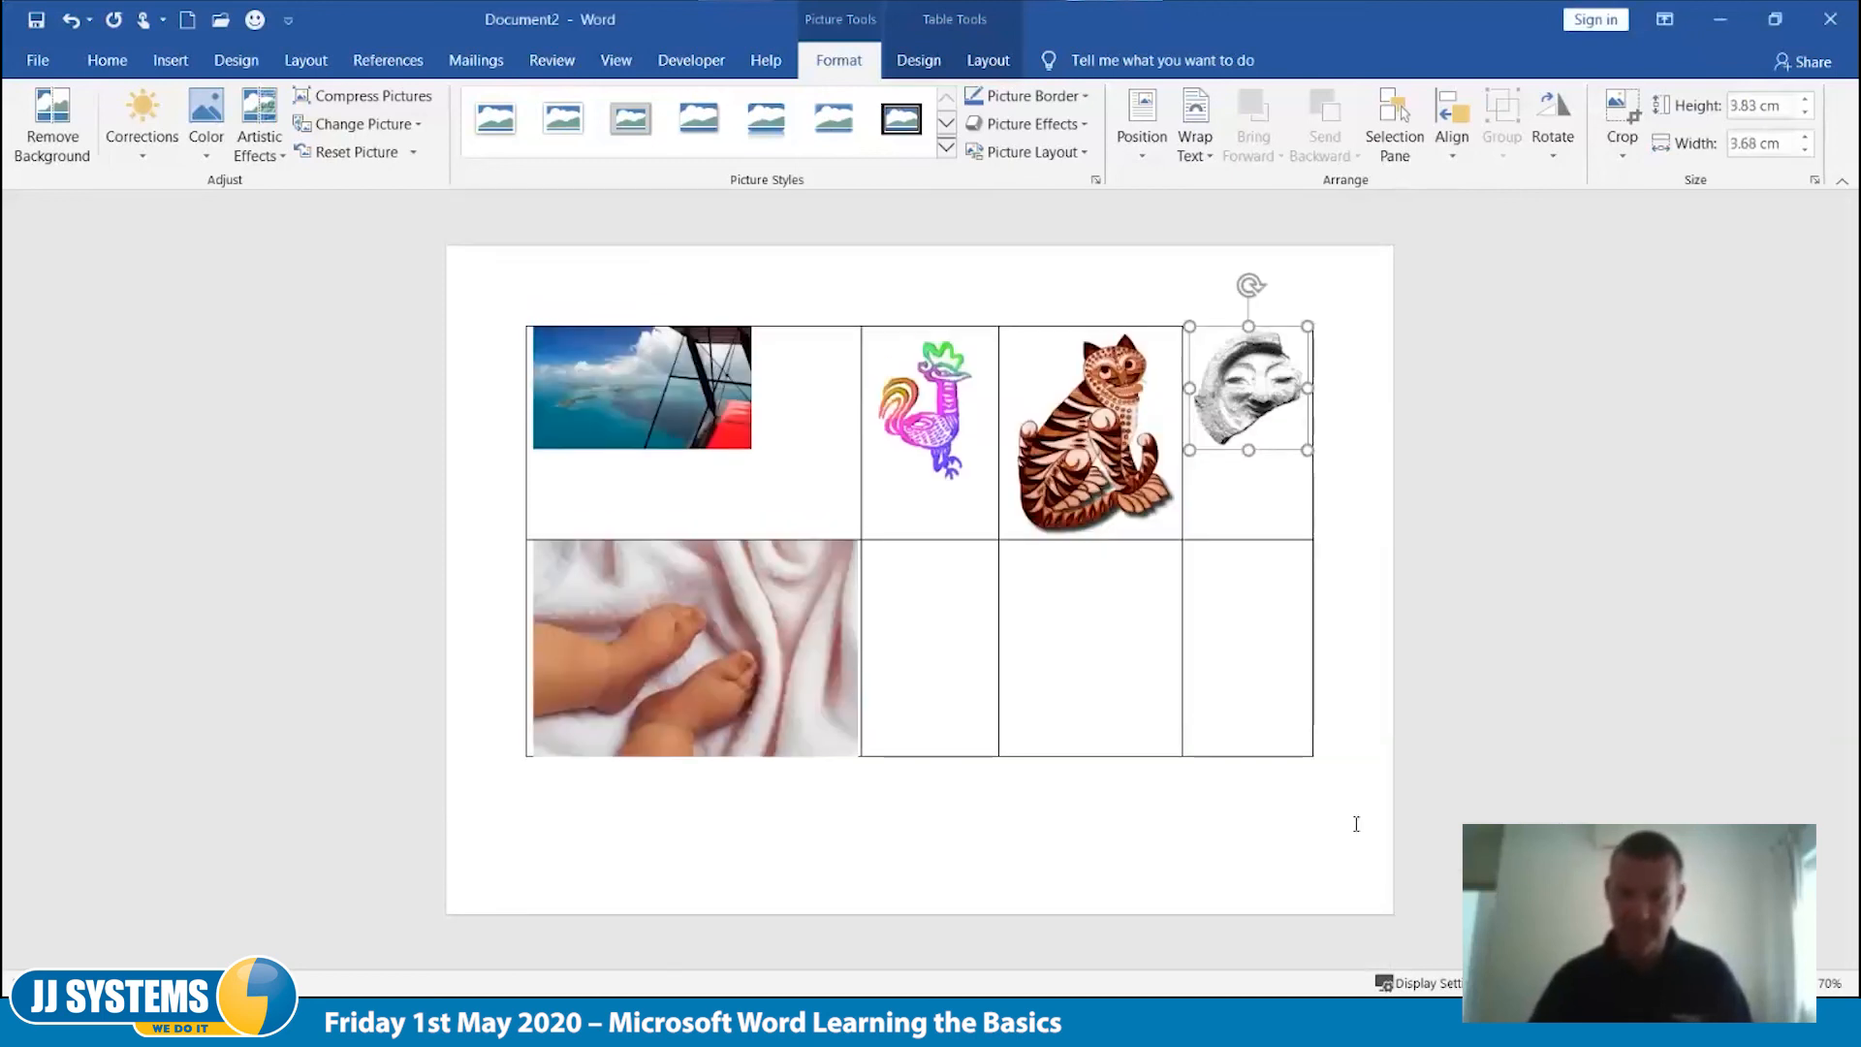
Step: Scale the baby feet picture in the lower row to 50 % of its original height
left_click(687, 684)
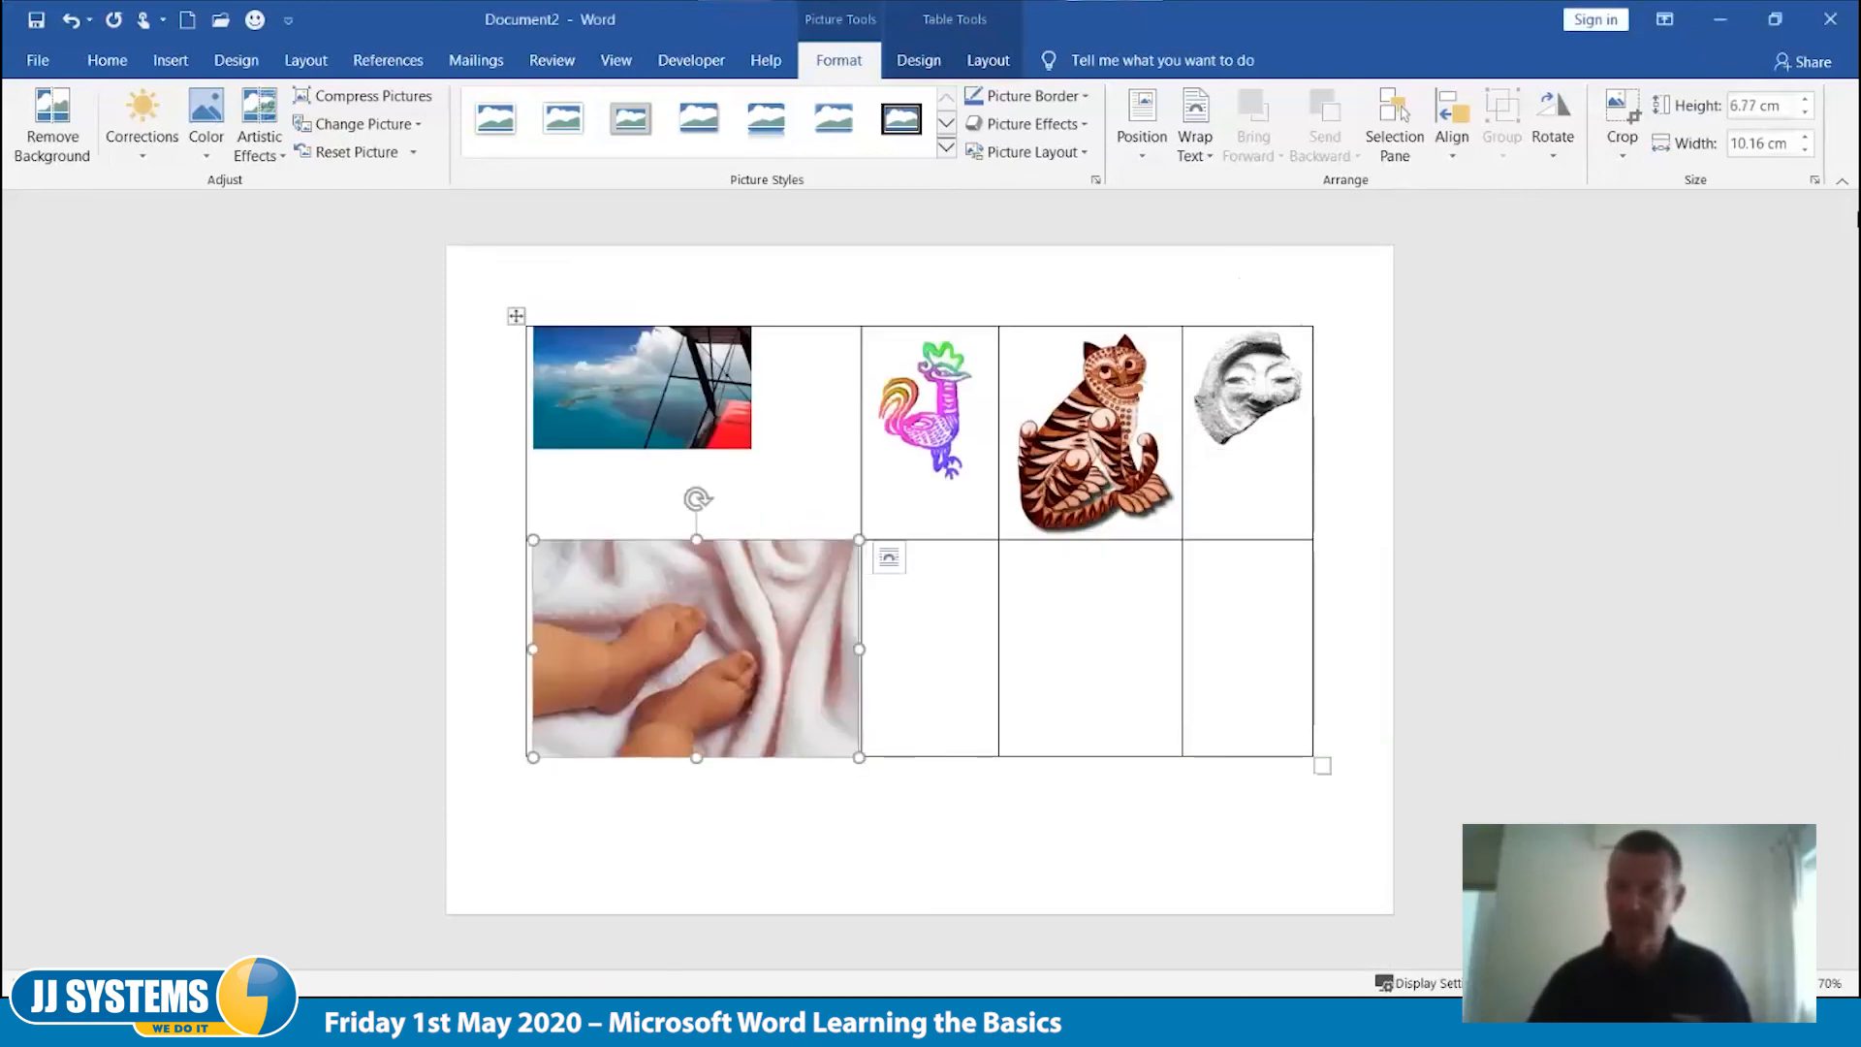
left_click(1813, 181)
left_click_drag(1173, 642, 1063, 647)
type("50")
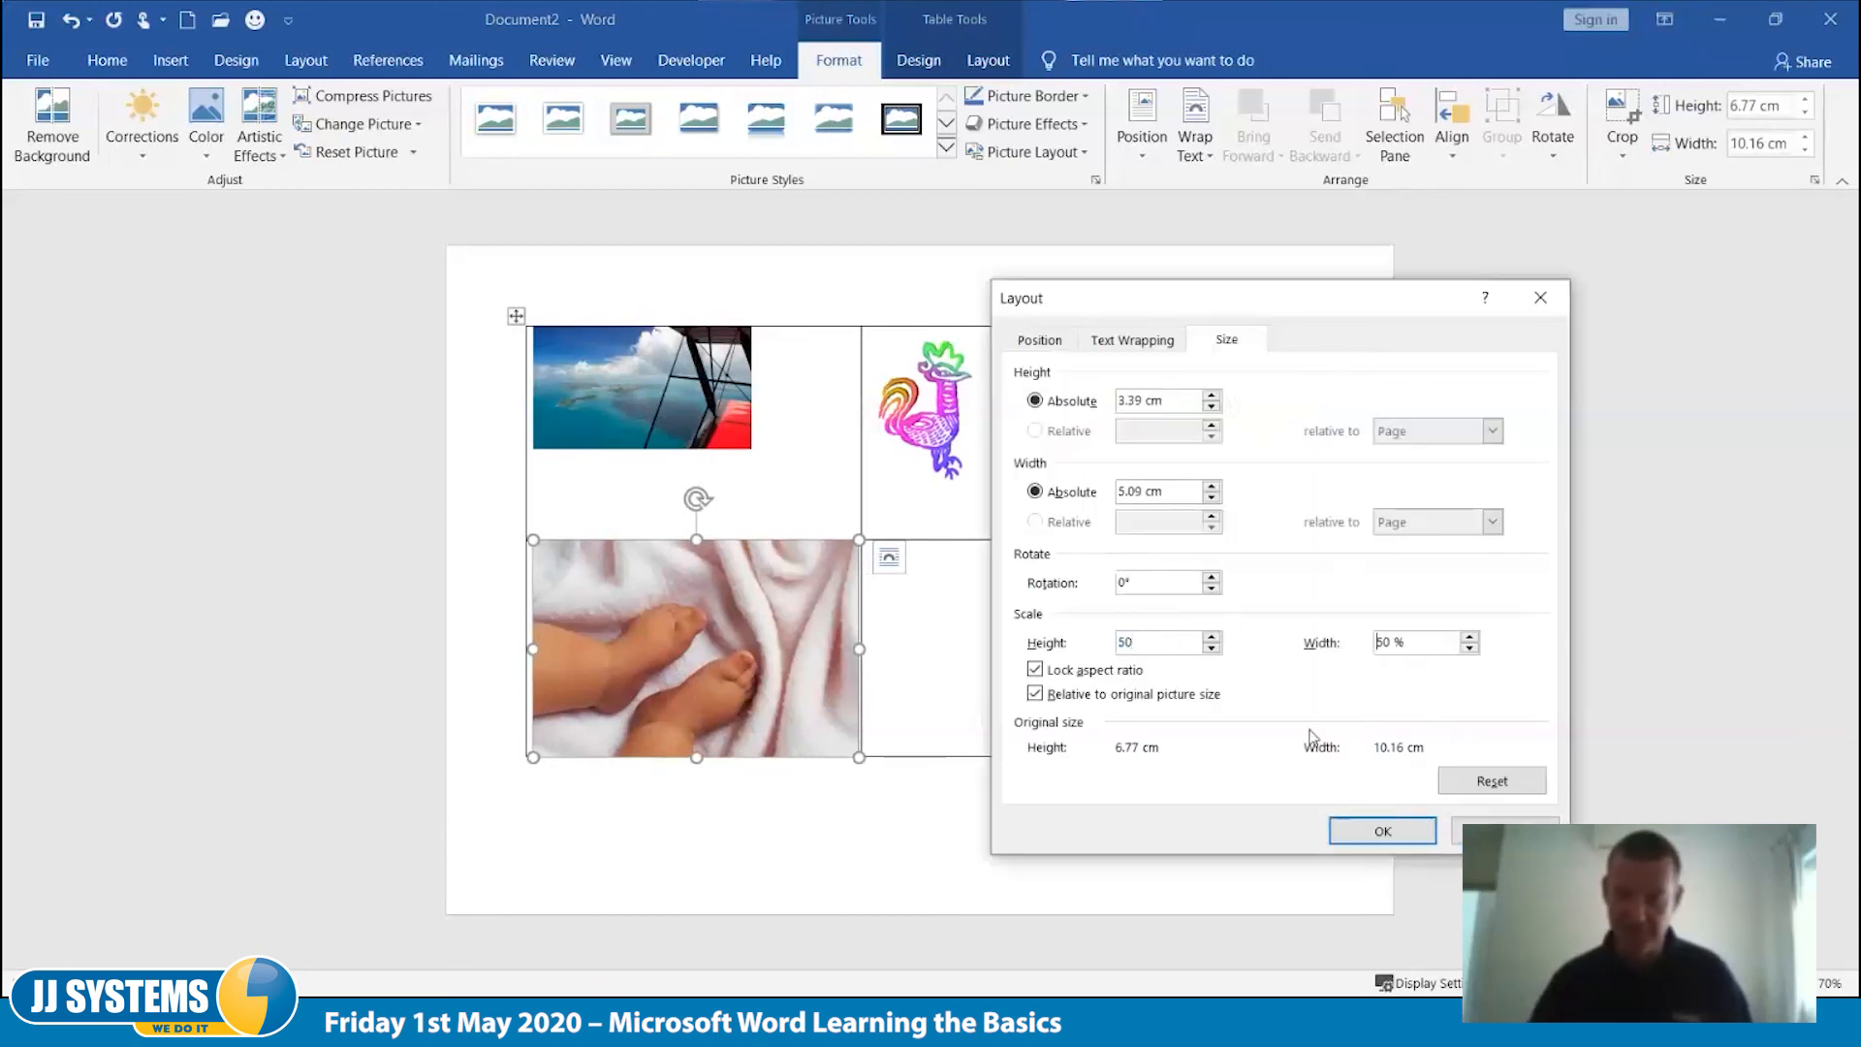
left_click(1369, 831)
Step: Select the whole table and try to centre its pictures within their cells
left_click(1234, 832)
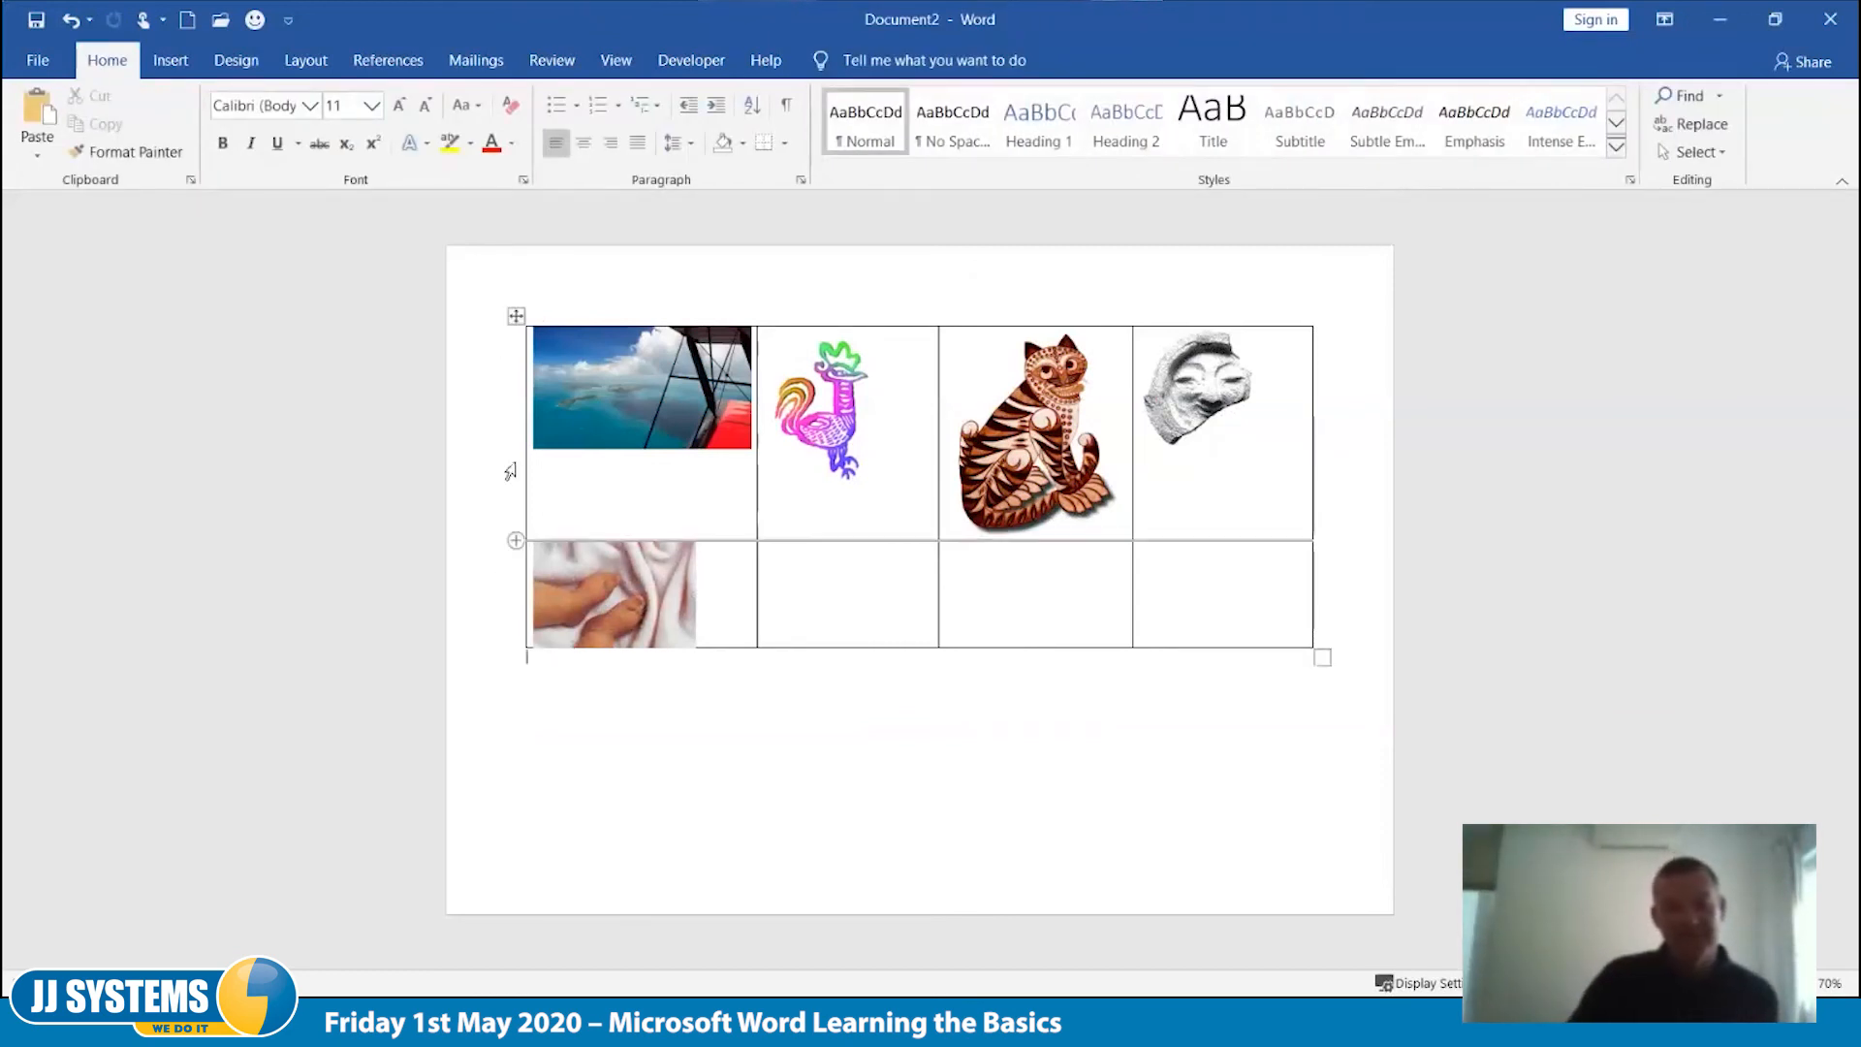
left_click(515, 316)
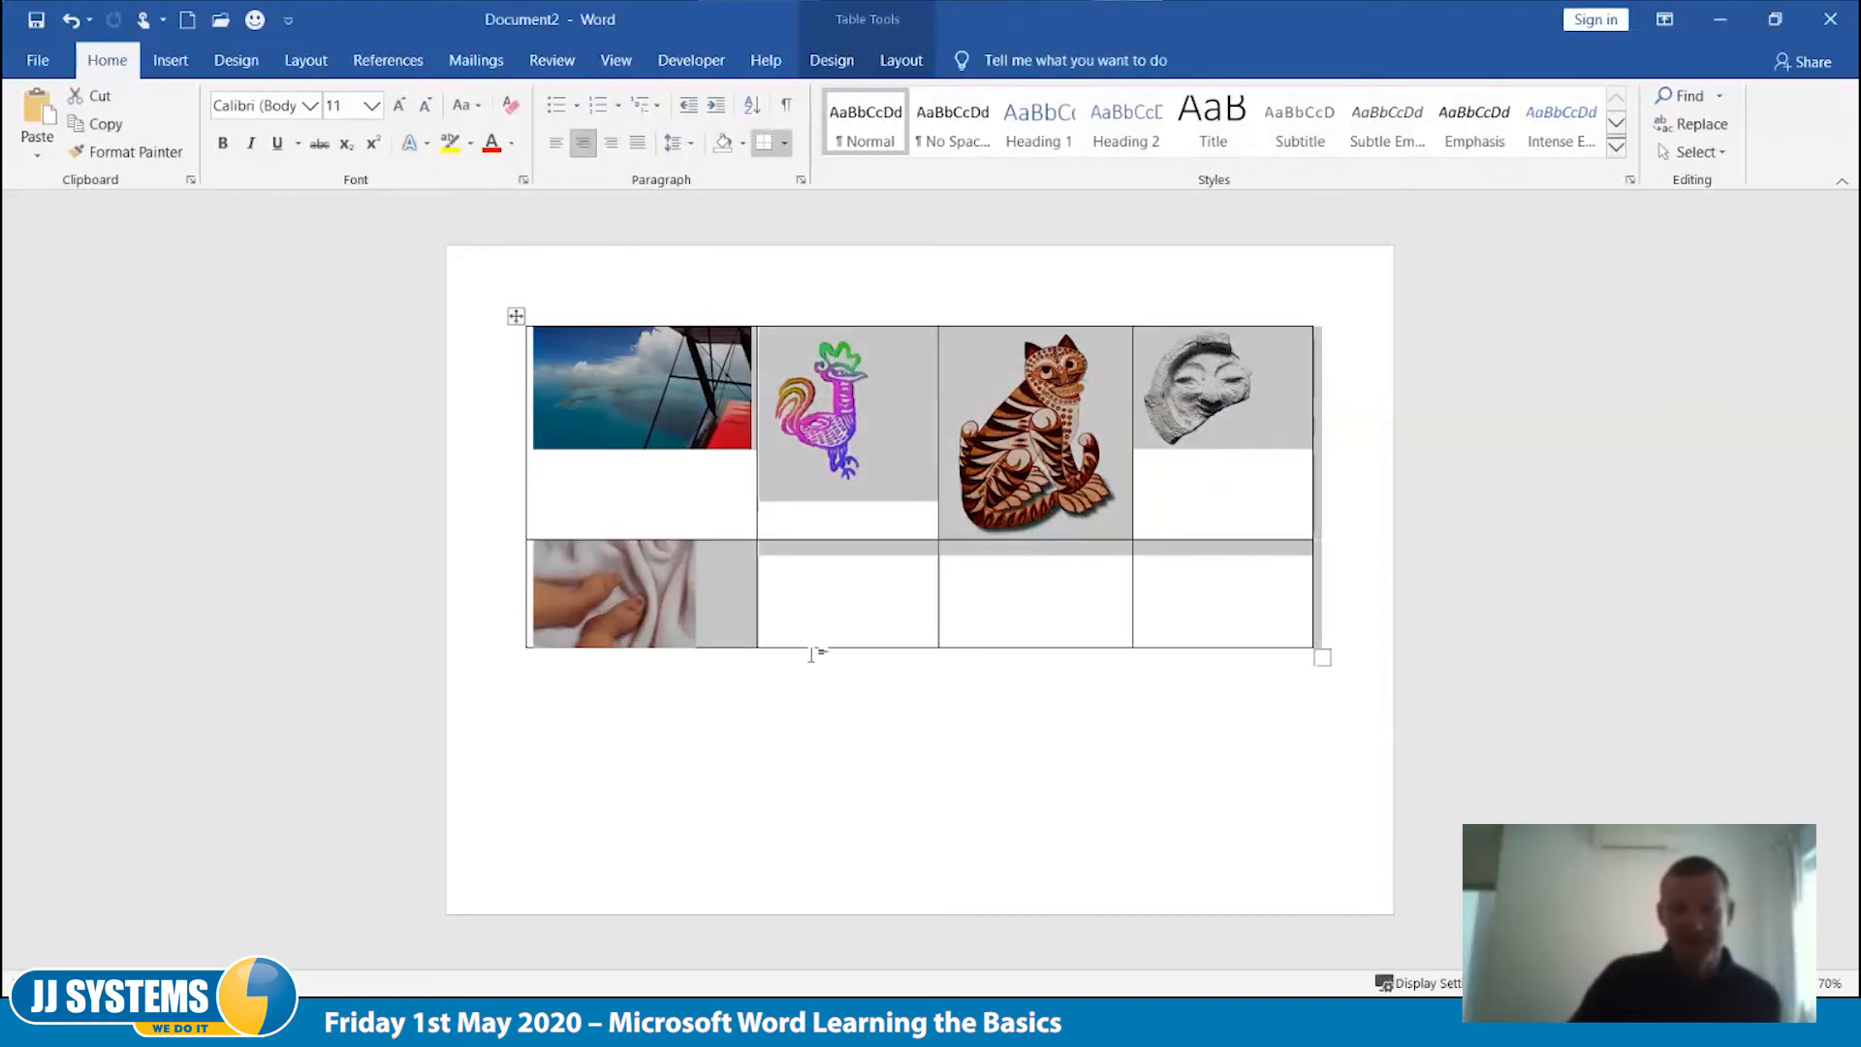
left_click(835, 753)
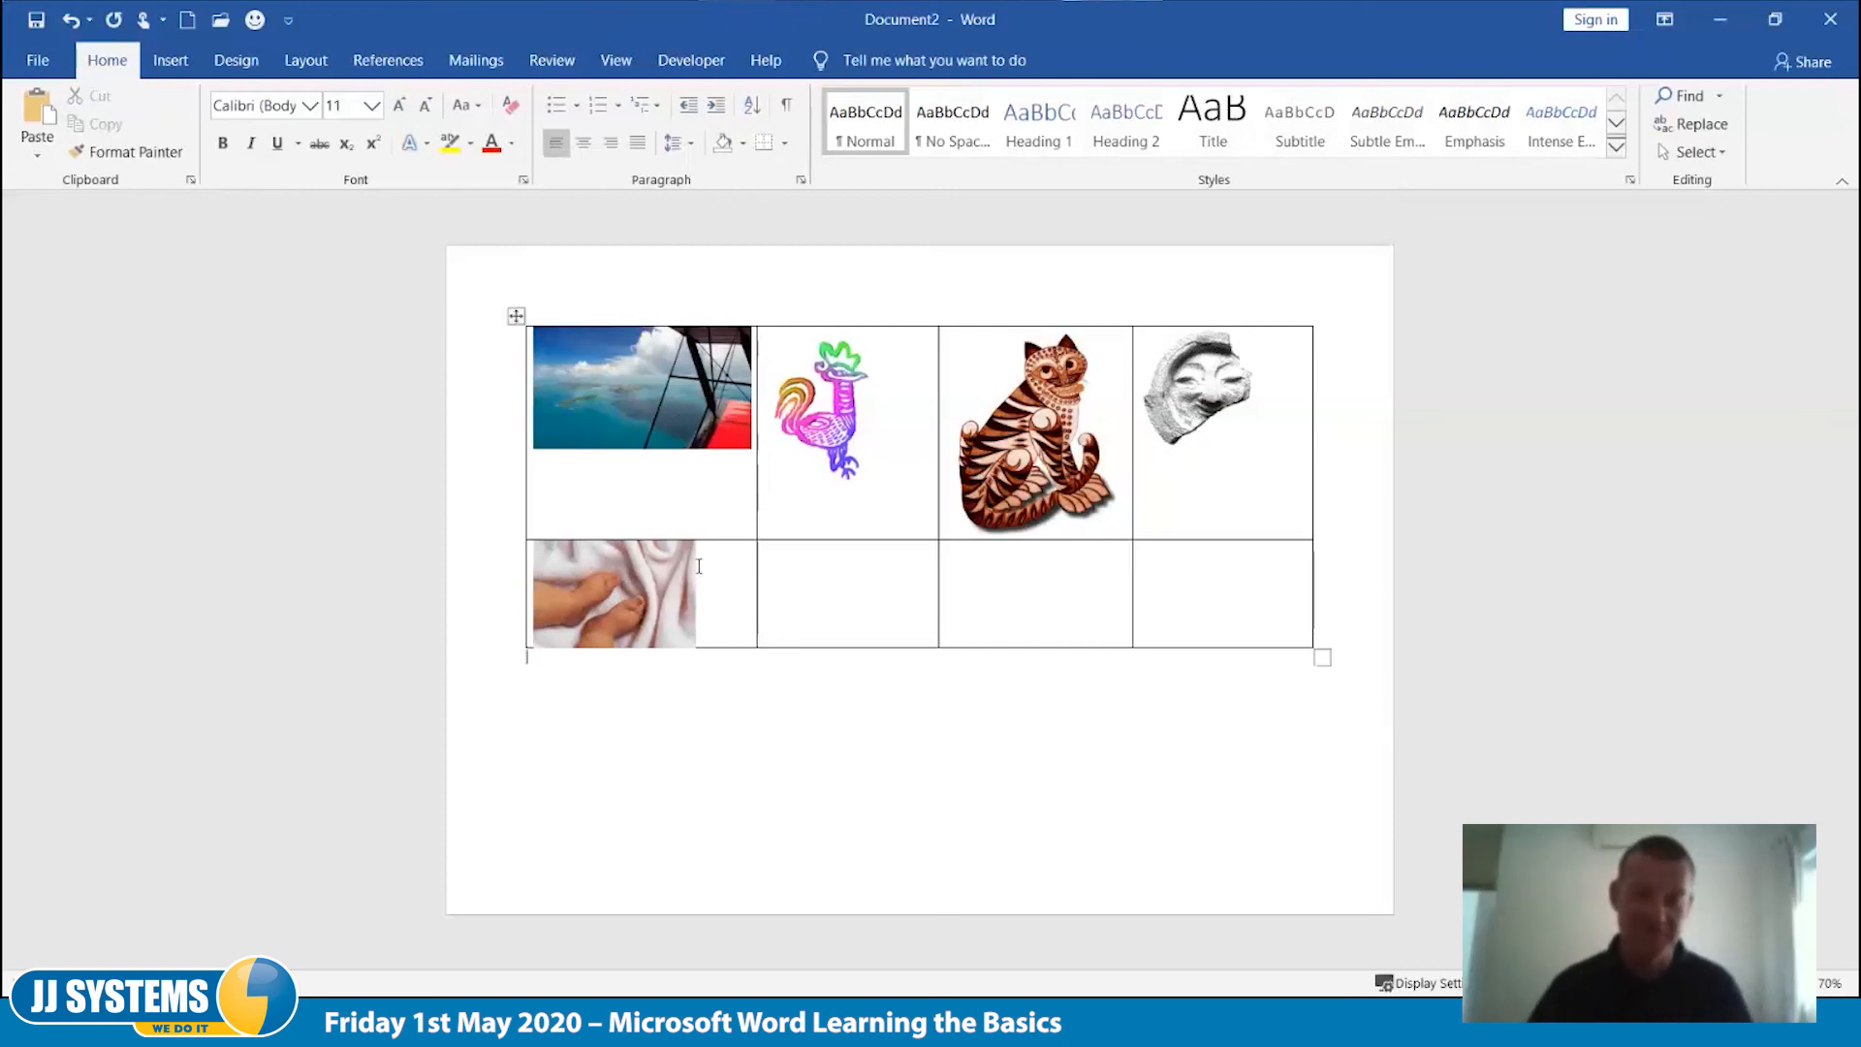
Step: Insert the arched door picture J0145810 from this device into the second cell of the lower row
left_click(857, 570)
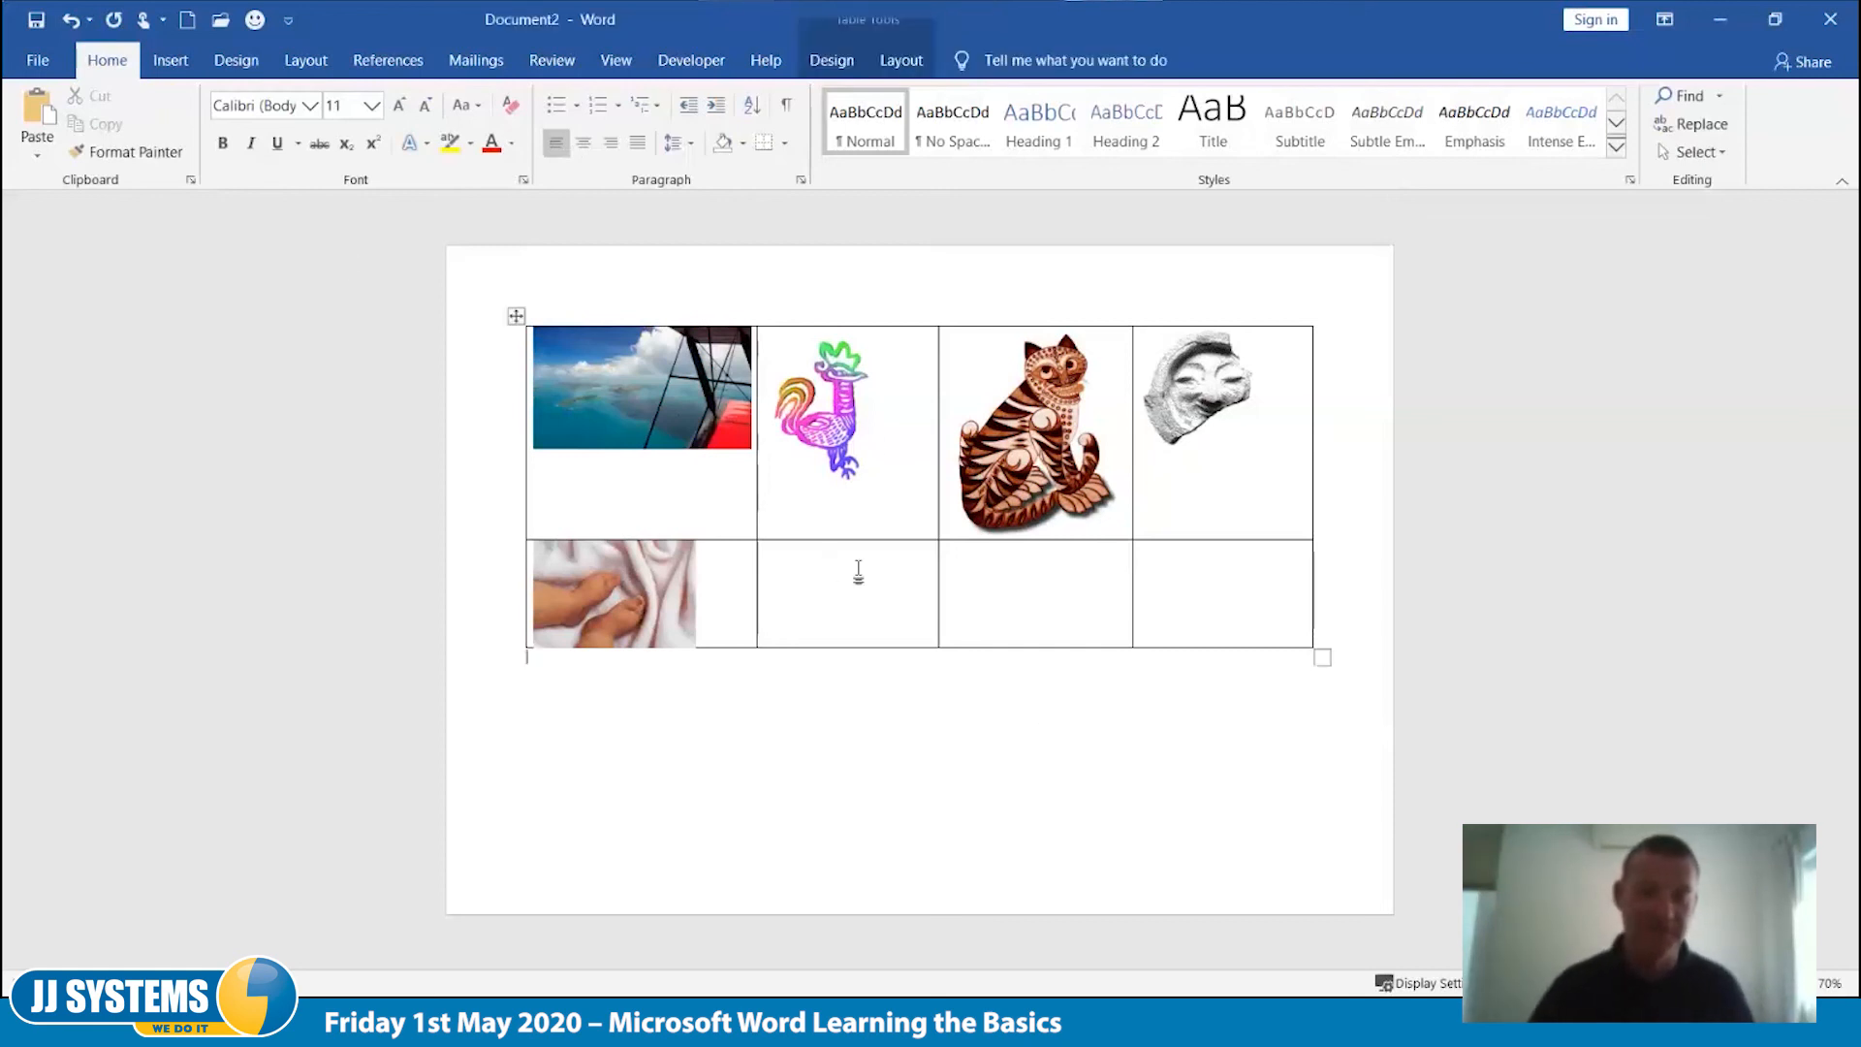
left_click(170, 60)
left_click(278, 121)
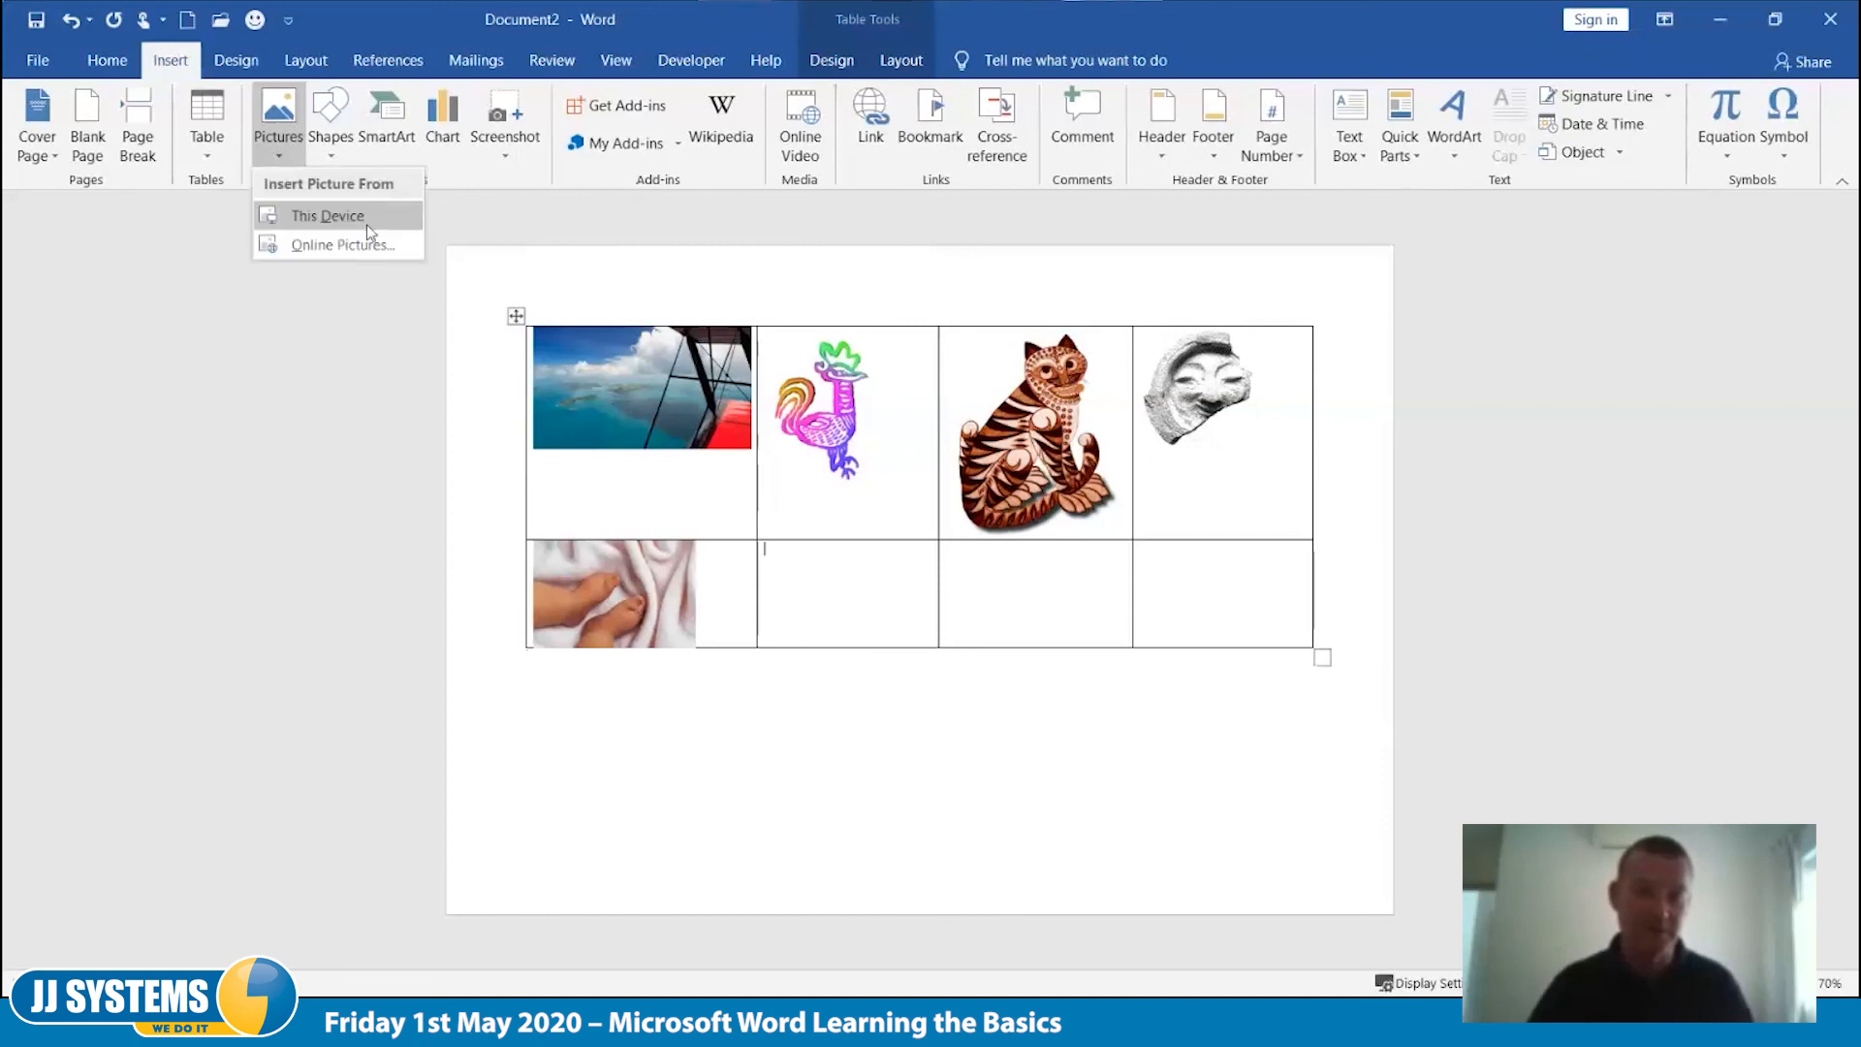
left_click(366, 224)
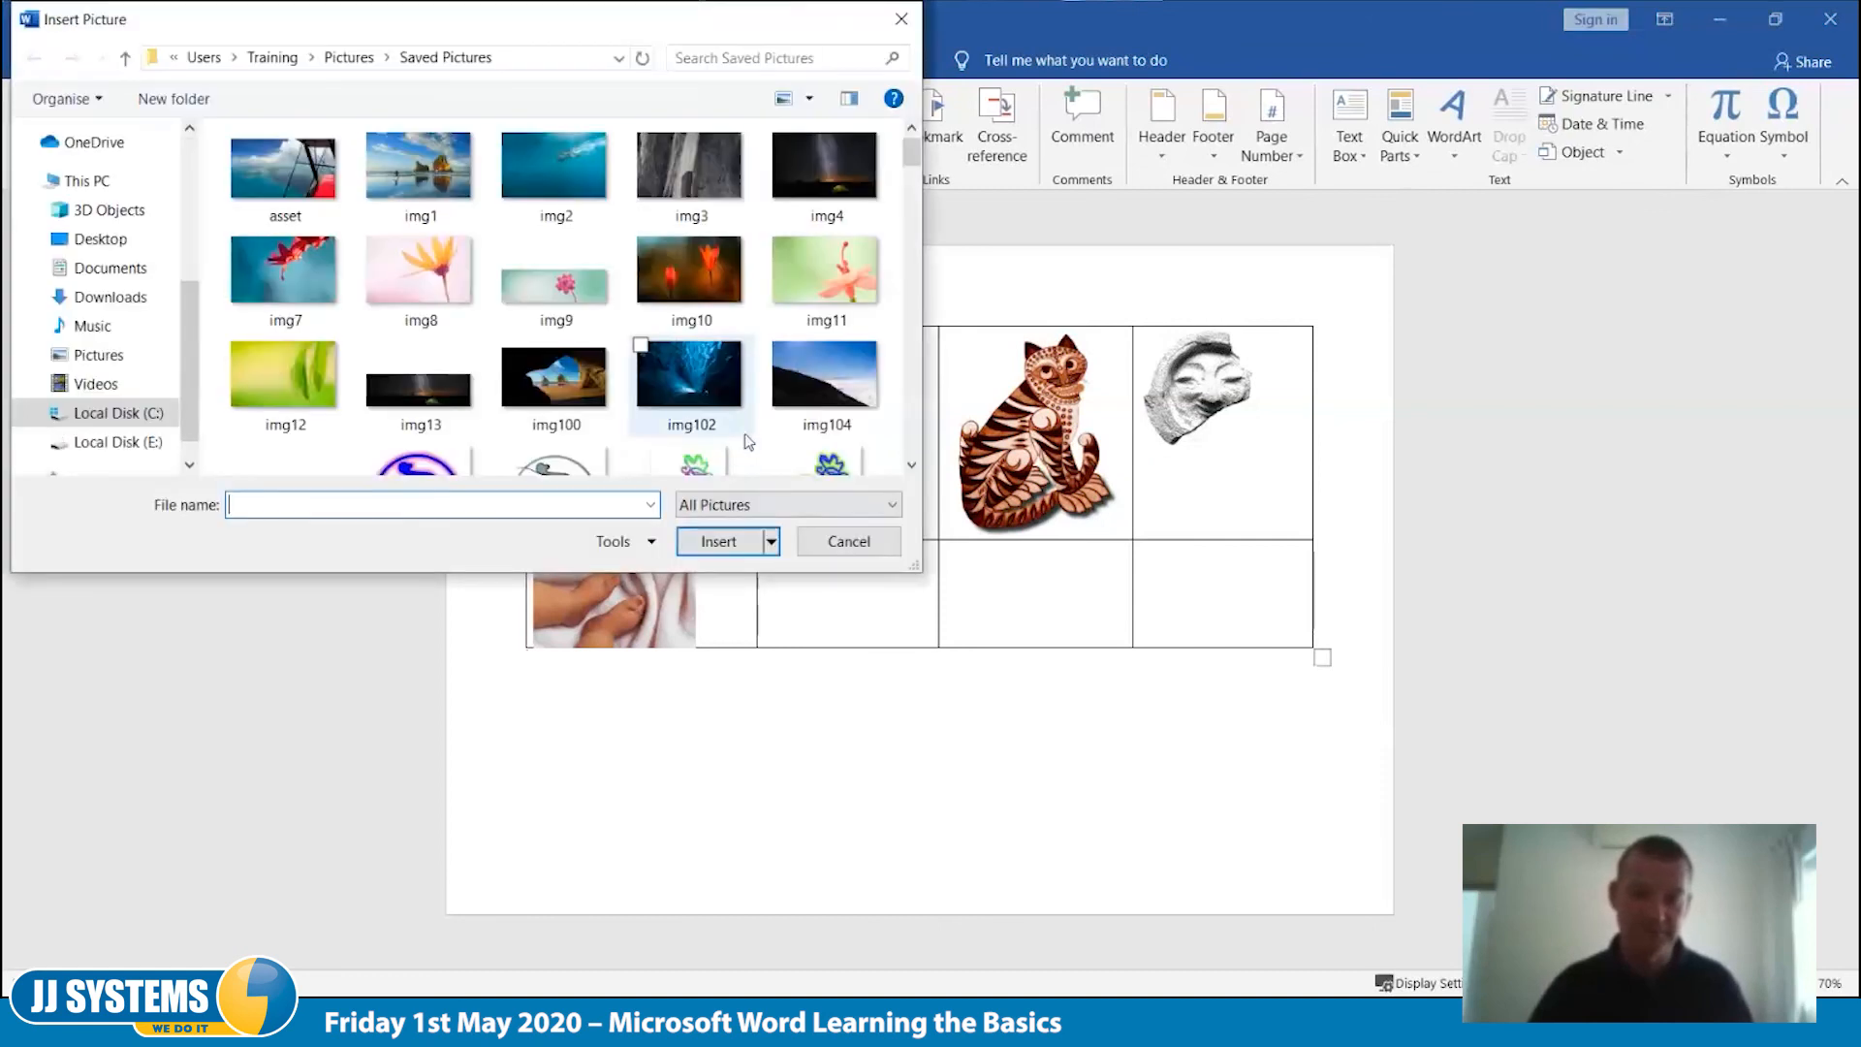
scroll(746, 442, "down", 10)
left_click(684, 409)
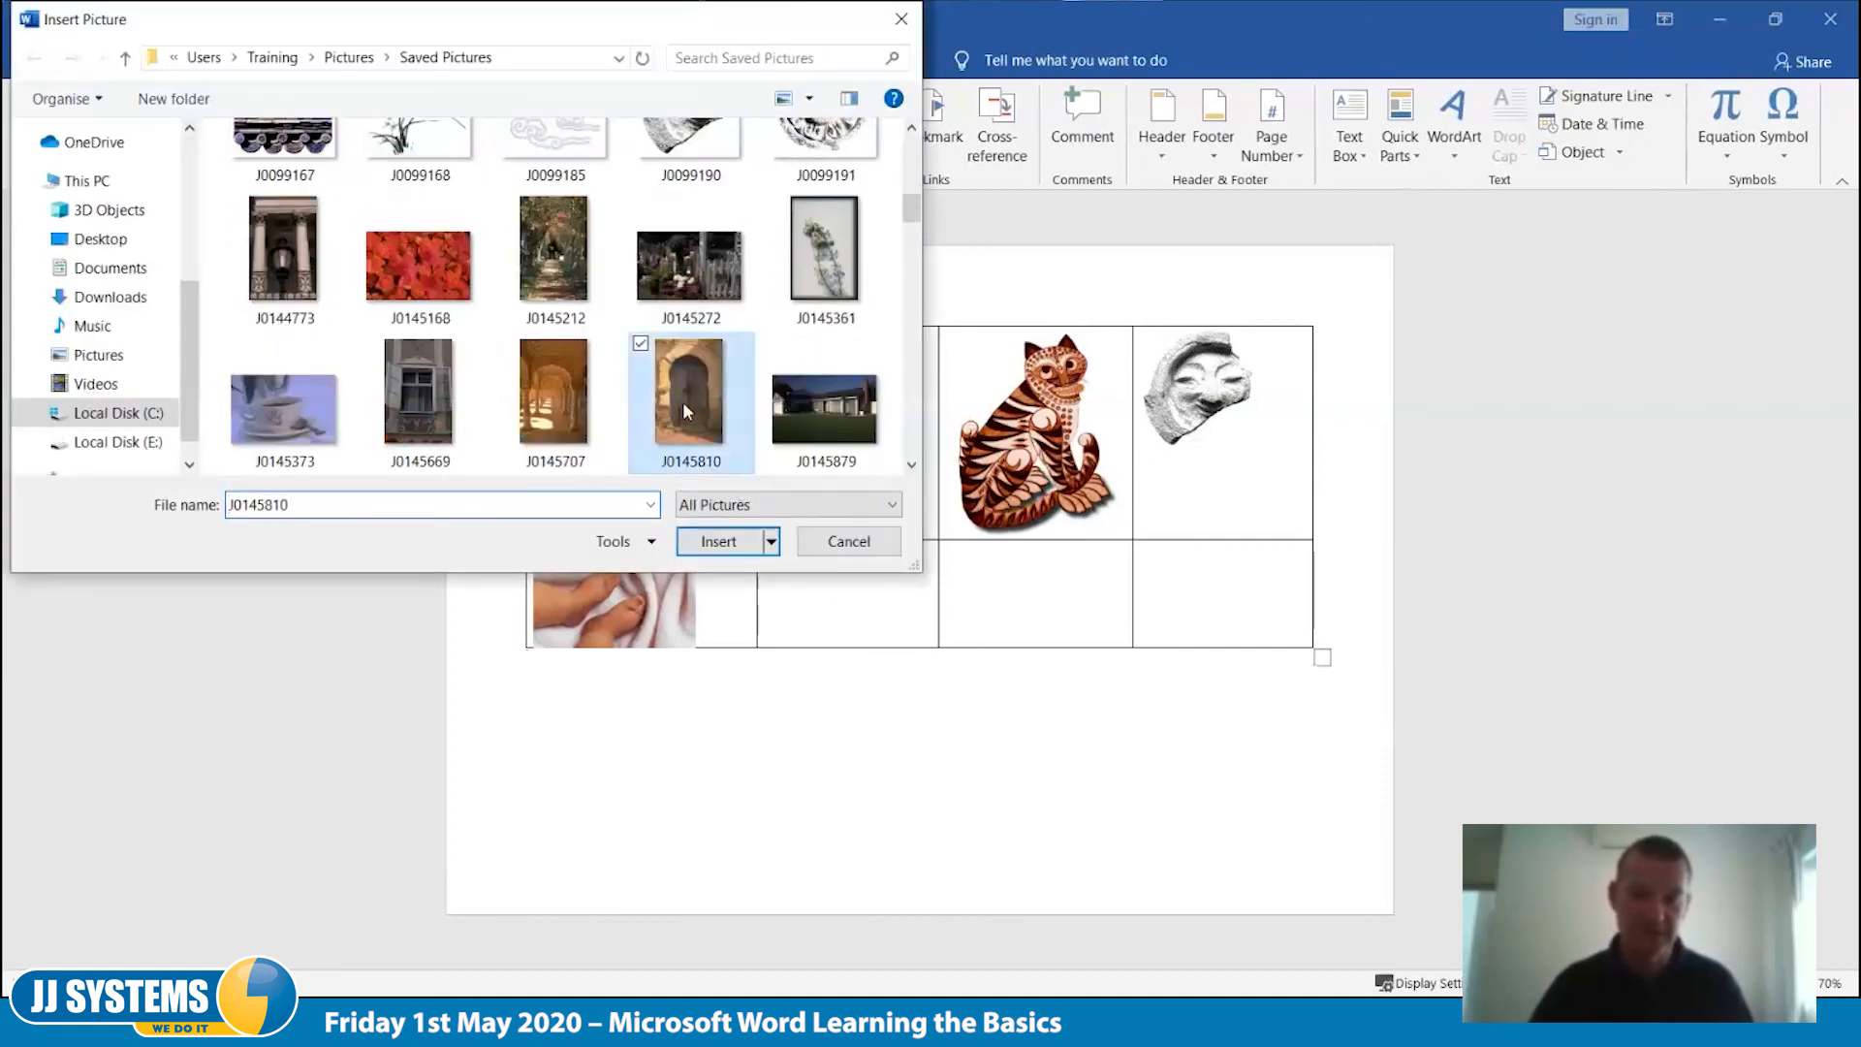
left_click(738, 548)
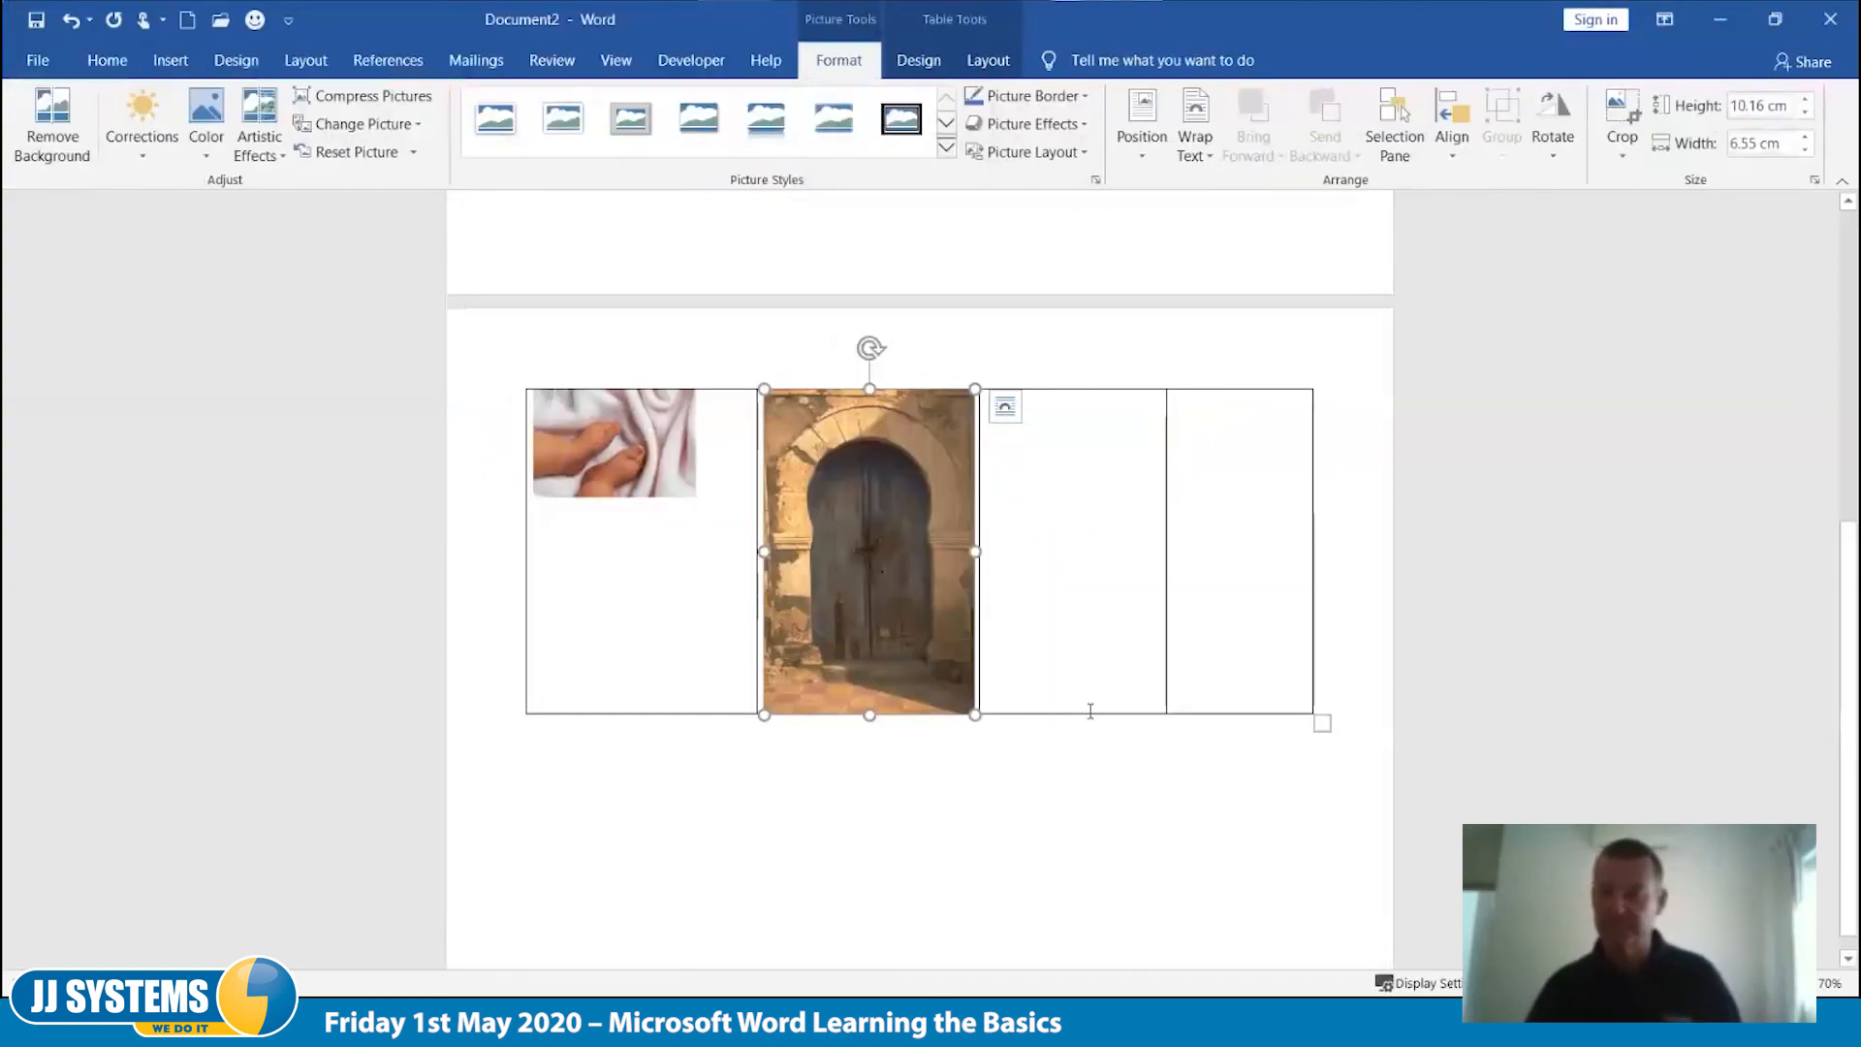
Step: Scale the arched door picture to 40 % of its original height with the aspect ratio locked
left_click(1815, 180)
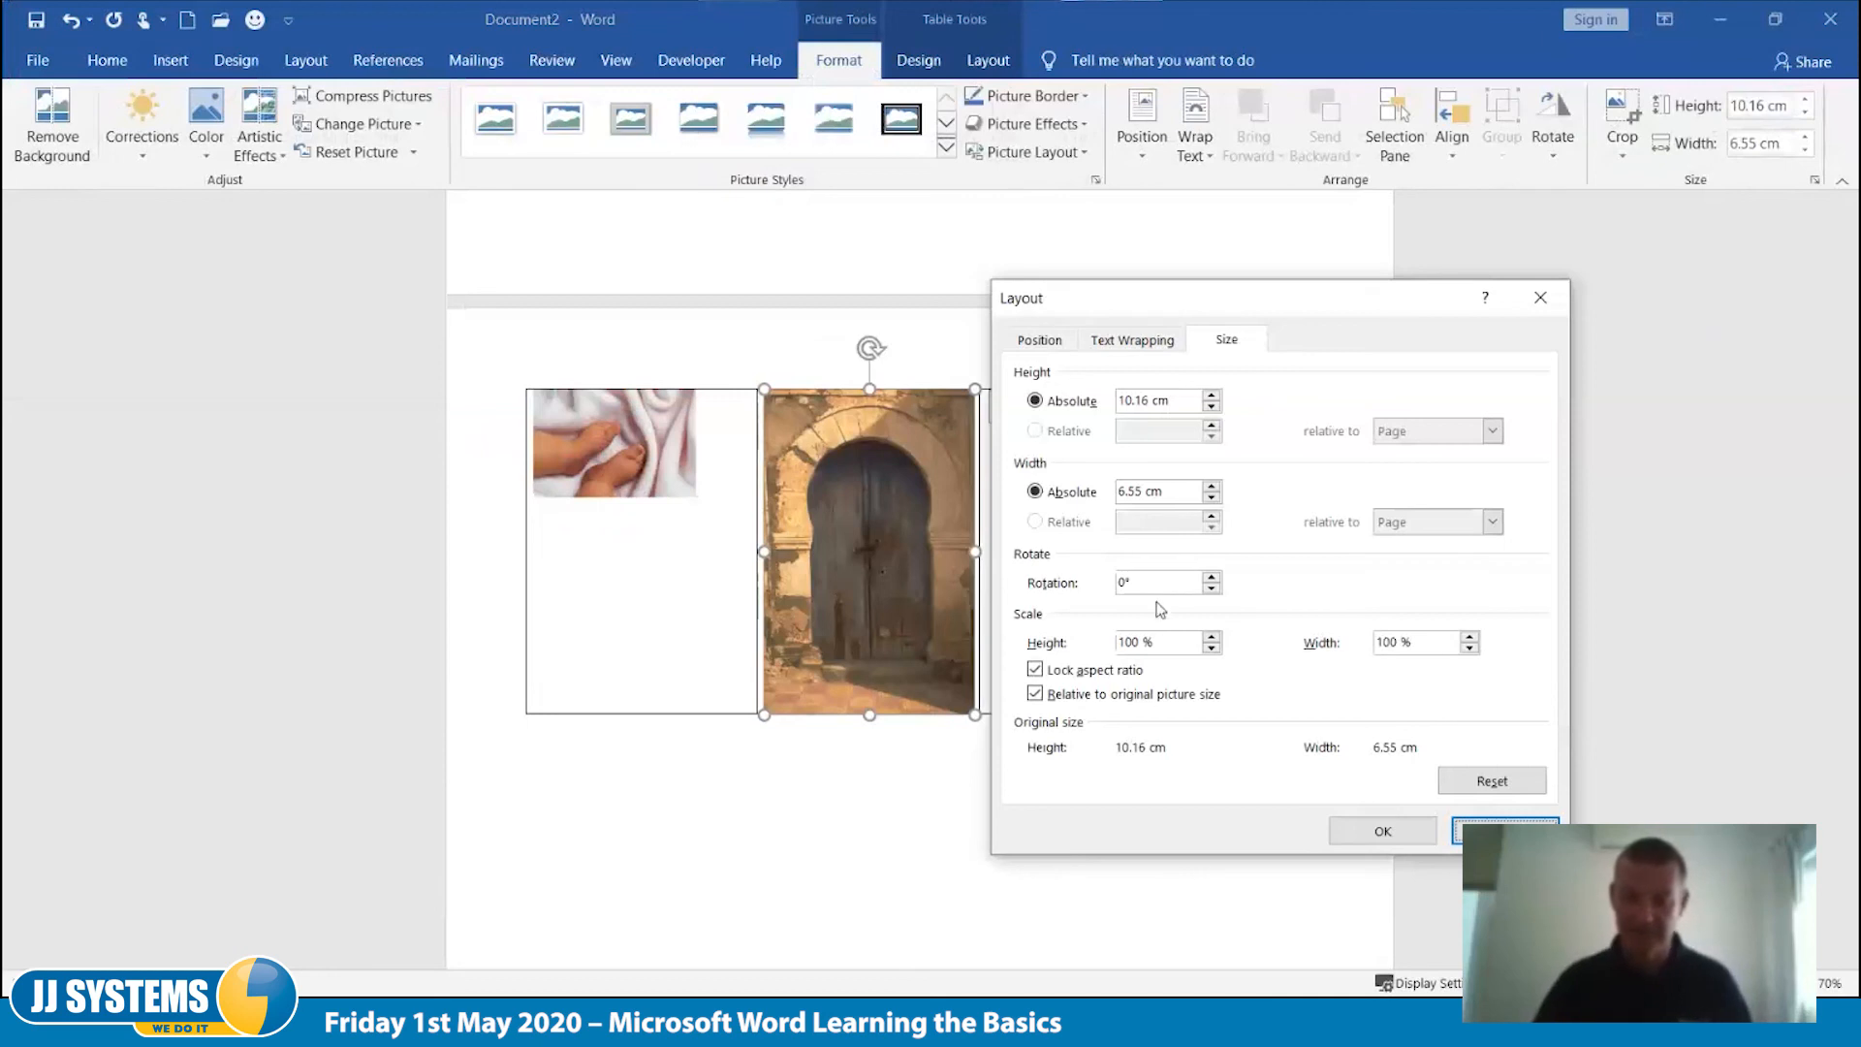
double_click(1162, 640)
type("10")
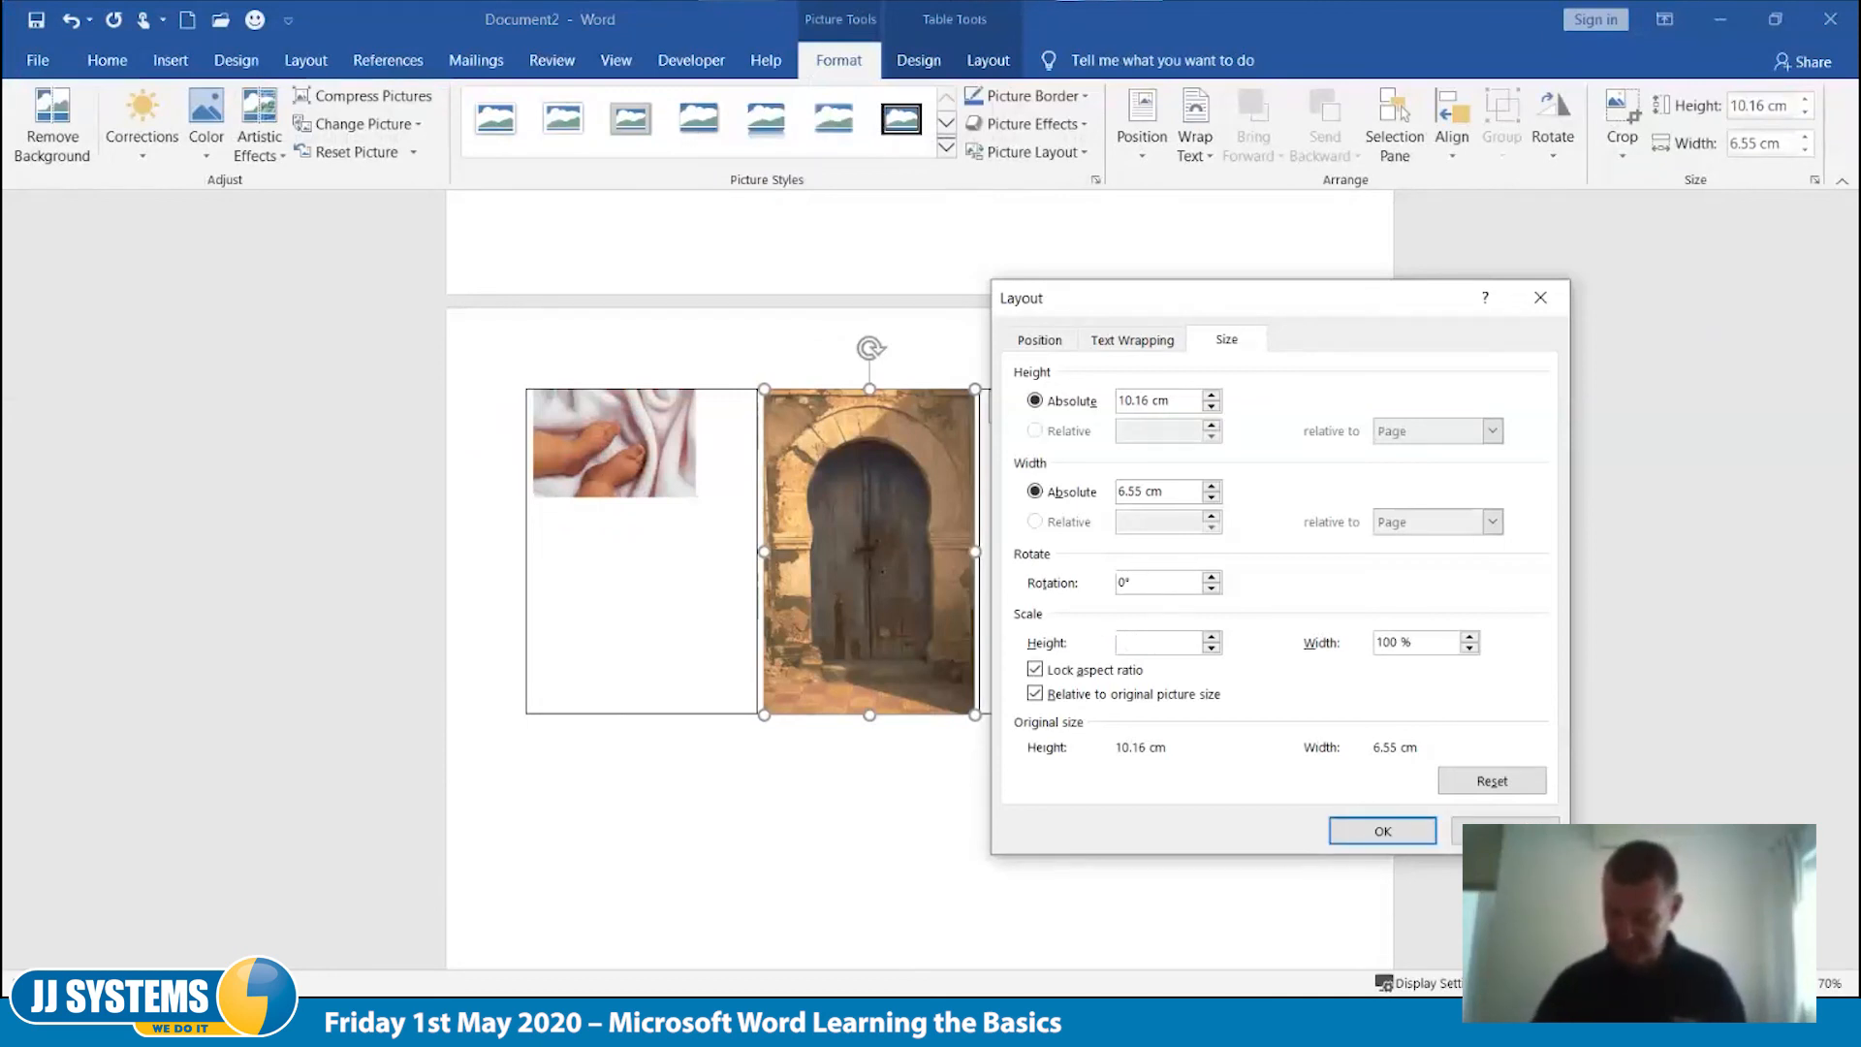
type("40")
key("Tab")
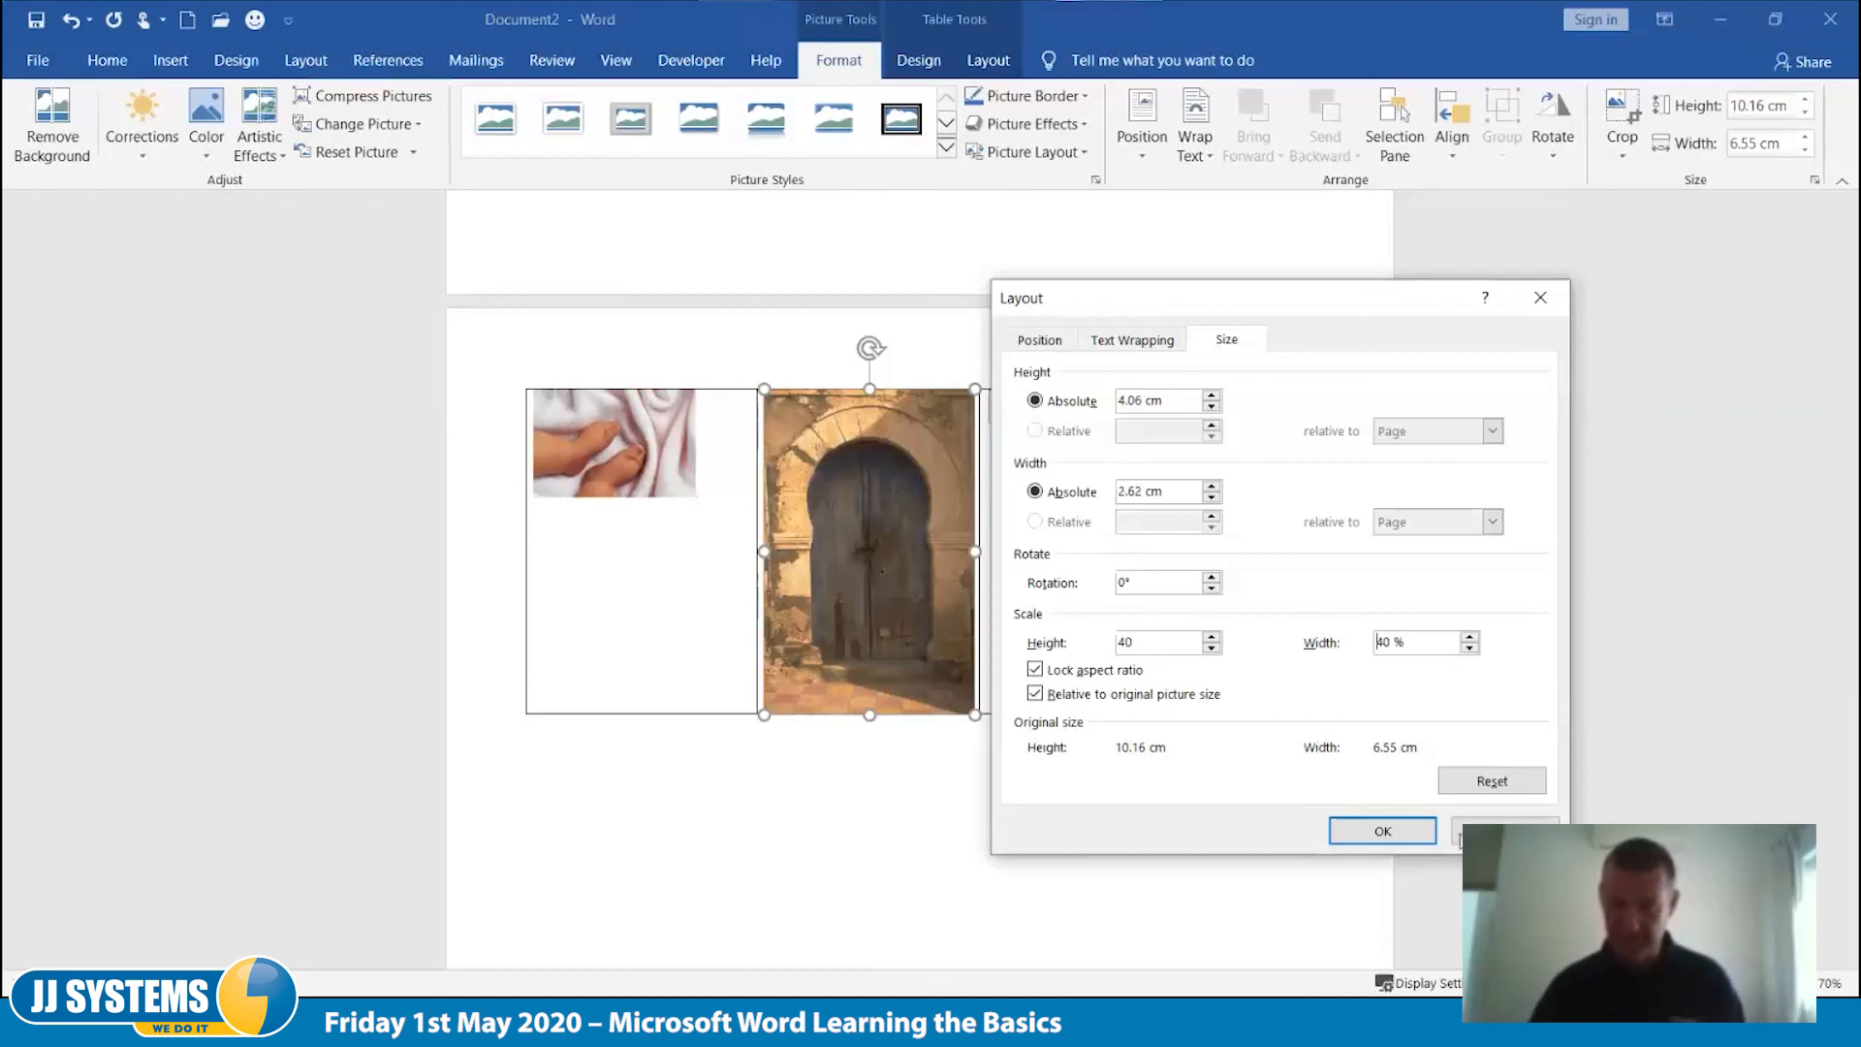
left_click(1389, 833)
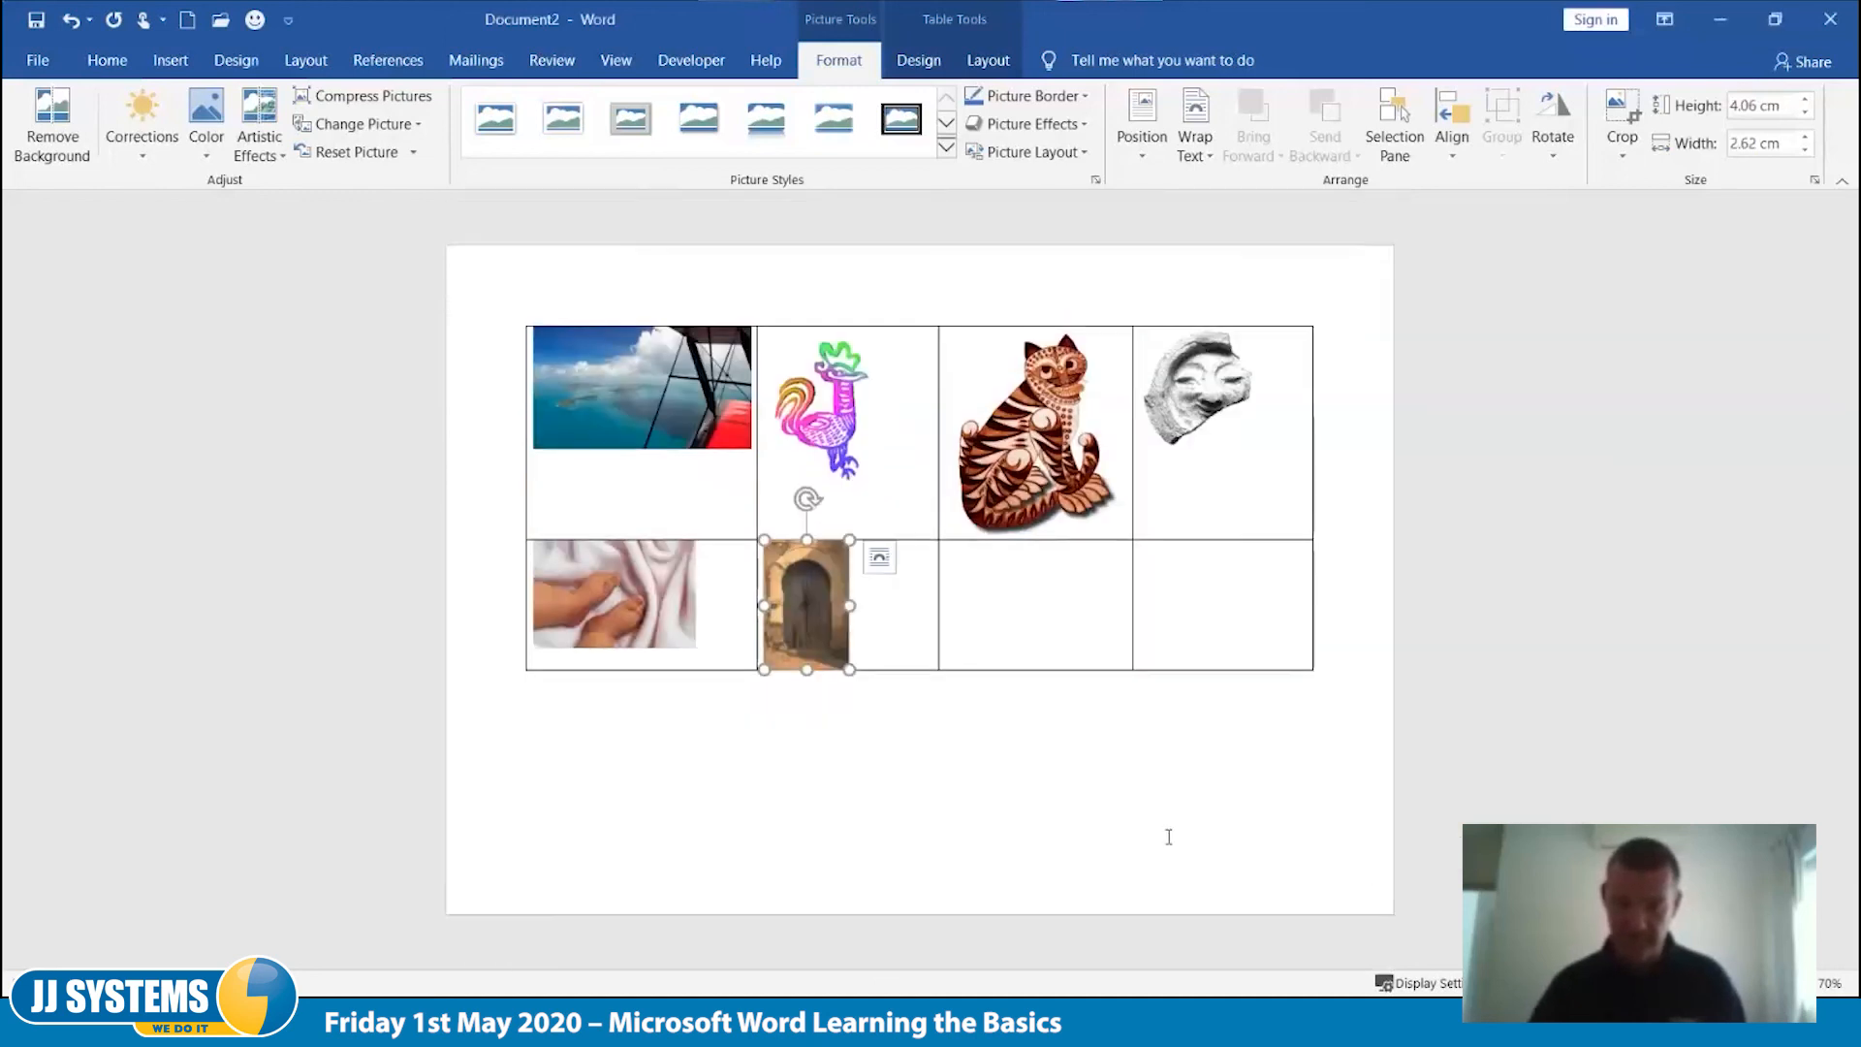
Step: Try to centre the contents of both table rows with the paragraph alignment
left_click(1176, 888)
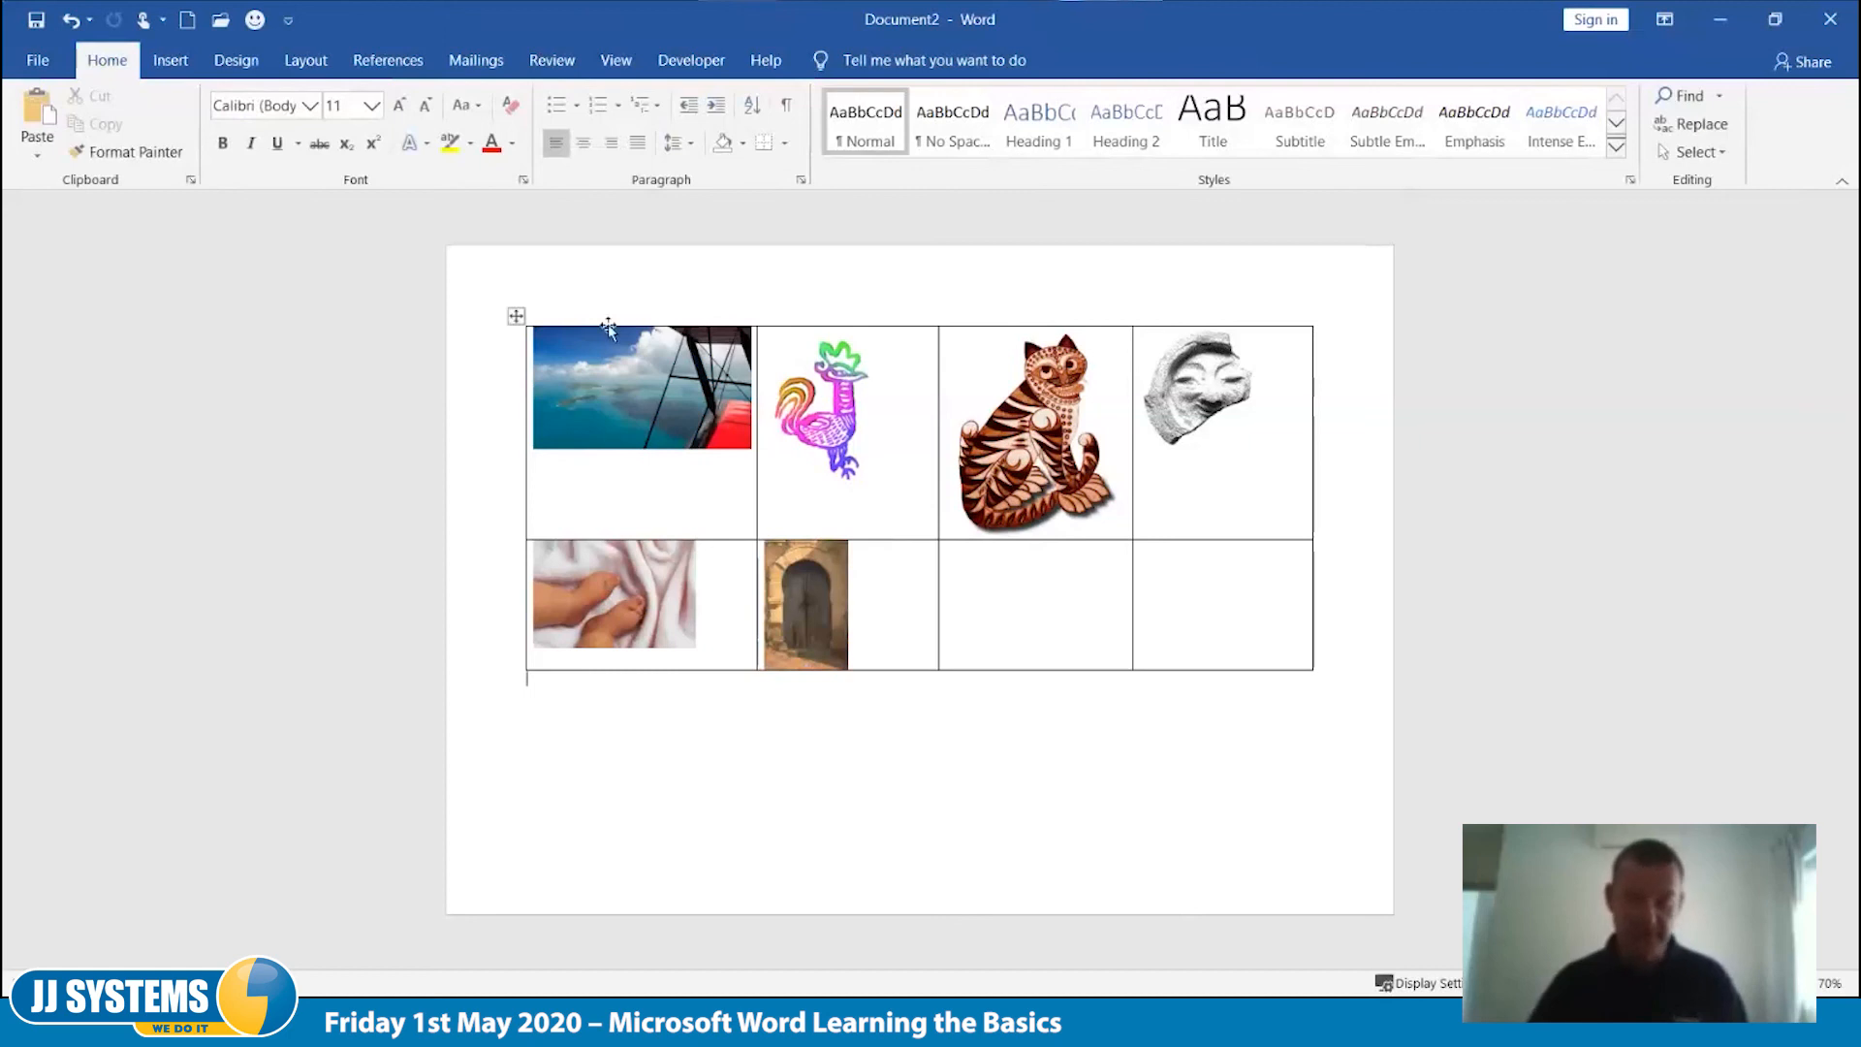
left_click_drag(457, 384, 457, 615)
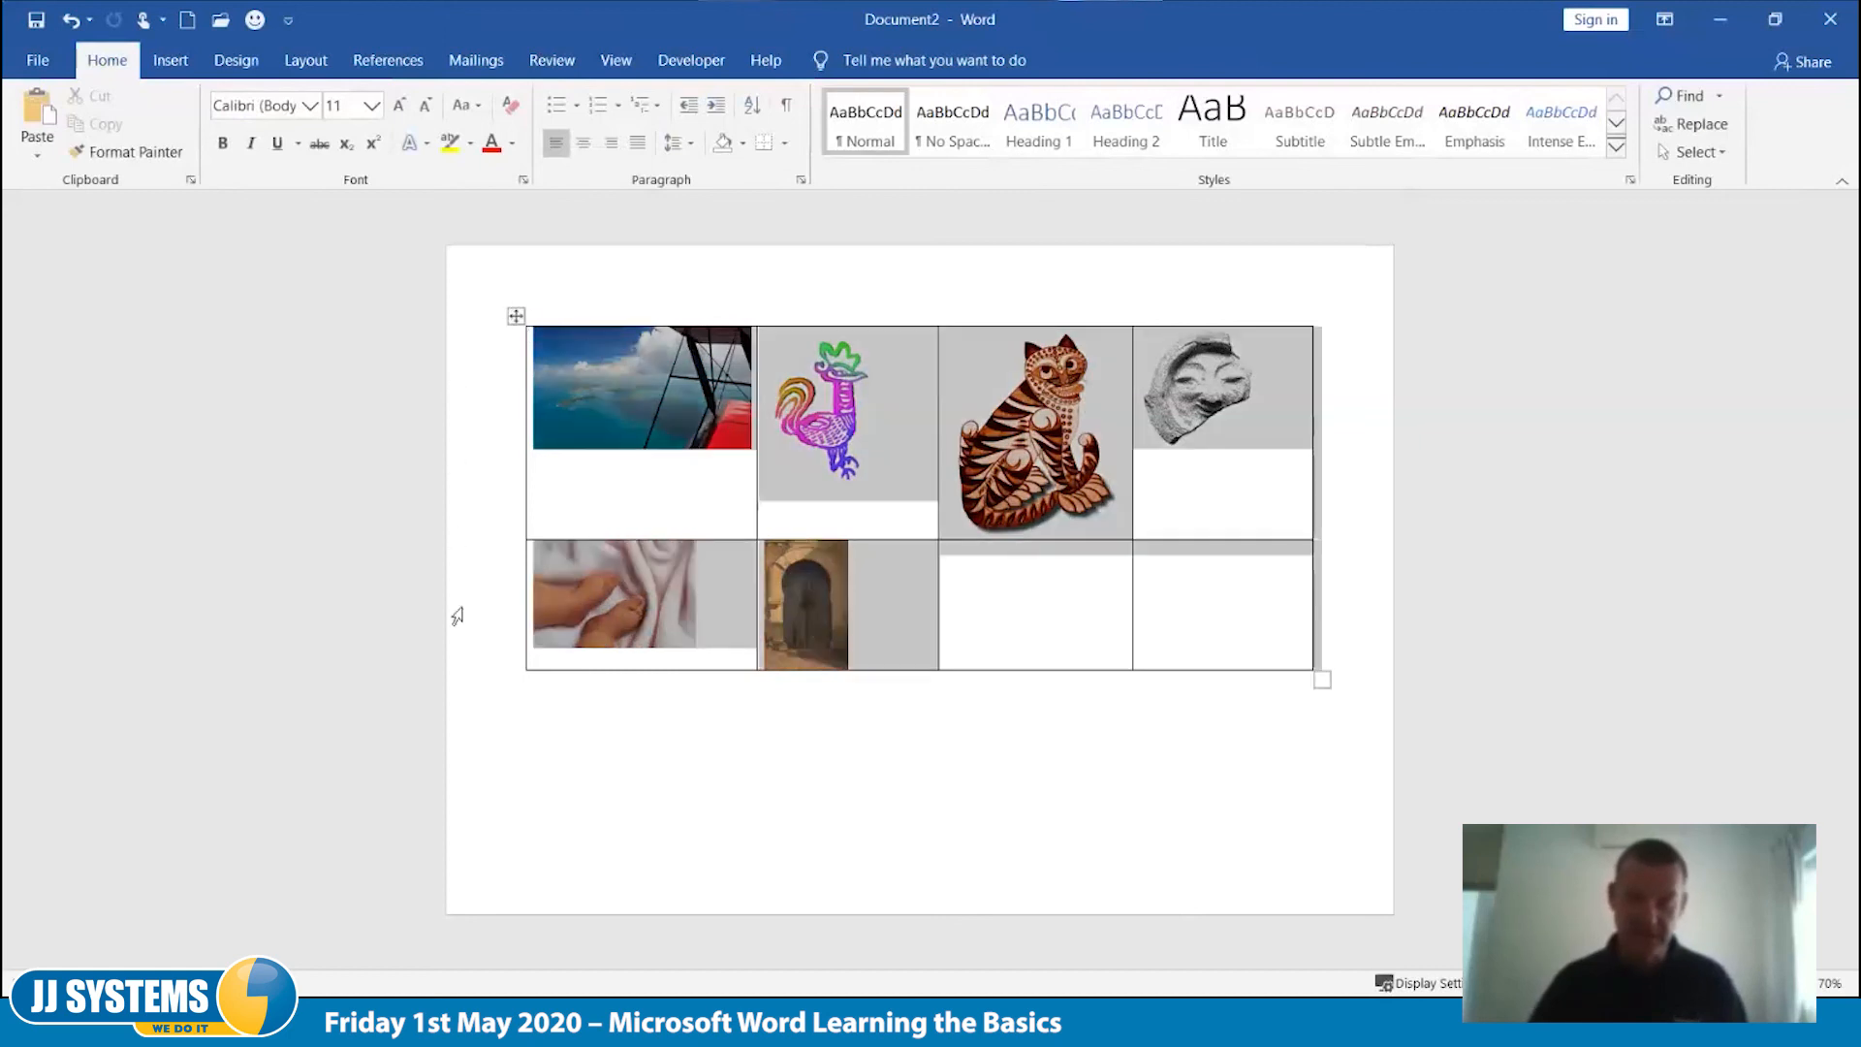
left_click(585, 143)
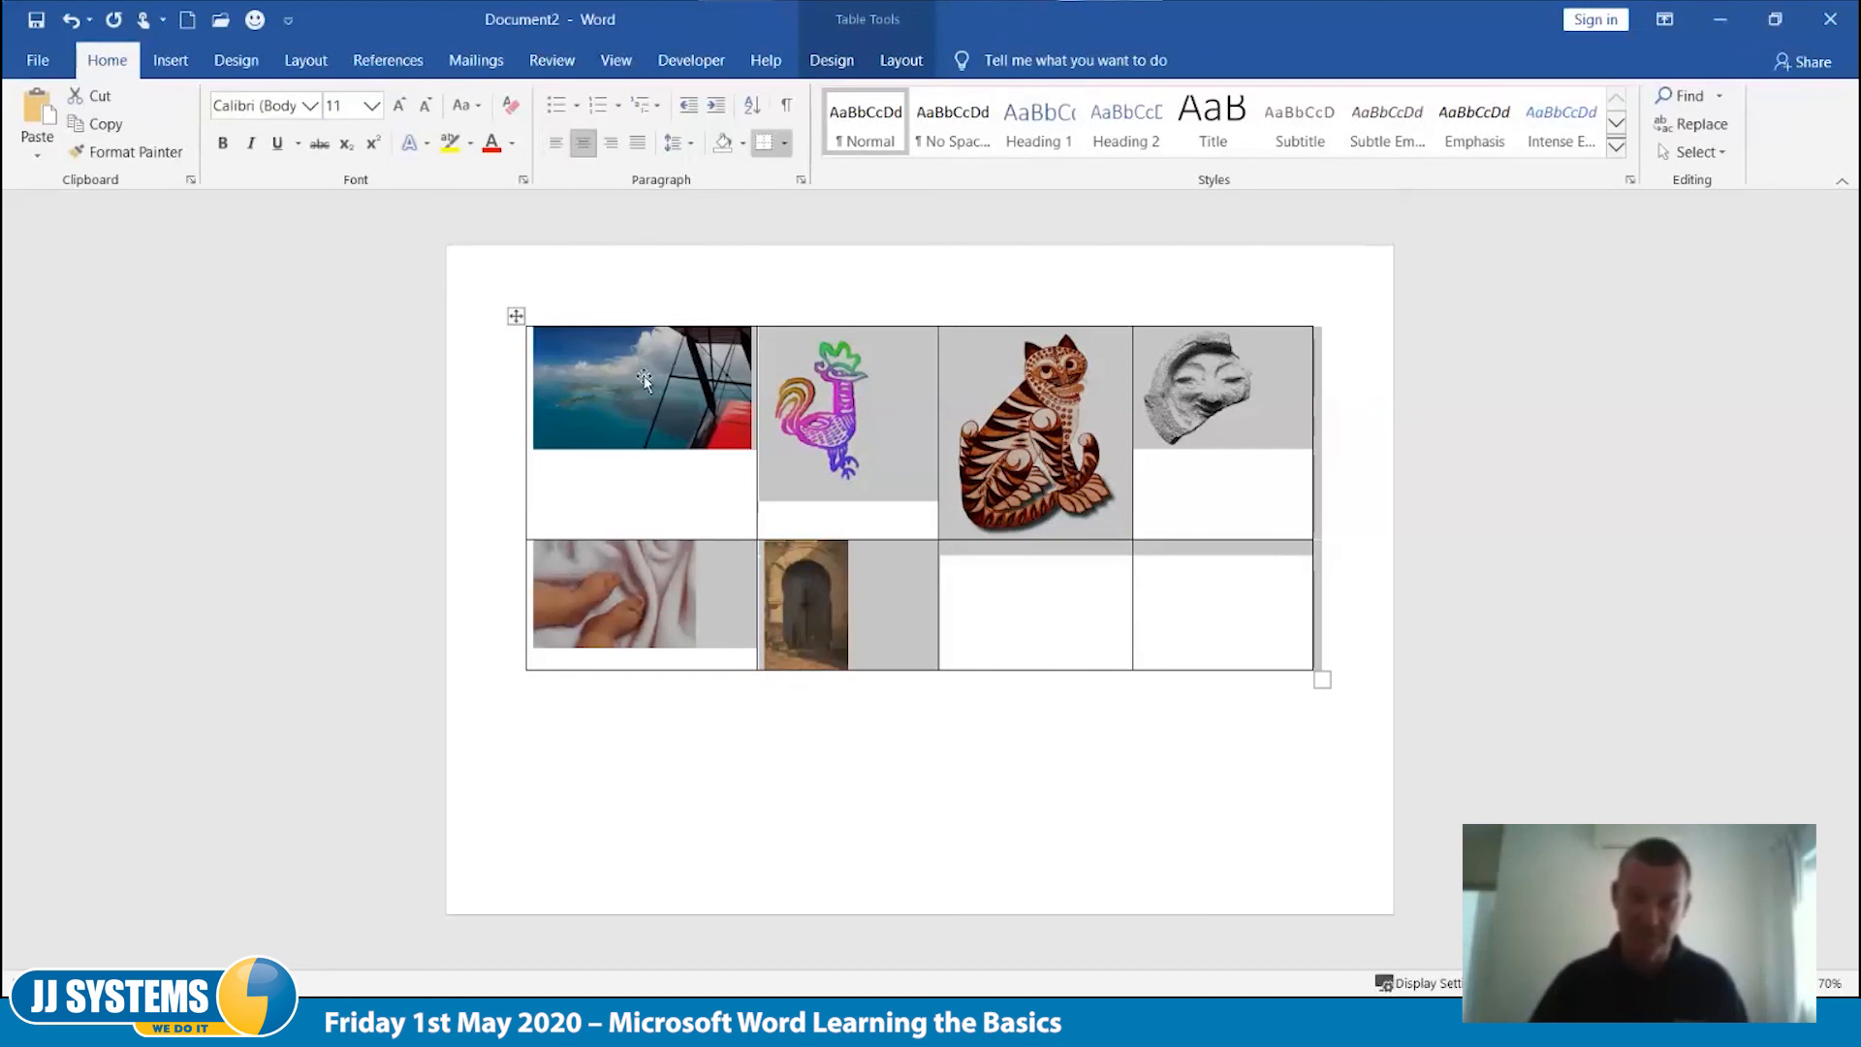
left_click(931, 782)
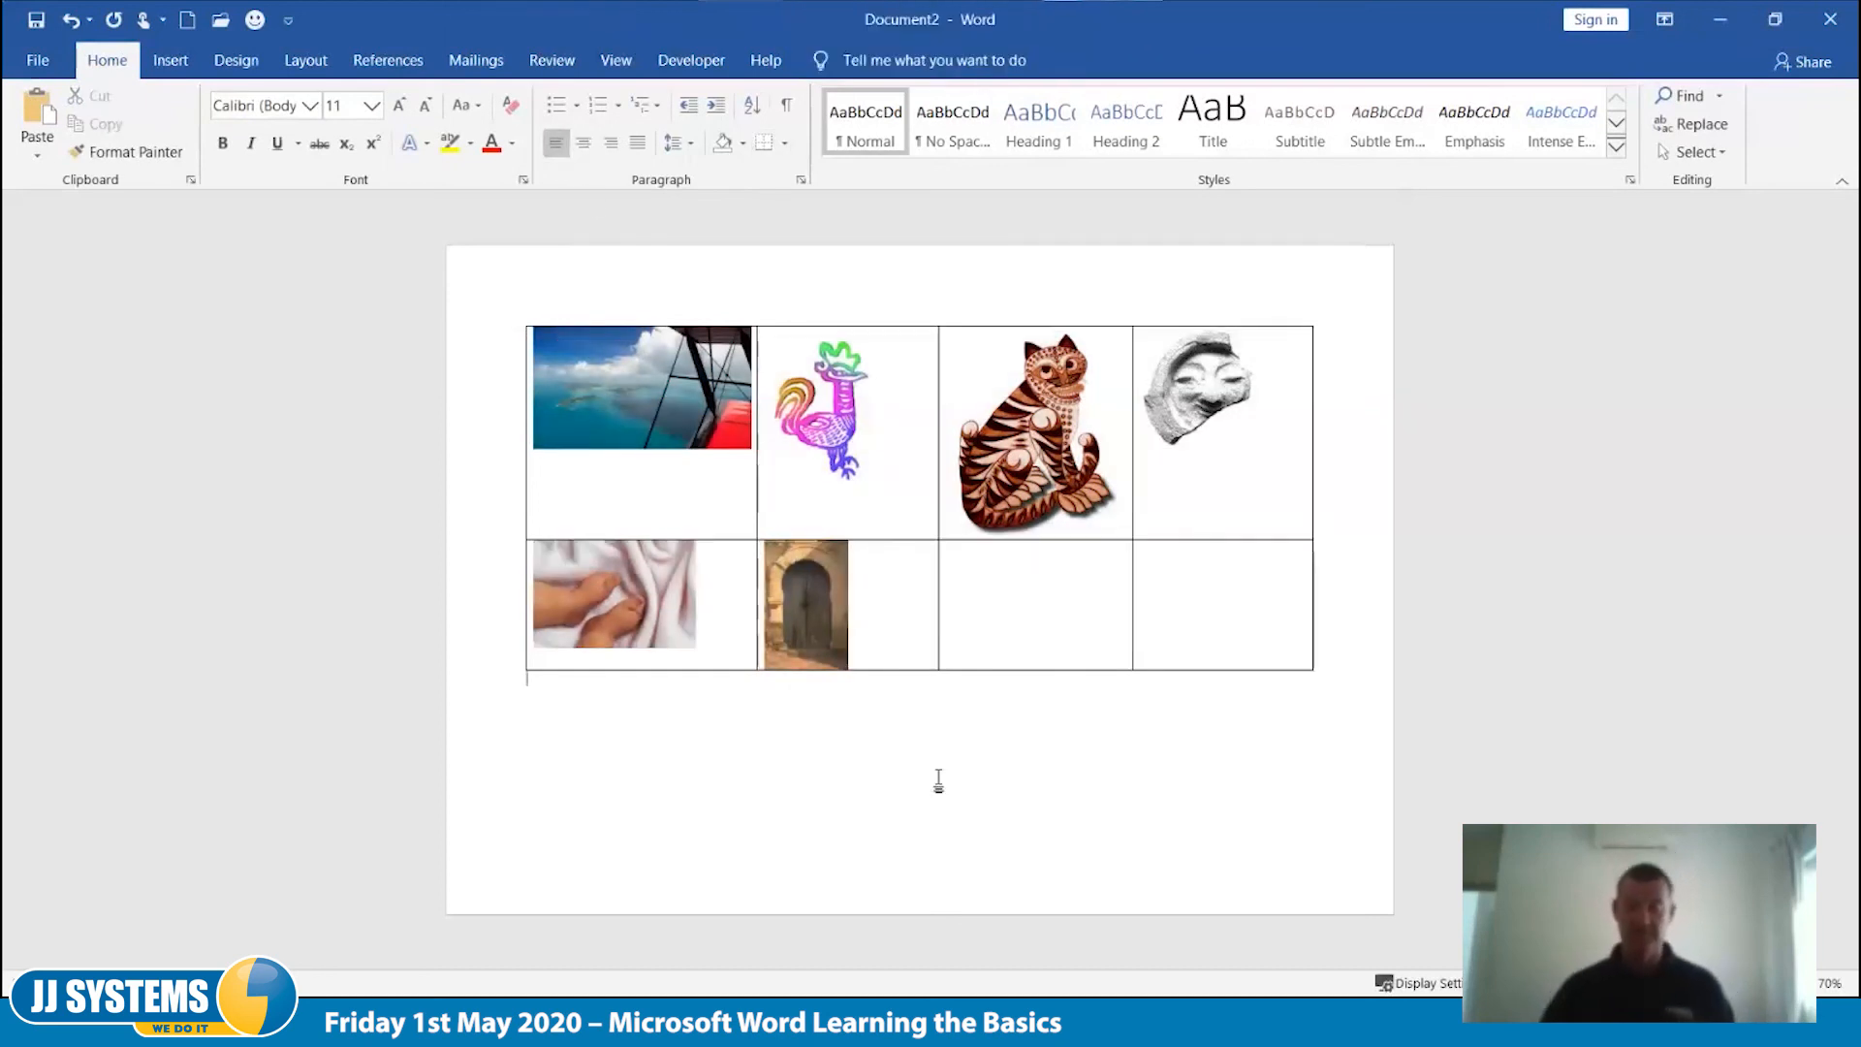
Step: Centre the arched door picture and the feet picture horizontally in their lower-row cells
left_click(886, 638)
left_click(838, 609)
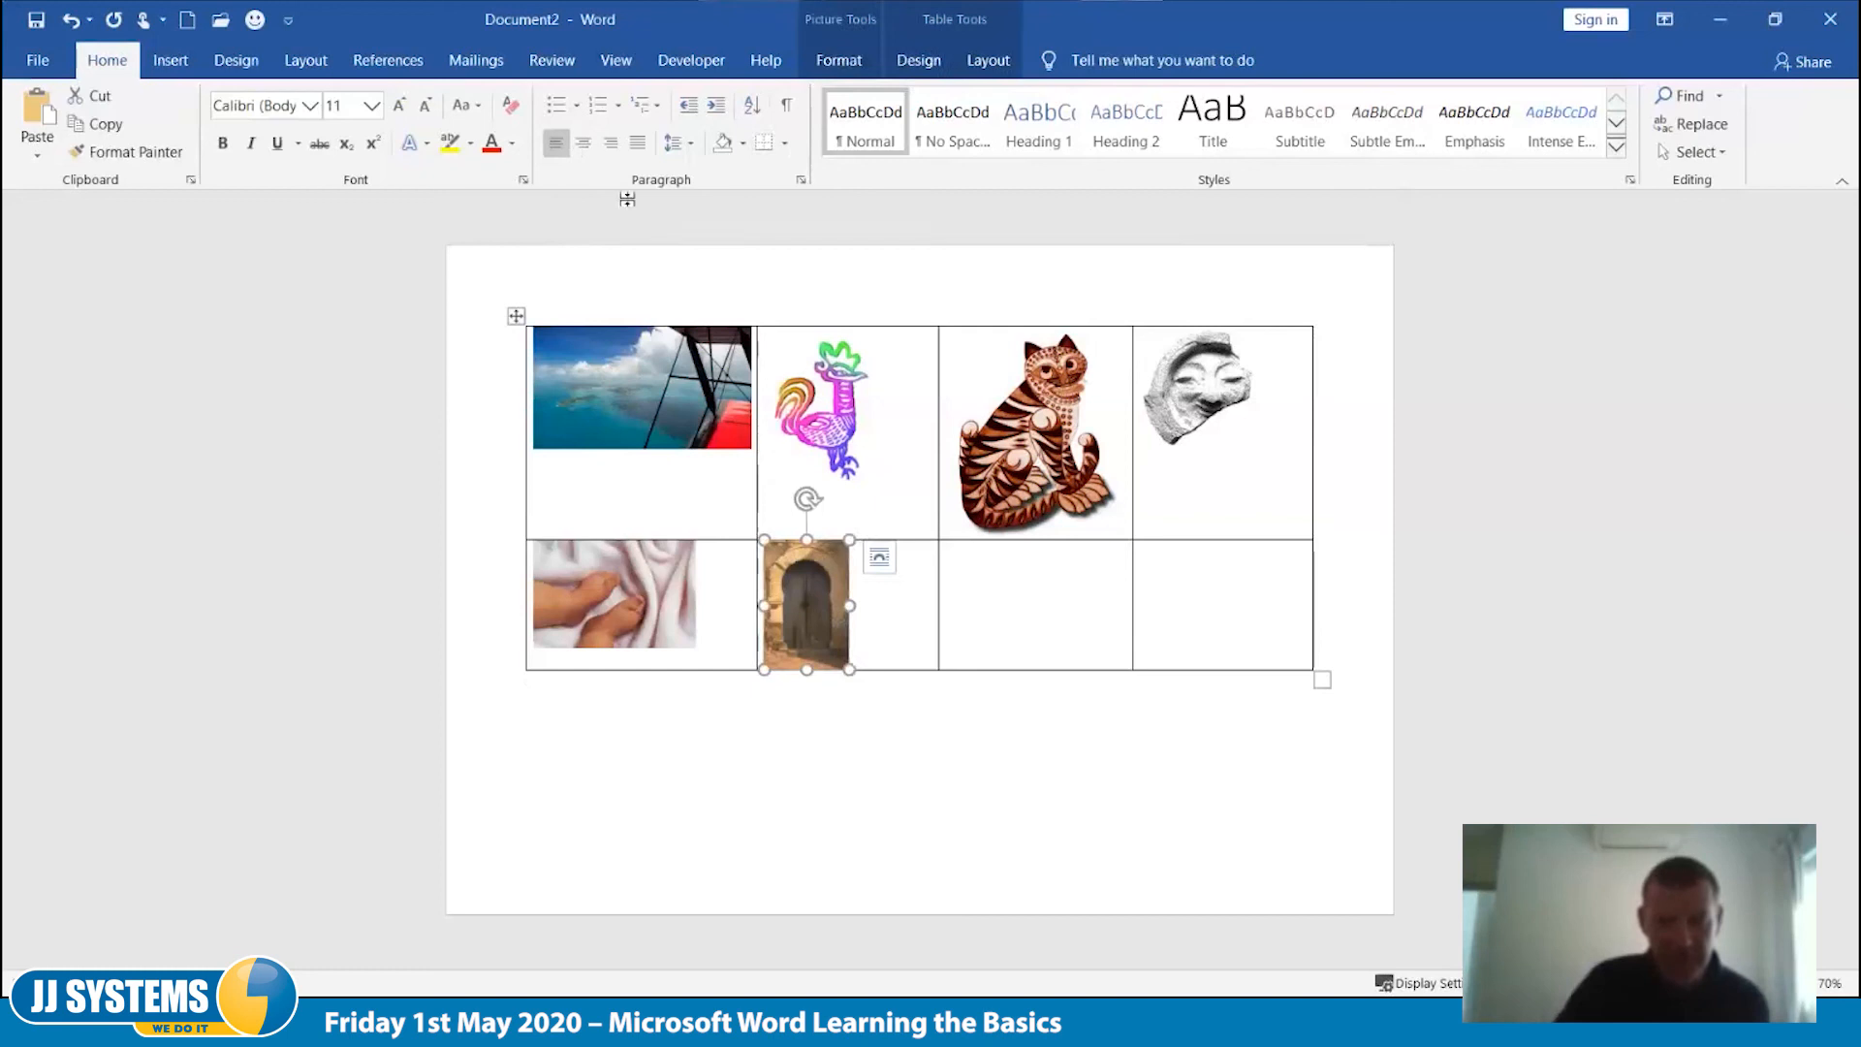
left_click(592, 153)
left_click(635, 574)
left_click(585, 148)
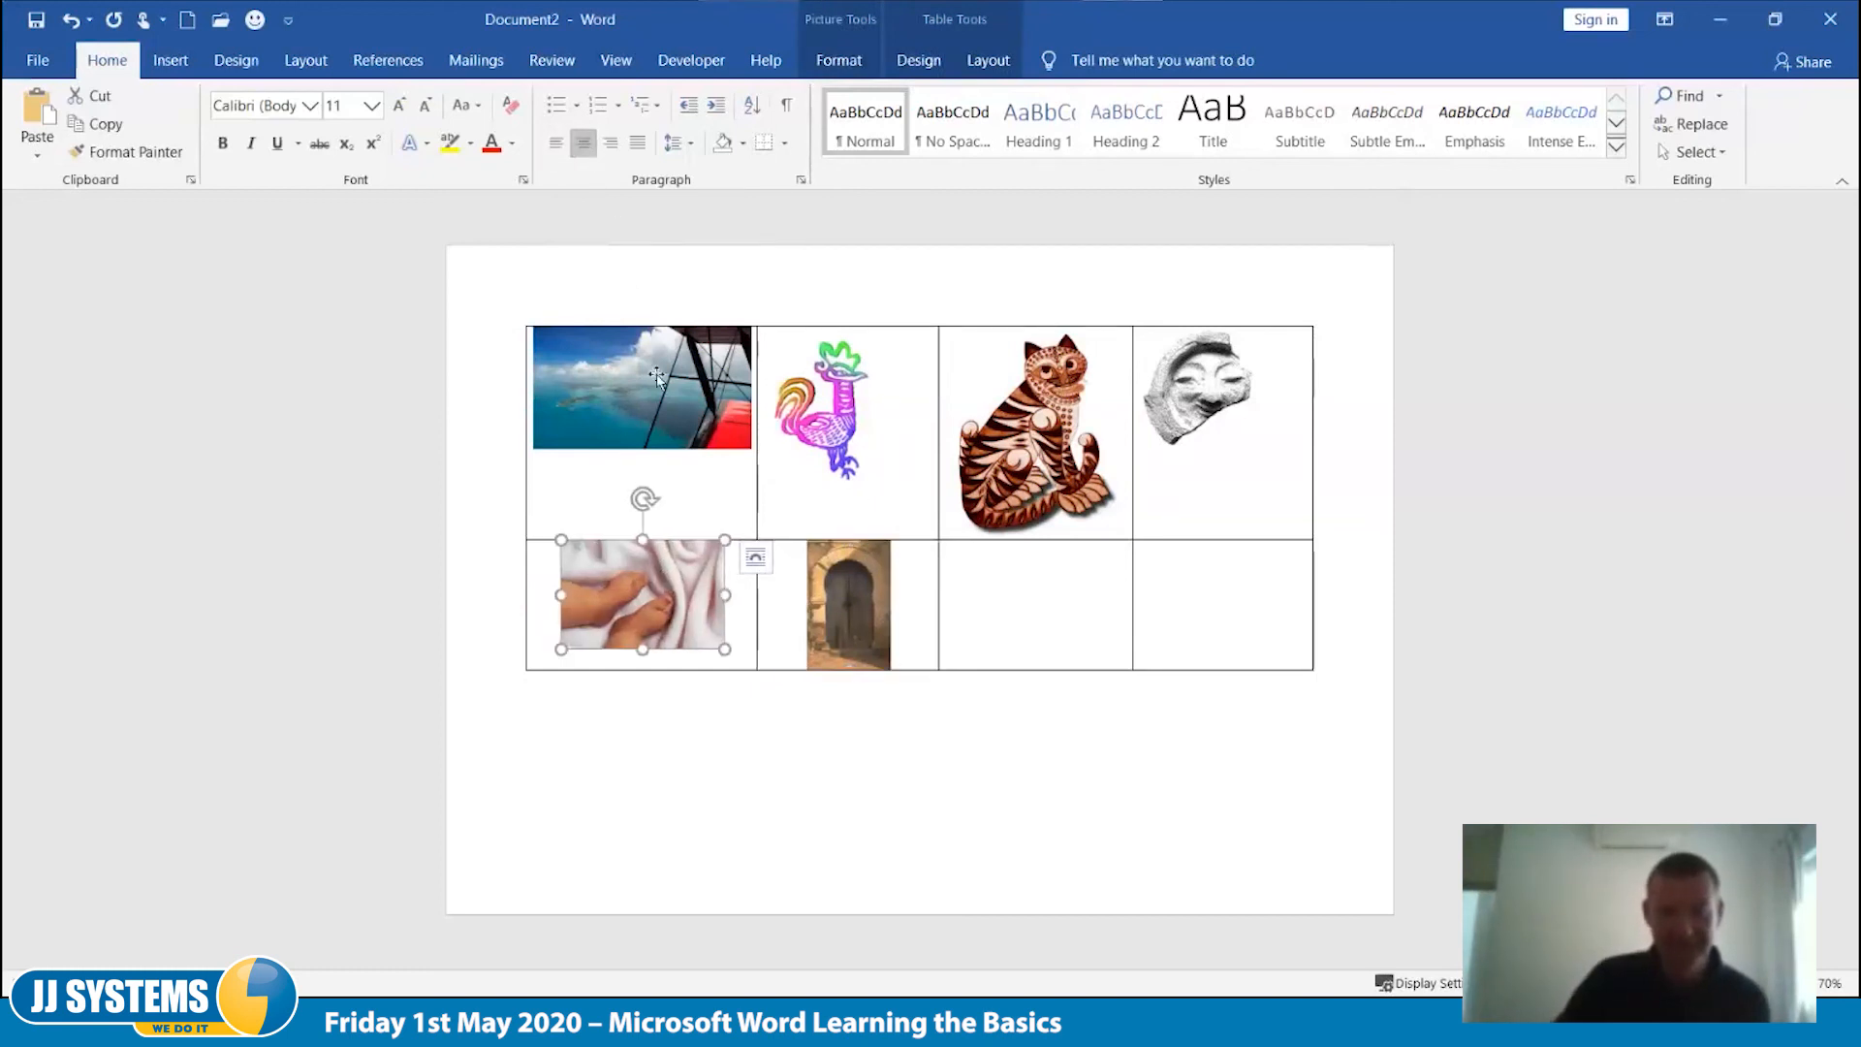
Step: Centre the seascape, rooster, striped cat and stone face pictures individually in their upper-row cells
left_click(647, 415)
left_click(582, 143)
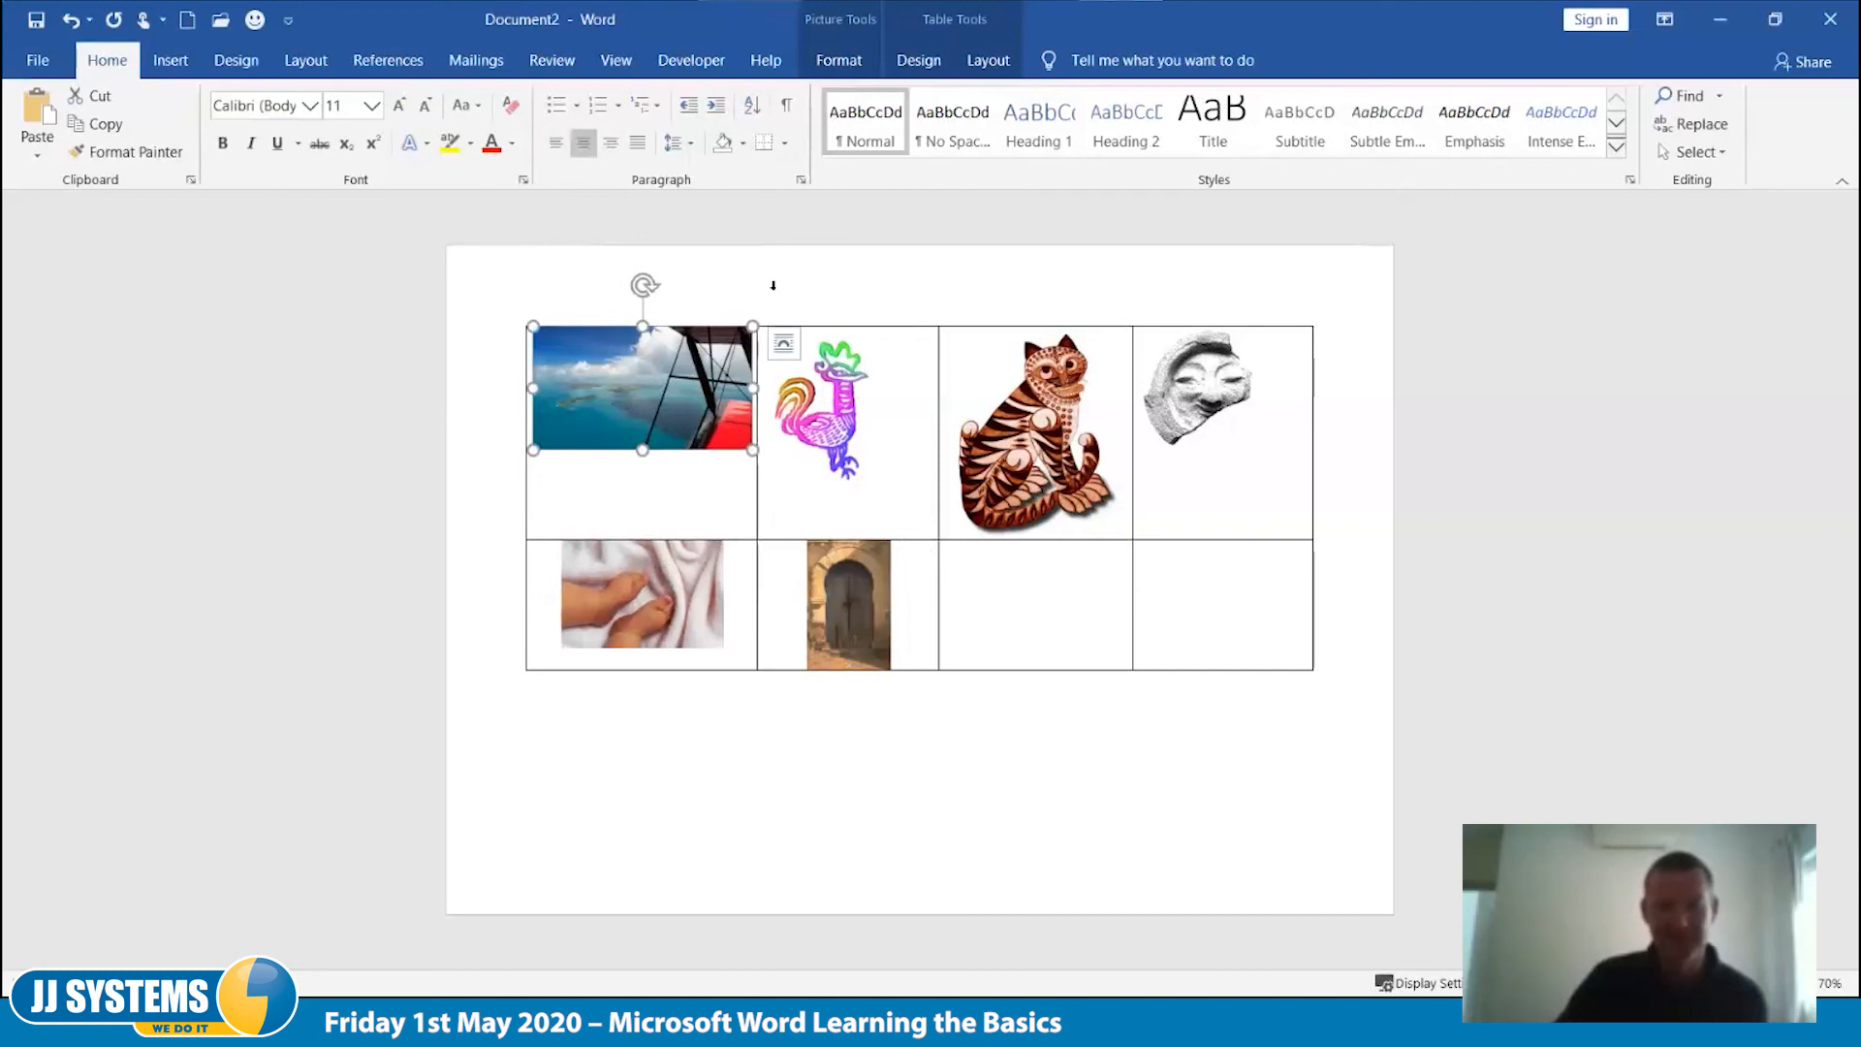
left_click(829, 418)
left_click(583, 144)
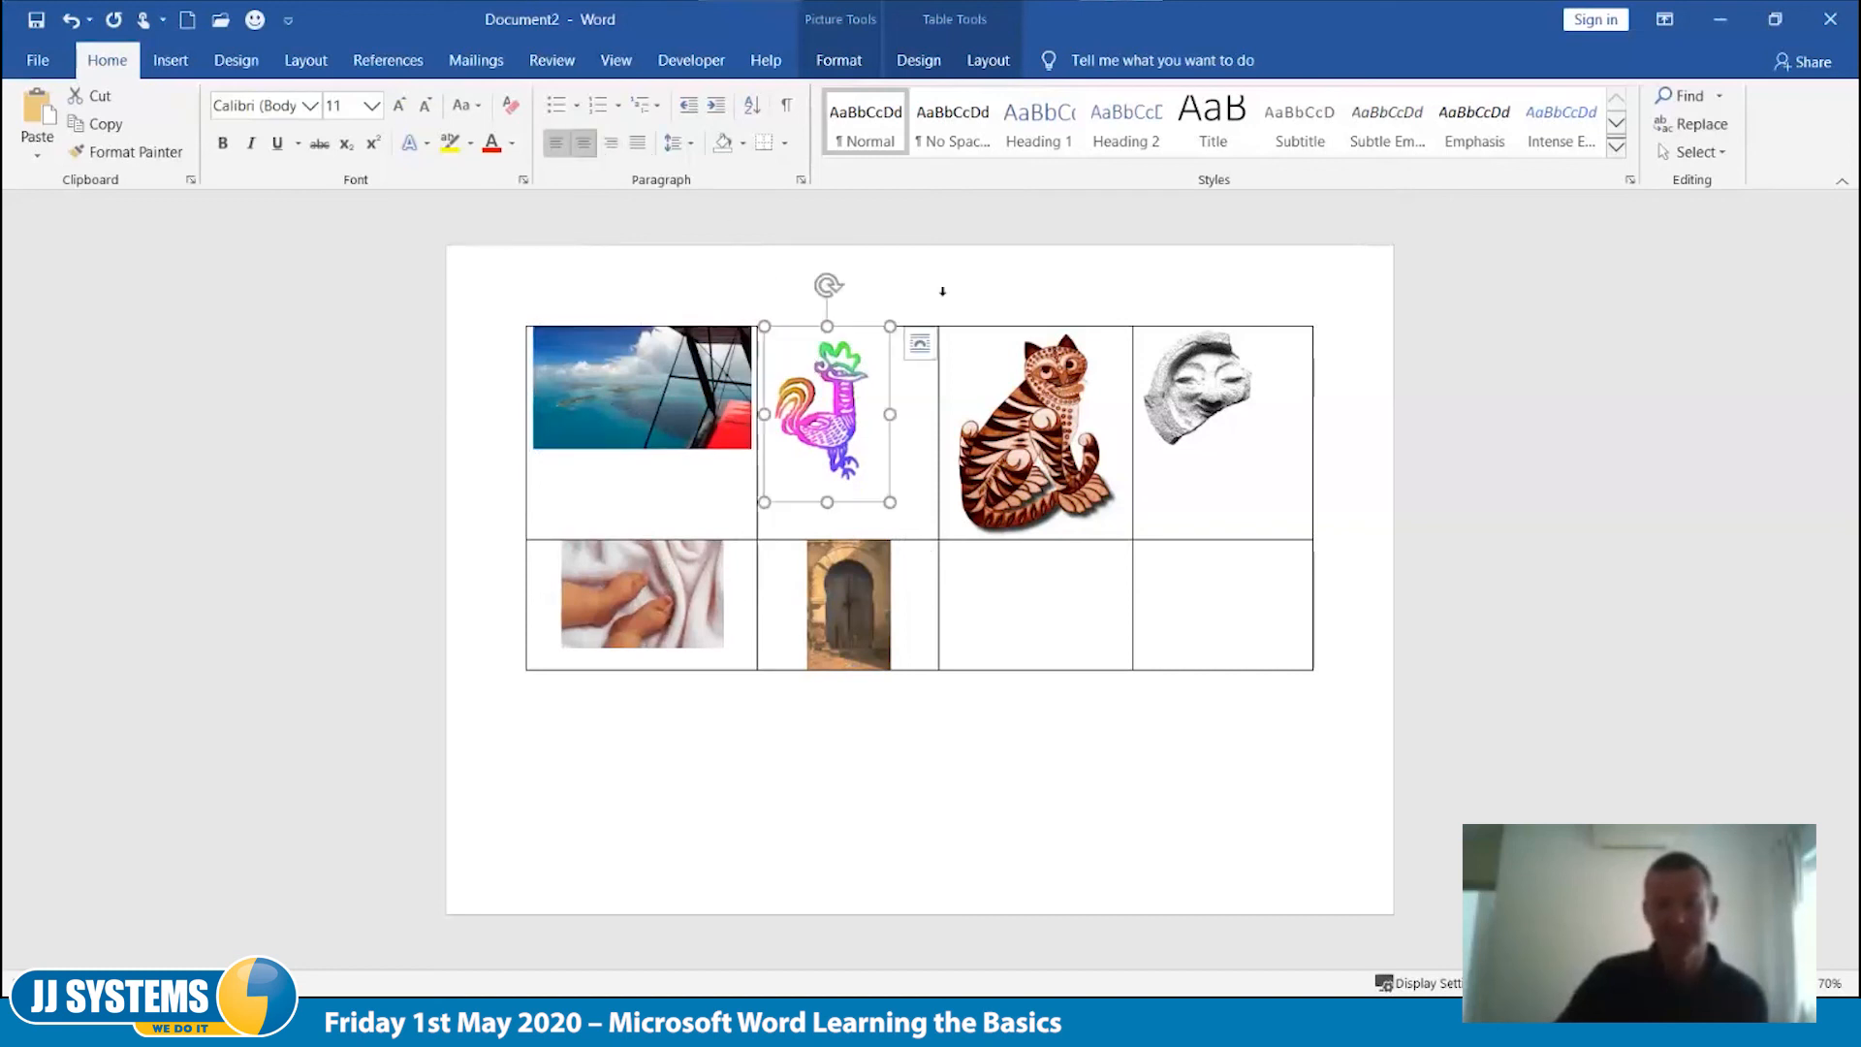
left_click(1028, 417)
left_click(583, 144)
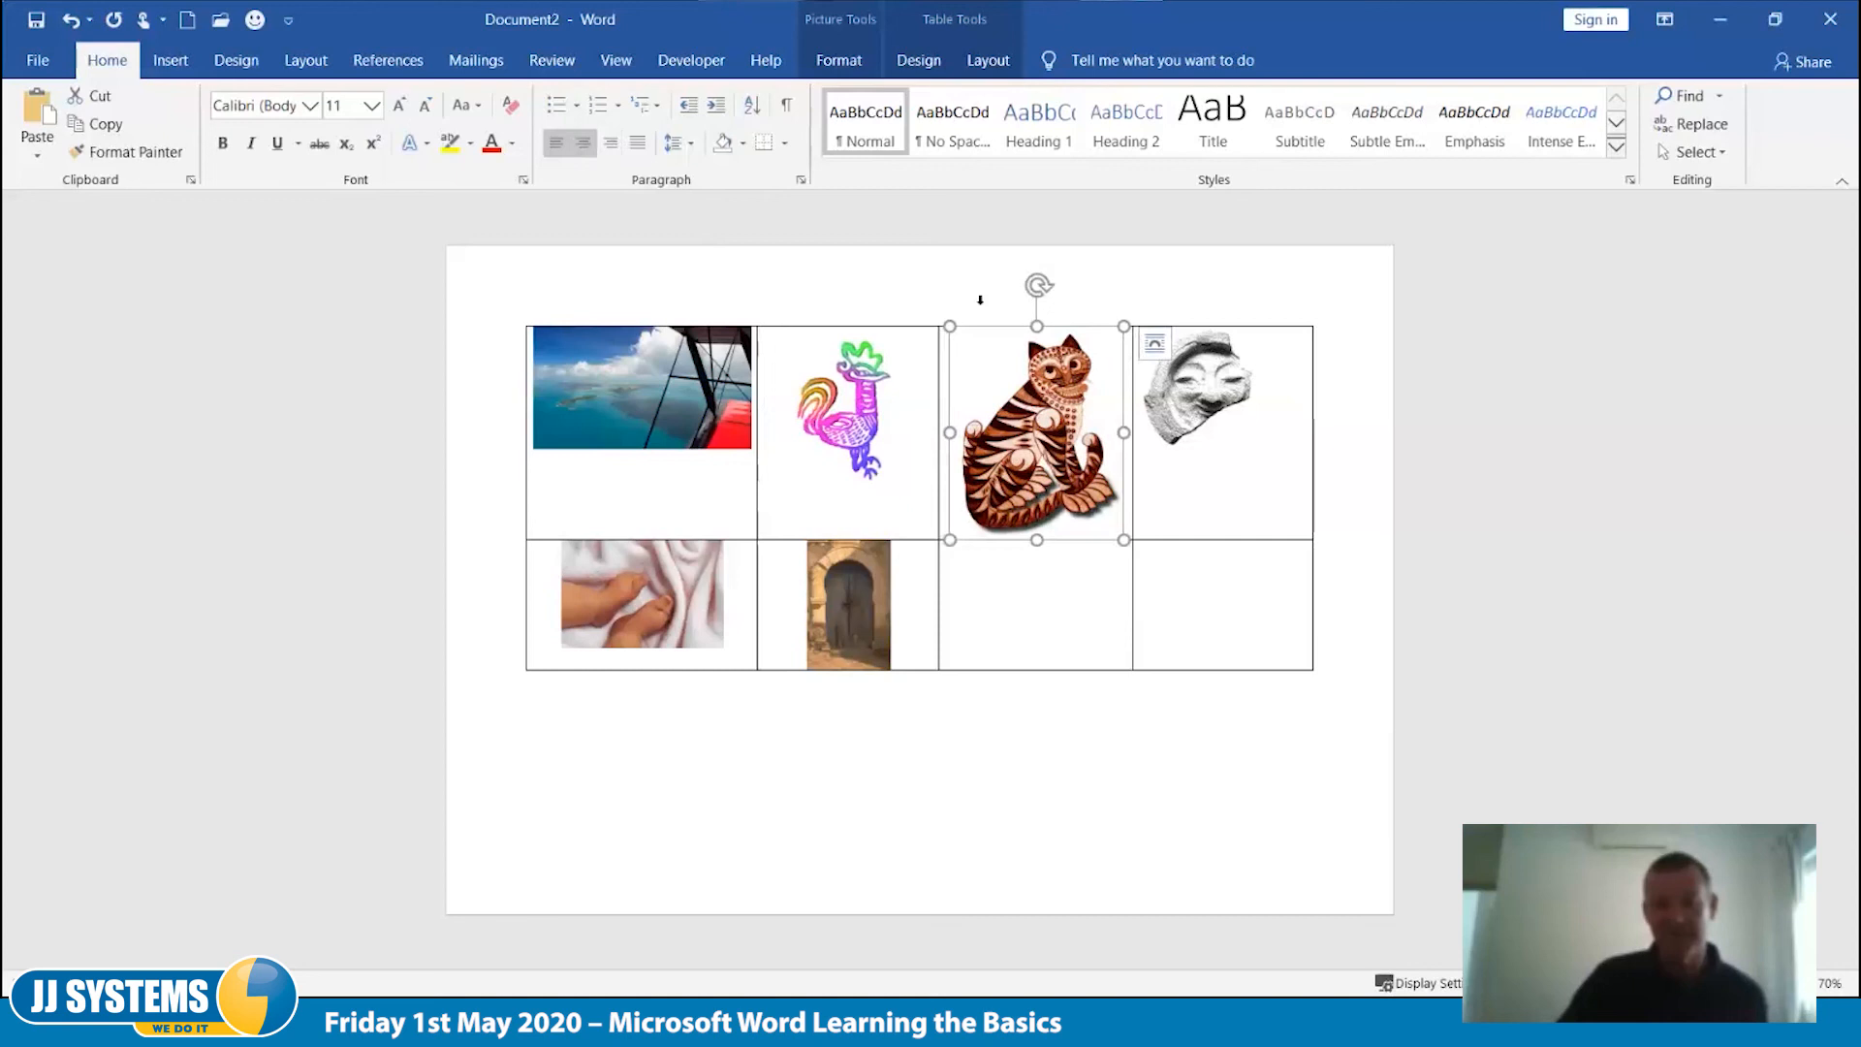
left_click(1188, 383)
left_click(582, 143)
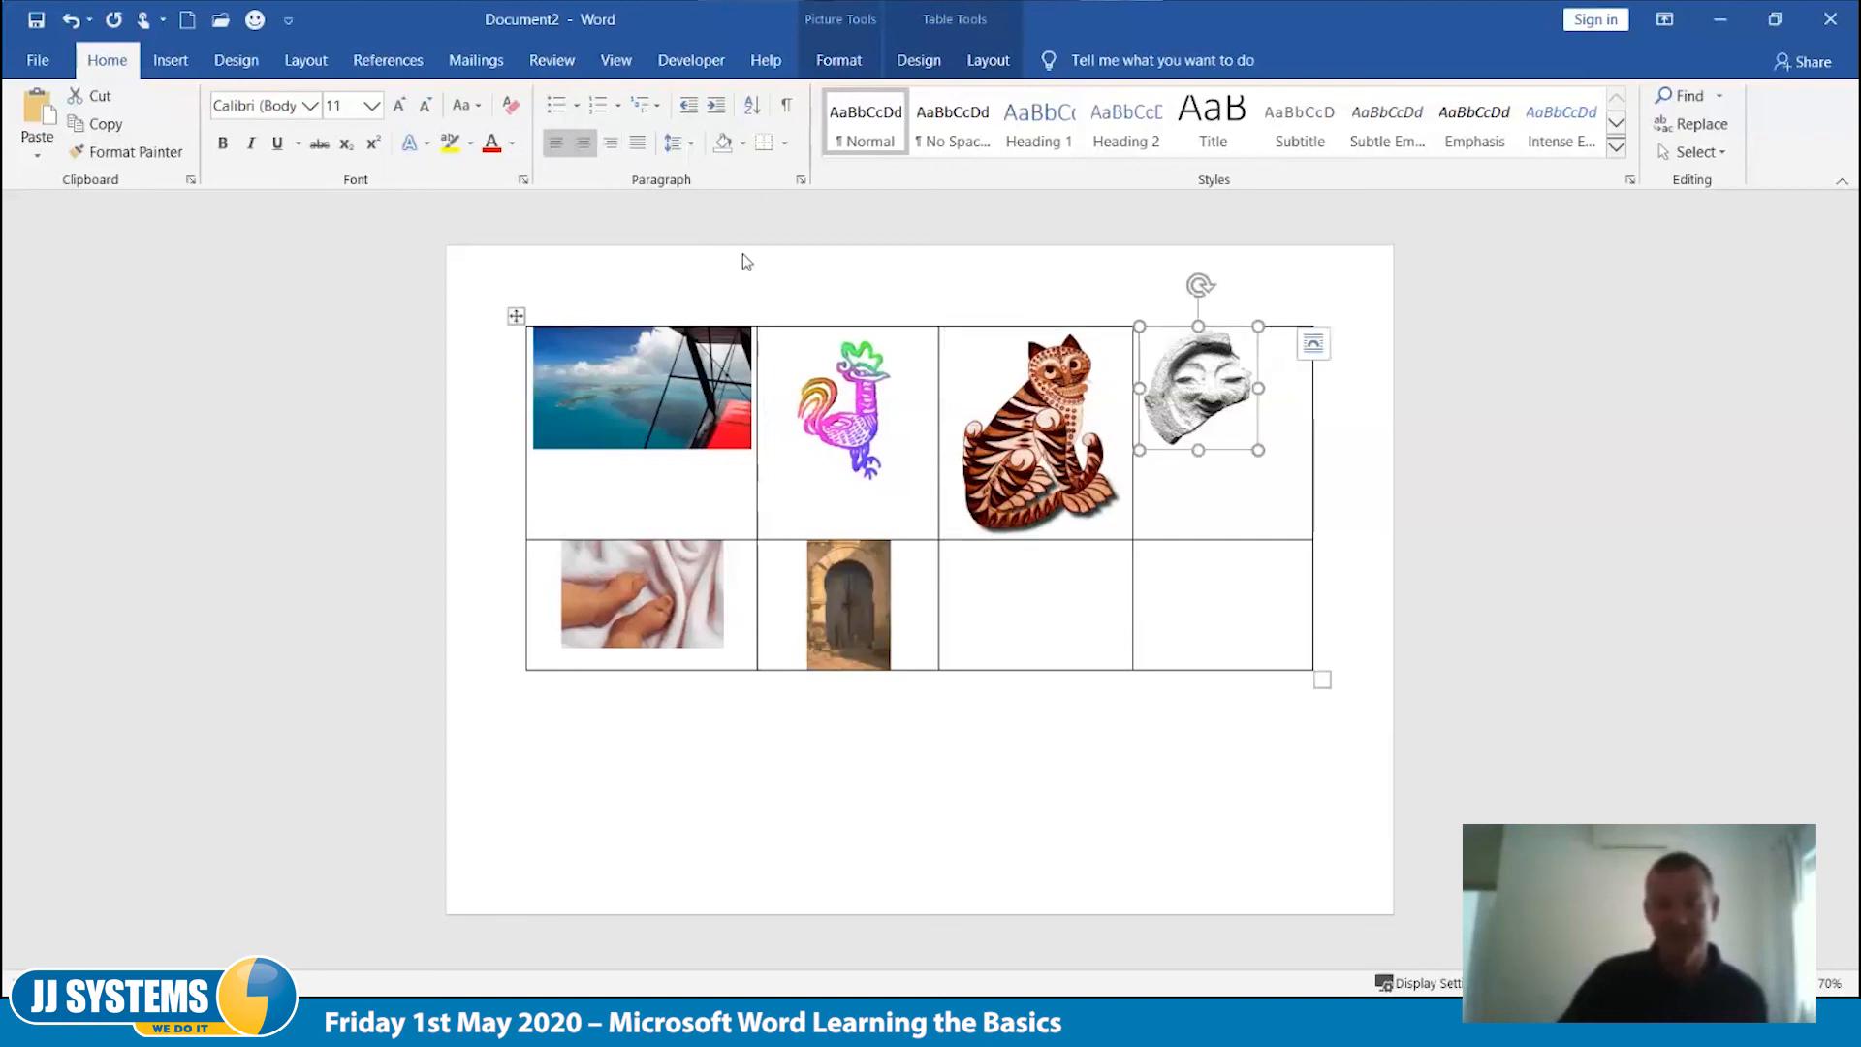
left_click(1015, 823)
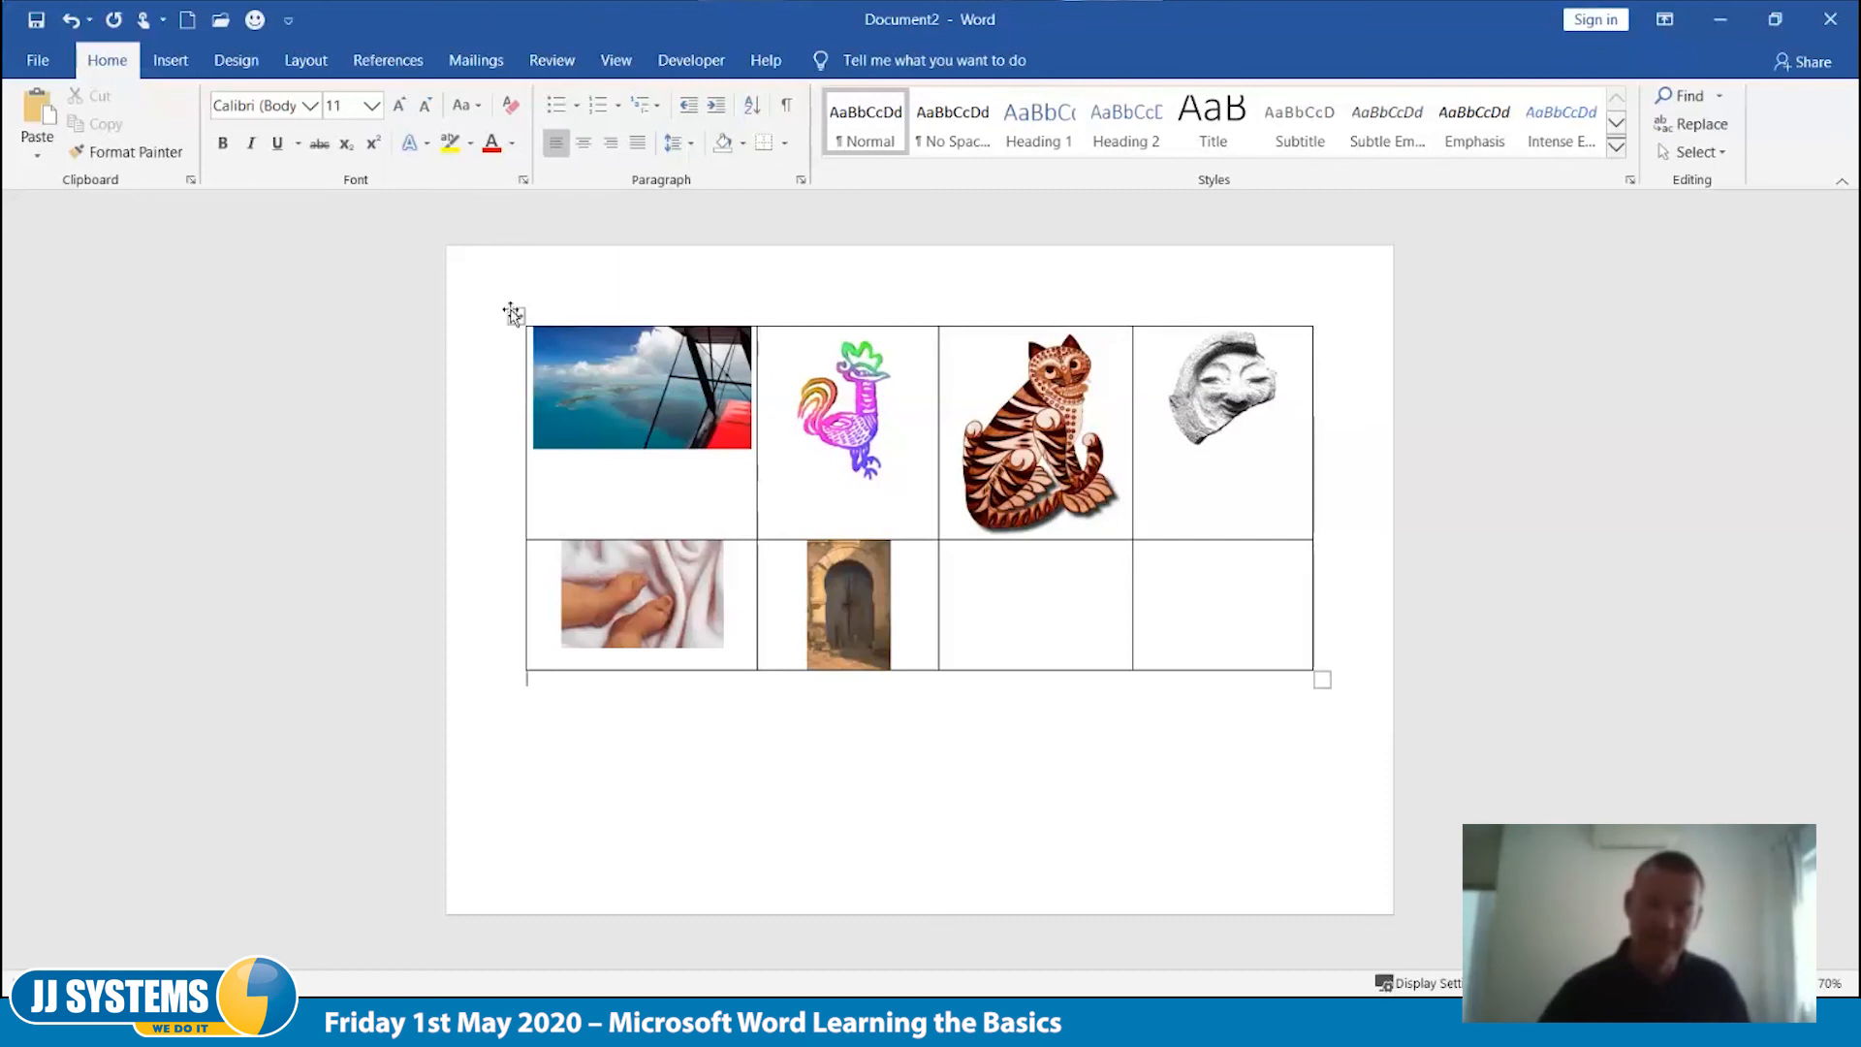
Step: Remove all borders from the whole picture table using the No Border option
left_click(519, 316)
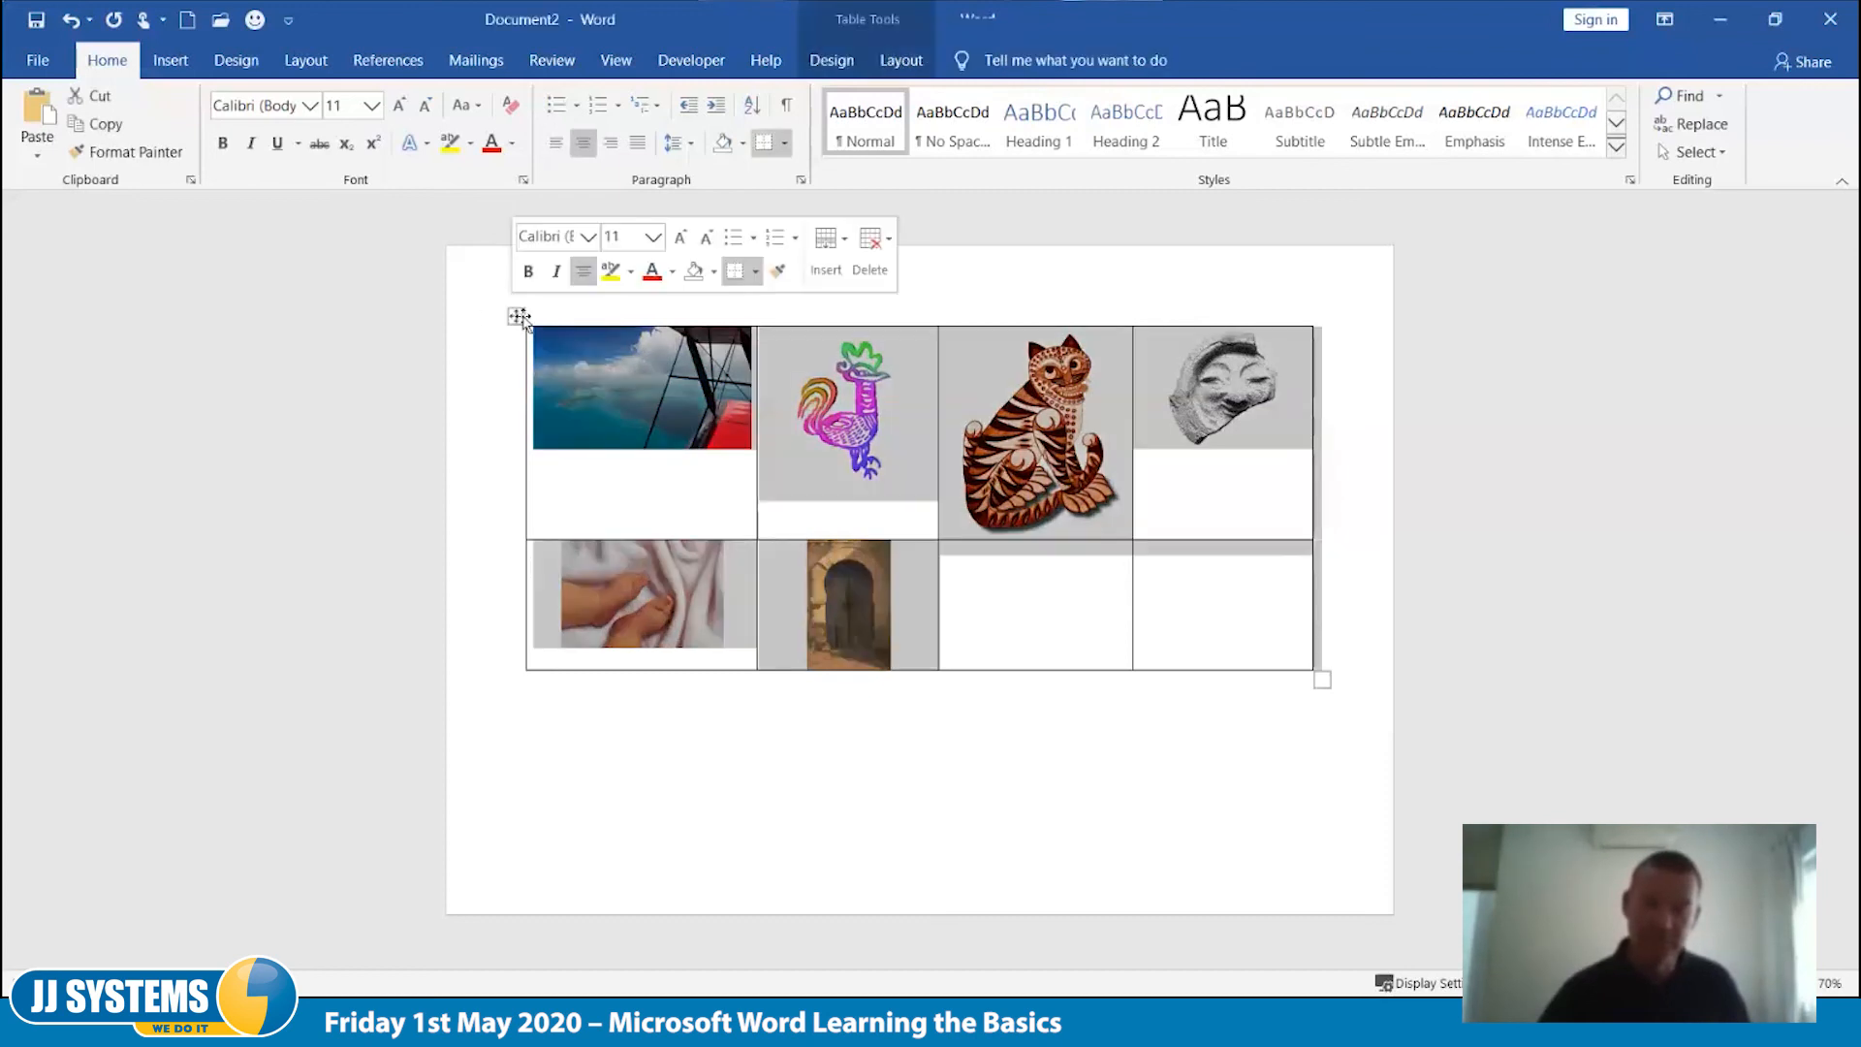
left_click(757, 273)
left_click(793, 411)
left_click(1016, 890)
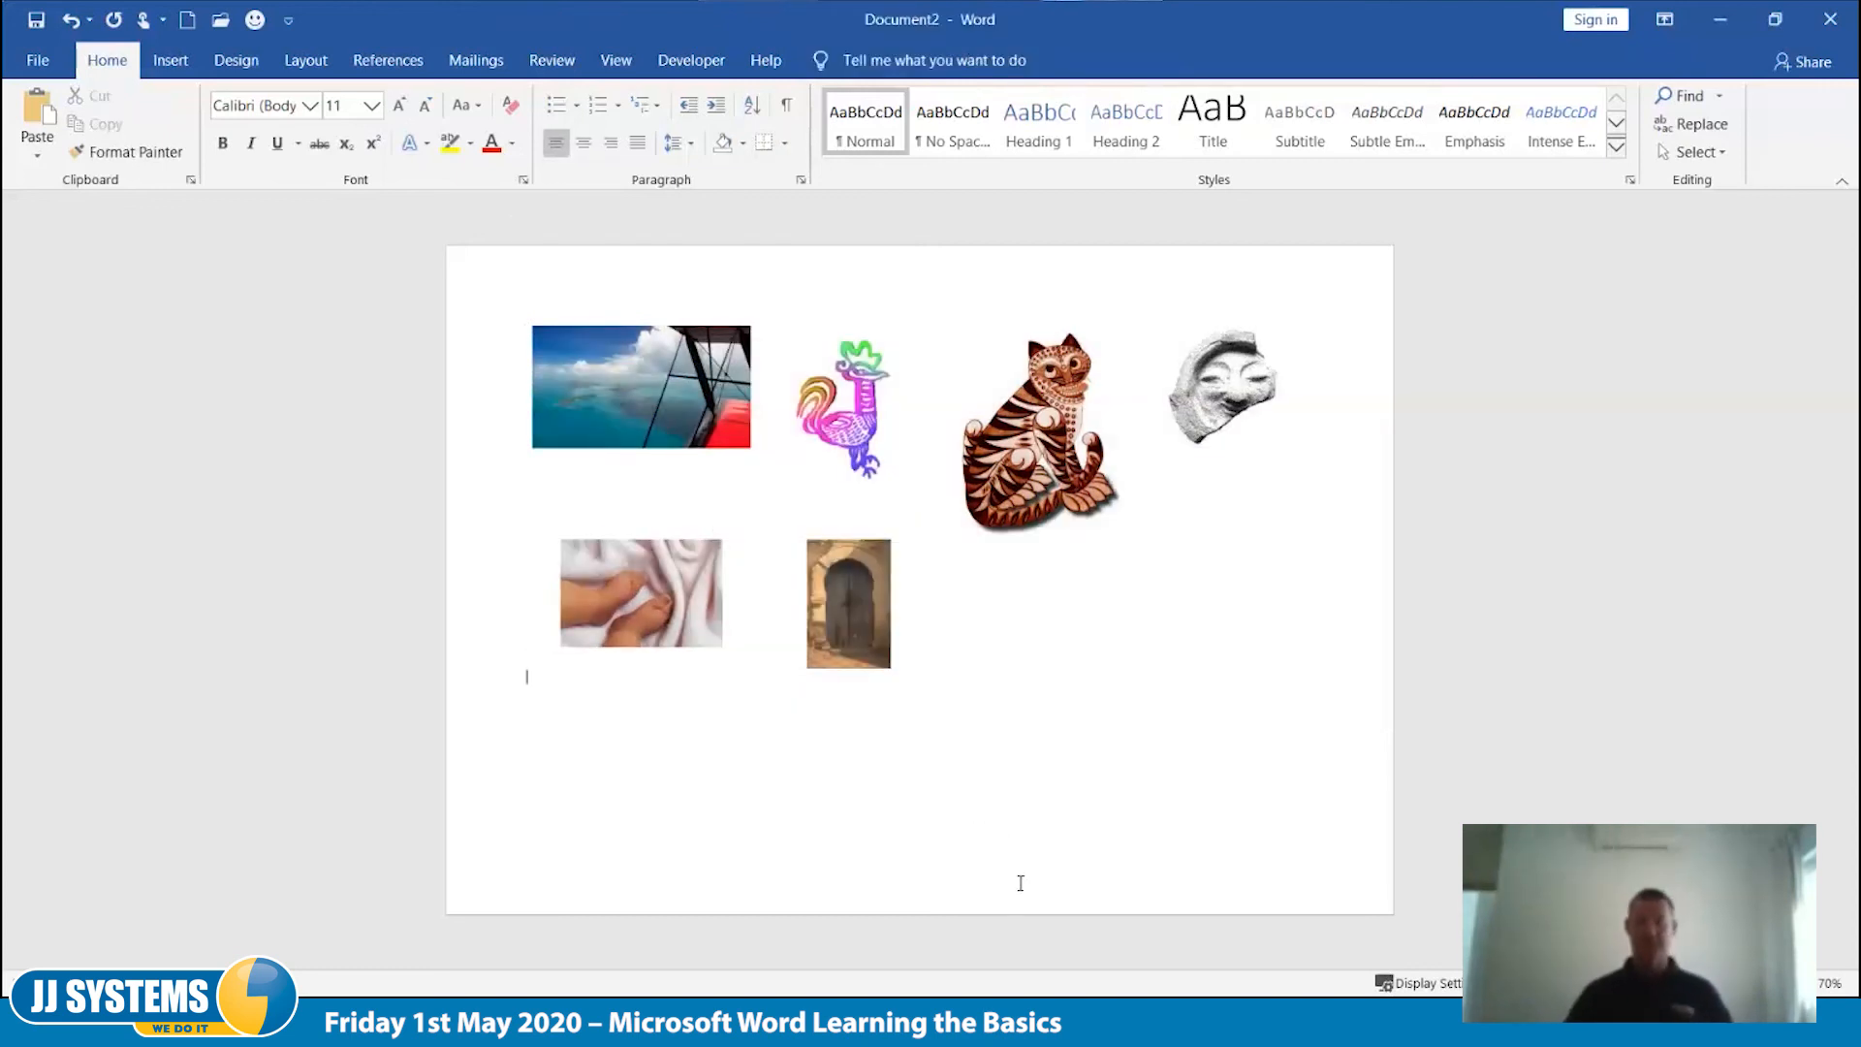